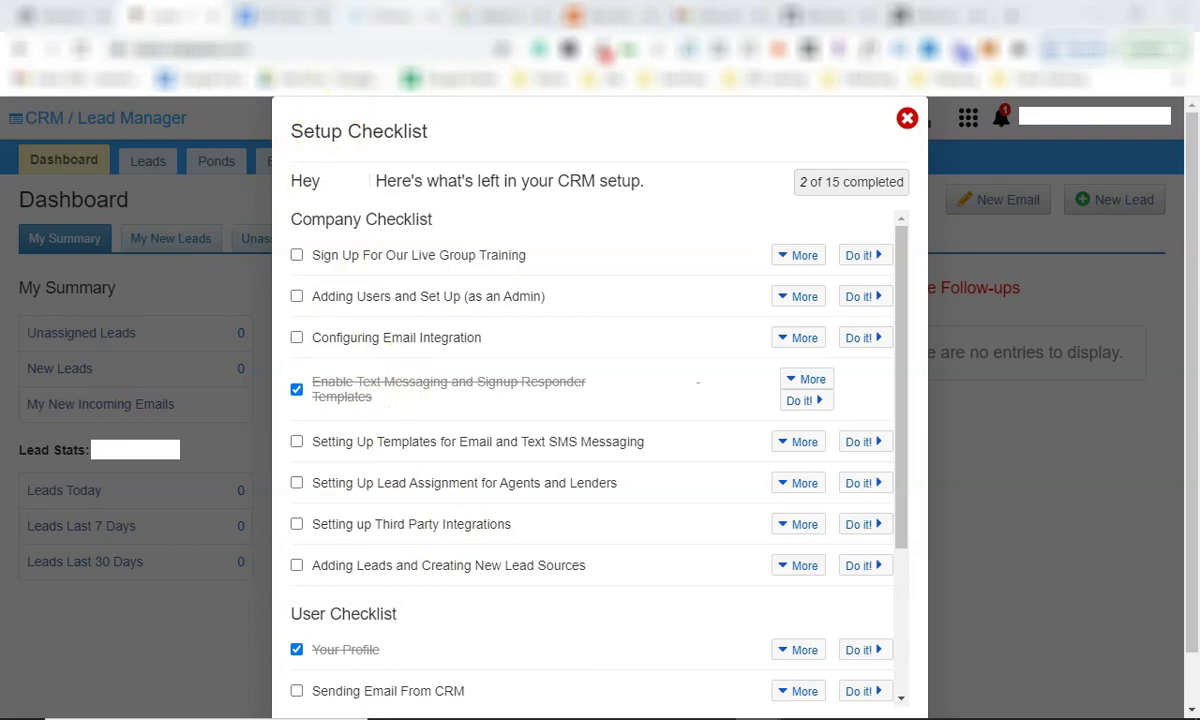
# Correct the Google query about attaching a domain to Real Geeks and open 'Launching Your Website – Real Geeks'.
pyautogui.click(478, 15)
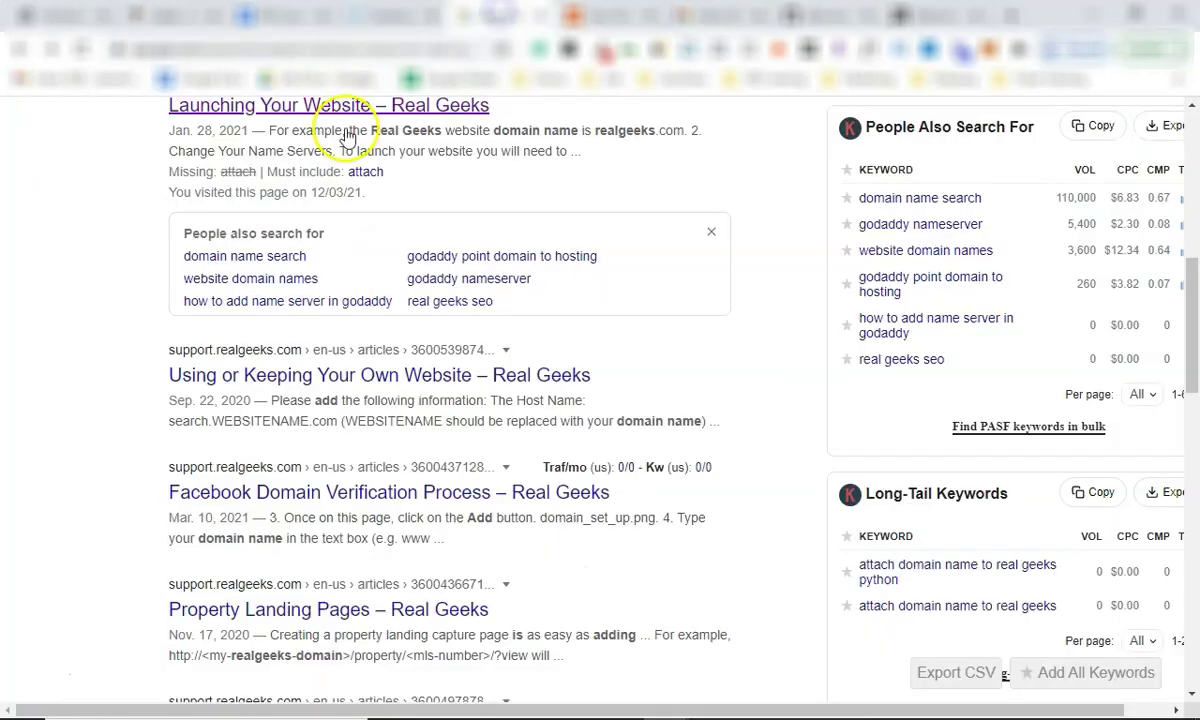
pyautogui.scroll(7, 305, 330)
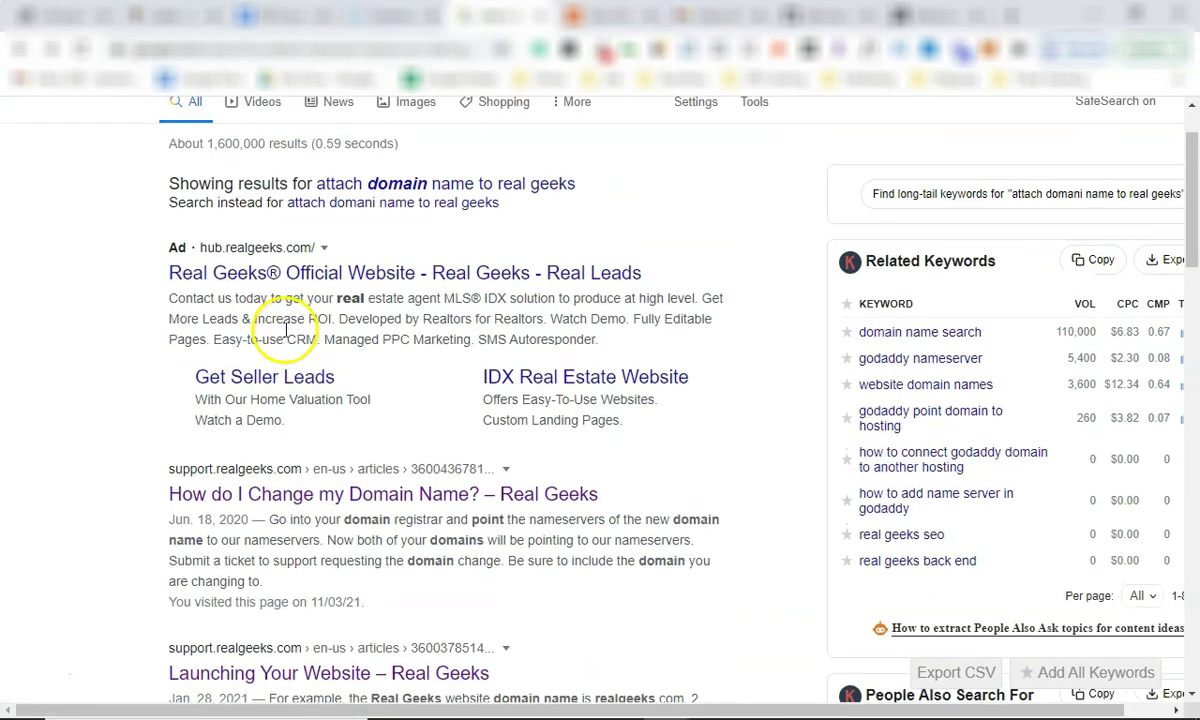
pyautogui.moveTo(197, 139); pyautogui.dragTo(450, 166)
pyautogui.click(410, 135)
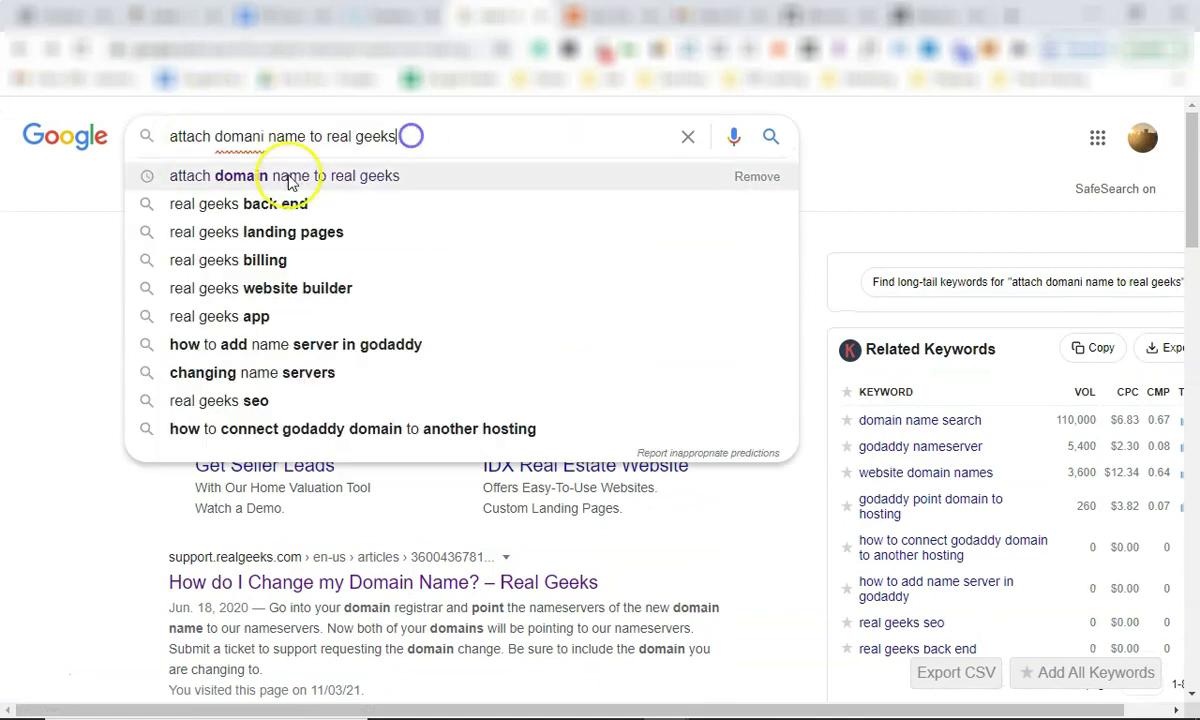
pyautogui.scroll(-5, 112, 316)
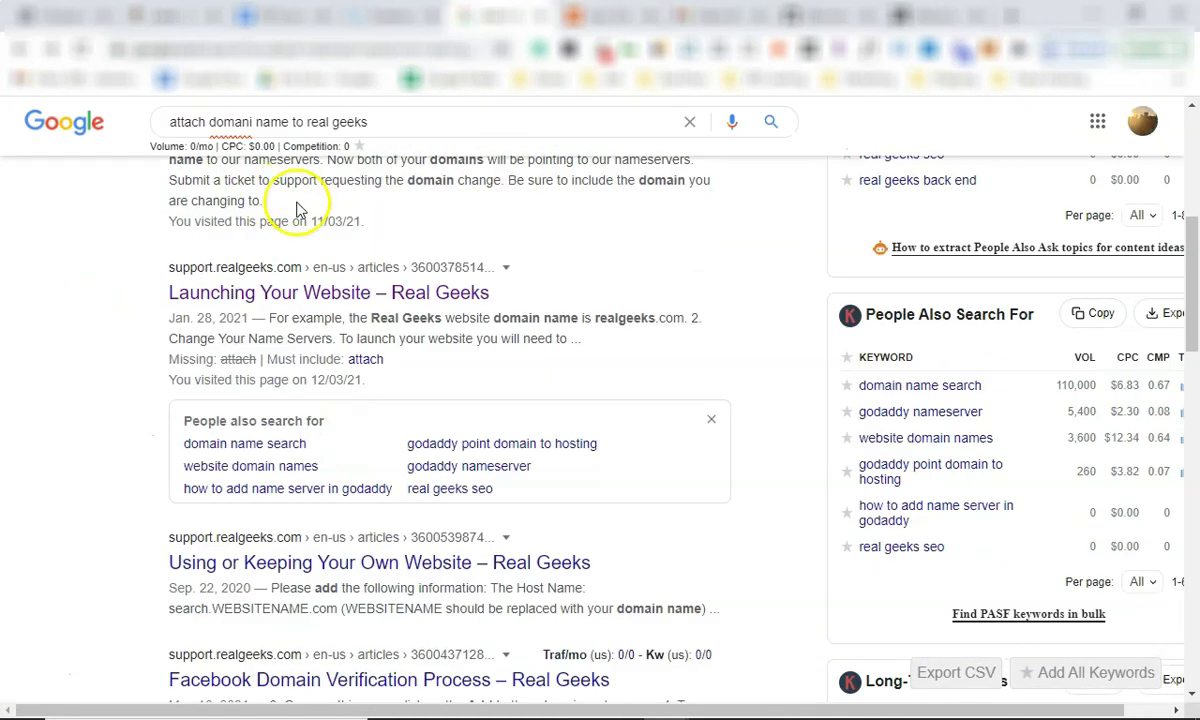
pyautogui.click(322, 292)
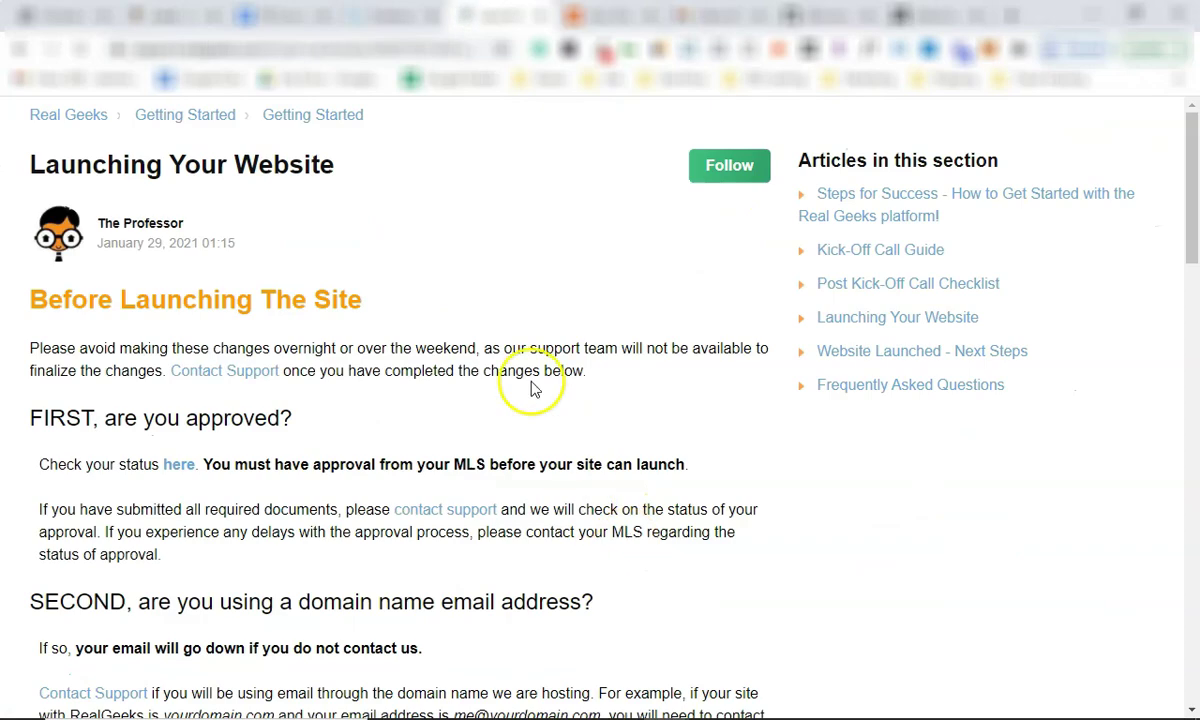
# Find the name servers ns1–ns4.rgnameserver.com in the article, then return to Namecheap's Domain List.
pyautogui.scroll(-2, 490, 415)
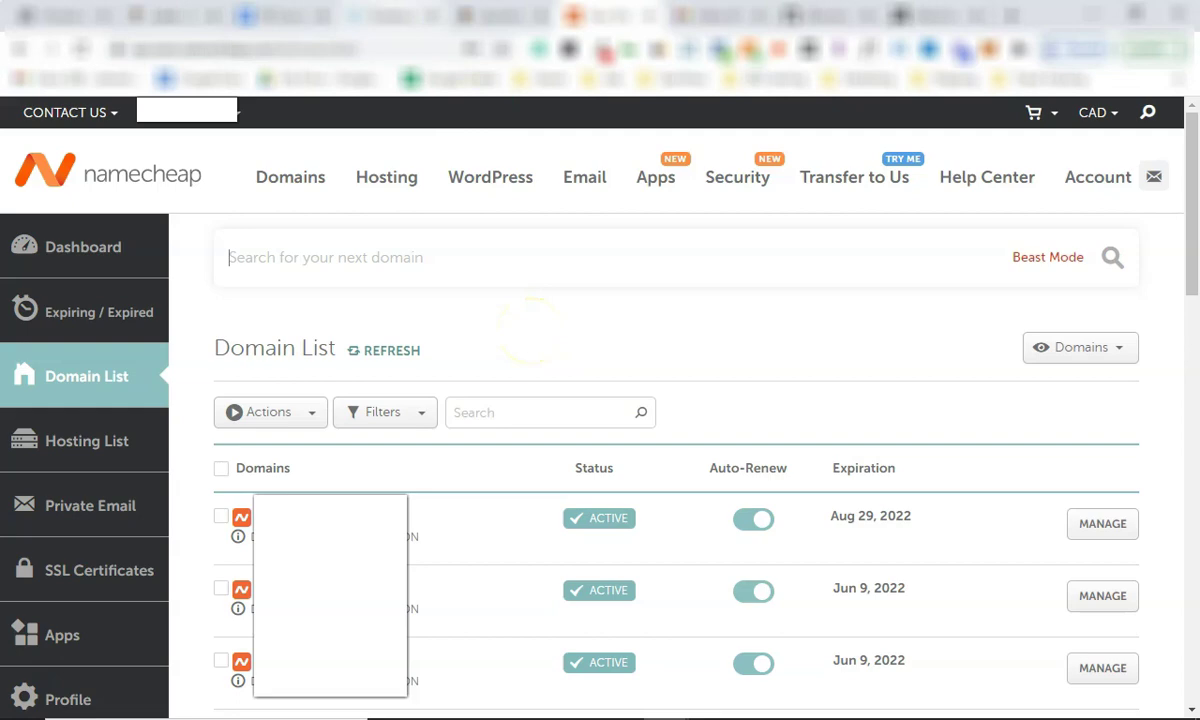
pyautogui.hotkey('ctrl', 'shift', 'Tab')
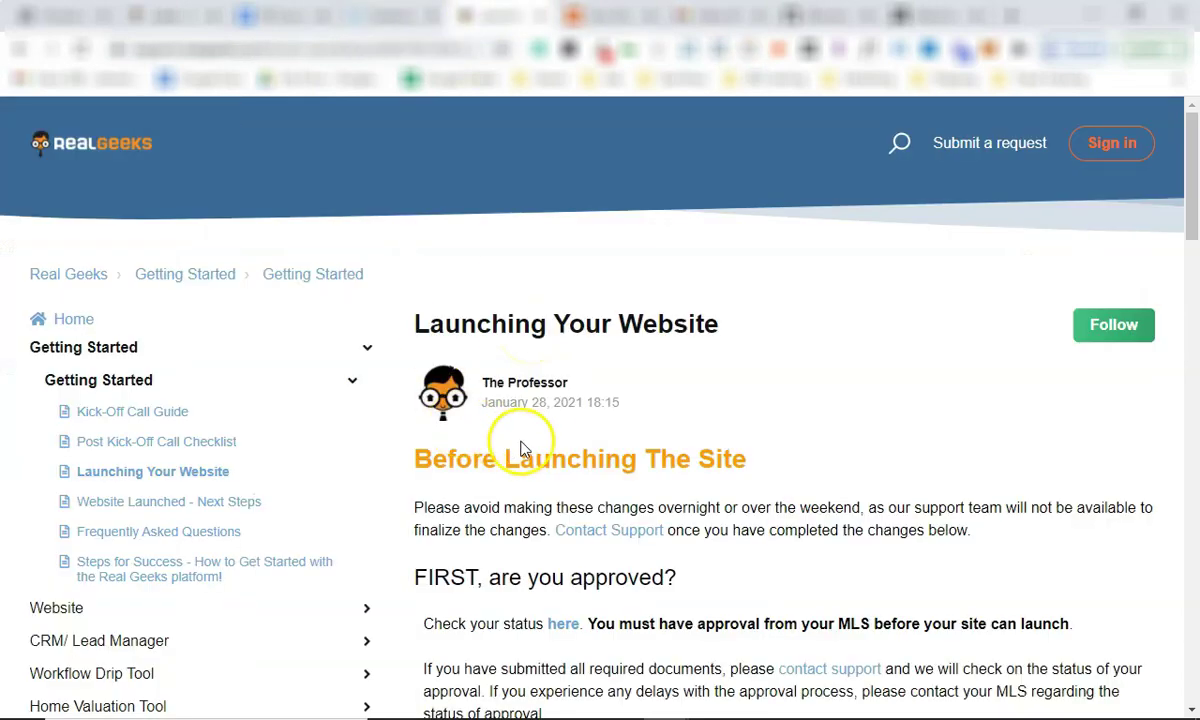
pyautogui.scroll(-1, 513, 451)
pyautogui.scroll(-10, 513, 451)
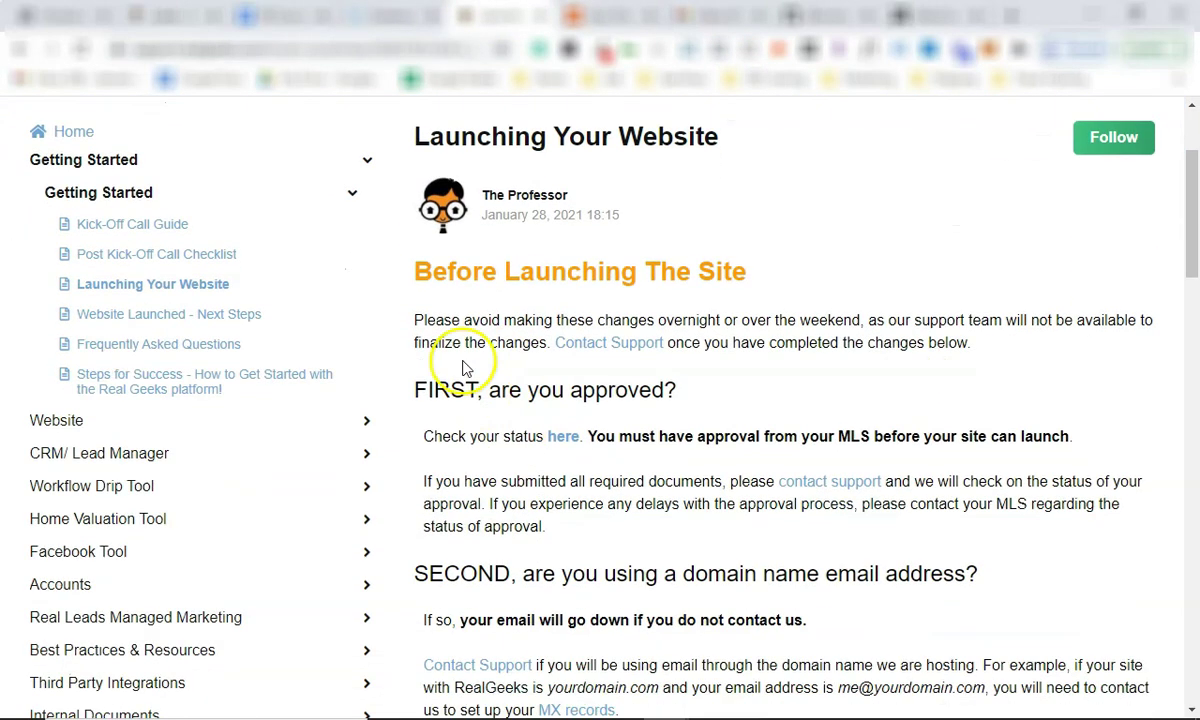
pyautogui.scroll(-2, 501, 298)
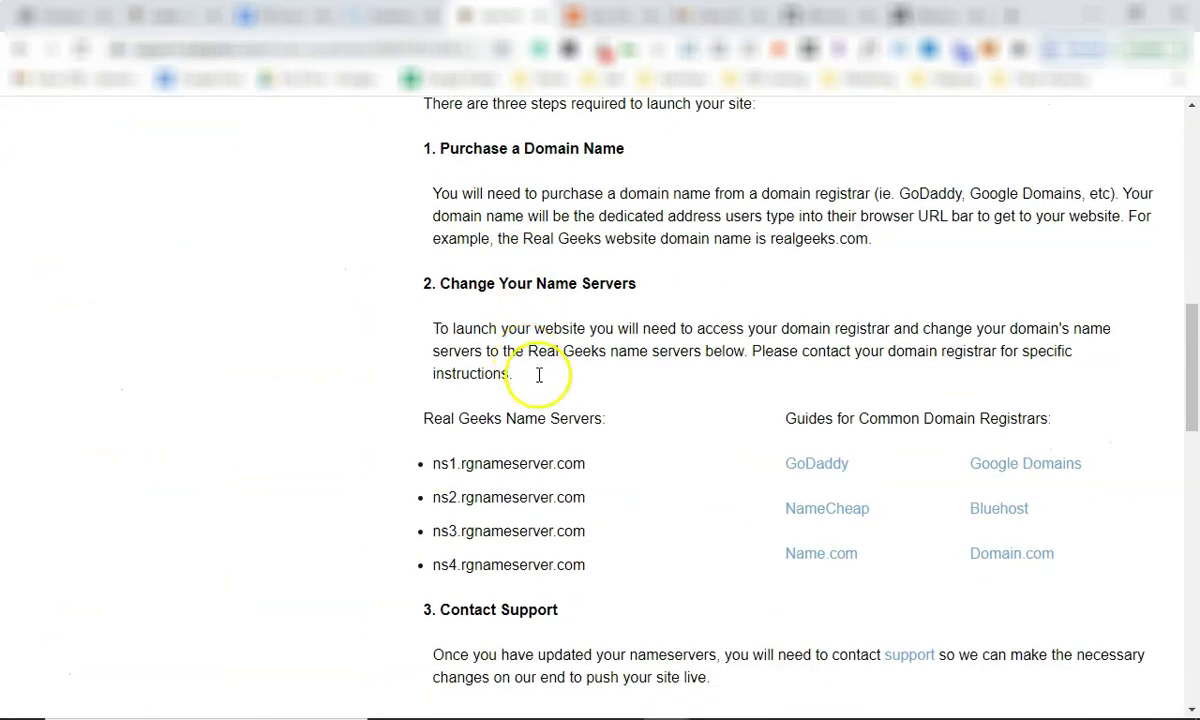
pyautogui.moveTo(434, 372); pyautogui.dragTo(613, 486)
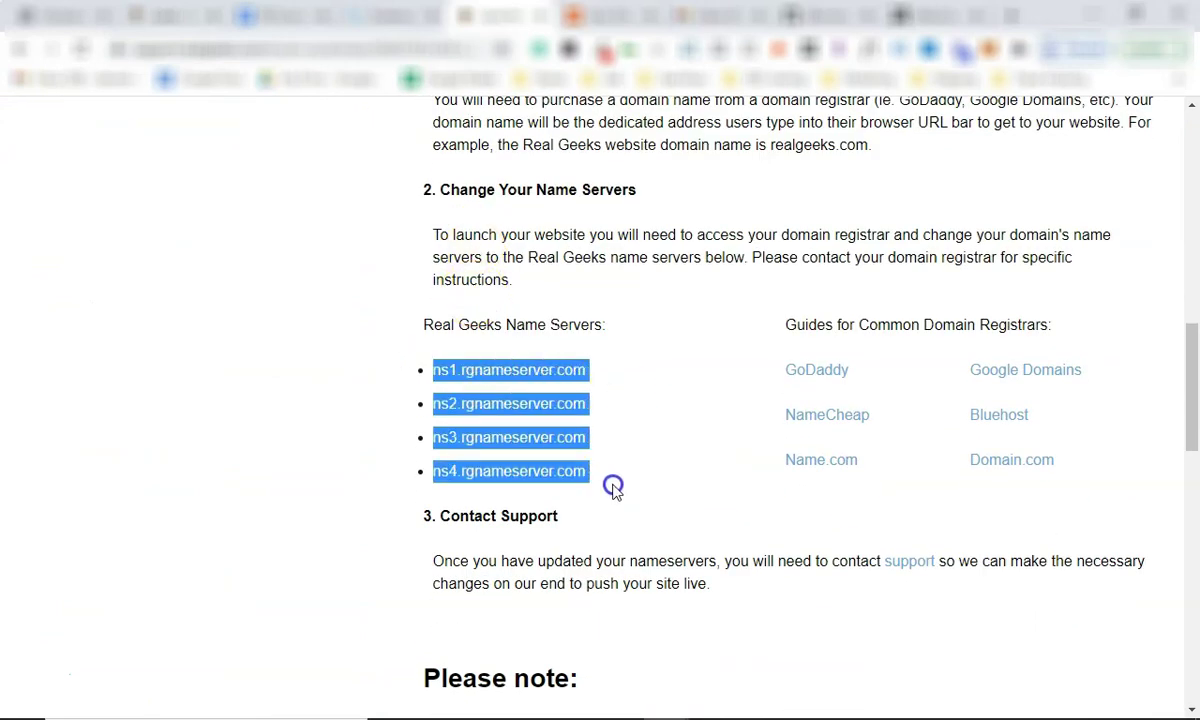
pyautogui.click(587, 468)
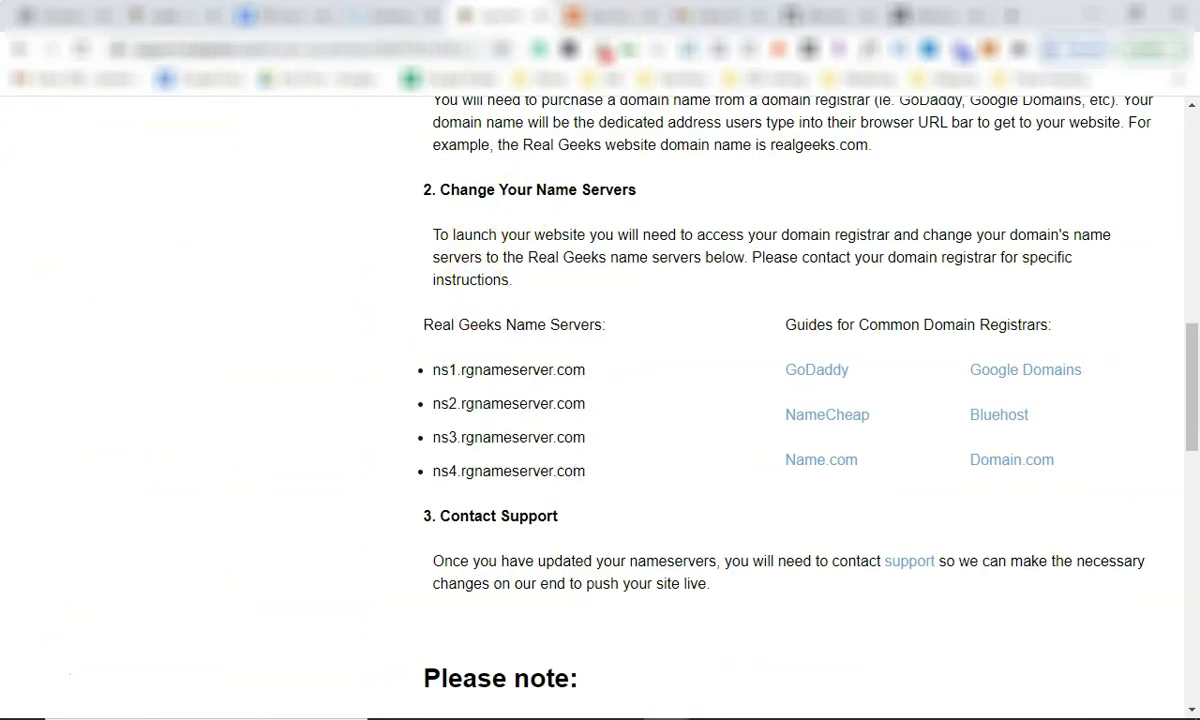
pyautogui.click(600, 15)
pyautogui.moveTo(249, 248)
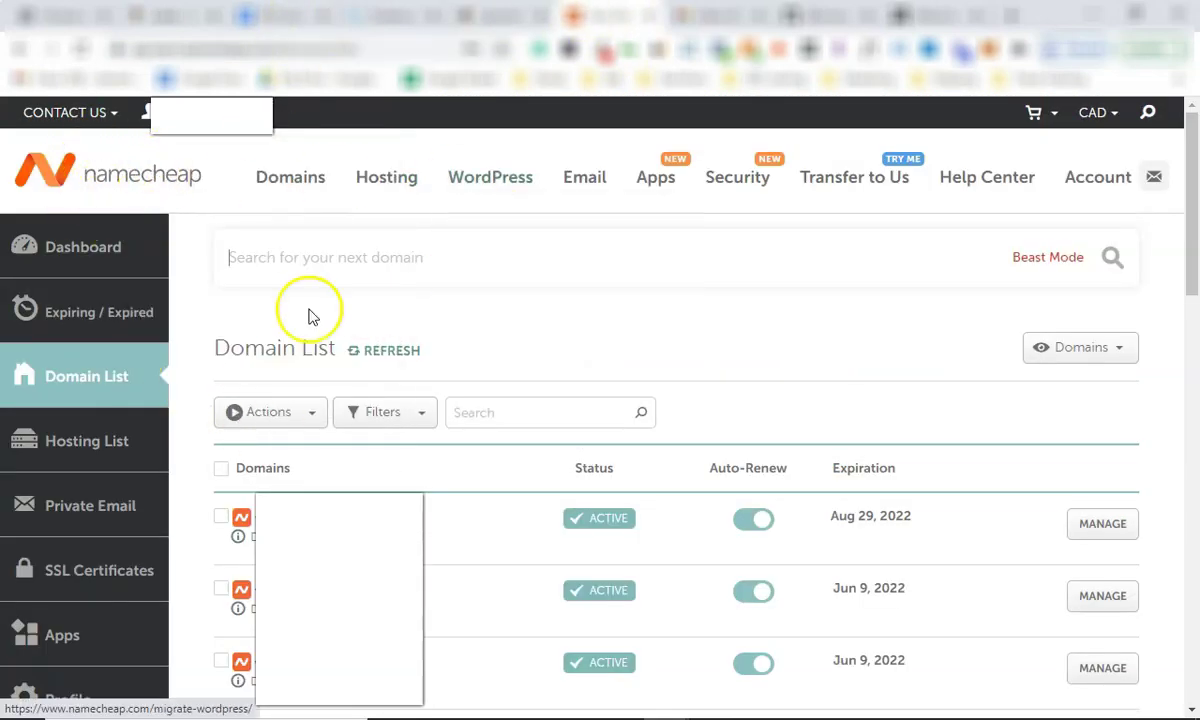
# Open the first domain's management page and confirm its Nameservers are set to Custom DNS.
pyautogui.scroll(-1, 1097, 440)
pyautogui.click(1100, 432)
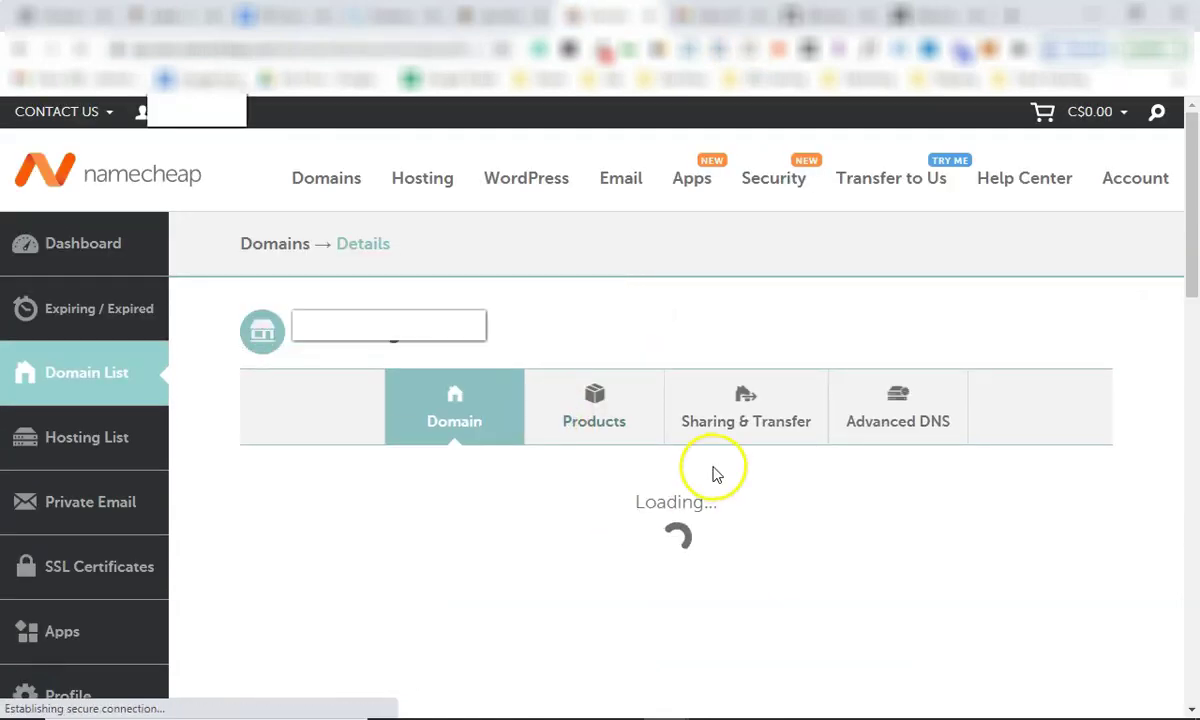
pyautogui.scroll(-1, 572, 472)
pyautogui.scroll(-4, 570, 468)
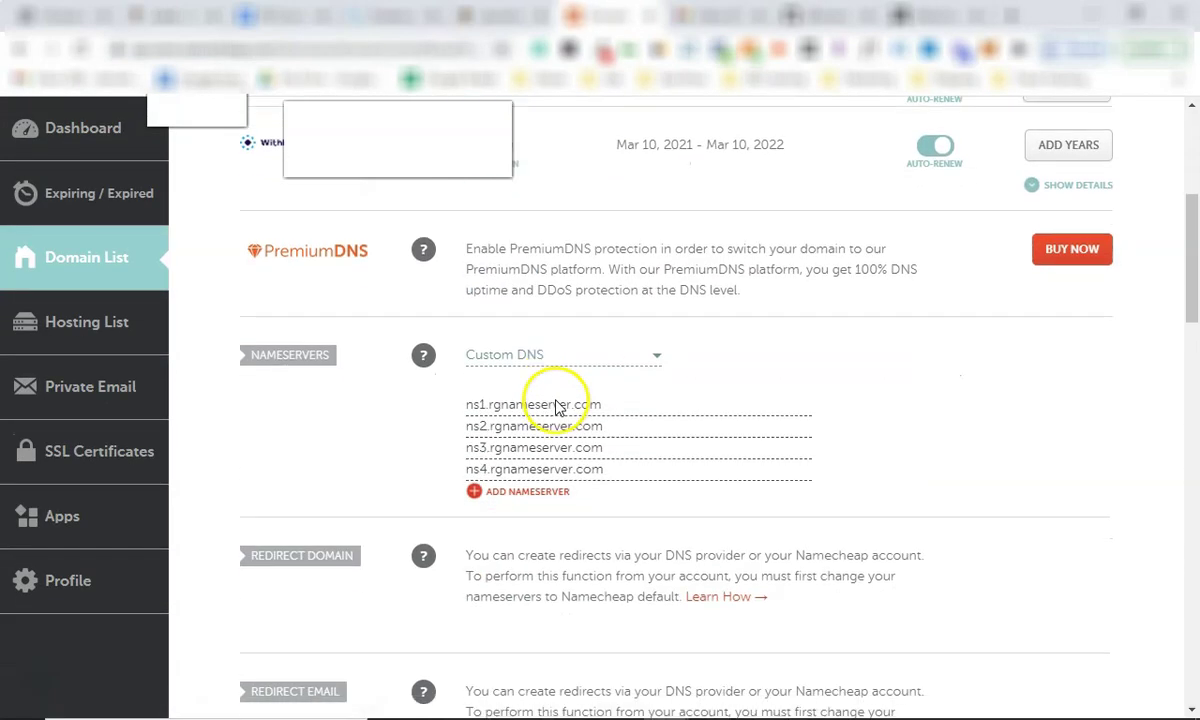
pyautogui.click(549, 283)
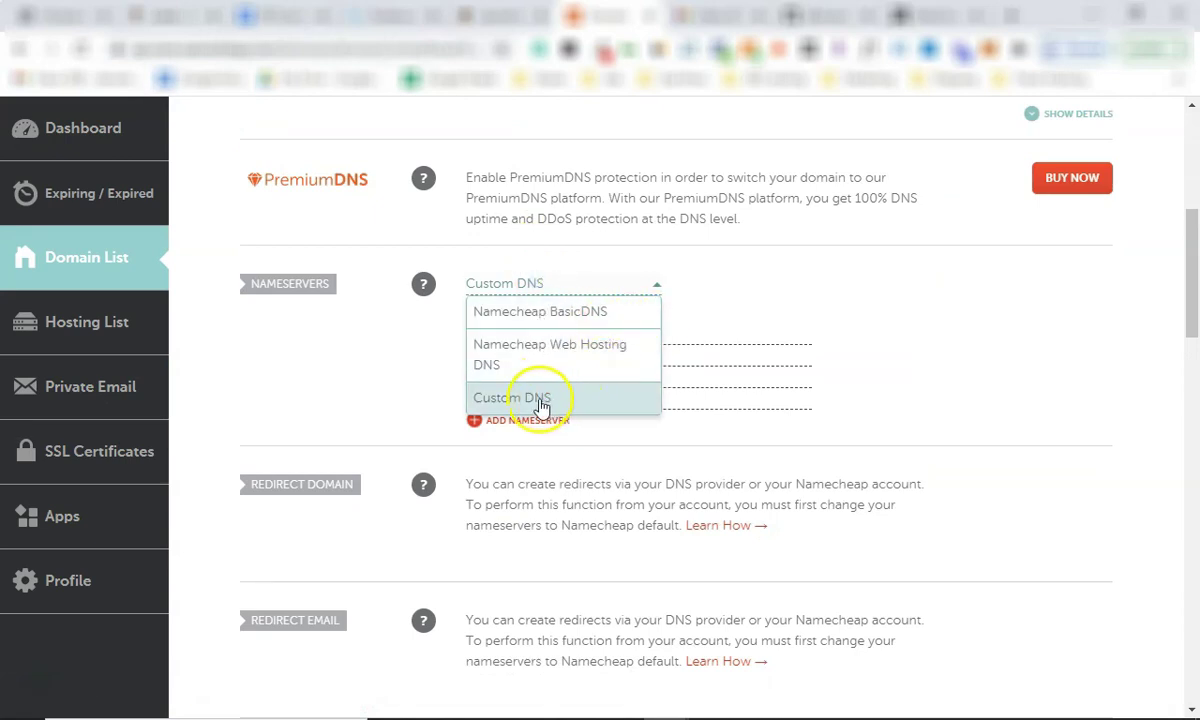
pyautogui.click(718, 287)
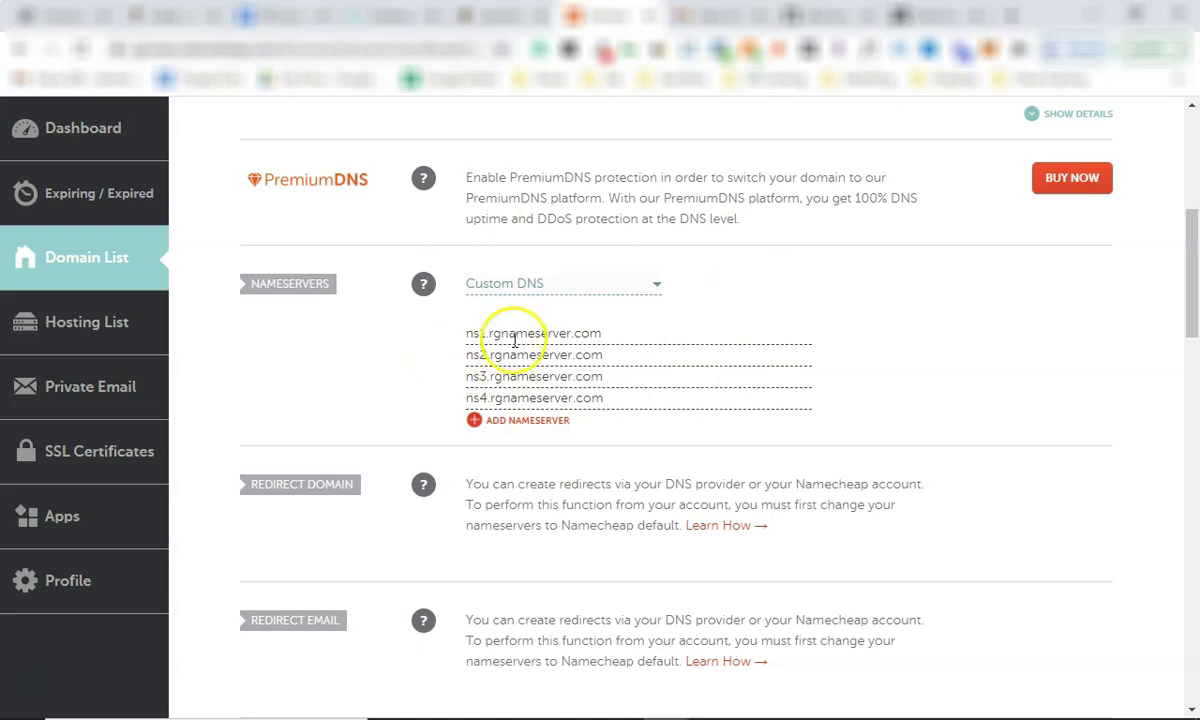
# Compare the domain's Custom DNS entries with the ns1.rgnameserver.com name servers in the Real Geeks article.
pyautogui.hotkey('ctrl', 'shift', 'Tab')
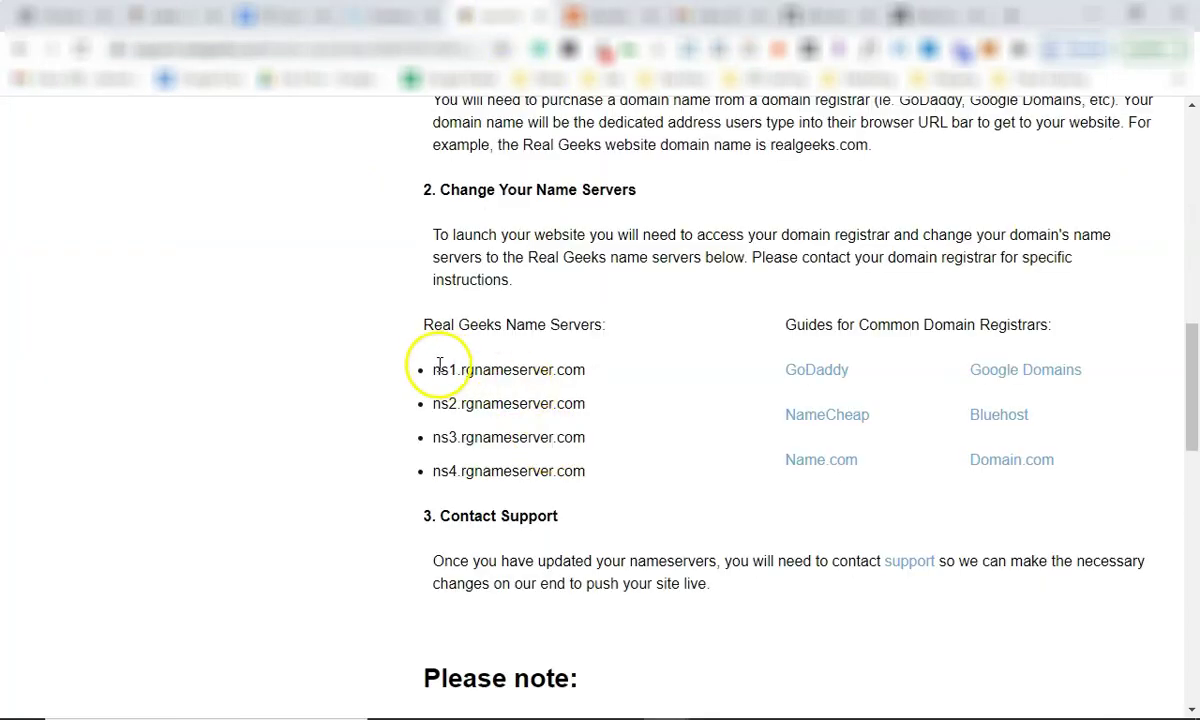
pyautogui.moveTo(441, 369); pyautogui.dragTo(603, 369)
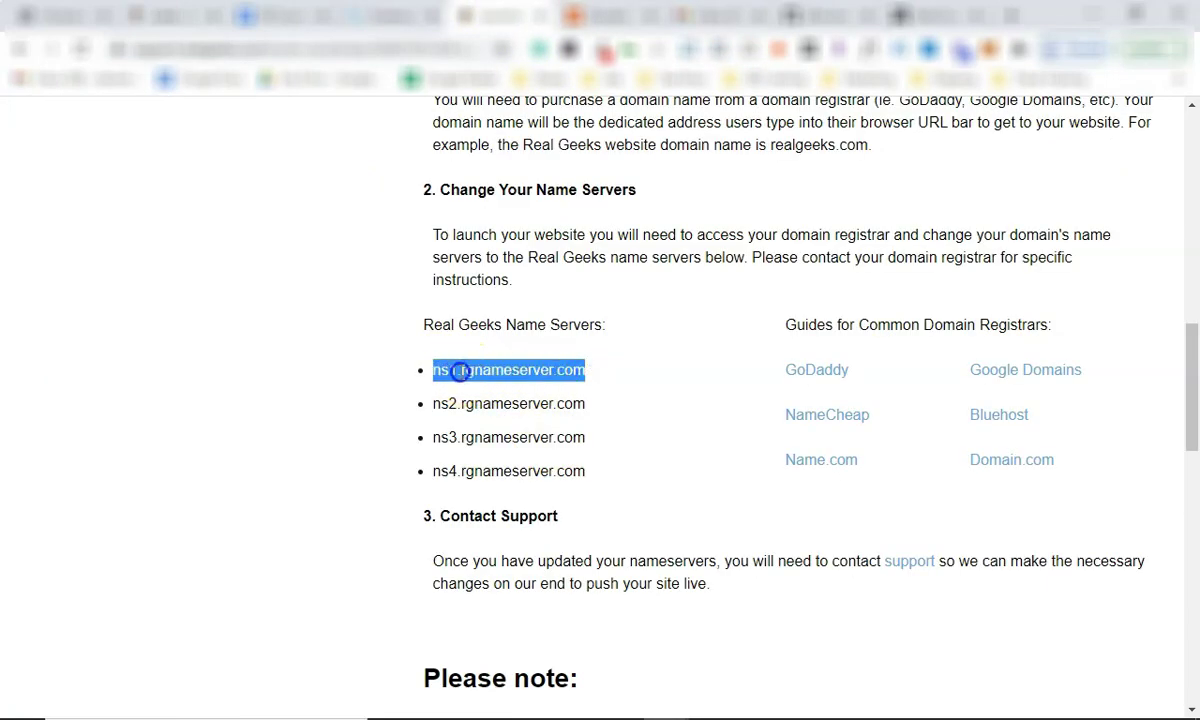
pyautogui.hotkey('ctrl', 'Tab')
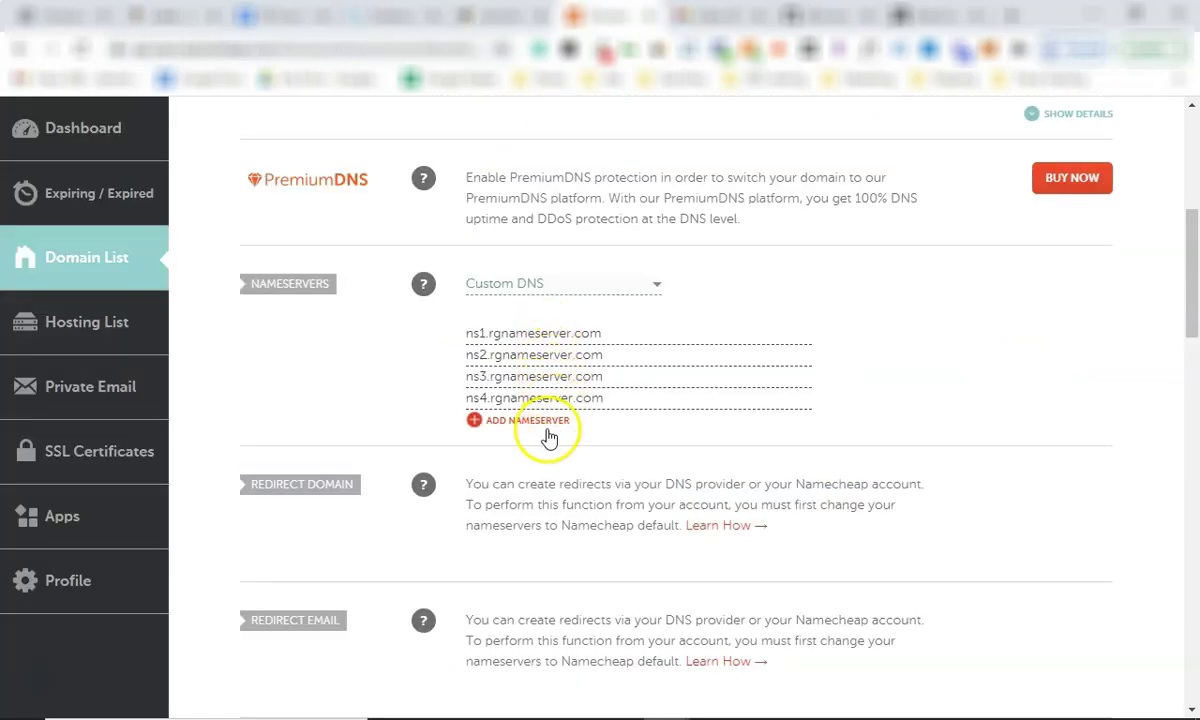
pyautogui.scroll(-5, 548, 437)
pyautogui.scroll(6, 777, 442)
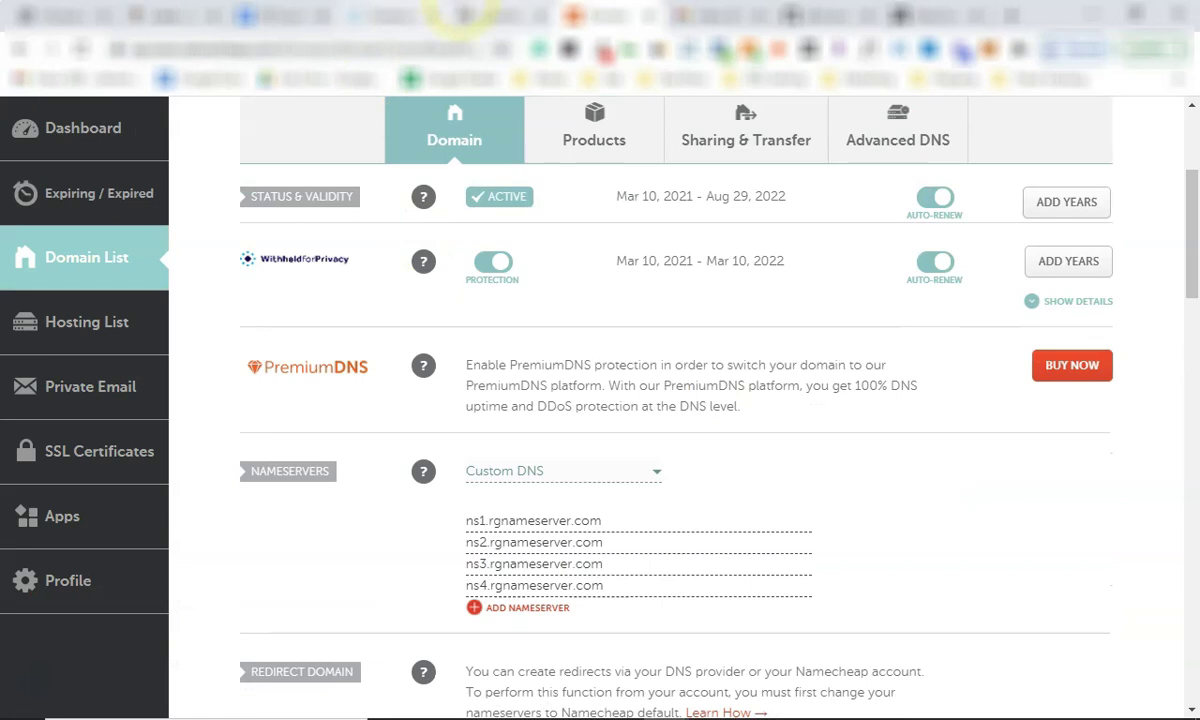
pyautogui.hotkey('ctrl', 'shift', 'Tab')
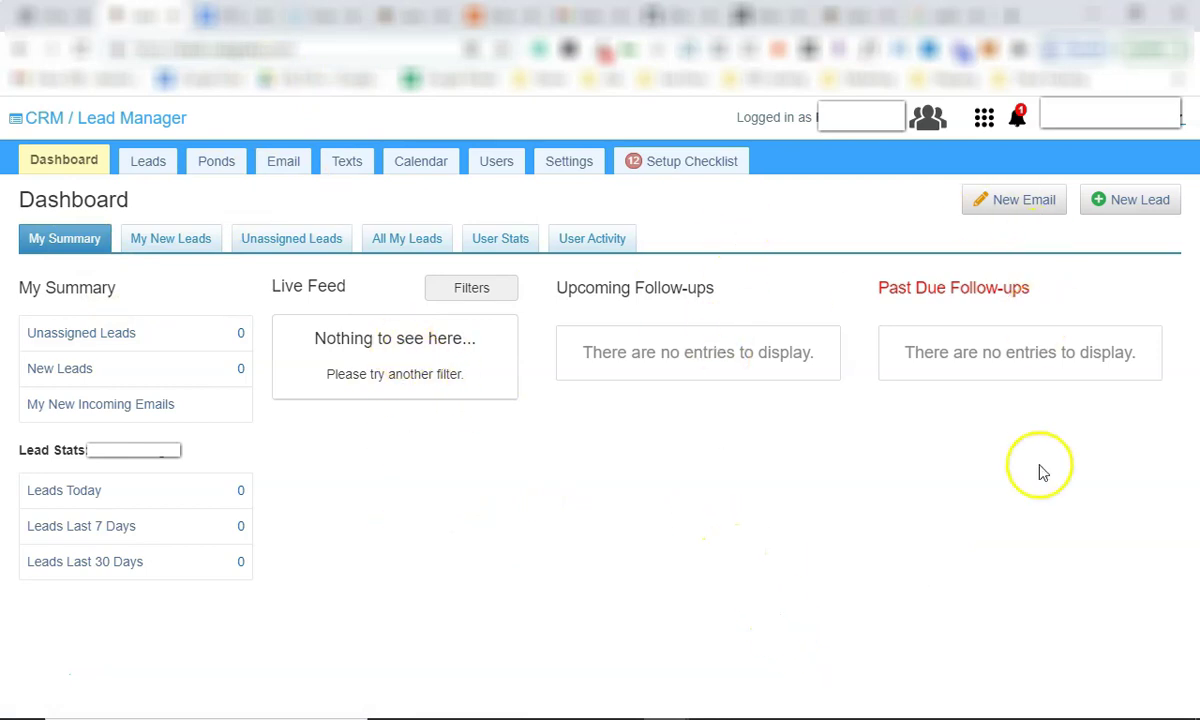
# Show all leads with the assigned-agent filter removed, then revisit the Dashboard and Leads pages.
pyautogui.click(400, 242)
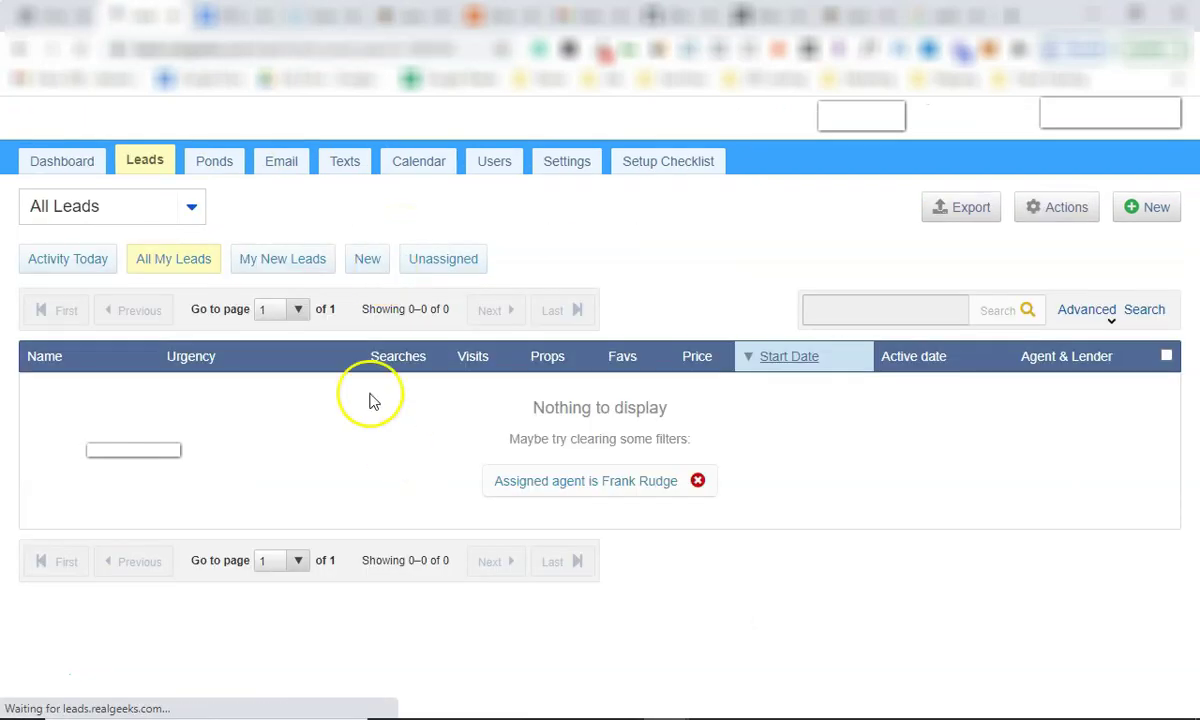
pyautogui.click(697, 481)
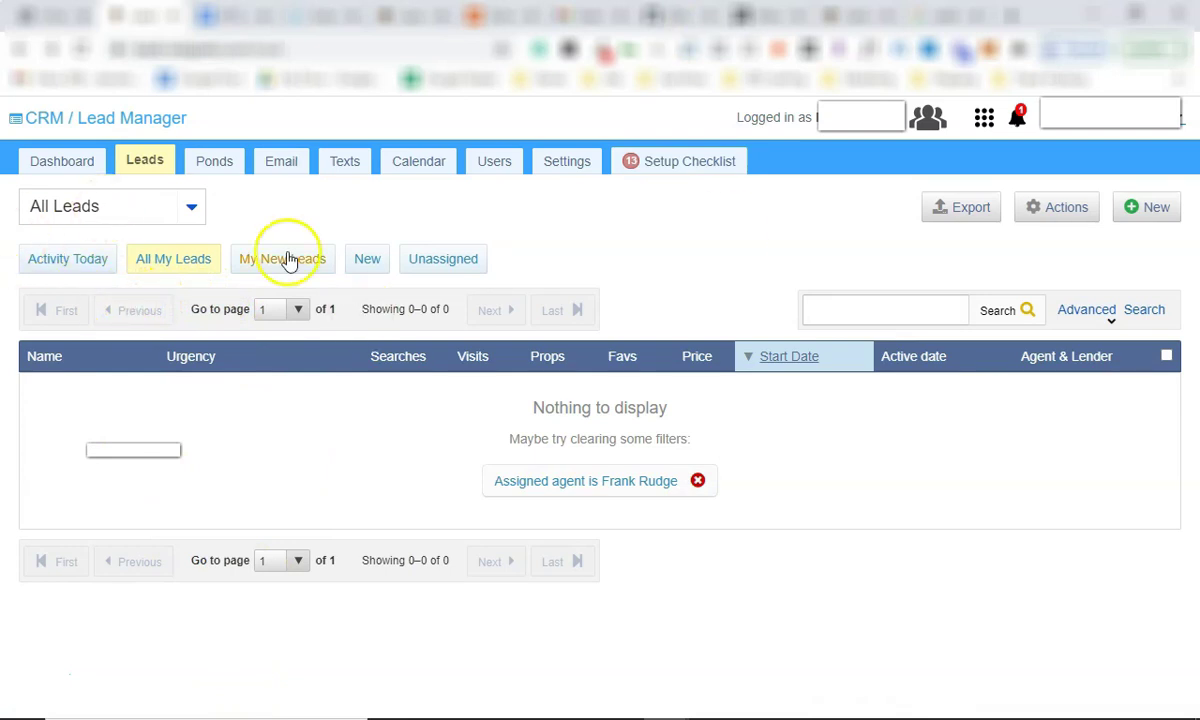
pyautogui.click(78, 168)
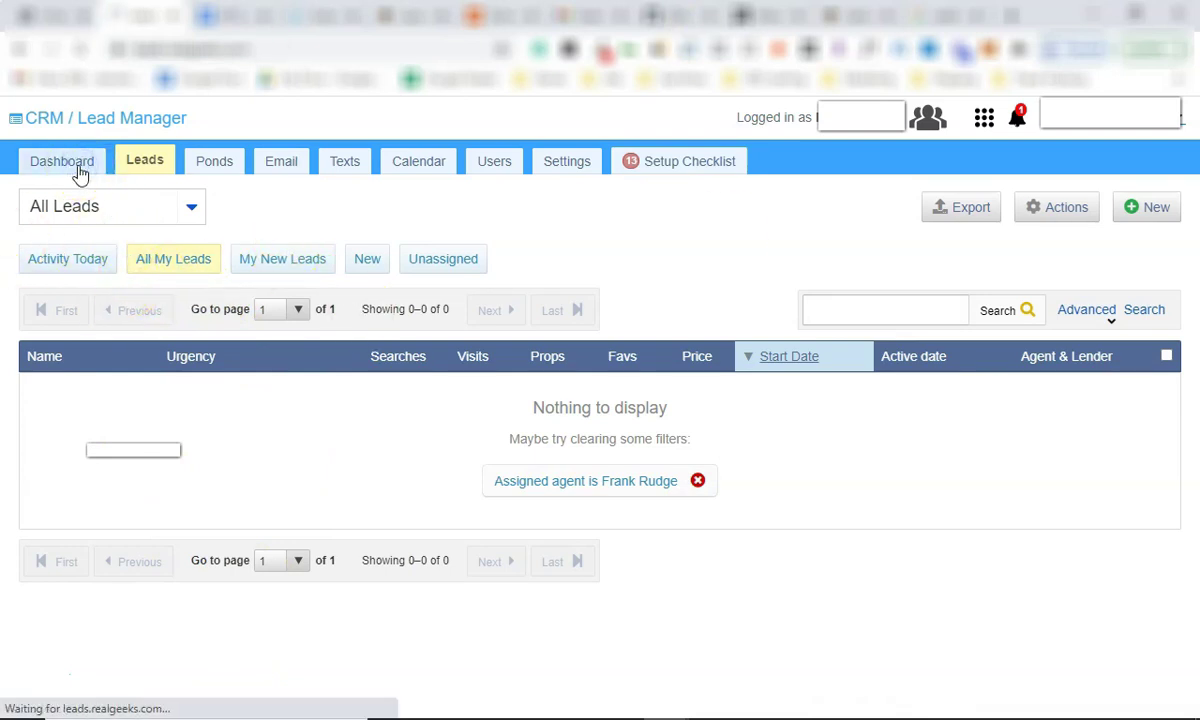
pyautogui.click(157, 169)
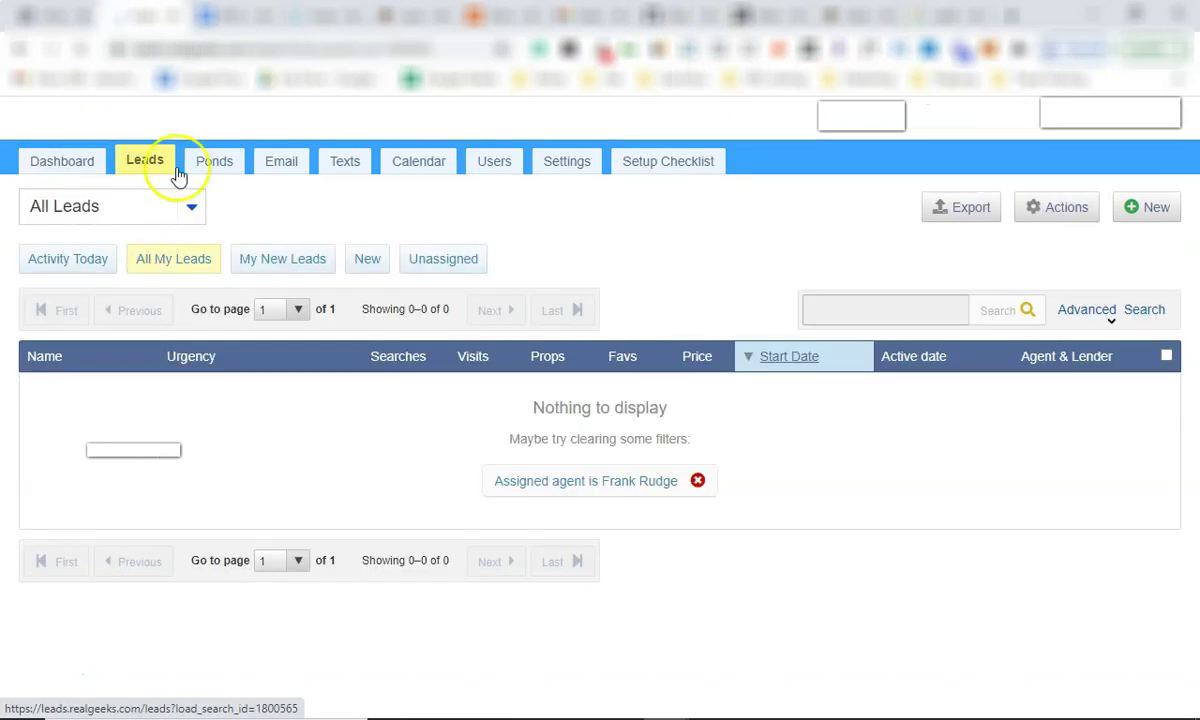
# Browse the CRM's Email, Ponds and Users pages, return to the Dashboard and toggle the apps list.
pyautogui.click(280, 168)
pyautogui.click(280, 168)
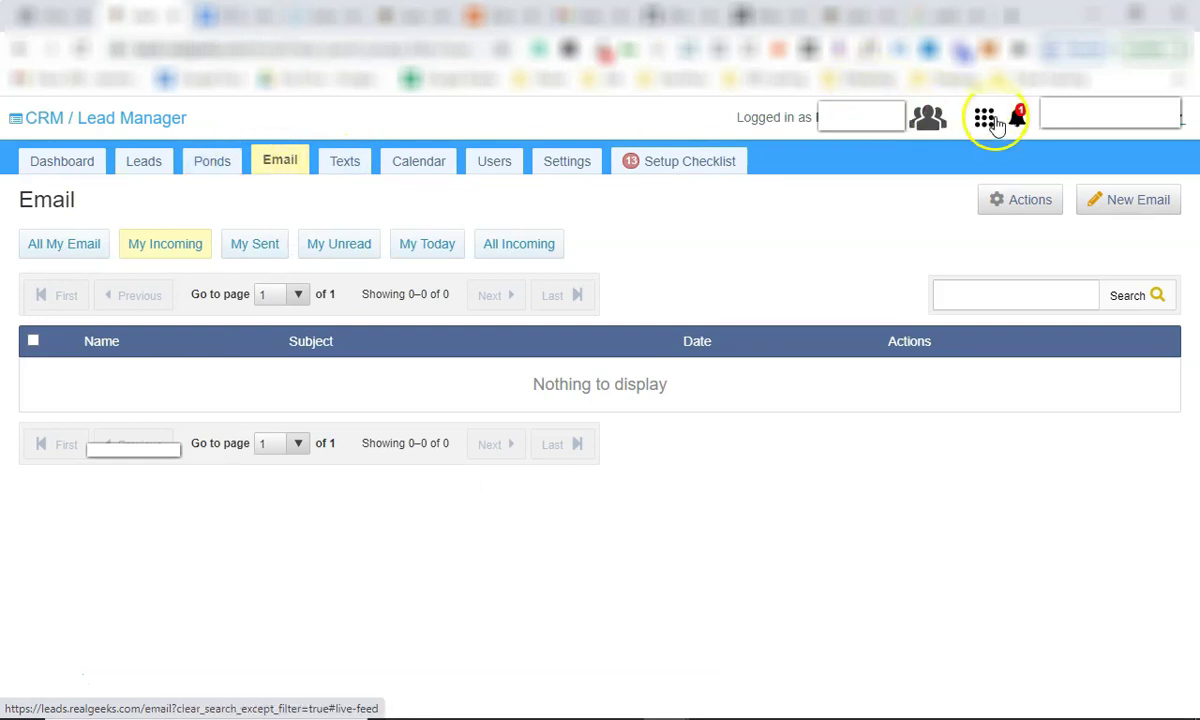
pyautogui.click(212, 166)
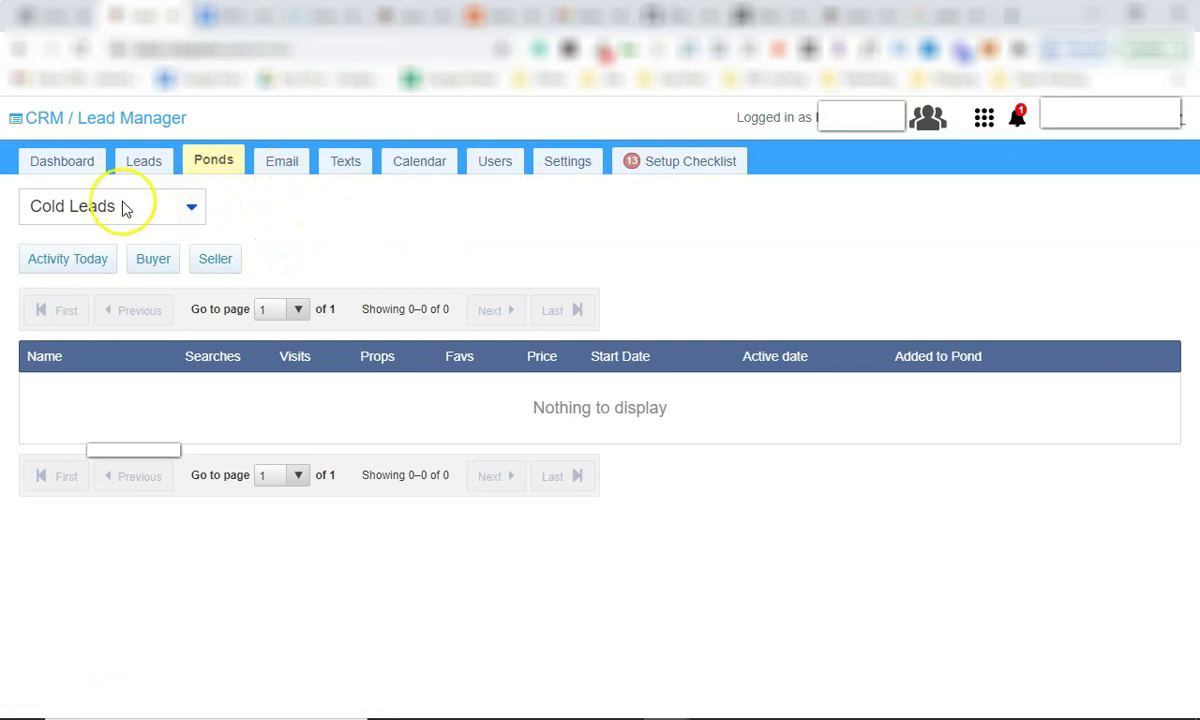
pyautogui.click(498, 166)
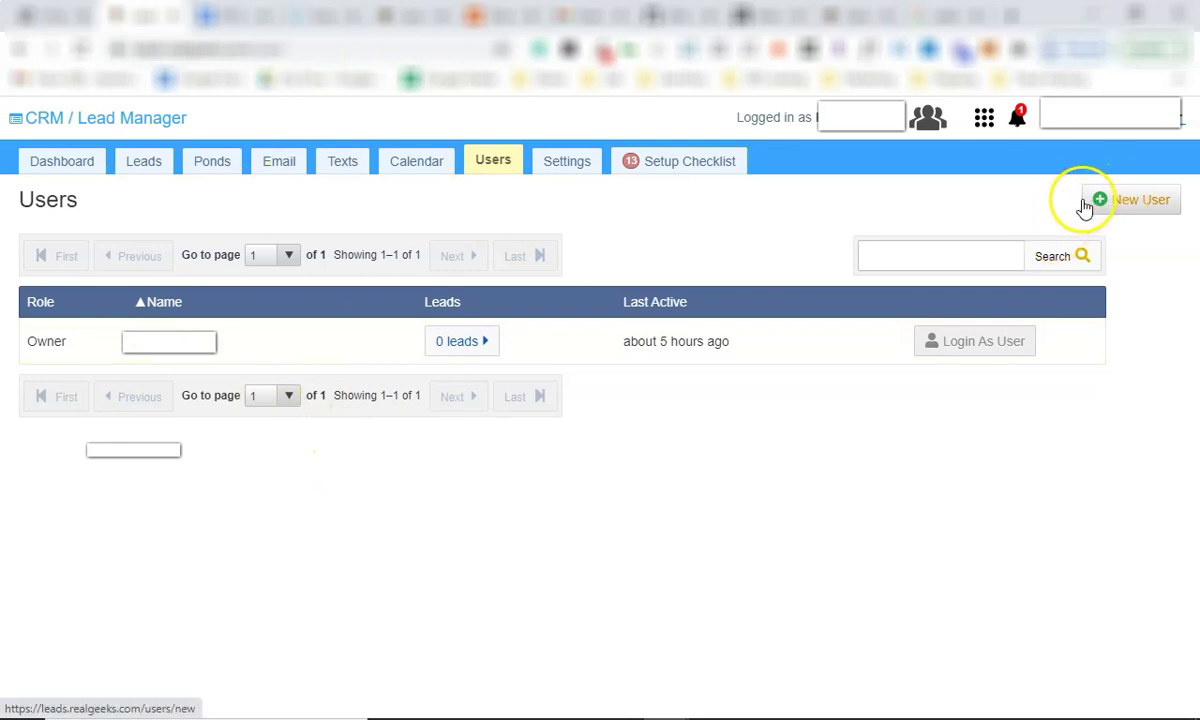
pyautogui.click(59, 171)
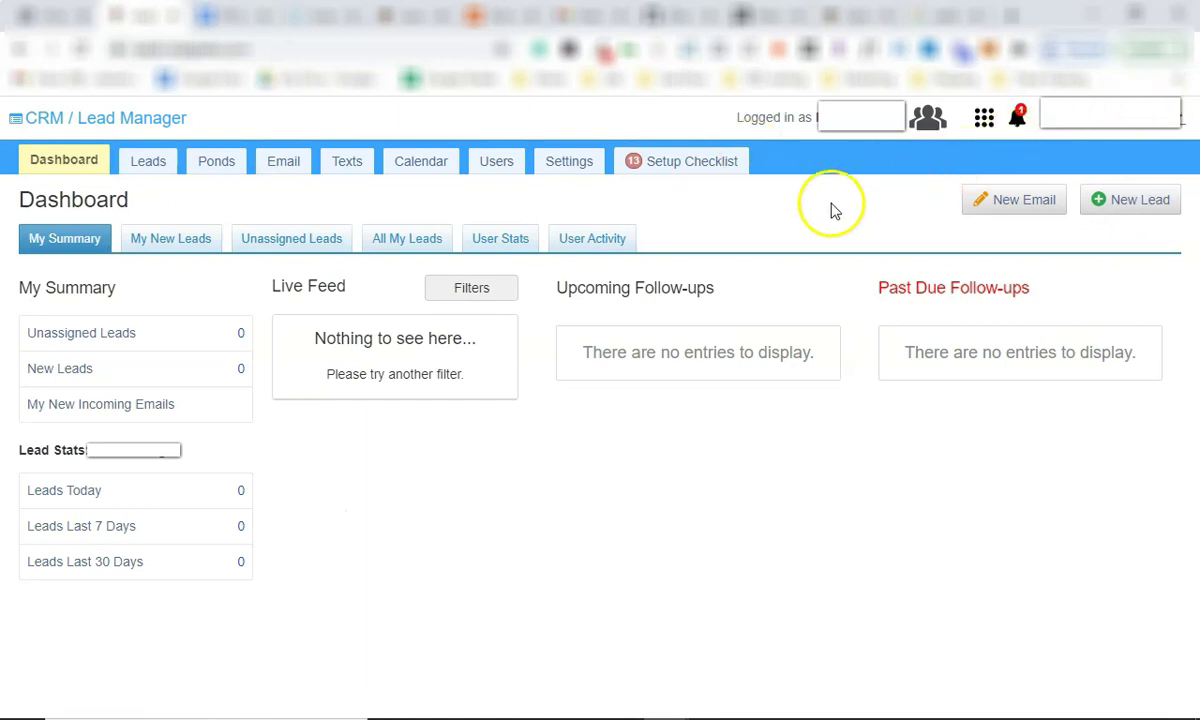
pyautogui.click(983, 118)
pyautogui.click(983, 118)
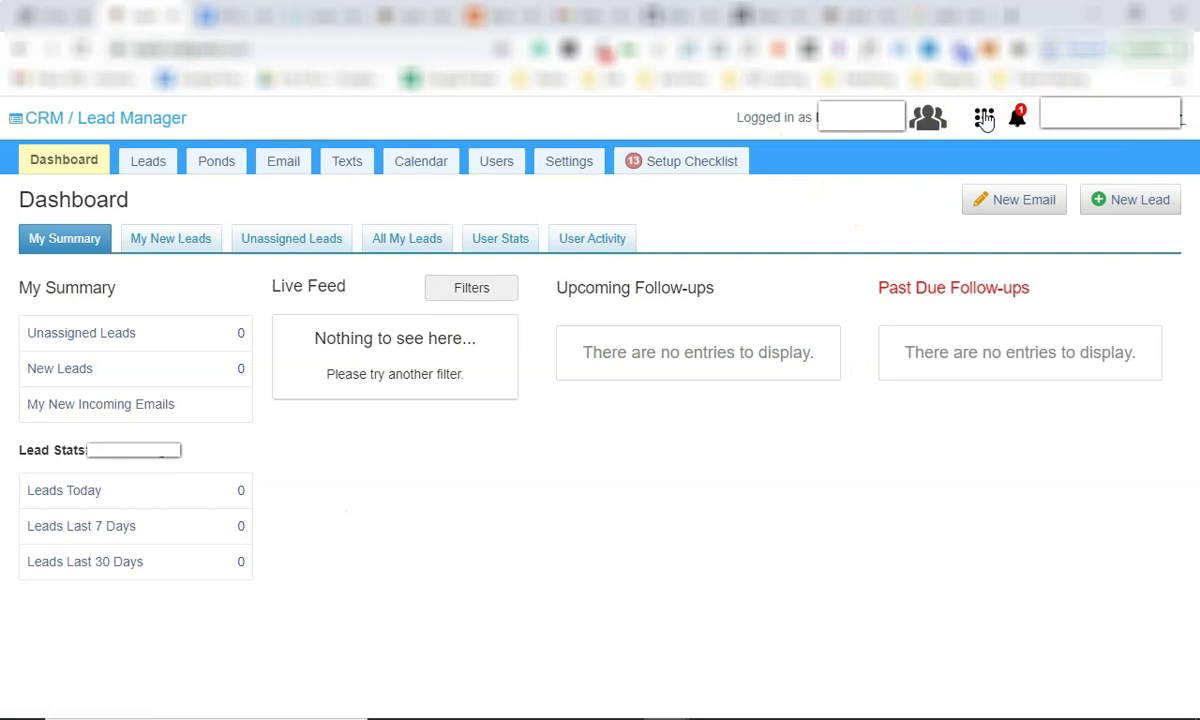
pyautogui.click(984, 118)
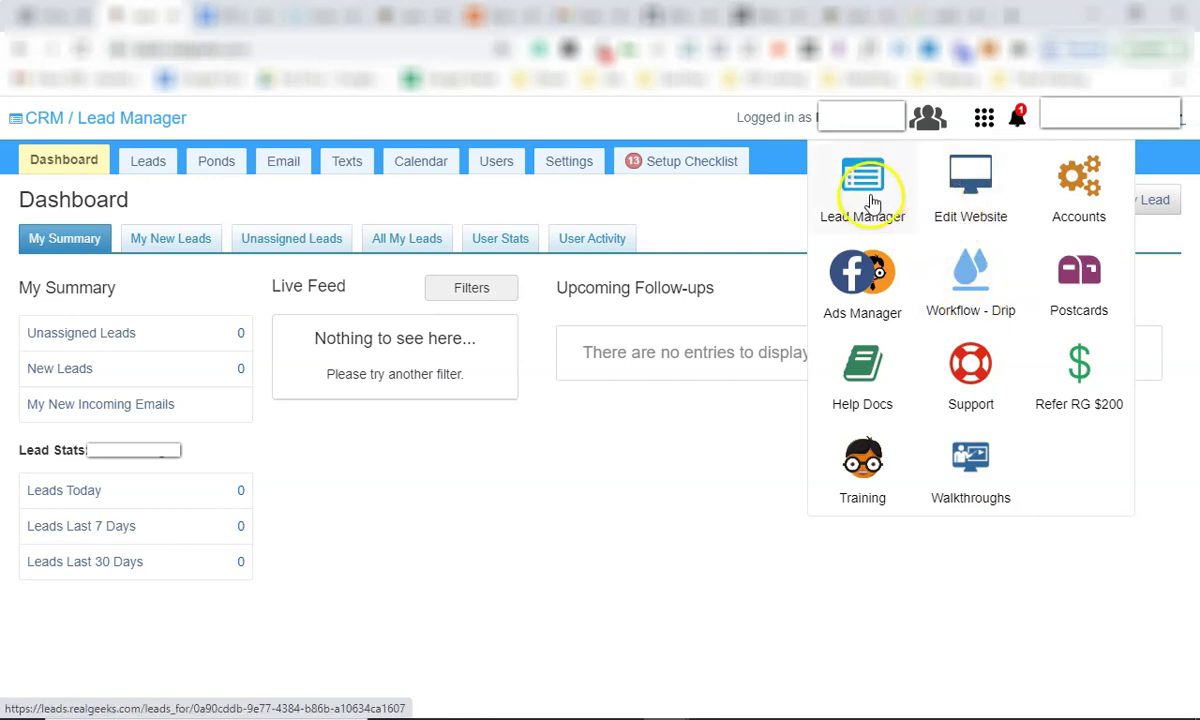
pyautogui.click(642, 437)
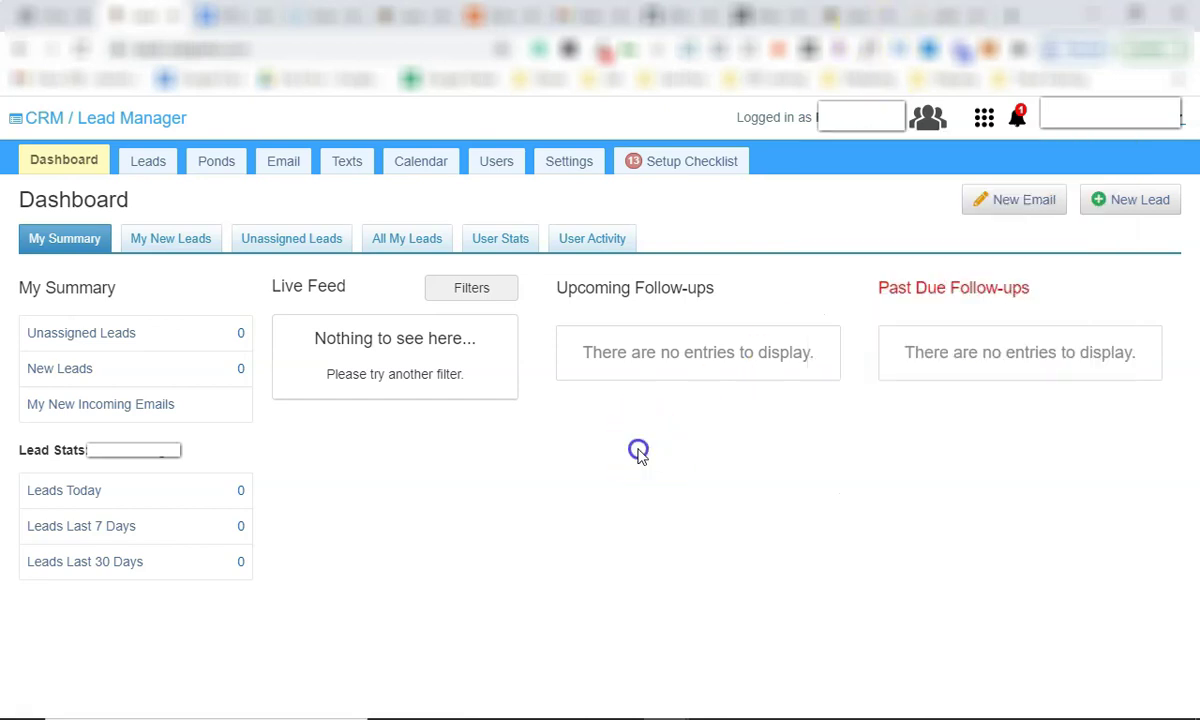
# Open the Setup Checklist, tick and untick Configuring Email Integration, and expand its More details.
pyautogui.click(690, 172)
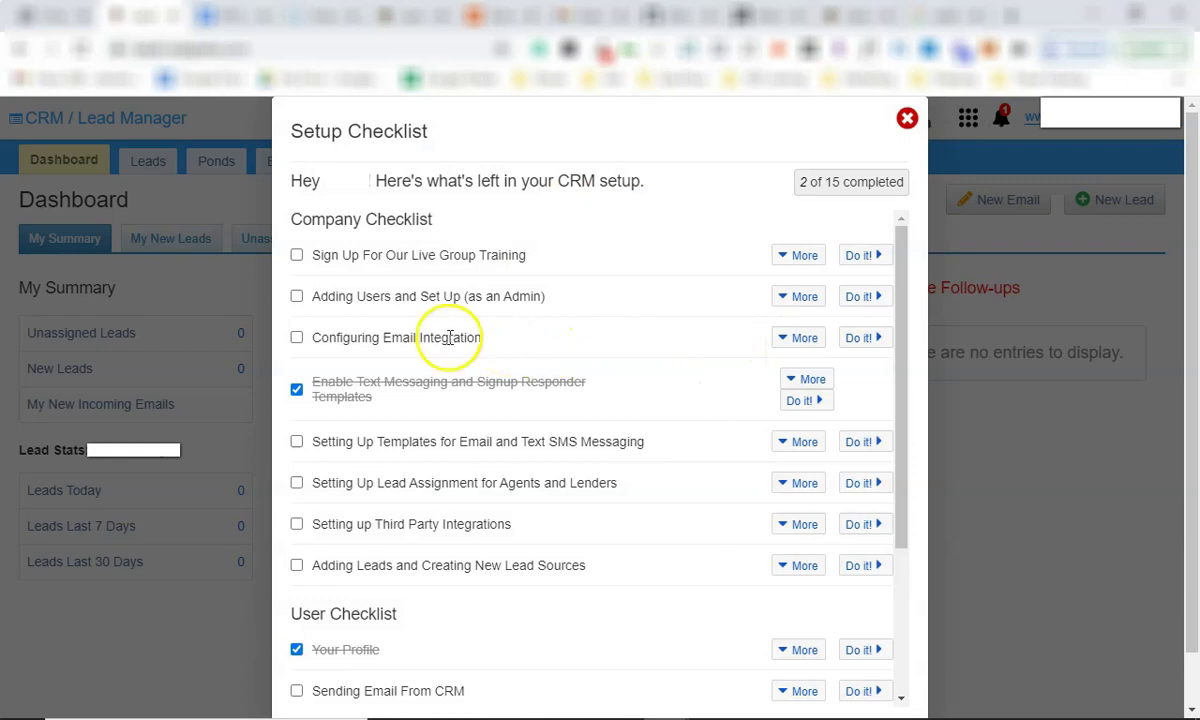
pyautogui.tripleClick(450, 338)
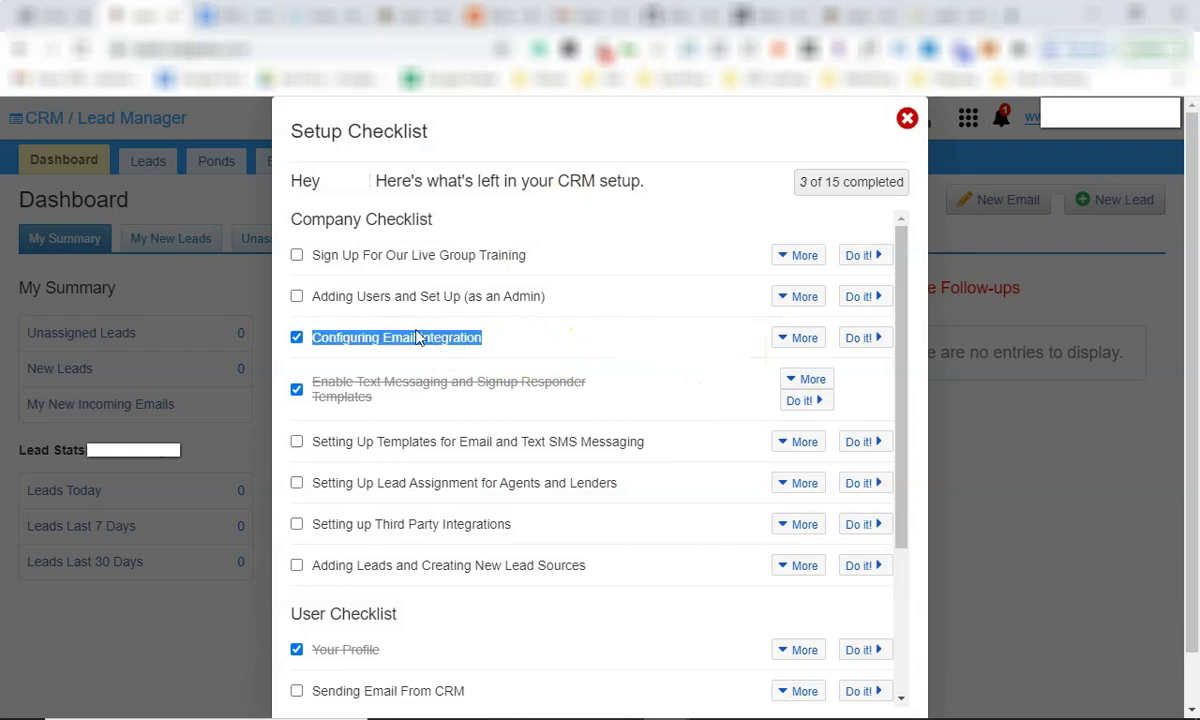
pyautogui.tripleClick(432, 340)
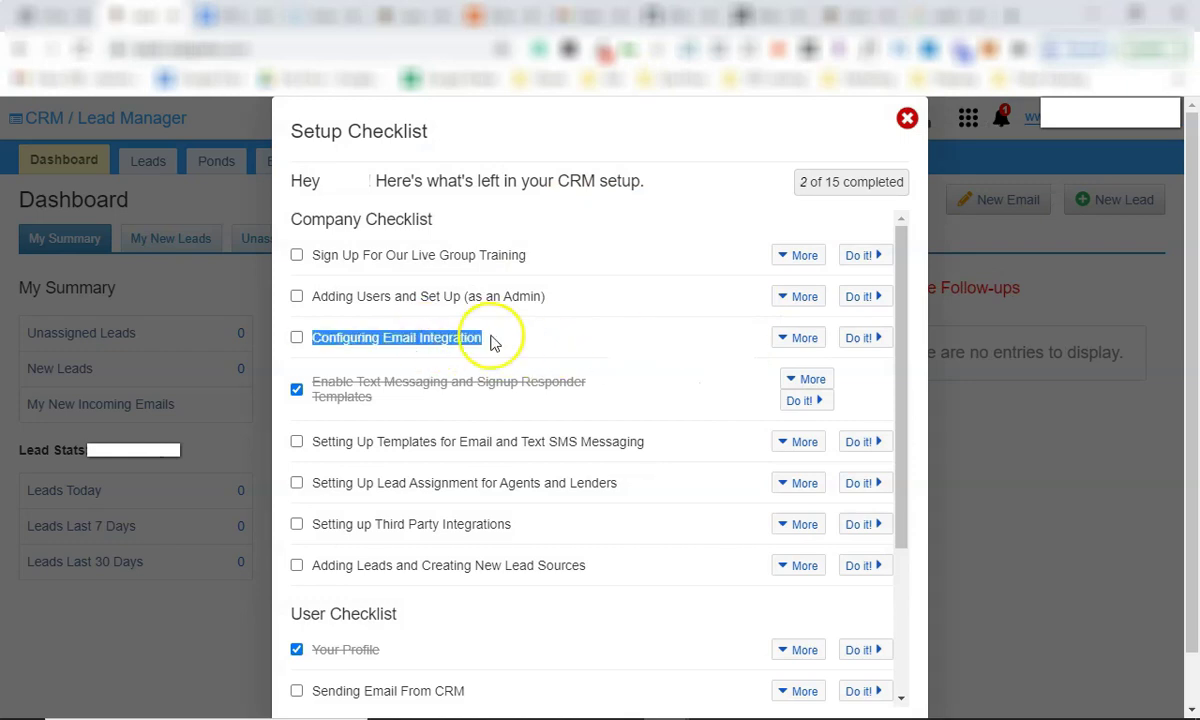
pyautogui.click(165, 450)
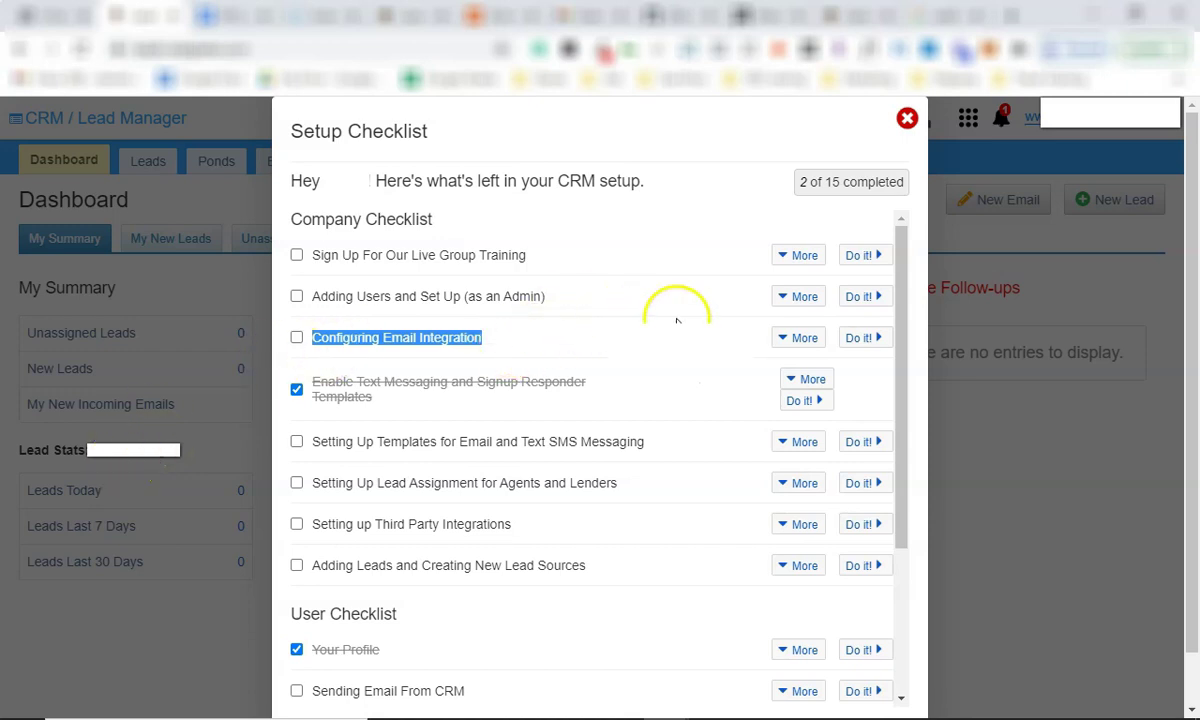
pyautogui.click(806, 342)
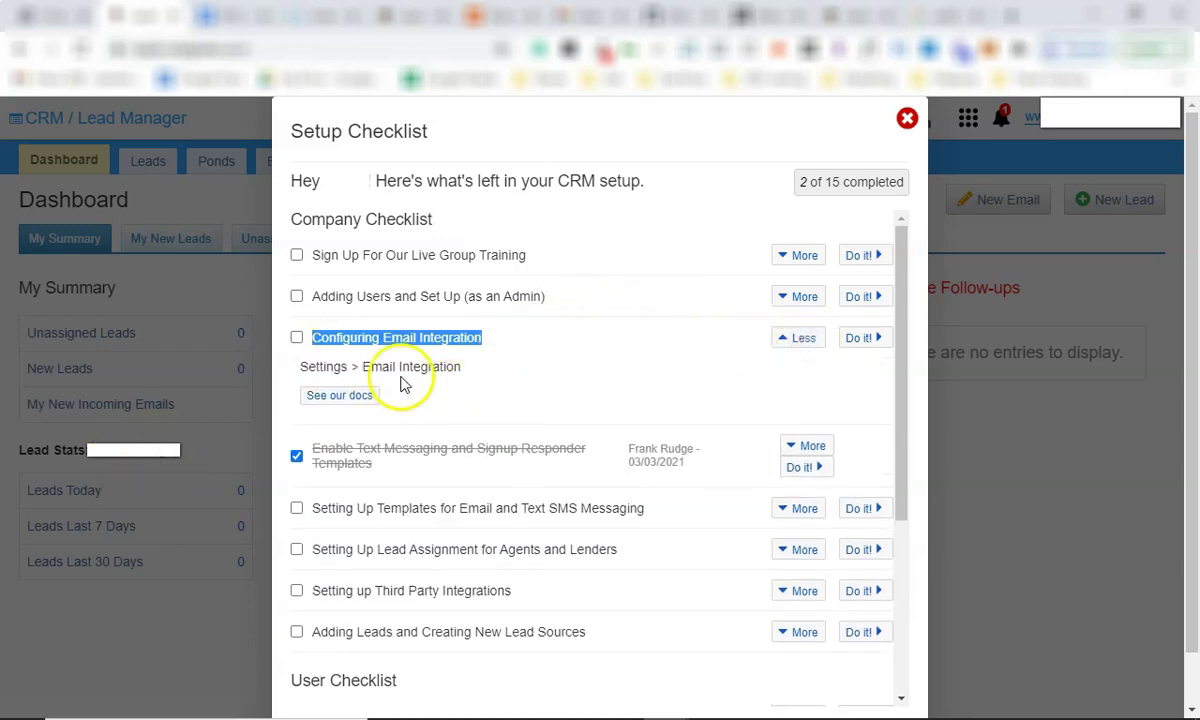
# Open the Email Integration docs, find How to Integrate Gmail/Gsuite, and follow the HERE link in step 1.
pyautogui.click(337, 396)
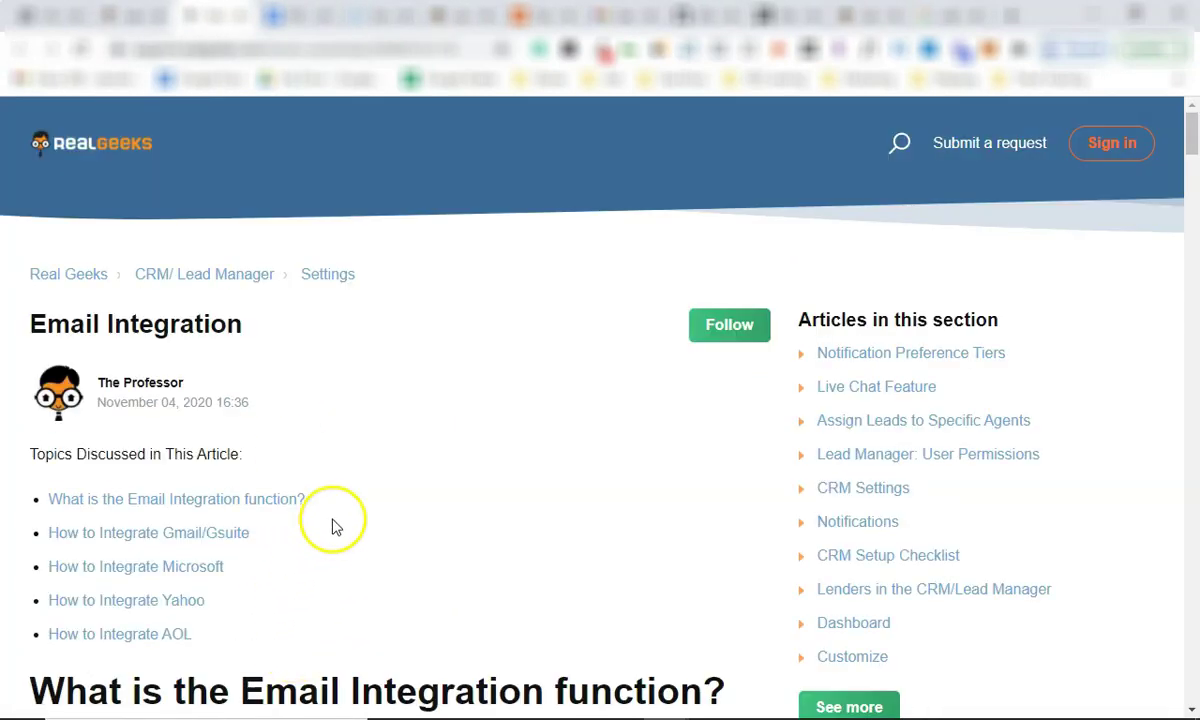
pyautogui.scroll(-2, 334, 528)
pyautogui.scroll(-2, 452, 490)
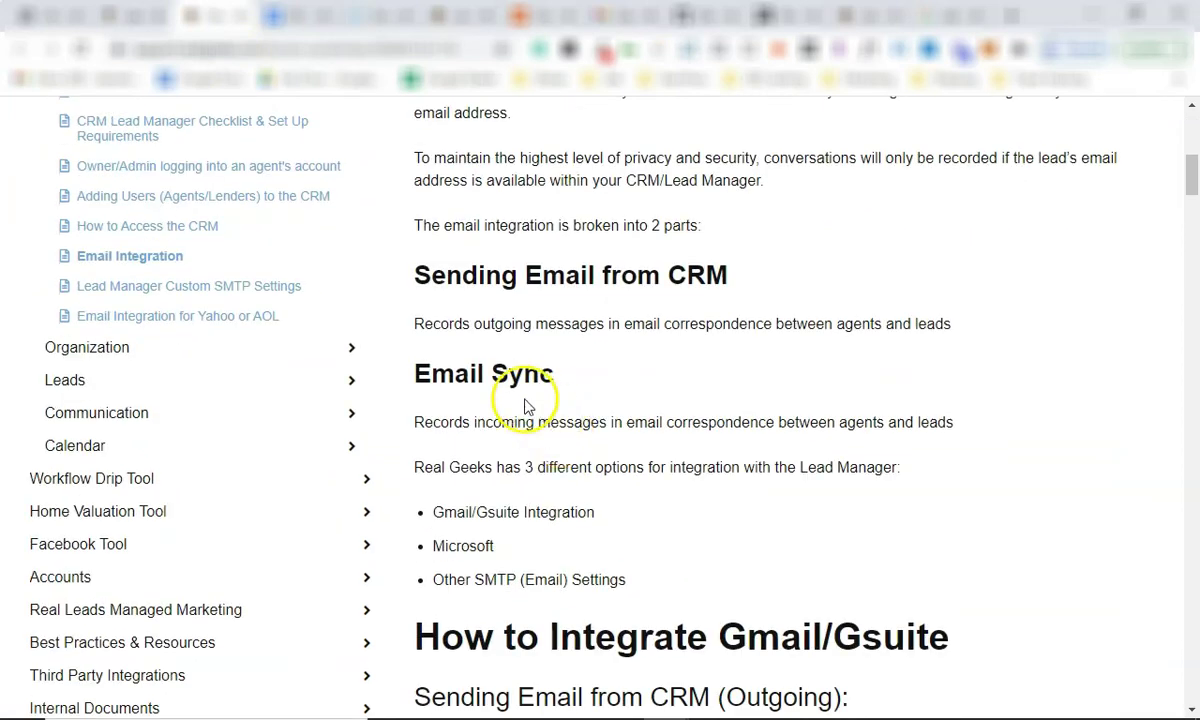
pyautogui.scroll(-8, 560, 430)
pyautogui.scroll(4, 611, 415)
pyautogui.moveTo(720, 355); pyautogui.dragTo(966, 364)
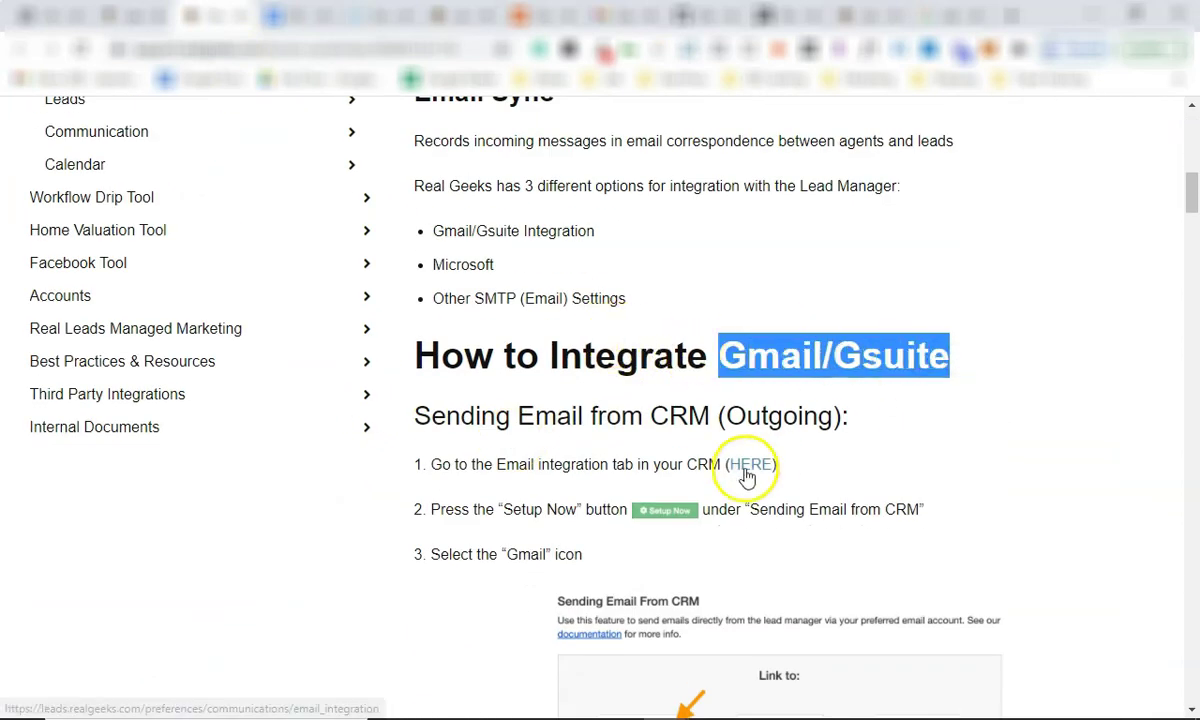
pyautogui.scroll(-9, 702, 458)
pyautogui.scroll(-4, 705, 453)
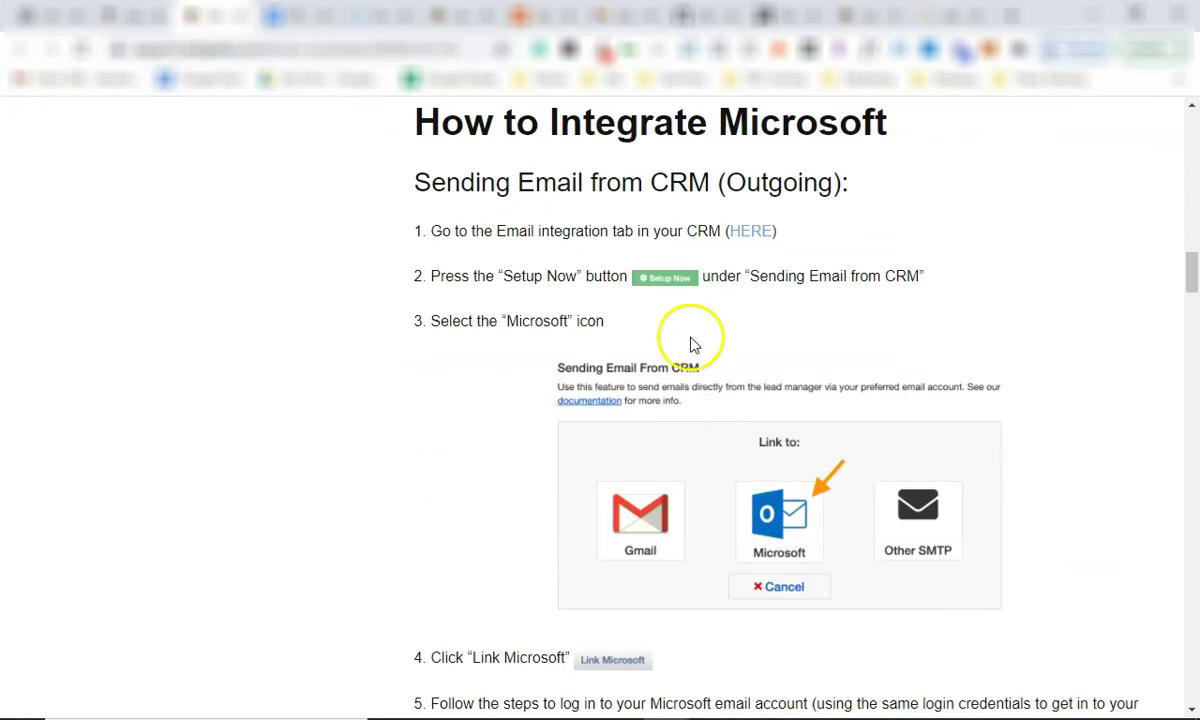
pyautogui.moveTo(718, 124); pyautogui.dragTo(862, 148)
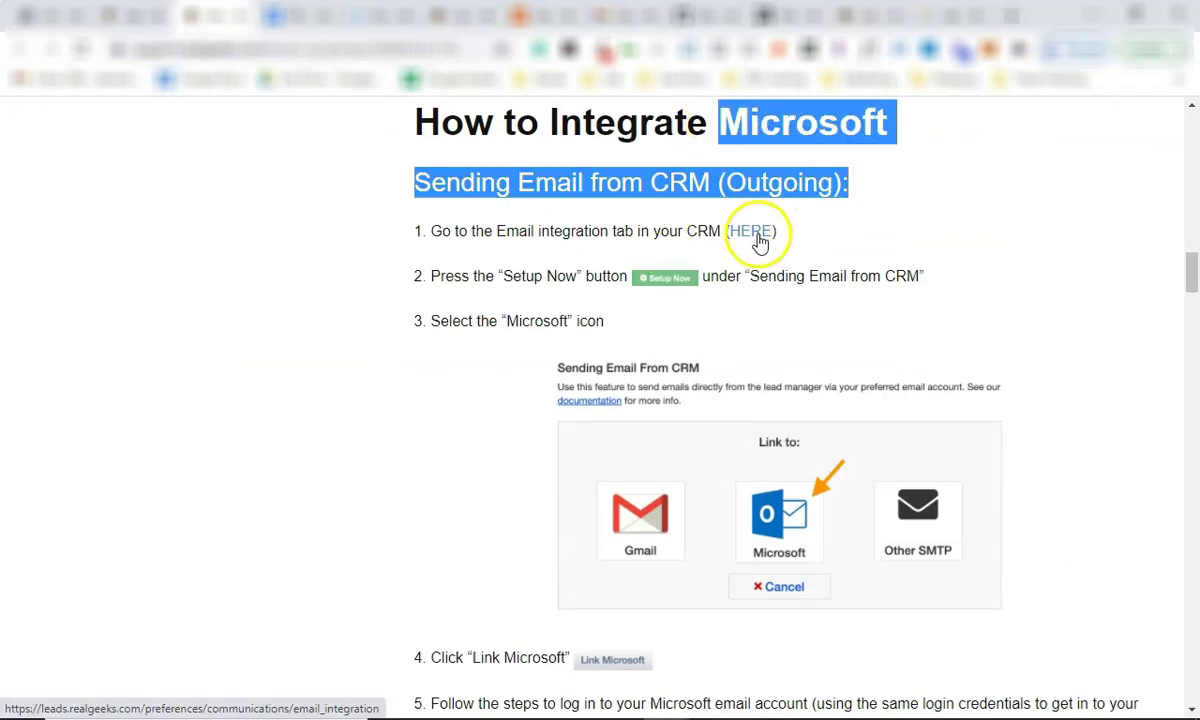
pyautogui.scroll(10, 758, 241)
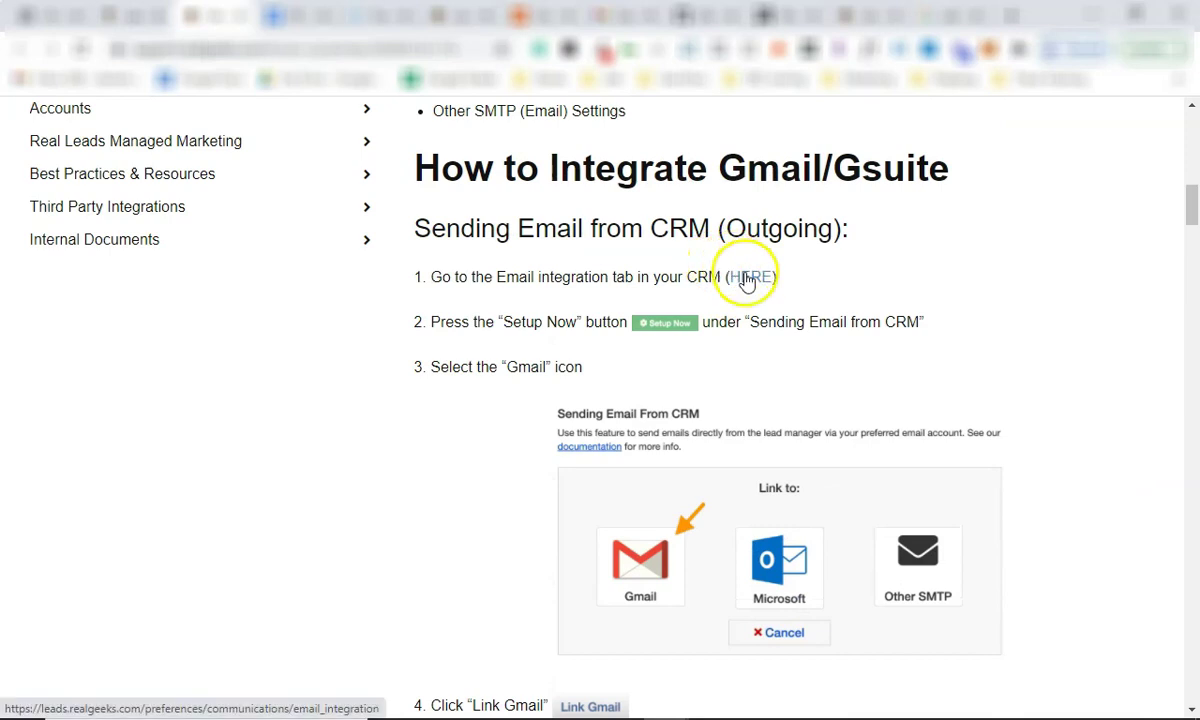
pyautogui.click(746, 277)
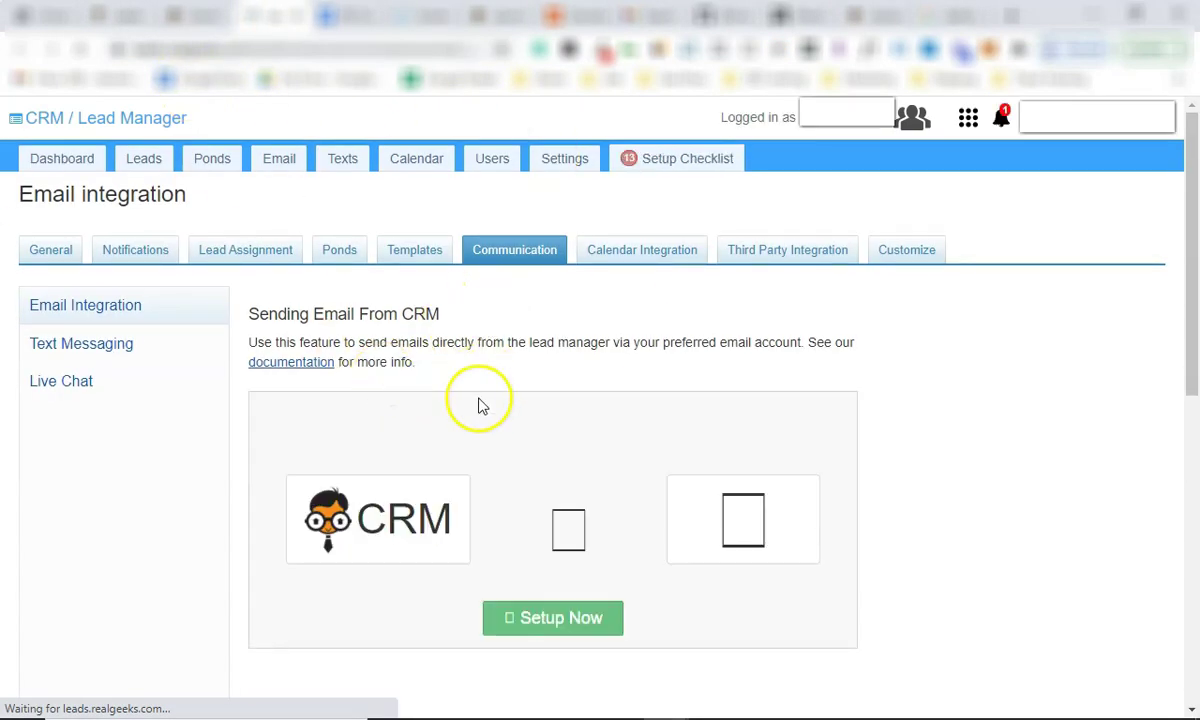
# Start the Sending Email From CRM setup to reveal the Gmail, Microsoft and Other SMTP options.
pyautogui.scroll(-2, 482, 402)
pyautogui.click(538, 432)
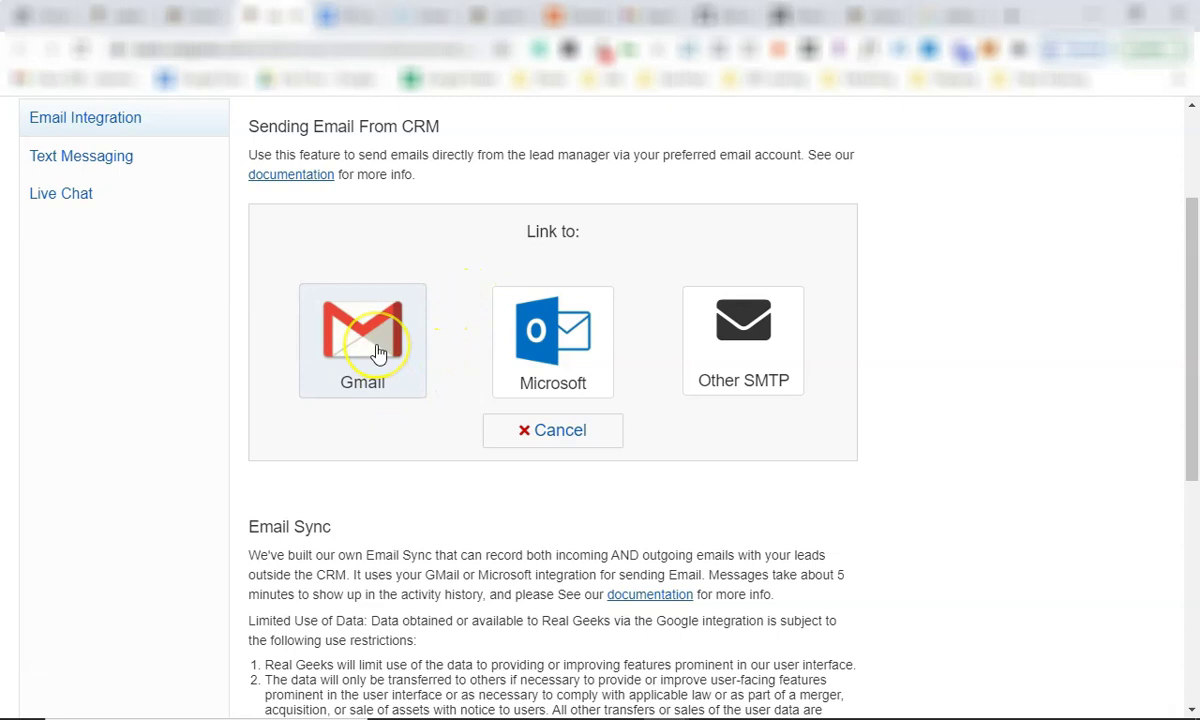
pyautogui.scroll(2, 474, 222)
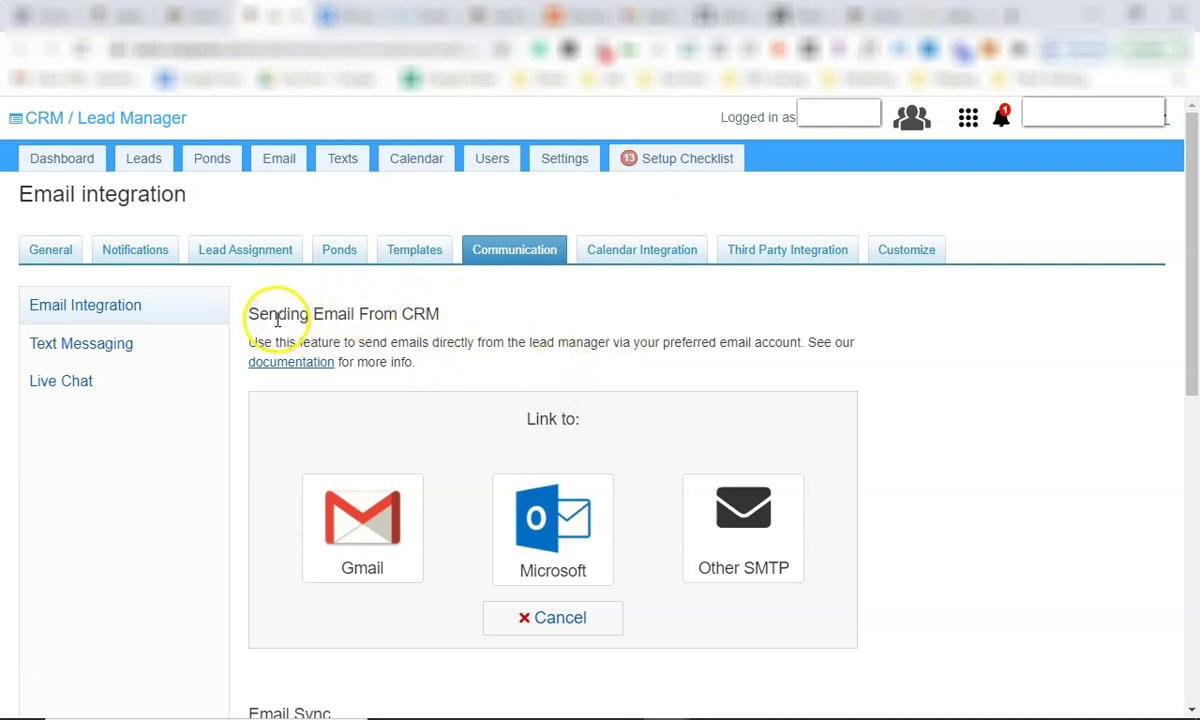
# Open Edit Website from the apps grid and scroll through the Site administration sections.
pyautogui.click(965, 125)
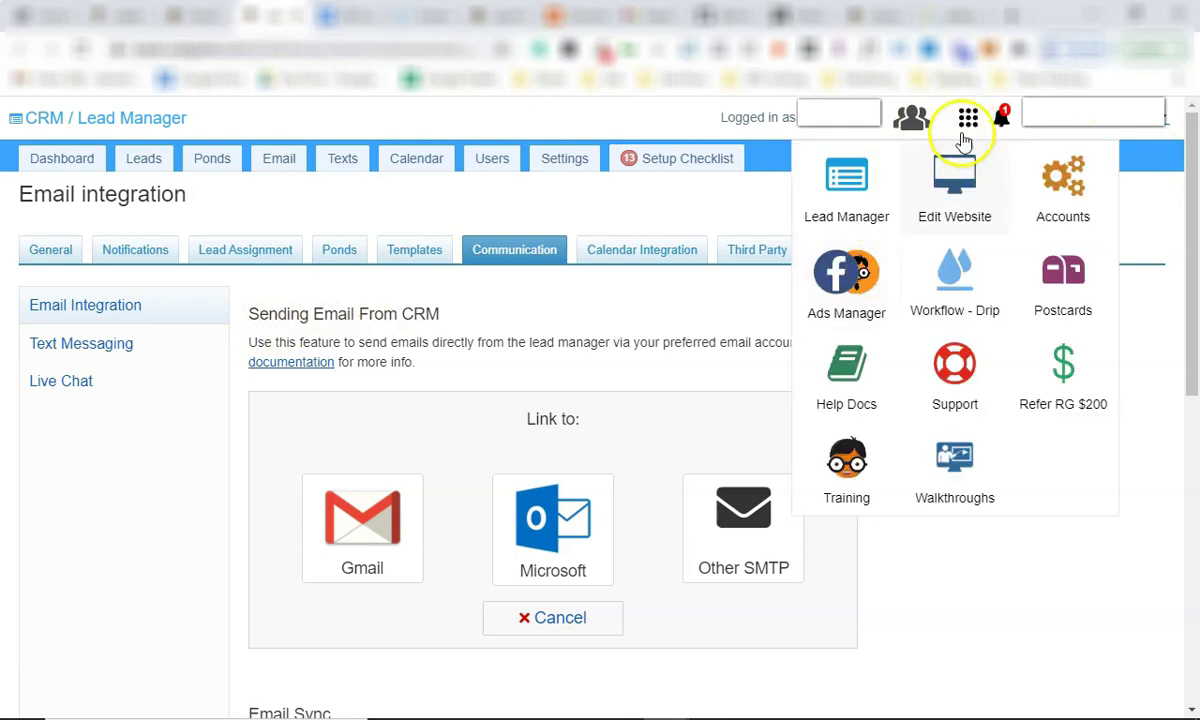
pyautogui.click(960, 213)
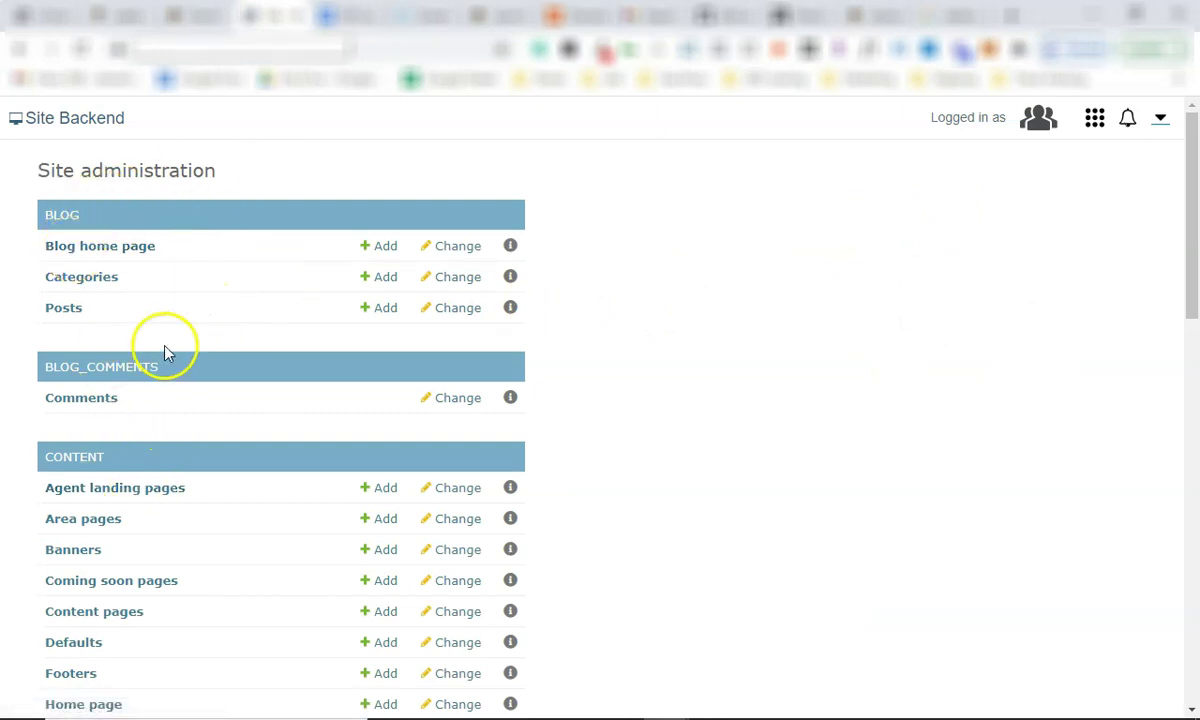
pyautogui.scroll(-1, 100, 250)
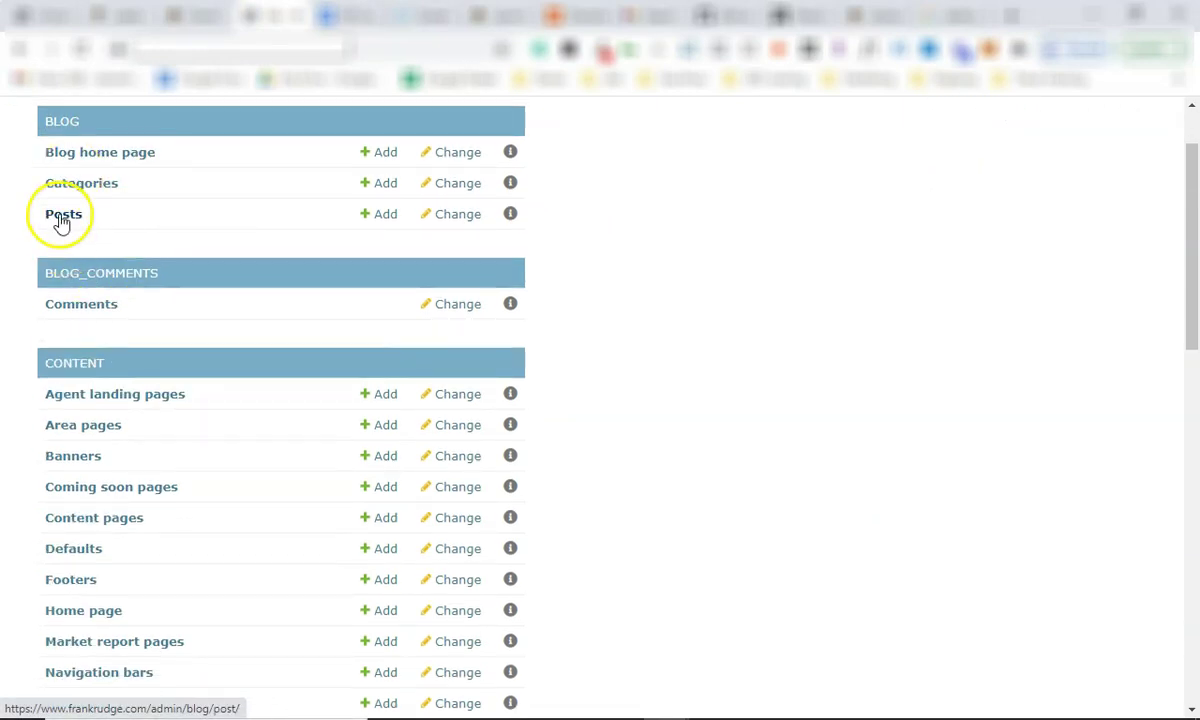
pyautogui.scroll(-1, 110, 300)
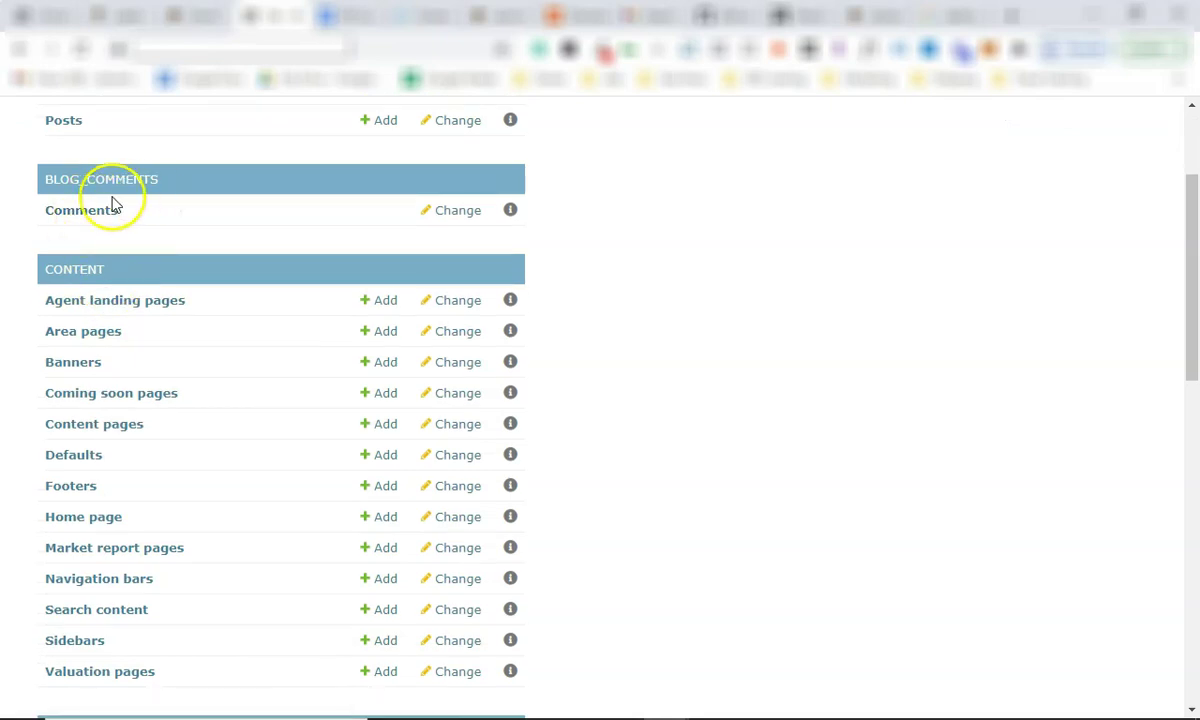
pyautogui.scroll(-1, 130, 320)
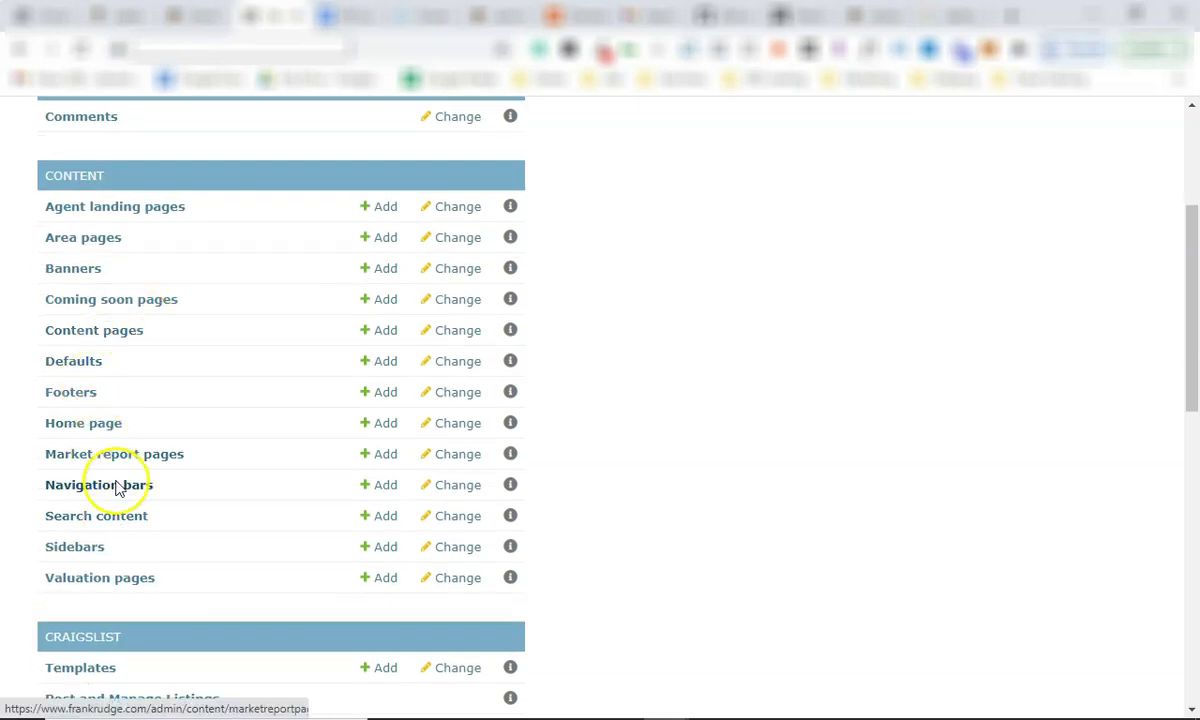
pyautogui.scroll(-1, 112, 477)
pyautogui.scroll(-8, 118, 300)
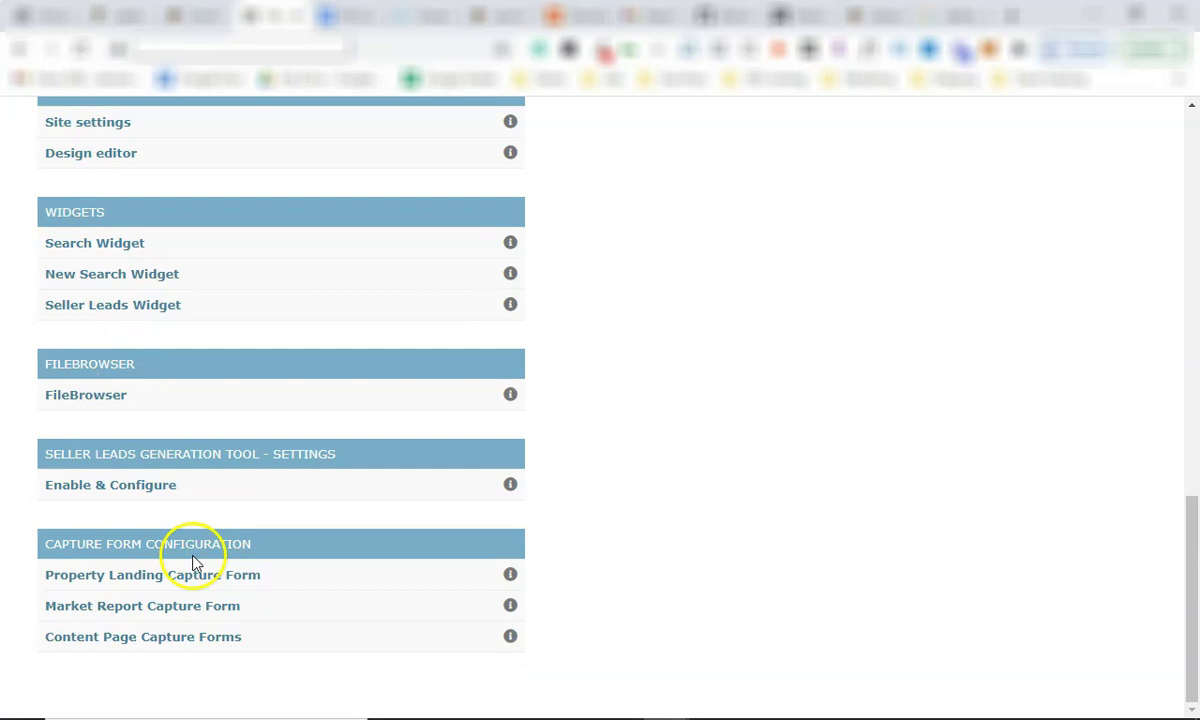
pyautogui.scroll(1, 190, 552)
pyautogui.scroll(-1, 185, 530)
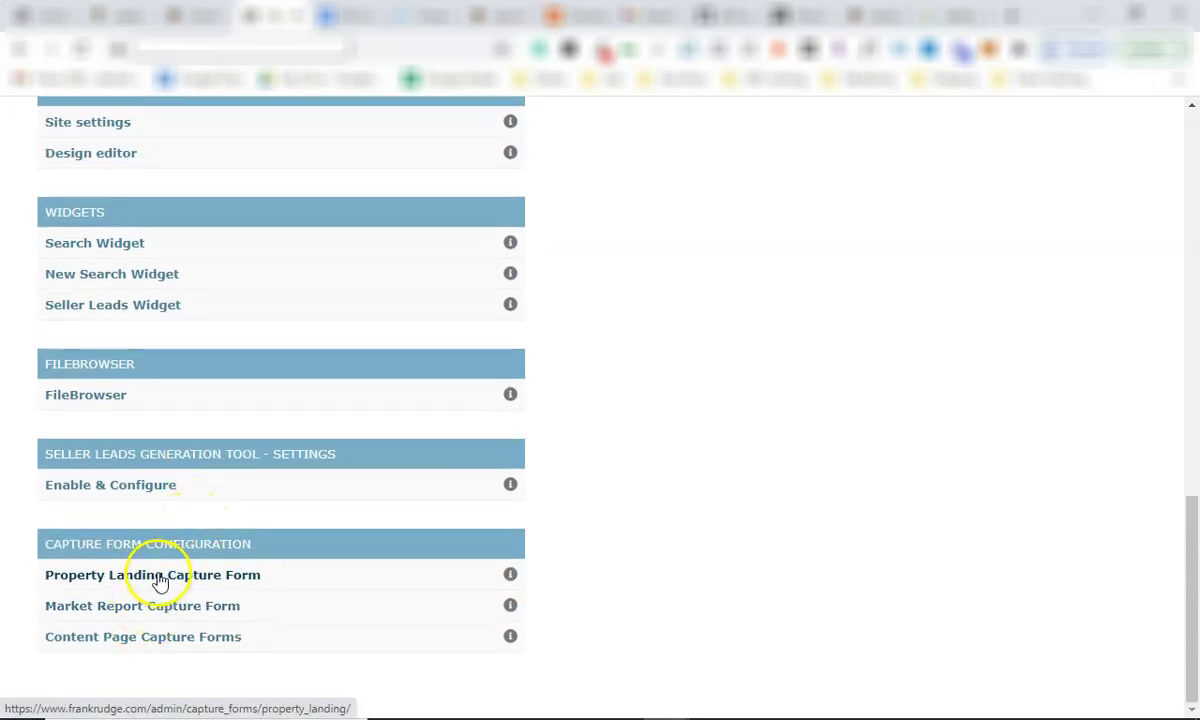
pyautogui.scroll(3, 160, 580)
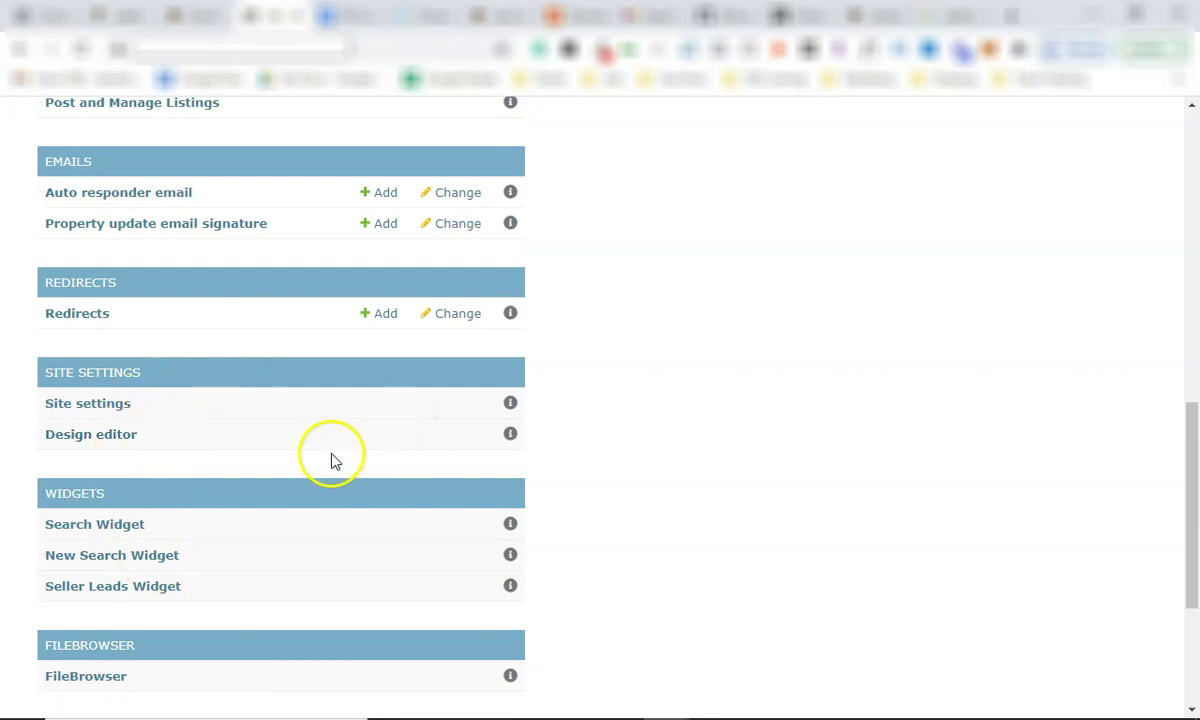
# Open the site settings' Template Options tab and inspect the Header Phone field.
pyautogui.click(111, 404)
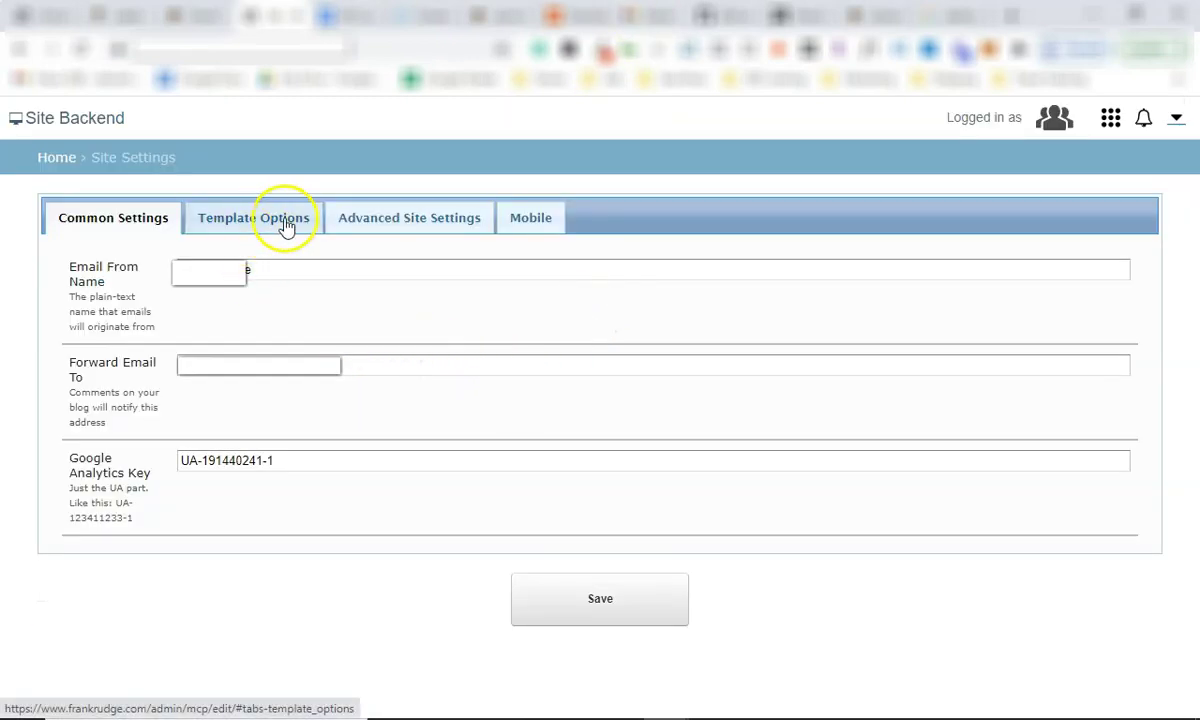
pyautogui.click(277, 222)
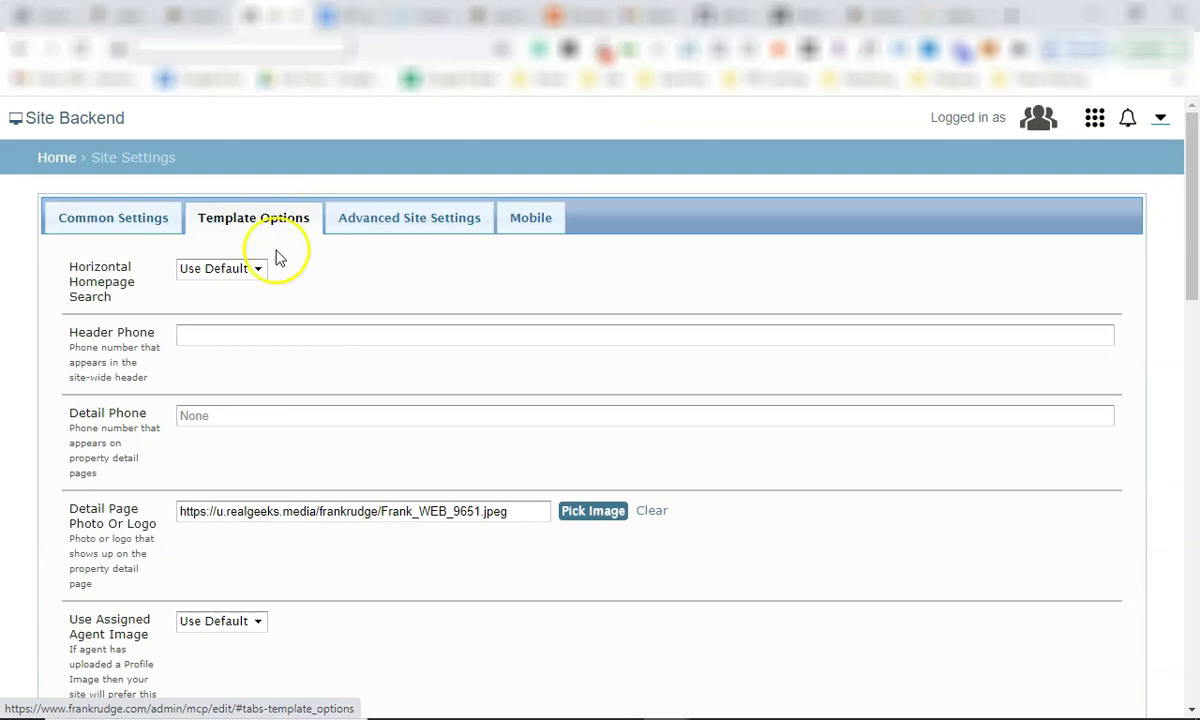
pyautogui.scroll(-1, 265, 310)
pyautogui.click(262, 238)
pyautogui.click(272, 276)
pyautogui.scroll(-3, 268, 290)
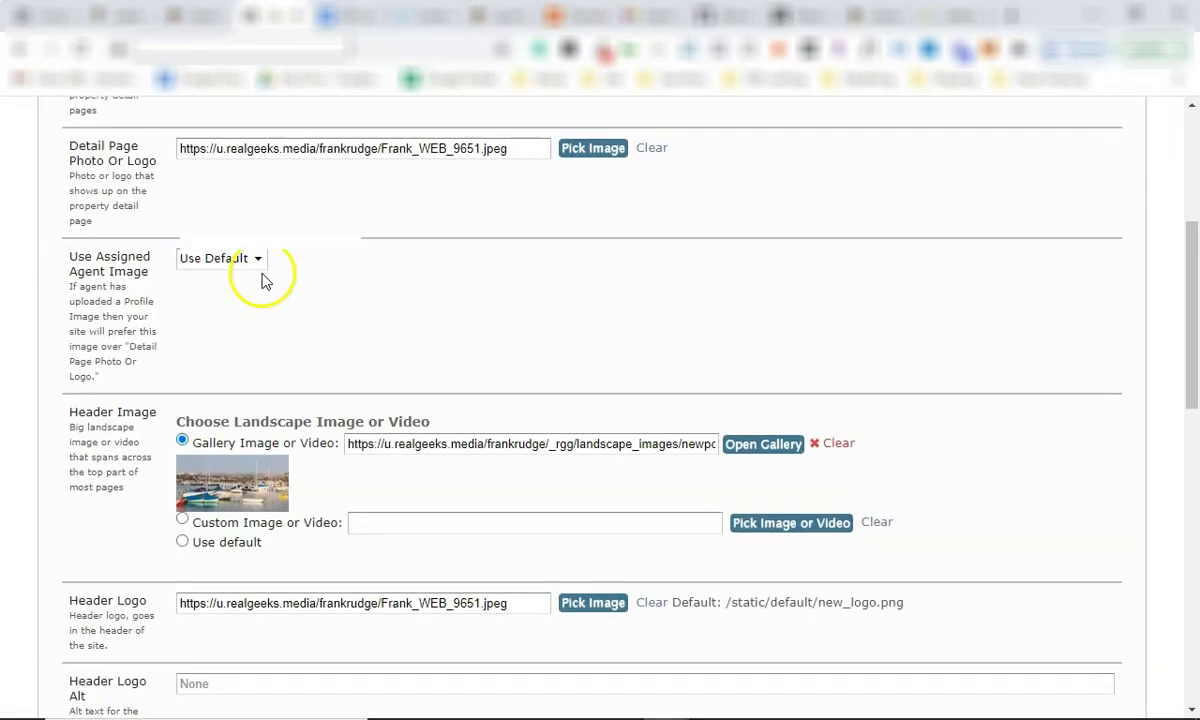
pyautogui.scroll(1, 265, 280)
# Check the blank Header and Detail Phone fields, then scroll down to Detail Page Photo Or Logo.
pyautogui.tripleClick(118, 180)
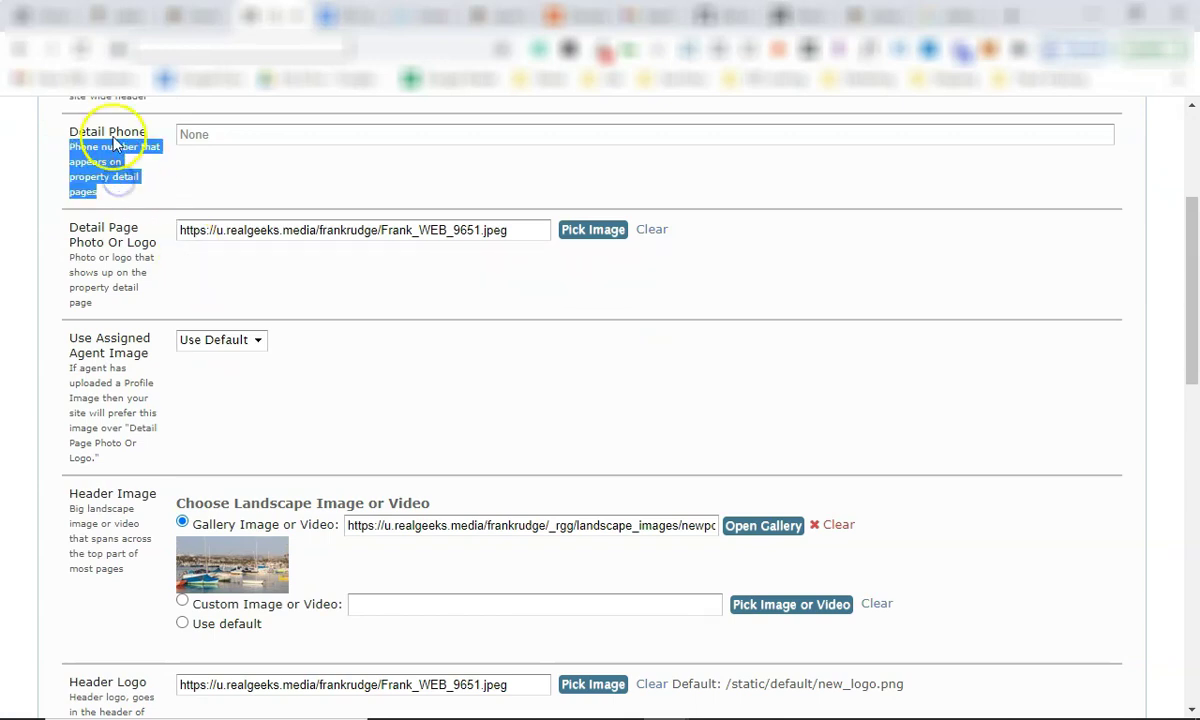
pyautogui.scroll(2, 246, 187)
pyautogui.click(260, 229)
pyautogui.click(263, 241)
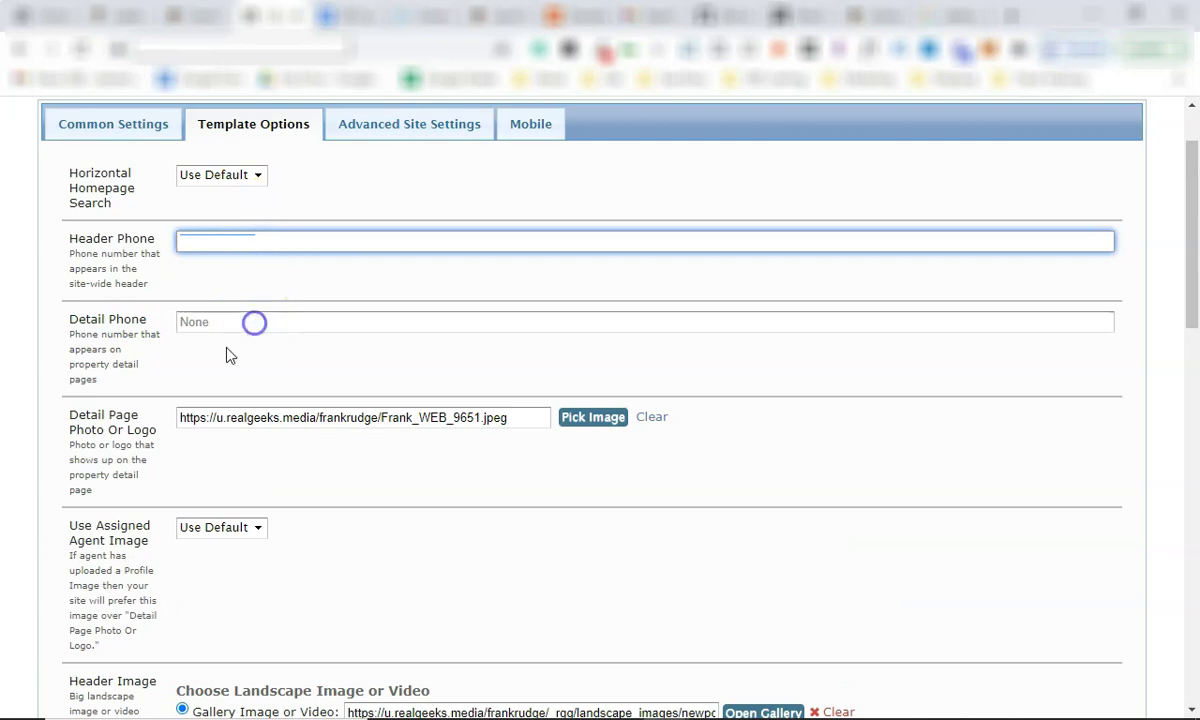
pyautogui.click(254, 322)
pyautogui.click(248, 236)
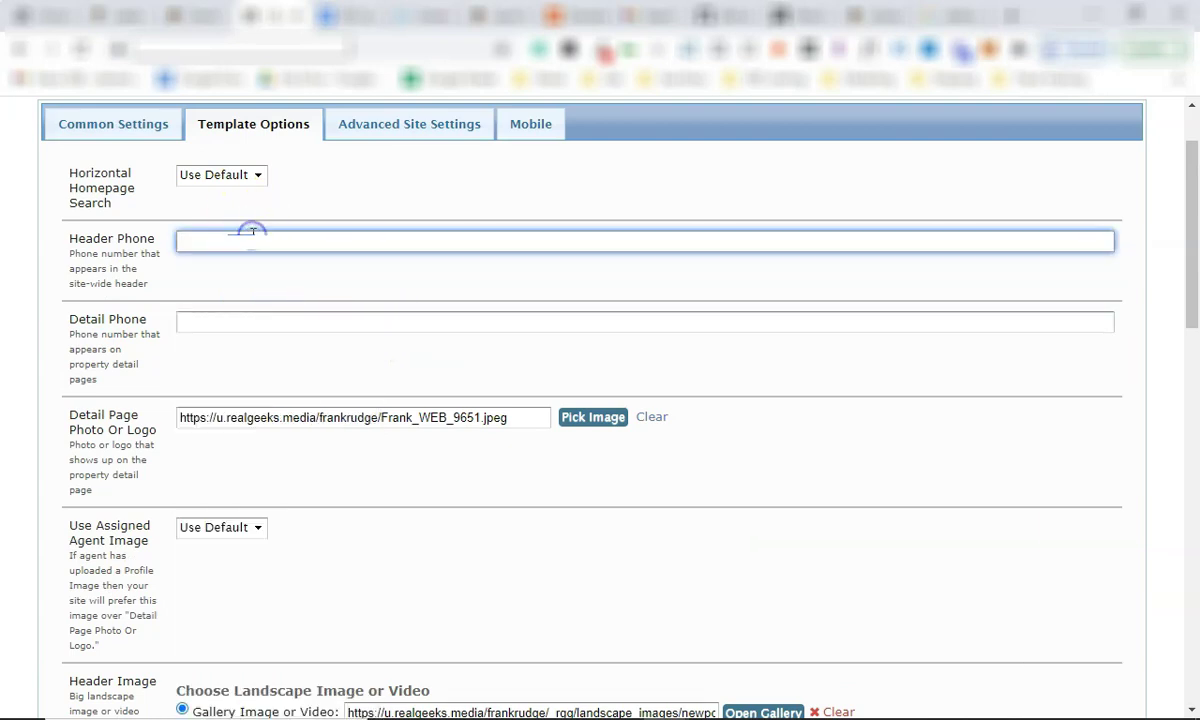
pyautogui.scroll(-1, 330, 365)
pyautogui.scroll(-4, 316, 347)
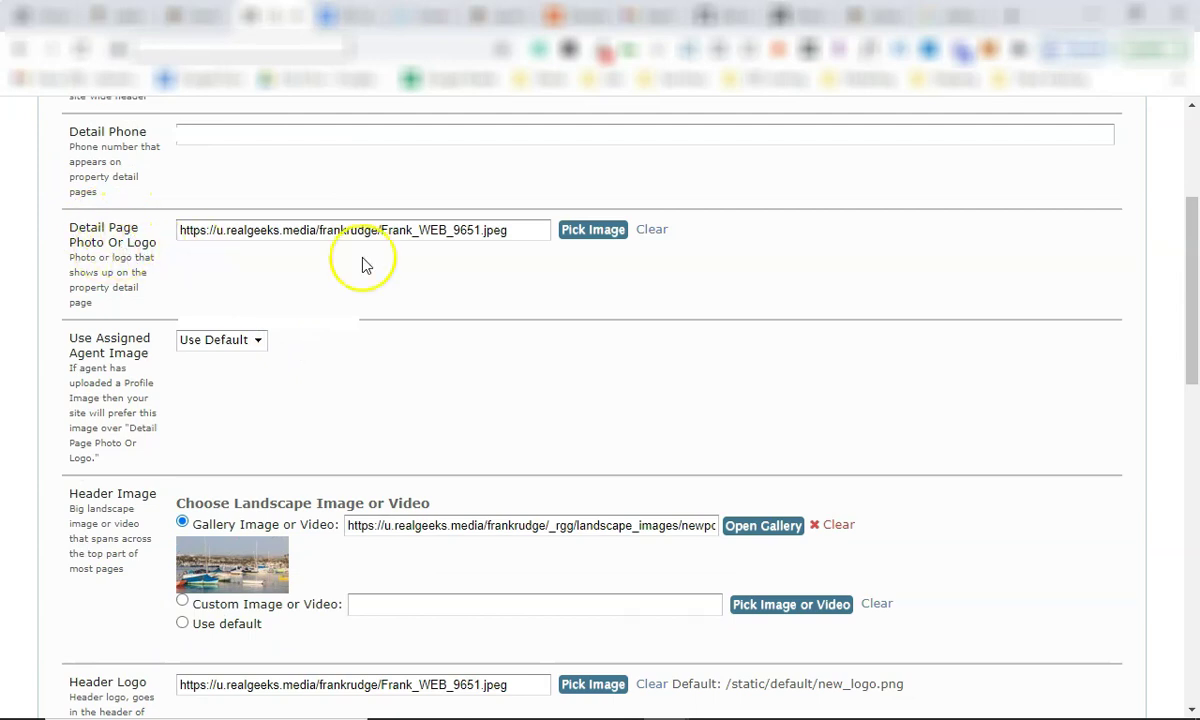
pyautogui.click(588, 232)
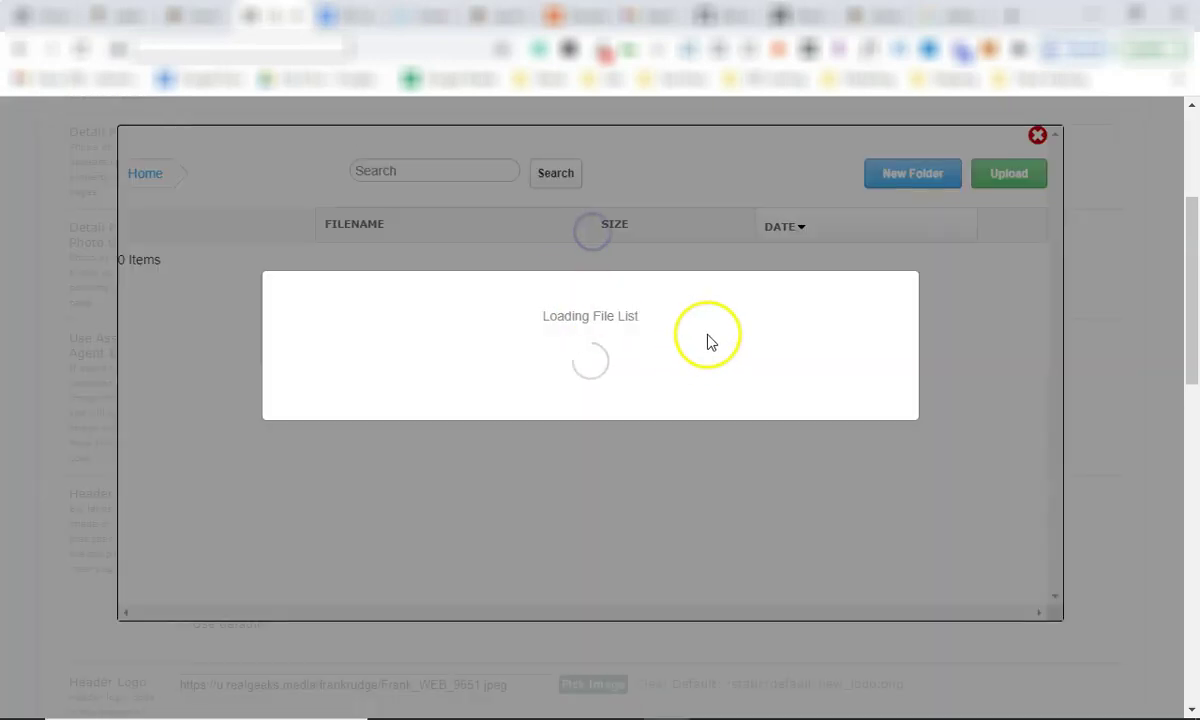
pyautogui.scroll(-7, 401, 322)
pyautogui.scroll(5, 845, 235)
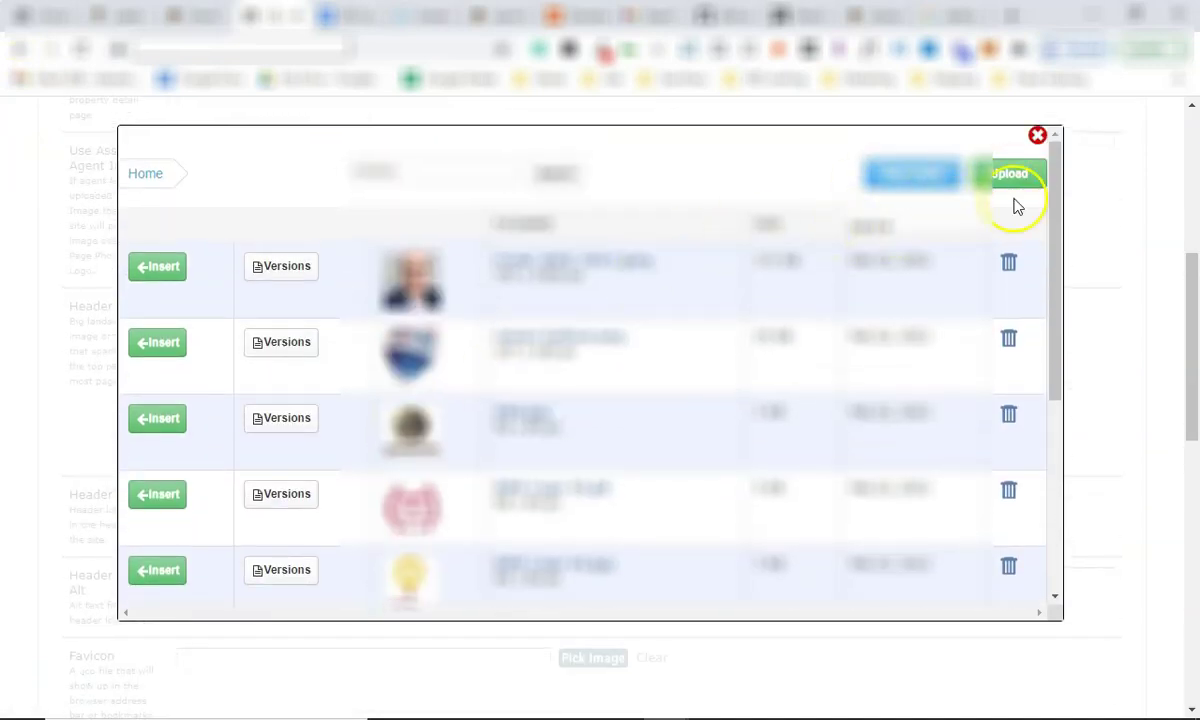
pyautogui.click(1036, 136)
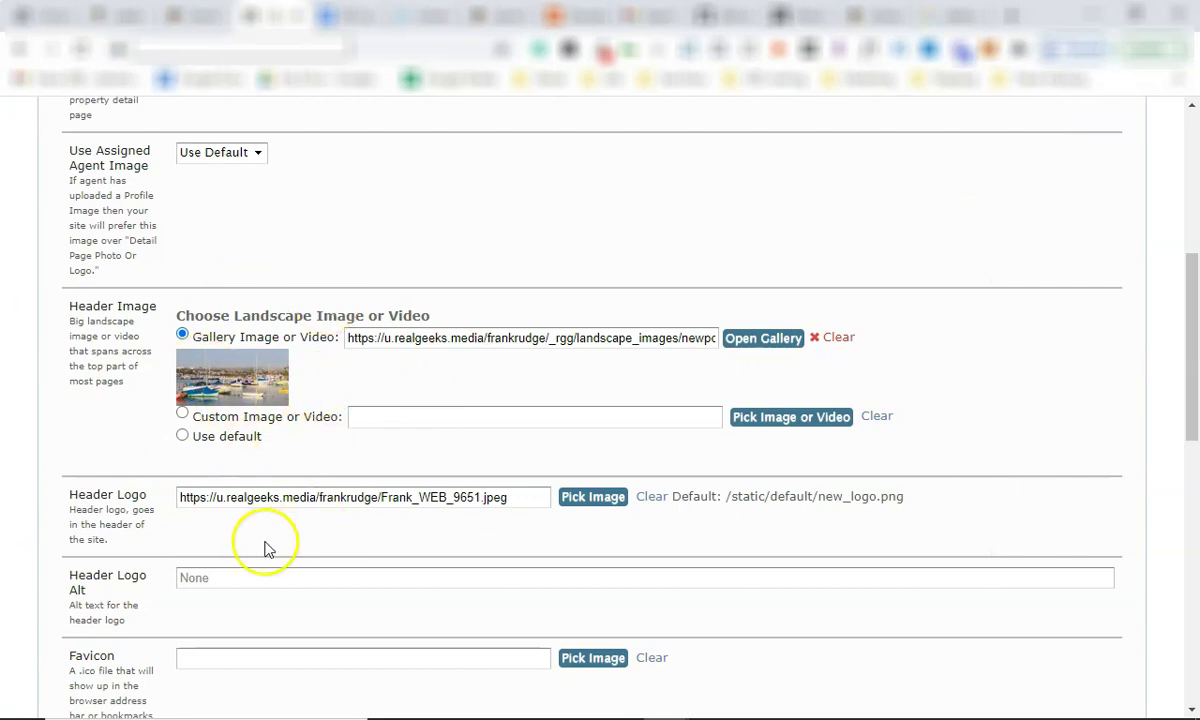
pyautogui.scroll(-2, 183, 449)
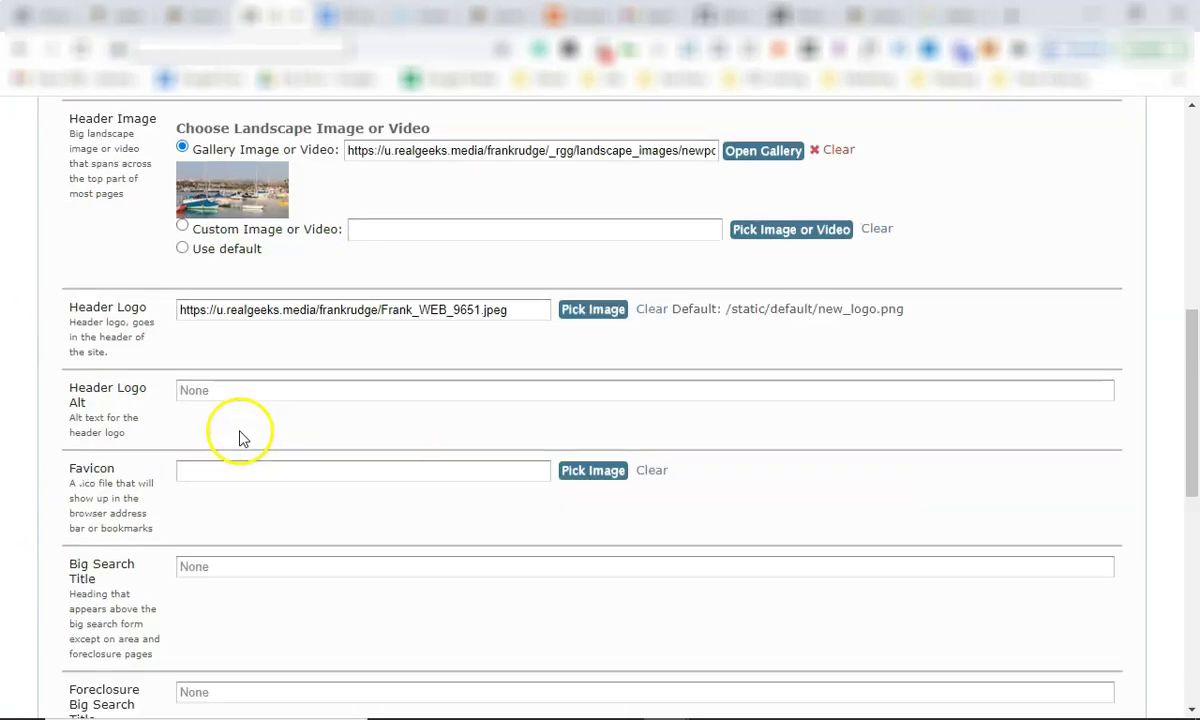
pyautogui.scroll(-2, 289, 327)
pyautogui.click(220, 206)
pyautogui.click(266, 338)
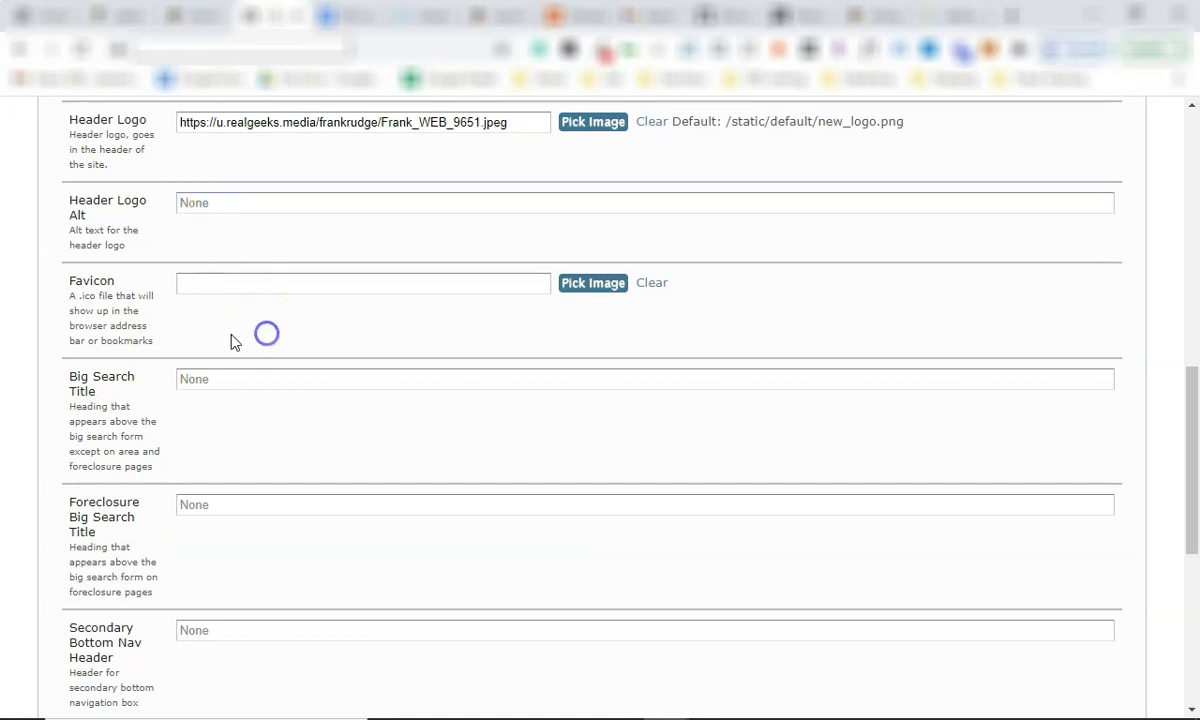
pyautogui.click(95, 280)
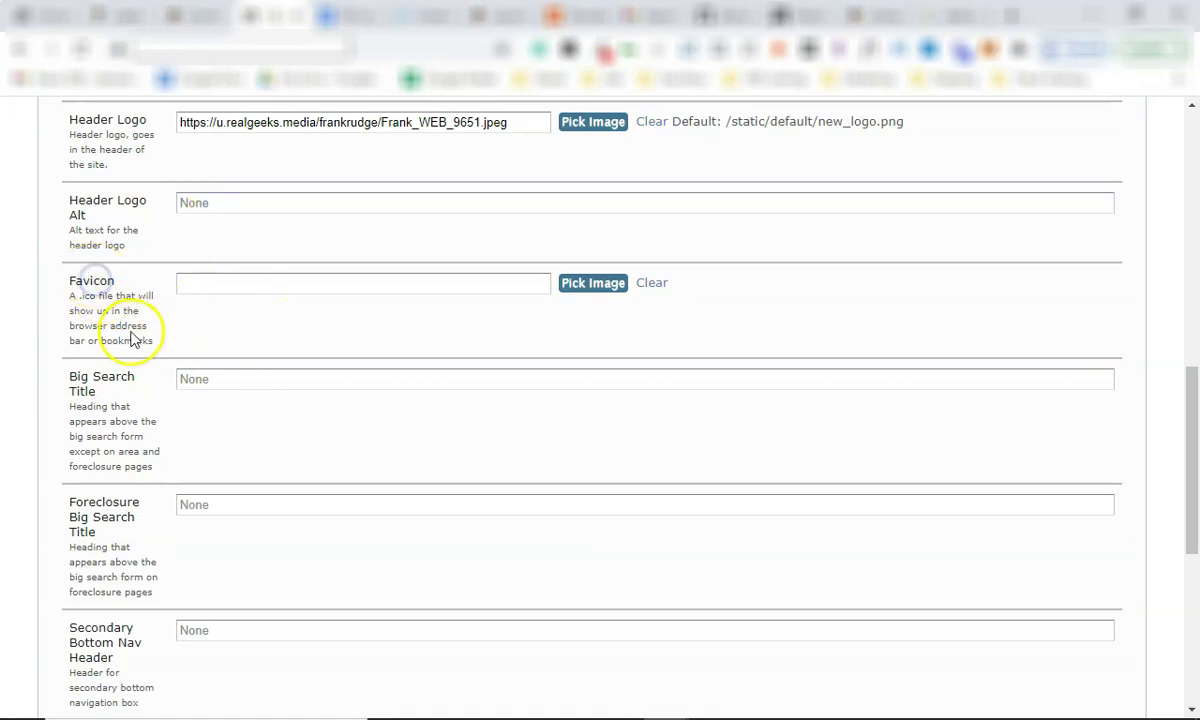
pyautogui.moveTo(155, 341); pyautogui.dragTo(72, 287)
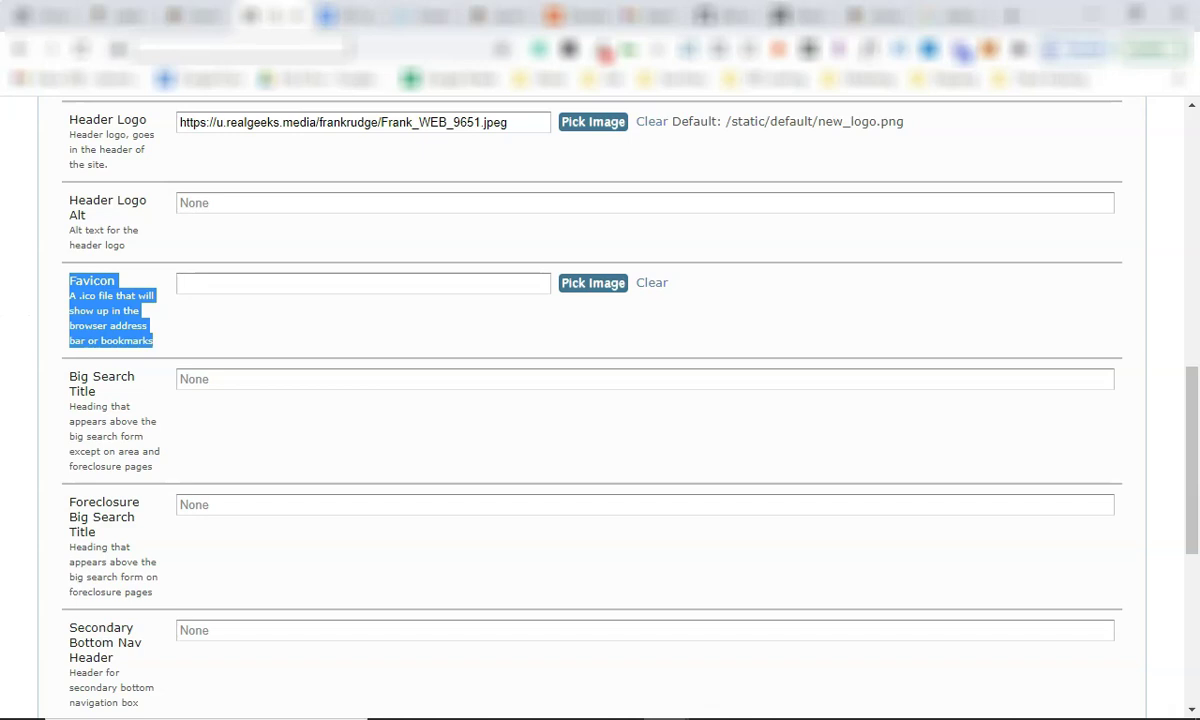
pyautogui.click(223, 322)
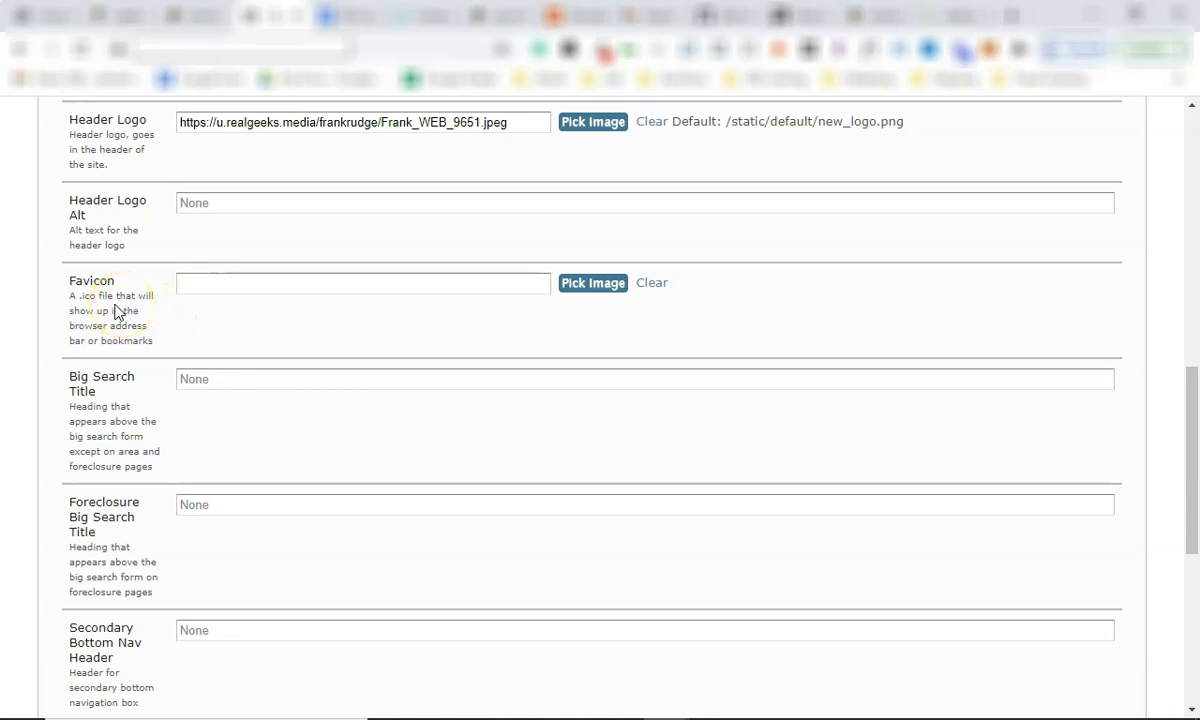
pyautogui.scroll(-5, 437, 340)
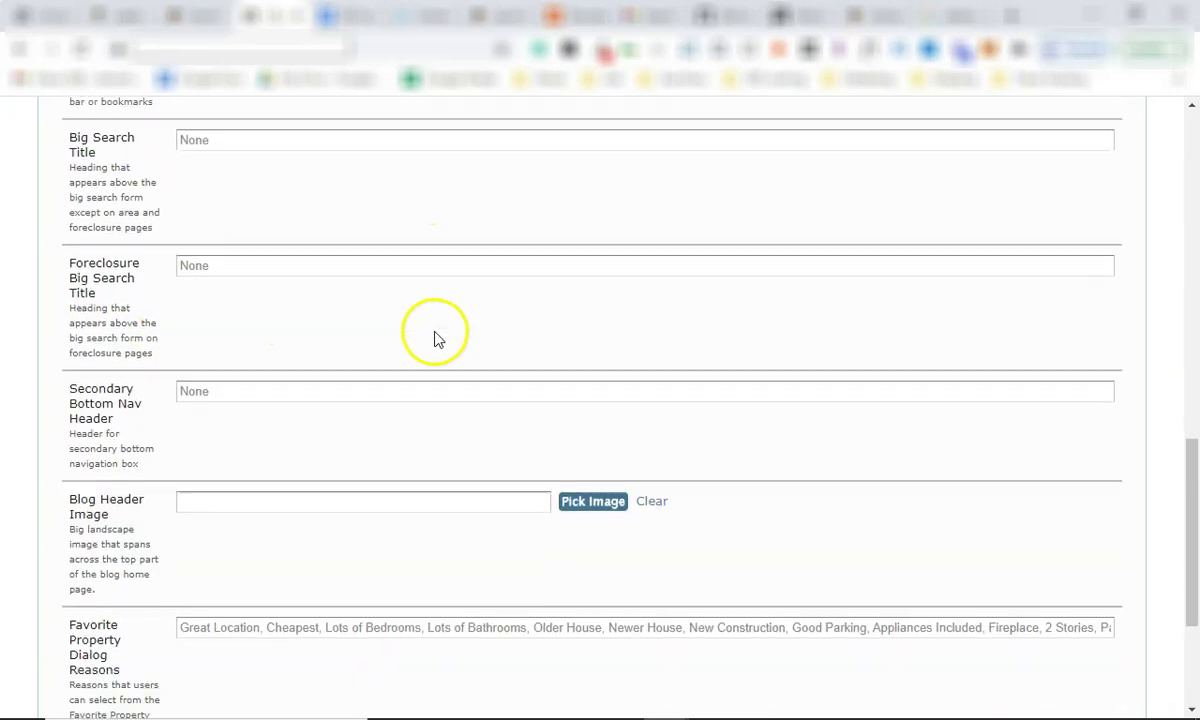
pyautogui.scroll(15, 350, 425)
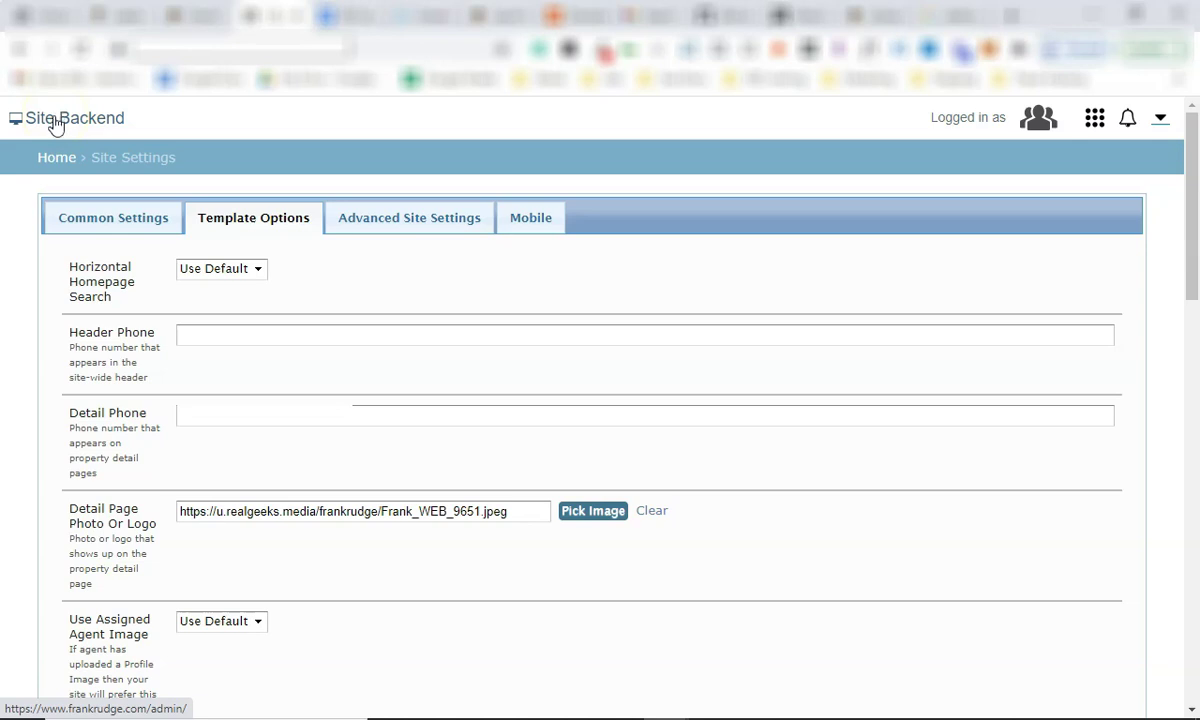
# Tick and untick two lead checklist items, then expand 'Setting Up Lead Assignment for Agents and Lenders'.
pyautogui.click(52, 157)
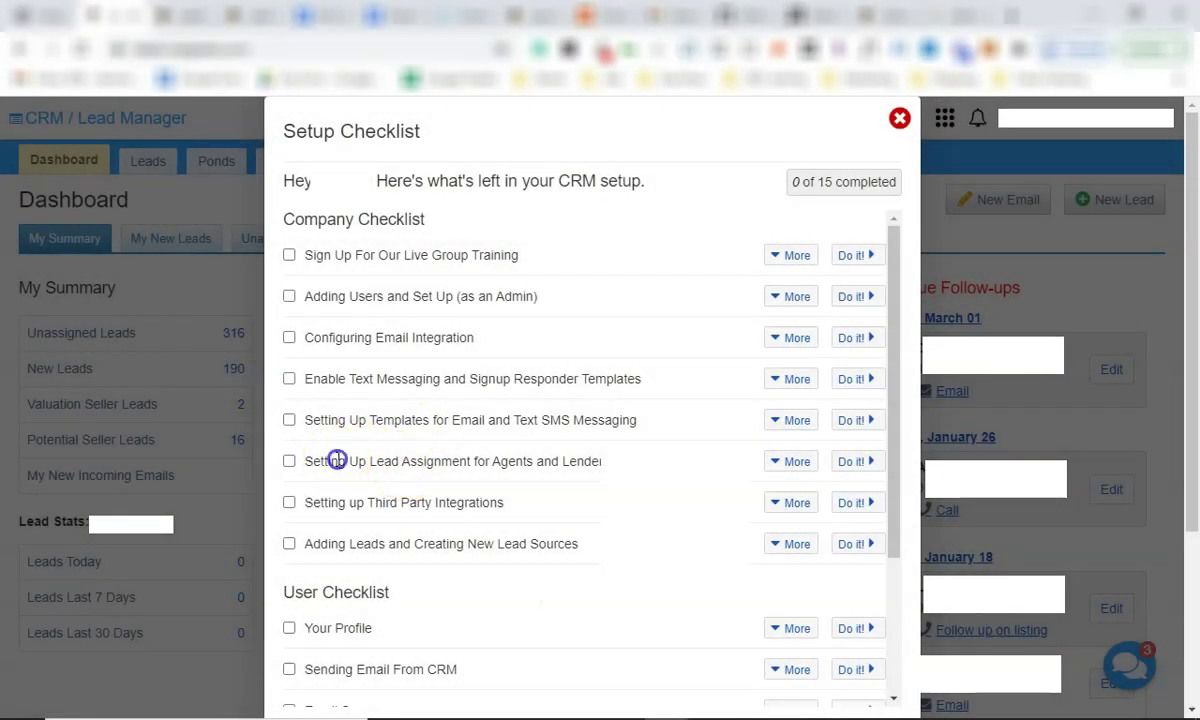
pyautogui.moveTo(342, 465); pyautogui.dragTo(530, 455)
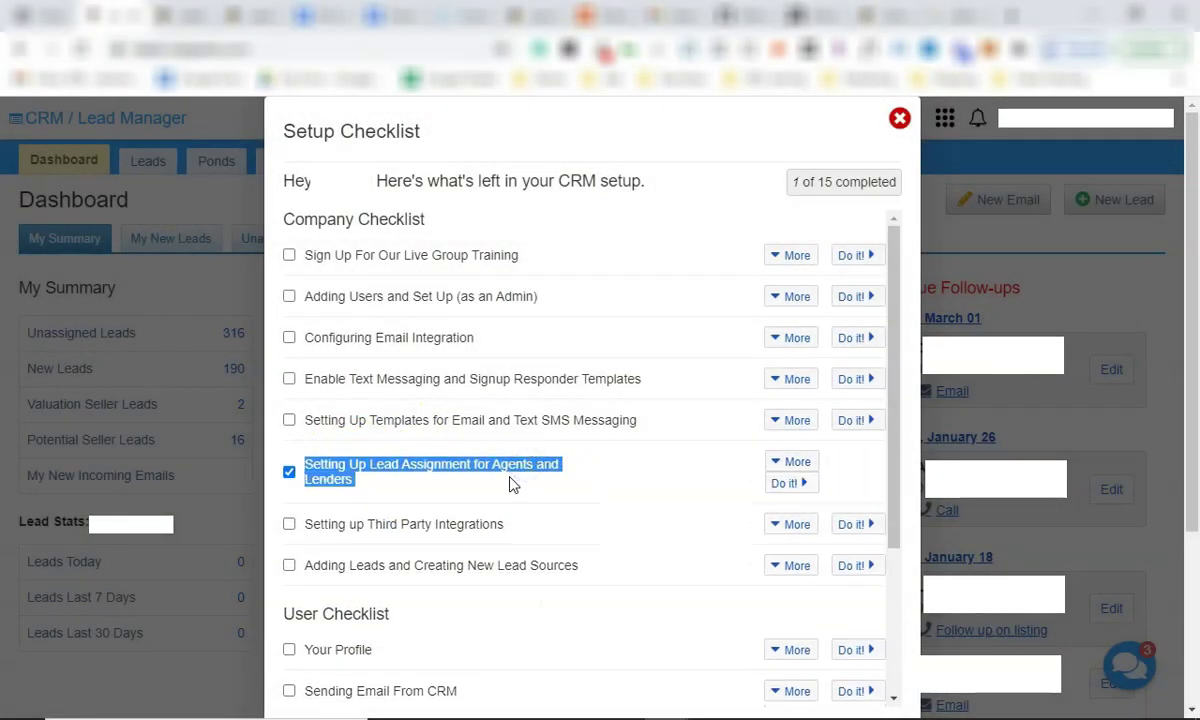
pyautogui.tripleClick(450, 566)
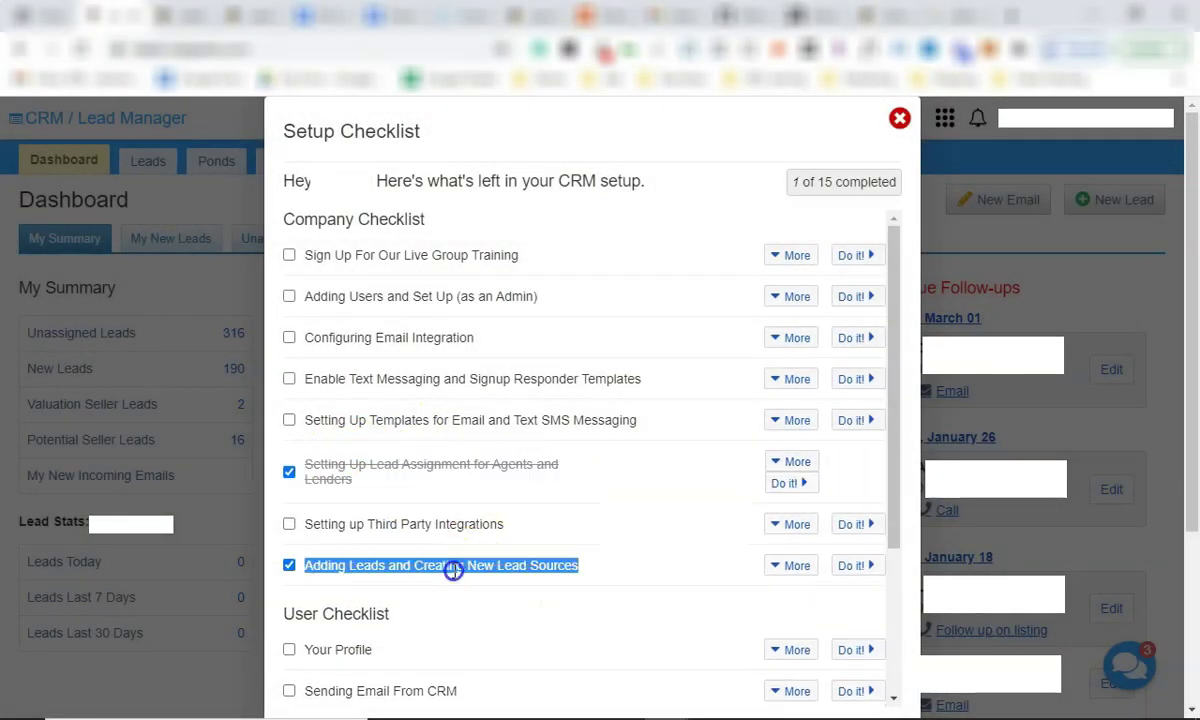
pyautogui.doubleClick(510, 566)
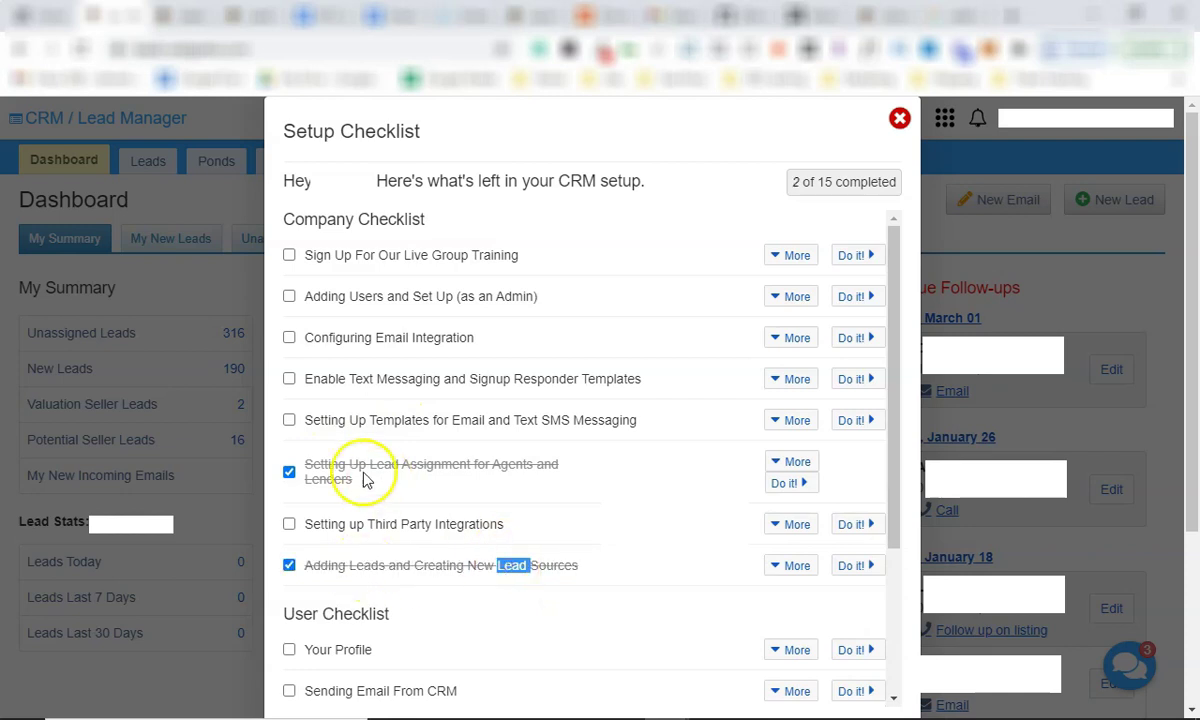
pyautogui.click(289, 474)
pyautogui.click(289, 544)
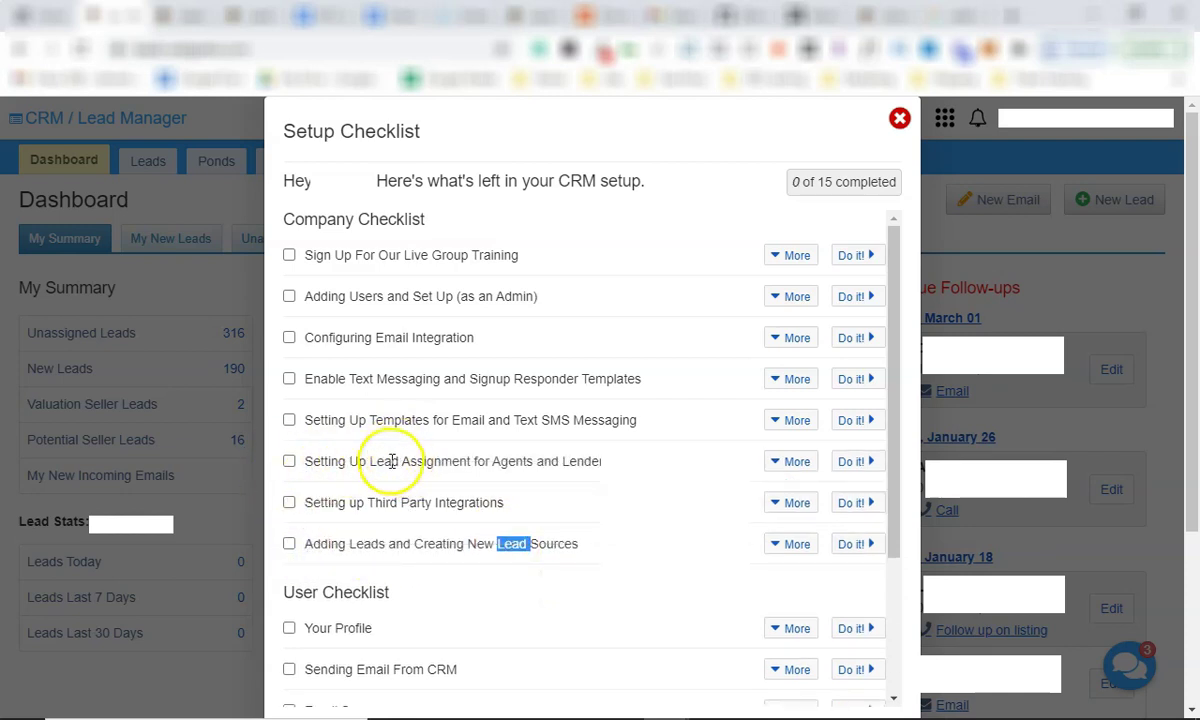
pyautogui.moveTo(372, 460); pyautogui.dragTo(580, 462)
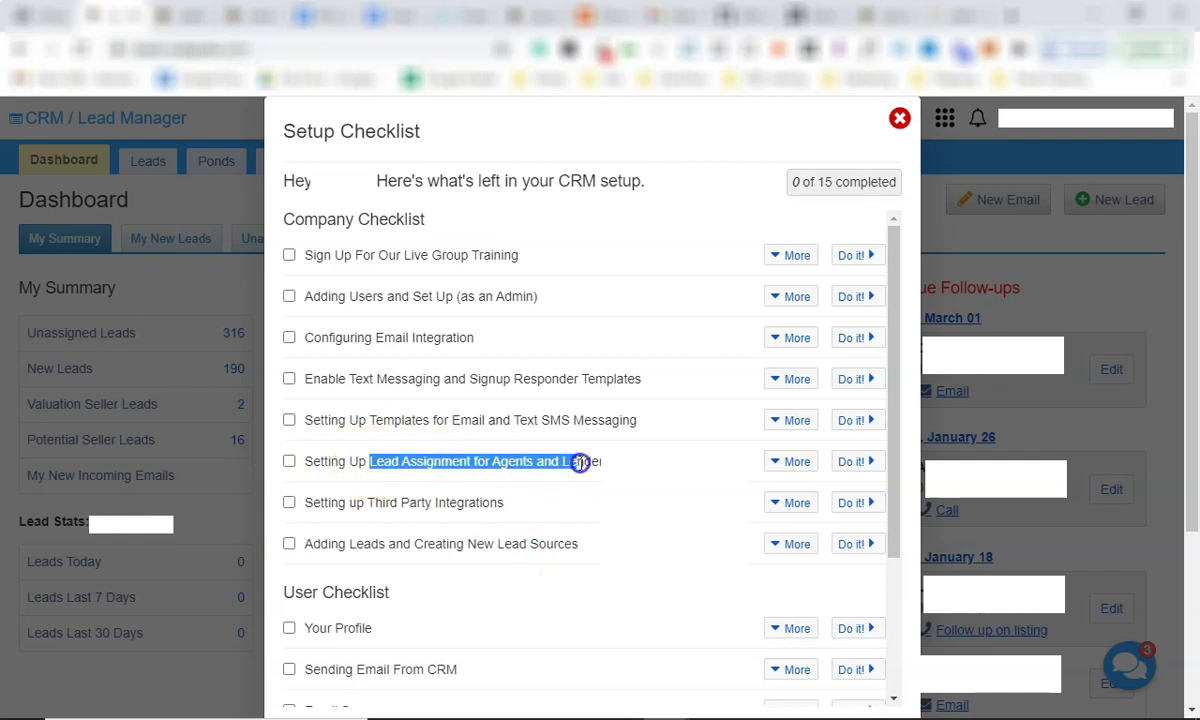
pyautogui.click(603, 460)
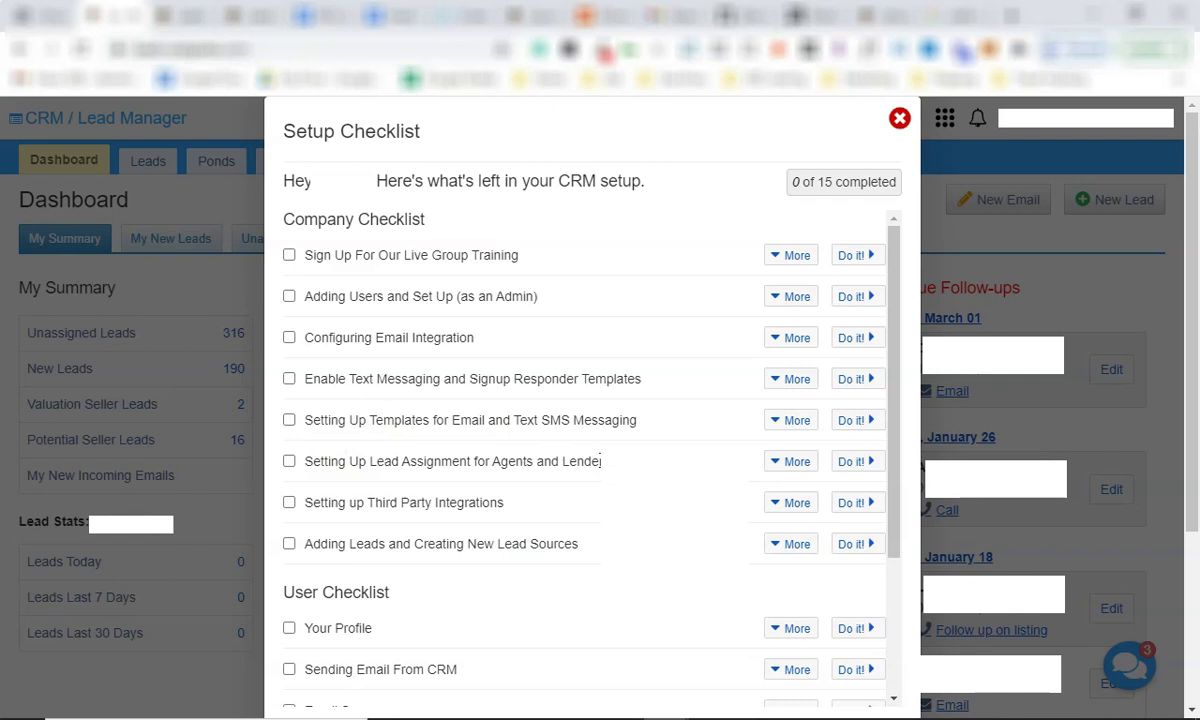
pyautogui.click(795, 463)
# Open the lead assignment help article and scroll down to the round robin sections.
pyautogui.click(328, 522)
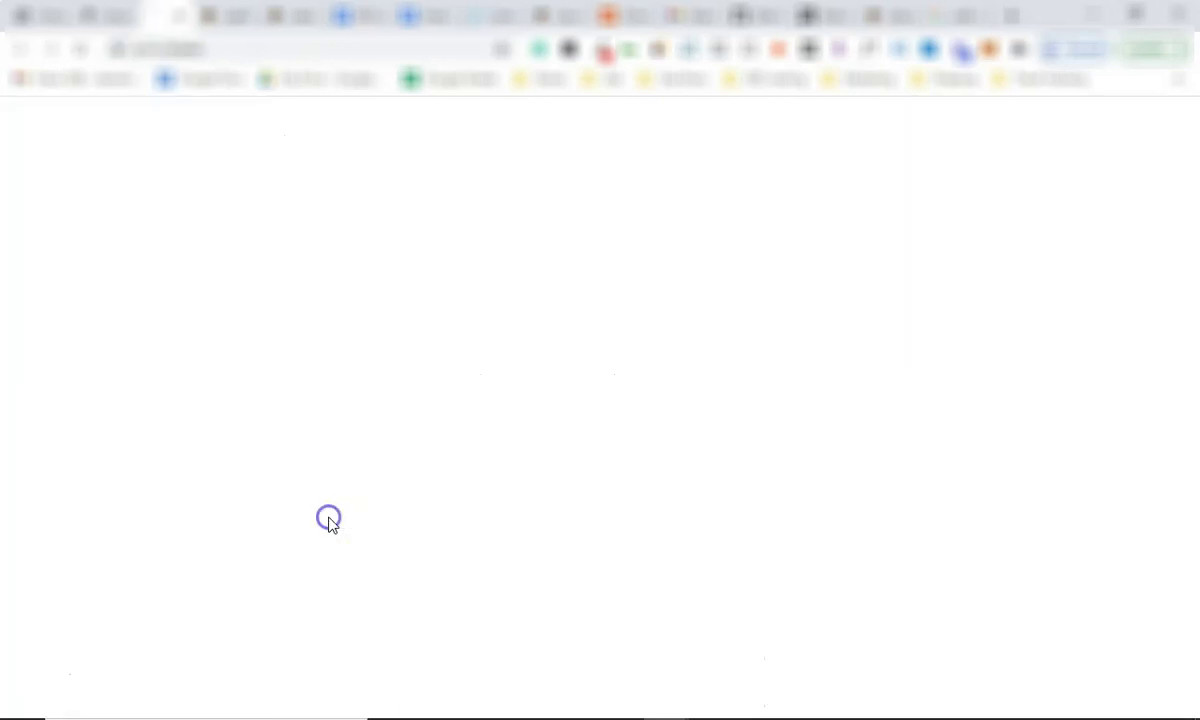
pyautogui.scroll(-5, 287, 423)
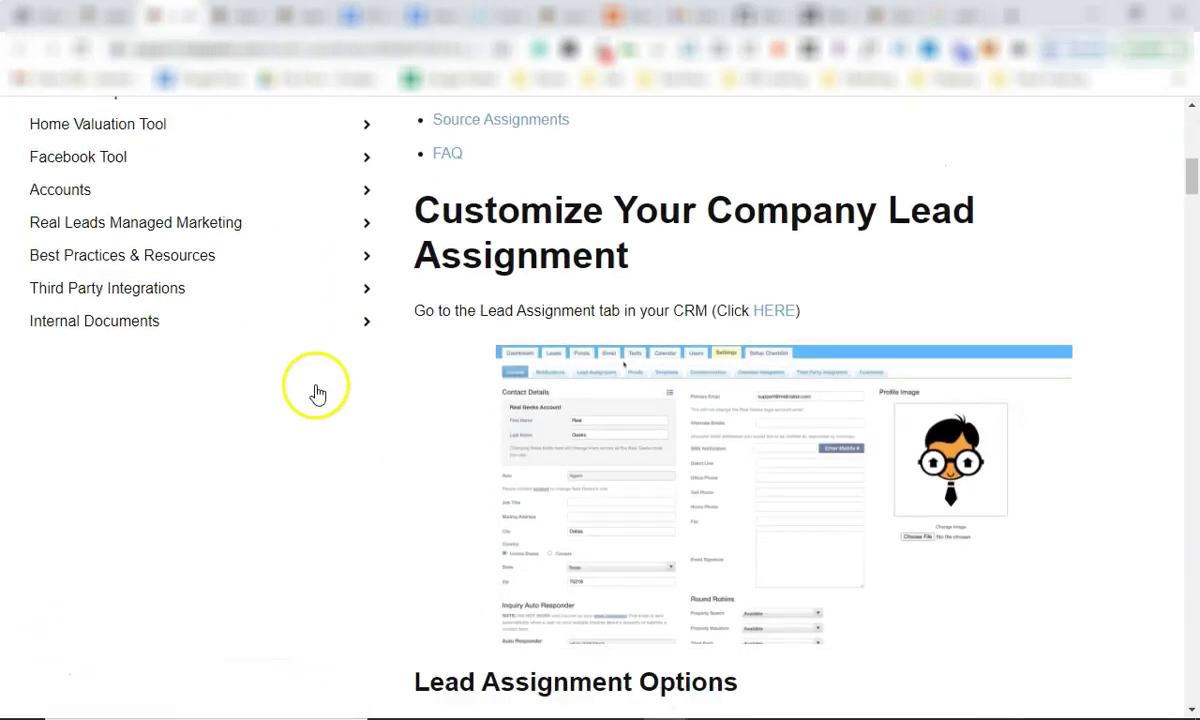
pyautogui.scroll(-10, 660, 470)
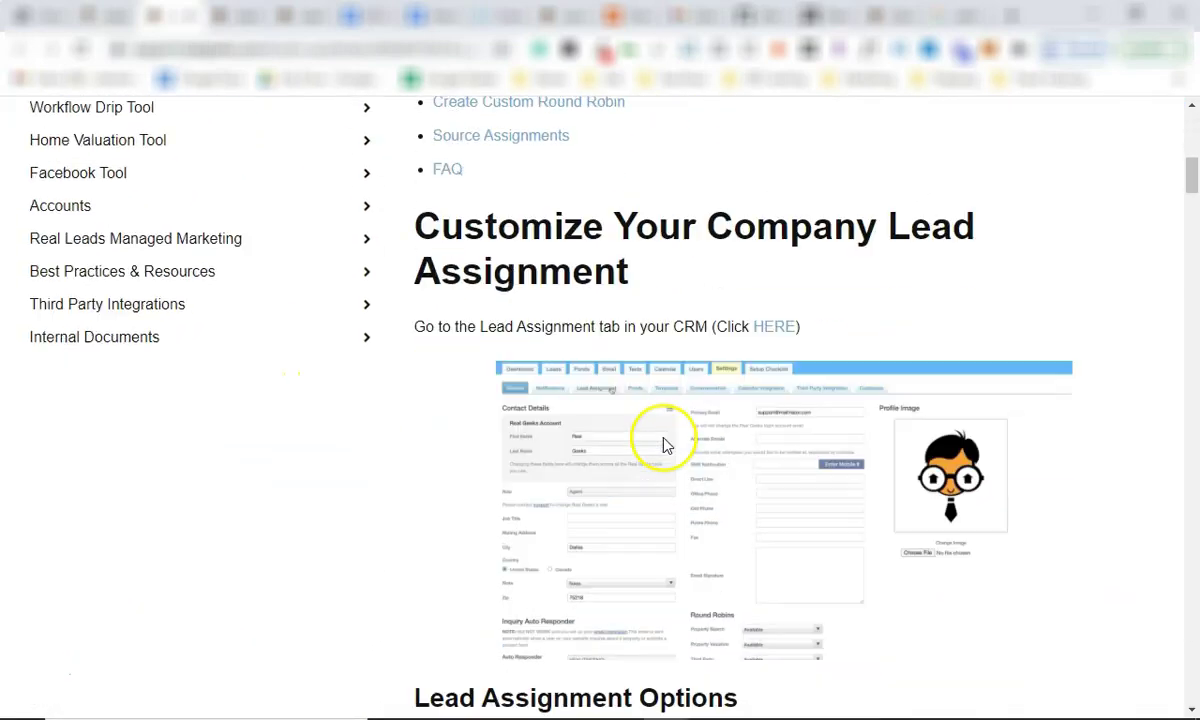
pyautogui.scroll(4, 664, 480)
pyautogui.scroll(-8, 590, 420)
pyautogui.scroll(-10, 560, 420)
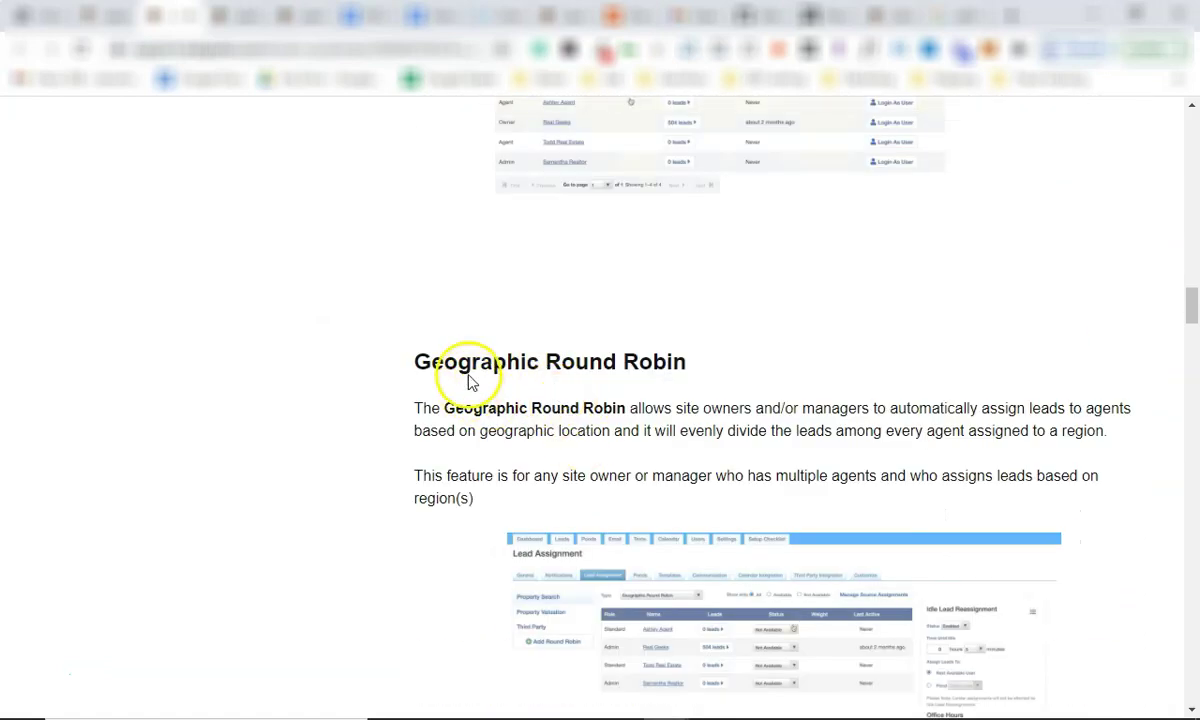
pyautogui.scroll(-6, 560, 400)
pyautogui.scroll(3, 549, 400)
pyautogui.scroll(-3, 535, 350)
# Read the Geographic Round Robin section, then follow its HERE link to the CRM's Lead Assignment settings.
pyautogui.tripleClick(513, 290)
pyautogui.click(611, 289)
pyautogui.scroll(5, 562, 310)
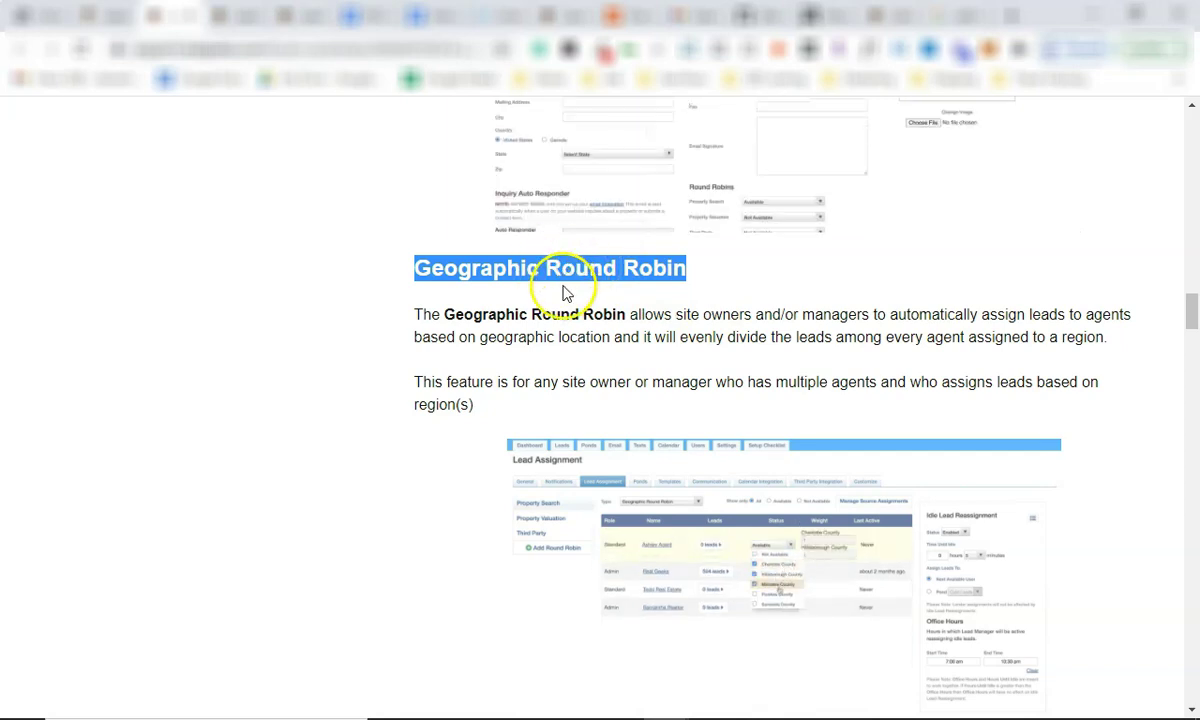
pyautogui.tripleClick(550, 272)
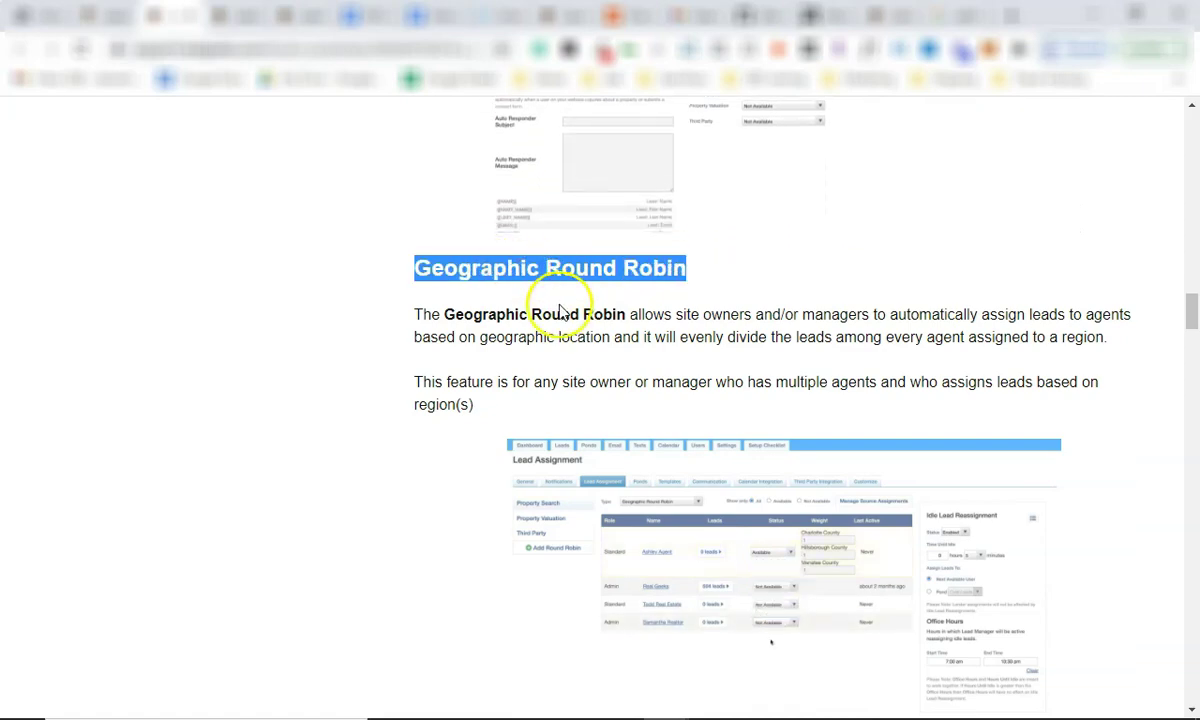
pyautogui.scroll(-15, 560, 311)
pyautogui.scroll(20, 573, 443)
pyautogui.scroll(15, 547, 410)
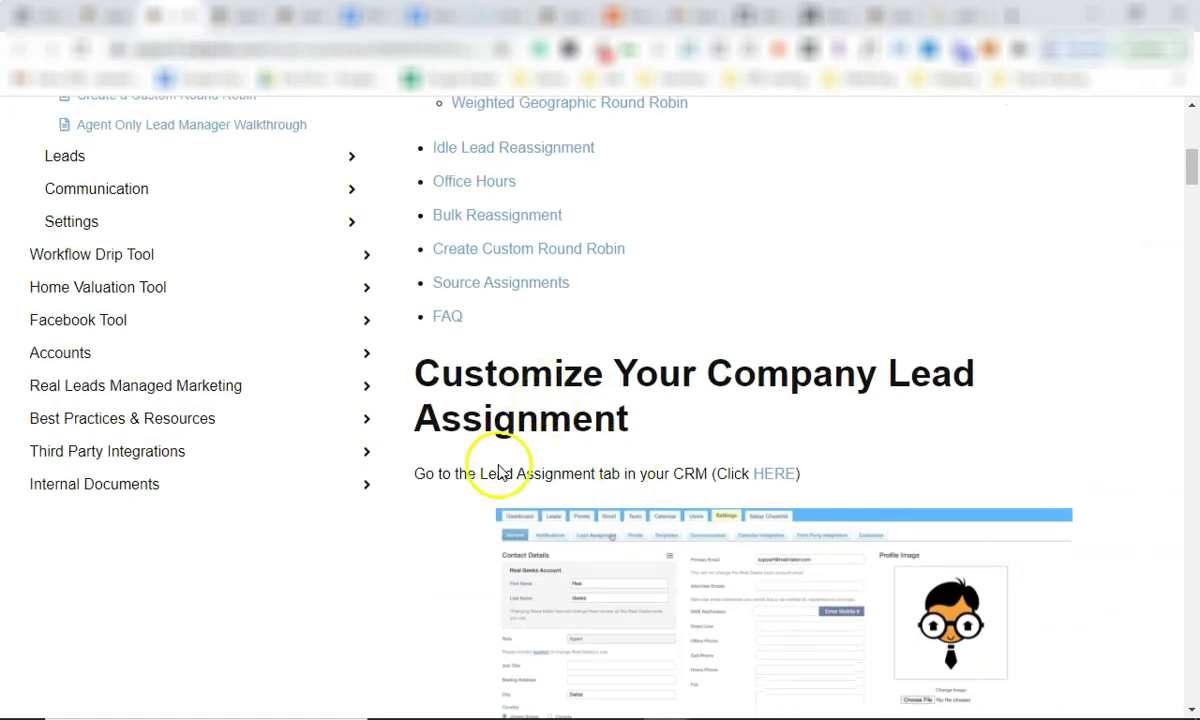
pyautogui.click(772, 475)
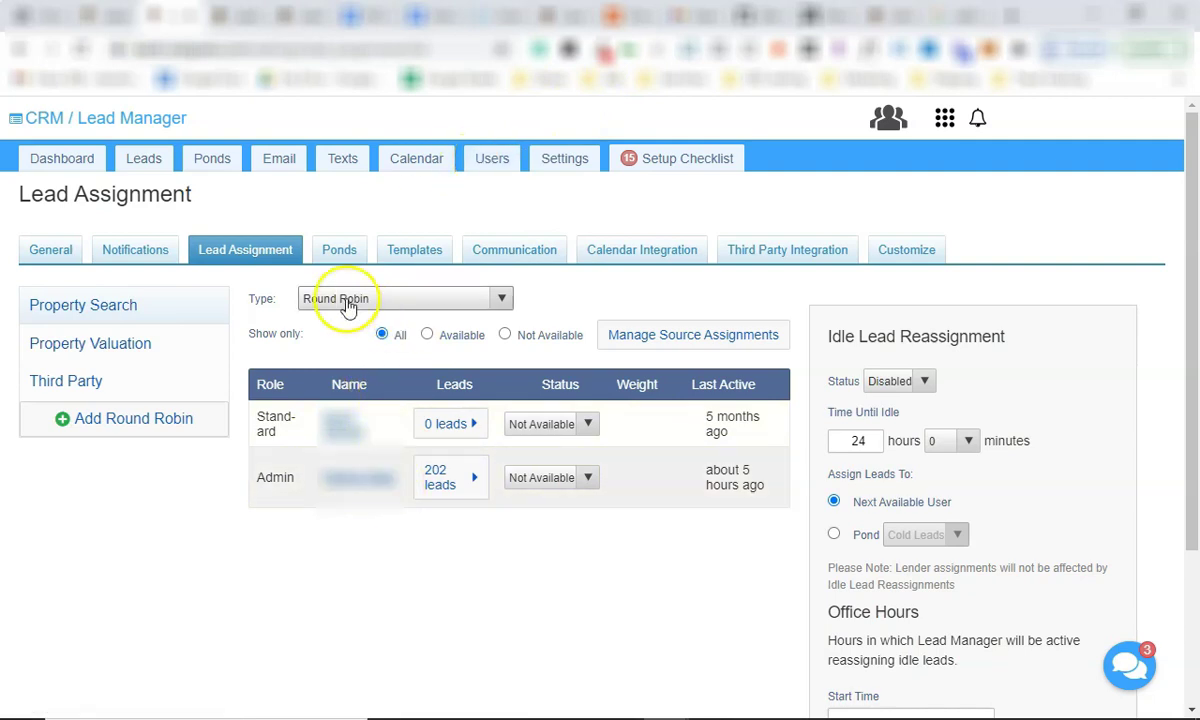
# Move between the help article and the CRM tabs, ending back on the Setup Checklist.
pyautogui.scroll(-2, 645, 477)
pyautogui.scroll(2, 605, 316)
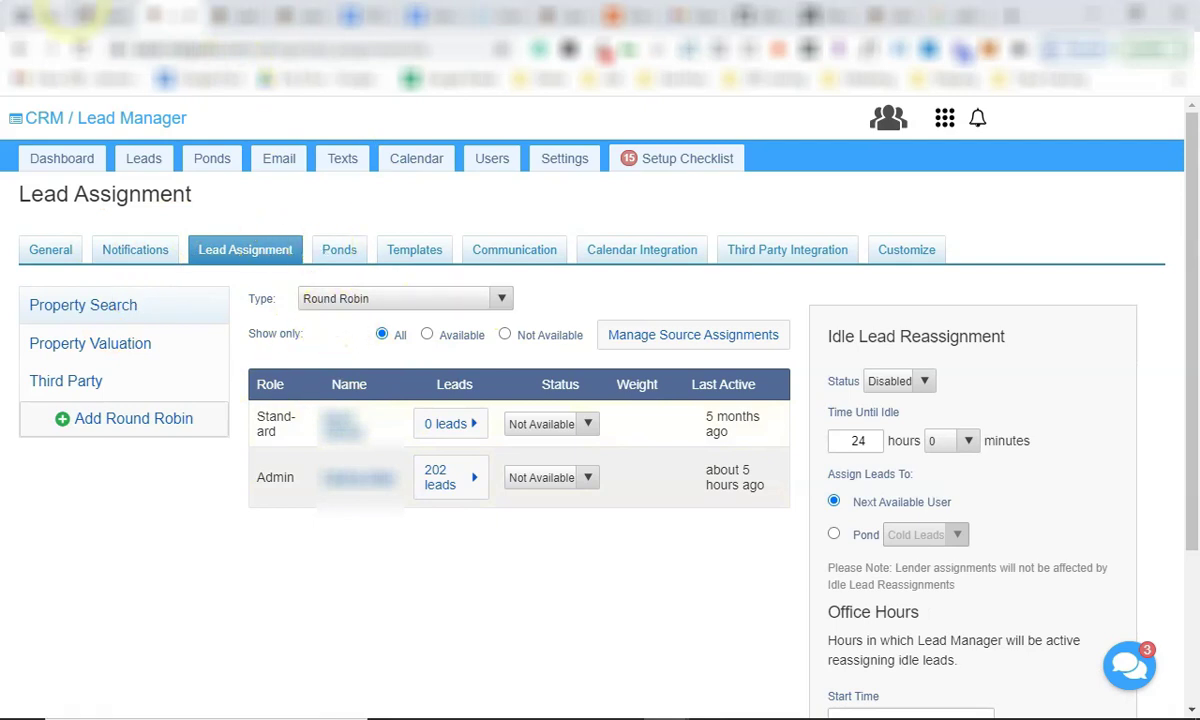
pyautogui.hotkey('ctrl', 'Tab')
pyautogui.click(176, 16)
pyautogui.click(21, 49)
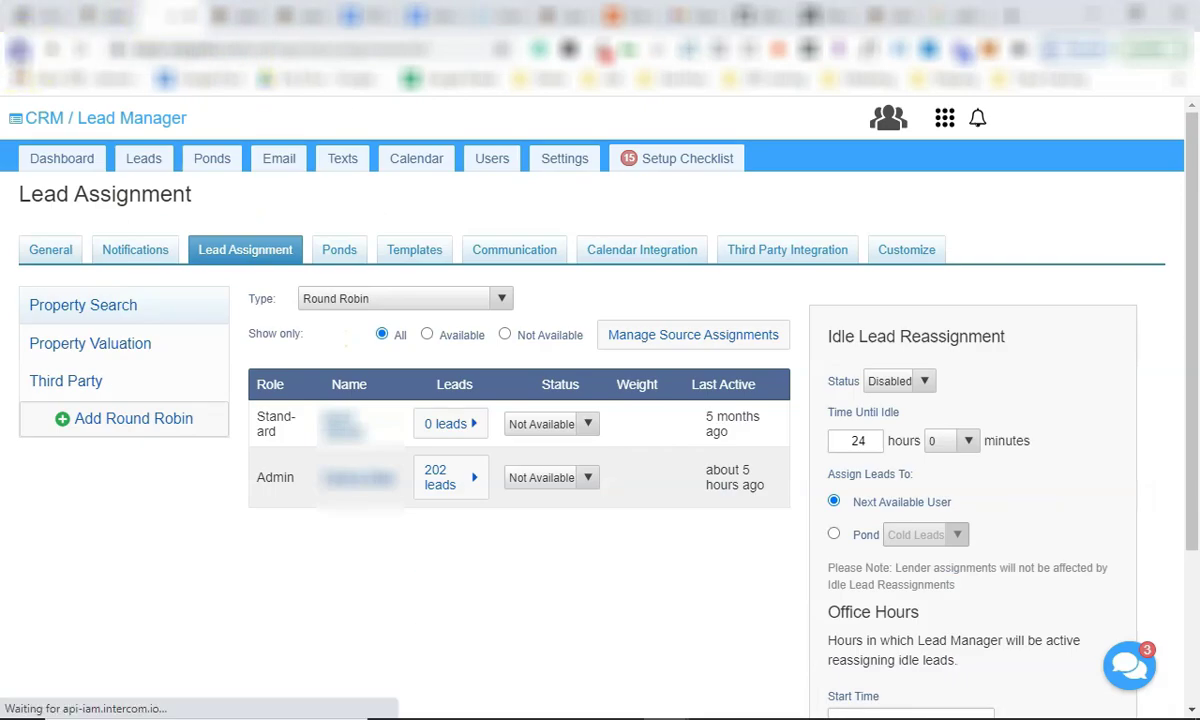
pyautogui.hotkey('ctrl', 'shift', 'Tab')
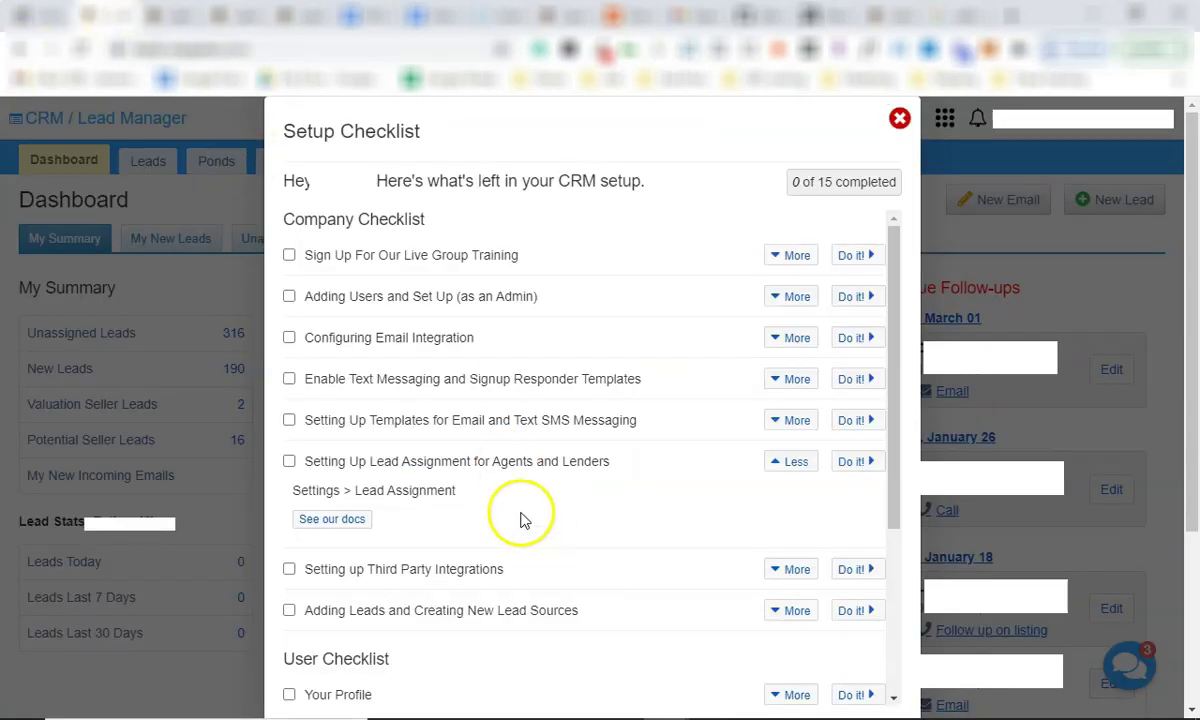
# Open the help docs for 'Adding Leads and Creating New Lead Sources' from its More details.
pyautogui.scroll(-2, 460, 465)
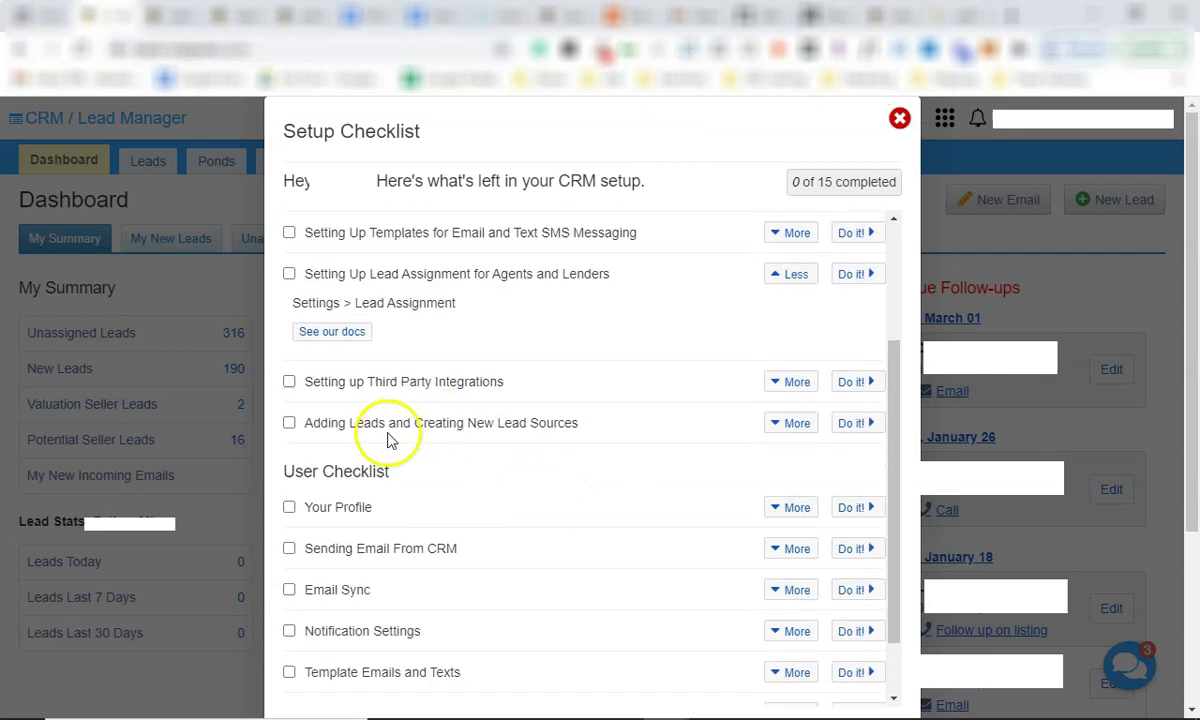
pyautogui.click(785, 424)
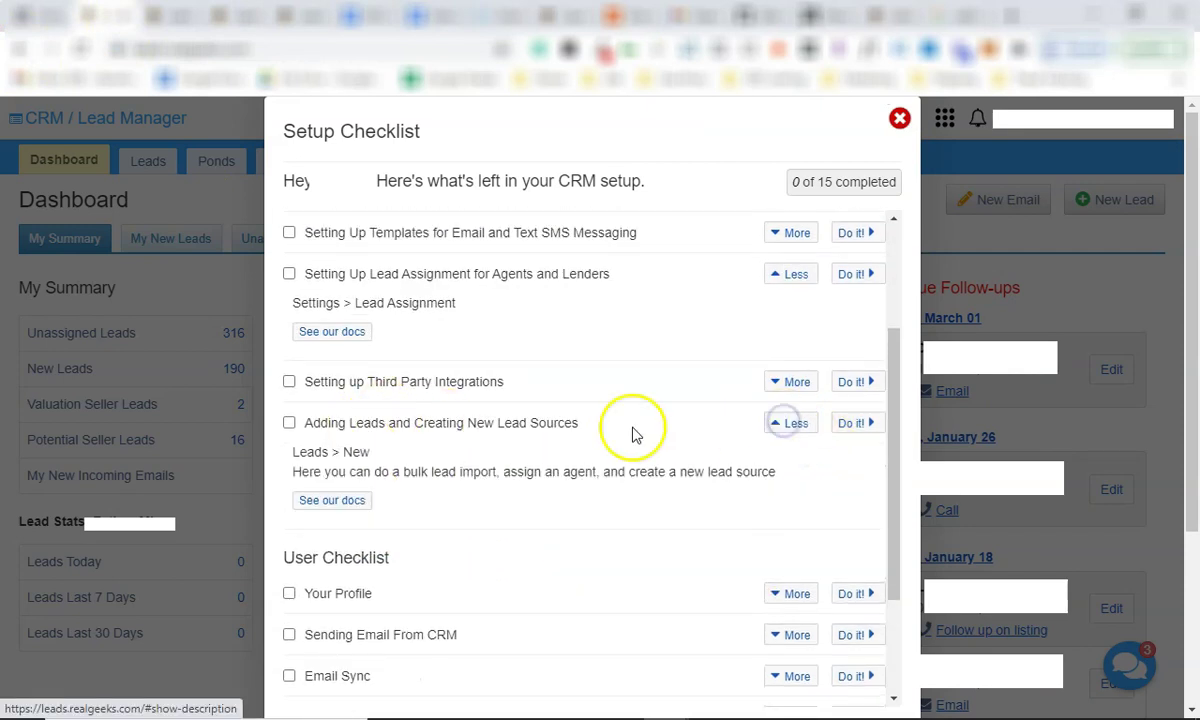
pyautogui.click(338, 502)
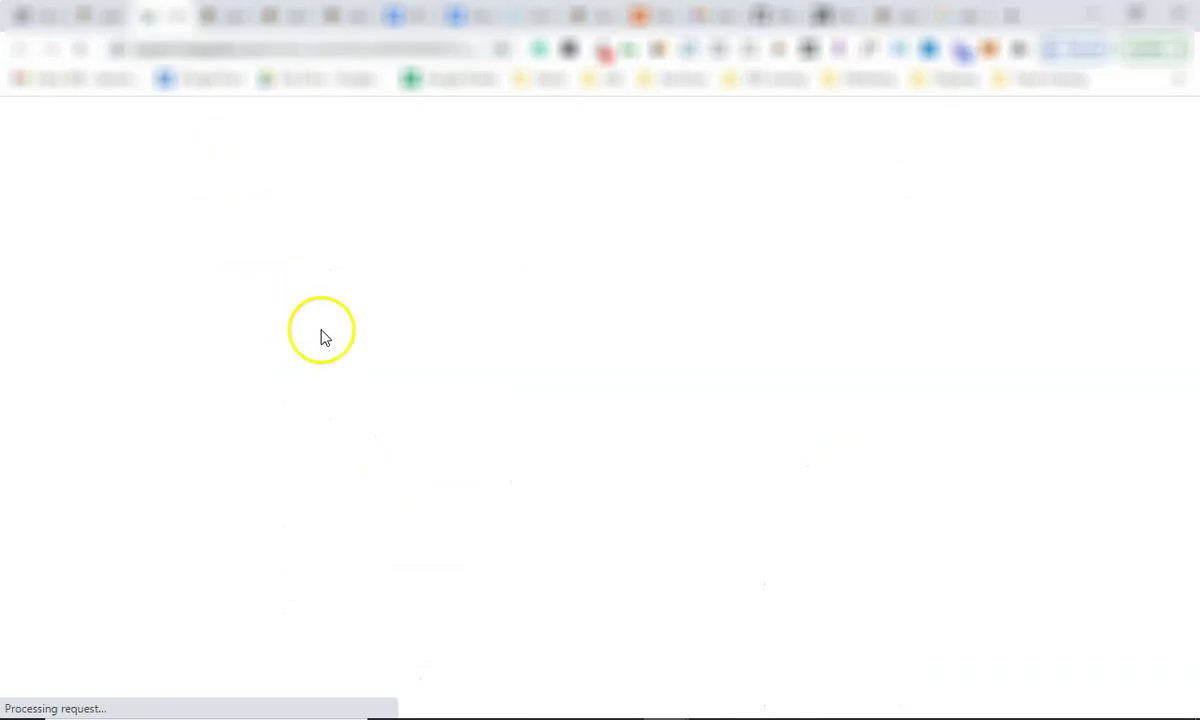
# Scroll through the Leads Tab help article, then close the CRM's Setup Checklist.
pyautogui.scroll(-6, 170, 440)
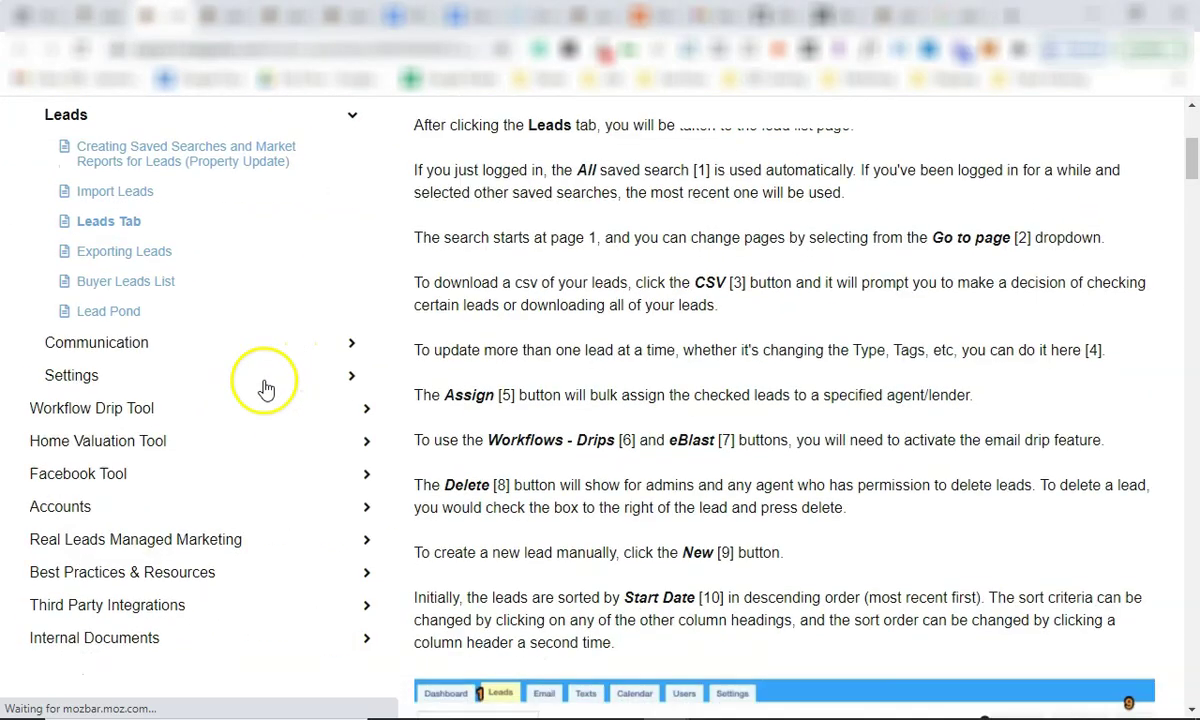
pyautogui.scroll(-15, 562, 384)
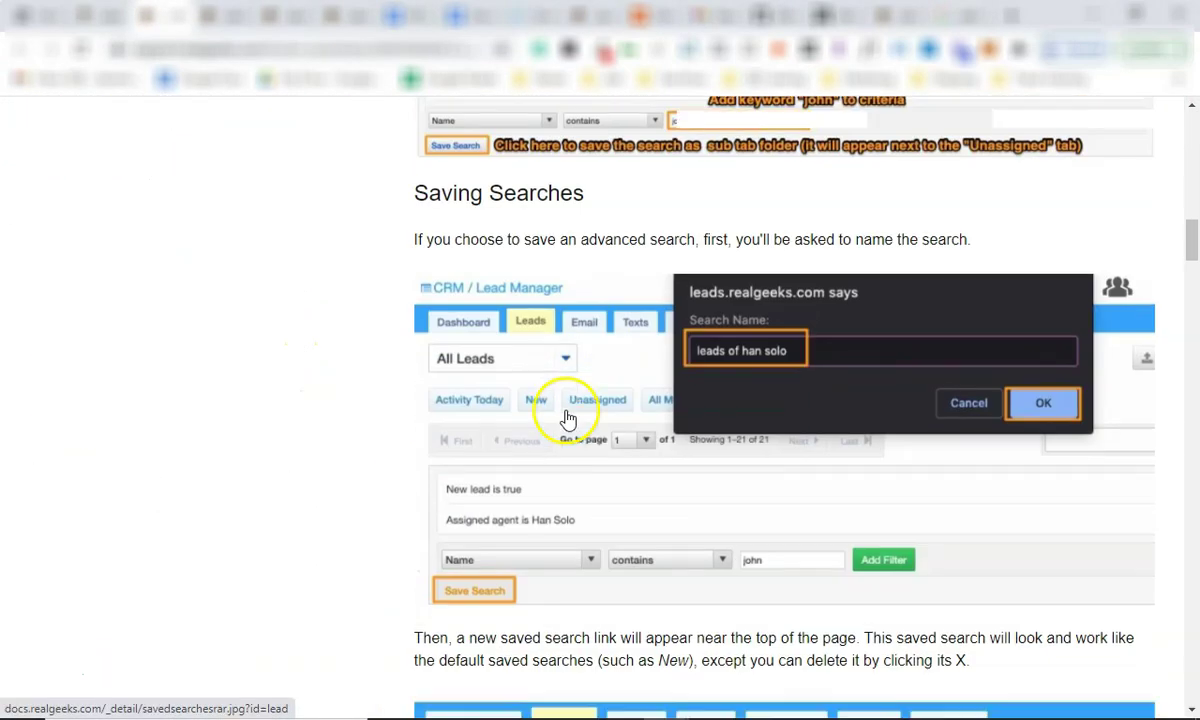
pyautogui.scroll(-15, 565, 440)
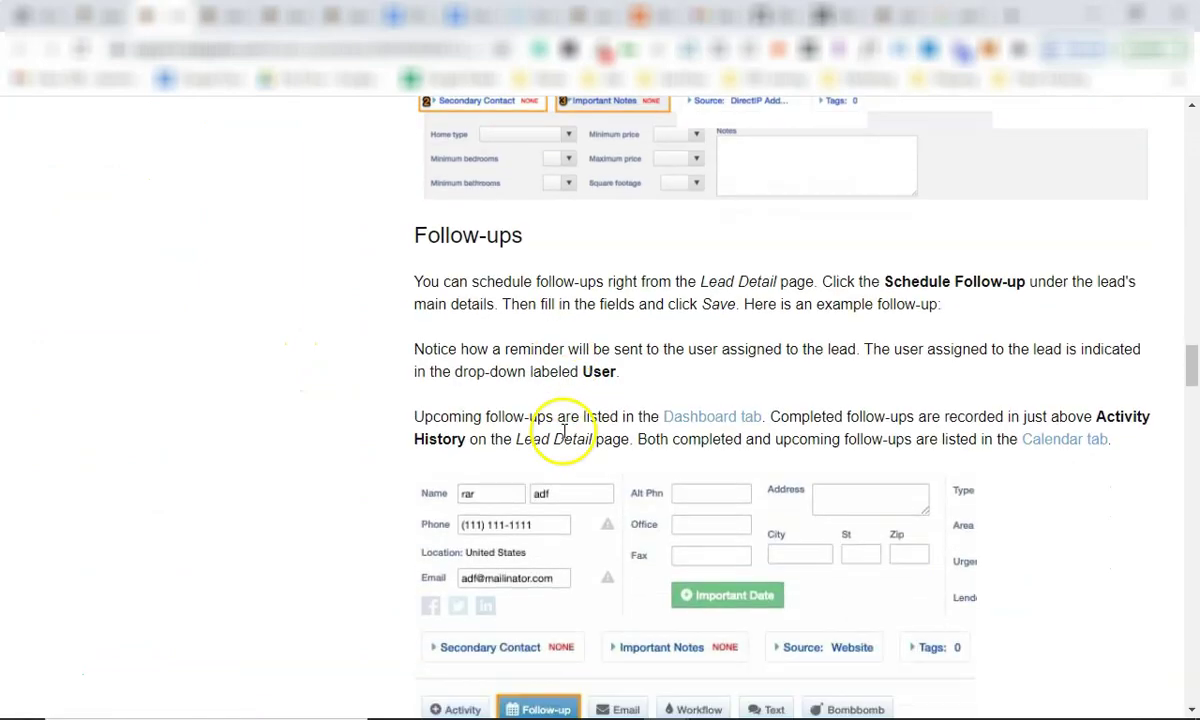
pyautogui.scroll(-8, 559, 437)
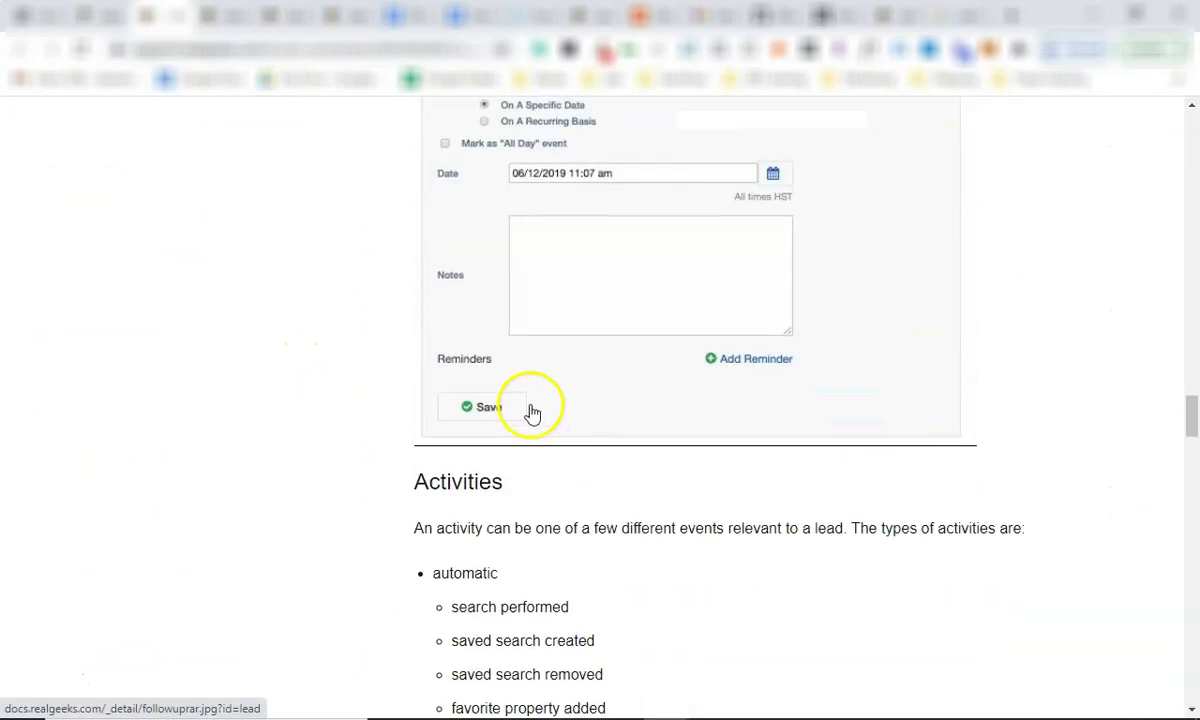
pyautogui.scroll(20, 530, 425)
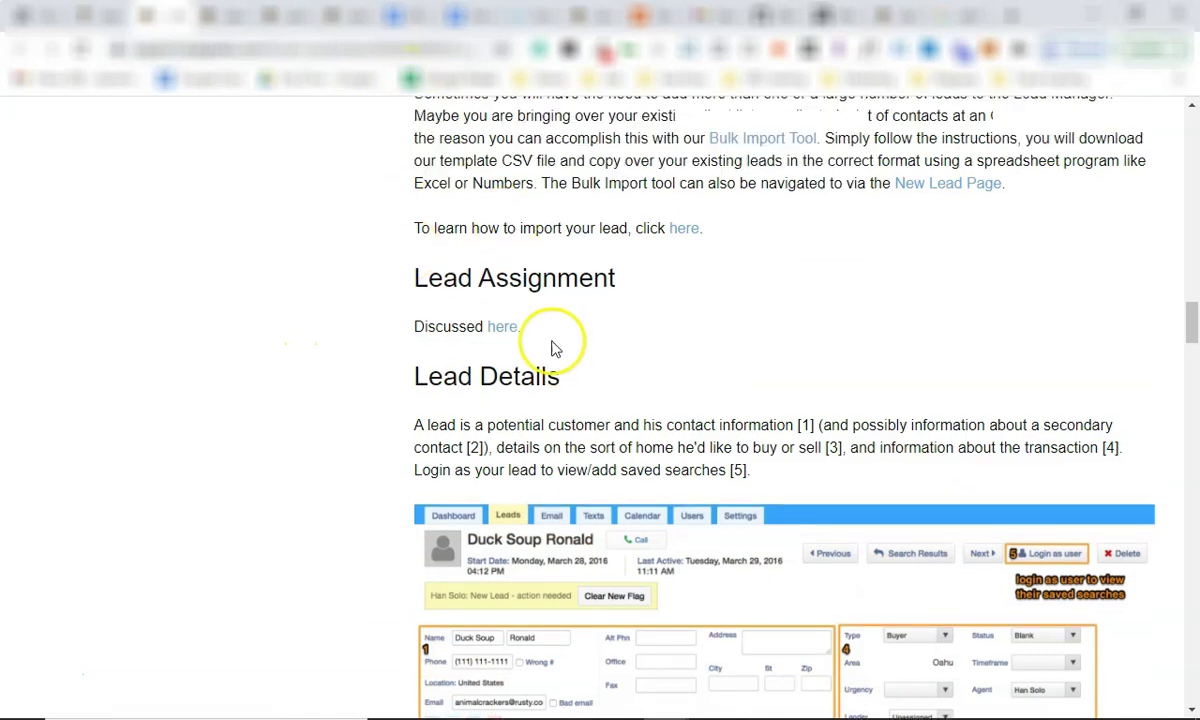
pyautogui.scroll(10, 477, 291)
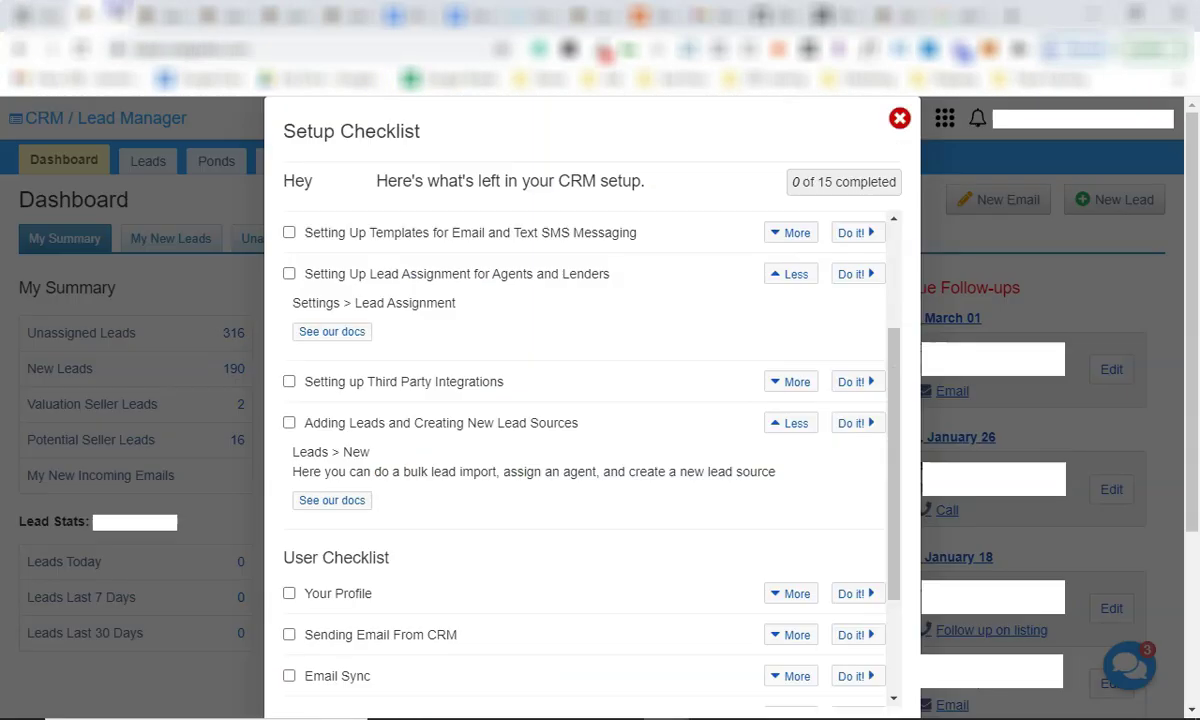
pyautogui.click(898, 119)
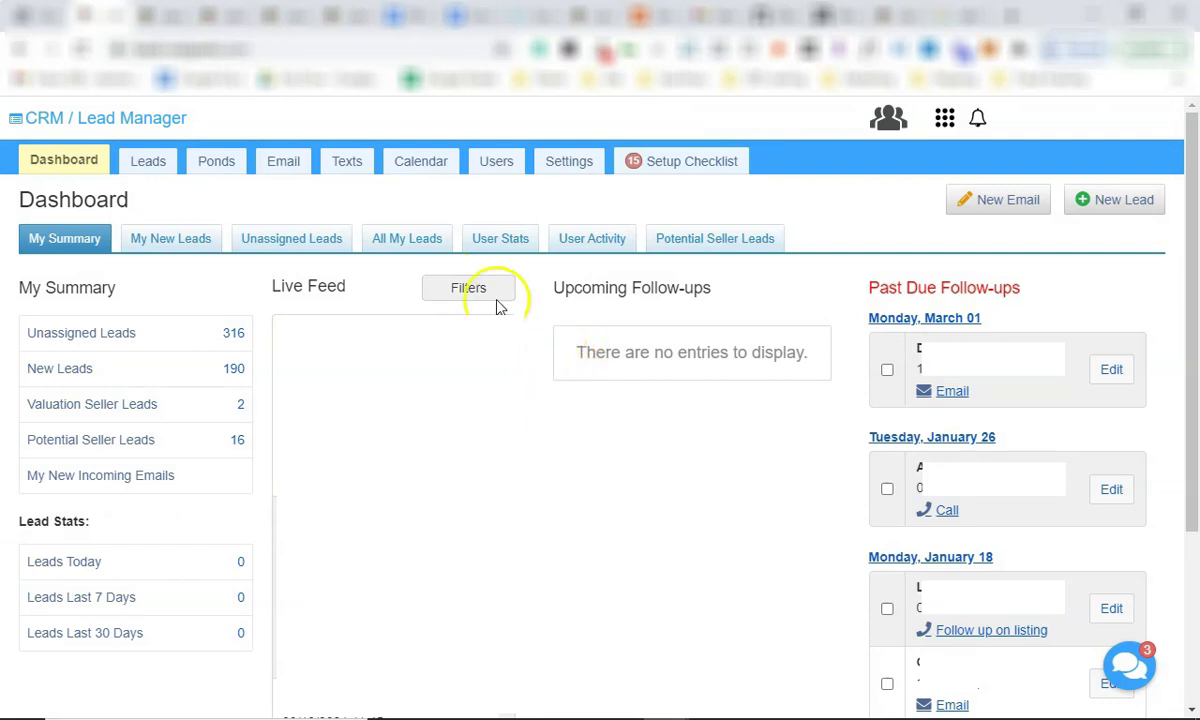
# View All My Leads and the blank New Lead form, then go back to the Dashboard.
pyautogui.click(396, 233)
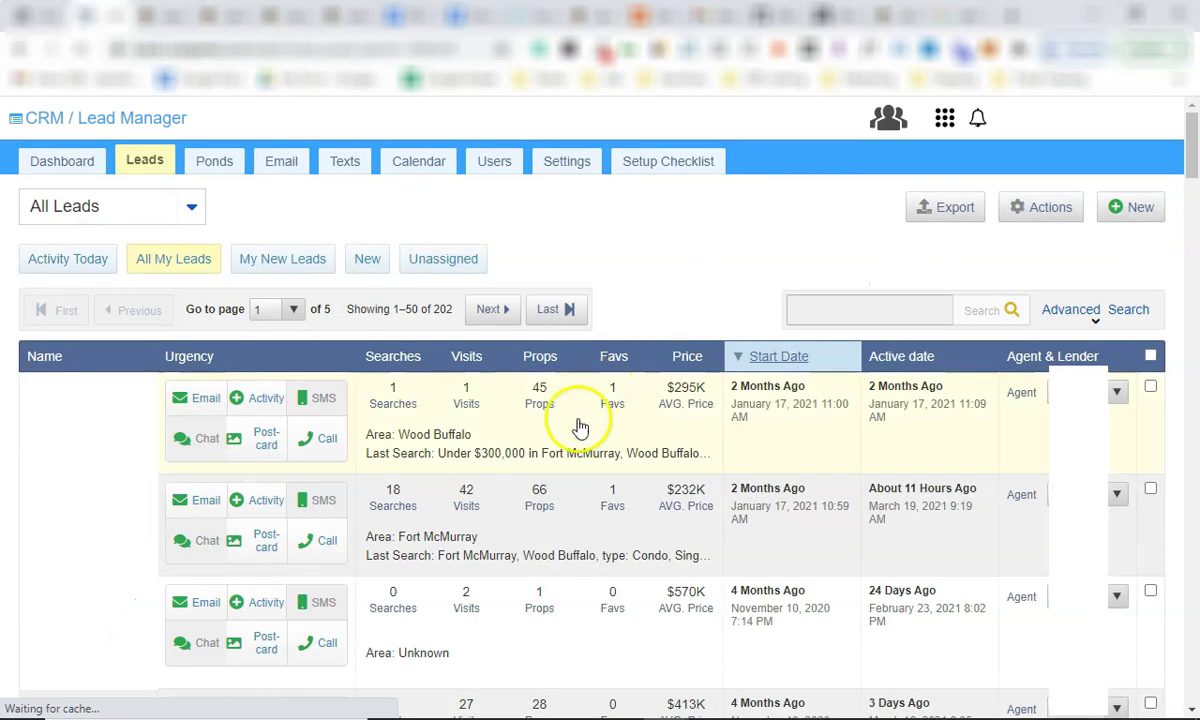
pyautogui.click(1120, 210)
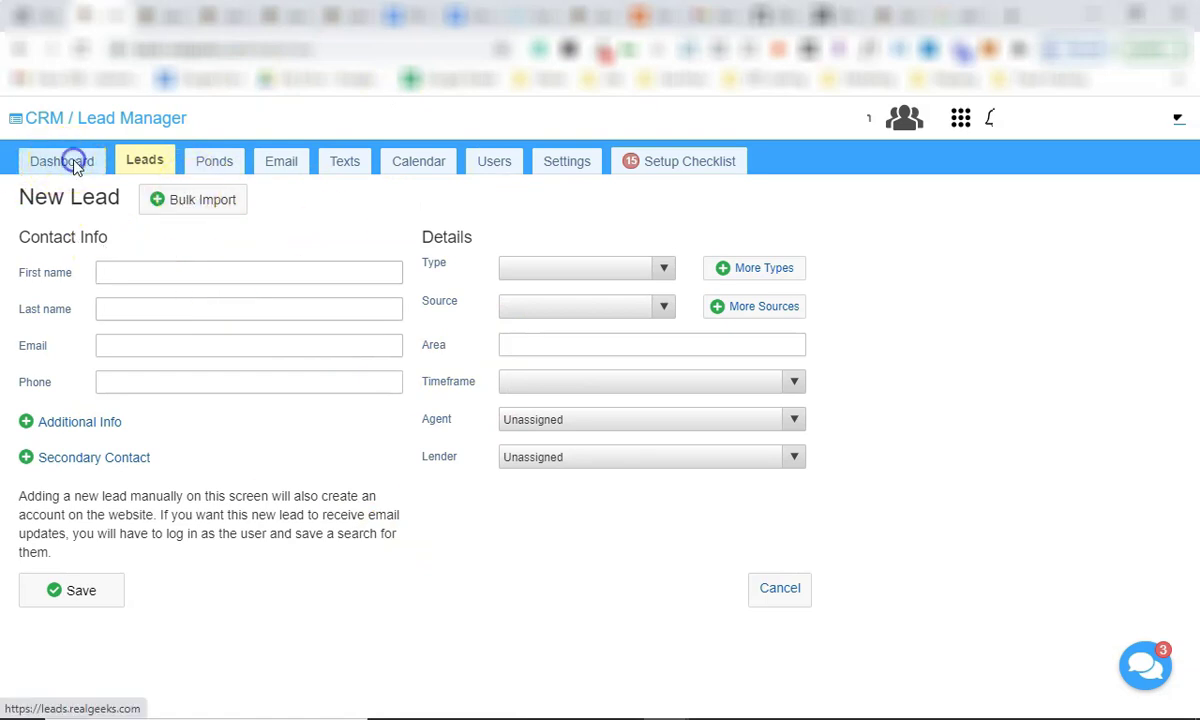
pyautogui.click(75, 165)
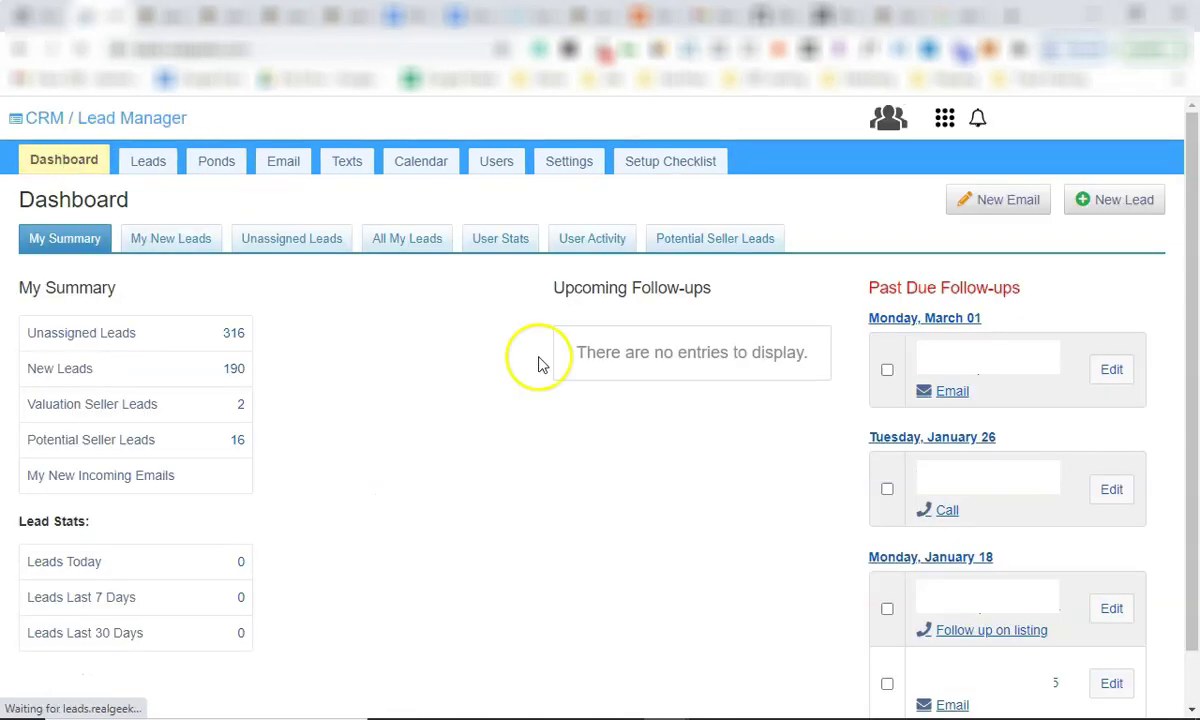
# Open All My Leads, showing 202 leads, and show the Actions menu.
pyautogui.click(400, 245)
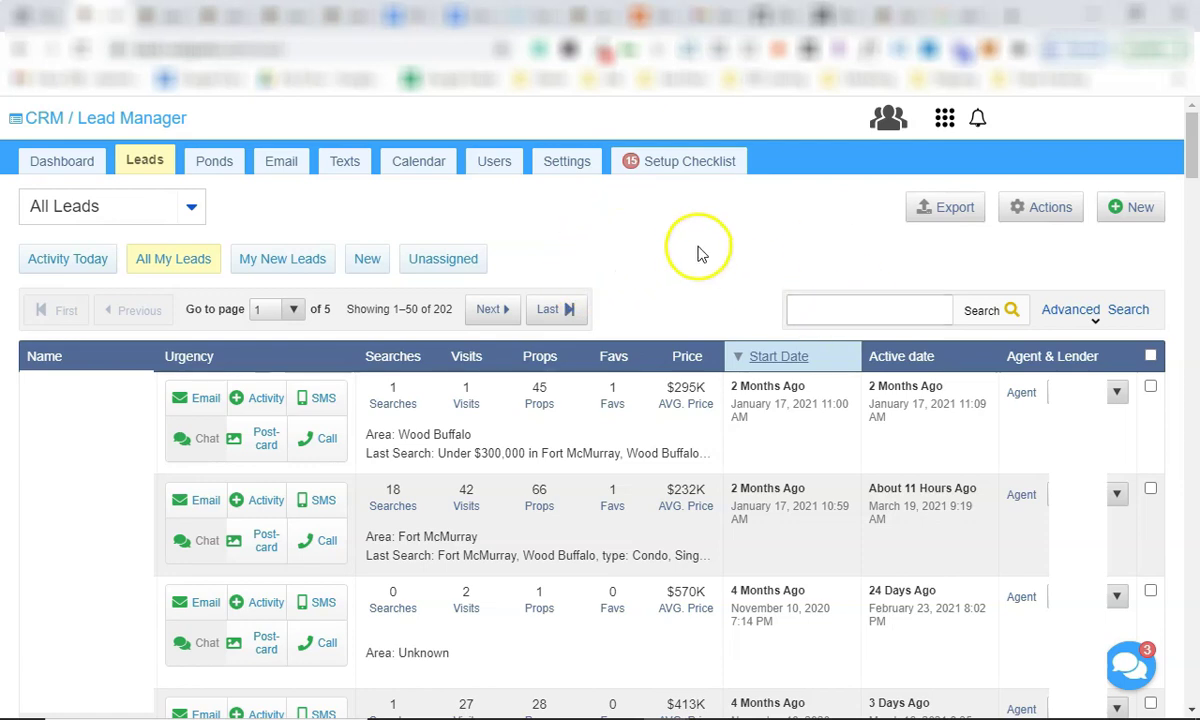
pyautogui.scroll(-2, 600, 220)
pyautogui.scroll(2, 573, 195)
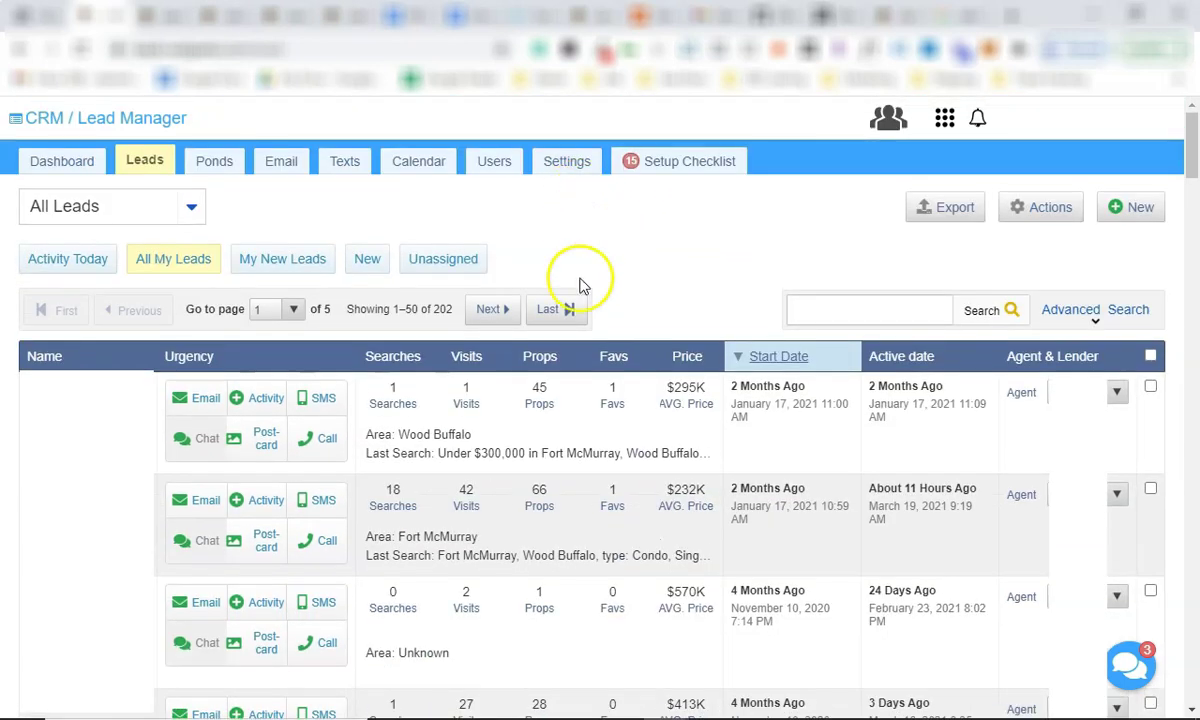
pyautogui.click(1027, 210)
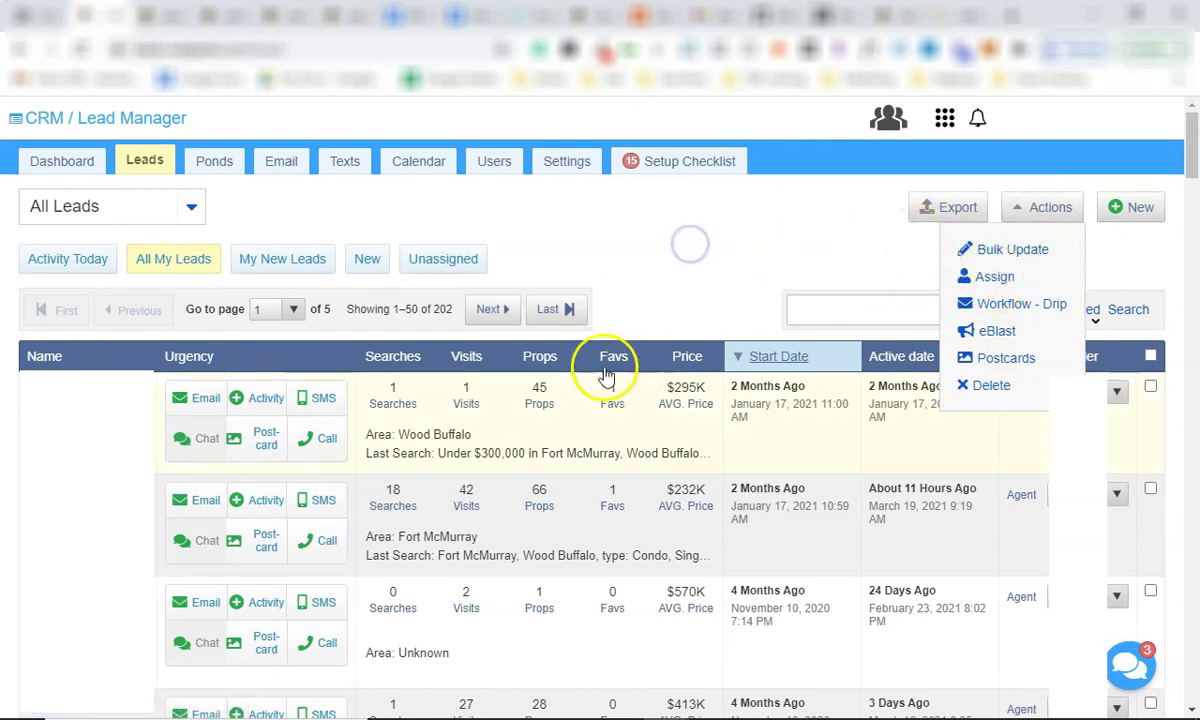
# Check the first three leads and choose Actions > Assign to open the reassign dialog.
pyautogui.click(1047, 203)
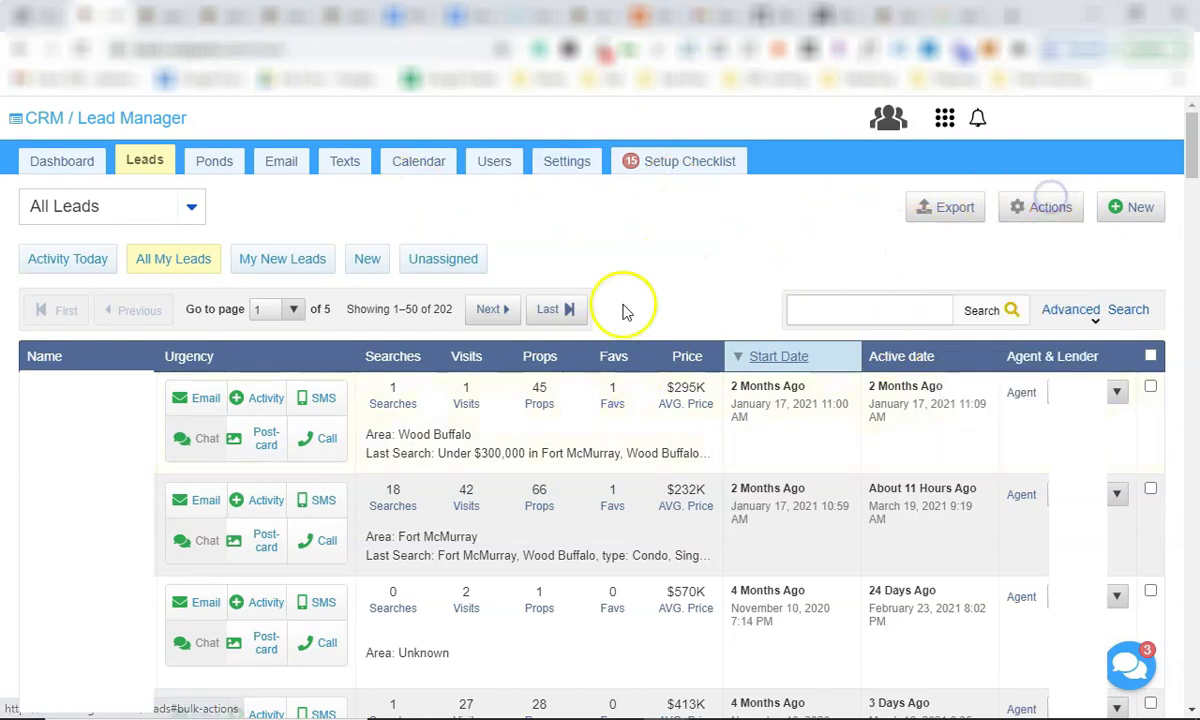
pyautogui.scroll(-2, 391, 400)
pyautogui.scroll(-2, 321, 442)
pyautogui.scroll(2, 844, 423)
pyautogui.click(1151, 302)
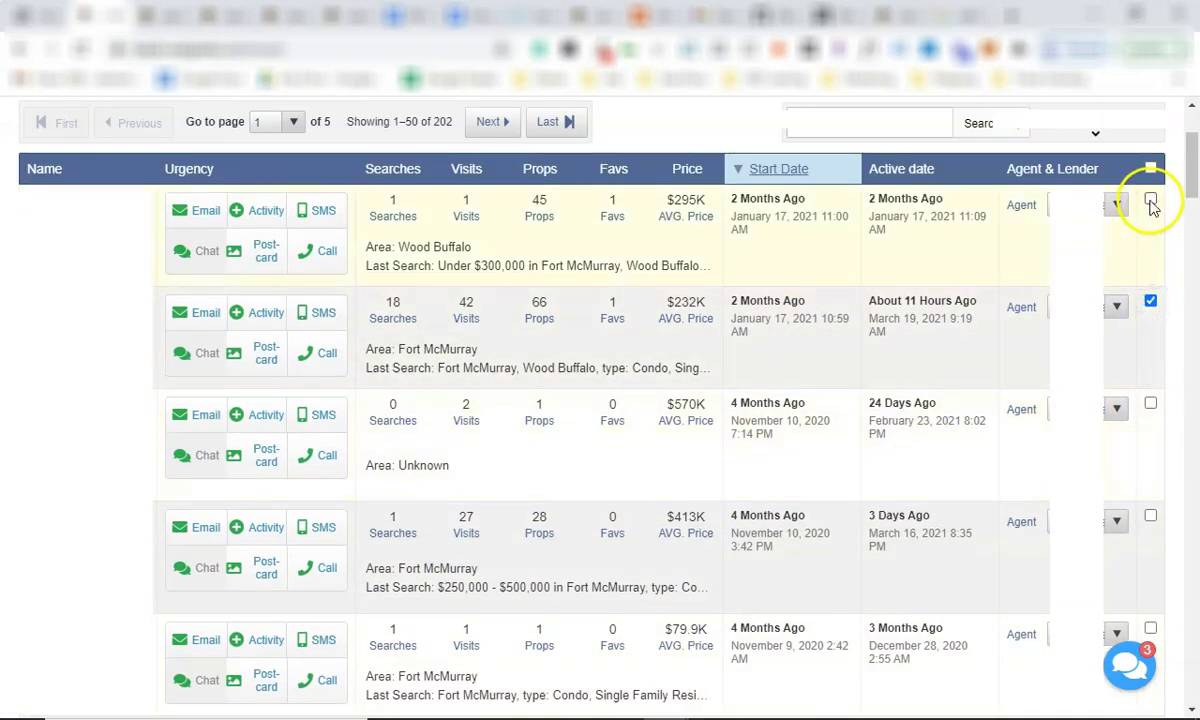
pyautogui.click(1150, 404)
pyautogui.scroll(3, 490, 444)
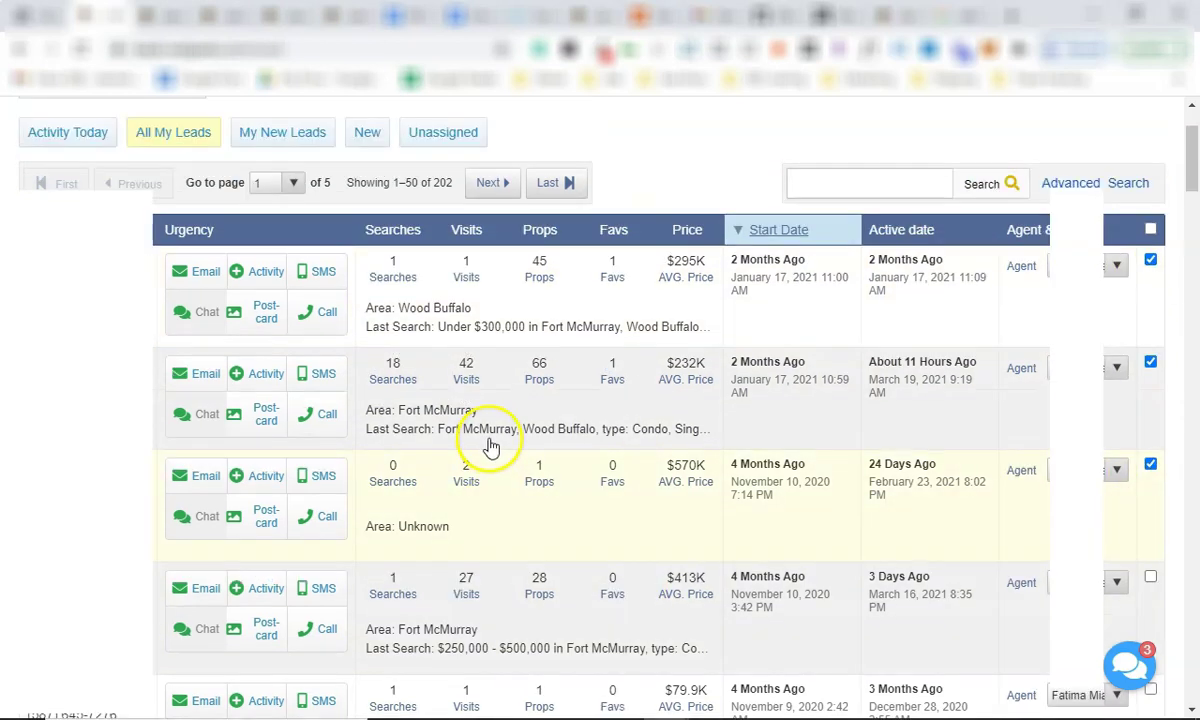
pyautogui.click(1020, 207)
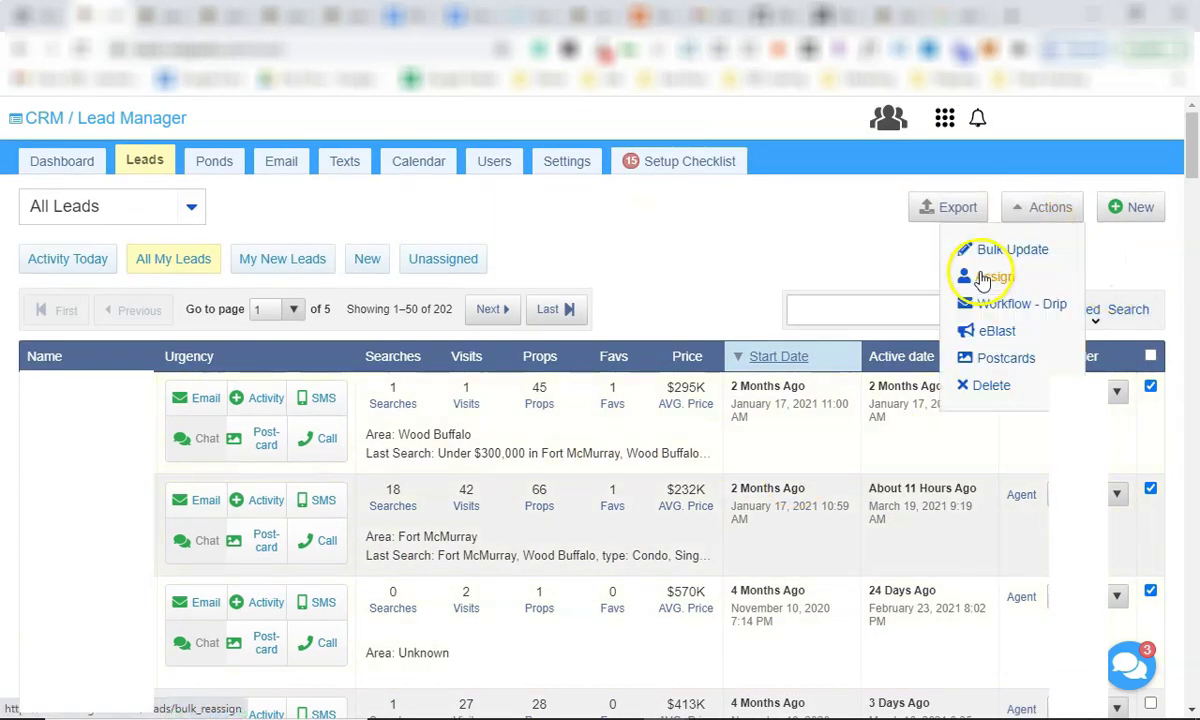
pyautogui.click(975, 284)
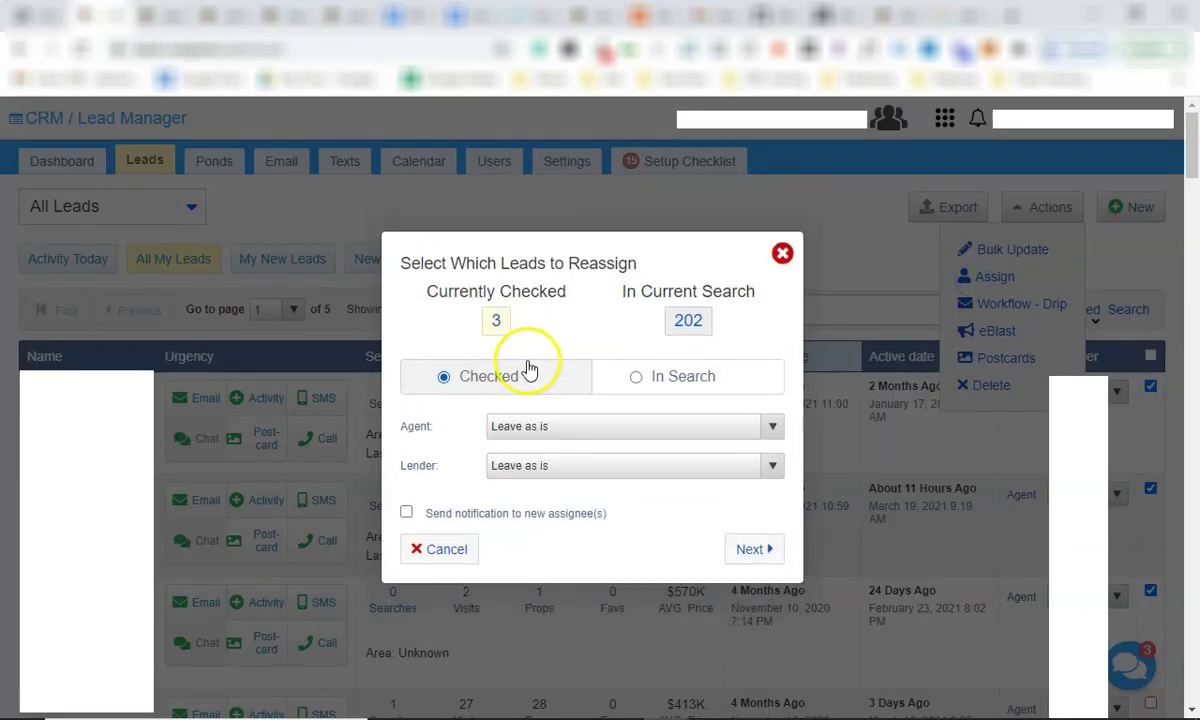
# Browse the Agent destinations, including the Hot Leads pond, then close the dialog leaving 'Leave as is'.
pyautogui.click(560, 427)
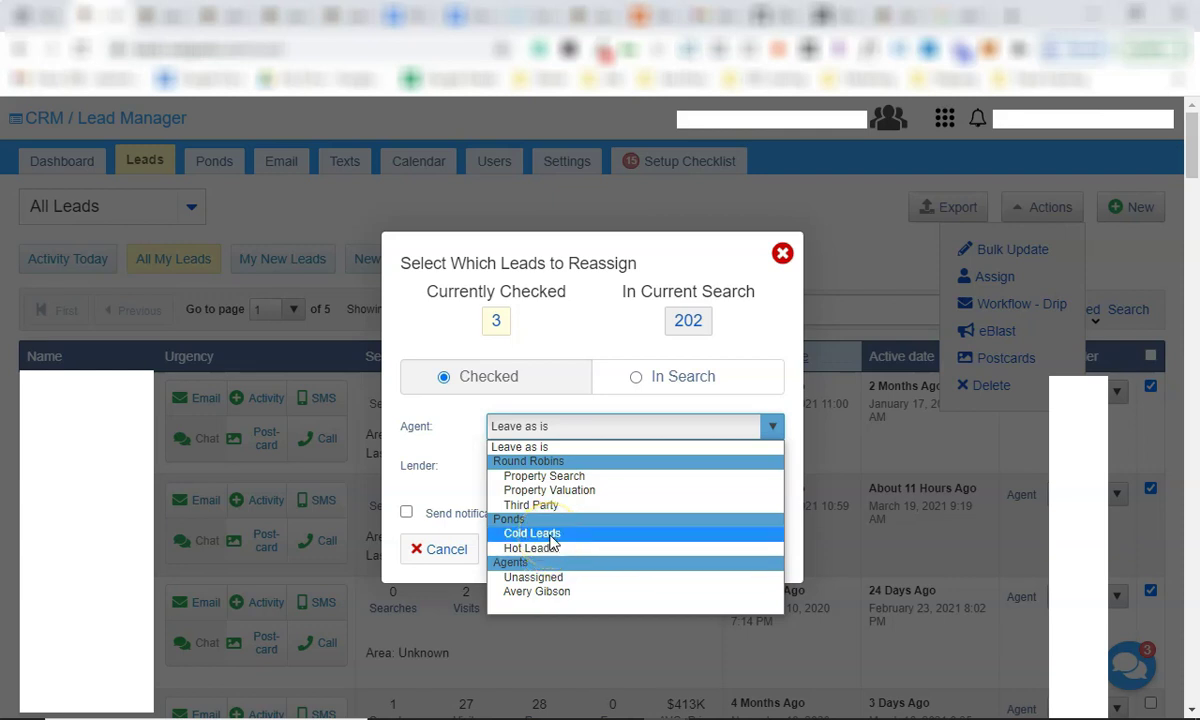
pyautogui.click(554, 550)
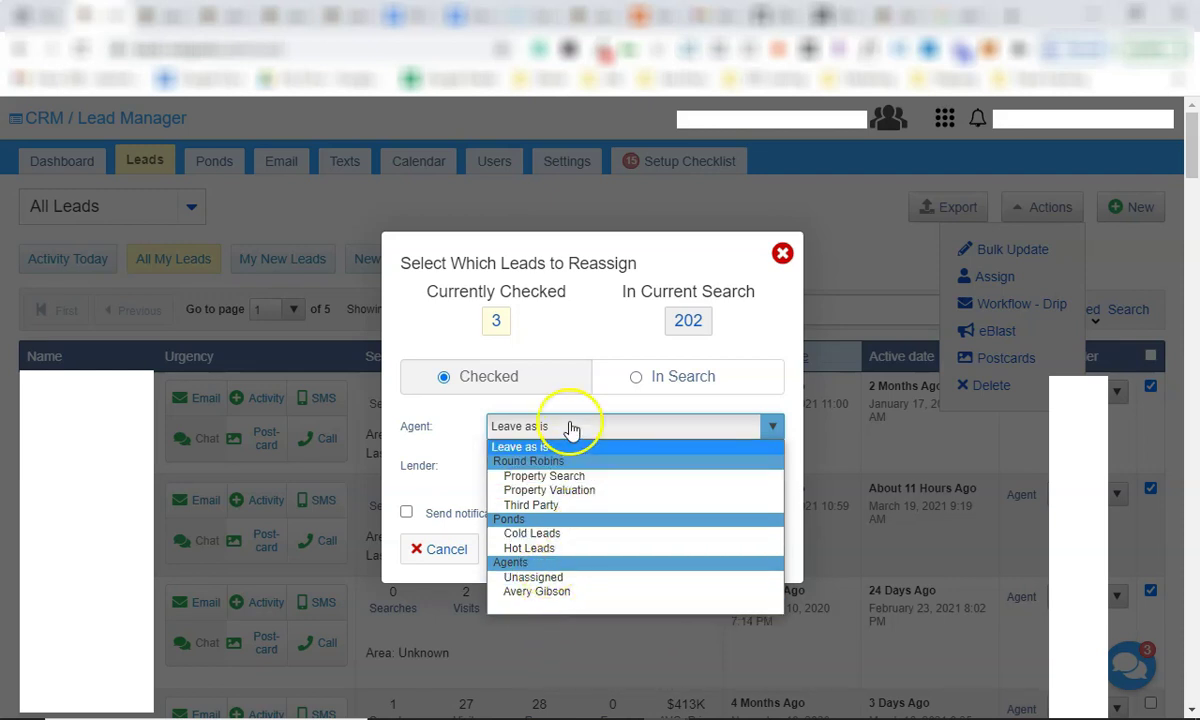
pyautogui.click(532, 427)
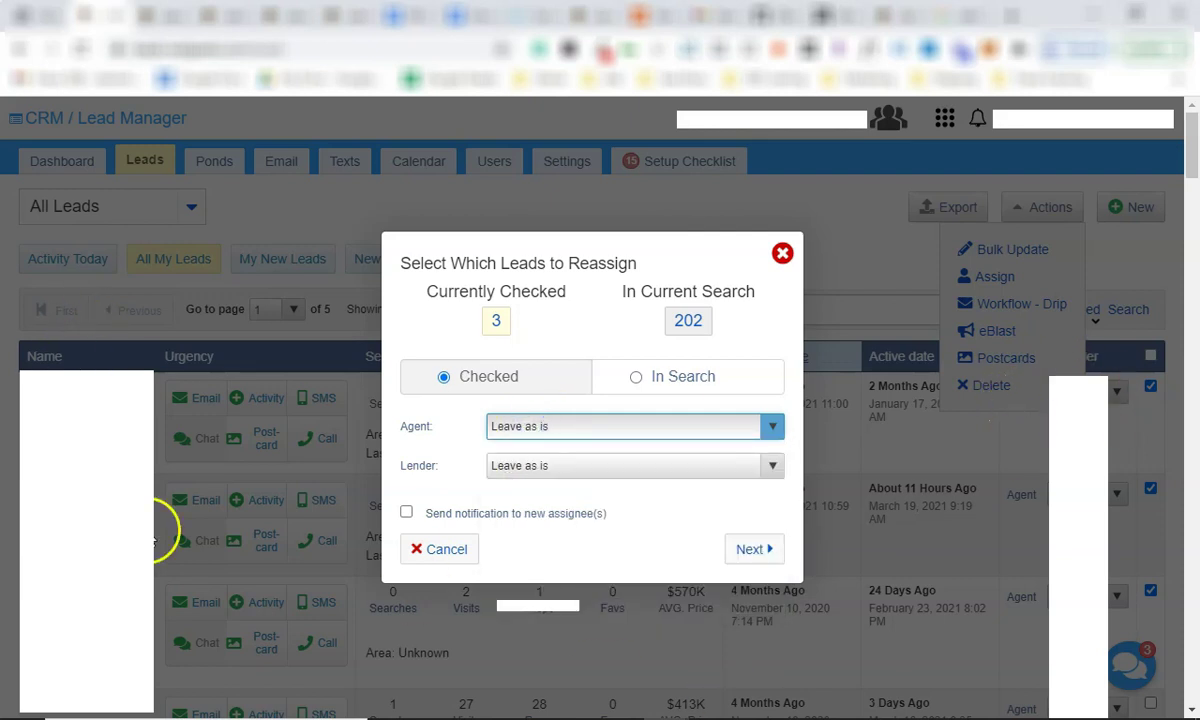
pyautogui.click(540, 426)
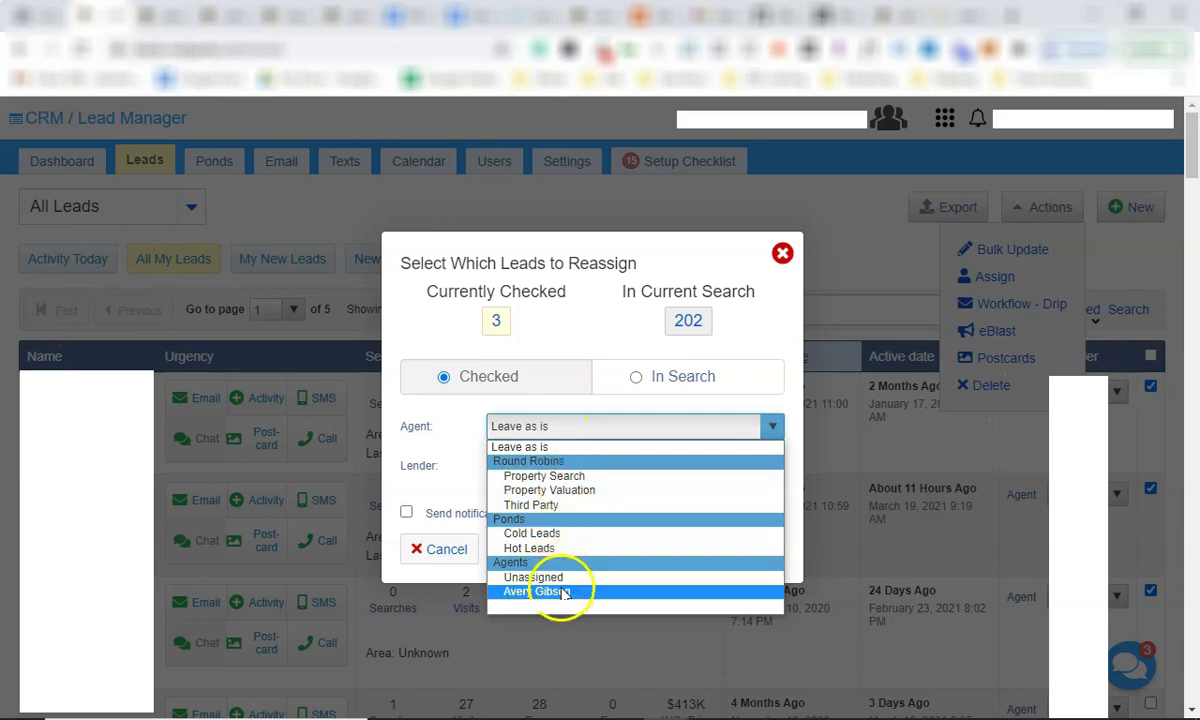
pyautogui.click(690, 262)
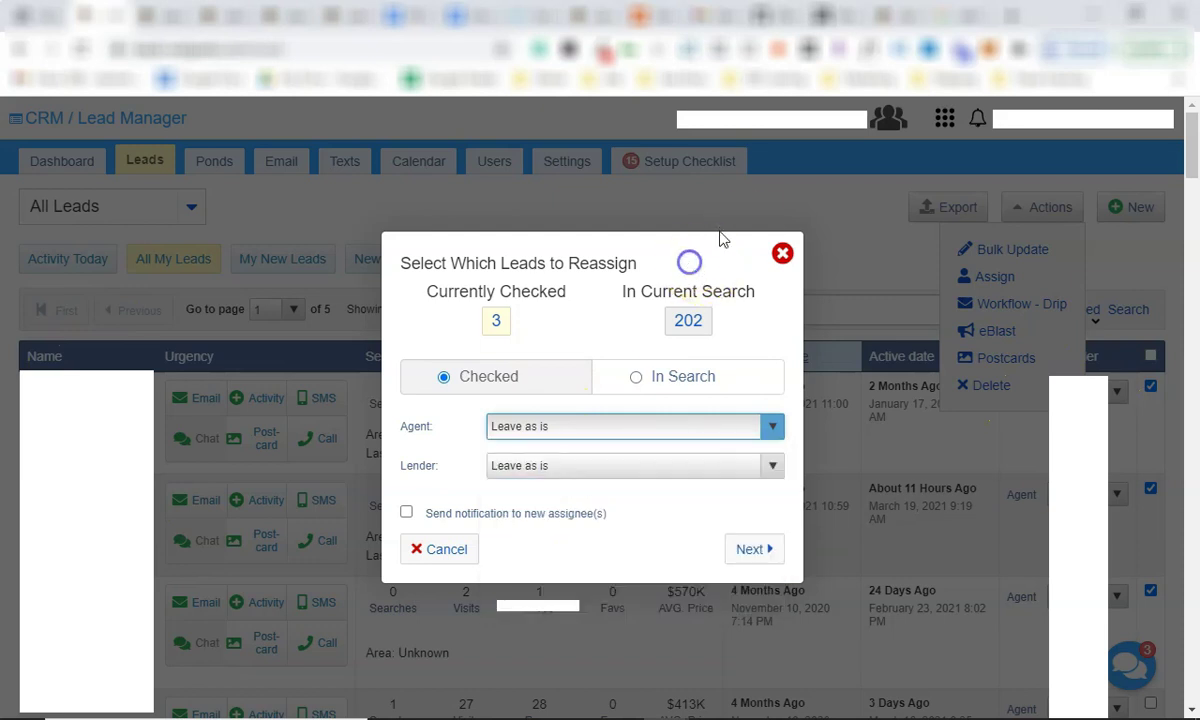
pyautogui.click(782, 254)
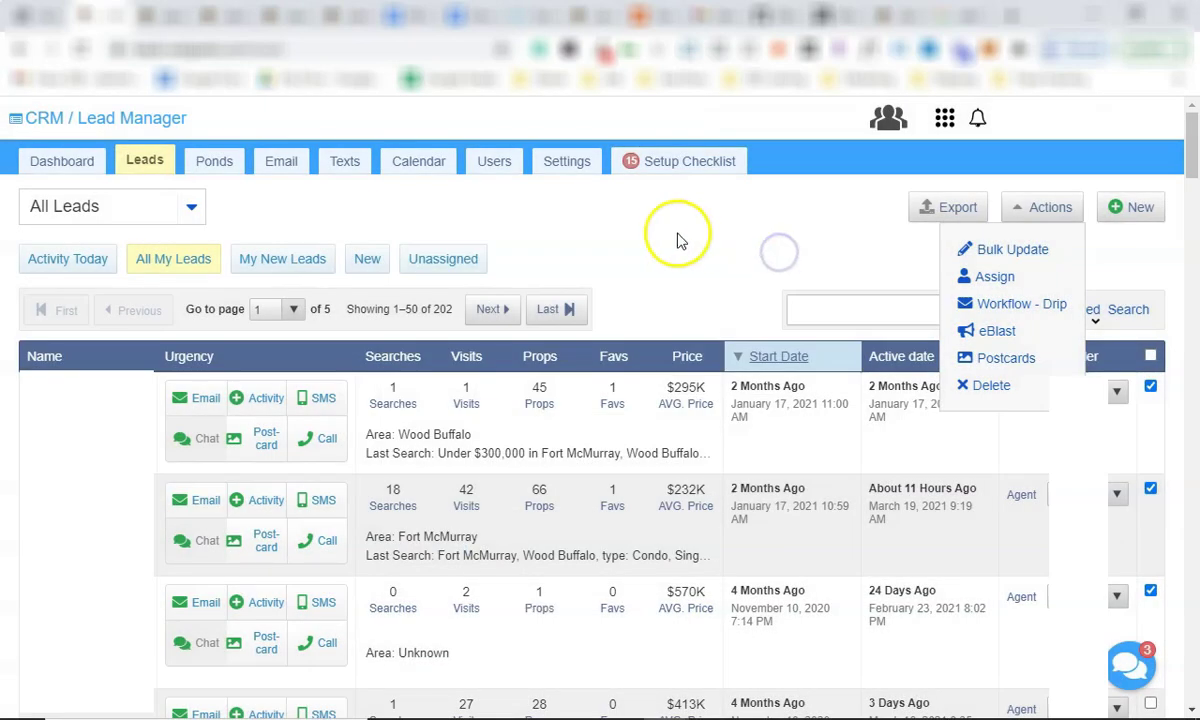
# Tick 'Setting Up Templates for Email and Text SMS Messaging' in the Setup Checklist and close it.
pyautogui.click(1022, 208)
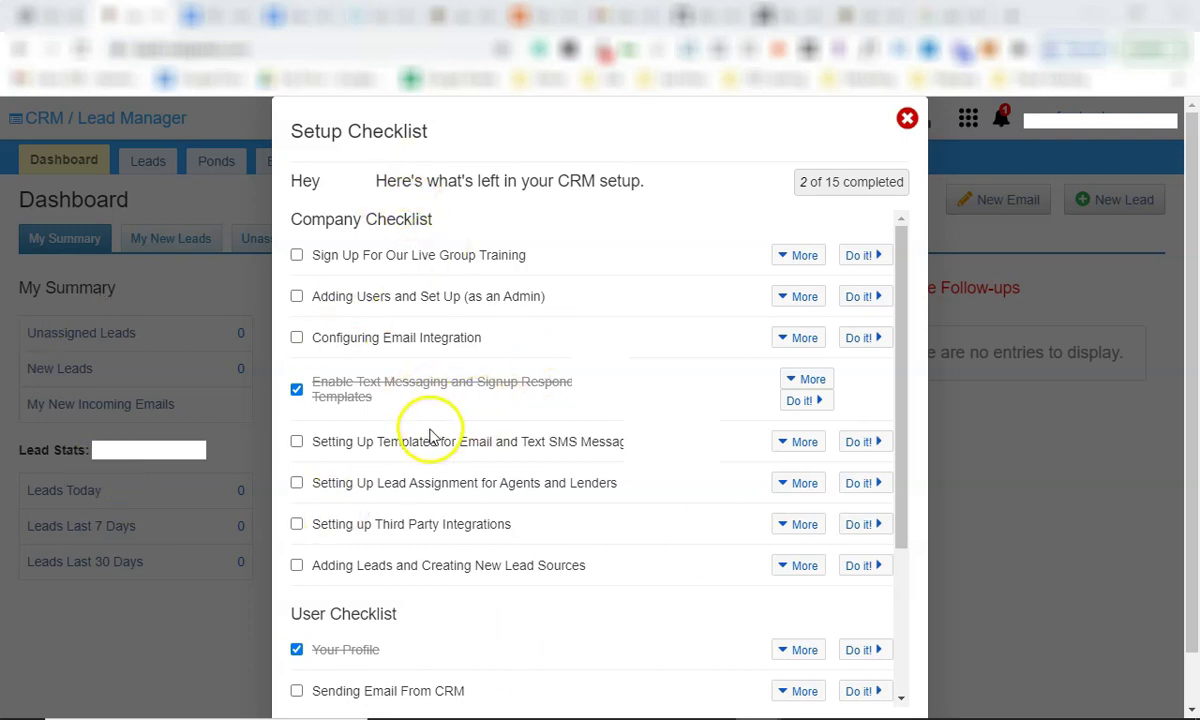
pyautogui.moveTo(463, 441); pyautogui.dragTo(624, 441)
pyautogui.click(296, 441)
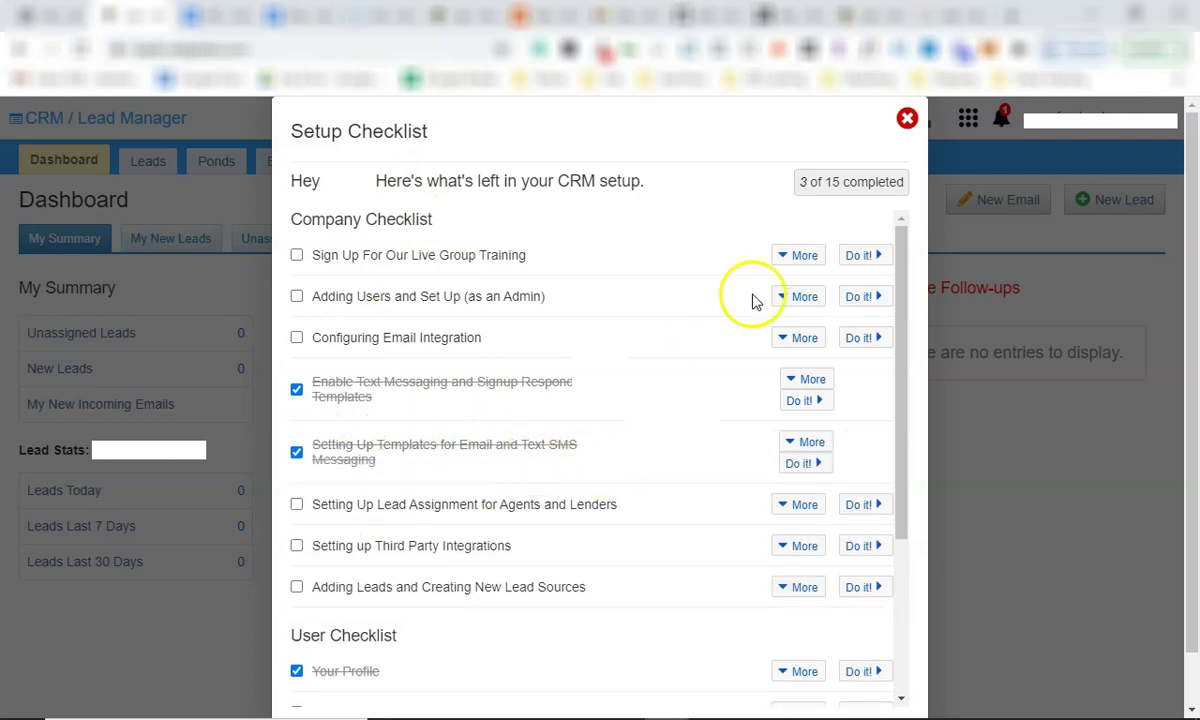
pyautogui.click(907, 119)
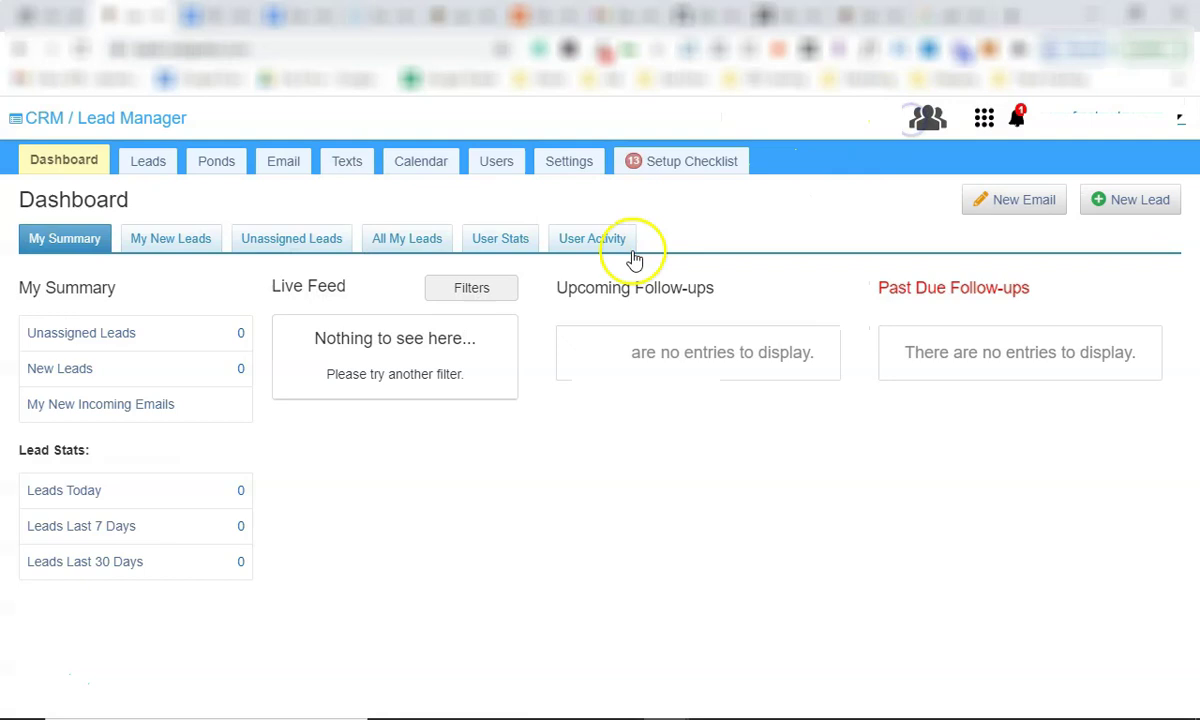
pyautogui.click(984, 120)
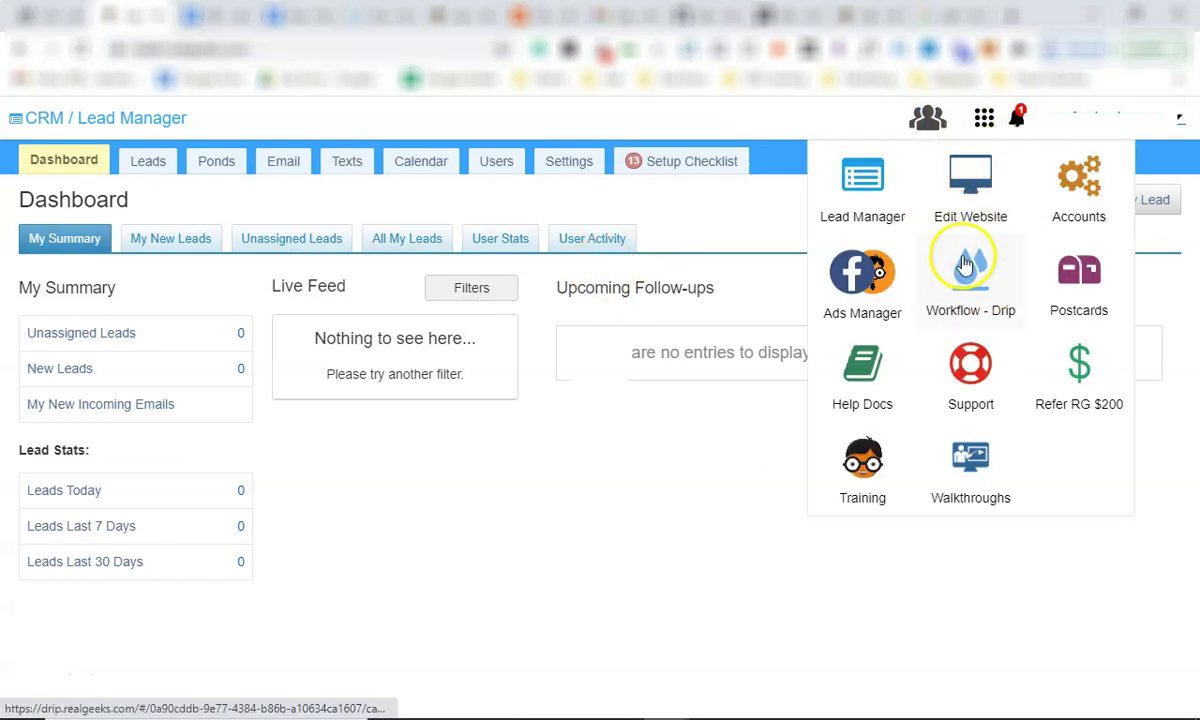
# In Workflow - Drip, add a workflow from the Library using Real Geeks Buyer Lead Email Templates.
pyautogui.click(978, 278)
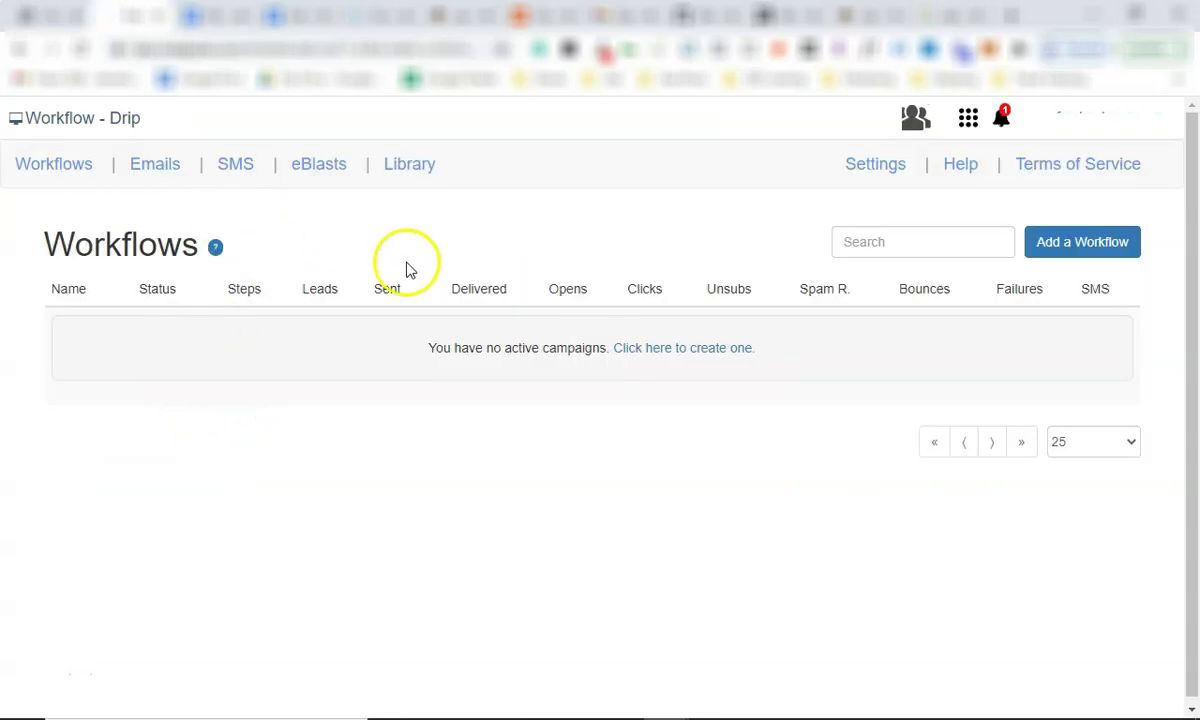
pyautogui.click(1073, 243)
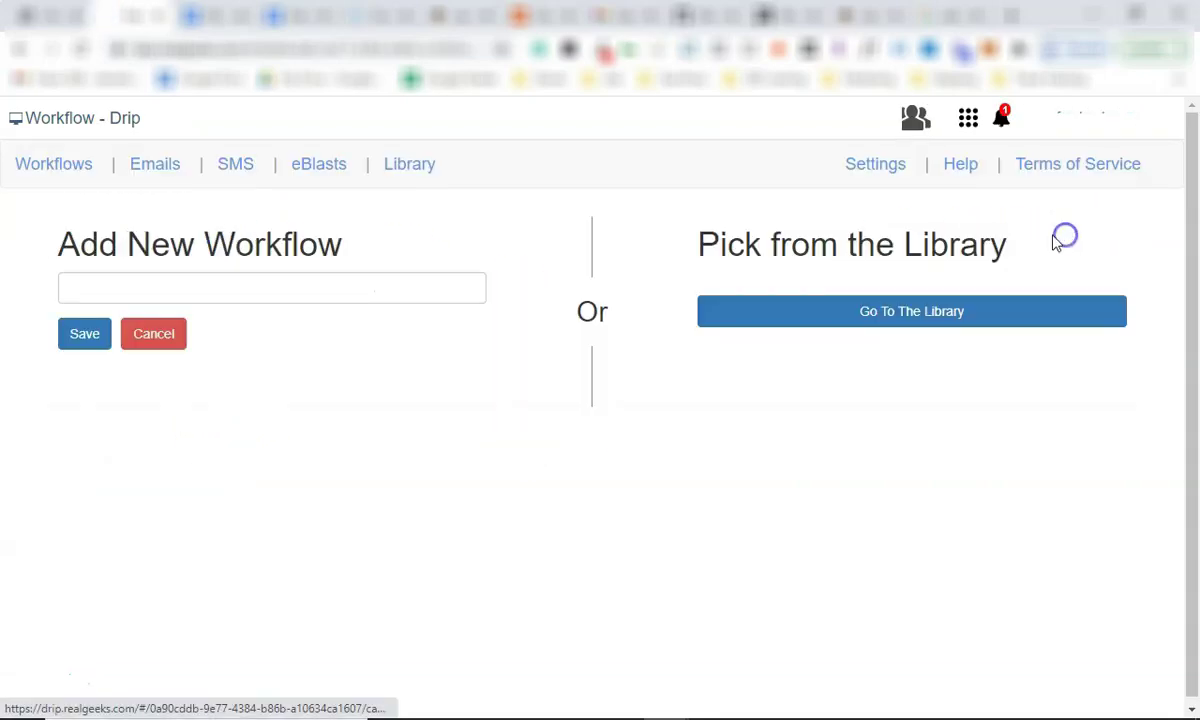
pyautogui.click(865, 314)
pyautogui.scroll(-5, 303, 450)
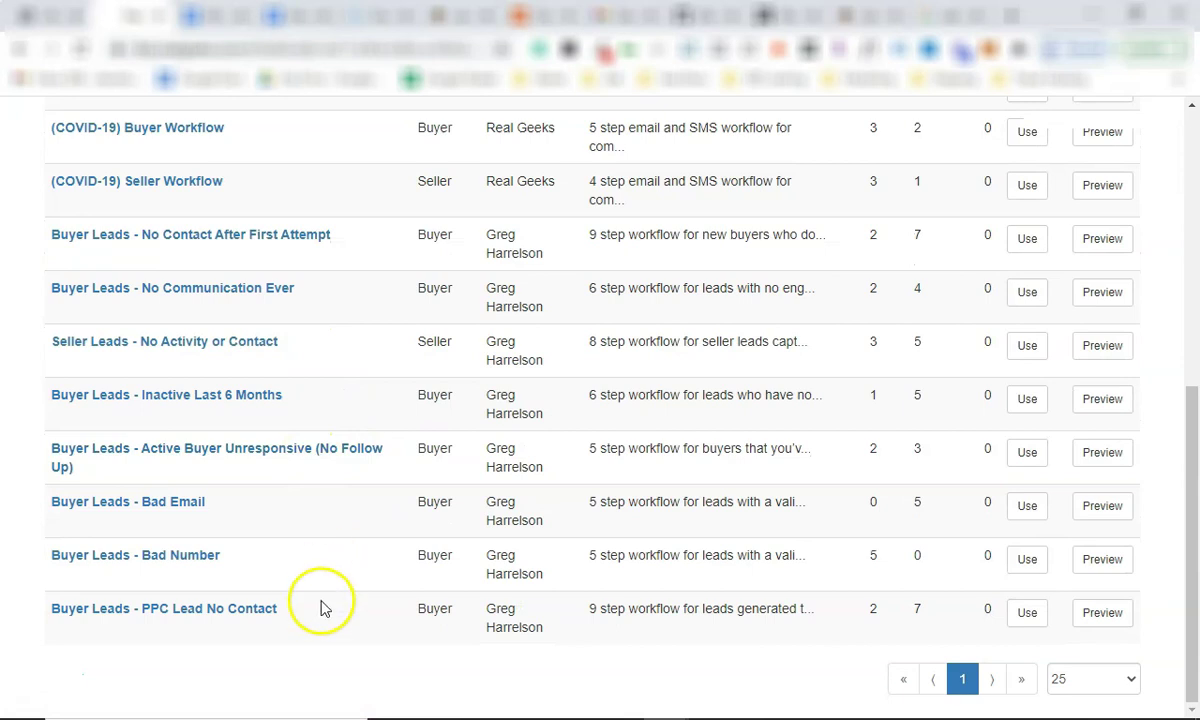
pyautogui.scroll(3, 305, 554)
pyautogui.scroll(2, 281, 463)
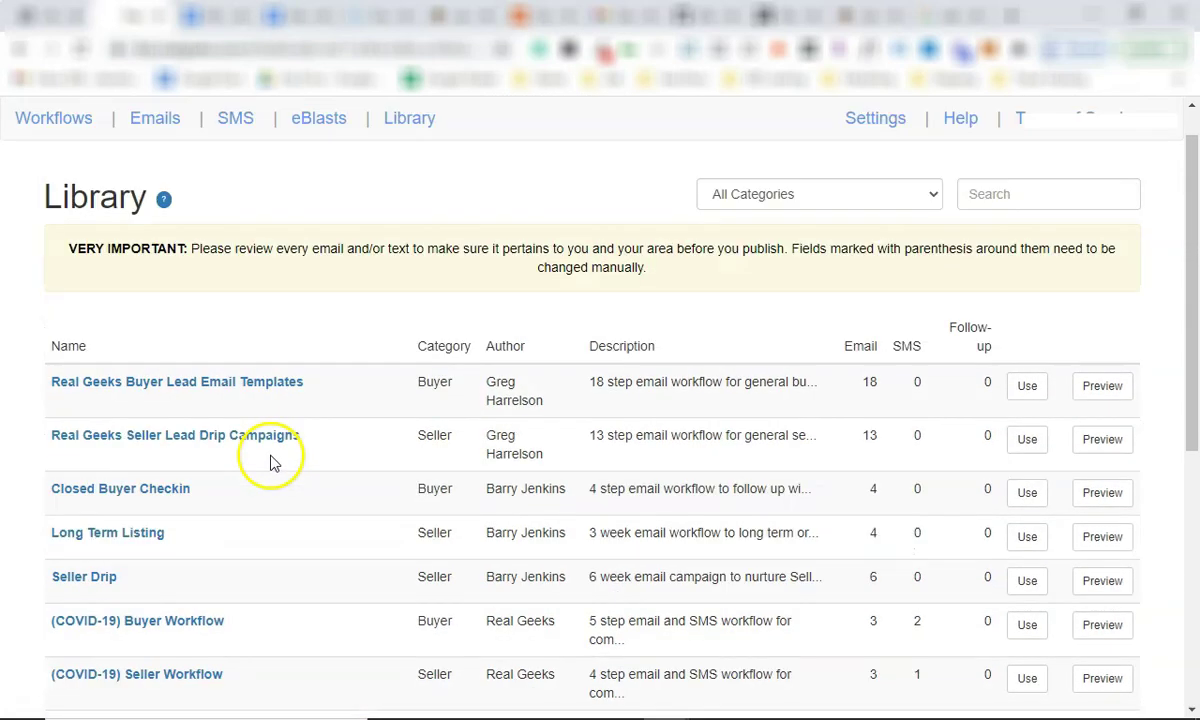
pyautogui.scroll(-4, 335, 450)
pyautogui.scroll(4, 320, 450)
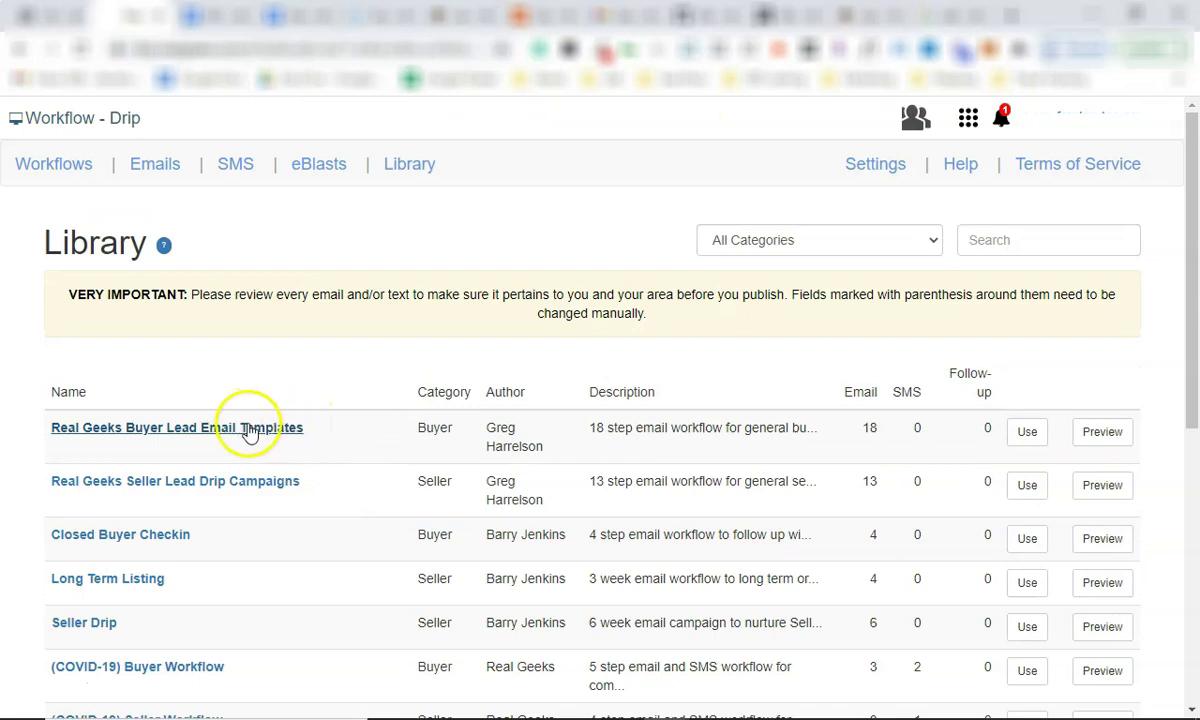
pyautogui.click(1027, 431)
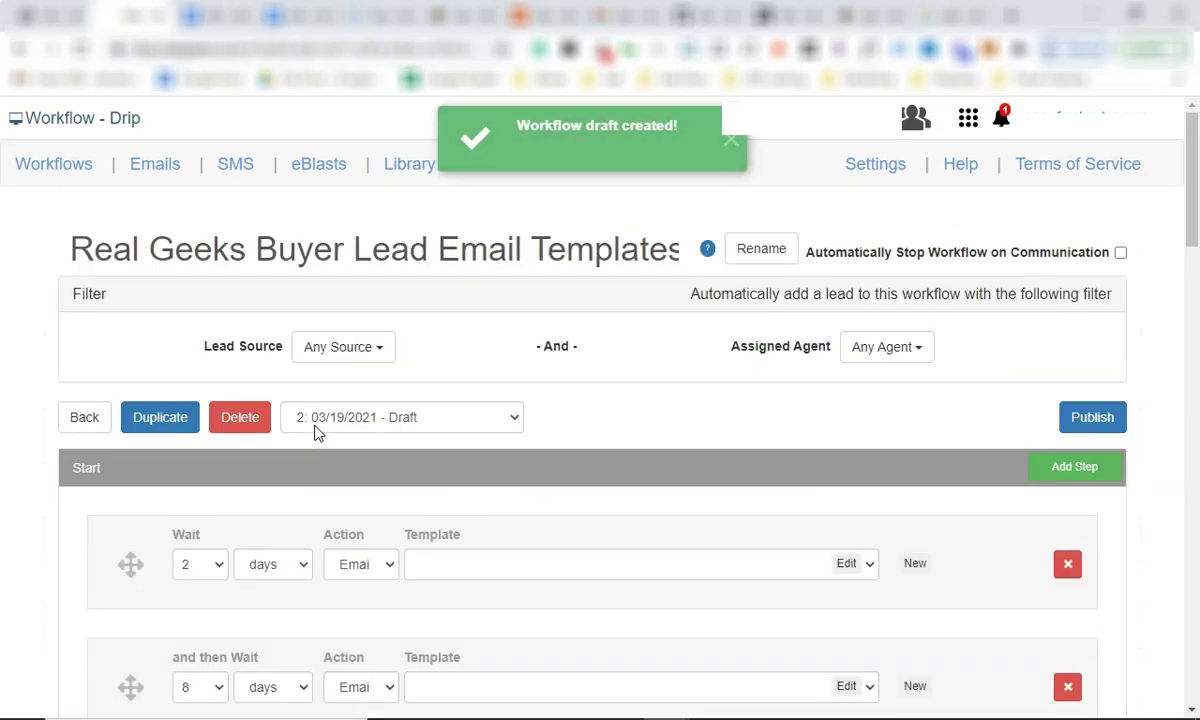
# Scroll through the new workflow's version 4 steps, starting with SMS Buyer #1 and the intro email.
pyautogui.scroll(-3, 517, 563)
pyautogui.scroll(-6, 418, 413)
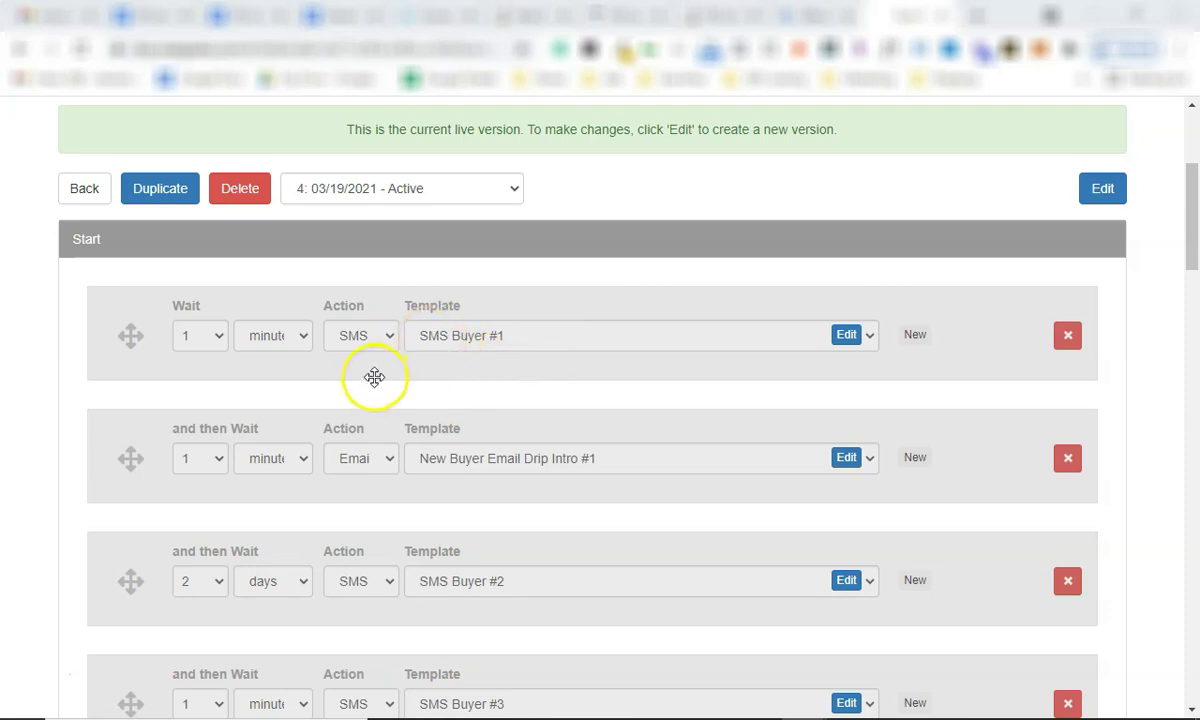
pyautogui.scroll(-1, 375, 380)
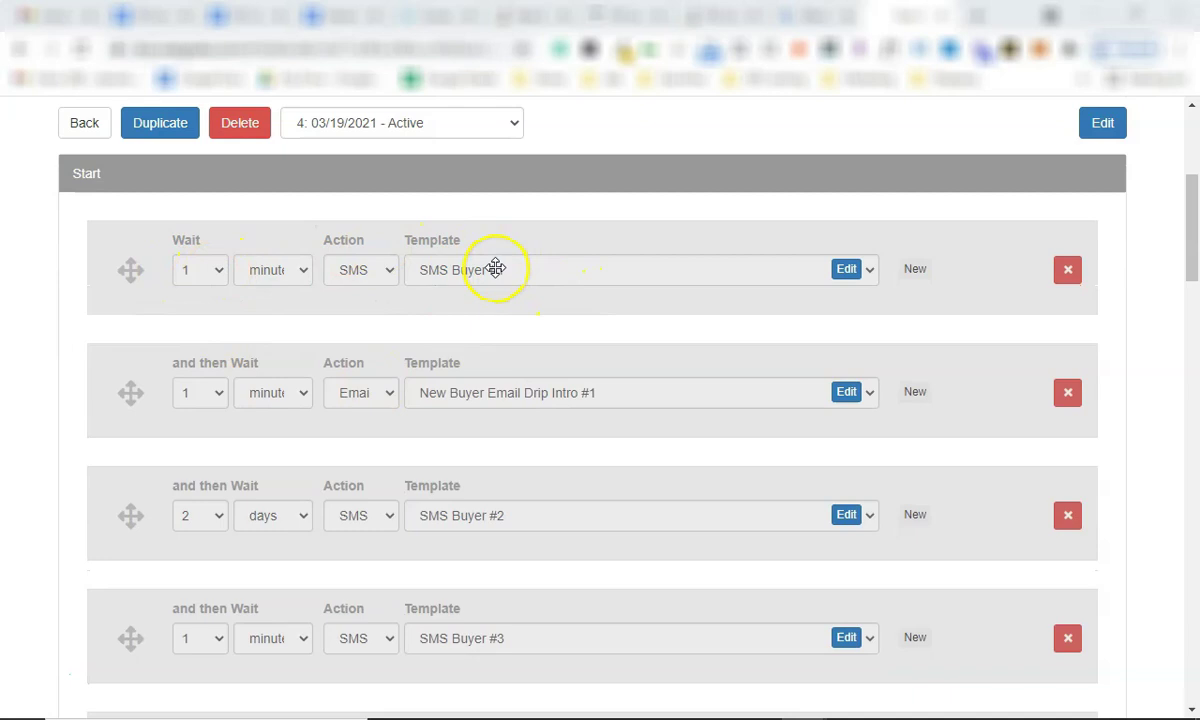
pyautogui.click(843, 278)
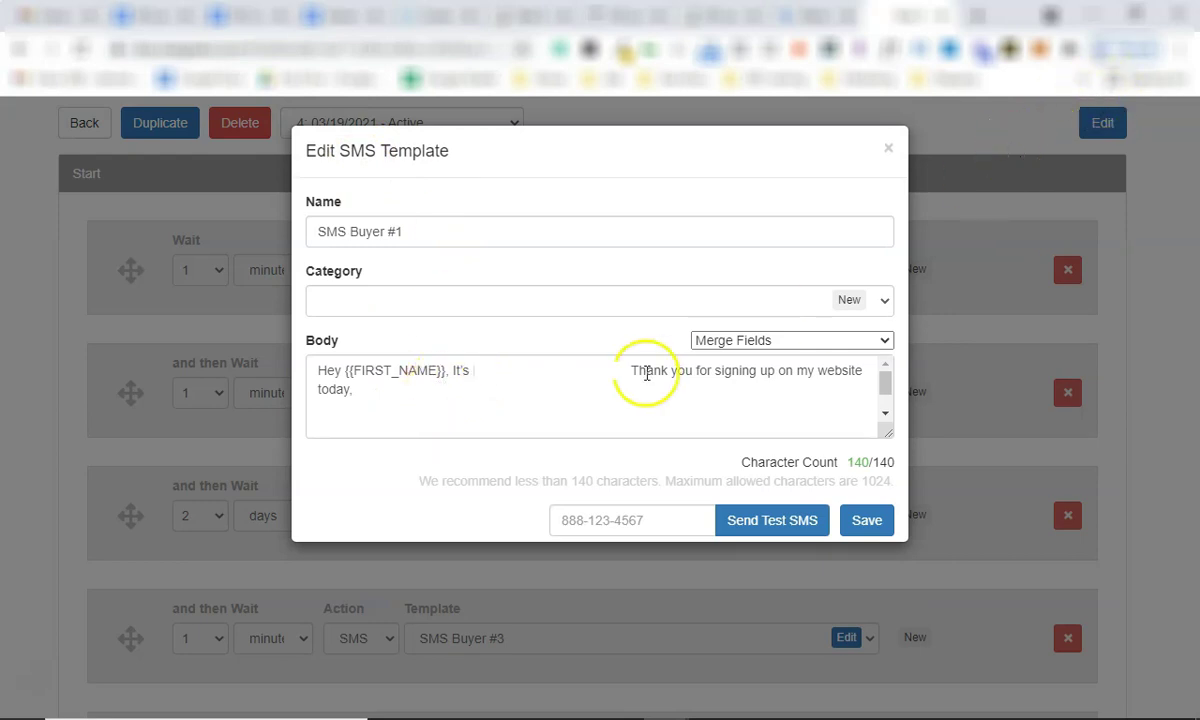
pyautogui.moveTo(452, 390); pyautogui.dragTo(295, 380)
pyautogui.click(482, 378)
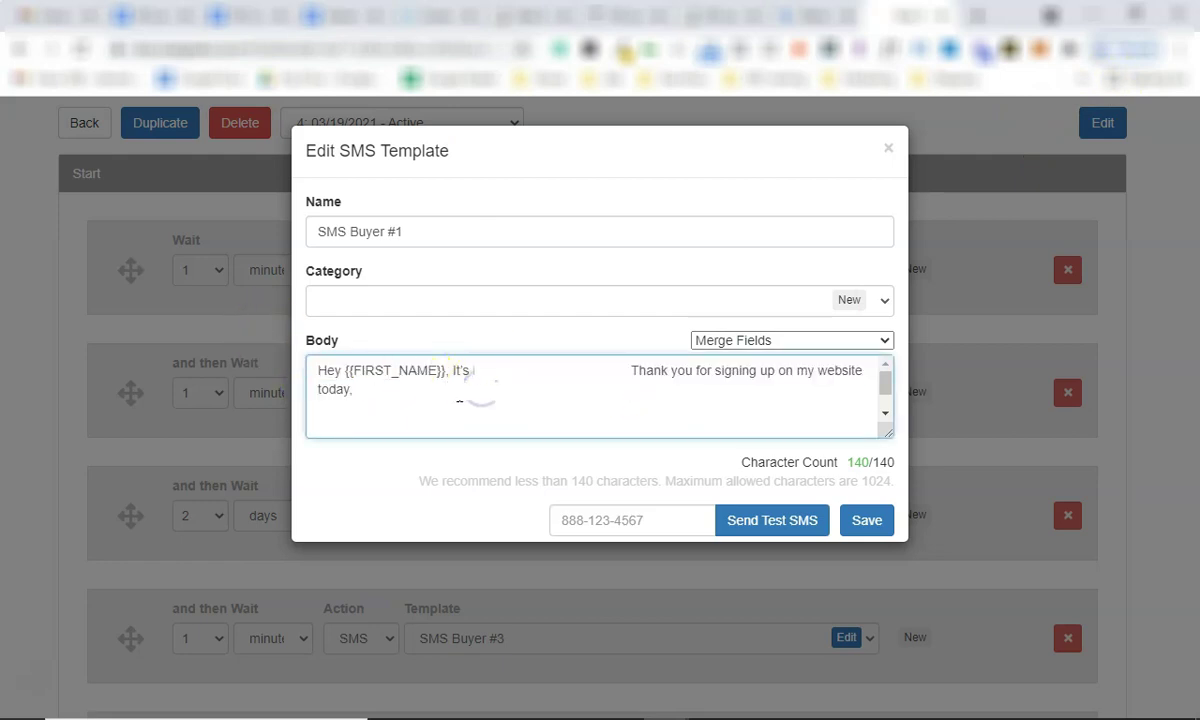
pyautogui.tripleClick(402, 402)
pyautogui.tripleClick(437, 397)
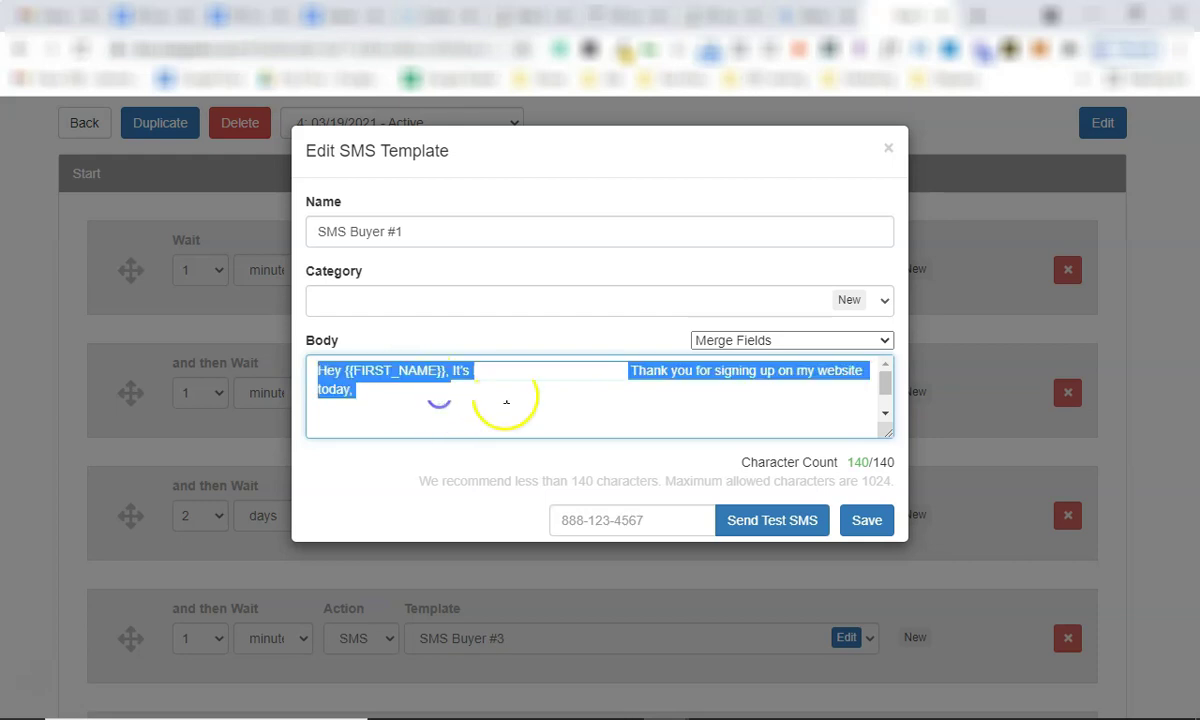
pyautogui.click(568, 373)
pyautogui.moveTo(446, 371); pyautogui.dragTo(343, 367)
pyautogui.click(488, 380)
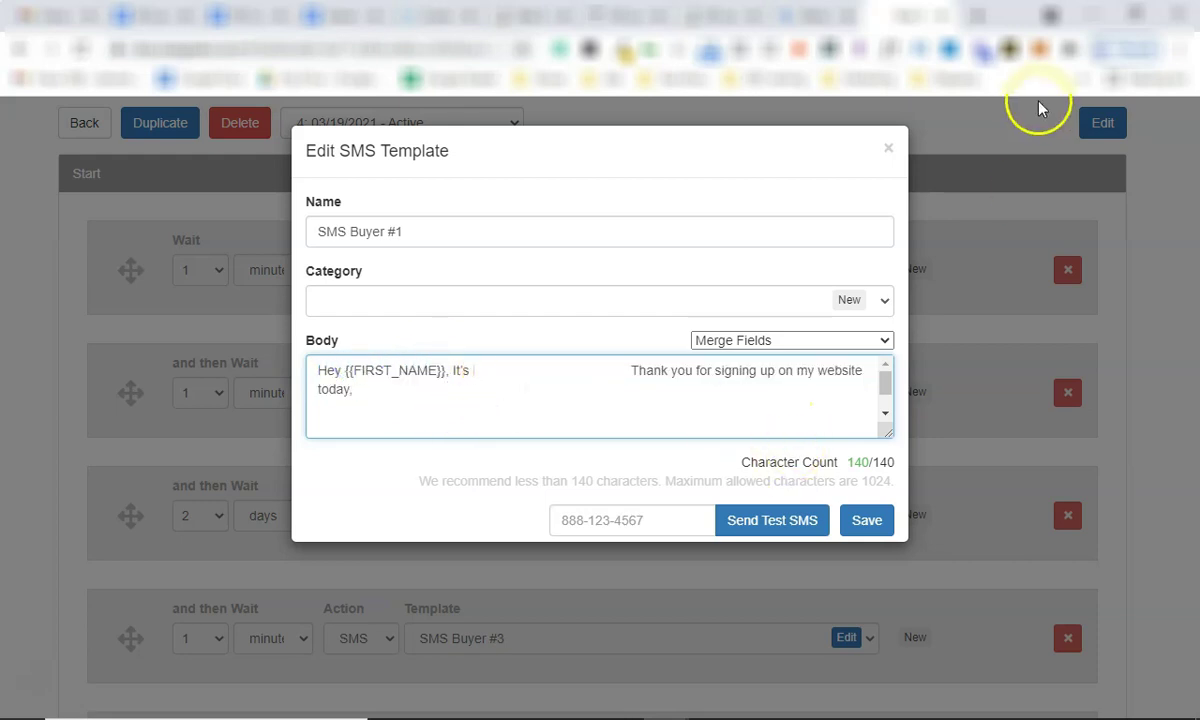
pyautogui.click(888, 148)
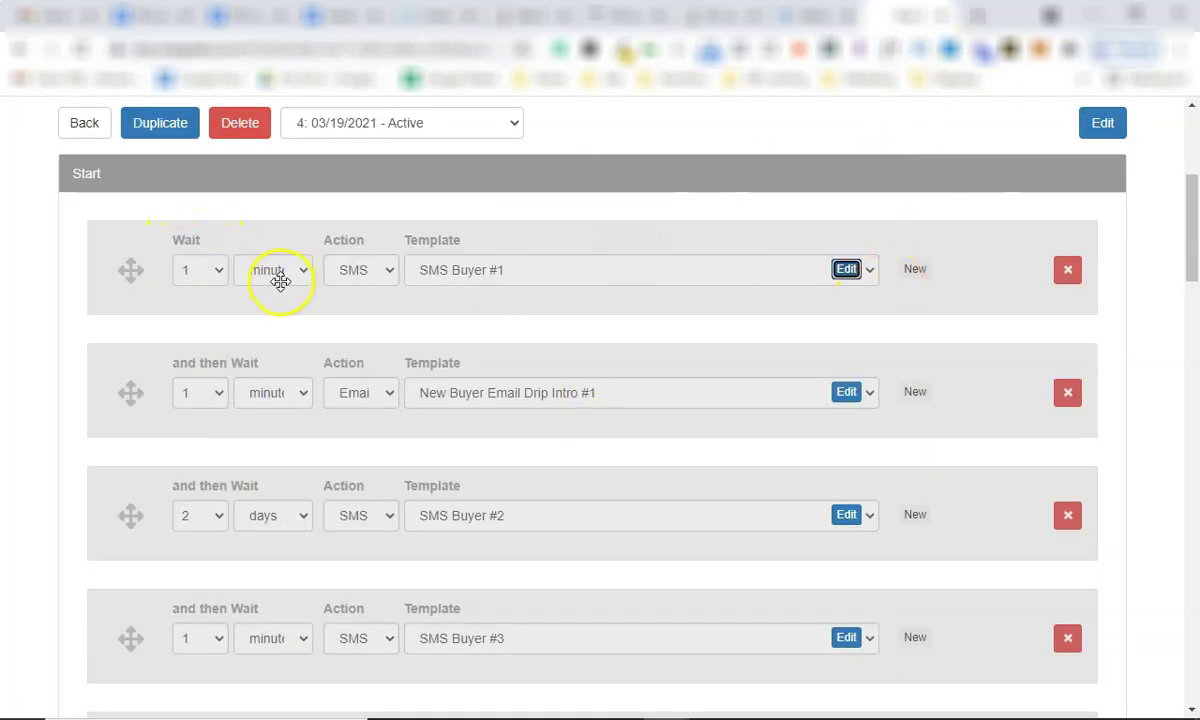
pyautogui.scroll(-5, 241, 471)
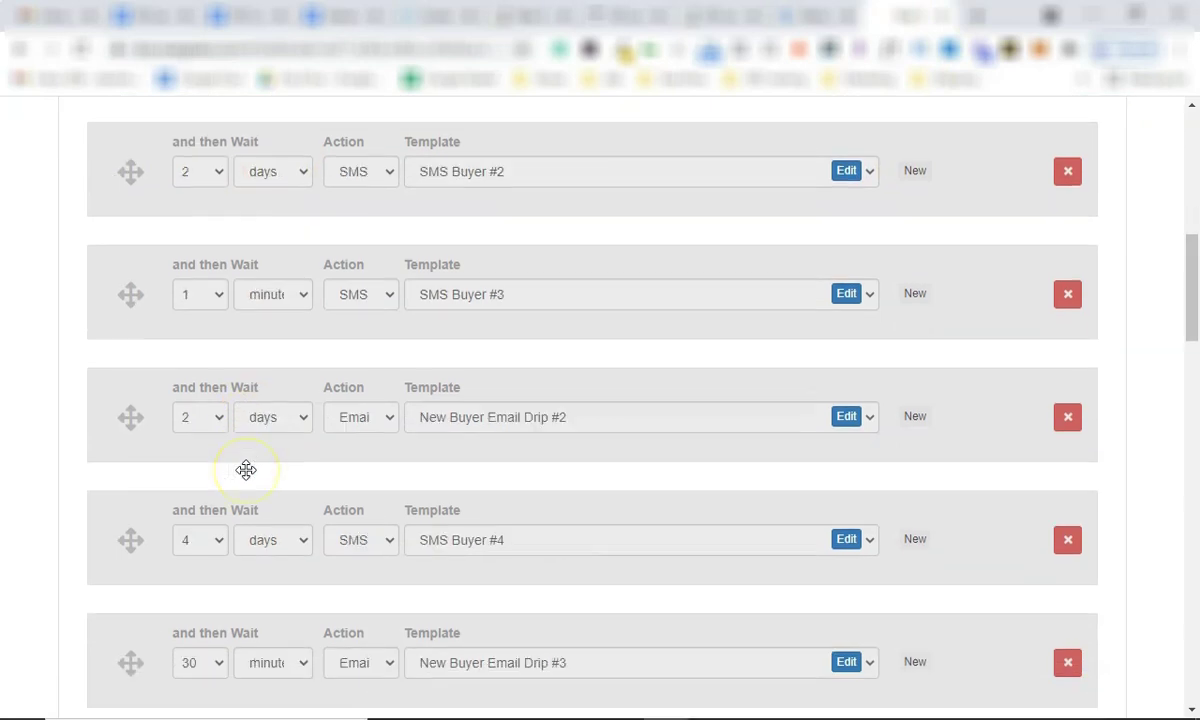
pyautogui.scroll(4, 246, 470)
pyautogui.scroll(4, 246, 470)
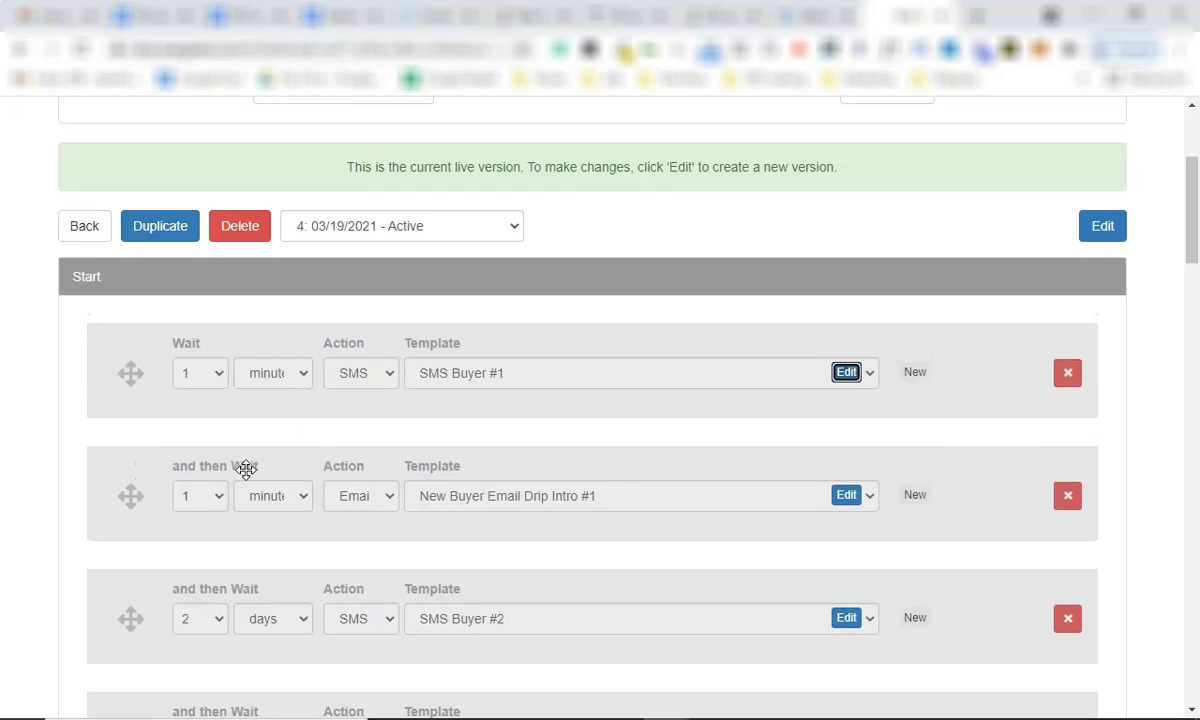
pyautogui.scroll(-1, 215, 530)
pyautogui.scroll(1, 215, 520)
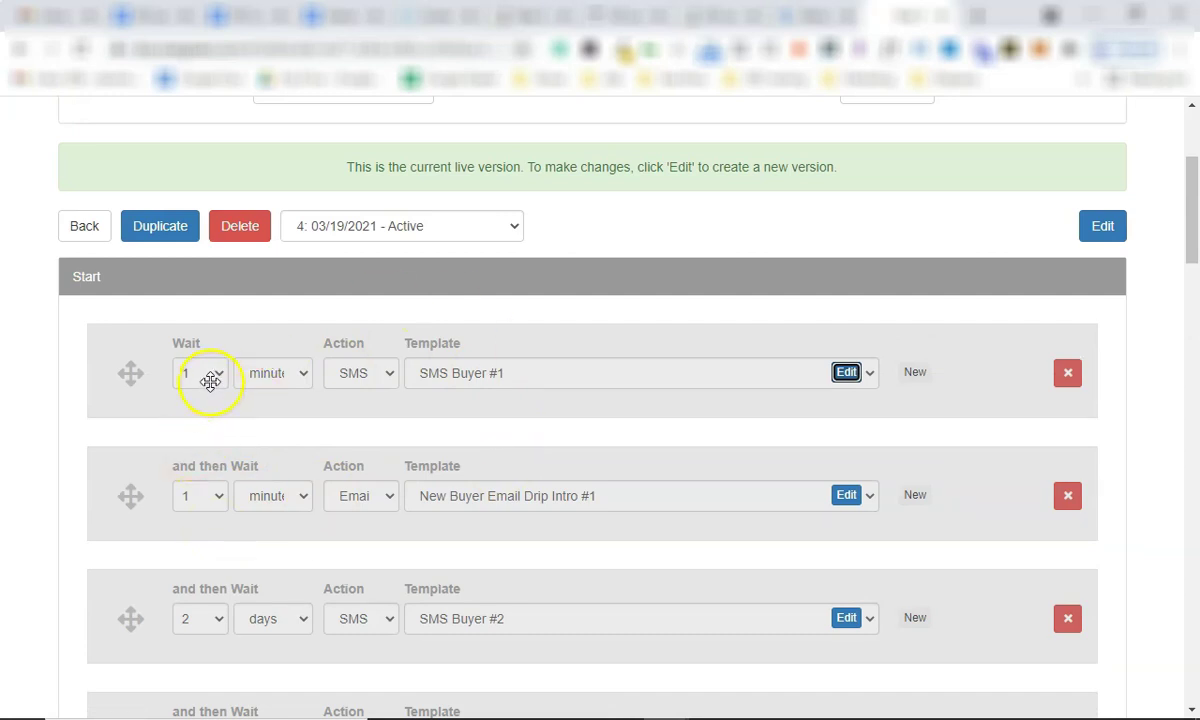
pyautogui.click(322, 552)
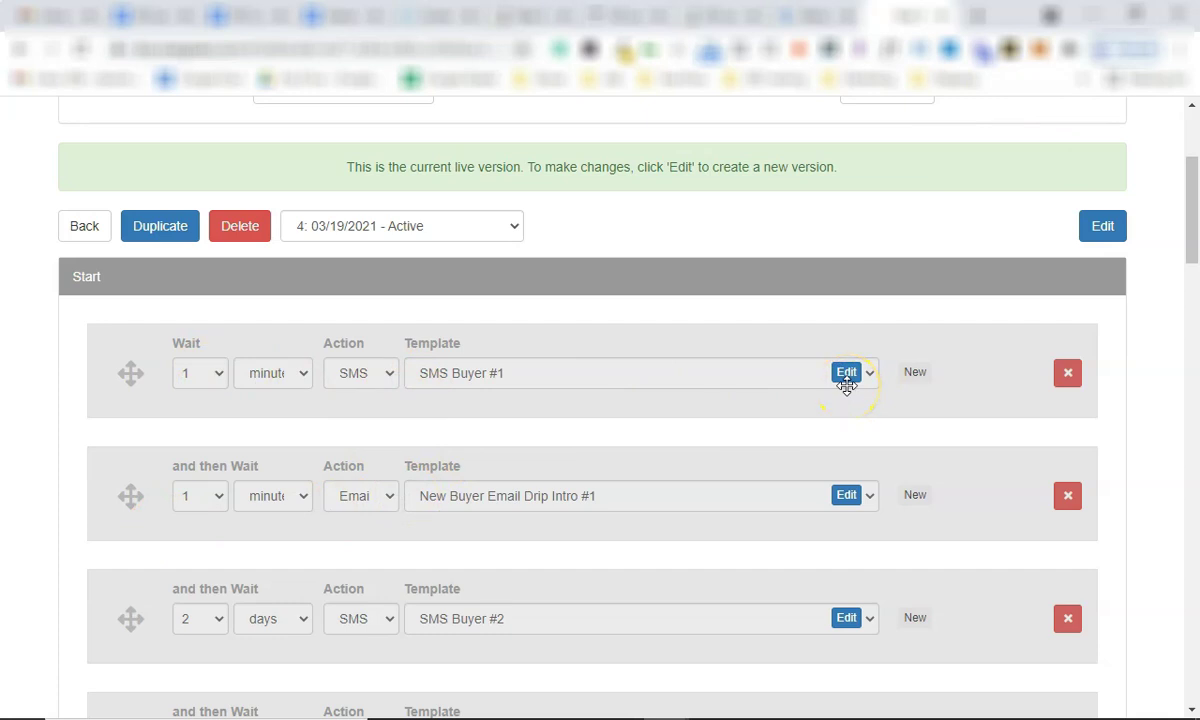
pyautogui.click(845, 374)
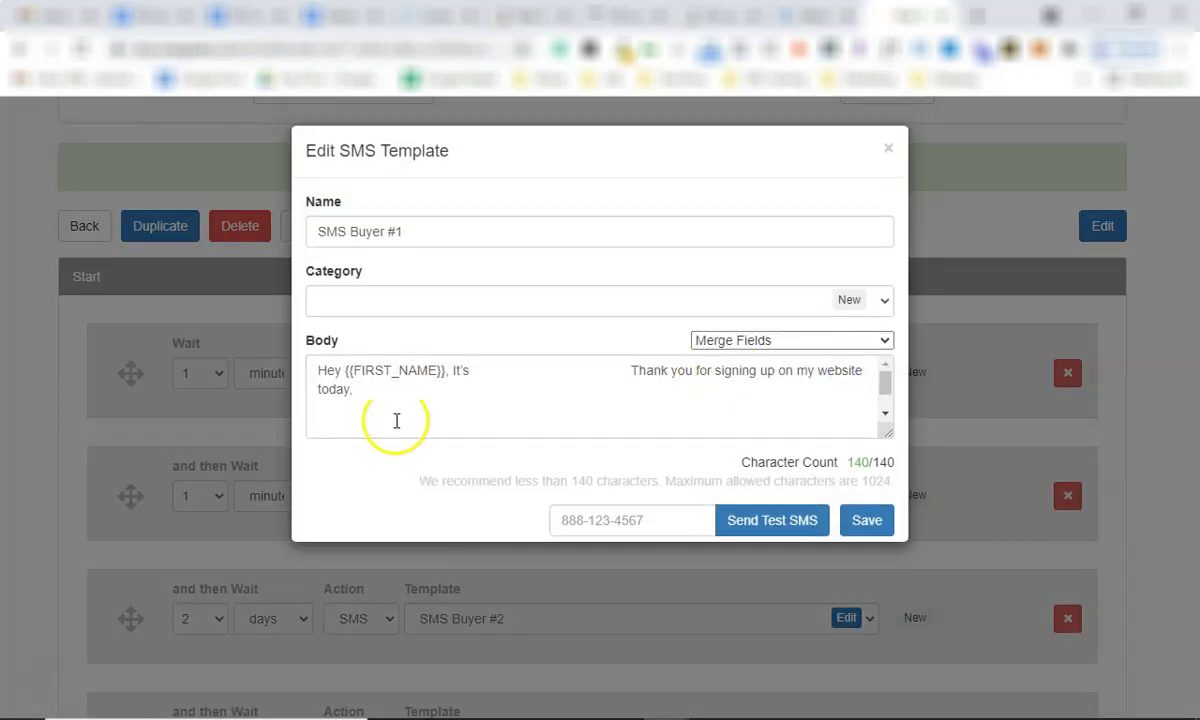
pyautogui.click(906, 108)
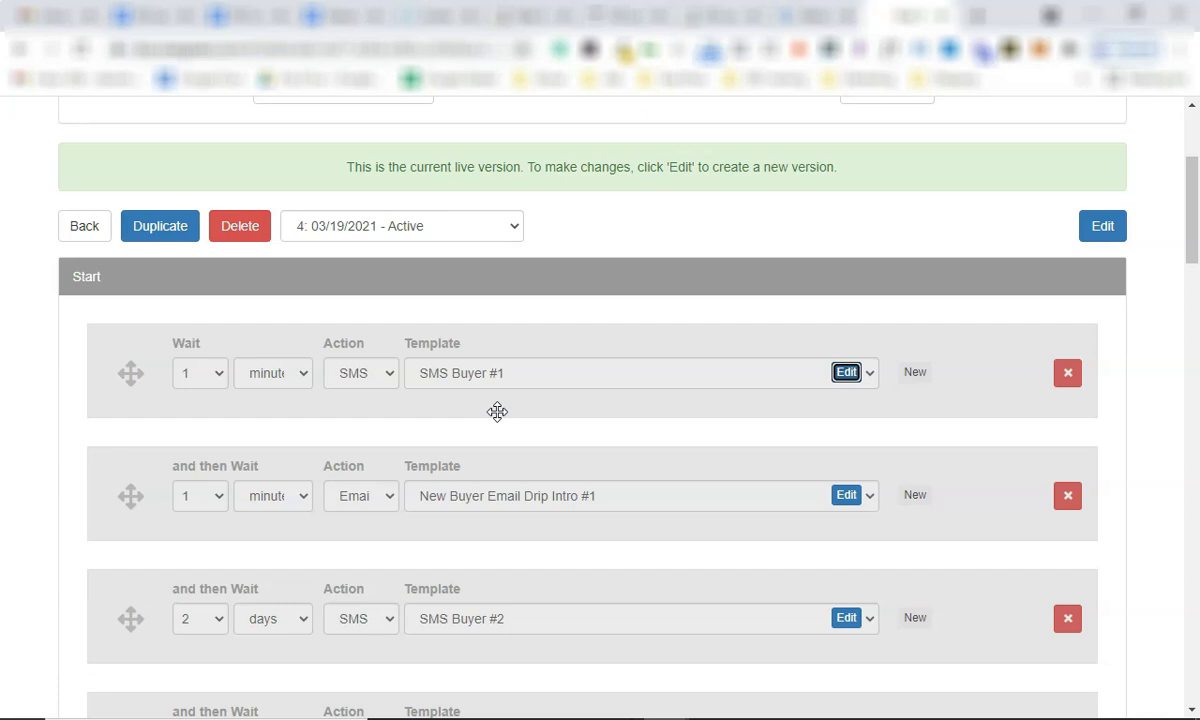
pyautogui.click(591, 396)
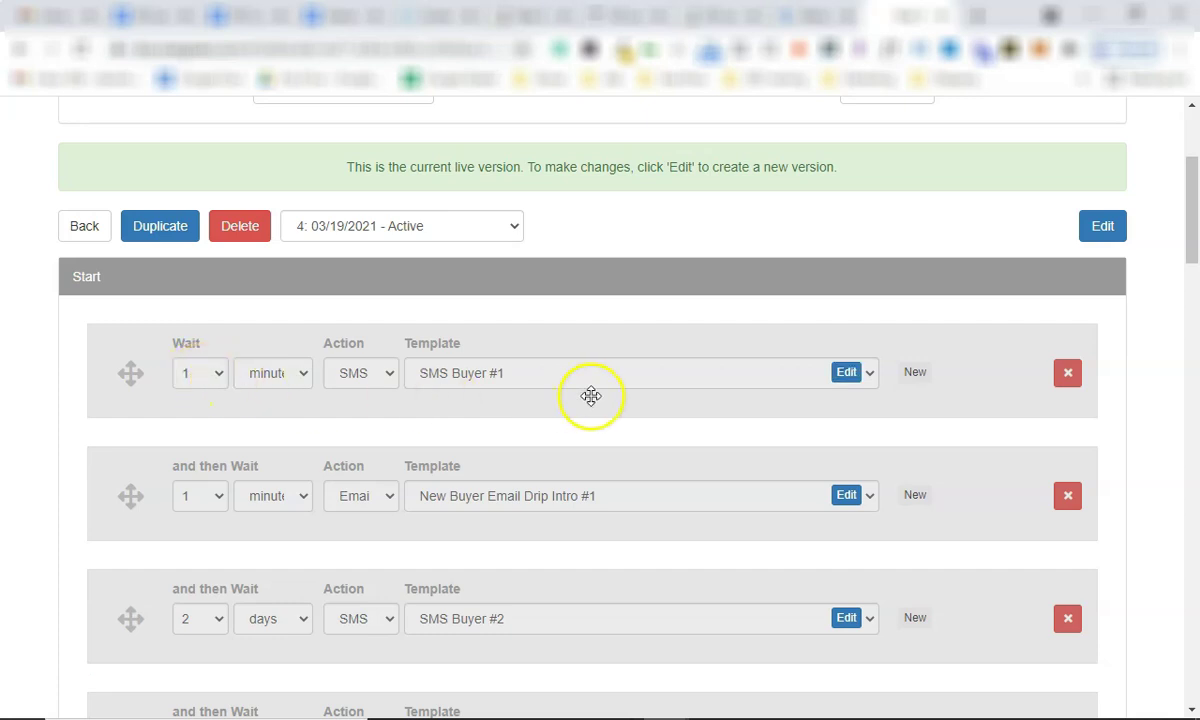
pyautogui.click(846, 373)
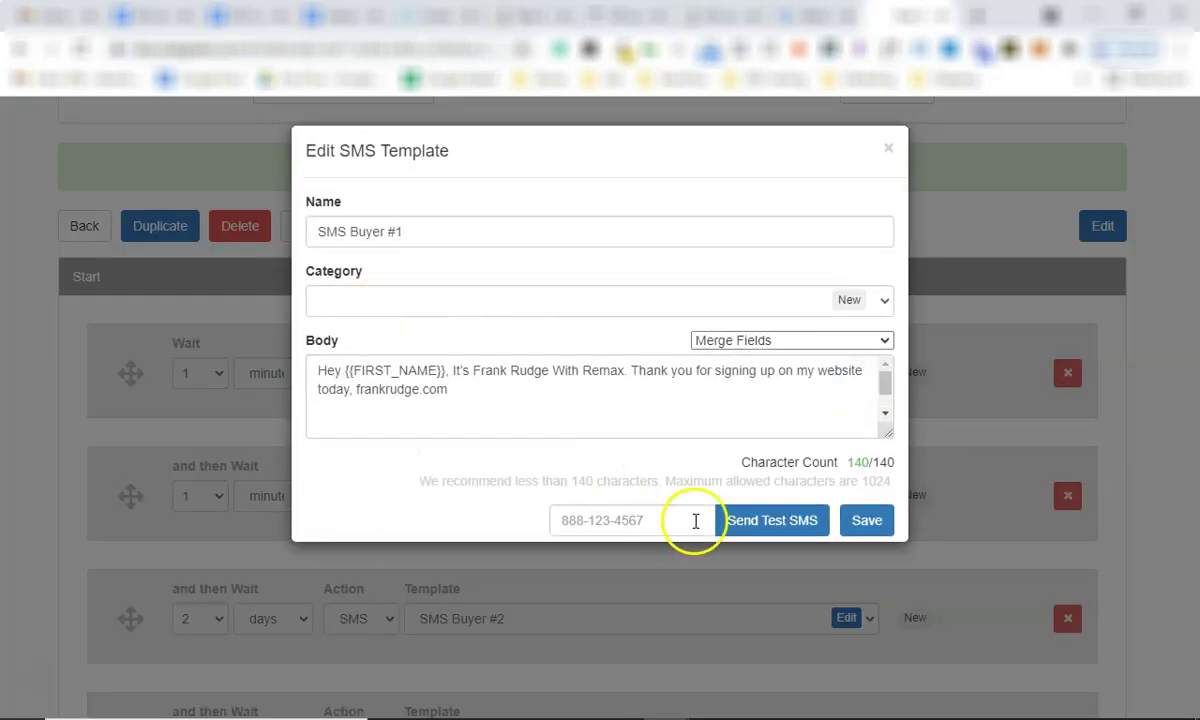
pyautogui.click(887, 150)
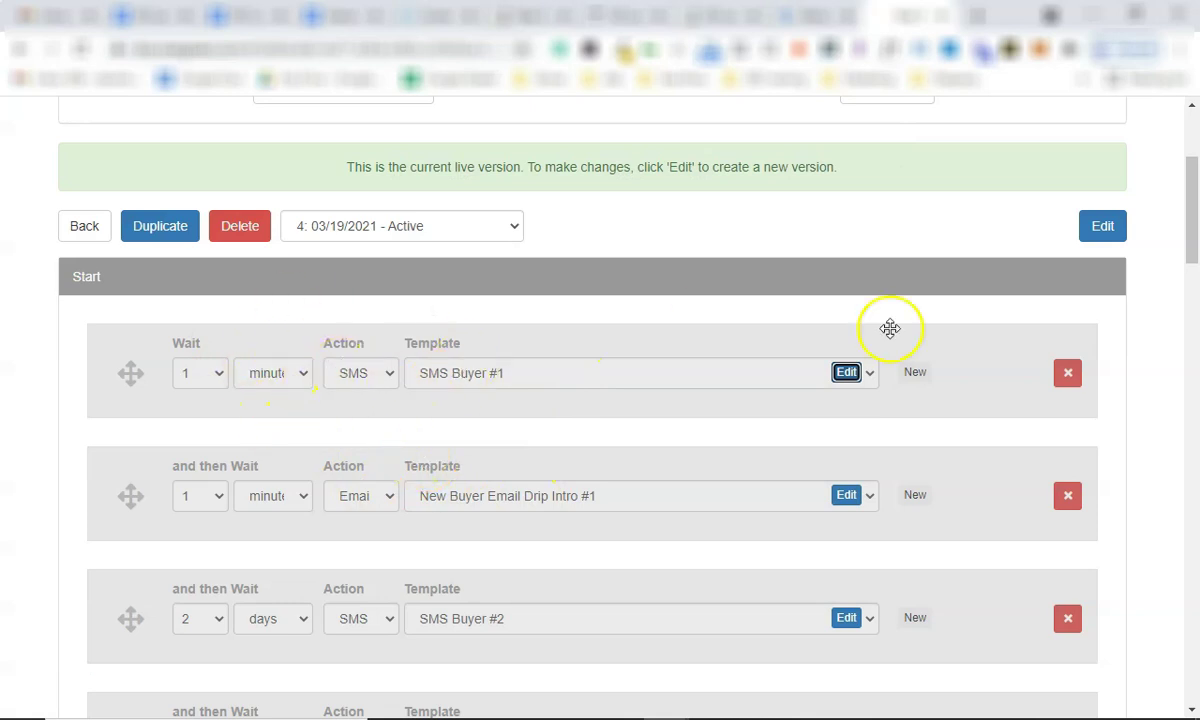
# Create draft version 5 and add an SMS step whose wait unit is minutes.
pyautogui.click(1097, 232)
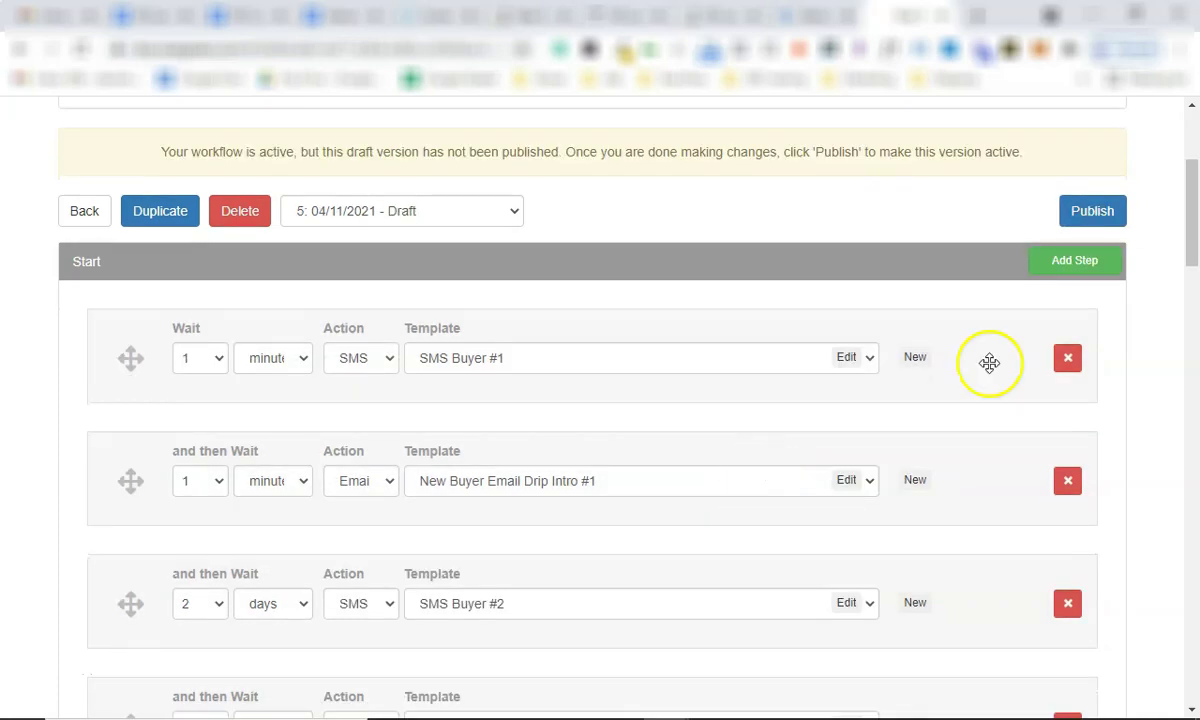
pyautogui.click(1073, 262)
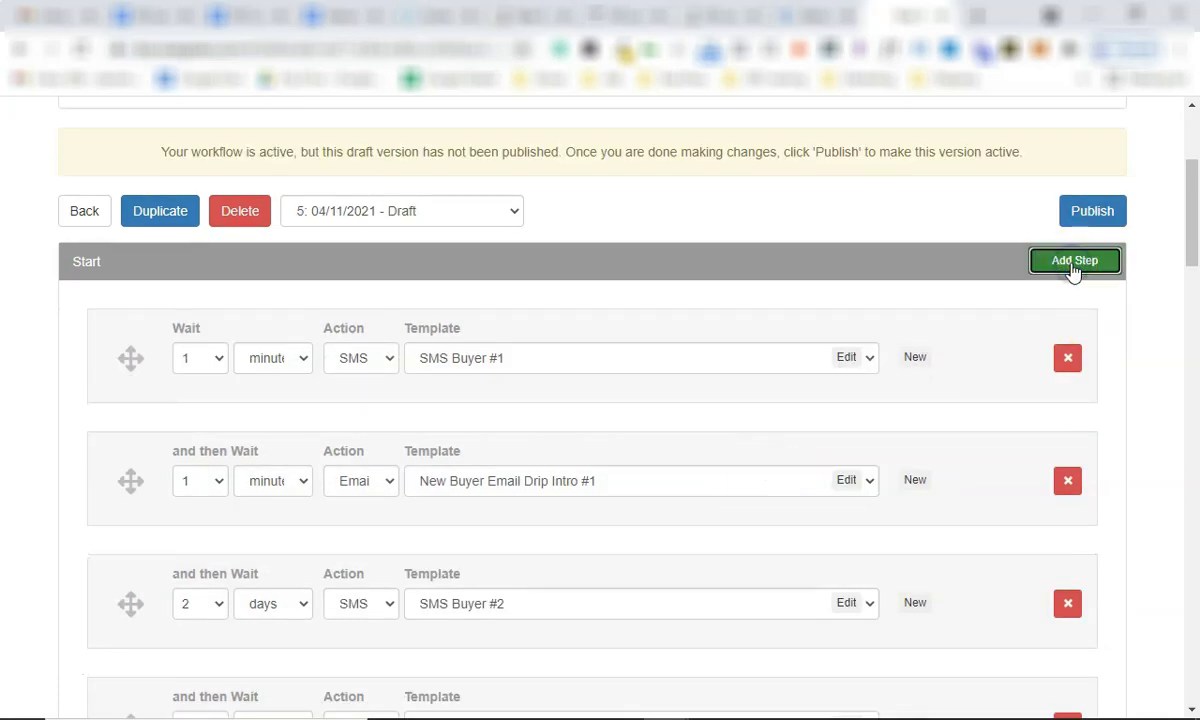
pyautogui.click(365, 553)
pyautogui.click(355, 596)
pyautogui.click(262, 537)
pyautogui.click(268, 562)
# Check the new SMS step's template list twice without picking a template.
pyautogui.click(499, 549)
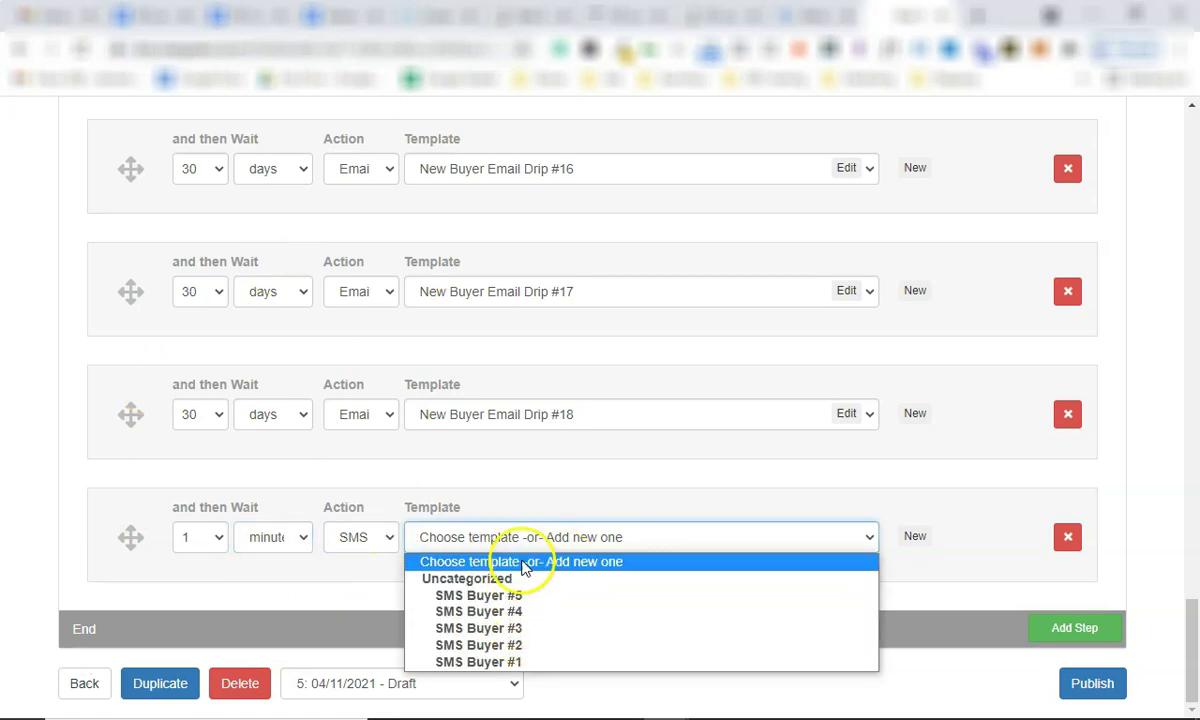
pyautogui.click(528, 533)
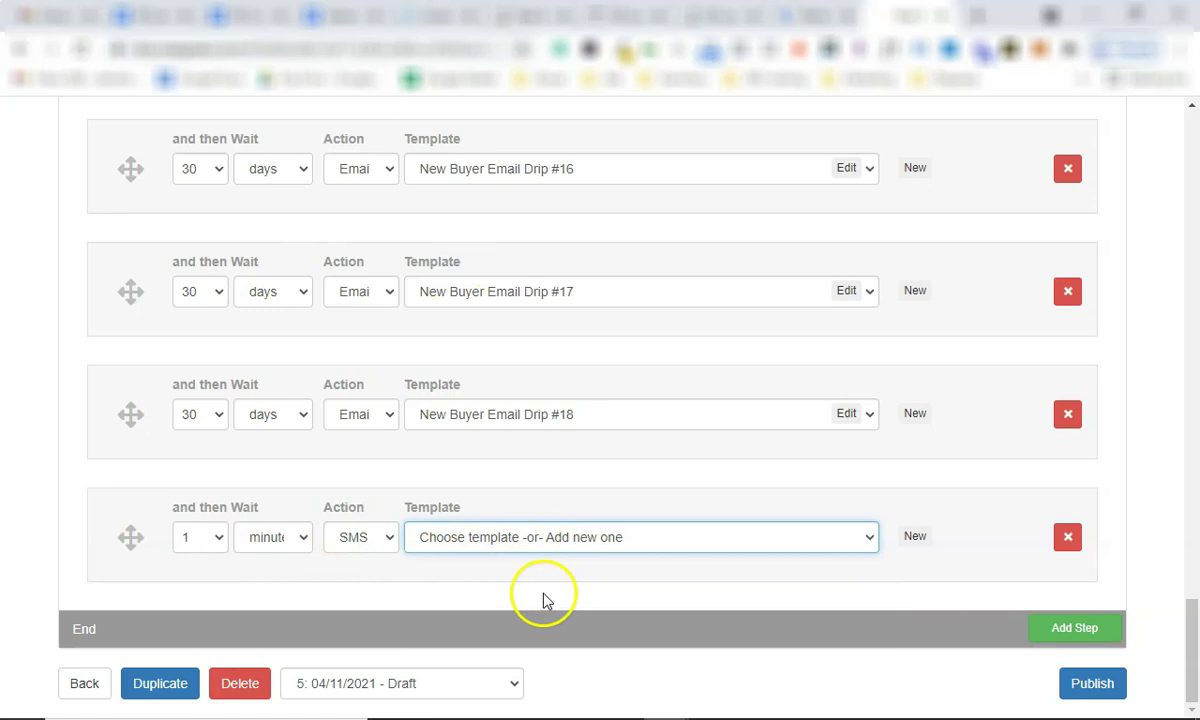
pyautogui.click(491, 523)
pyautogui.click(553, 527)
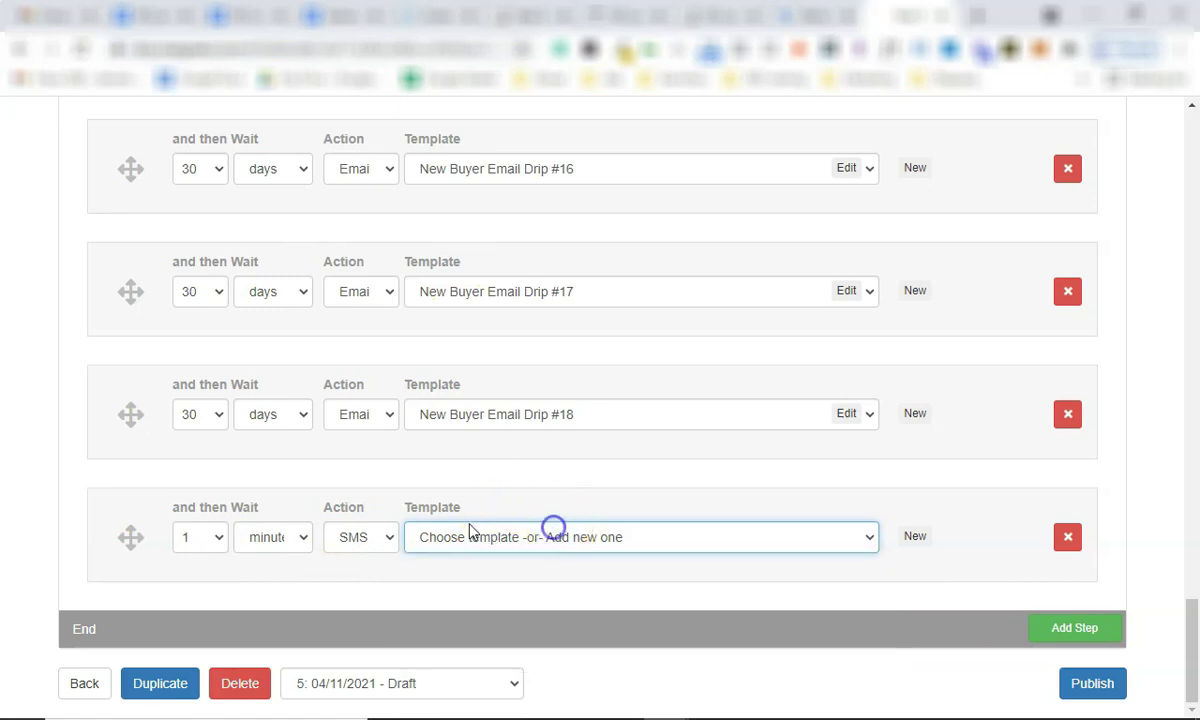
# Drag the SMS step higher in the sequence, then delete the blank SMS step.
pyautogui.moveTo(130, 543); pyautogui.dragTo(113, 153)
pyautogui.scroll(5, 252, 300)
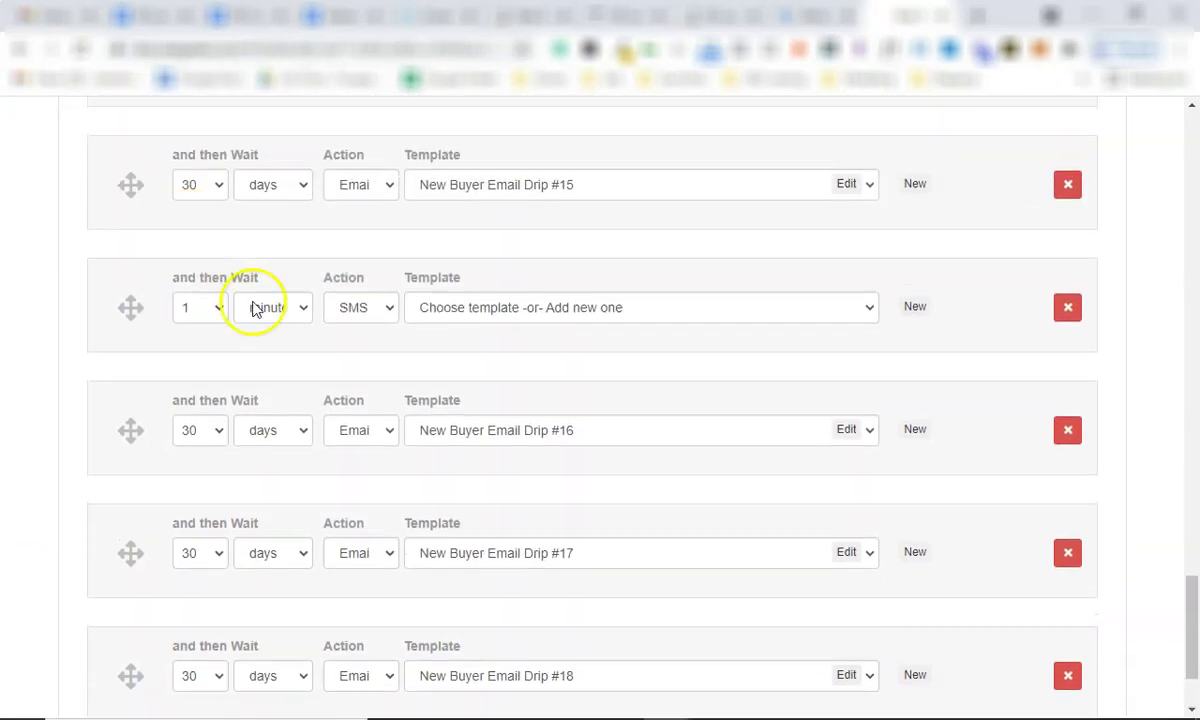
pyautogui.scroll(5, 252, 300)
pyautogui.moveTo(252, 300); pyautogui.dragTo(1072, 532)
pyautogui.scroll(3, 1072, 532)
pyautogui.scroll(3, 1072, 532)
pyautogui.click(1072, 535)
pyautogui.scroll(6, 1072, 535)
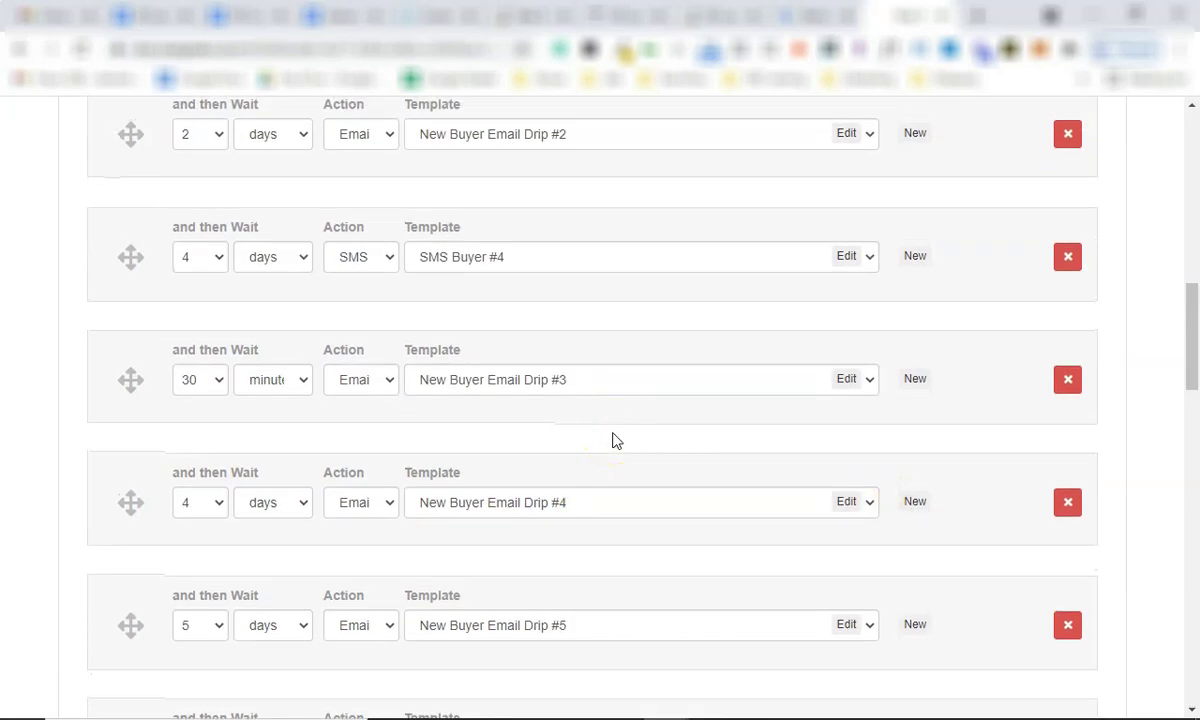
pyautogui.scroll(8, 614, 440)
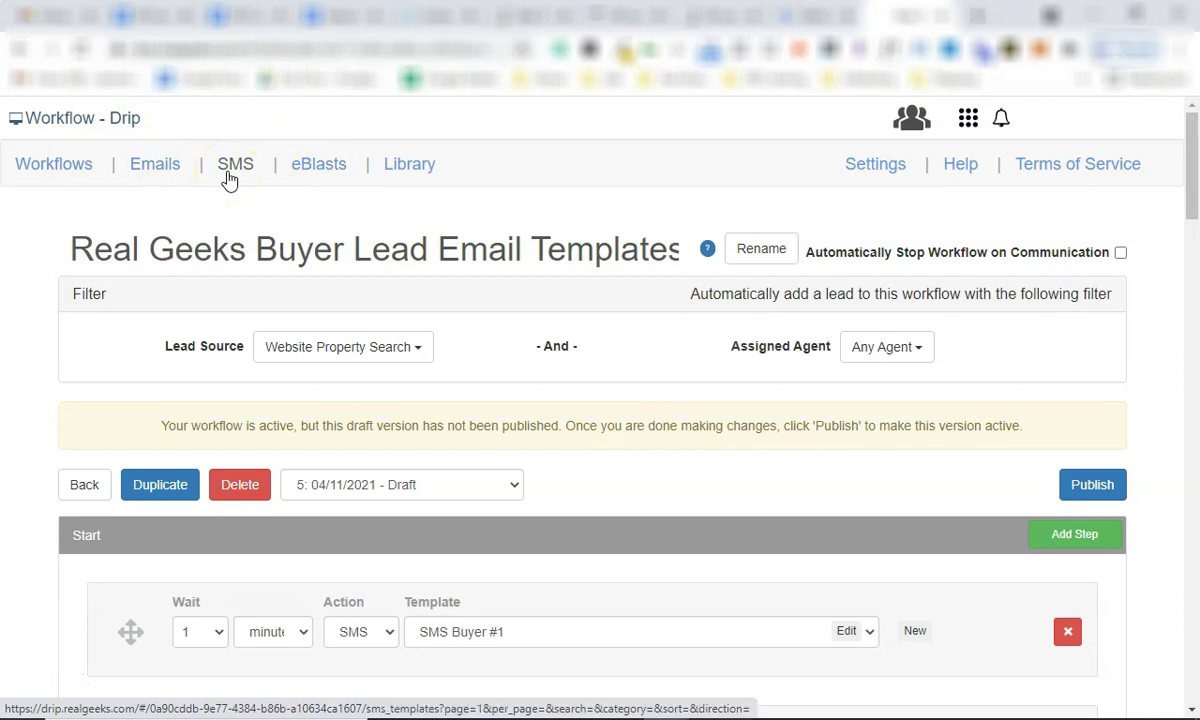
# Start a new SMS template named 'SMS #1 Buyer'.
pyautogui.scroll(-3, 421, 440)
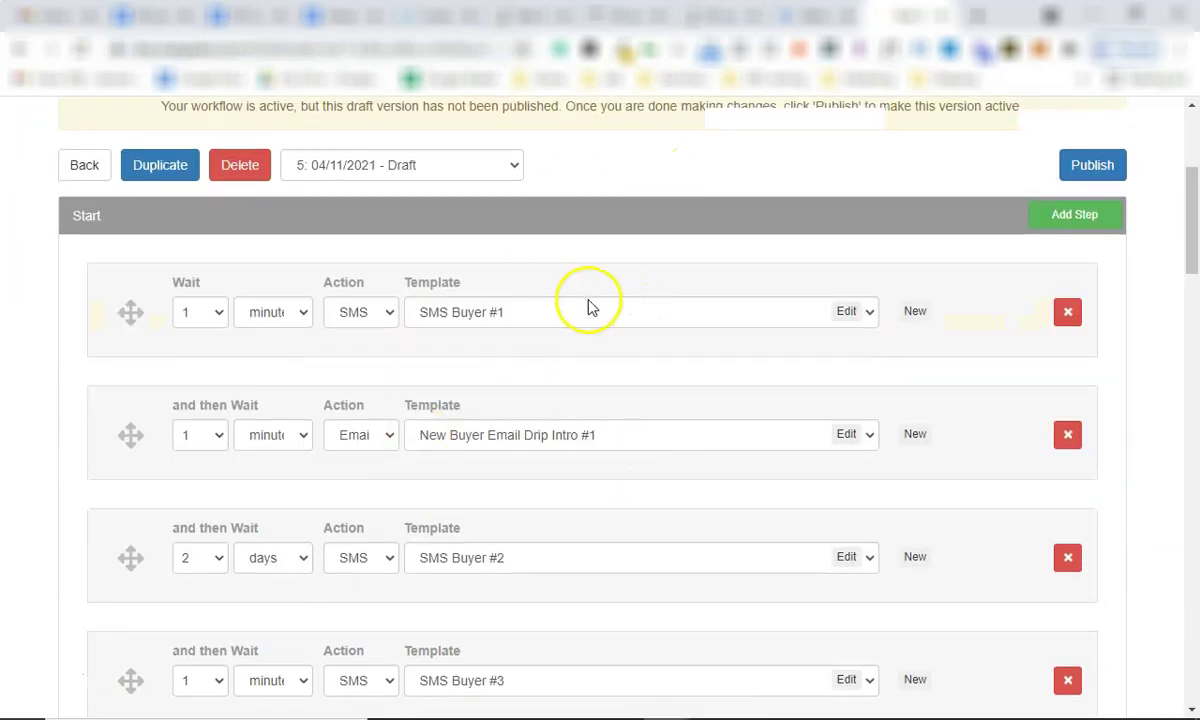
pyautogui.scroll(3, 380, 255)
pyautogui.click(236, 170)
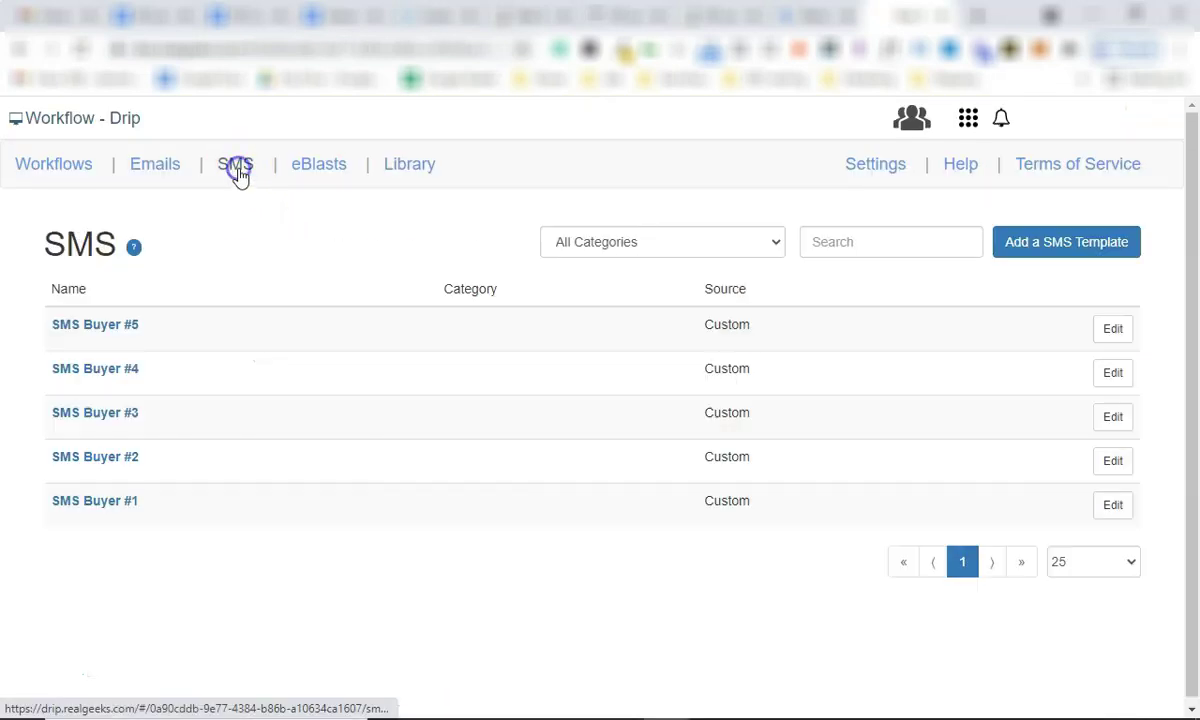
pyautogui.click(1061, 243)
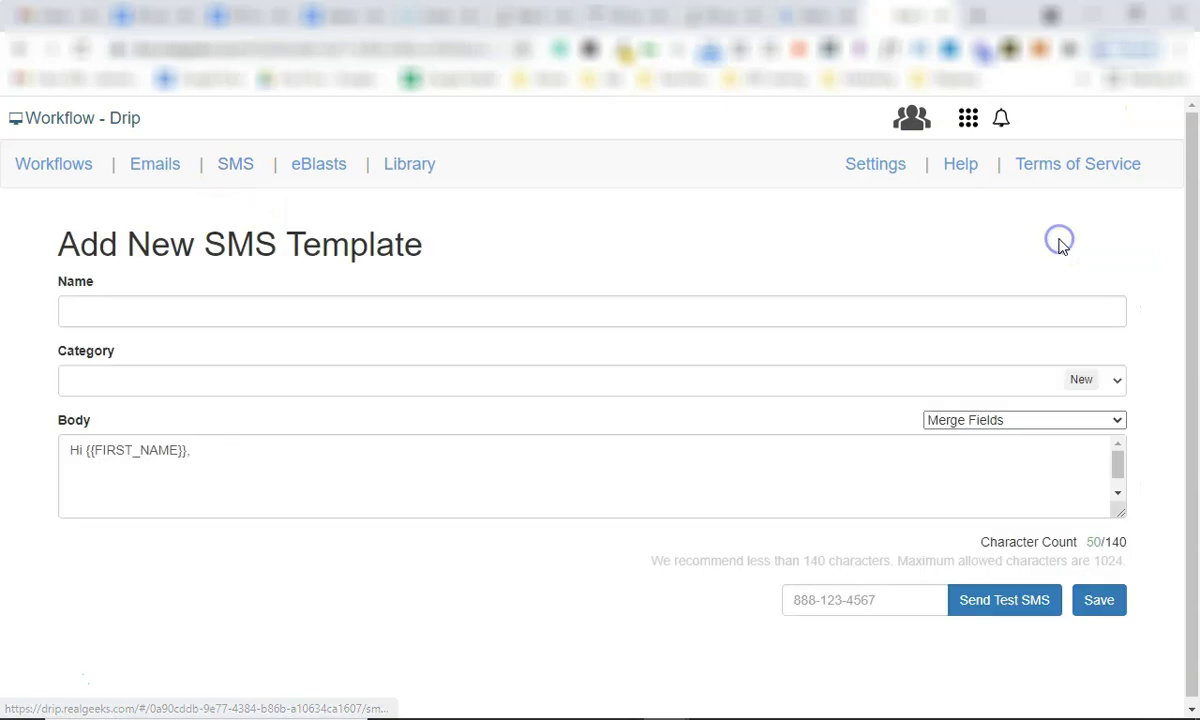
pyautogui.click(196, 297)
pyautogui.write('SMS #1 B')
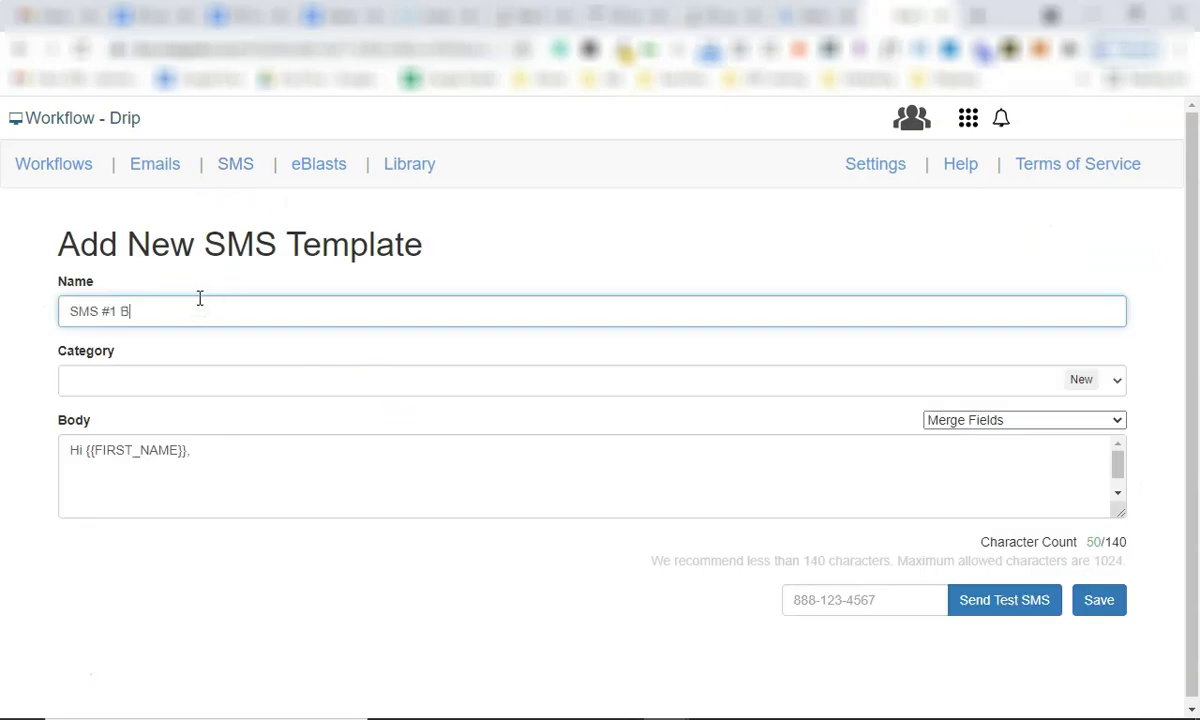
pyautogui.write('uyer')
pyautogui.moveTo(166, 303); pyautogui.dragTo(54, 313)
pyautogui.click(279, 337)
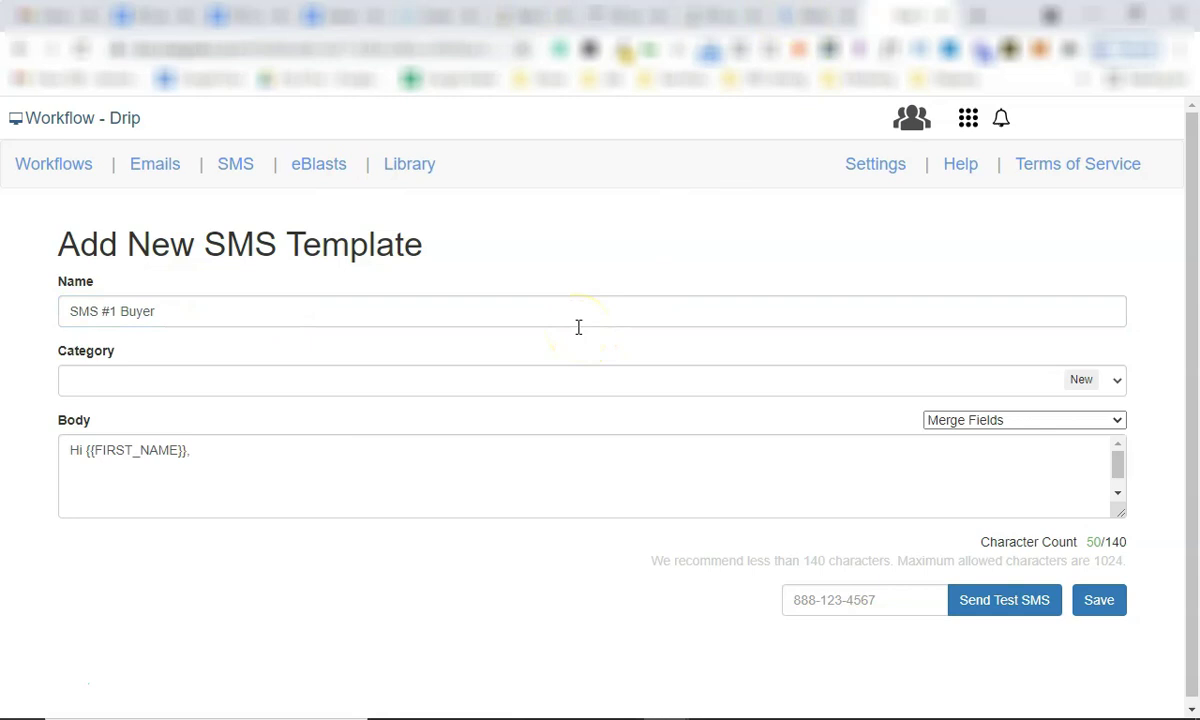
# Select the body's greeting, then return to the Real Geeks Buyer Lead Email Templates workflow.
pyautogui.moveTo(203, 452); pyautogui.dragTo(5, 453)
pyautogui.click(284, 444)
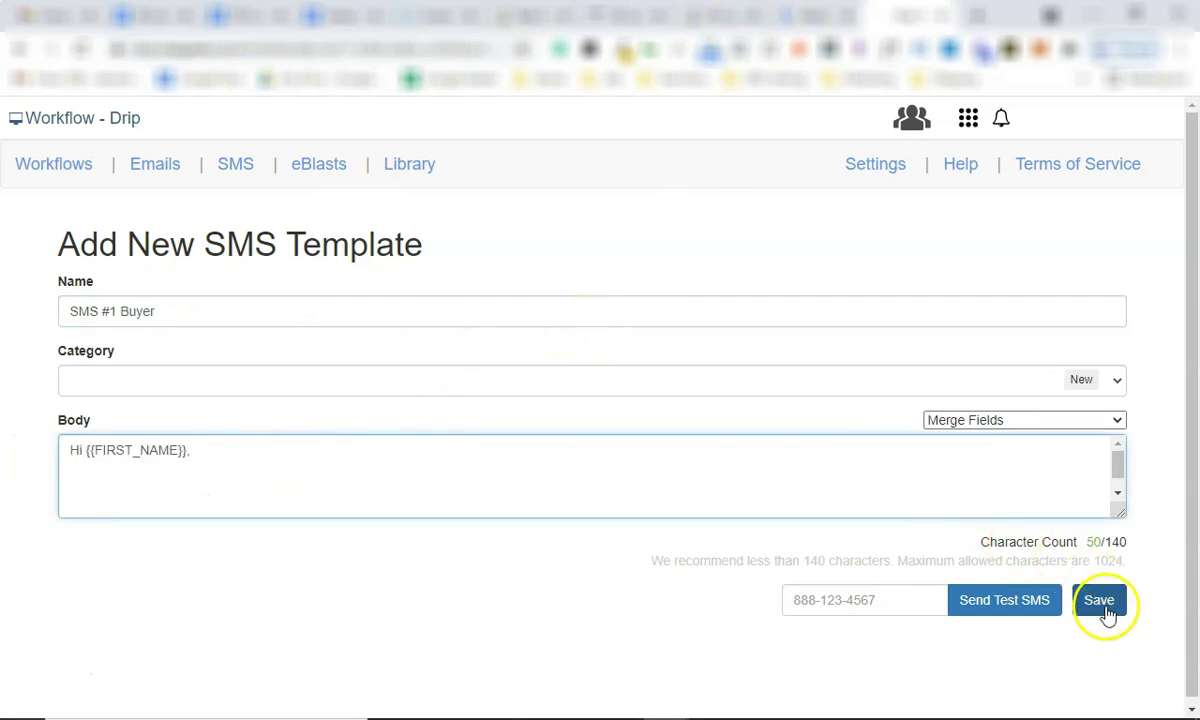
pyautogui.click(37, 166)
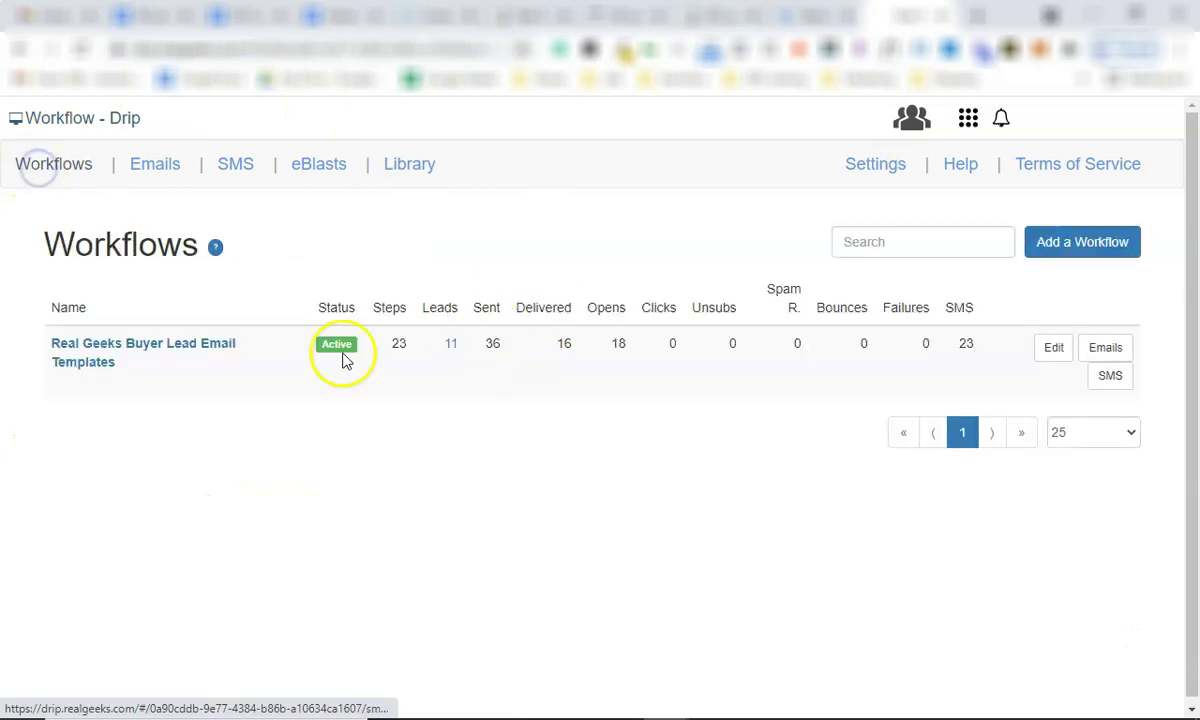
pyautogui.click(193, 347)
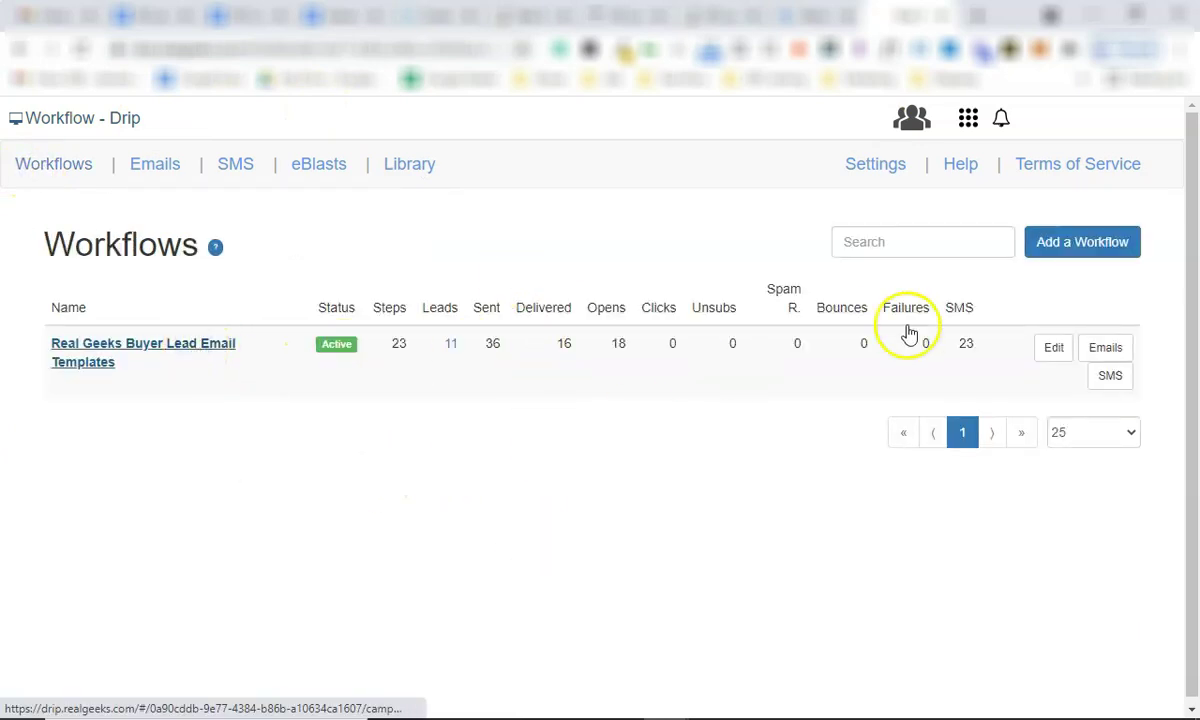
pyautogui.scroll(-1, 509, 554)
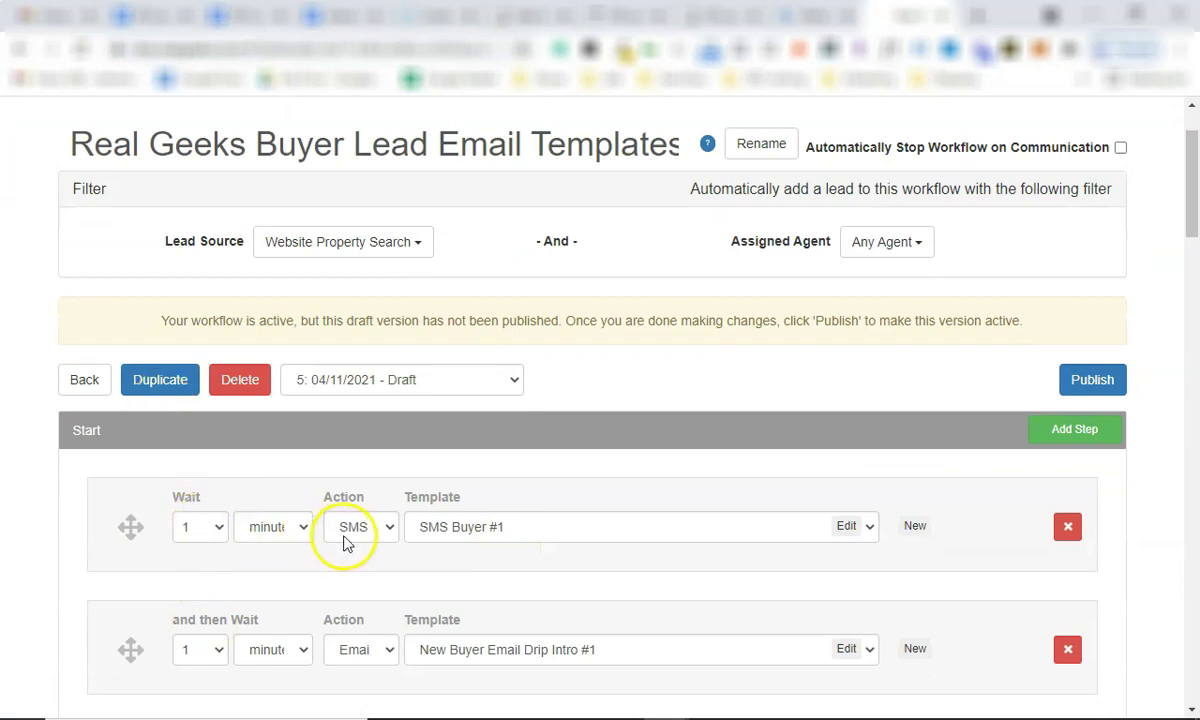
pyautogui.click(868, 528)
pyautogui.click(498, 651)
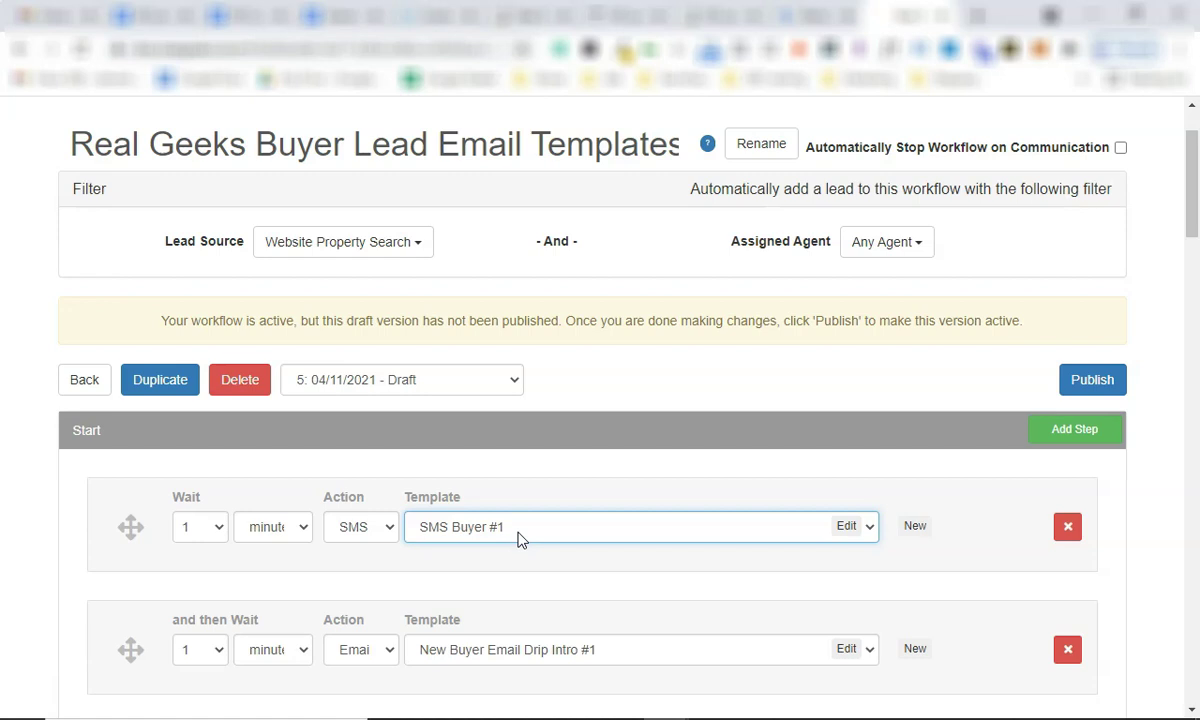
pyautogui.scroll(-1, 501, 563)
pyautogui.click(554, 473)
pyautogui.scroll(2, 394, 353)
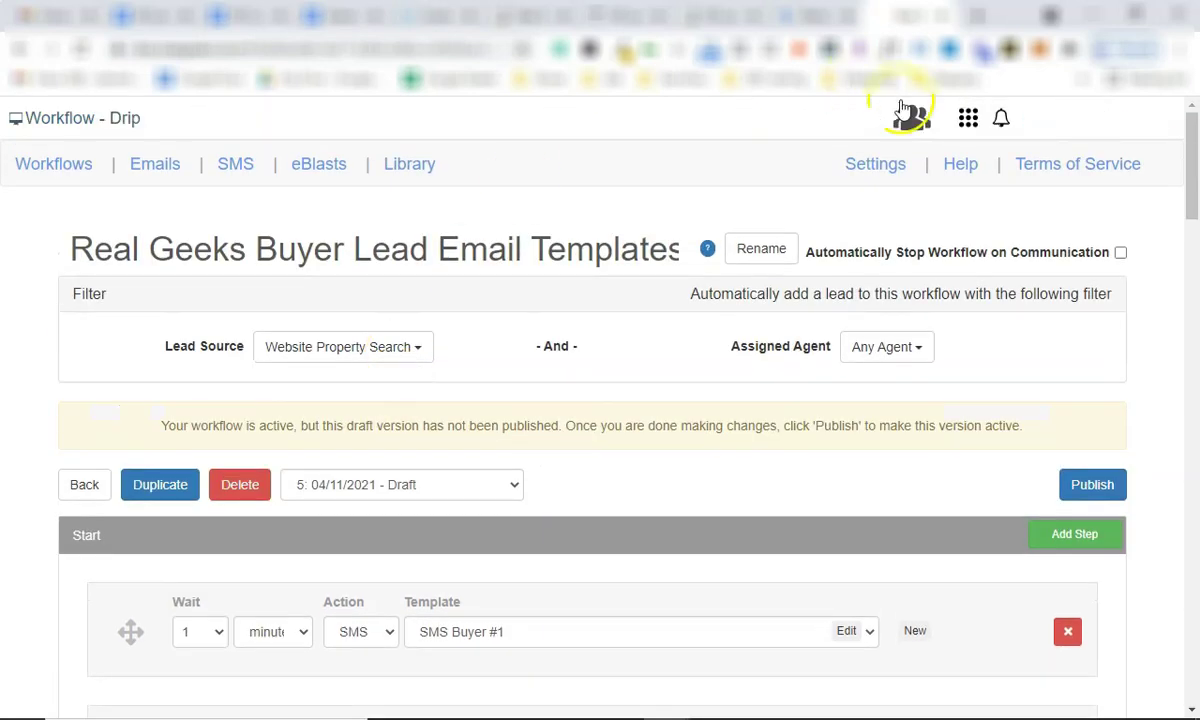
pyautogui.click(966, 119)
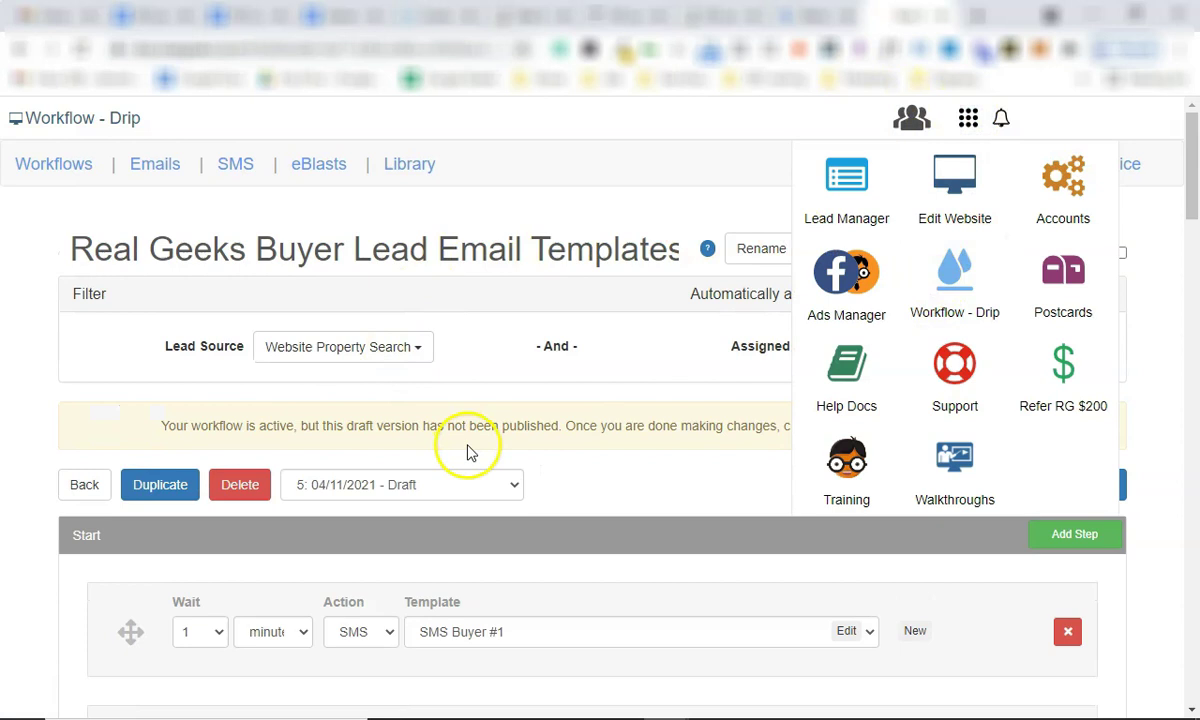
pyautogui.scroll(-1, 555, 490)
pyautogui.scroll(-1, 554, 490)
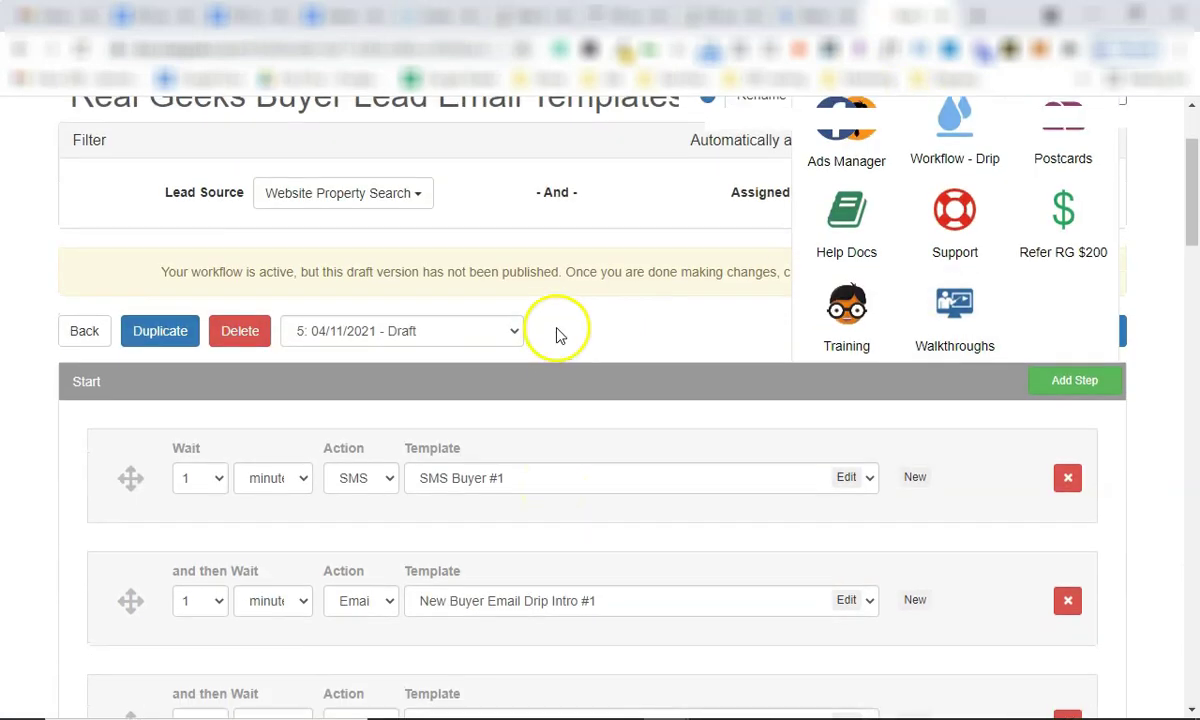
pyautogui.scroll(1, 554, 332)
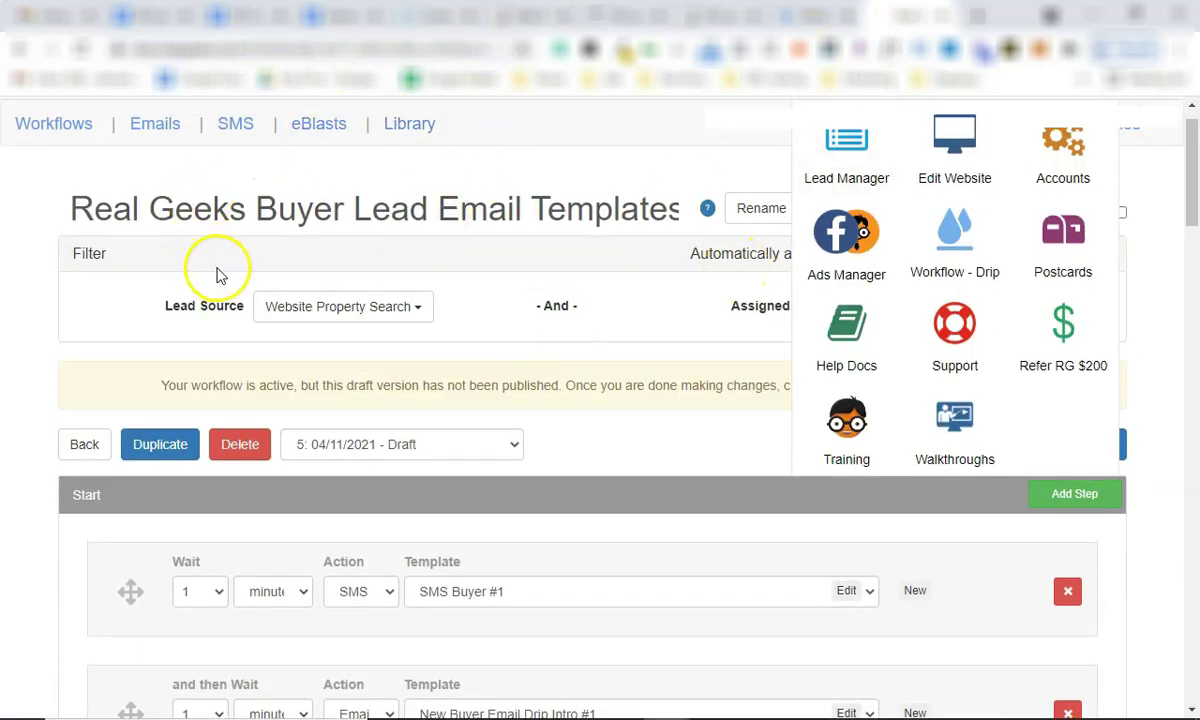
pyautogui.tripleClick(388, 206)
pyautogui.click(621, 375)
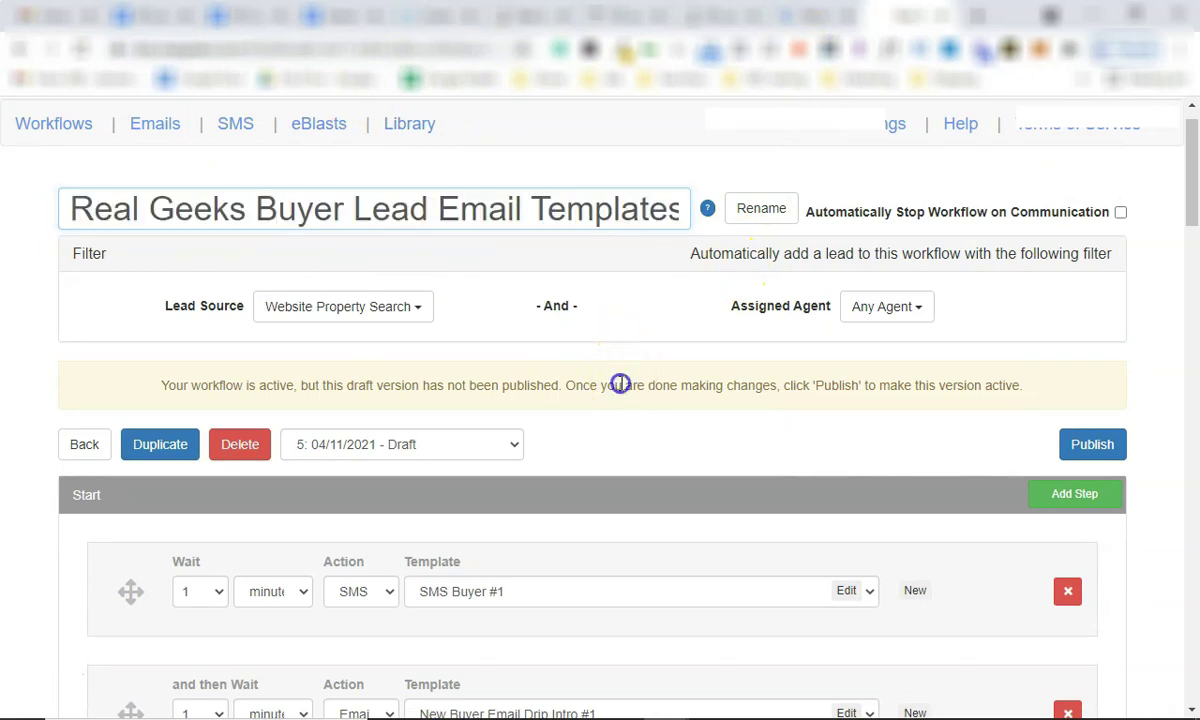
pyautogui.scroll(-4, 621, 383)
pyautogui.scroll(-3, 620, 390)
pyautogui.scroll(4, 620, 390)
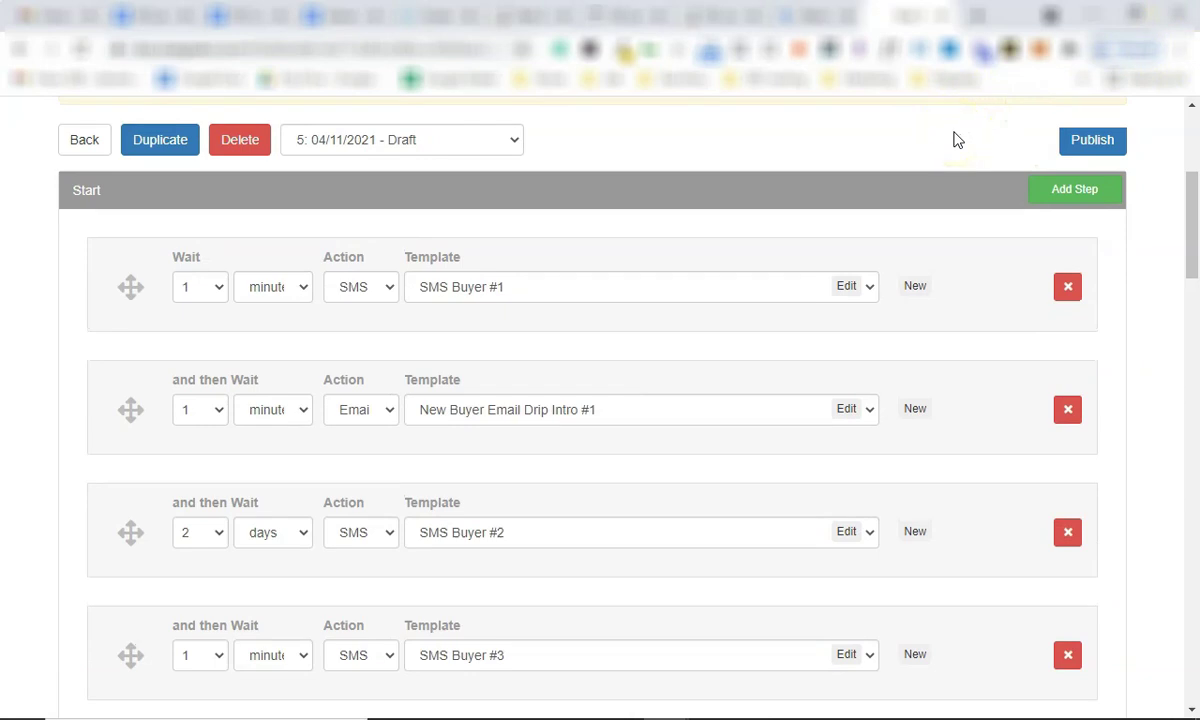
pyautogui.scroll(4, 496, 285)
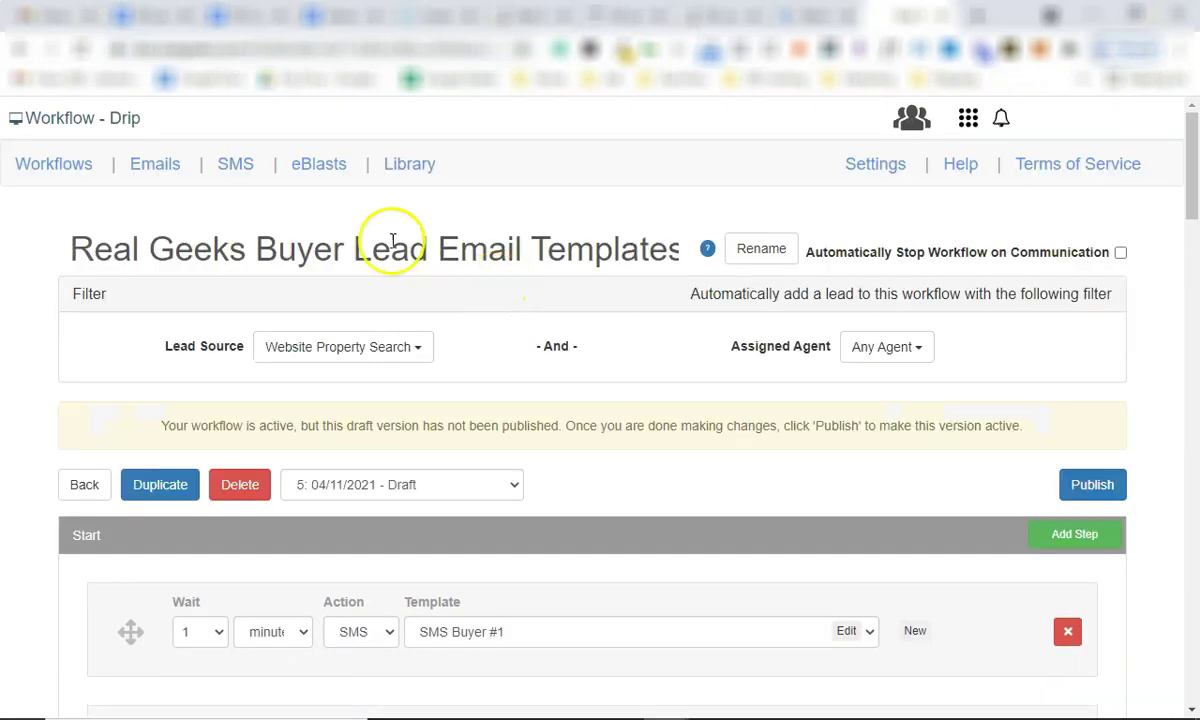
pyautogui.moveTo(333, 249); pyautogui.dragTo(279, 249)
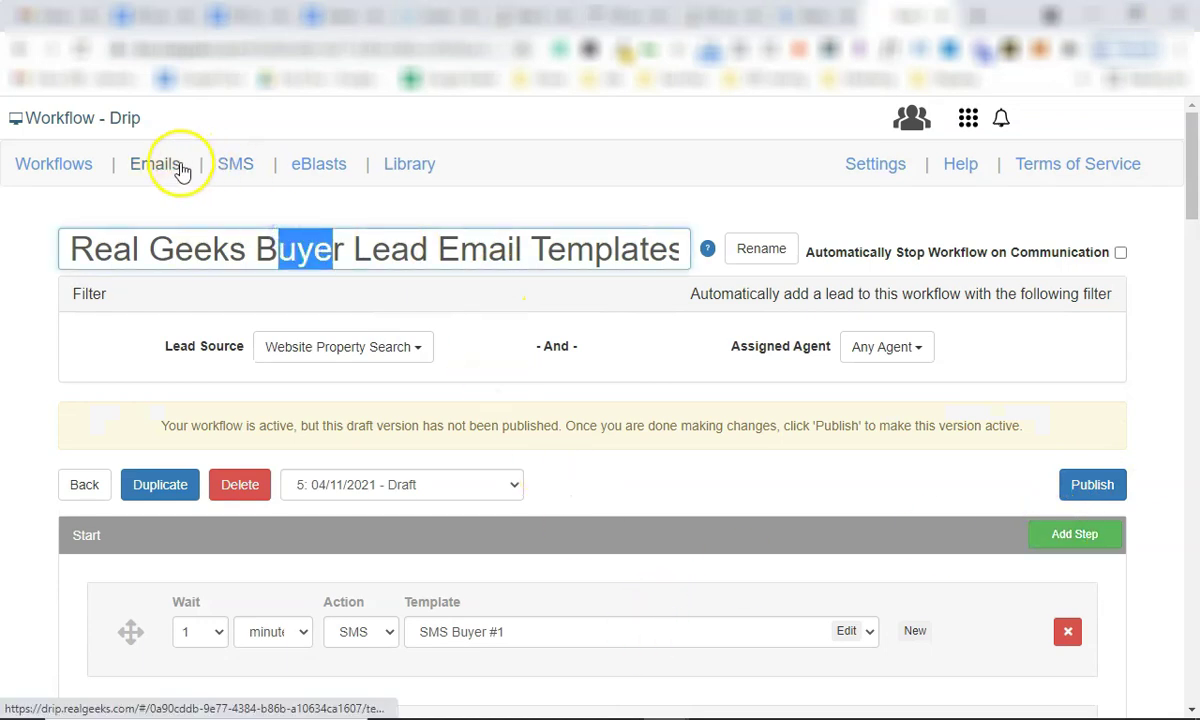
pyautogui.click(180, 168)
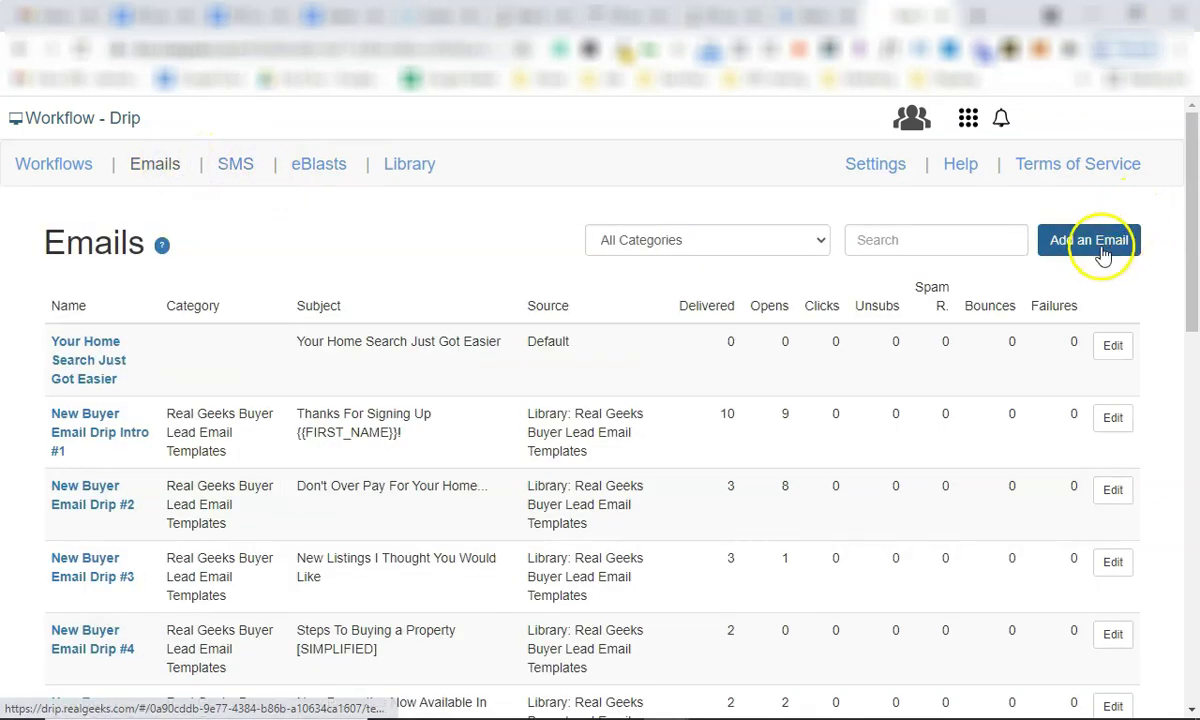
pyautogui.click(52, 167)
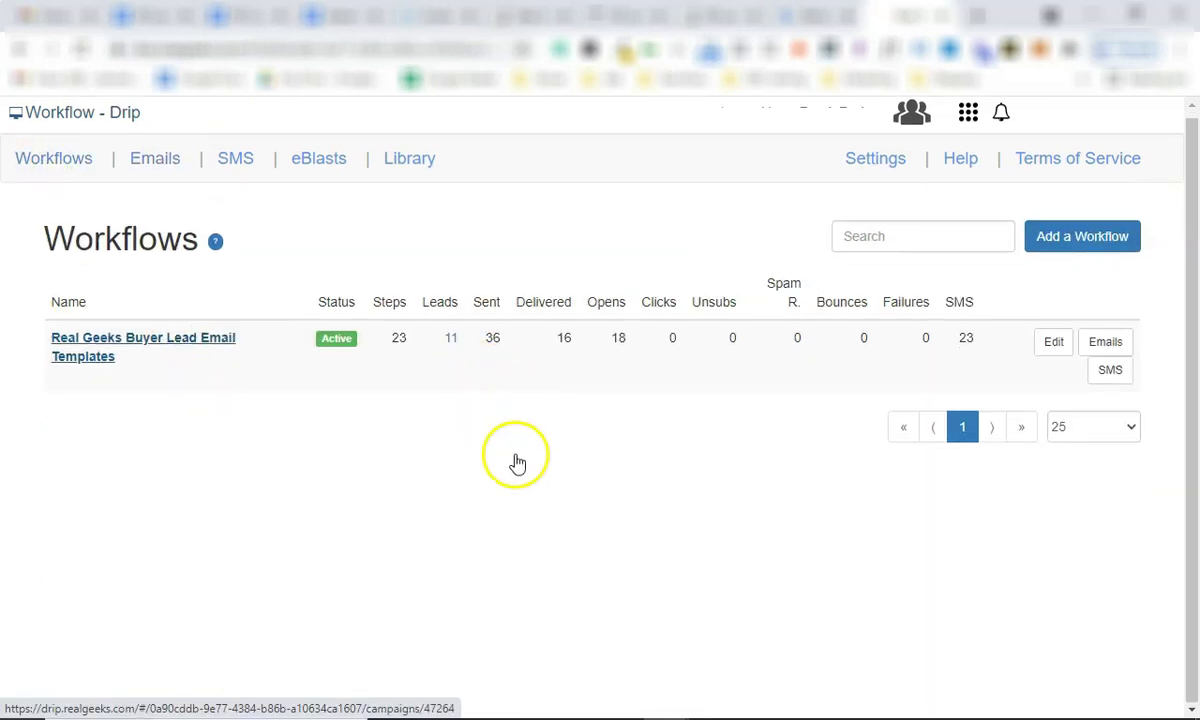
# Keep SMS Buyer #1 as the first step's template and scroll to the final steps.
pyautogui.scroll(-2, 530, 470)
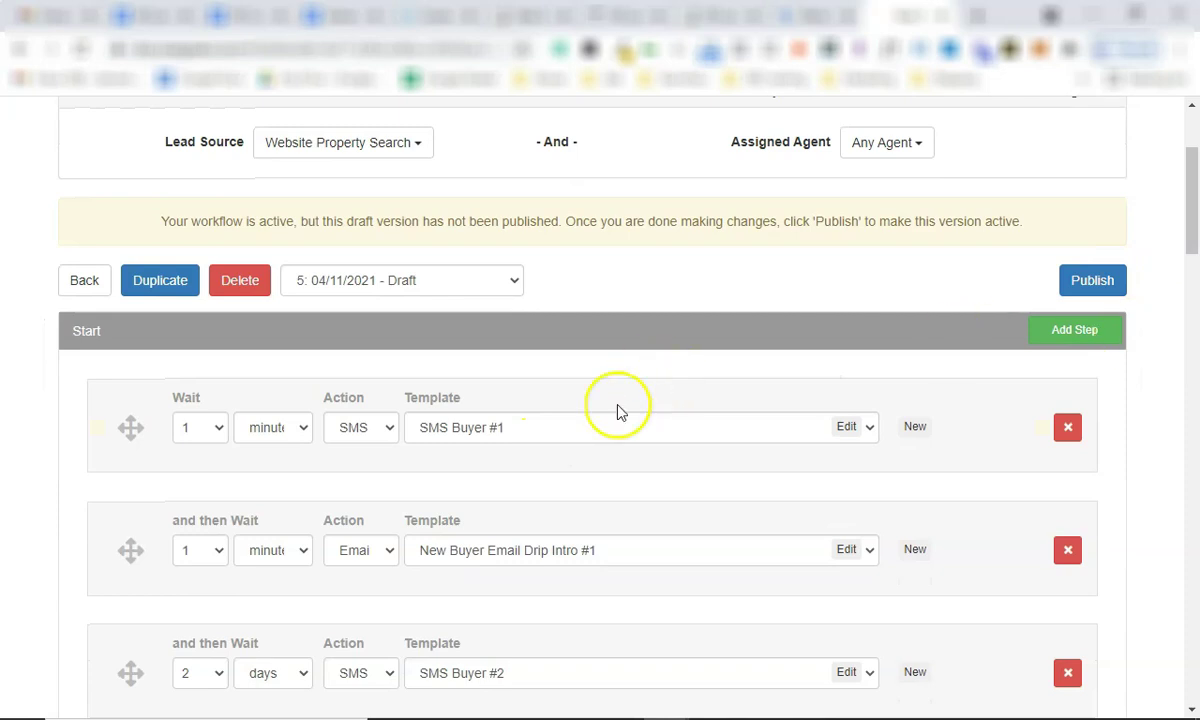
pyautogui.click(869, 427)
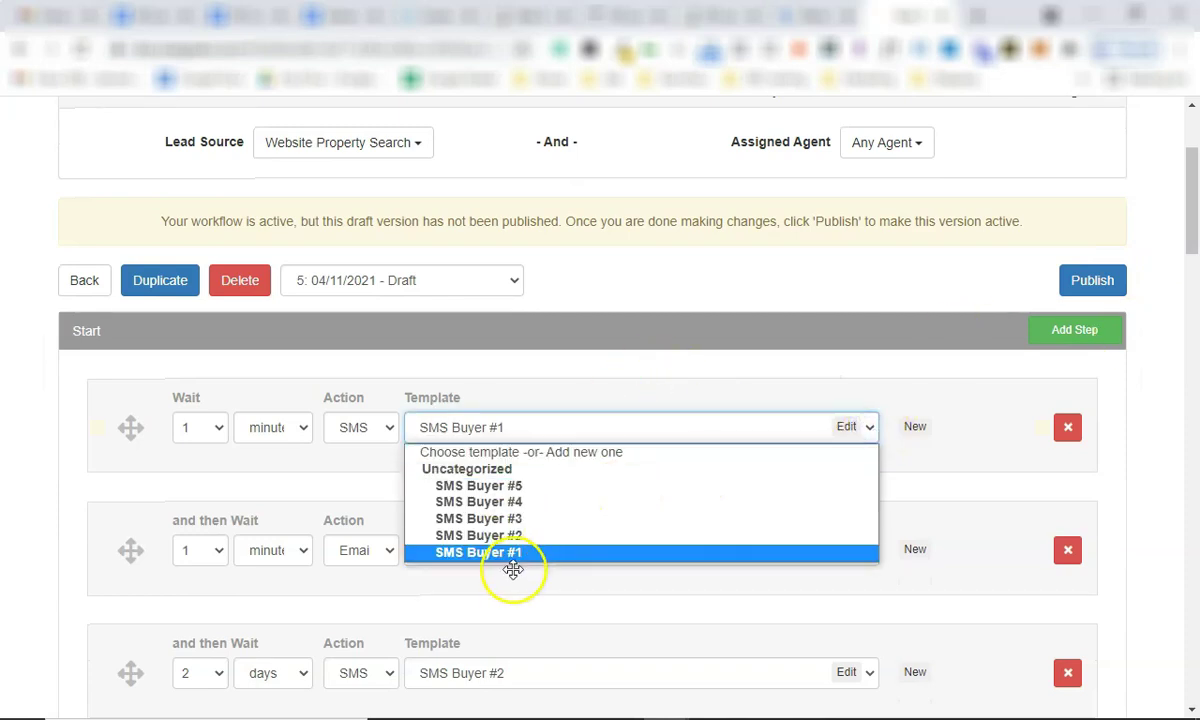
pyautogui.click(513, 569)
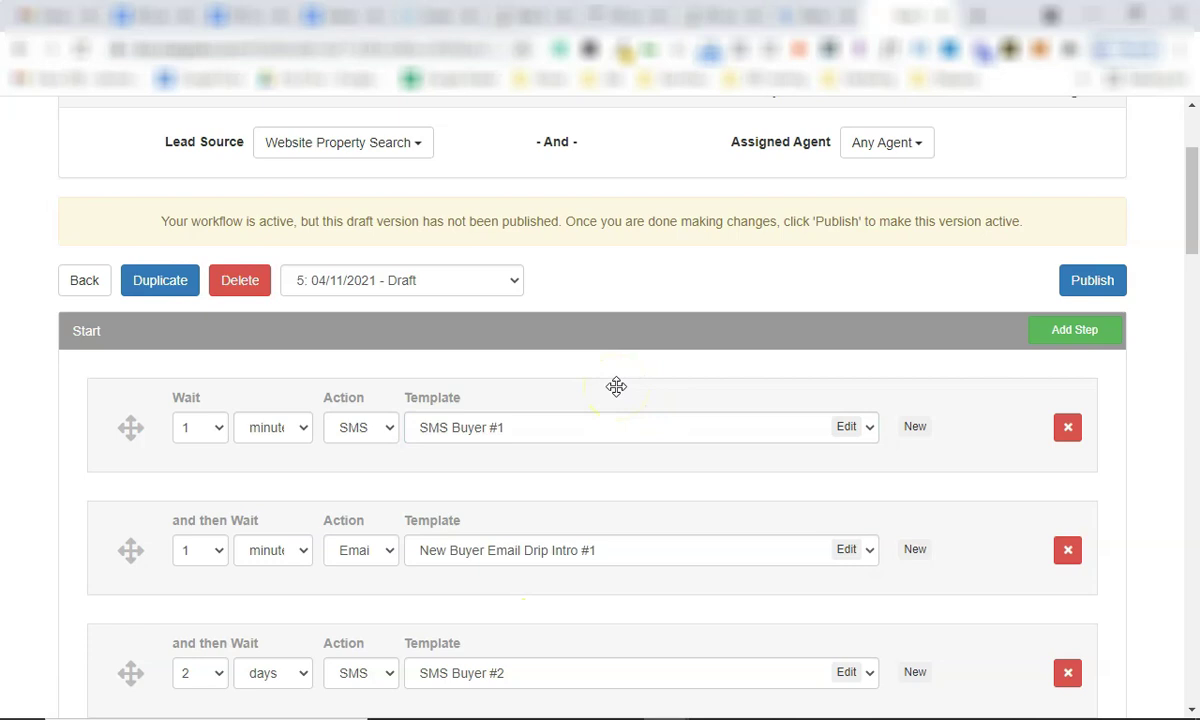
pyautogui.scroll(-20, 616, 386)
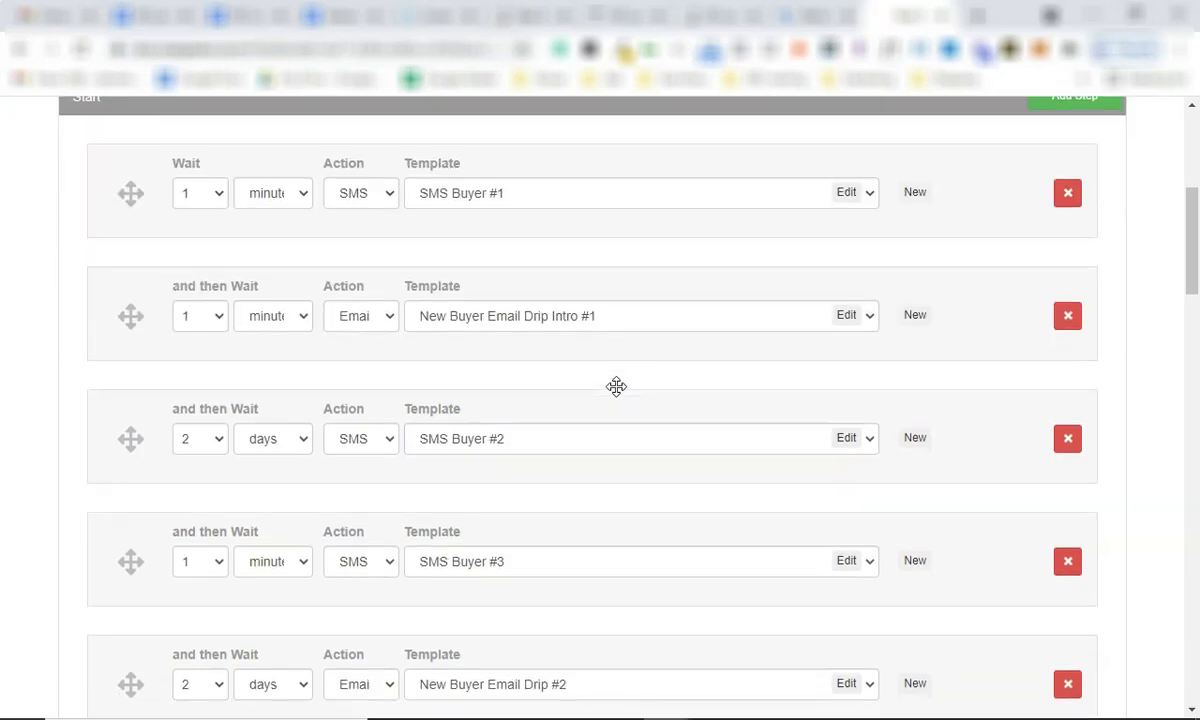
pyautogui.scroll(-6, 616, 386)
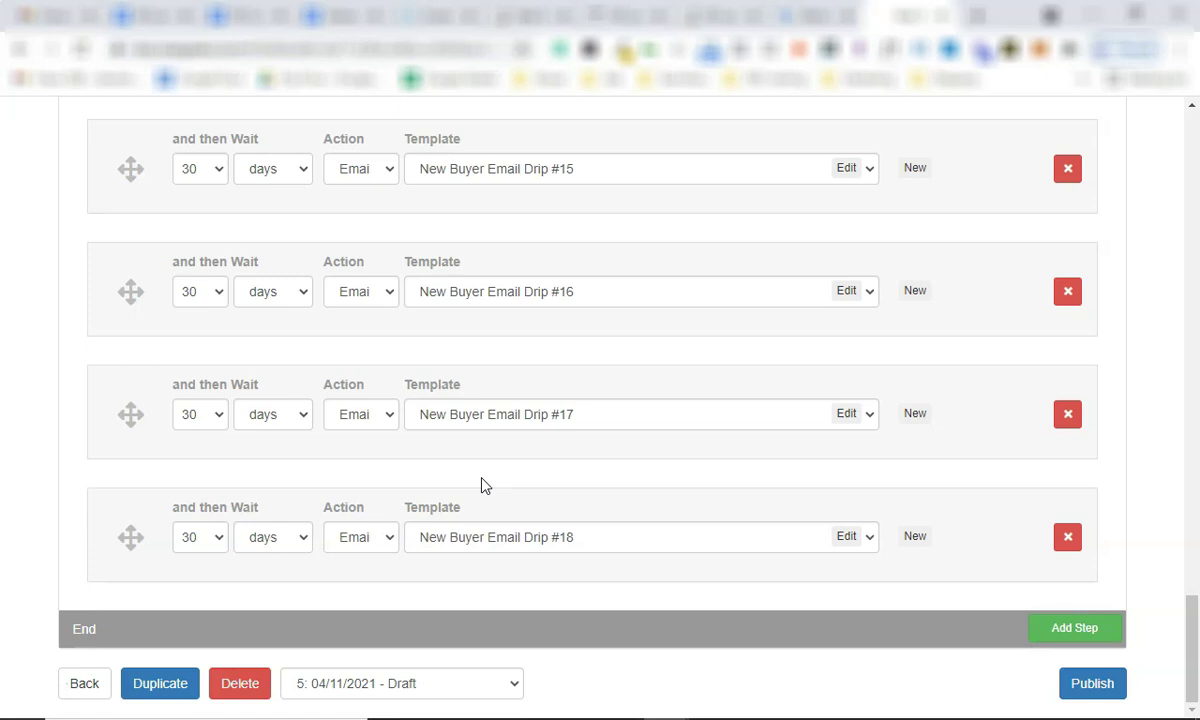
# Leave the workflow editor and return to the Workflows list.
pyautogui.click(479, 489)
pyautogui.click(78, 680)
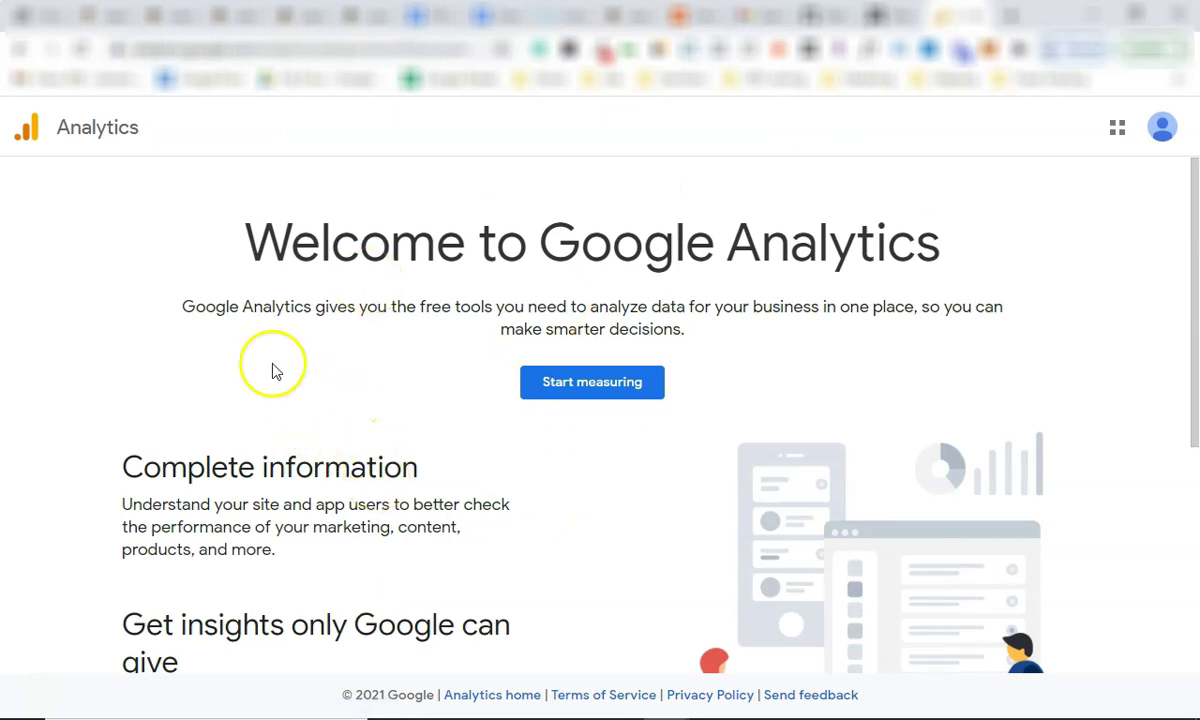
# Start measuring and enter the real estate business's name as the Analytics account name.
pyautogui.click(610, 390)
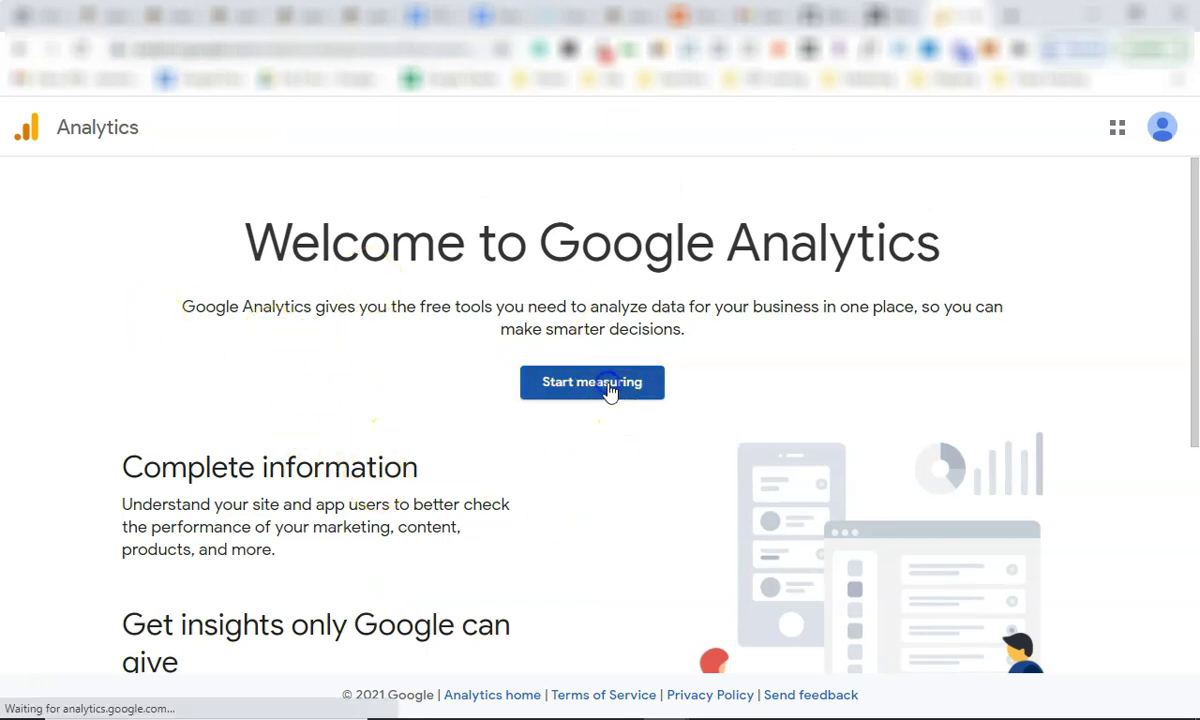
pyautogui.click(225, 365)
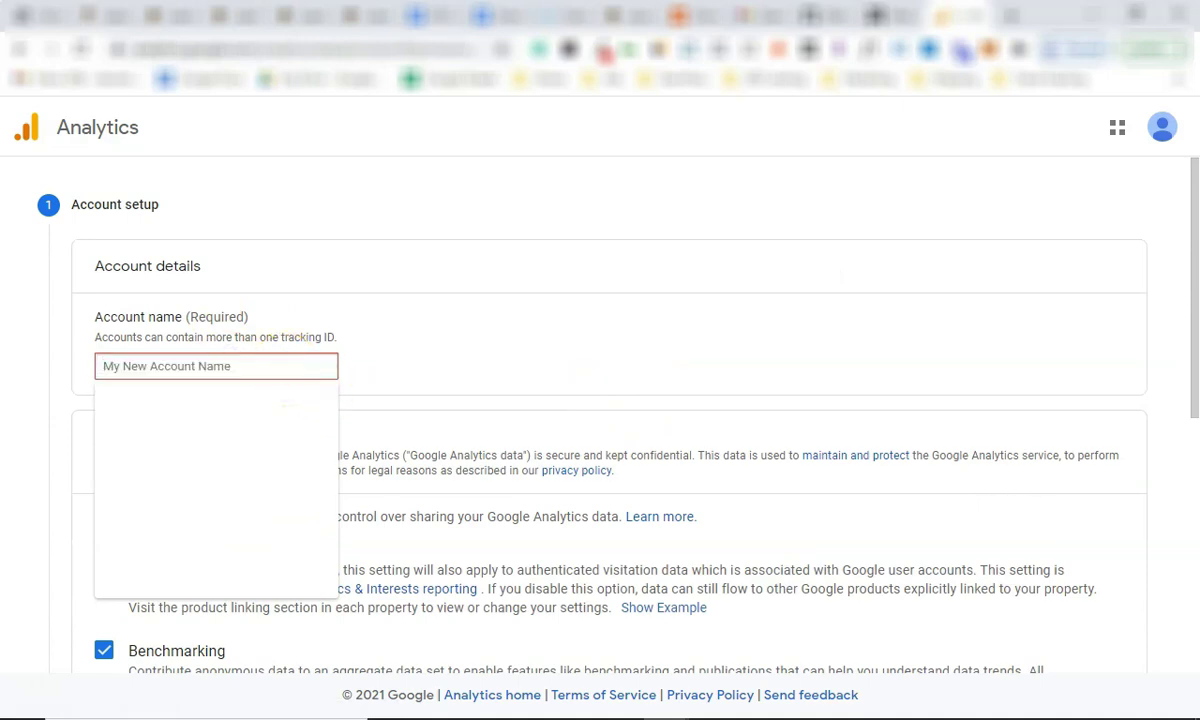
pyautogui.write('Av')
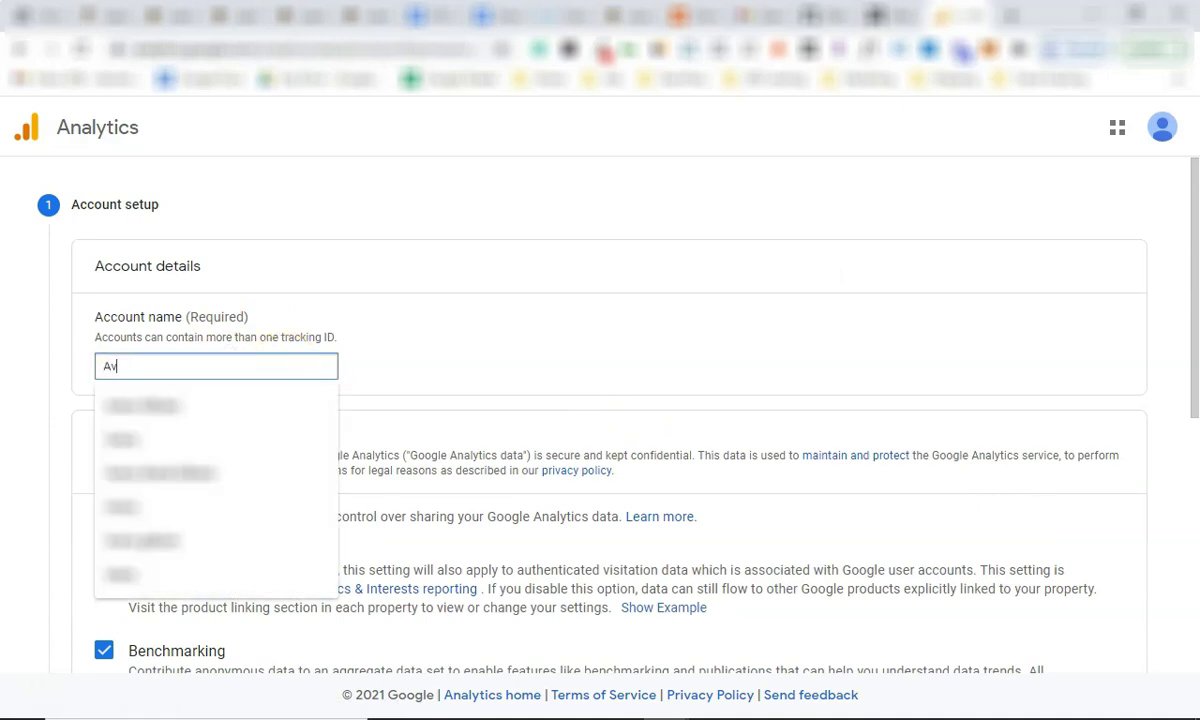
pyautogui.write('ery Gibson Real Estate')
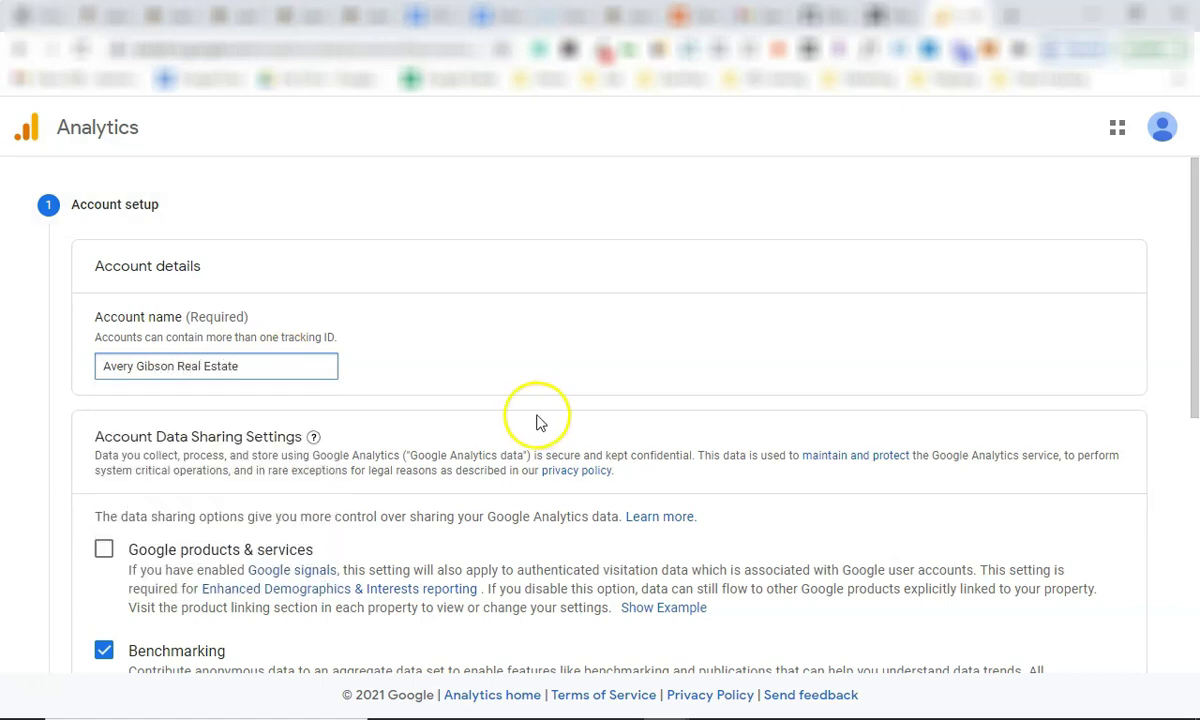
# Scroll past the data-sharing checkboxes and continue to Property setup.
pyautogui.scroll(-3, 450, 415)
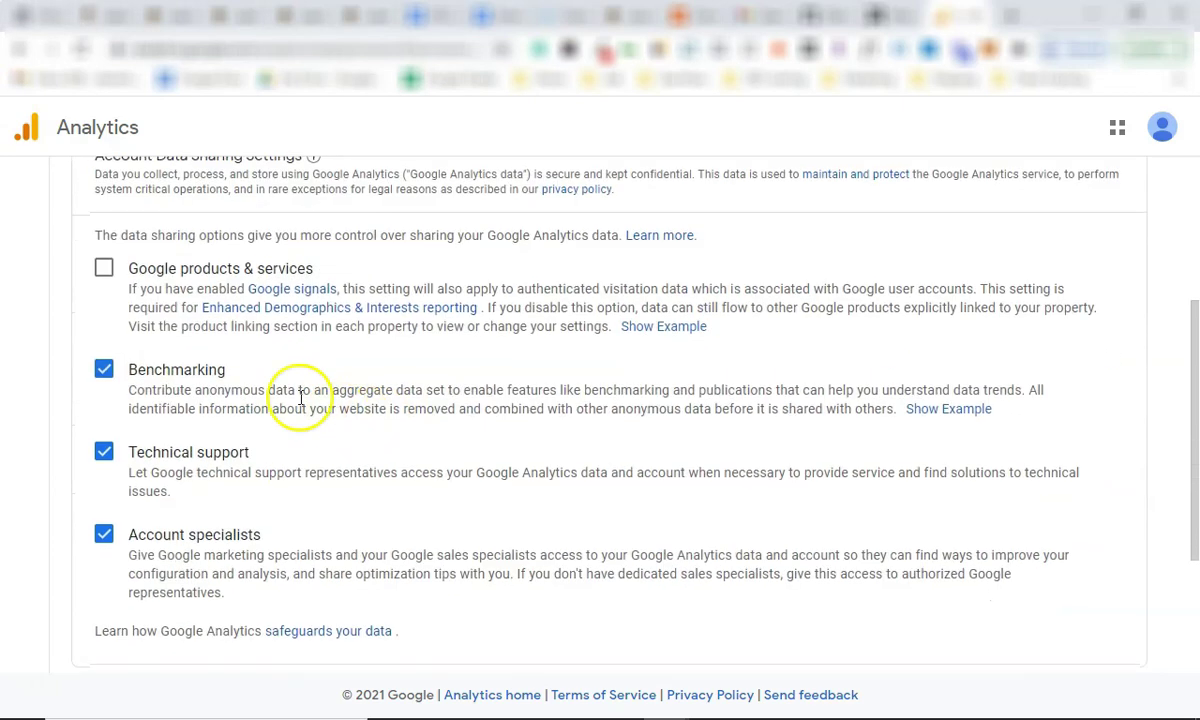
pyautogui.scroll(-2, 230, 395)
pyautogui.click(88, 496)
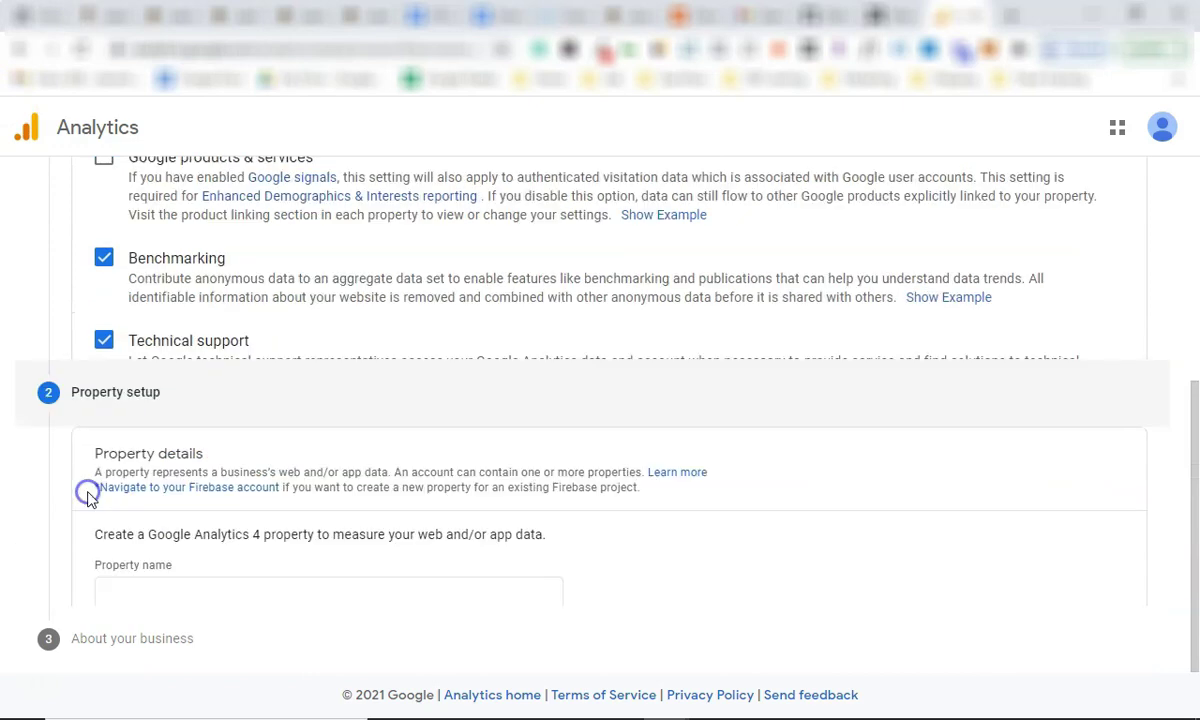
# Review the sentence about creating a GA4 property on the Property setup step.
pyautogui.scroll(2, 190, 357)
pyautogui.scroll(-2, 174, 373)
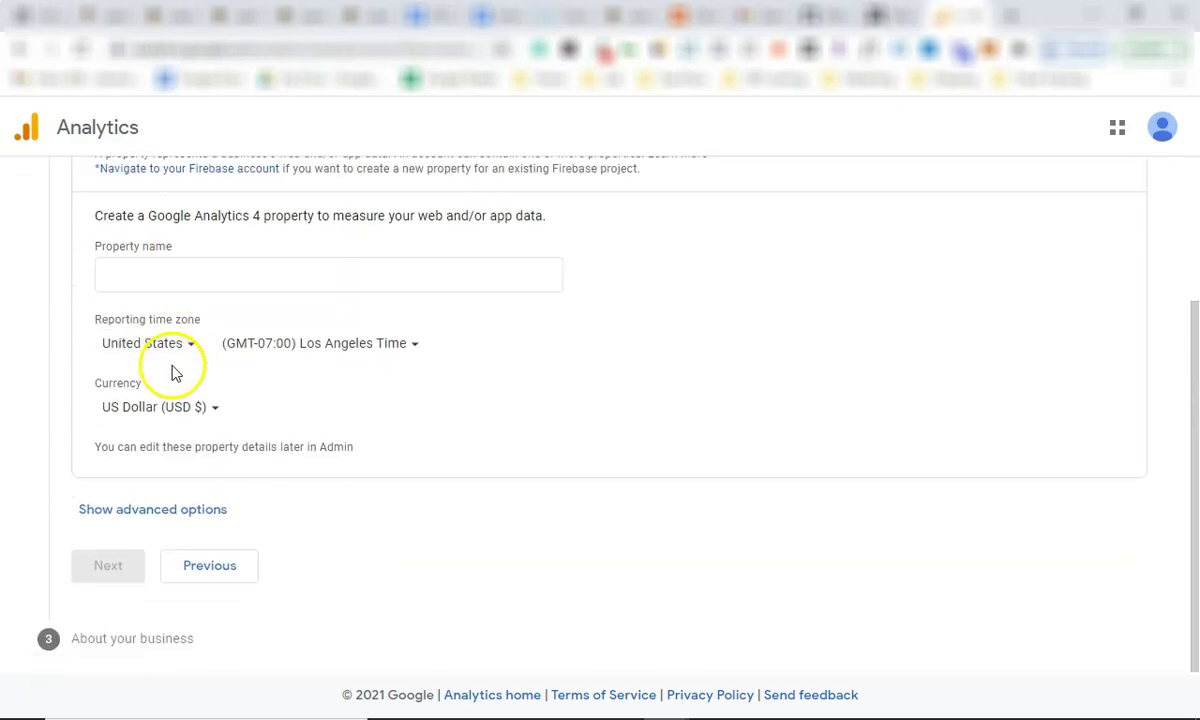
pyautogui.scroll(2, 147, 327)
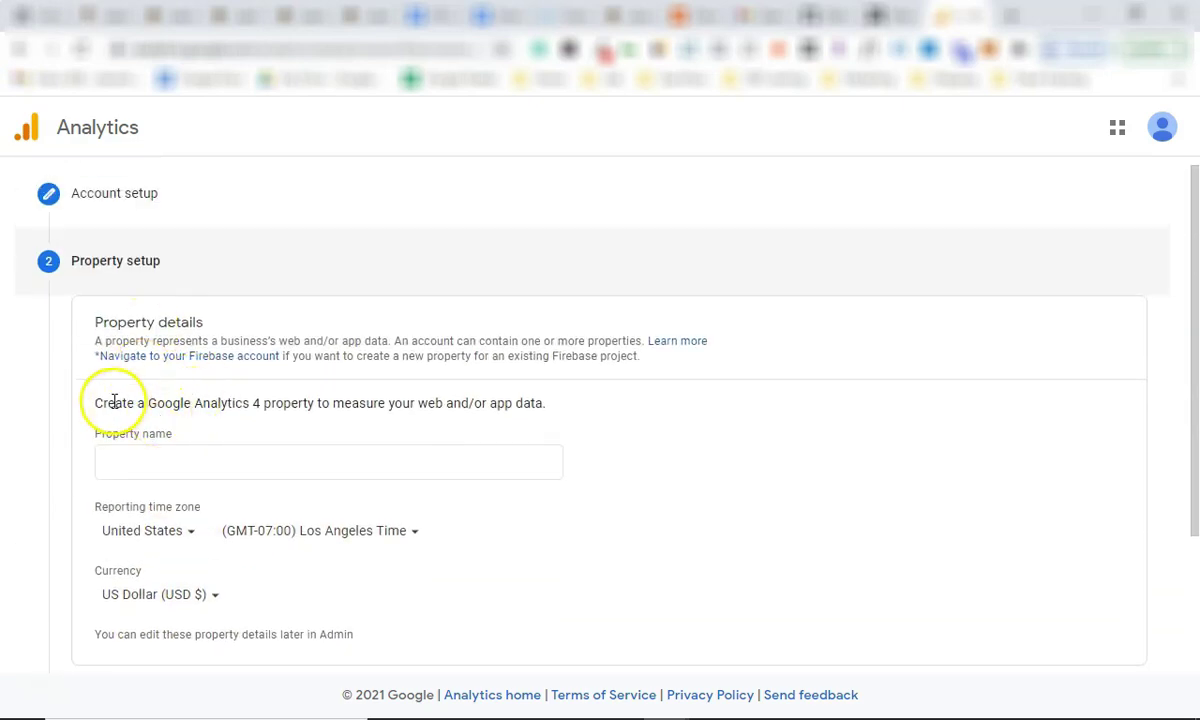
pyautogui.moveTo(101, 404); pyautogui.dragTo(530, 394)
pyautogui.click(531, 392)
pyautogui.scroll(-1, 352, 398)
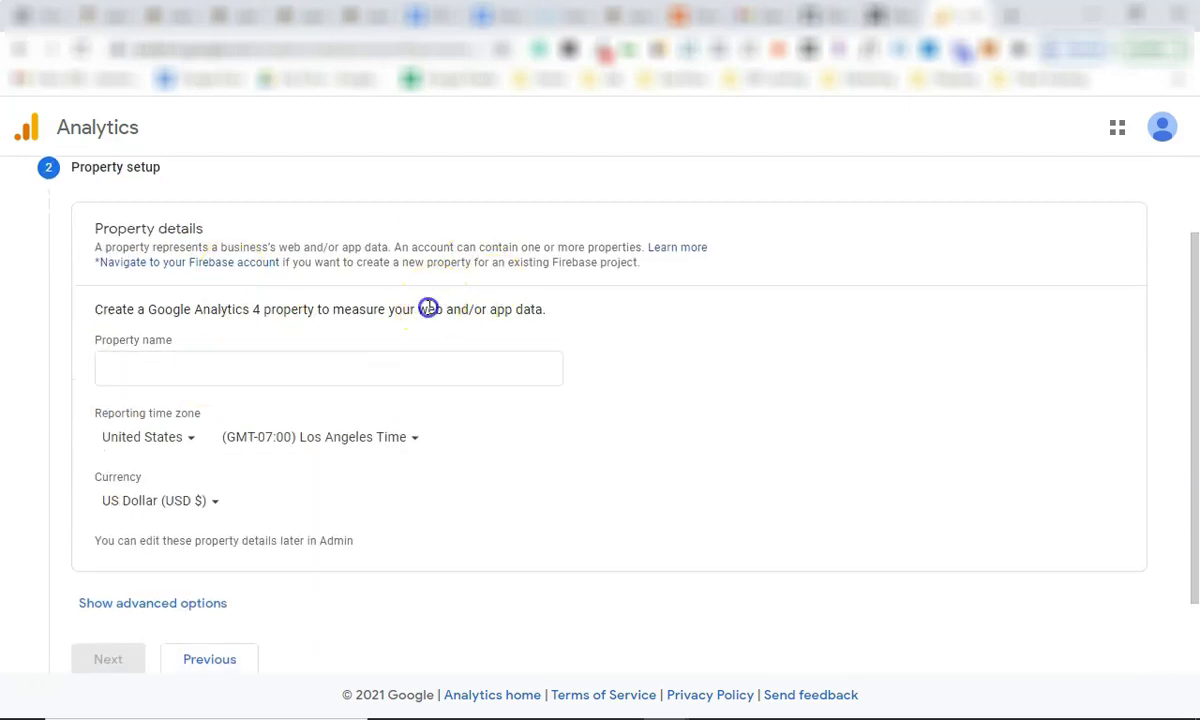
pyautogui.tripleClick(428, 309)
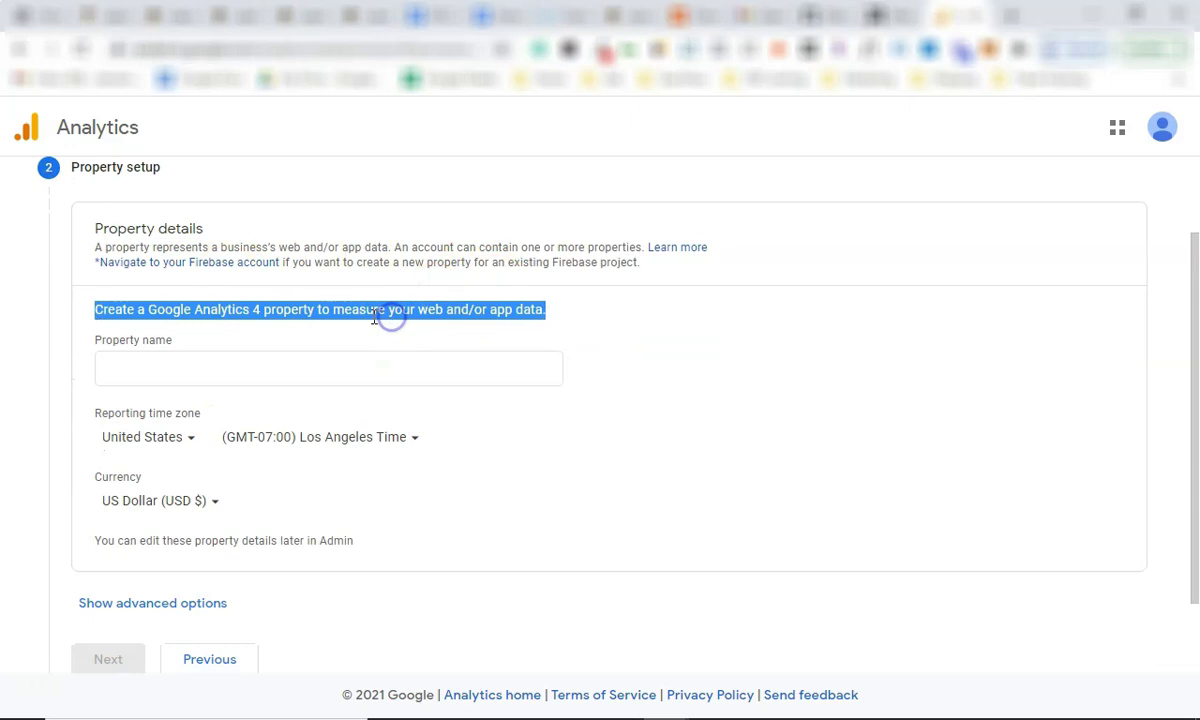
pyautogui.click(372, 314)
pyautogui.tripleClick(362, 312)
pyautogui.click(295, 333)
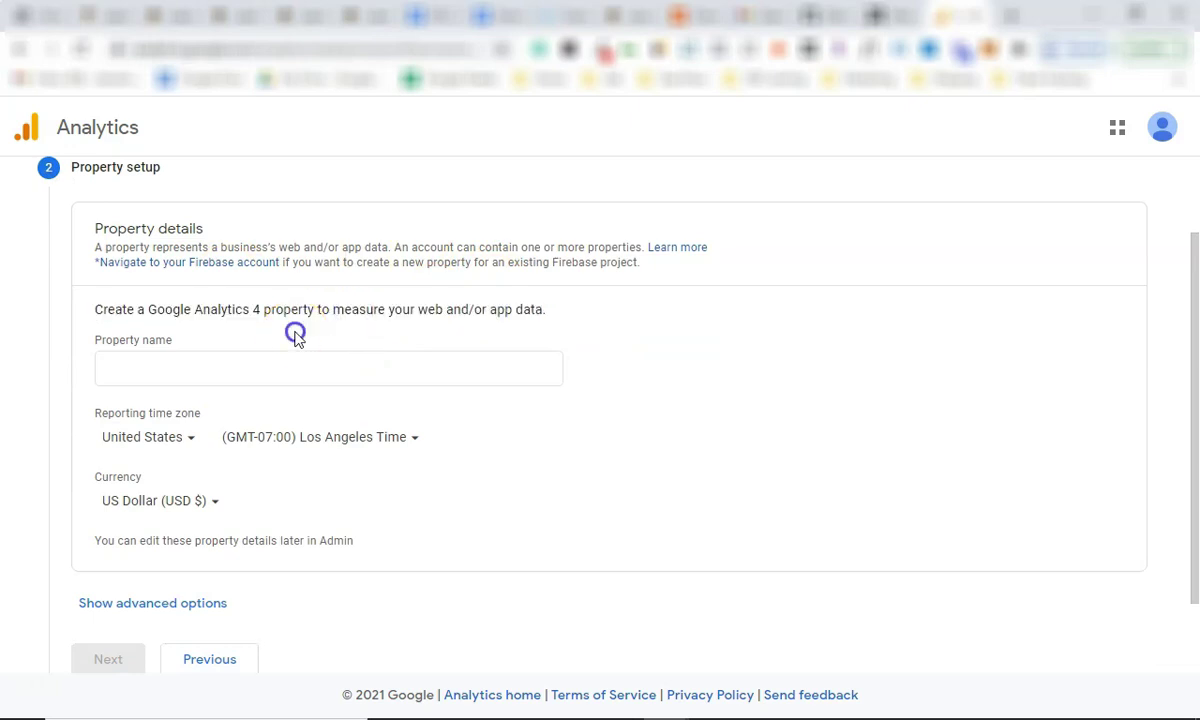
pyautogui.scroll(-2, 196, 525)
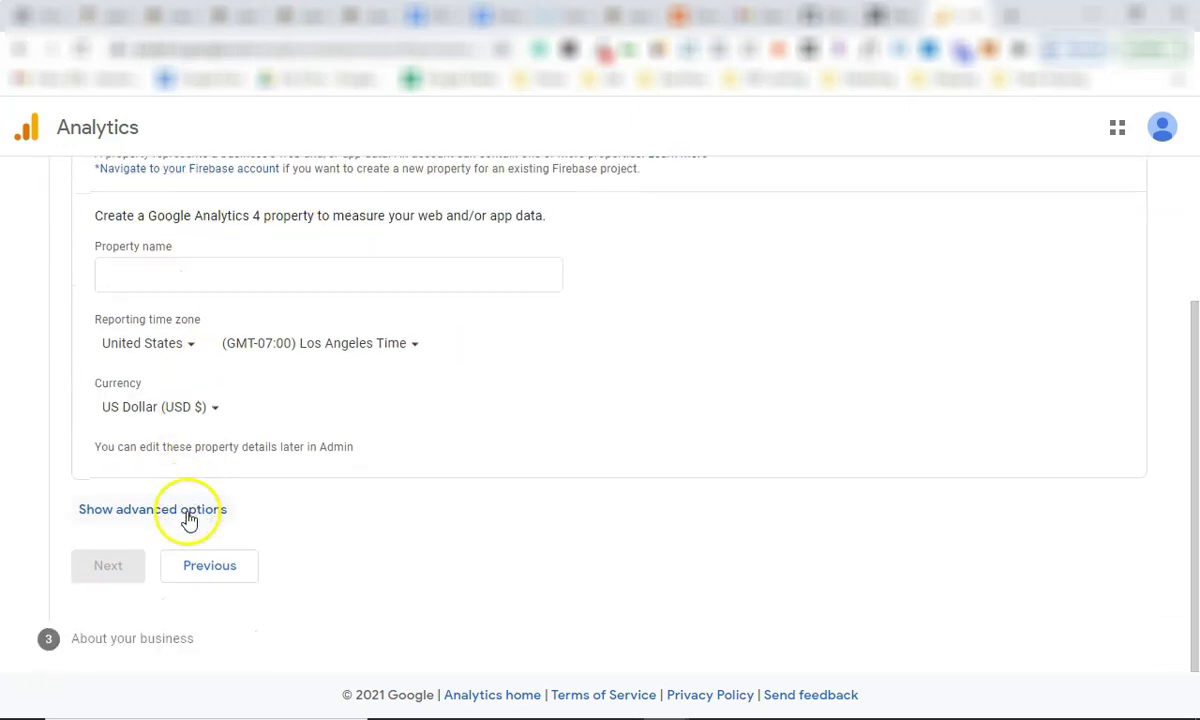
# Show advanced options and turn on creating a Universal Analytics property.
pyautogui.click(188, 512)
pyautogui.scroll(-3, 335, 482)
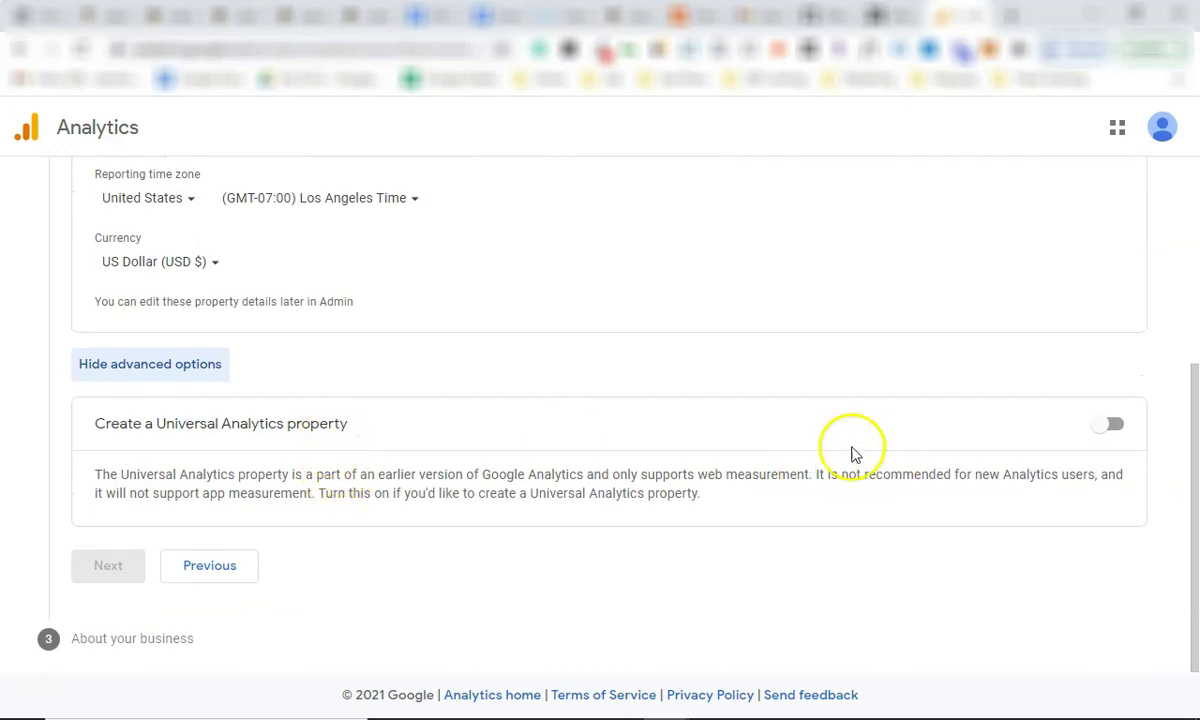
pyautogui.doubleClick(243, 423)
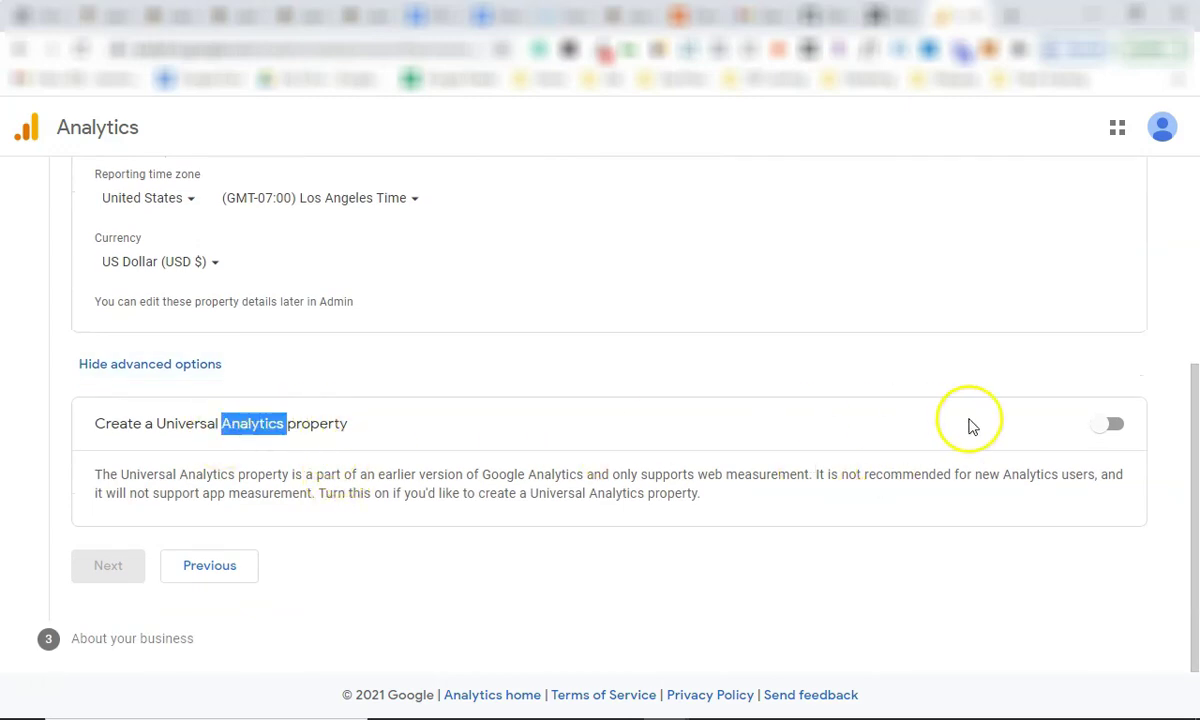
pyautogui.click(1112, 436)
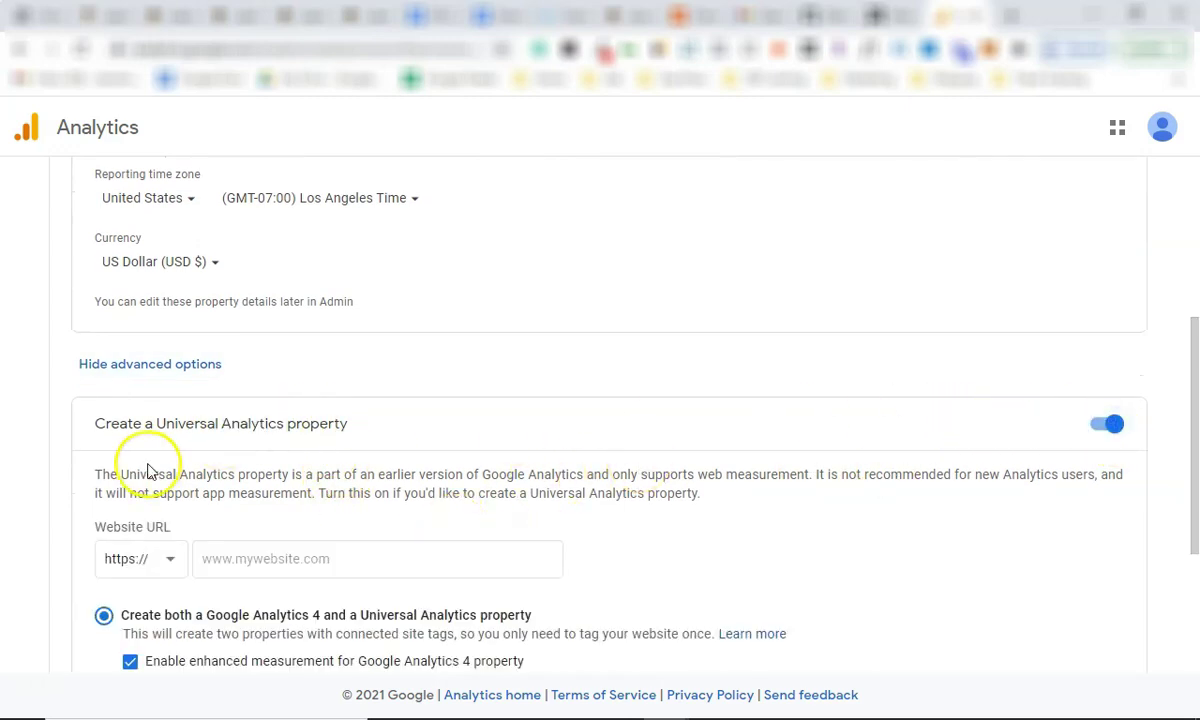
pyautogui.tripleClick(328, 476)
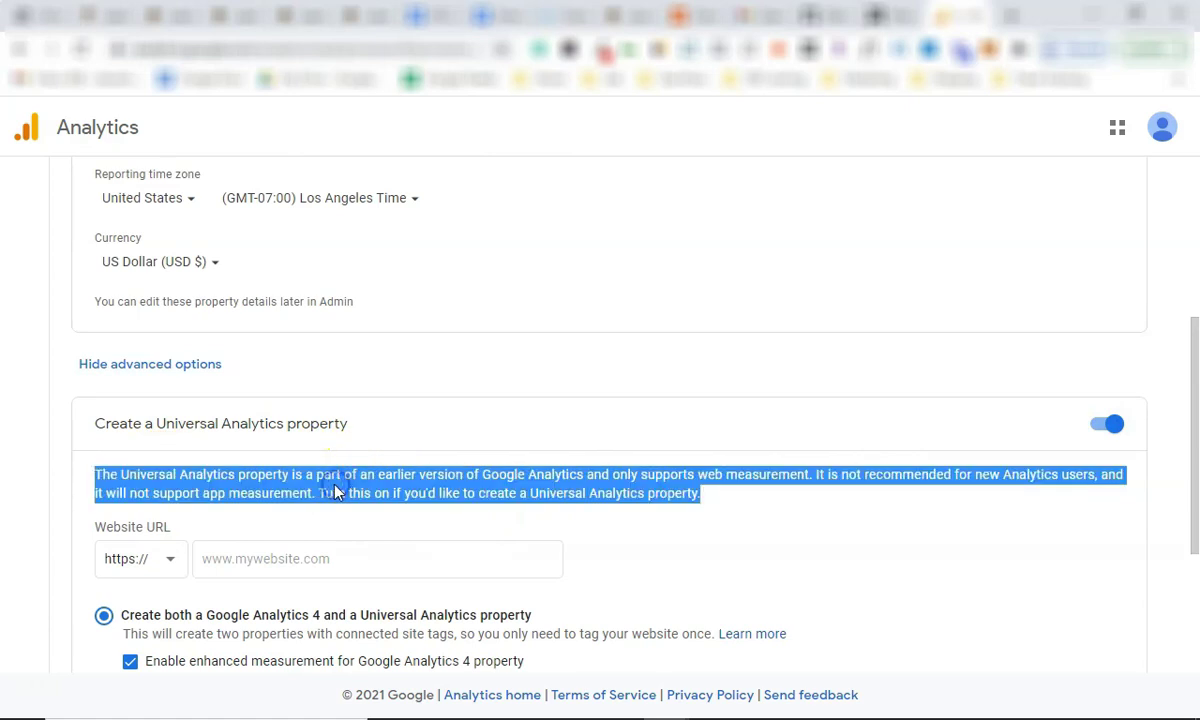
pyautogui.tripleClick(322, 492)
# Enter seonanaimo.com as the website URL.
pyautogui.scroll(-1, 327, 501)
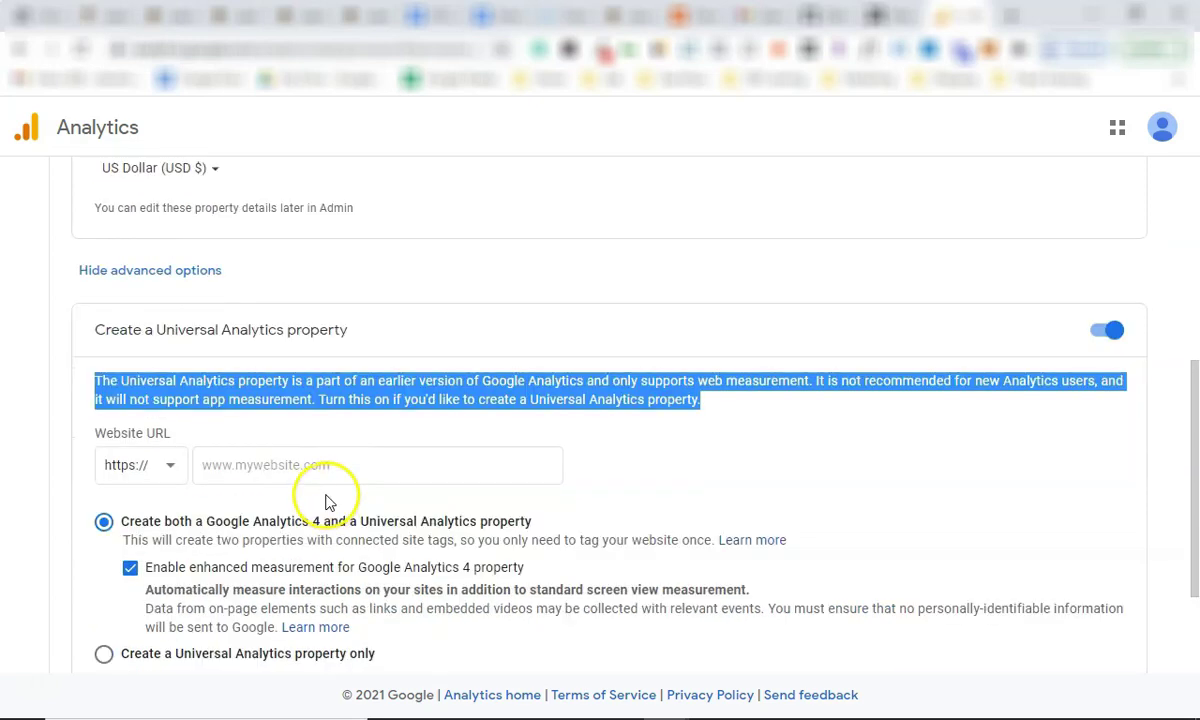
pyautogui.click(288, 462)
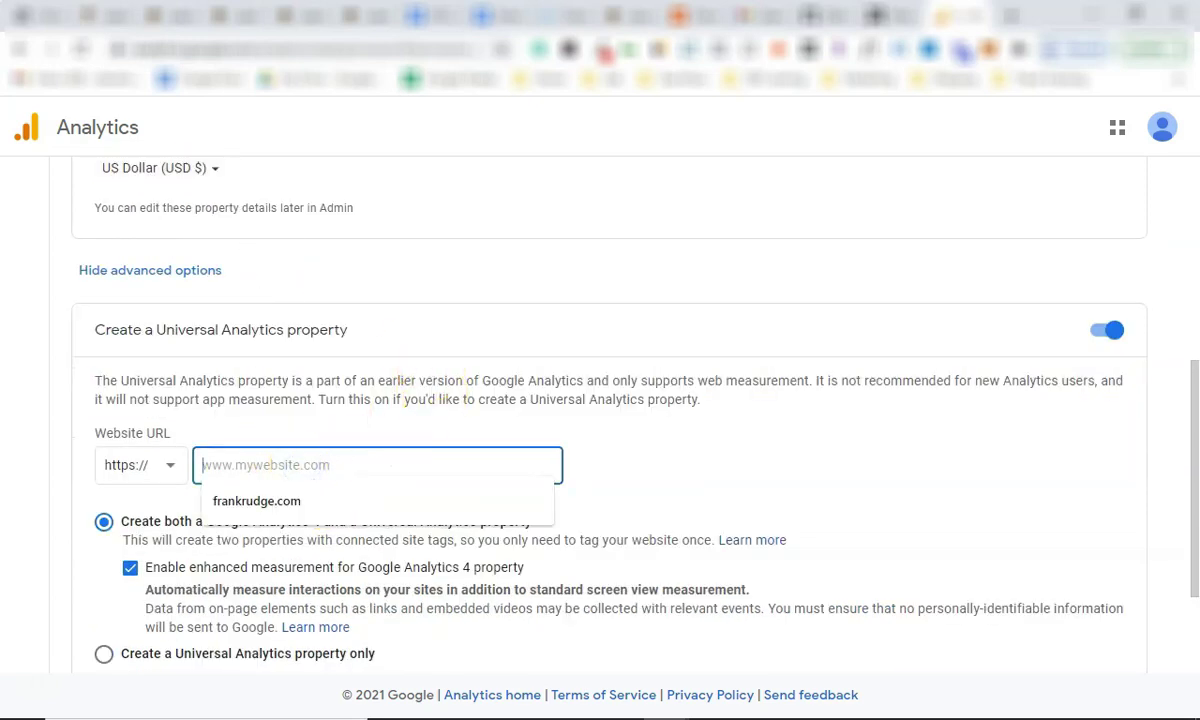
pyautogui.write('avery')
pyautogui.press('BackSpace')
pyautogui.write('ygibso')
pyautogui.press('BackSpace')
pyautogui.write('o')
pyautogui.press('BackSpace')
pyautogui.press('BackSpace')
pyautogui.hotkey('ctrl', 'a')
pyautogui.write('seonana')
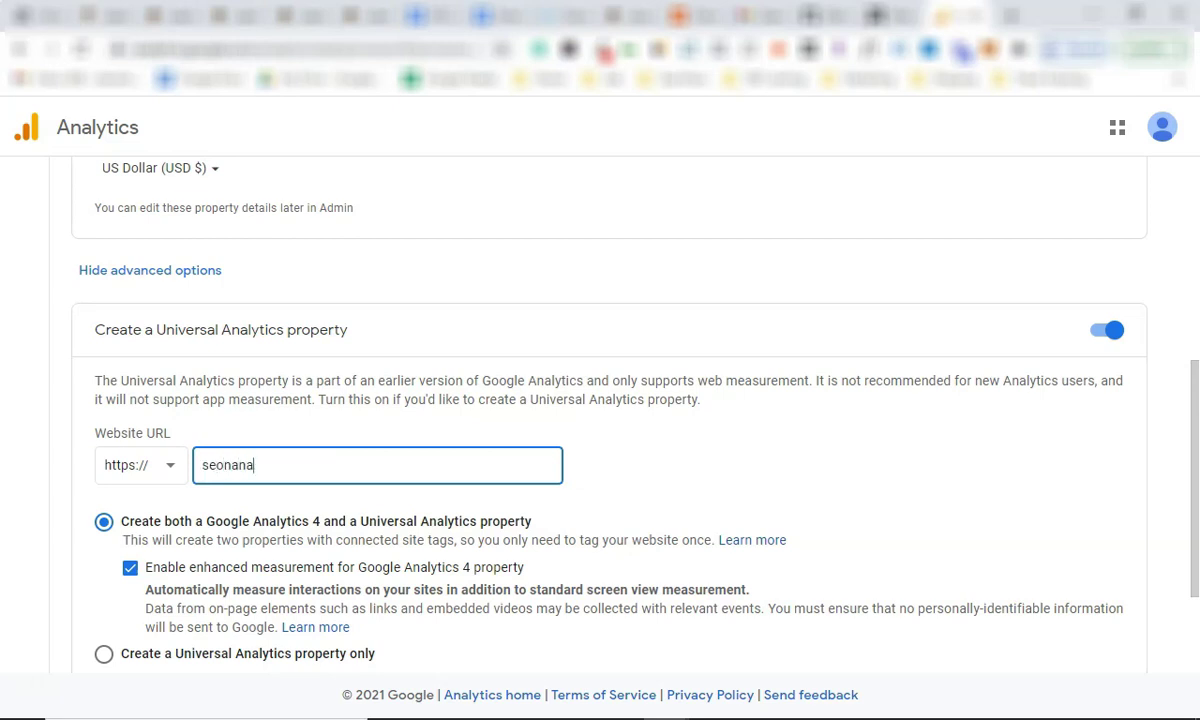
pyautogui.write('imo.com')
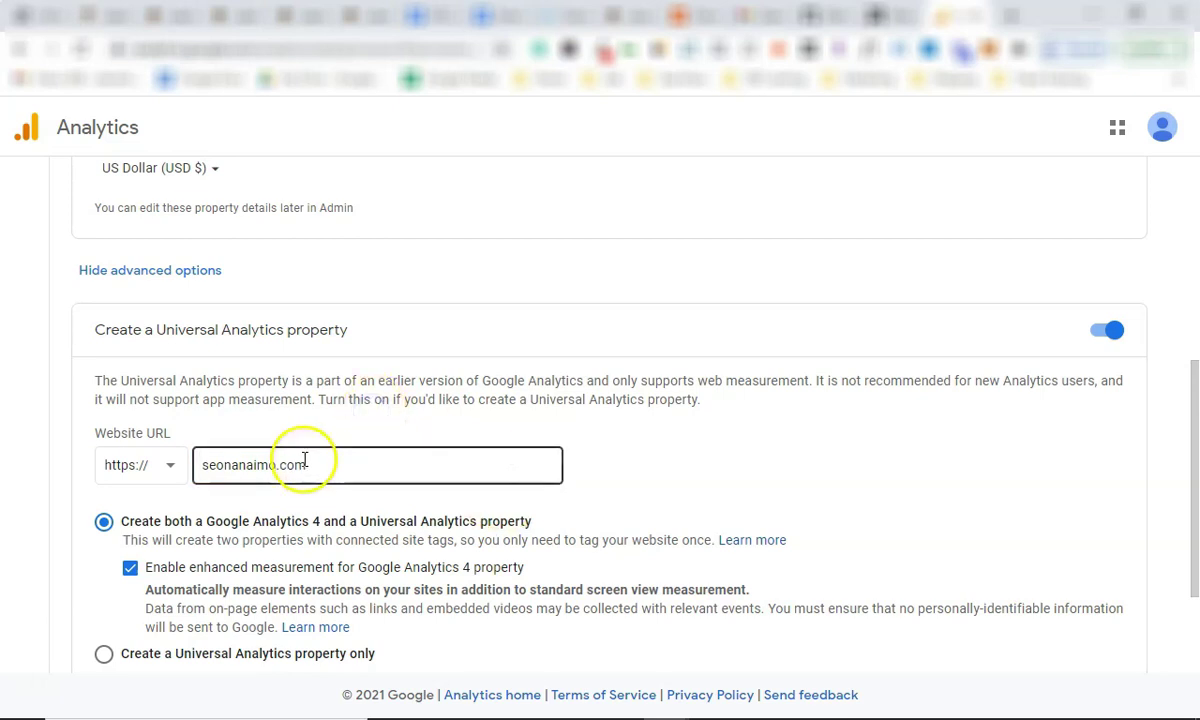
# Choose 'Create a Universal Analytics property only'.
pyautogui.scroll(-1, 325, 457)
pyautogui.scroll(-3, 325, 457)
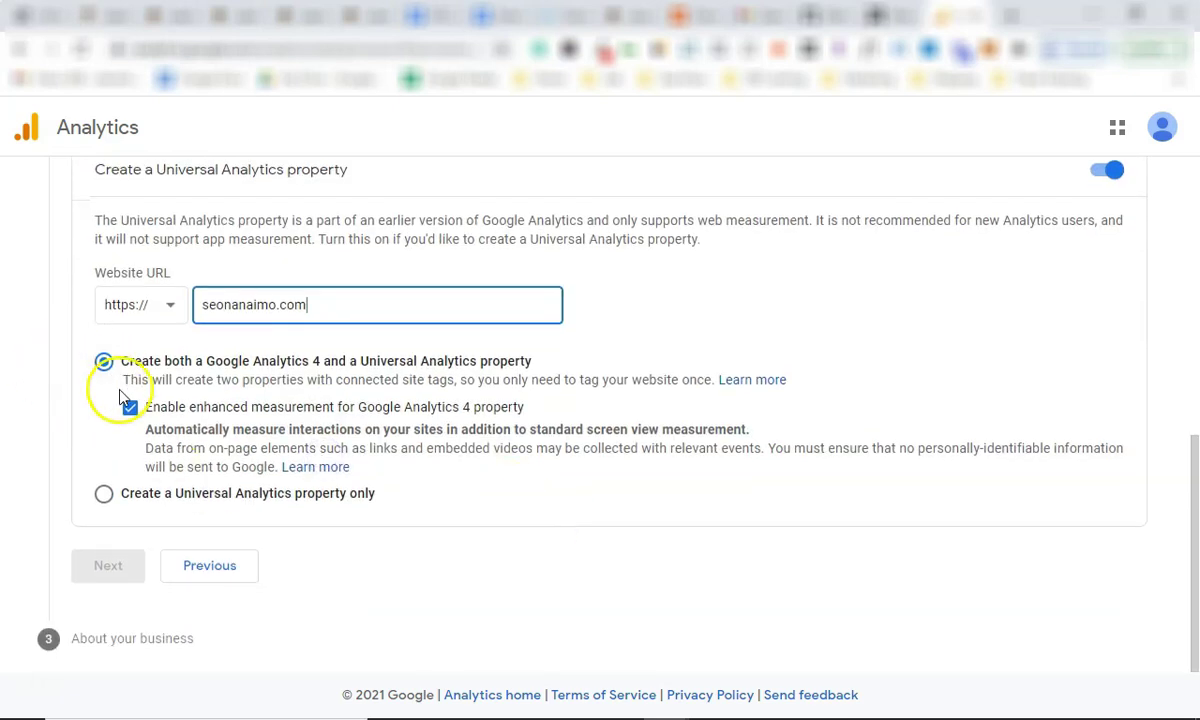
pyautogui.click(103, 494)
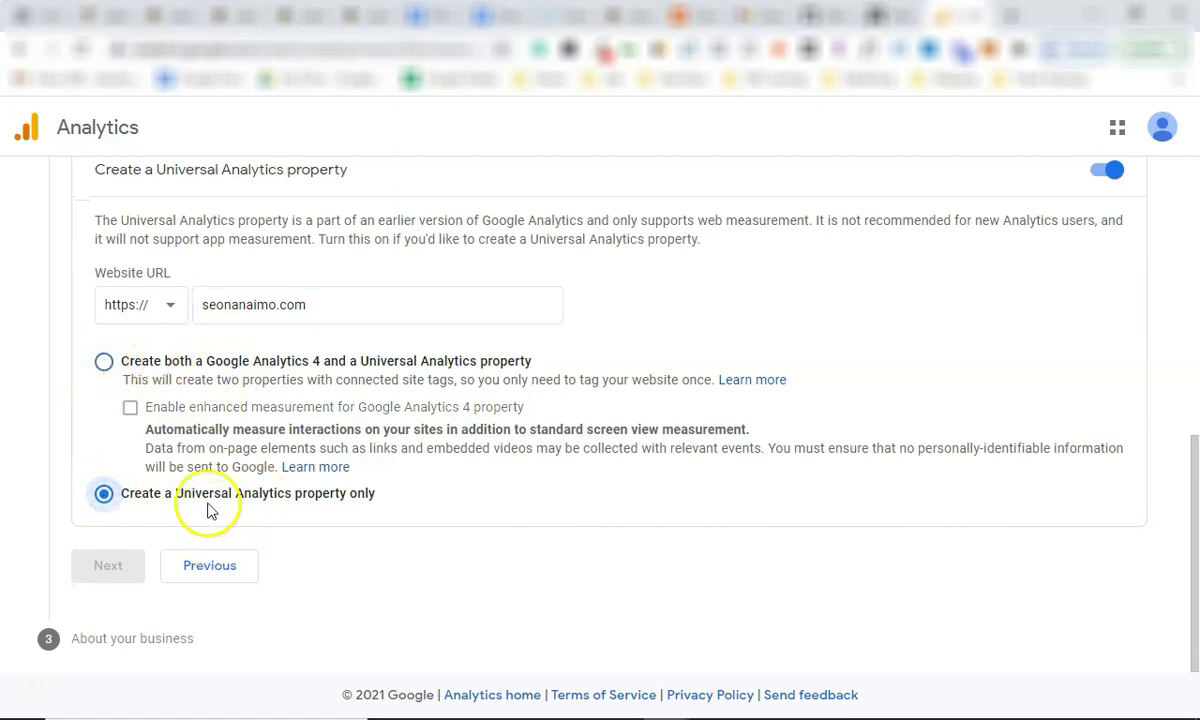
pyautogui.click(222, 300)
pyautogui.scroll(2, 290, 340)
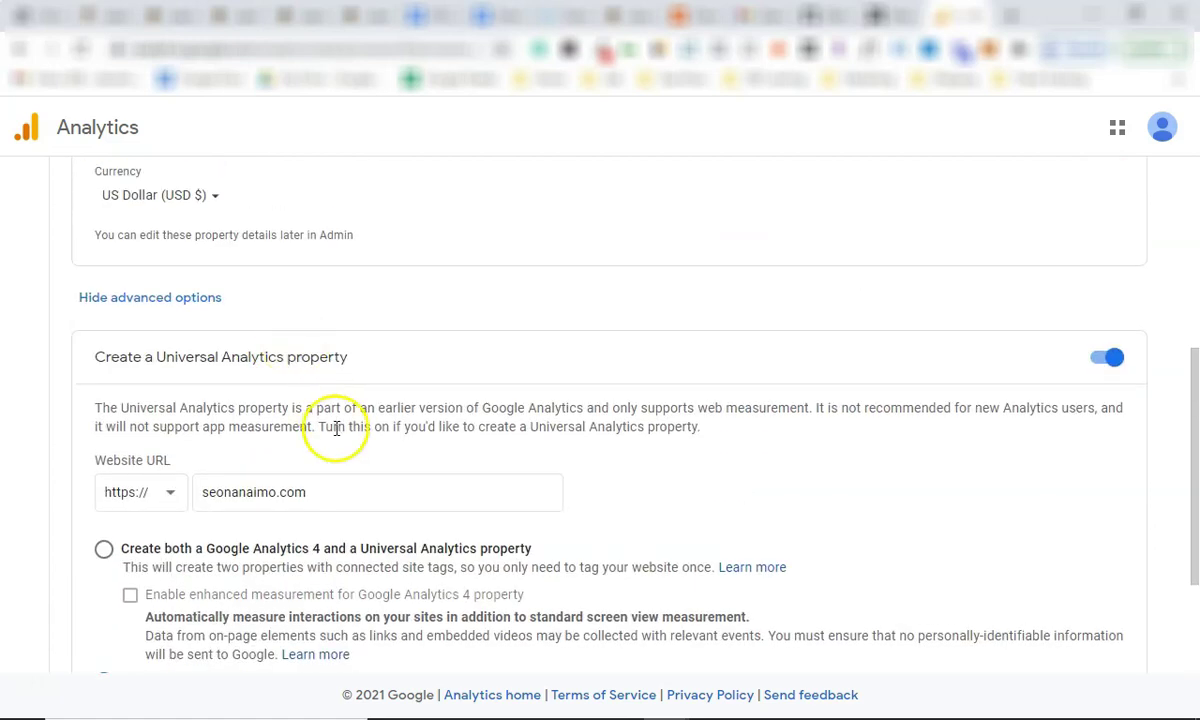
pyautogui.scroll(-2, 317, 492)
# Name the property after the business and set the reporting time zone to Canada (Vancouver).
pyautogui.click(102, 563)
pyautogui.write('Avery Gibson')
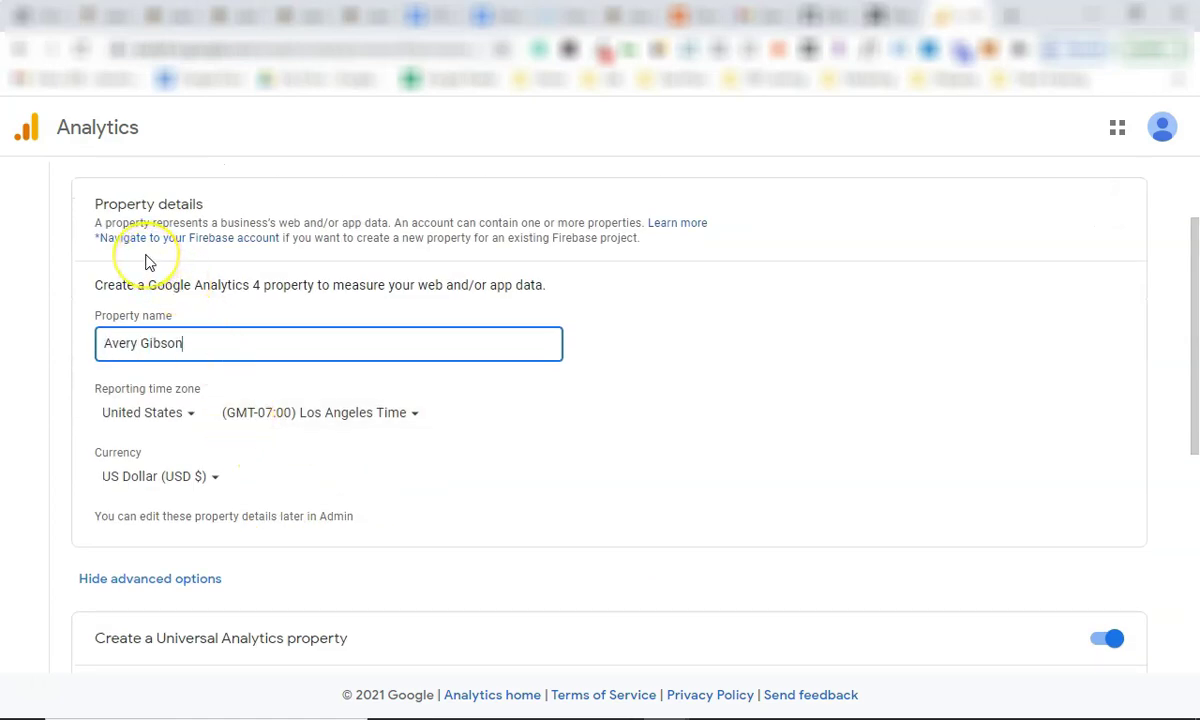
pyautogui.write(' Real Estate')
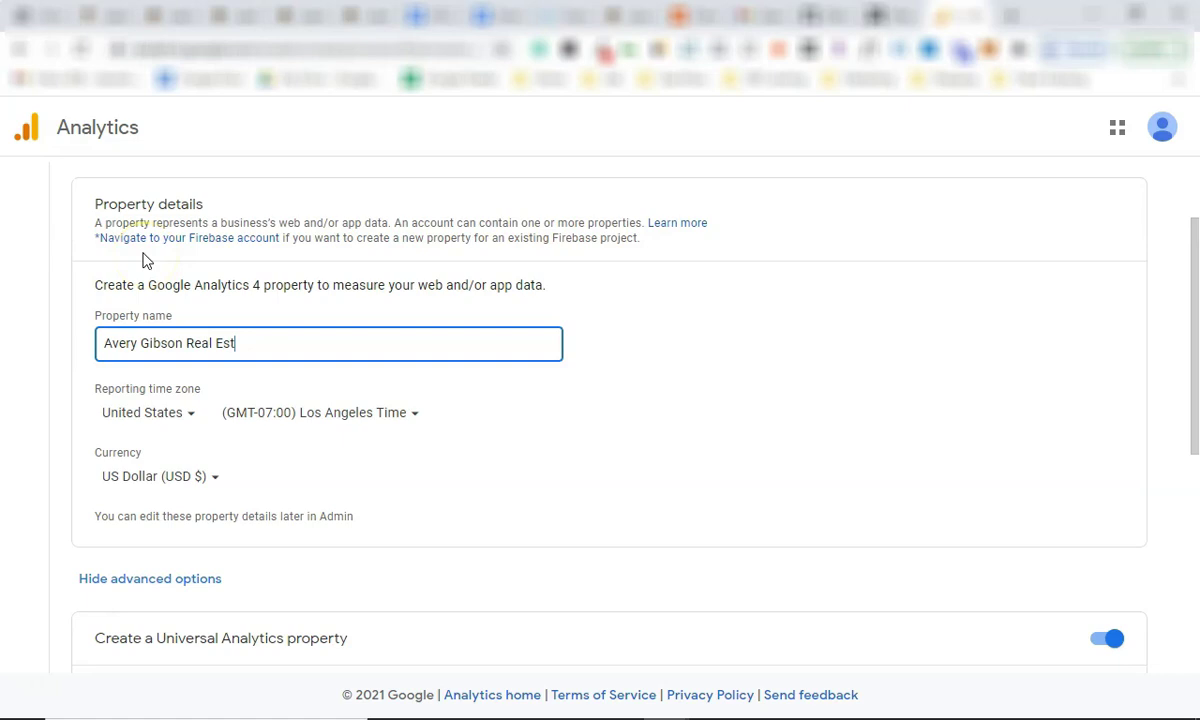
pyautogui.click(179, 417)
pyautogui.write('ca')
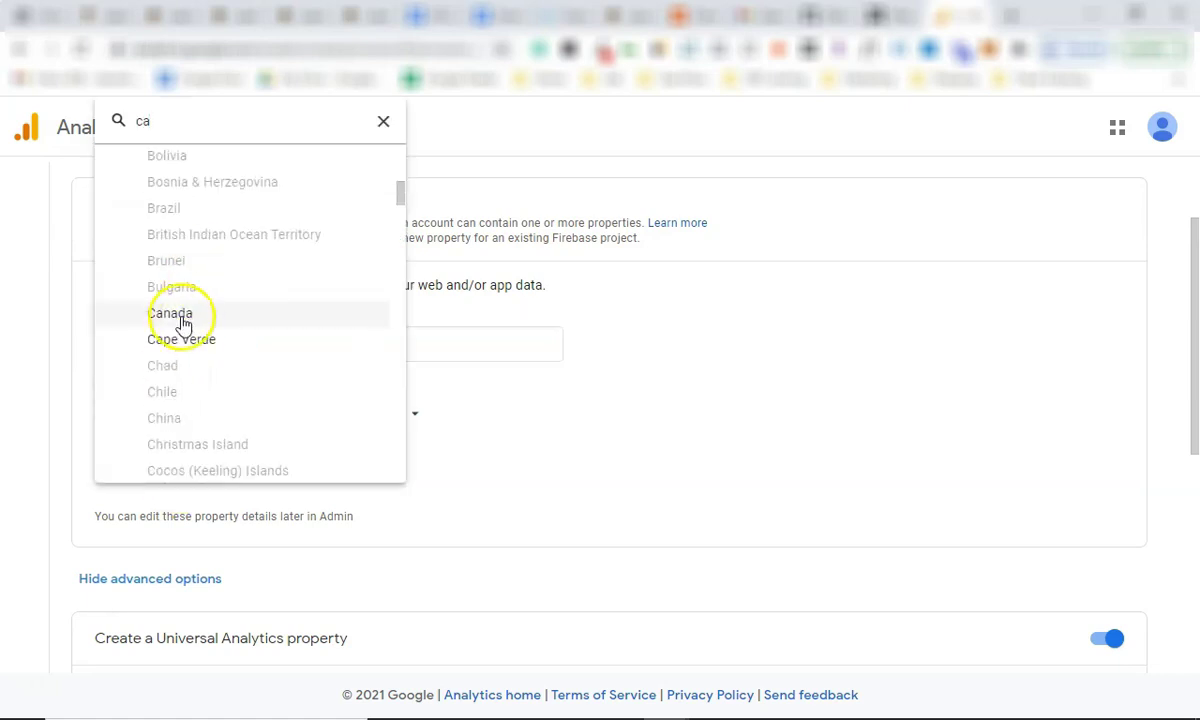
pyautogui.click(181, 318)
# Set currency to Canadian Dollar, continue to business details, and mark the business as small.
pyautogui.click(193, 477)
pyautogui.write('ca')
pyautogui.click(240, 324)
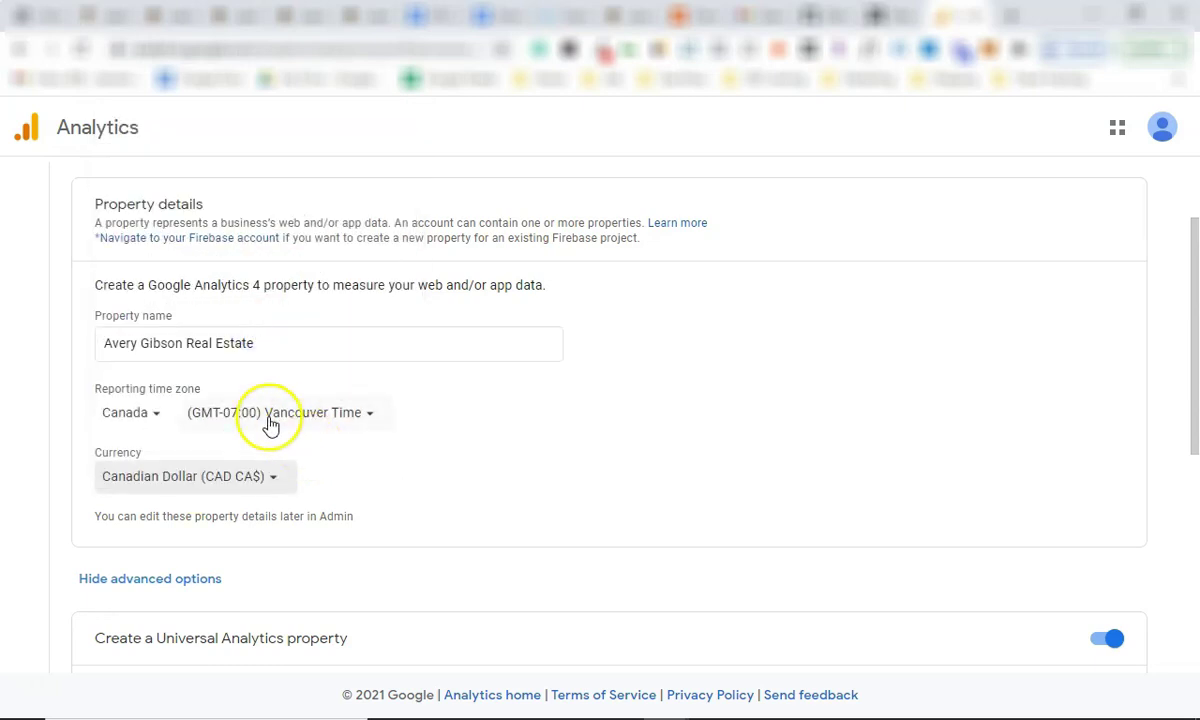
pyautogui.scroll(-2, 268, 425)
pyautogui.scroll(-3, 268, 428)
pyautogui.click(110, 572)
pyautogui.click(122, 457)
# Set the industry category to Real Estate and create the account.
pyautogui.click(152, 394)
pyautogui.write('rea')
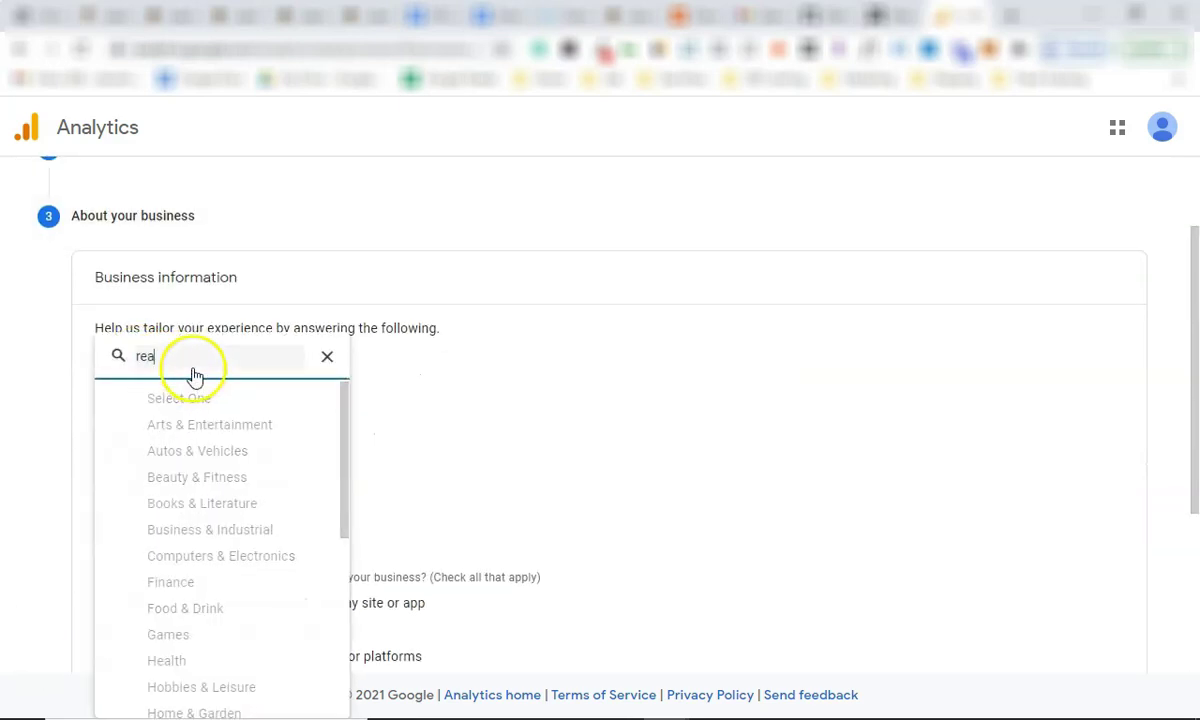
pyautogui.click(181, 548)
pyautogui.scroll(-3, 187, 500)
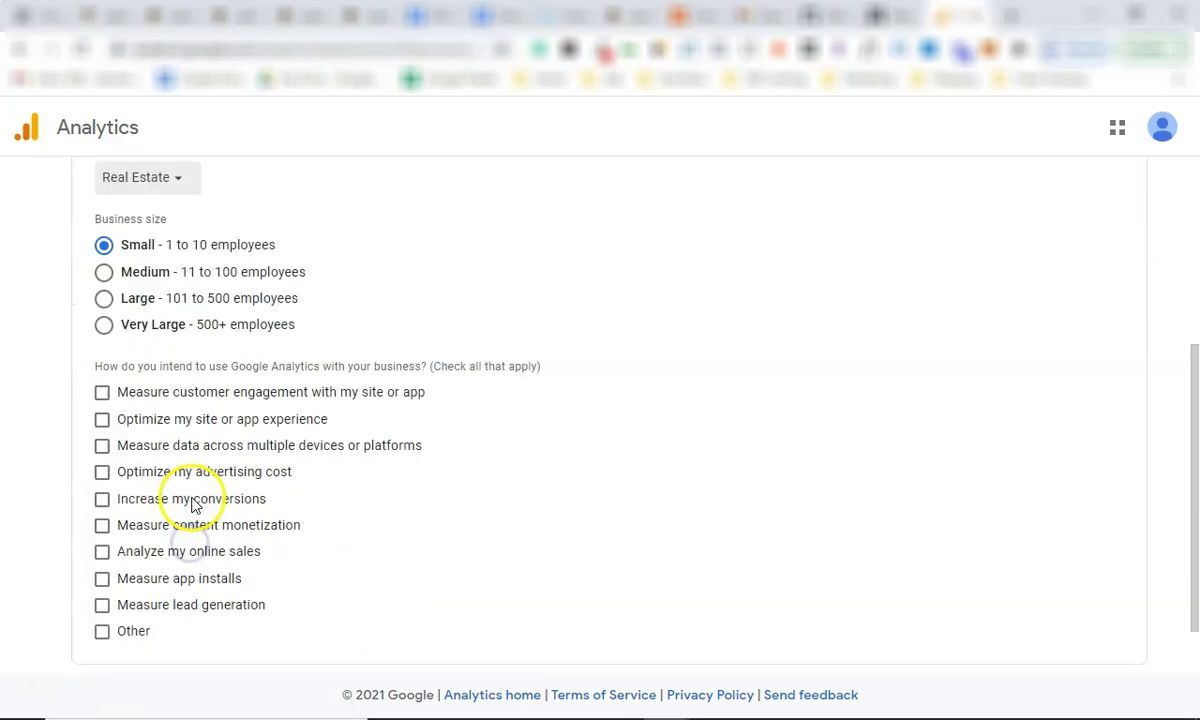
pyautogui.click(139, 633)
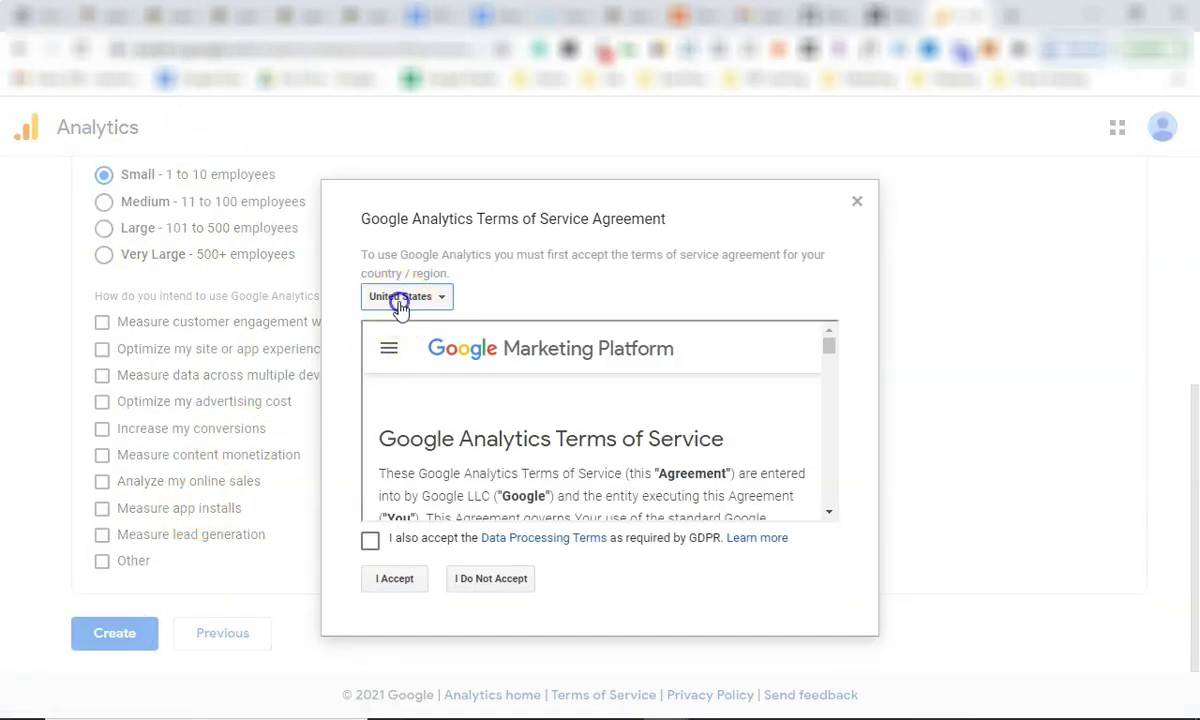
# Accept the Canadian terms of service, including the GDPR data processing terms.
pyautogui.click(399, 300)
pyautogui.write('can')
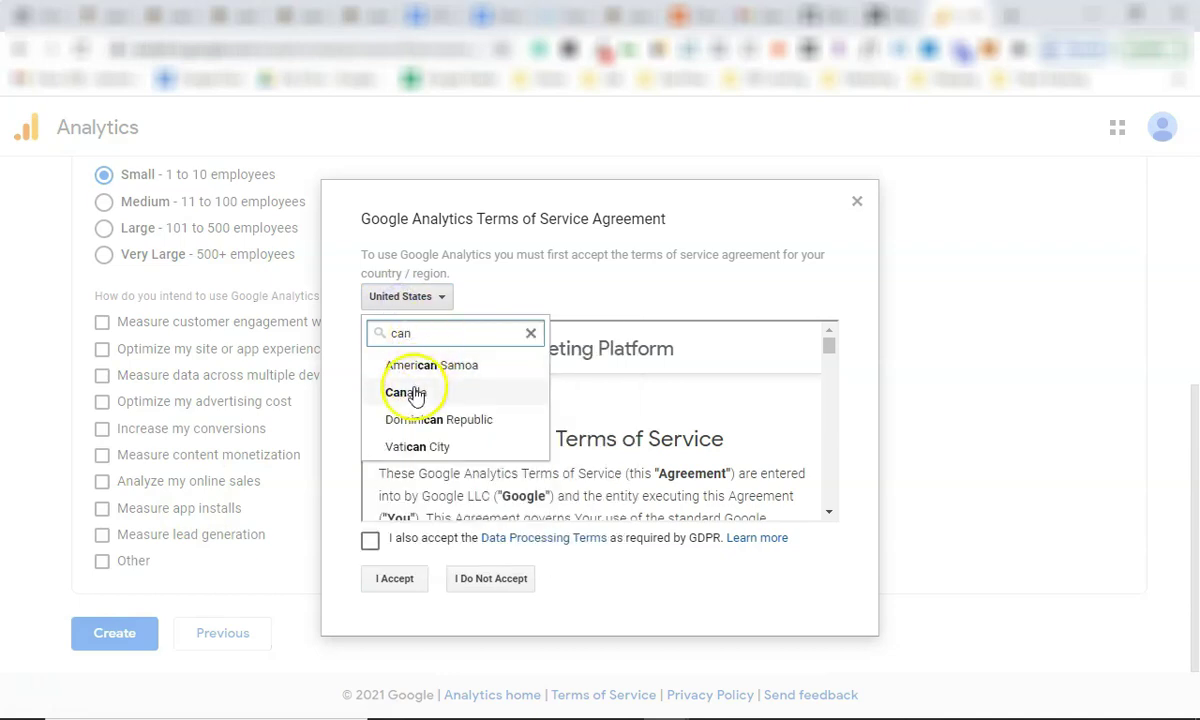
pyautogui.click(413, 390)
pyautogui.scroll(-10, 421, 450)
pyautogui.click(370, 540)
pyautogui.click(398, 580)
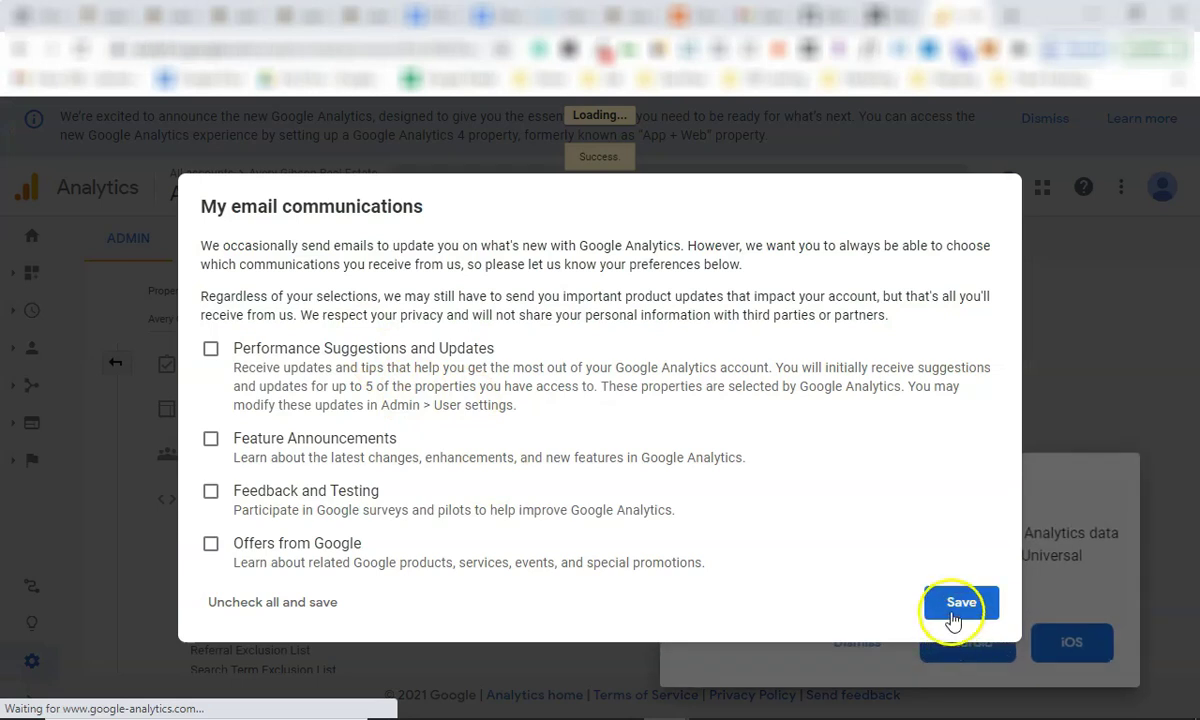
# Save email preferences, dismiss the mobile app promotion and search tip, and restore the admin columns.
pyautogui.click(960, 603)
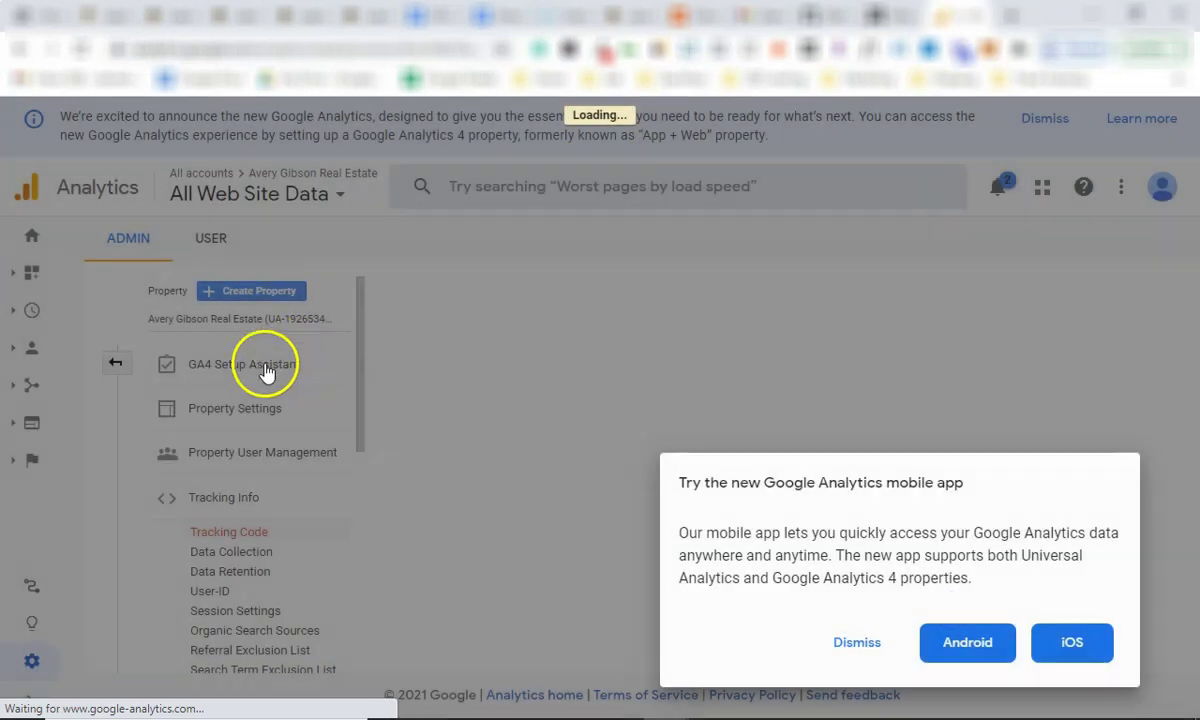
pyautogui.click(862, 645)
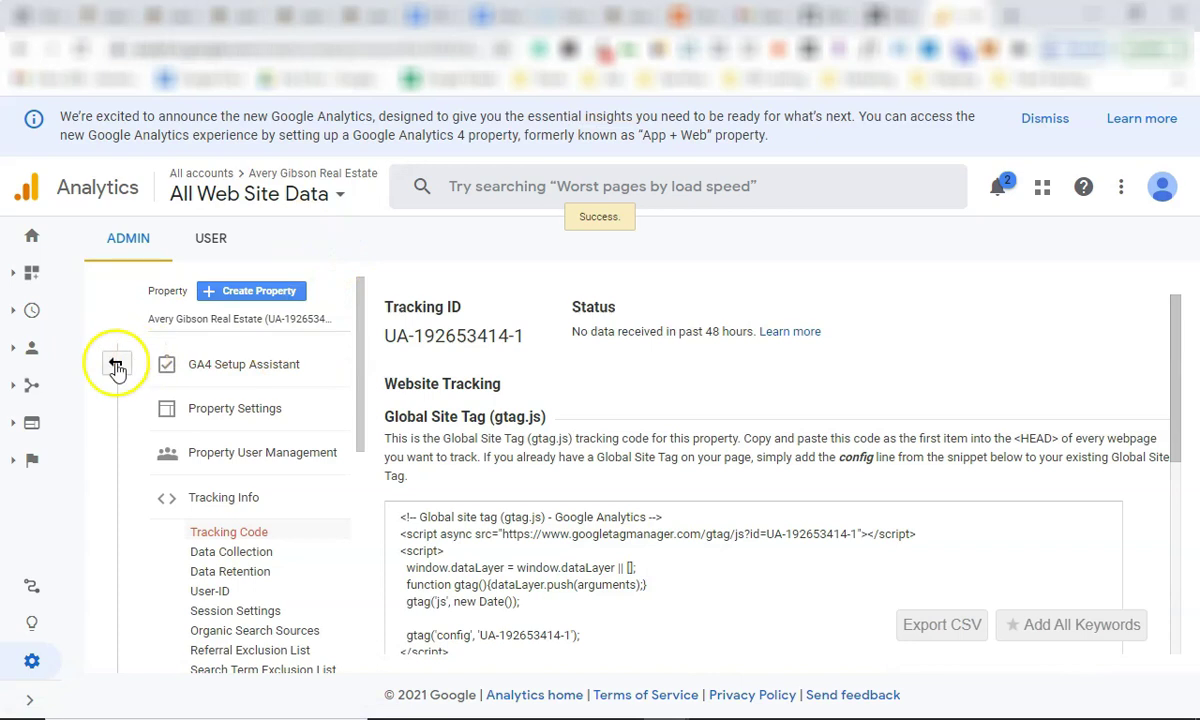
pyautogui.click(117, 364)
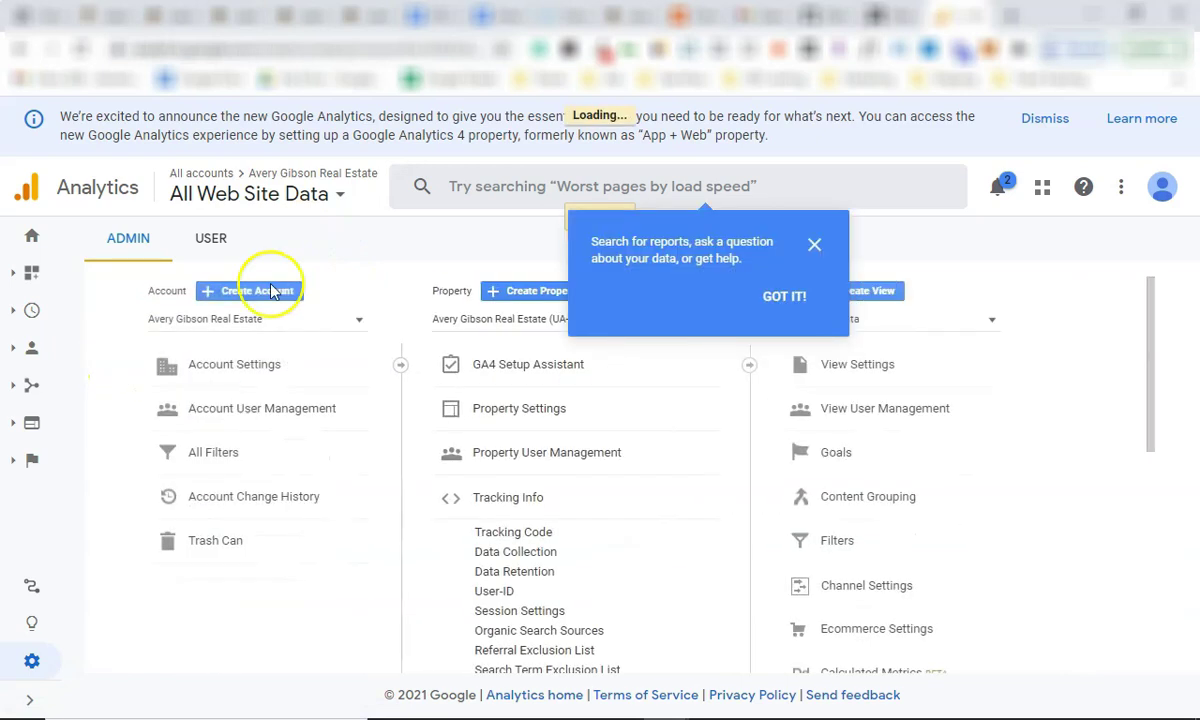
pyautogui.click(814, 246)
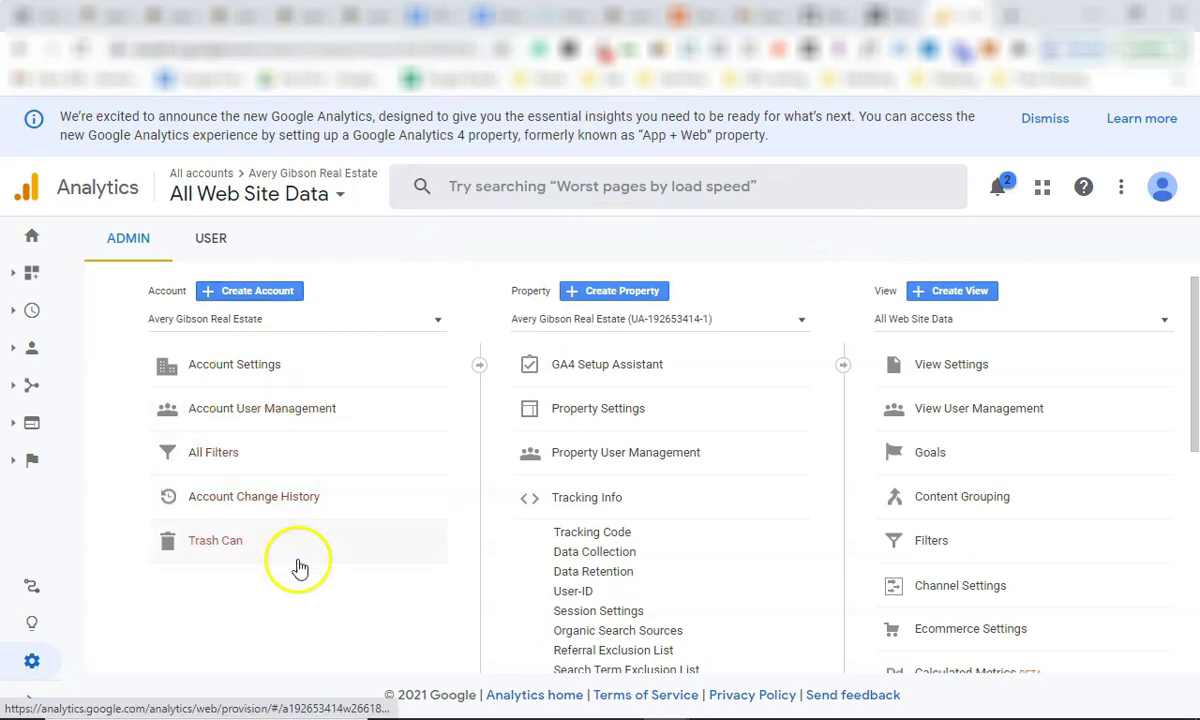
pyautogui.scroll(-2, 710, 400)
pyautogui.scroll(1, 687, 522)
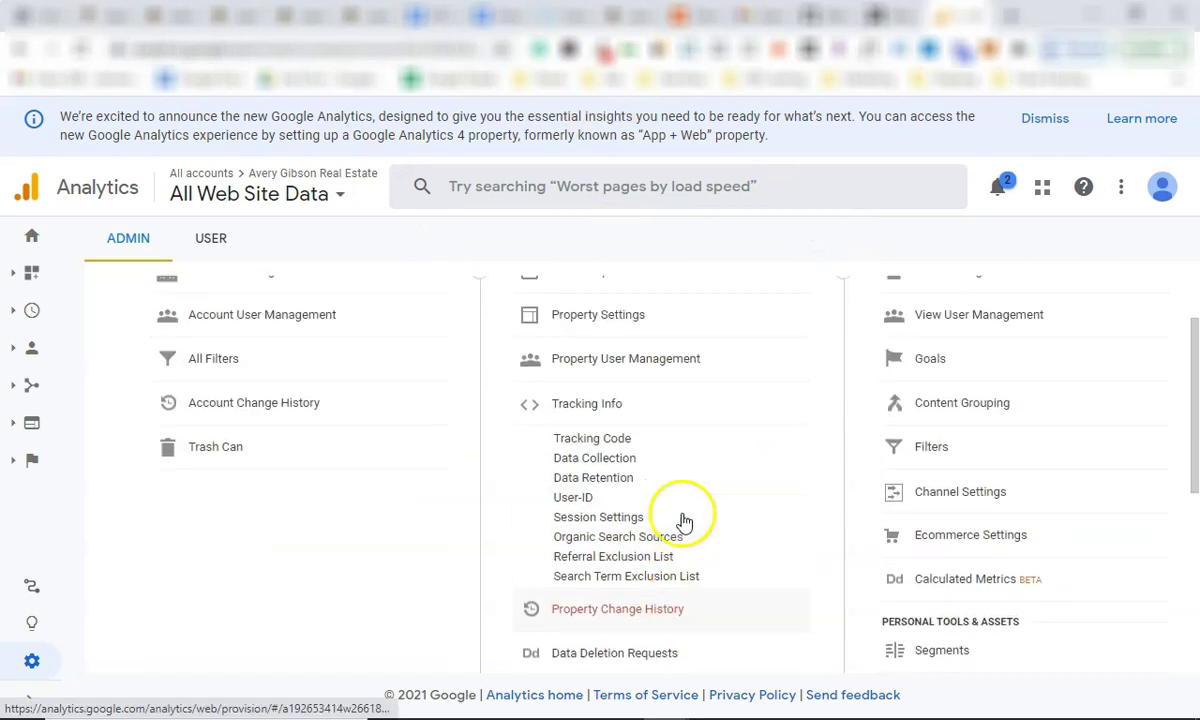
pyautogui.click(598, 446)
pyautogui.scroll(-1, 480, 555)
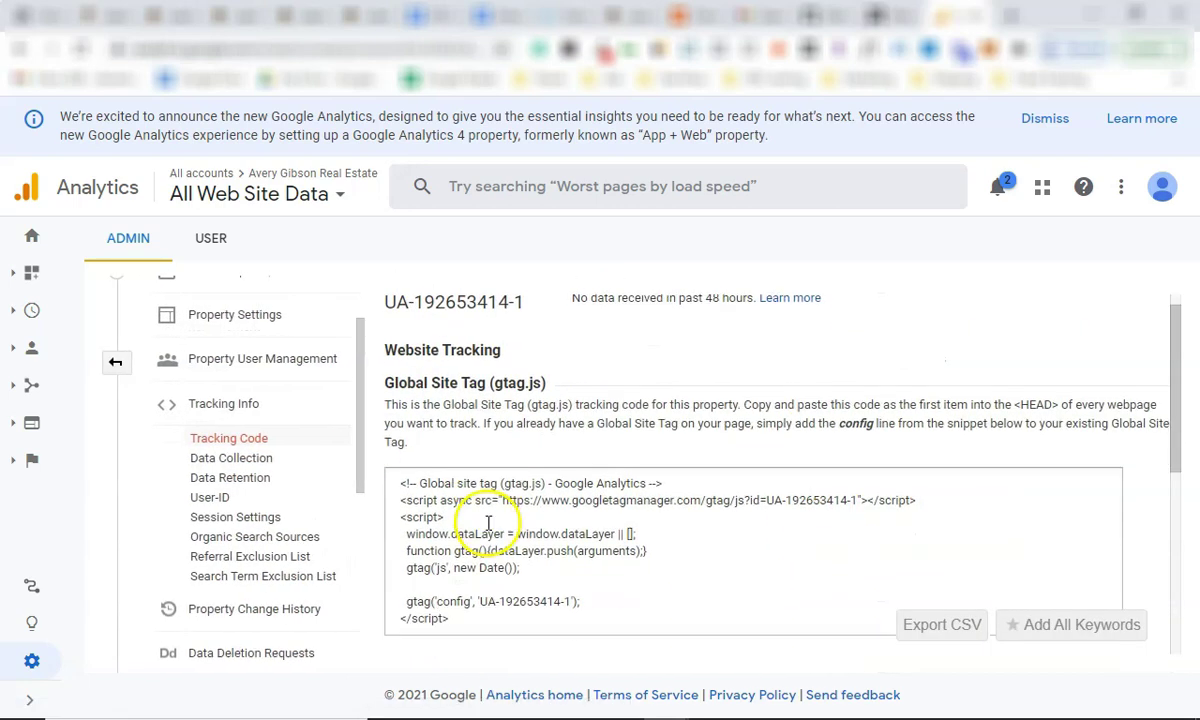
pyautogui.moveTo(481, 564); pyautogui.dragTo(377, 421)
pyautogui.hotkey('ctrl', 'c')
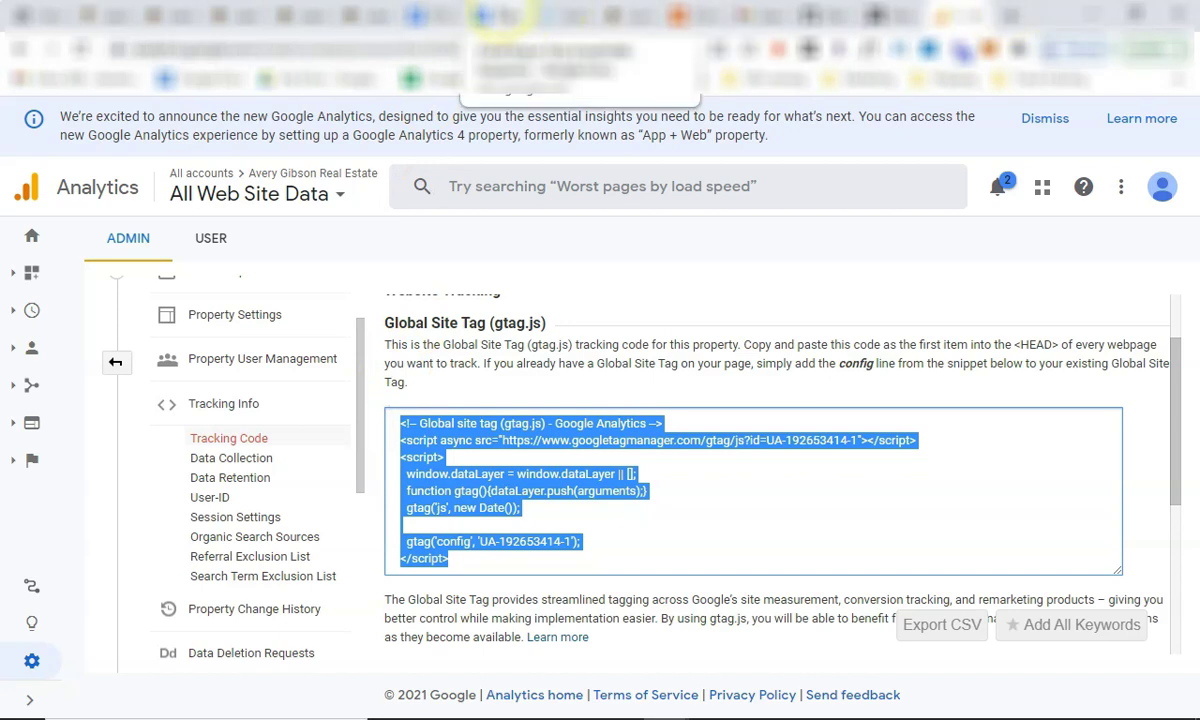
# Paste the Global Site Tag tracking snippet into a new untitled Notepad window, then minimize it.
pyautogui.click(499, 14)
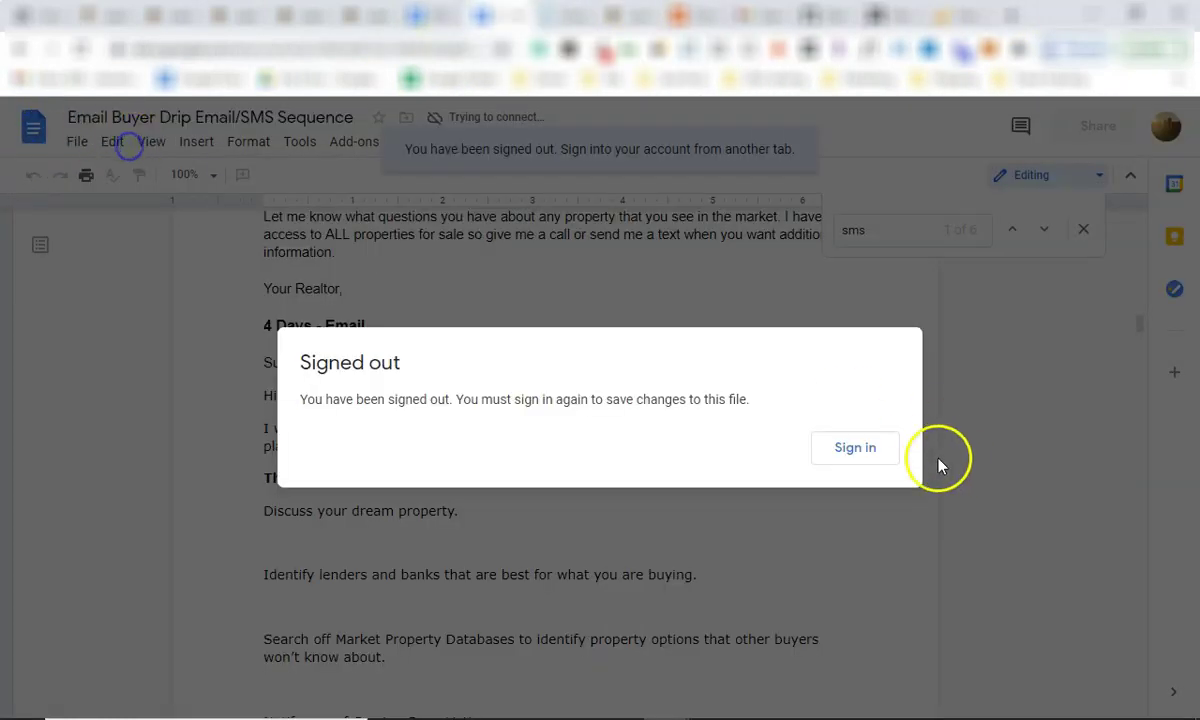
pyautogui.moveTo(680, 702)
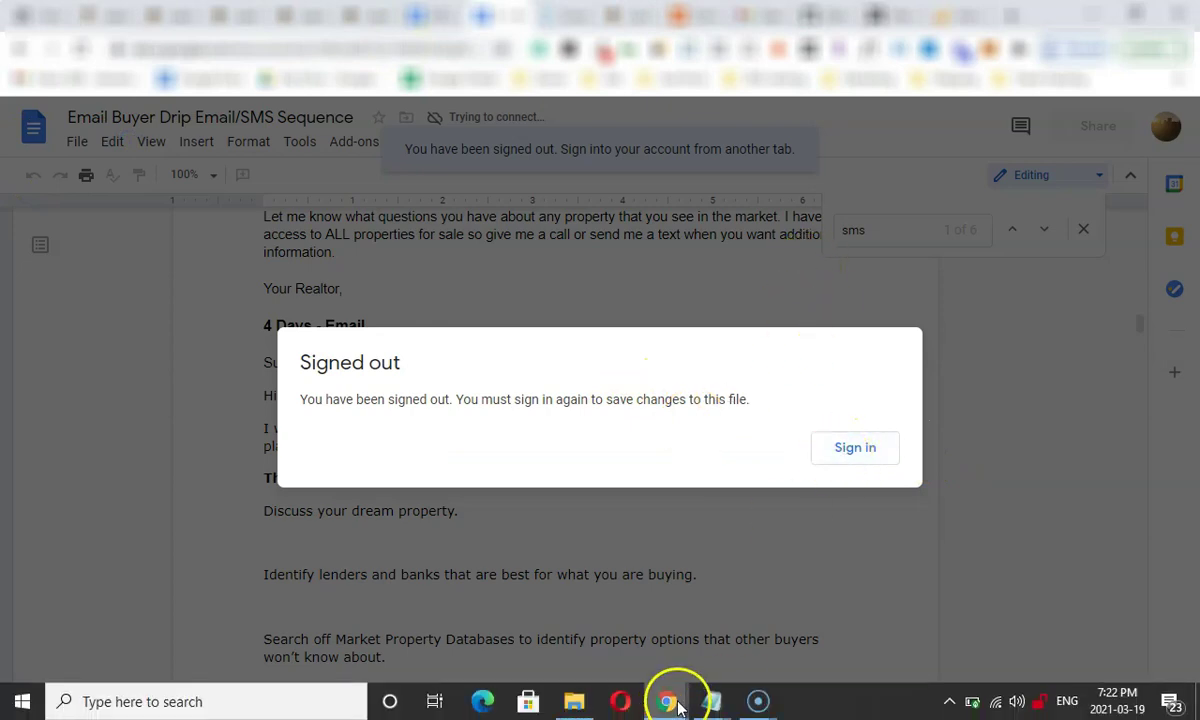
pyautogui.rightClick(724, 703)
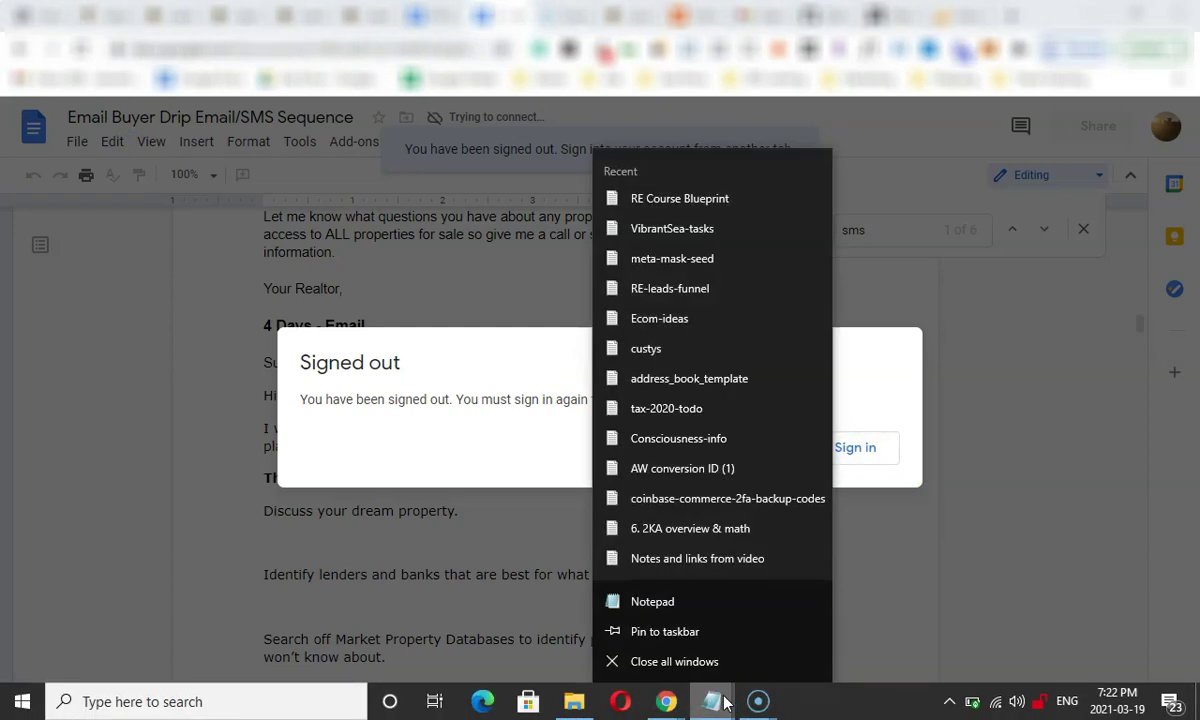
pyautogui.click(688, 601)
pyautogui.hotkey('ctrl', 'v')
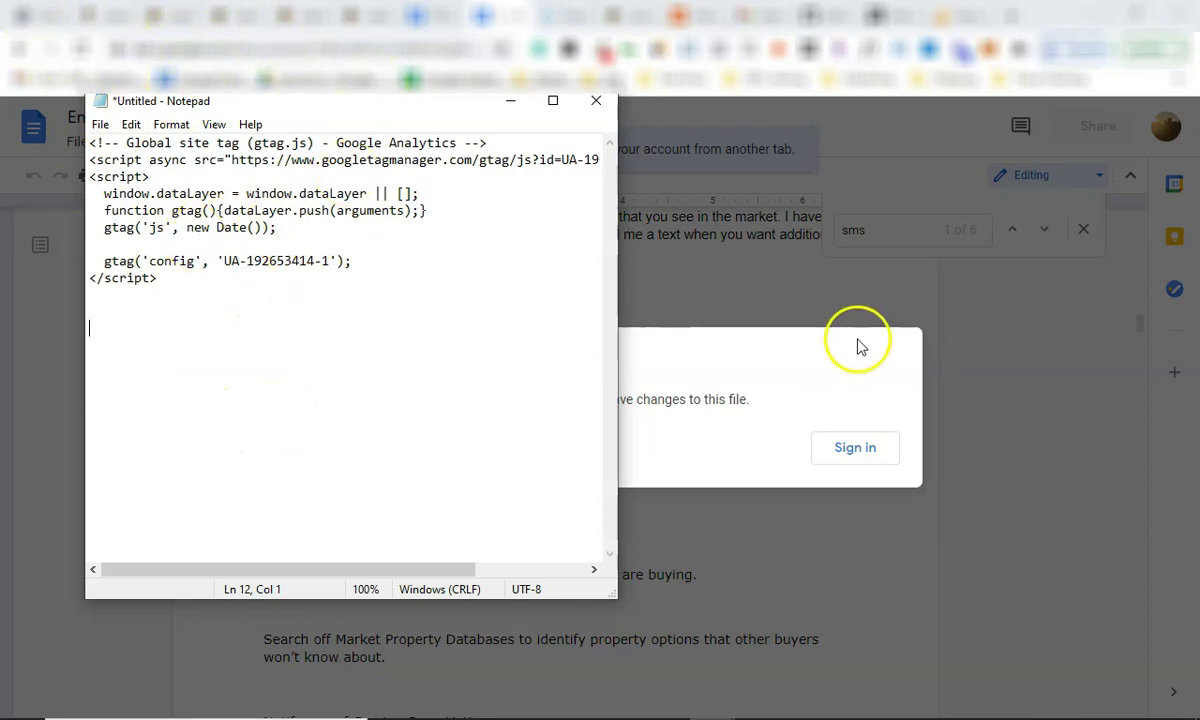
pyautogui.click(507, 104)
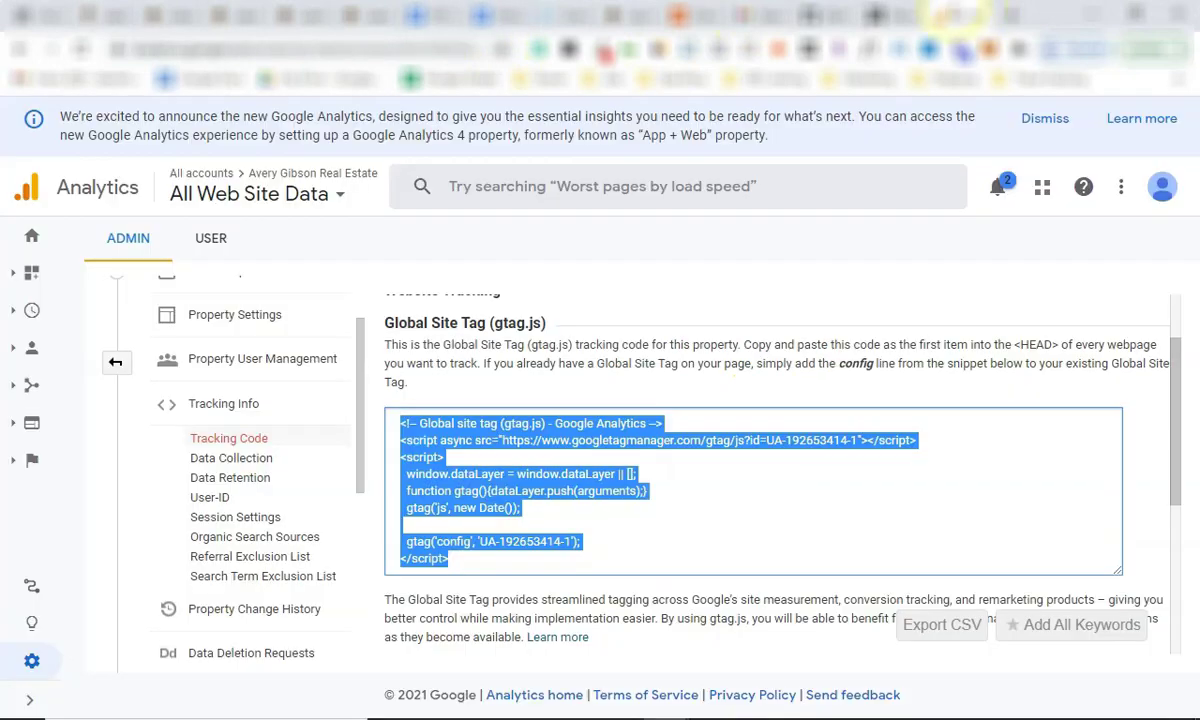
# Close the Google Analytics Tracking Code panel and return to the top of the Admin page.
pyautogui.click(415, 375)
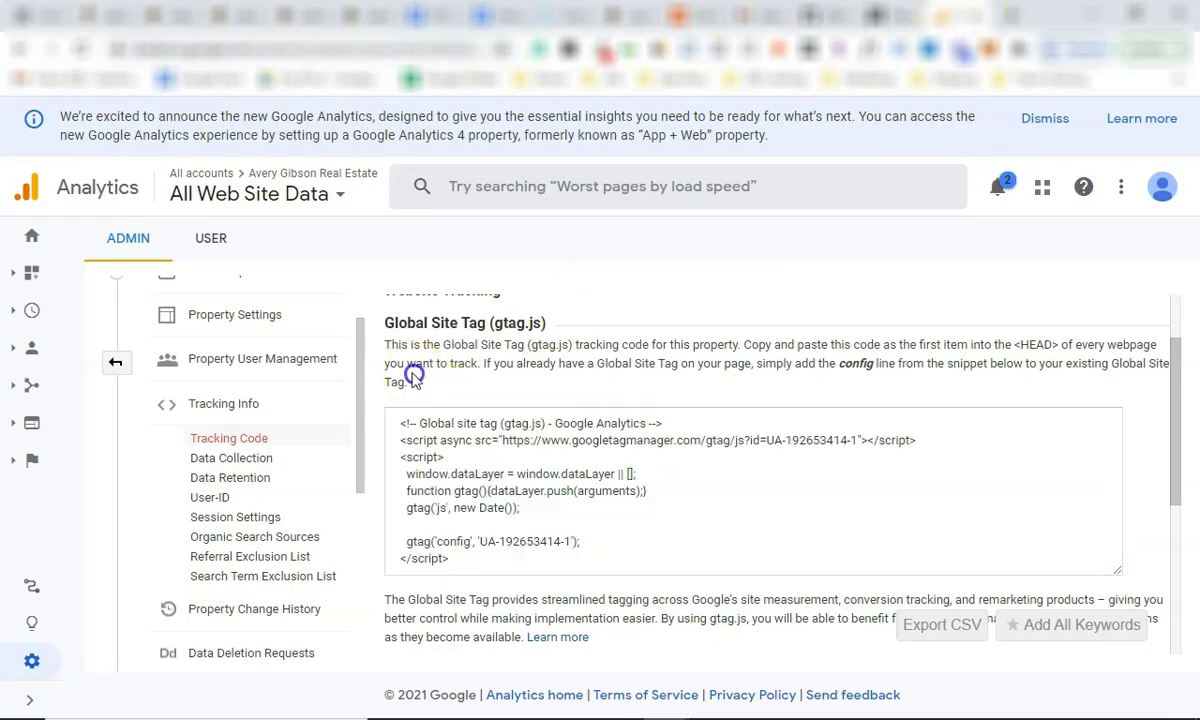
pyautogui.click(117, 370)
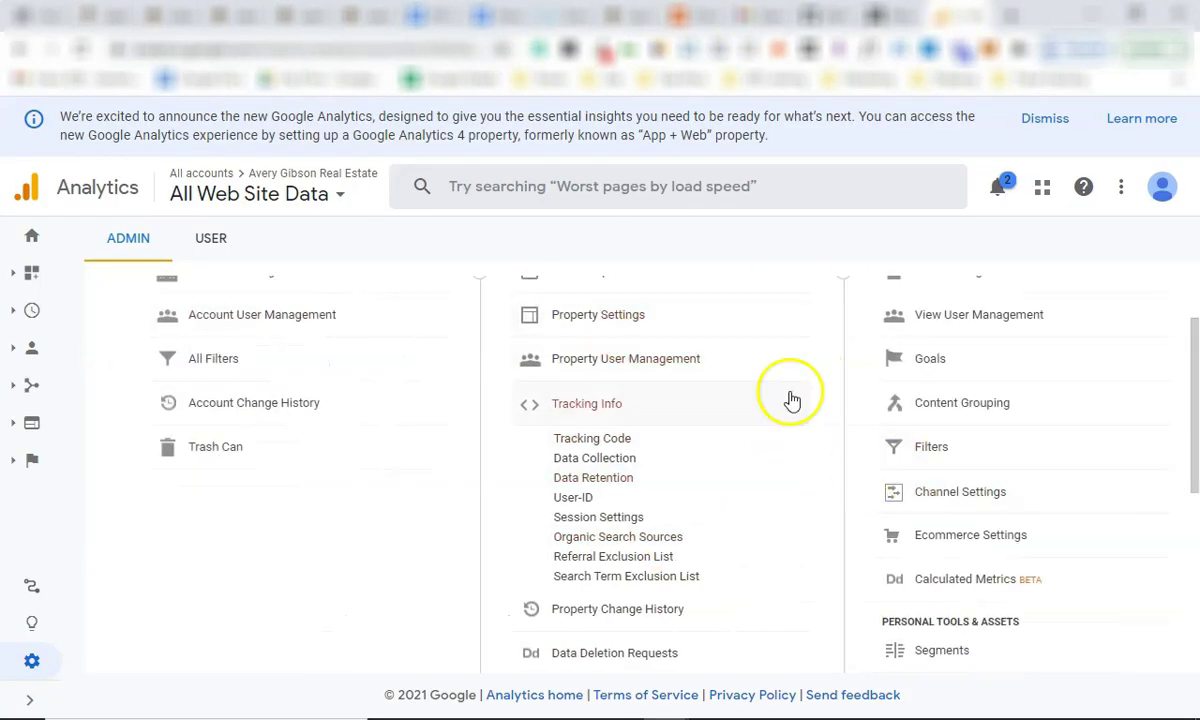
pyautogui.scroll(1, 925, 410)
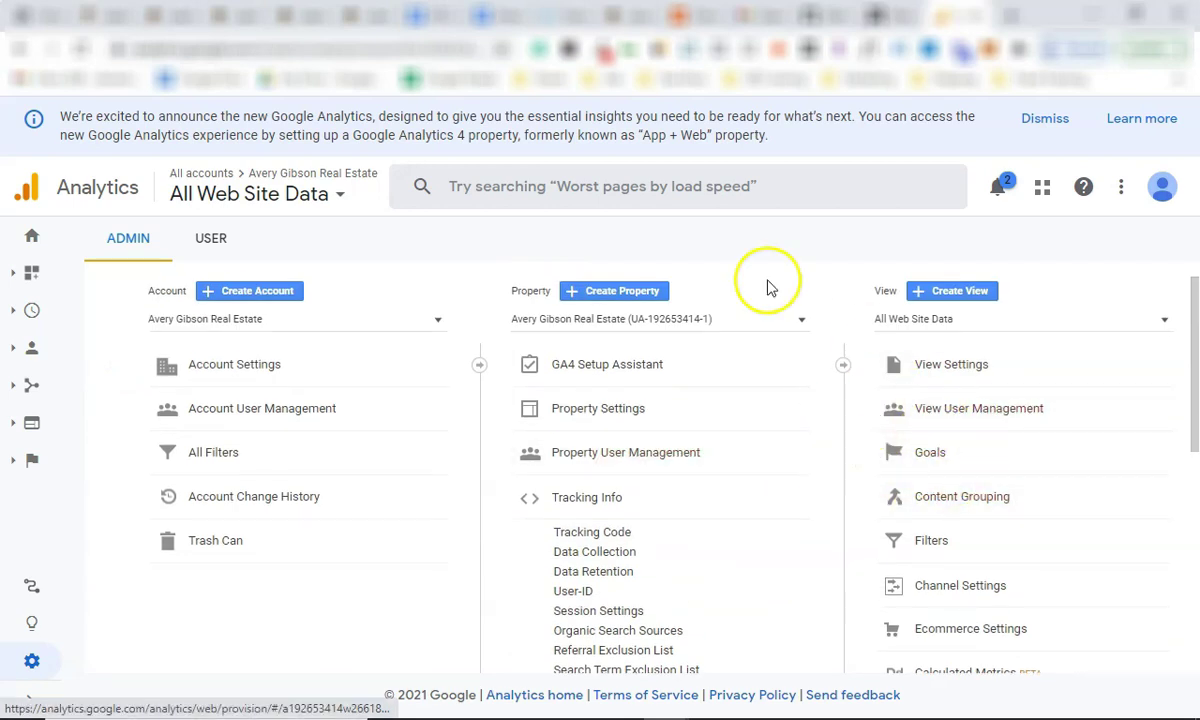
pyautogui.scroll(-4, 820, 415)
pyautogui.scroll(4, 822, 420)
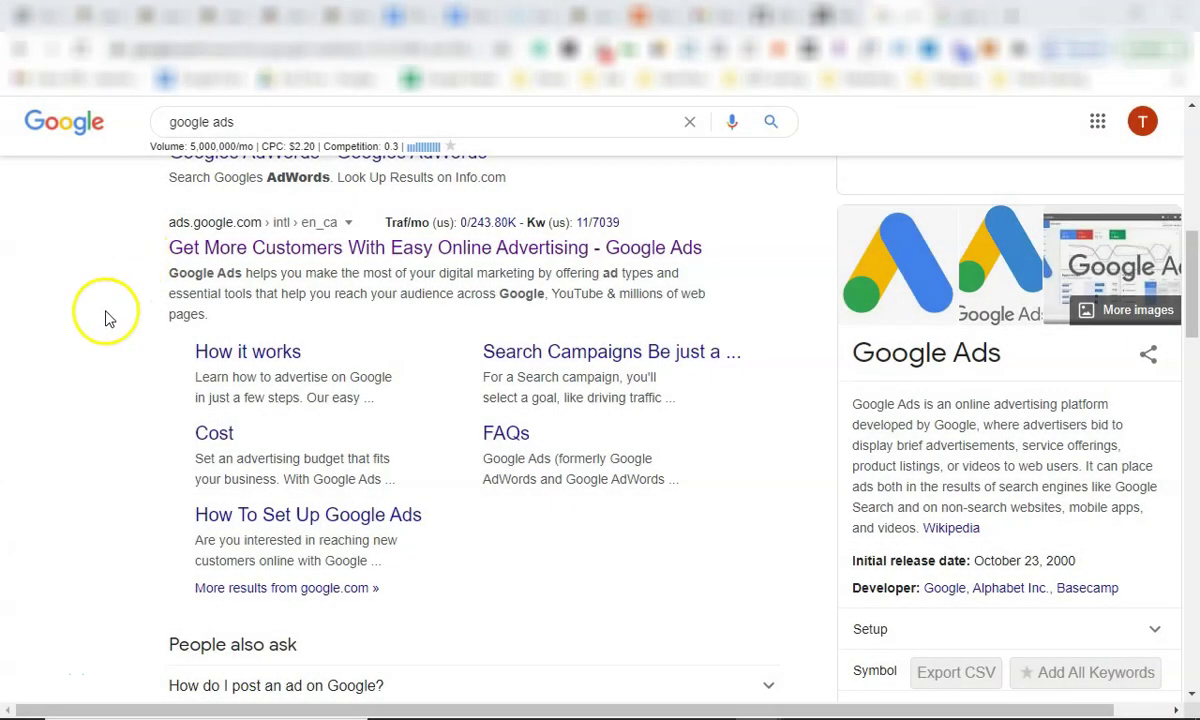
# Visit the ads.google.com result from the 'google ads' search, then start a new browser tab.
pyautogui.scroll(1, 40, 210)
pyautogui.scroll(6, 40, 210)
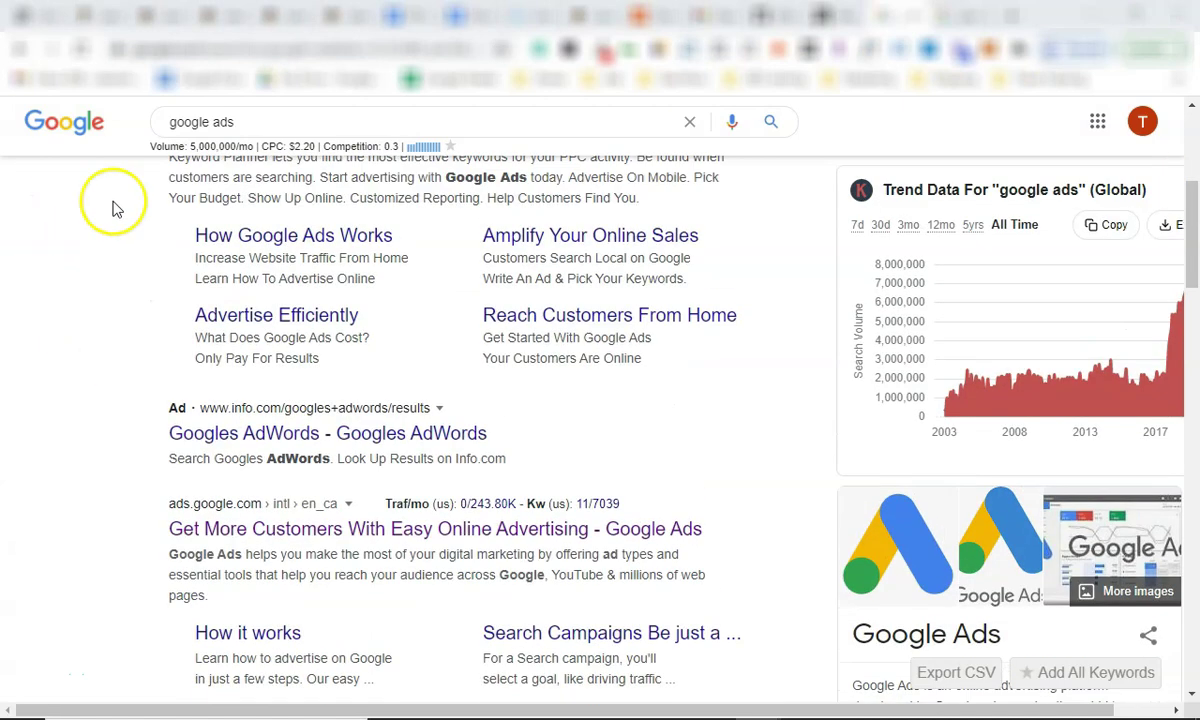
pyautogui.click(272, 136)
pyautogui.click(82, 220)
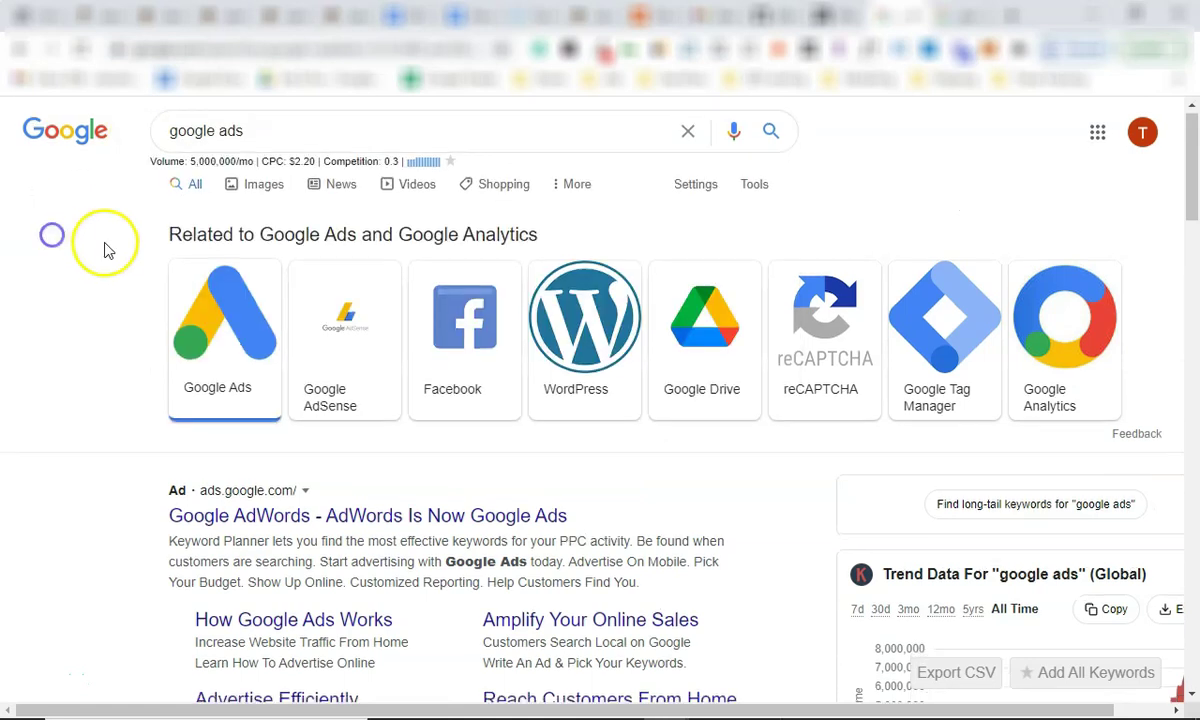
pyautogui.scroll(-5, 139, 300)
pyautogui.click(340, 452)
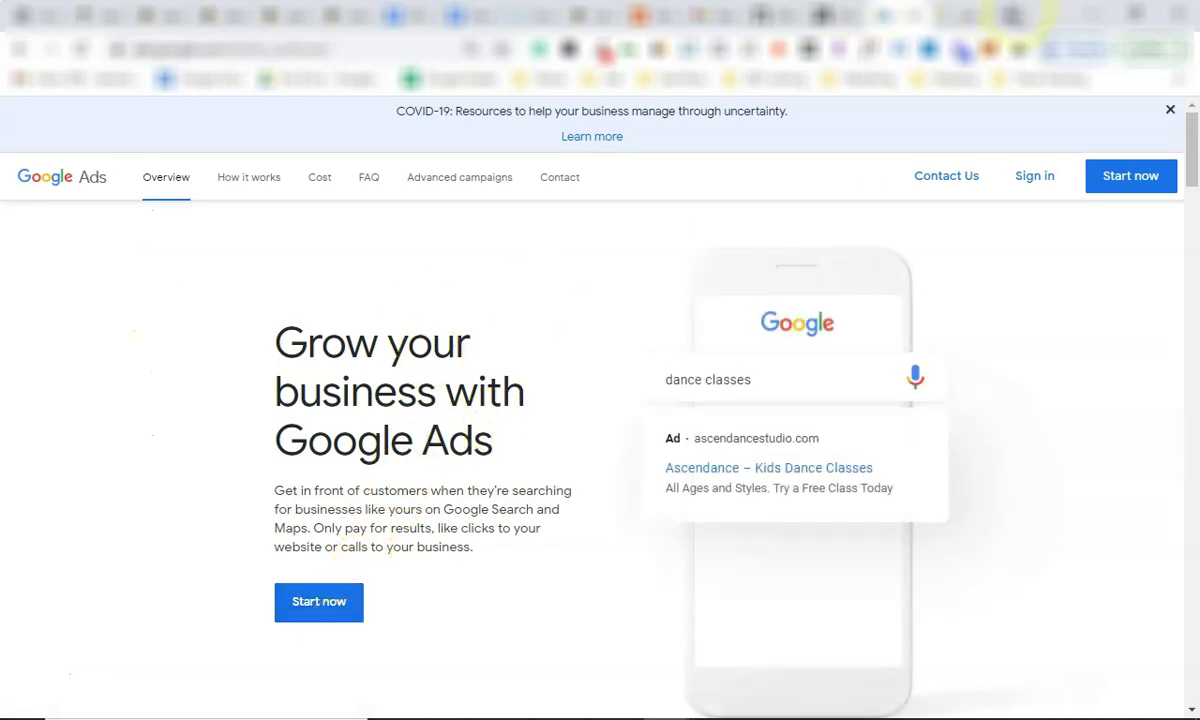
pyautogui.click(1011, 16)
# Search 'google ads cost' and open the Canada Google Ads coupon voucher result.
pyautogui.write('google ad')
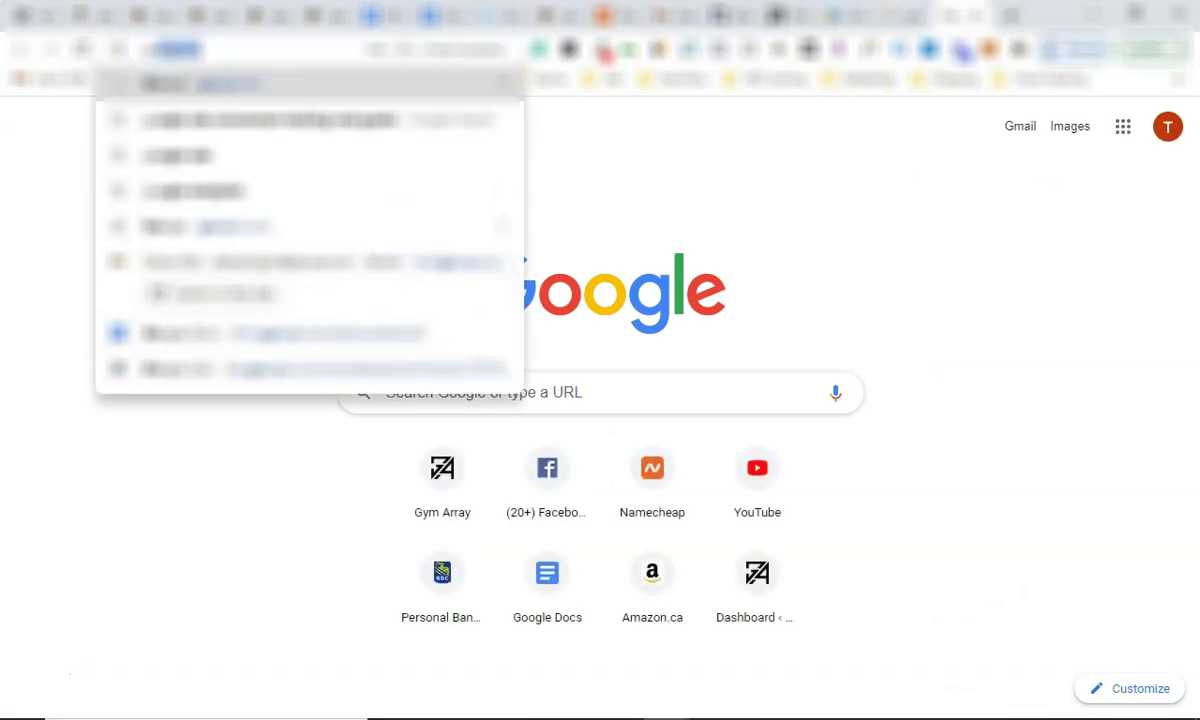
pyautogui.write('s cost')
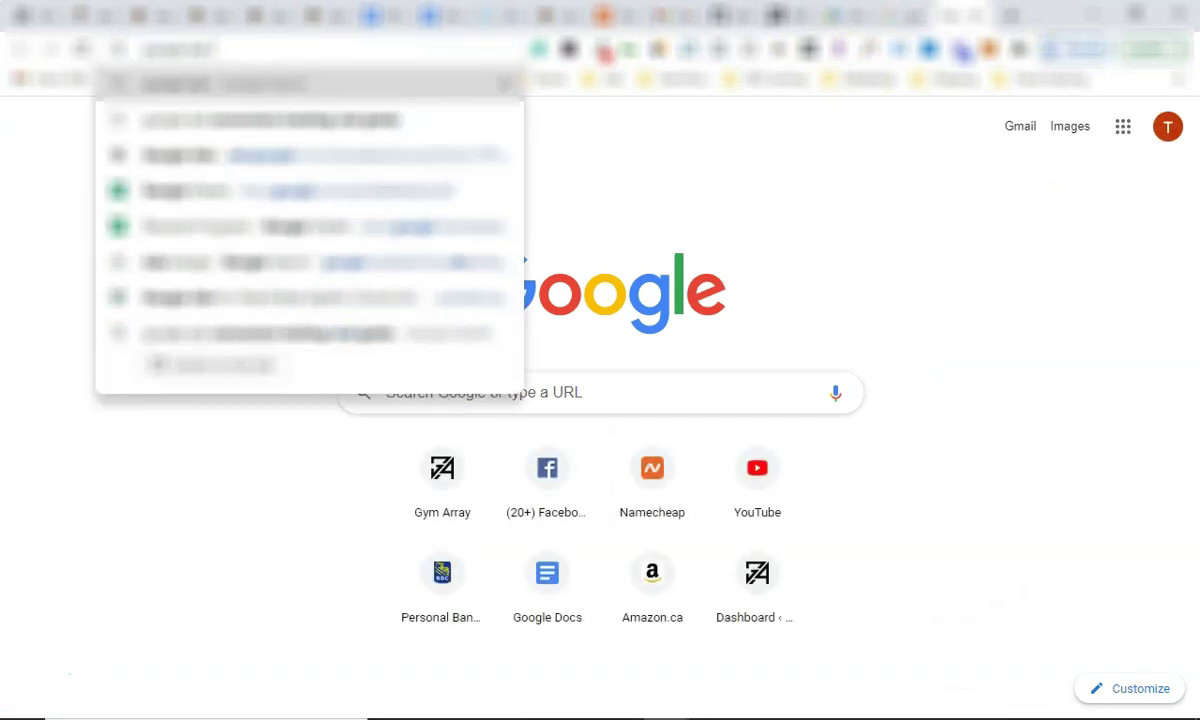
pyautogui.press('Return')
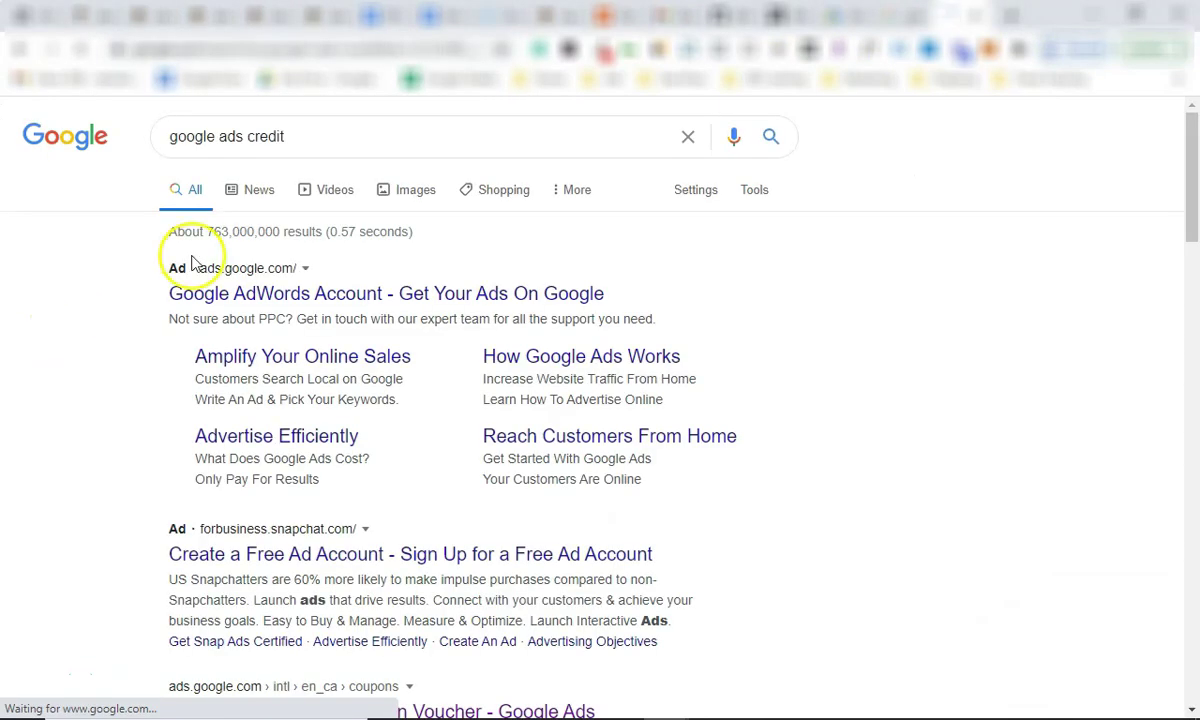
pyautogui.scroll(-4, 370, 445)
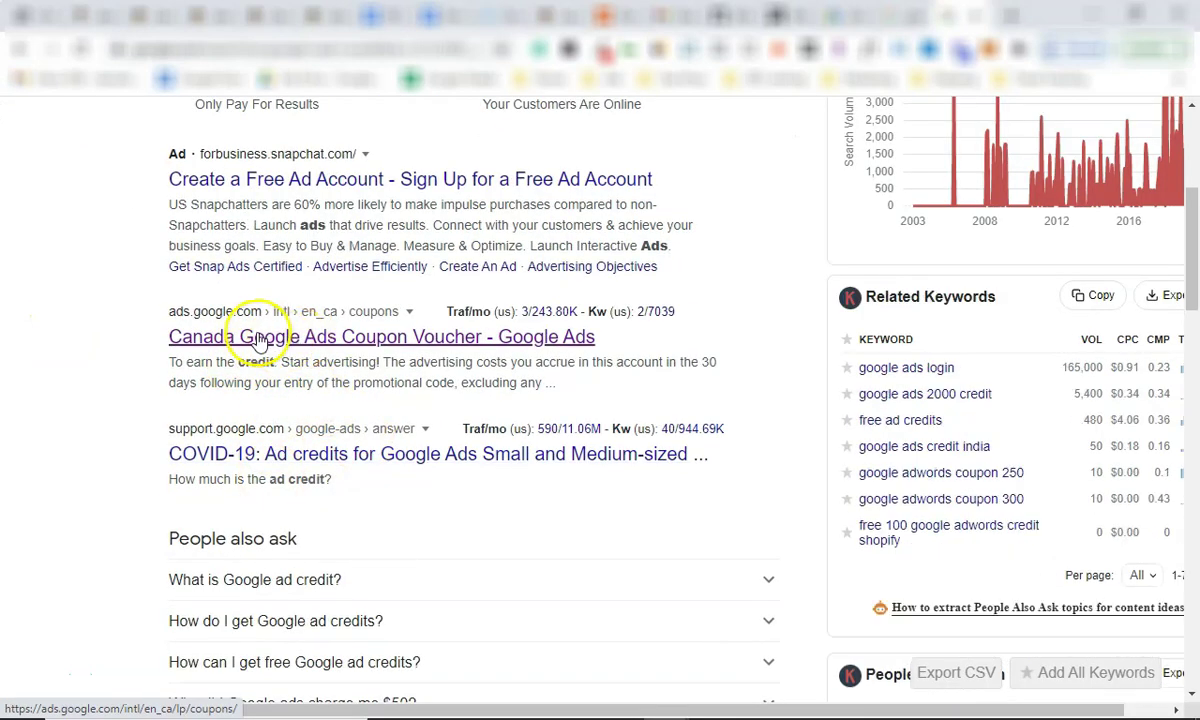
pyautogui.click(257, 340)
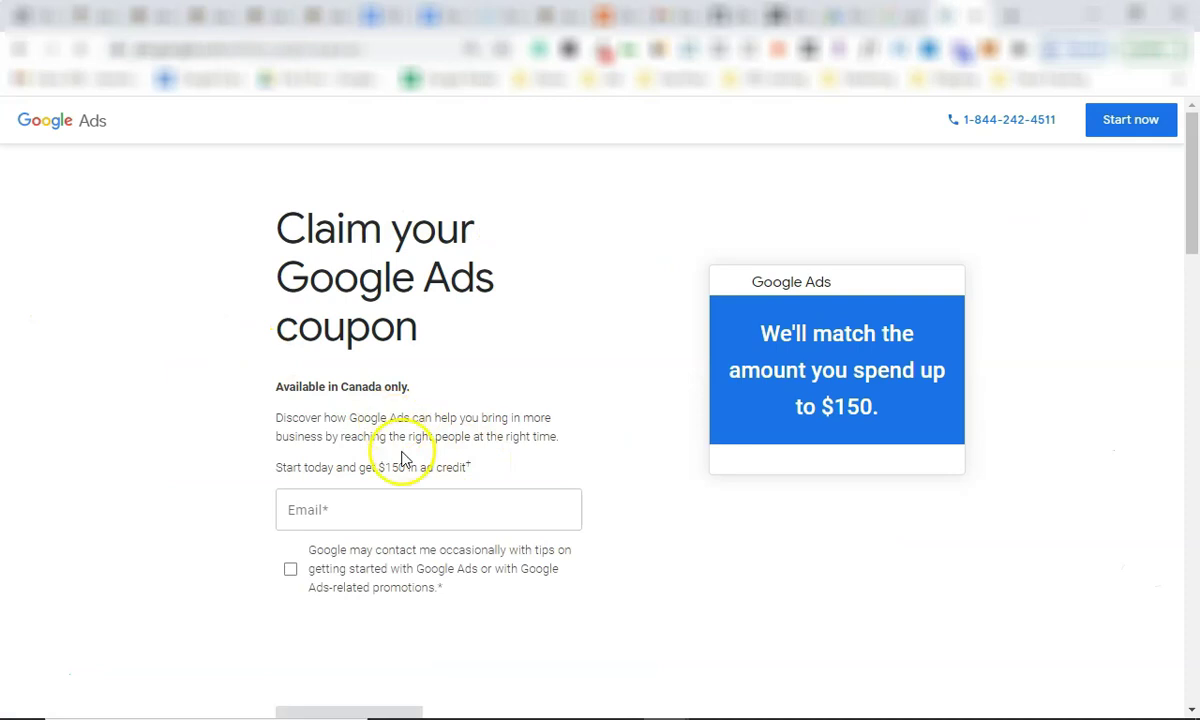
# Review the $150 ad credit offer and its email form, then return to the Google Ads overview.
pyautogui.scroll(-1, 385, 450)
pyautogui.click(371, 476)
pyautogui.click(230, 485)
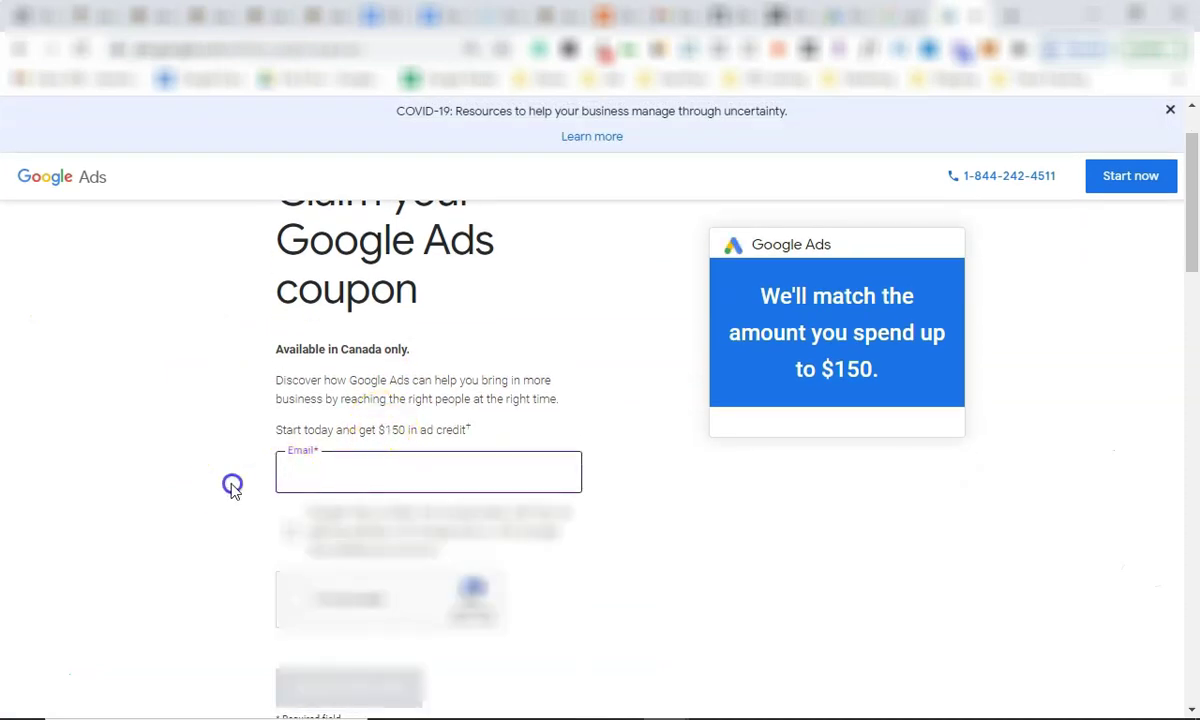
pyautogui.scroll(-2, 340, 595)
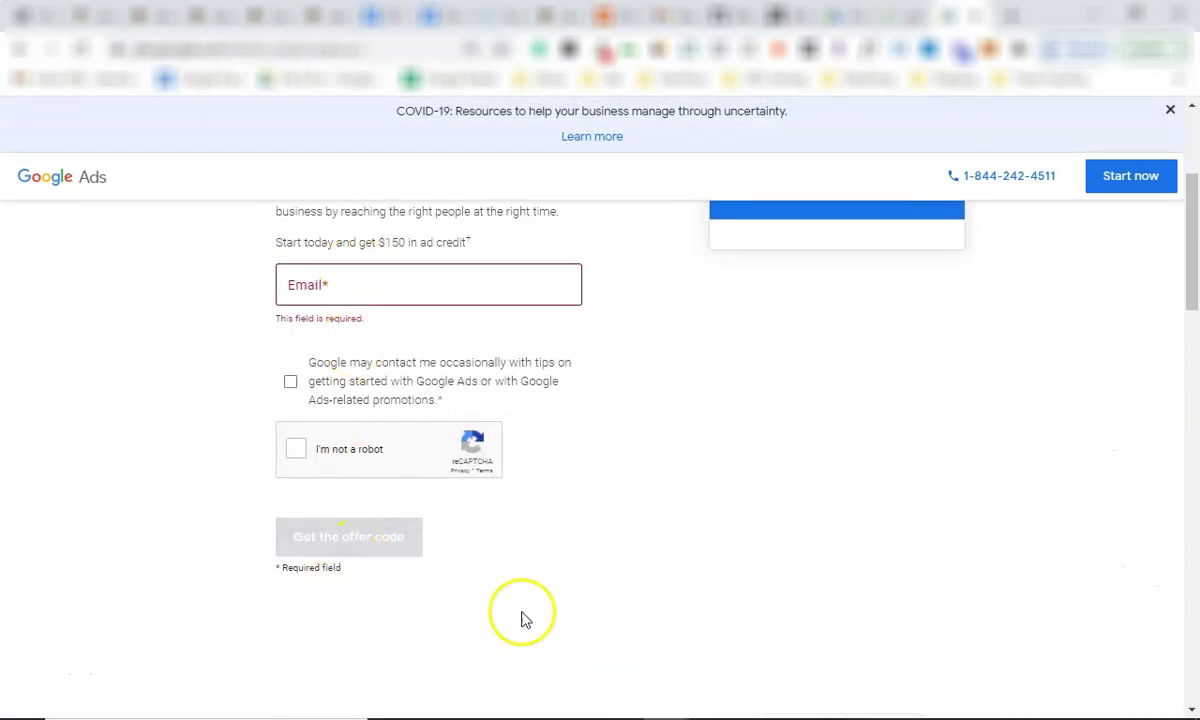
pyautogui.scroll(1, 450, 420)
pyautogui.click(362, 378)
pyautogui.click(364, 337)
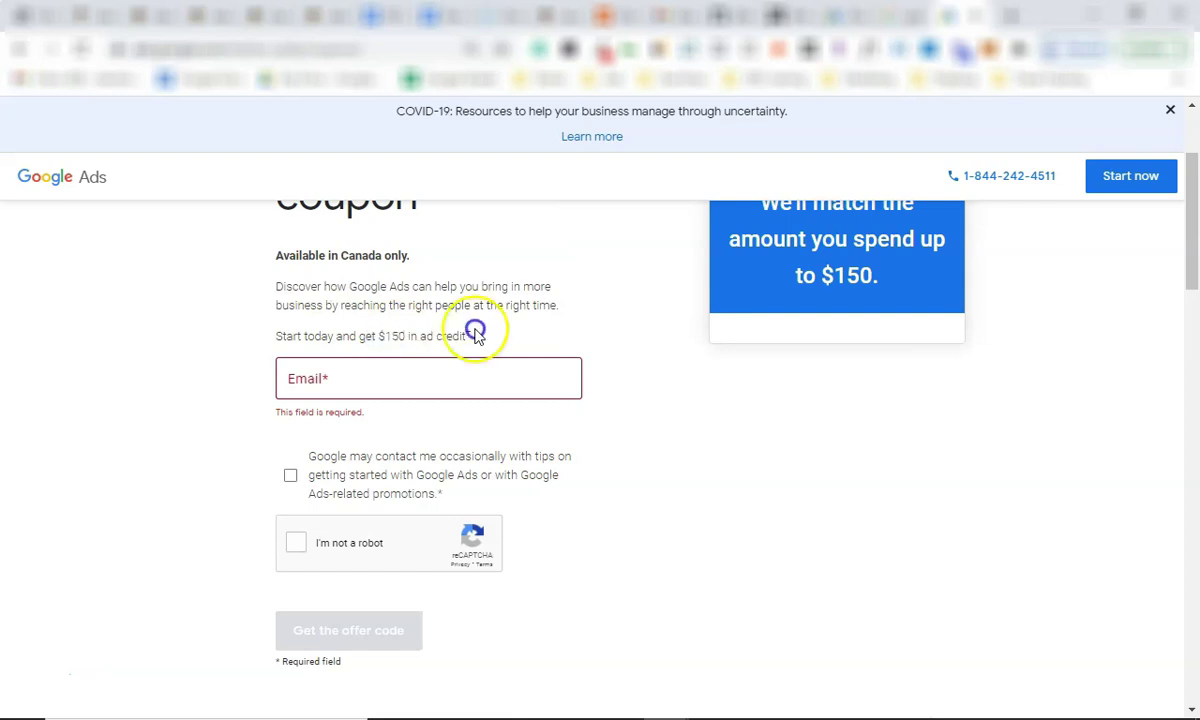
pyautogui.moveTo(475, 334); pyautogui.dragTo(481, 336)
pyautogui.click(492, 335)
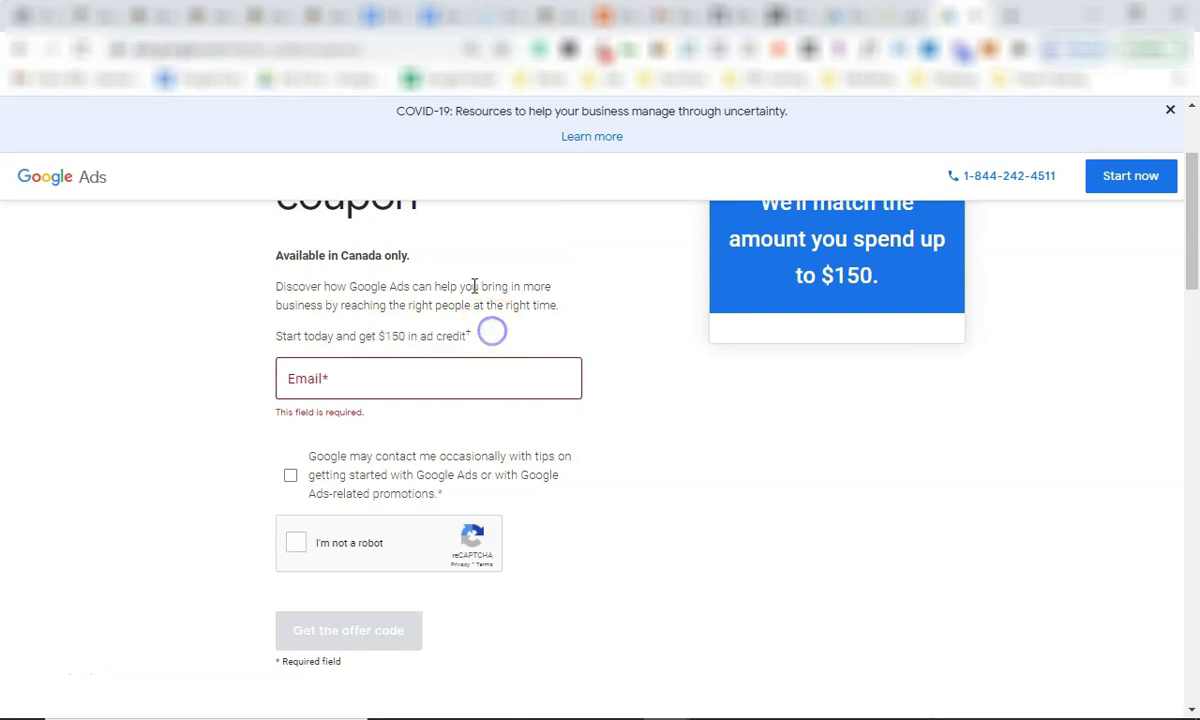
pyautogui.hotkey('alt', 'Left')
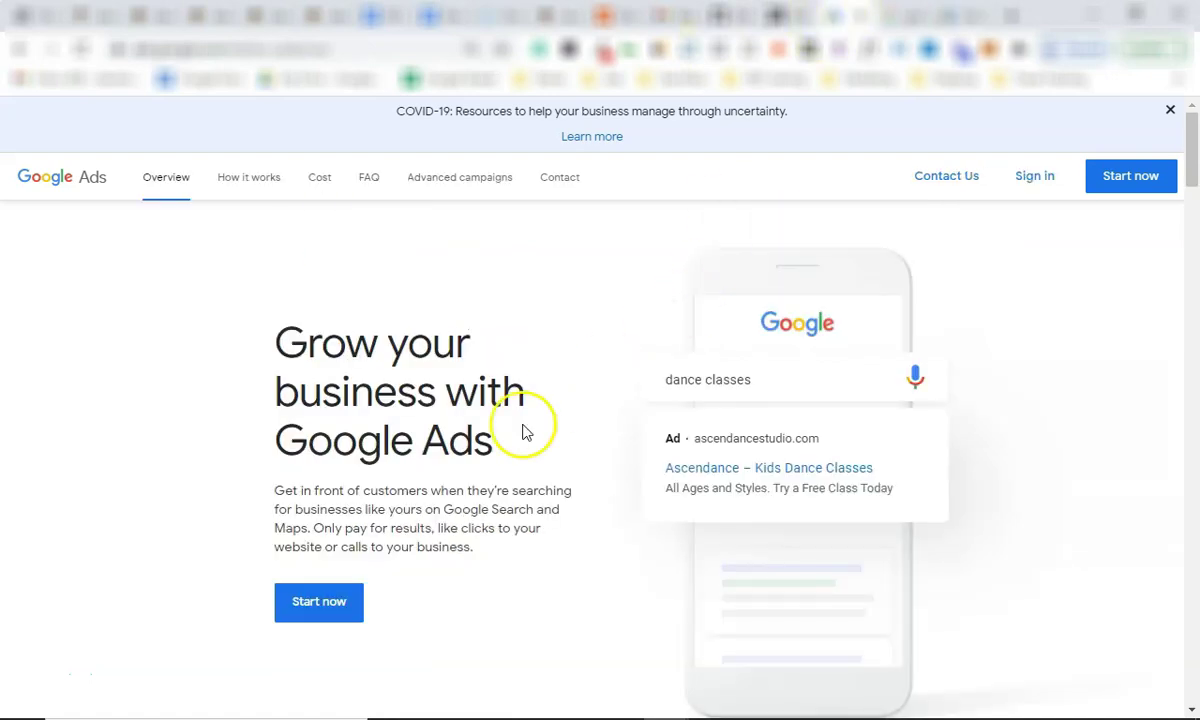
# Begin Google Ads sign-up with the website sales or sign-ups goal, confirming business name and website.
pyautogui.click(324, 608)
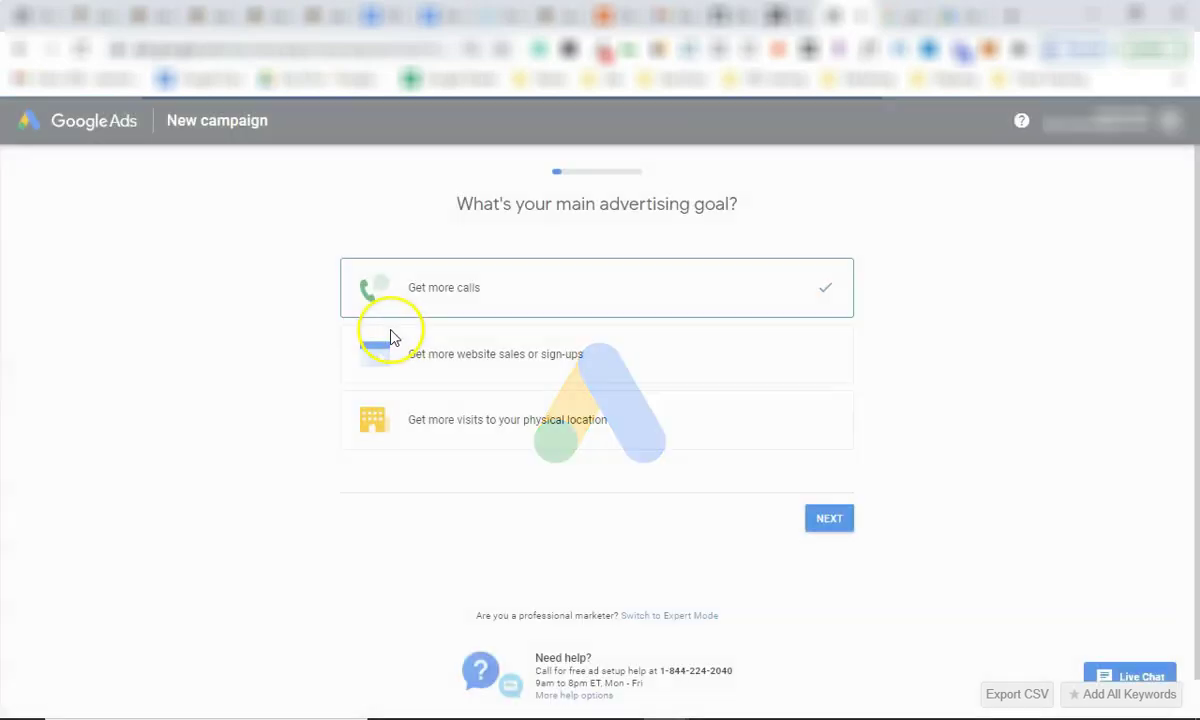
pyautogui.click(498, 366)
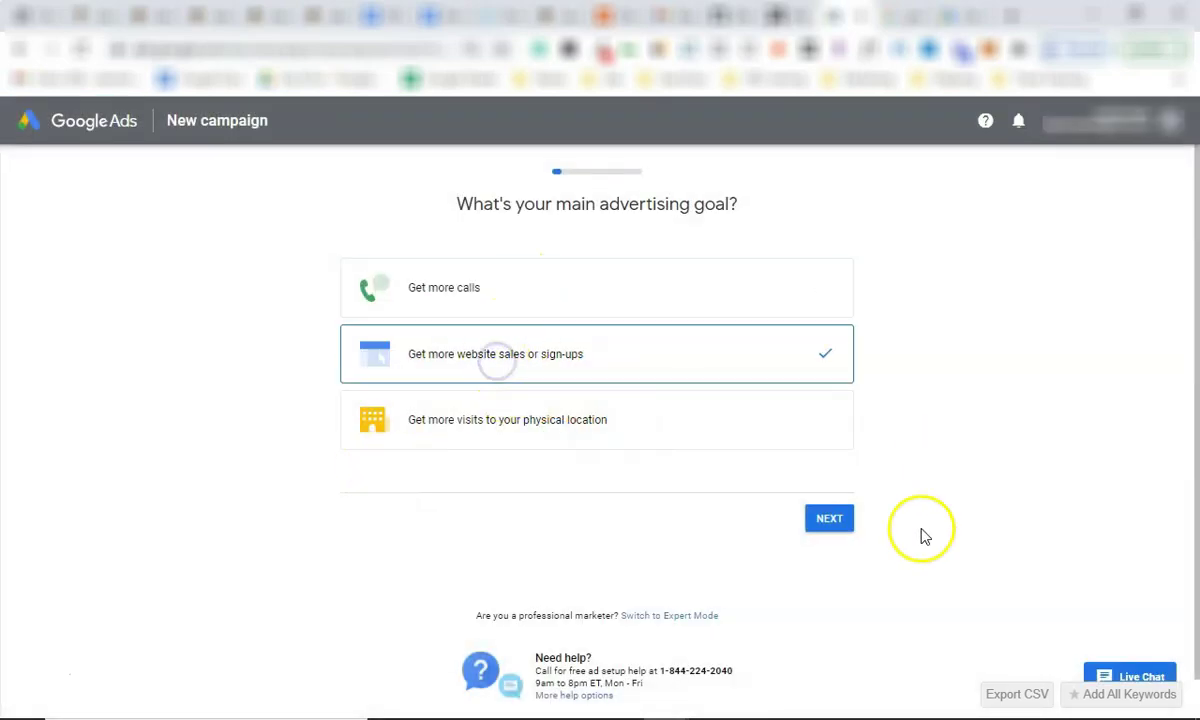
pyautogui.click(836, 521)
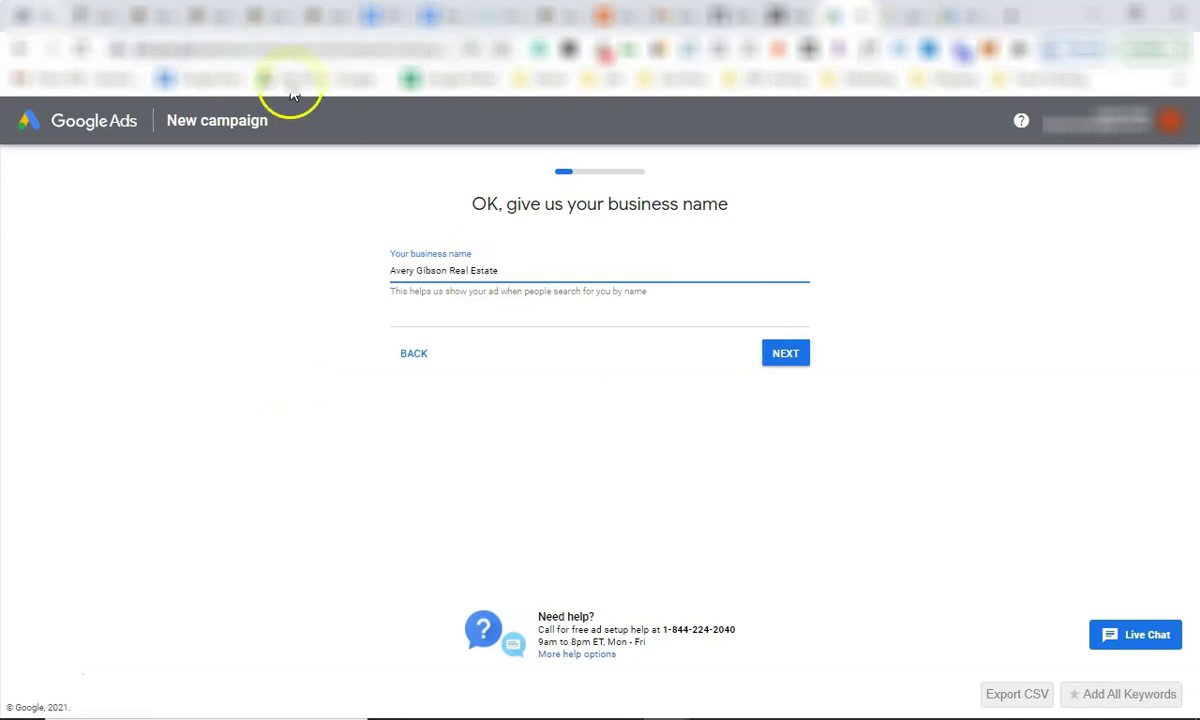
pyautogui.click(788, 354)
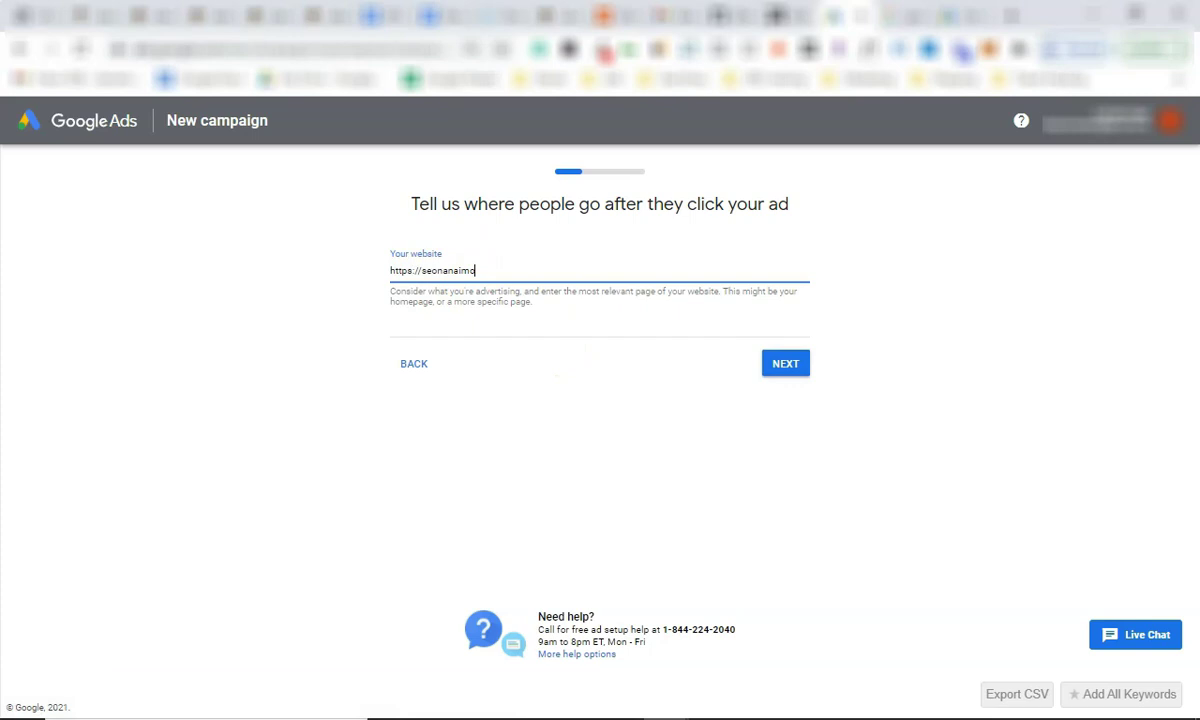
pyautogui.click(778, 358)
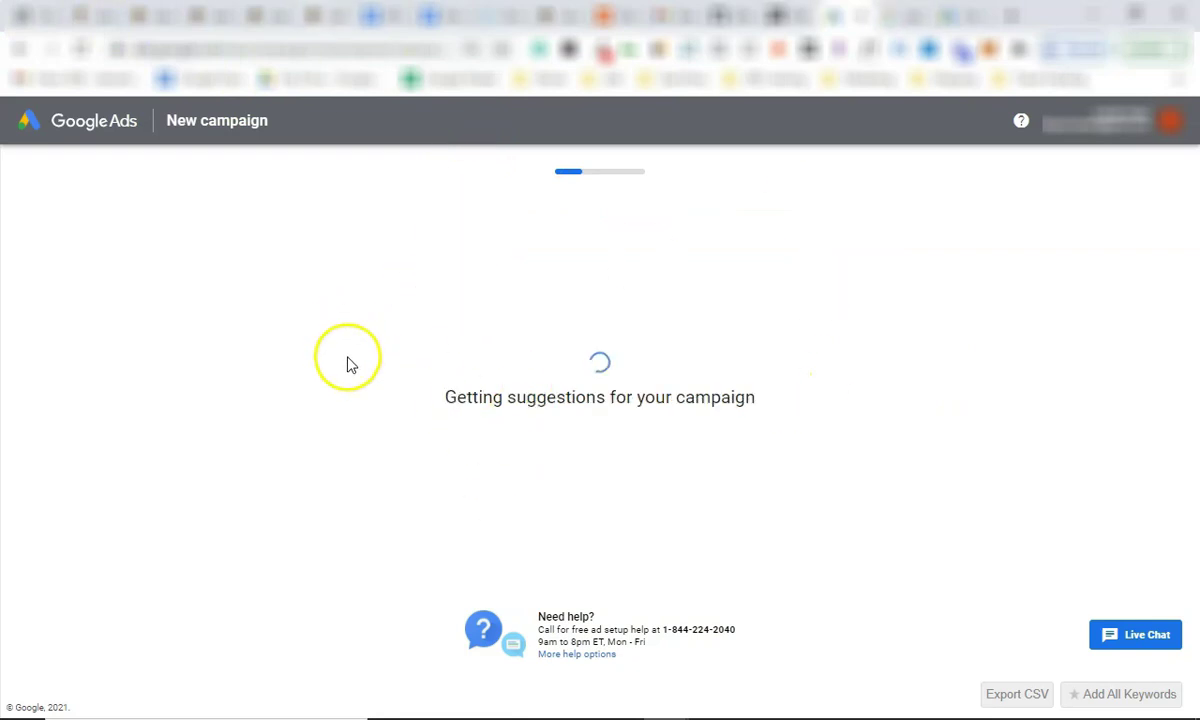
# Uncheck 'Show a call button in your ad' and accept the ad text.
pyautogui.scroll(-3, 700, 420)
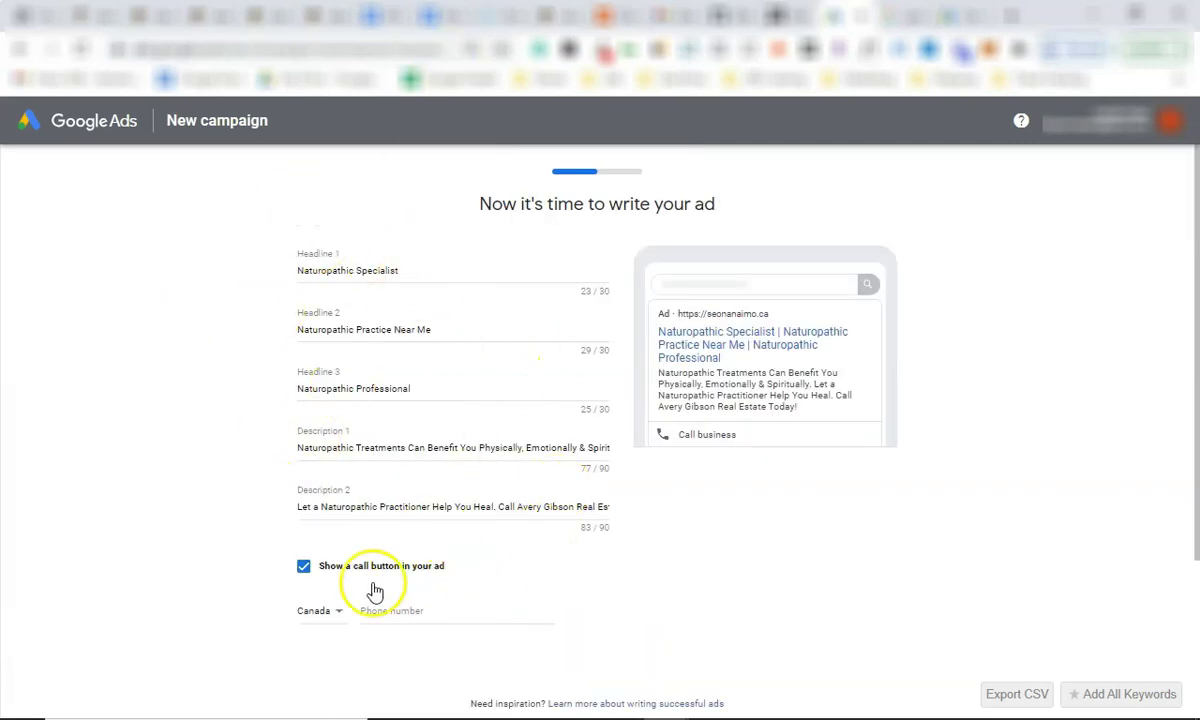
pyautogui.click(304, 567)
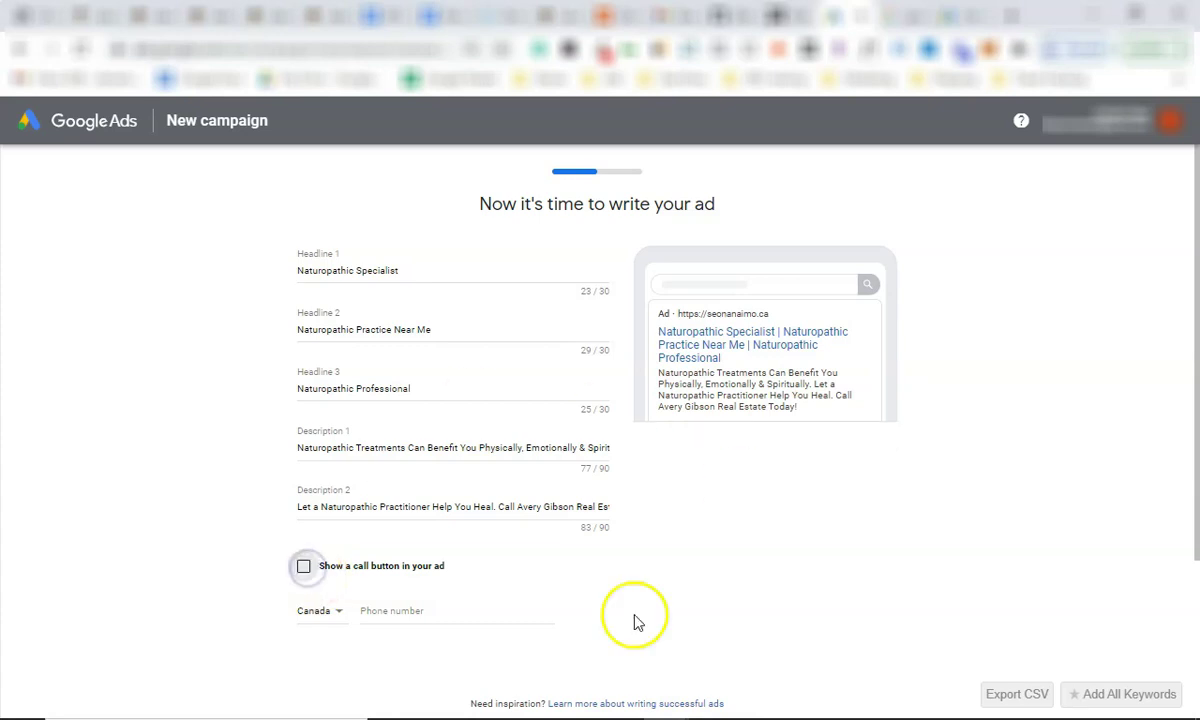
pyautogui.scroll(-3, 530, 480)
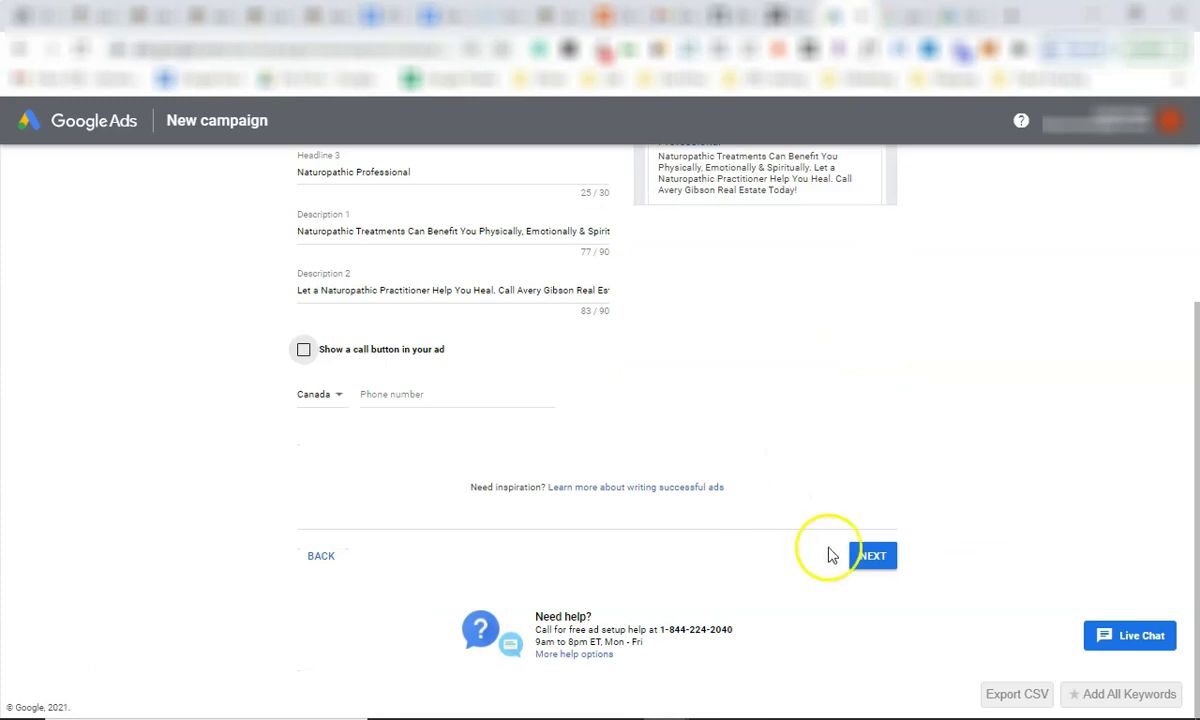
pyautogui.click(868, 555)
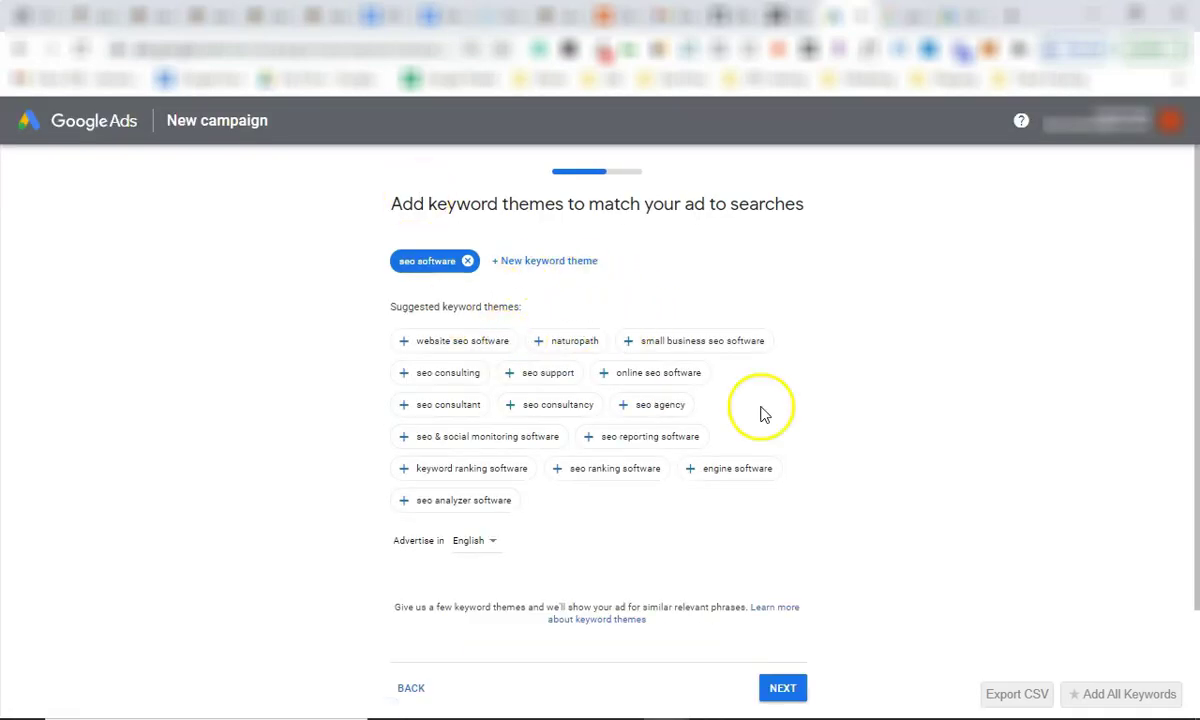
# Keep the seo software keyword theme and ad locations, and accept the CA$11 daily budget.
pyautogui.click(781, 688)
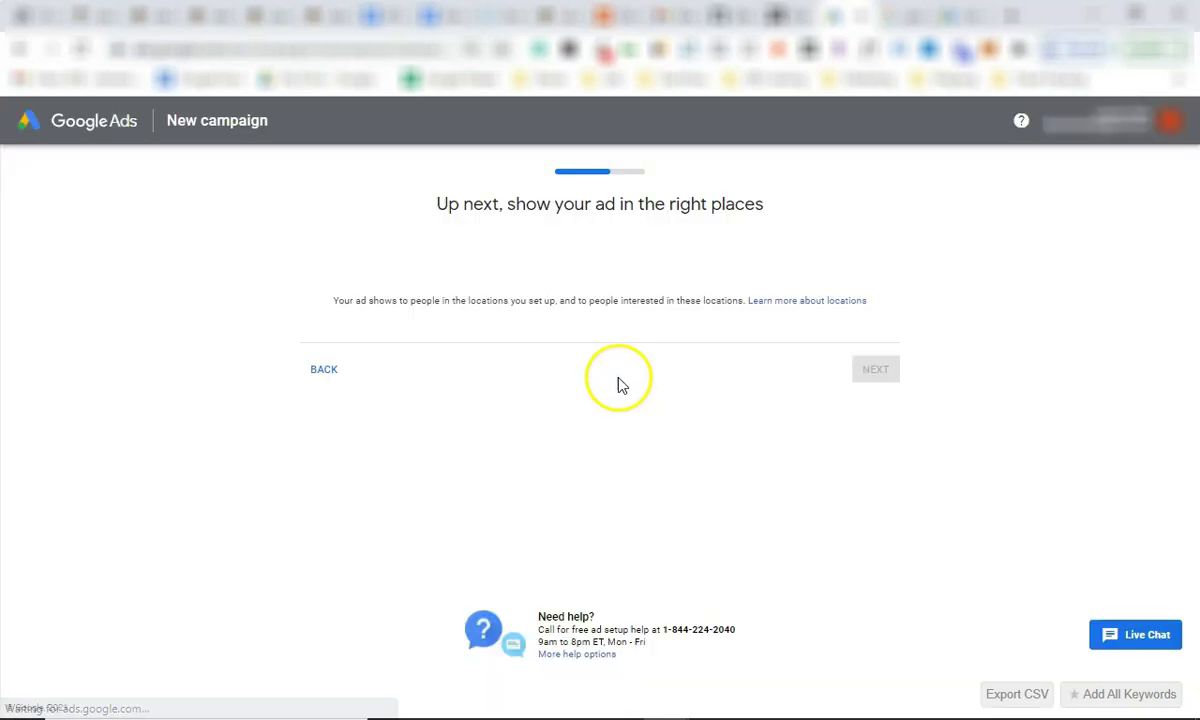
pyautogui.click(870, 648)
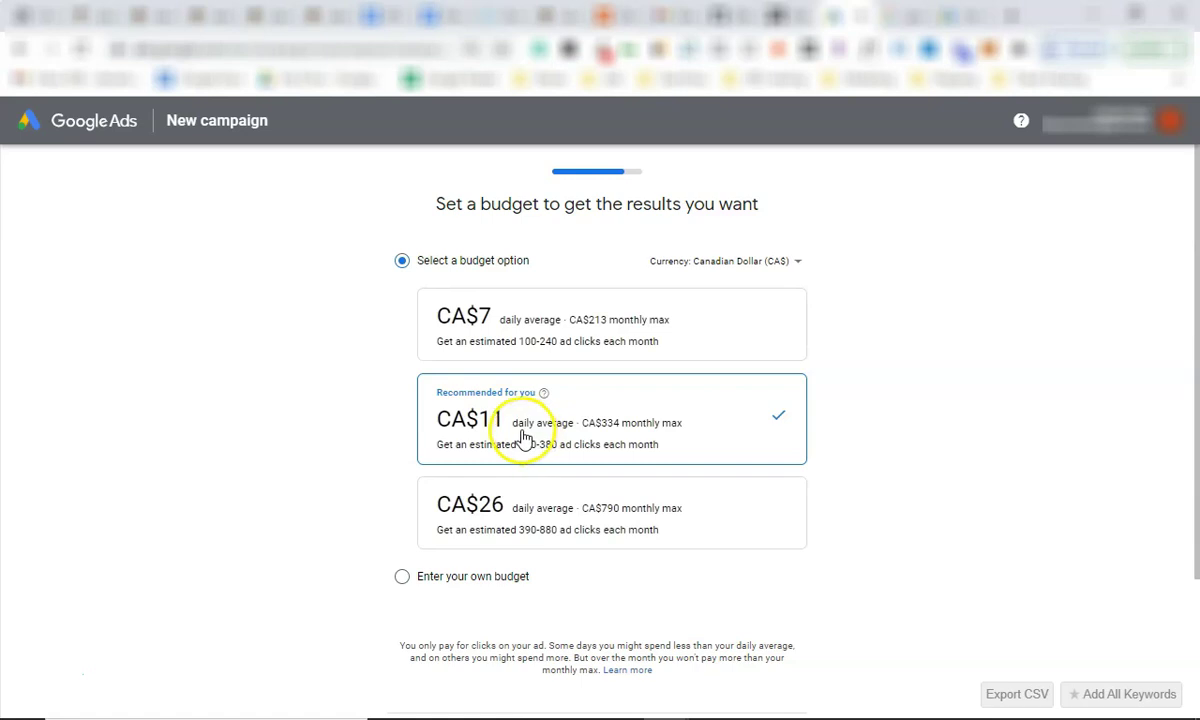
pyautogui.scroll(-2, 862, 460)
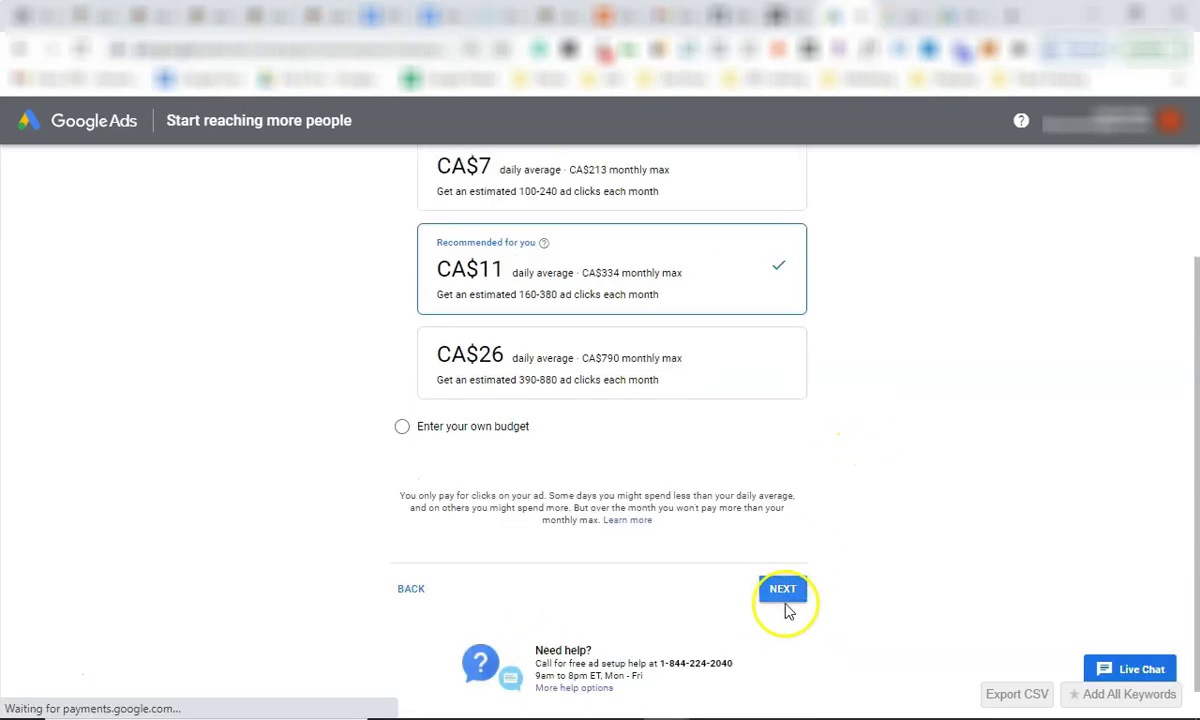
pyautogui.click(781, 590)
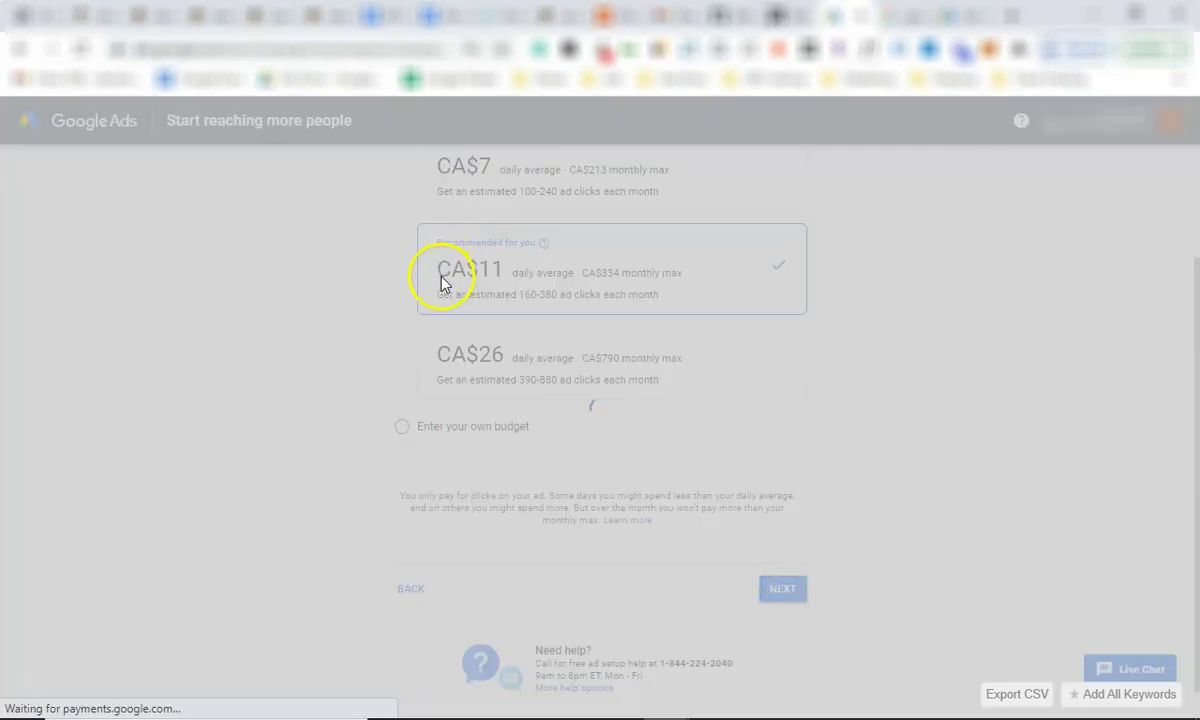
# Submit the reviewed Naturopathic Specialist campaign with payment info, then open the new campaign.
pyautogui.scroll(-2, 420, 300)
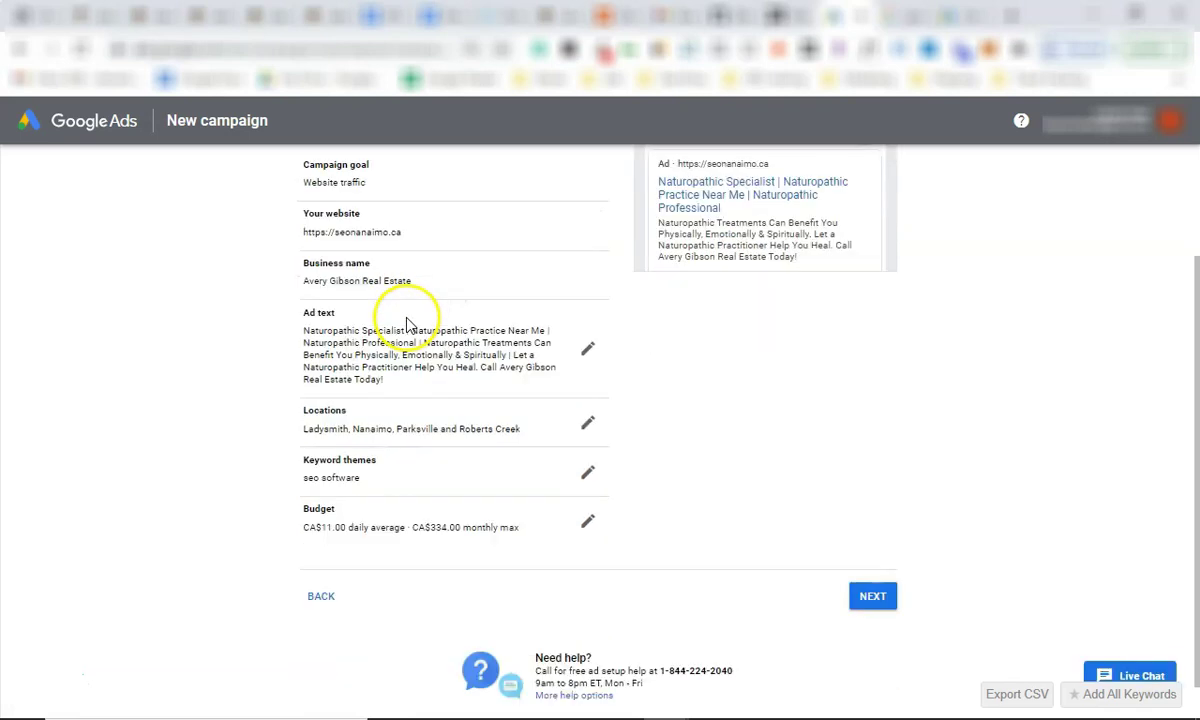
pyautogui.click(873, 558)
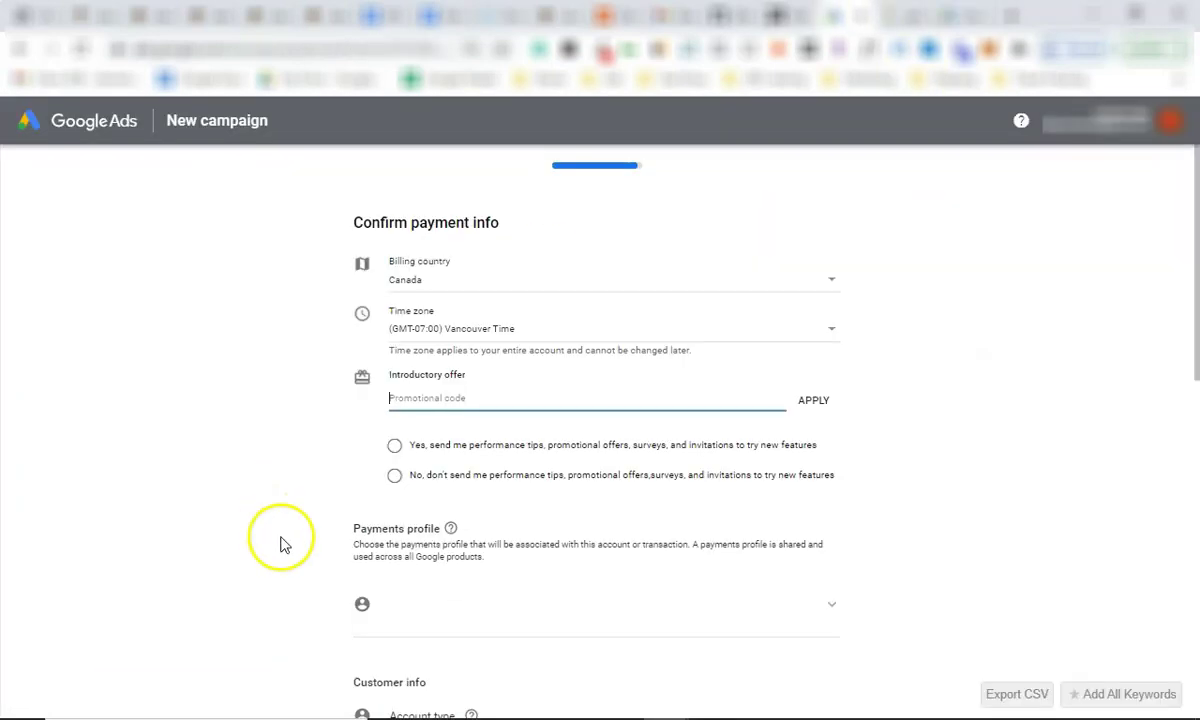
pyautogui.scroll(-3, 425, 325)
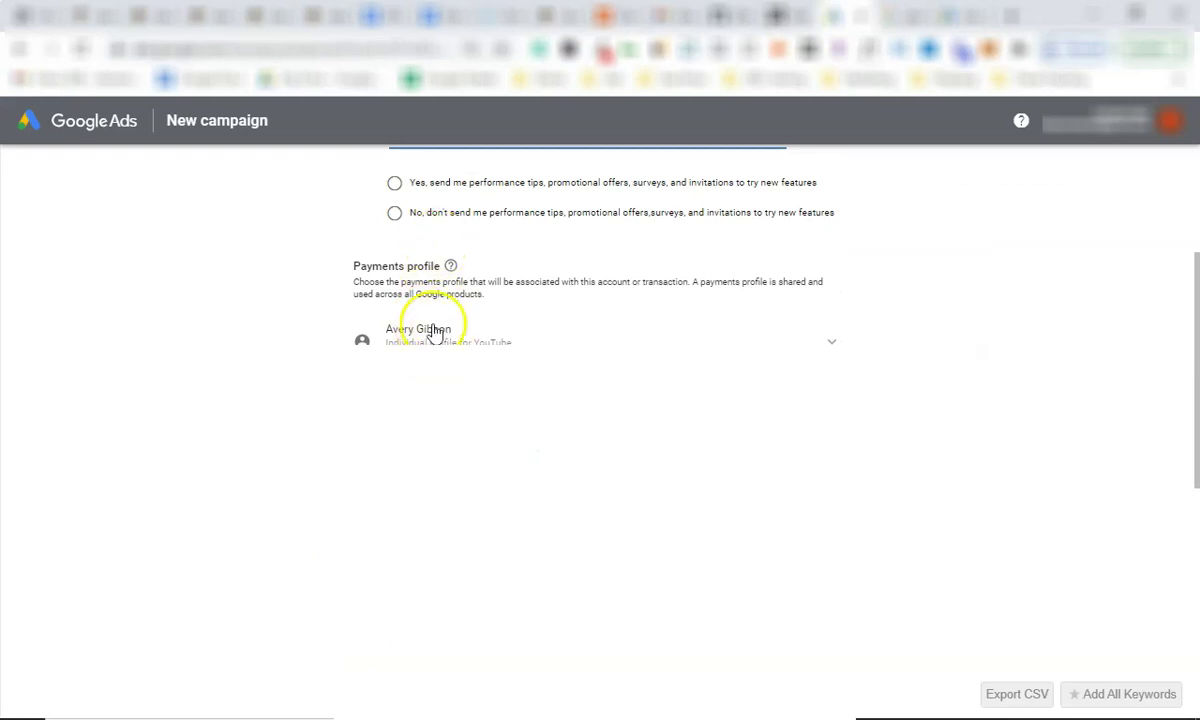
pyautogui.scroll(-3, 422, 335)
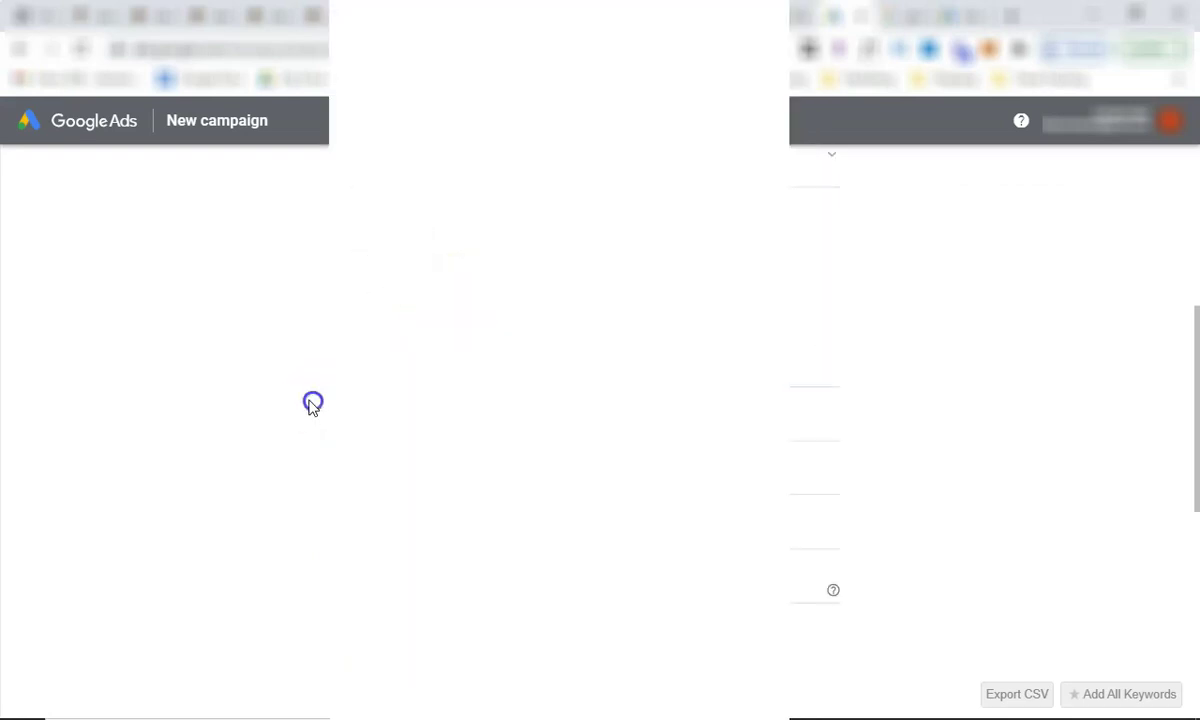
pyautogui.scroll(2, 600, 430)
pyautogui.scroll(-5, 600, 430)
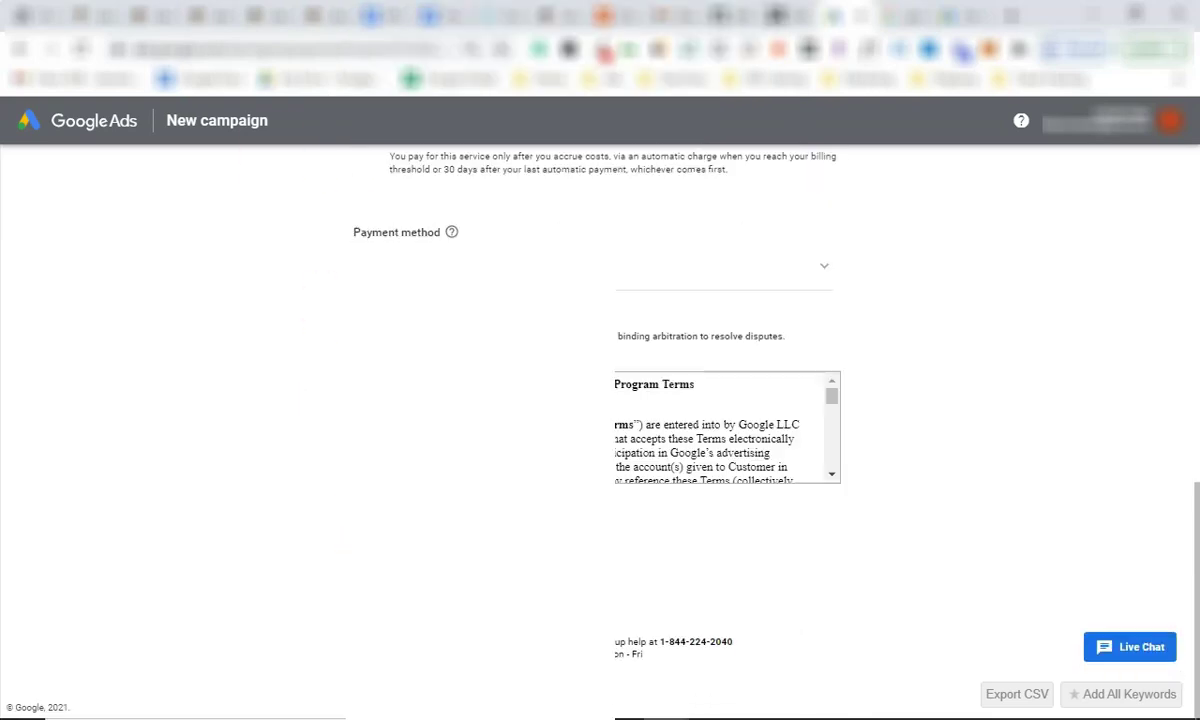
pyautogui.scroll(10, 600, 430)
pyautogui.scroll(-5, 600, 430)
pyautogui.scroll(9, 600, 430)
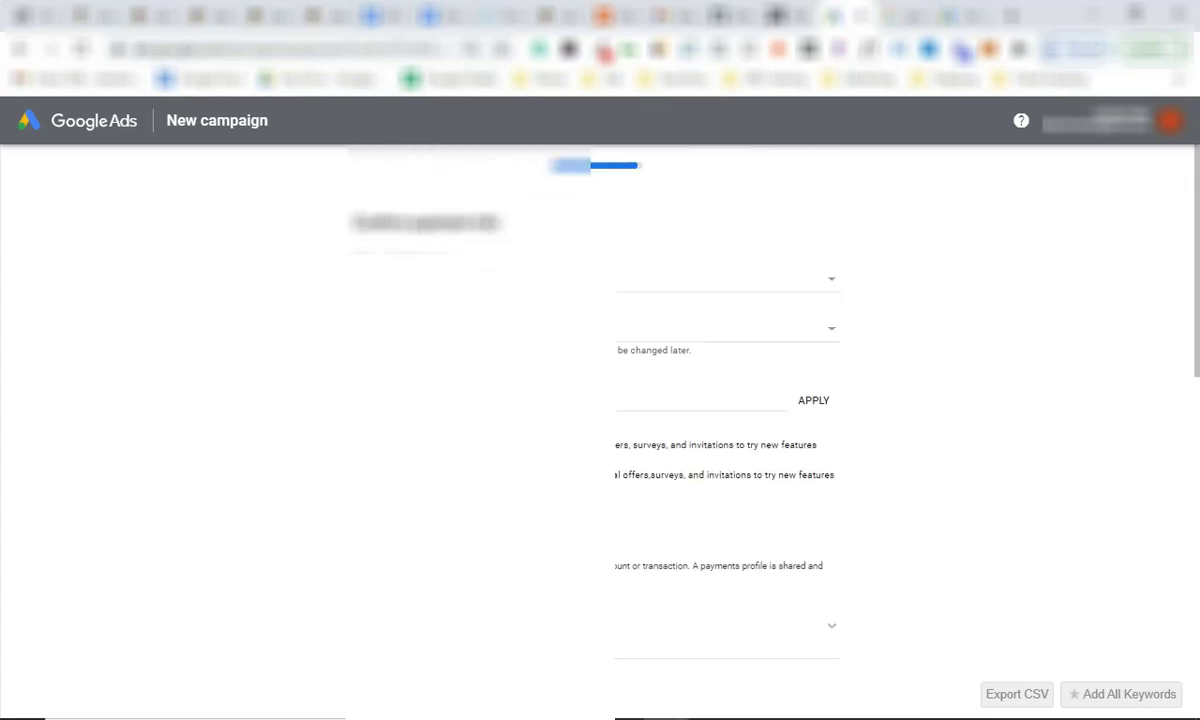
pyautogui.scroll(-9, 600, 430)
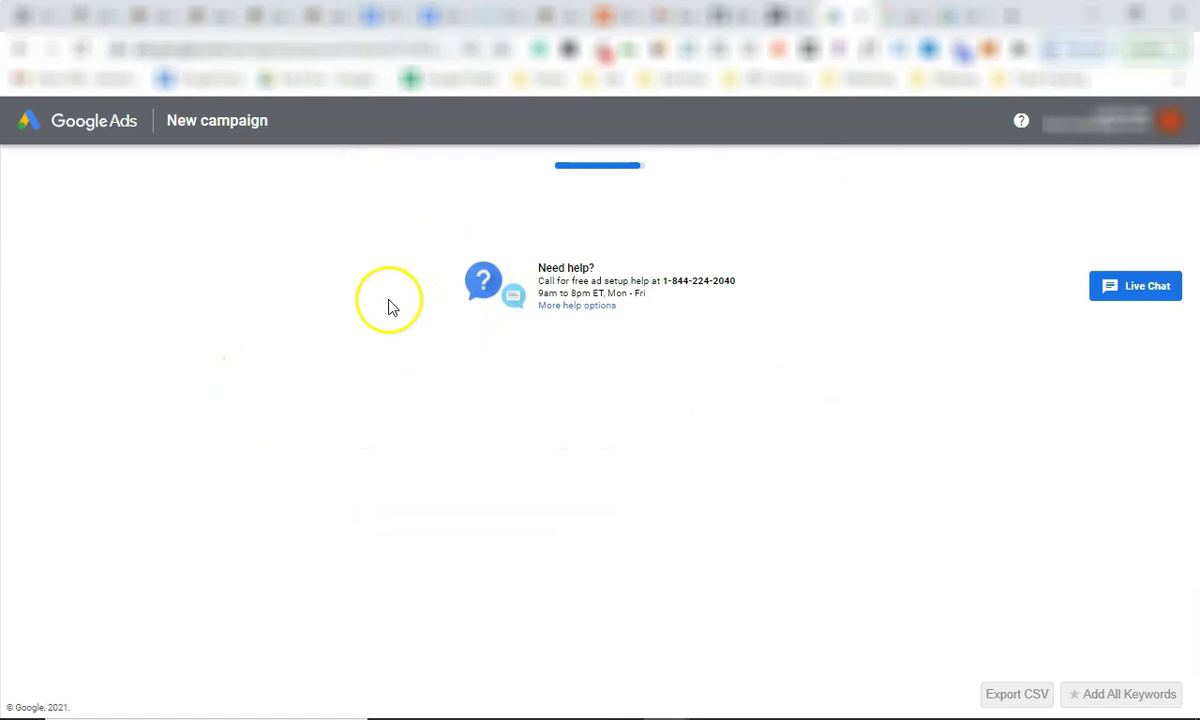
pyautogui.click(347, 302)
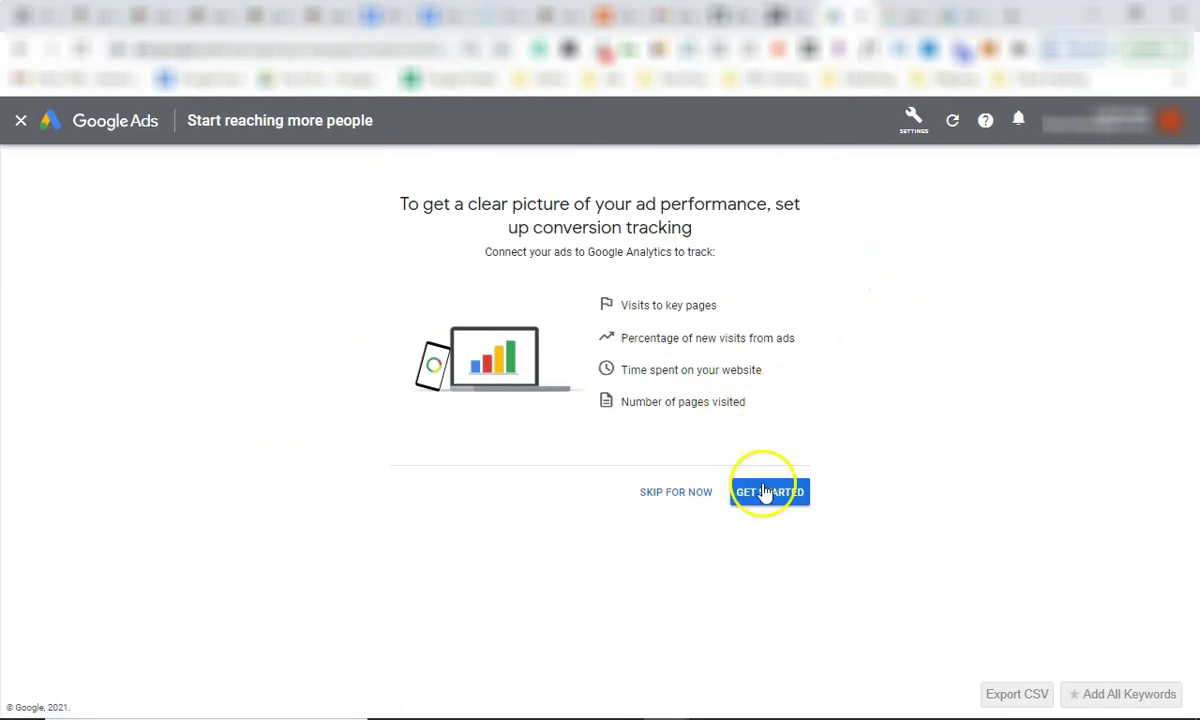
# Skip conversion tracking, then confirm Switch to Expert Mode from the Settings wrench menu.
pyautogui.click(675, 491)
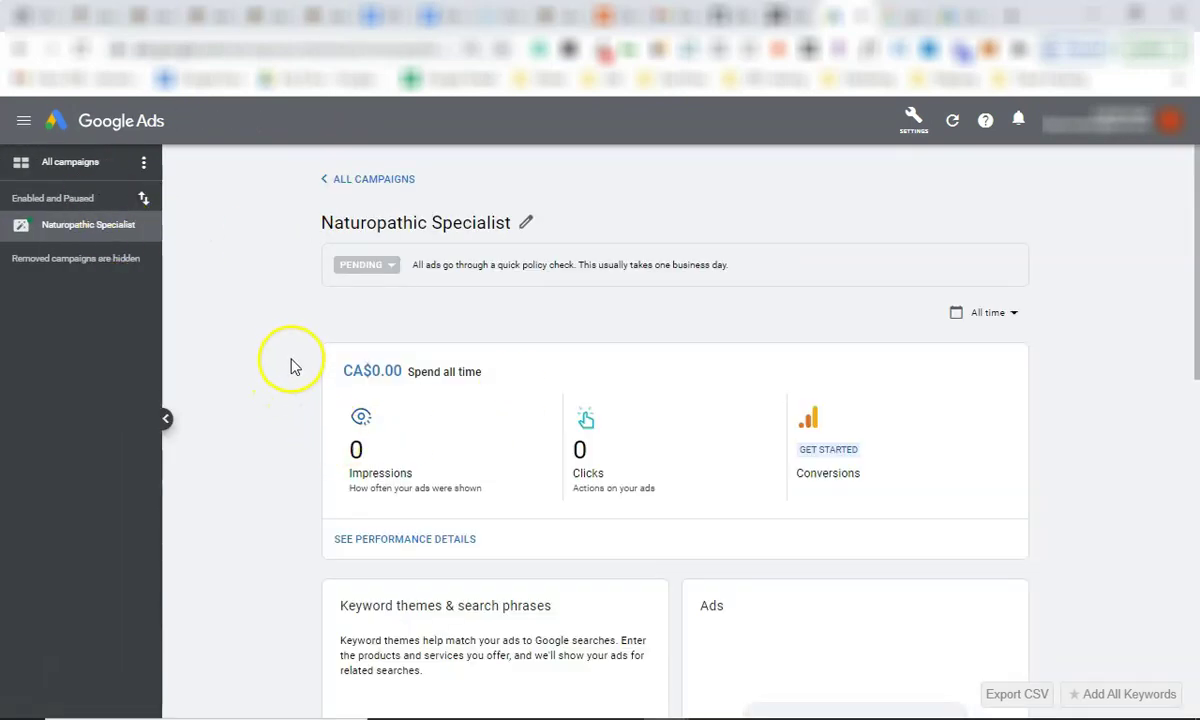
pyautogui.scroll(-3, 455, 320)
pyautogui.scroll(3, 560, 340)
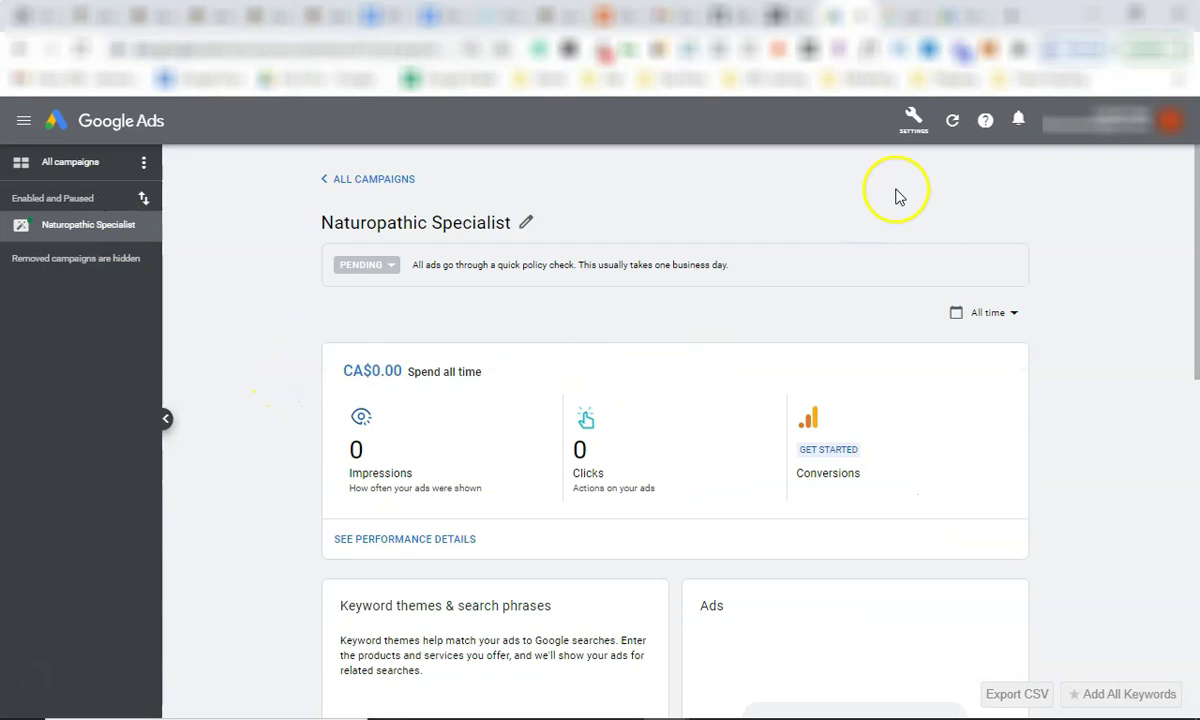
pyautogui.click(915, 118)
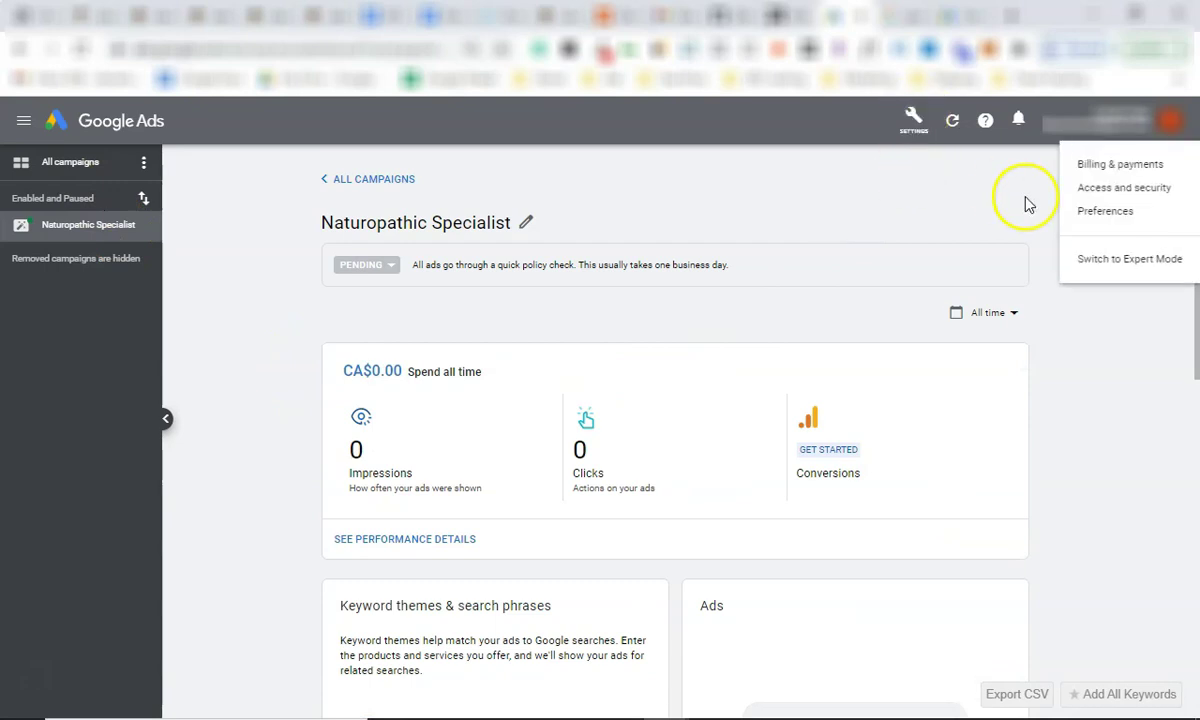
pyautogui.click(1125, 262)
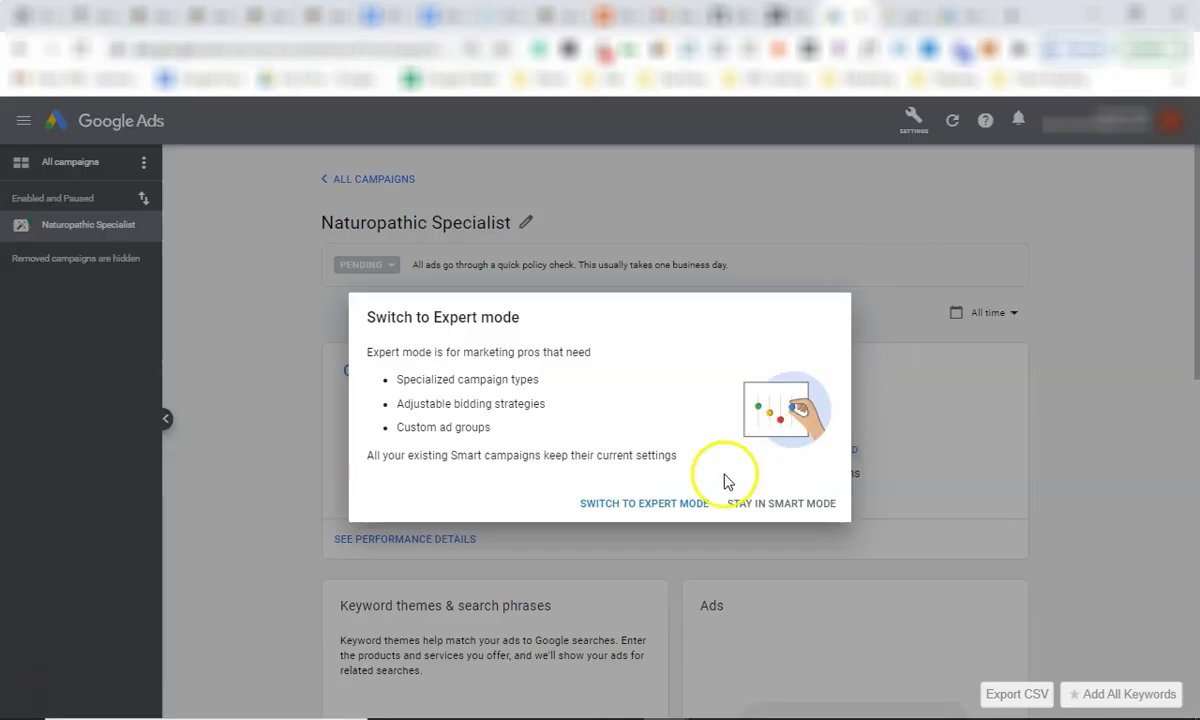
pyautogui.click(670, 505)
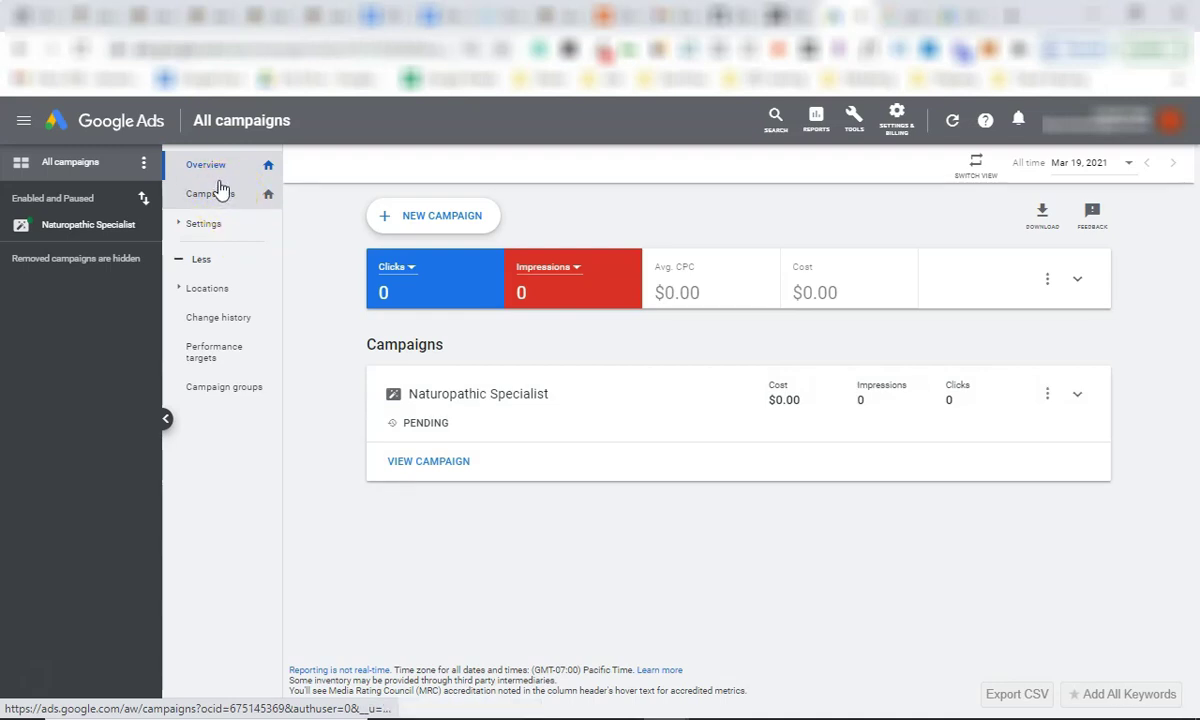
# Pause the Naturopathic Specialist campaign from its status dot in the Campaigns list.
pyautogui.click(219, 191)
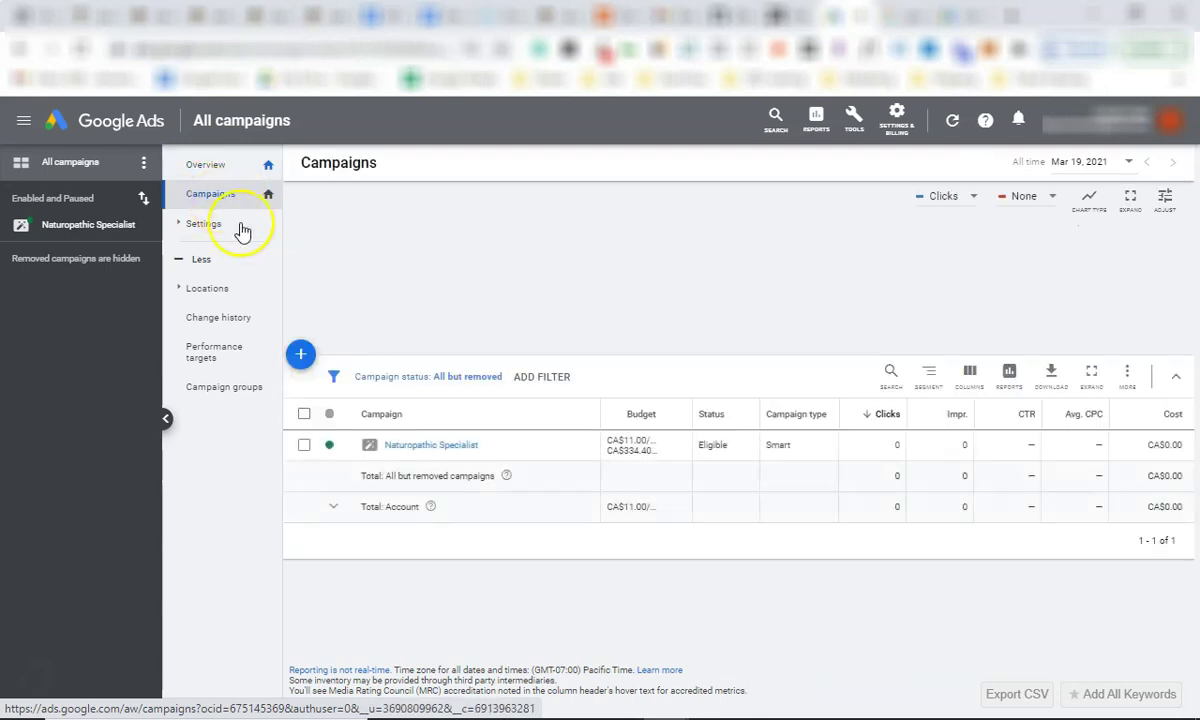
pyautogui.click(339, 450)
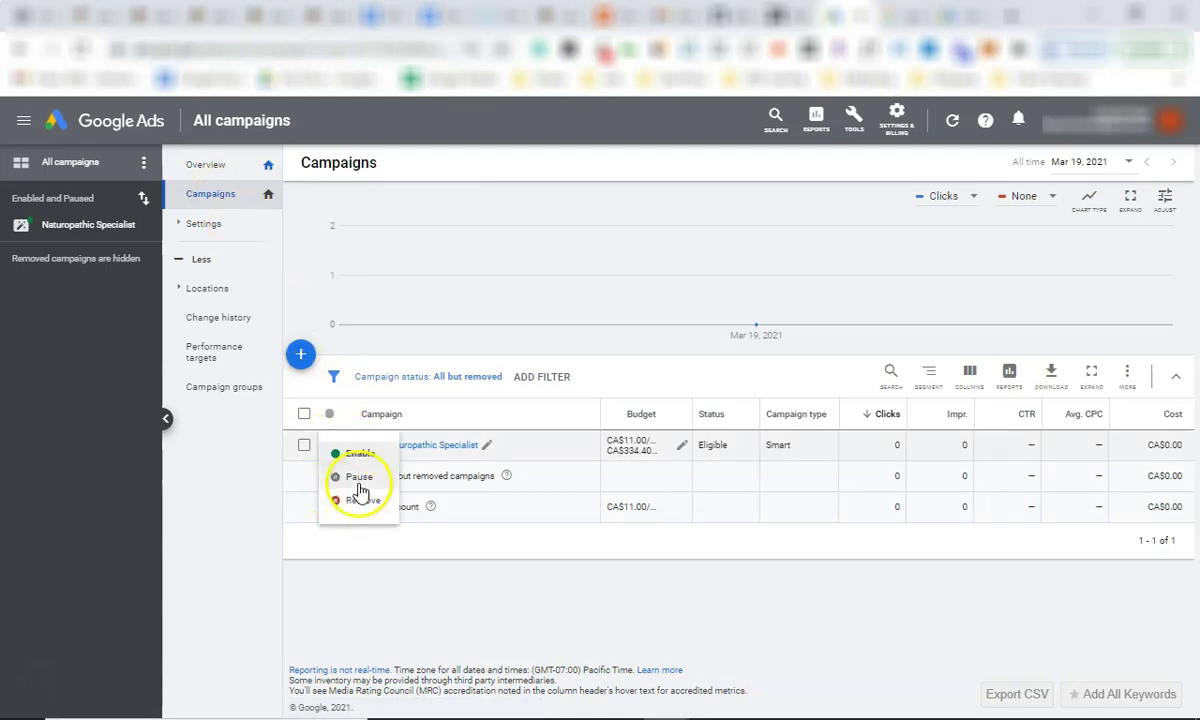
pyautogui.click(357, 480)
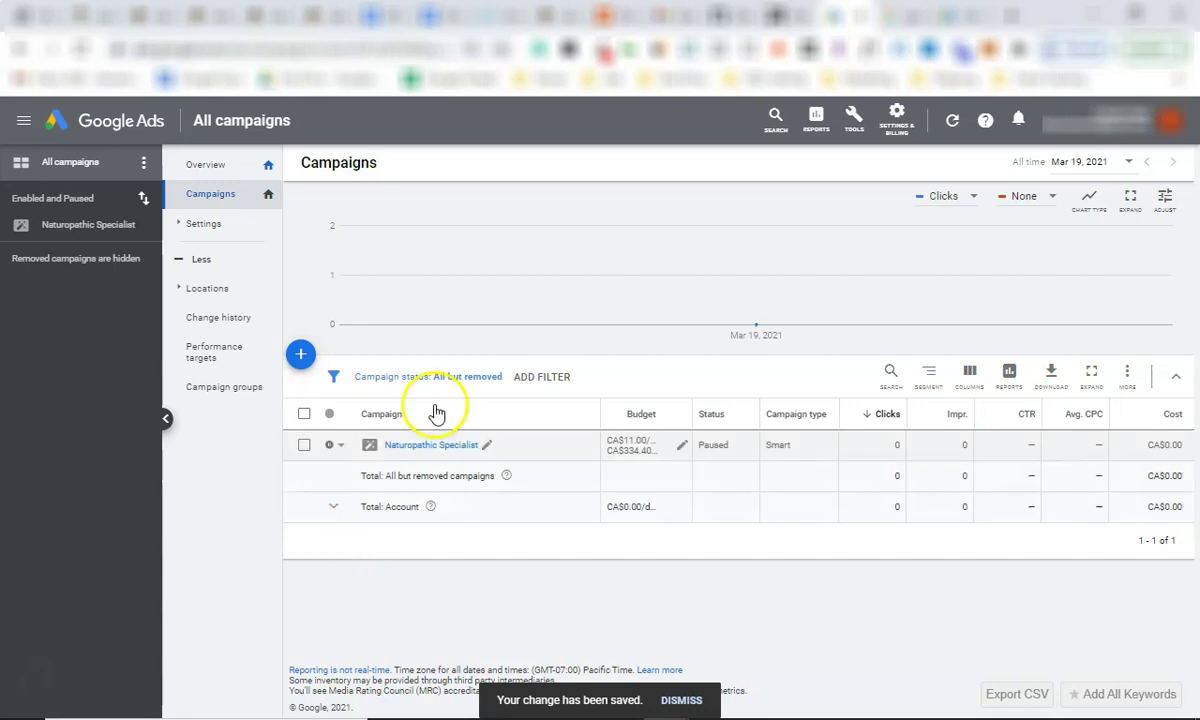
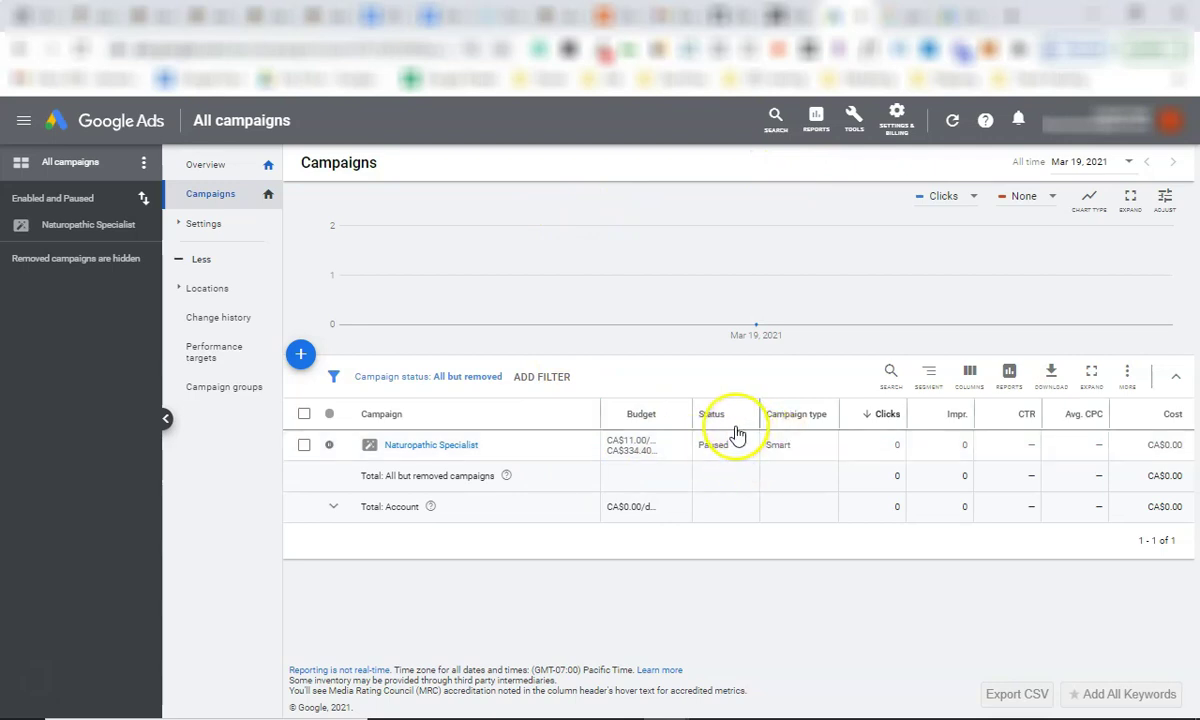
# Switch to the Google results for 'google ads conversion tracking real geeks'.
pyautogui.click(906, 16)
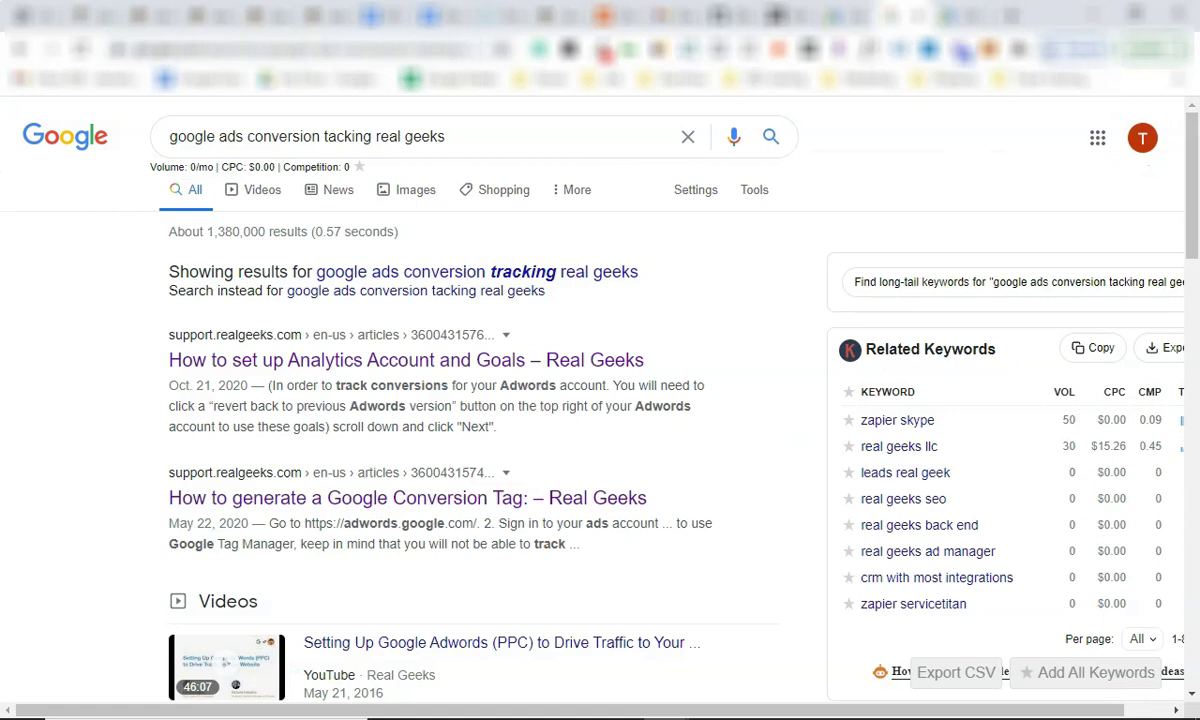
# Read the Real Geeks article 'How to generate a Google Conversion Tag'.
pyautogui.moveTo(442, 127); pyautogui.dragTo(210, 148)
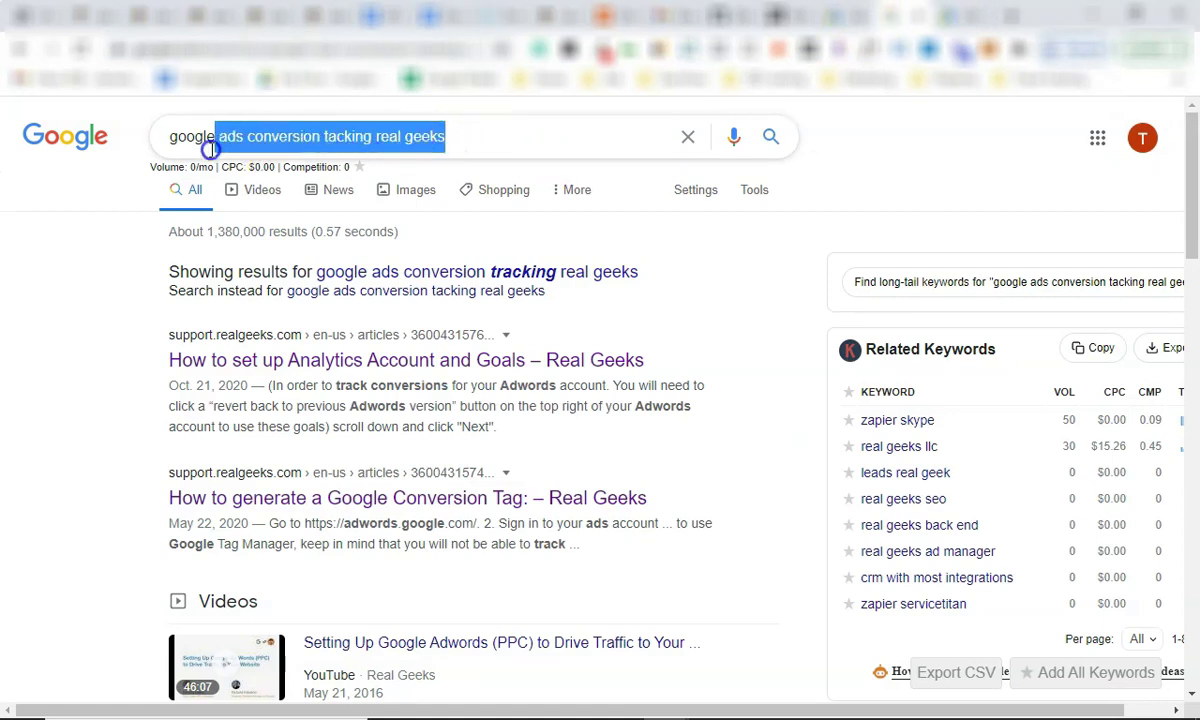
pyautogui.click(175, 143)
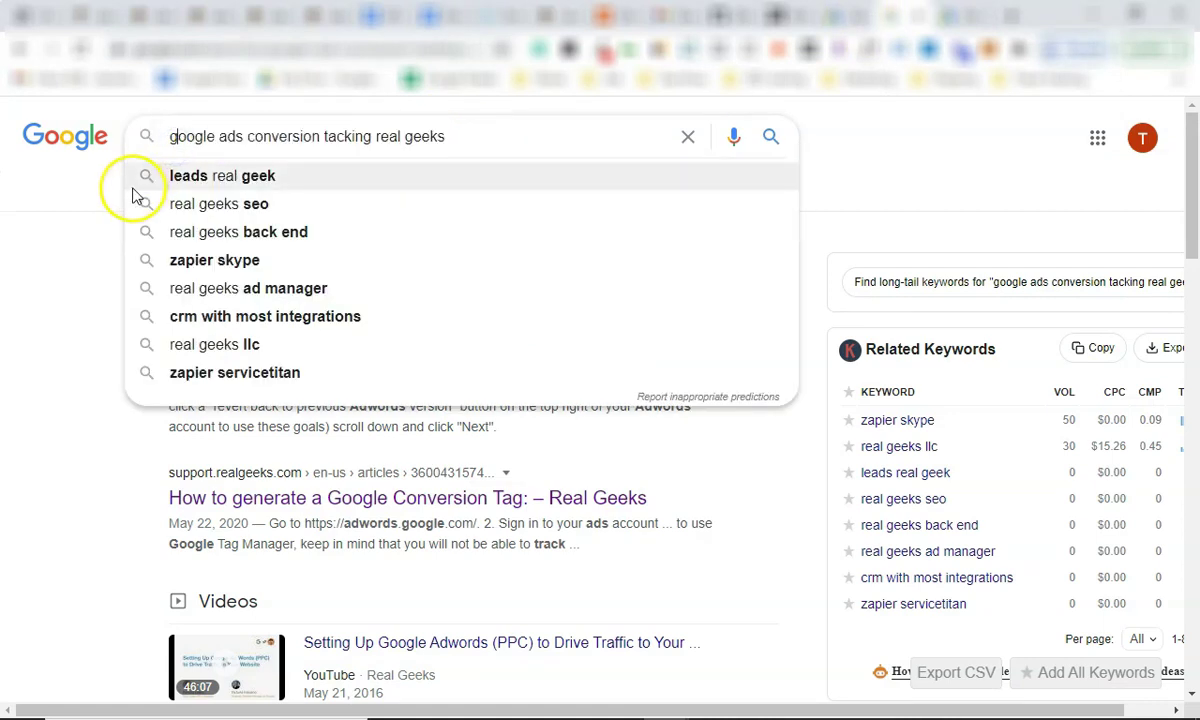
pyautogui.click(64, 189)
pyautogui.click(64, 295)
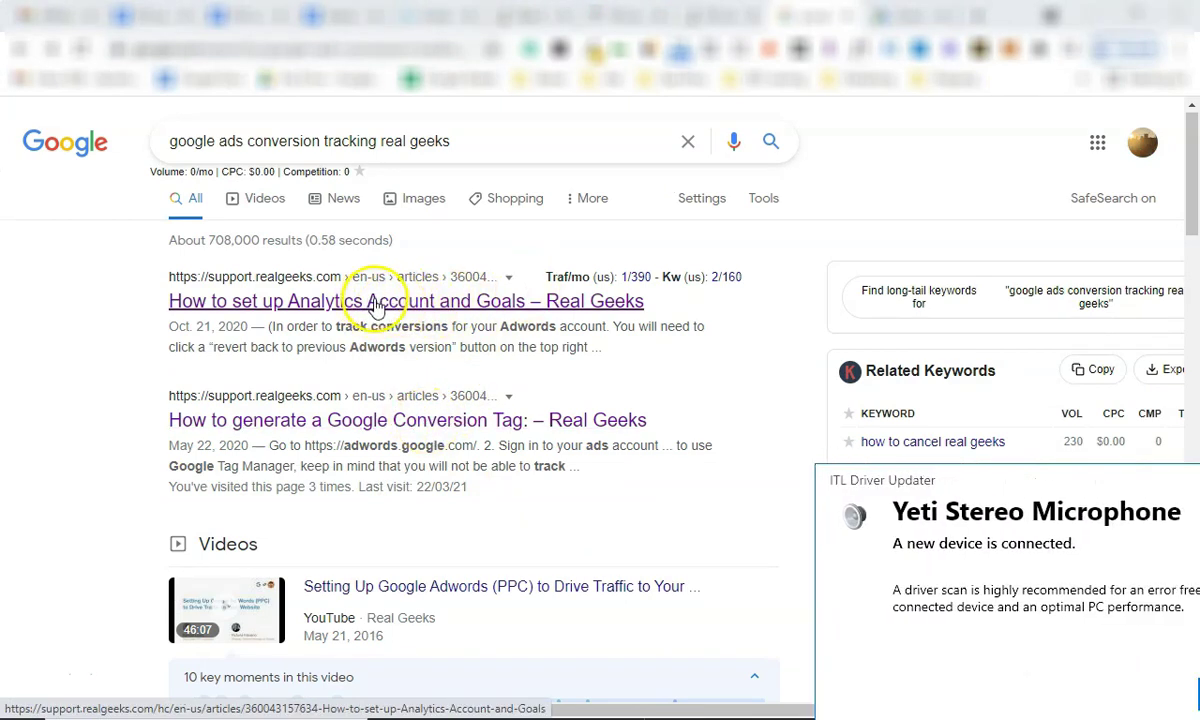
pyautogui.click(1184, 481)
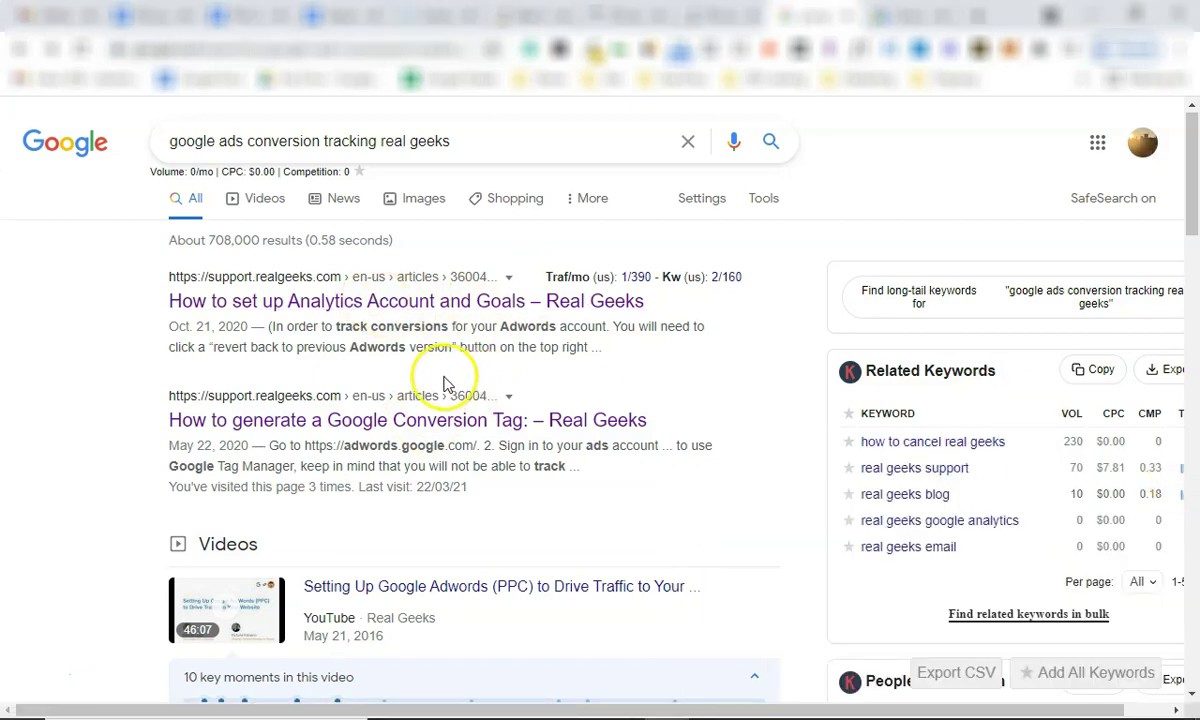
pyautogui.click(397, 424)
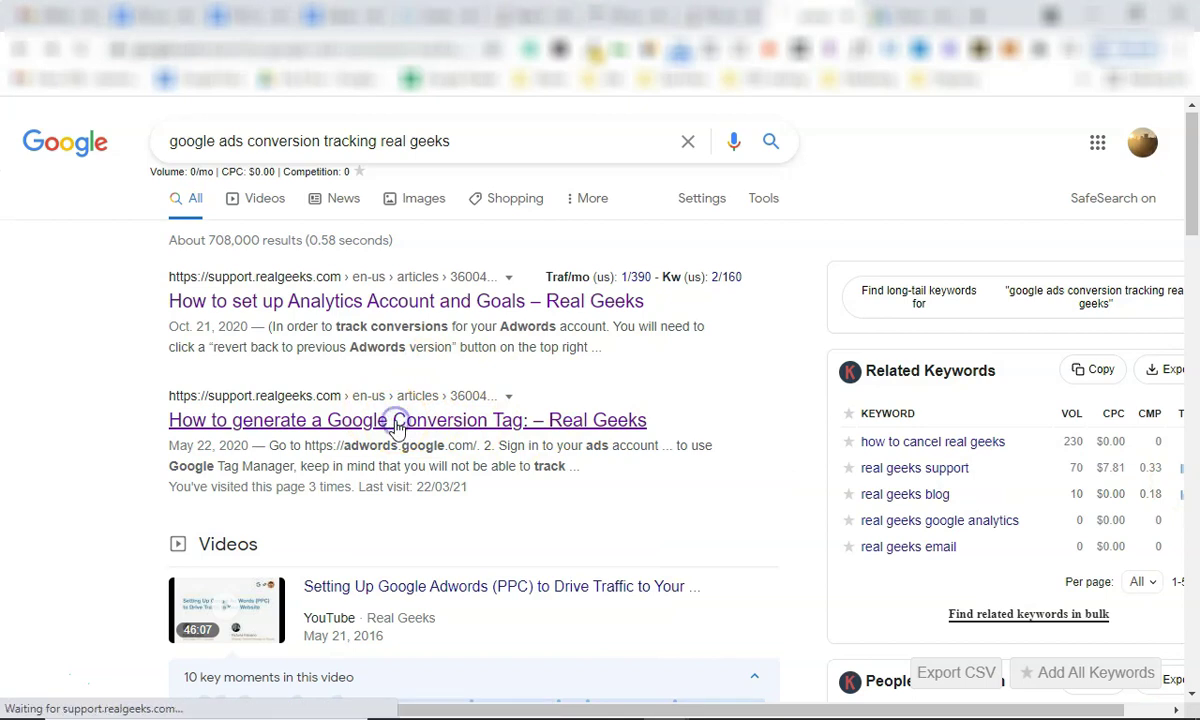
pyautogui.scroll(-2, 393, 416)
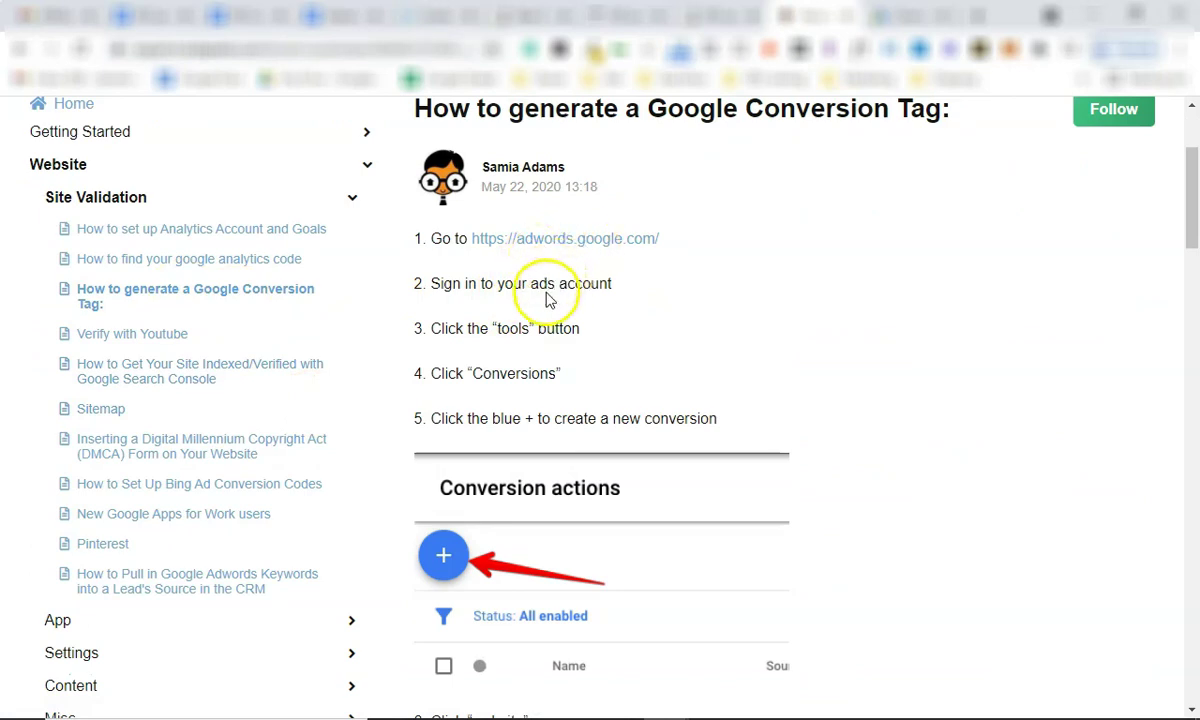
pyautogui.scroll(-1, 530, 327)
pyautogui.scroll(-5, 530, 343)
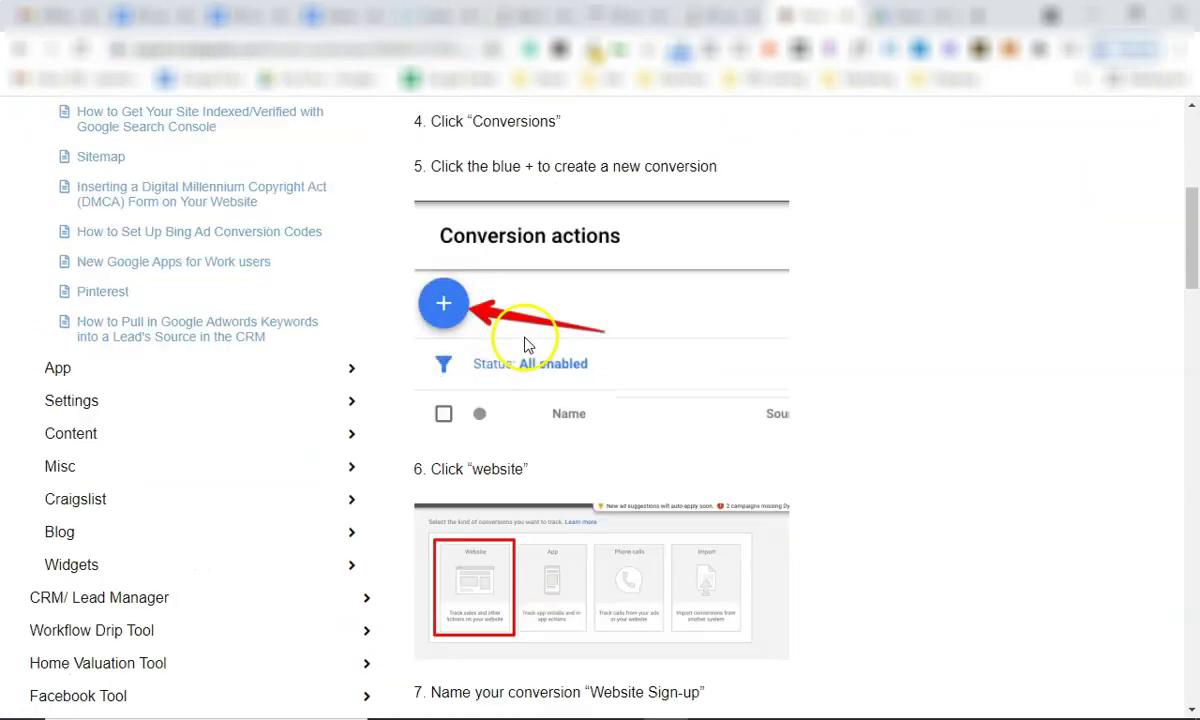
# Return to Google Ads and bring up its Tools menu.
pyautogui.click(908, 16)
pyautogui.click(939, 120)
pyautogui.click(896, 125)
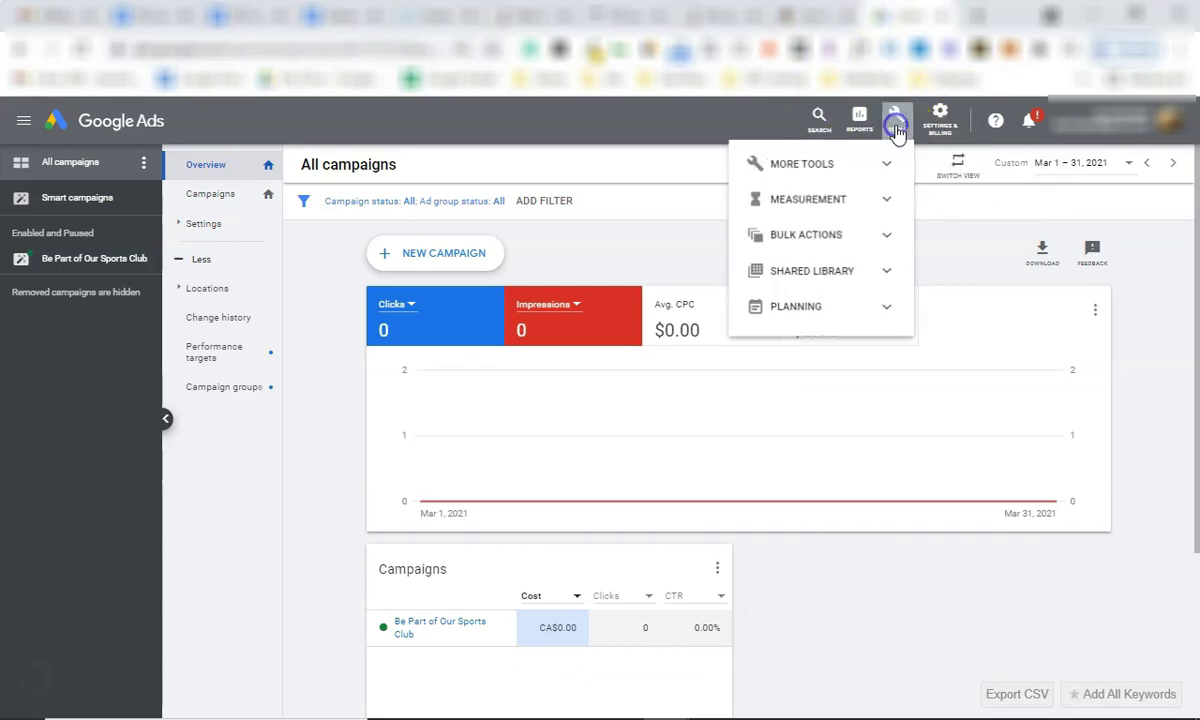
# Start a new Website conversion action from Tools > Measurement > Conversions.
pyautogui.click(887, 230)
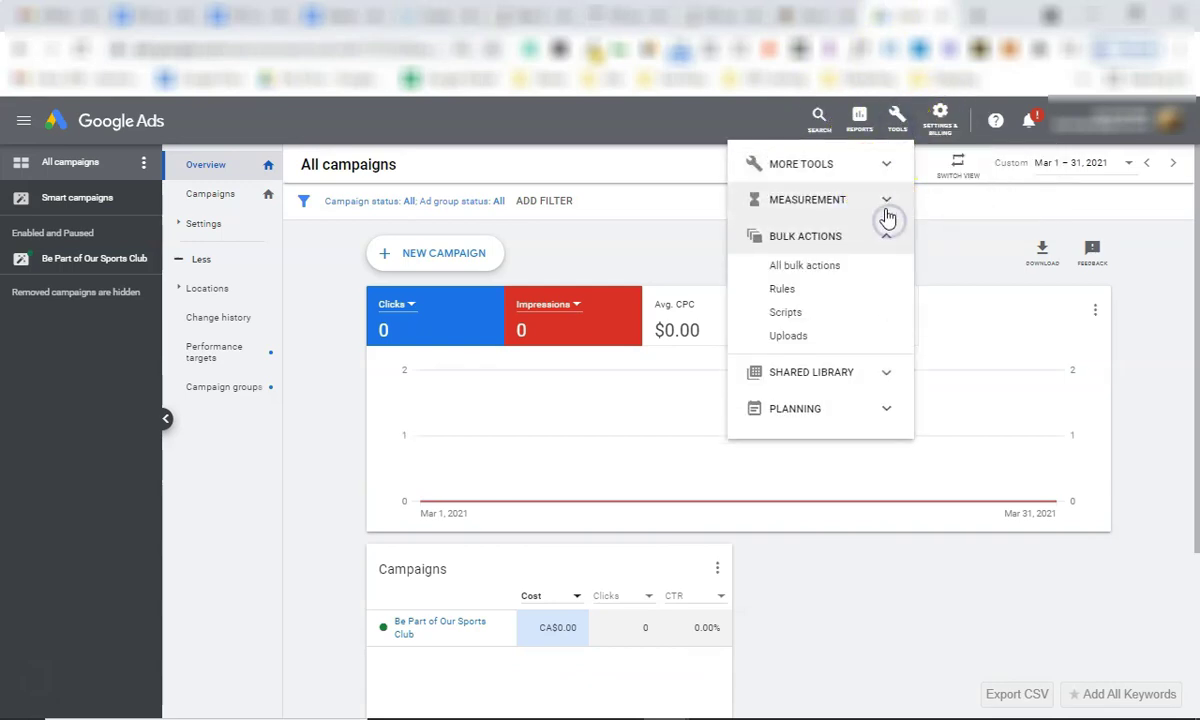
pyautogui.click(887, 201)
pyautogui.click(855, 232)
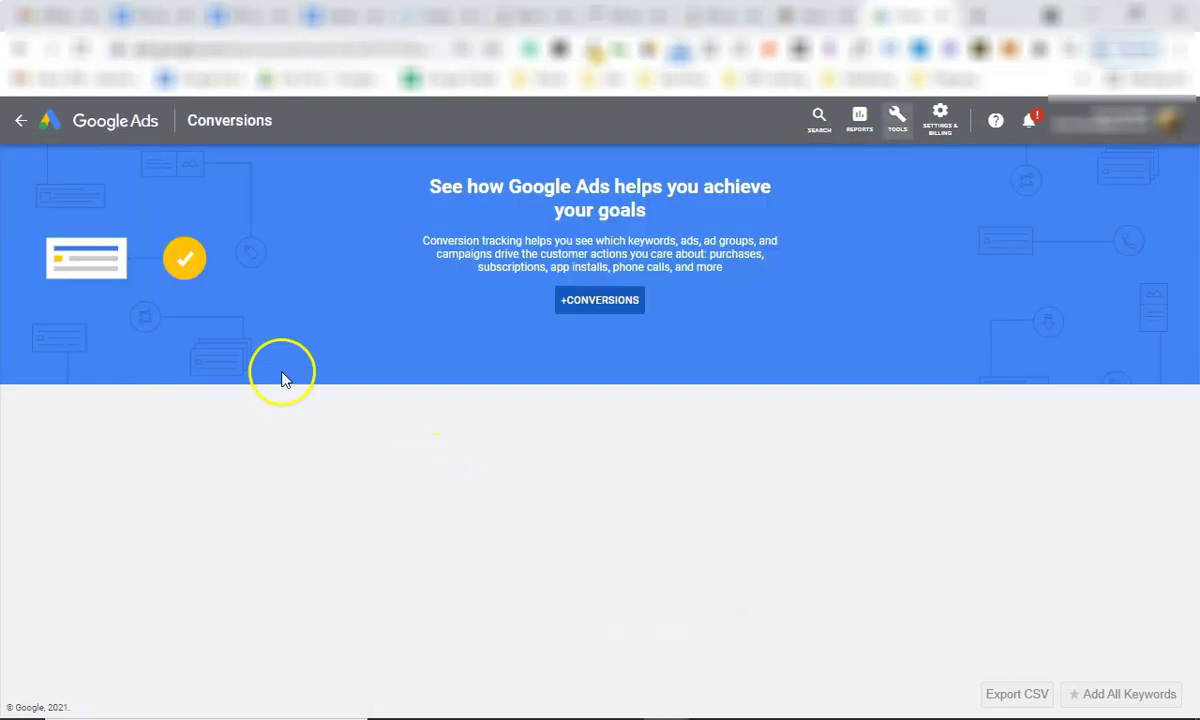
pyautogui.click(587, 305)
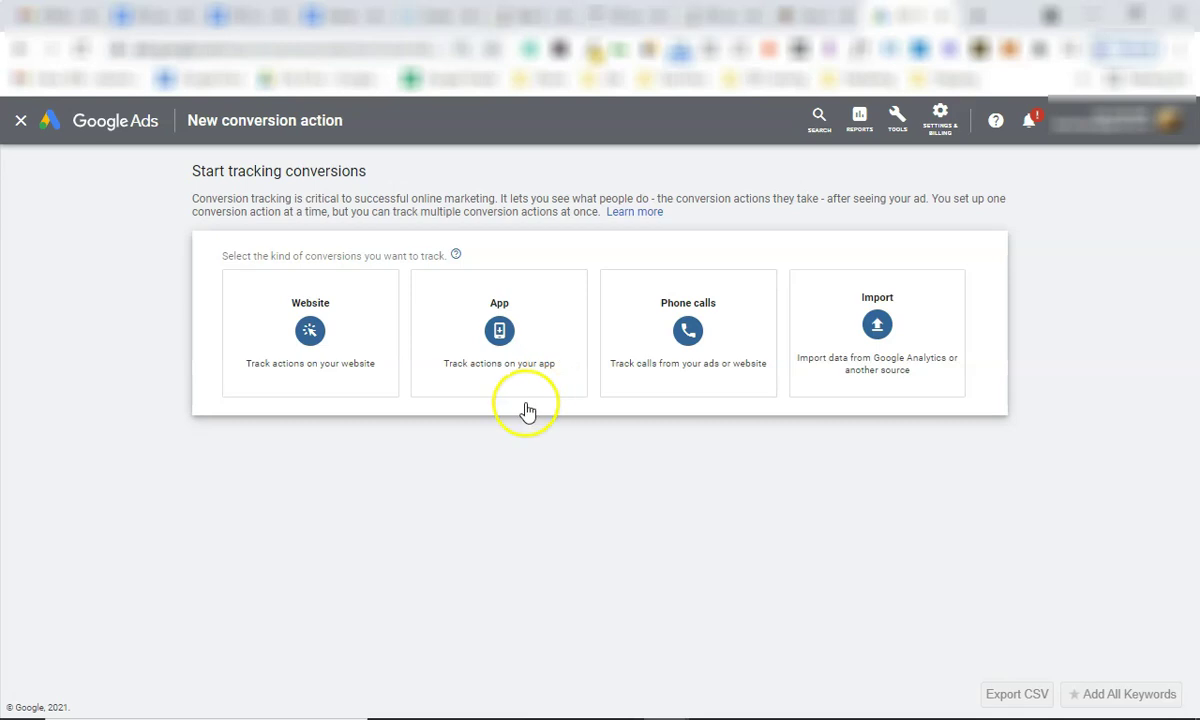
pyautogui.click(333, 346)
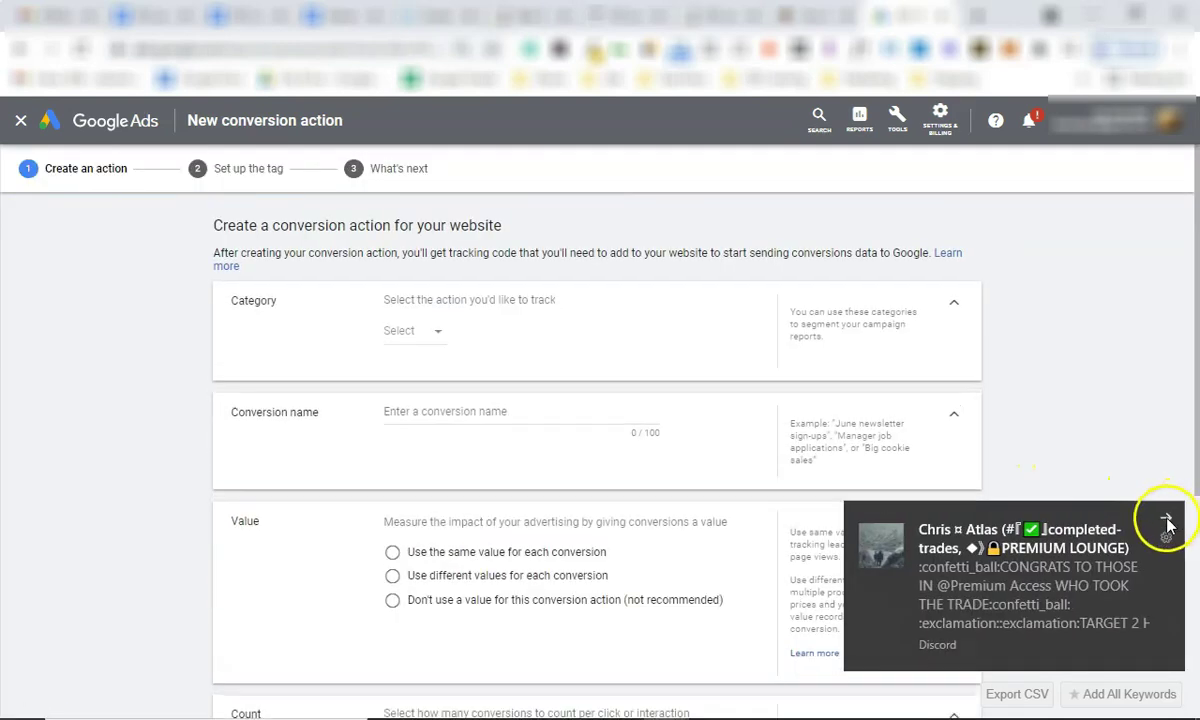
# Set the conversion category to Sign-up and choose not to use a value.
pyautogui.click(1160, 514)
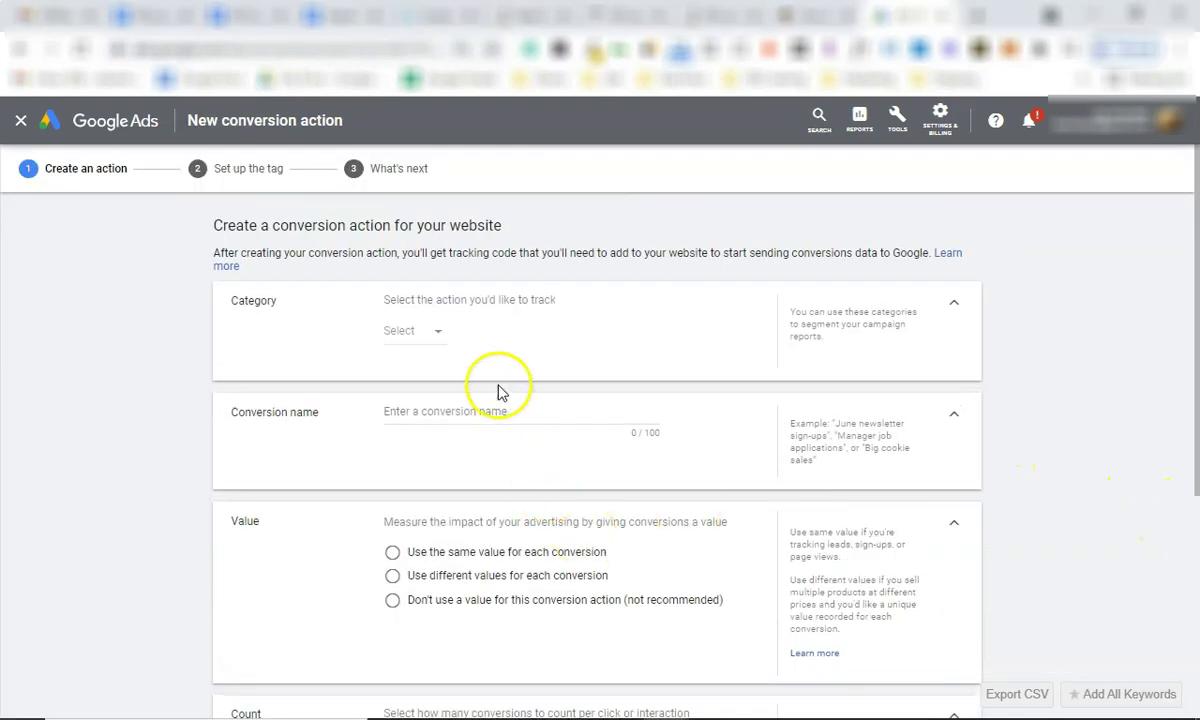
pyautogui.click(435, 333)
pyautogui.scroll(-1, 442, 445)
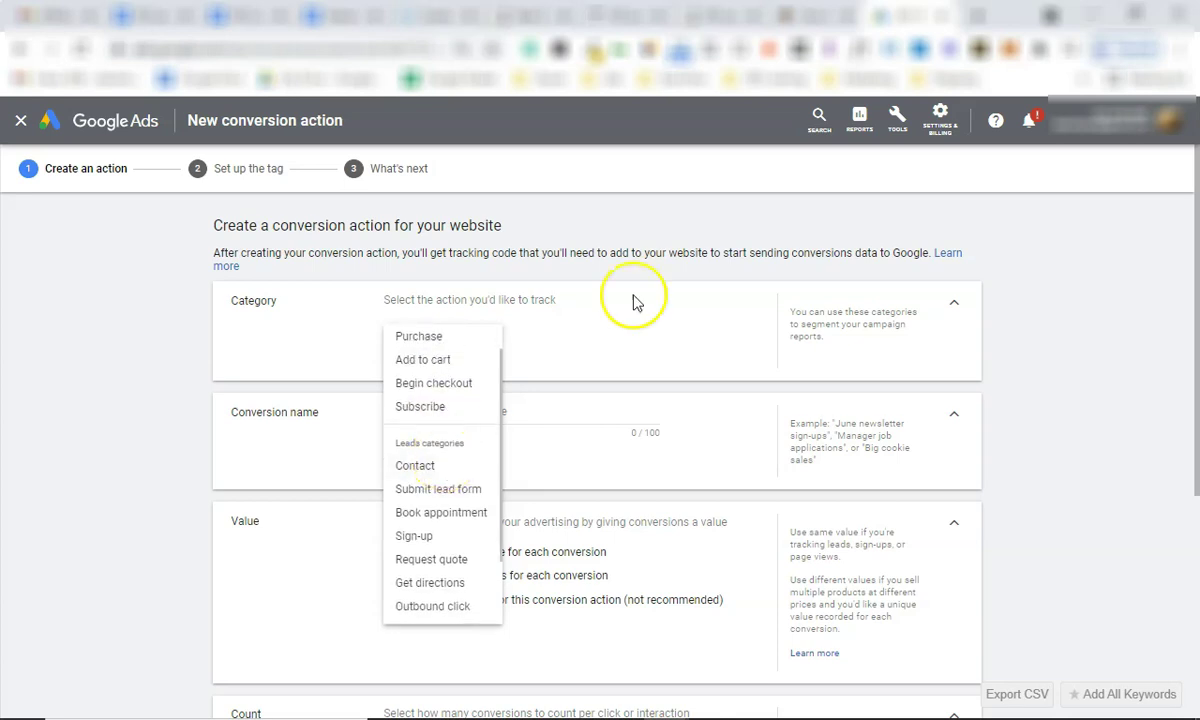
pyautogui.hotkey('ctrl', 'shift', 'Tab')
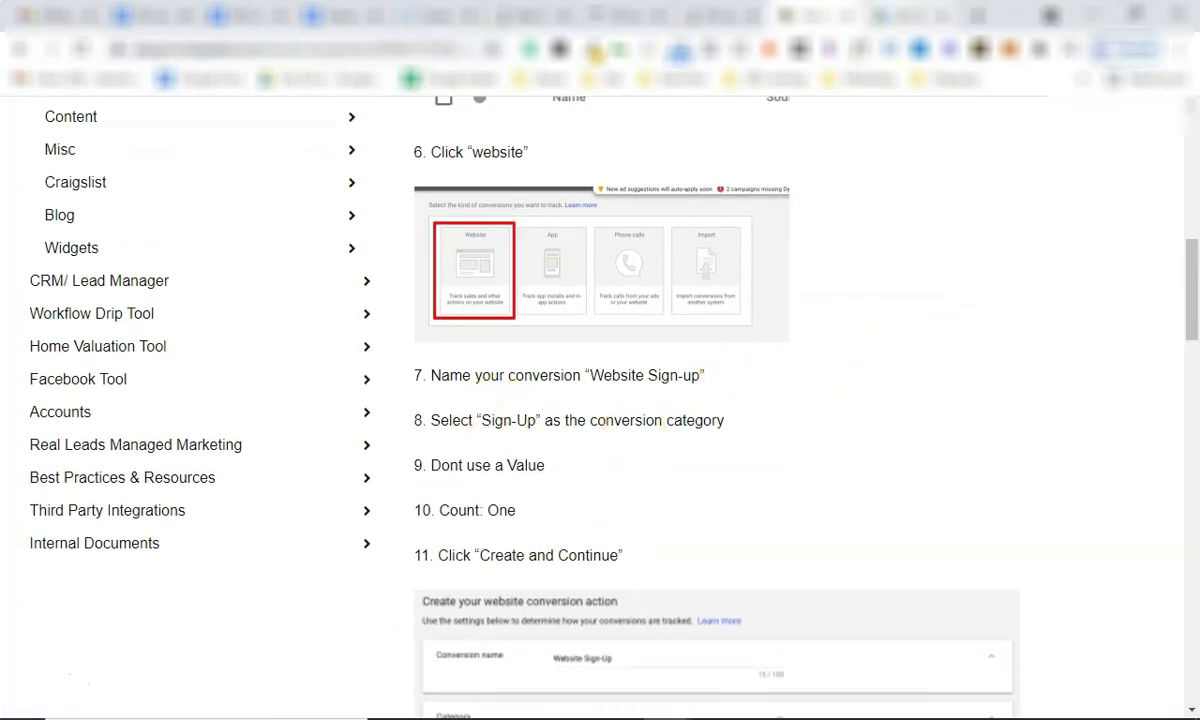
pyautogui.hotkey('ctrl', 'Tab')
pyautogui.click(438, 538)
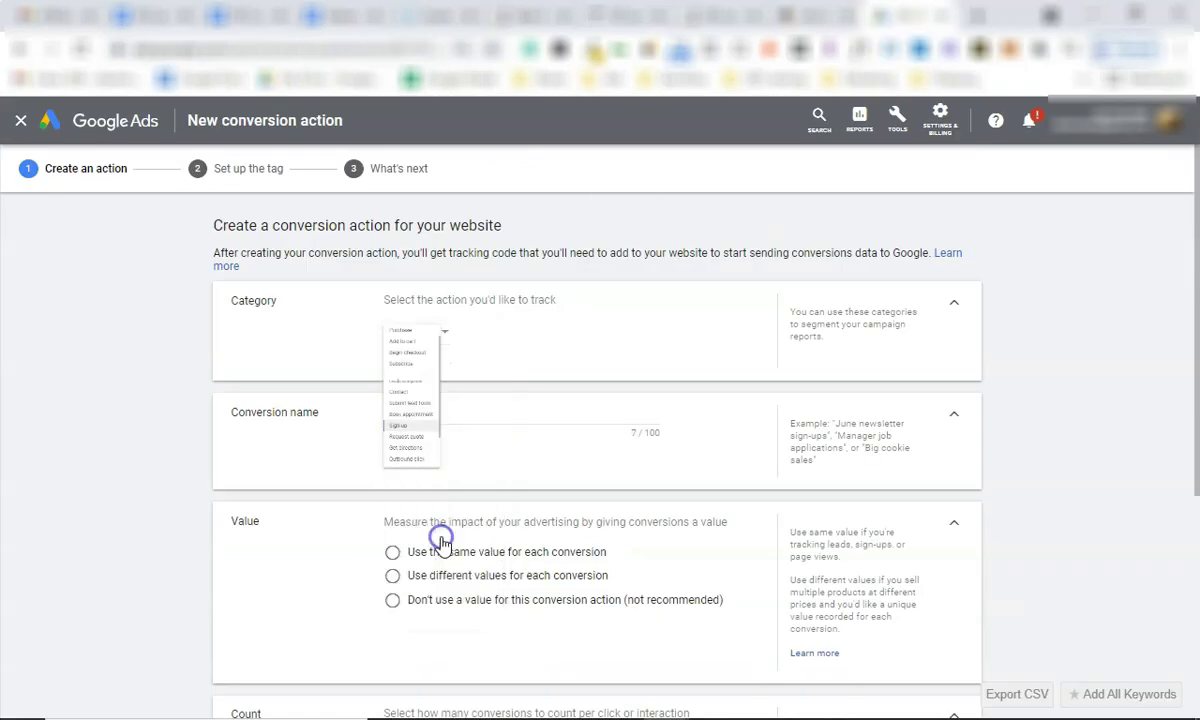
pyautogui.scroll(-2, 461, 429)
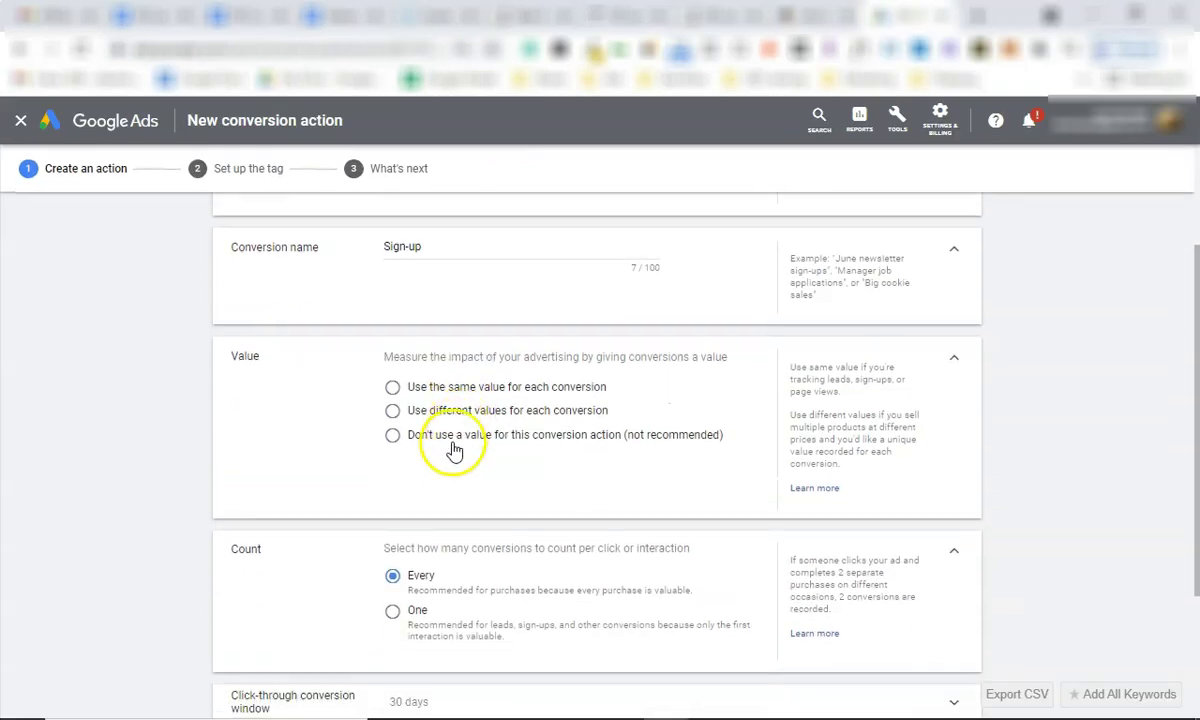
pyautogui.click(424, 440)
pyautogui.hotkey('ctrl', 'shift', 'Tab')
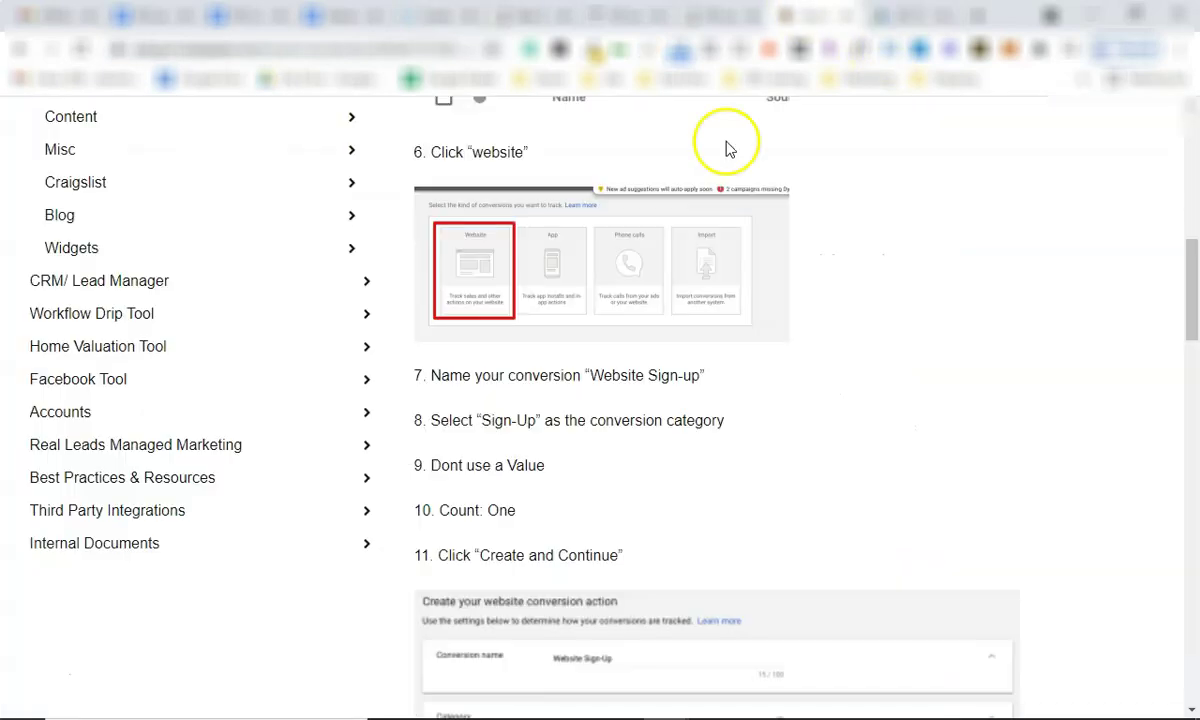
pyautogui.scroll(-1, 590, 510)
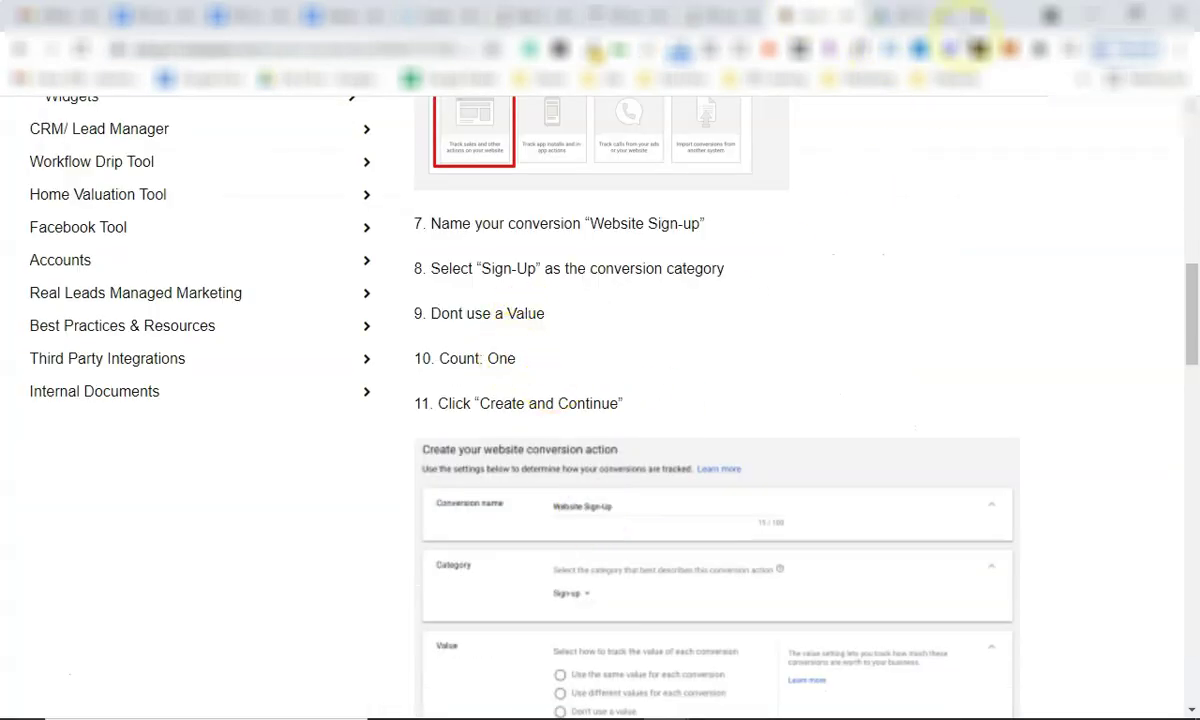
pyautogui.click(912, 15)
# Count one conversion per interaction, set a 1-week view-through window, and create the action.
pyautogui.click(394, 435)
pyautogui.scroll(-1, 402, 440)
pyautogui.click(460, 538)
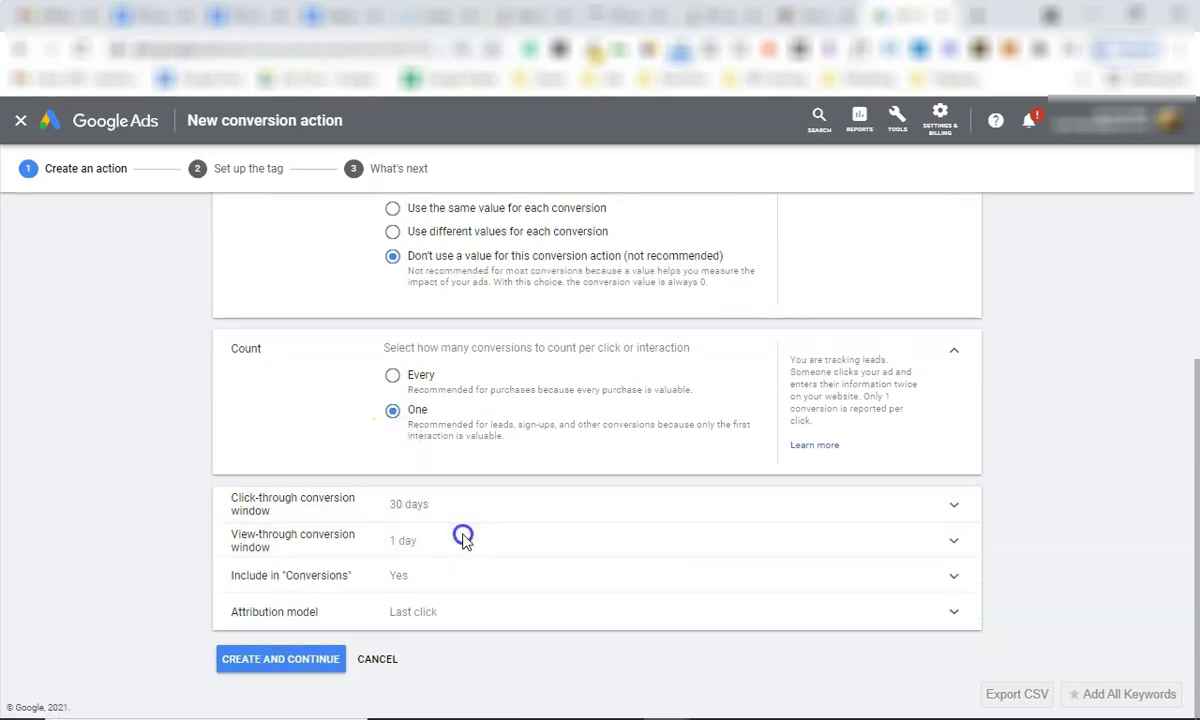
pyautogui.hotkey('ctrl', 'shift', 'Tab')
pyautogui.scroll(-3, 667, 505)
pyautogui.scroll(-6, 667, 505)
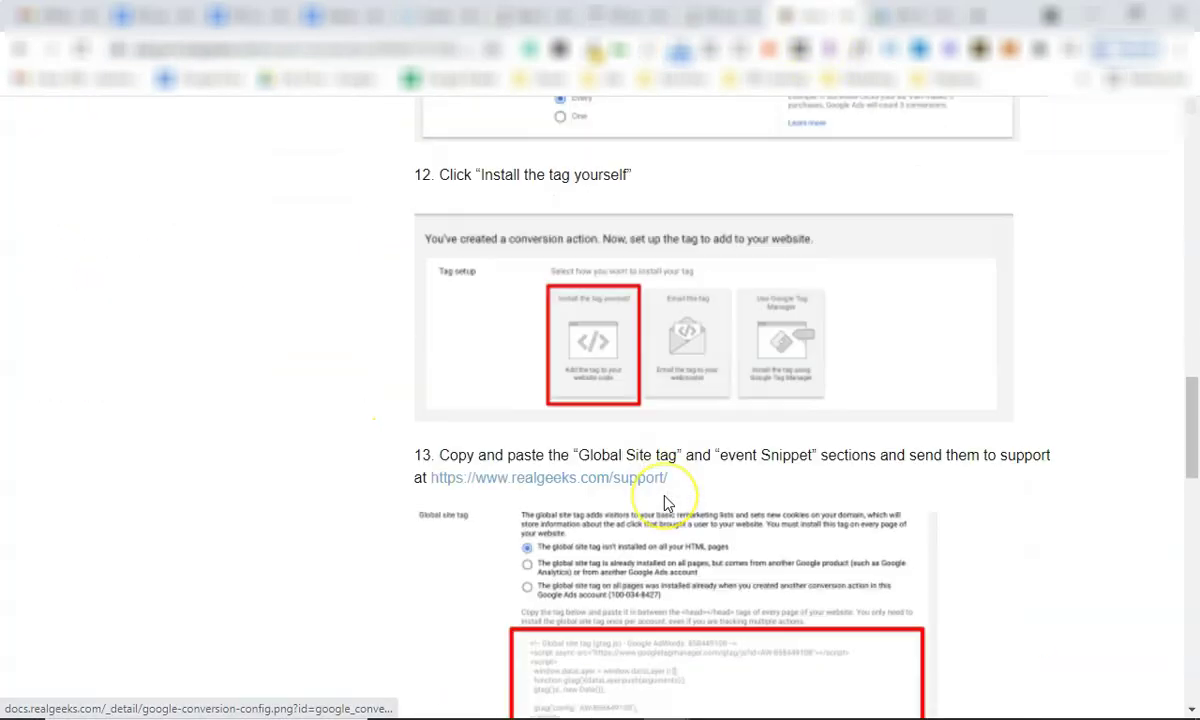
pyautogui.scroll(7, 667, 500)
pyautogui.hotkey('ctrl', 'Tab')
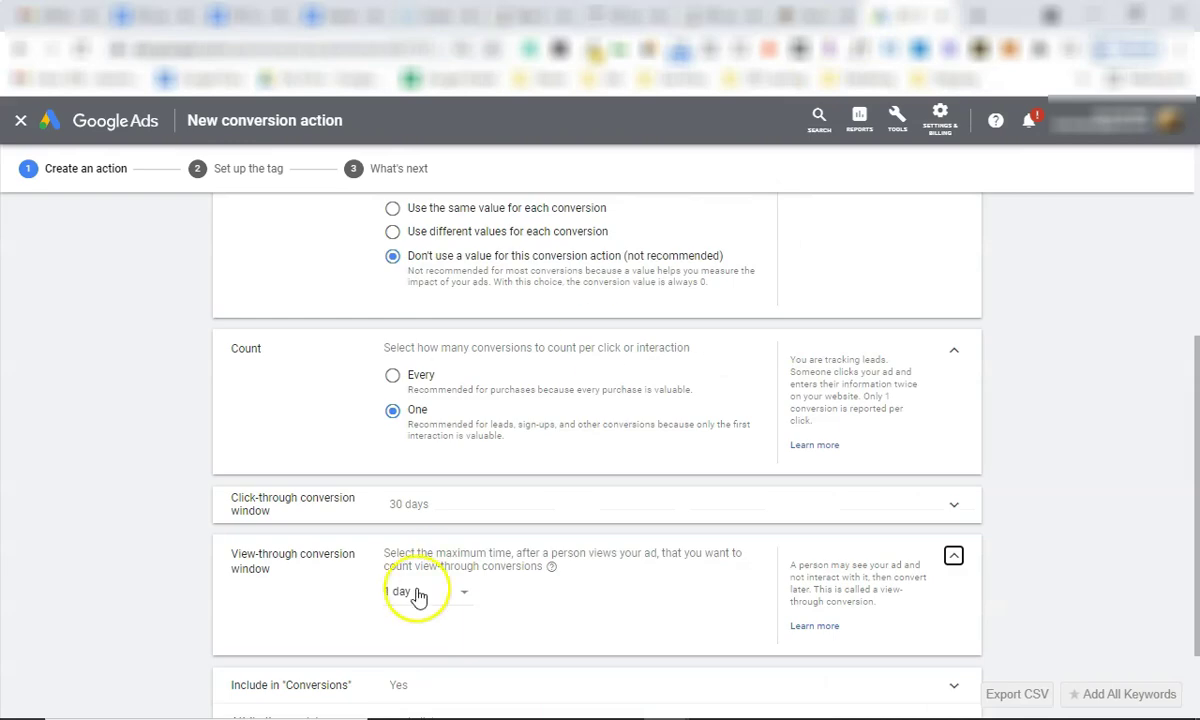
pyautogui.scroll(-1, 415, 590)
pyautogui.click(433, 488)
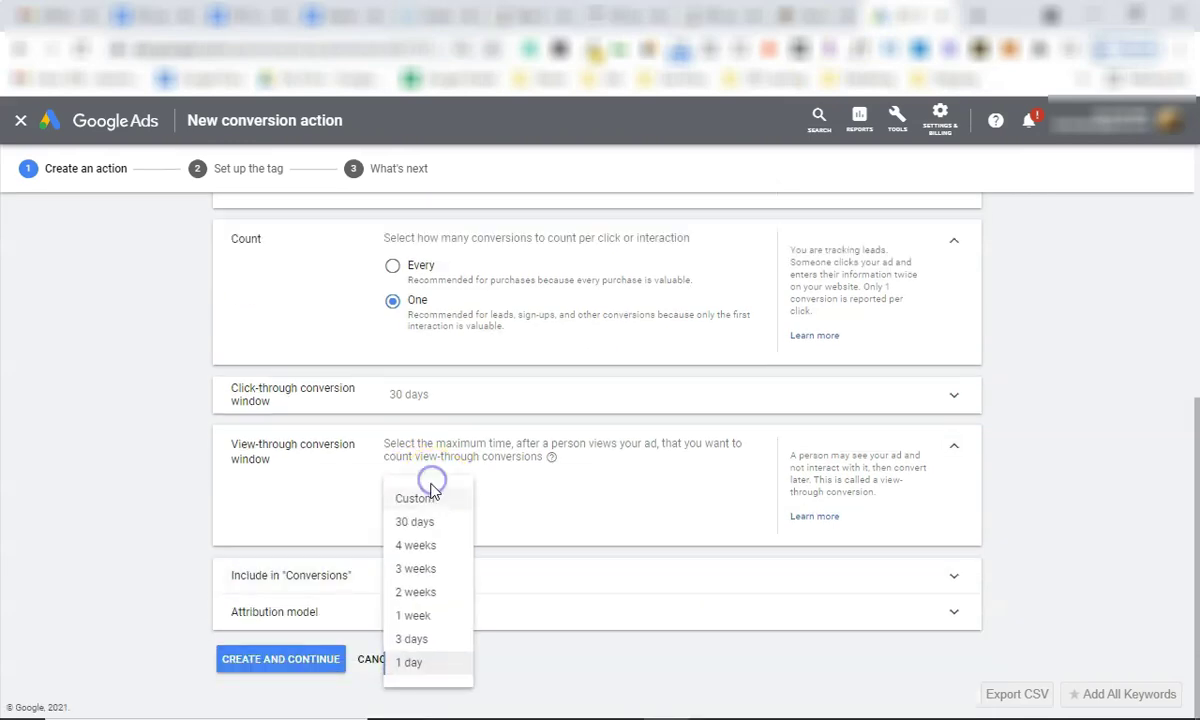
pyautogui.click(425, 614)
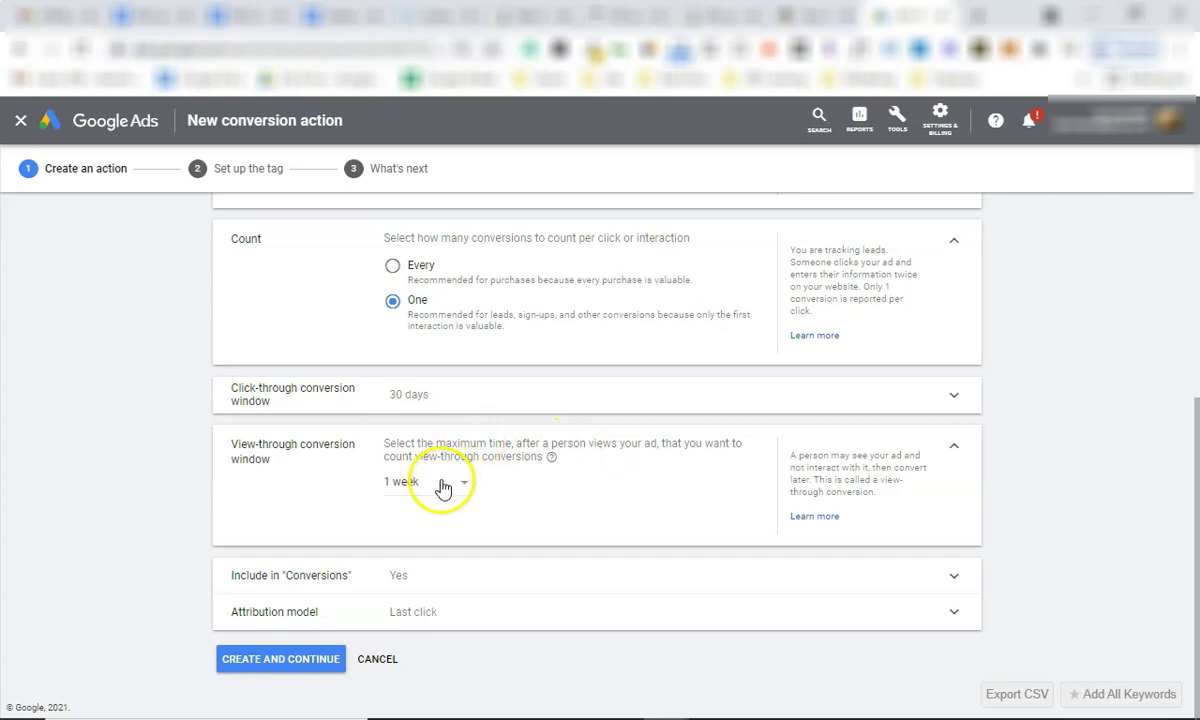
pyautogui.click(551, 458)
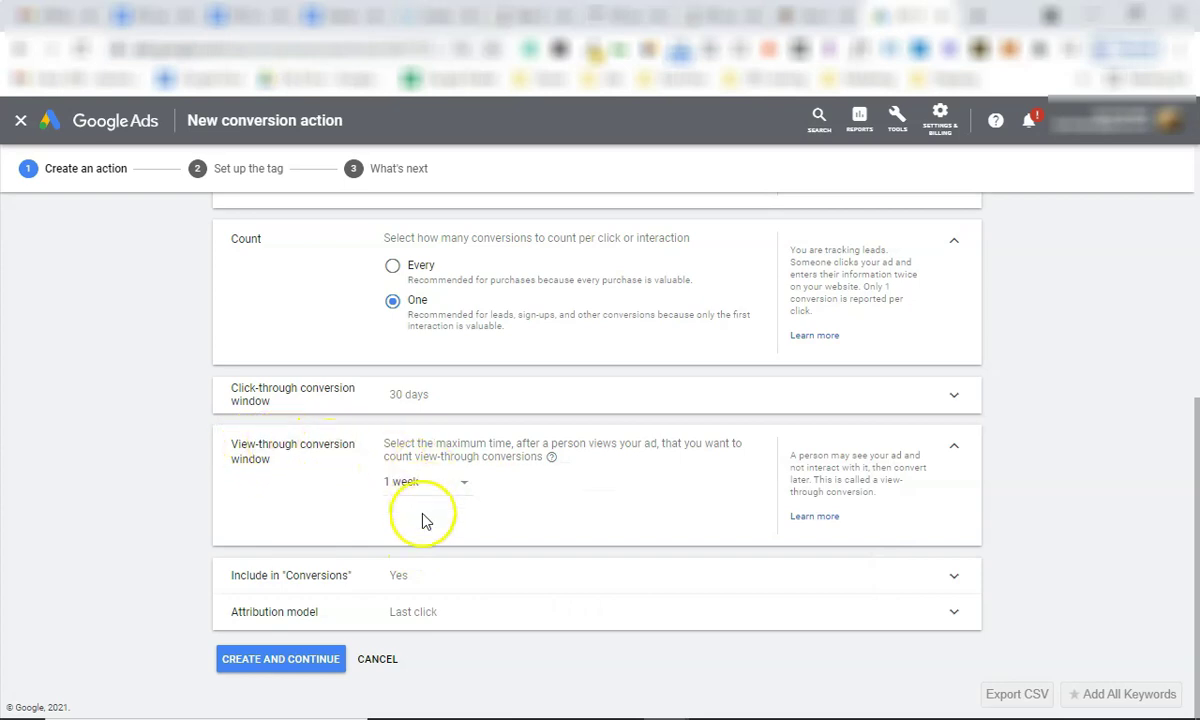
pyautogui.click(272, 661)
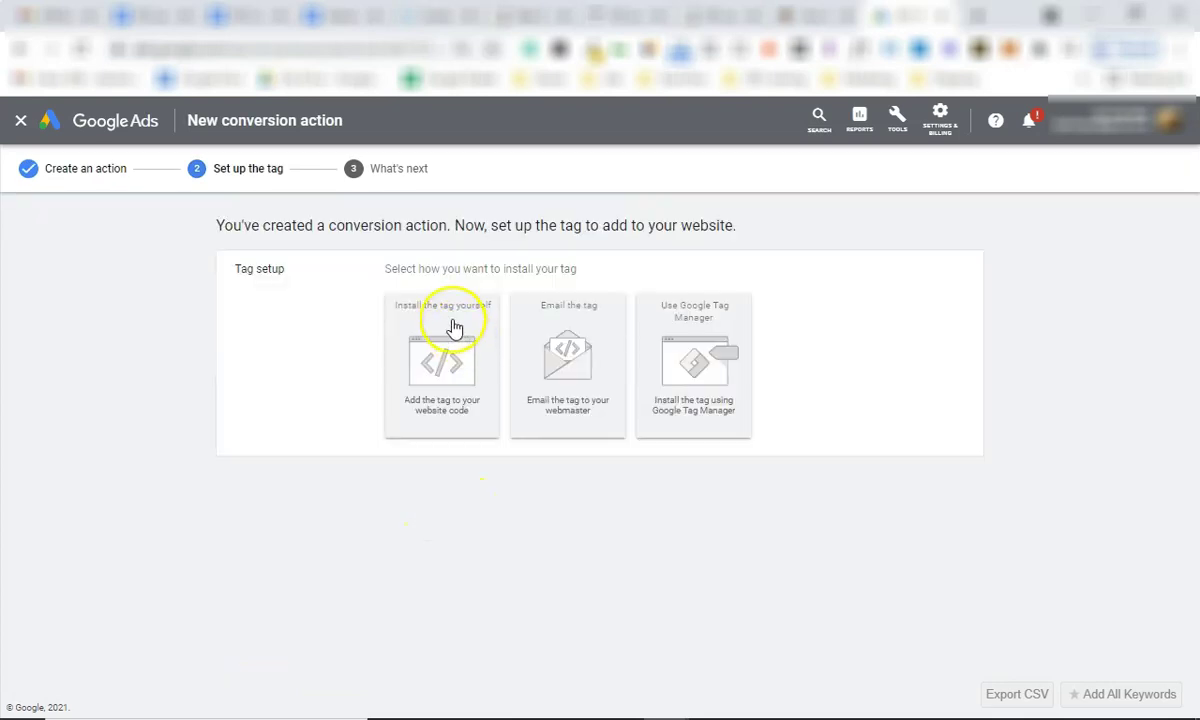
# Choose to install the tag yourself and paste the global site tag into a new Notepad document.
pyautogui.click(454, 328)
pyautogui.scroll(-5, 470, 450)
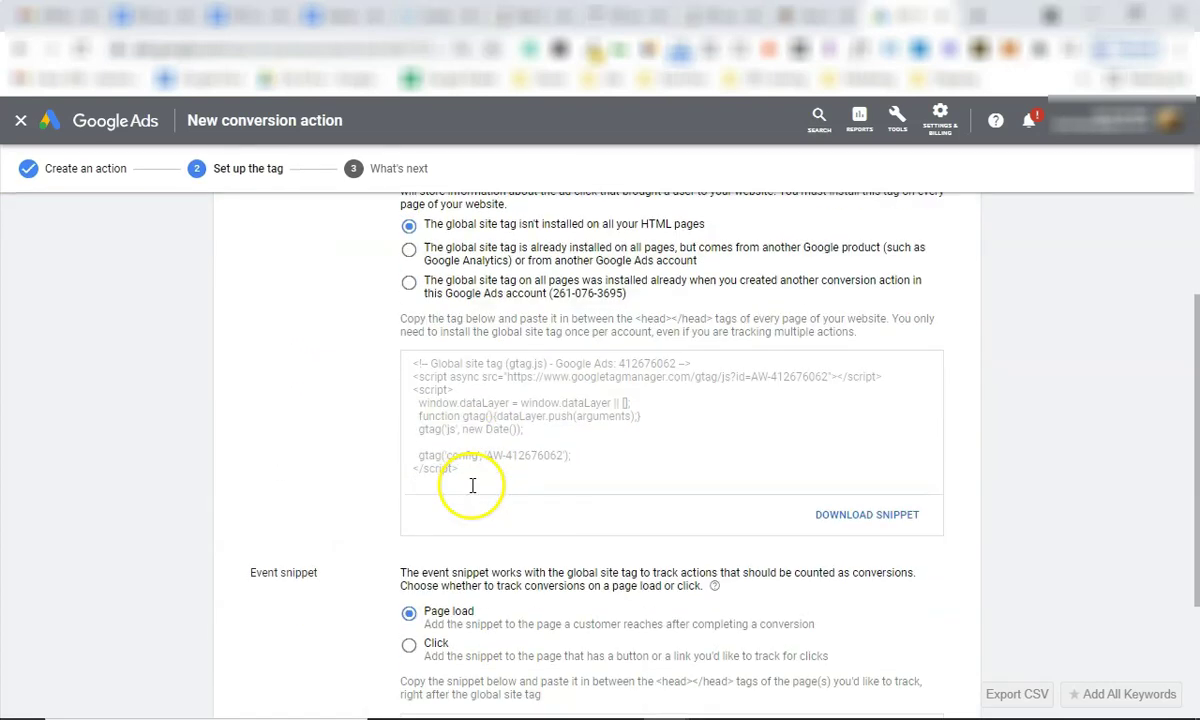
pyautogui.click(446, 444)
pyautogui.hotkey('ctrl', 'c')
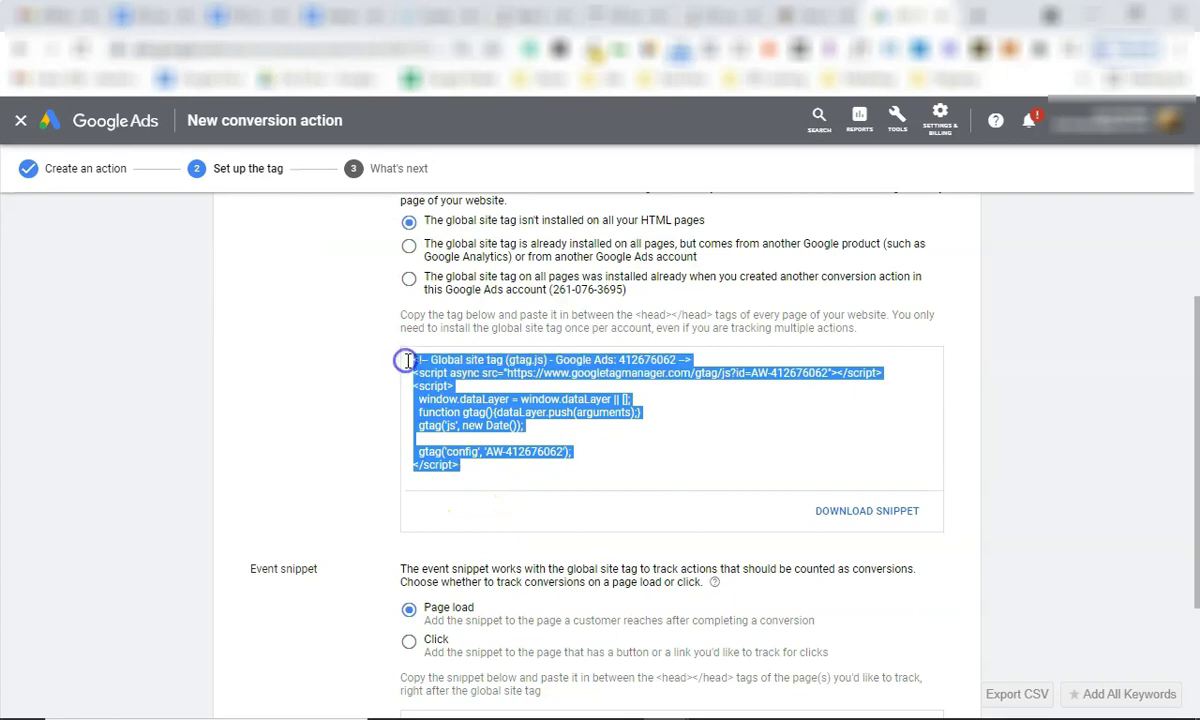
pyautogui.click(820, 16)
pyautogui.scroll(-6, 475, 523)
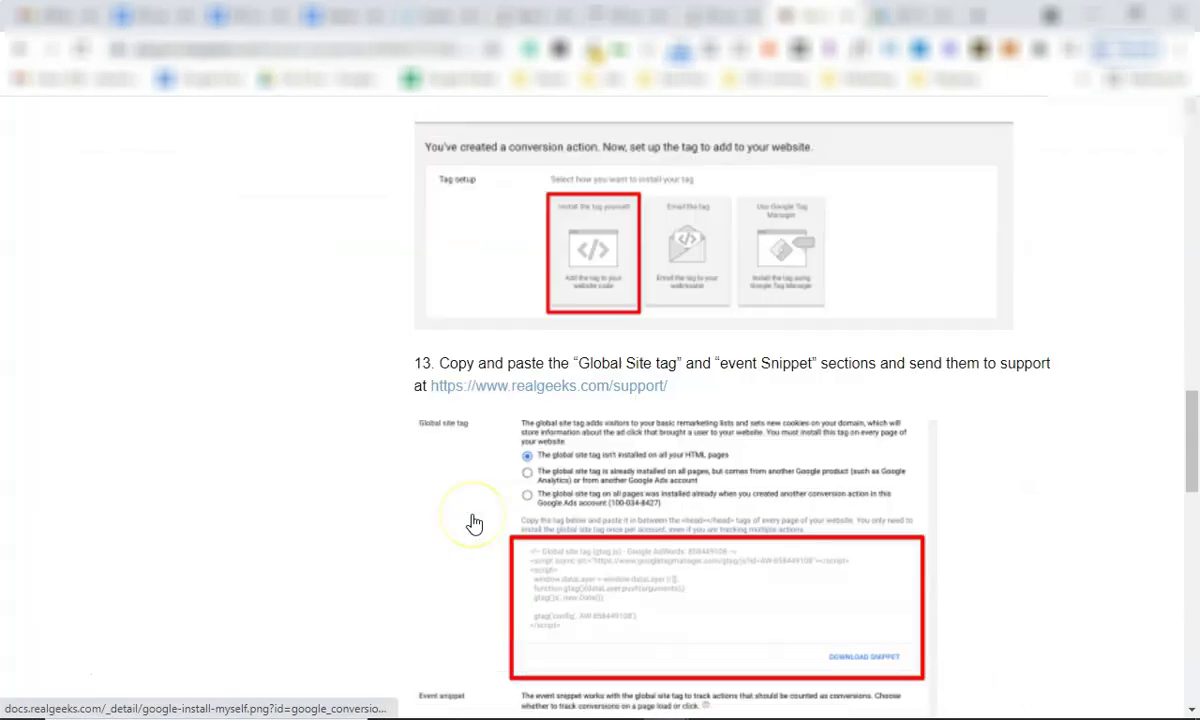
pyautogui.scroll(-3, 588, 383)
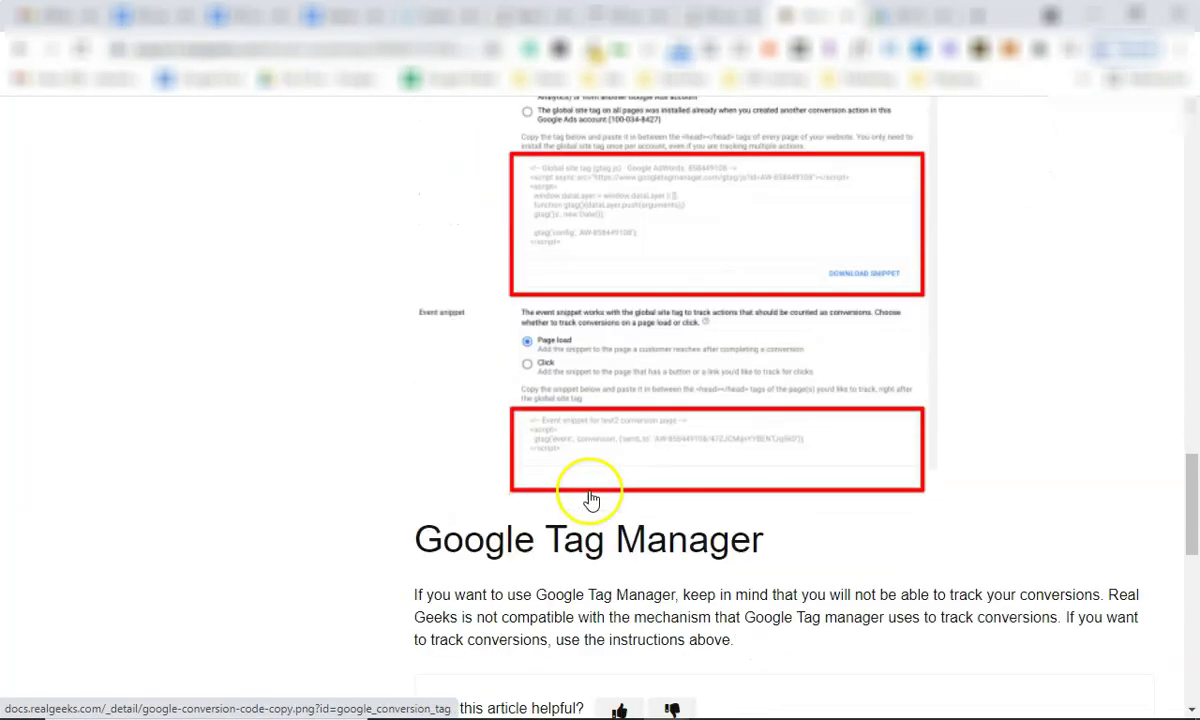
pyautogui.scroll(2, 620, 420)
pyautogui.click(880, 15)
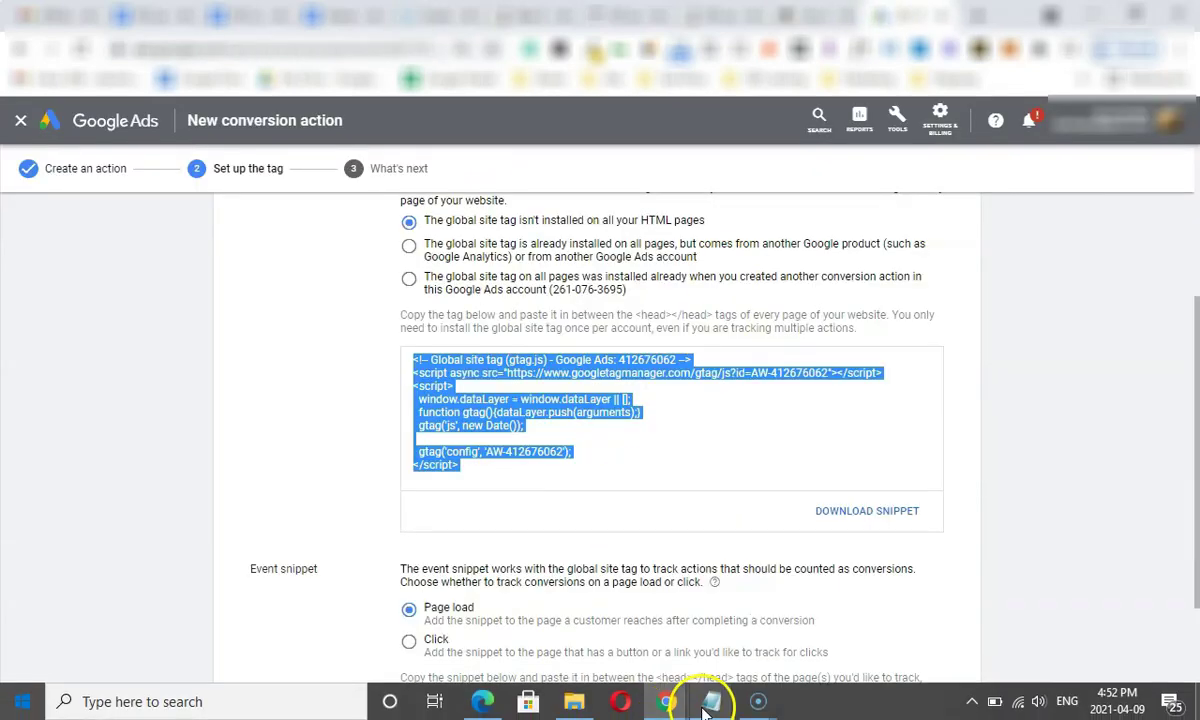
pyautogui.rightClick(713, 702)
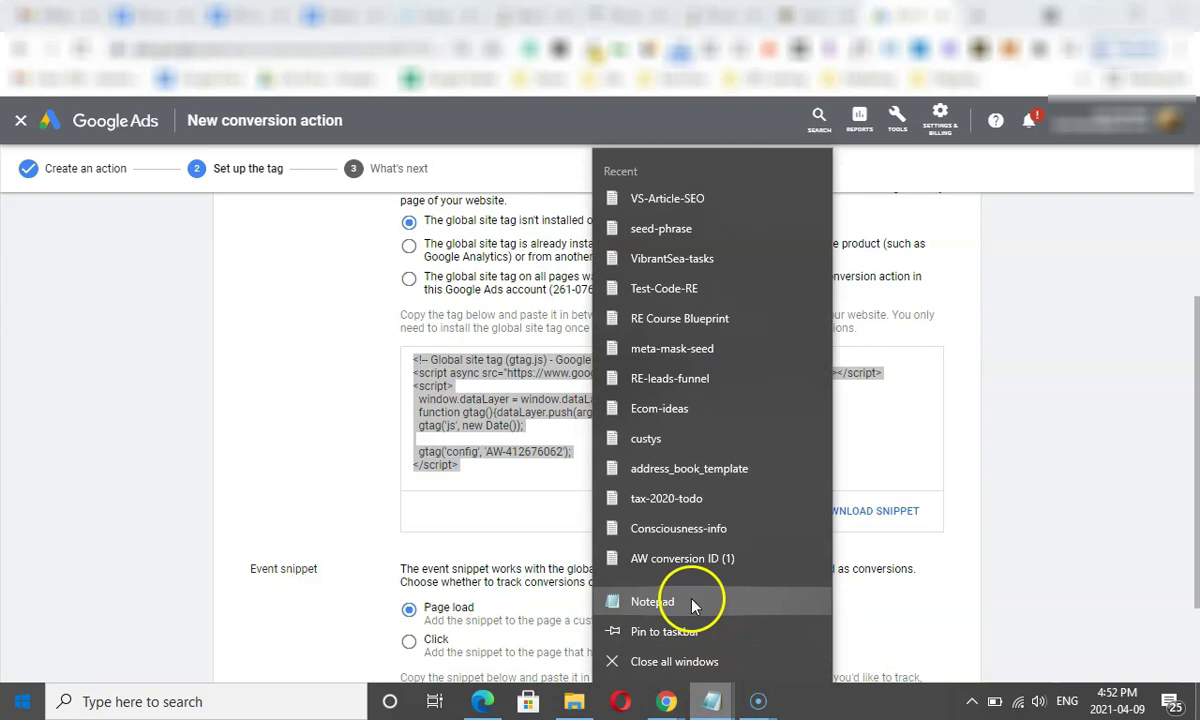
pyautogui.click(700, 612)
pyautogui.hotkey('ctrl', 'v')
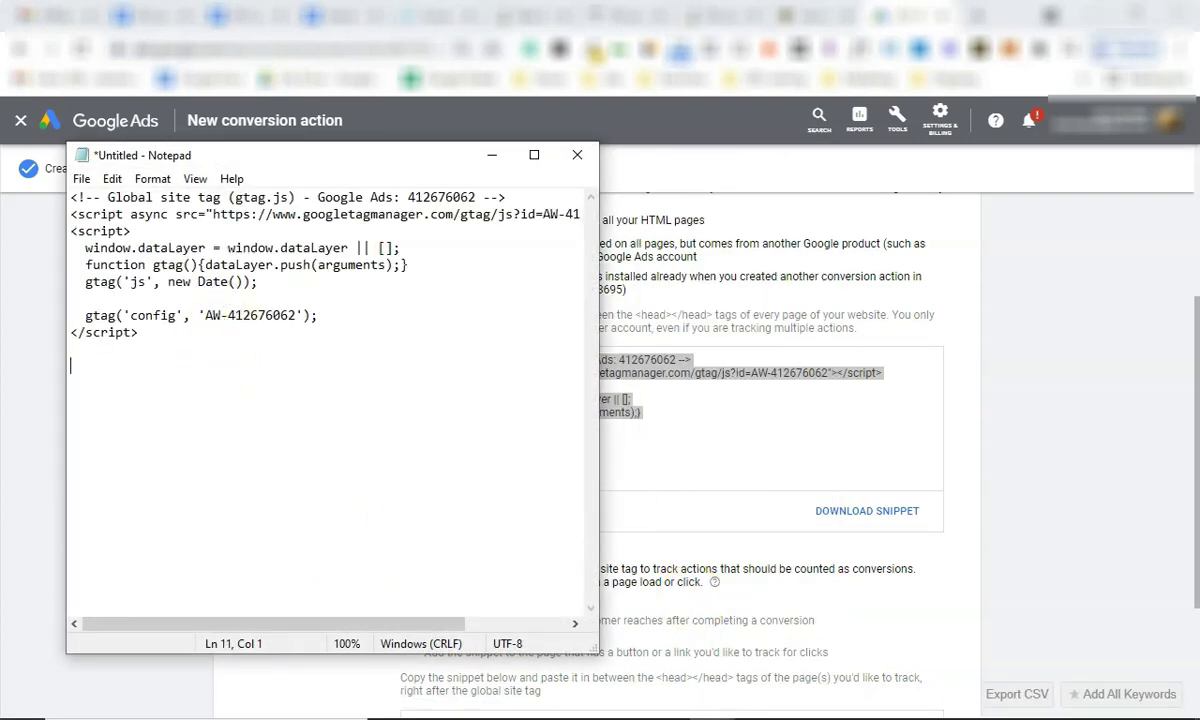
# Paste the Sign-up event snippet below the site tag in Notepad and continue past tag setup.
pyautogui.click(776, 508)
pyautogui.scroll(-2, 776, 560)
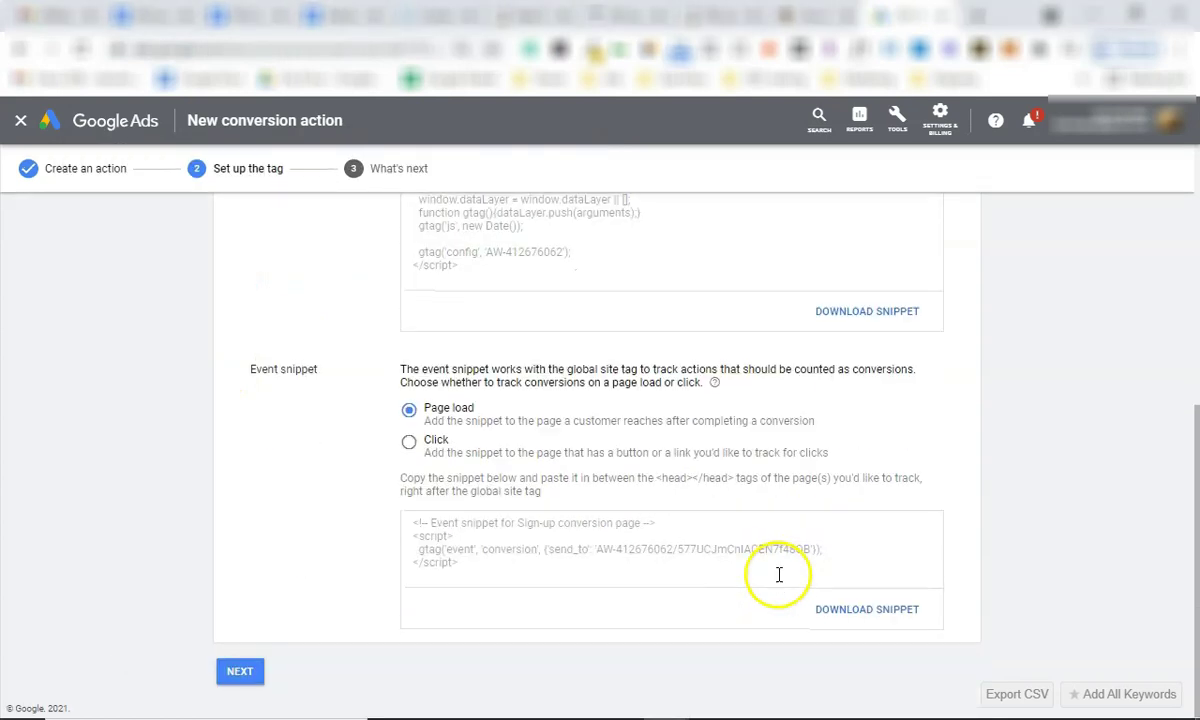
pyautogui.click(760, 14)
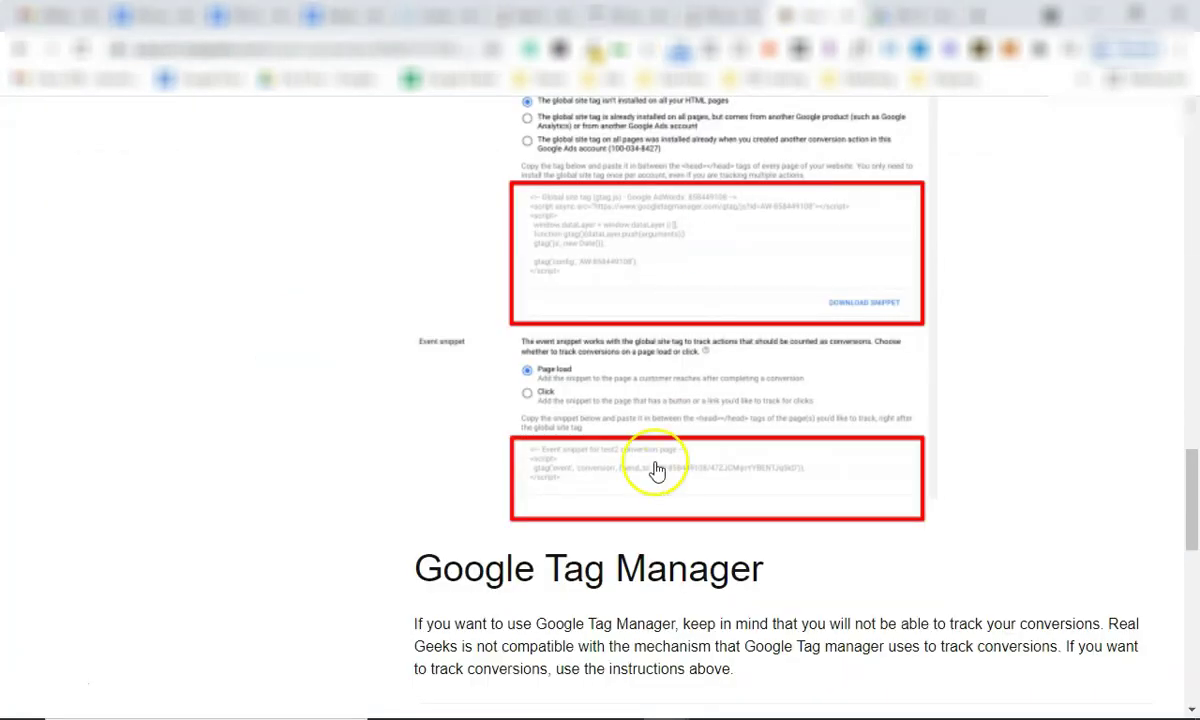
pyautogui.scroll(-1, 656, 471)
pyautogui.click(855, 14)
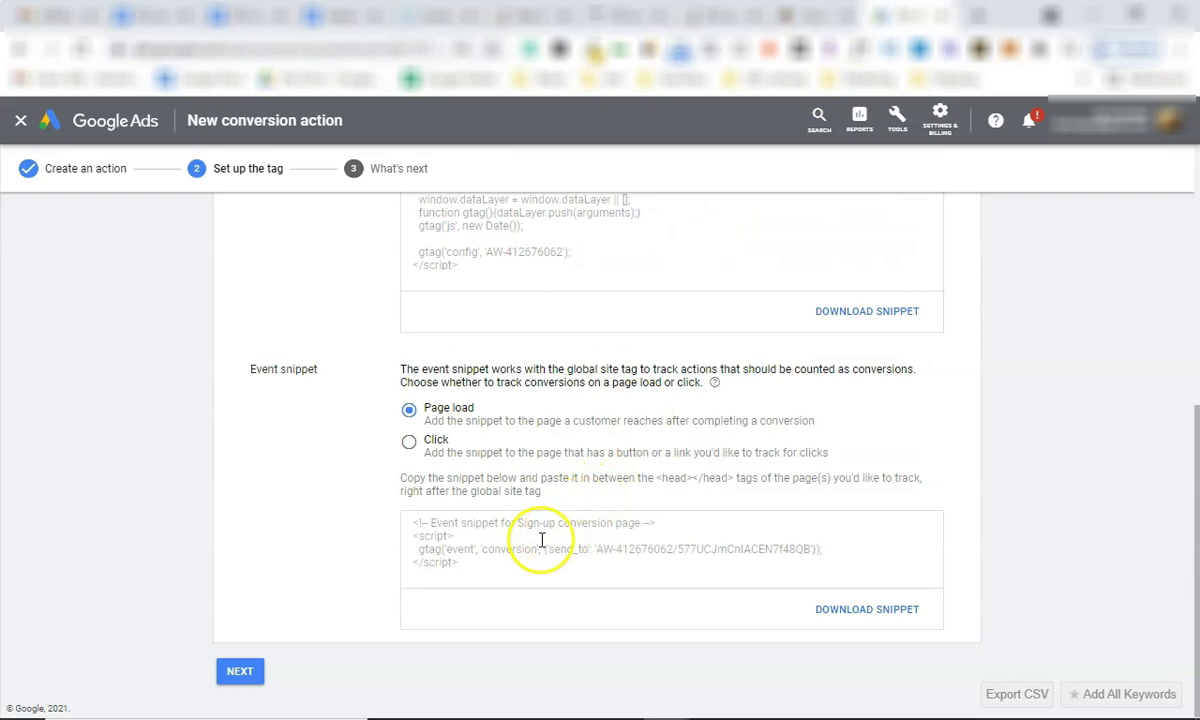
pyautogui.moveTo(476, 567); pyautogui.dragTo(400, 522)
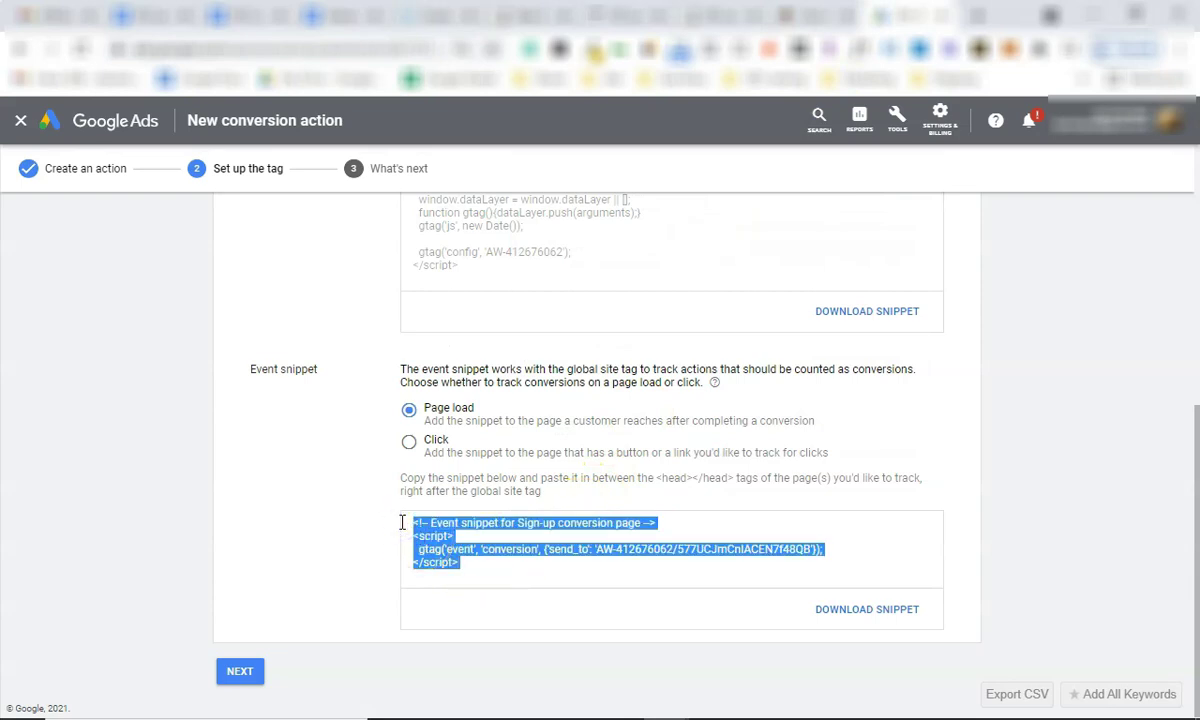
pyautogui.hotkey('ctrl', 'c')
pyautogui.hotkey('alt', 'Tab')
pyautogui.hotkey('ctrl', 'v')
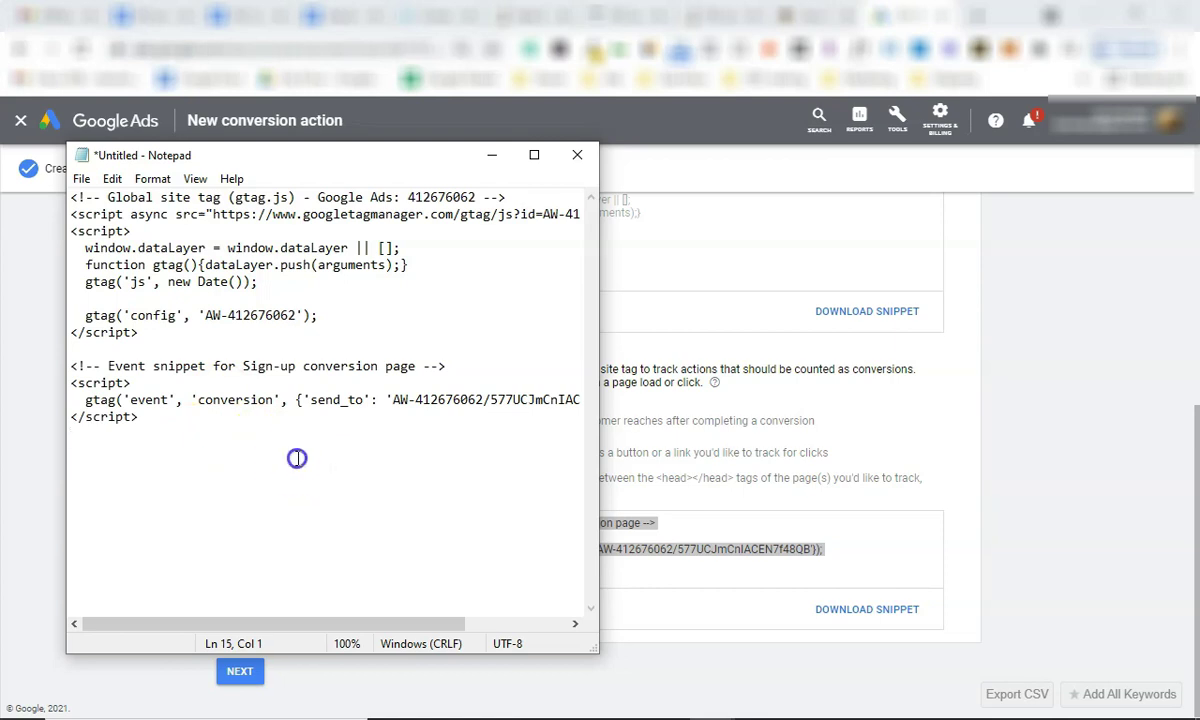
pyautogui.click(986, 384)
pyautogui.click(250, 676)
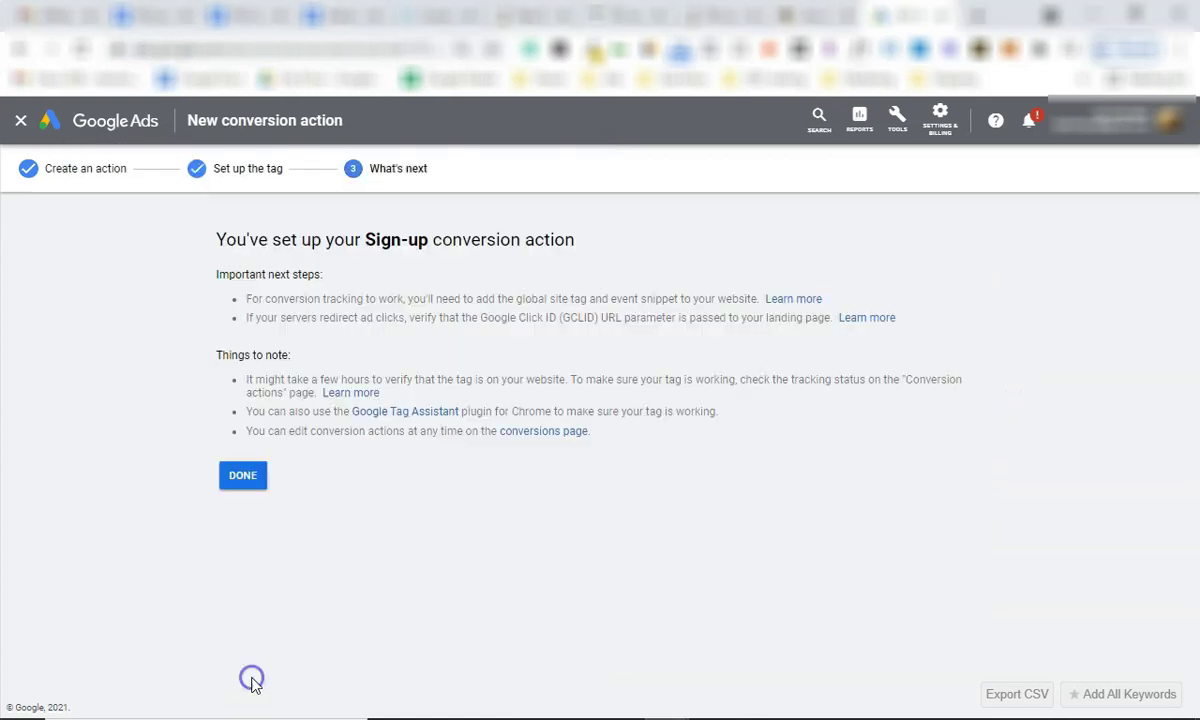
# Finish the Sign-up conversion action, return to All campaigns, and bring up Settings & billing.
pyautogui.click(248, 478)
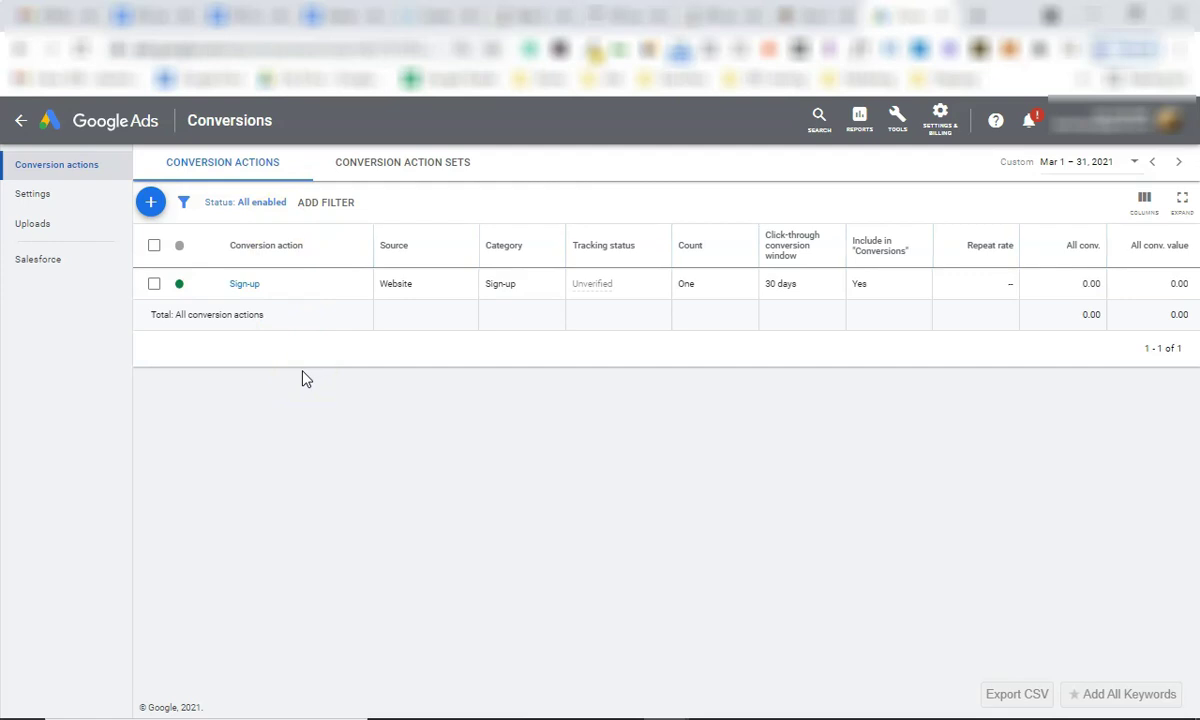
pyautogui.click(82, 125)
pyautogui.click(905, 135)
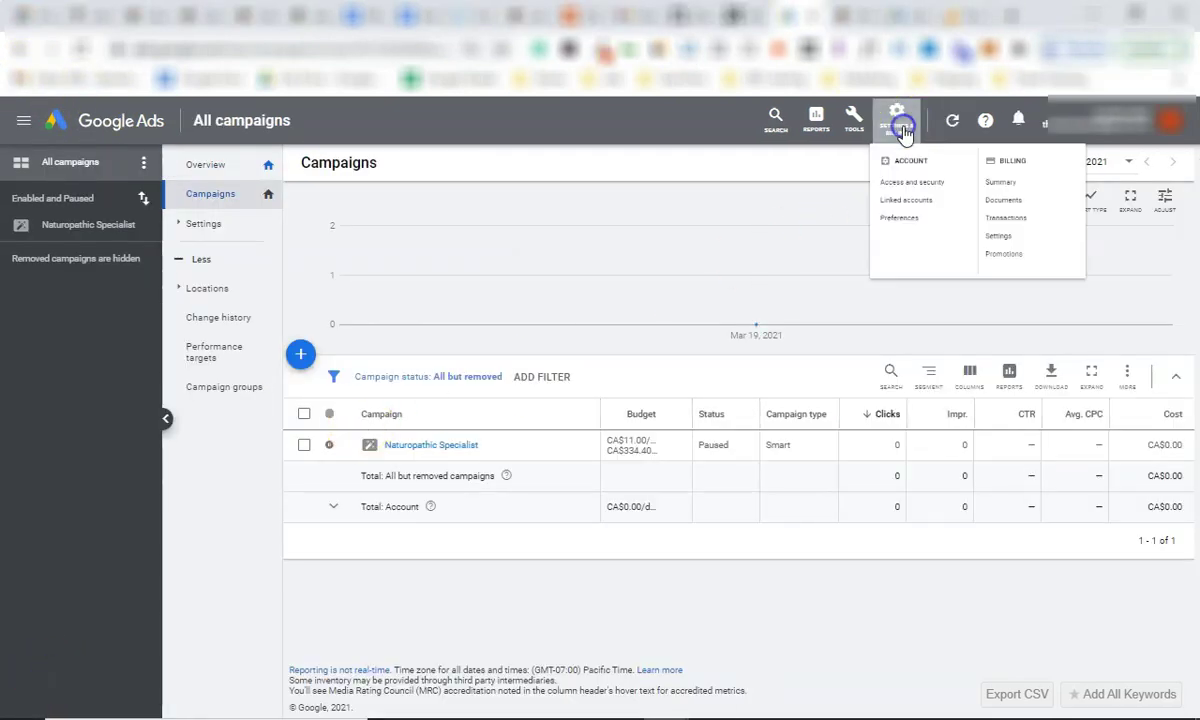
# Link the Google Analytics (UA) property's All Web Site Data view with imported site metrics.
pyautogui.click(942, 232)
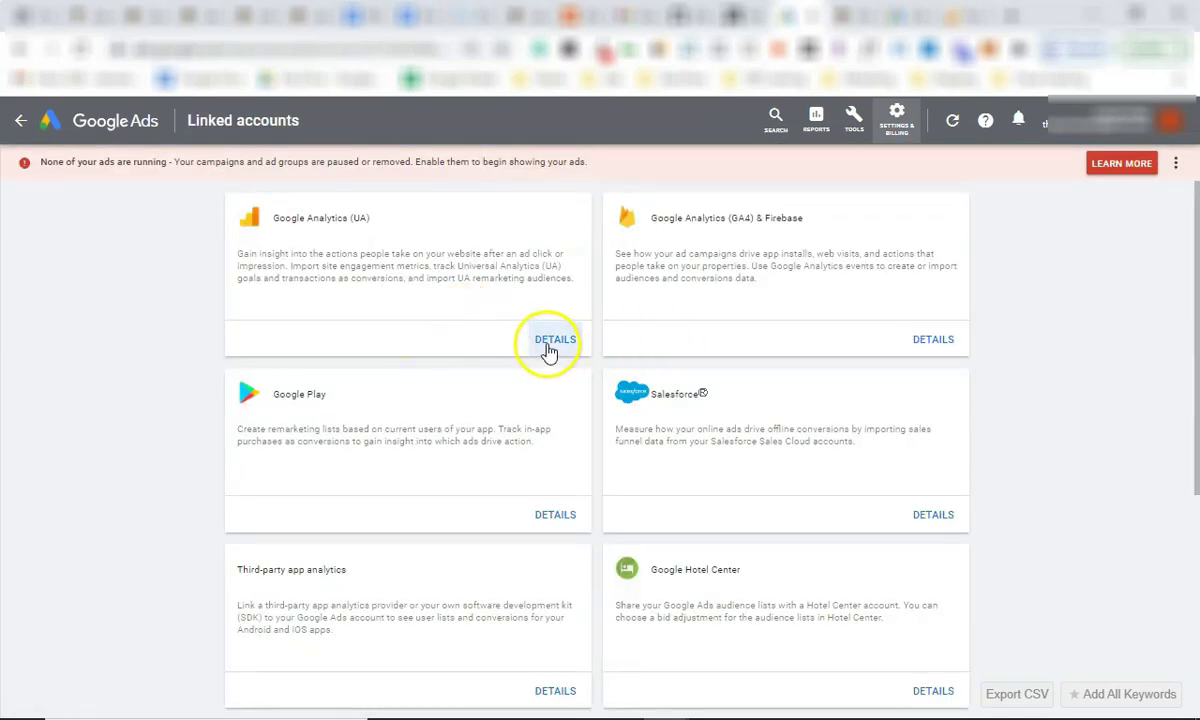
pyautogui.click(550, 345)
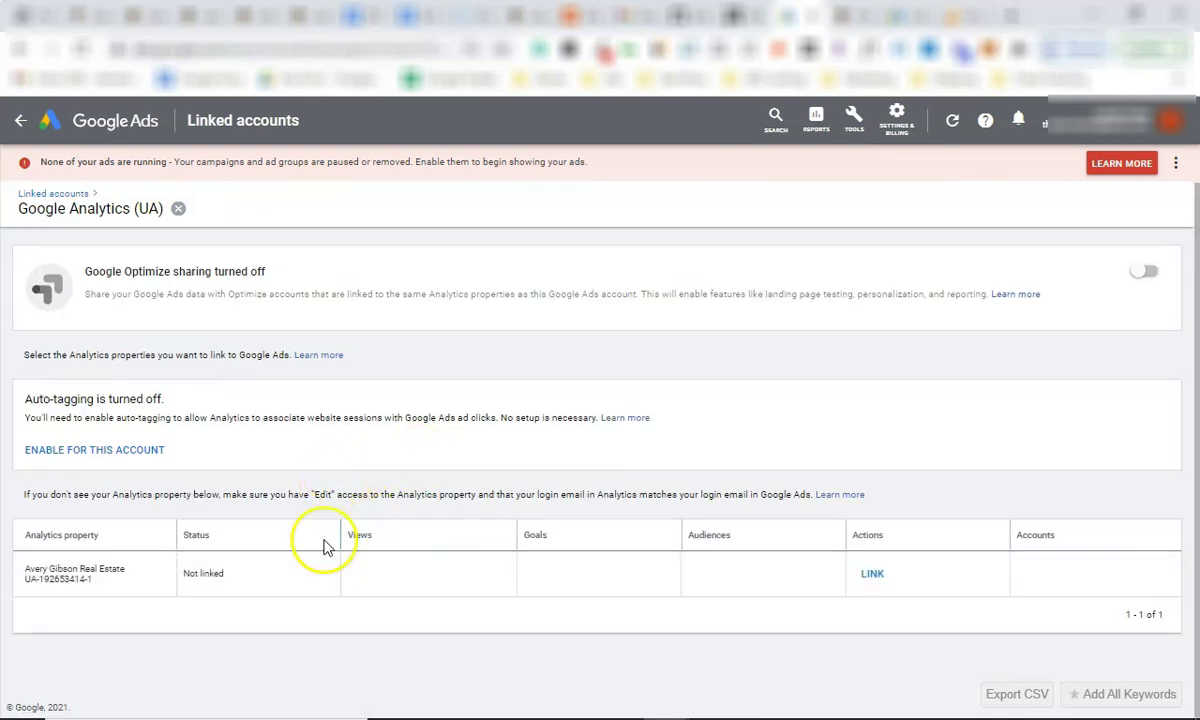
pyautogui.tripleClick(86, 567)
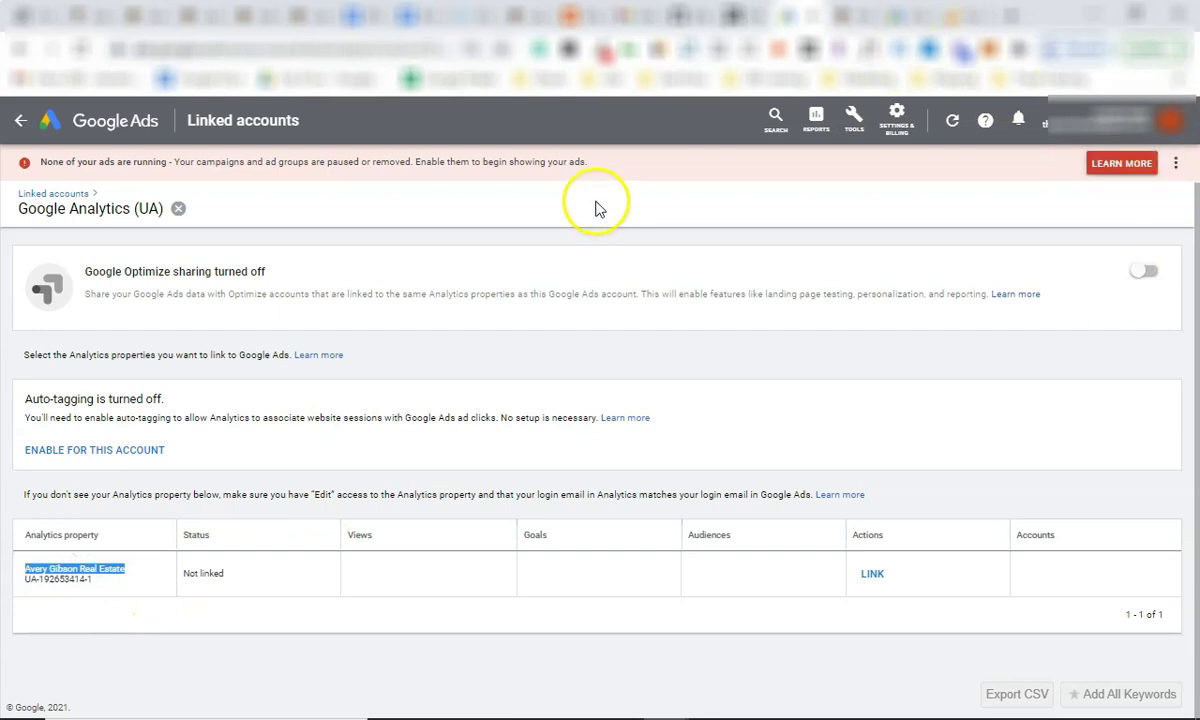
pyautogui.doubleClick(107, 570)
pyautogui.click(107, 570)
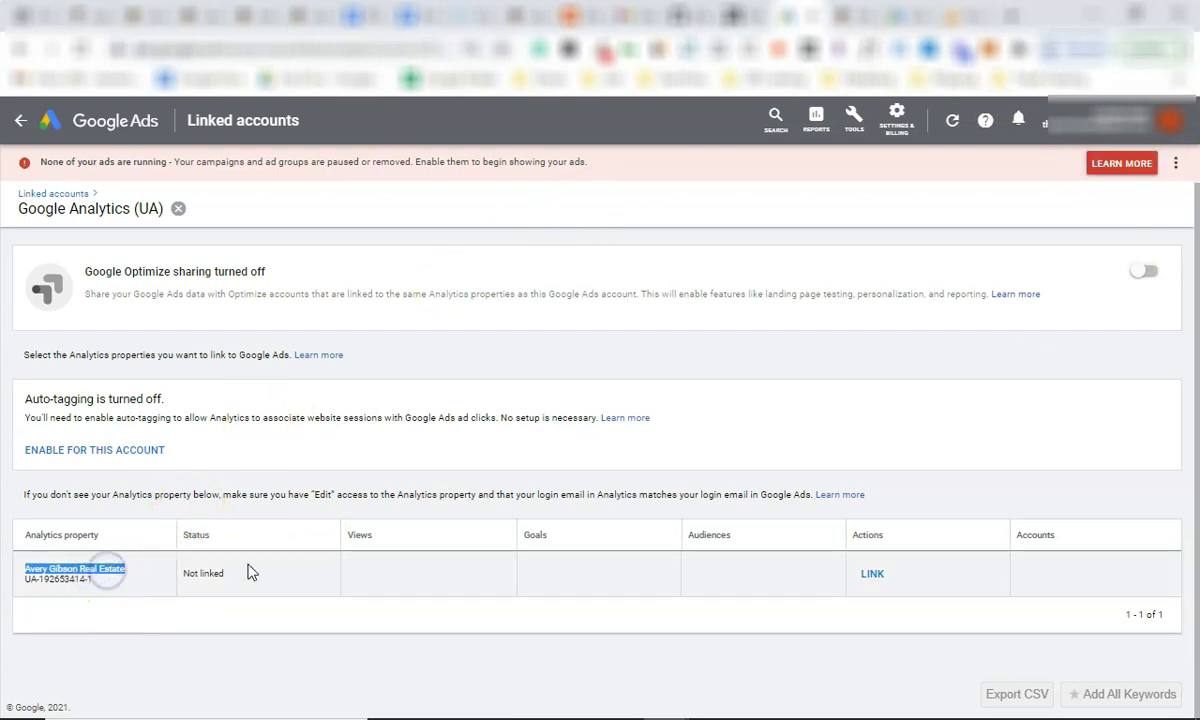
pyautogui.click(867, 574)
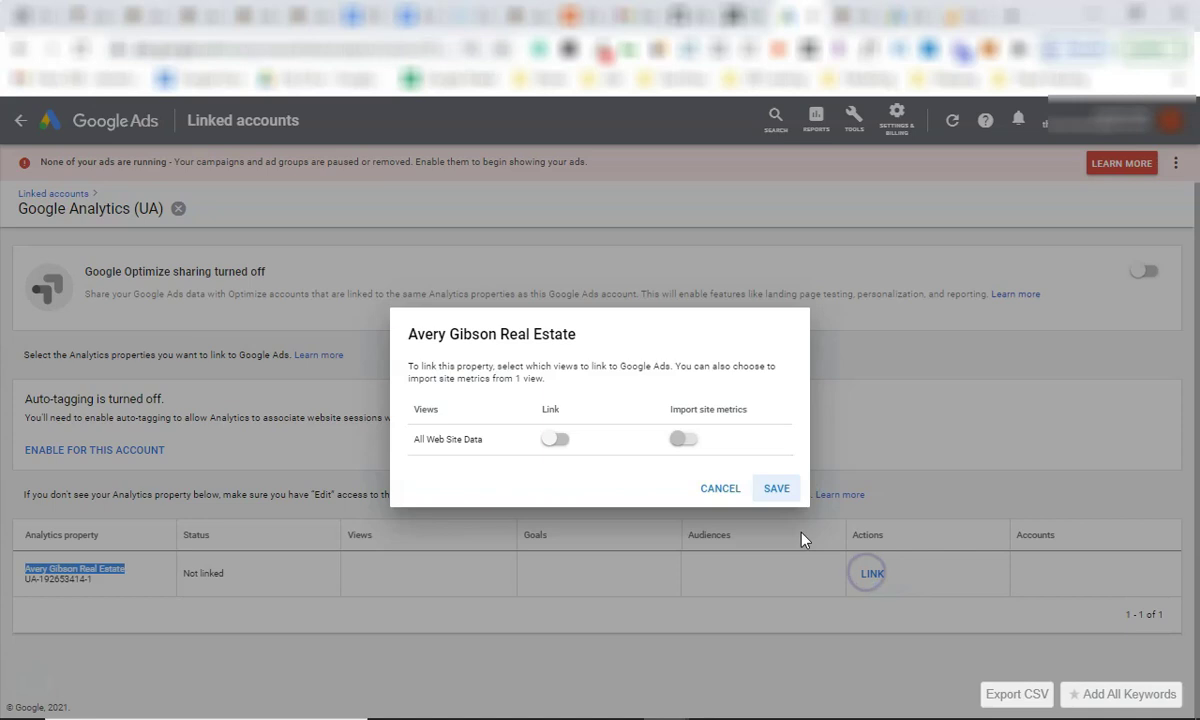
pyautogui.click(553, 439)
pyautogui.click(684, 446)
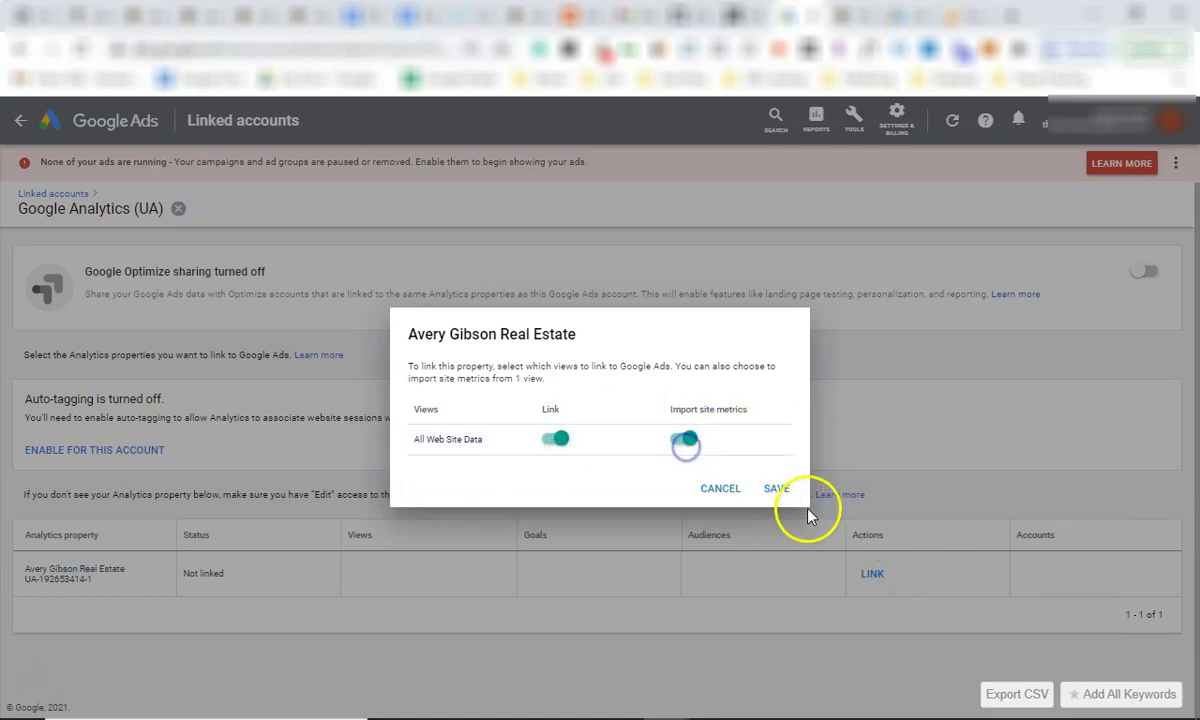
pyautogui.click(779, 487)
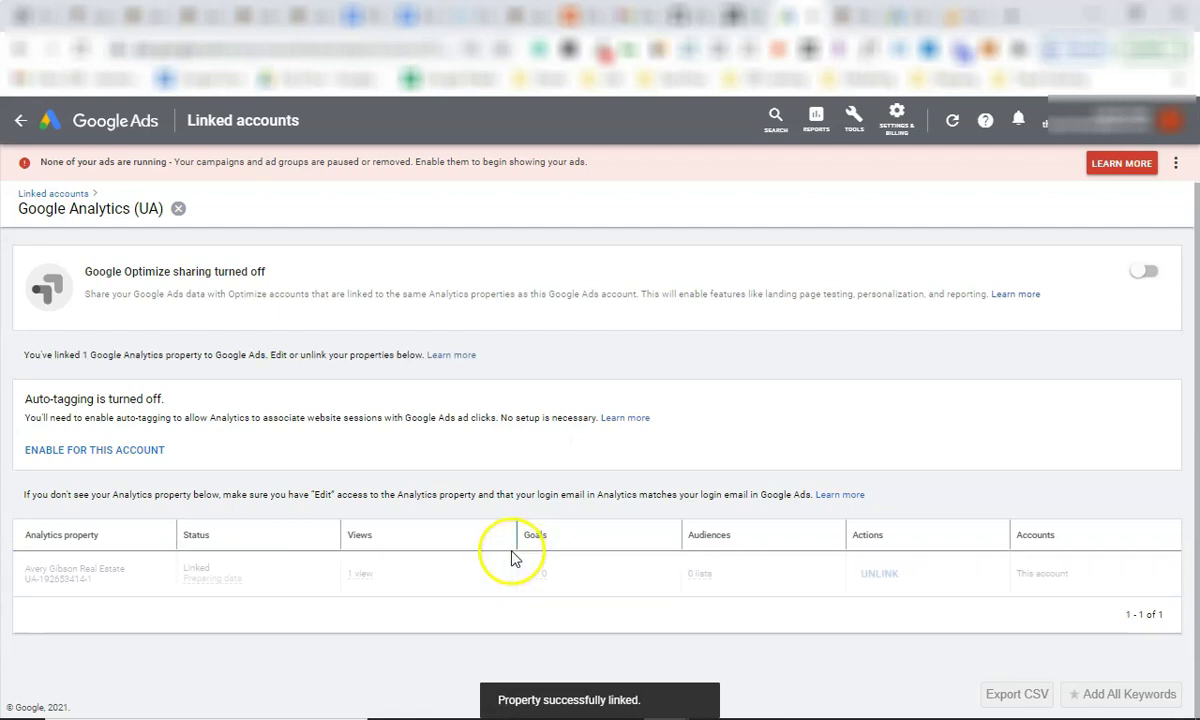
pyautogui.click(892, 124)
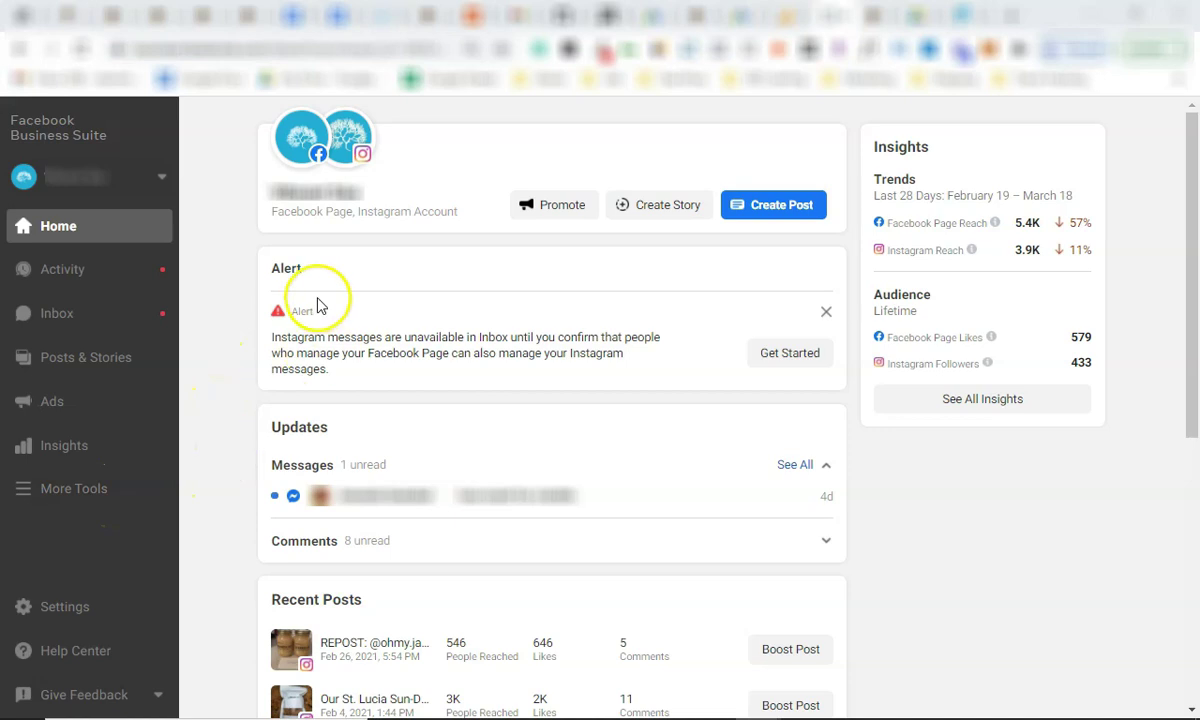
# Review Business Suite Home insights: 5.4K Facebook reach, 3.9K Instagram reach, 579 likes, 433 followers.
pyautogui.moveTo(267, 49); pyautogui.dragTo(122, 71)
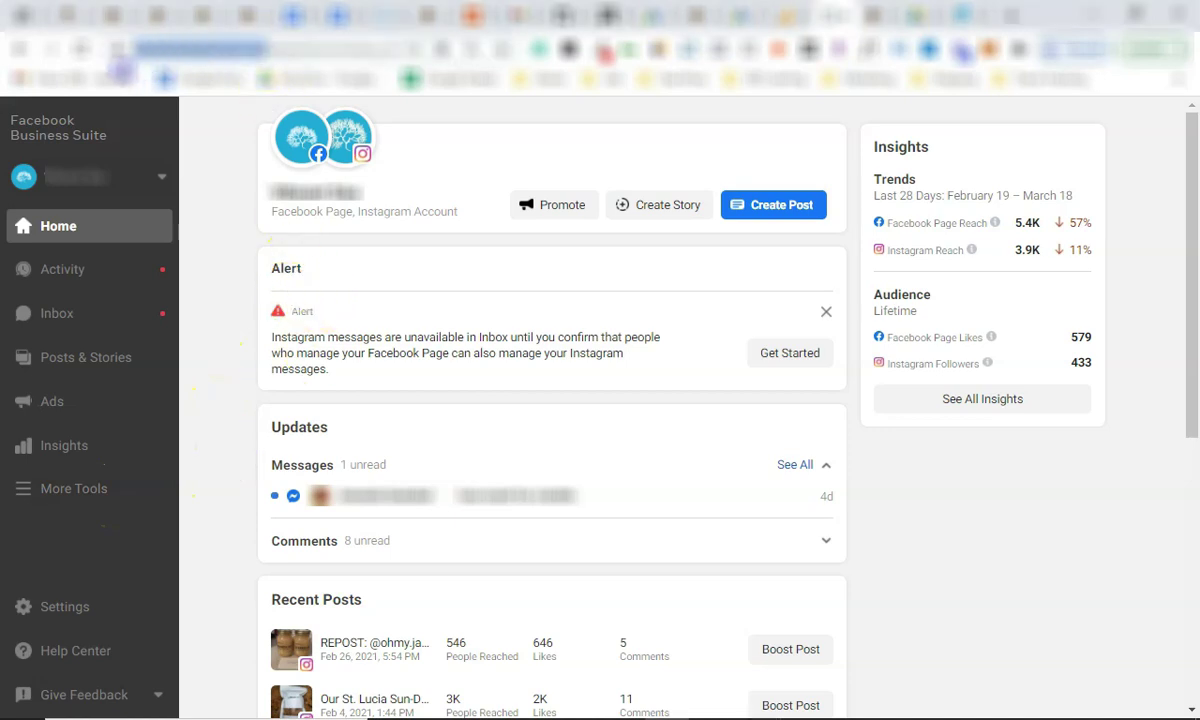
pyautogui.click(240, 256)
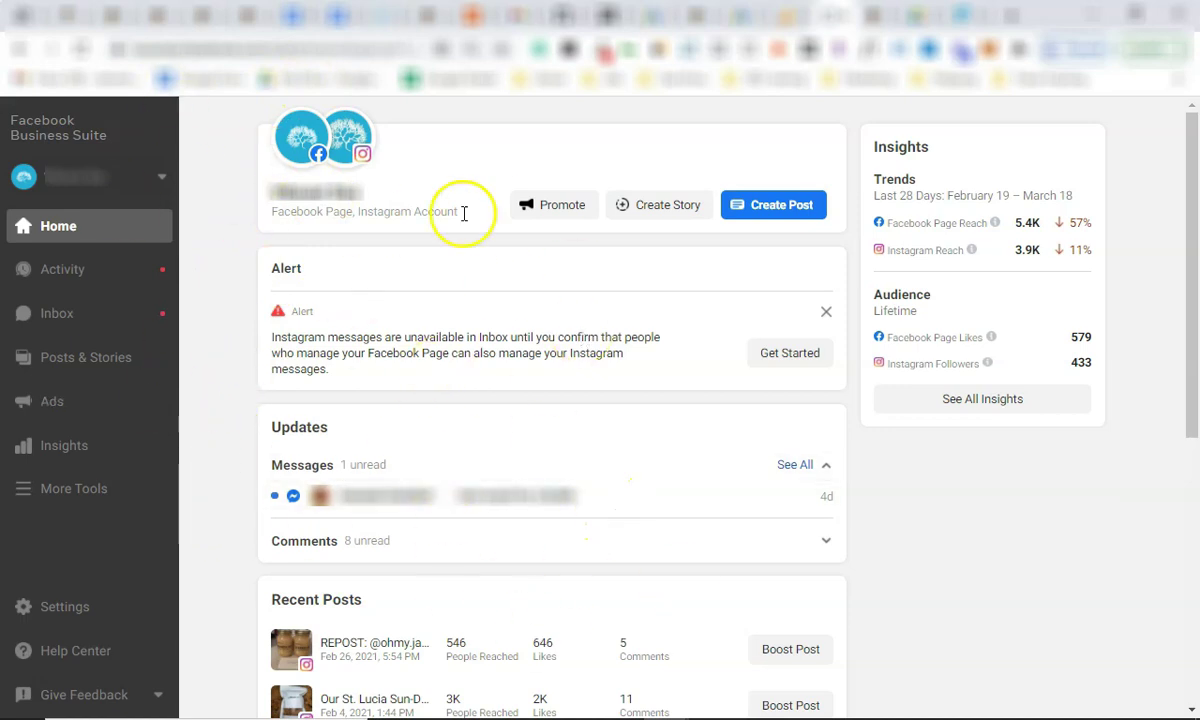
pyautogui.click(265, 45)
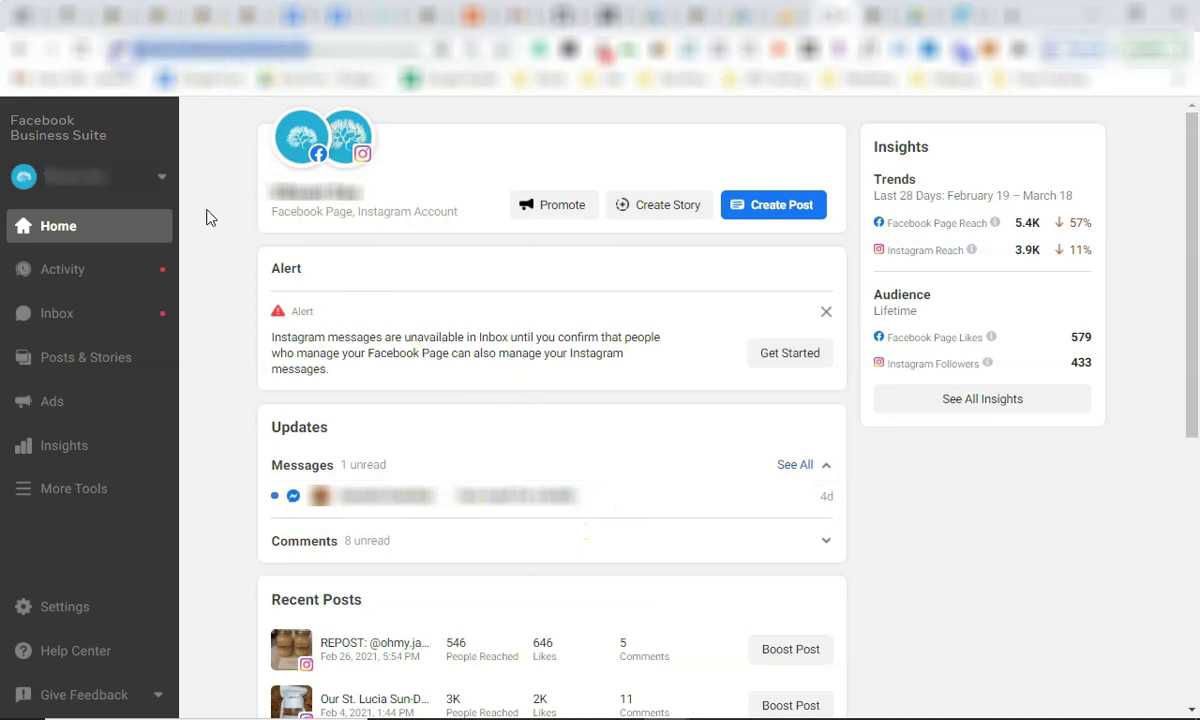
pyautogui.click(193, 241)
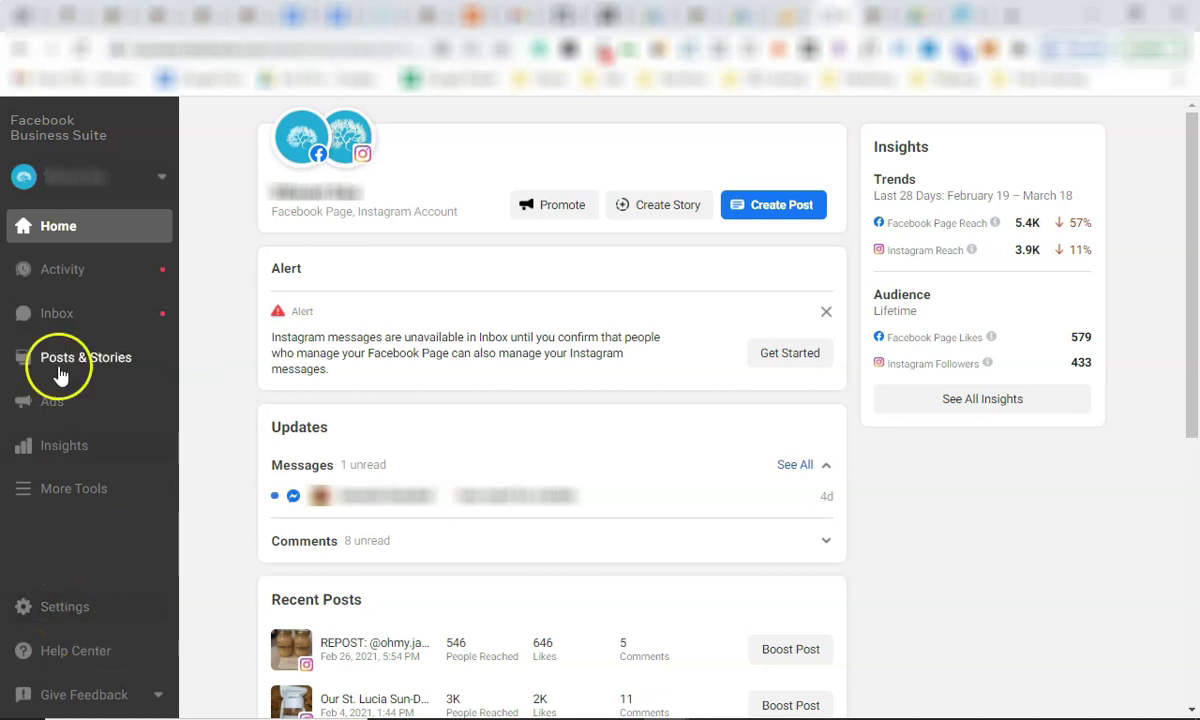
# Go to Business Settings from Settings and look through the People list's Admin user.
pyautogui.click(55, 607)
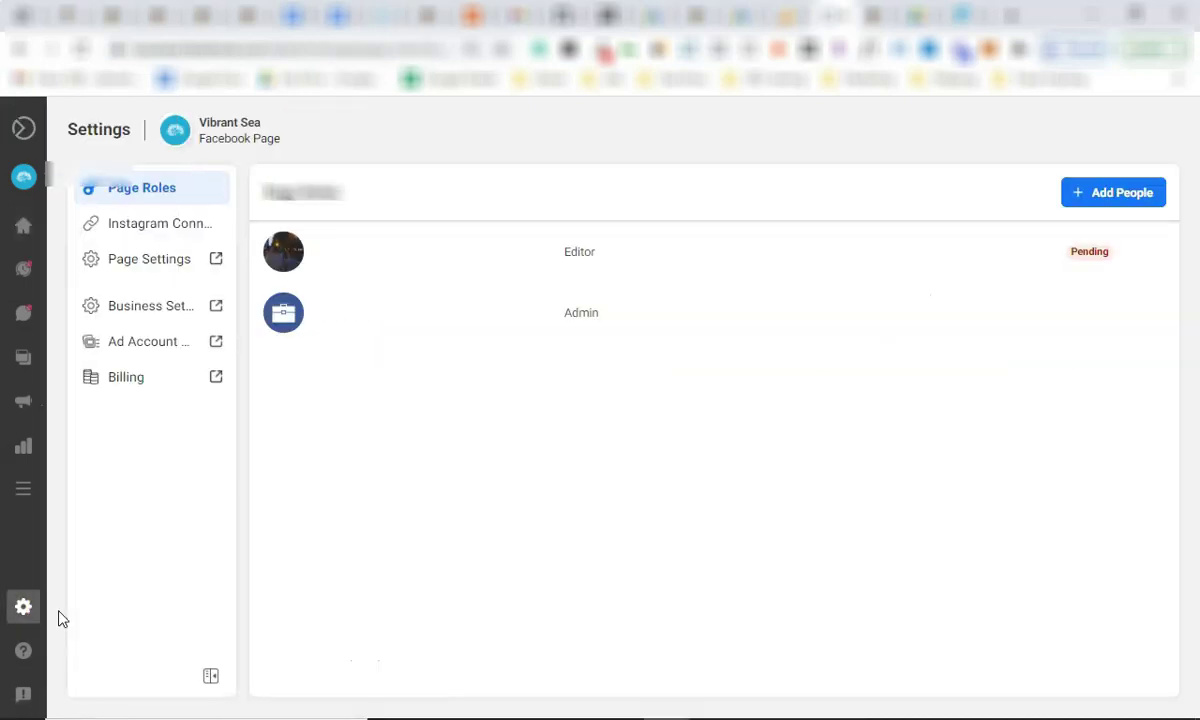
pyautogui.click(134, 305)
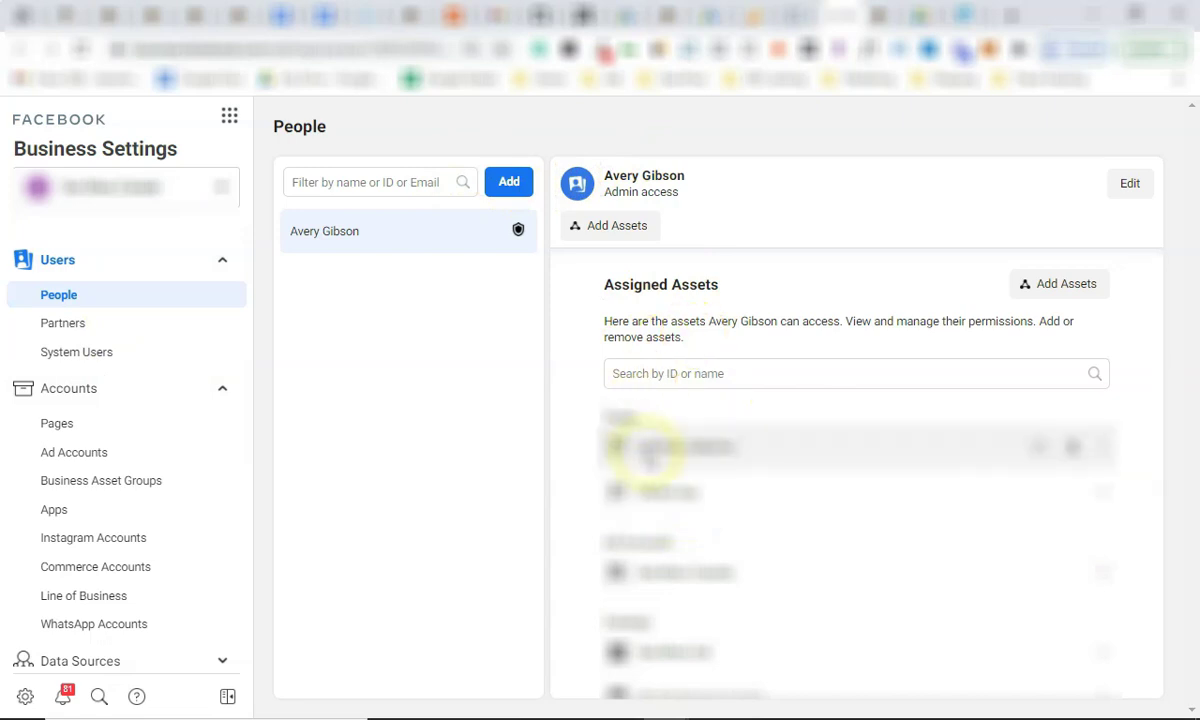
pyautogui.scroll(-1, 671, 590)
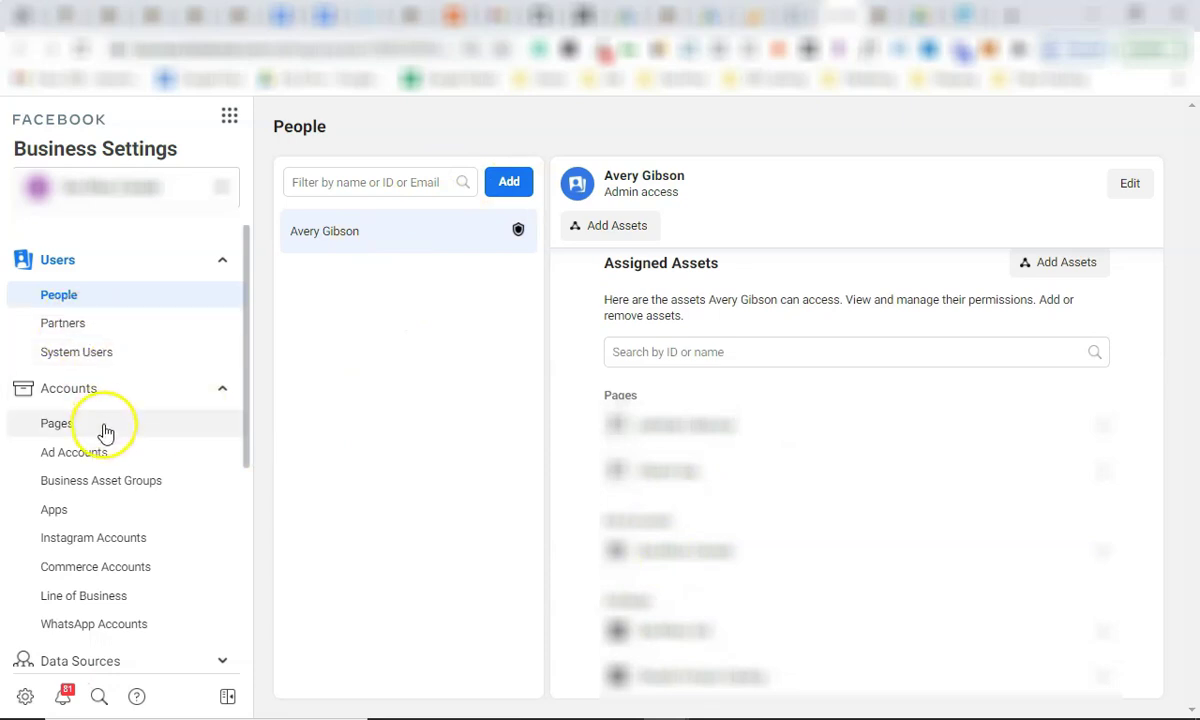
pyautogui.scroll(-2, 106, 432)
pyautogui.scroll(-2, 115, 335)
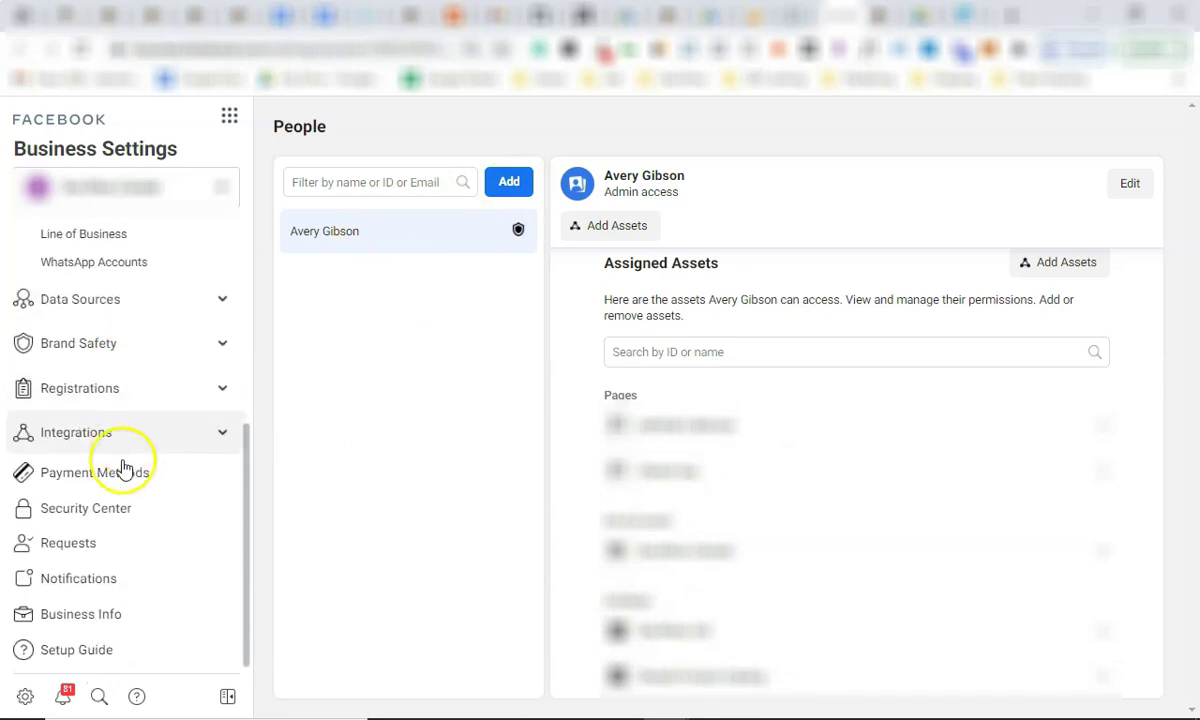
# Go to Business Info and highlight the Two-Factor Authentication requirement text.
pyautogui.click(131, 611)
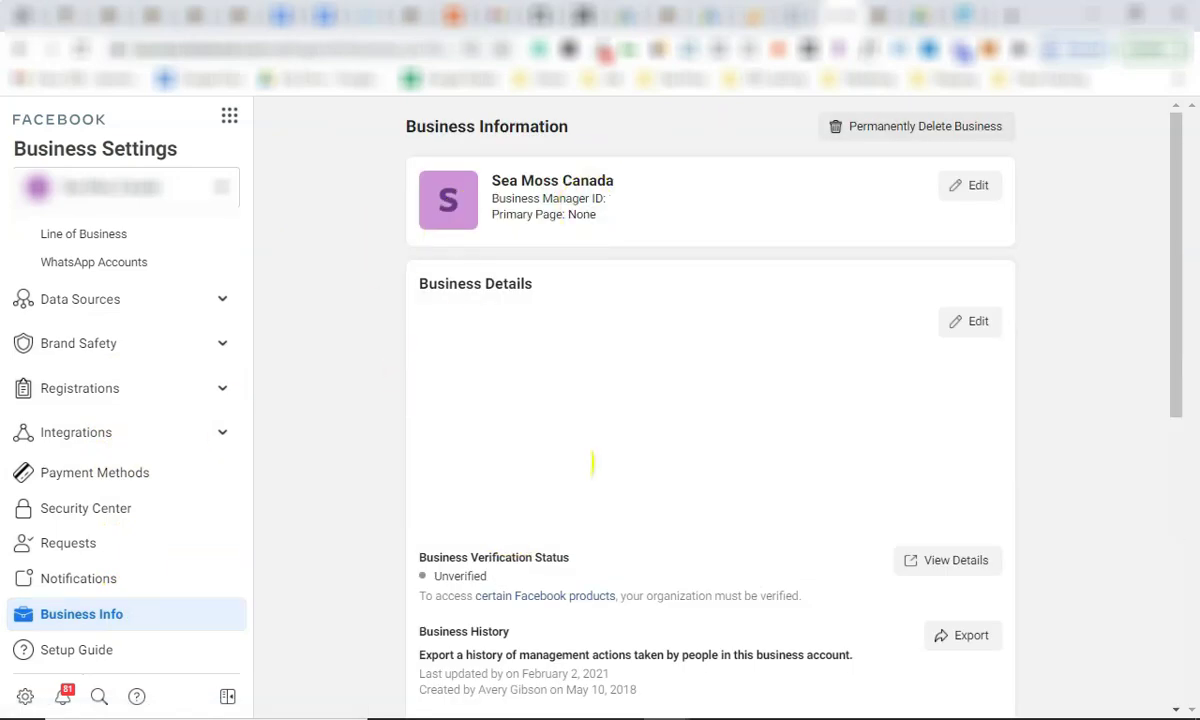
pyautogui.scroll(-2, 592, 463)
pyautogui.scroll(-2, 455, 375)
pyautogui.moveTo(428, 370)
pyautogui.mouseDown()
pyautogui.moveTo(410, 367)
pyautogui.moveTo(414, 354)
pyautogui.mouseUp()
pyautogui.click(416, 354)
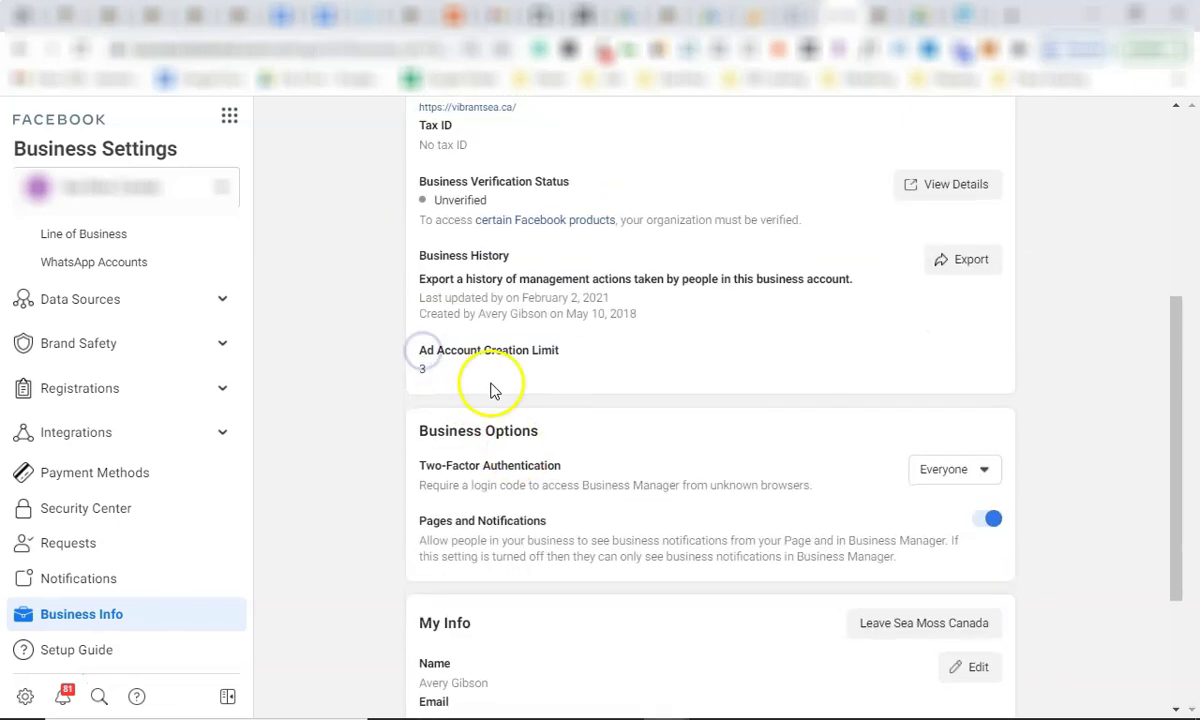
pyautogui.scroll(-1, 490, 385)
pyautogui.tripleClick(517, 372)
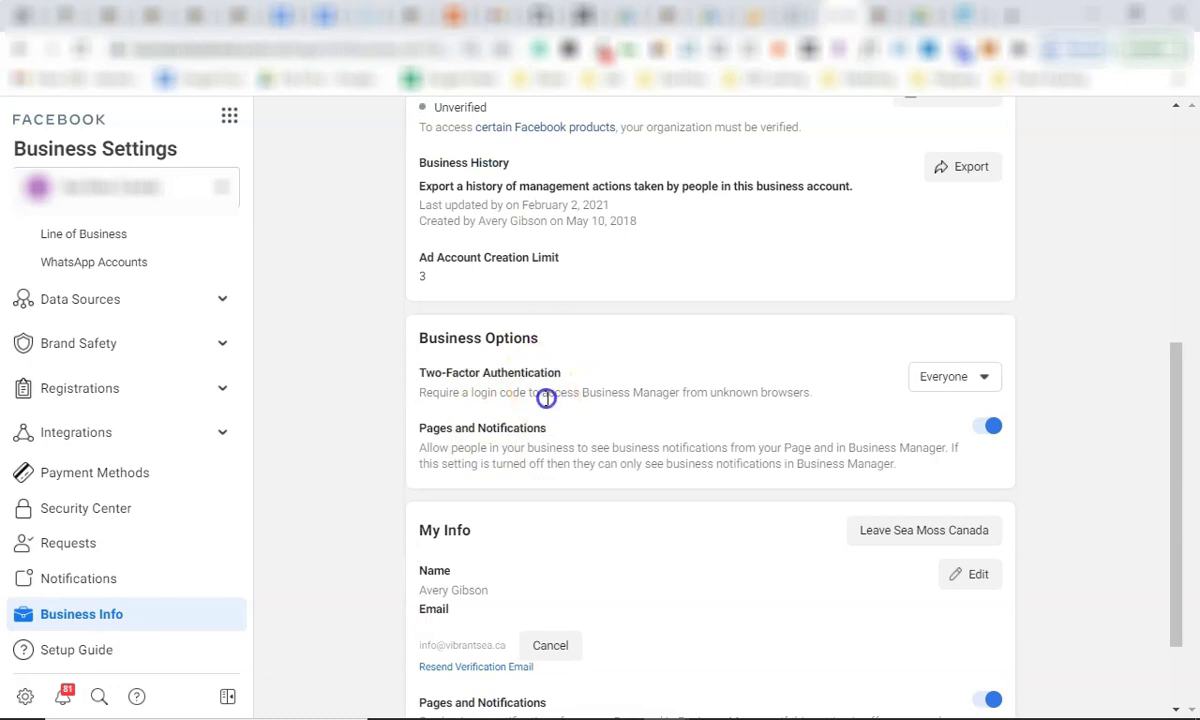
pyautogui.tripleClick(546, 396)
pyautogui.tripleClick(541, 371)
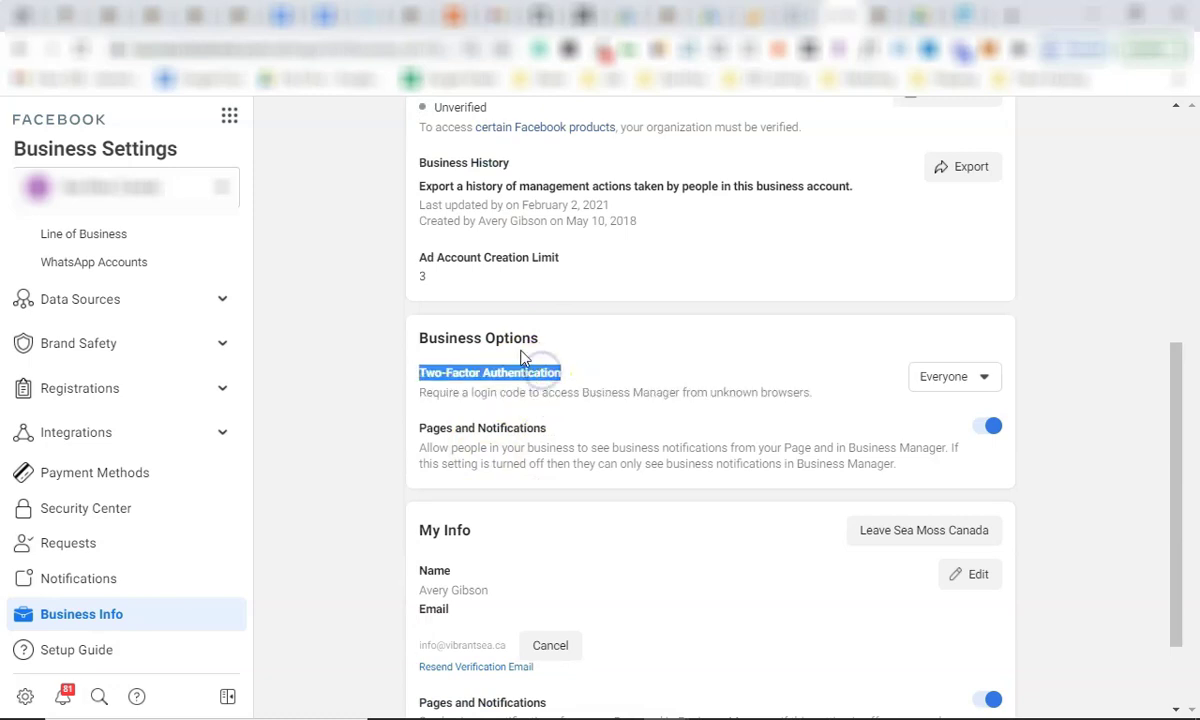
pyautogui.click(560, 372)
pyautogui.moveTo(557, 372)
pyautogui.mouseDown()
pyautogui.moveTo(410, 375)
pyautogui.moveTo(561, 390)
pyautogui.mouseUp()
pyautogui.click(621, 407)
# Open the Business Verification Status details in Security Center.
pyautogui.scroll(3, 611, 420)
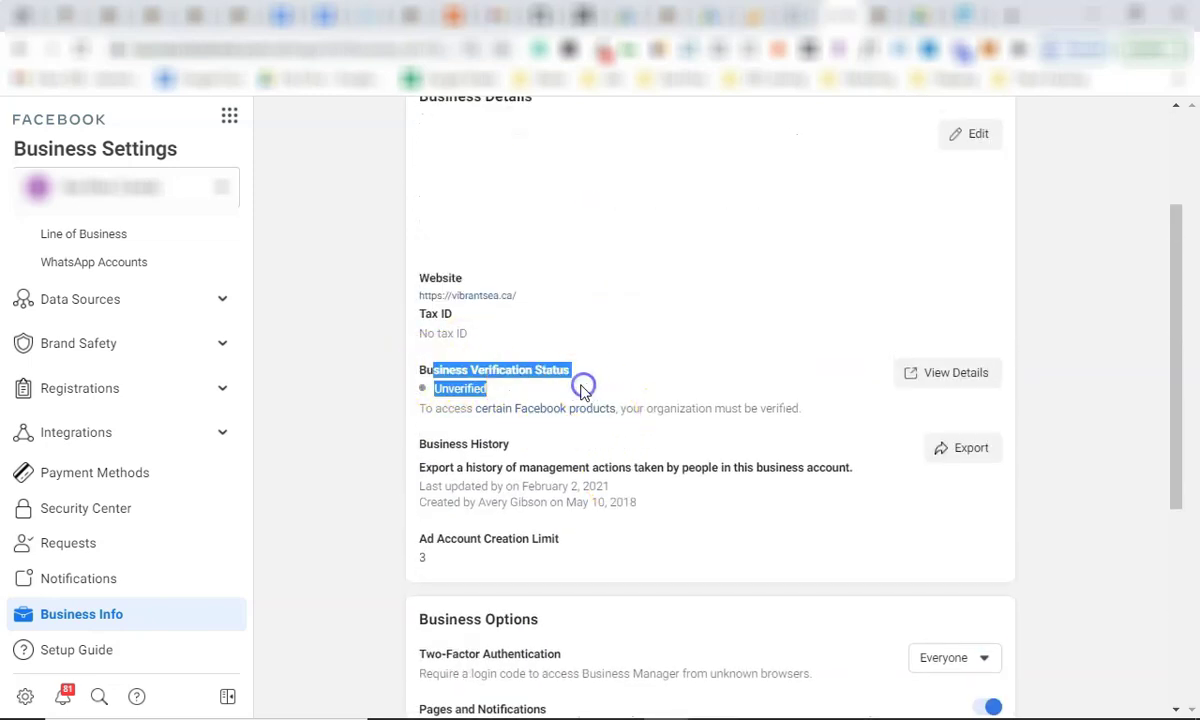
pyautogui.click(482, 383)
pyautogui.click(966, 376)
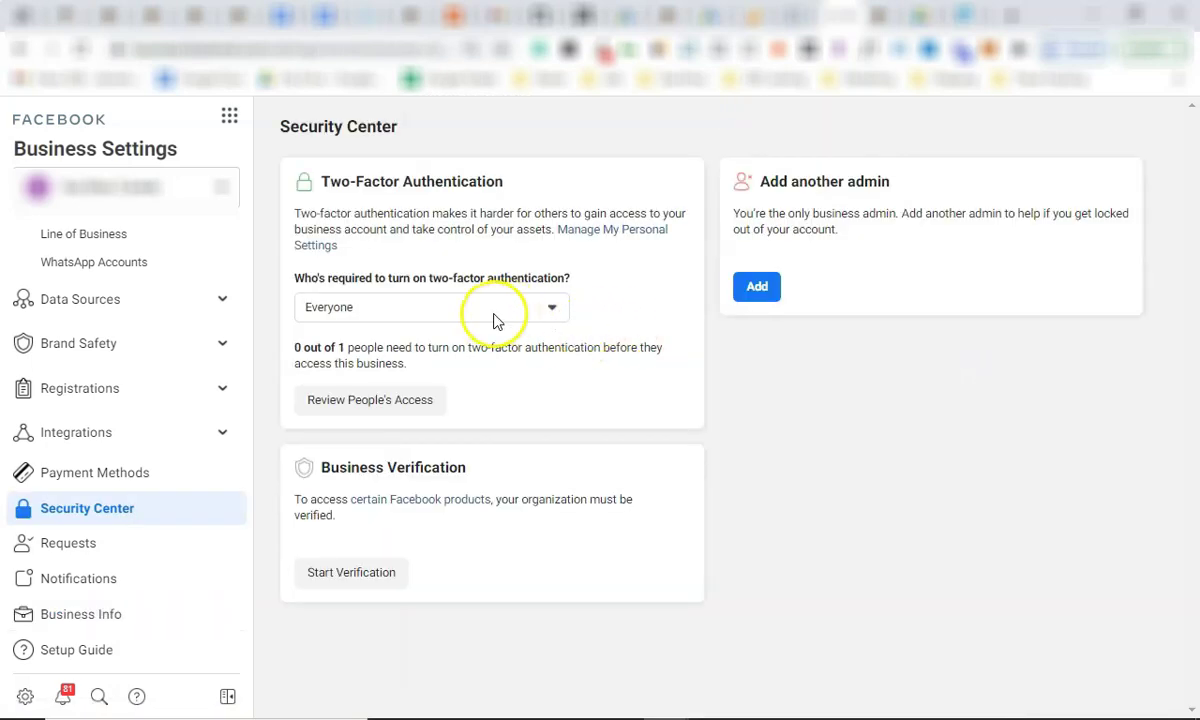
# Review the legal-name documents accepted for business verification, leaving two-factor unchanged, then go back.
pyautogui.click(478, 310)
pyautogui.click(630, 391)
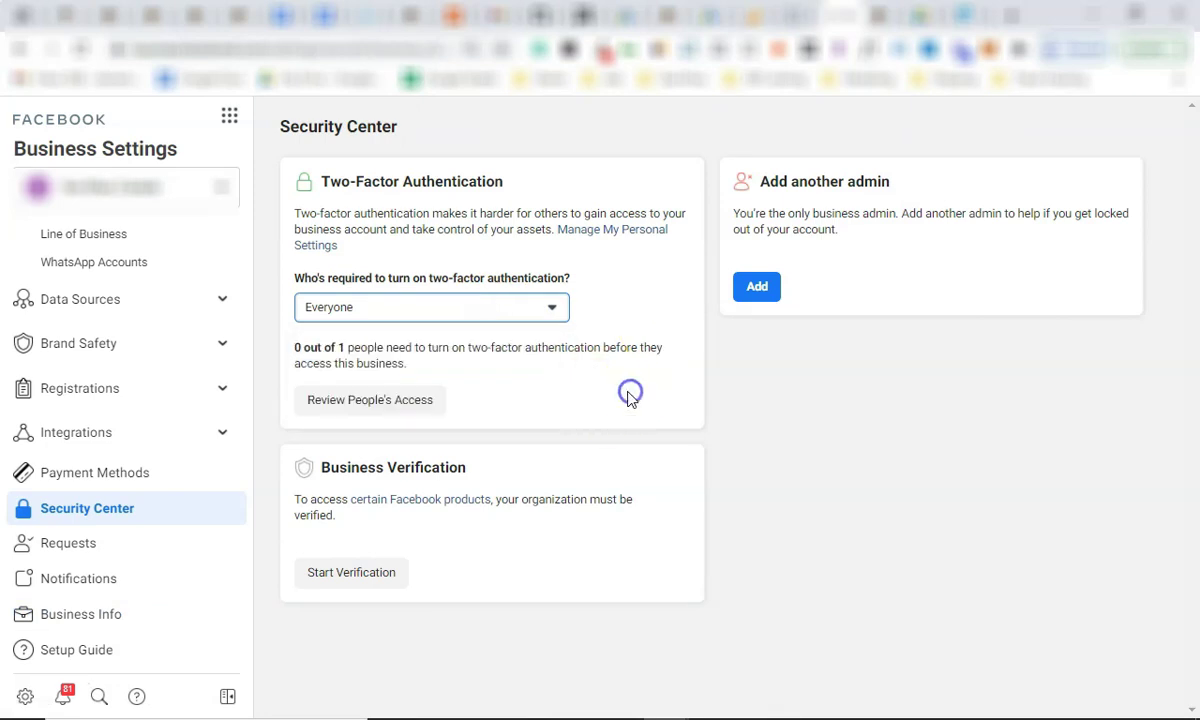
pyautogui.click(366, 578)
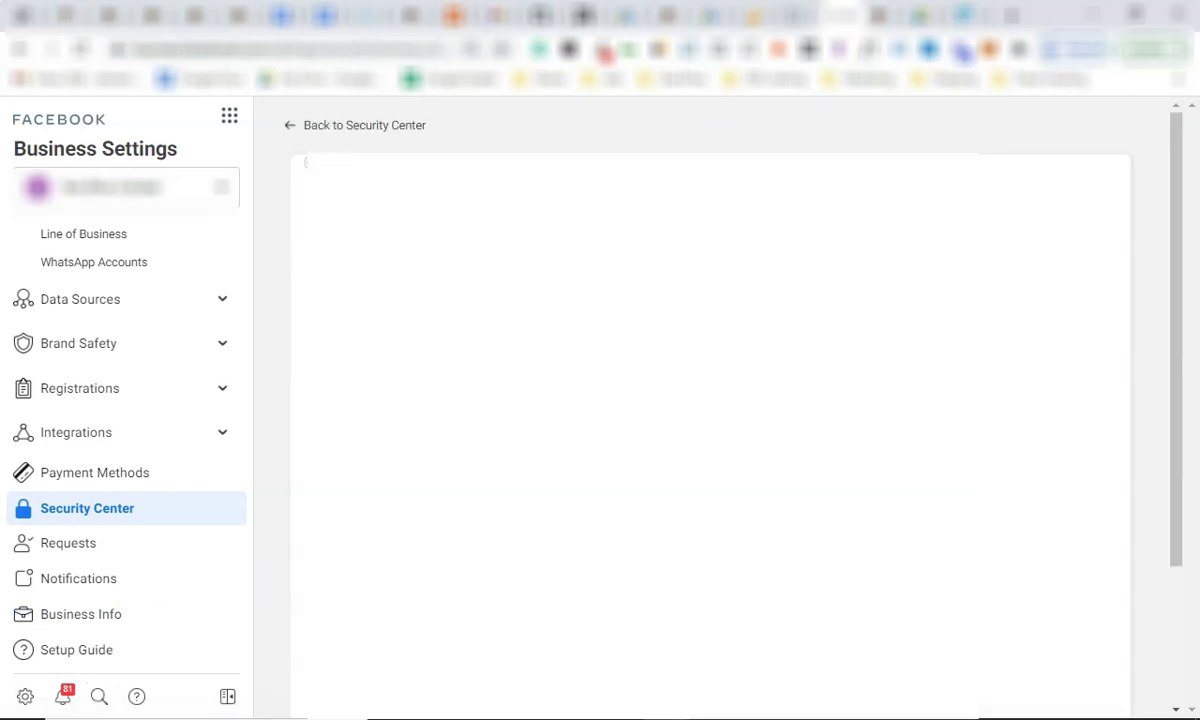
pyautogui.scroll(-3, 643, 437)
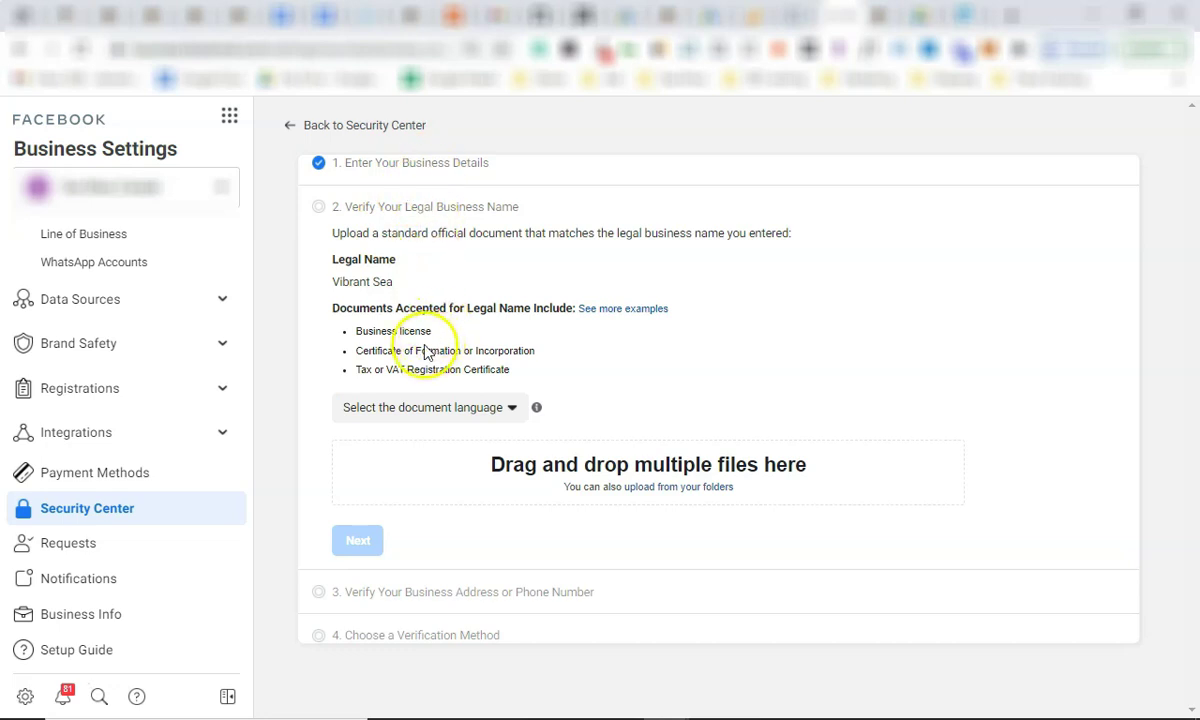
pyautogui.tripleClick(398, 370)
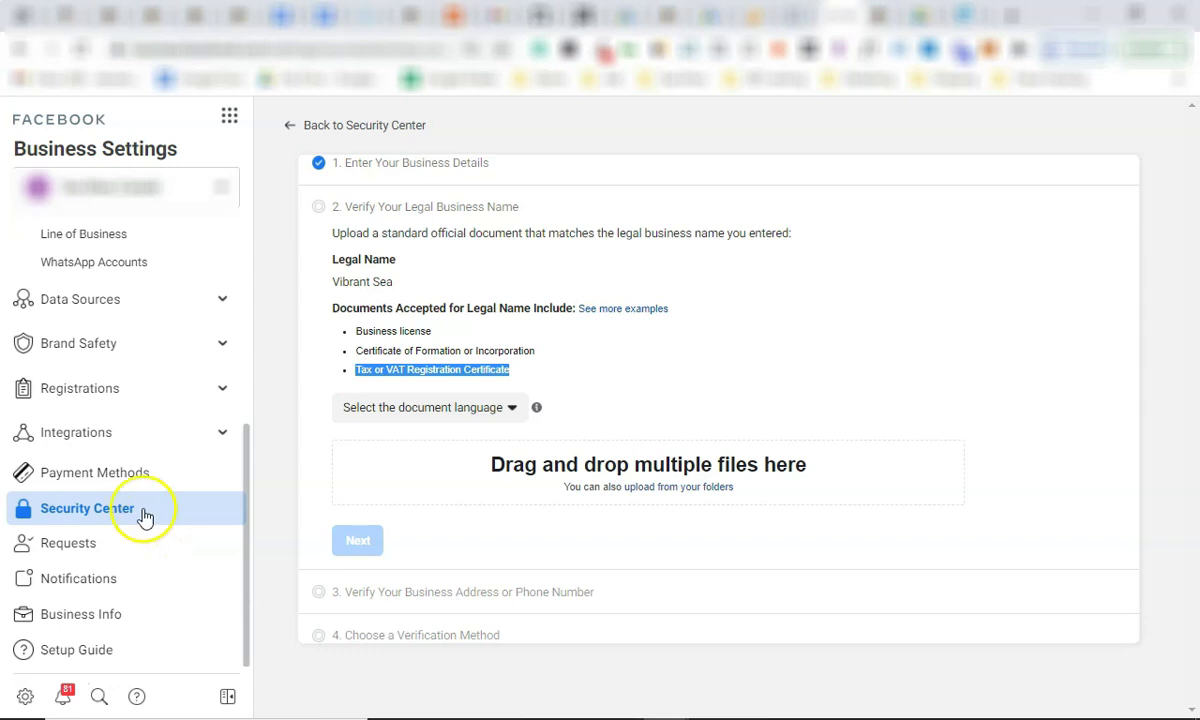
pyautogui.scroll(4, 107, 415)
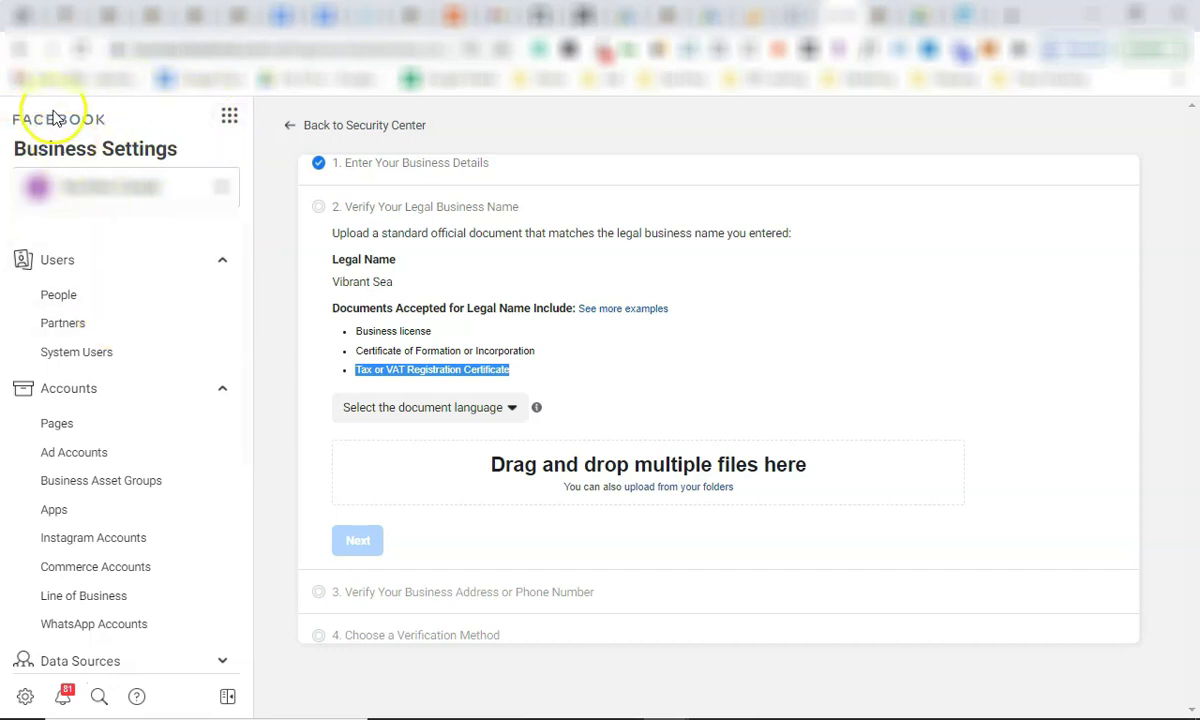
pyautogui.click(21, 48)
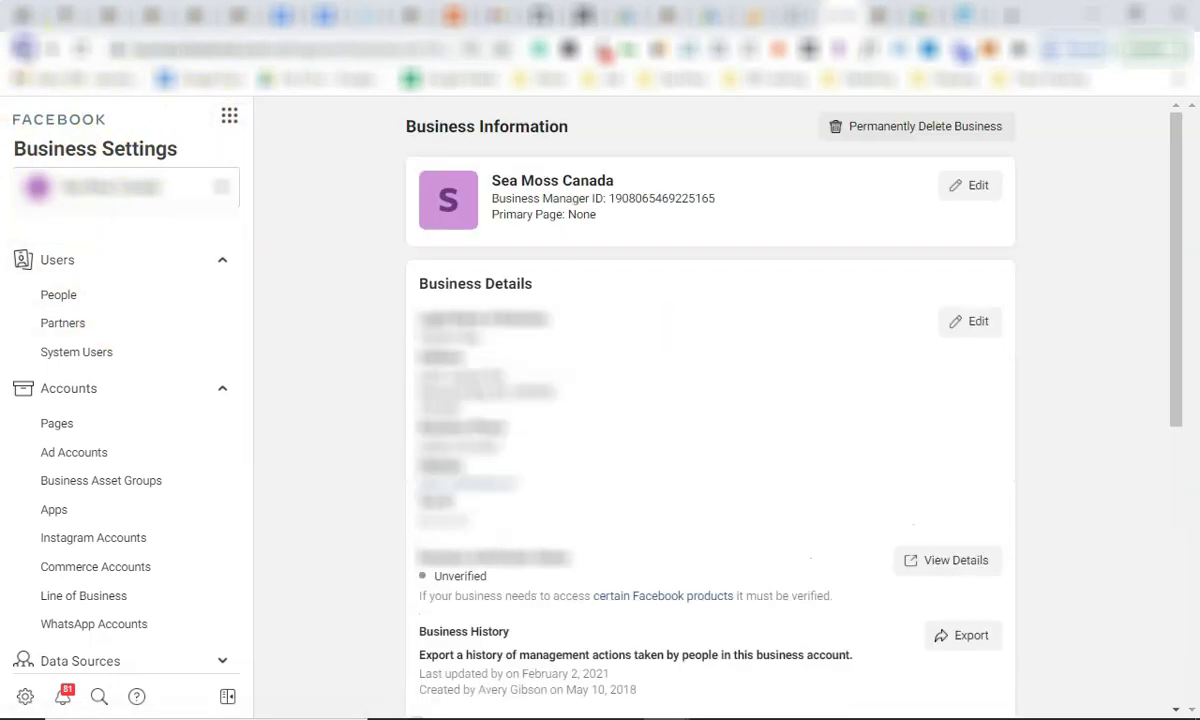
# Go back to Business Suite Home and open Ads Manager from More Tools.
pyautogui.click(21, 48)
pyautogui.click(23, 49)
pyautogui.click(21, 48)
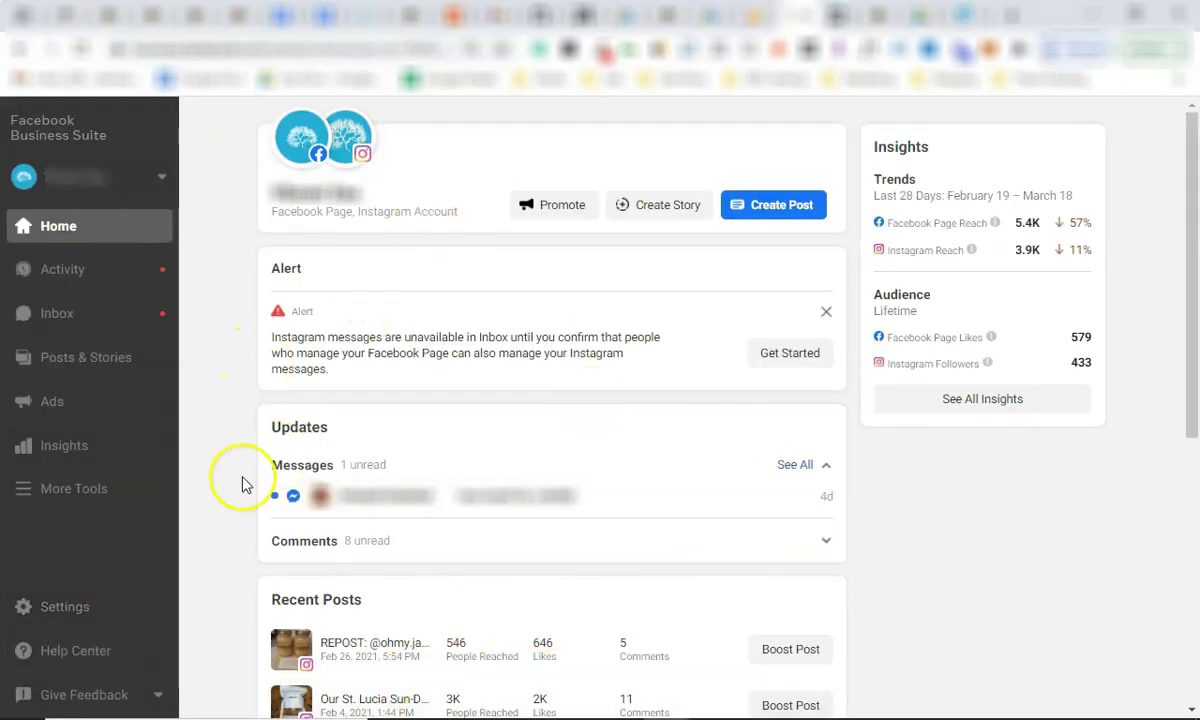
pyautogui.click(75, 490)
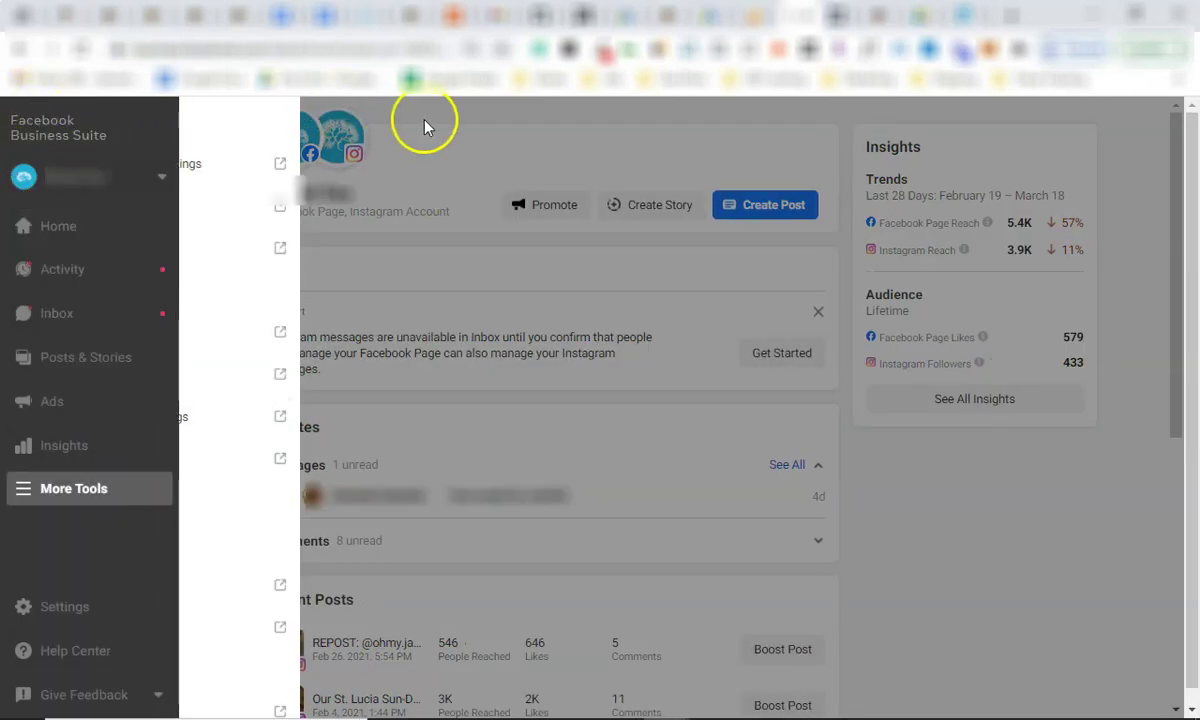
pyautogui.click(424, 125)
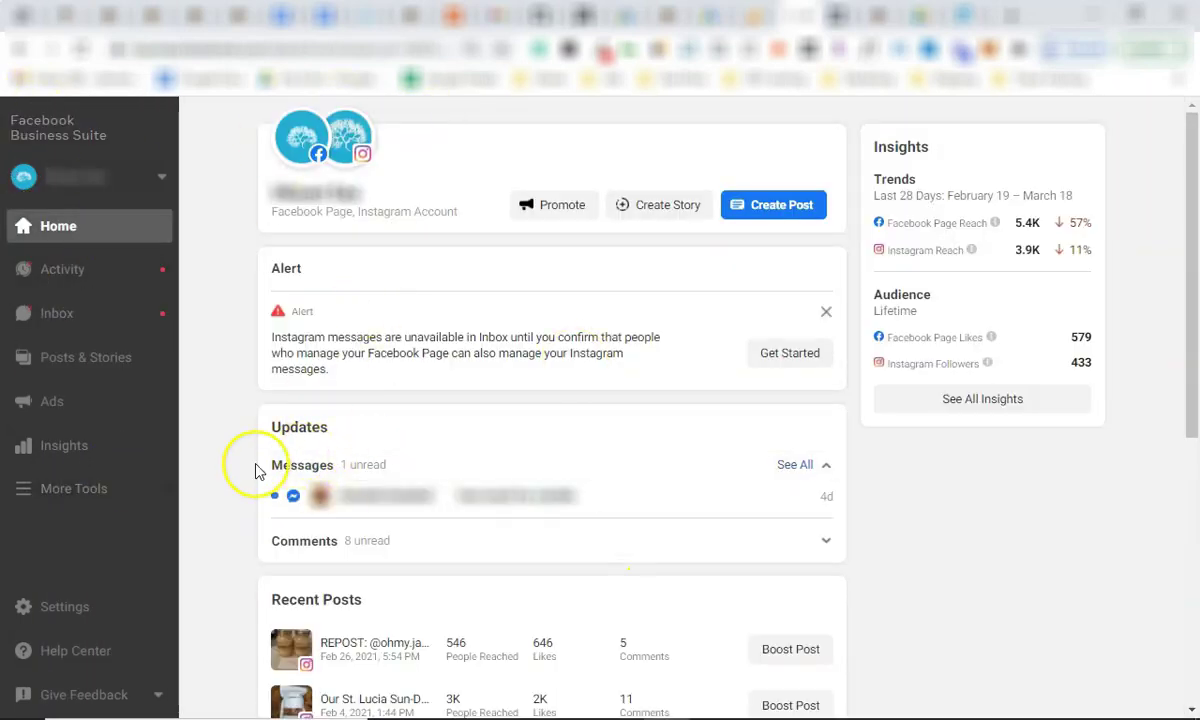
pyautogui.click(91, 497)
pyautogui.click(161, 202)
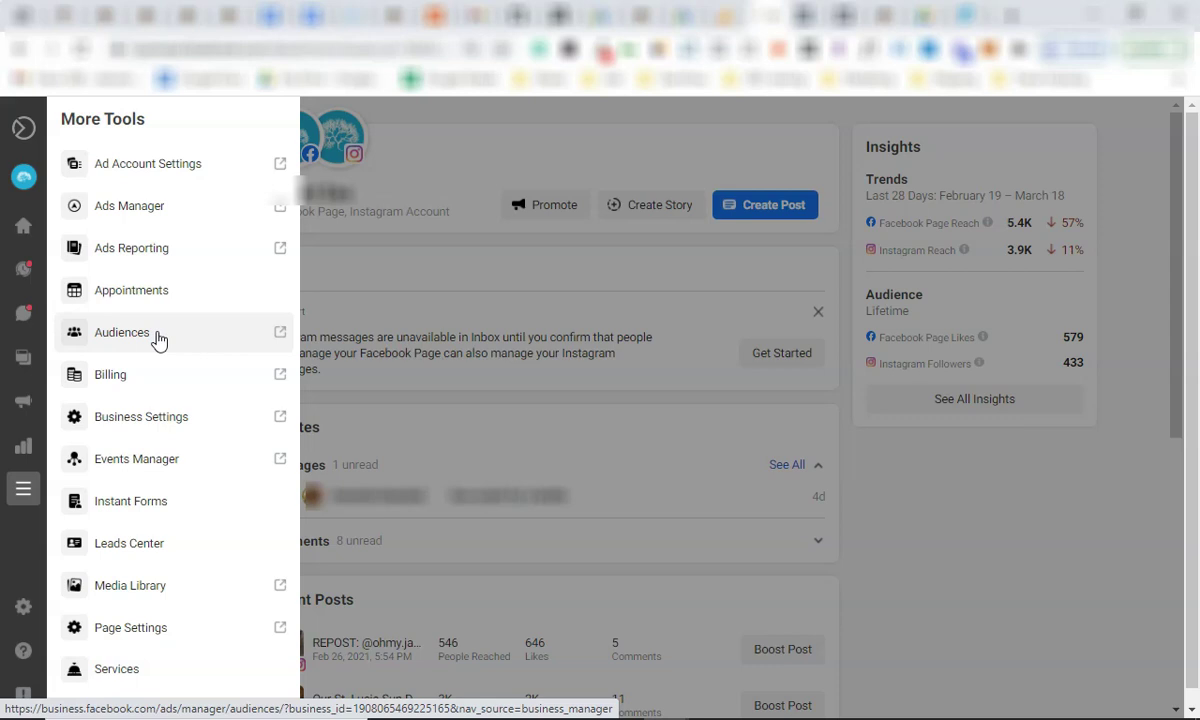
pyautogui.click(162, 212)
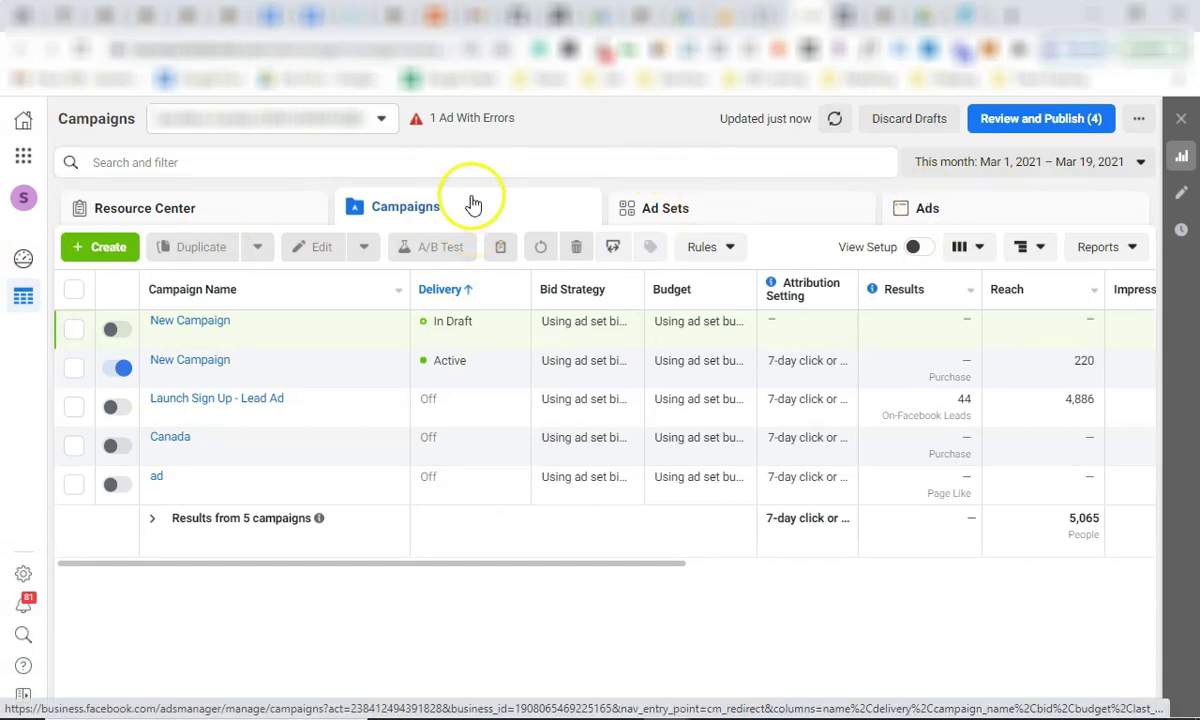
# Start a new Website custom audience from the Audiences page.
pyautogui.click(30, 160)
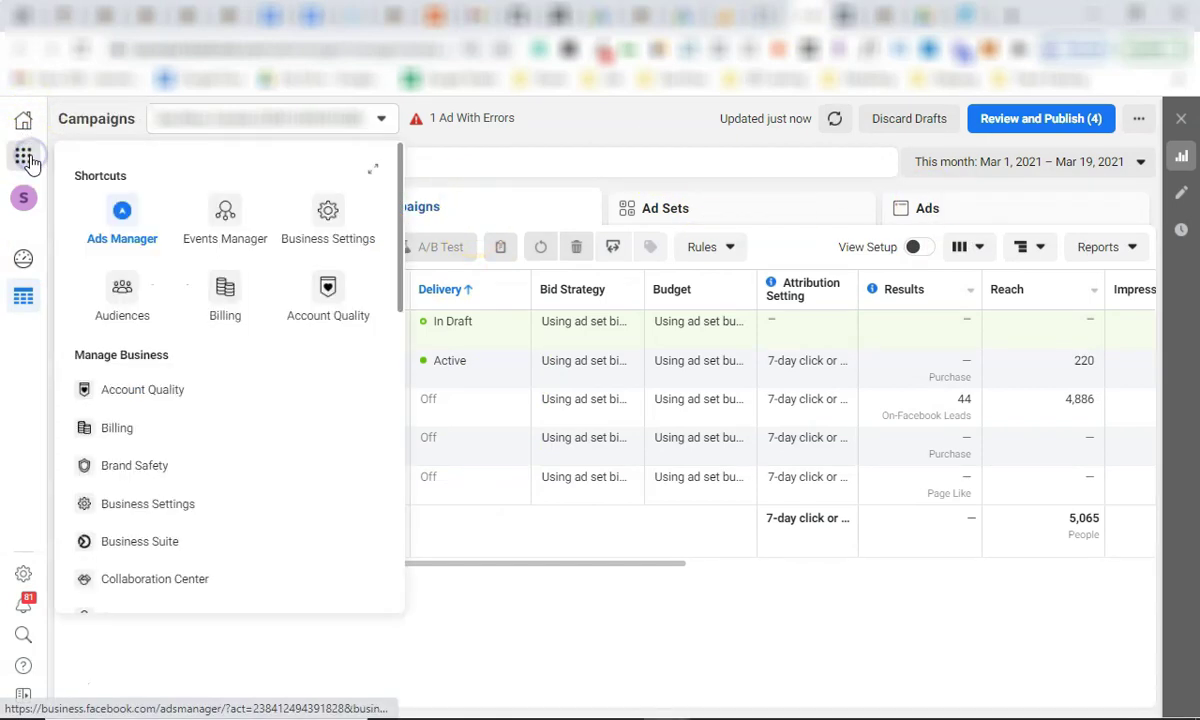
pyautogui.click(113, 289)
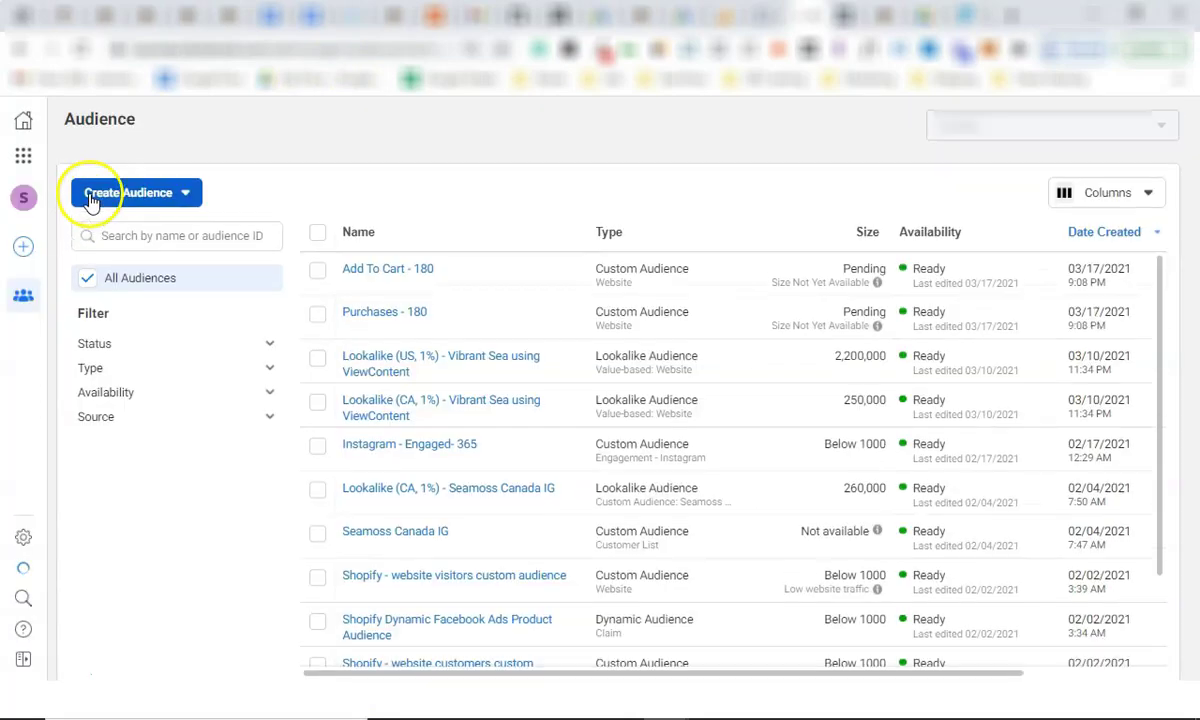
pyautogui.click(186, 205)
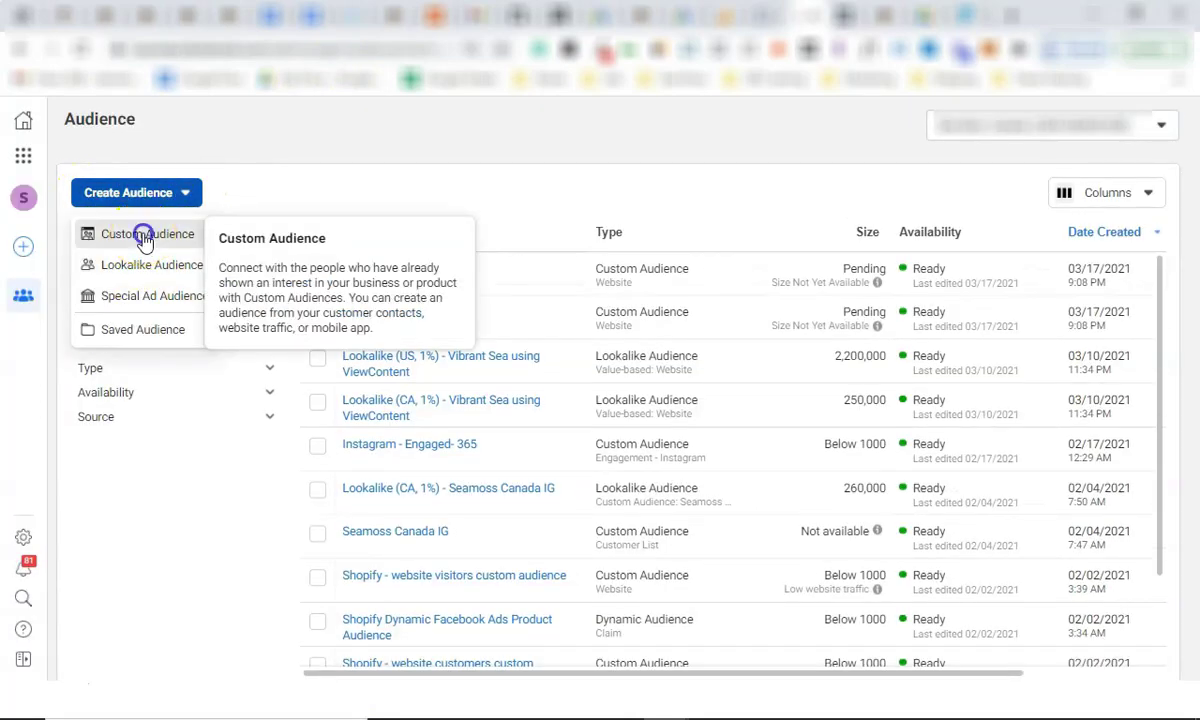
pyautogui.click(140, 236)
pyautogui.click(405, 302)
pyautogui.click(854, 563)
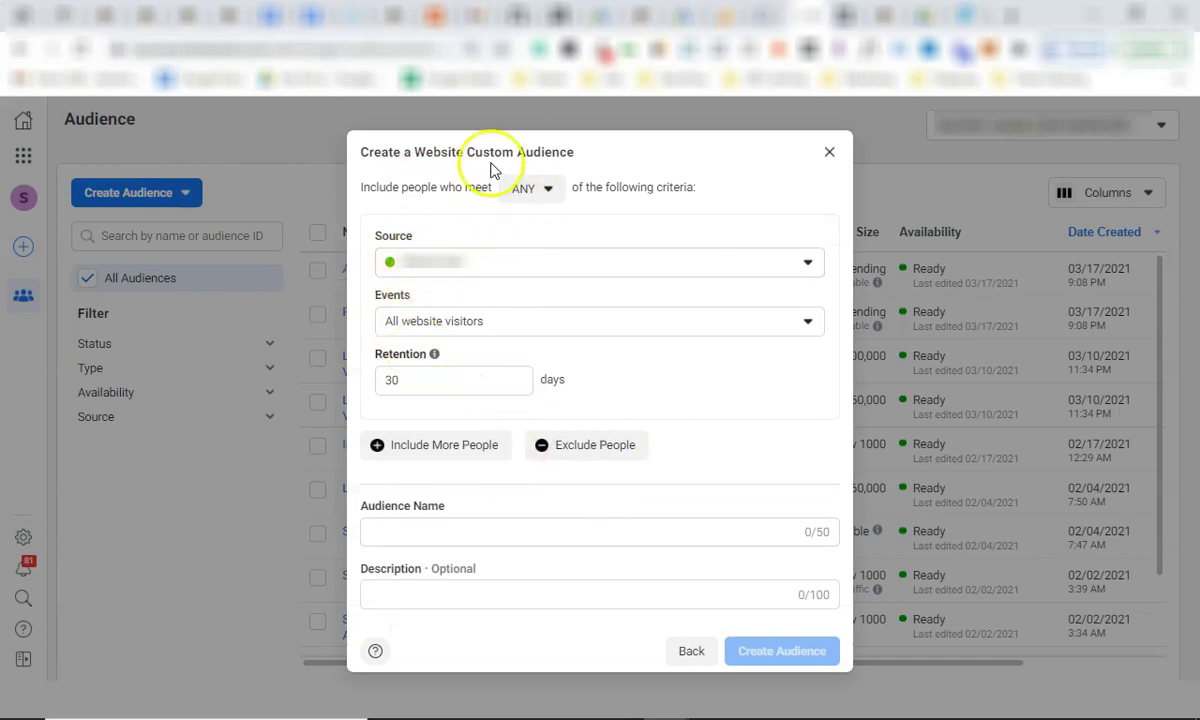
# Keep All website visitors as the event and set retention to 180 days.
pyautogui.click(472, 319)
pyautogui.scroll(-1, 471, 530)
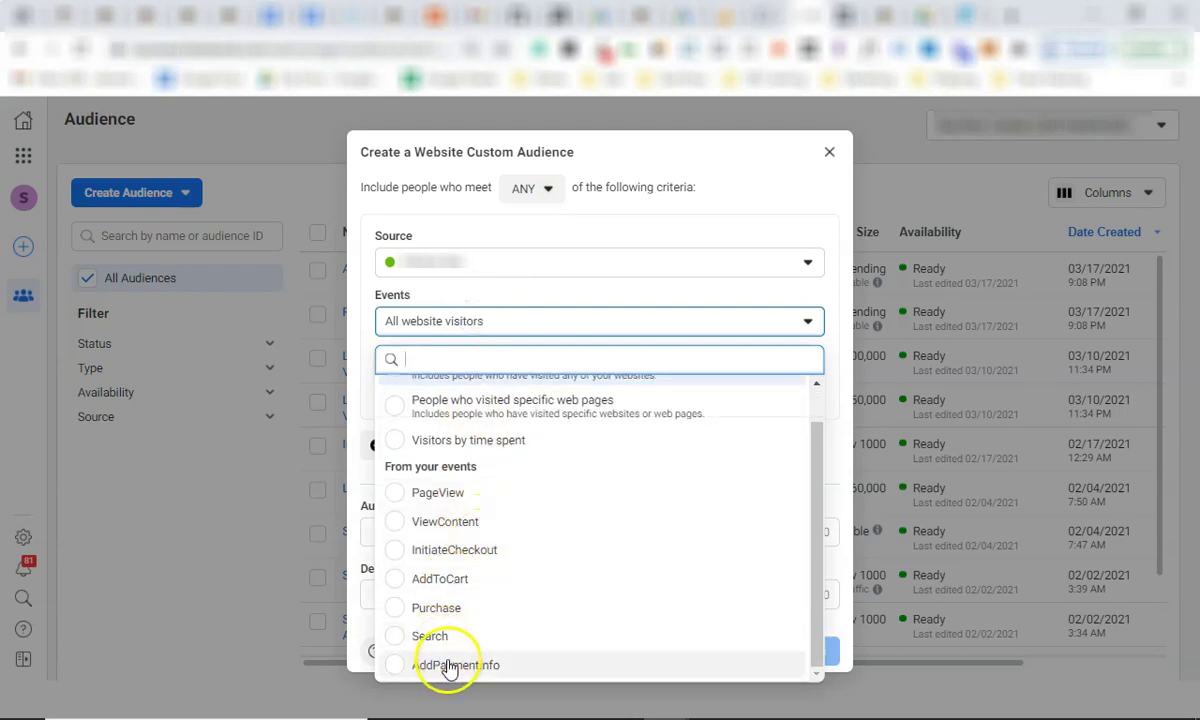
pyautogui.scroll(1, 460, 572)
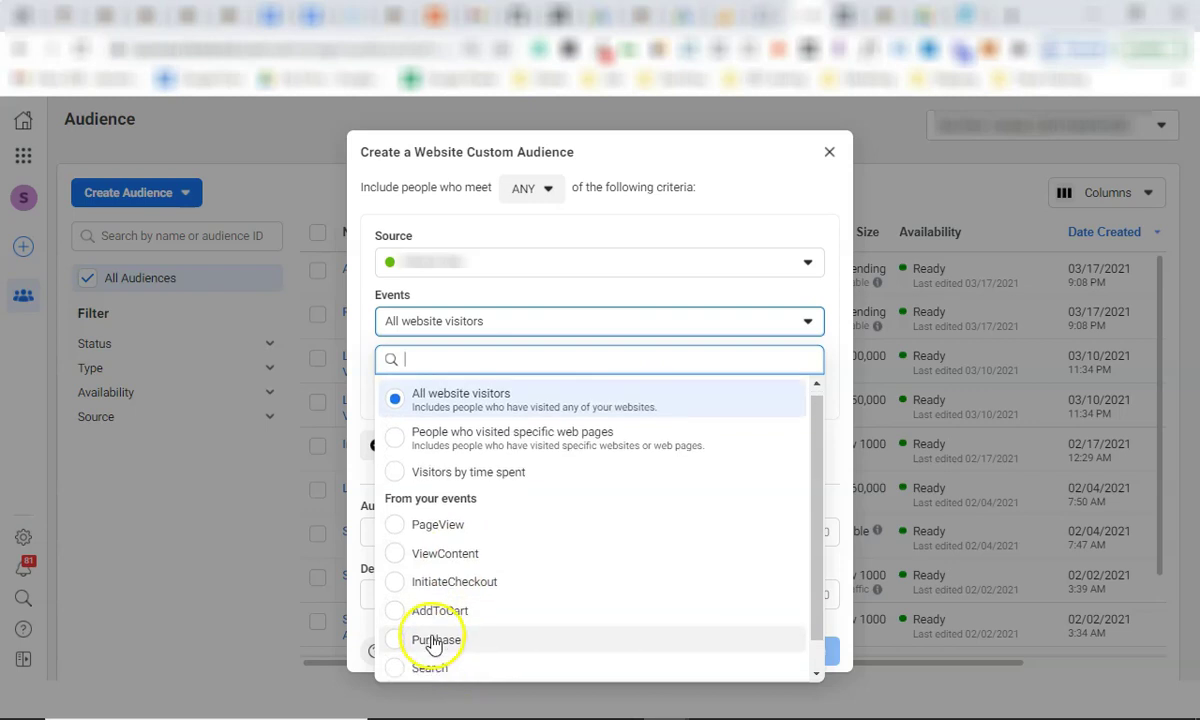
pyautogui.scroll(-1, 440, 638)
pyautogui.scroll(1, 448, 550)
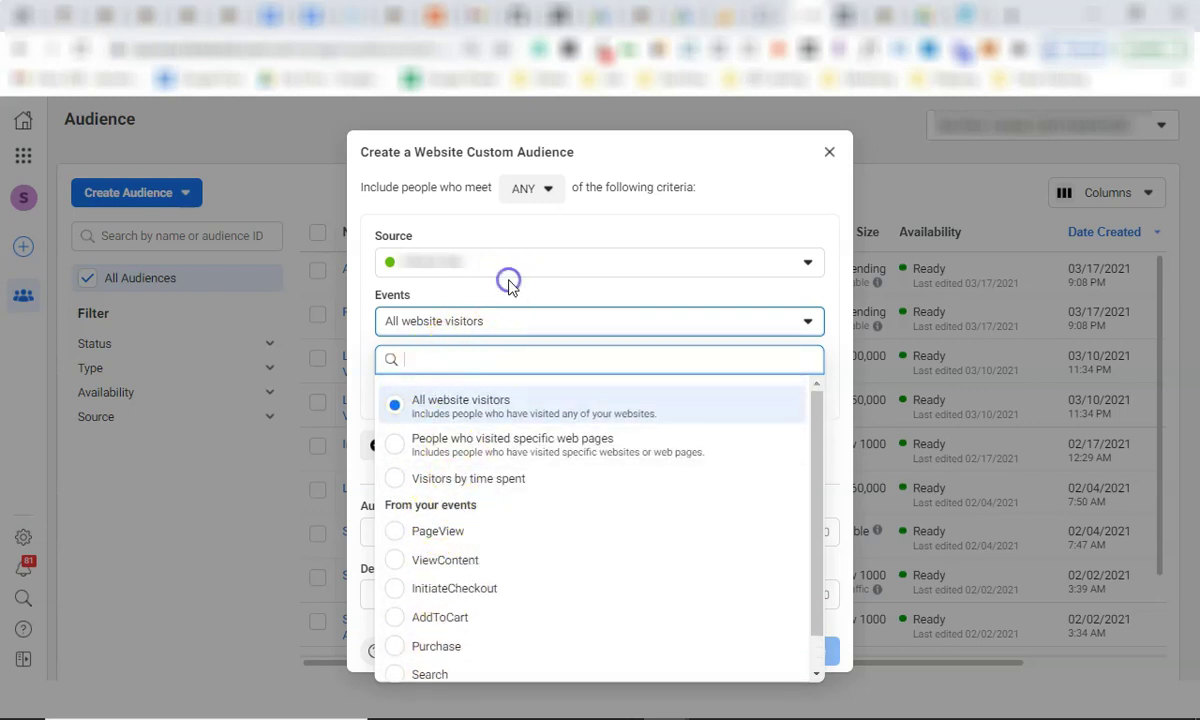
pyautogui.click(816, 330)
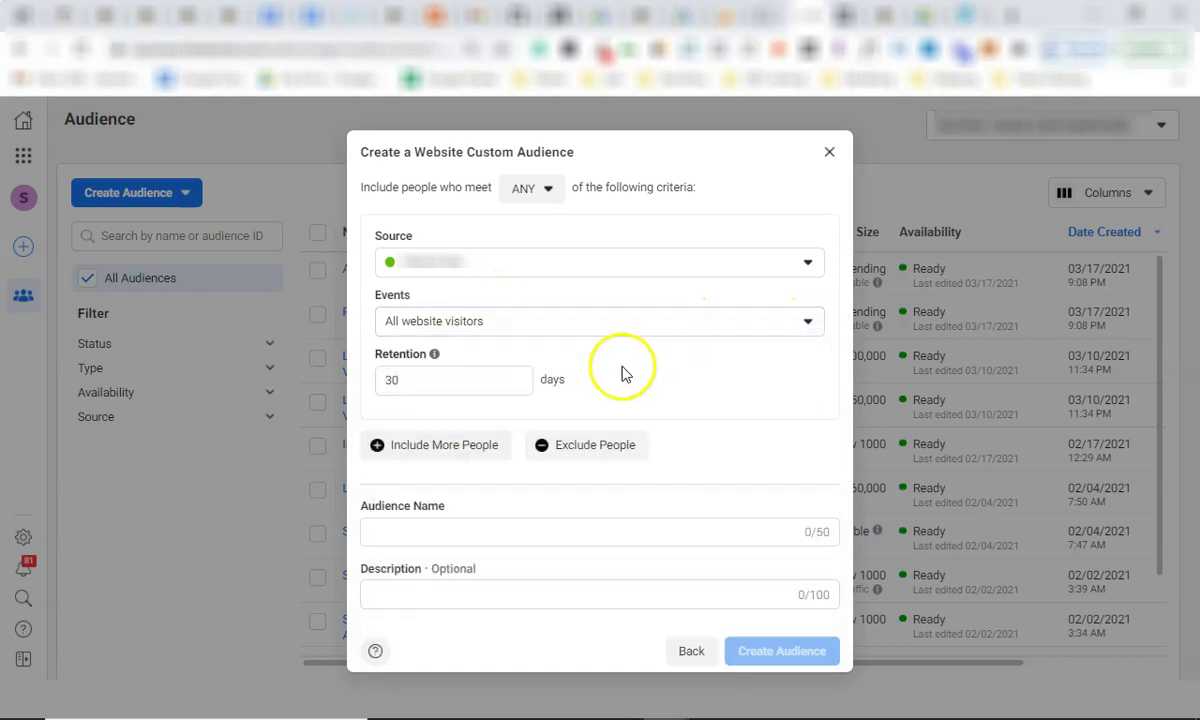
pyautogui.doubleClick(483, 382)
pyautogui.moveTo(435, 356)
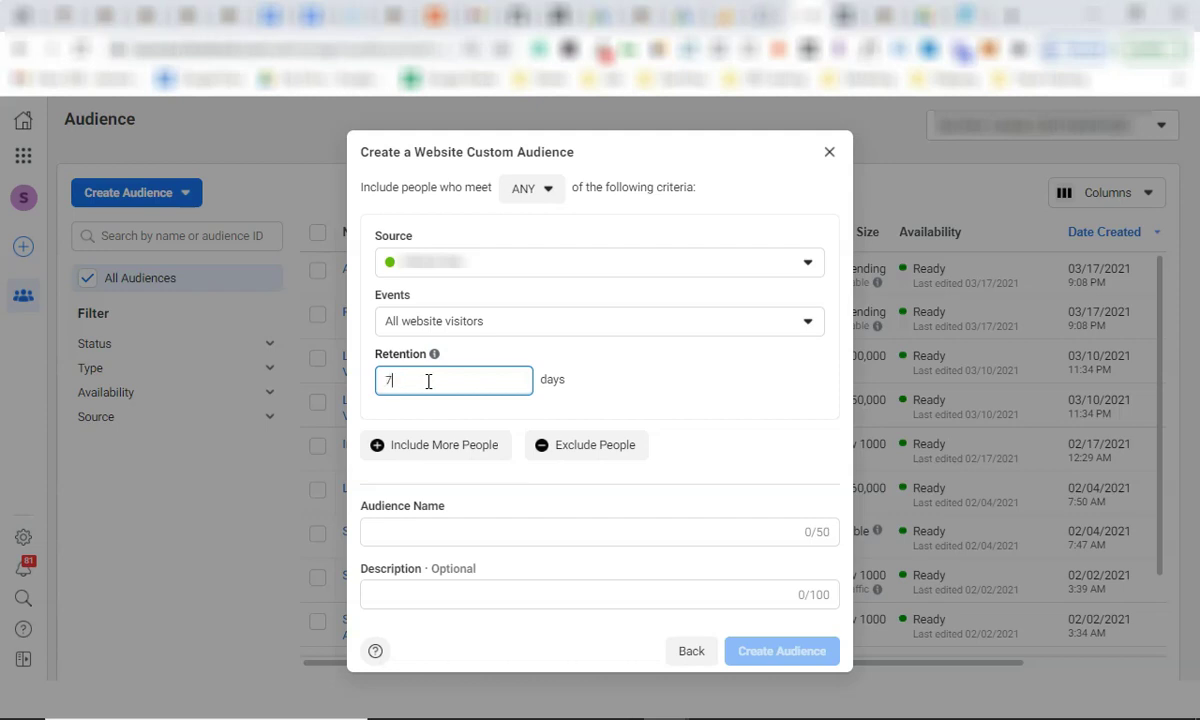
pyautogui.press('BackSpace')
pyautogui.press('BackSpace')
pyautogui.write('180')
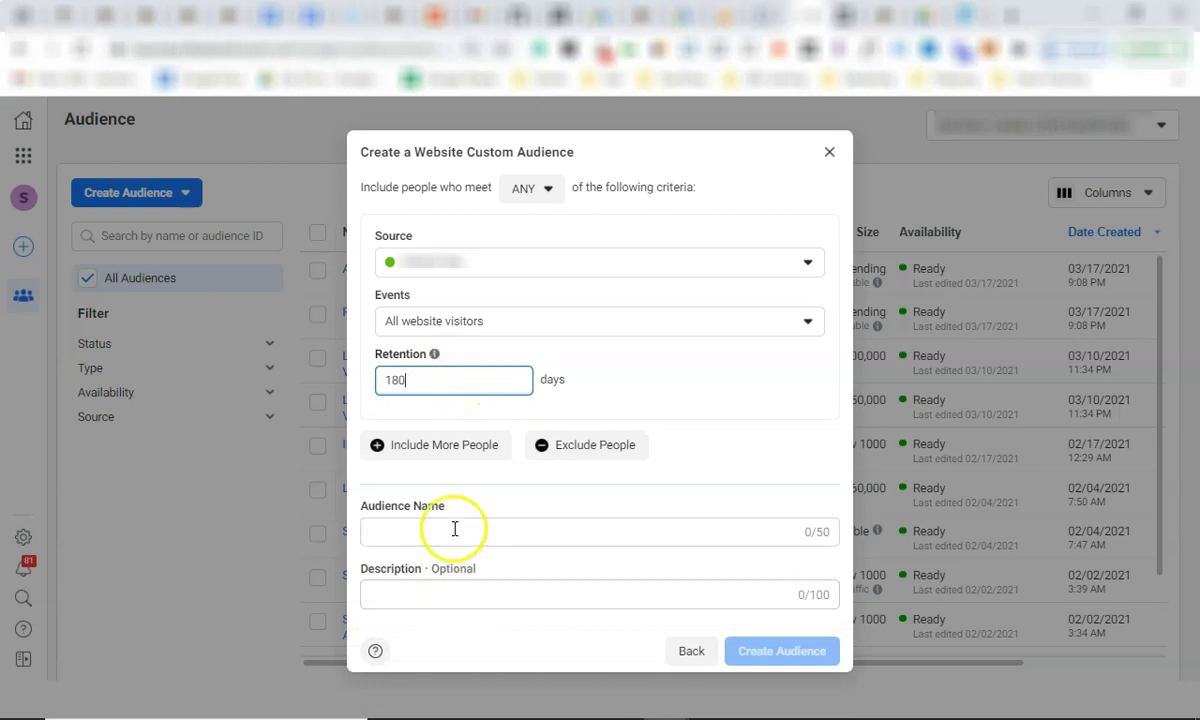
# Name the audience 'All Visitors' and close the form without creating it.
pyautogui.click(454, 529)
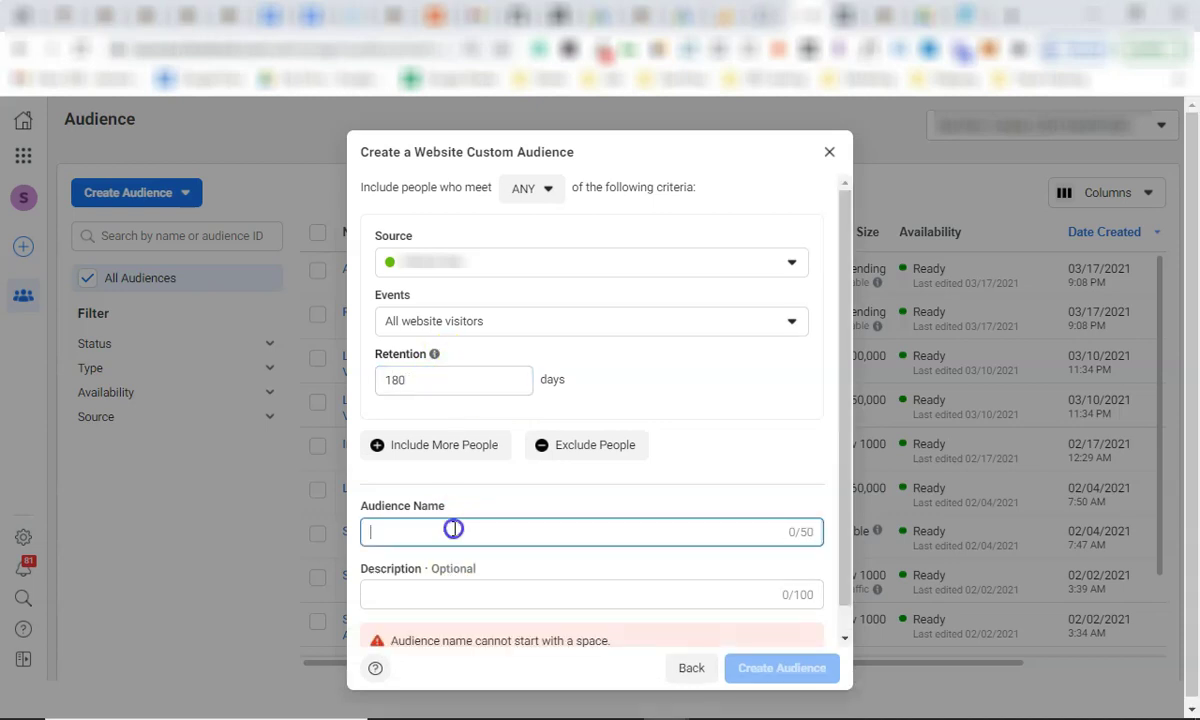
pyautogui.write('All Visitors')
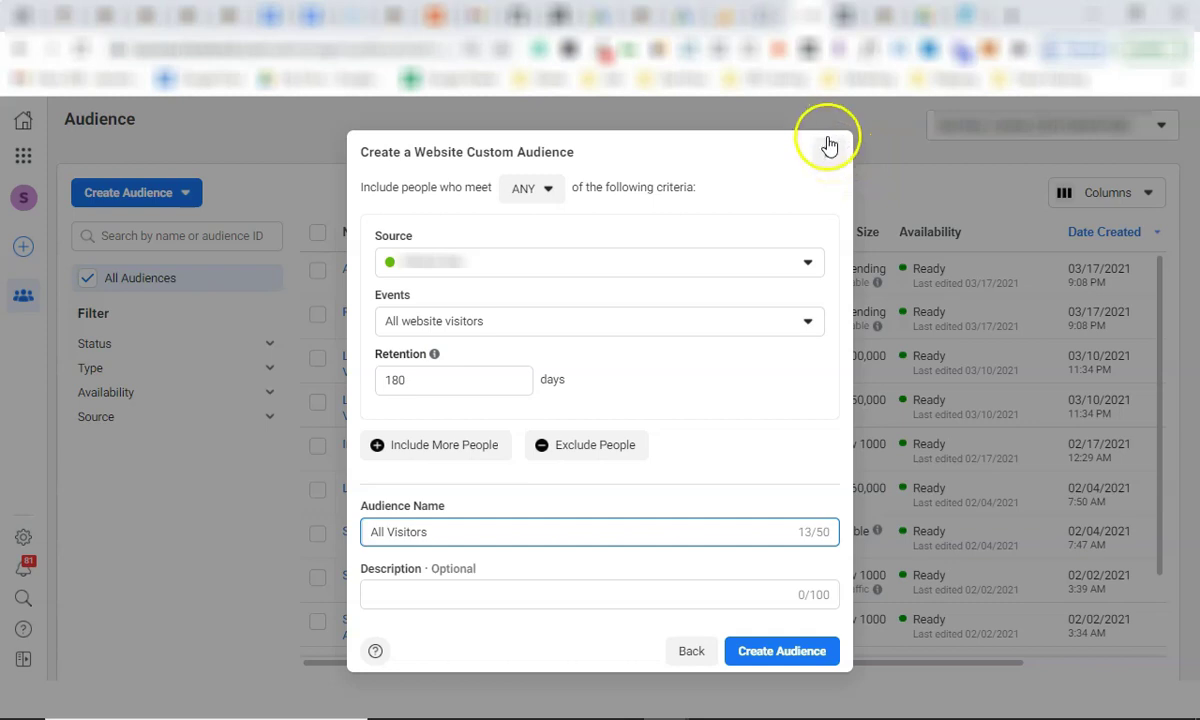
pyautogui.click(829, 147)
# Scroll through the existing audiences, then switch to Events Manager via Business Tools.
pyautogui.scroll(-2, 396, 343)
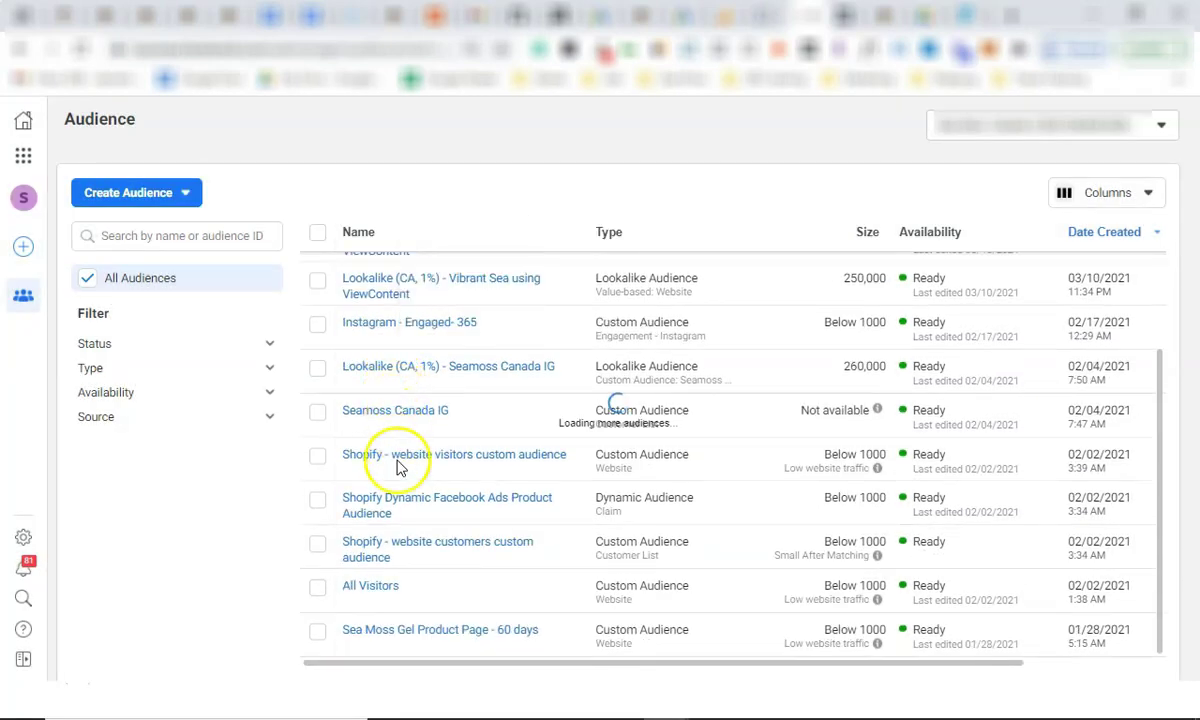
pyautogui.scroll(3, 392, 470)
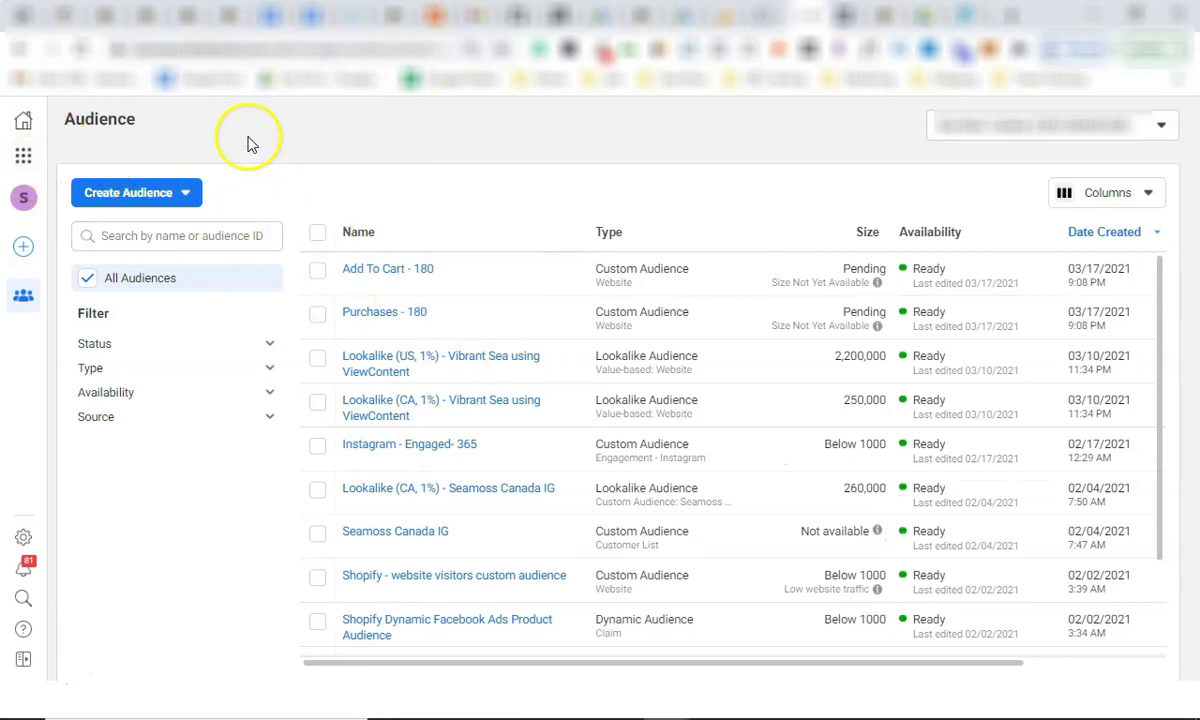
pyautogui.click(26, 160)
pyautogui.click(230, 215)
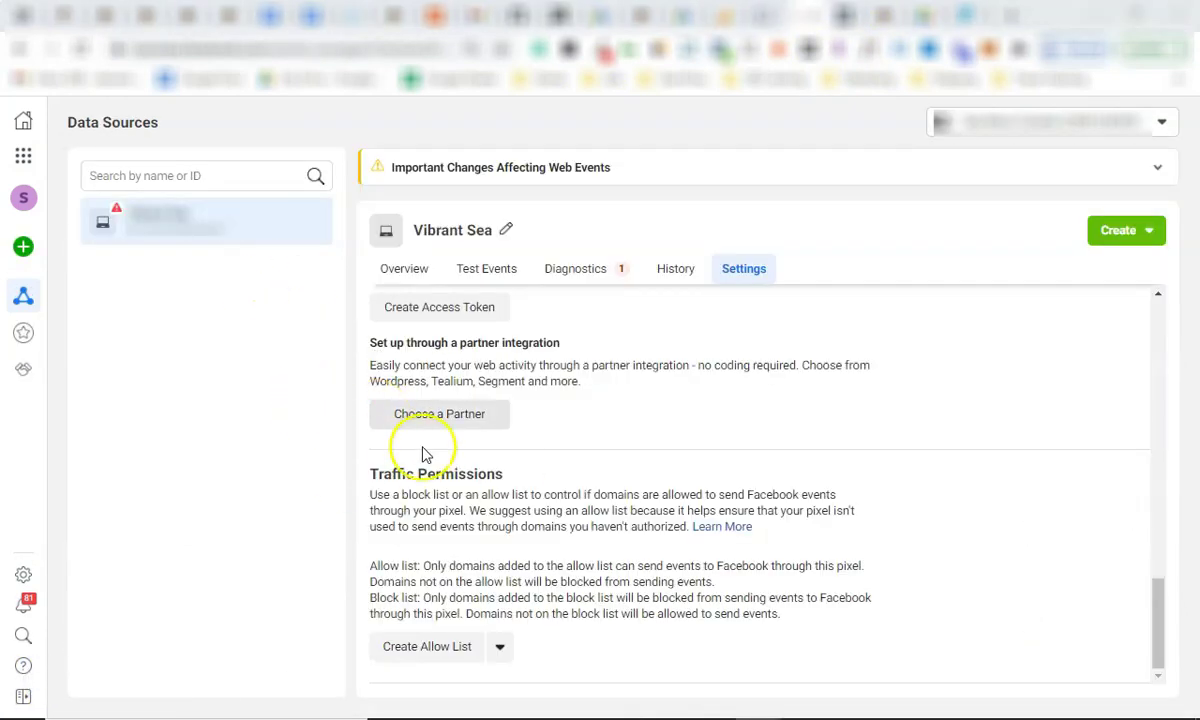
# Connect a new Web data source using the Facebook Pixel method.
pyautogui.scroll(2, 389, 367)
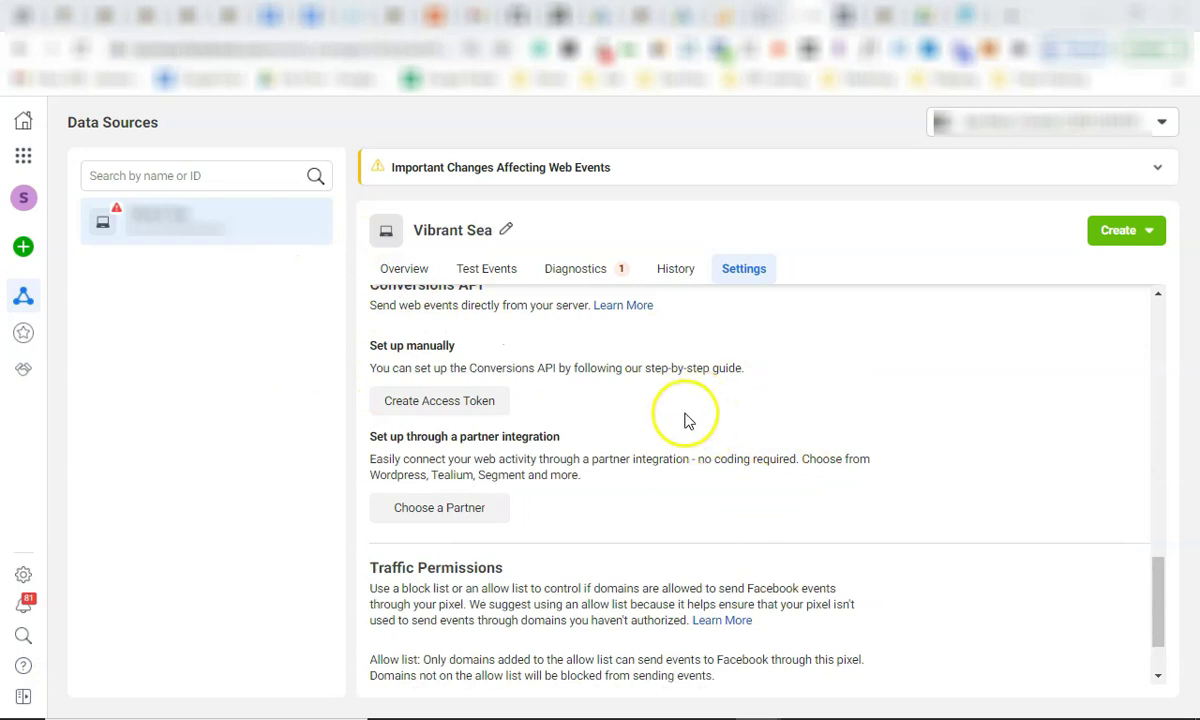
pyautogui.click(42, 245)
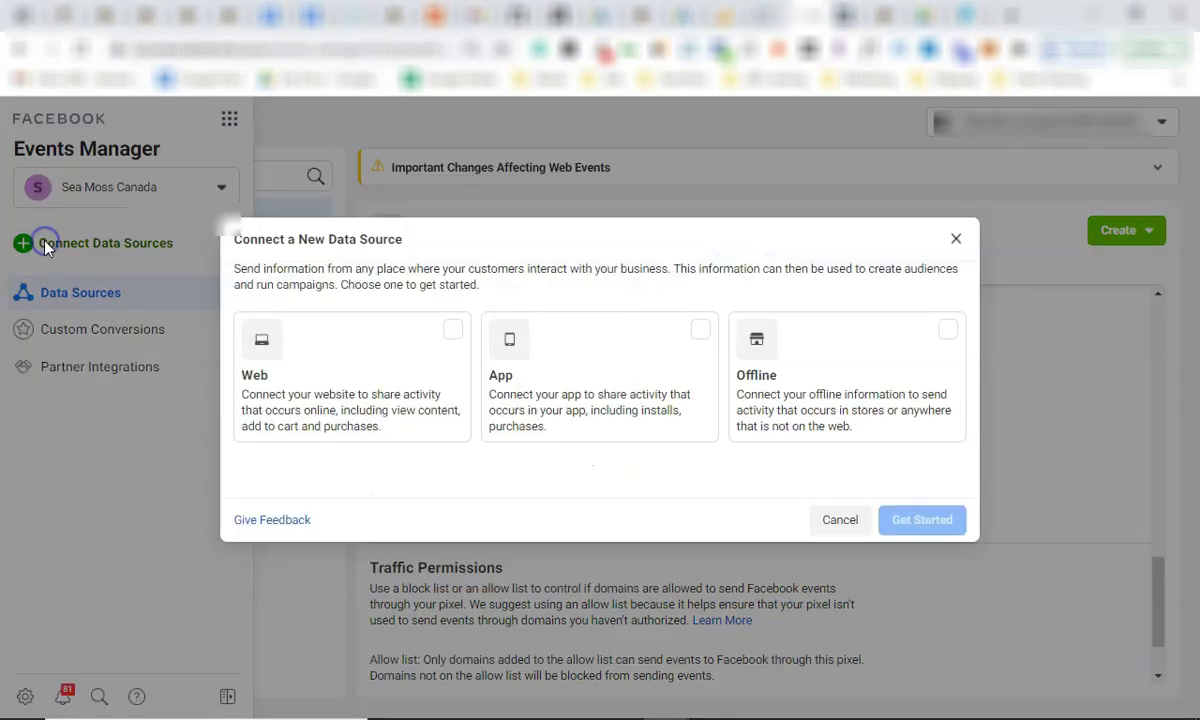
pyautogui.click(405, 362)
pyautogui.click(914, 520)
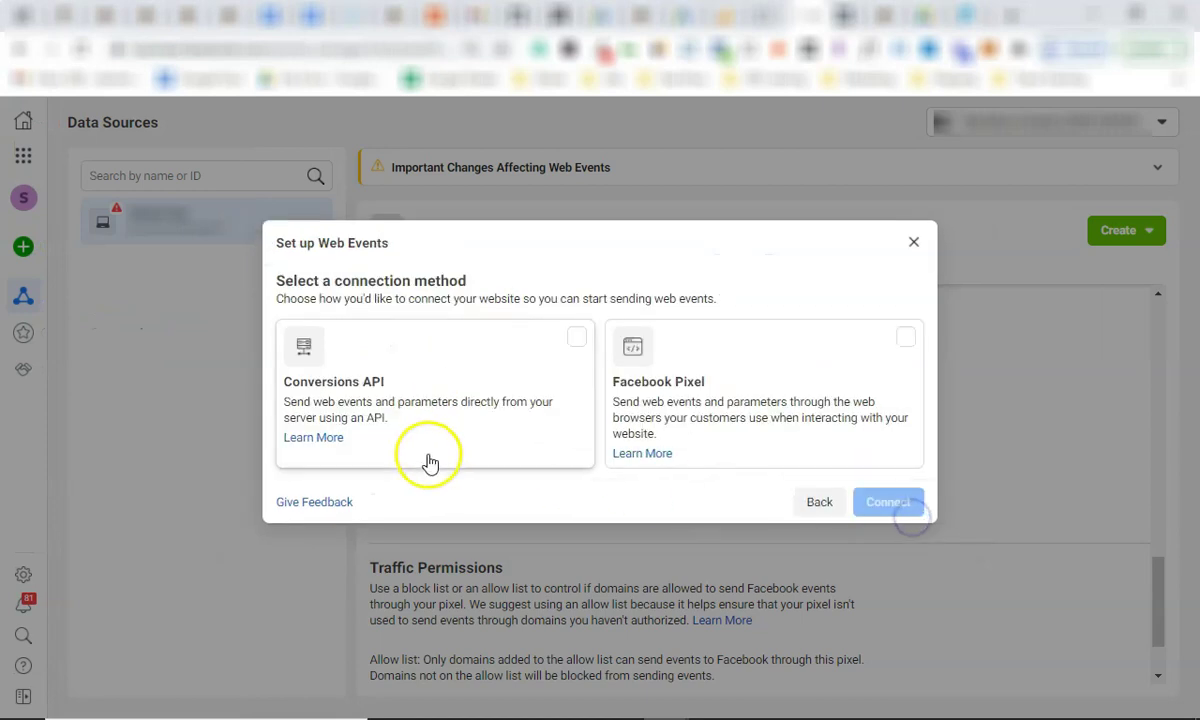
pyautogui.click(753, 383)
pyautogui.click(894, 504)
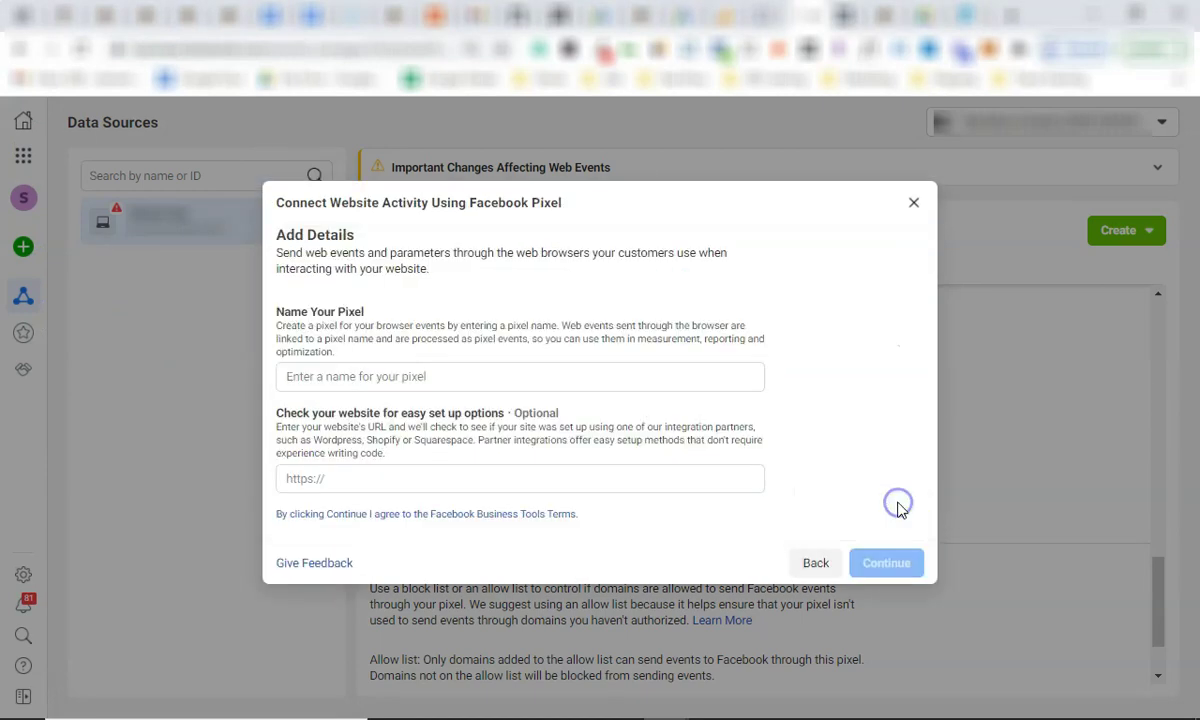
# Name the pixel, add seonanaimo.ca, choose manual install and copy the base code.
pyautogui.click(447, 376)
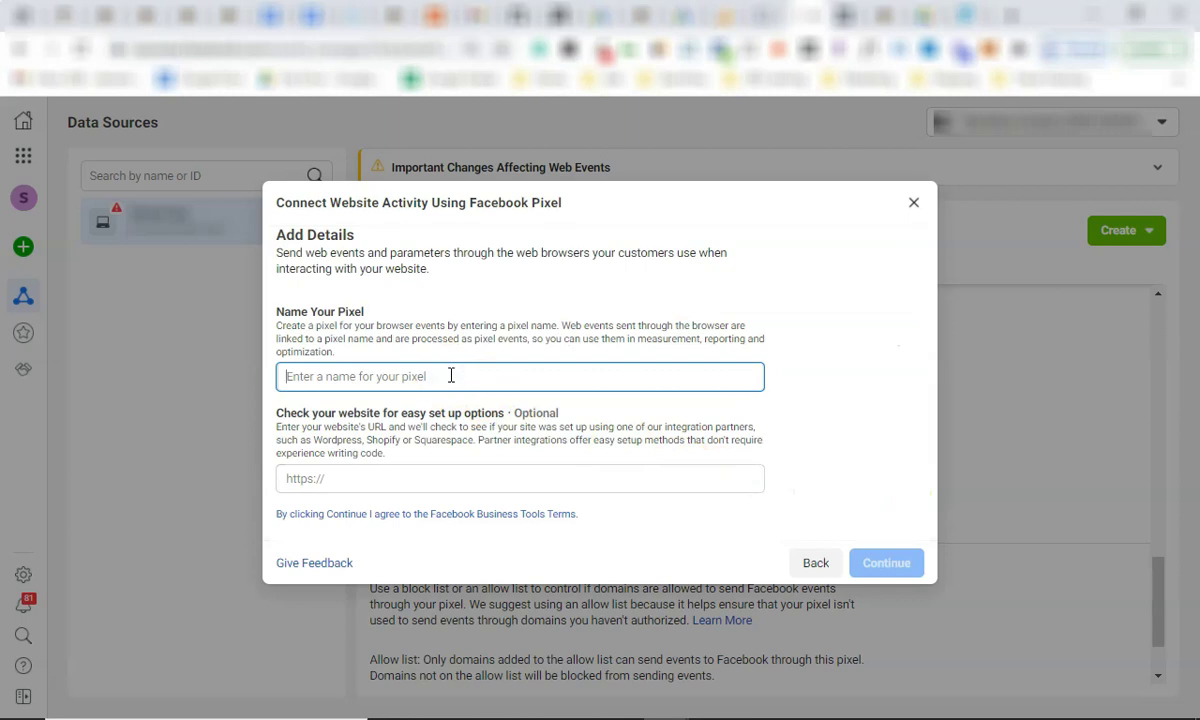
pyautogui.write('a')
pyautogui.press('BackSpace')
pyautogui.write('Avery Gibson REal Estate Pixel')
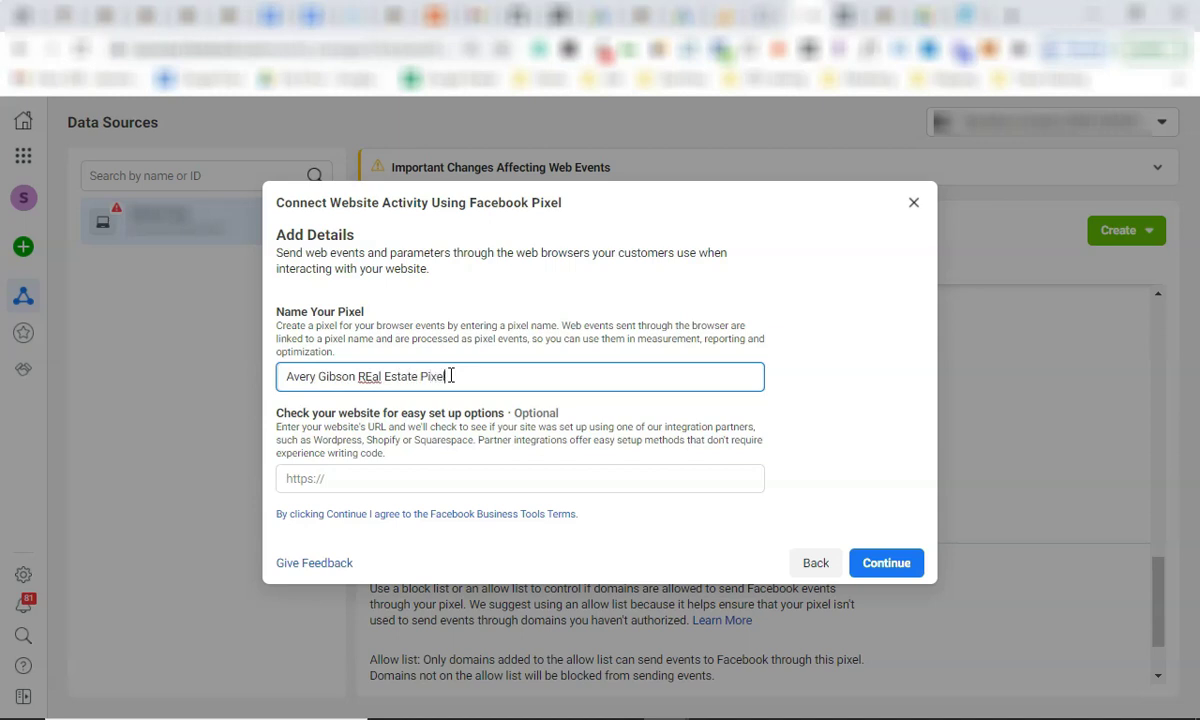
pyautogui.click(419, 480)
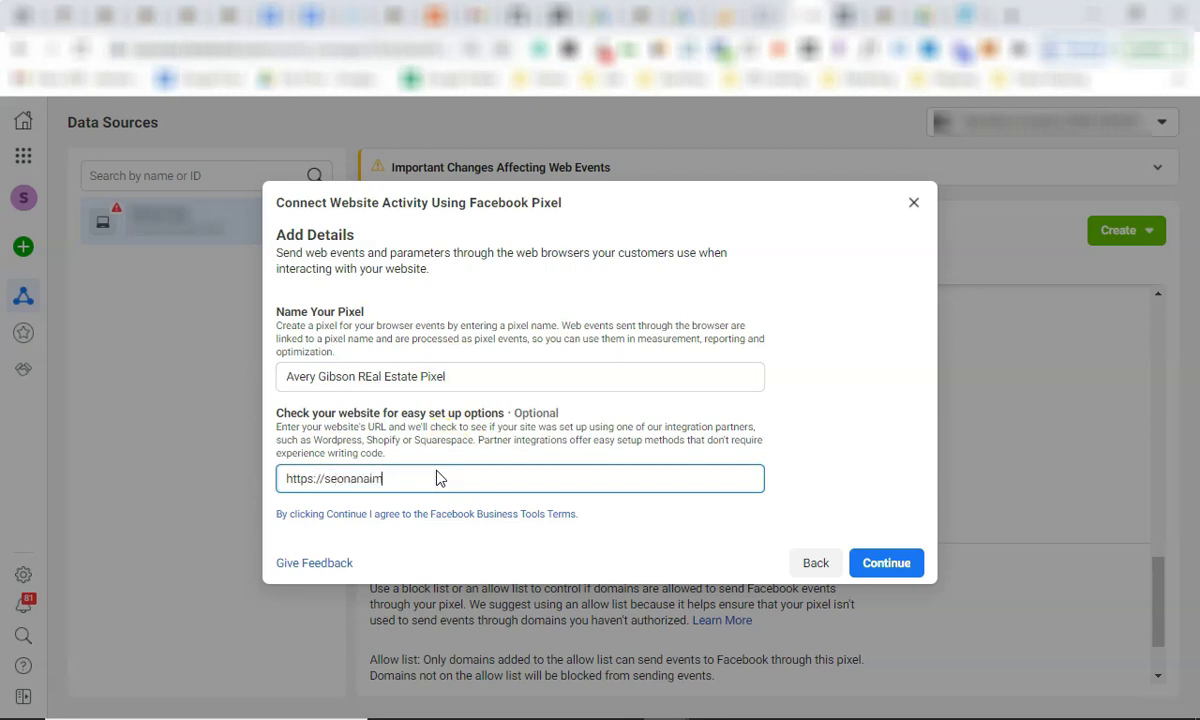
pyautogui.click(885, 564)
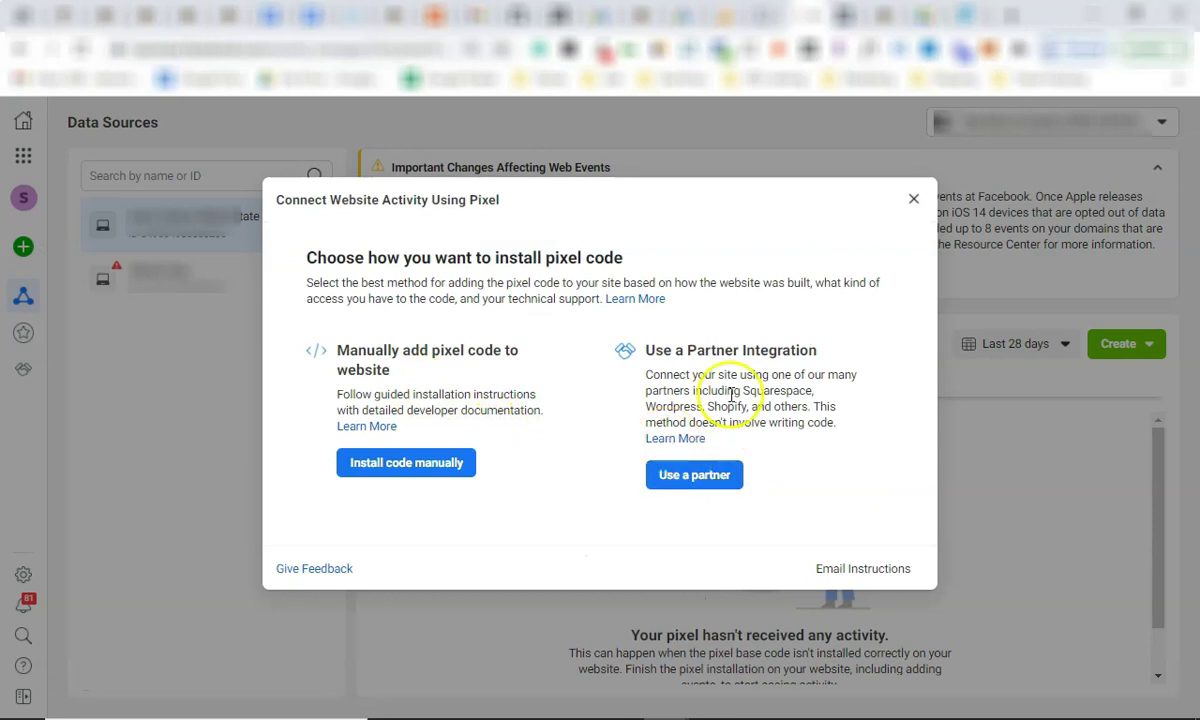
pyautogui.click(438, 470)
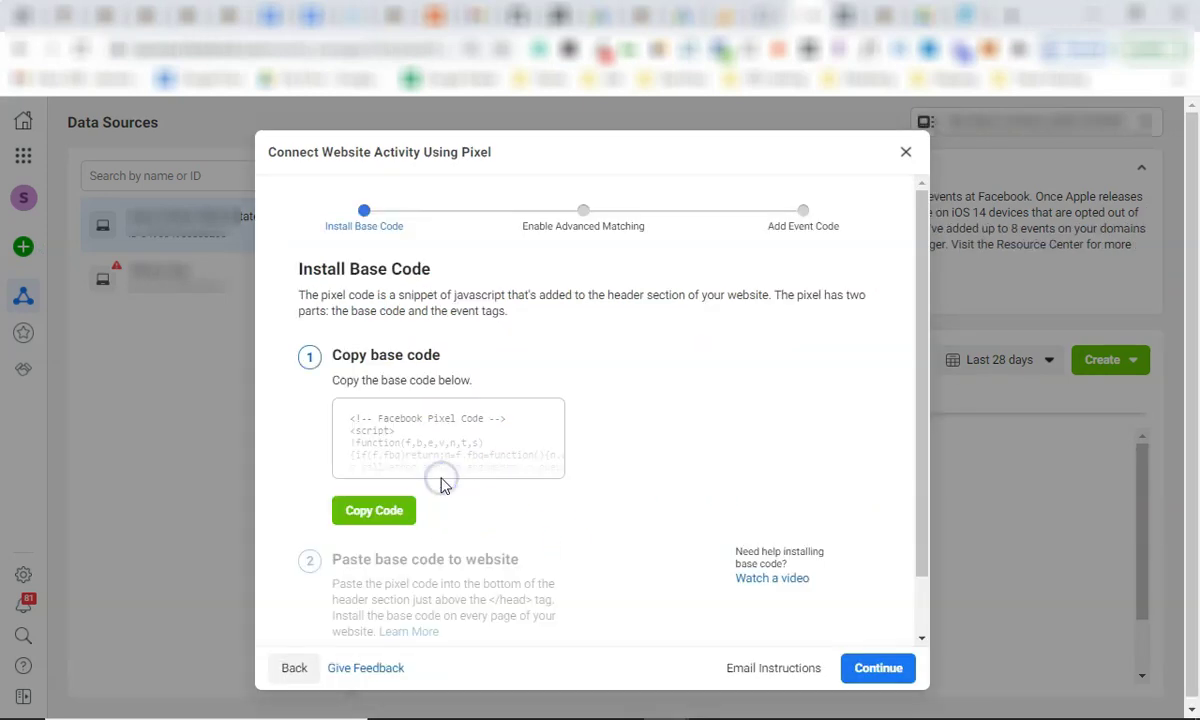
pyautogui.click(369, 512)
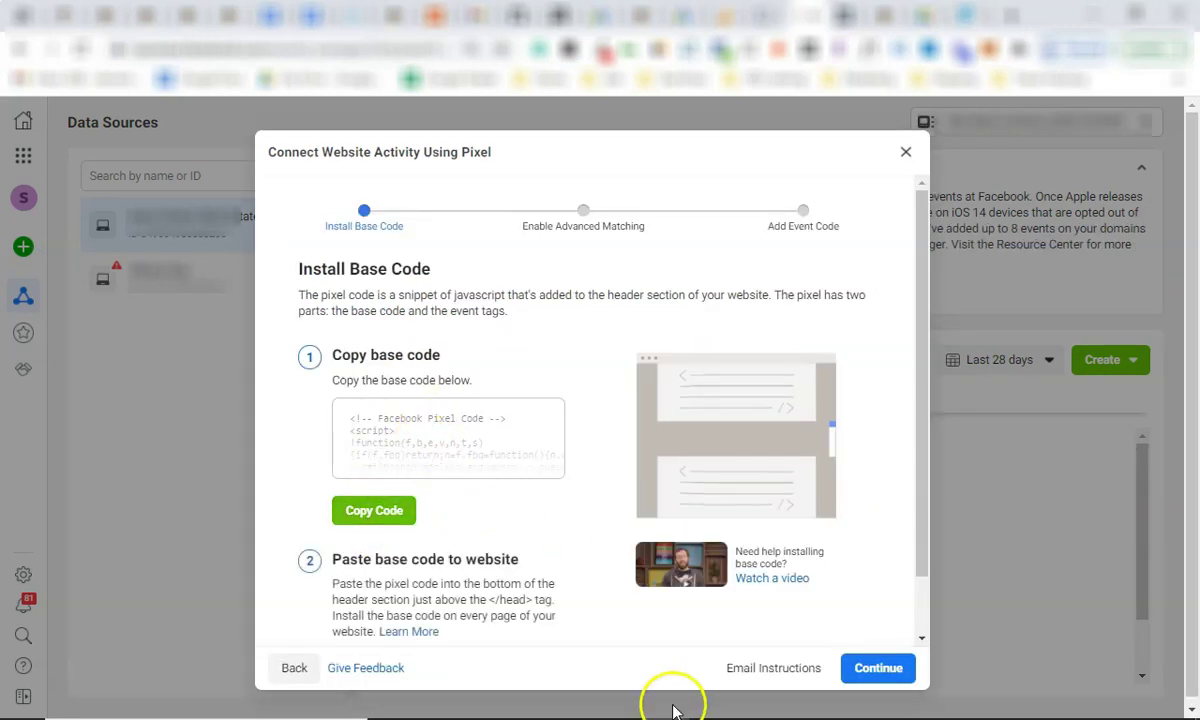
pyautogui.scroll(-1, 470, 560)
# Add an 'FB Pixel' label to the Notepad notes and paste the pixel base code under it.
pyautogui.moveTo(660, 700)
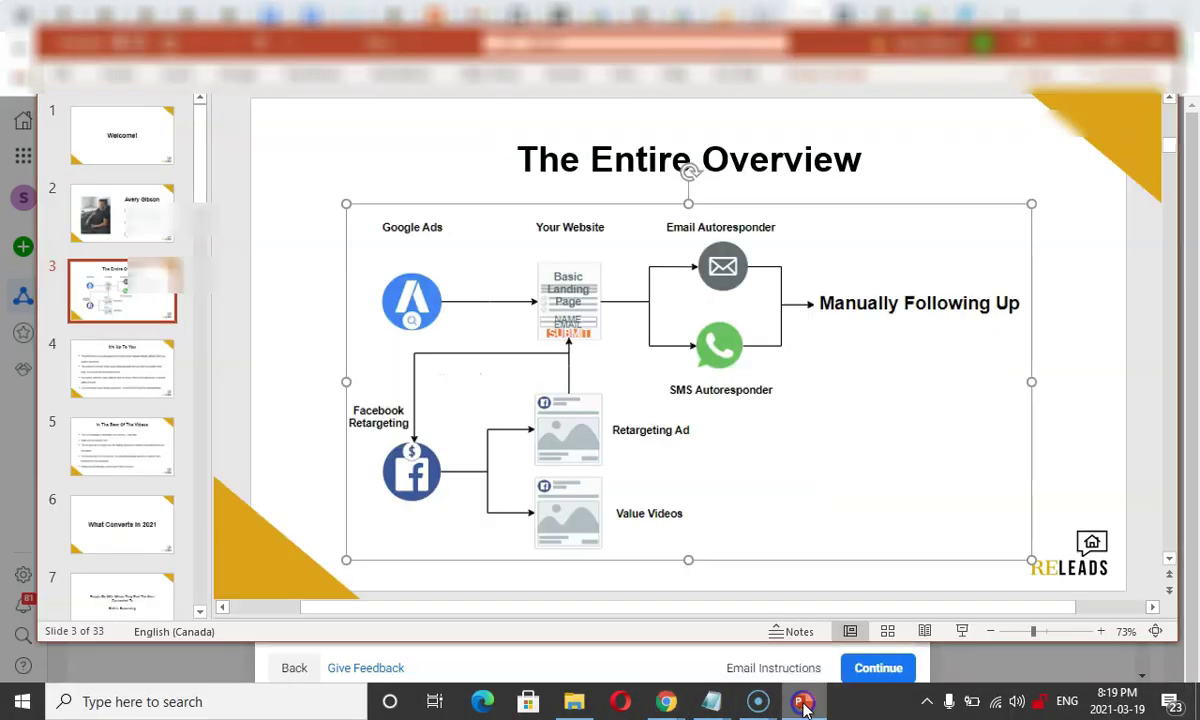
pyautogui.click(804, 701)
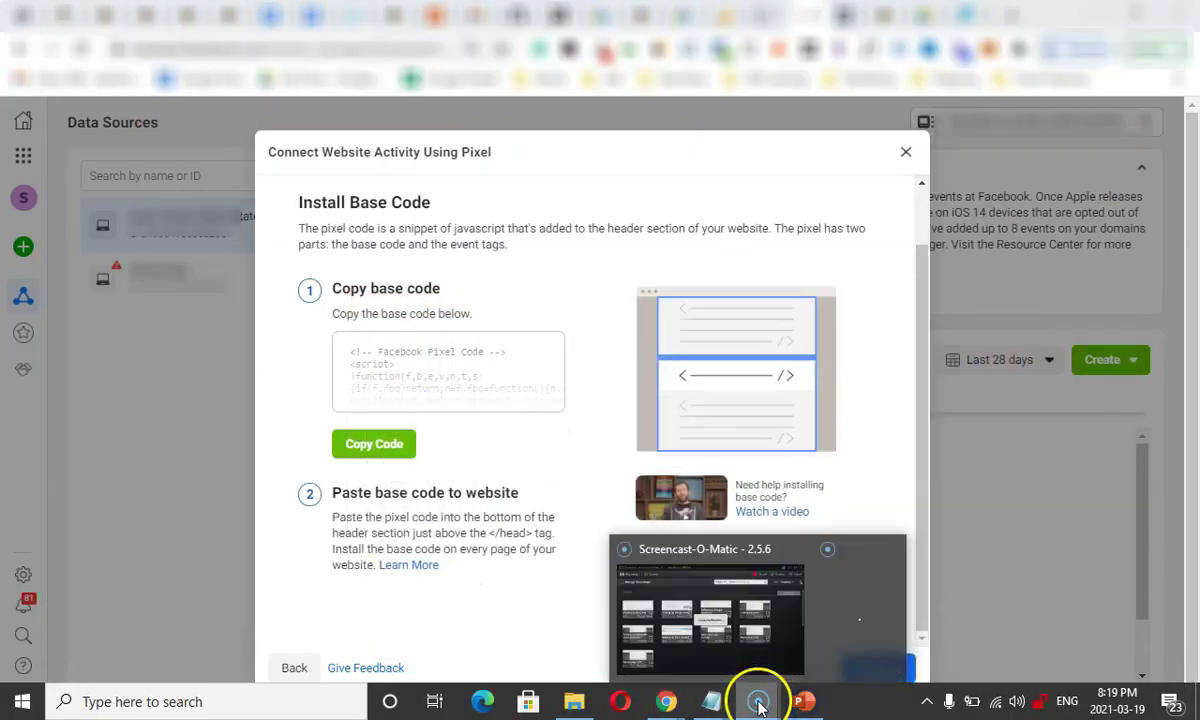
pyautogui.moveTo(714, 704)
pyautogui.click(1115, 596)
pyautogui.click(265, 478)
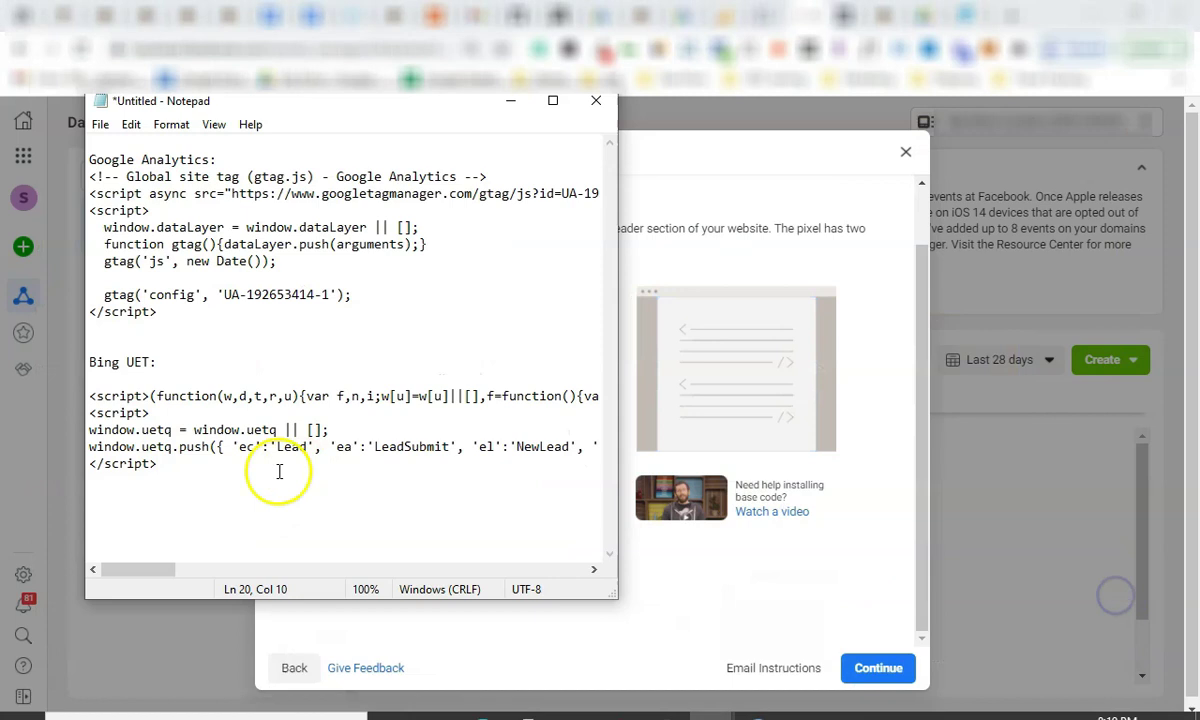
pyautogui.write('FB Pixel:')
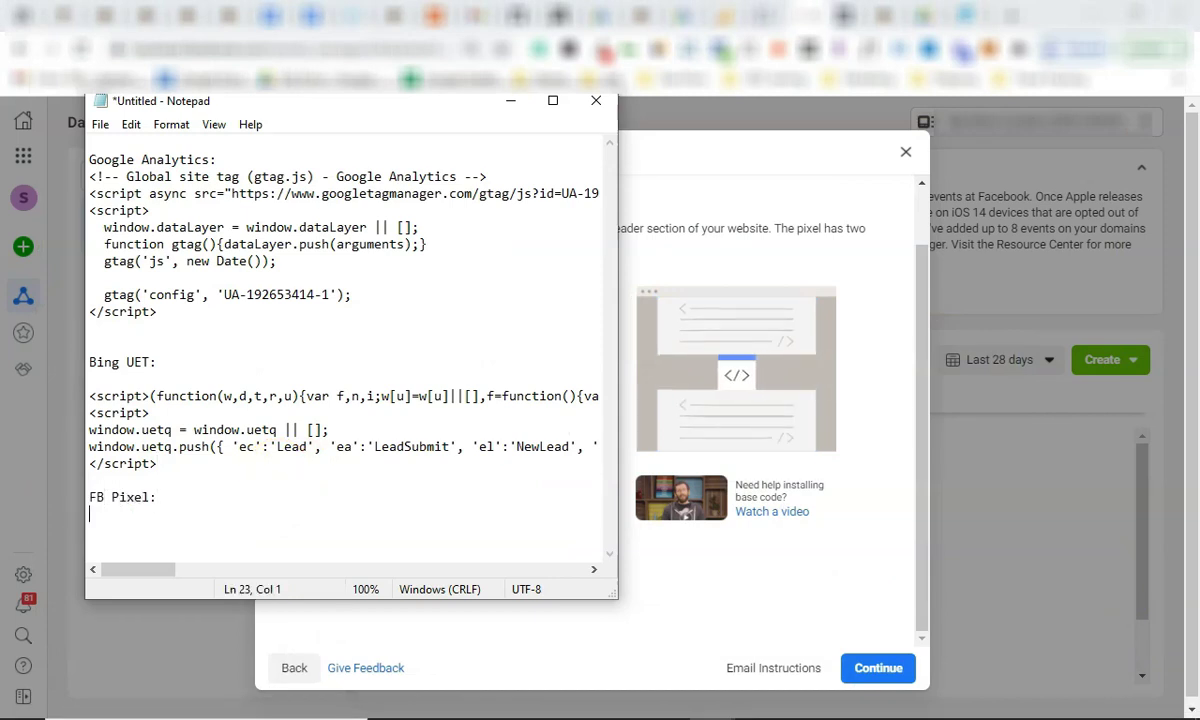
pyautogui.press('Return')
pyautogui.hotkey('ctrl', 'v')
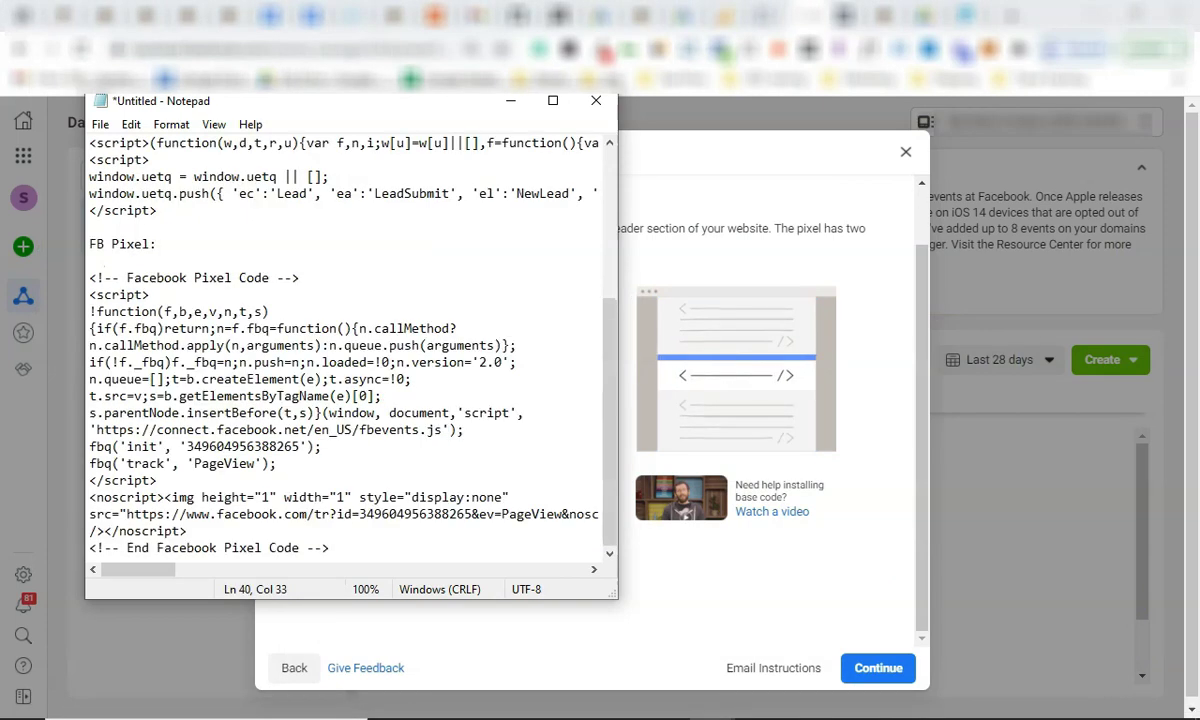
pyautogui.click(722, 570)
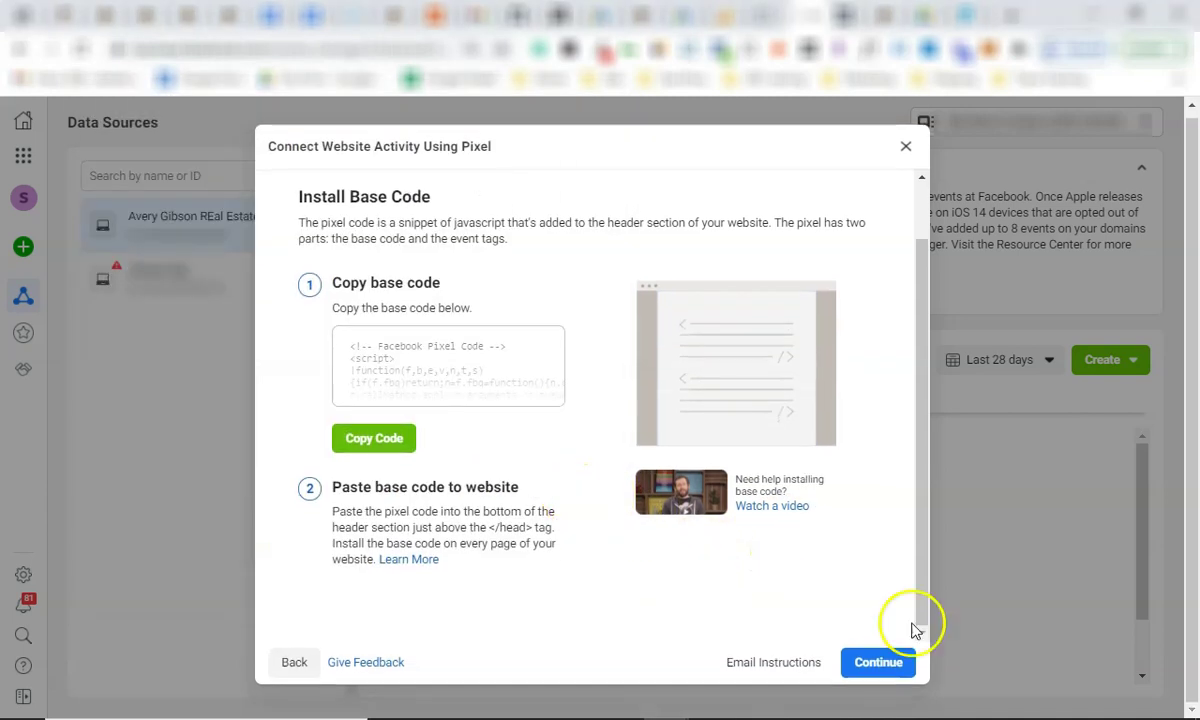
# Step through Advanced Matching and Add Event Code, then close the pixel setup.
pyautogui.click(870, 670)
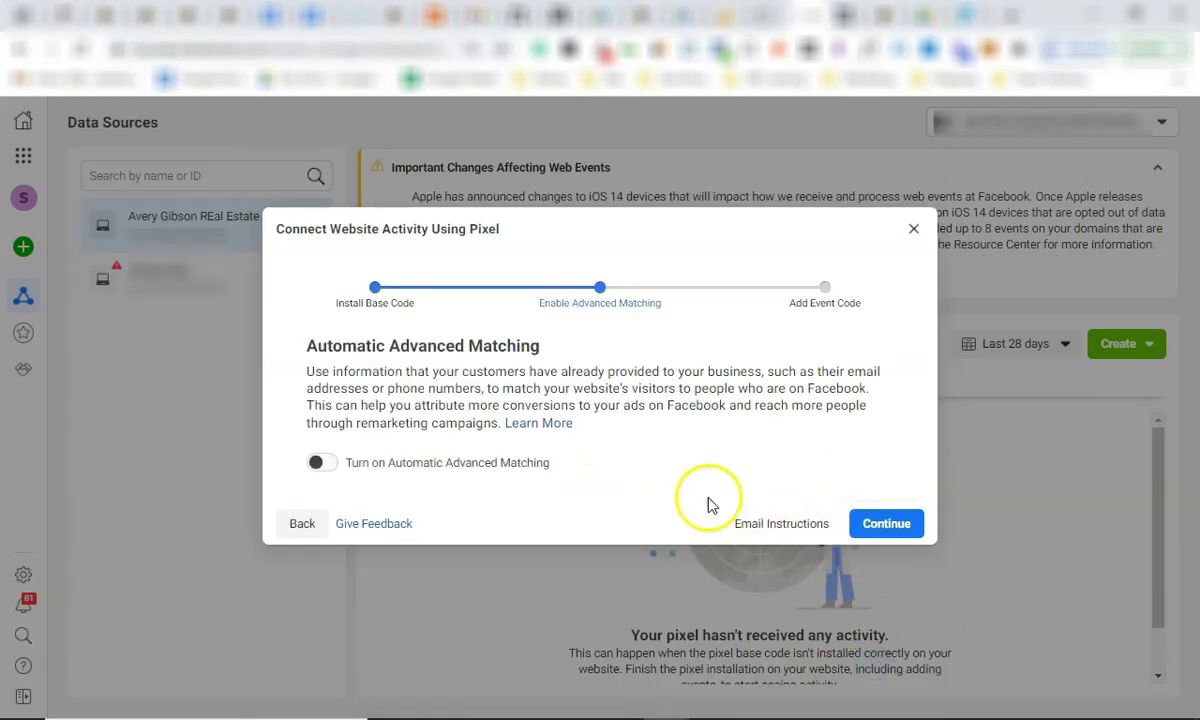
pyautogui.click(902, 524)
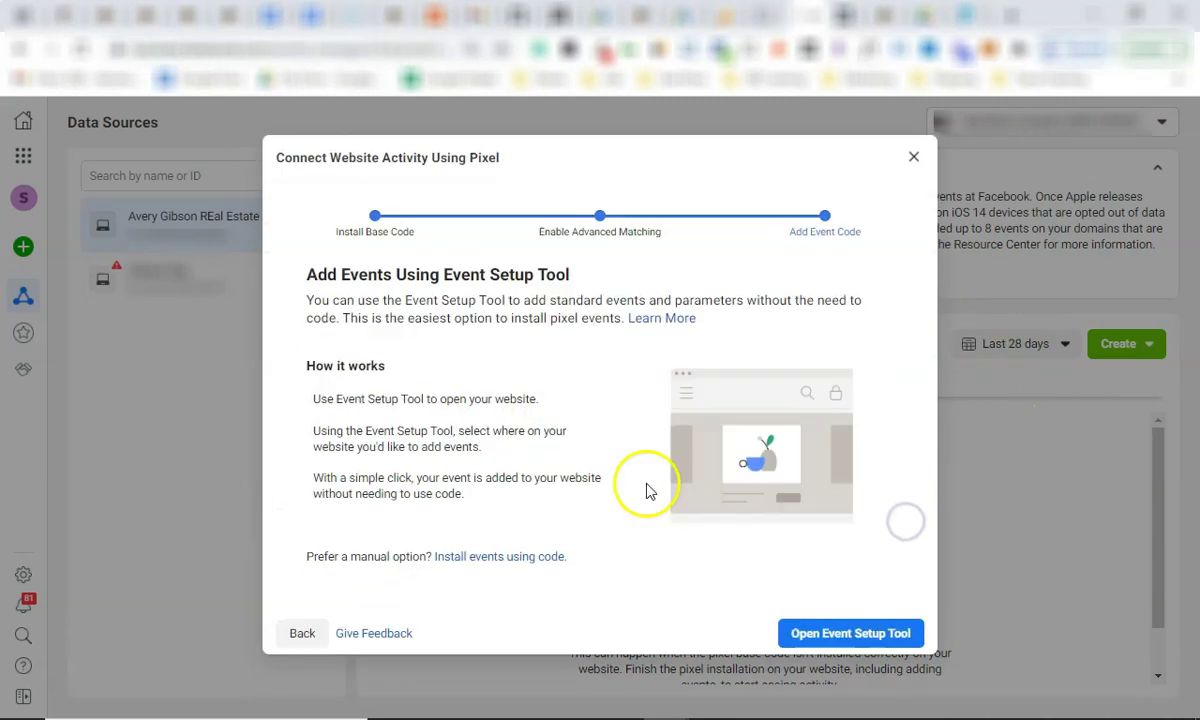
pyautogui.click(316, 636)
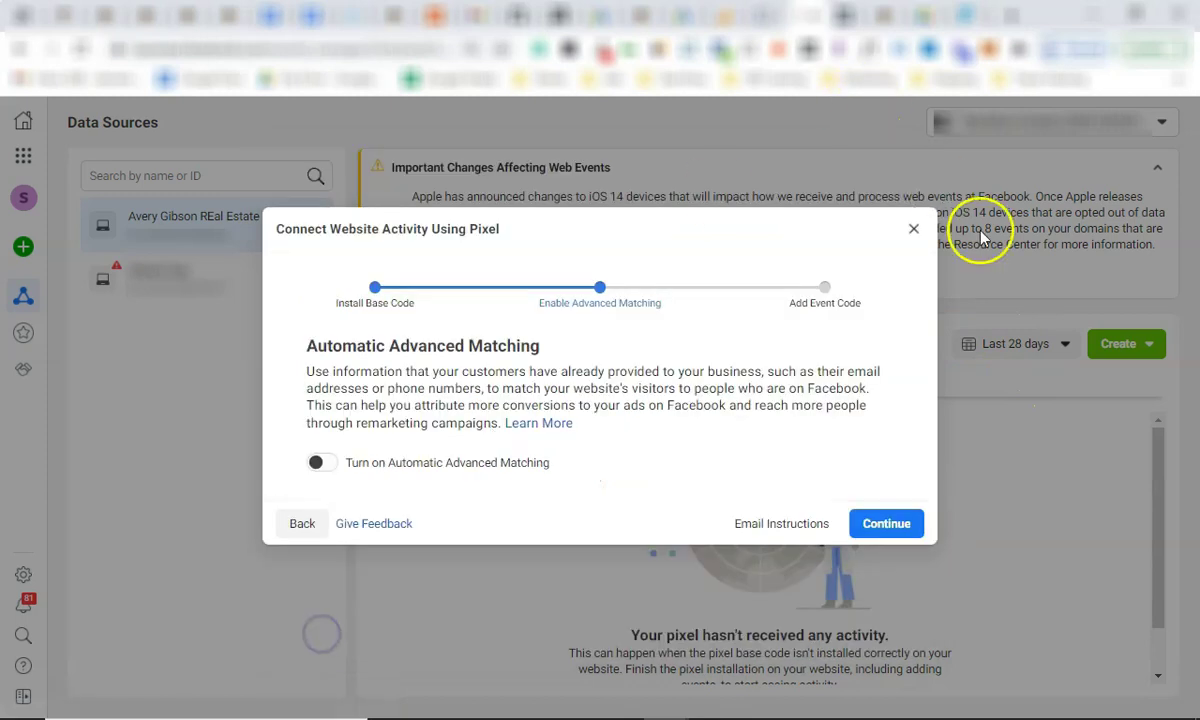
pyautogui.click(884, 523)
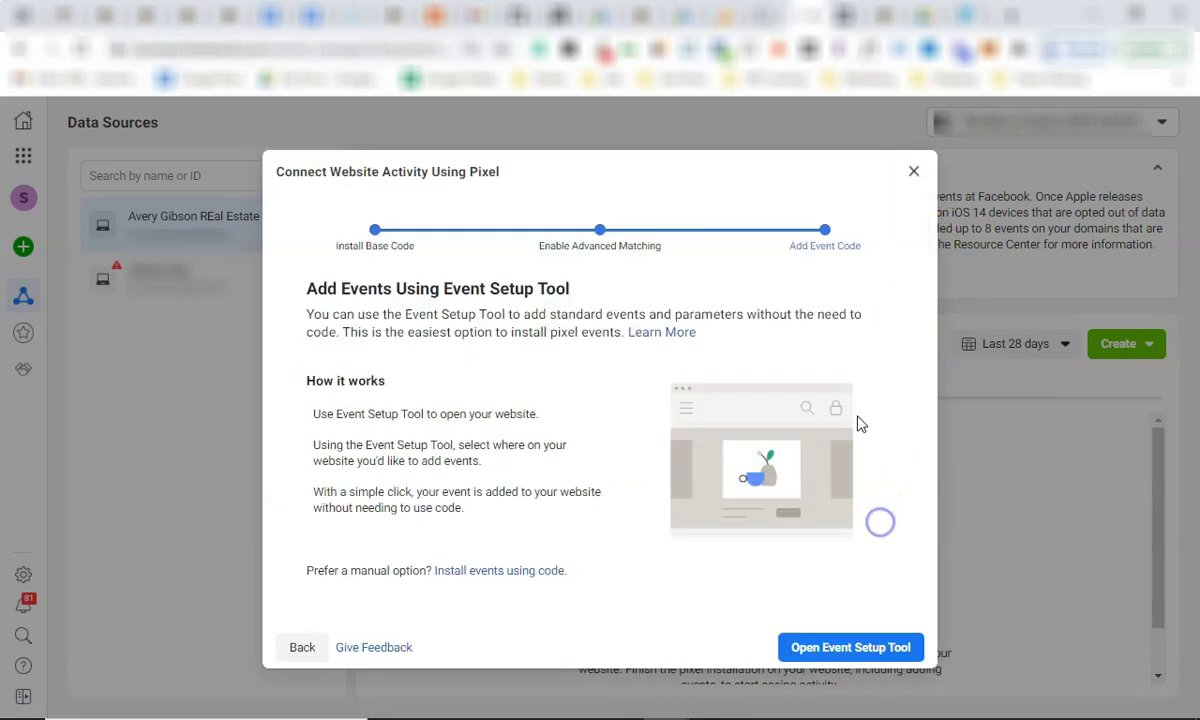
pyautogui.click(912, 172)
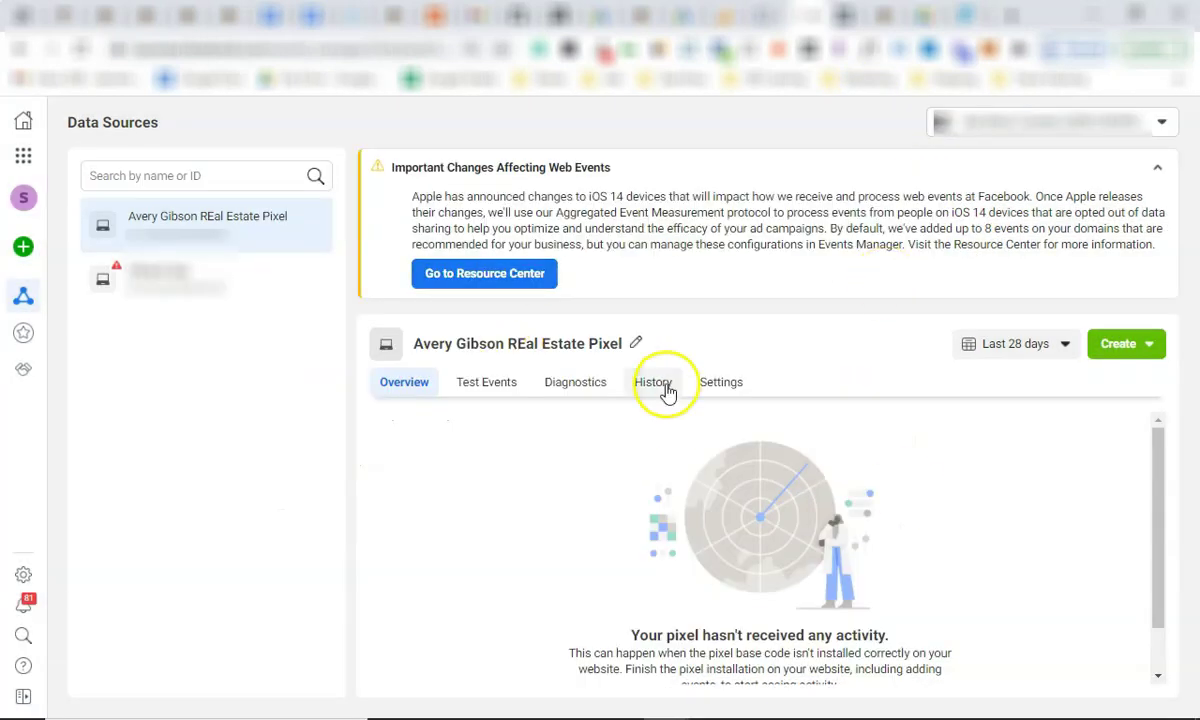
# Check the new pixel's empty overview, then select the collected code in Notepad.
pyautogui.scroll(-1, 707, 567)
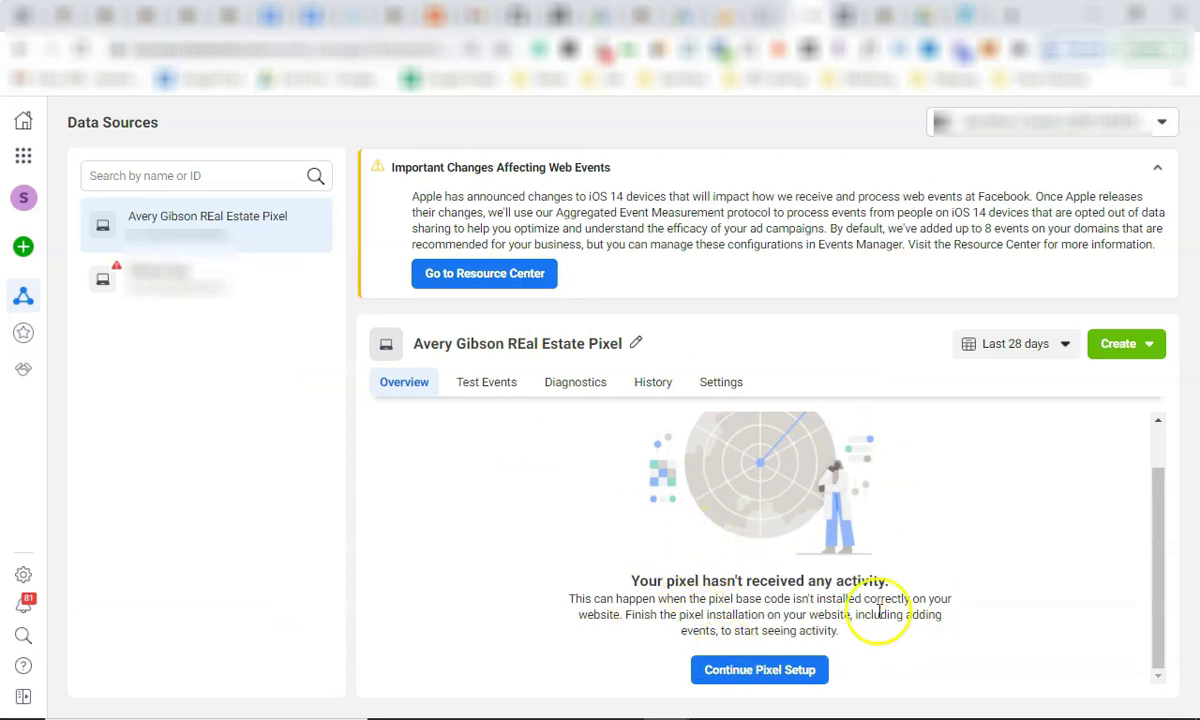
pyautogui.scroll(1, 860, 567)
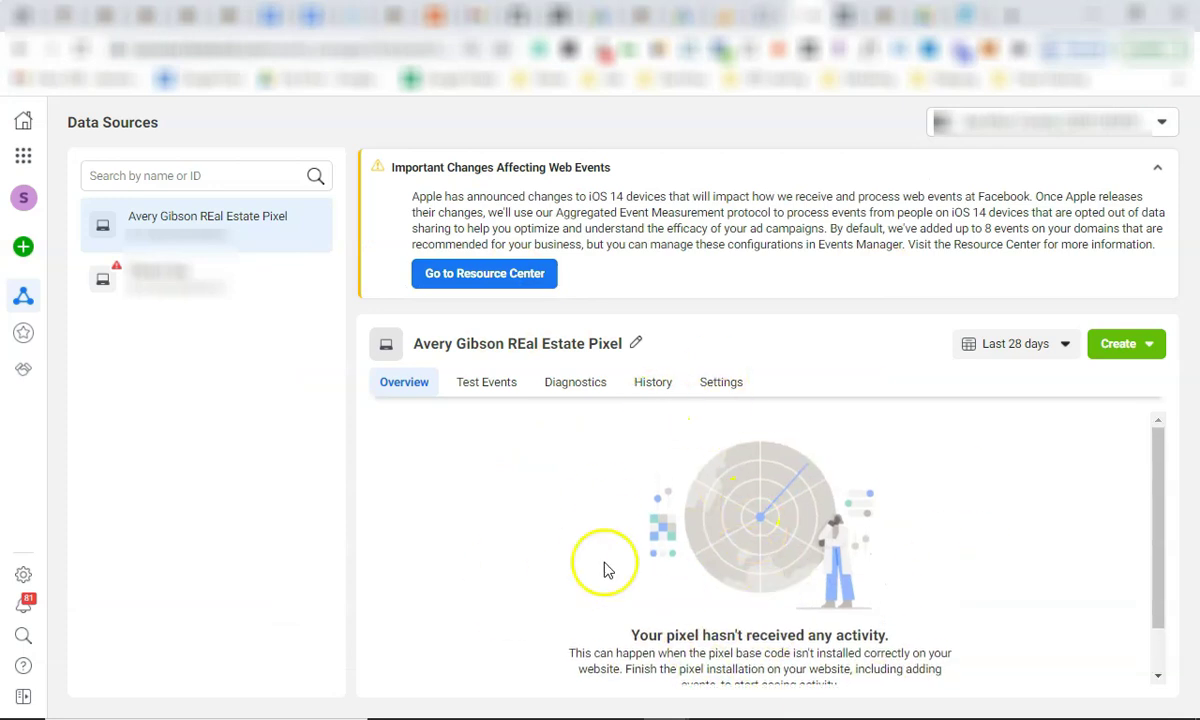
pyautogui.scroll(-1, 700, 575)
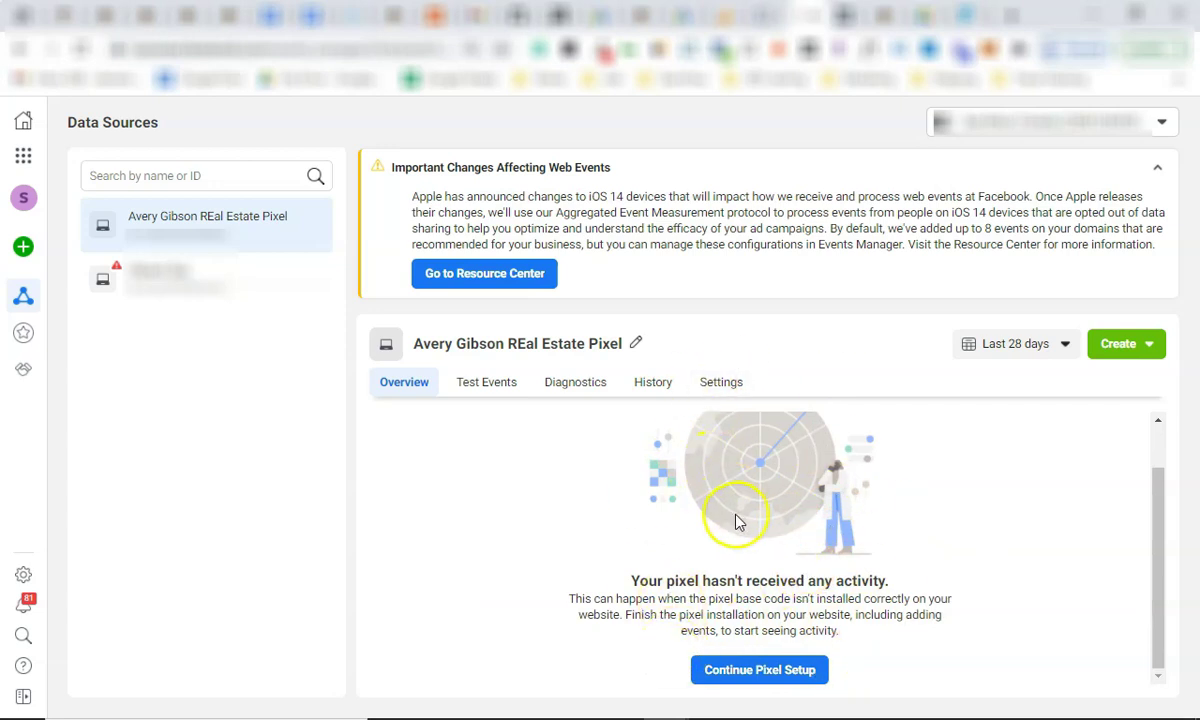
pyautogui.hotkey('alt', 'Tab')
pyautogui.moveTo(340, 548); pyautogui.dragTo(78, 148)
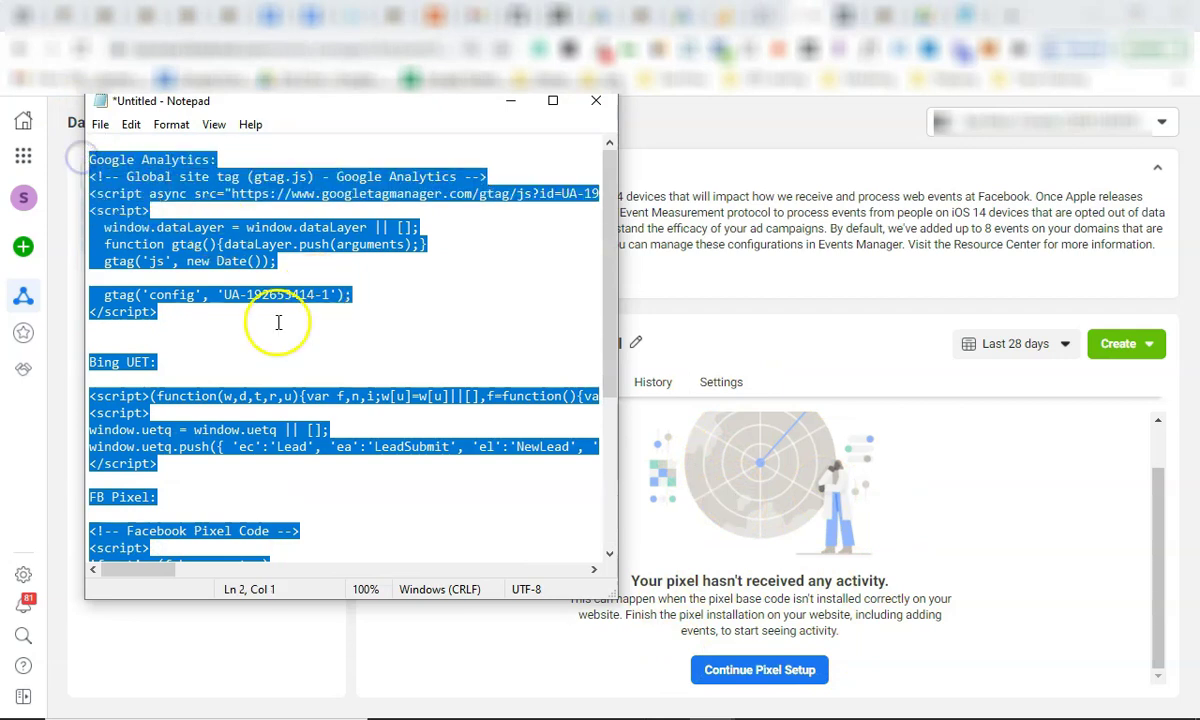
# Deselect the notes and scroll down to the FB Pixel section.
pyautogui.click(278, 323)
pyautogui.scroll(-5, 268, 330)
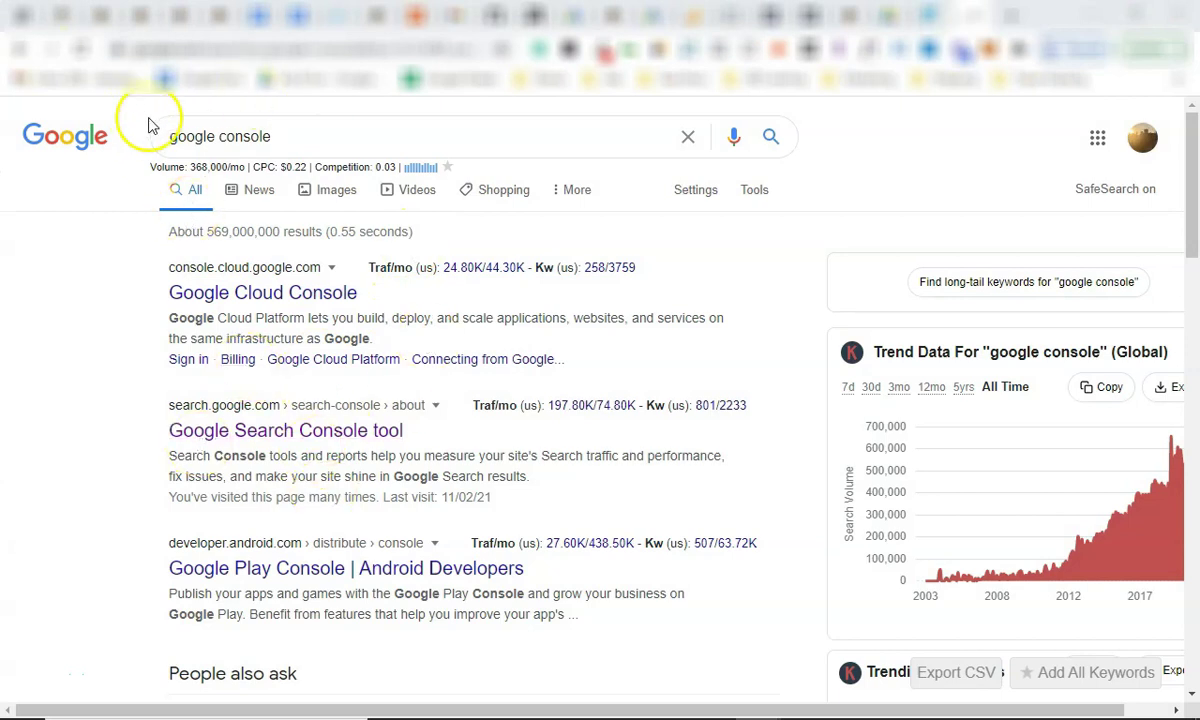
# Open the 'Google Search Console tool' result from the 'google console' search.
pyautogui.tripleClick(268, 132)
pyautogui.click(68, 279)
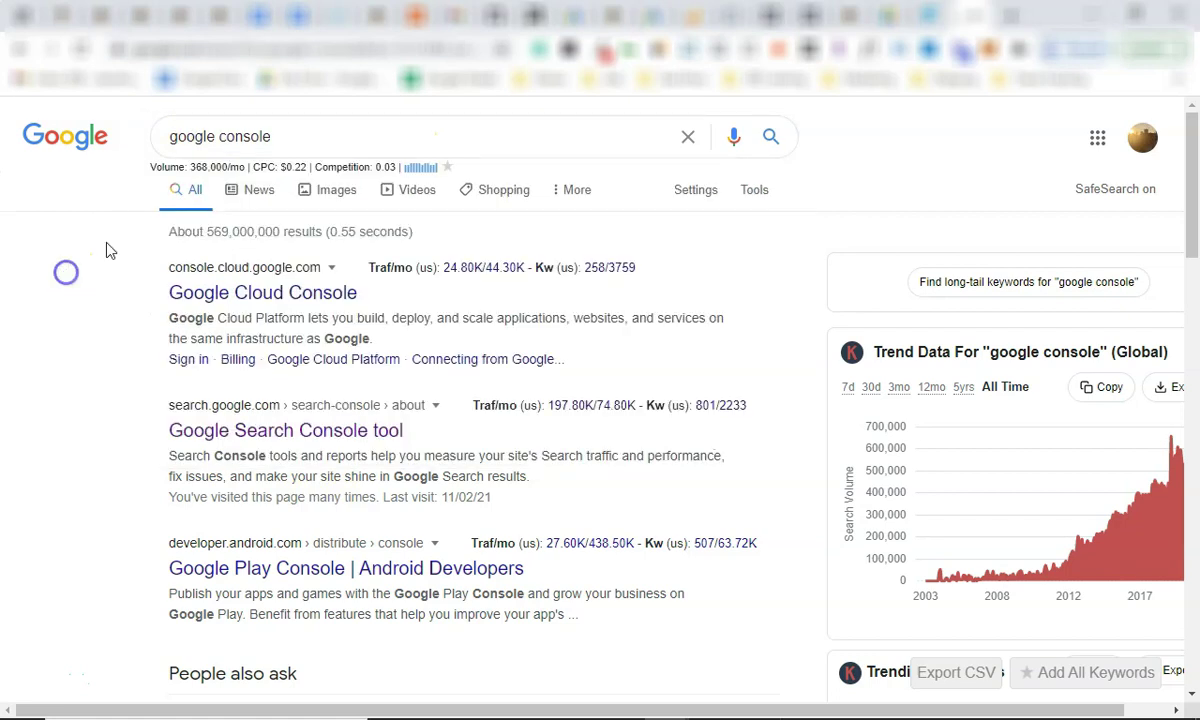
pyautogui.click(312, 432)
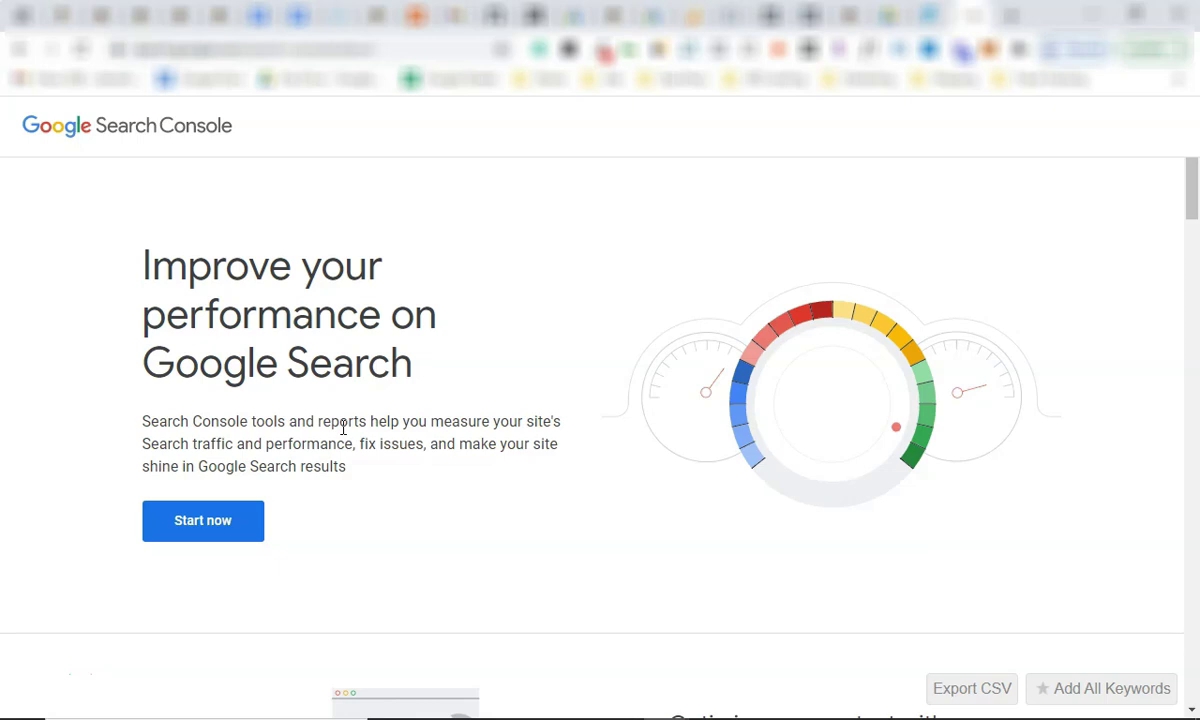
# Add frankrudge.com as a new Search Console domain property.
pyautogui.click(231, 524)
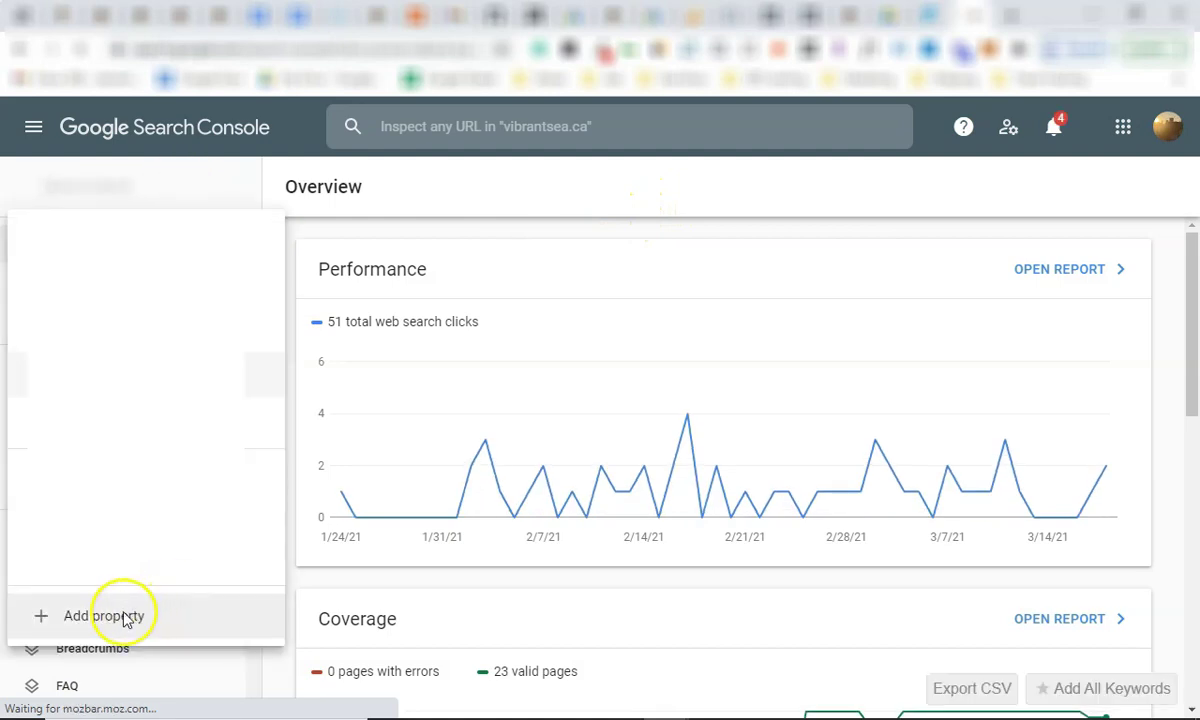
pyautogui.click(104, 616)
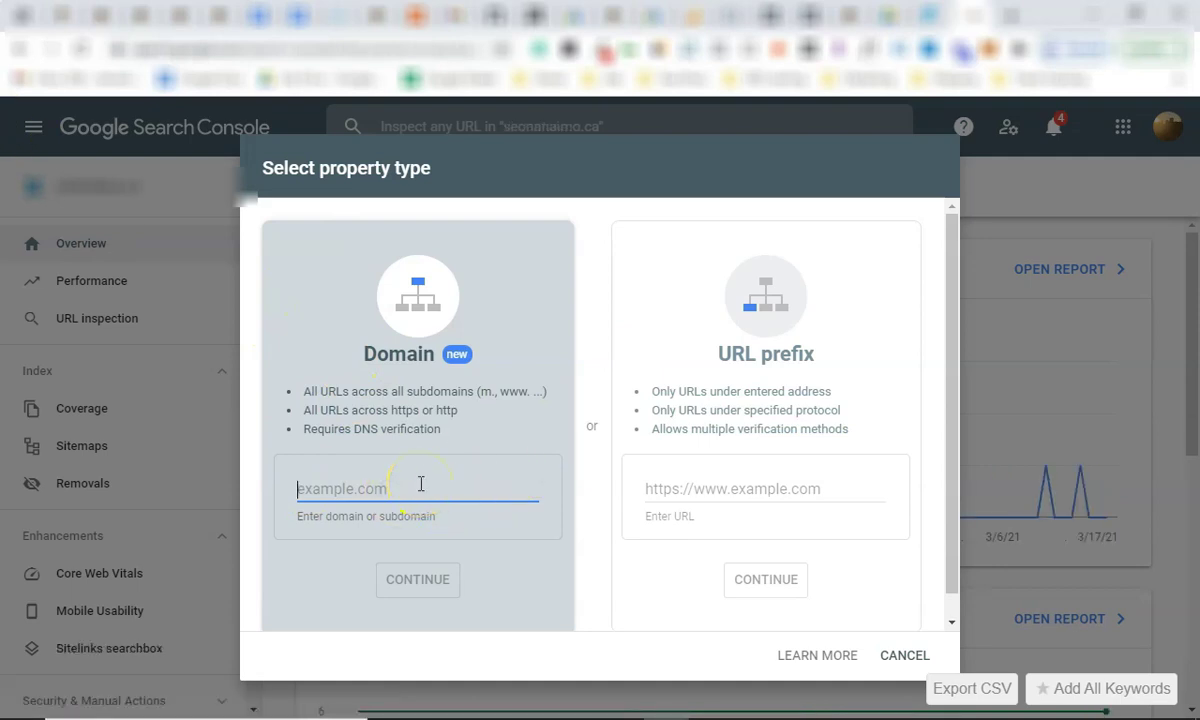
pyautogui.write('frankrudge.com')
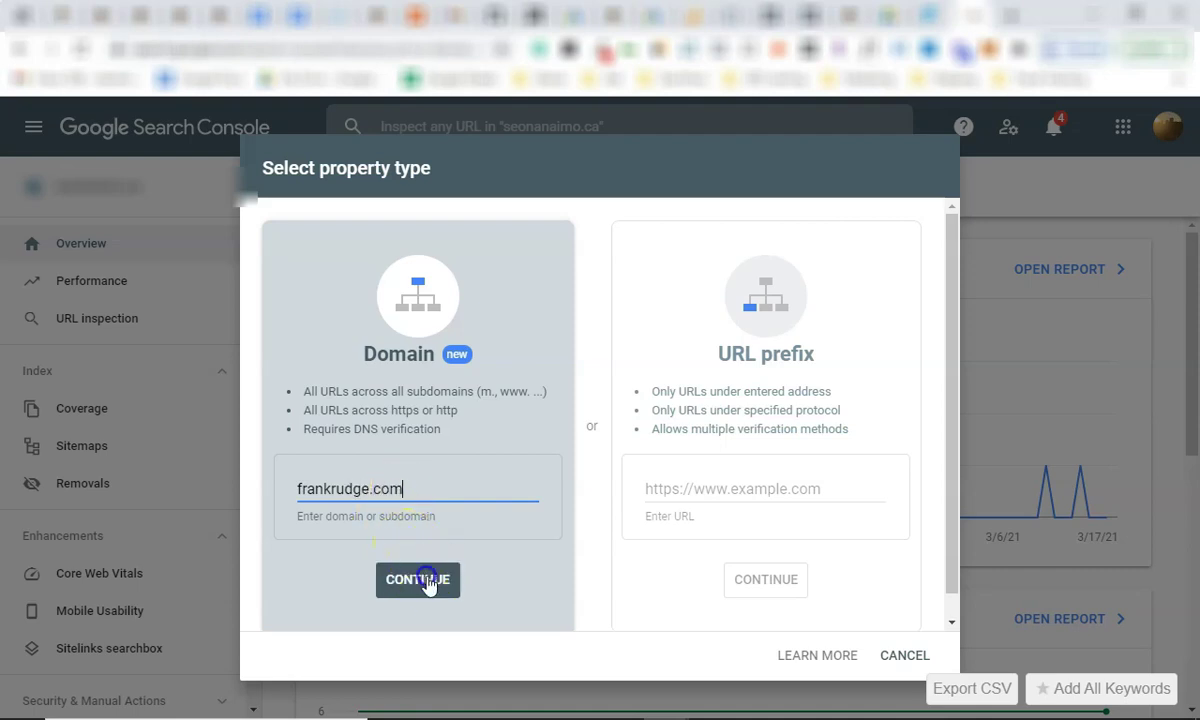
pyautogui.click(425, 581)
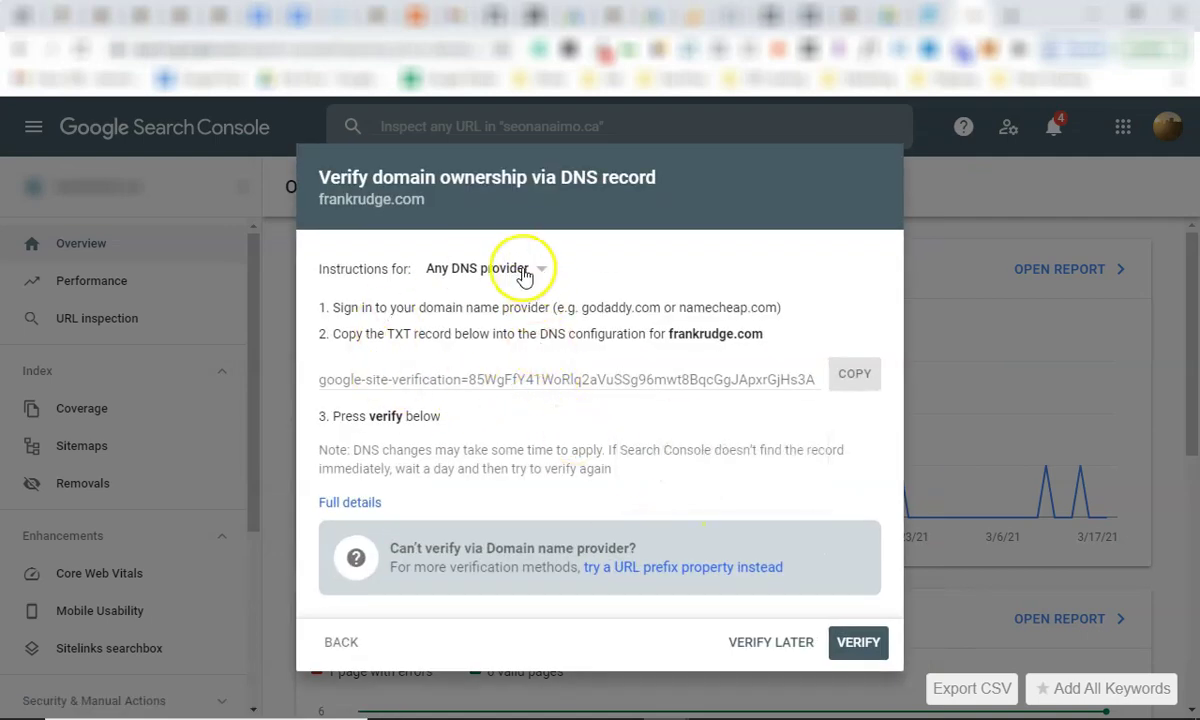
# Read the DNS verification steps and copy the TXT verification record.
pyautogui.tripleClick(347, 308)
pyautogui.click(428, 333)
pyautogui.moveTo(340, 333); pyautogui.dragTo(765, 330)
pyautogui.click(688, 343)
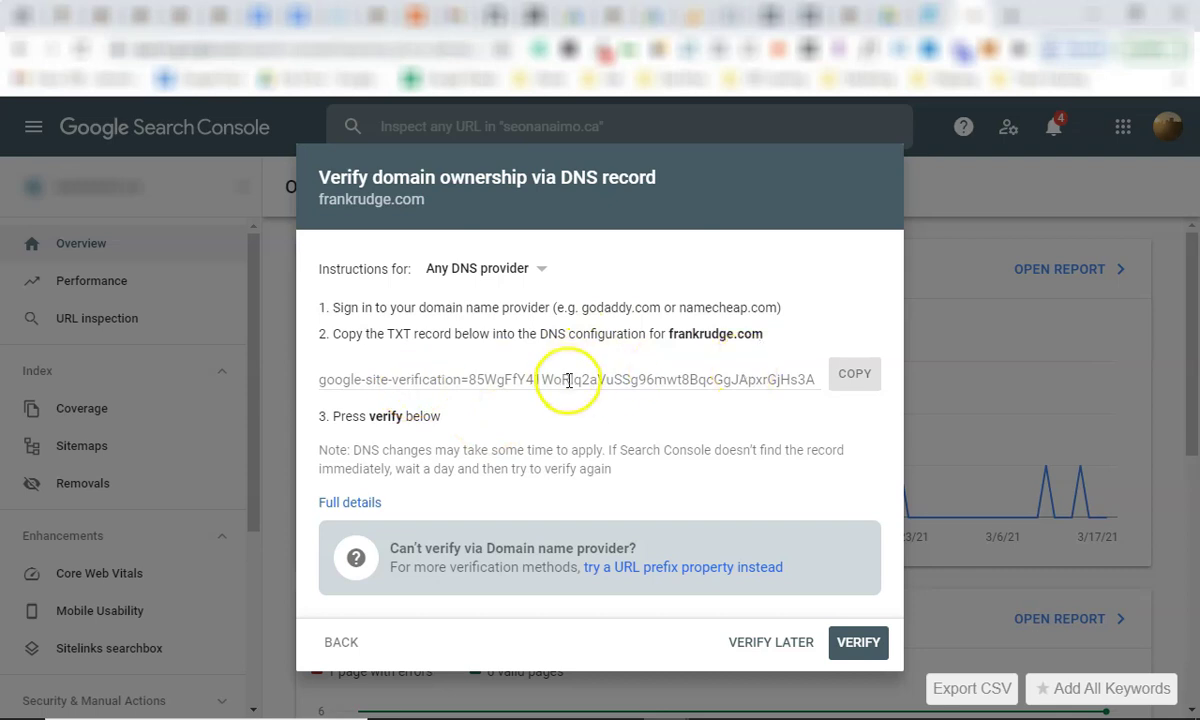
pyautogui.click(566, 380)
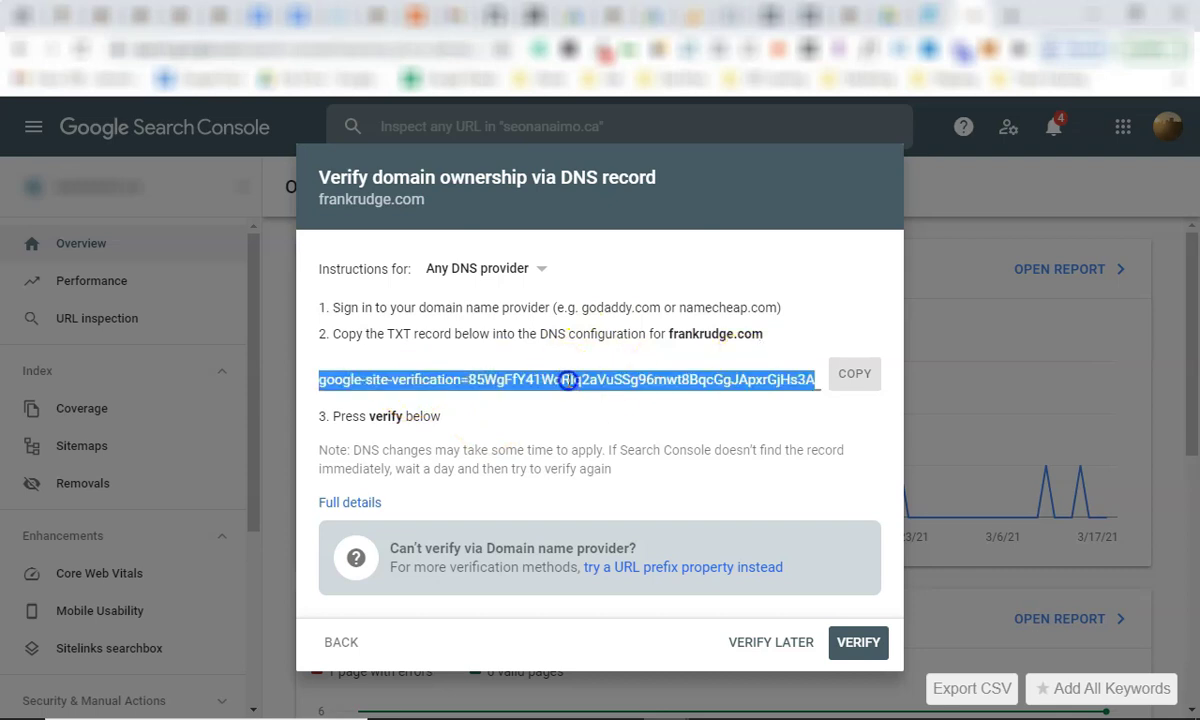
pyautogui.click(445, 421)
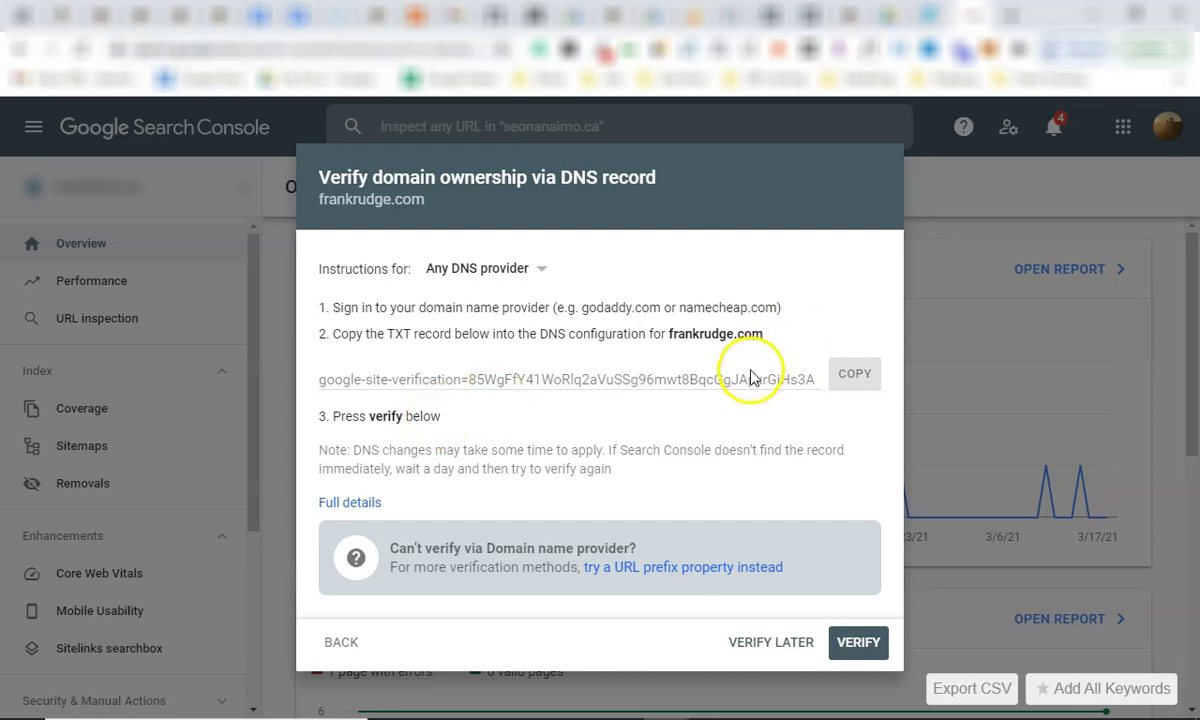
pyautogui.click(860, 378)
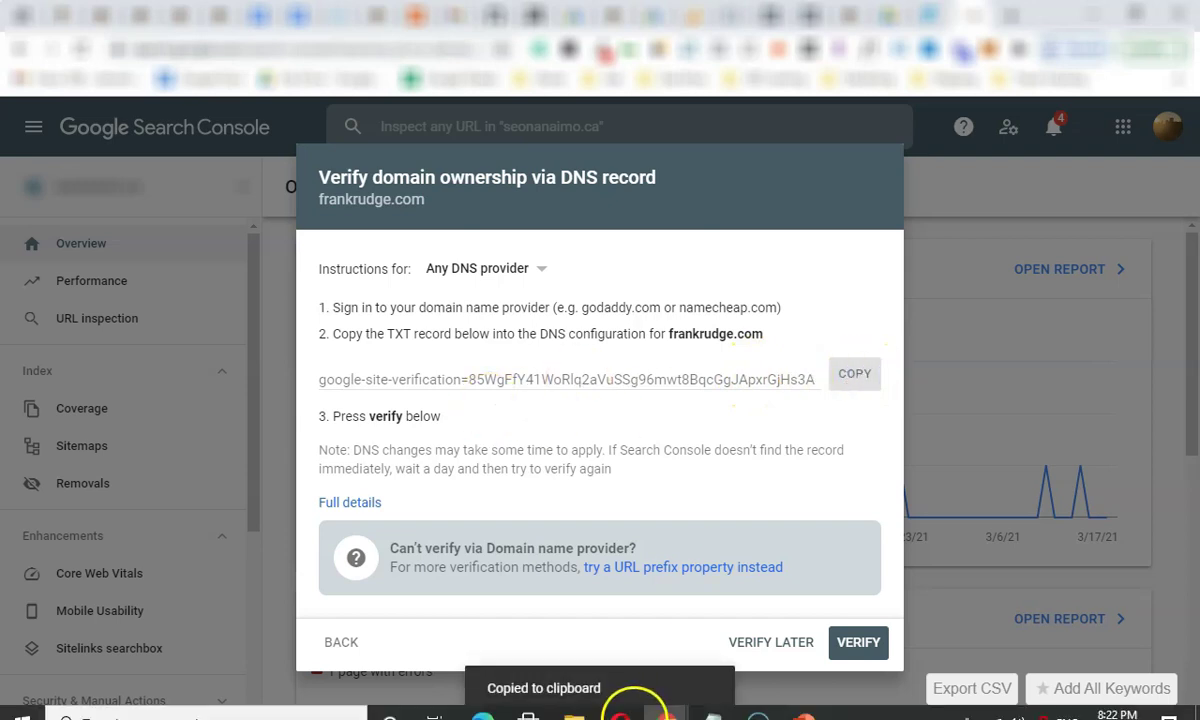
# Add a 'Google Console:' heading to the notes and paste the TXT record beneath it.
pyautogui.moveTo(712, 701)
pyautogui.click(1083, 615)
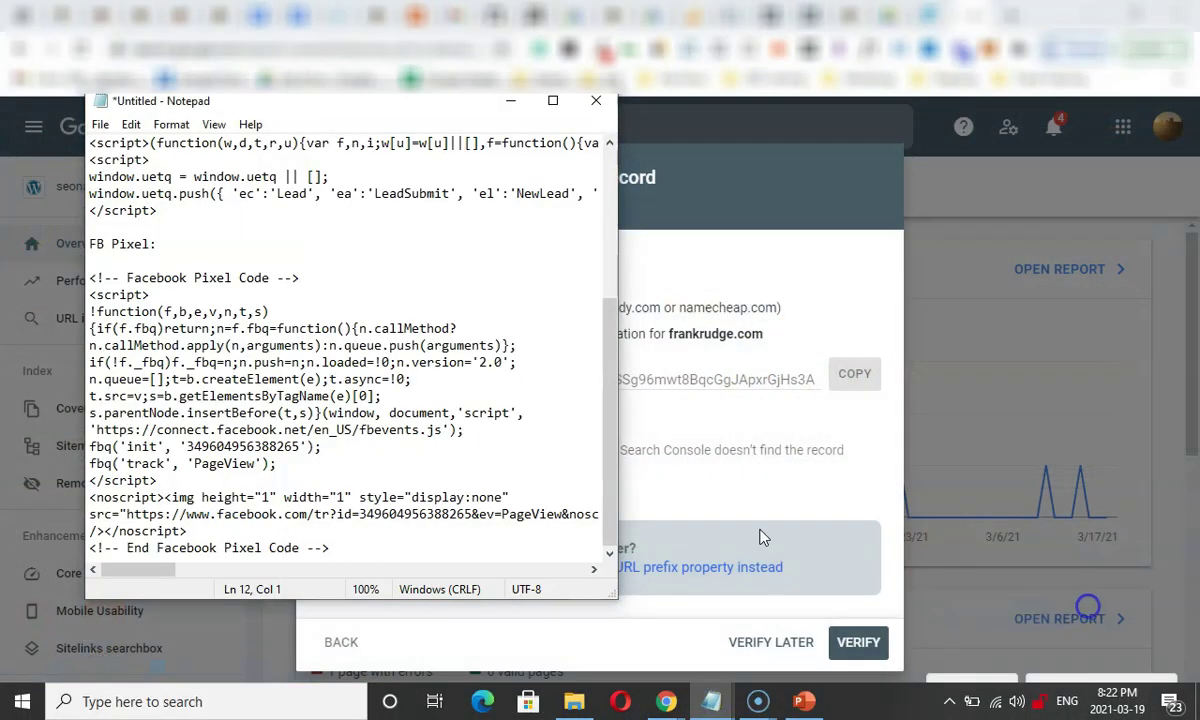
pyautogui.click(352, 547)
pyautogui.press('Return')
pyautogui.press('Return')
pyautogui.write('G')
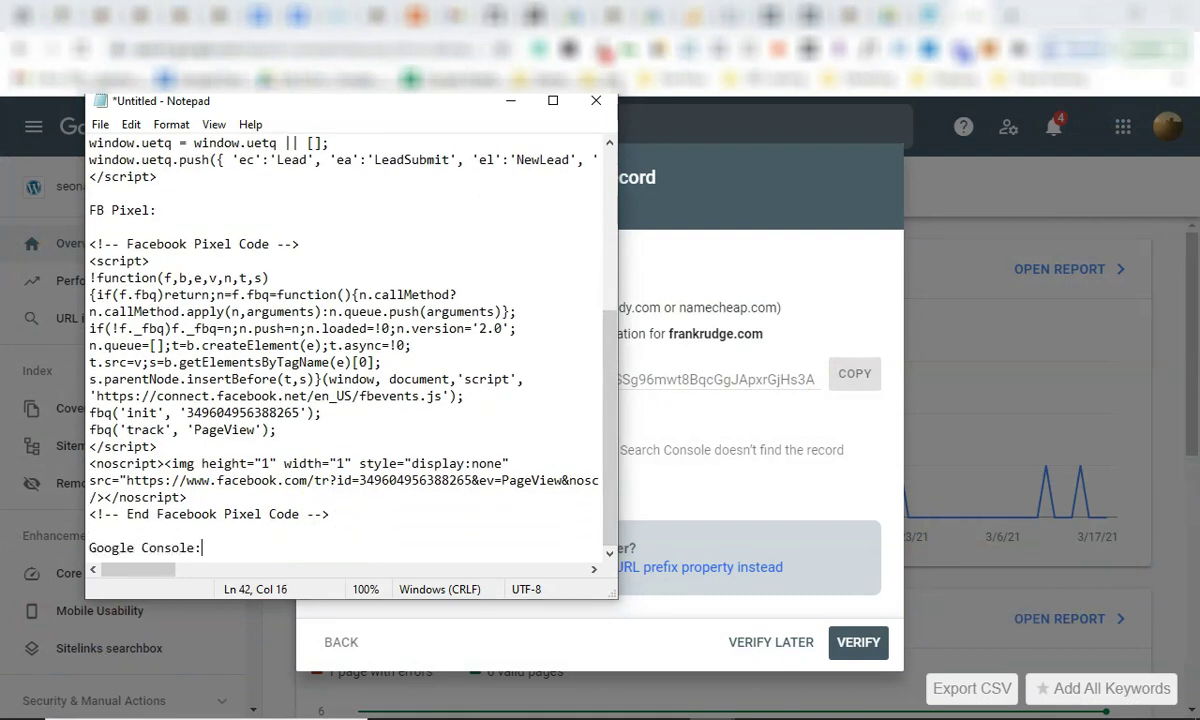
pyautogui.write('oogle Console:')
pyautogui.press('Return')
pyautogui.hotkey('ctrl', 'v')
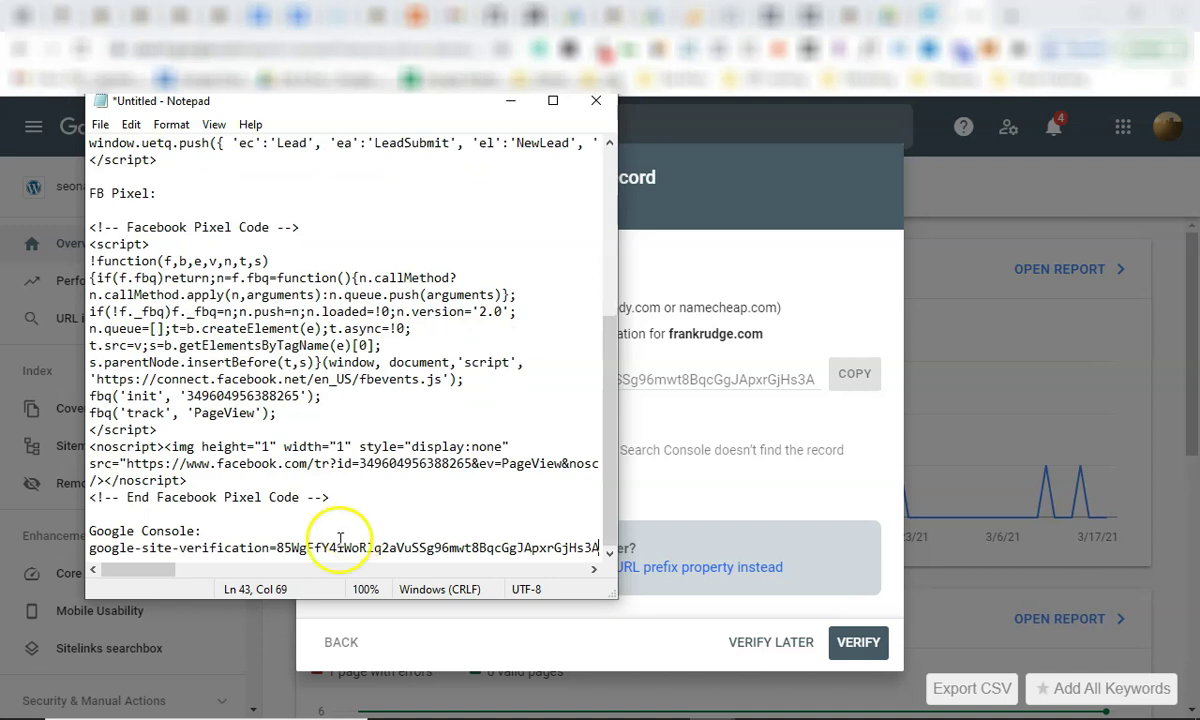
# Scroll back up through the notes to the Analytics code, then return to Search Console.
pyautogui.click(209, 362)
pyautogui.scroll(3, 208, 364)
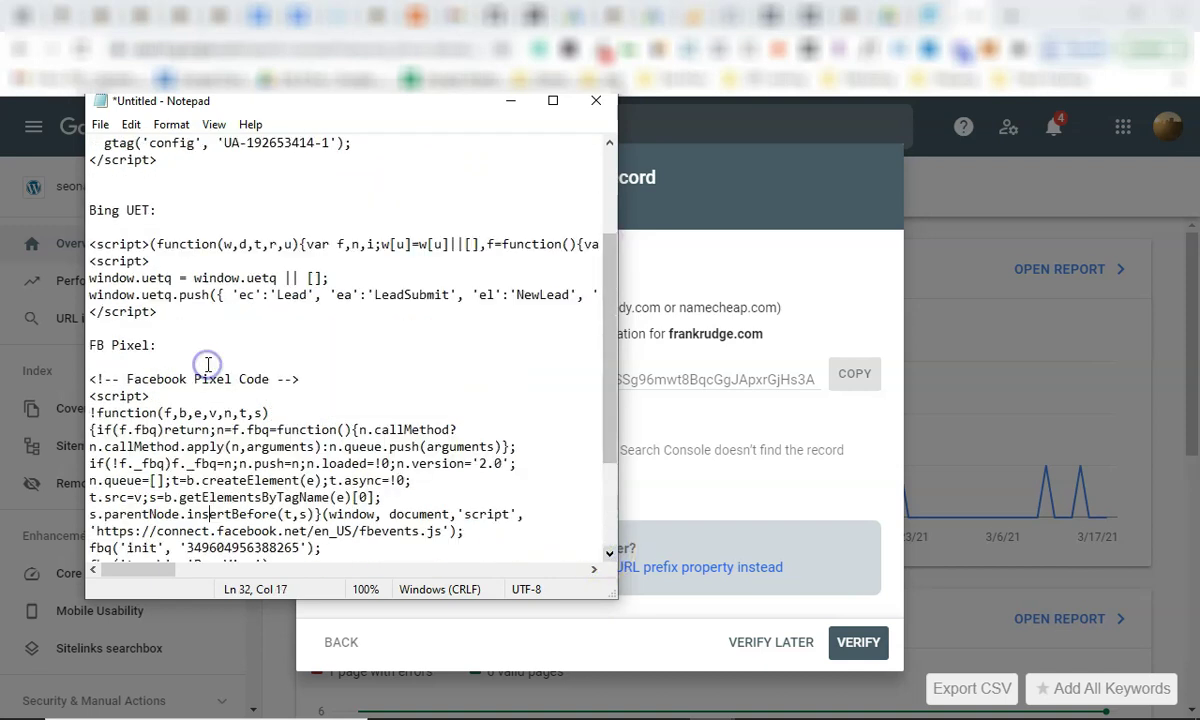
pyautogui.scroll(1, 205, 362)
pyautogui.click(196, 360)
pyautogui.scroll(2, 194, 361)
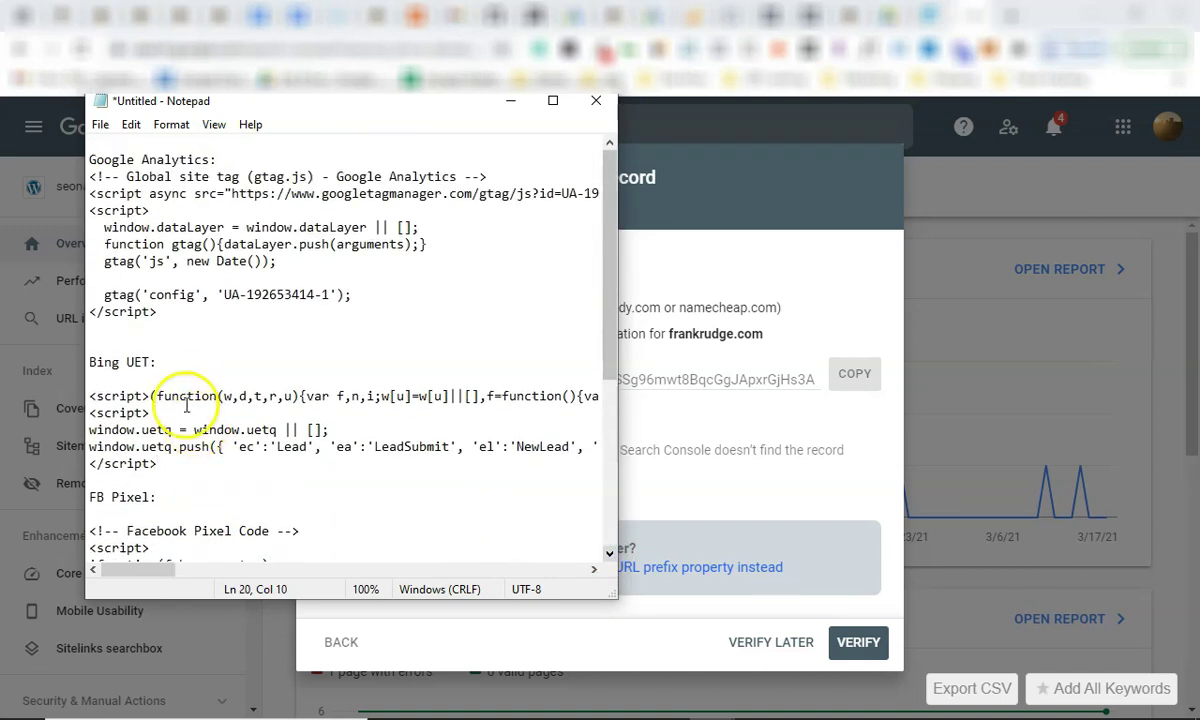
pyautogui.moveTo(225, 327); pyautogui.dragTo(90, 142)
pyautogui.click(240, 232)
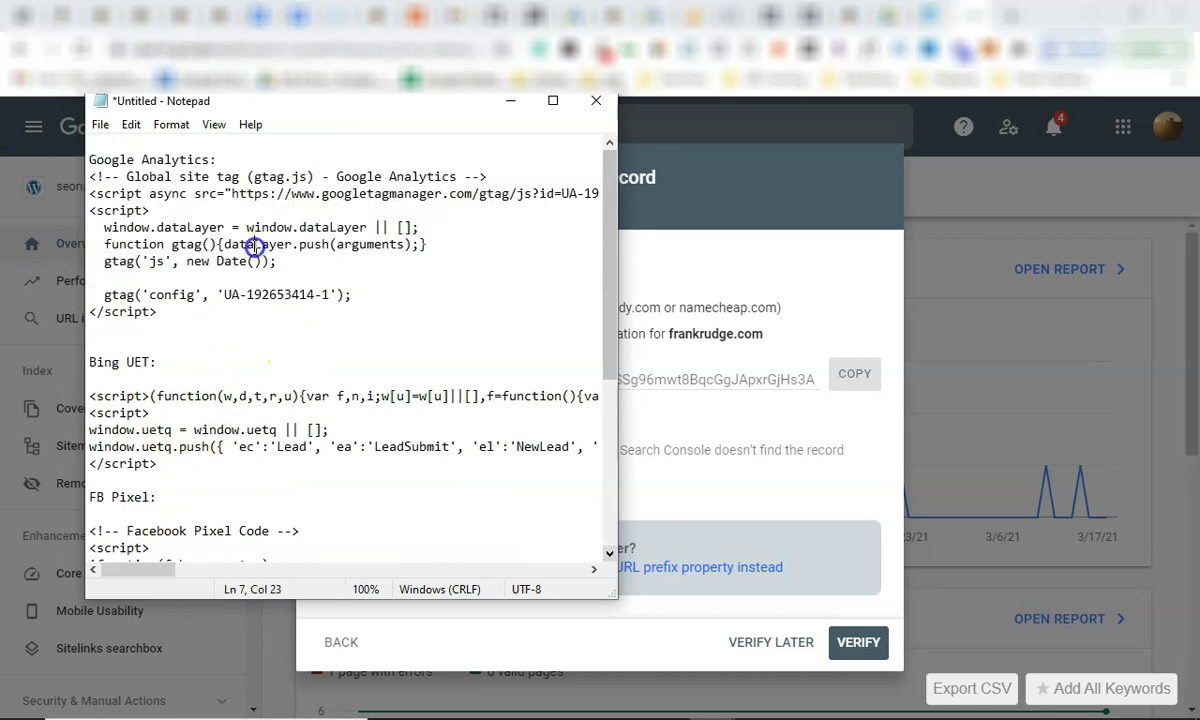
pyautogui.click(771, 440)
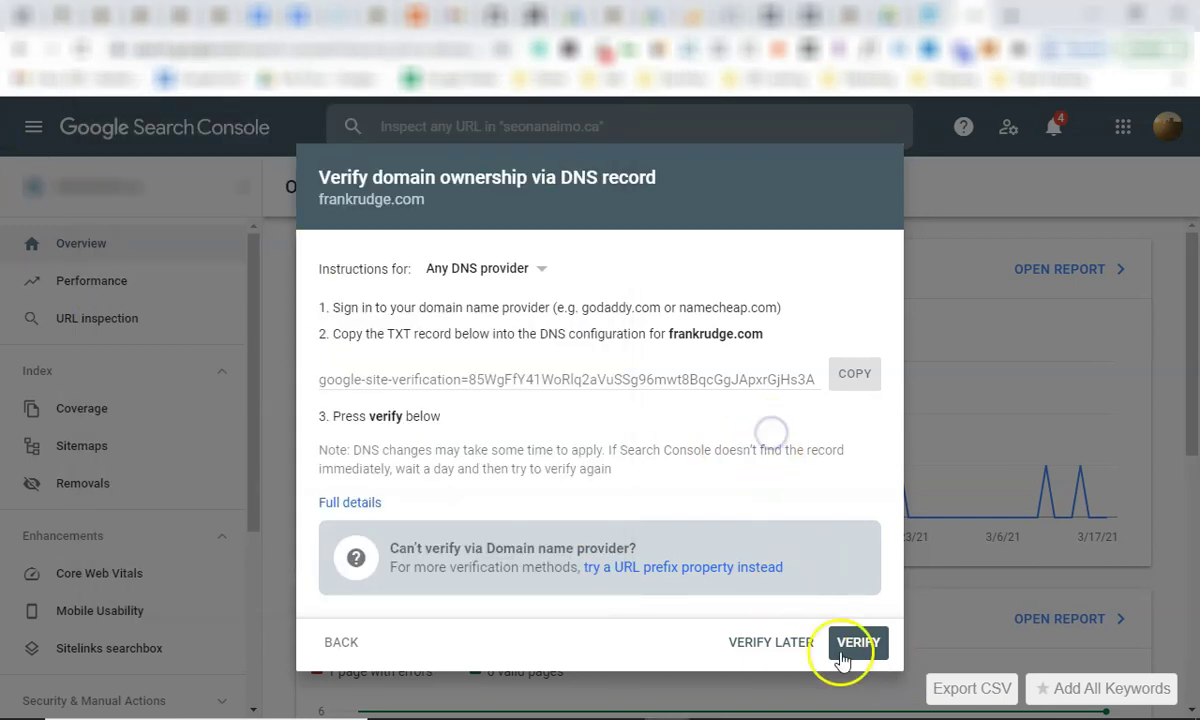
# Postpone DNS verification and review the seonanaimo.ca Overview: 7 web search clicks, 1 error page, 6 valid pages.
pyautogui.click(774, 642)
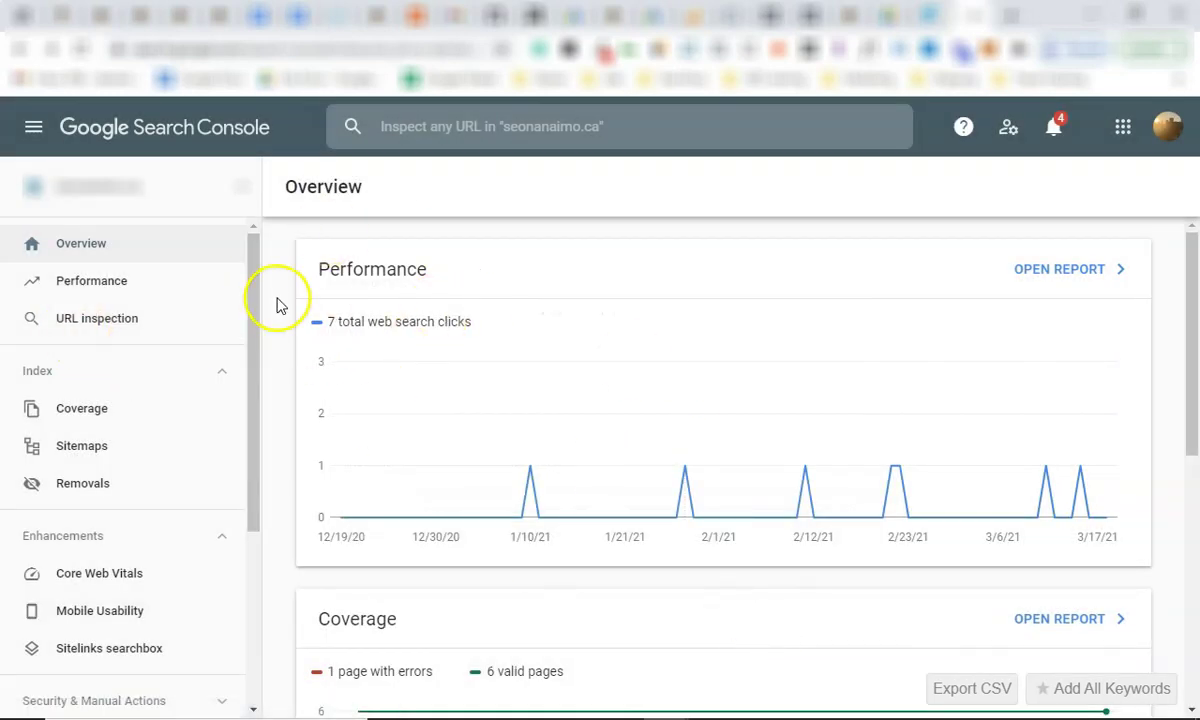
pyautogui.scroll(-4, 504, 370)
pyautogui.scroll(-3, 113, 450)
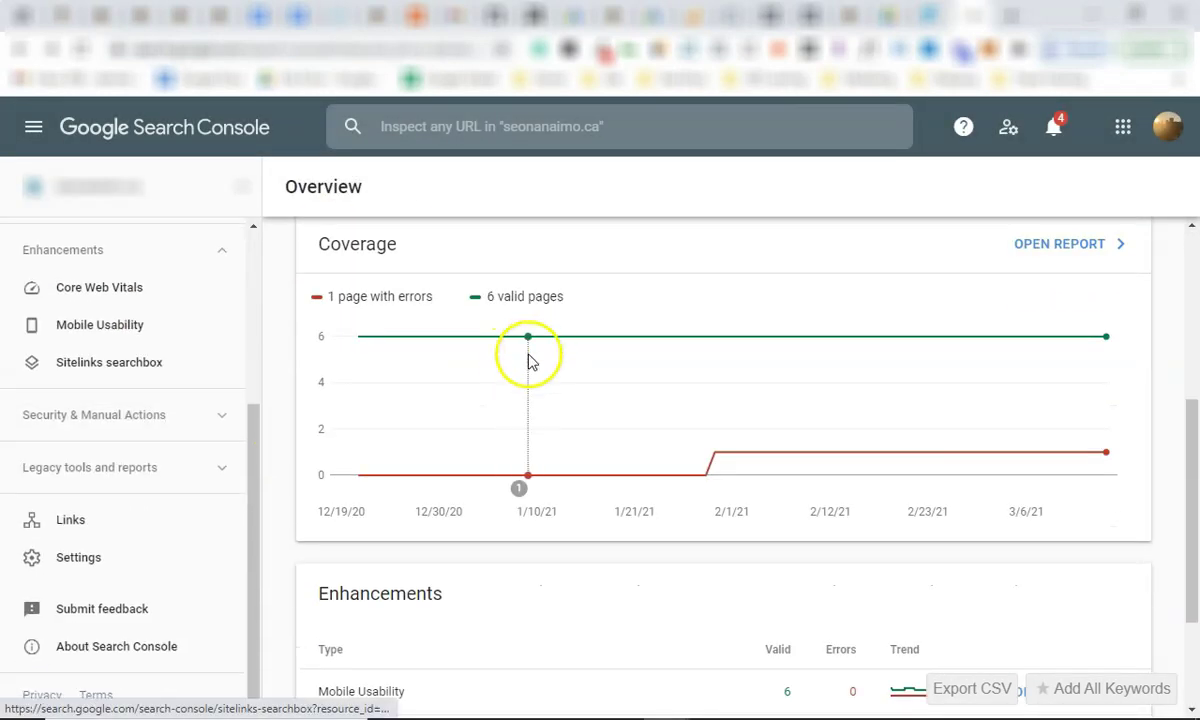
pyautogui.scroll(4, 528, 356)
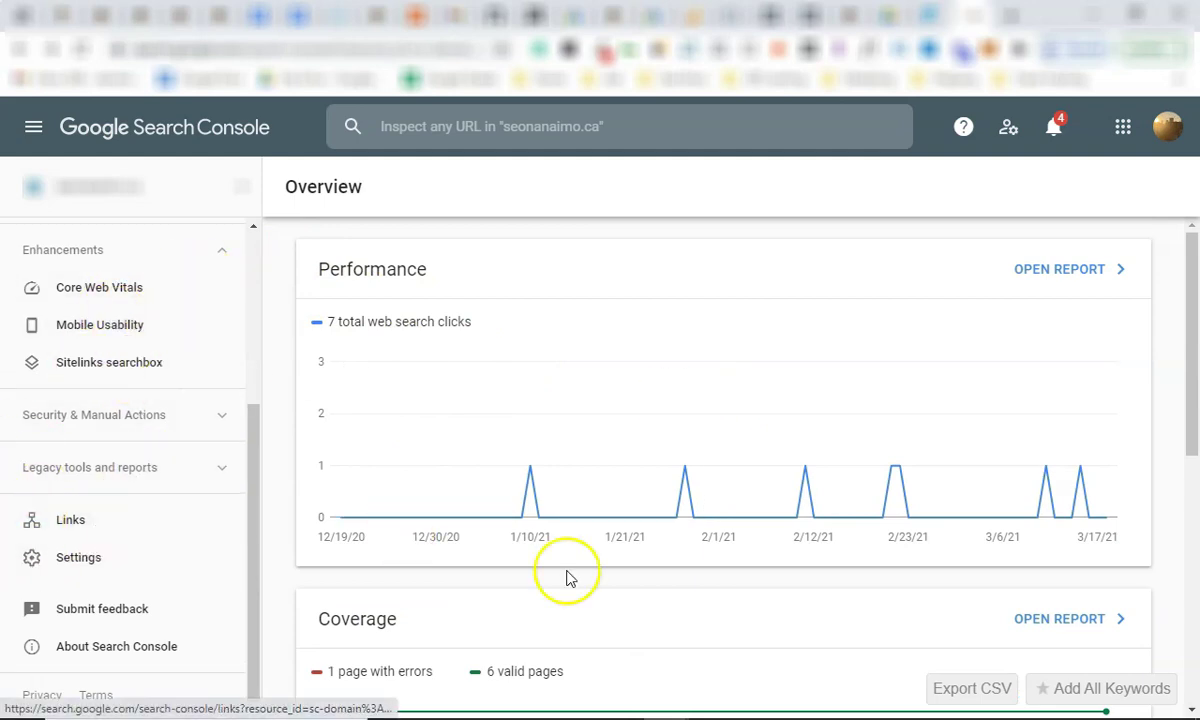
pyautogui.scroll(1, 125, 323)
pyautogui.scroll(3, 125, 323)
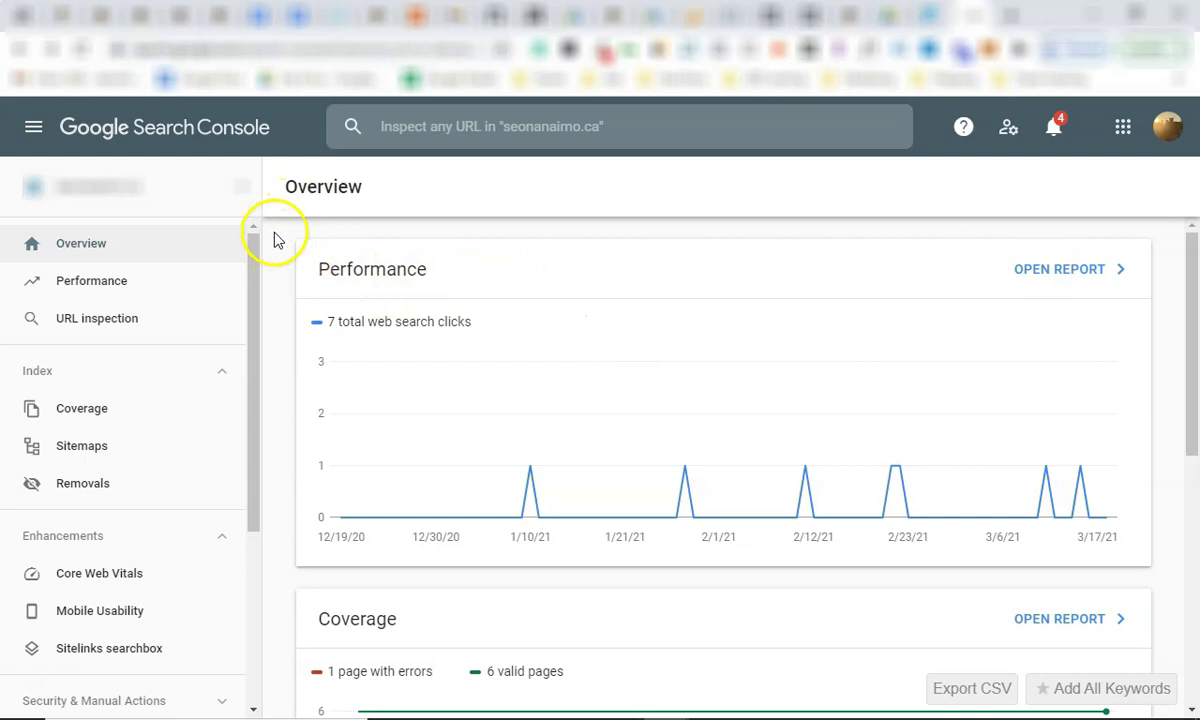
pyautogui.moveTo(308, 315); pyautogui.dragTo(1138, 447)
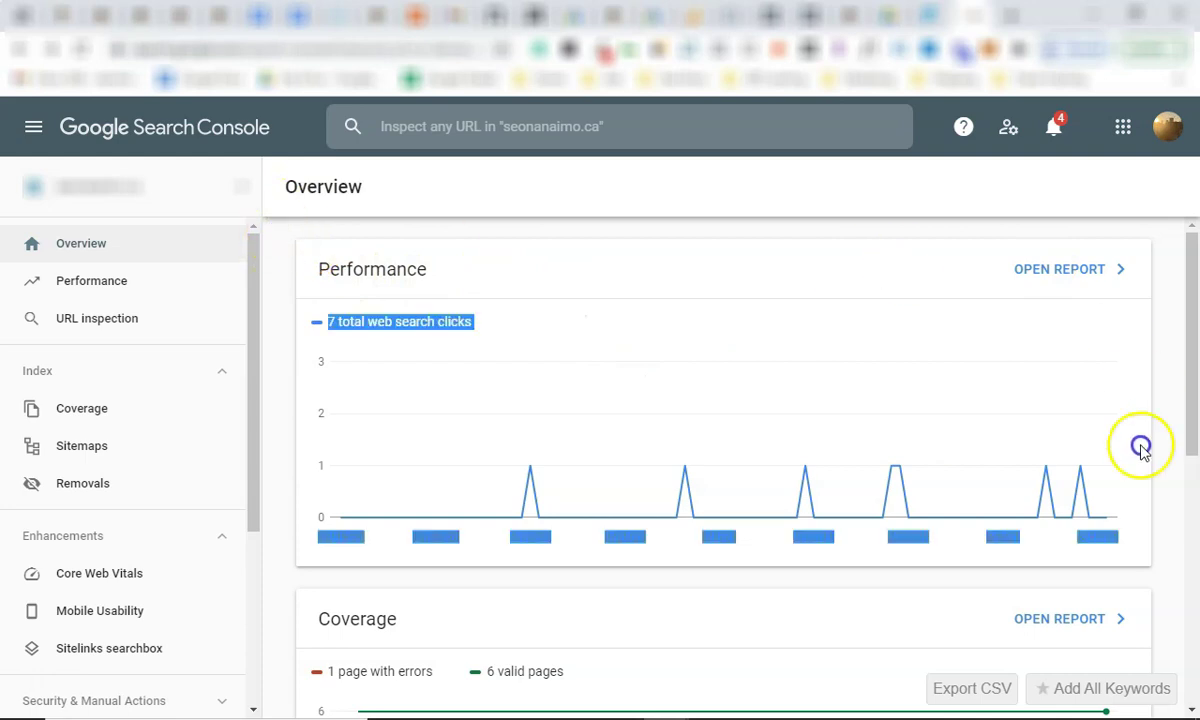
pyautogui.click(1171, 562)
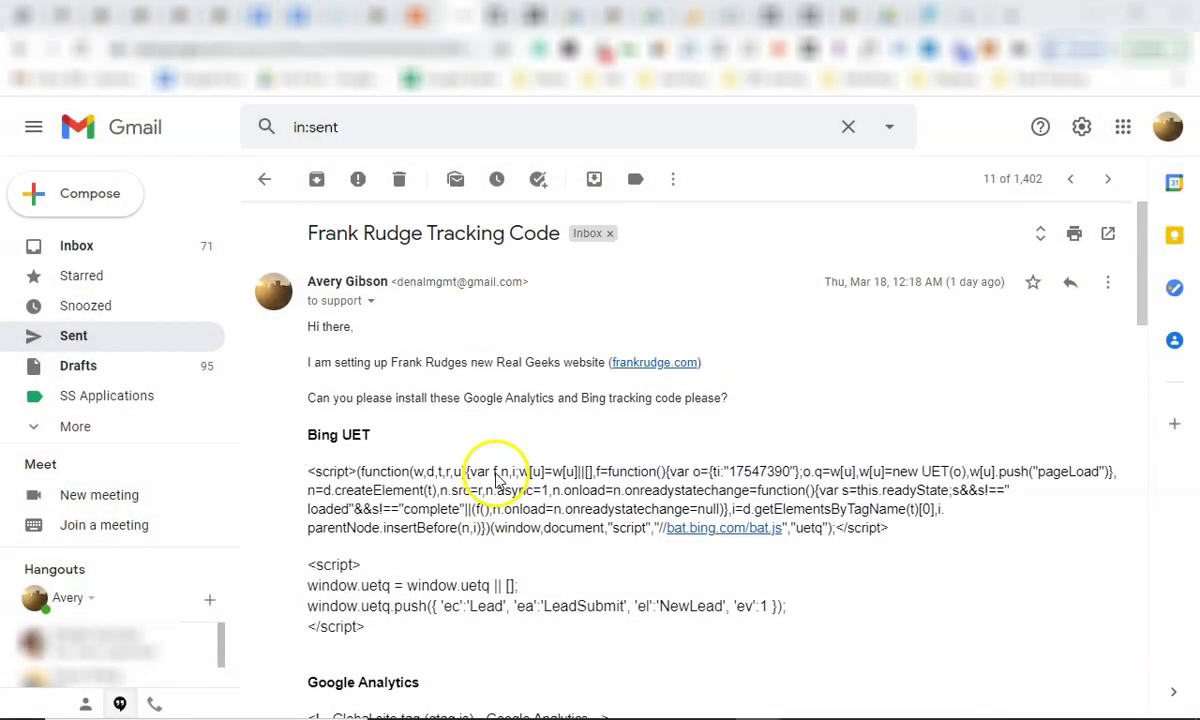
# Review the Bing UET code in the email against the tracking code notes document.
pyautogui.scroll(-4, 497, 478)
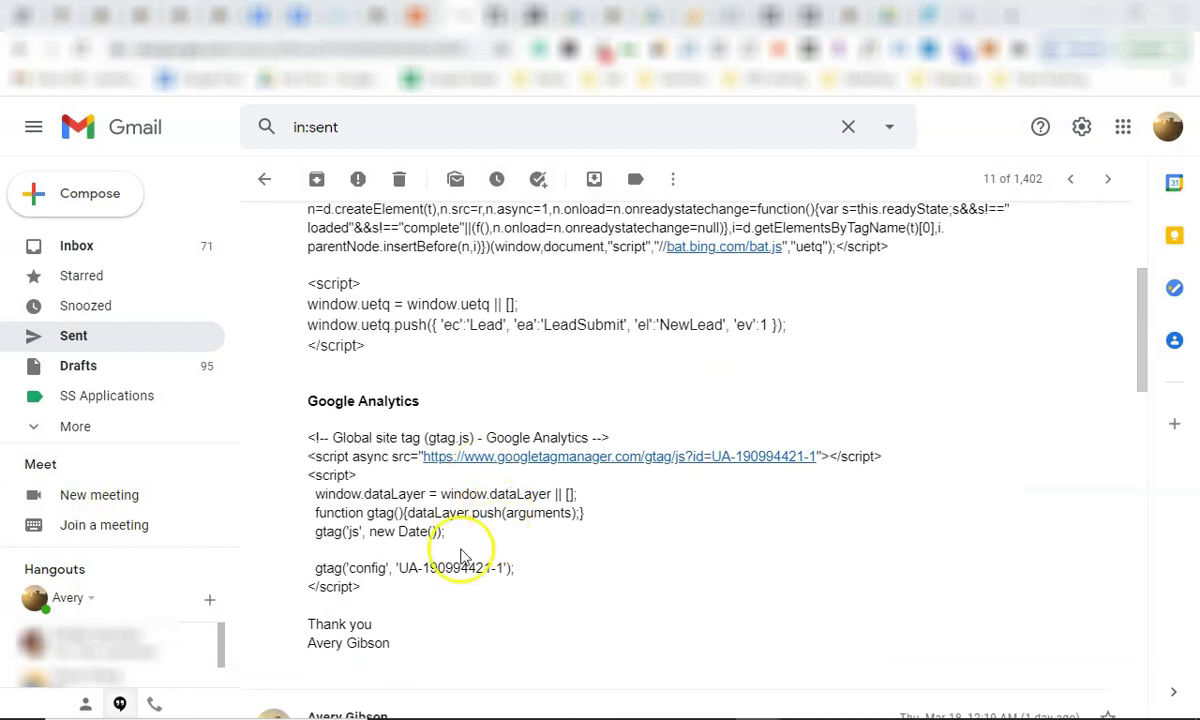
pyautogui.scroll(4, 445, 560)
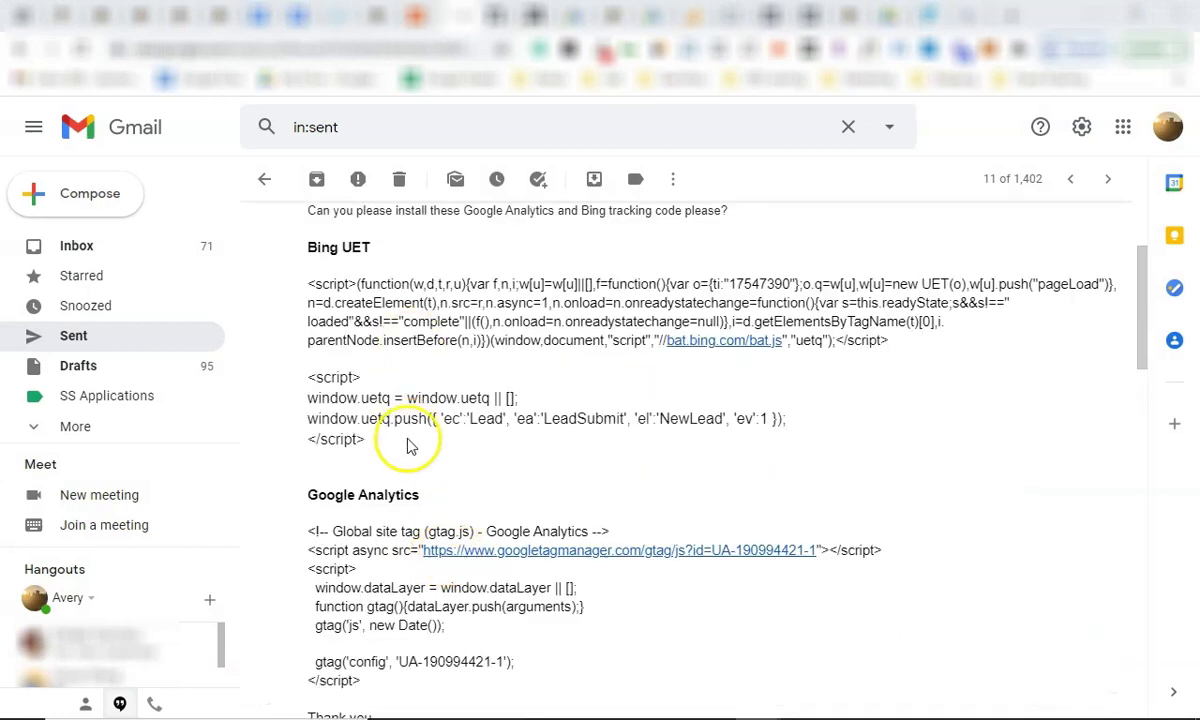
pyautogui.moveTo(310, 436); pyautogui.dragTo(527, 640)
pyautogui.click(497, 592)
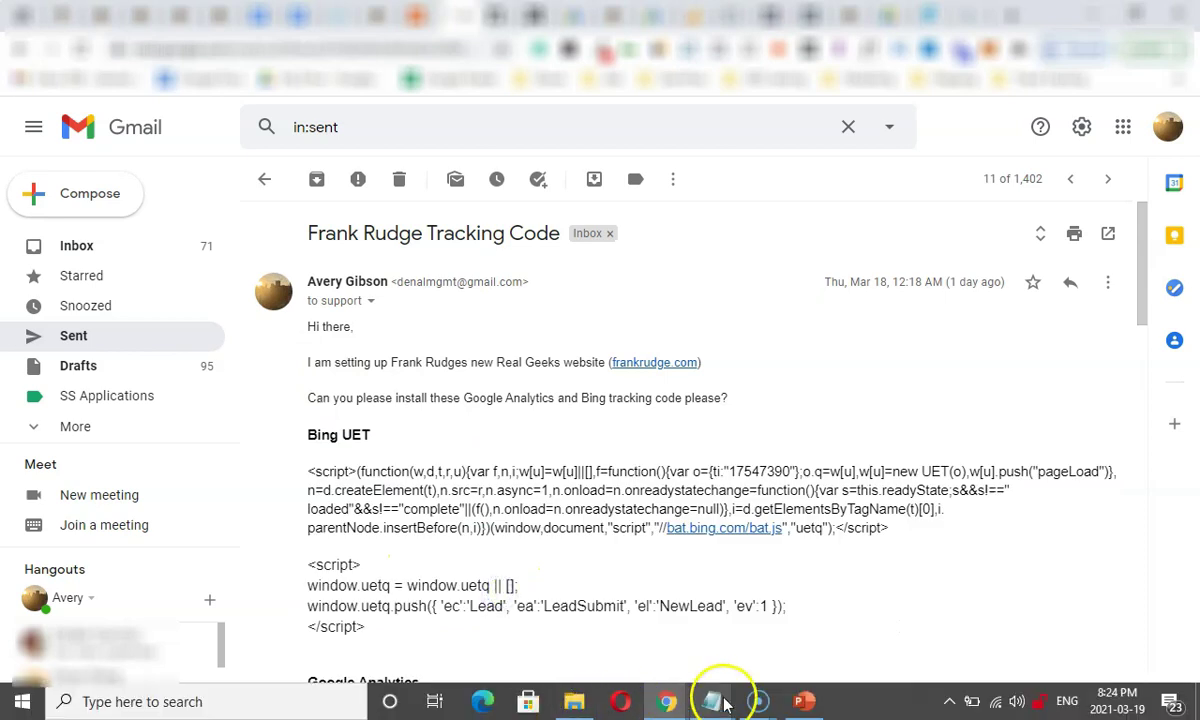
pyautogui.moveTo(713, 701)
pyautogui.click(1058, 597)
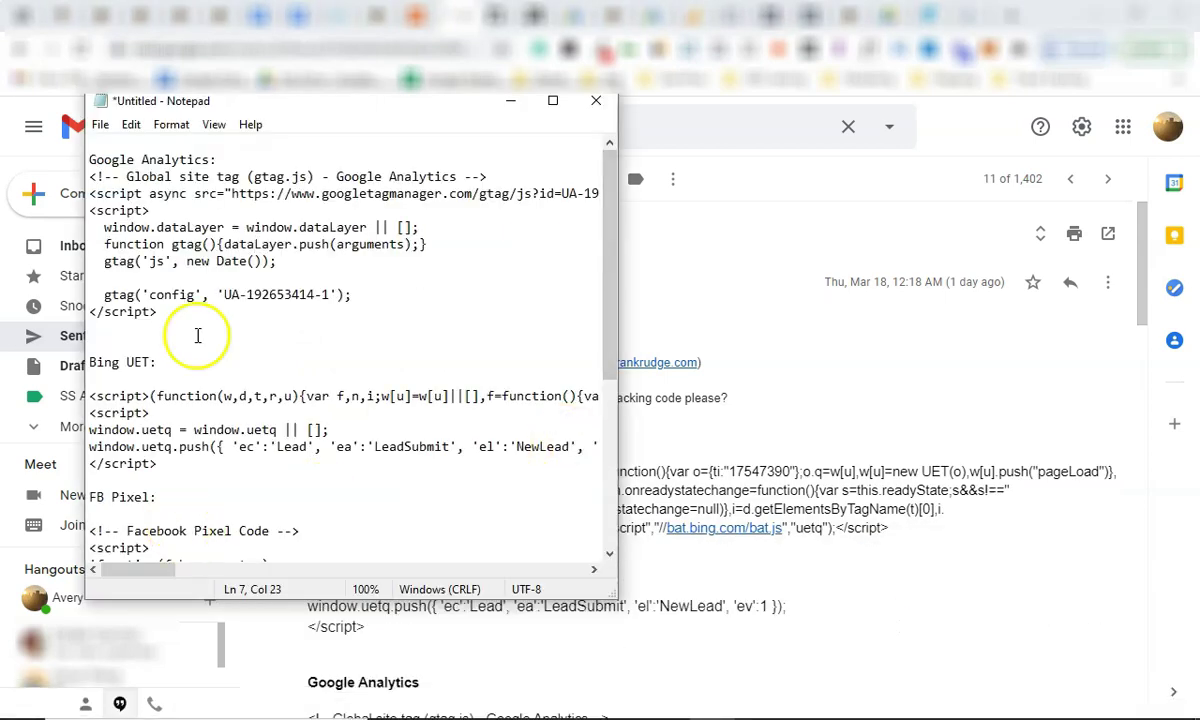
pyautogui.scroll(-5, 161, 236)
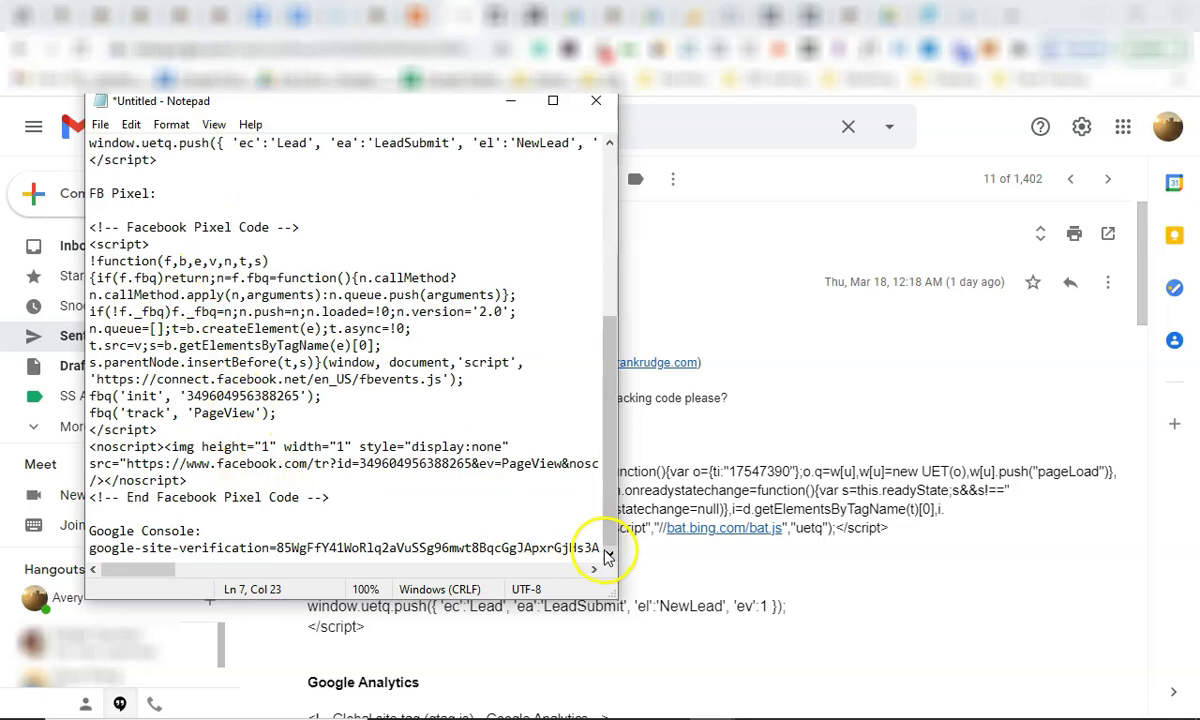
pyautogui.hotkey('ctrl', 'a')
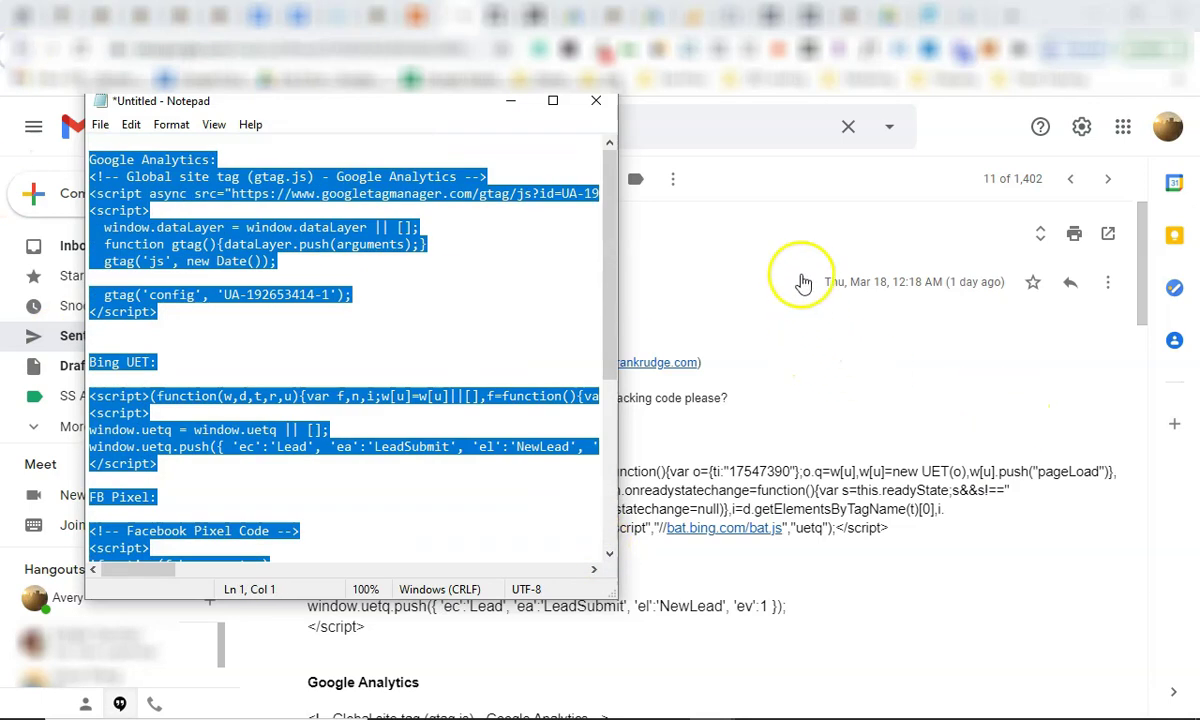
# Return to the sent tracking code email and check its recipient details.
pyautogui.click(793, 177)
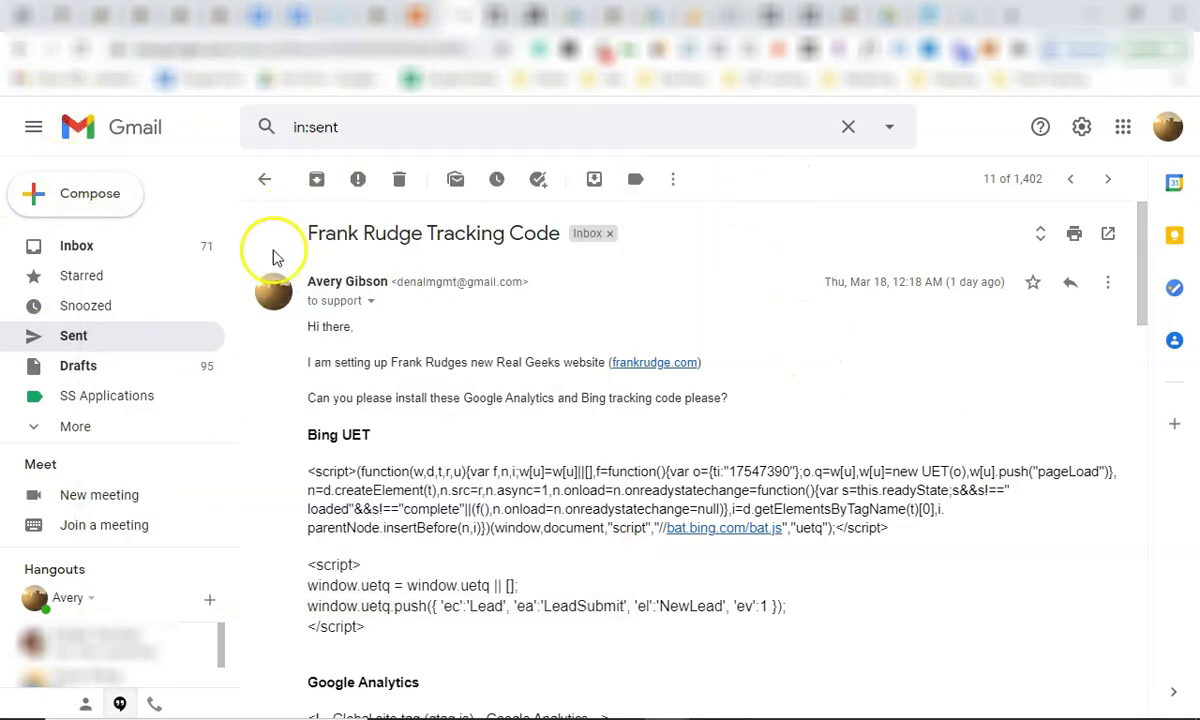
pyautogui.click(370, 301)
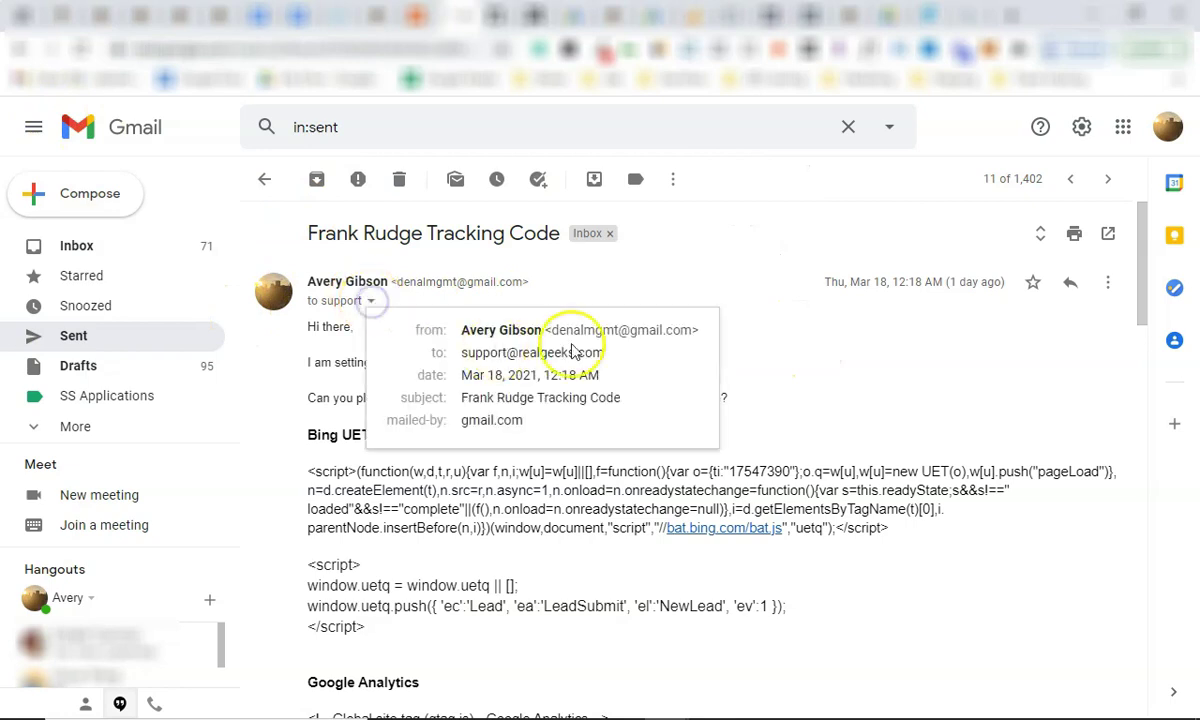
pyautogui.click(532, 356)
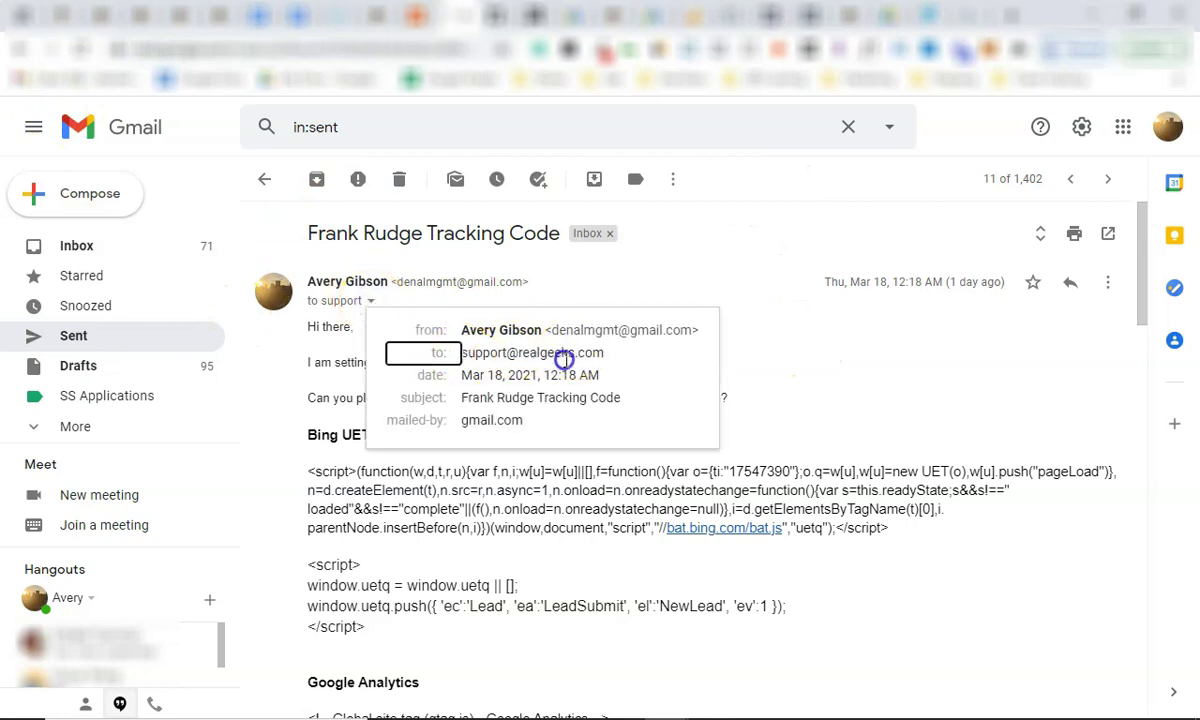
pyautogui.click(731, 208)
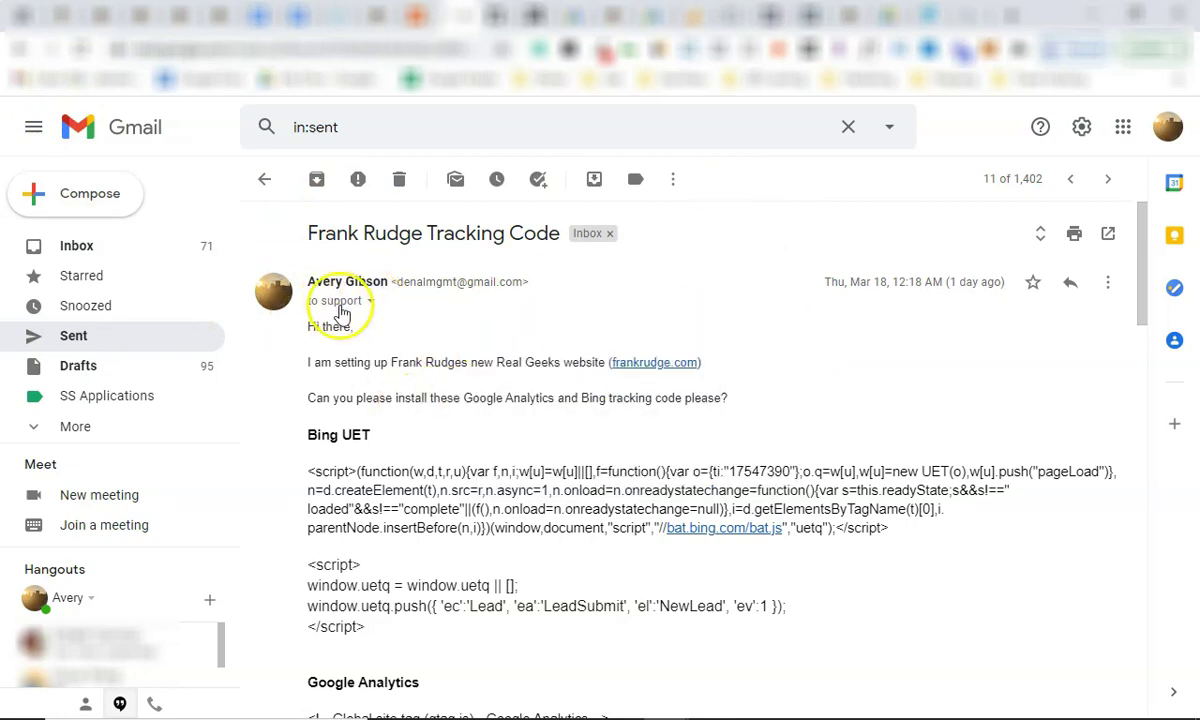
# Read the request lines naming the new website and asking to install the tracking code.
pyautogui.scroll(-2, 340, 313)
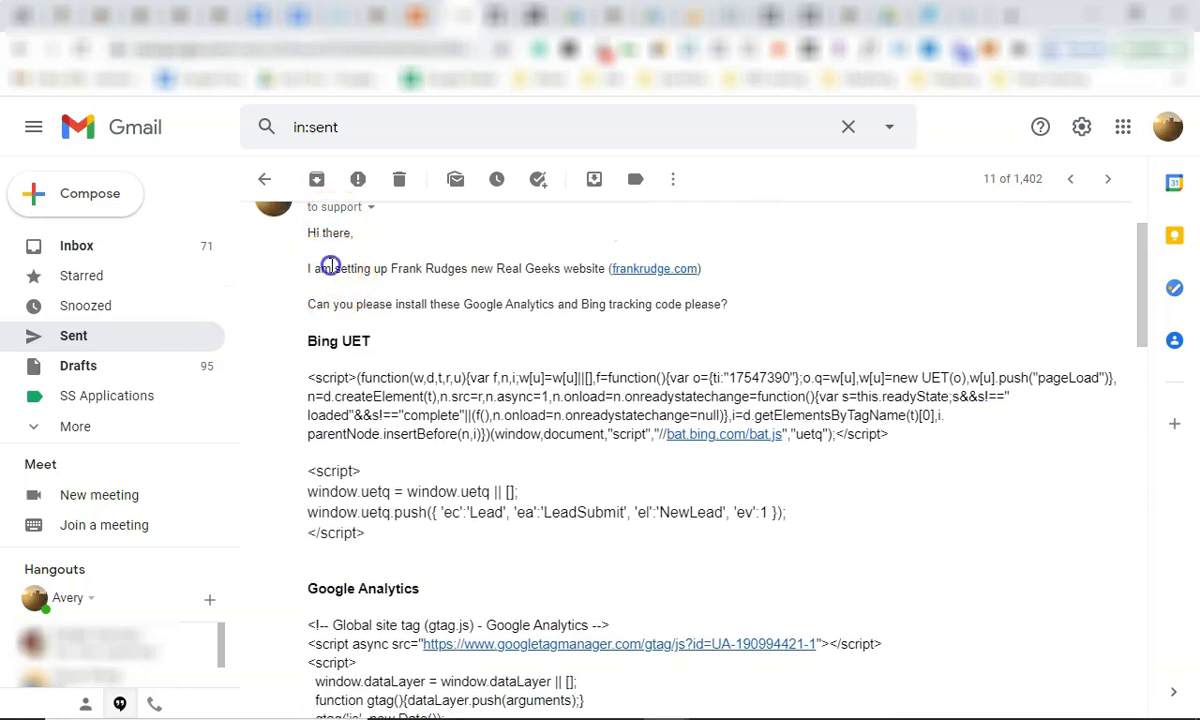
pyautogui.tripleClick(330, 264)
pyautogui.moveTo(310, 268); pyautogui.dragTo(706, 276)
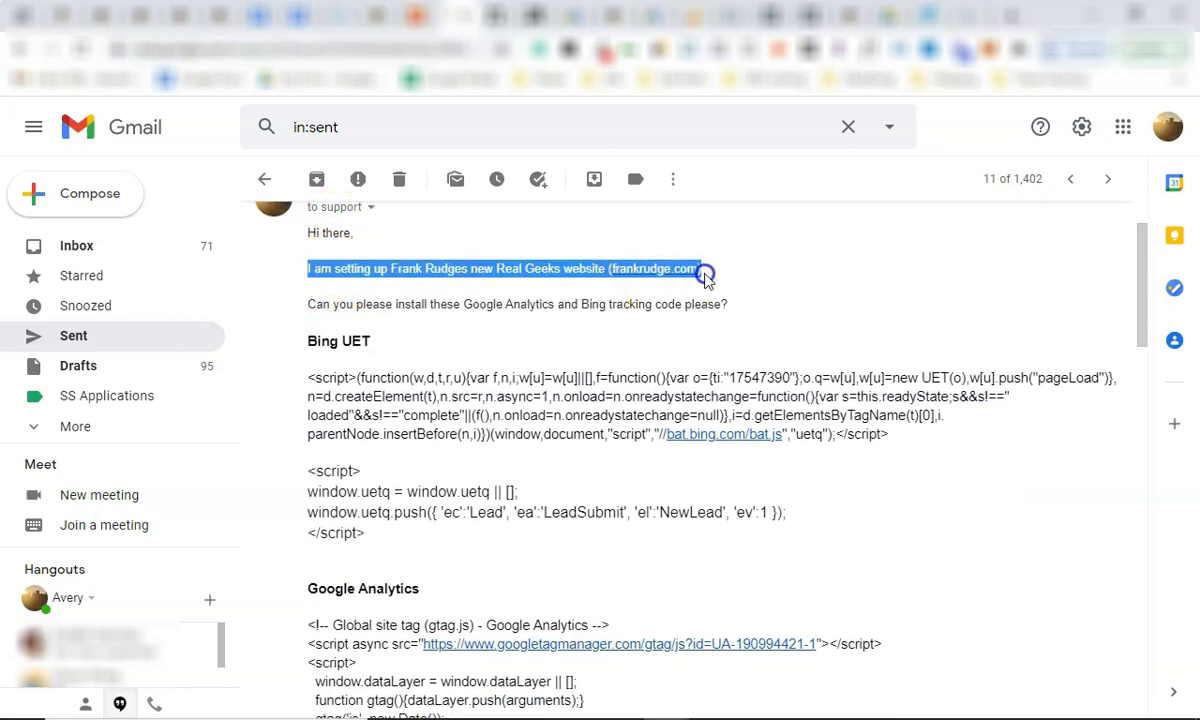
pyautogui.click(712, 273)
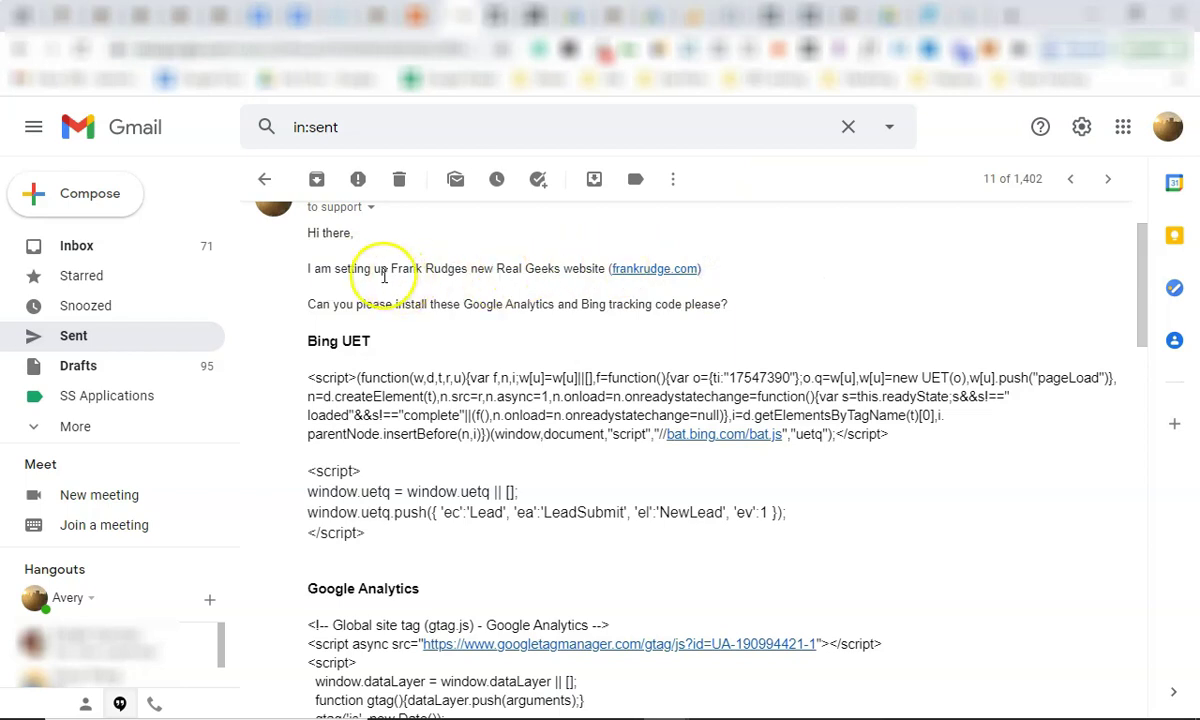
pyautogui.moveTo(379, 304); pyautogui.dragTo(611, 268)
pyautogui.click(718, 303)
pyautogui.click(604, 268)
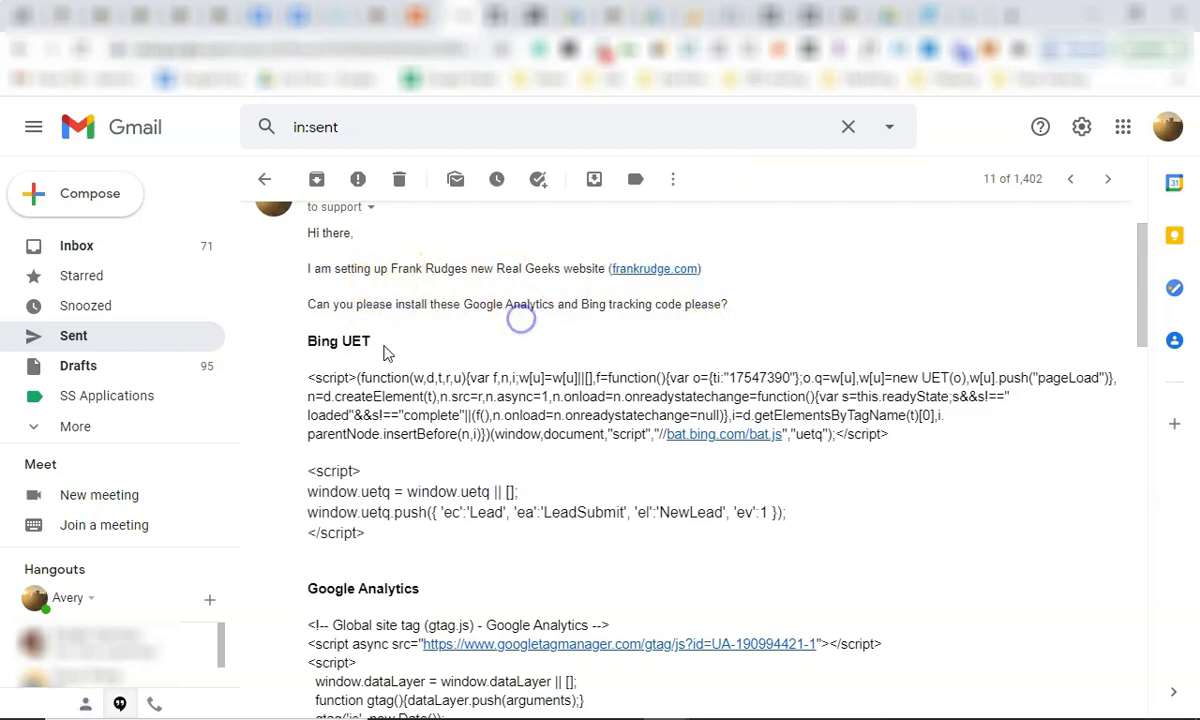
# Read further through the code request message.
pyautogui.scroll(-5, 440, 400)
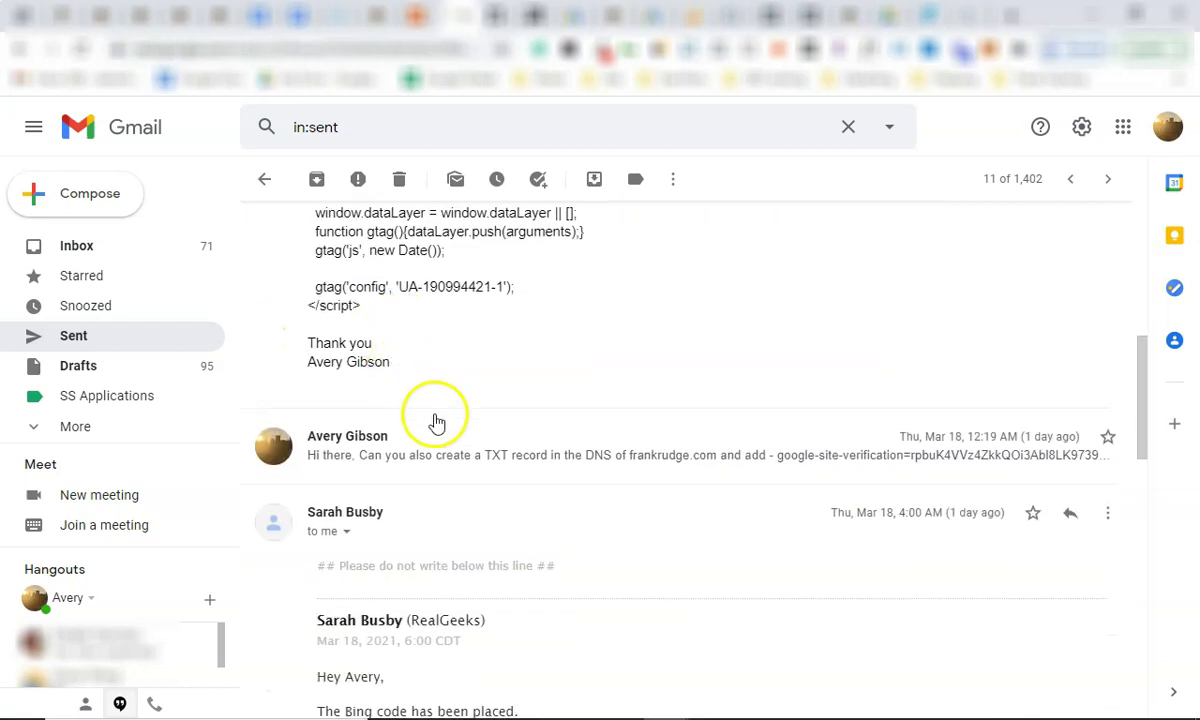
pyautogui.scroll(-1, 442, 455)
pyautogui.moveTo(415, 445); pyautogui.dragTo(303, 434)
pyautogui.click(445, 445)
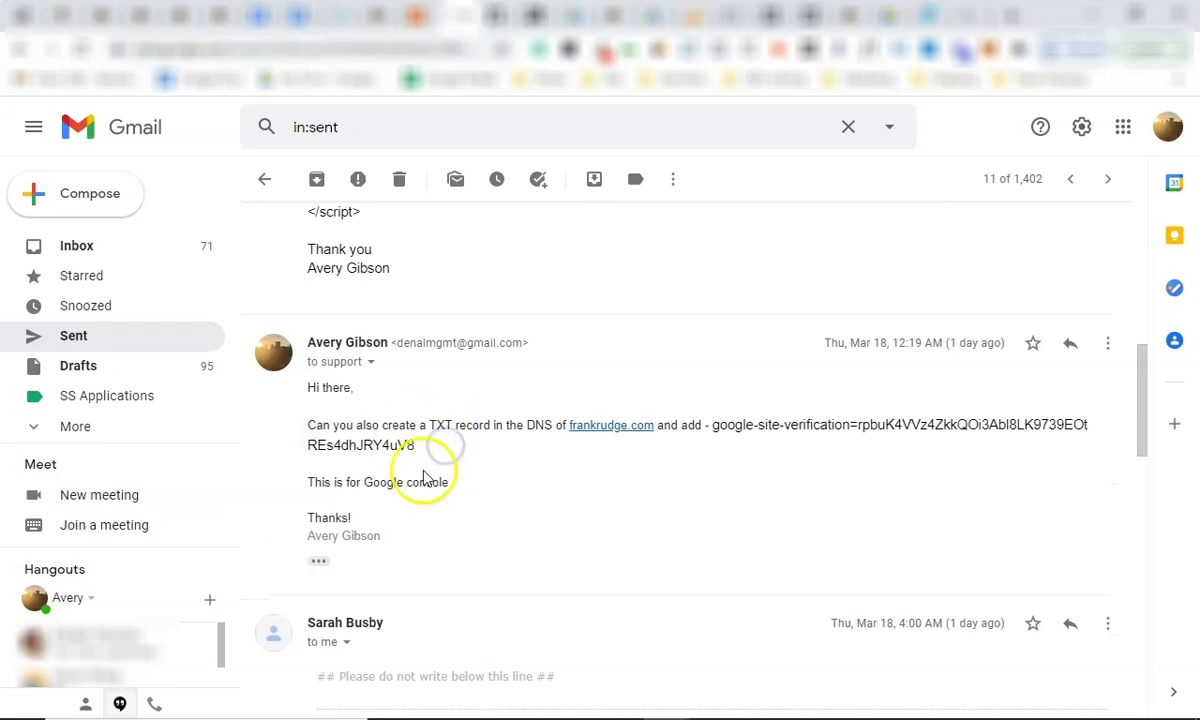
# Read Real Geeks' reply confirming the Bing code, TXT record and Analytics tag were added.
pyautogui.scroll(-3, 449, 374)
pyautogui.scroll(-3, 449, 374)
pyautogui.scroll(9, 956, 445)
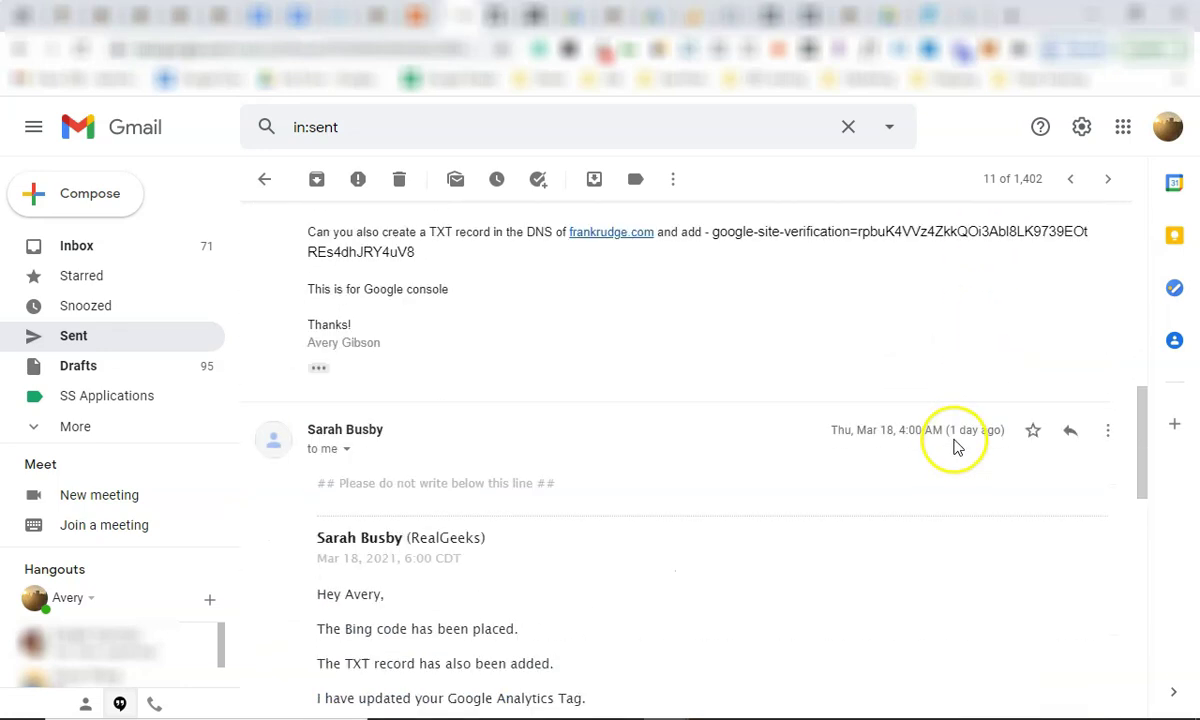
pyautogui.scroll(-3, 956, 445)
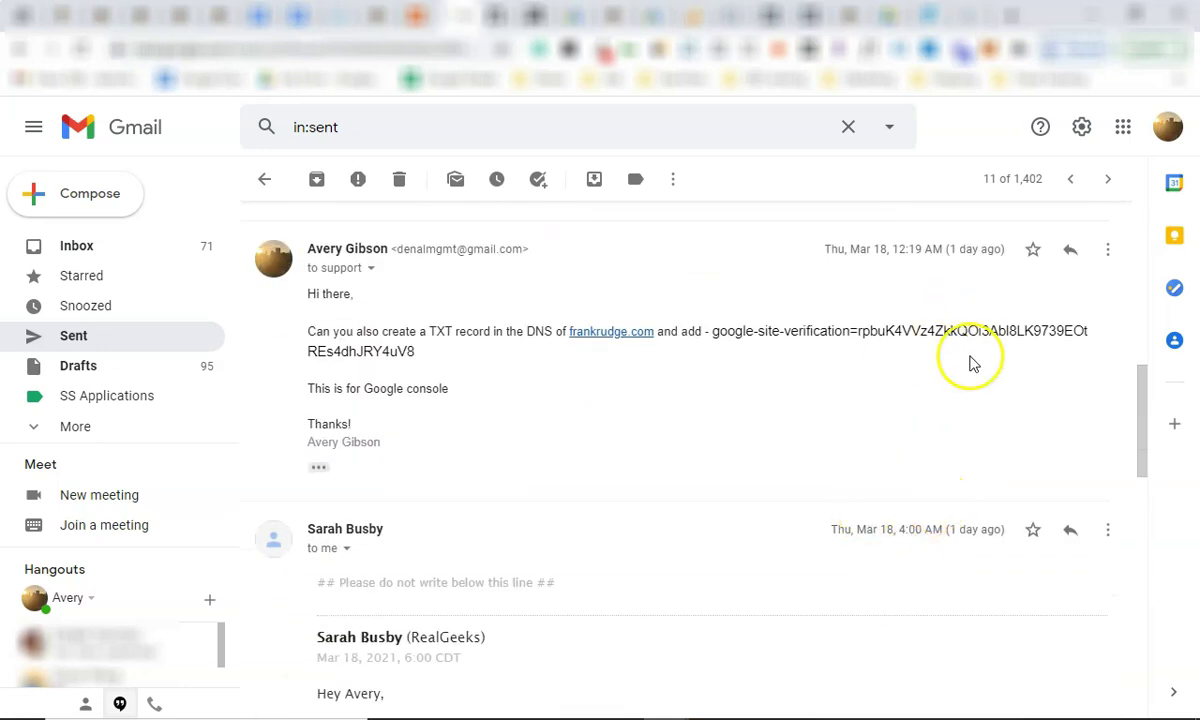
pyautogui.scroll(-4, 530, 442)
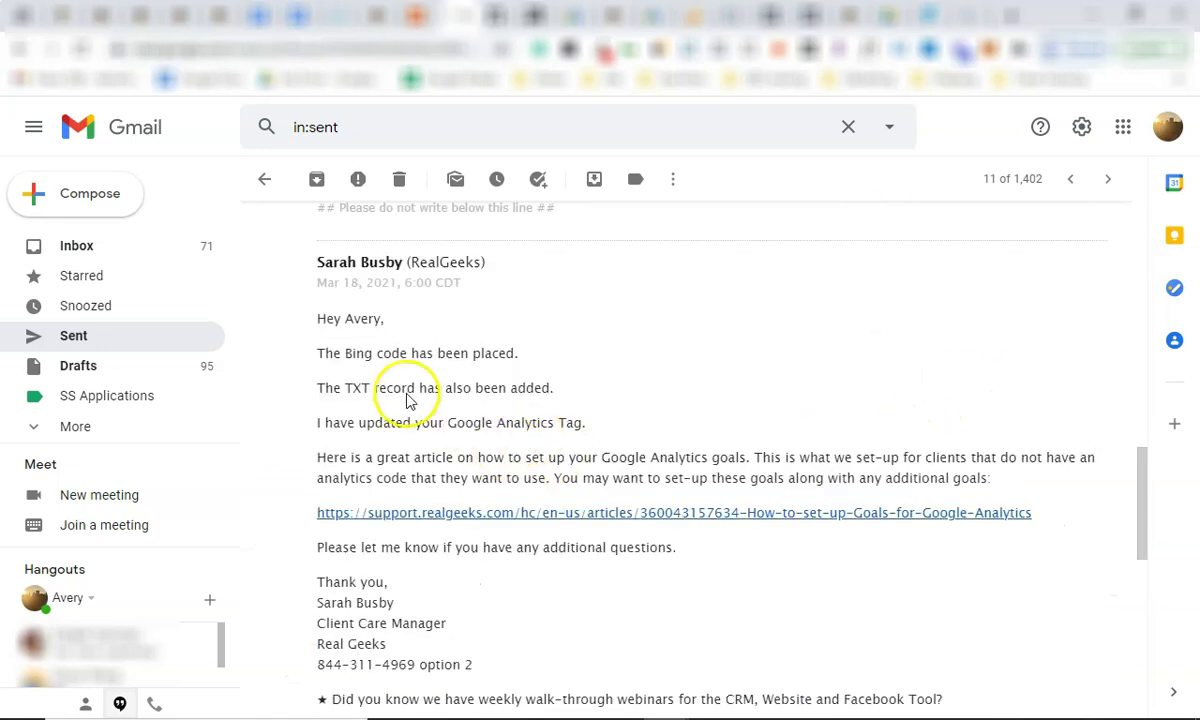
pyautogui.moveTo(300, 370); pyautogui.dragTo(621, 619)
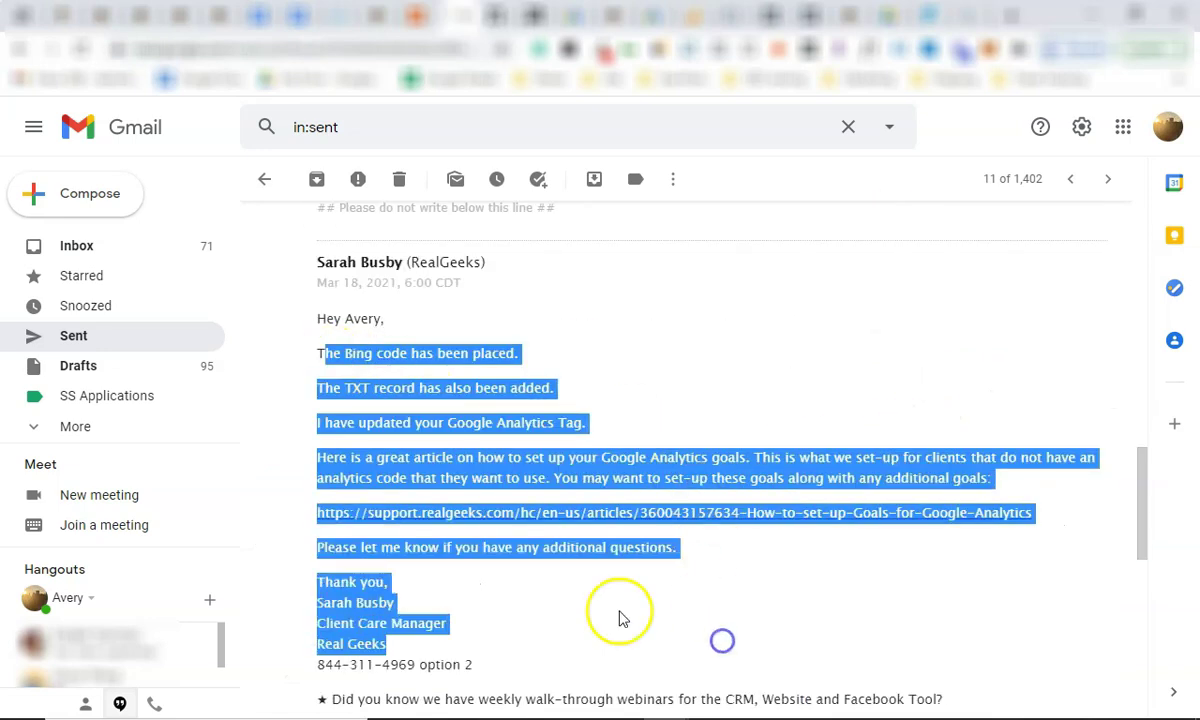
pyautogui.click(615, 615)
pyautogui.scroll(-4, 615, 615)
pyautogui.scroll(5, 600, 445)
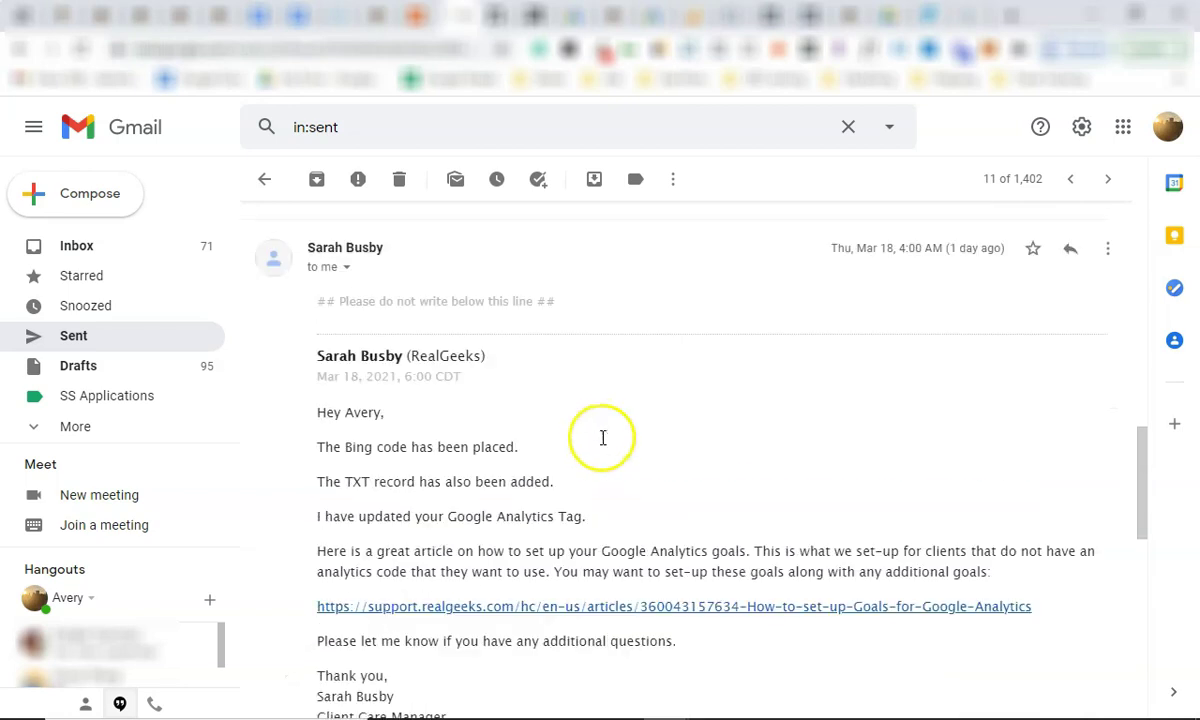
pyautogui.scroll(4, 603, 440)
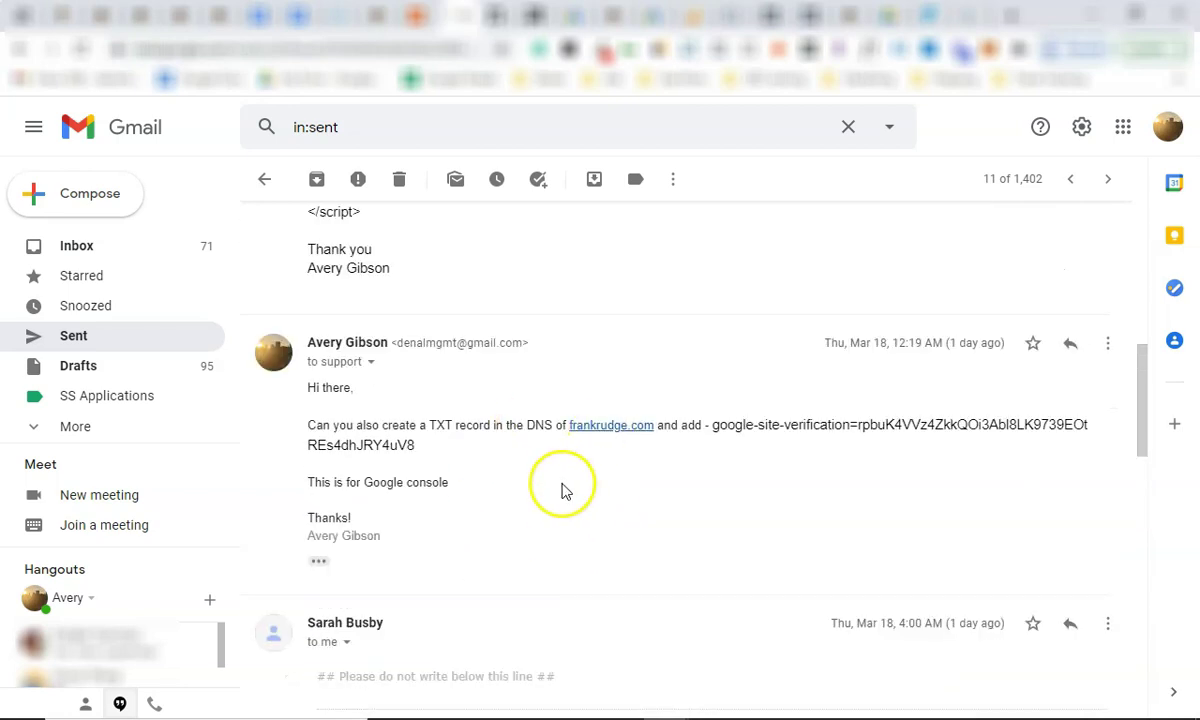
pyautogui.scroll(-4, 515, 547)
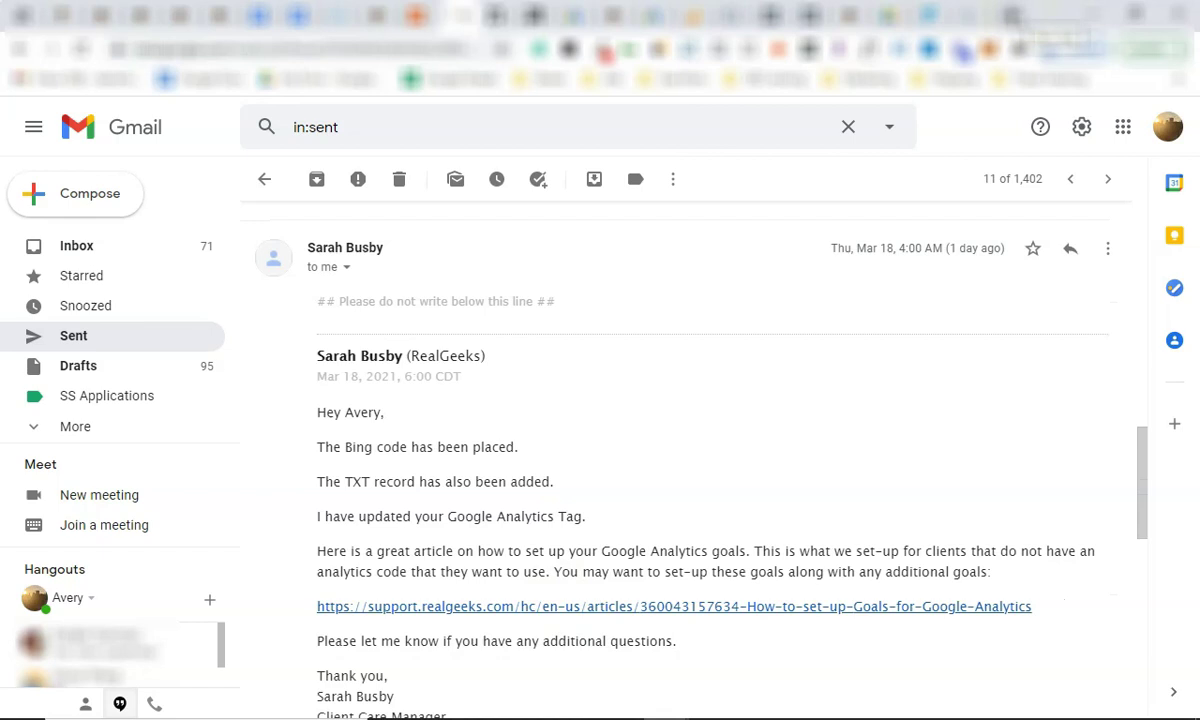
pyautogui.hotkey('ctrl', 't')
# Load the live real-estate site and confirm the Facebook pixel fires PageView.
pyautogui.write('serpro')
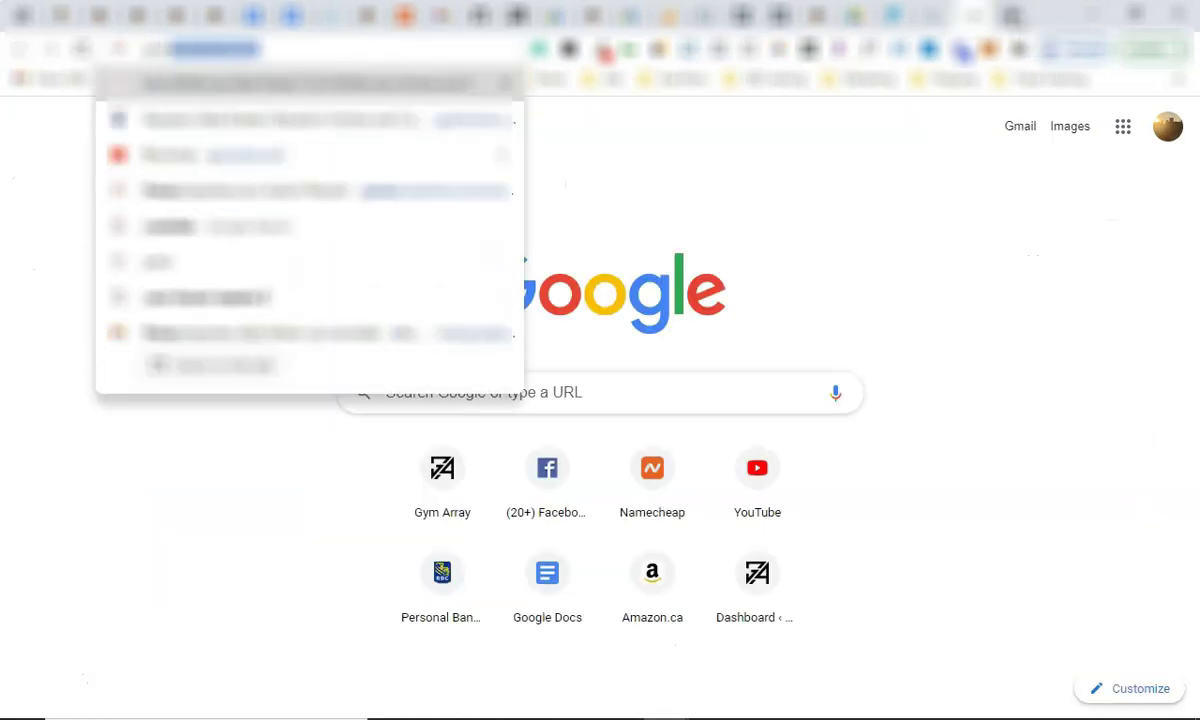
pyautogui.press('Return')
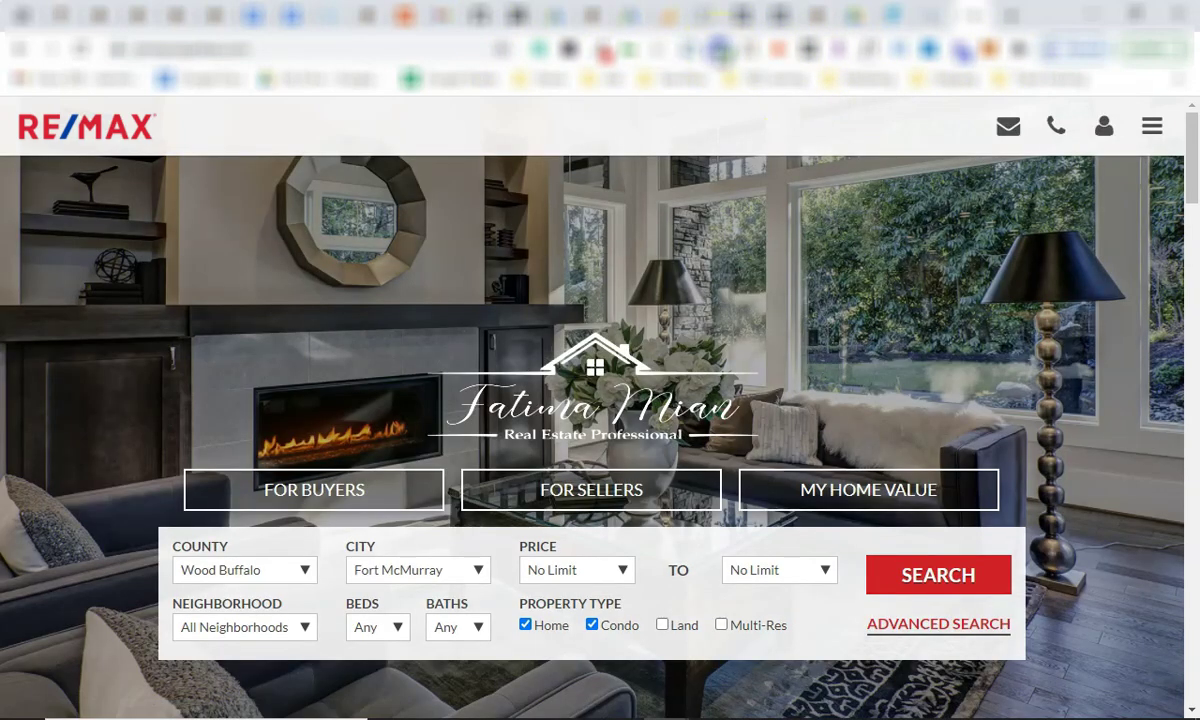
pyautogui.click(718, 48)
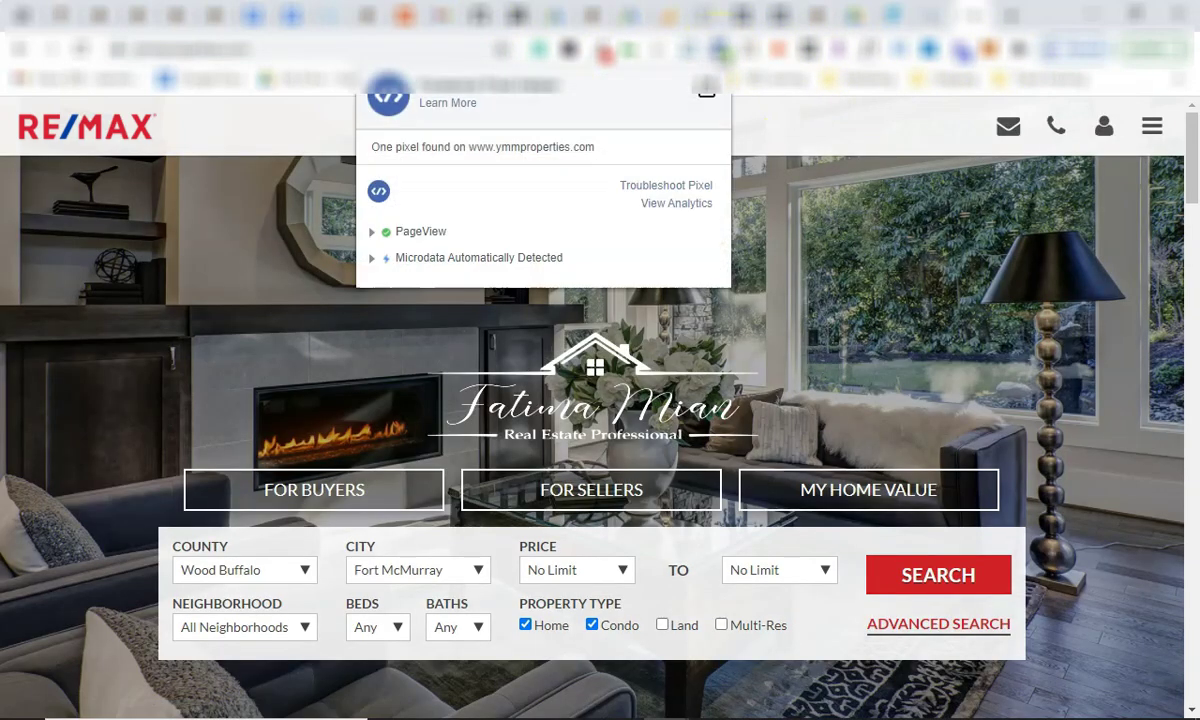
pyautogui.tripleClick(524, 92)
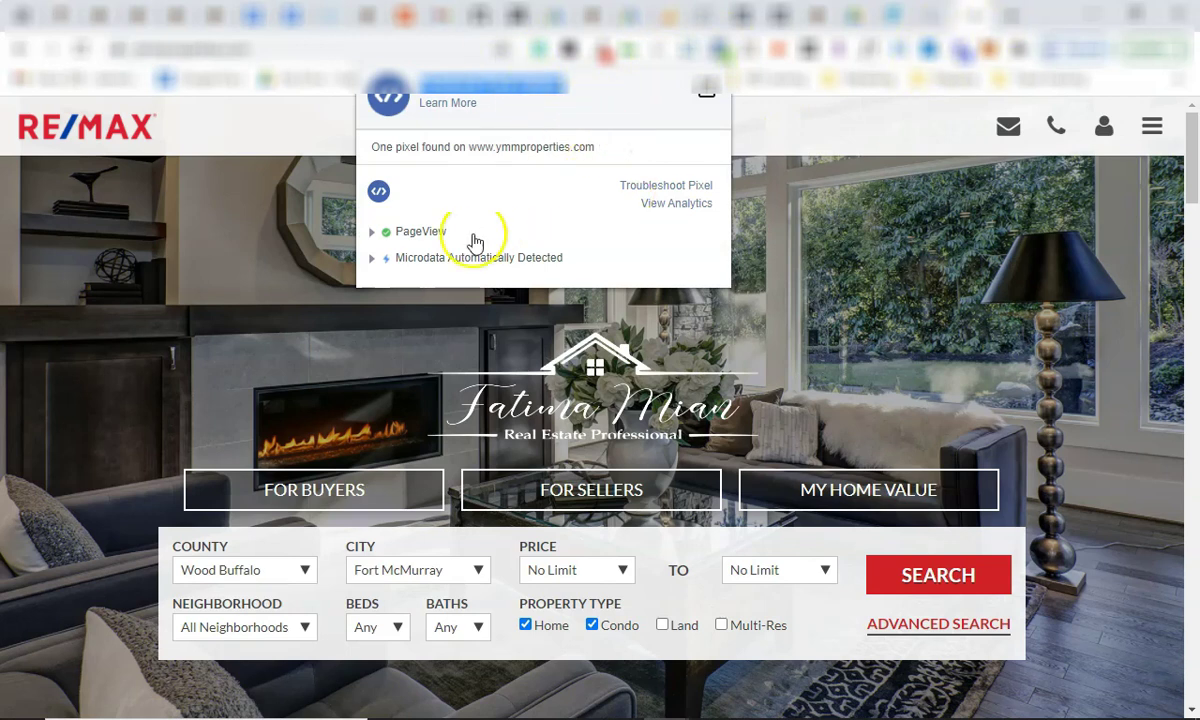
pyautogui.click(670, 50)
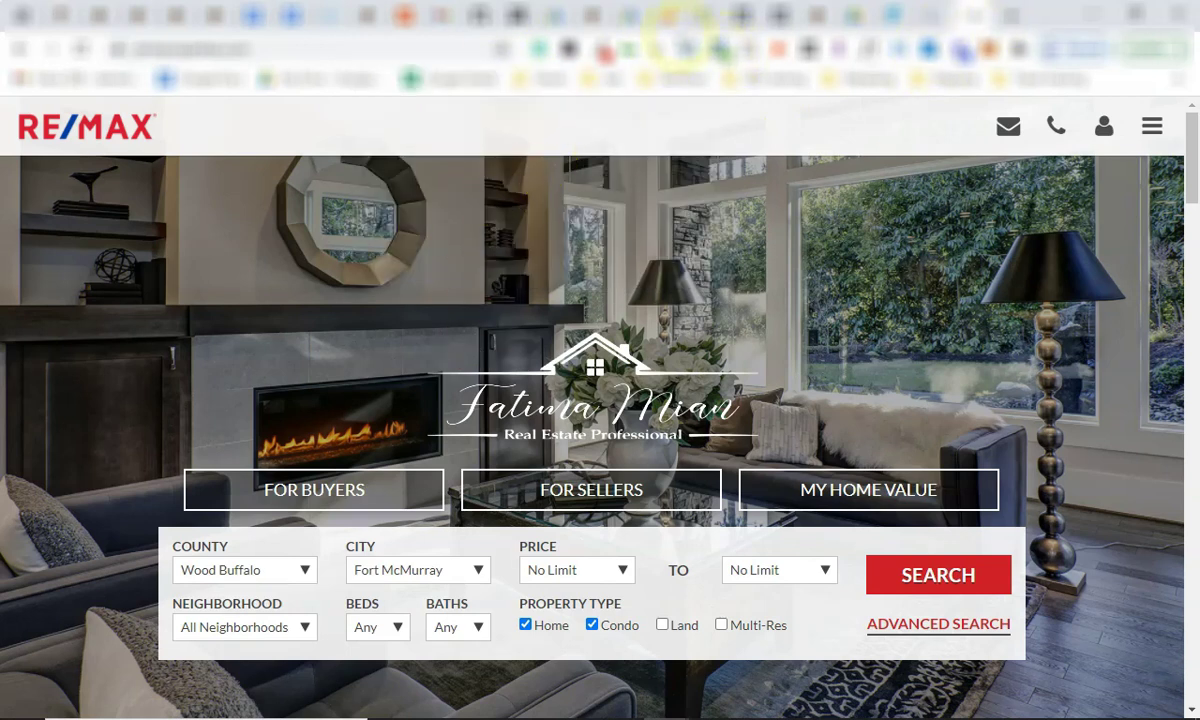
pyautogui.click(721, 49)
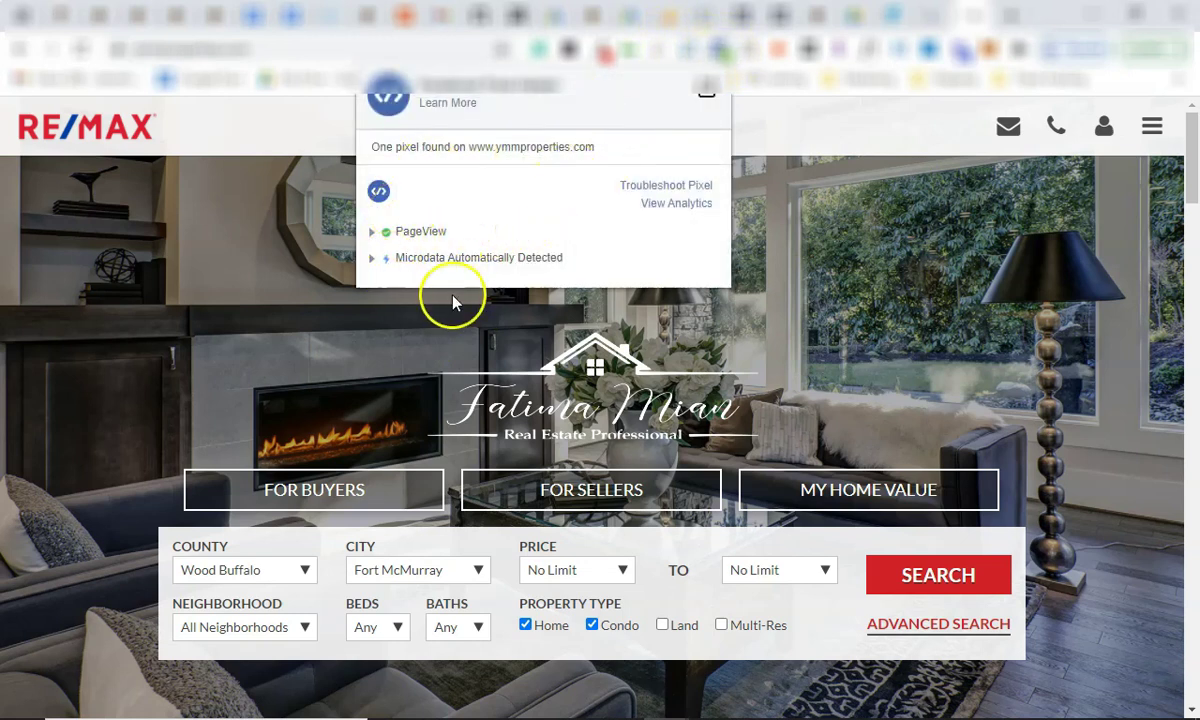
pyautogui.click(800, 120)
# Enable Tag Assistant recording for the tab and reload the site.
pyautogui.click(901, 50)
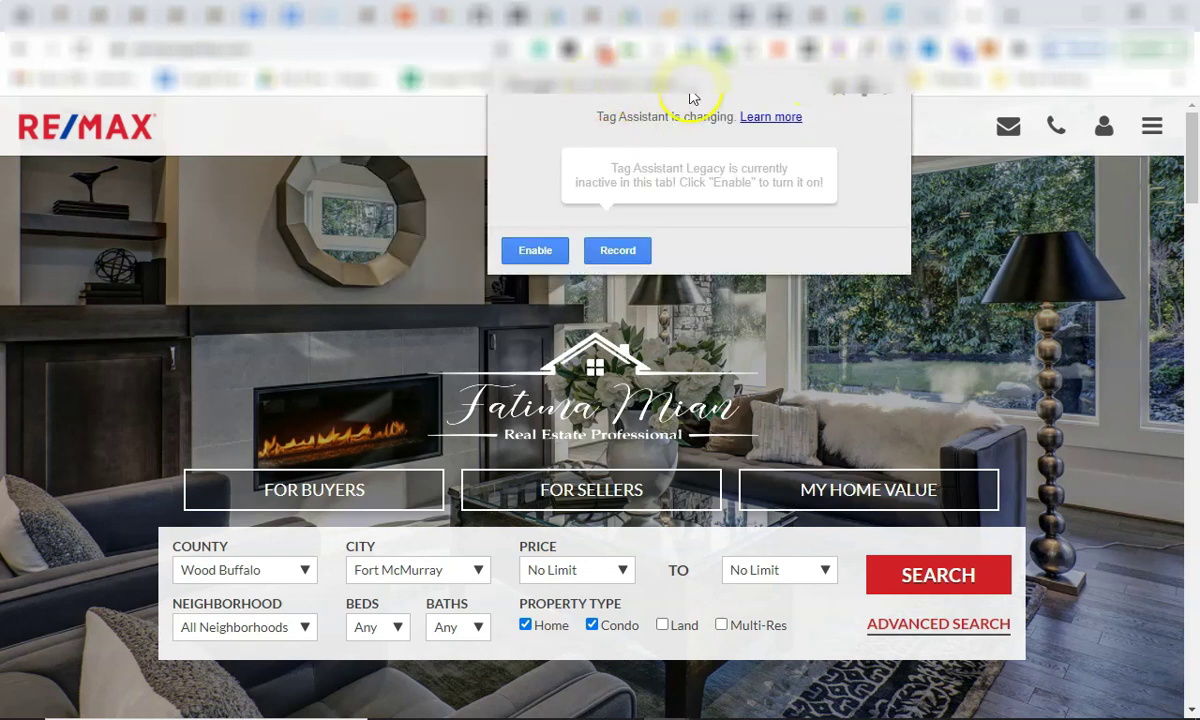
pyautogui.click(536, 249)
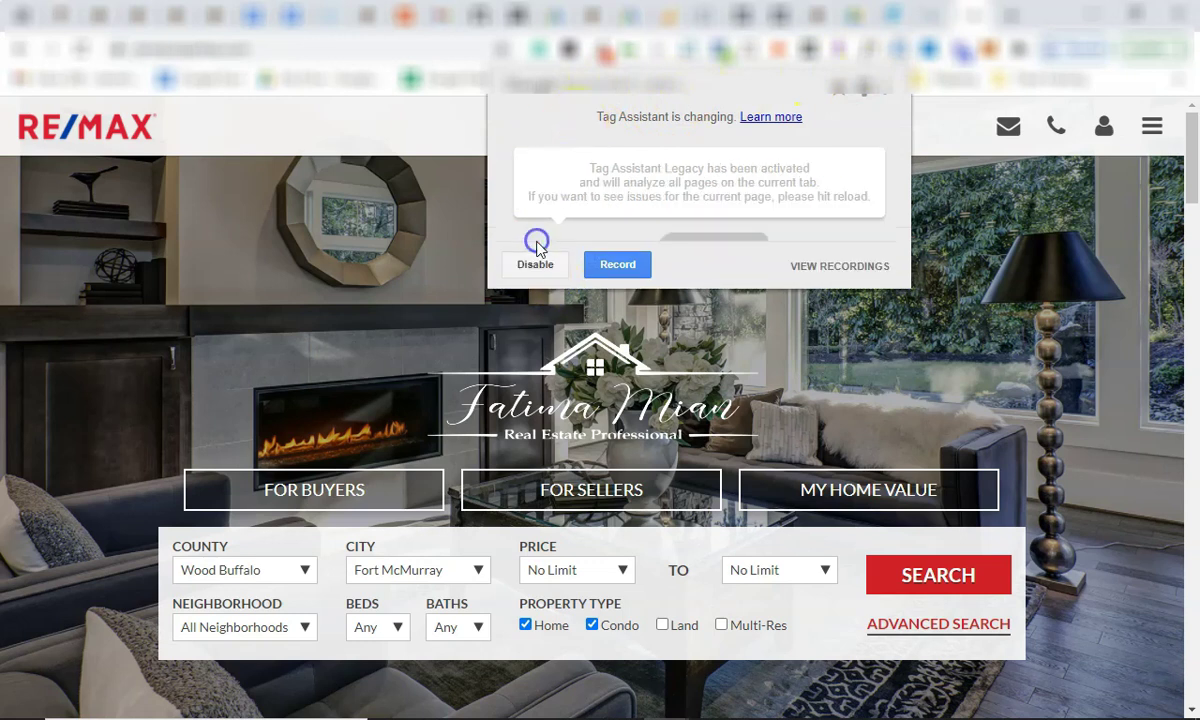
pyautogui.click(618, 265)
pyautogui.click(395, 150)
pyautogui.click(286, 48)
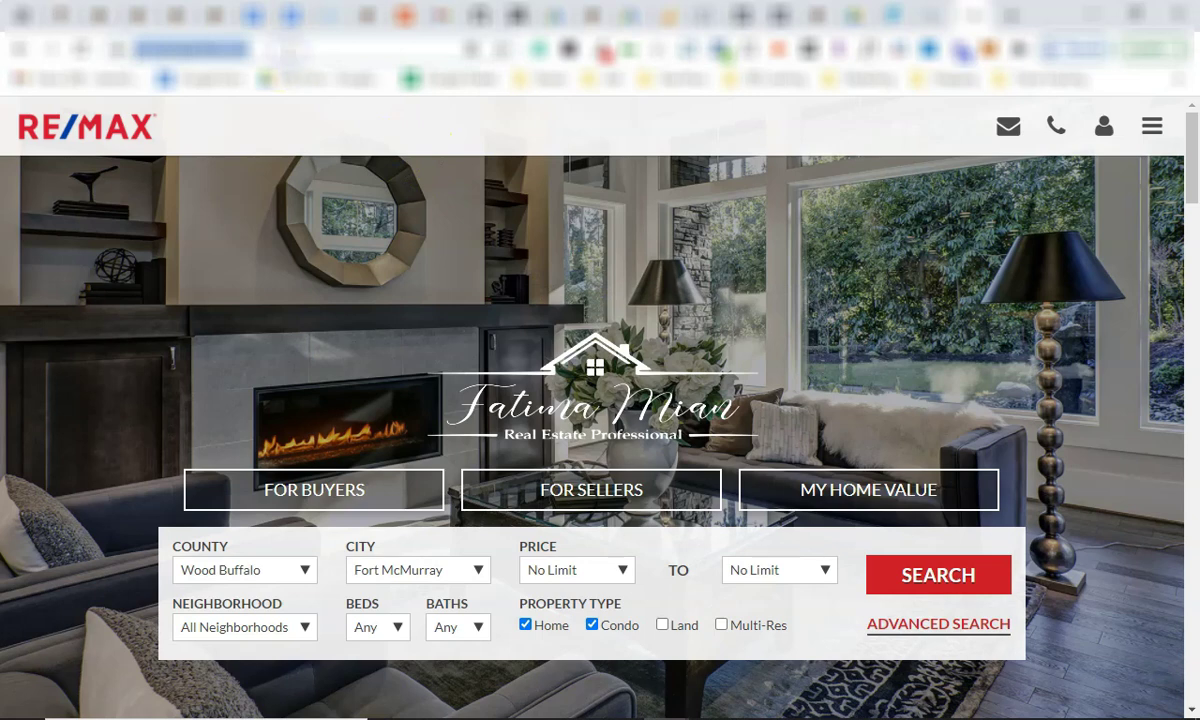
pyautogui.press('Return')
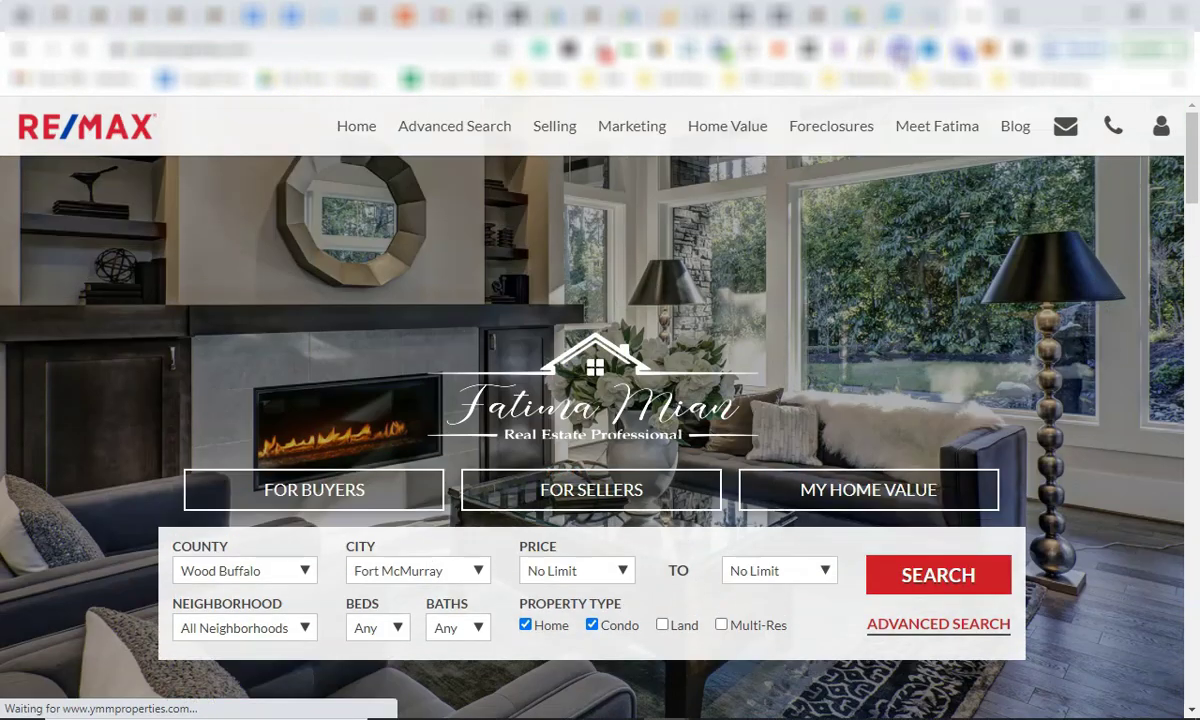
# Review Tag Assistant's 5 detected tags, including Google Ads Conversion Tracking and Remarketing.
pyautogui.click(900, 50)
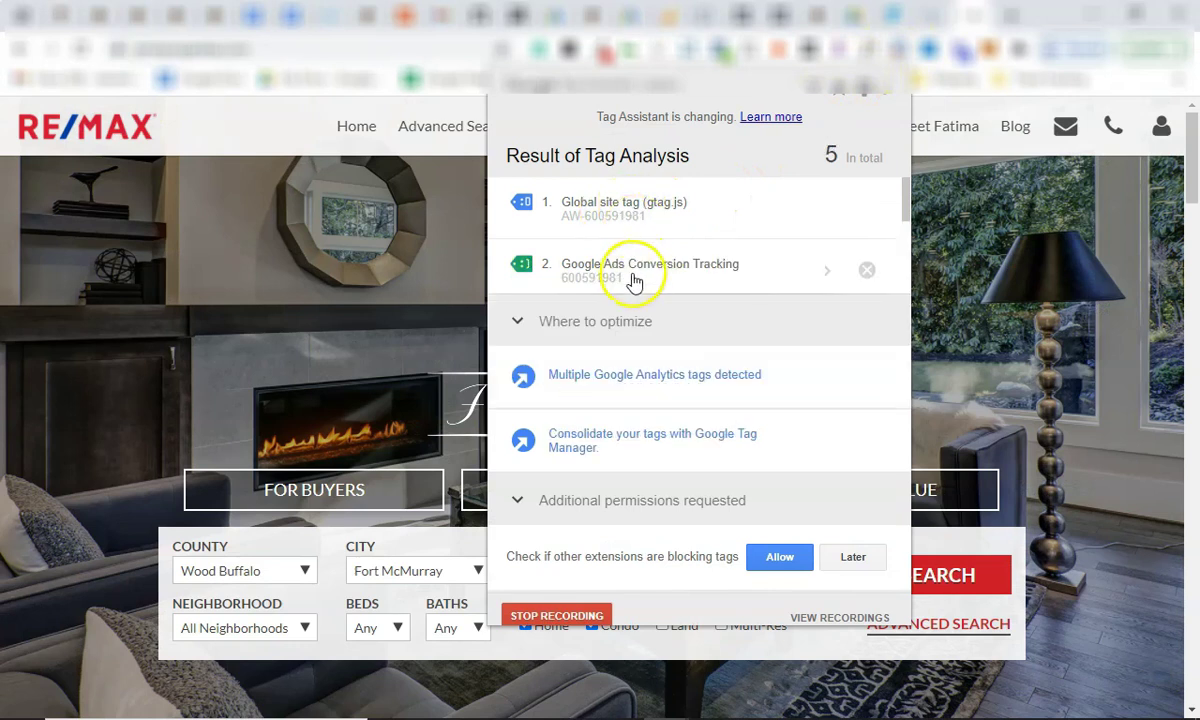
pyautogui.scroll(-3, 634, 278)
pyautogui.scroll(2, 637, 270)
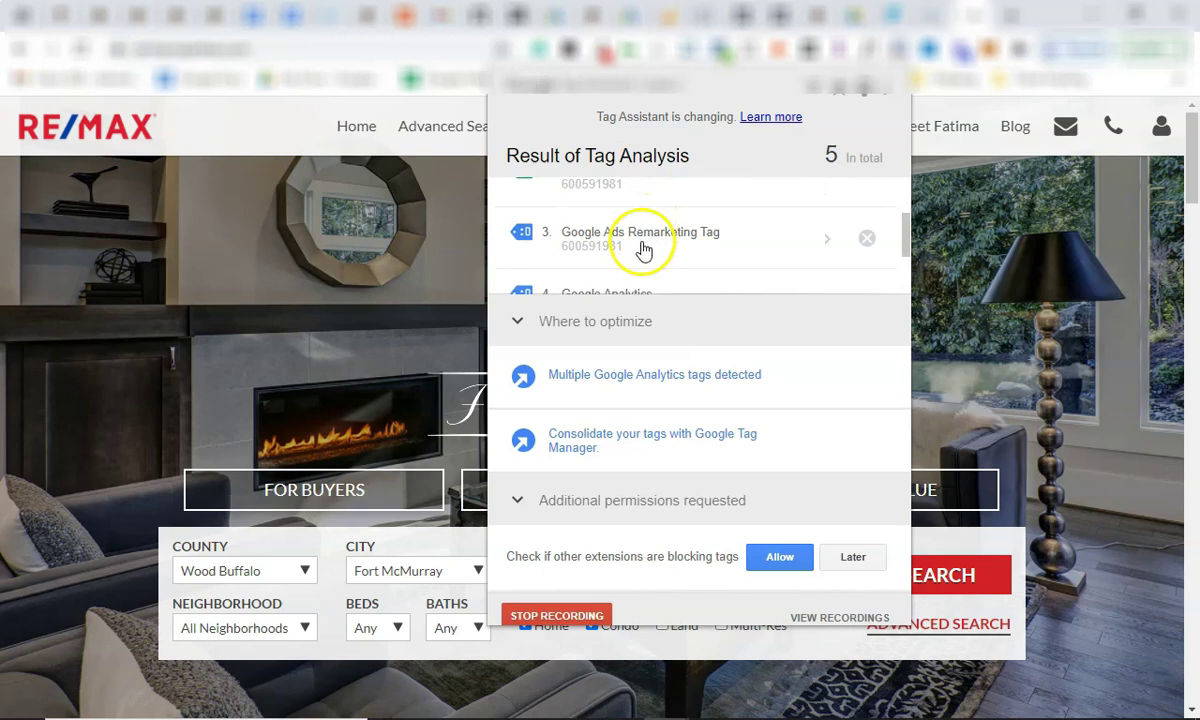
pyautogui.scroll(-2, 643, 245)
pyautogui.scroll(4, 643, 260)
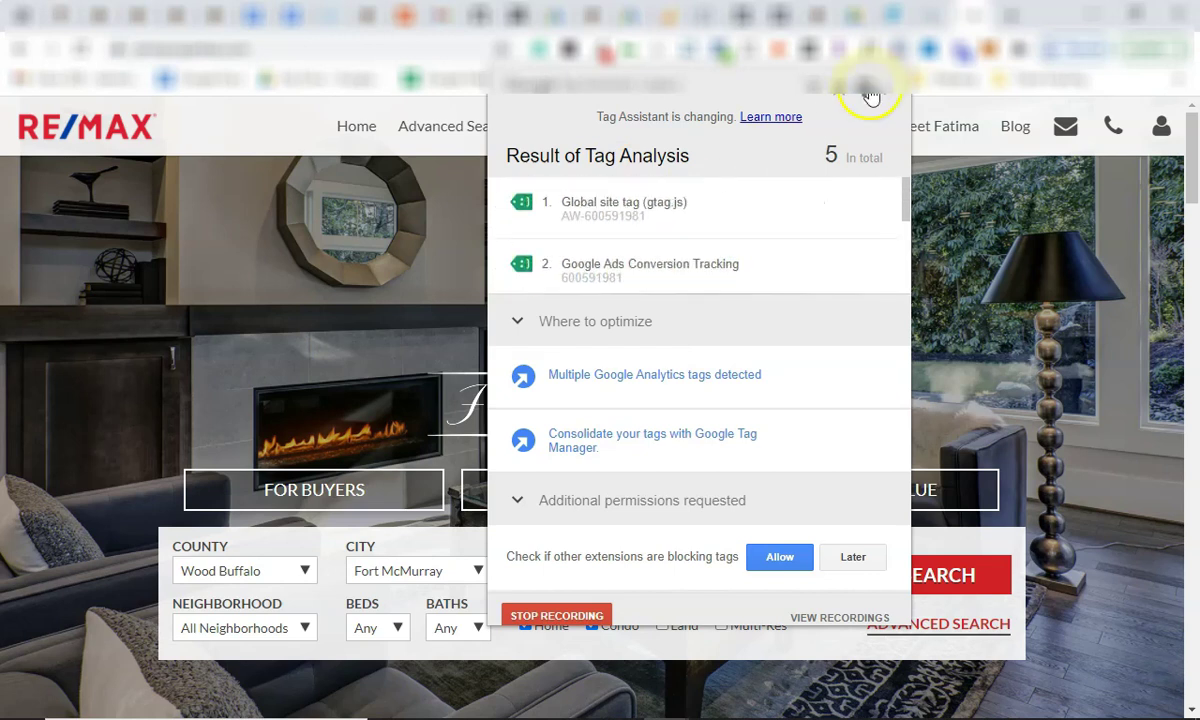
pyautogui.click(850, 52)
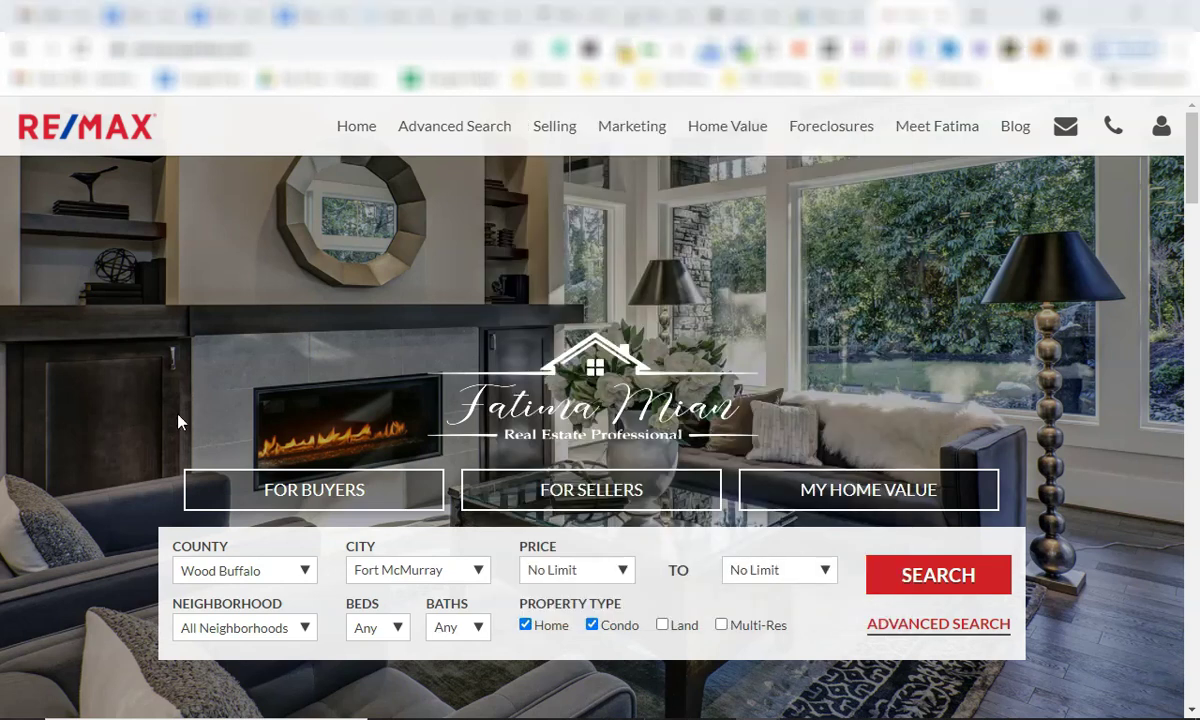
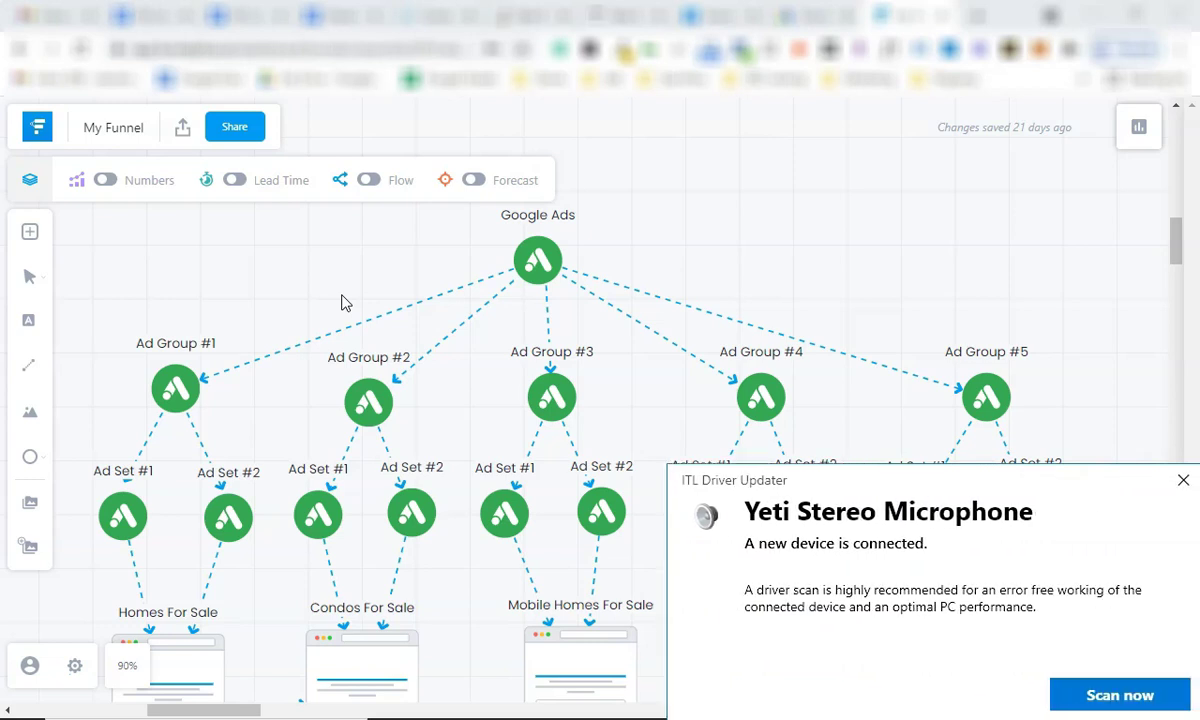
# Dismiss the ITL Driver Updater popup on the funnel map and go to the Google Ads overview.
pyautogui.click(1182, 481)
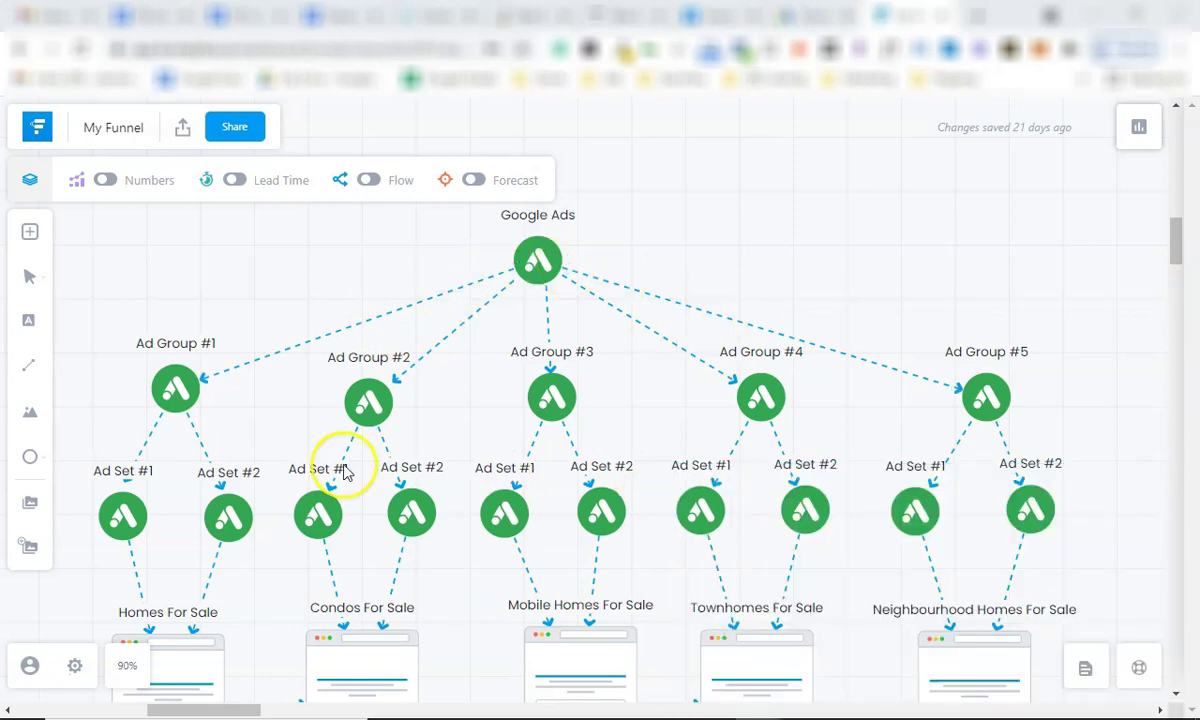
pyautogui.scroll(-3, 340, 460)
pyautogui.scroll(6, 589, 393)
pyautogui.scroll(-4, 552, 482)
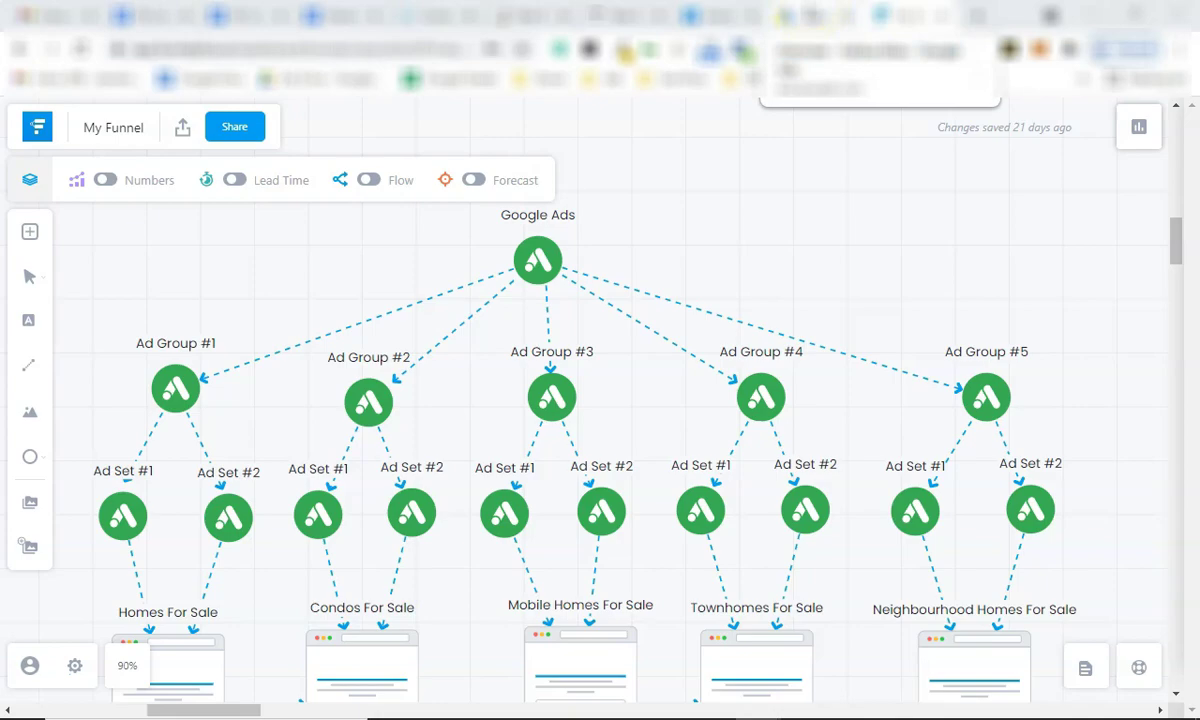
pyautogui.click(800, 15)
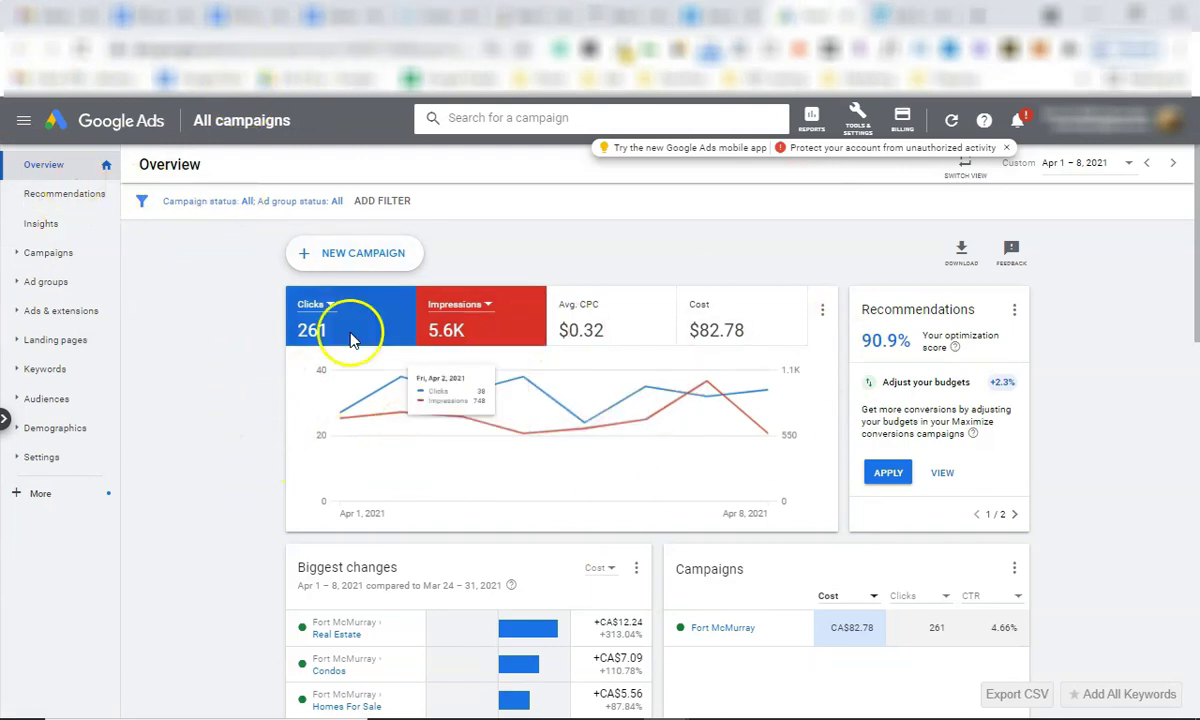
# Show the Fort McMurray campaign in the Google Ads campaigns list, then open a new Google tab.
pyautogui.scroll(-10, 643, 390)
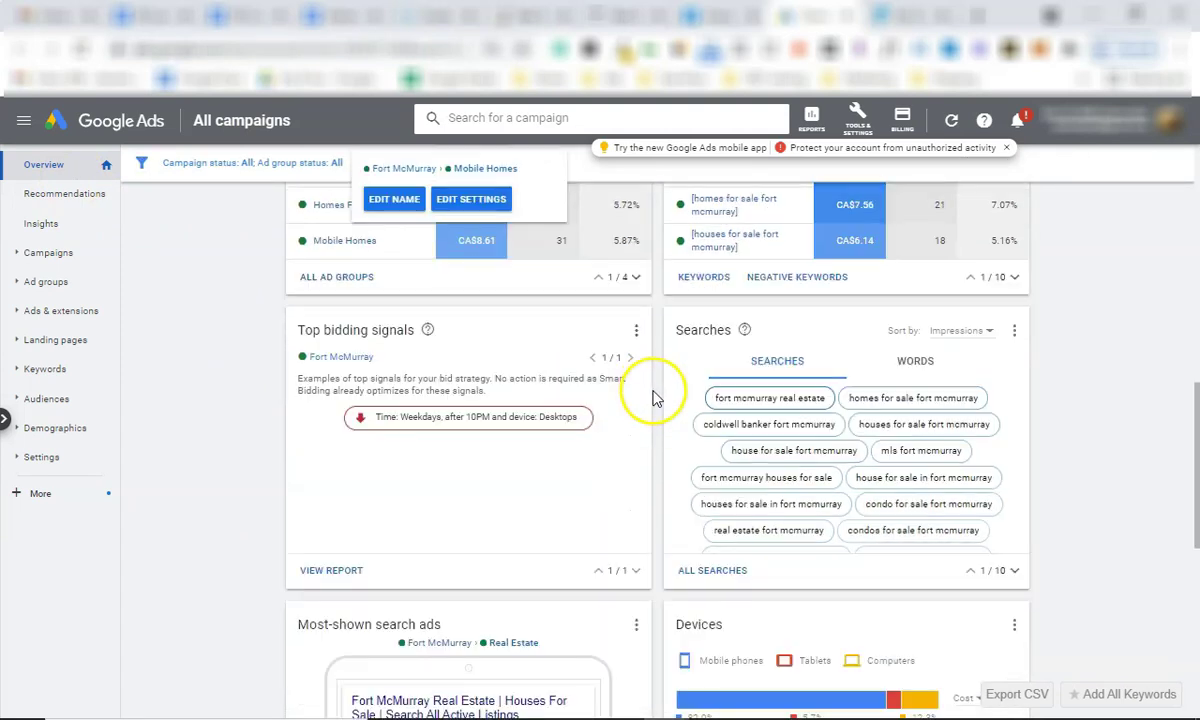
pyautogui.scroll(10, 660, 410)
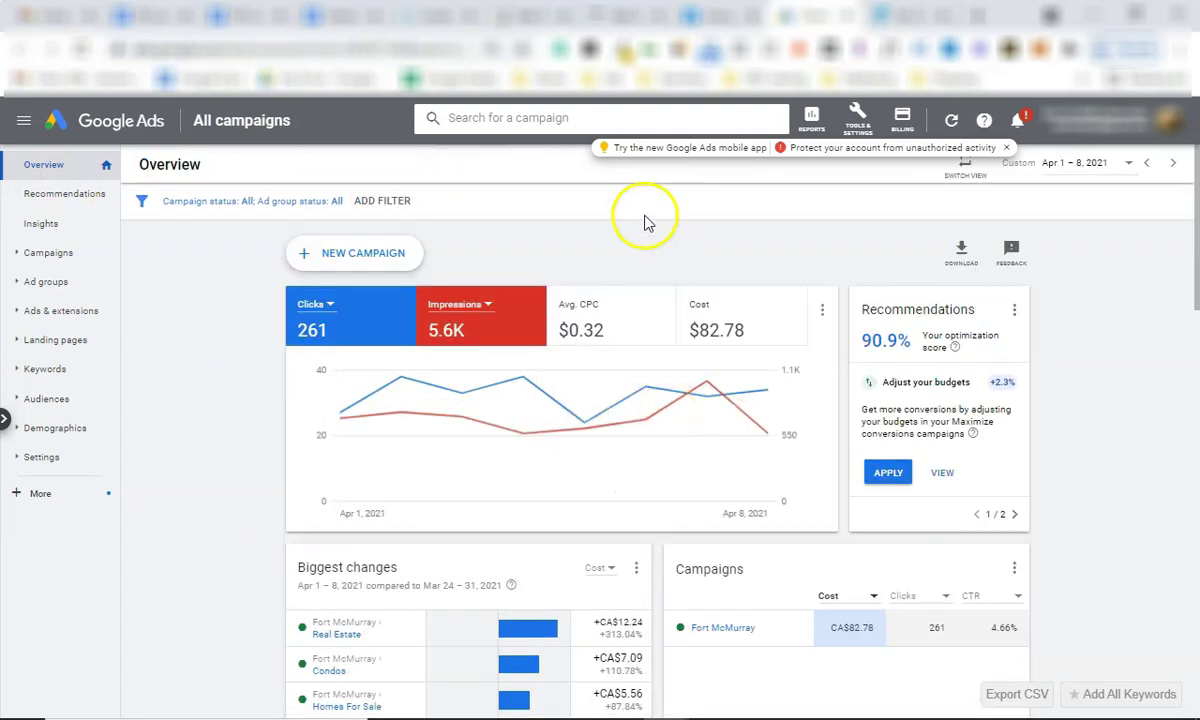
pyautogui.click(18, 254)
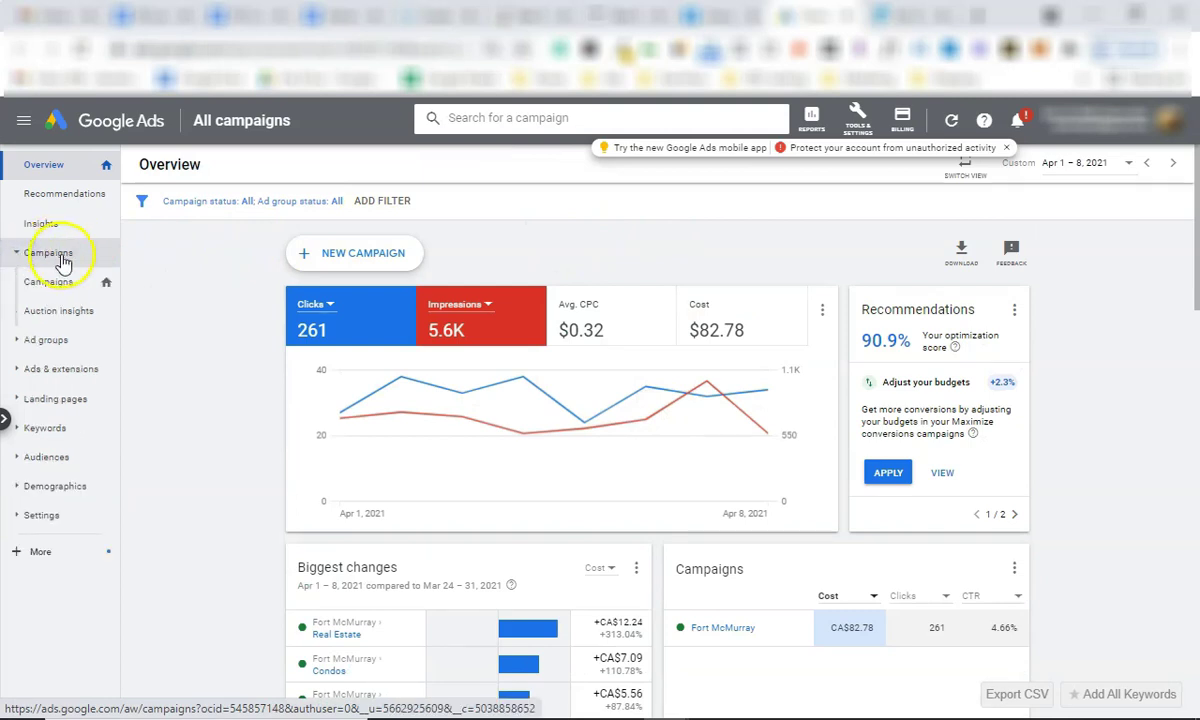
pyautogui.click(66, 258)
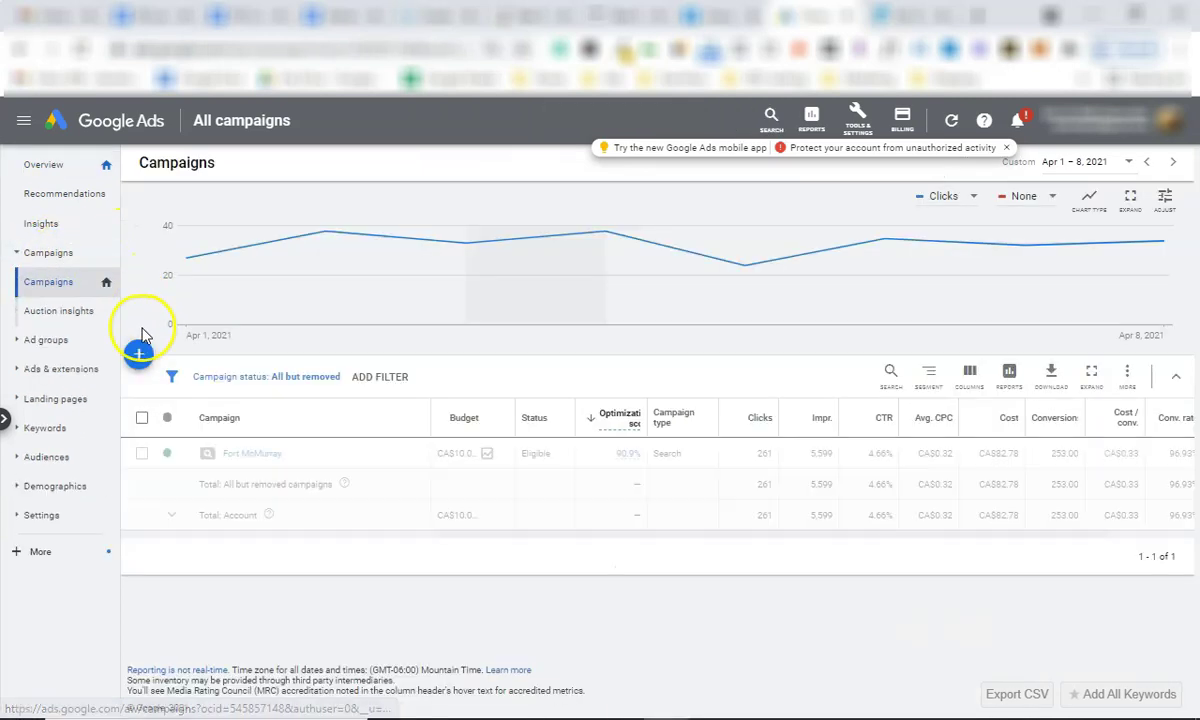
pyautogui.click(361, 416)
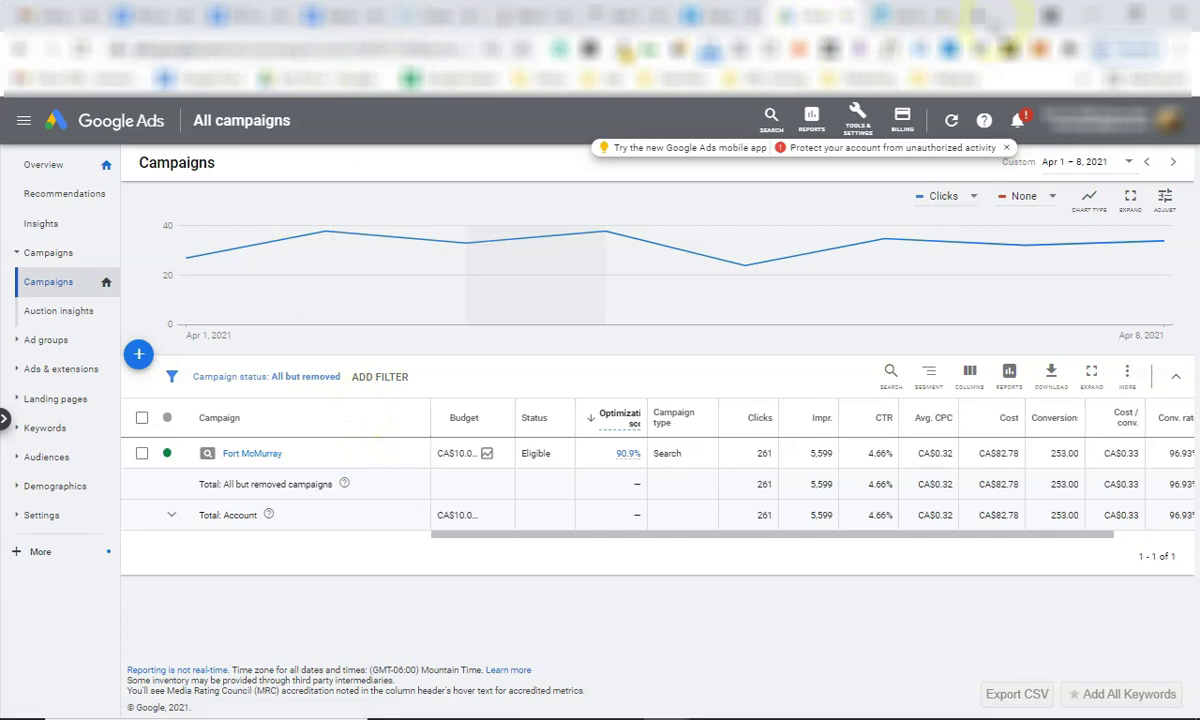
pyautogui.click(980, 15)
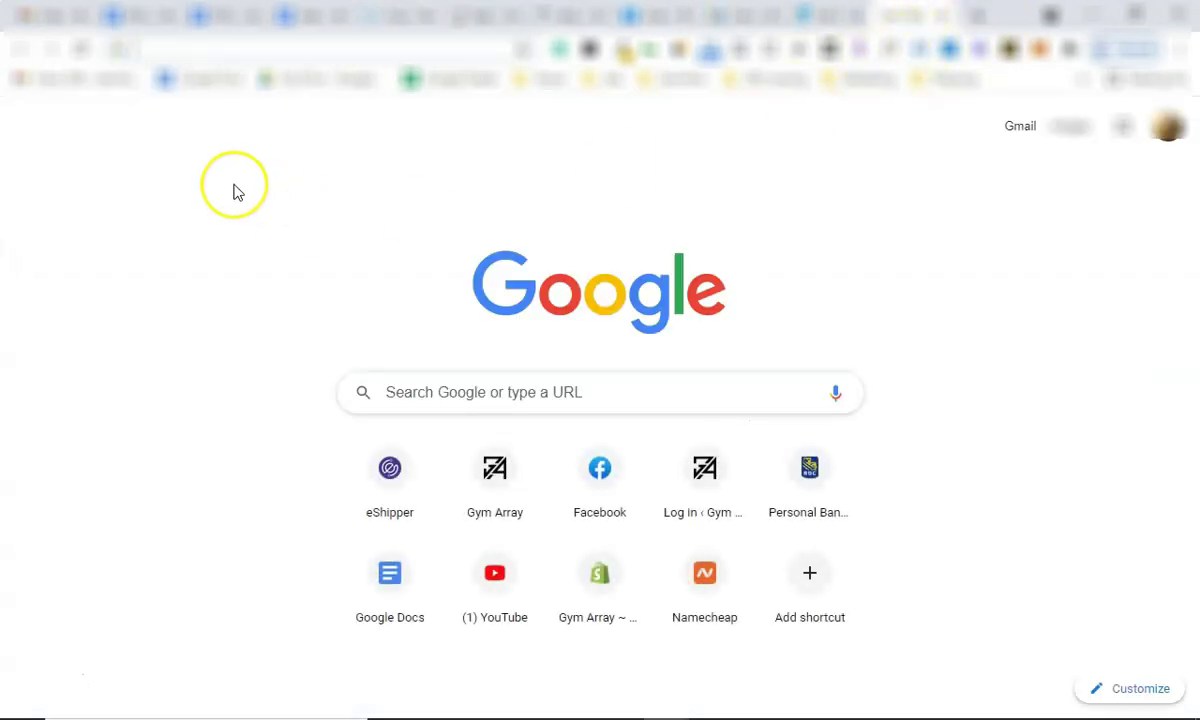
# Search Google for 'nanaimo homes for sale' and scroll through the competing real-estate ads.
pyautogui.write('gyms near me')
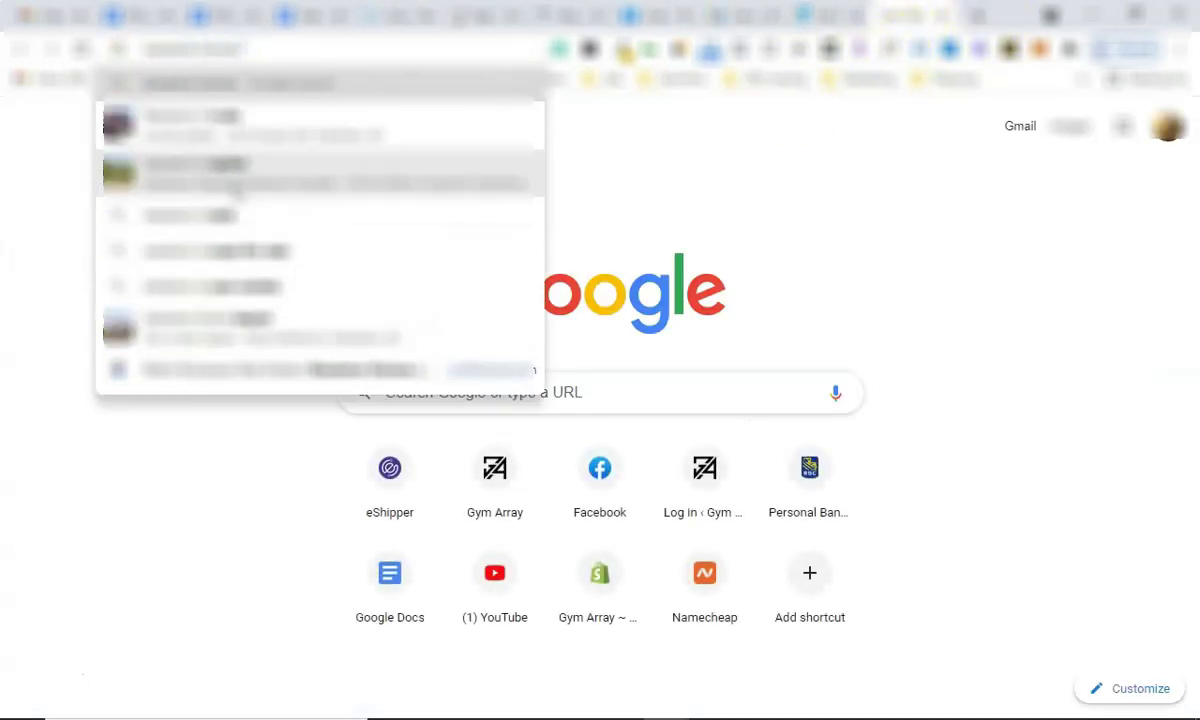
pyautogui.click(237, 188)
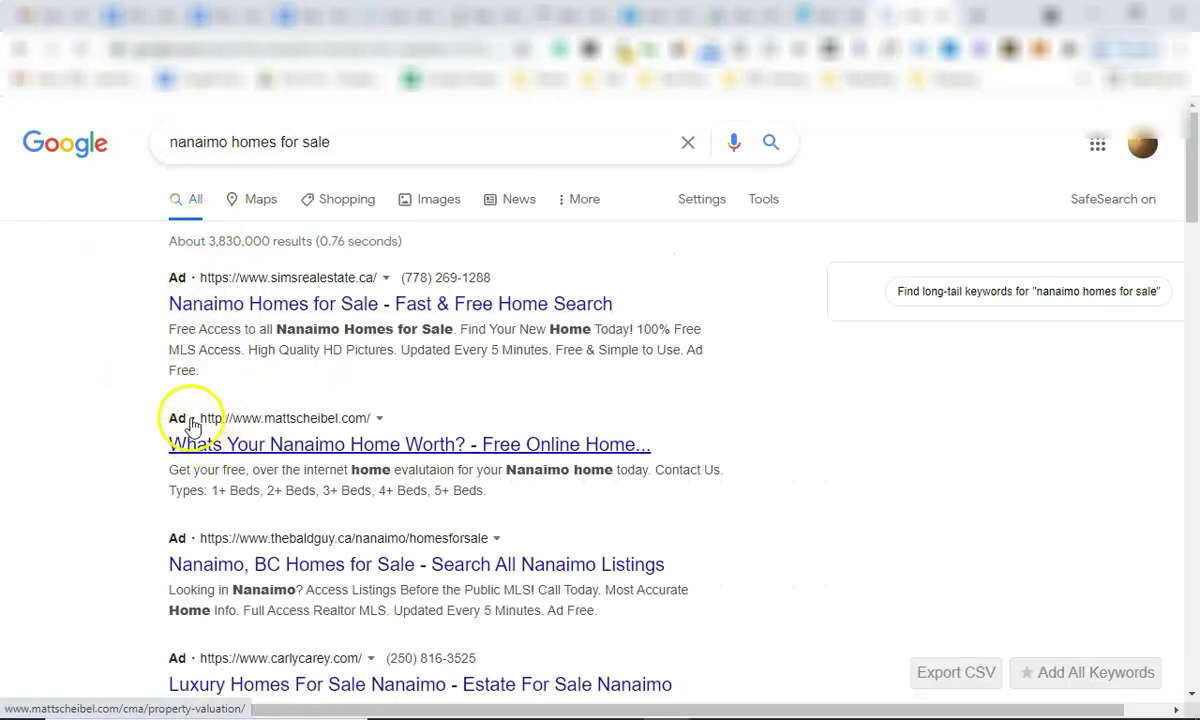
pyautogui.scroll(-2, 193, 490)
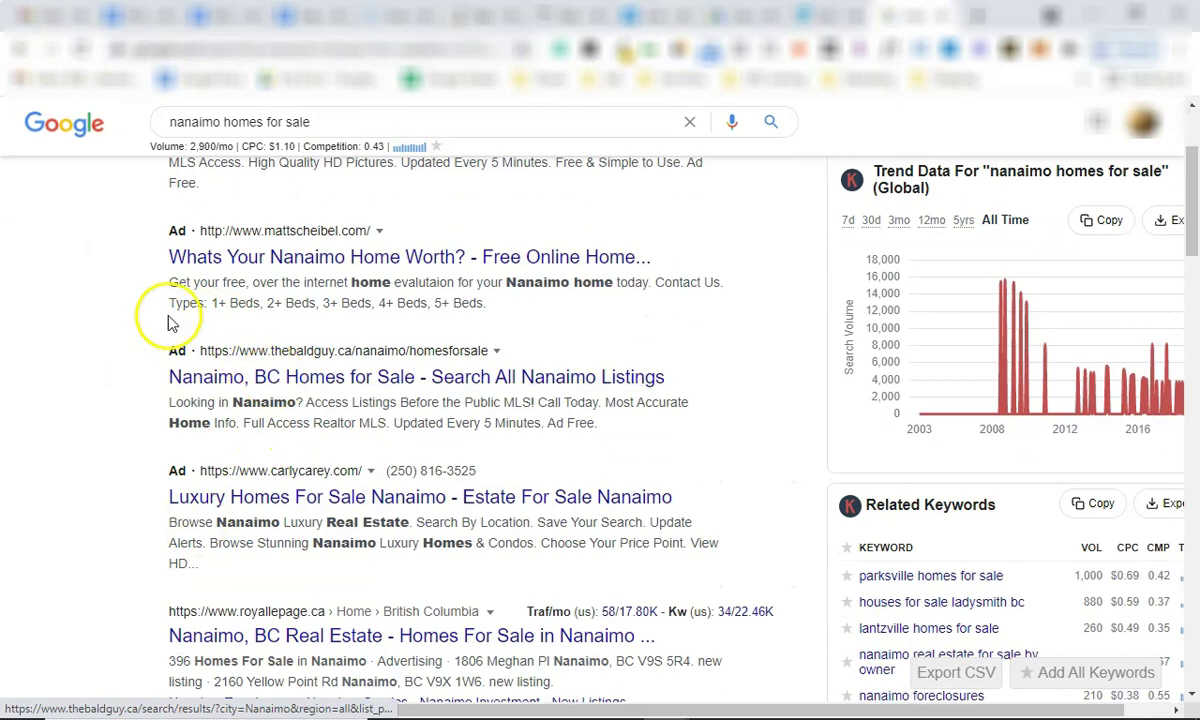
pyautogui.scroll(-4, 110, 400)
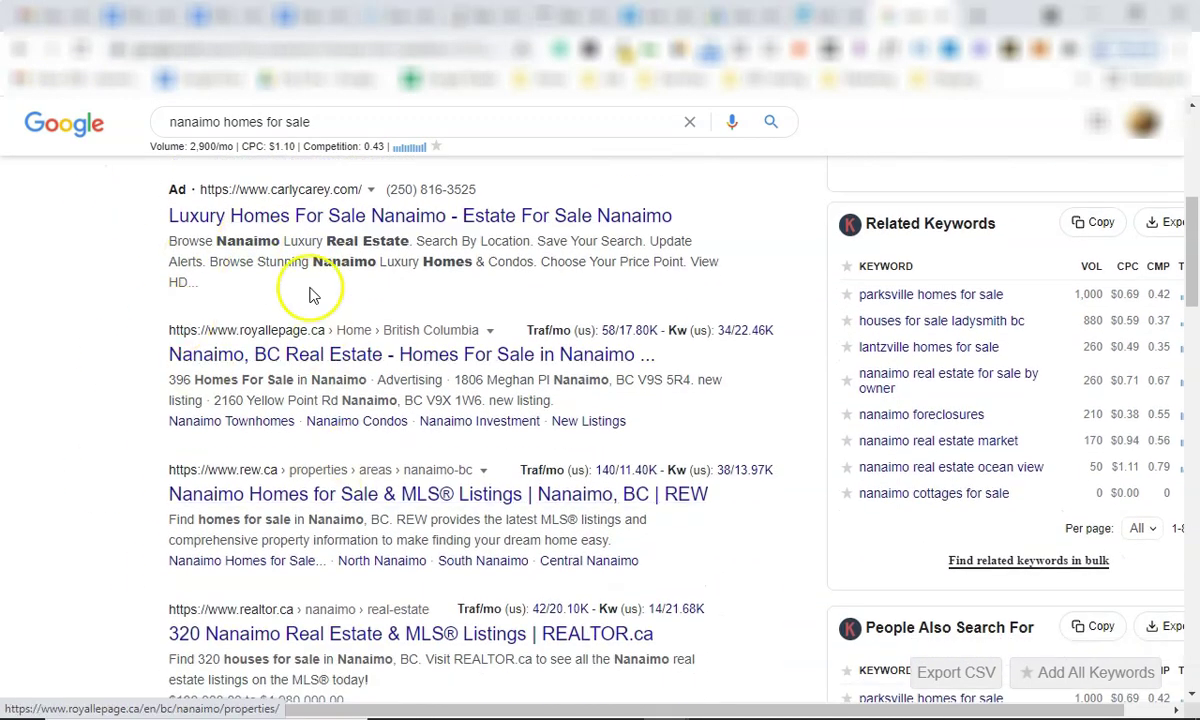
pyautogui.scroll(4, 250, 195)
pyautogui.doubleClick(169, 121)
pyautogui.moveTo(169, 121); pyautogui.dragTo(311, 121)
pyautogui.click(351, 123)
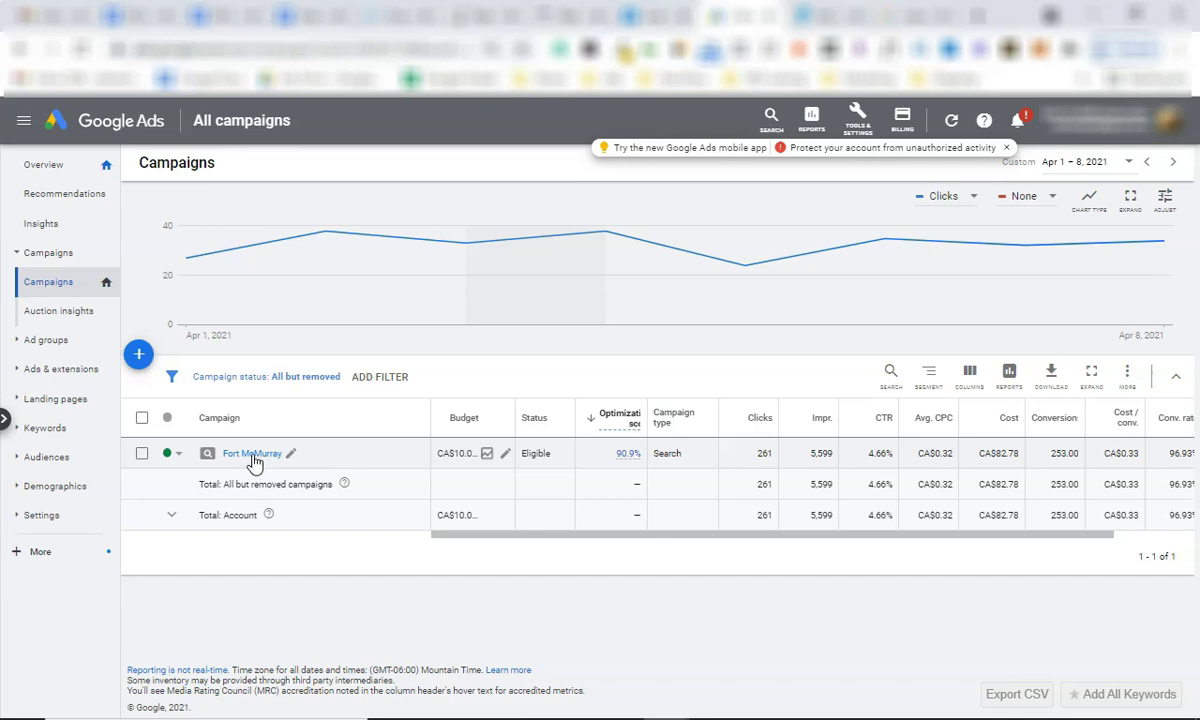
# Open the Fort McMurray campaign's ad groups and drill into the Real Estate ad group.
pyautogui.click(258, 460)
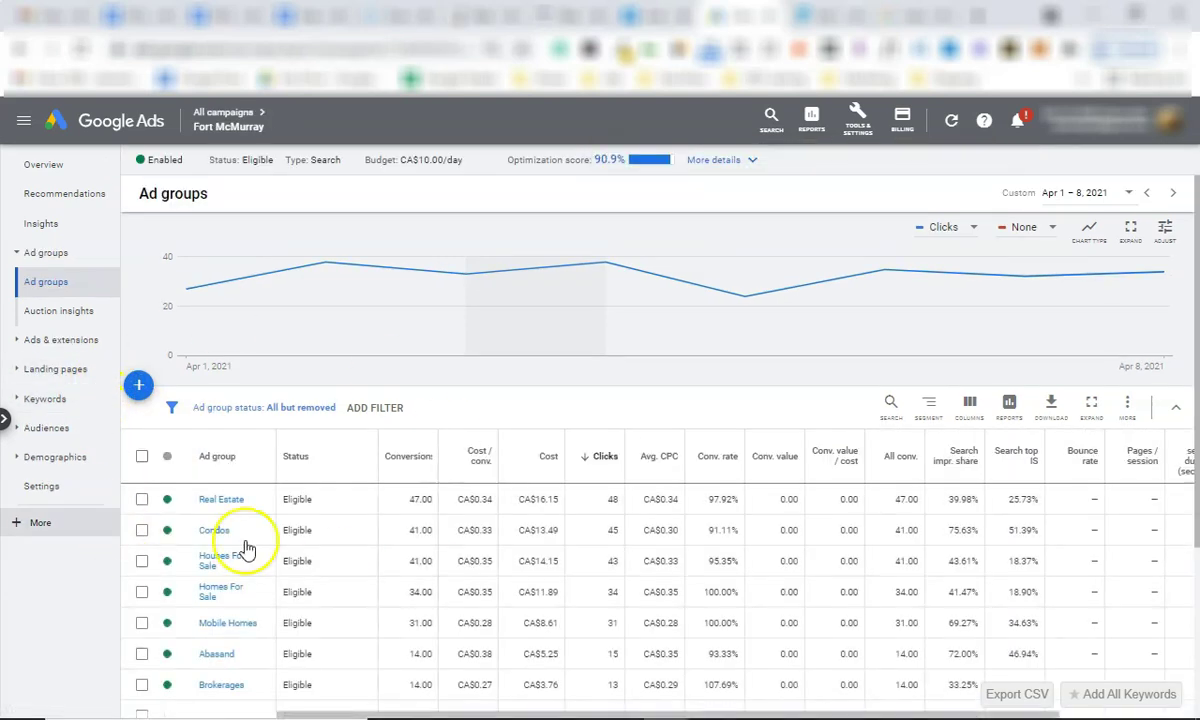
pyautogui.scroll(-3, 236, 461)
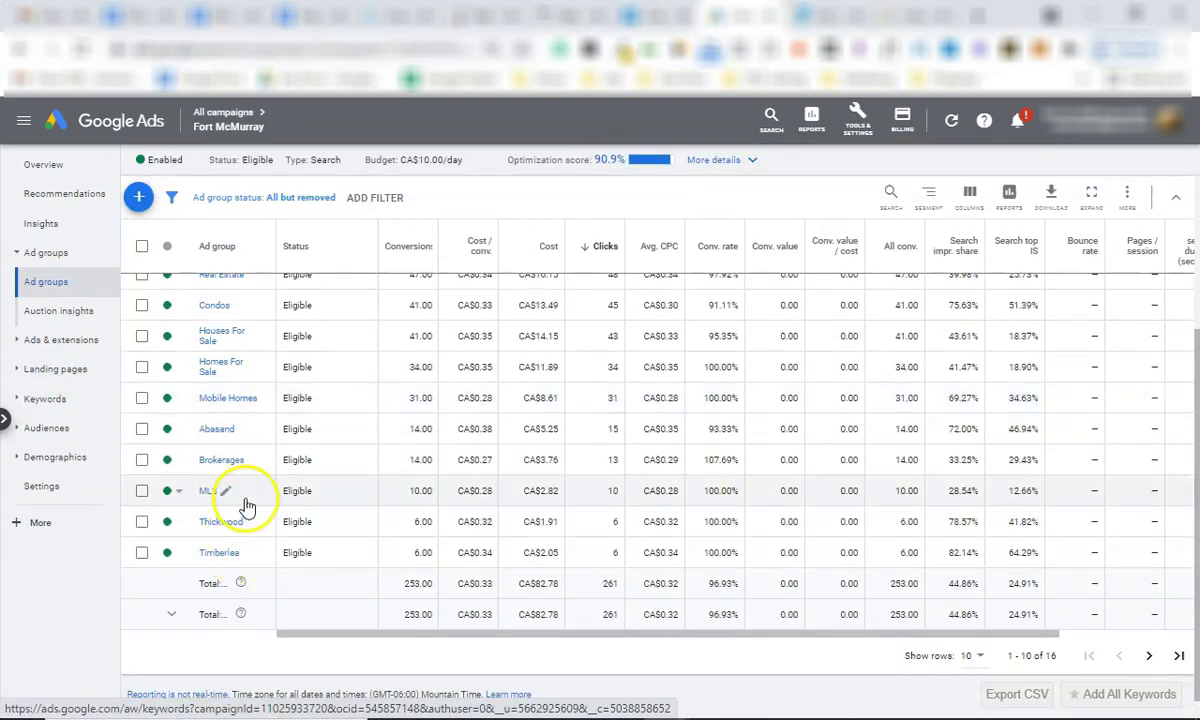
pyautogui.scroll(2, 241, 504)
pyautogui.scroll(2, 246, 506)
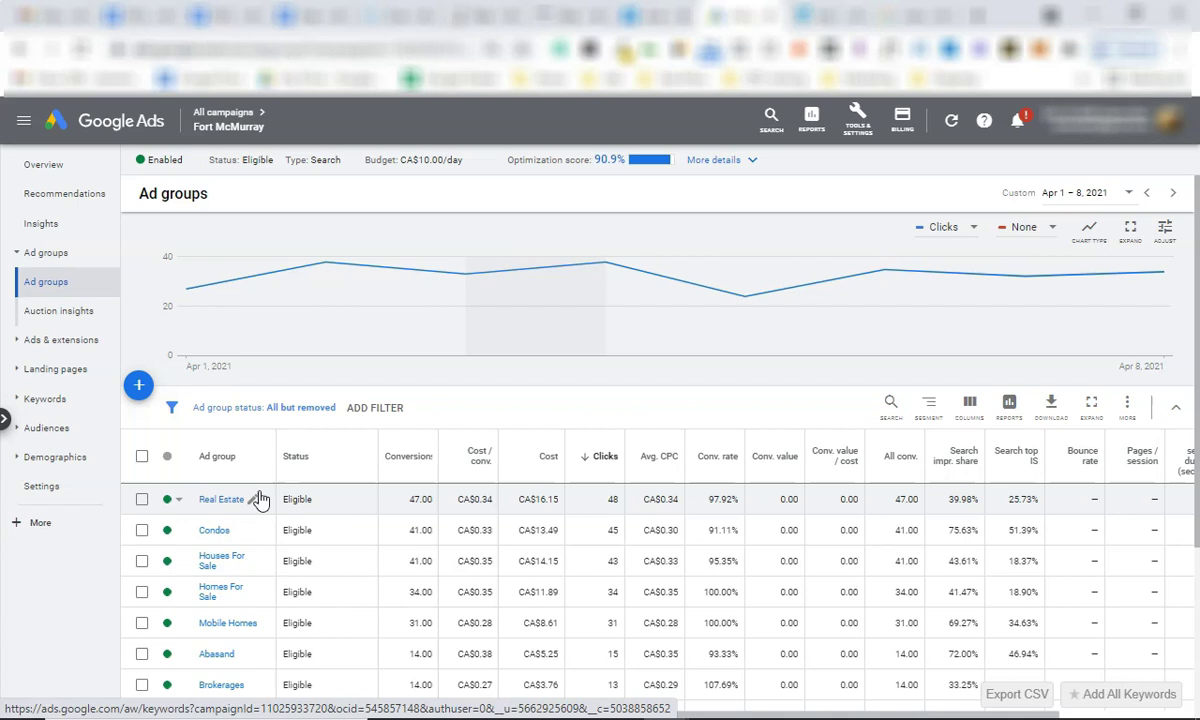
pyautogui.click(224, 503)
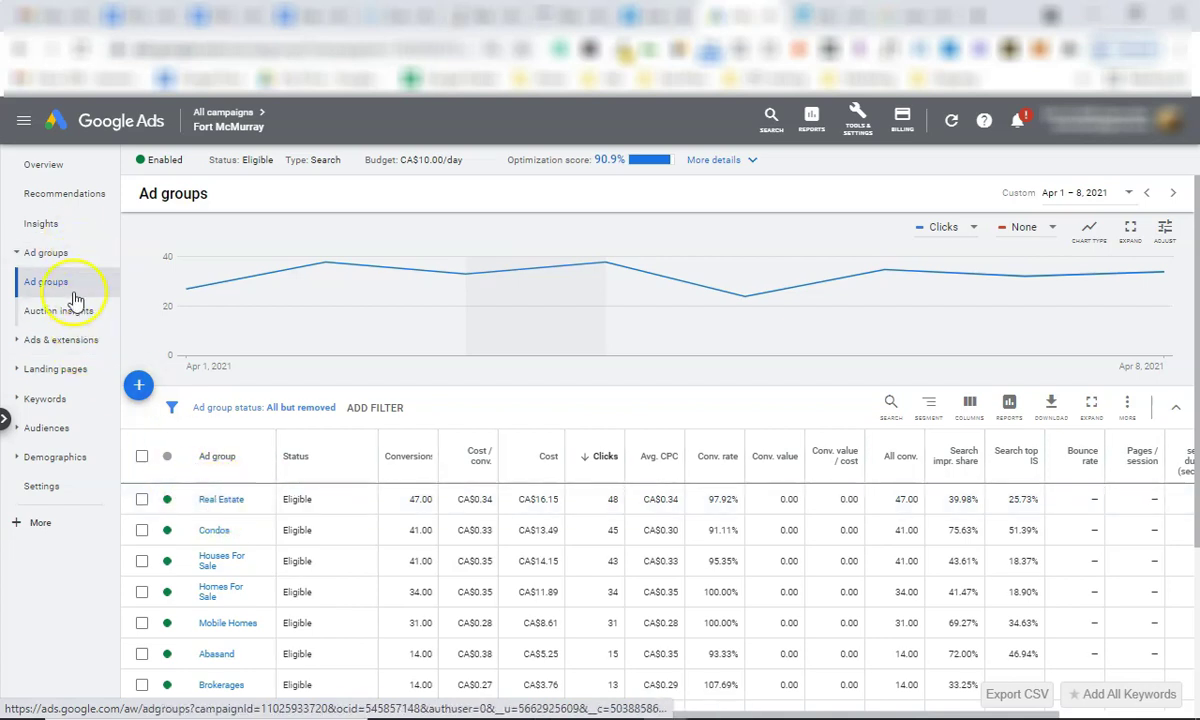
# Scroll through the campaign's ads list, then switch back to the nanaimo search results.
pyautogui.click(64, 253)
pyautogui.click(82, 342)
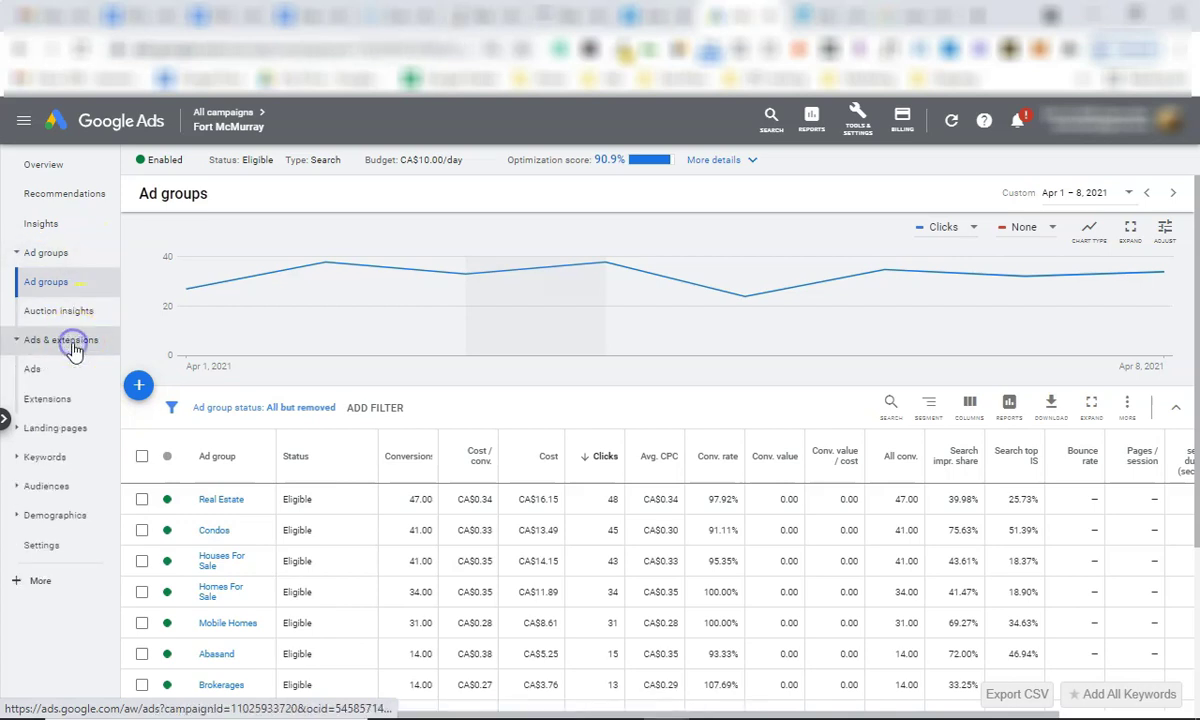
pyautogui.scroll(-1, 250, 450)
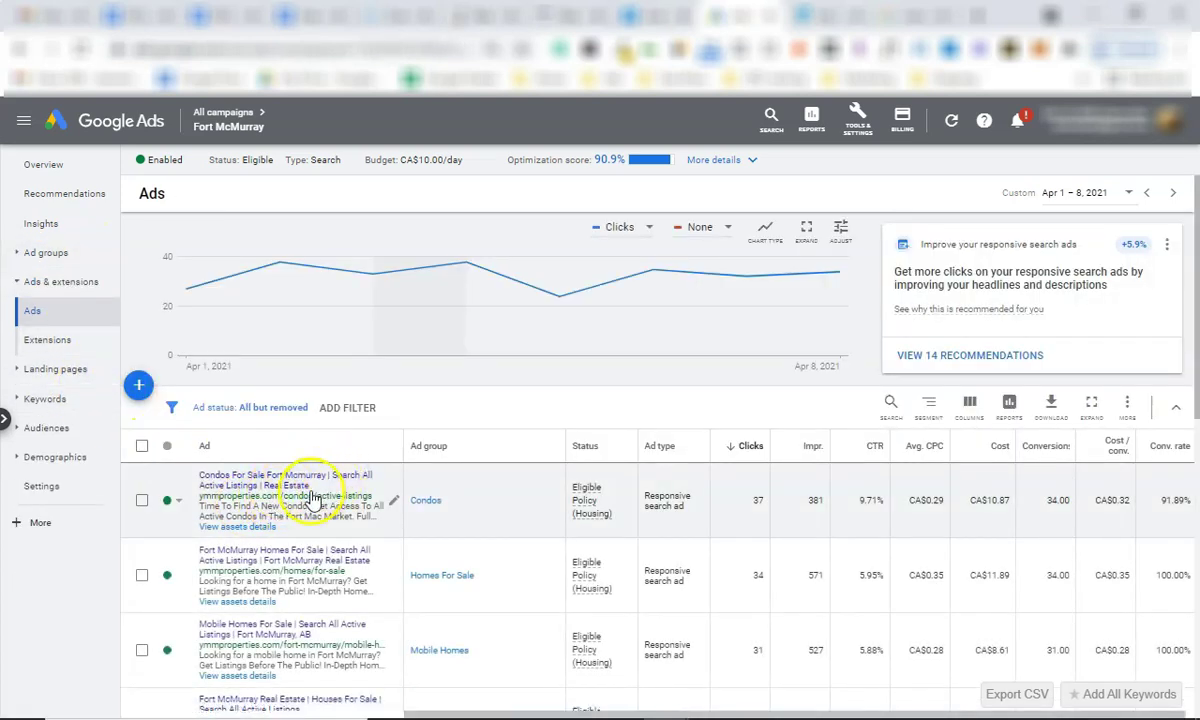
pyautogui.scroll(-3, 295, 415)
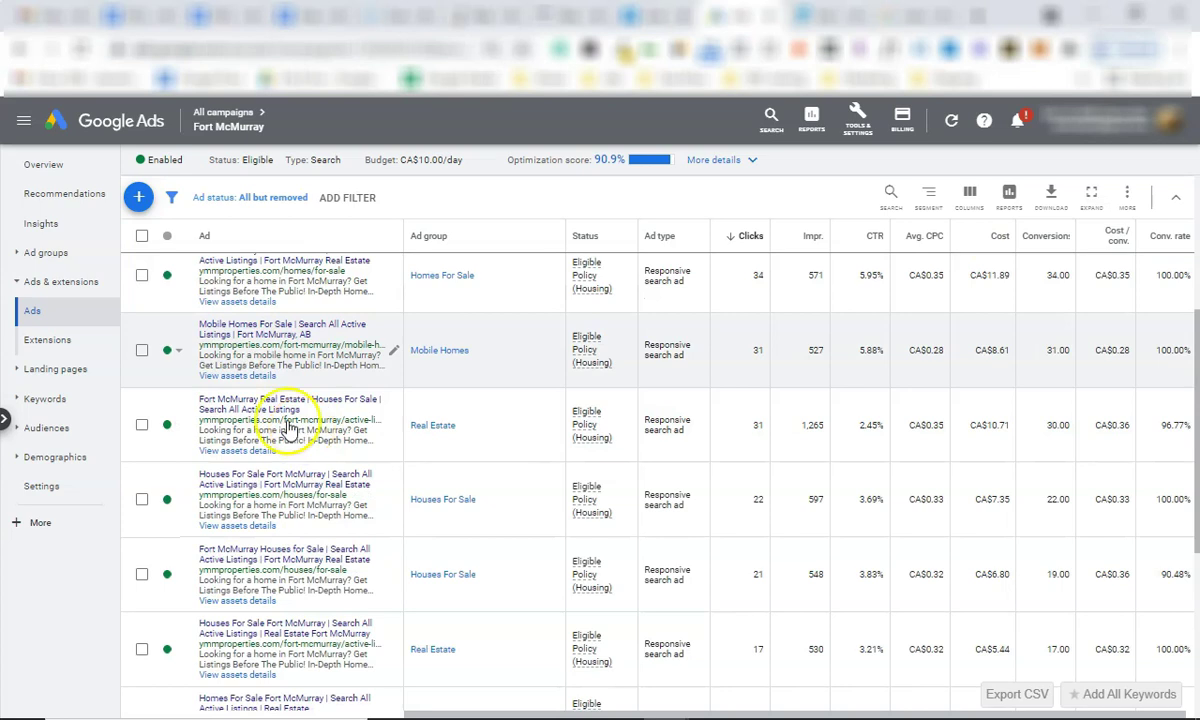
pyautogui.click(893, 15)
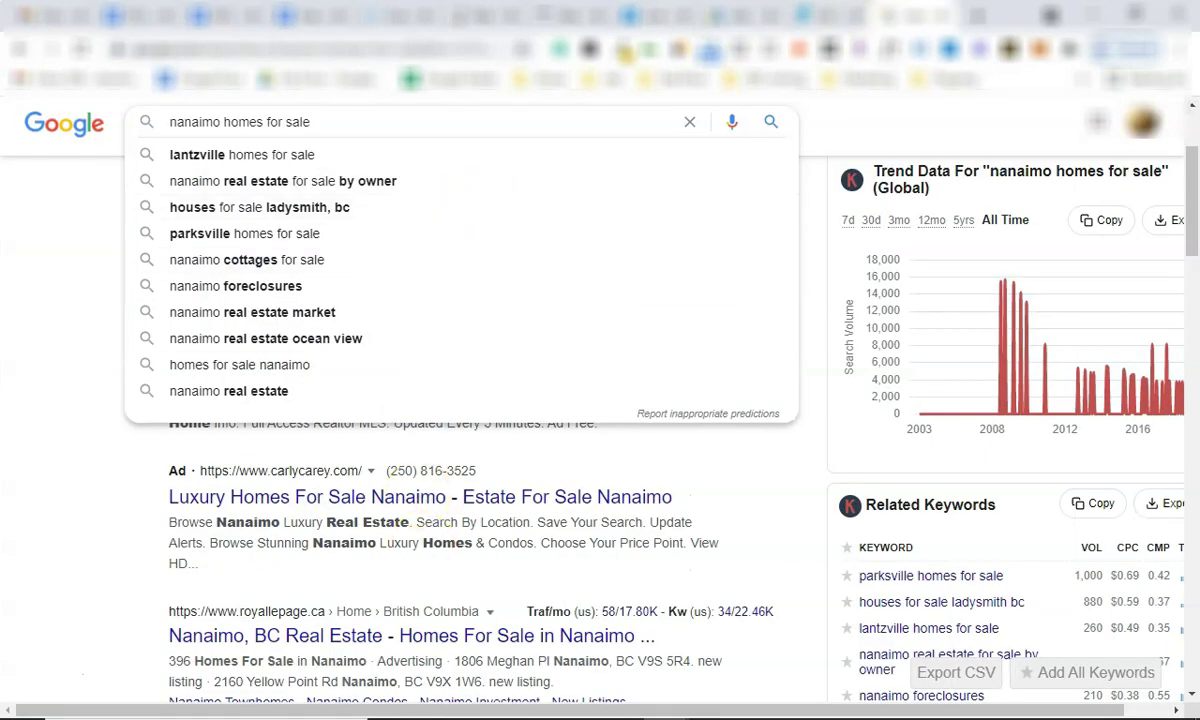
# Close the search suggestions over the nanaimo ads and return to the Fort McMurray ads list.
pyautogui.click(4, 329)
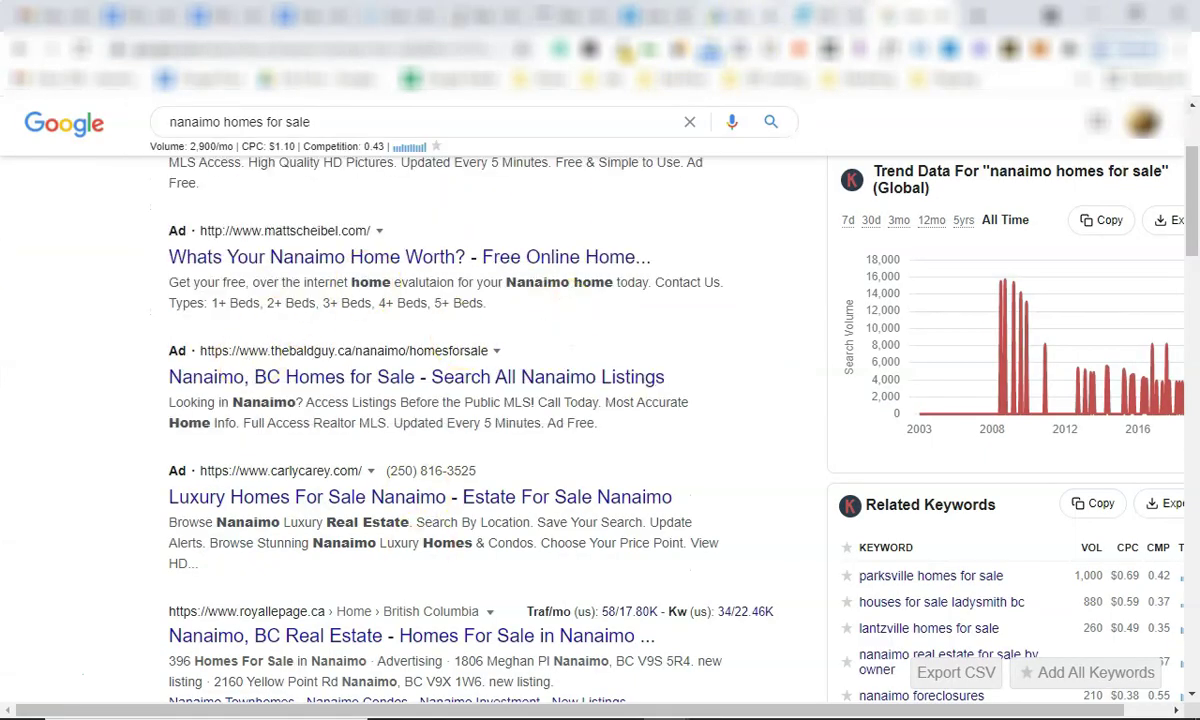
pyautogui.click(692, 15)
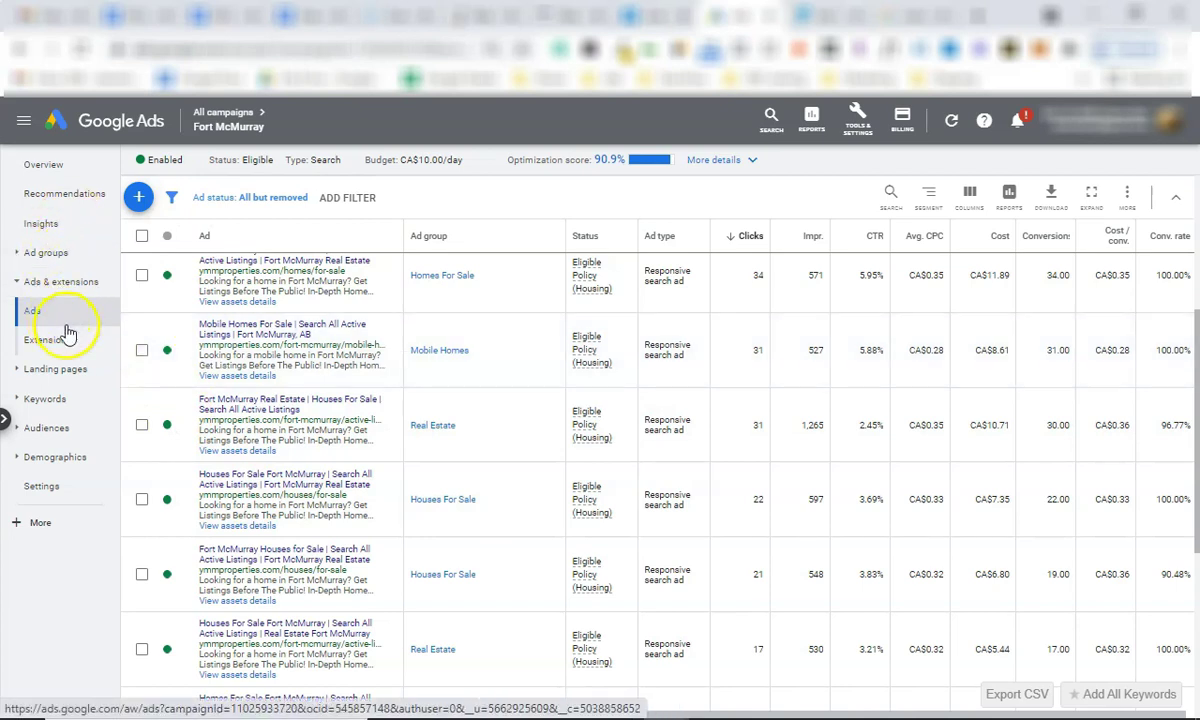
# Scroll through the Fort McMurray campaign's search keywords.
pyautogui.click(40, 400)
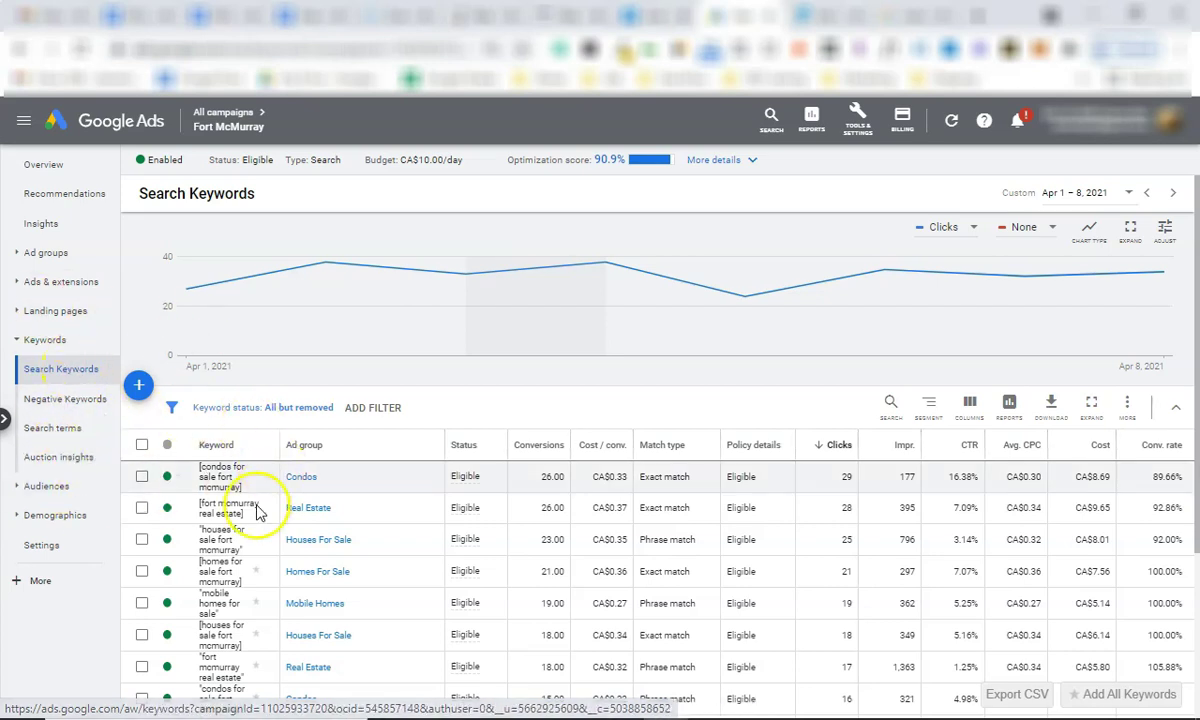
pyautogui.scroll(-1, 260, 437)
pyautogui.scroll(-3, 255, 440)
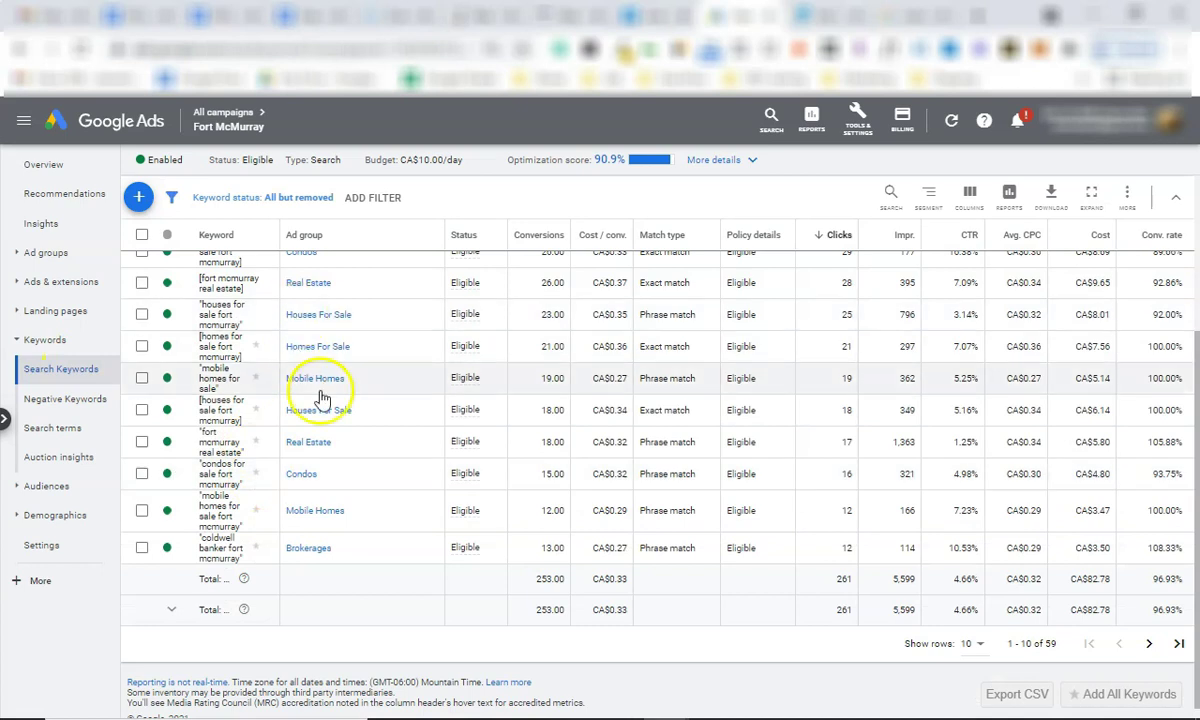
pyautogui.scroll(3, 257, 400)
# Examine the search terms report, highlighting the top search term against the keyword list.
pyautogui.click(62, 427)
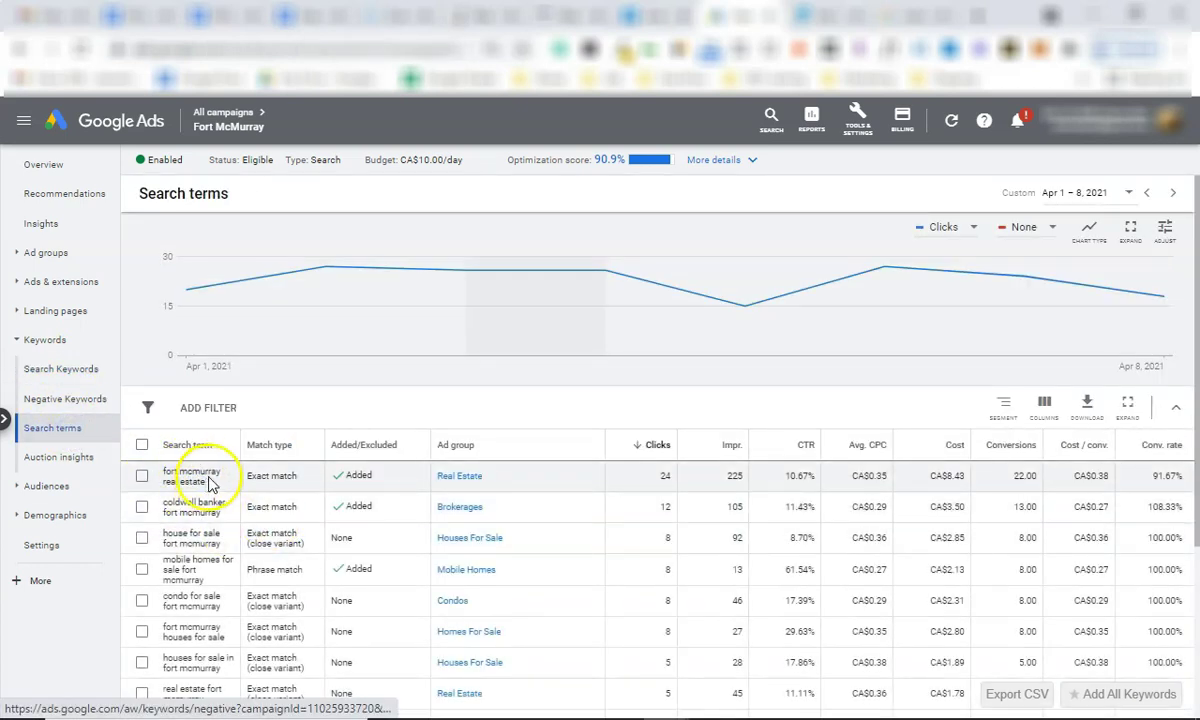
pyautogui.moveTo(210, 485); pyautogui.dragTo(165, 472)
pyautogui.click(62, 368)
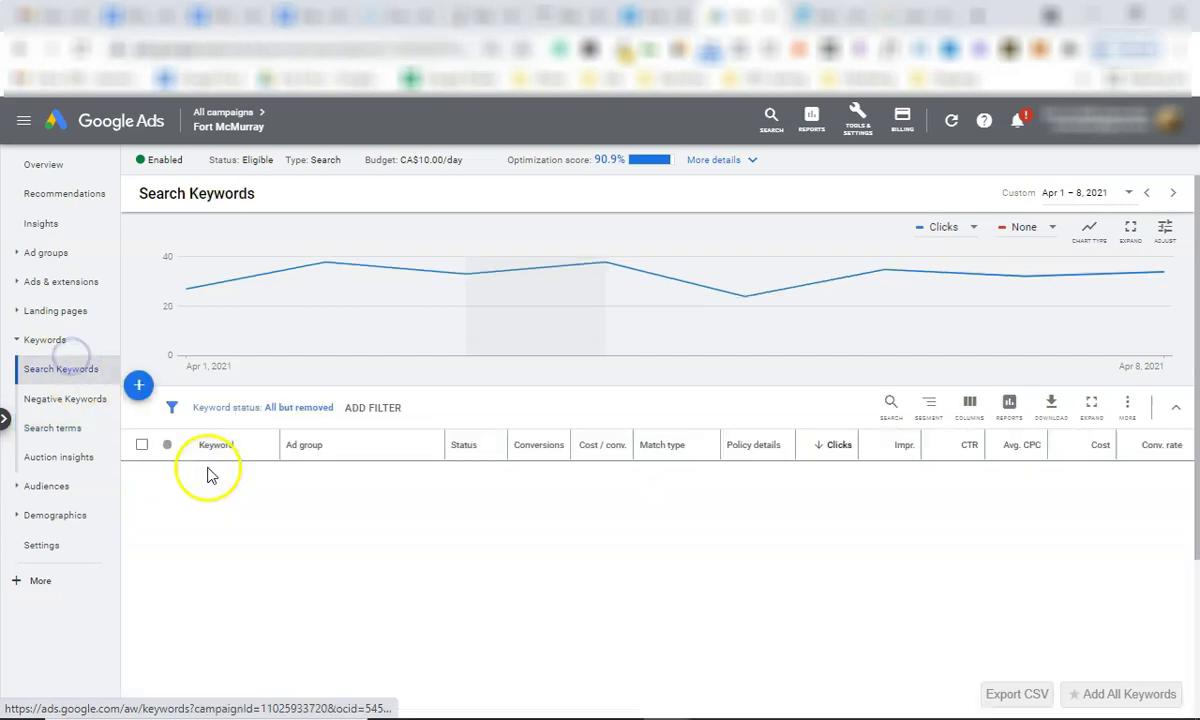
pyautogui.click(72, 428)
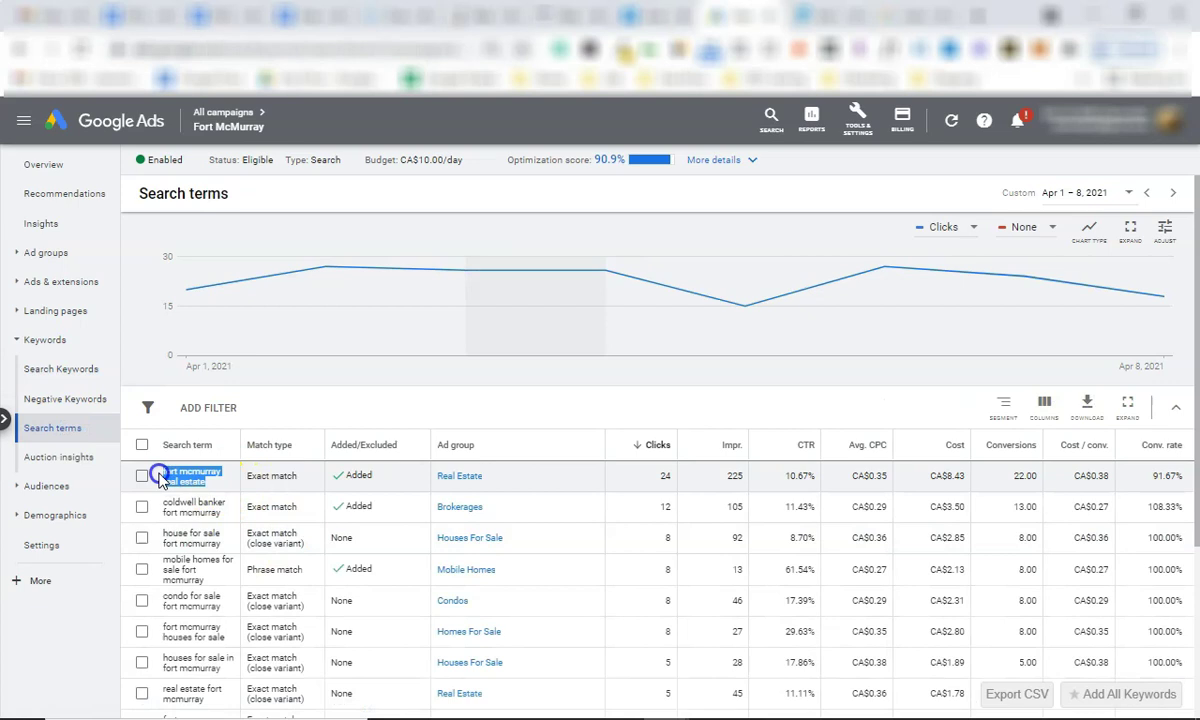
pyautogui.click(205, 472)
pyautogui.scroll(-1, 300, 500)
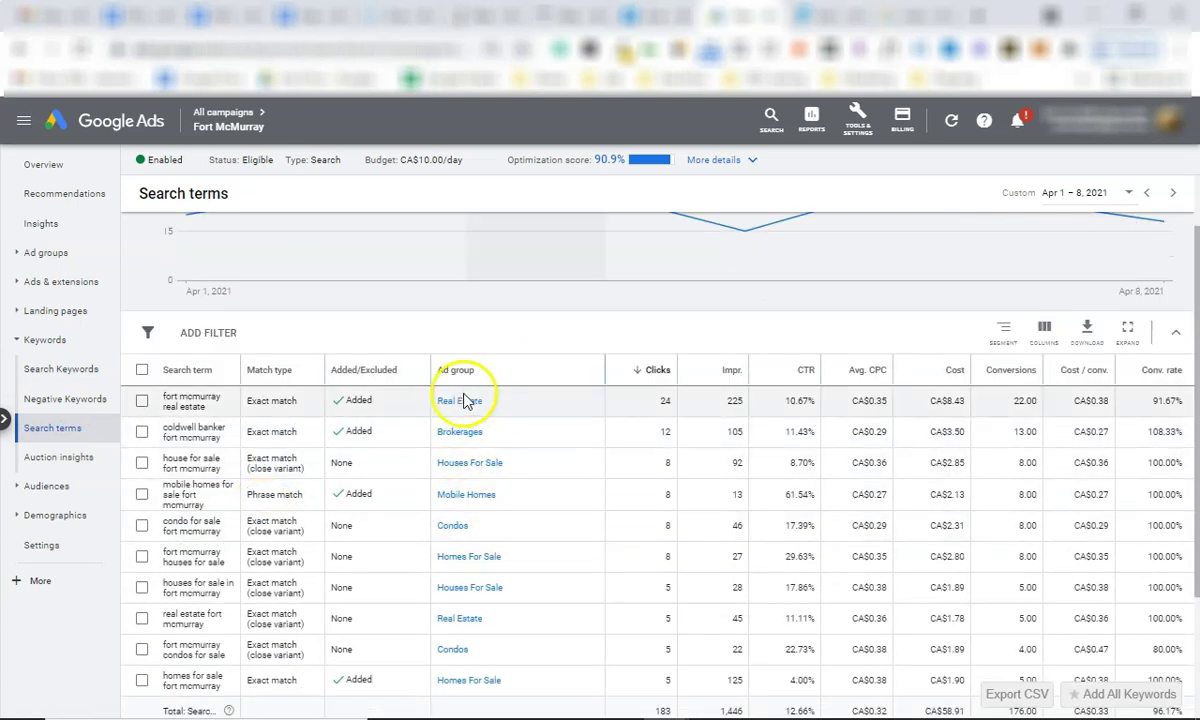
pyautogui.scroll(-3, 455, 570)
pyautogui.scroll(4, 316, 495)
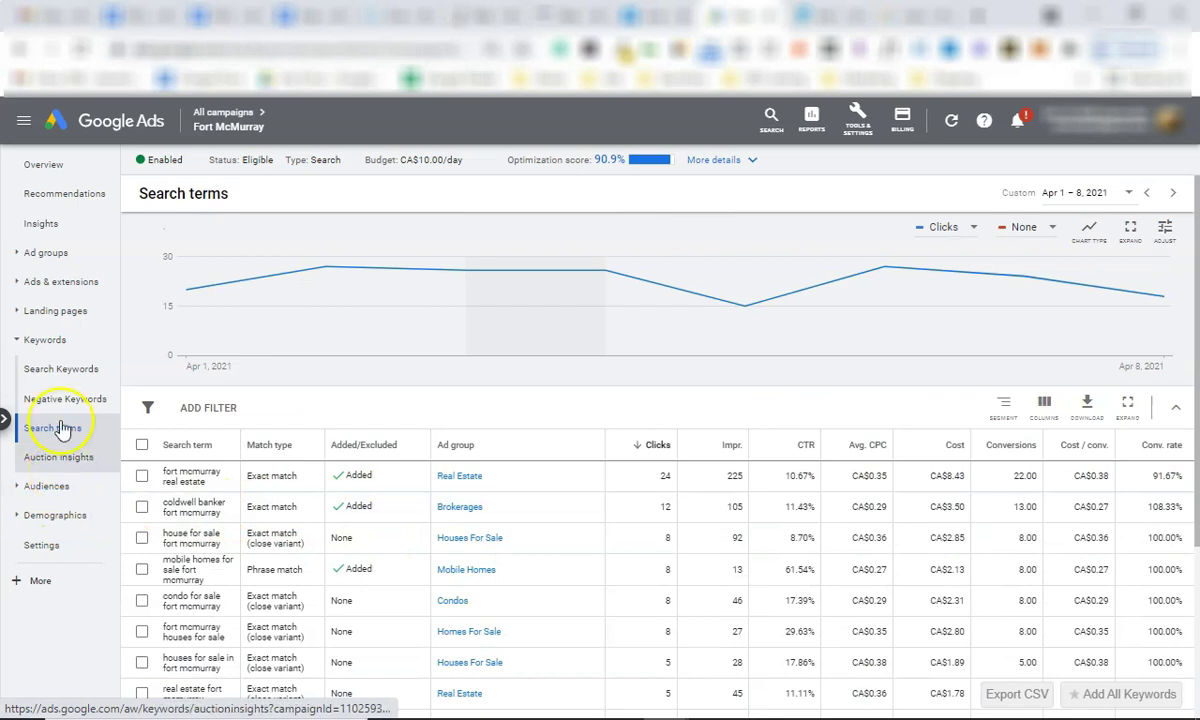
# Check the audiences report and age demographics, then bring back the campaign overview.
pyautogui.click(60, 486)
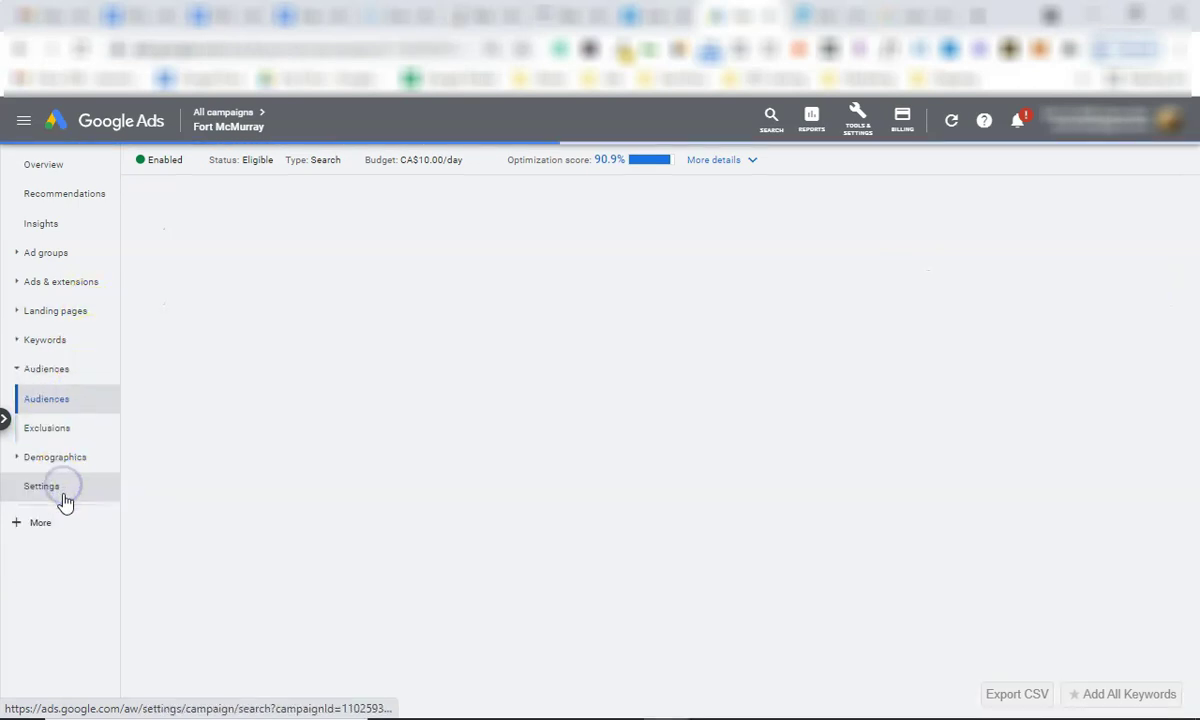
pyautogui.click(35, 460)
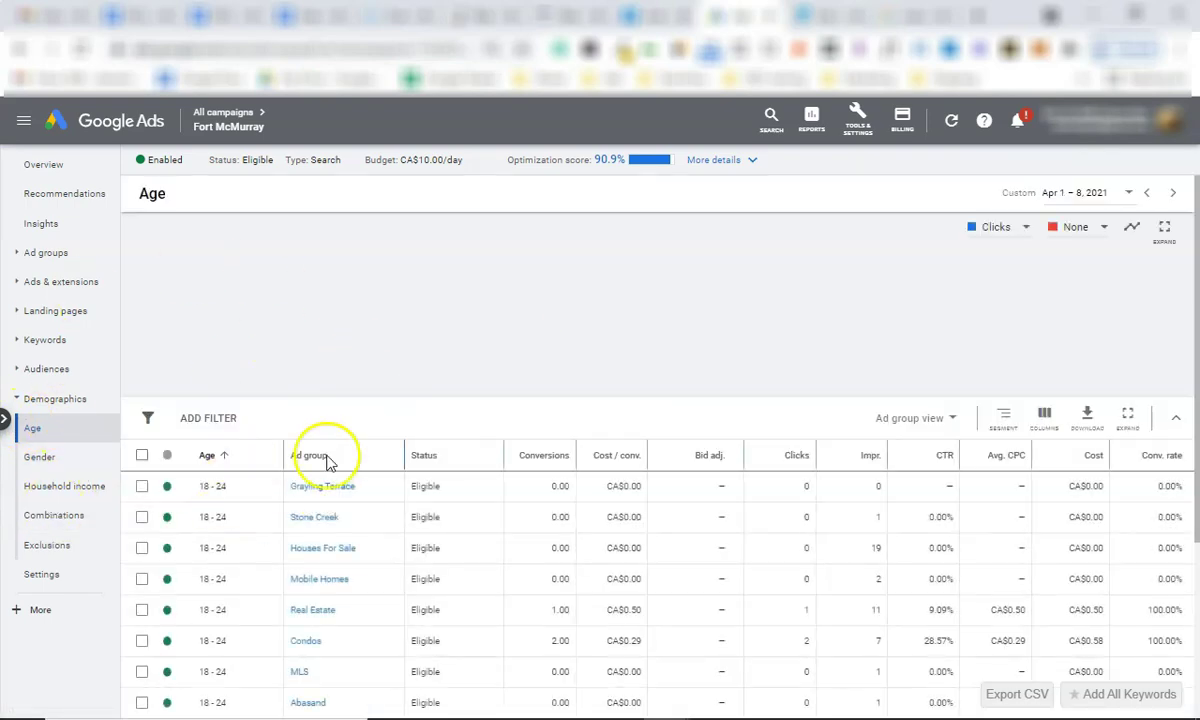
pyautogui.scroll(-3, 407, 522)
pyautogui.scroll(3, 407, 522)
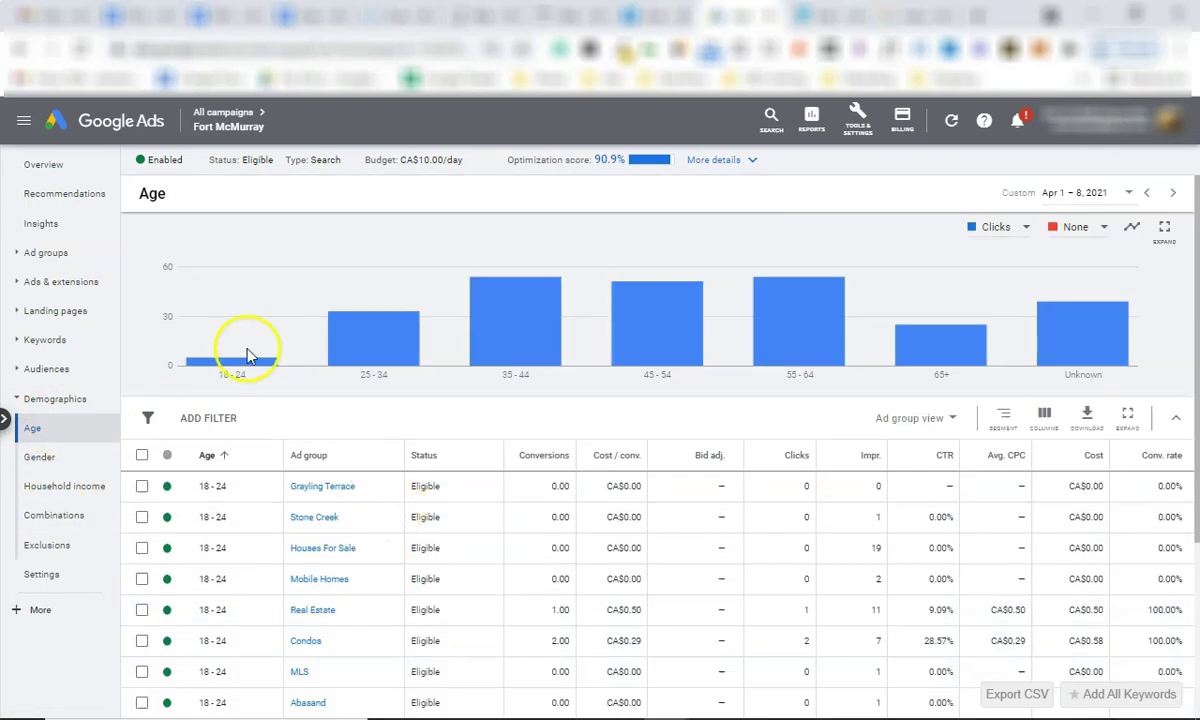
pyautogui.click(55, 164)
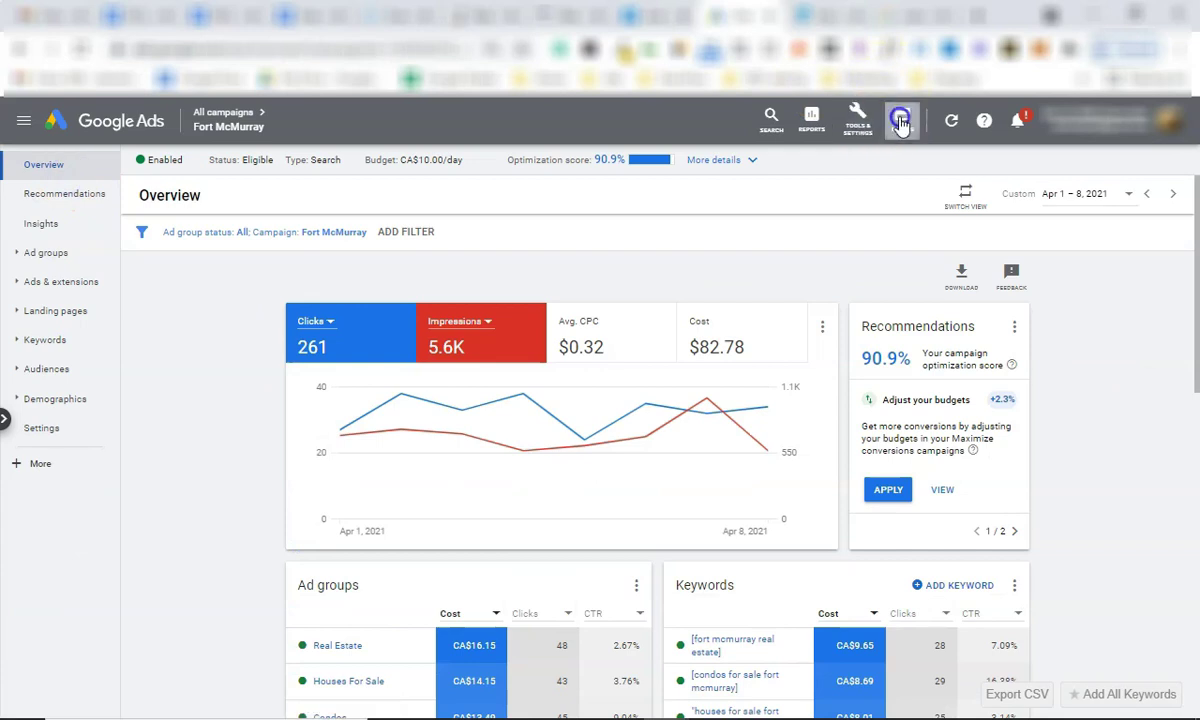
pyautogui.click(902, 118)
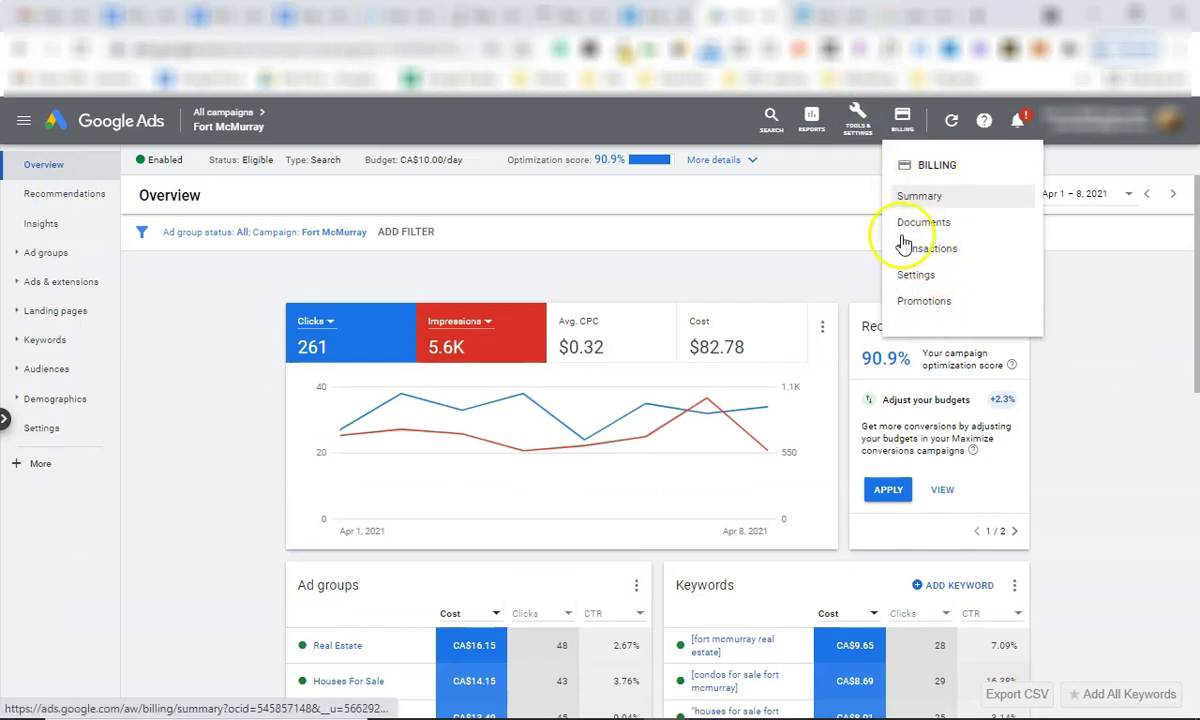
pyautogui.click(857, 118)
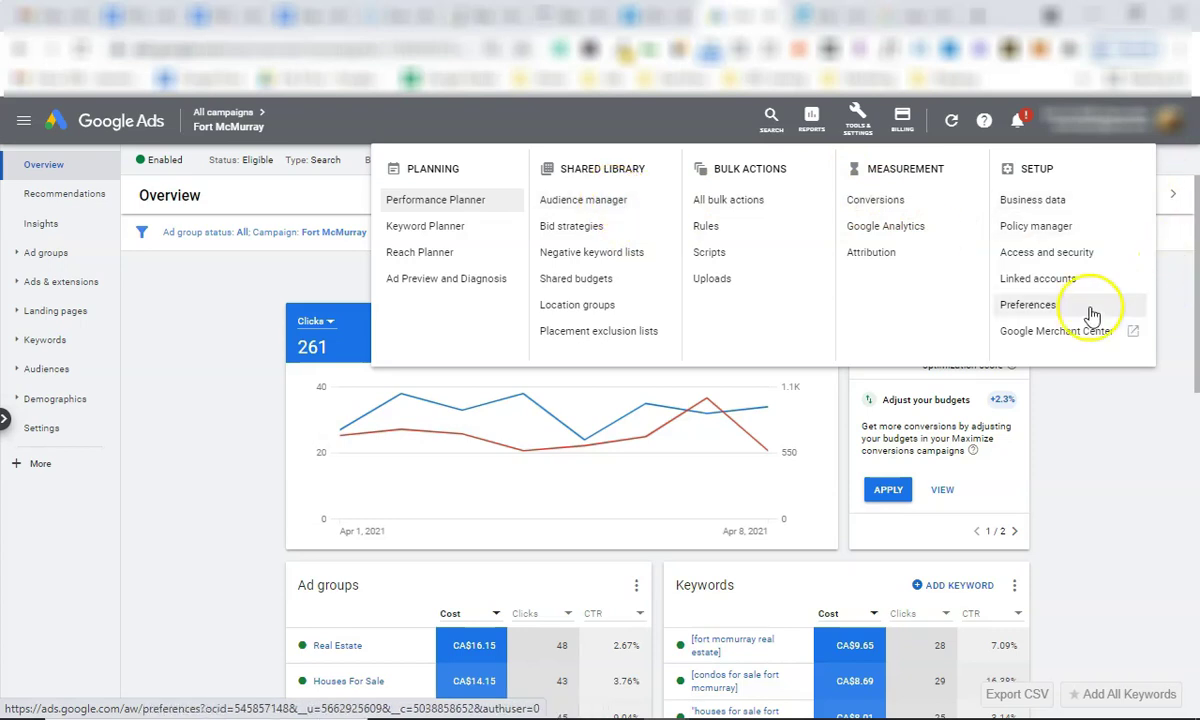
pyautogui.click(229, 324)
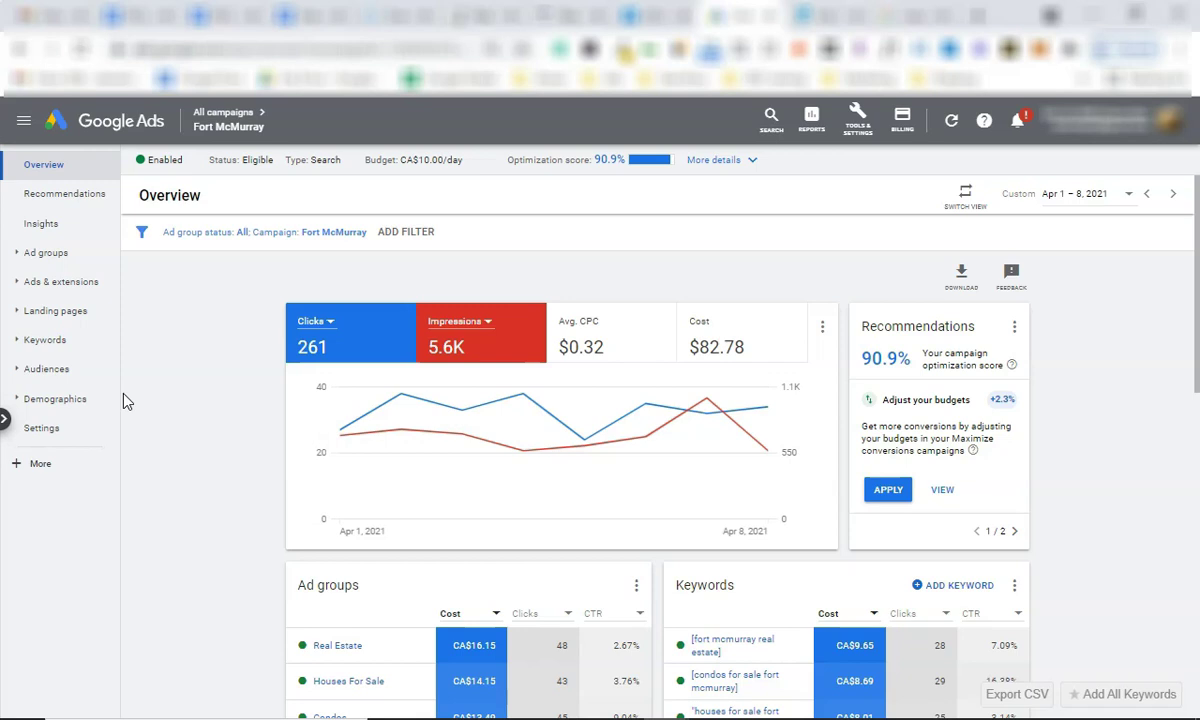
pyautogui.click(795, 15)
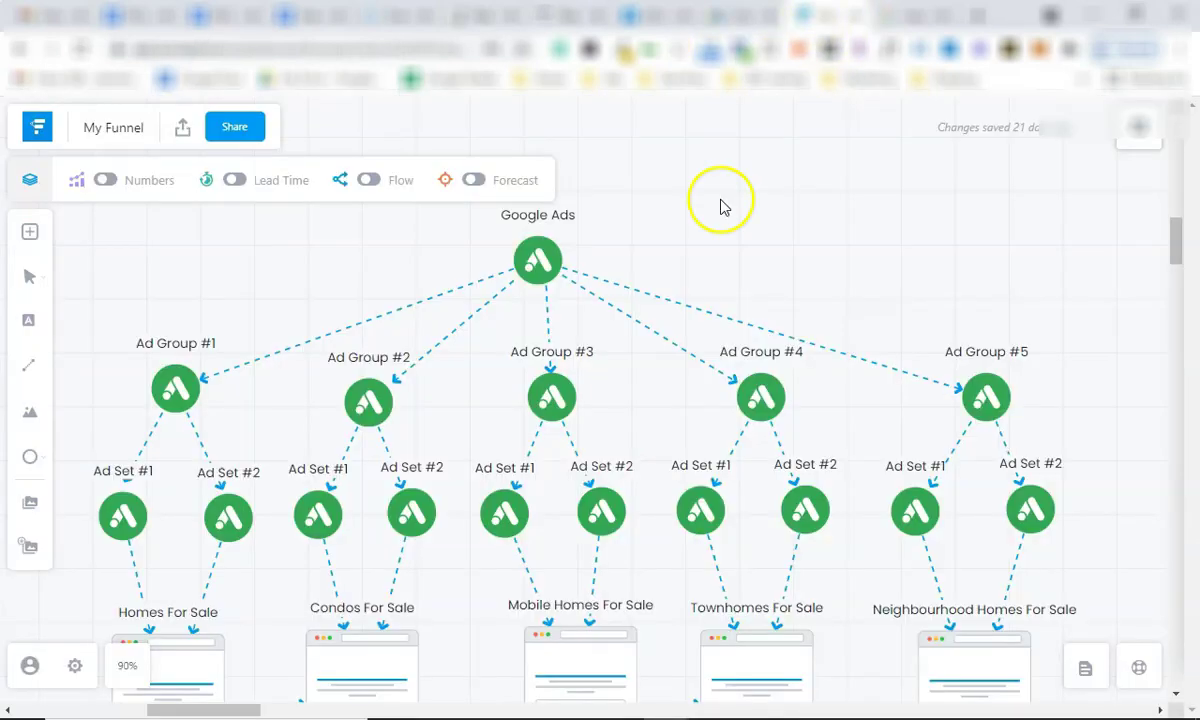
pyautogui.moveTo(204, 210); pyautogui.dragTo(1043, 693)
pyautogui.click(753, 214)
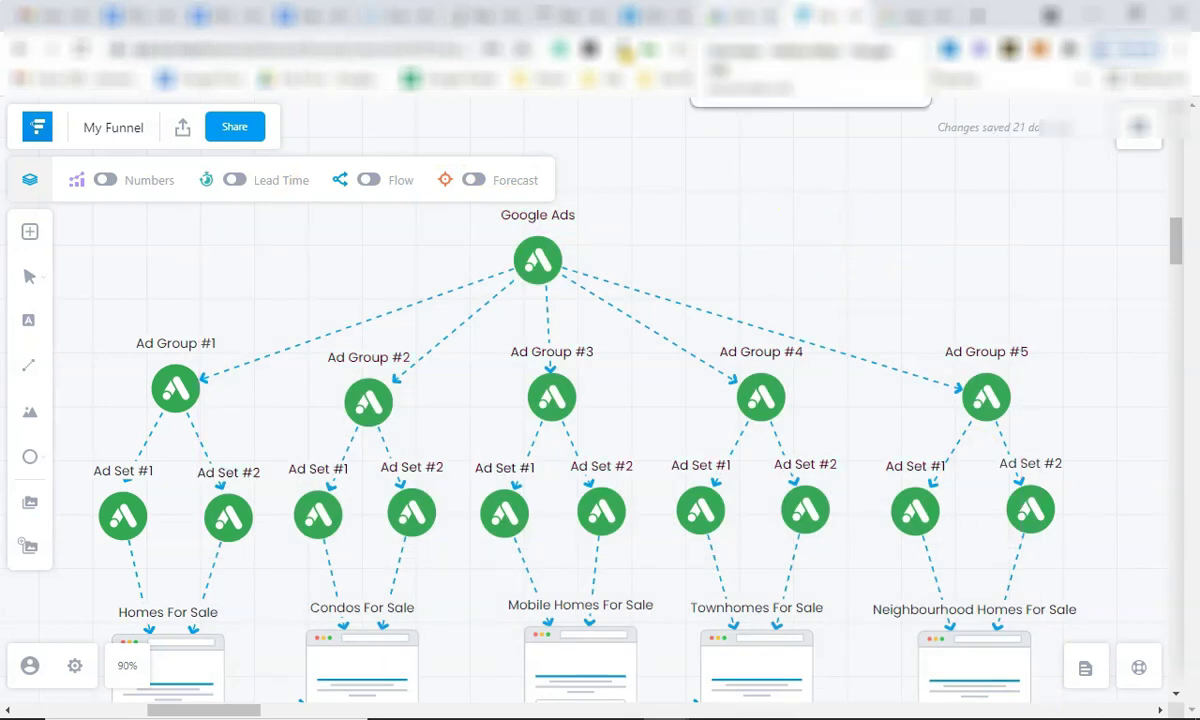
pyautogui.click(682, 16)
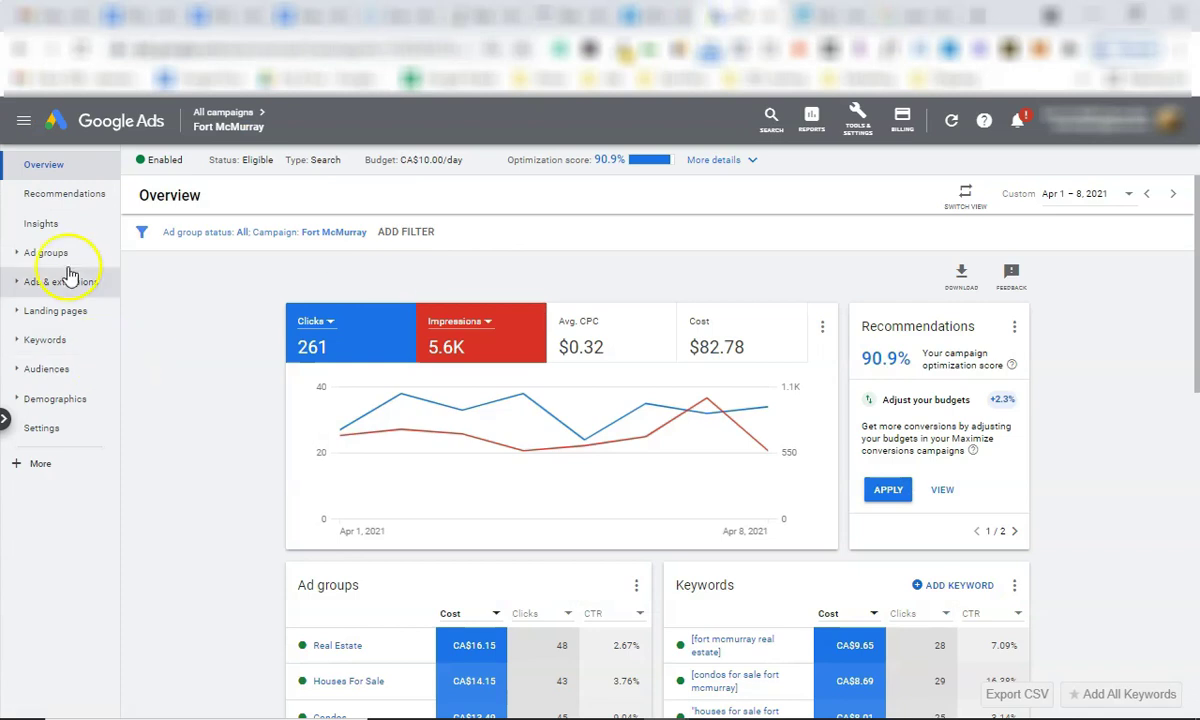
# Go from All campaigns into Fort McMurray and open the Real Estate ad group's keywords.
pyautogui.click(245, 116)
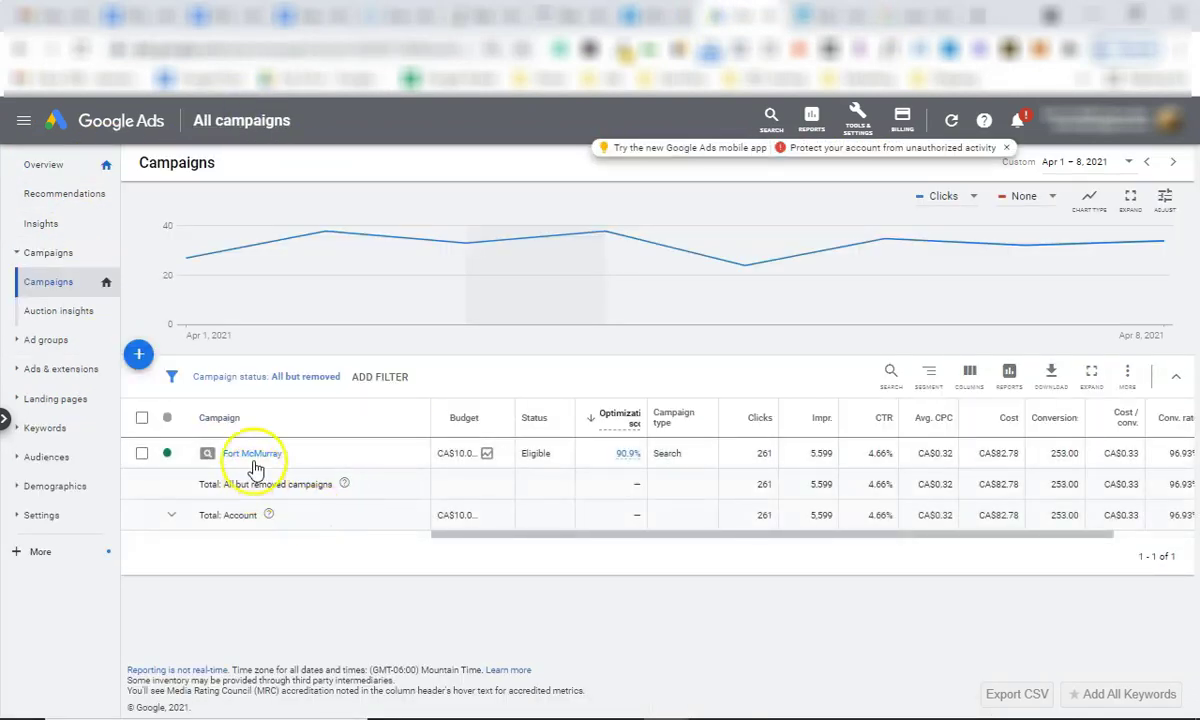
pyautogui.click(262, 457)
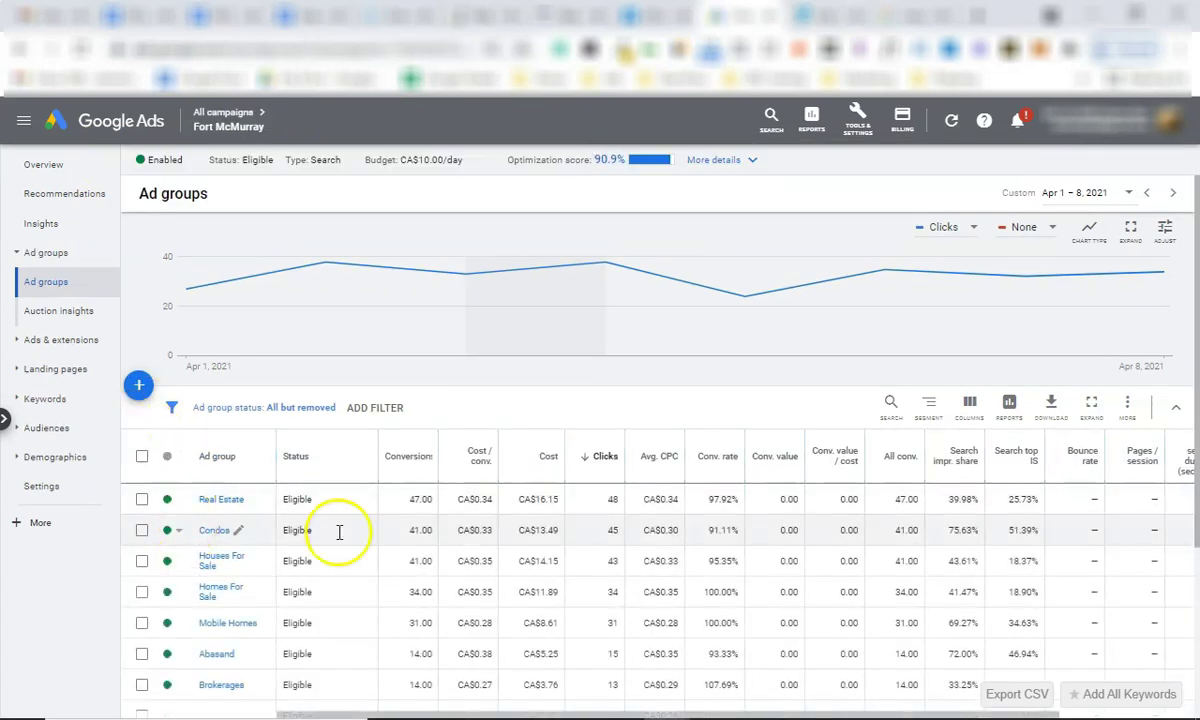
pyautogui.scroll(-5, 236, 568)
pyautogui.scroll(5, 230, 620)
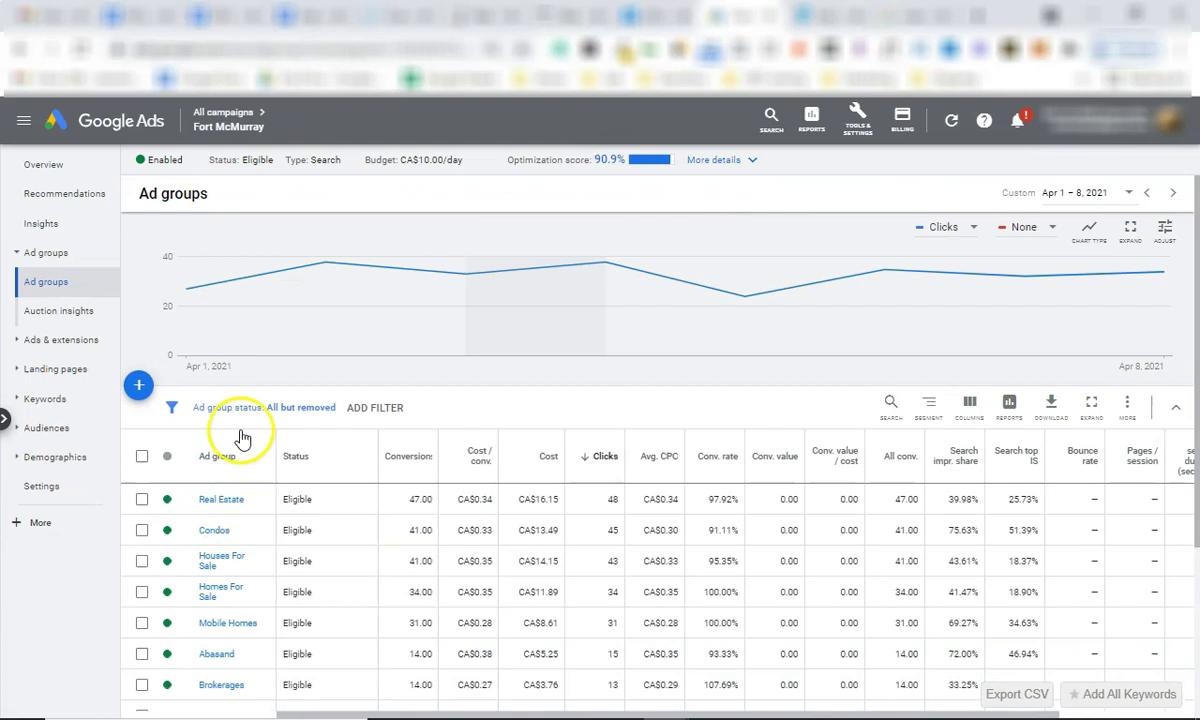
pyautogui.scroll(-1, 240, 520)
pyautogui.scroll(1, 236, 496)
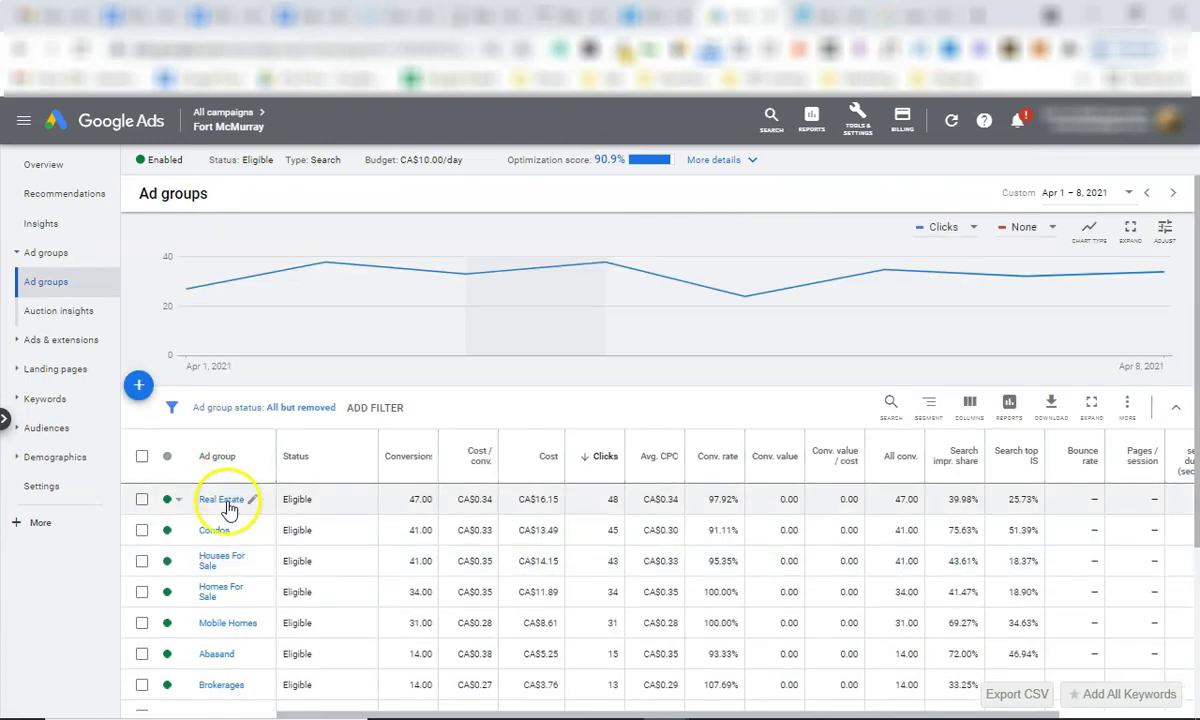
pyautogui.click(227, 502)
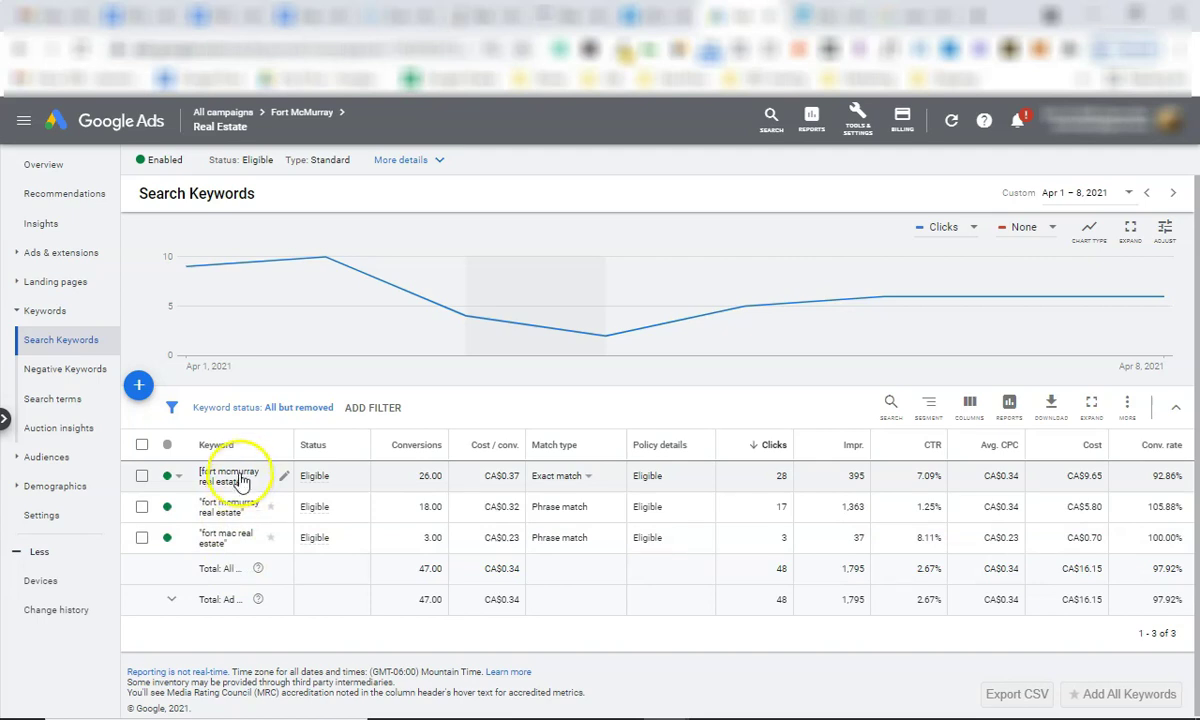
# List the Real Estate ad group's two responsive search ads and inspect the first one.
pyautogui.click(67, 254)
pyautogui.click(57, 284)
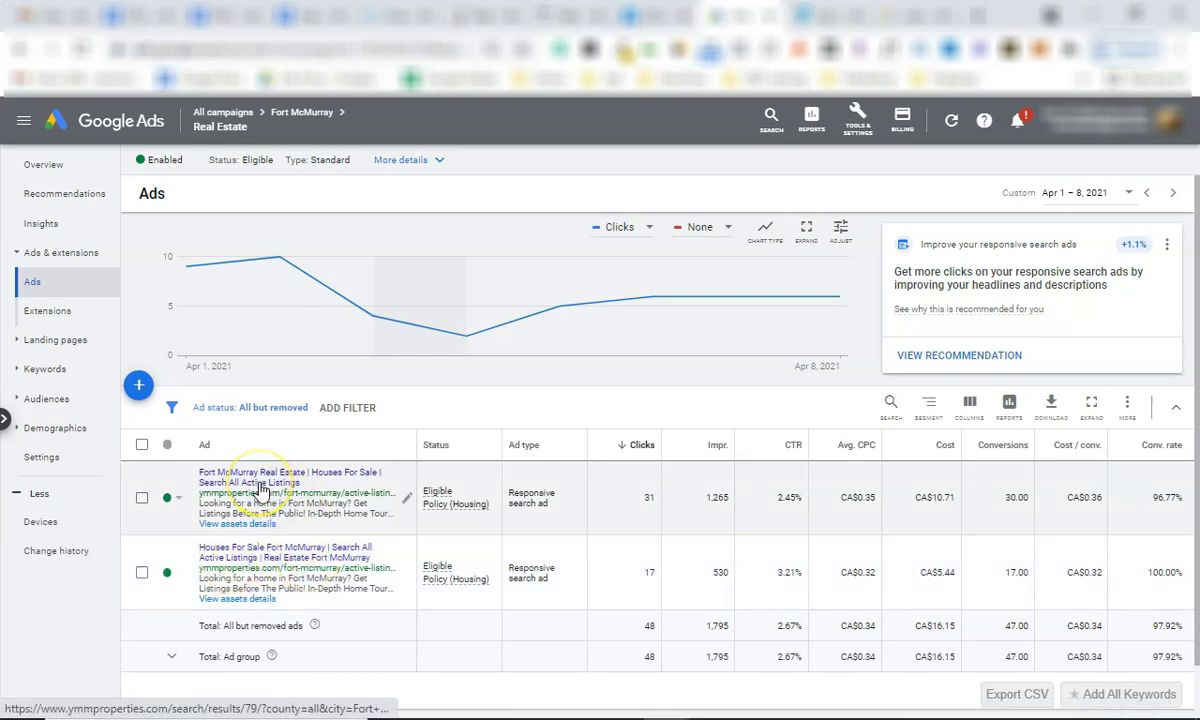
pyautogui.click(281, 511)
pyautogui.click(358, 495)
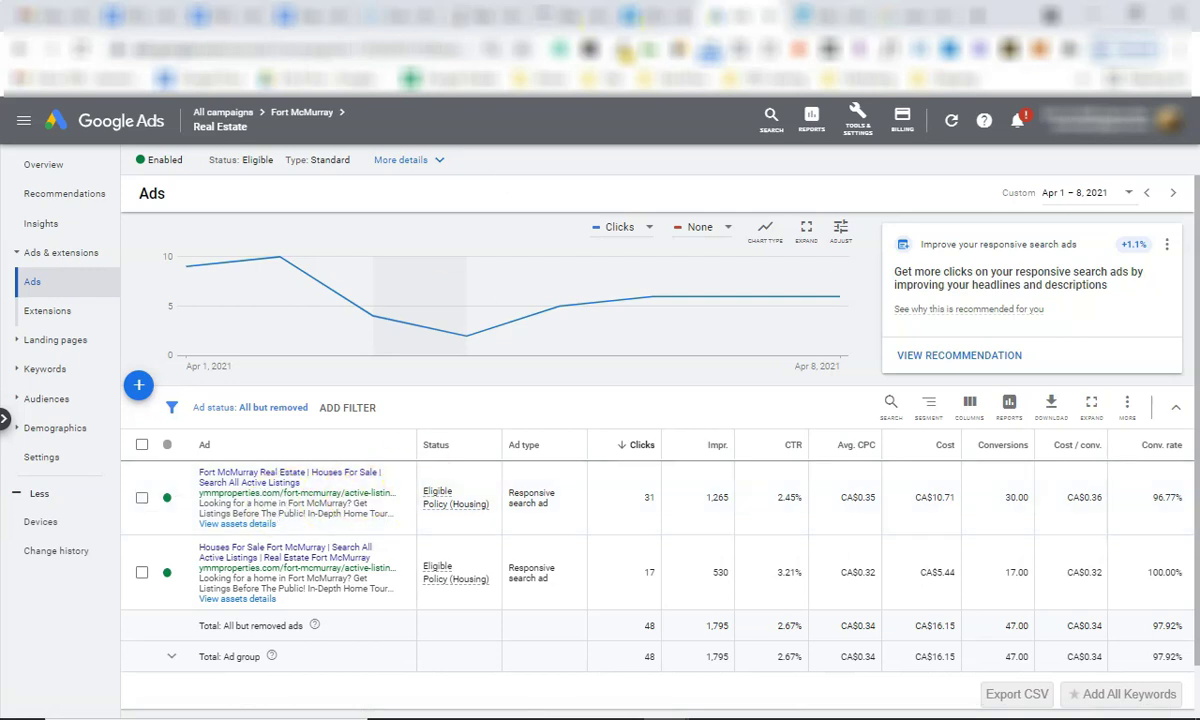
pyautogui.click(805, 15)
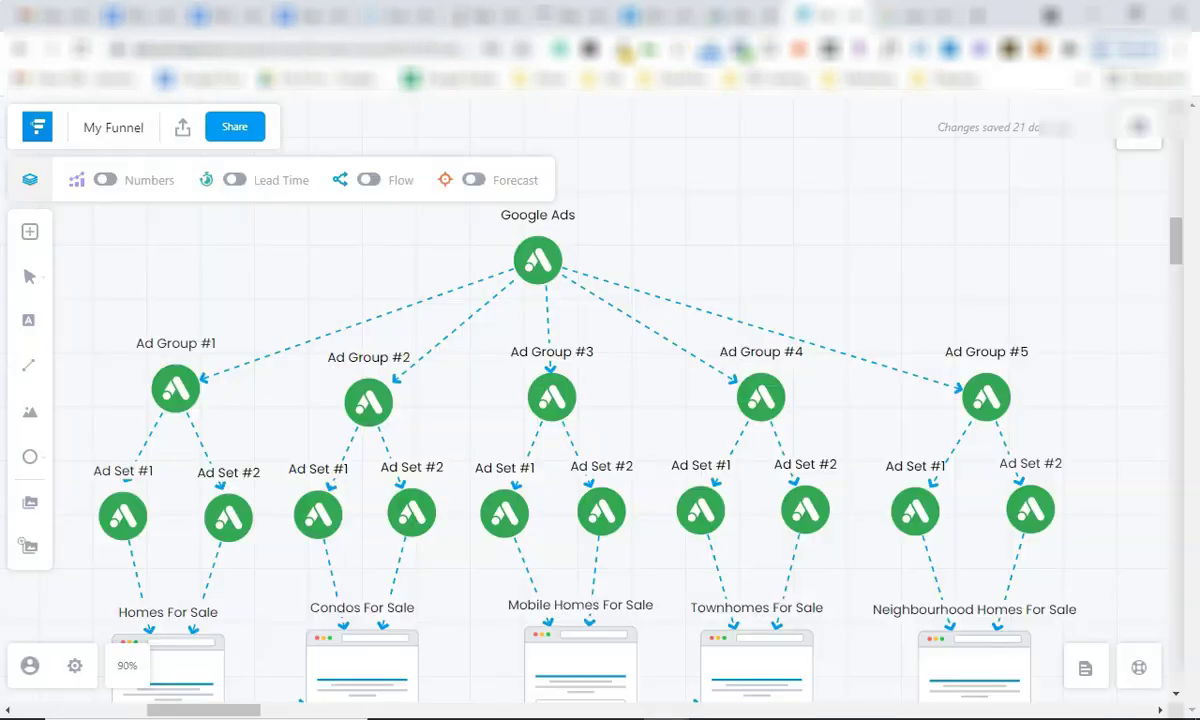
# Select the Google Ads node and step through Ad Group #1 to #5 on the funnel map.
pyautogui.click(540, 260)
pyautogui.click(539, 268)
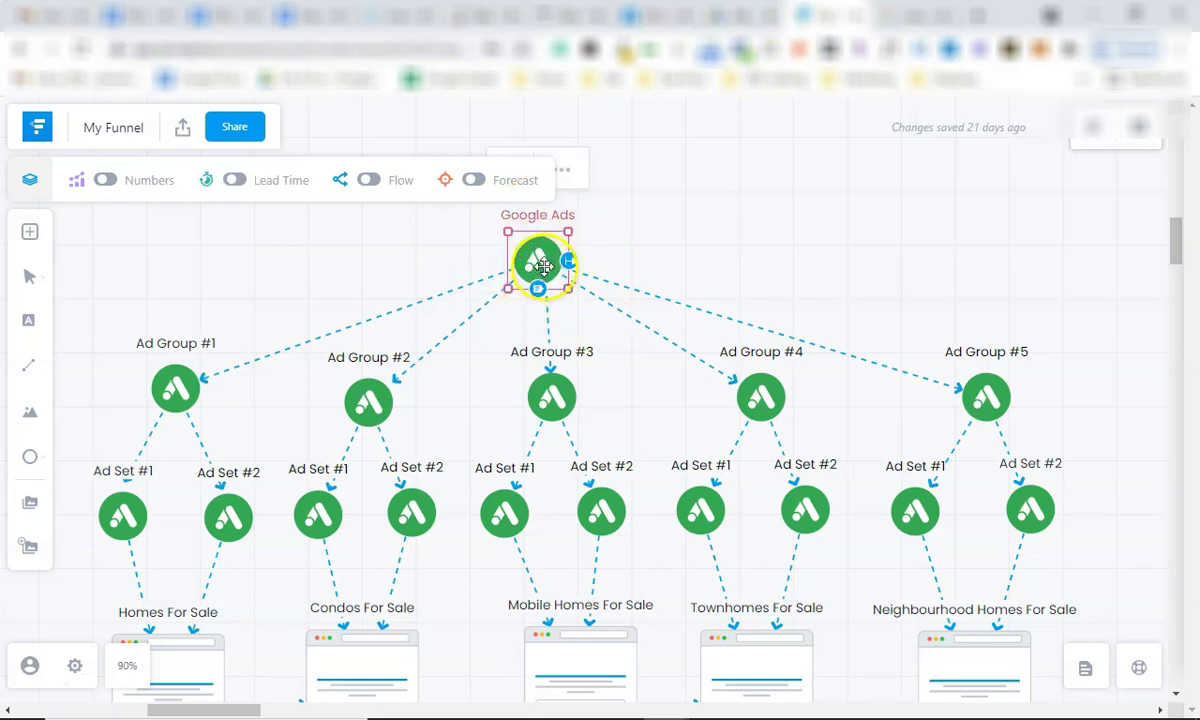
pyautogui.click(396, 372)
pyautogui.click(172, 383)
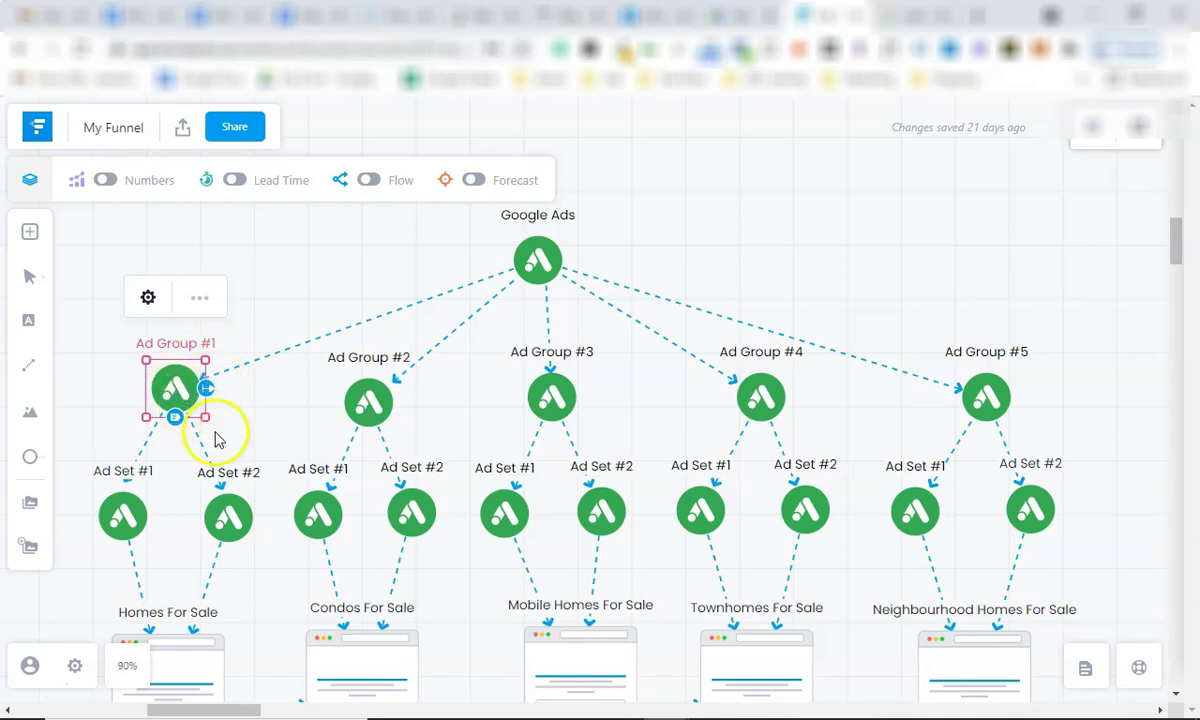
pyautogui.click(368, 402)
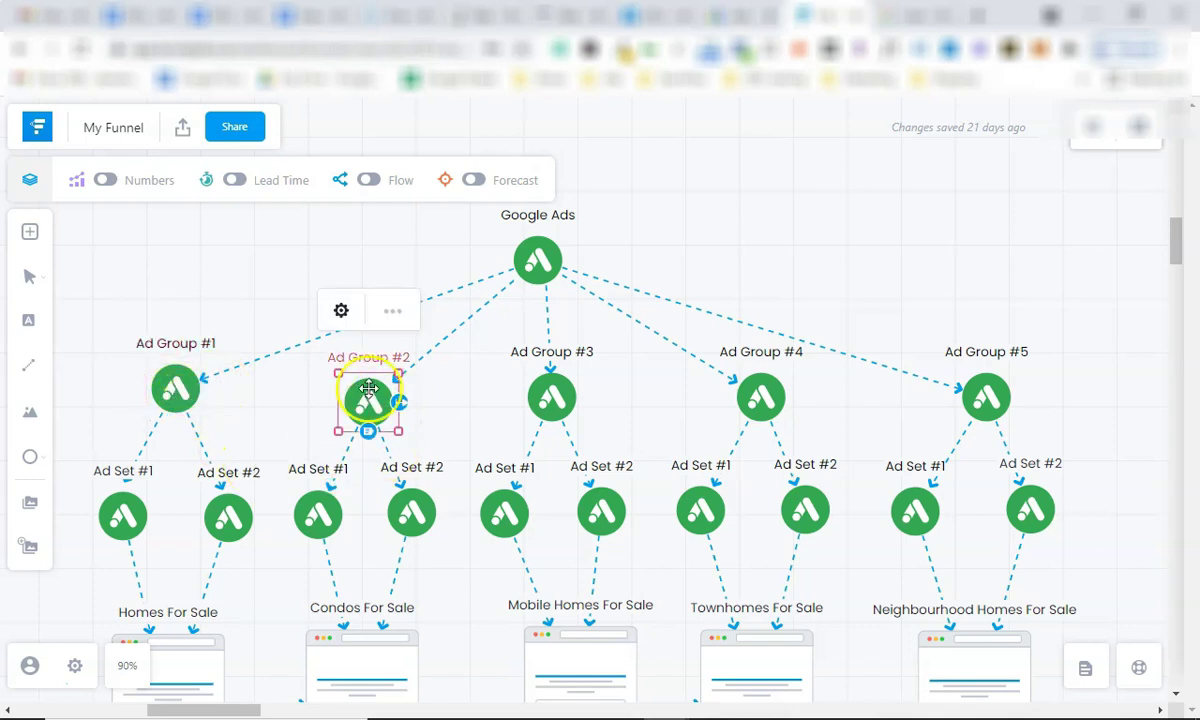
pyautogui.click(549, 392)
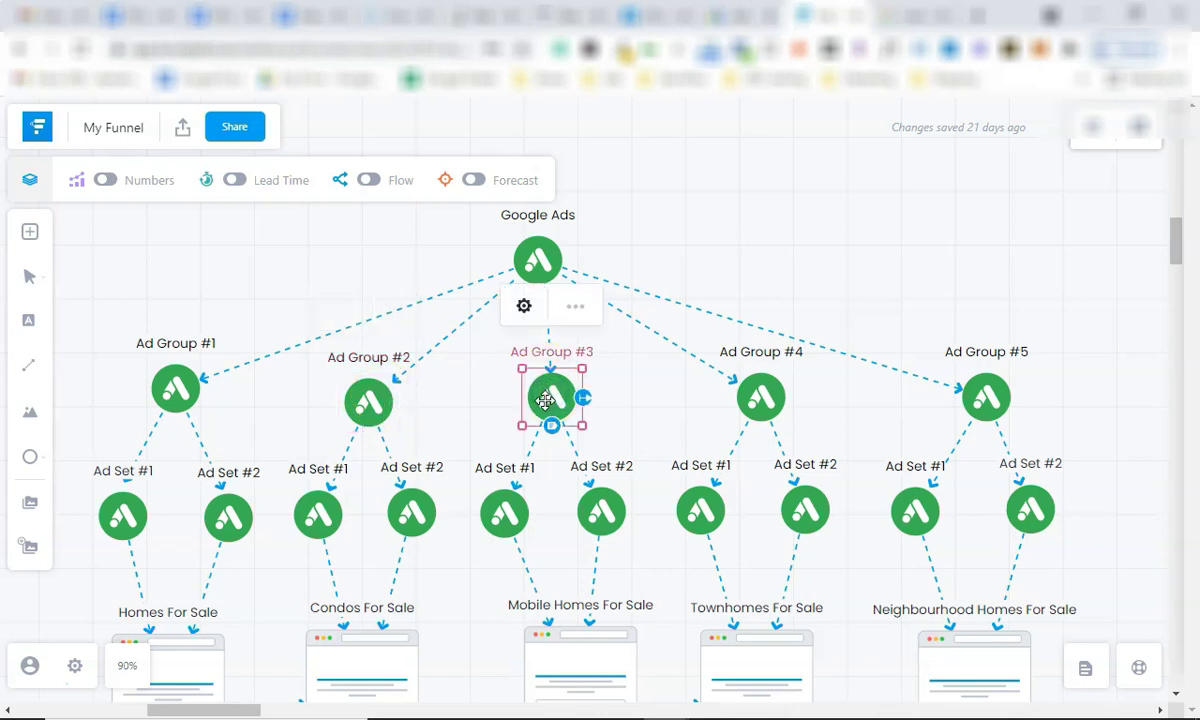
pyautogui.click(762, 399)
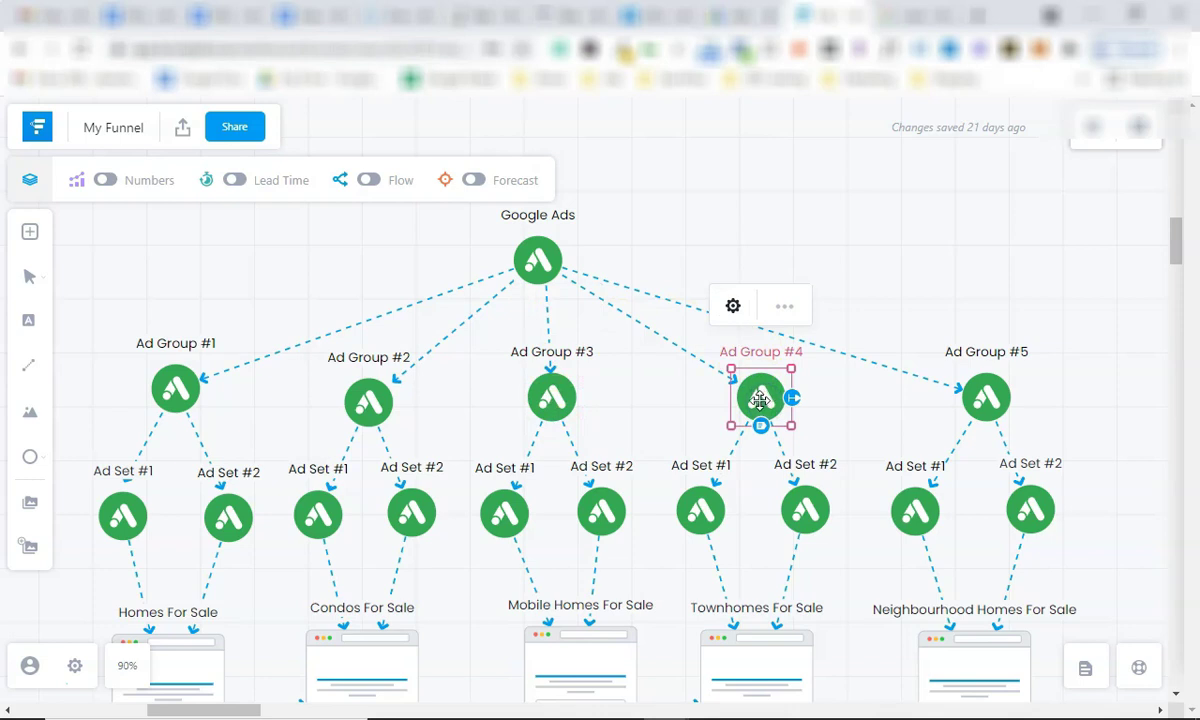
pyautogui.click(755, 395)
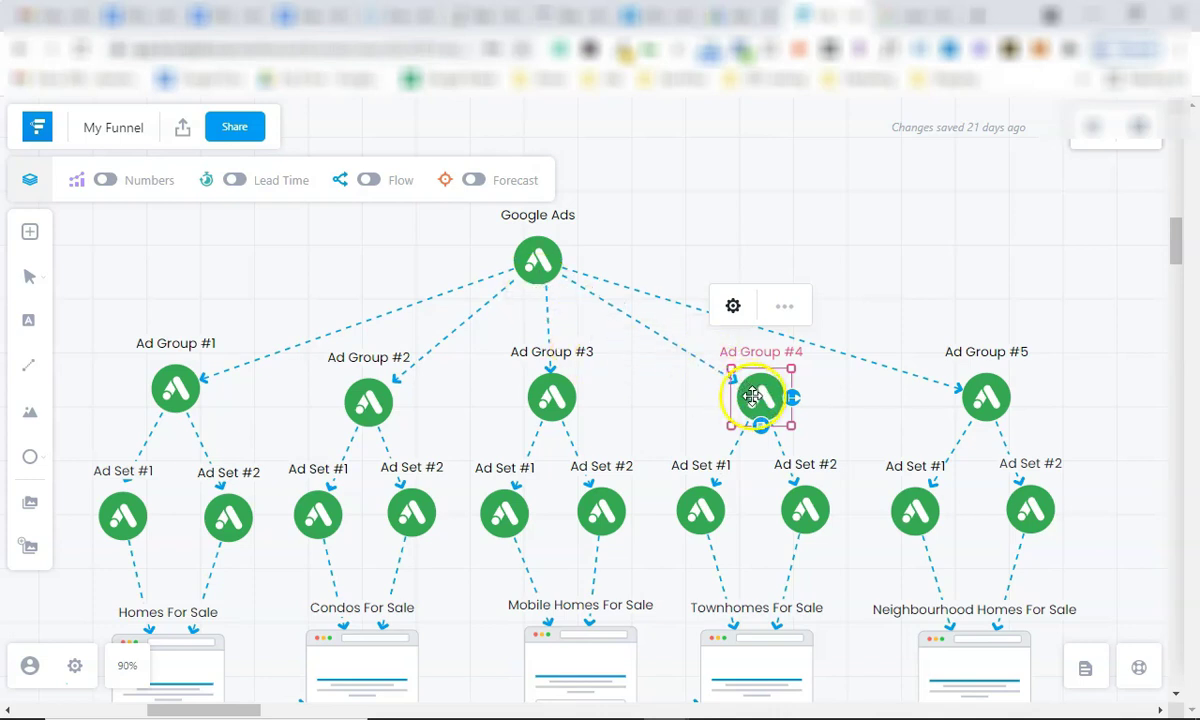
pyautogui.click(986, 400)
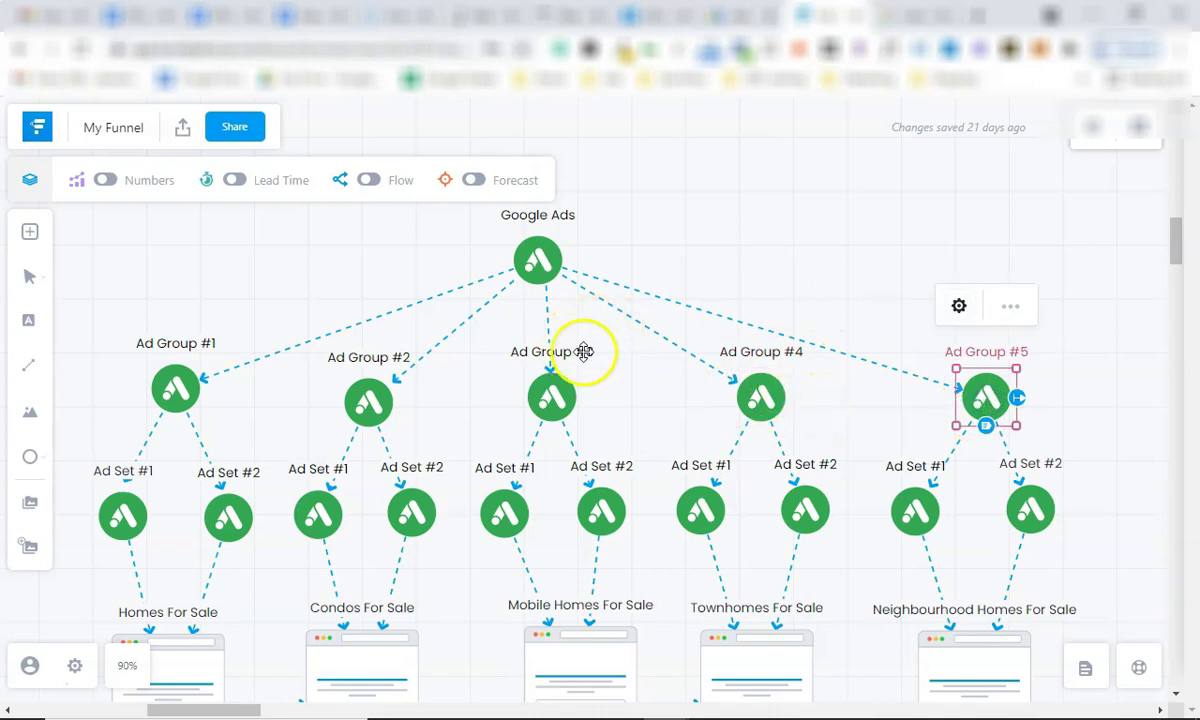
# Inspect Ad Set #2 under Ad Group #3, then return to the nanaimo search results.
pyautogui.click(553, 396)
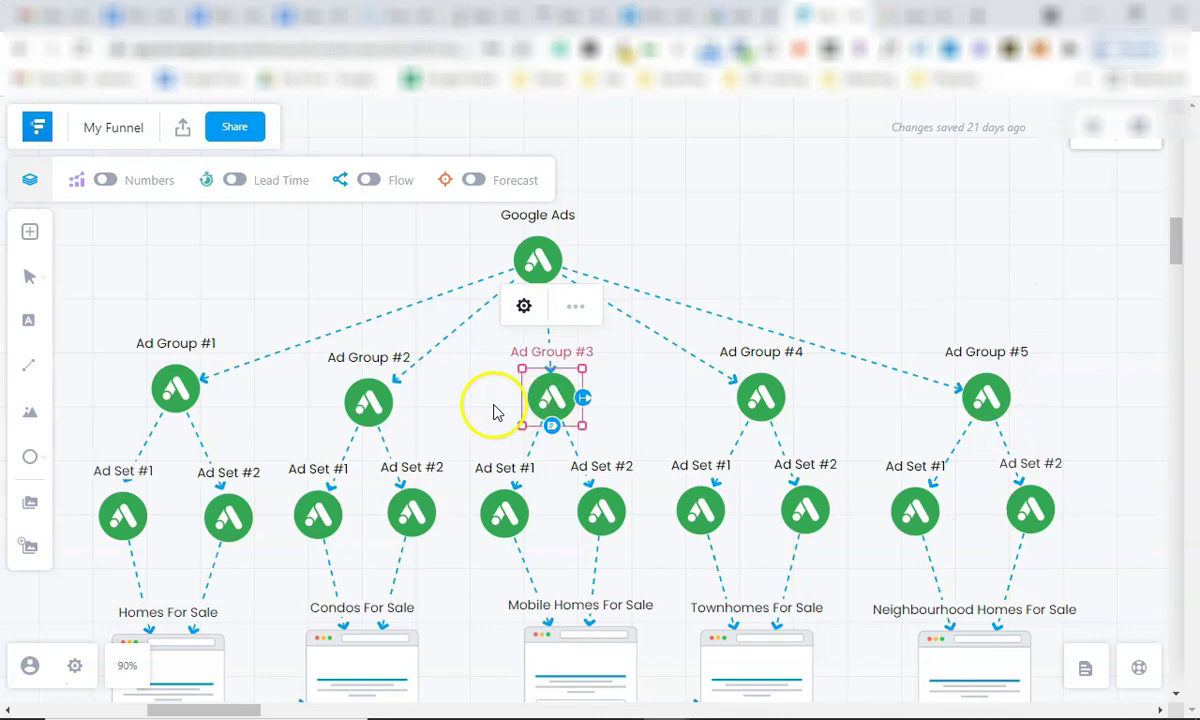
pyautogui.click(376, 241)
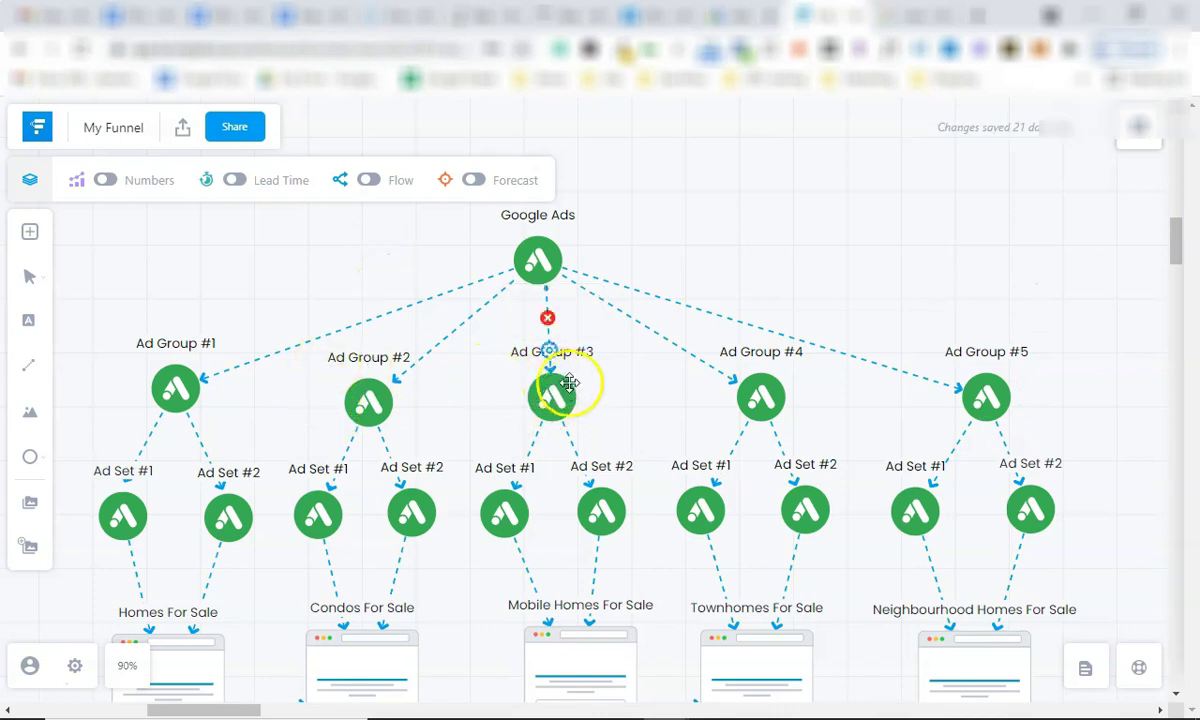
pyautogui.scroll(-1, 603, 505)
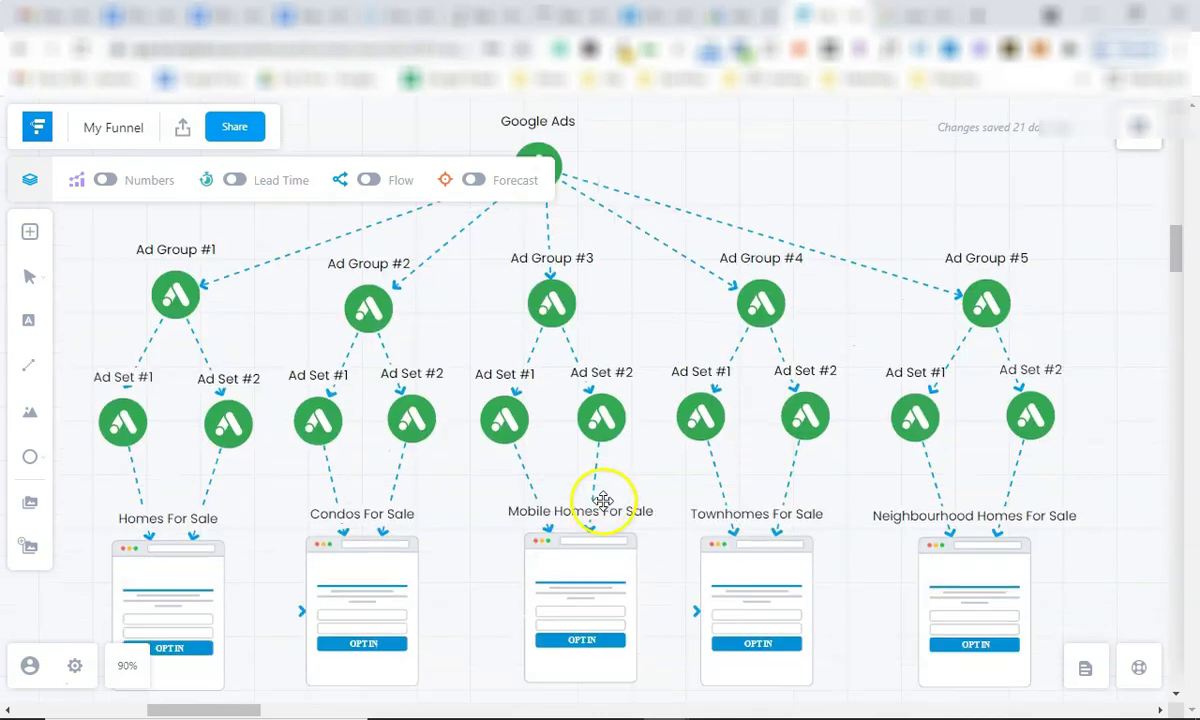
pyautogui.click(600, 421)
pyautogui.scroll(-1, 590, 520)
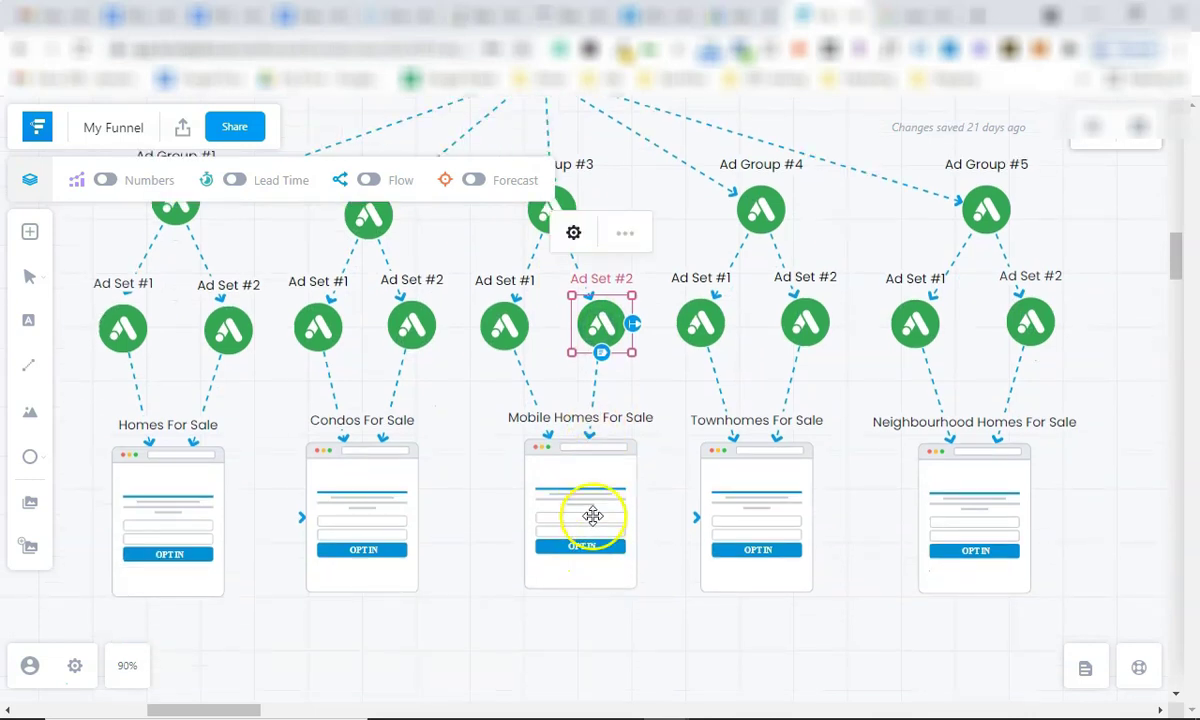
pyautogui.click(912, 15)
# Search 'condos for sale fort mcmurray' in a new tab, showing the Fort Mcmurray Condo Sales ad.
pyautogui.scroll(2, 388, 166)
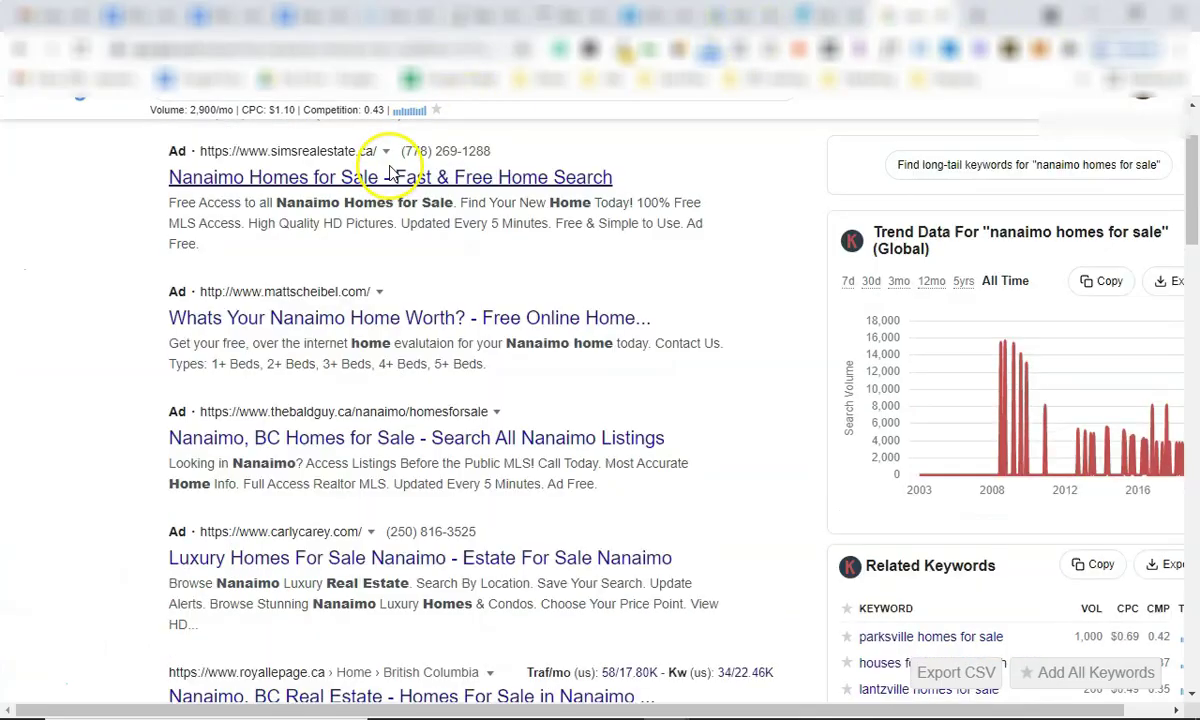
pyautogui.click(365, 145)
pyautogui.doubleClick(365, 145)
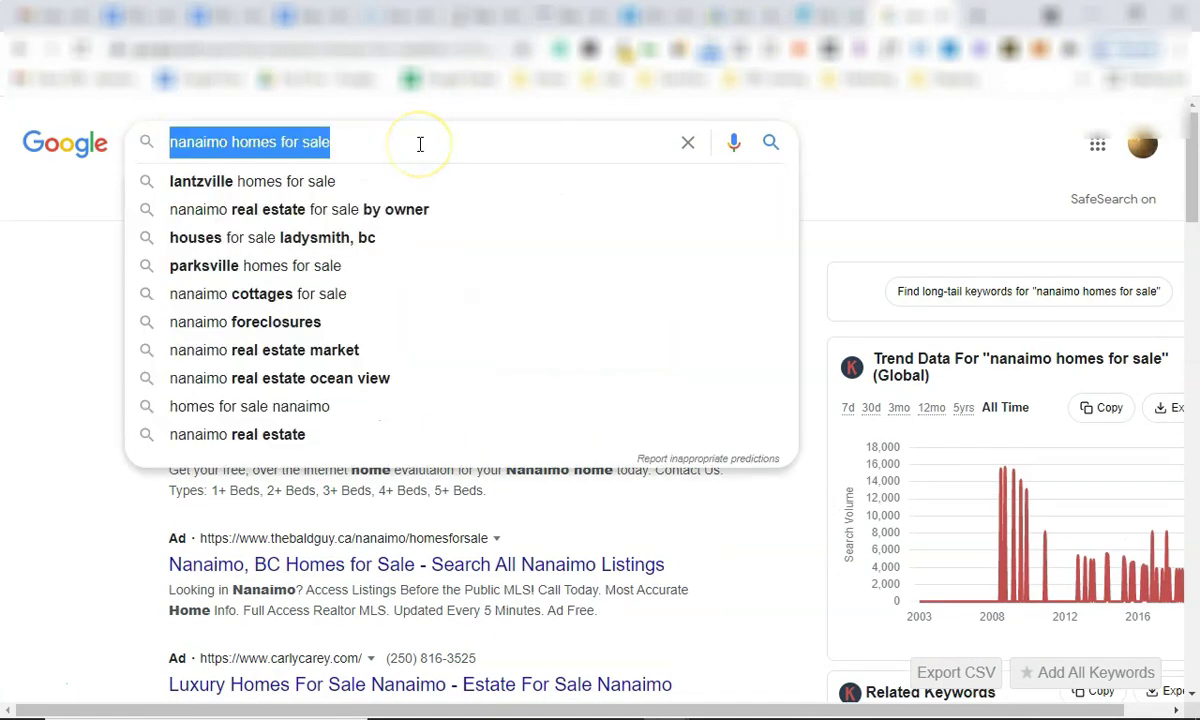
pyautogui.hotkey('ctrl', 't')
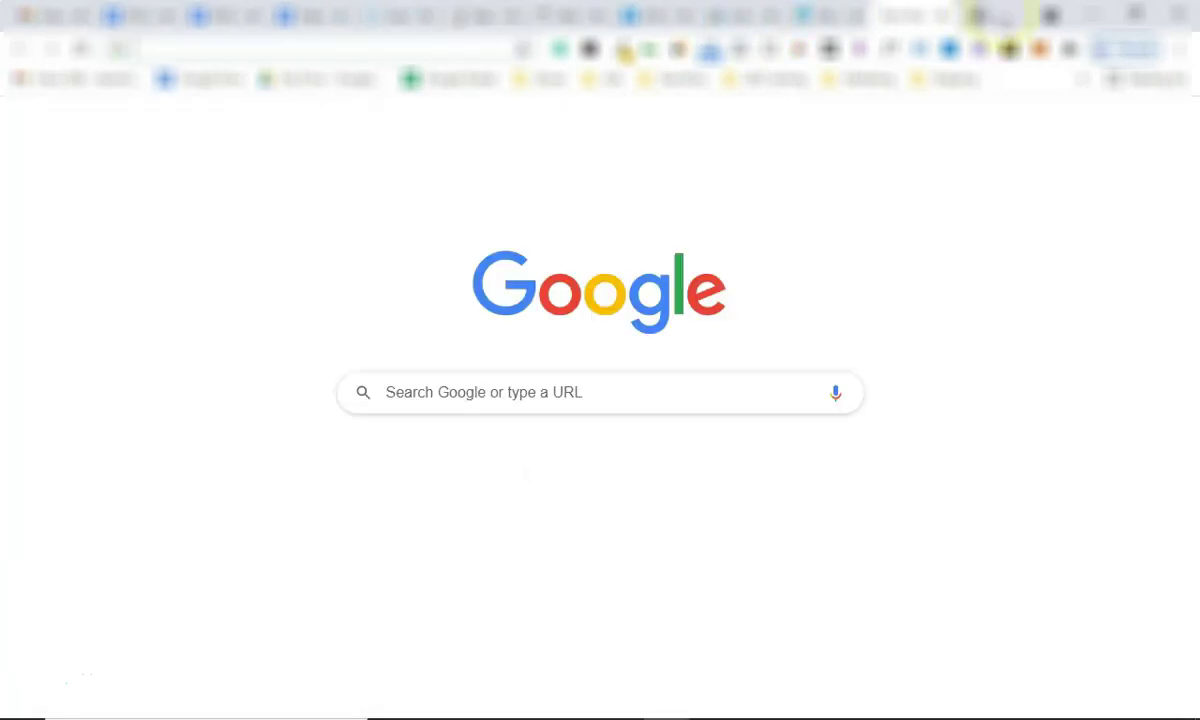
pyautogui.write('condos for')
pyautogui.press('Return')
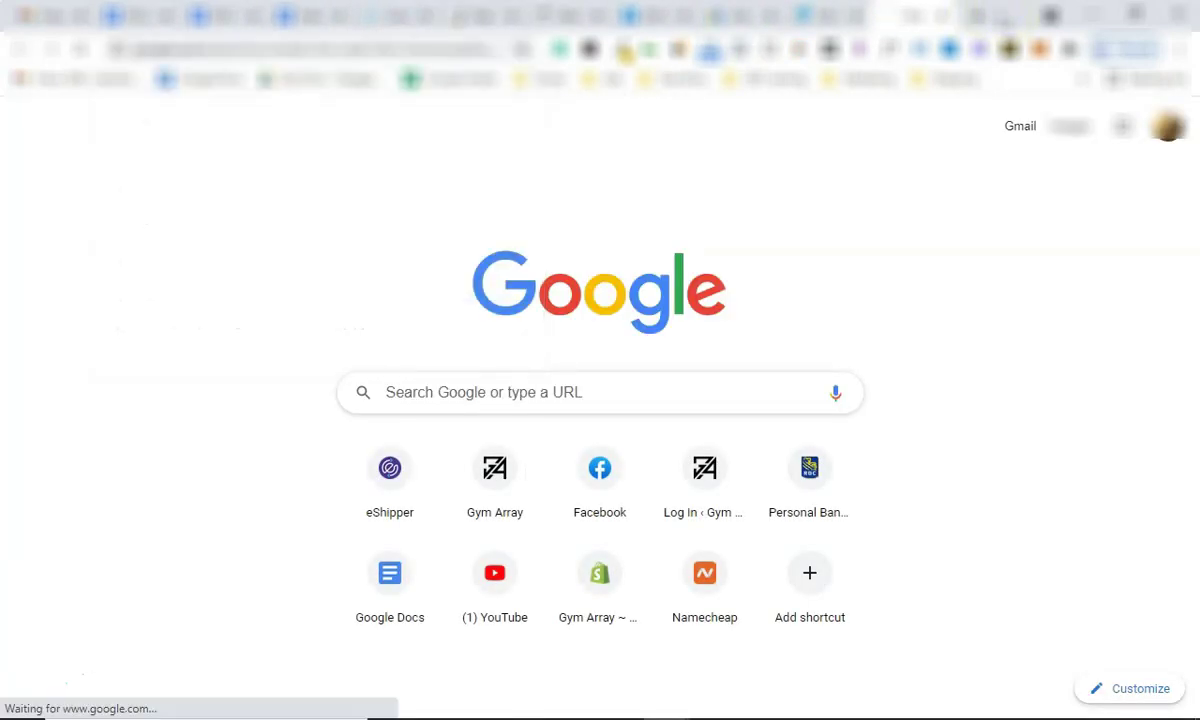
pyautogui.click(315, 147)
pyautogui.tripleClick(315, 147)
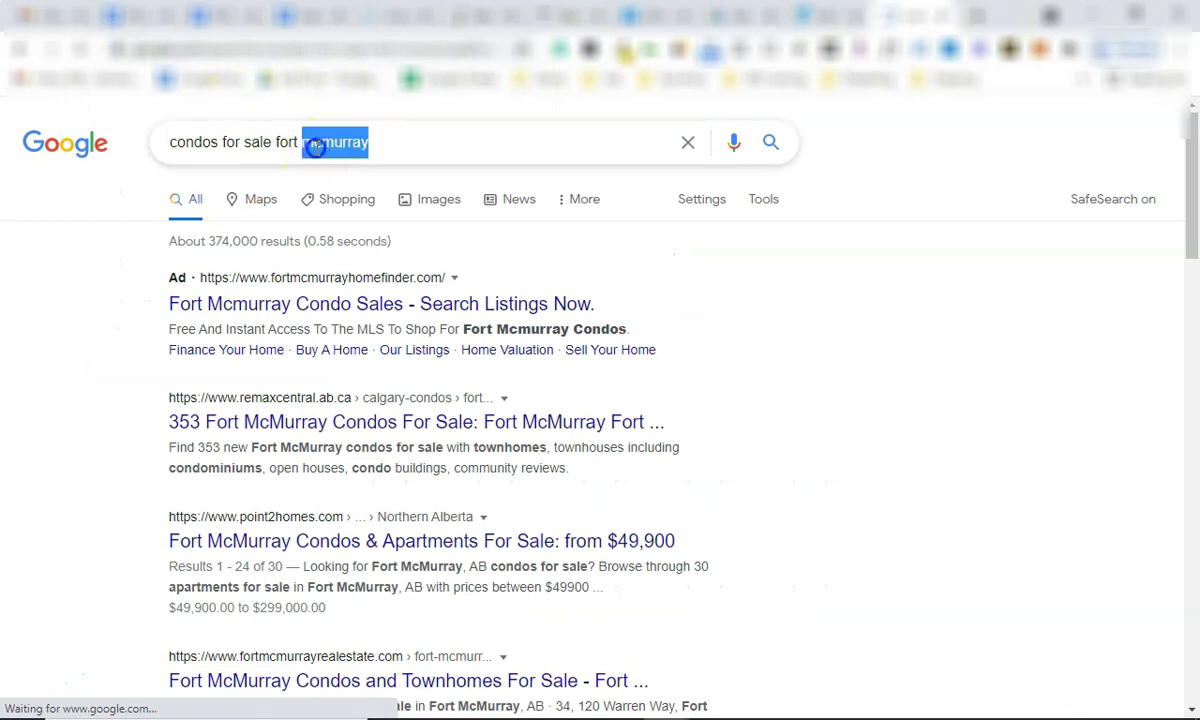
pyautogui.click(43, 229)
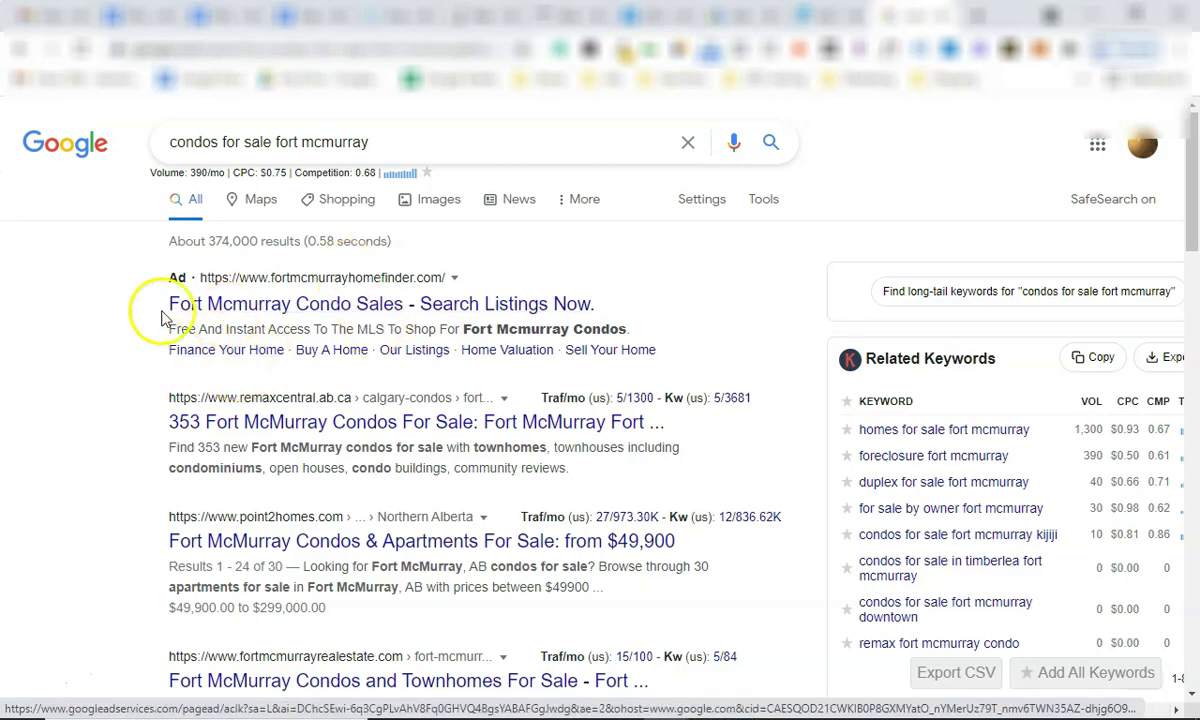
pyautogui.scroll(-3, 166, 335)
pyautogui.scroll(3, 161, 308)
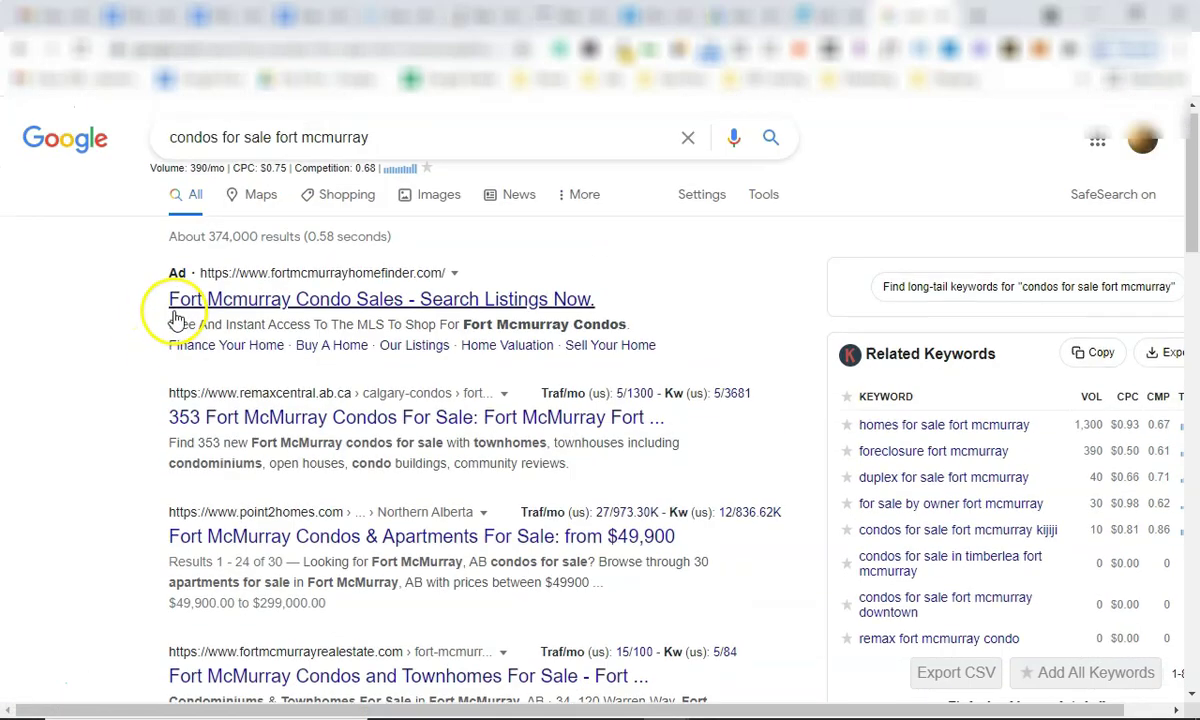
pyautogui.scroll(-15, 272, 400)
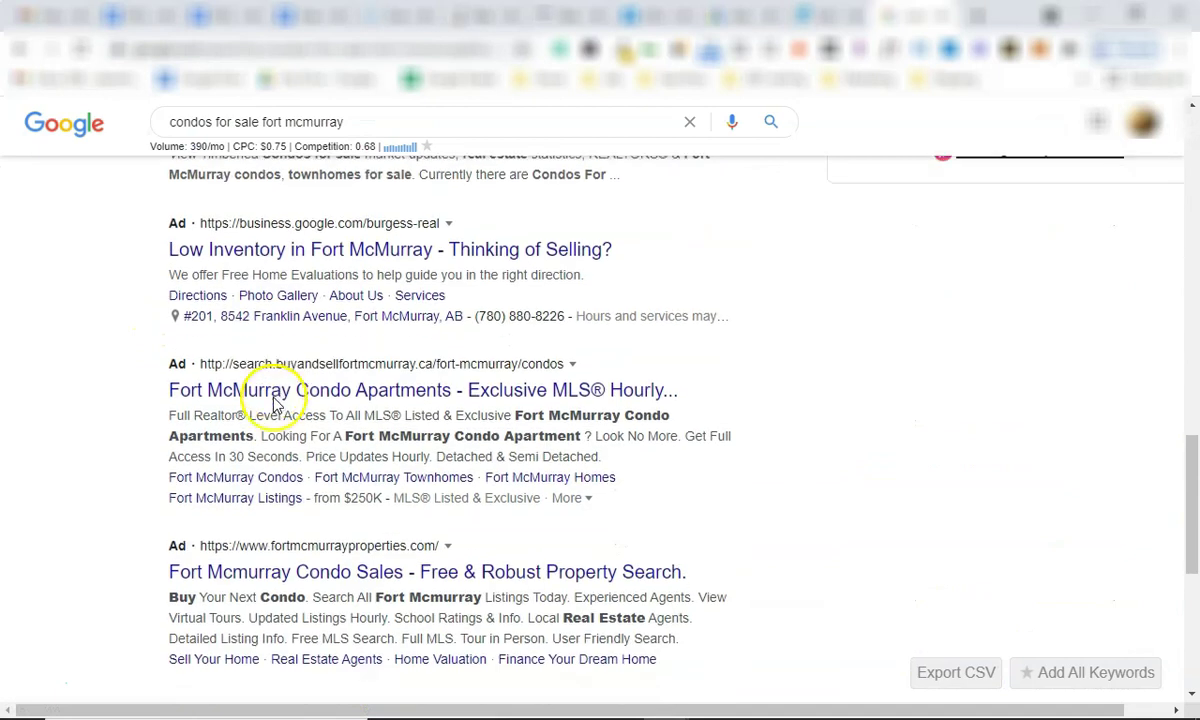
pyautogui.scroll(1, 300, 385)
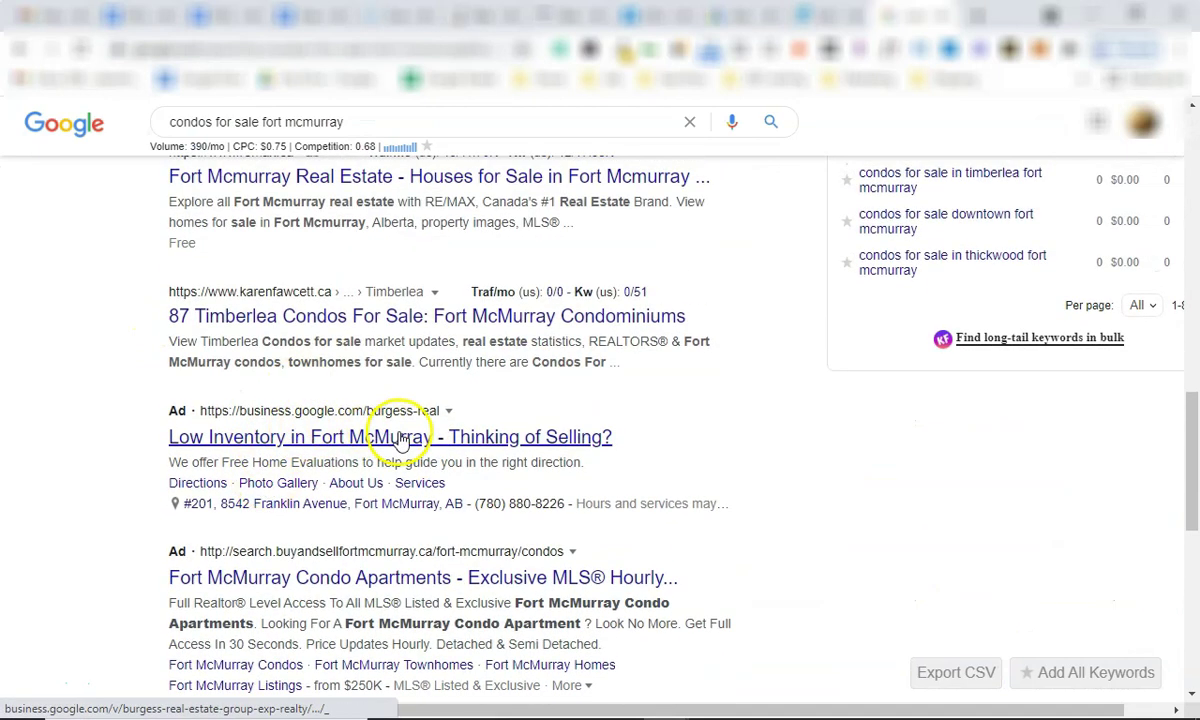
pyautogui.scroll(-2, 415, 477)
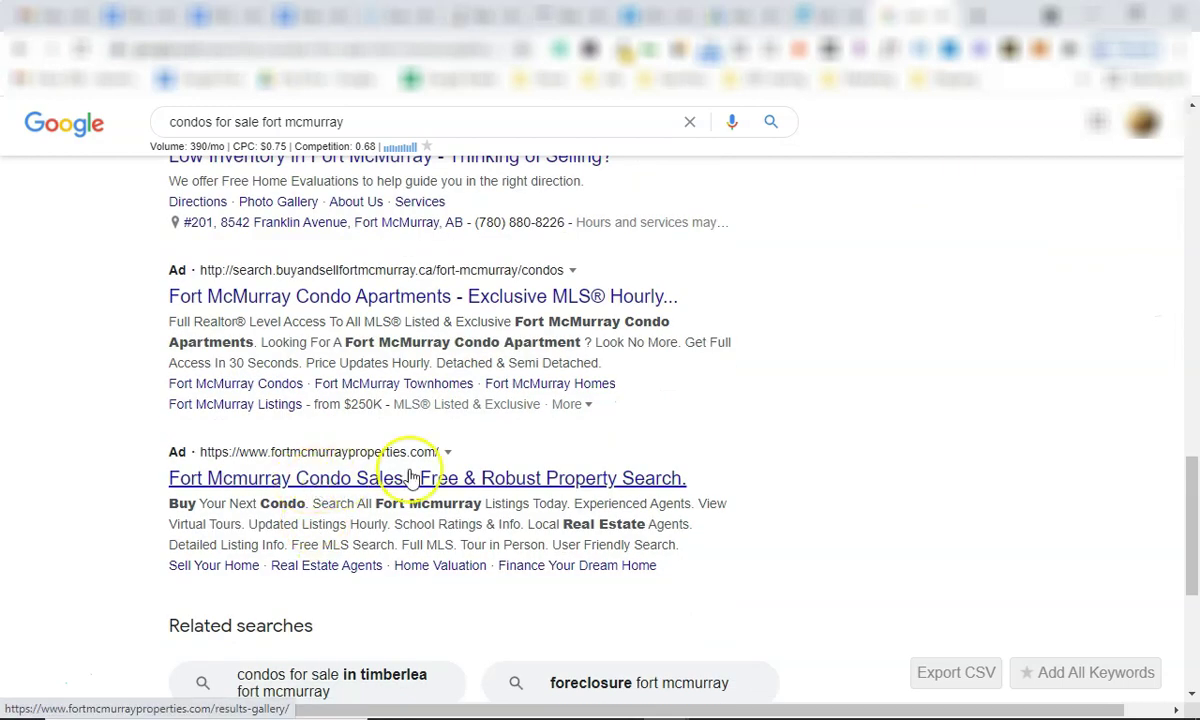
pyautogui.scroll(2, 350, 527)
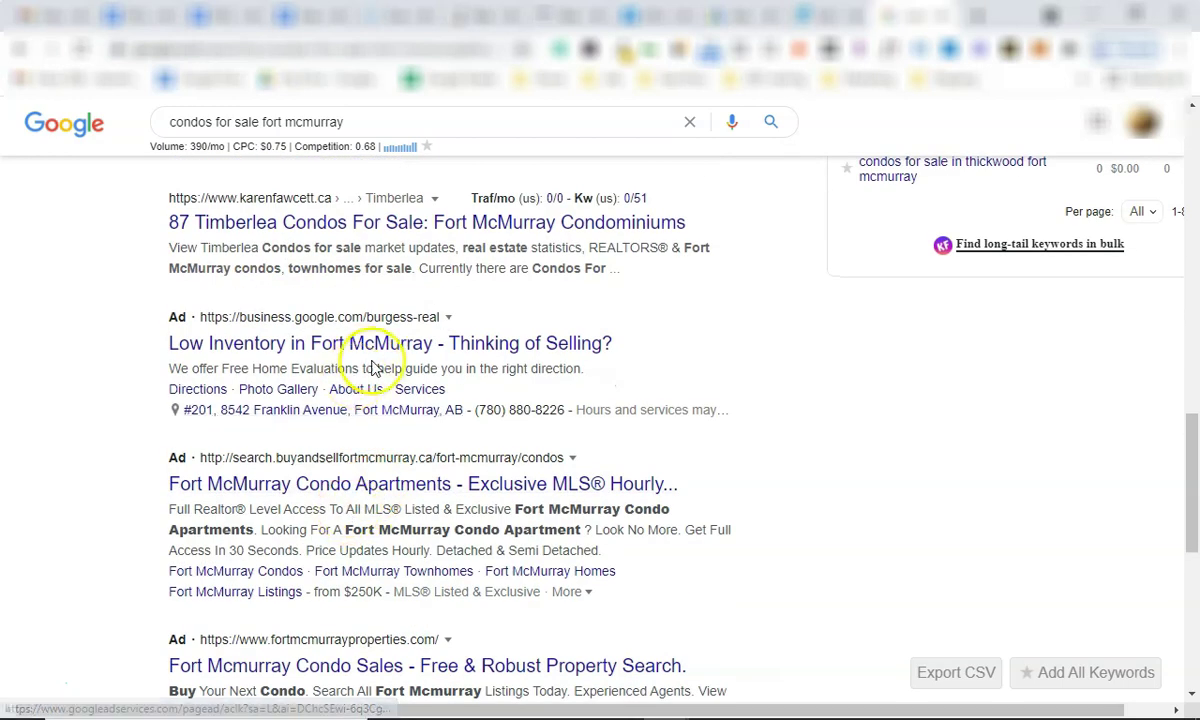
pyautogui.tripleClick(246, 121)
pyautogui.click(37, 363)
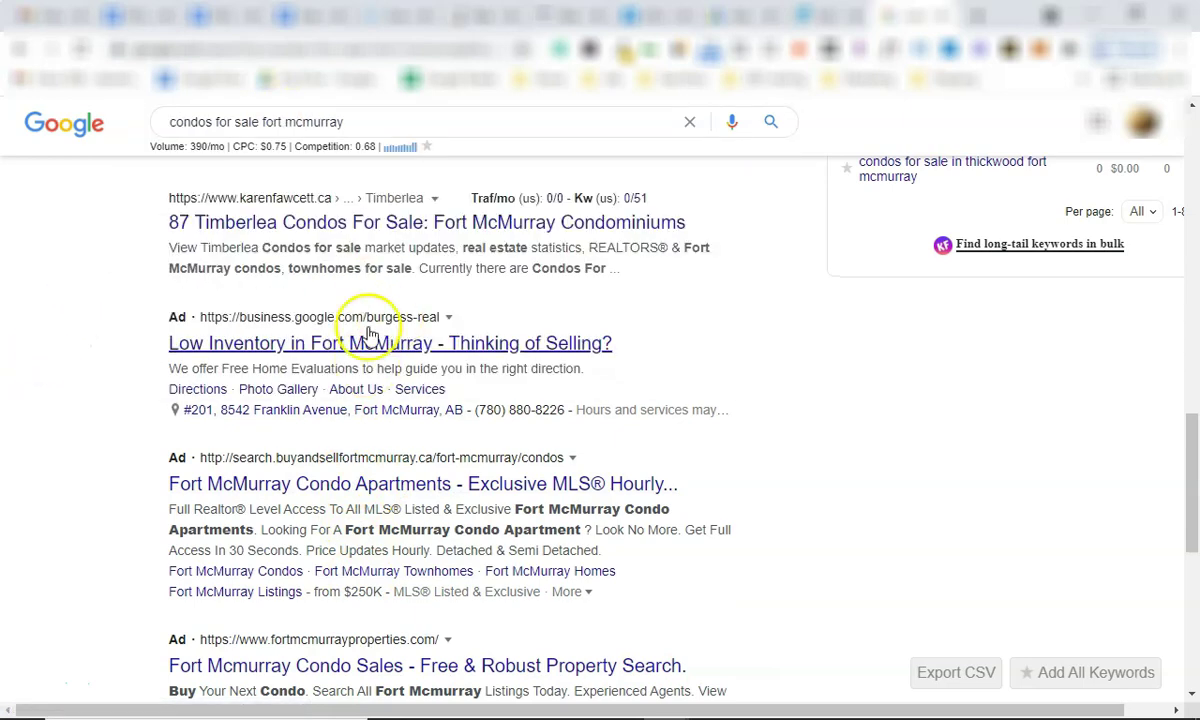
pyautogui.scroll(2, 365, 305)
pyautogui.scroll(5, 362, 305)
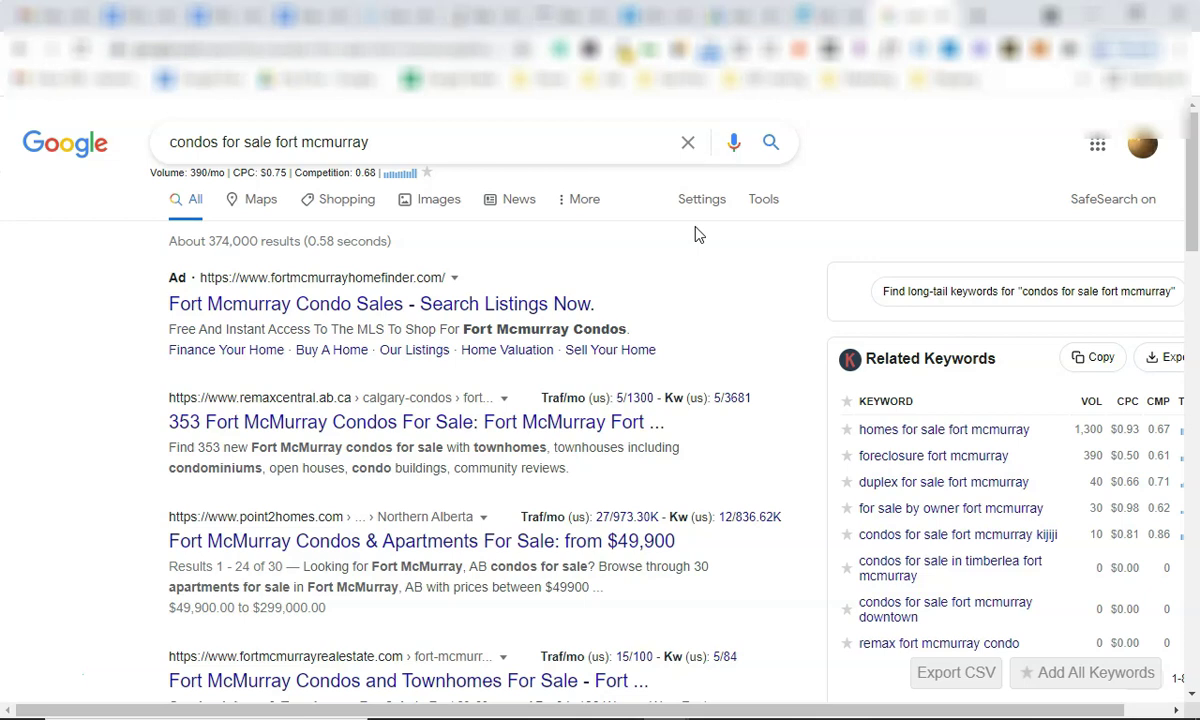
pyautogui.click(660, 282)
# In a new tab, search 'quality score google ads' and preview the WordStream quality score chart from the image results.
pyautogui.click(976, 15)
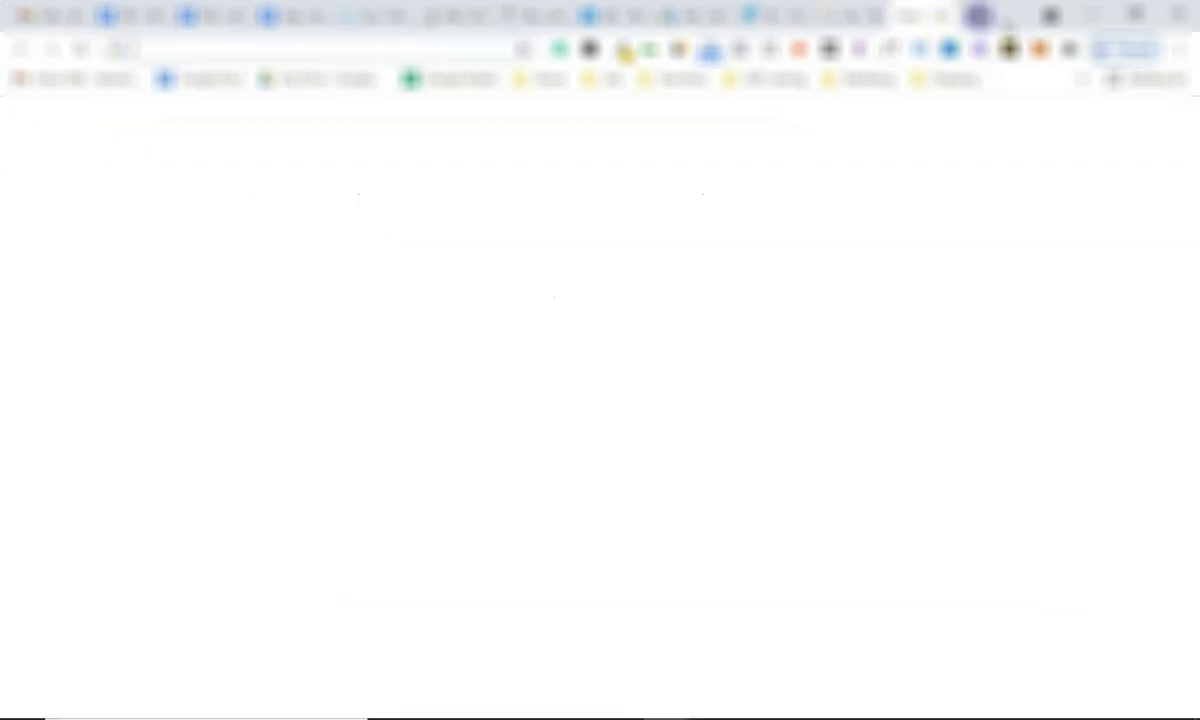
pyautogui.write('quality scor')
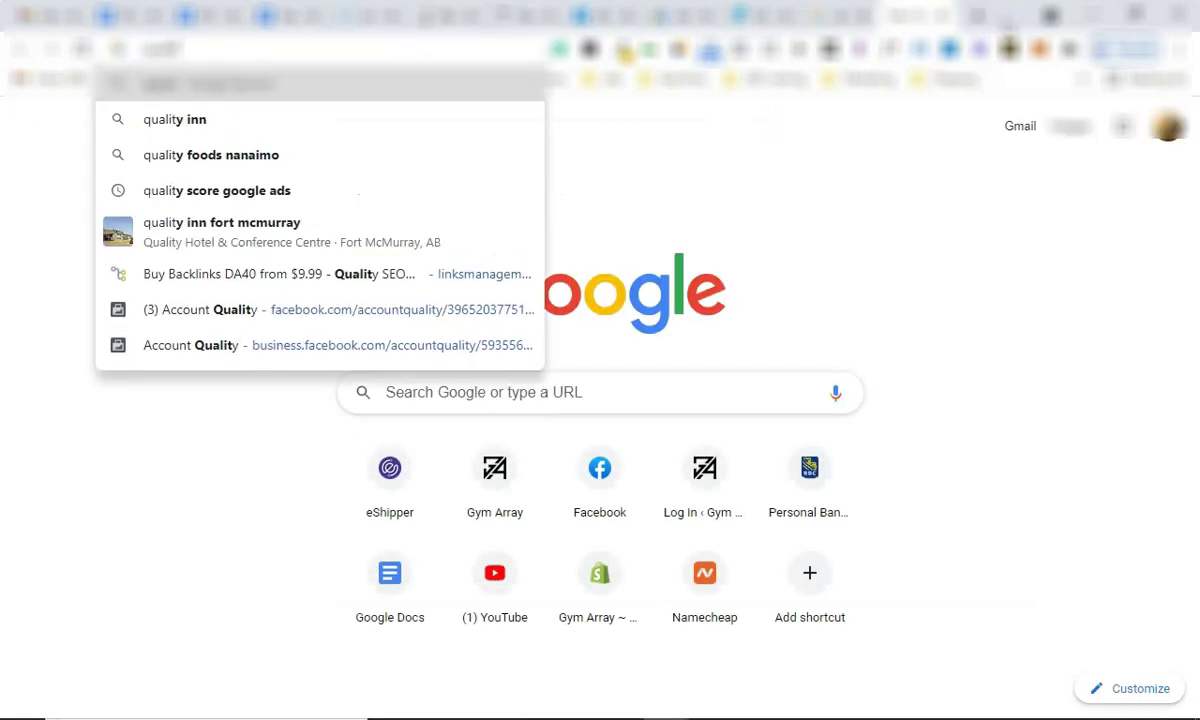
pyautogui.write('e google ads')
pyautogui.press('Return')
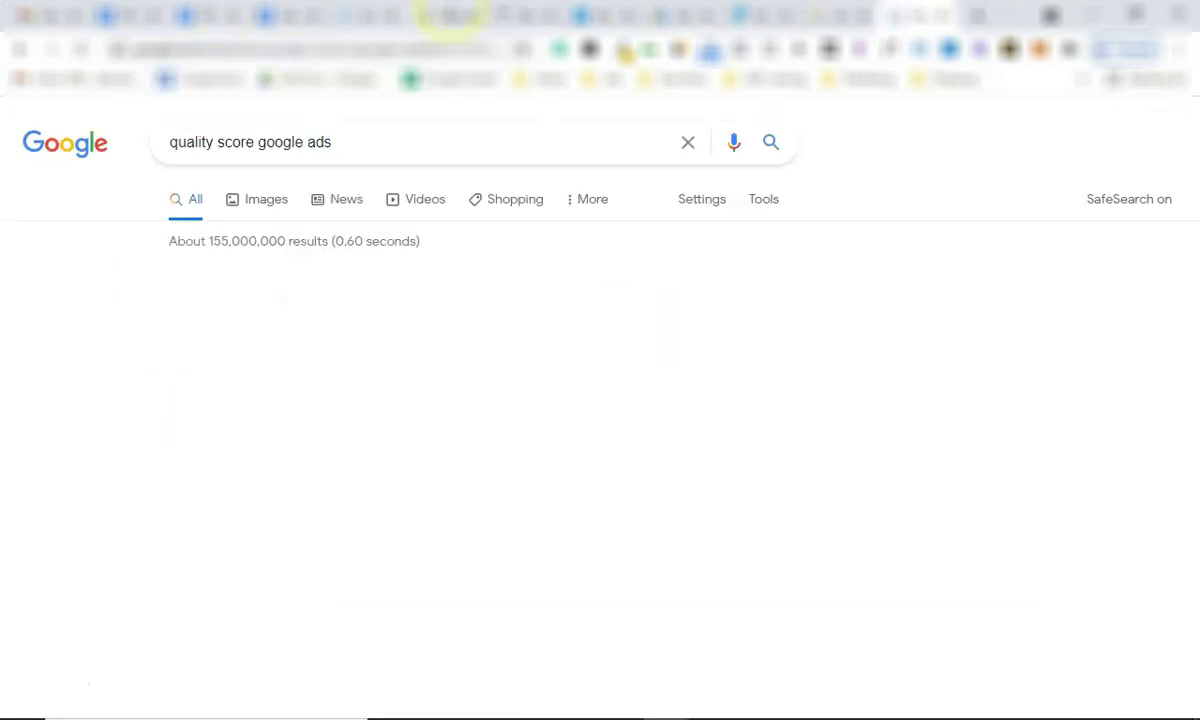
pyautogui.click(279, 204)
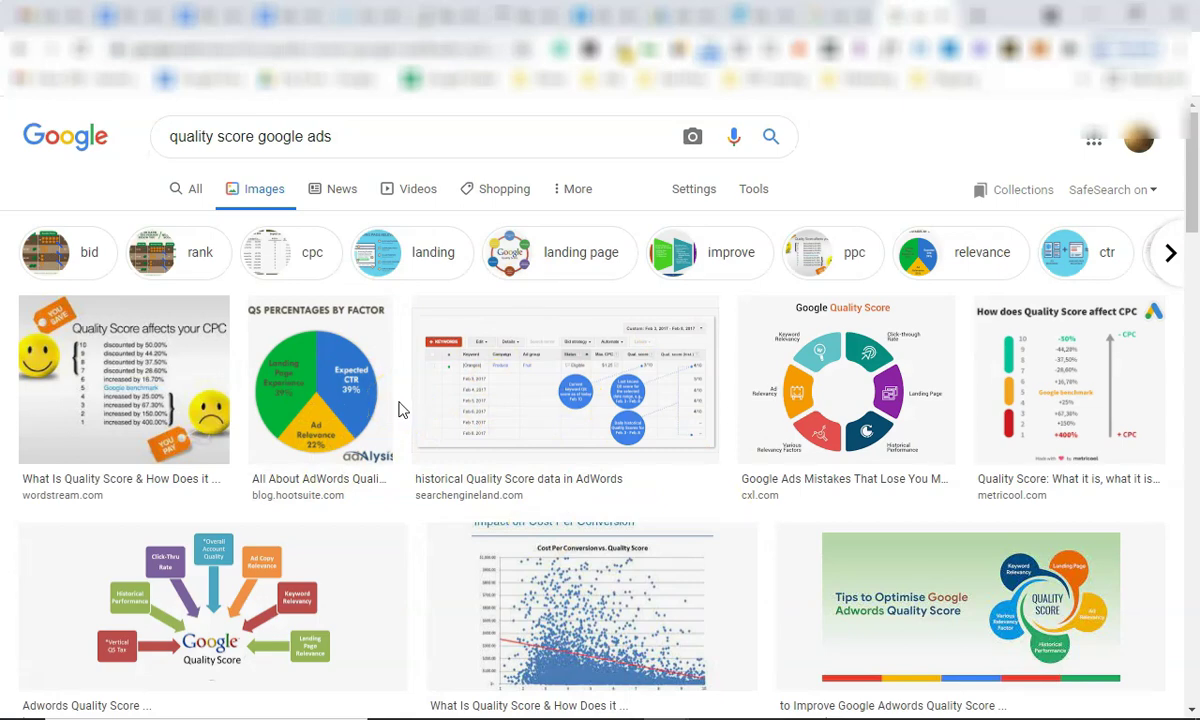
pyautogui.scroll(-7, 398, 410)
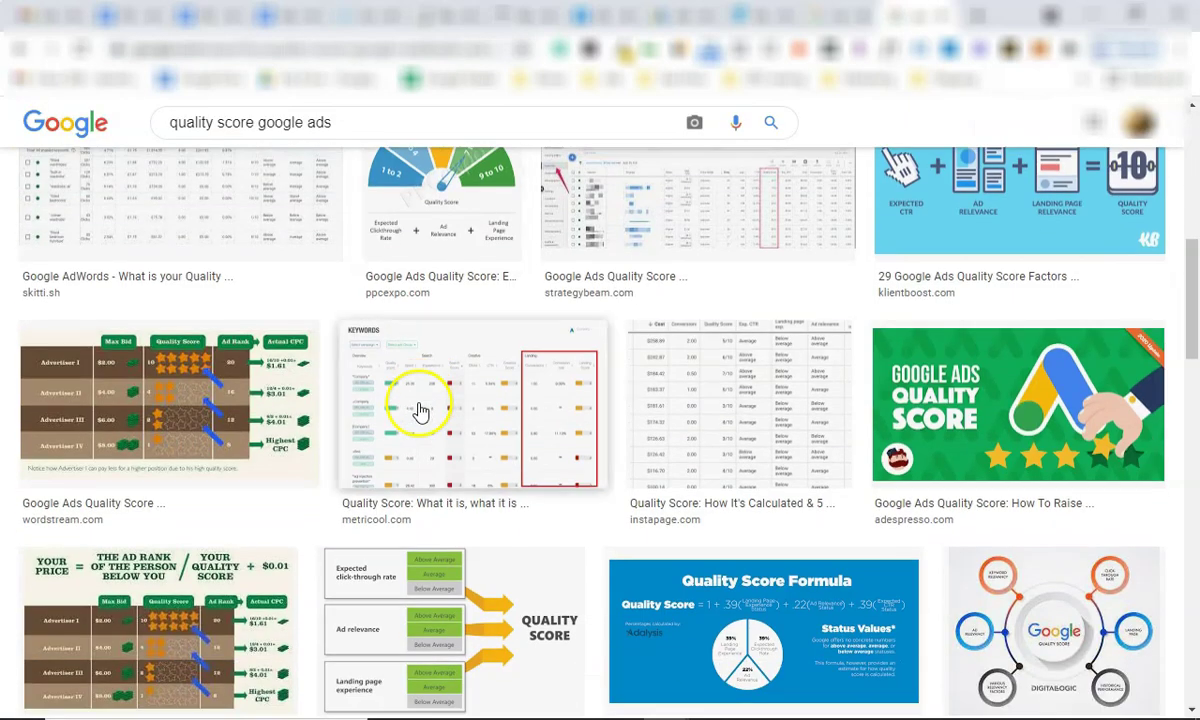
pyautogui.click(162, 415)
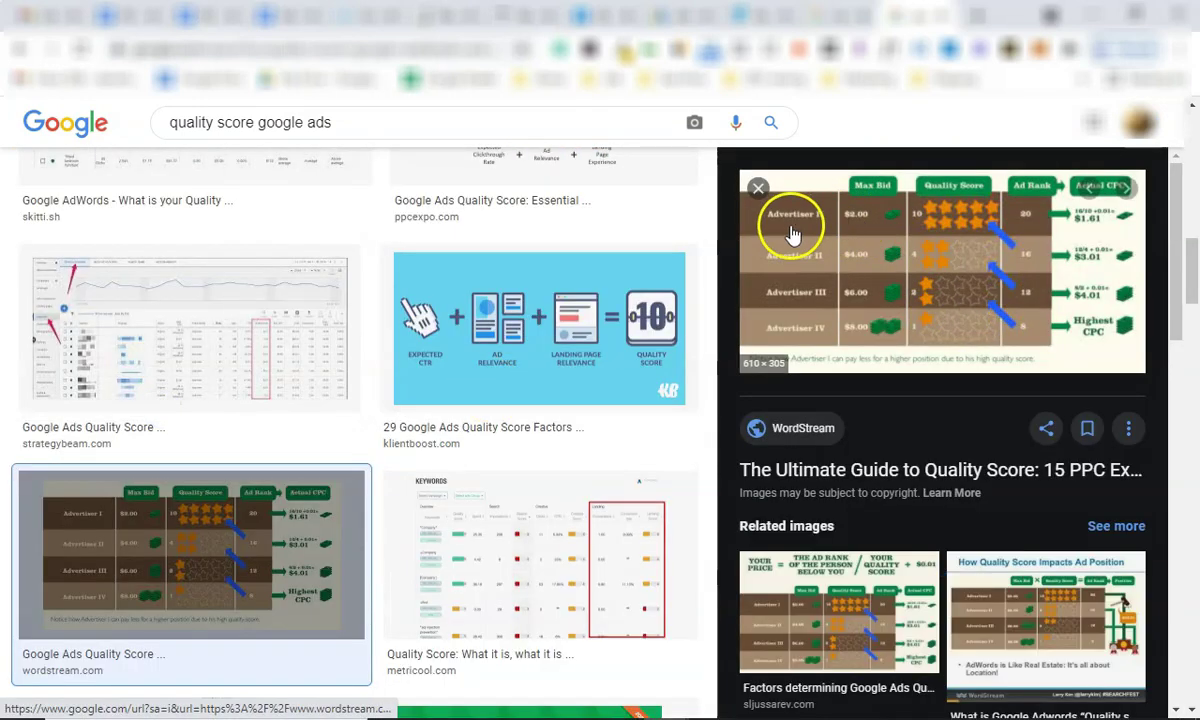
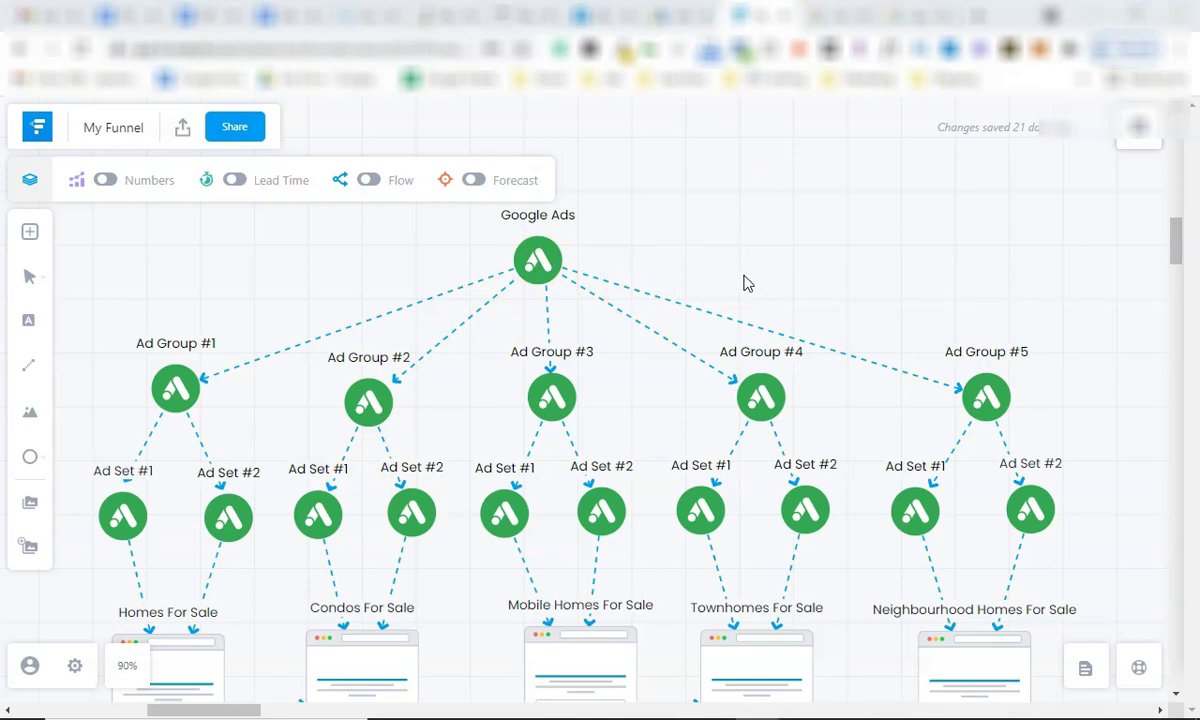
# Search Google for 'google keyword planner' and go into the Keyword Planner tool.
pyautogui.click(920, 15)
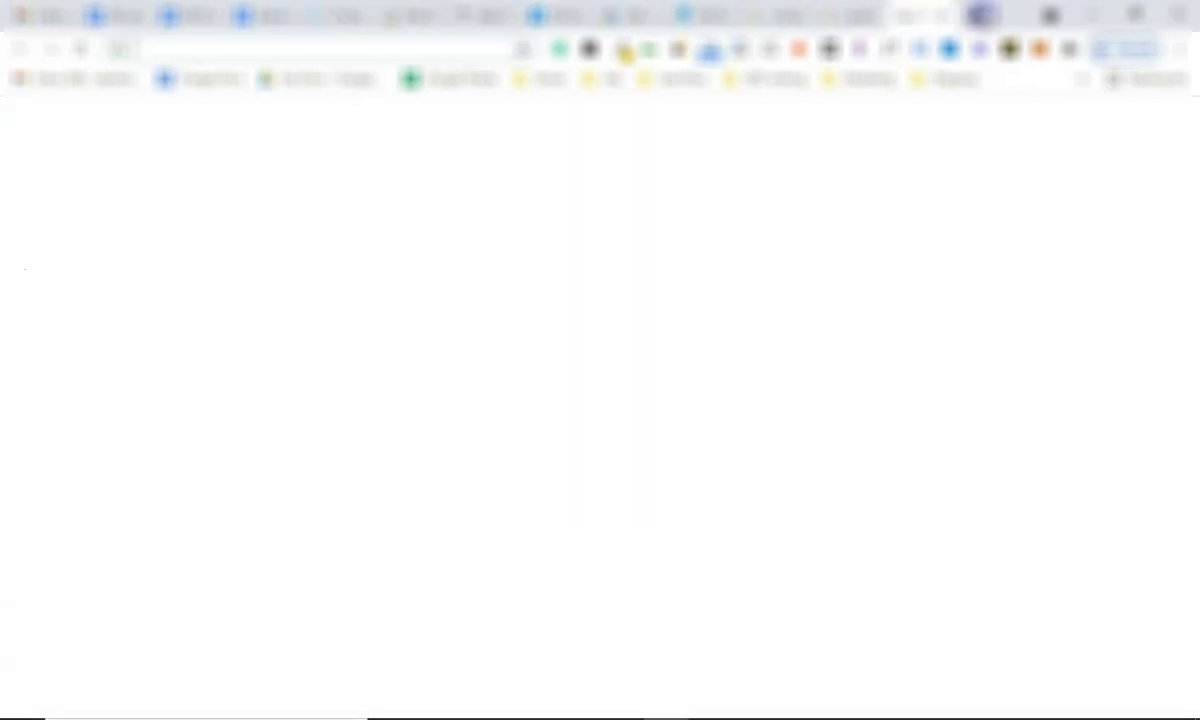
pyautogui.write('google keywo')
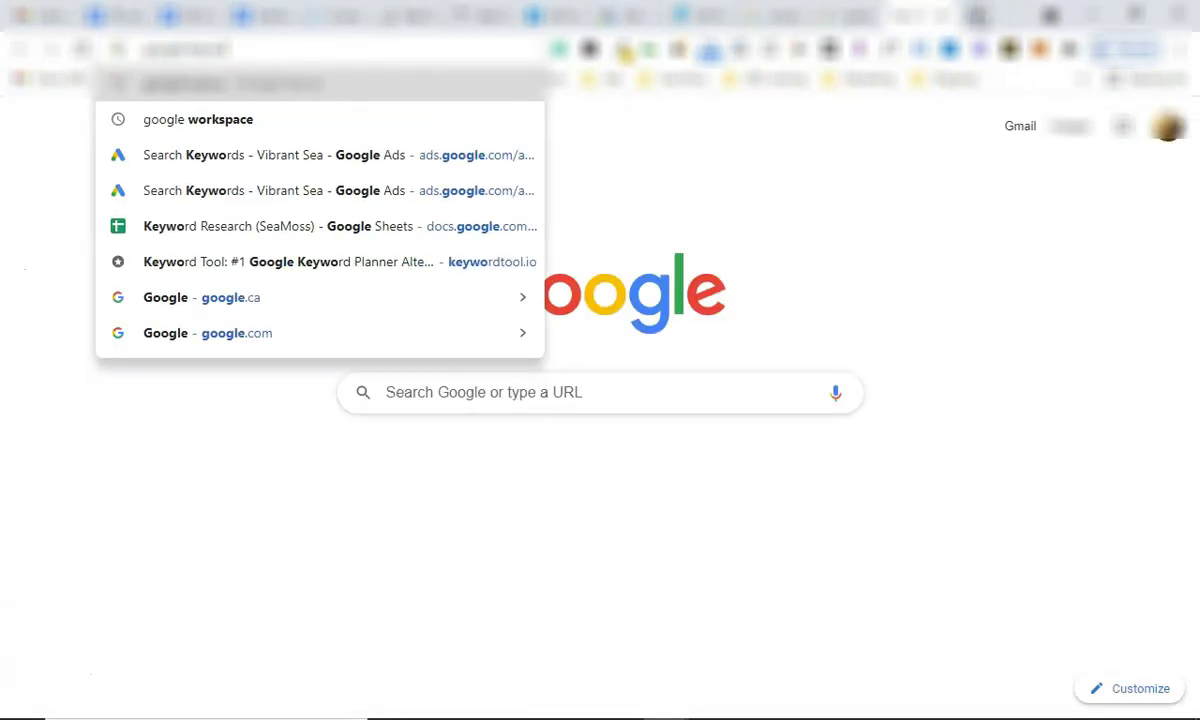
pyautogui.write('rd planner')
pyautogui.press('Return')
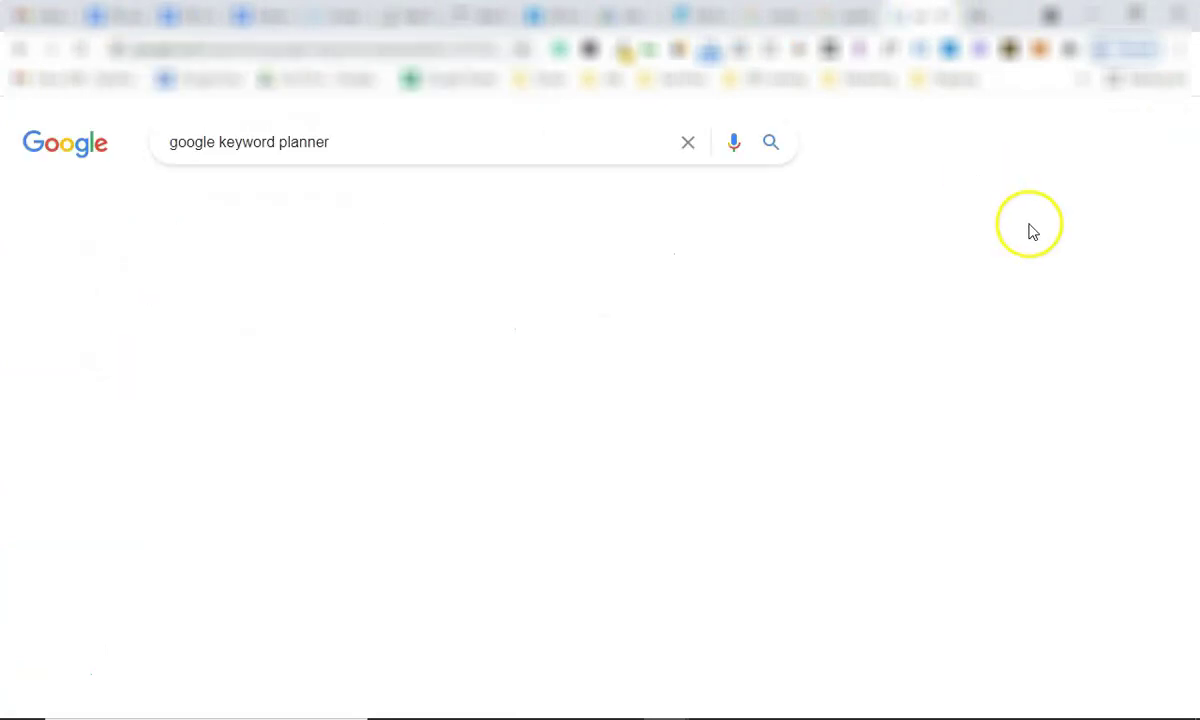
pyautogui.scroll(-2, 388, 423)
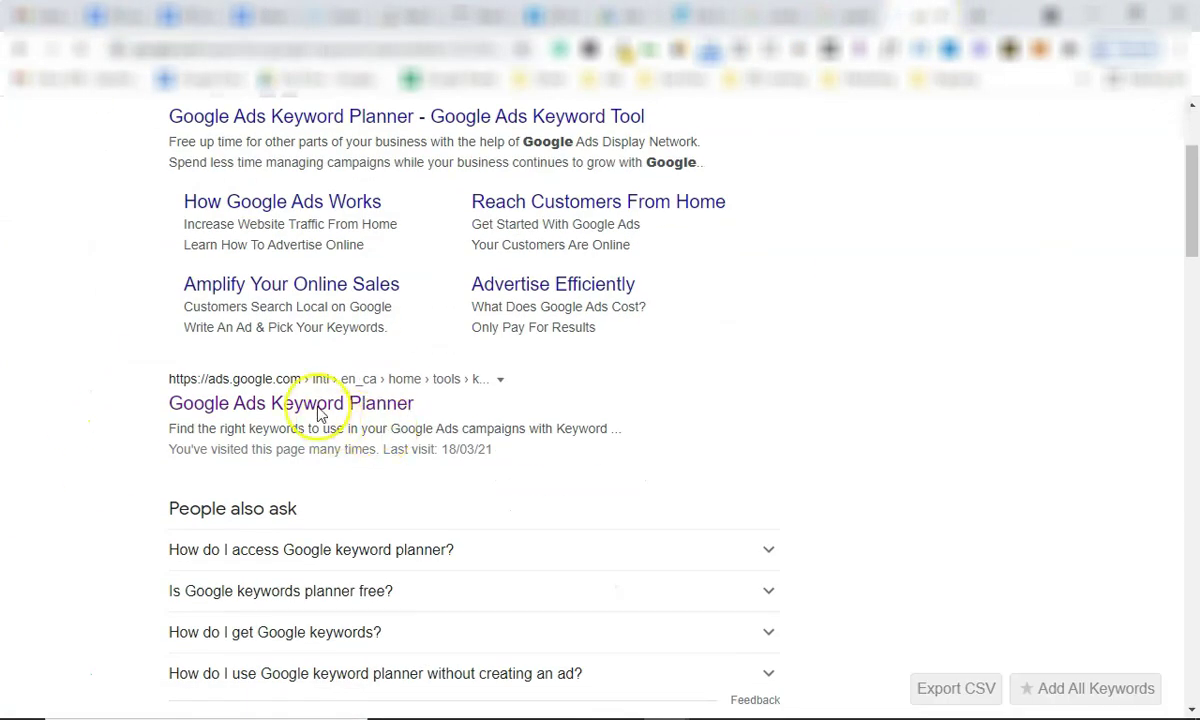
pyautogui.click(313, 405)
pyautogui.click(356, 477)
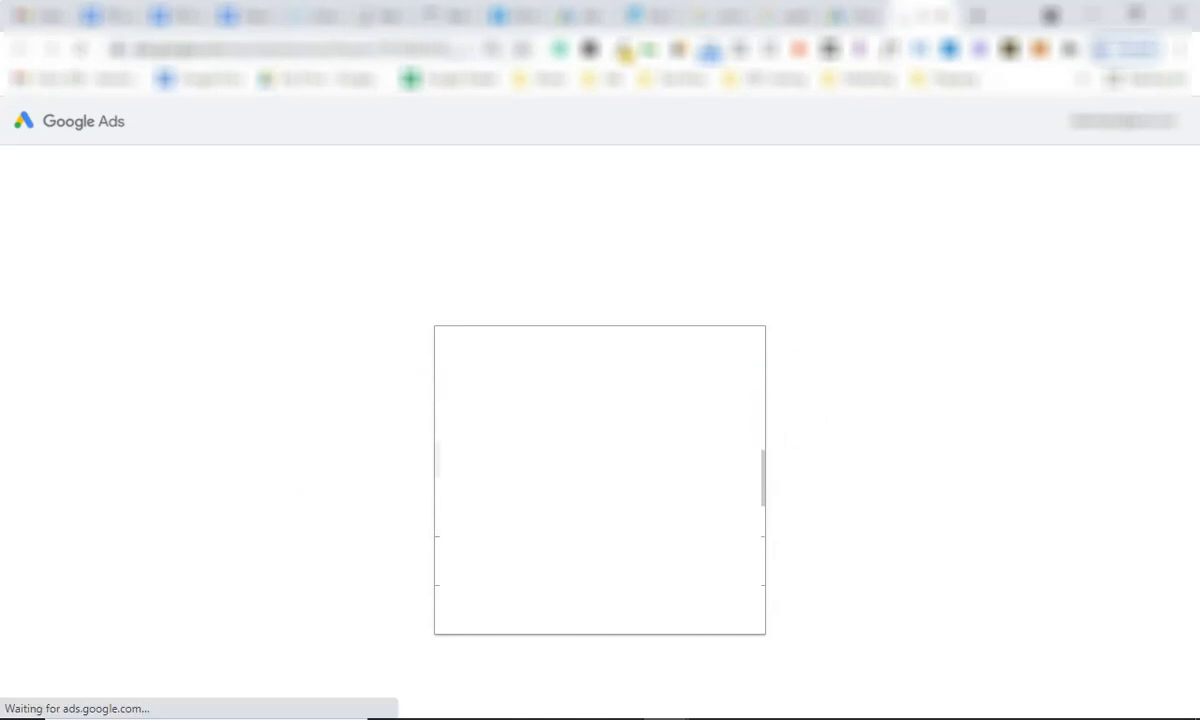
# Search 'keyword everywhere' in a new tab and highlight the query's search-volume metrics line.
pyautogui.hotkey('ctrl', 't')
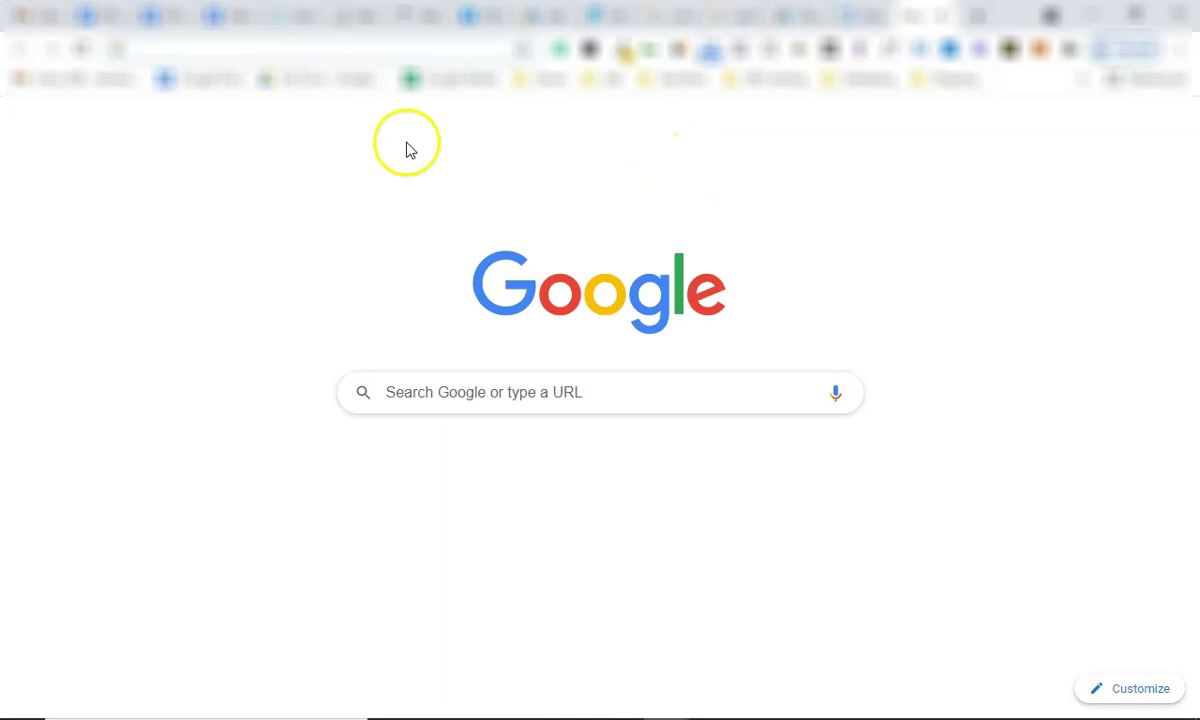
pyautogui.write('keyw')
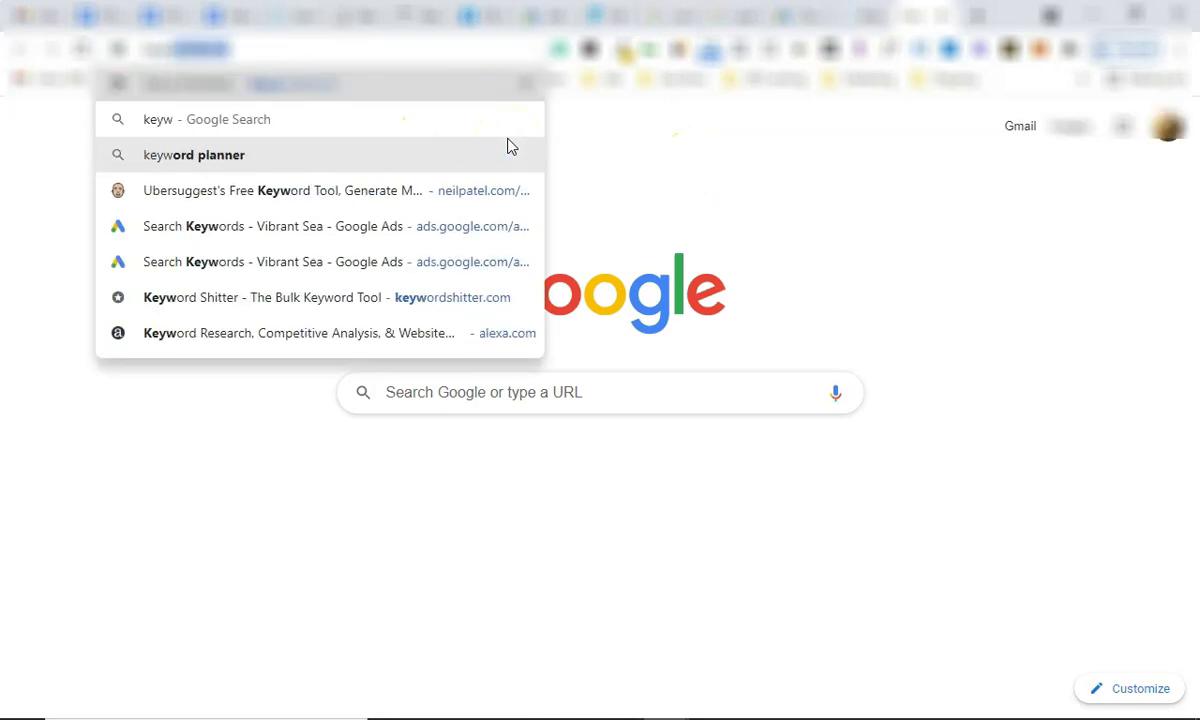
pyautogui.write('ord everywhere')
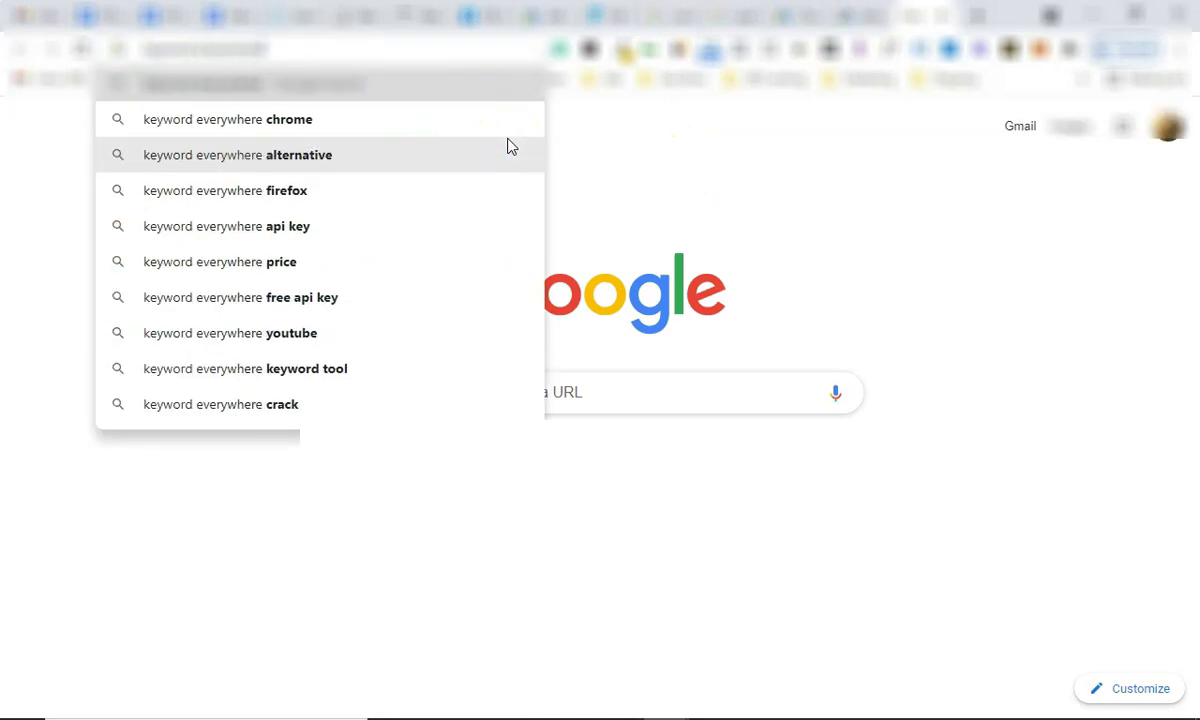
pyautogui.press('Return')
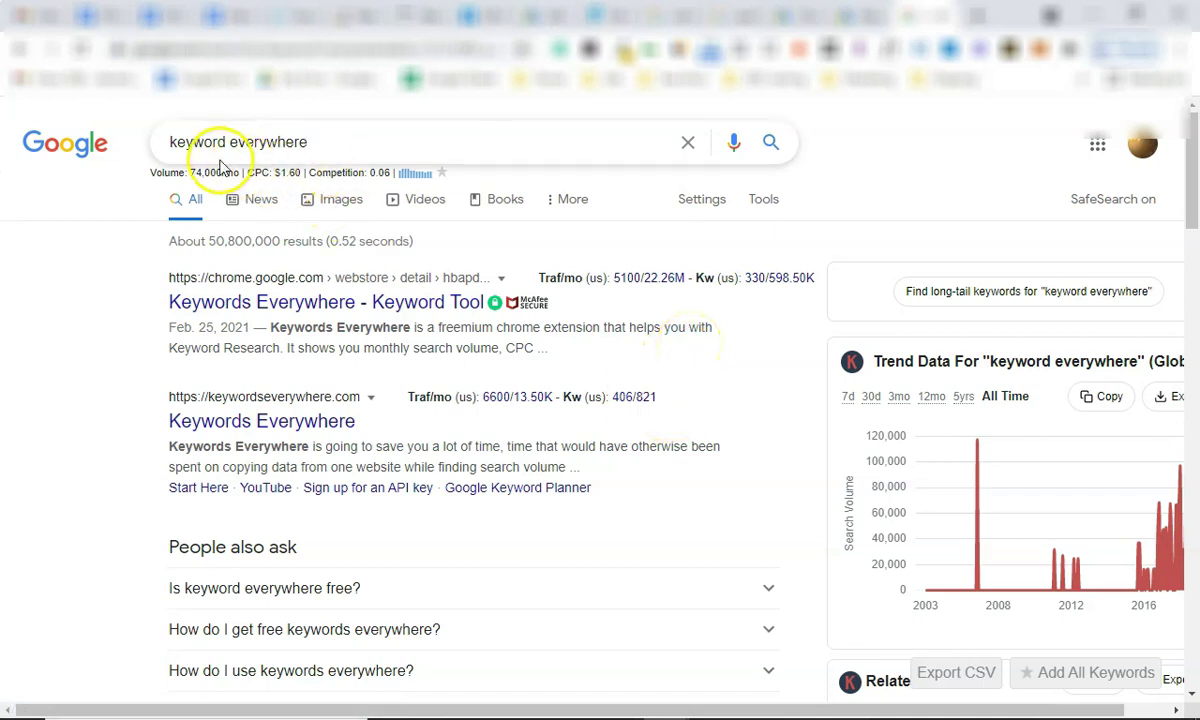
pyautogui.tripleClick(246, 147)
pyautogui.click(61, 297)
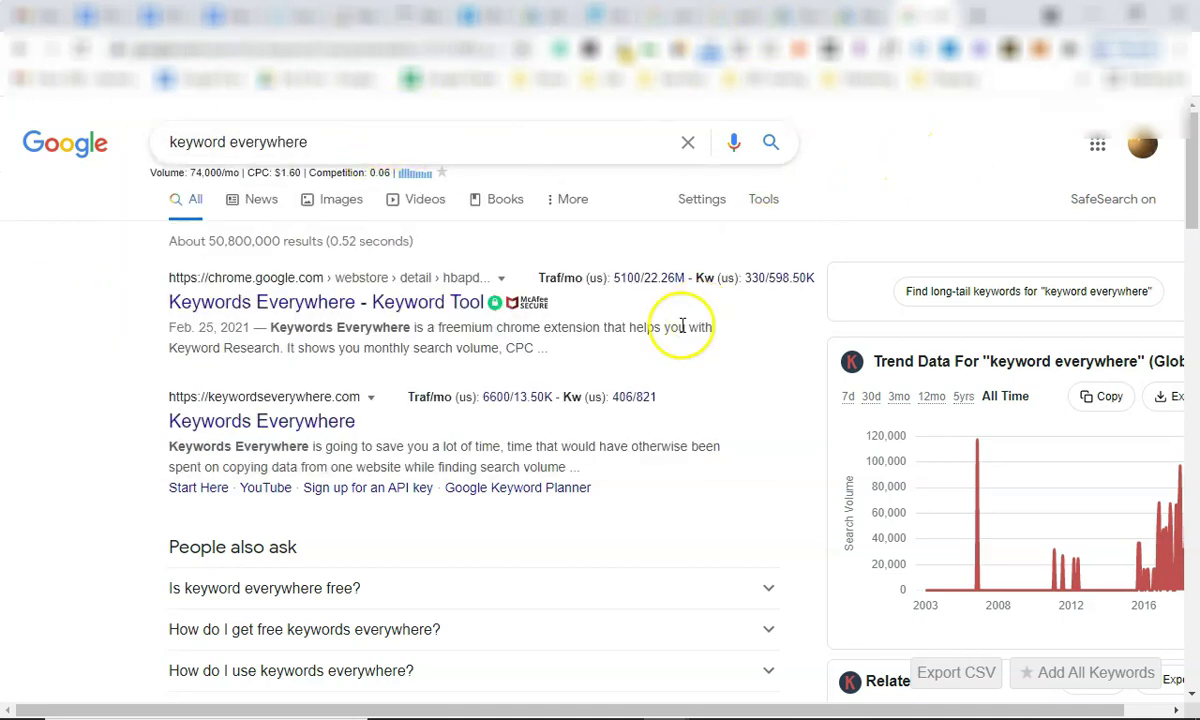
pyautogui.moveTo(512, 302)
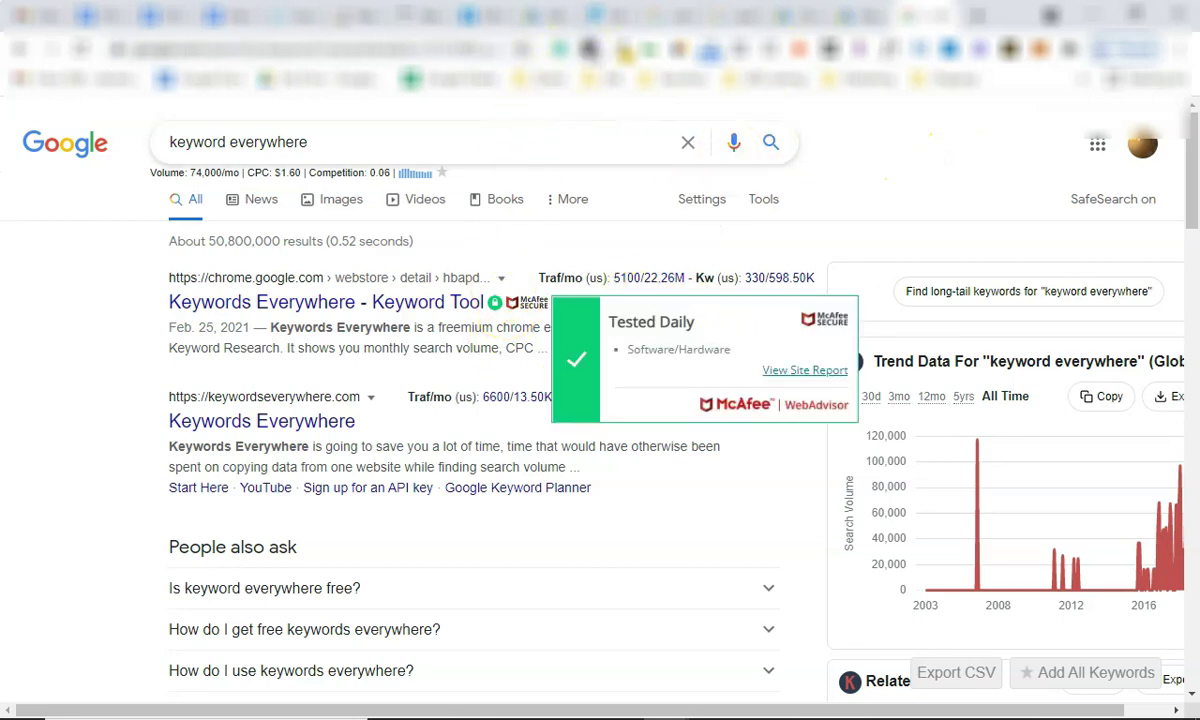
pyautogui.moveTo(392, 171); pyautogui.dragTo(139, 174)
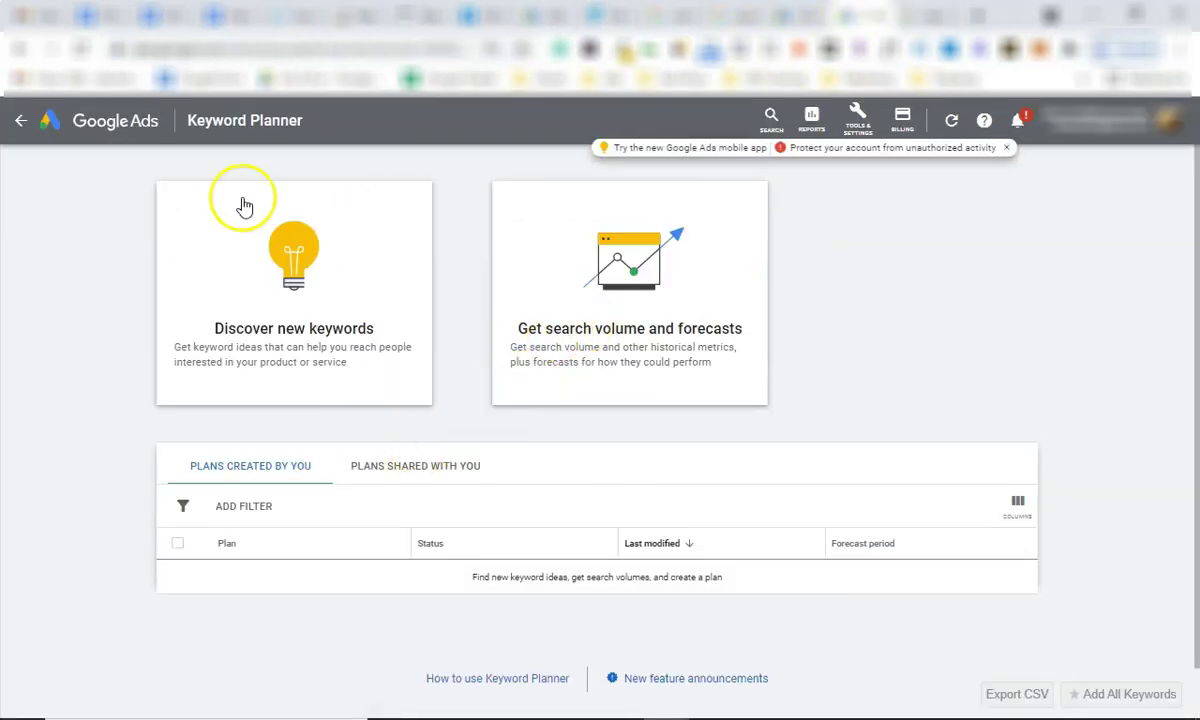
# Discover new keyword ideas for 'victoria real estate' and 'victoria homes for sale'.
pyautogui.click(295, 313)
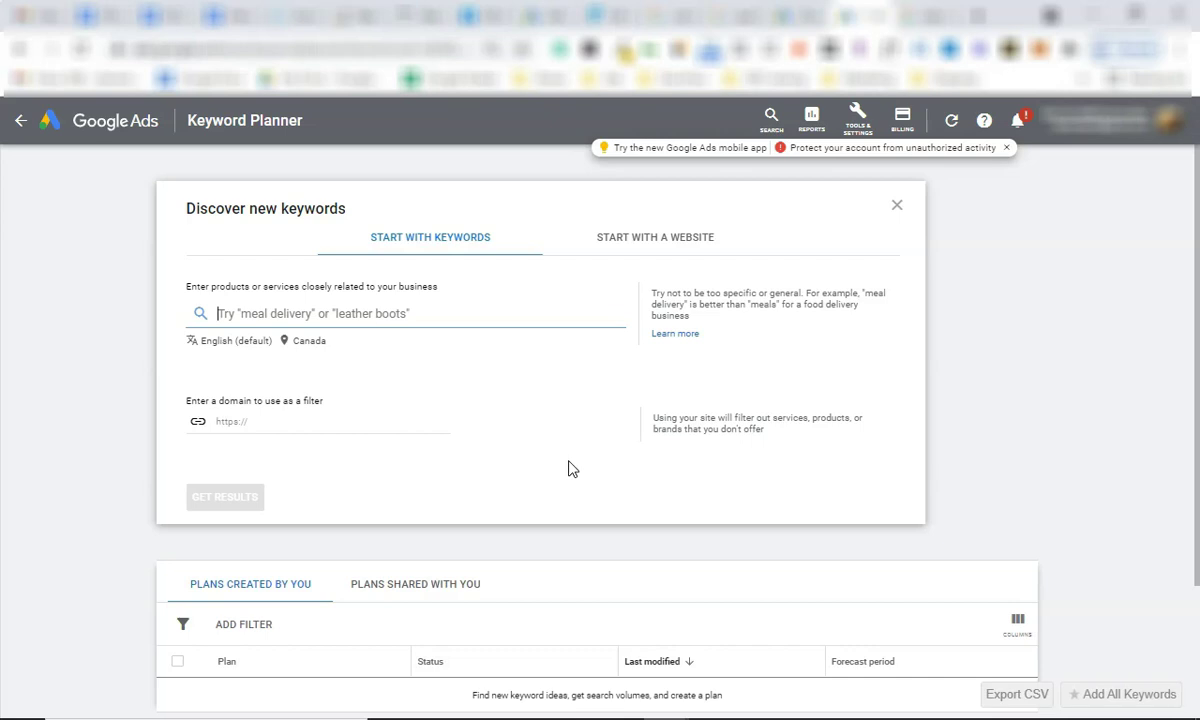
pyautogui.write('victor')
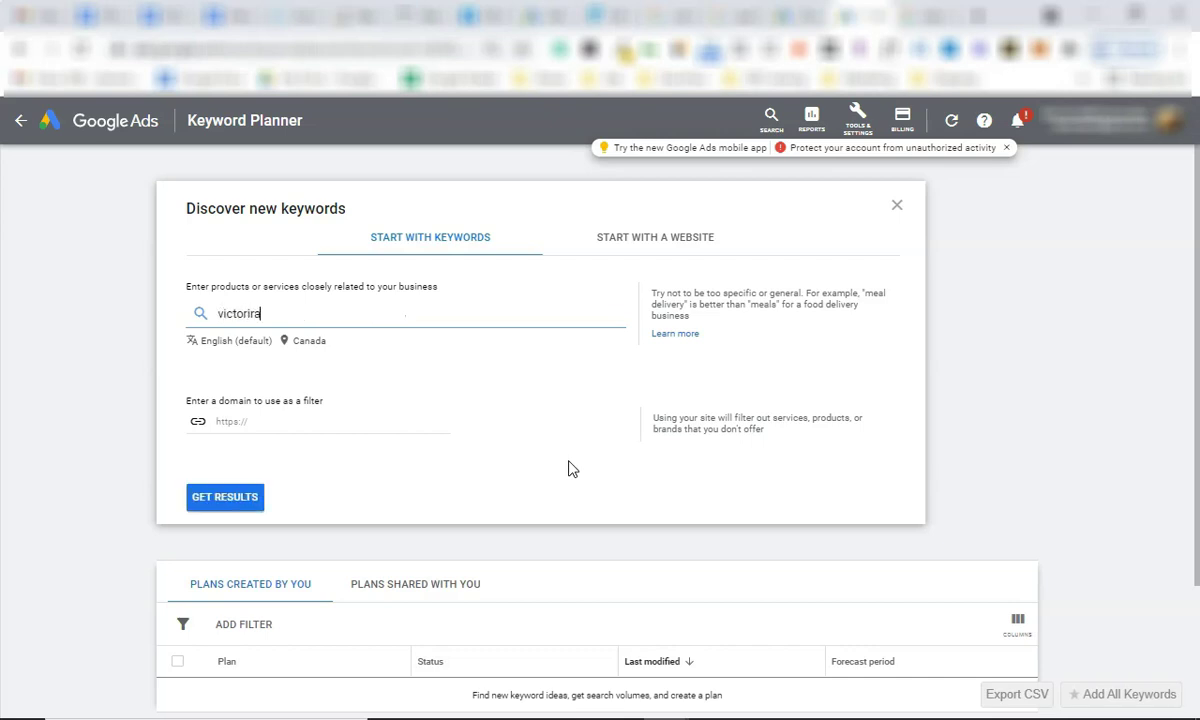
pyautogui.write('ia real estate')
pyautogui.press('Return')
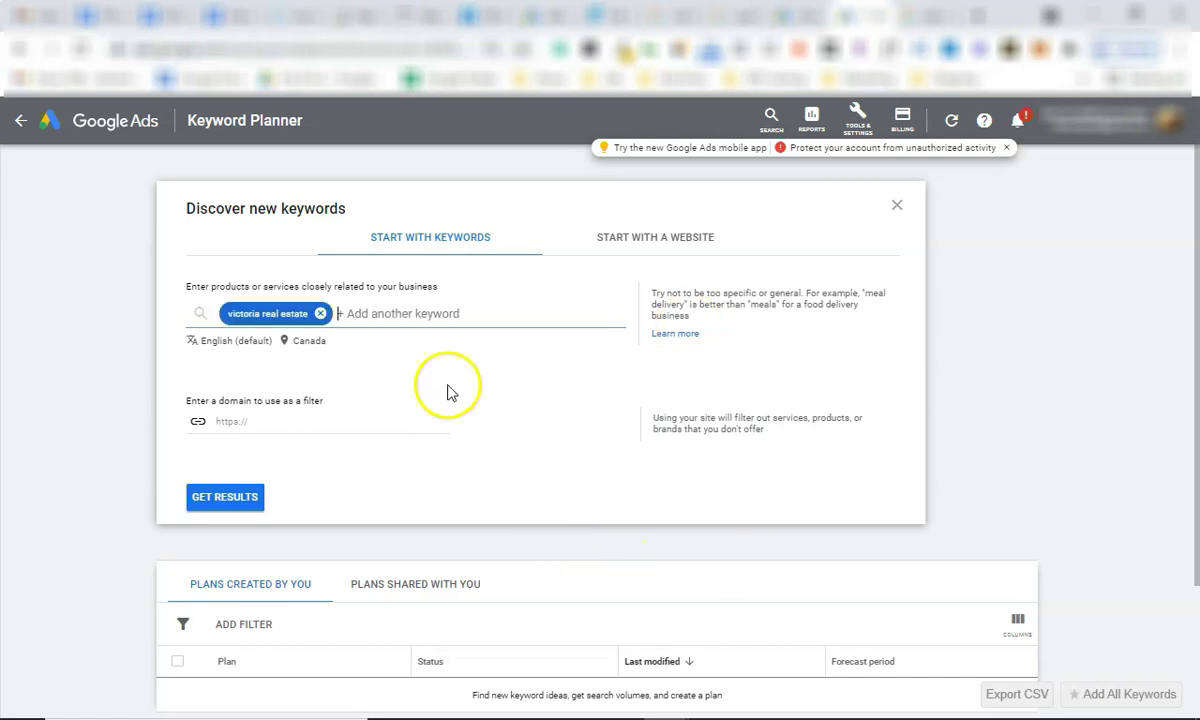
pyautogui.write('vict')
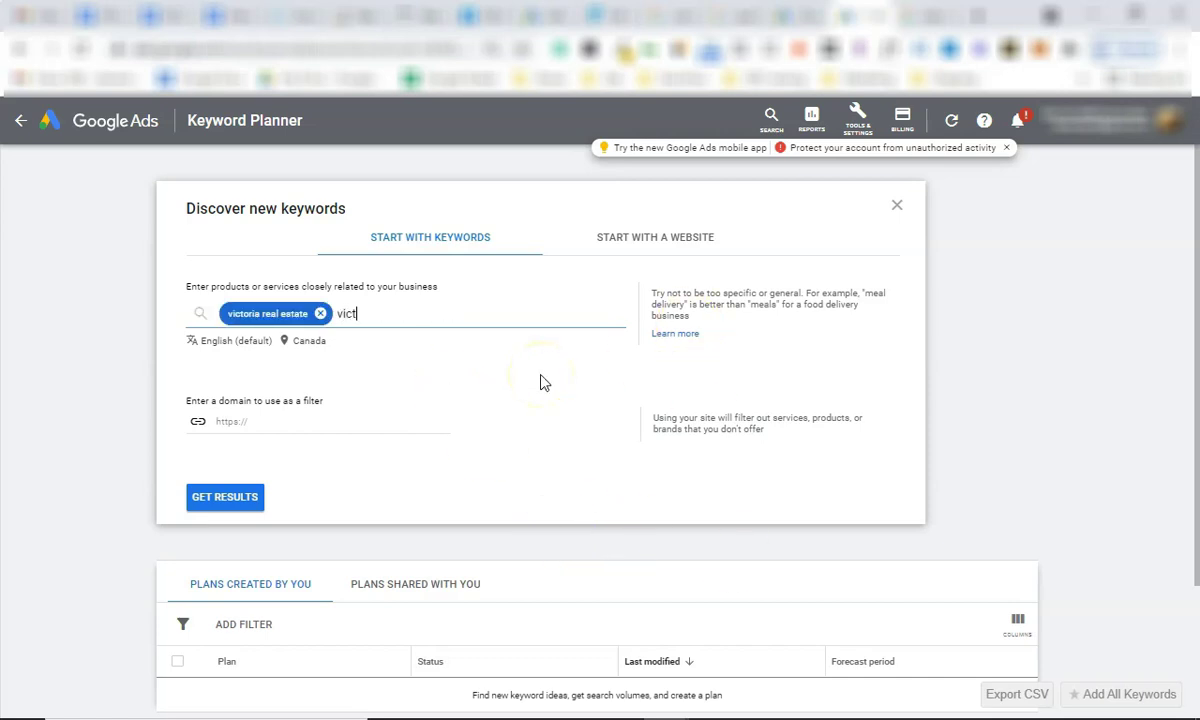
pyautogui.write('oria homes for sale')
pyautogui.press('Return')
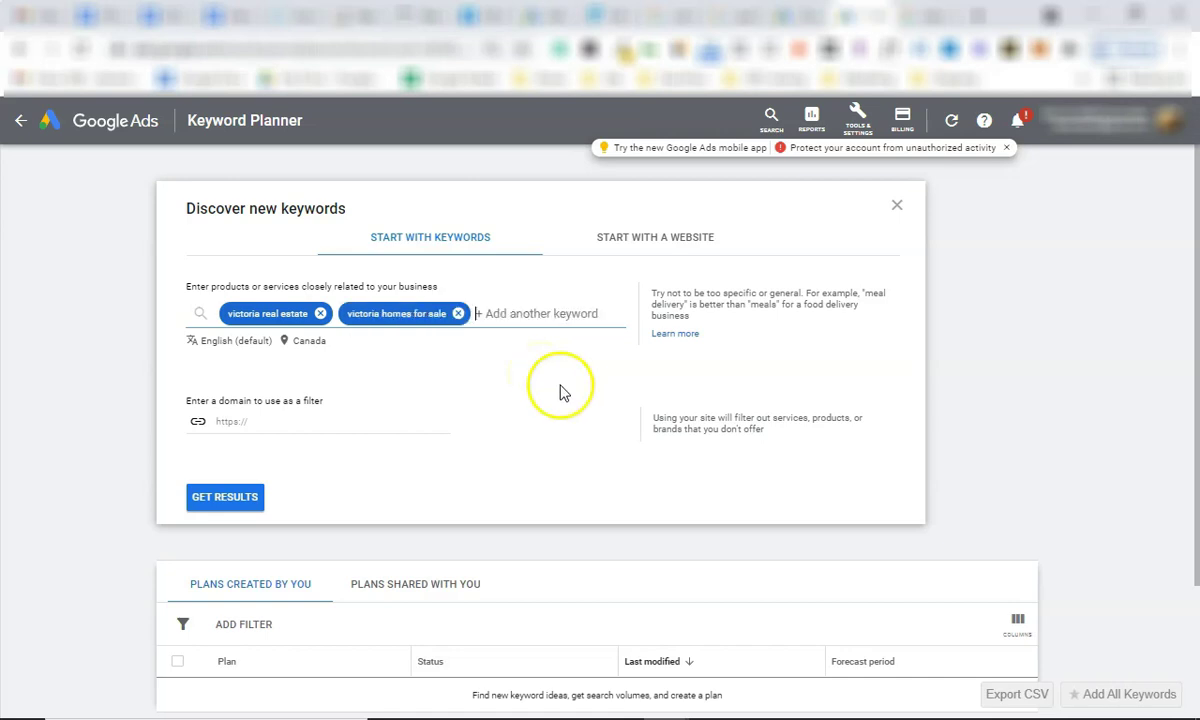
pyautogui.click(245, 500)
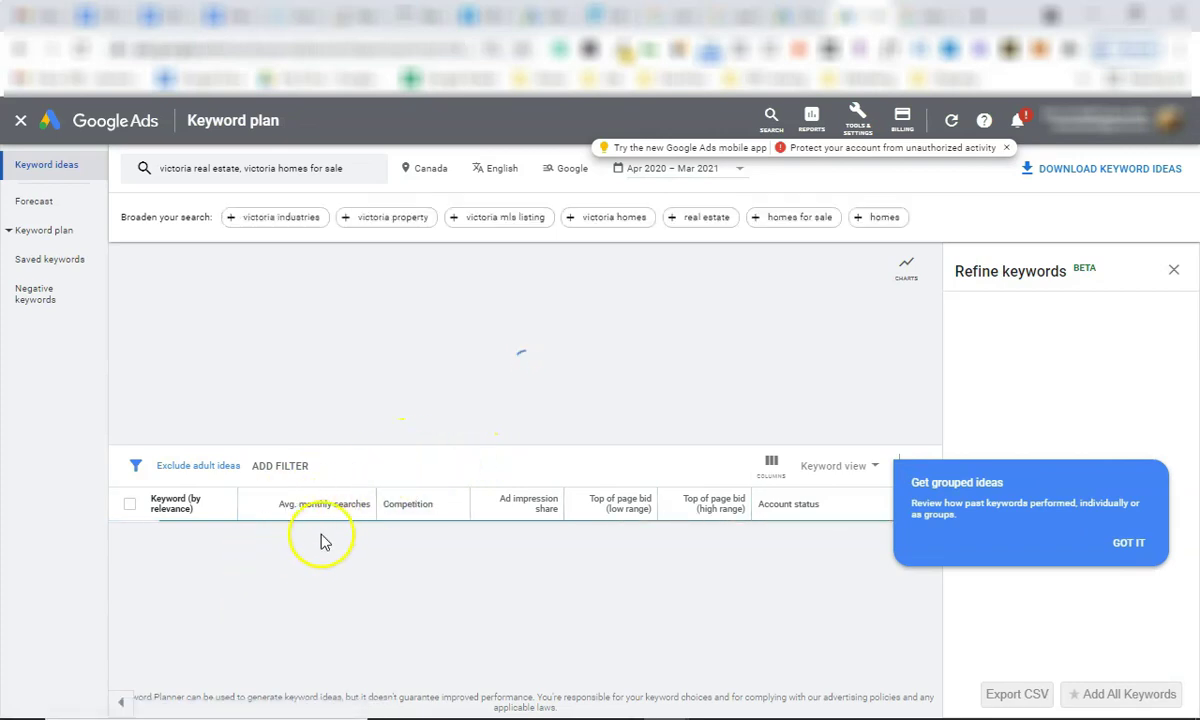
# Point out victoria real estate's 8,100 searches, $0.14 CPC and 0.22 competition, then victoria homes' 1,600.
pyautogui.scroll(-2, 333, 285)
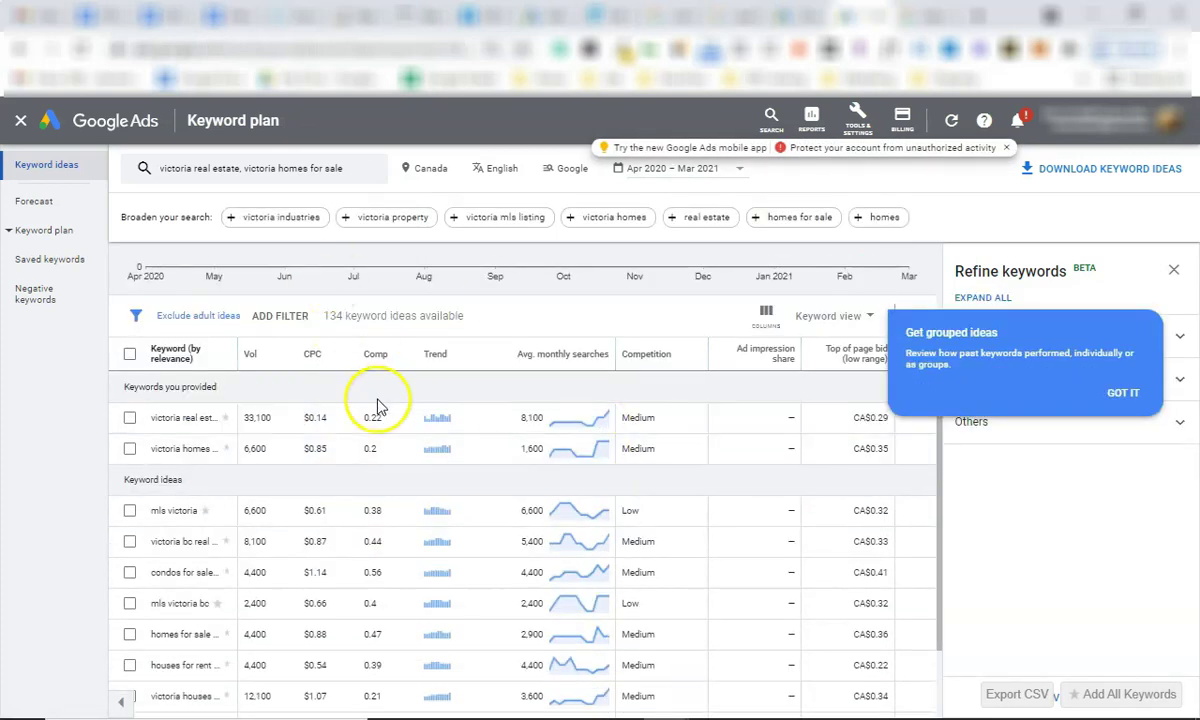
pyautogui.scroll(-1, 214, 450)
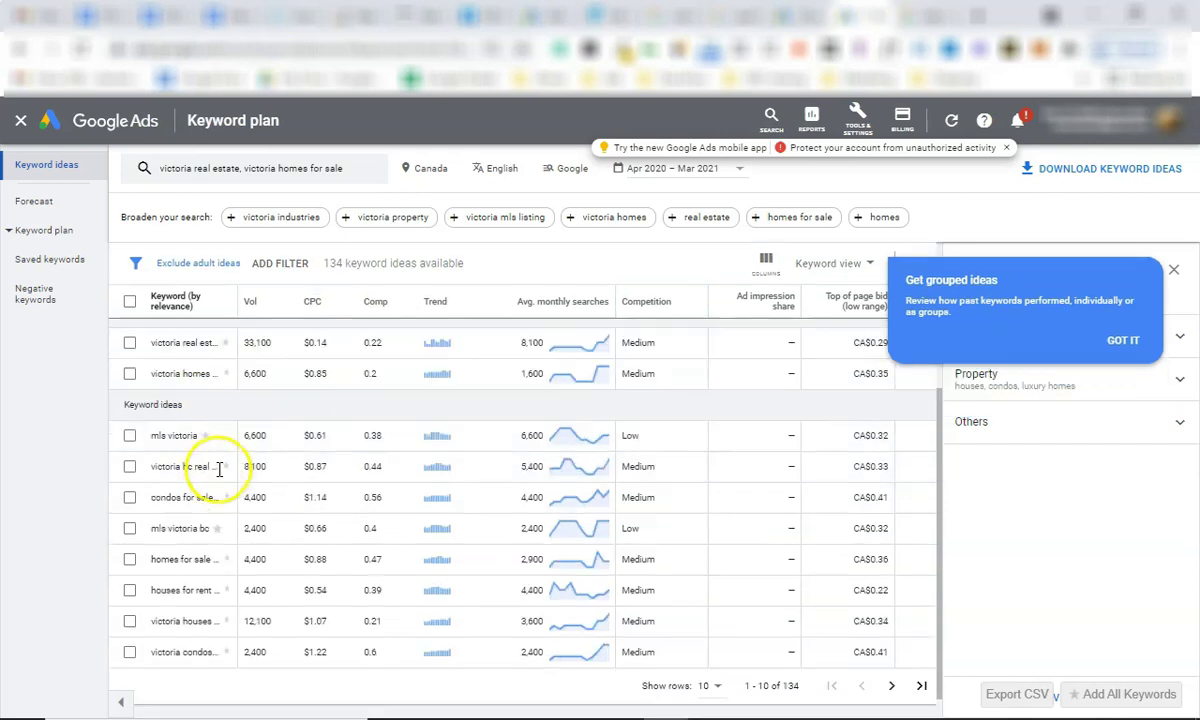
pyautogui.scroll(2, 210, 500)
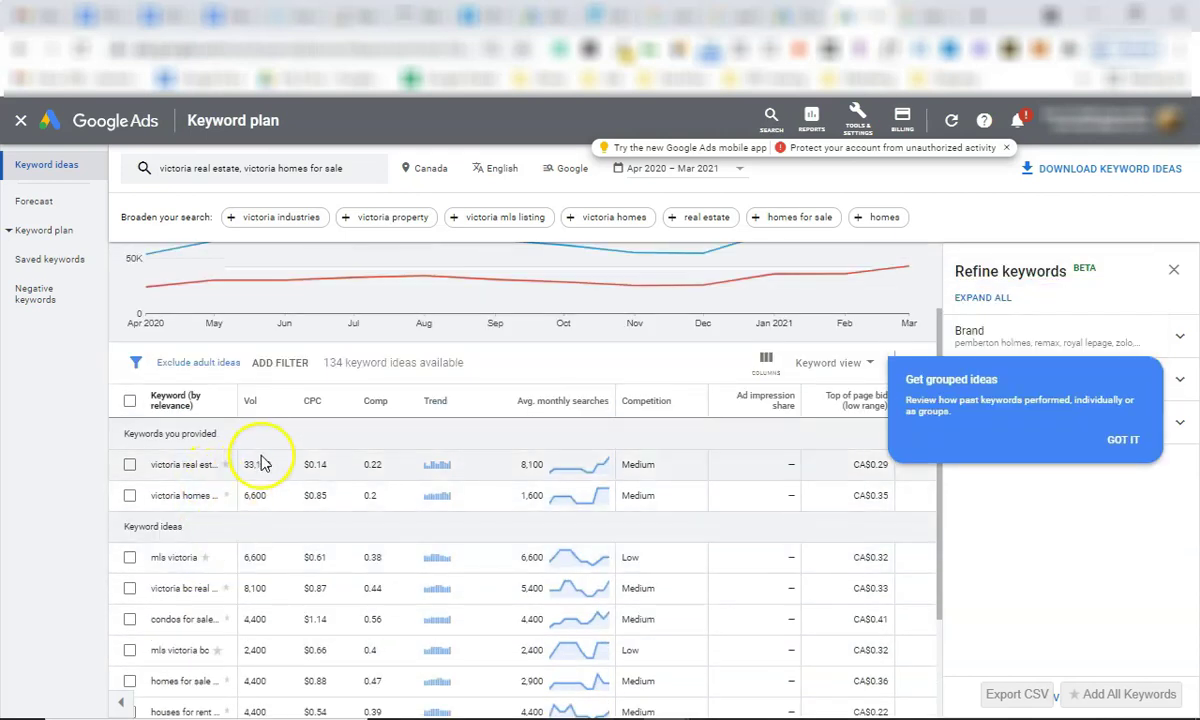
pyautogui.doubleClick(532, 466)
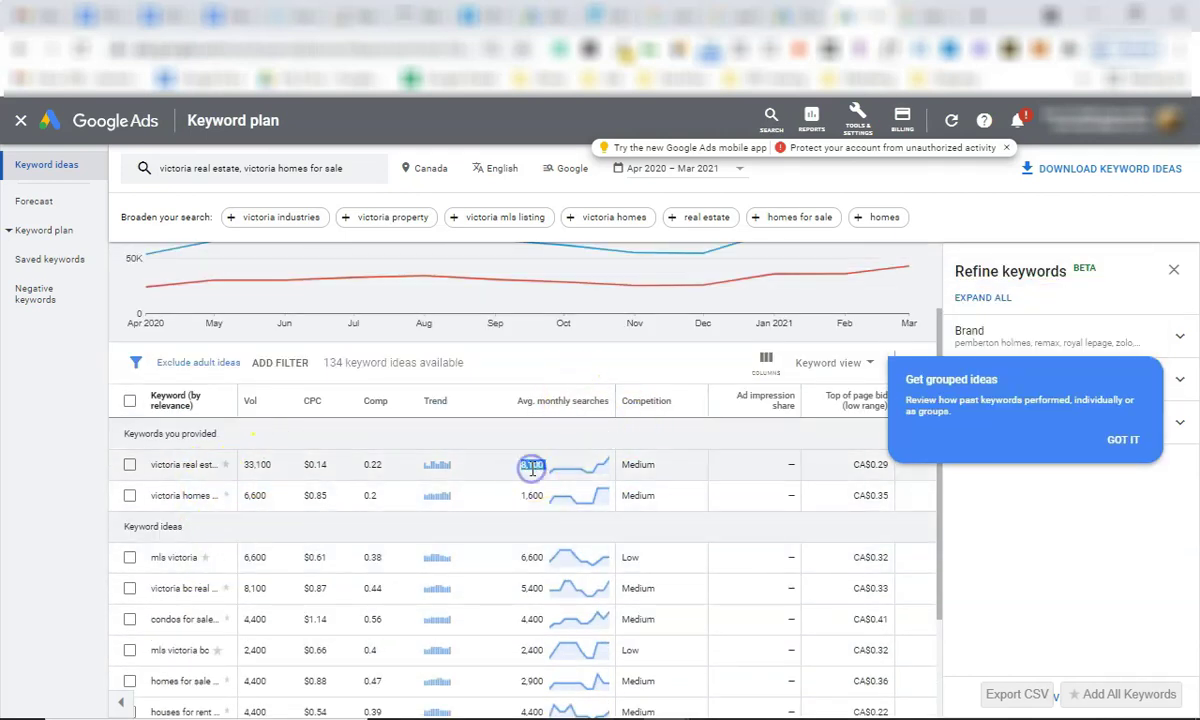
pyautogui.doubleClick(316, 463)
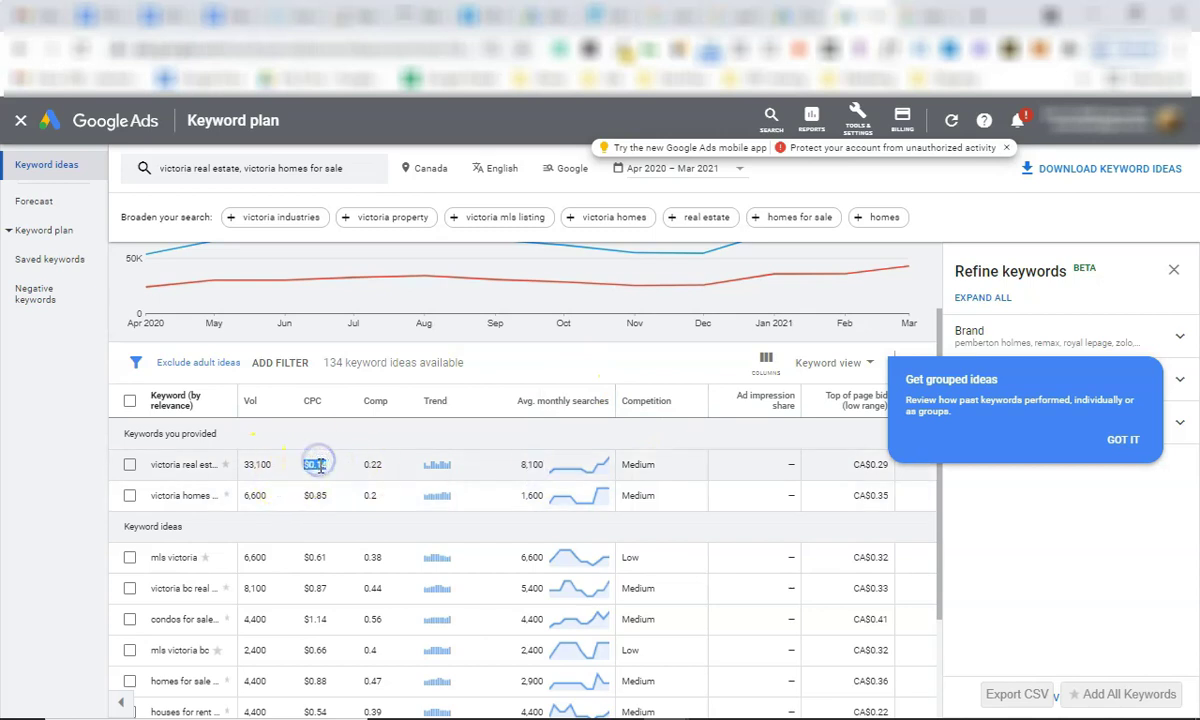
pyautogui.click(324, 461)
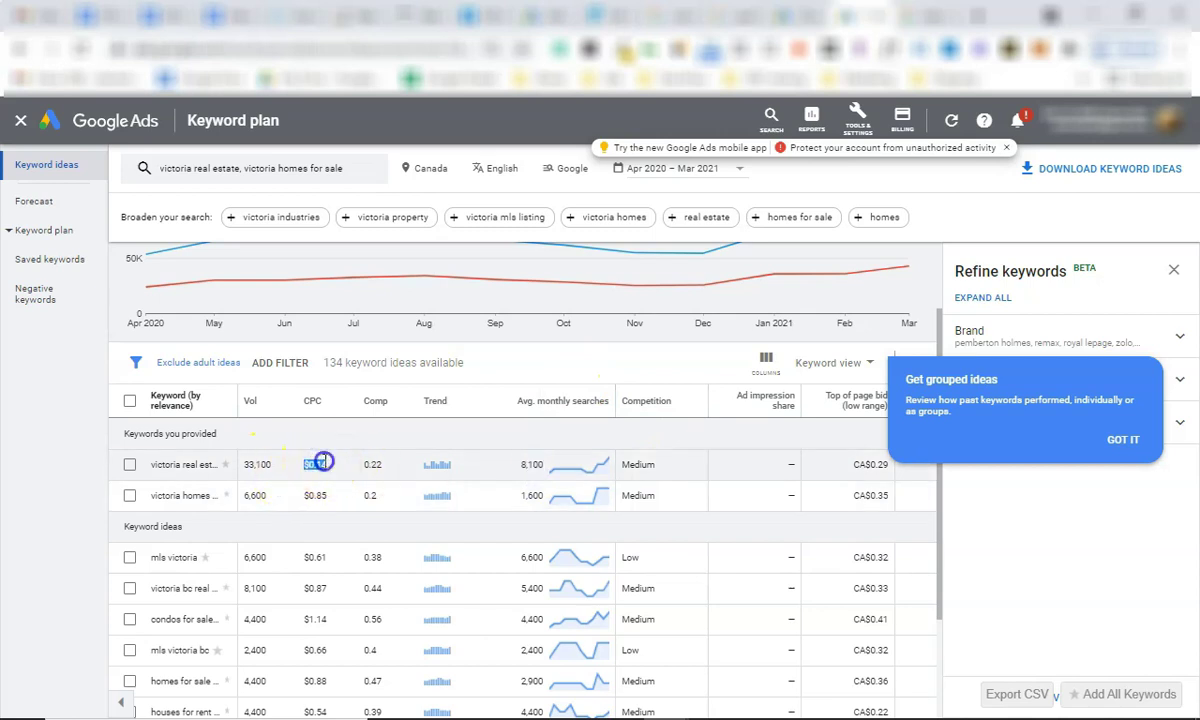
pyautogui.click(378, 464)
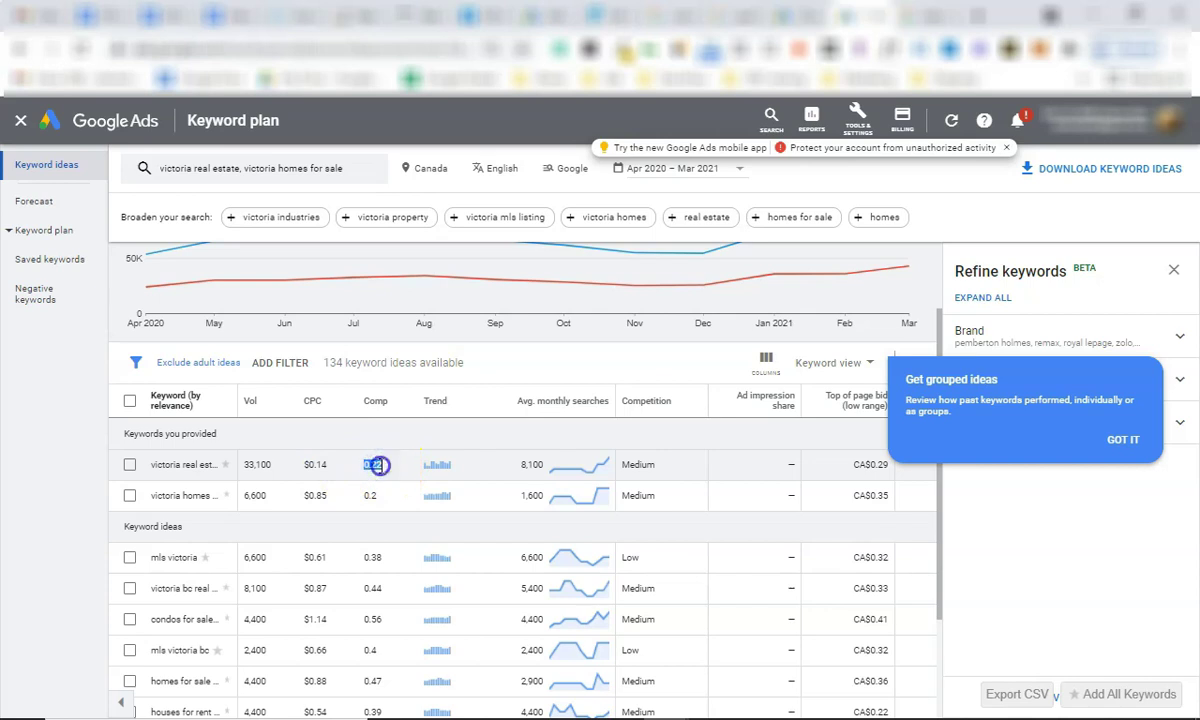
pyautogui.moveTo(366, 464); pyautogui.dragTo(368, 568)
pyautogui.click(373, 465)
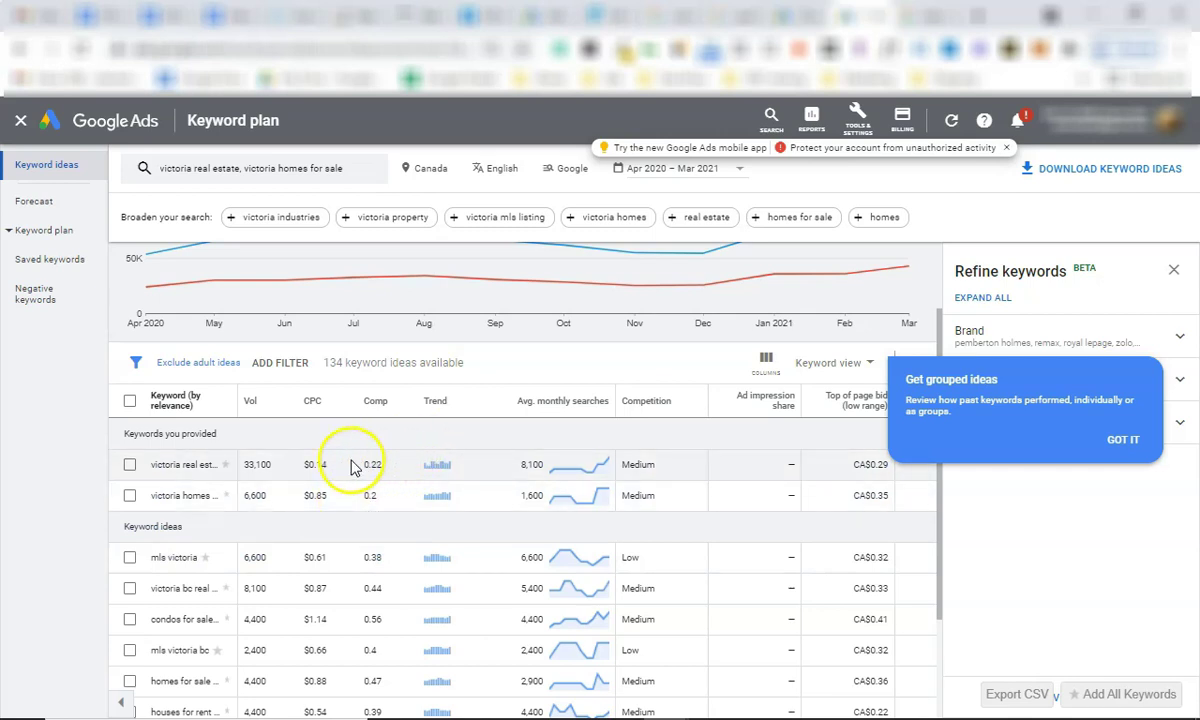
pyautogui.click(312, 463)
pyautogui.click(527, 468)
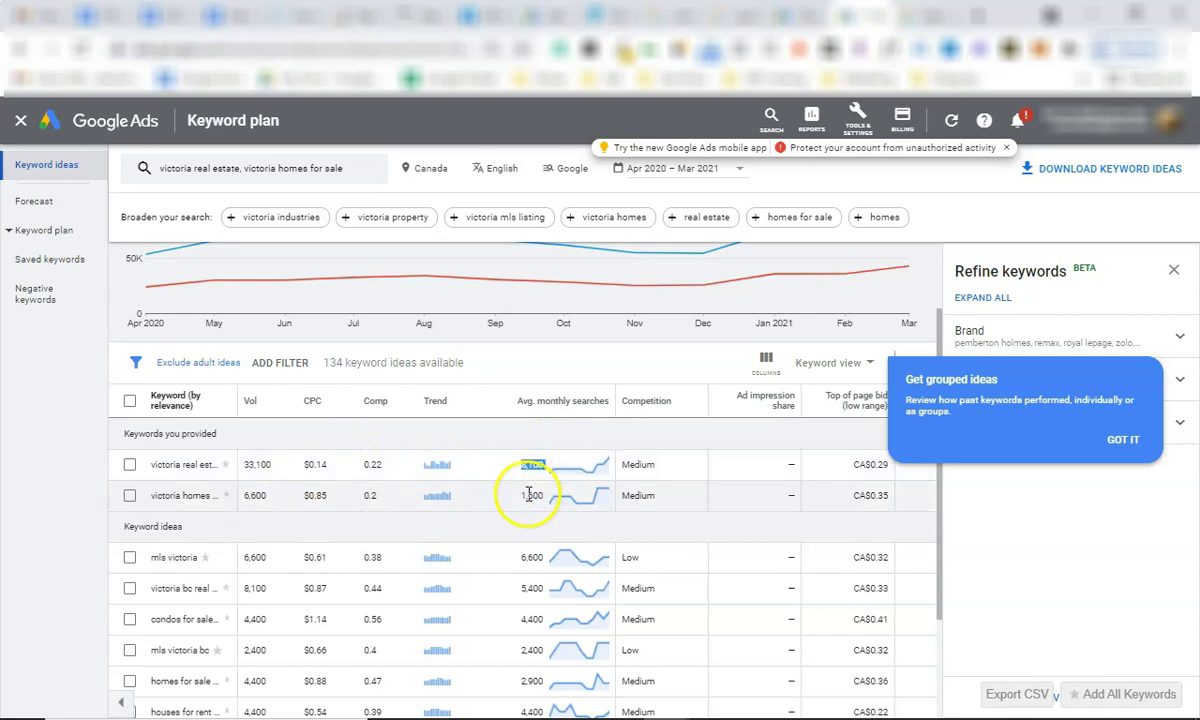
pyautogui.doubleClick(536, 461)
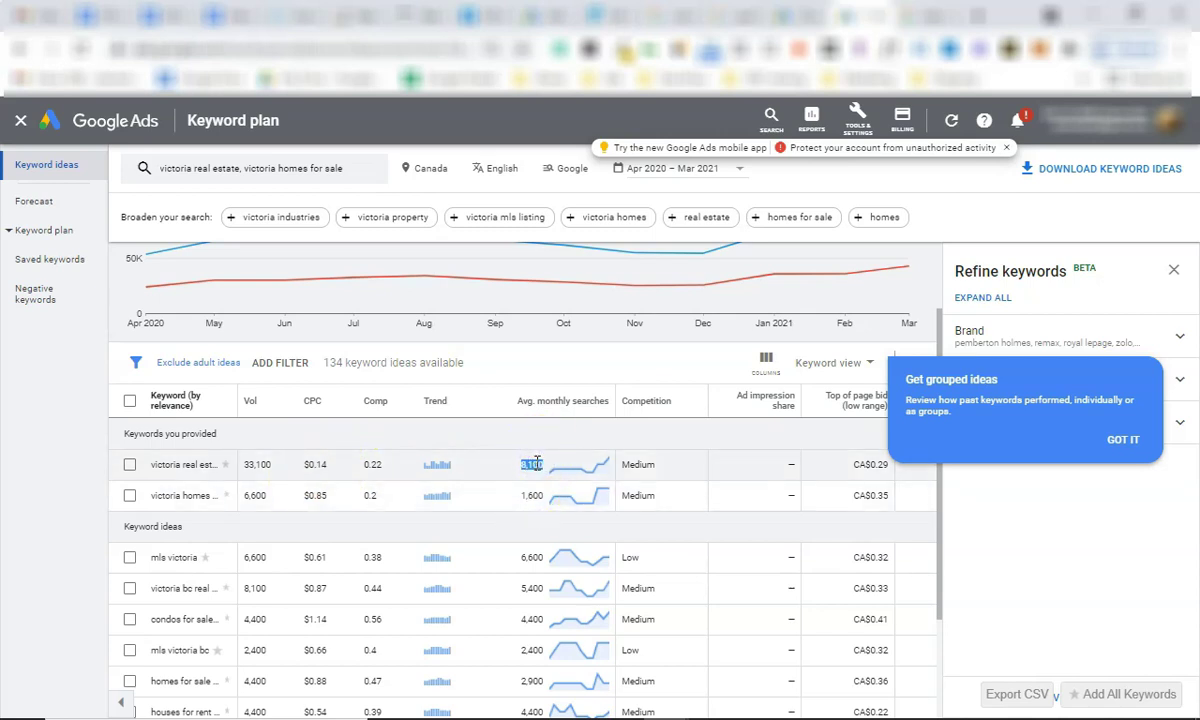
pyautogui.click(529, 497)
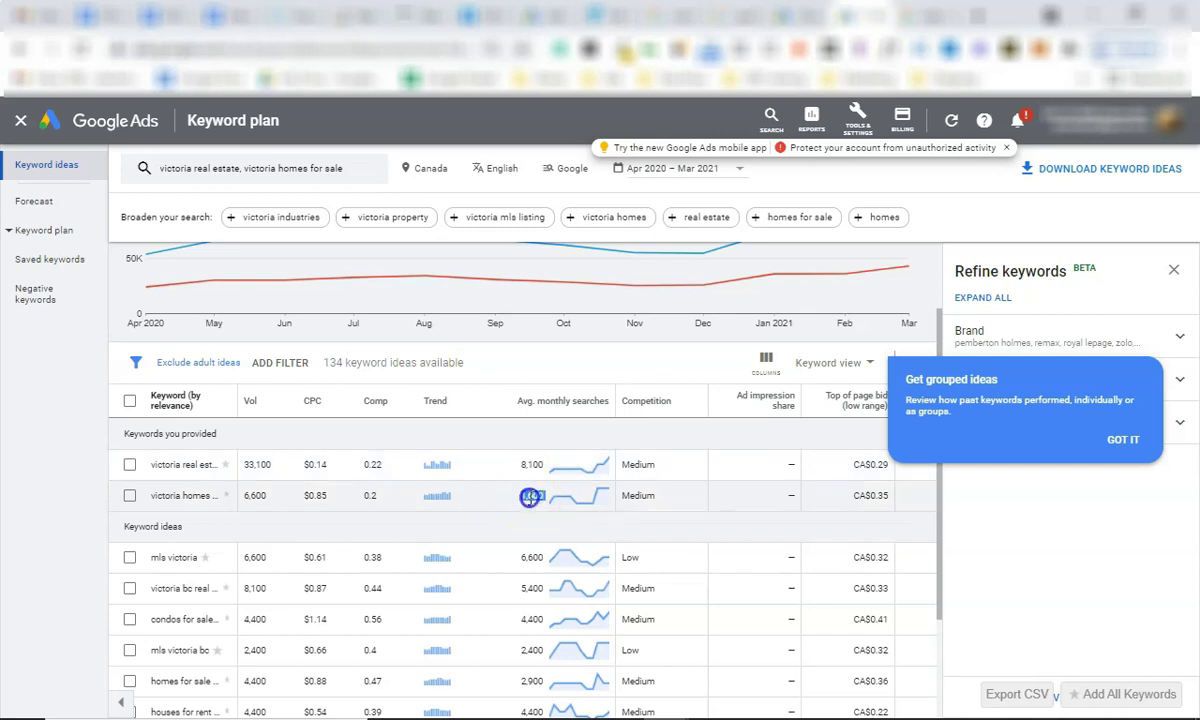
# Highlight further ideas' monthly searches: 6,600, 5,400, 4,400, 2,400 and 2,900.
pyautogui.scroll(-1, 529, 497)
pyautogui.doubleClick(530, 482)
pyautogui.doubleClick(531, 512)
pyautogui.scroll(-1, 531, 513)
pyautogui.doubleClick(532, 469)
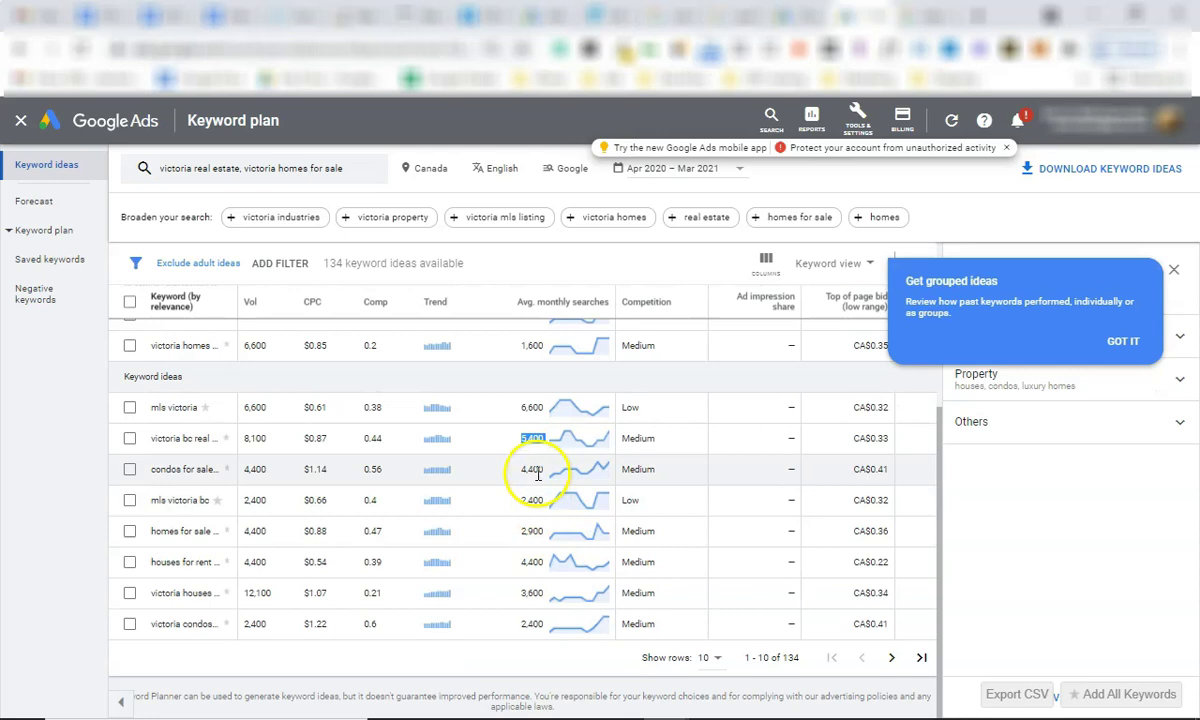
pyautogui.doubleClick(532, 500)
pyautogui.doubleClick(535, 531)
pyautogui.scroll(1, 209, 388)
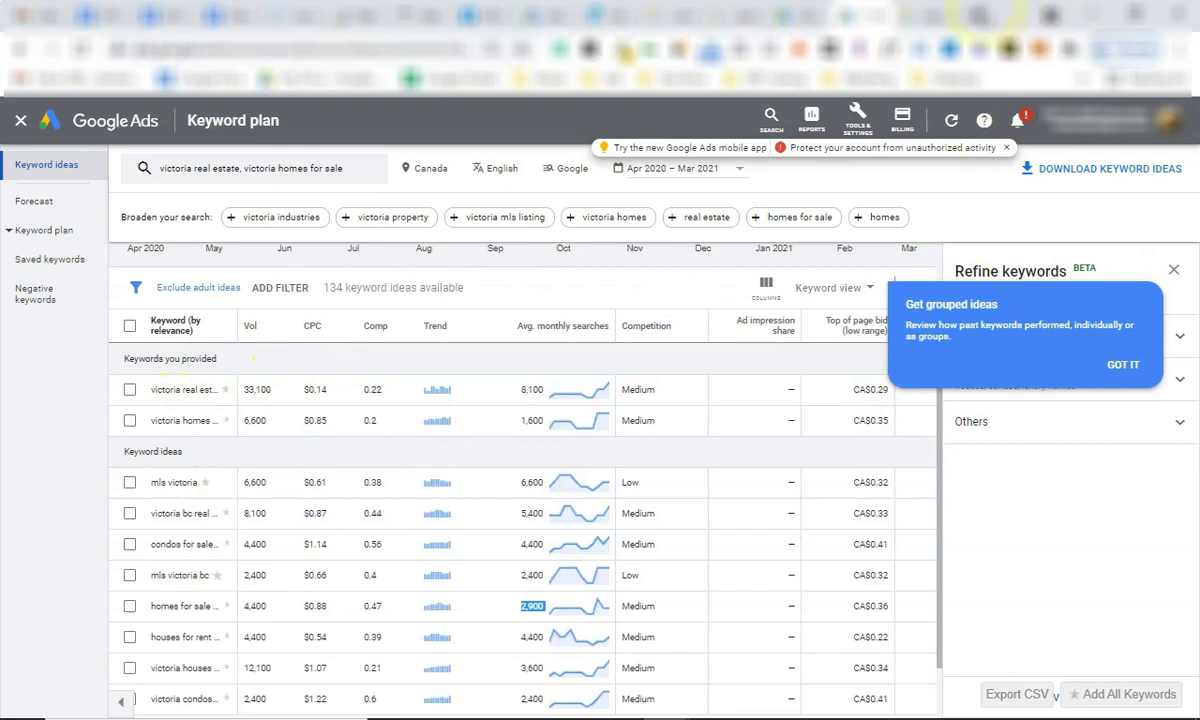
pyautogui.click(978, 17)
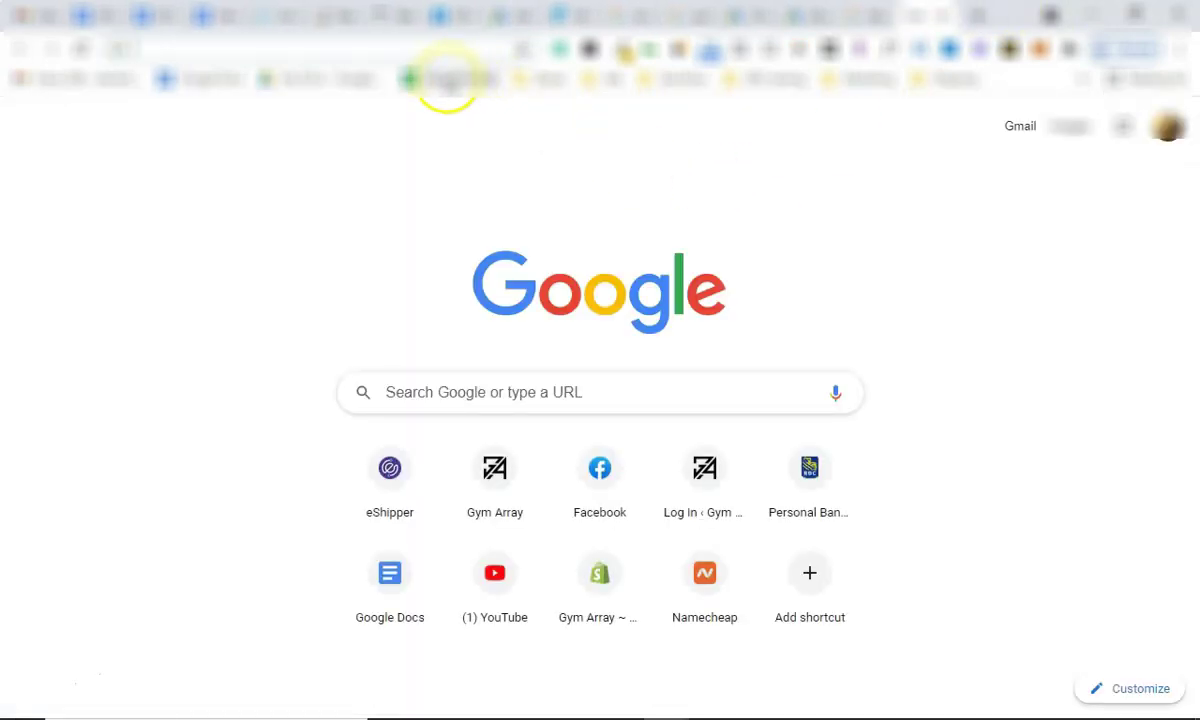
# Create a blank Google Sheets spreadsheet titled 'Real Estate Keyword Research'.
pyautogui.click(448, 80)
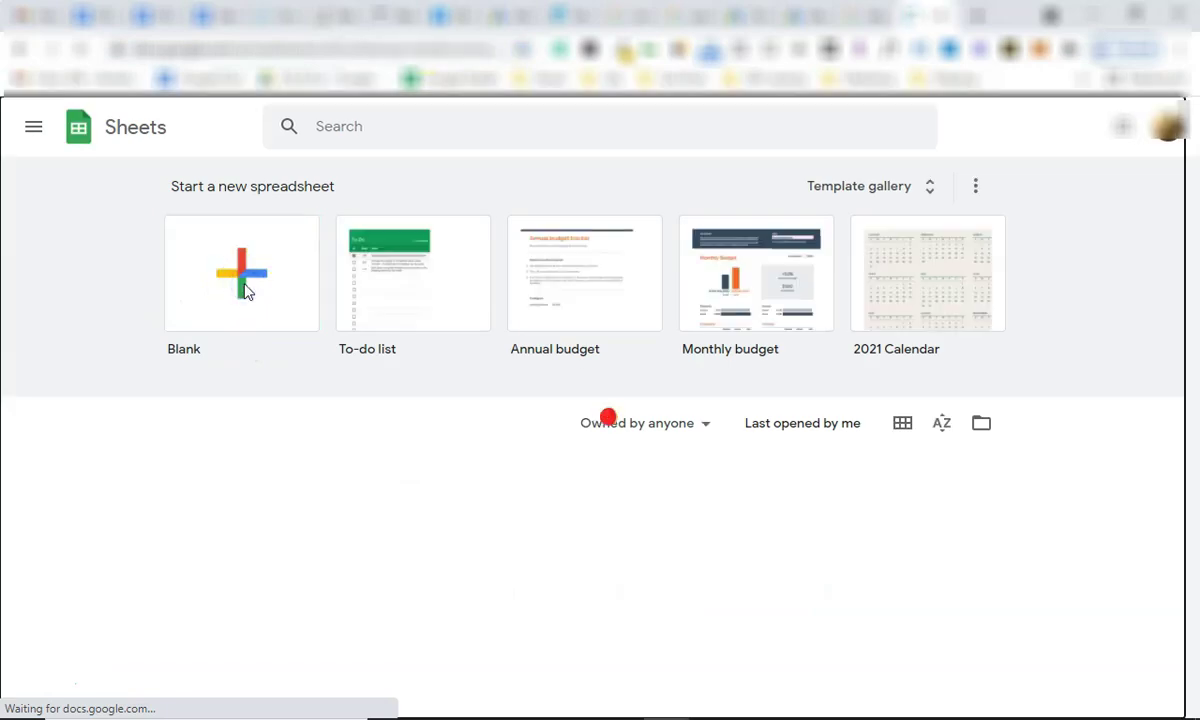
pyautogui.click(243, 285)
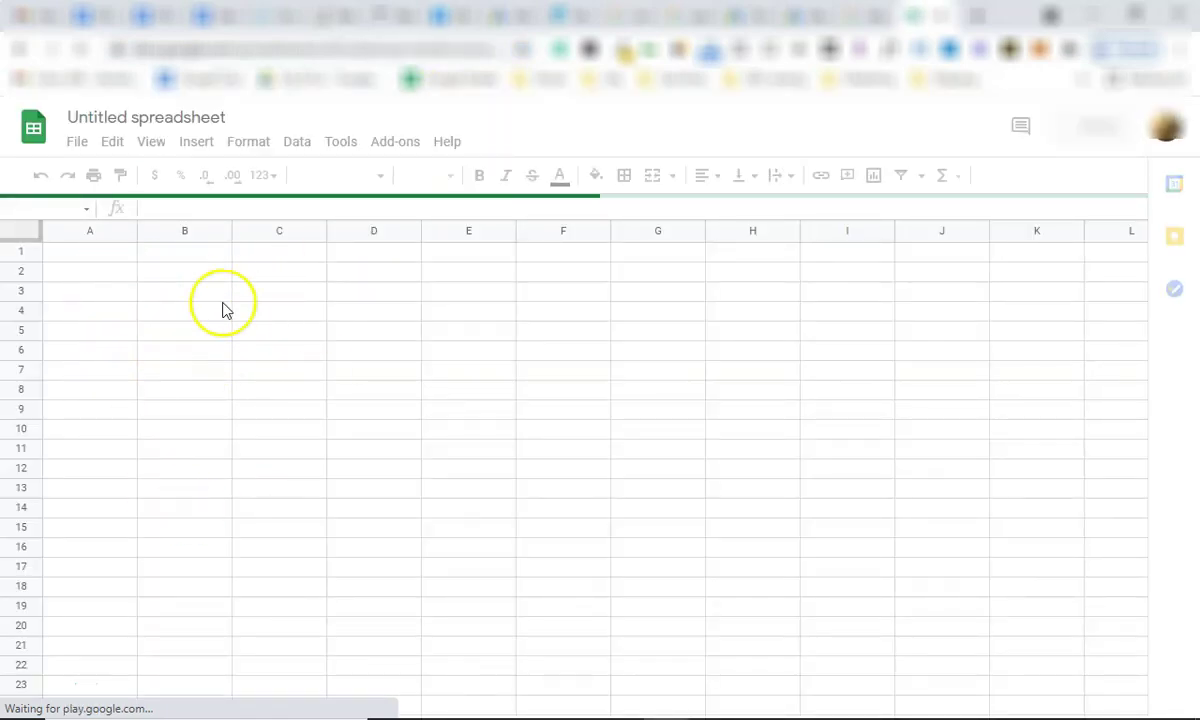
pyautogui.click(186, 117)
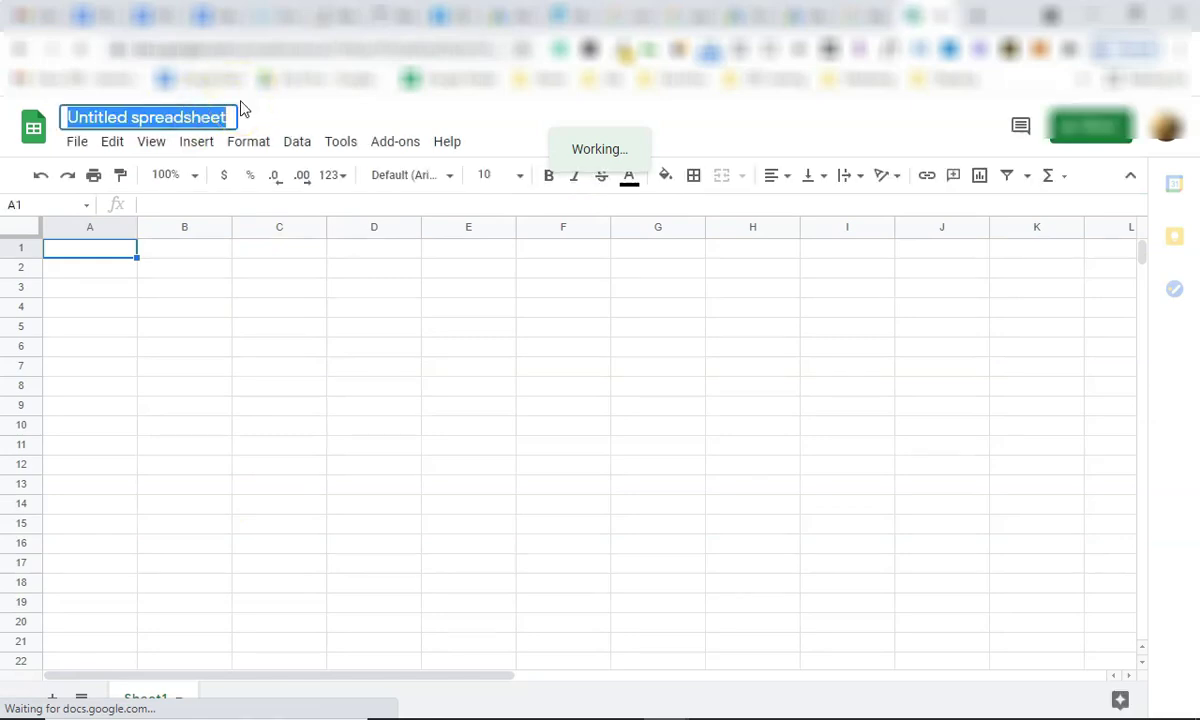
pyautogui.write('Real Esta')
pyautogui.write('te Ke')
pyautogui.write('ywro')
pyautogui.press('BackSpace')
pyautogui.write('d Research')
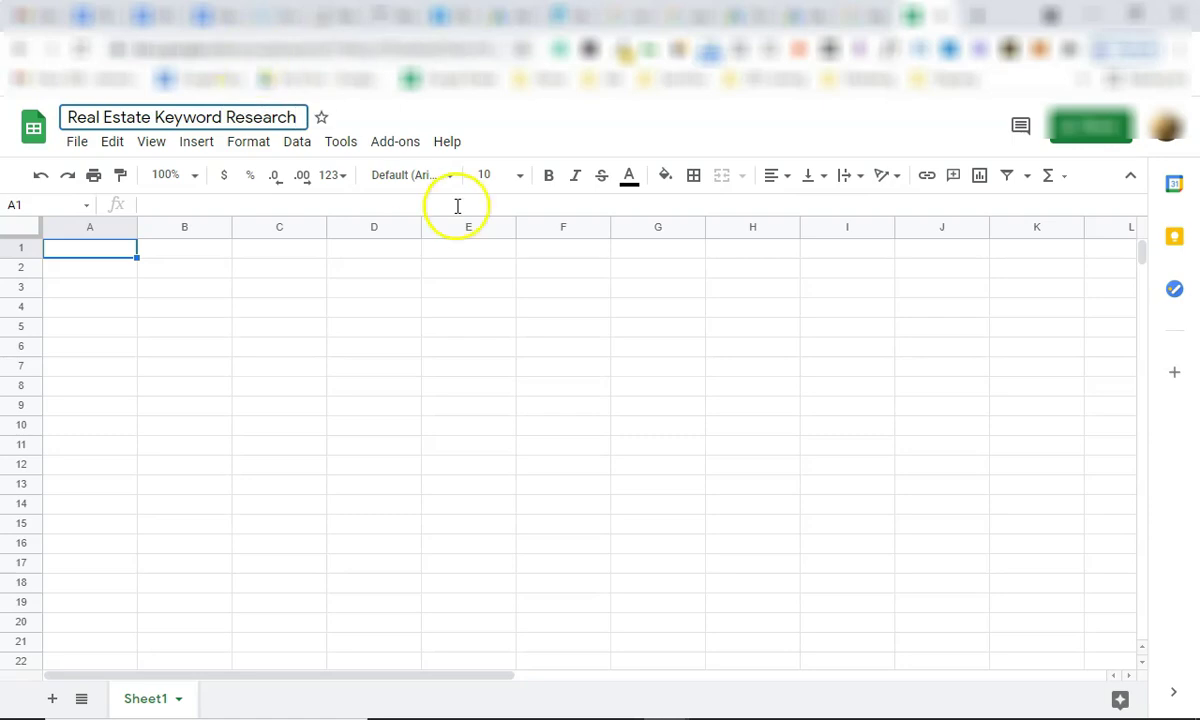
# Enter the headers Keyword, Vol and CPC in cells A2 to C2.
pyautogui.click(112, 267)
pyautogui.write('Keyword')
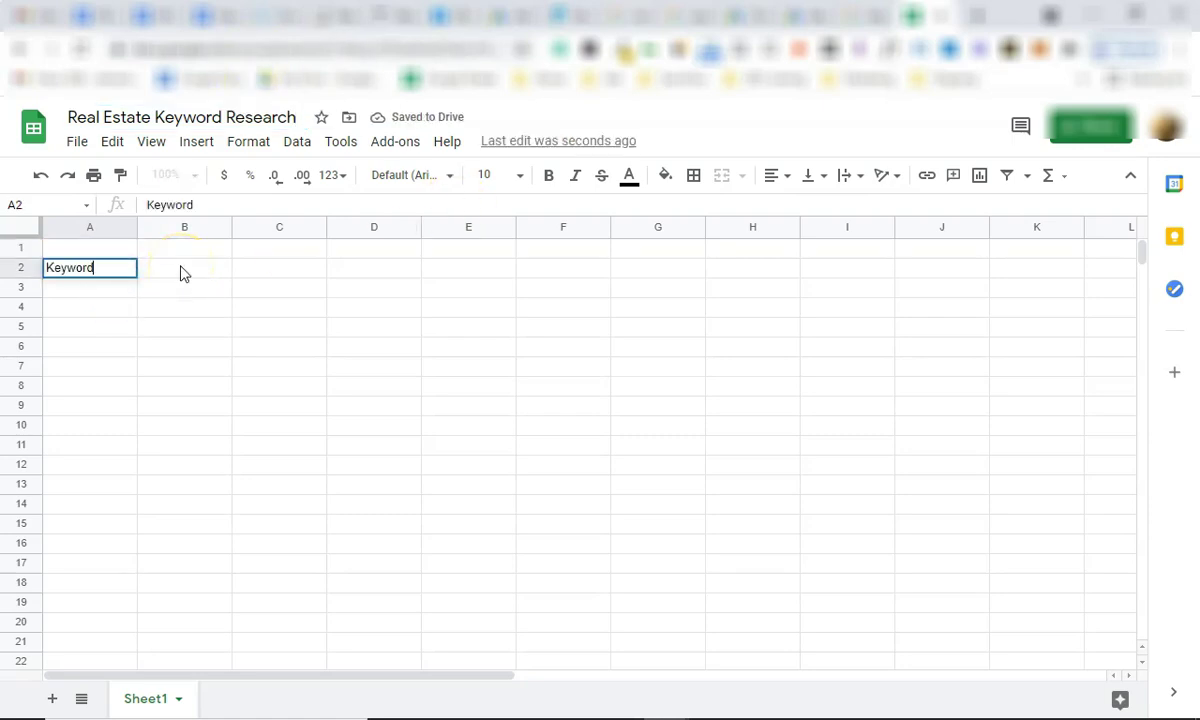
pyautogui.click(183, 270)
pyautogui.write('Vol')
pyautogui.press('Tab')
pyautogui.write('CPC')
pyautogui.press('Return')
pyautogui.press('Left')
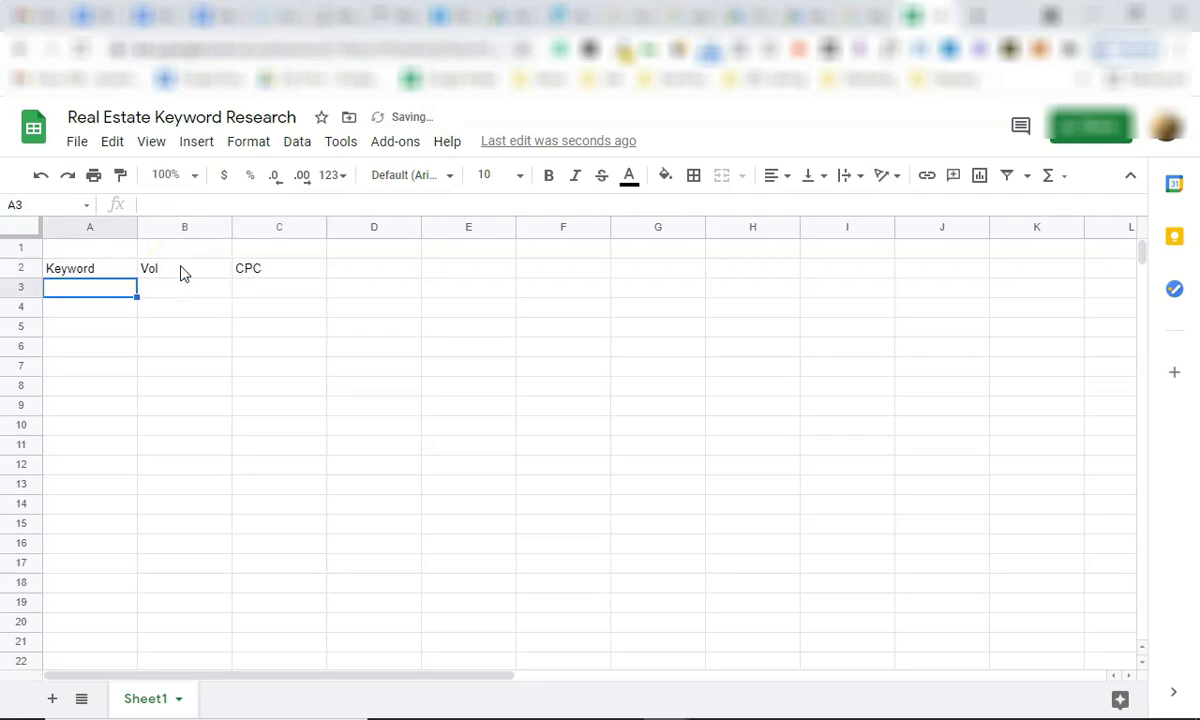
pyautogui.click(806, 16)
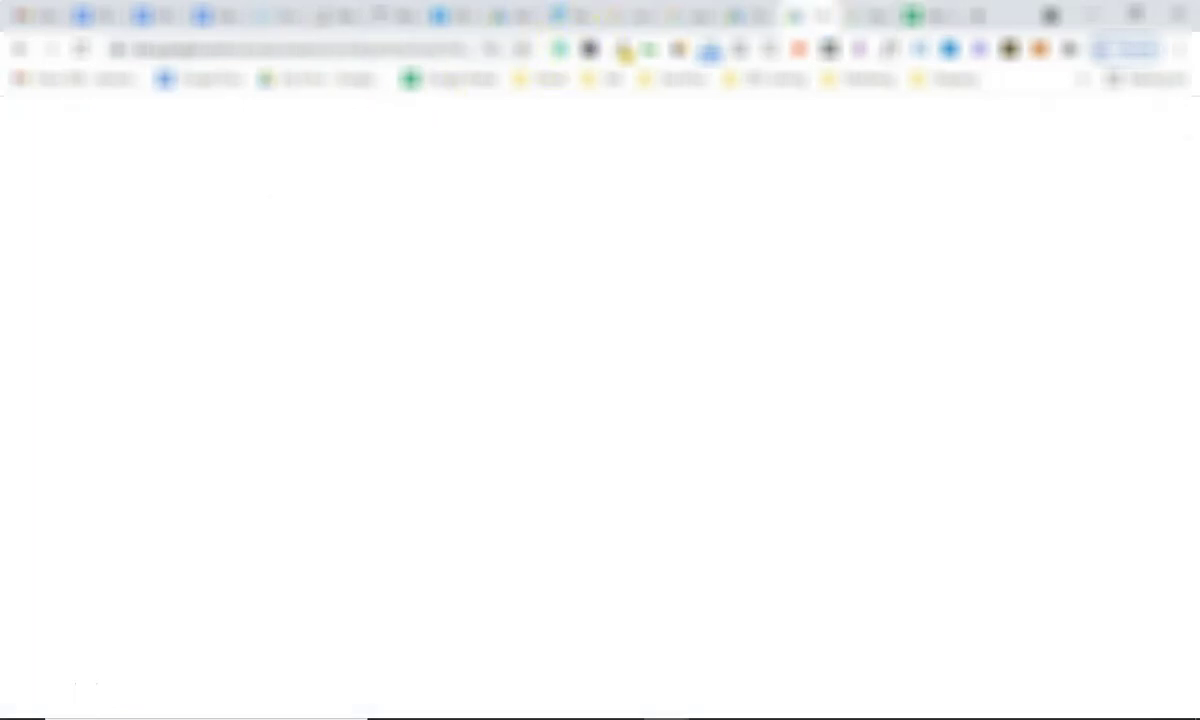
# Copy victoria real estate into A3, with volume 8,100 in B3 and CPC 0.14 in C3.
pyautogui.tripleClick(188, 389)
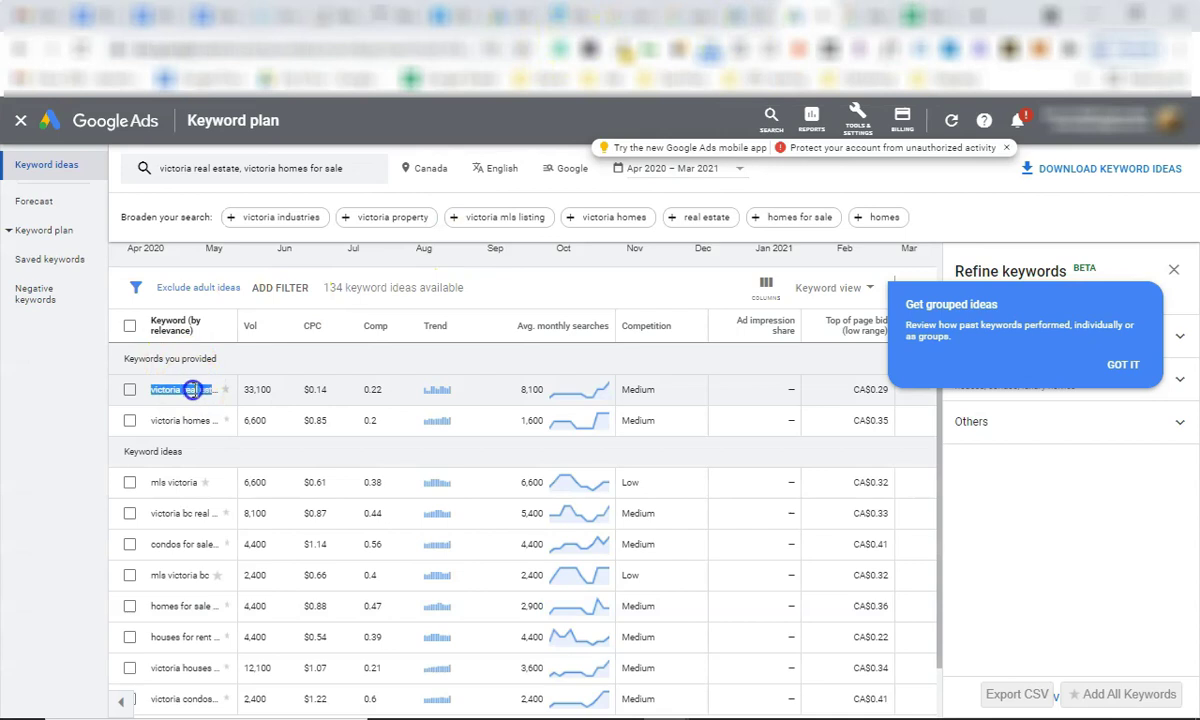
pyautogui.hotkey('ctrl', 'c')
pyautogui.click(873, 15)
pyautogui.hotkey('ctrl', 'v')
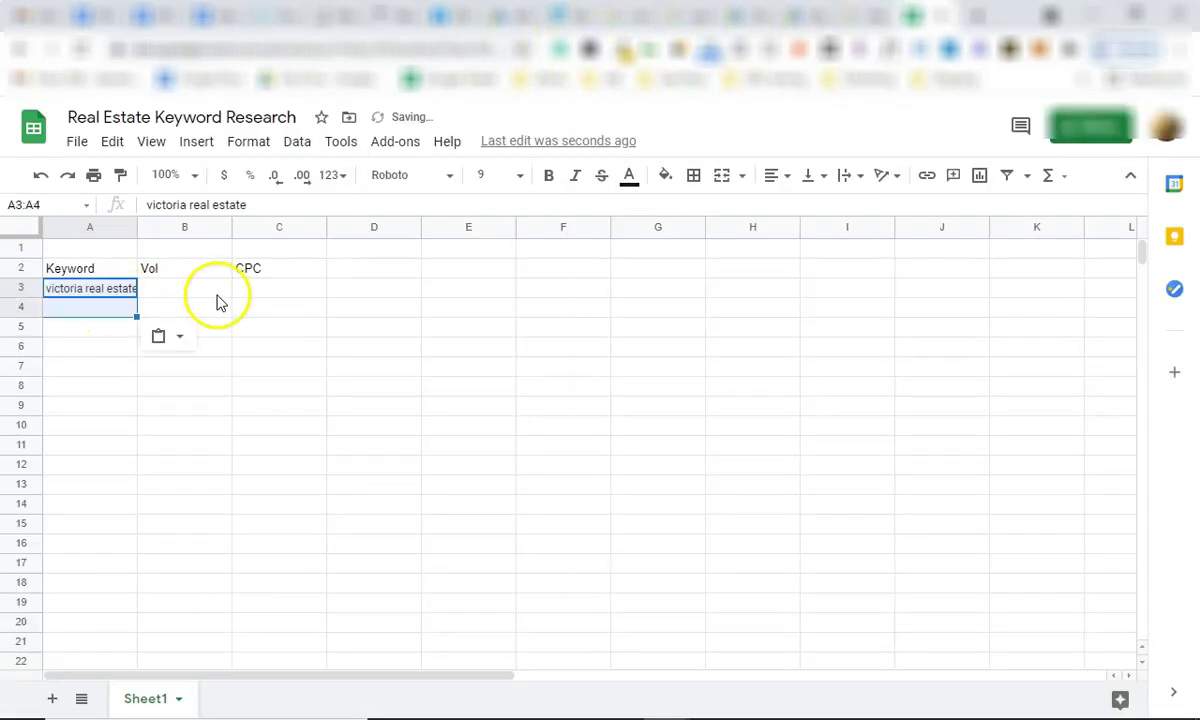
pyautogui.click(197, 290)
pyautogui.write('8,10')
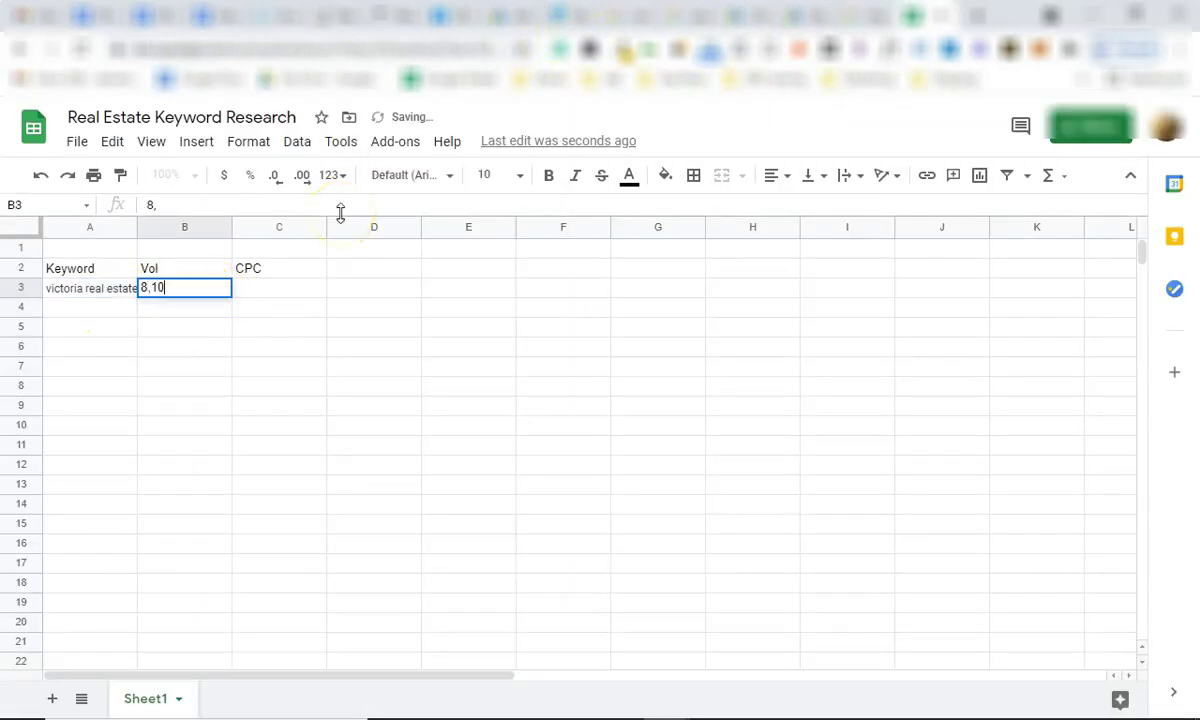
pyautogui.press('Tab')
pyautogui.write('0.14')
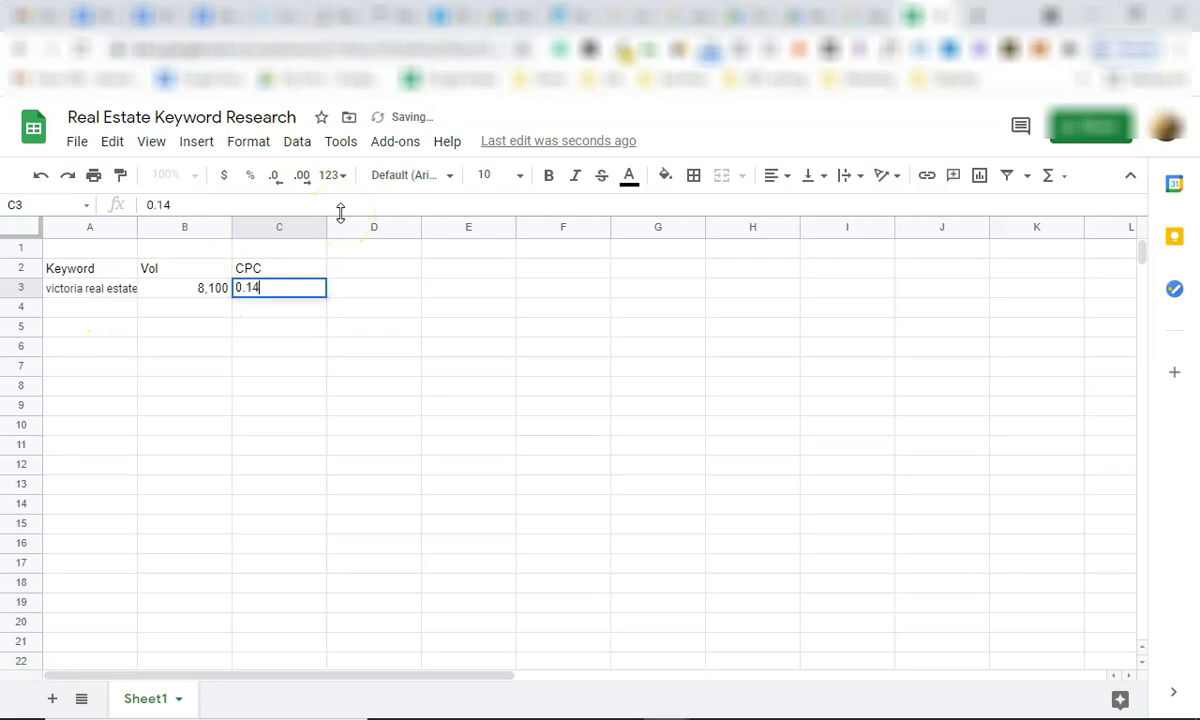
pyautogui.press('Return')
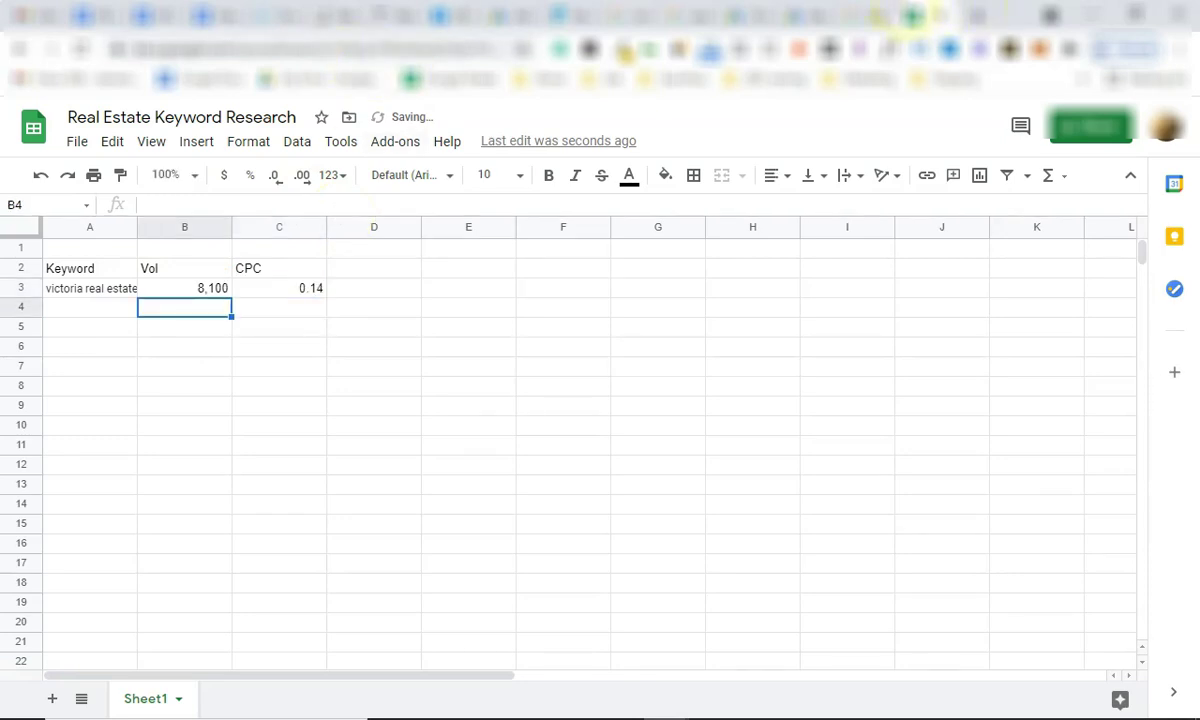
# Back in the keyword ideas, select the mls victoria, victoria homes and victoria real estate keywords.
pyautogui.click(808, 15)
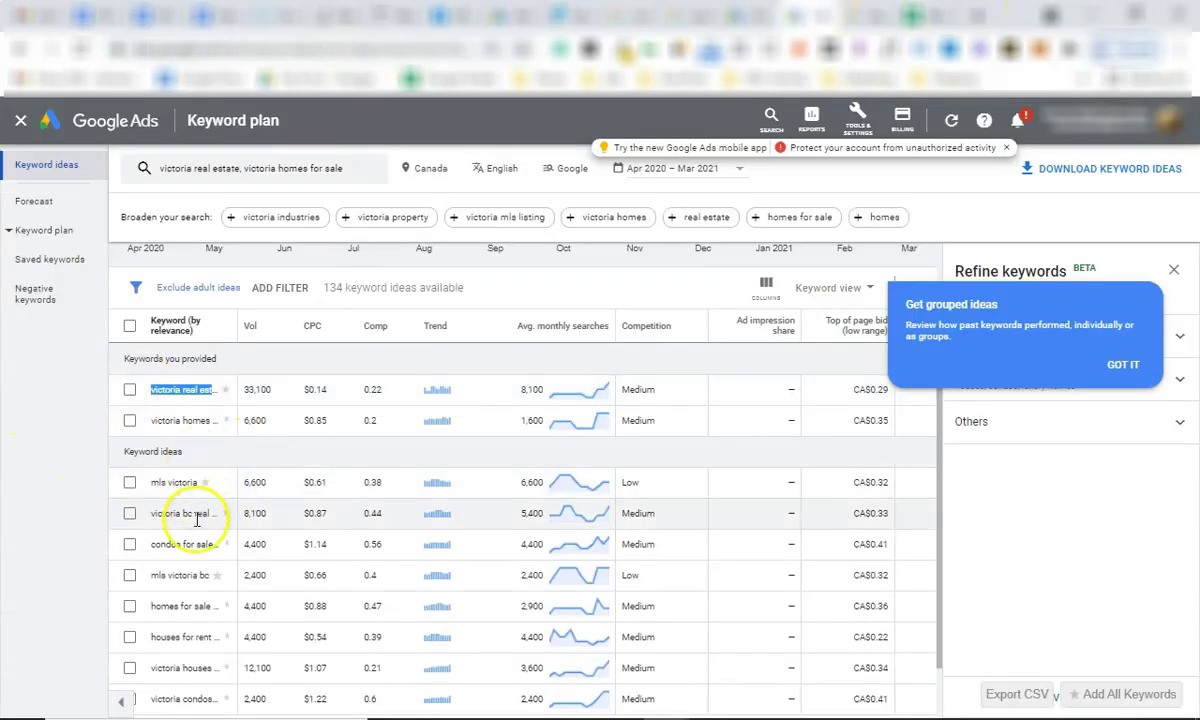
pyautogui.scroll(-2, 197, 519)
pyautogui.click(912, 15)
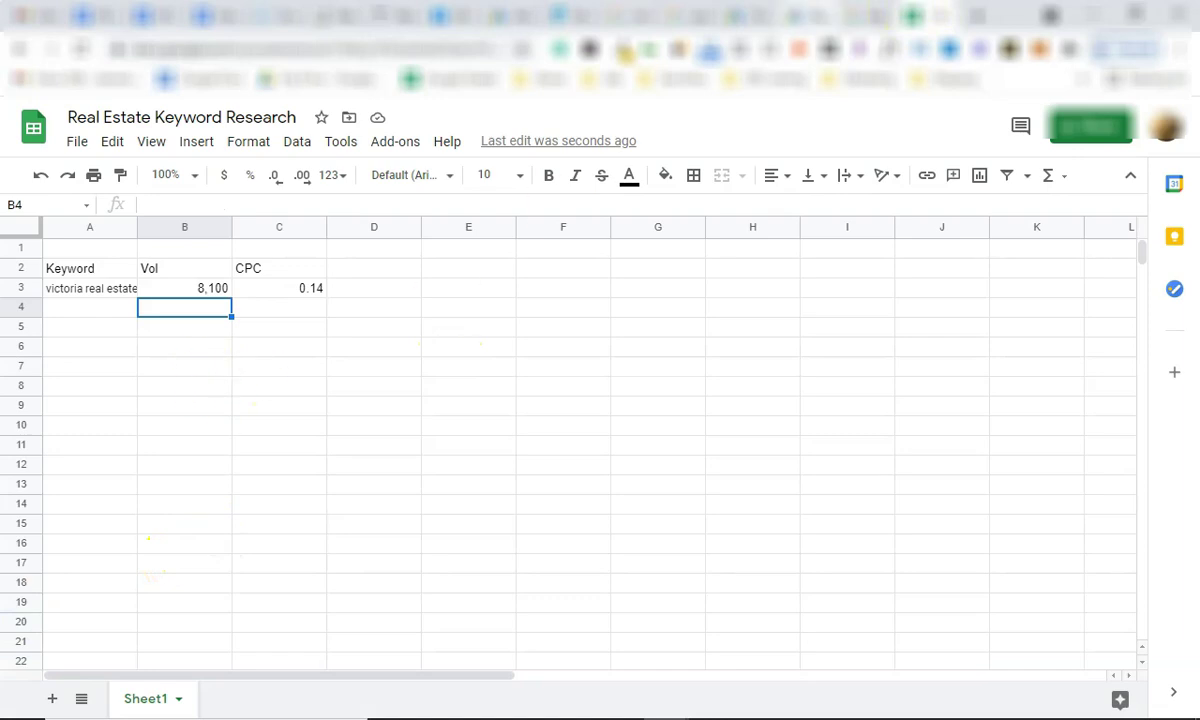
pyautogui.click(760, 15)
pyautogui.scroll(2, 228, 376)
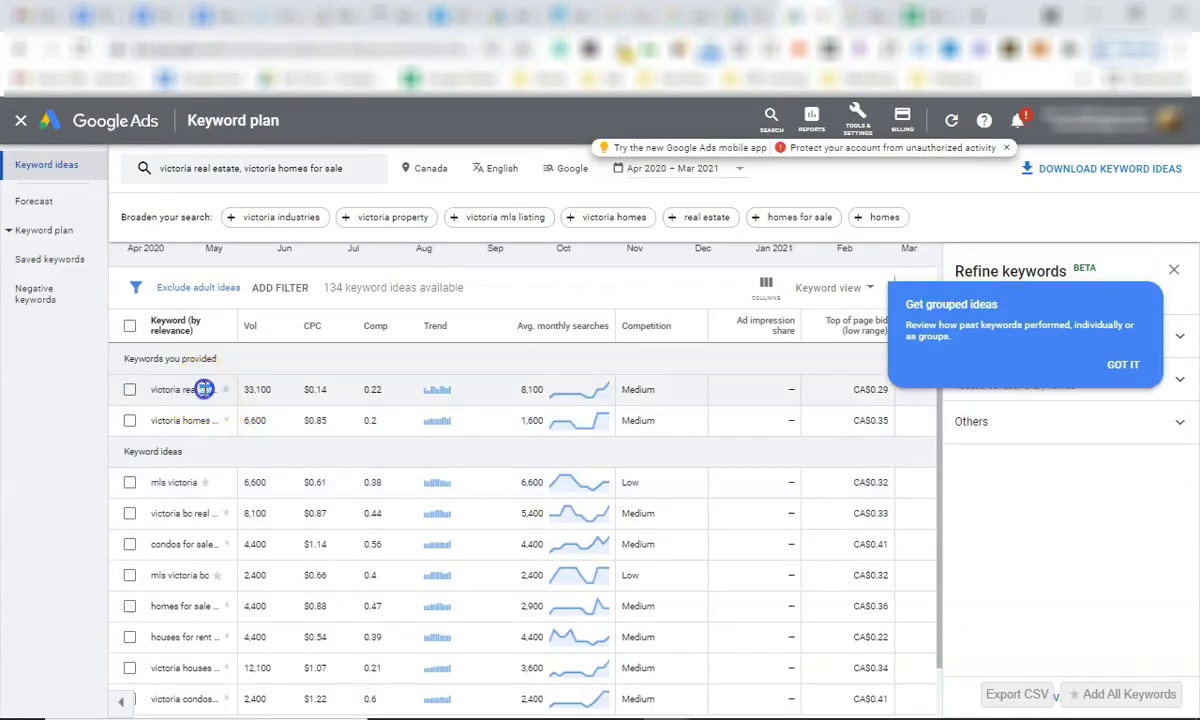
pyautogui.click(192, 391)
pyautogui.scroll(-2, 200, 430)
pyautogui.tripleClick(176, 407)
pyautogui.tripleClick(190, 345)
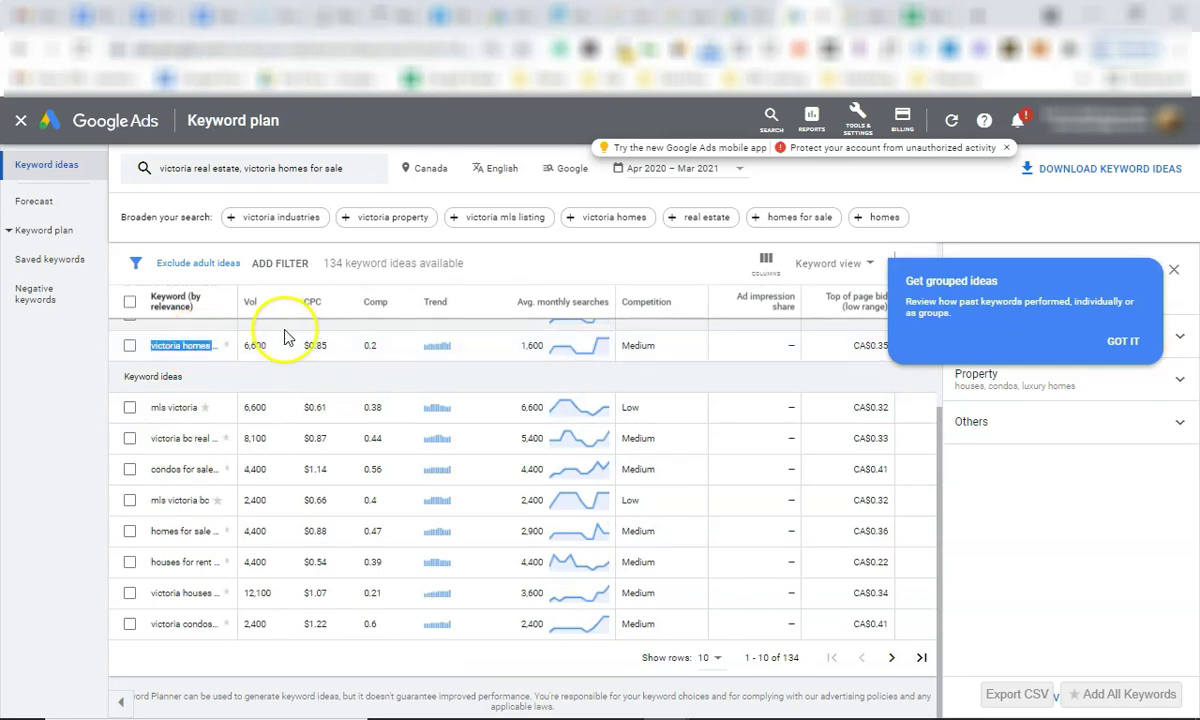
pyautogui.click(179, 344)
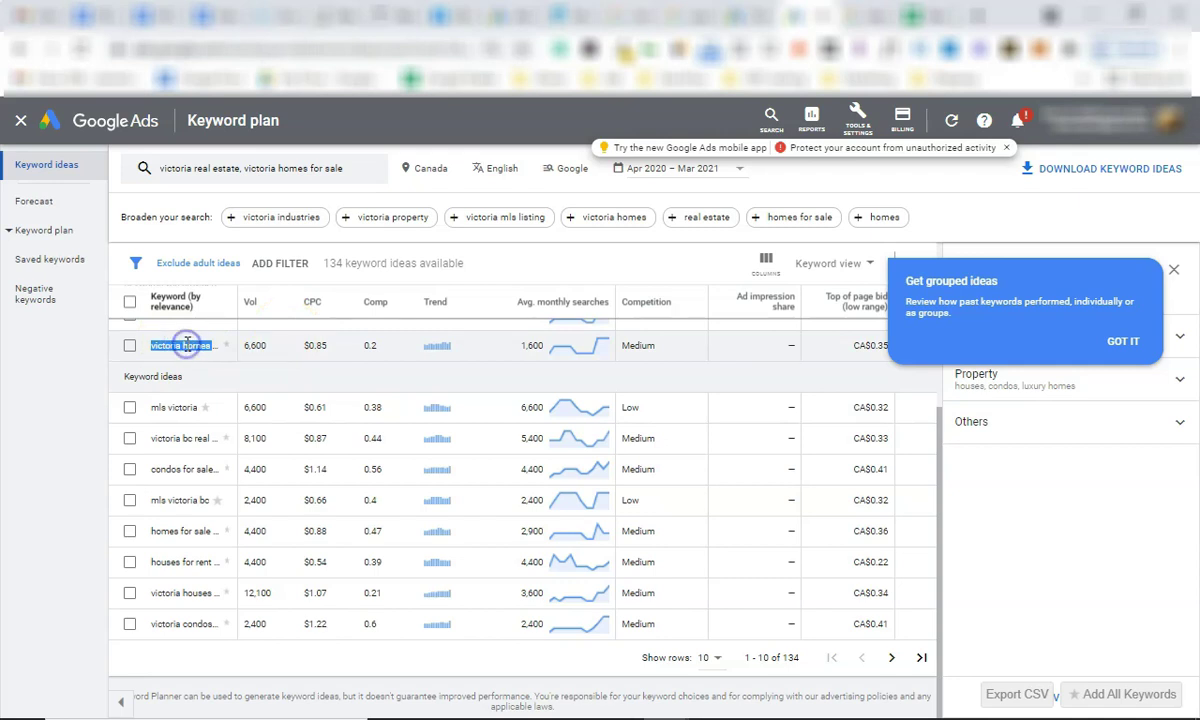
pyautogui.scroll(1, 187, 383)
pyautogui.tripleClick(186, 394)
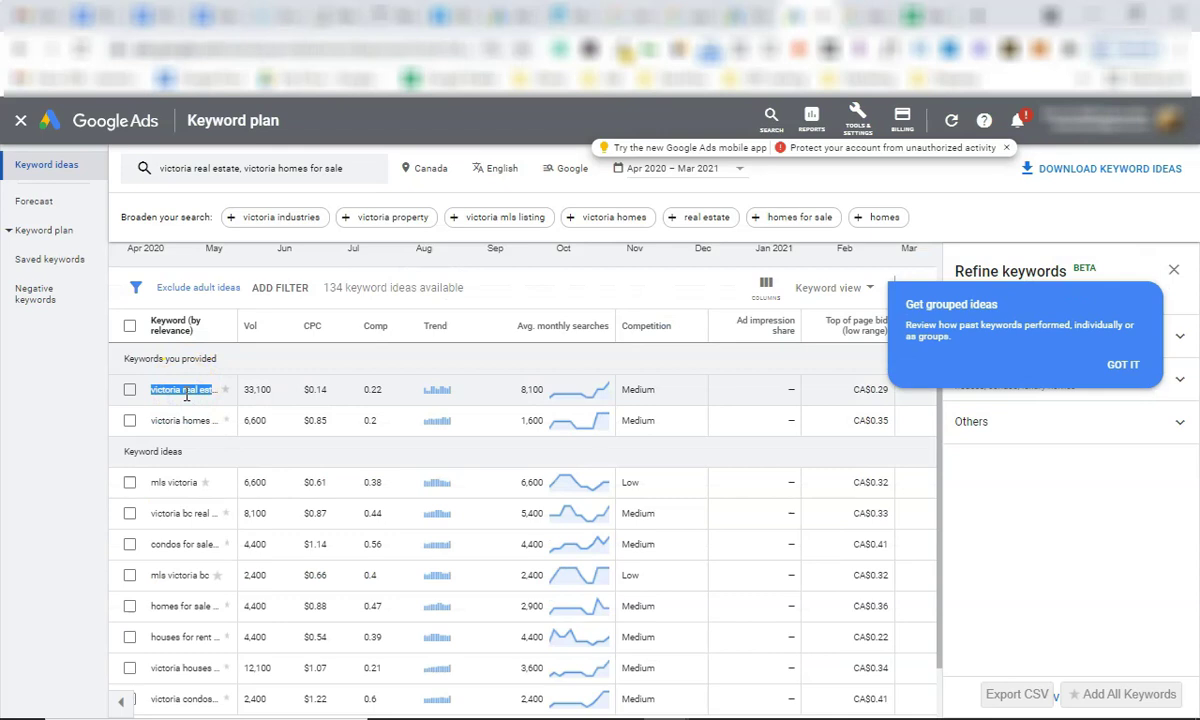
pyautogui.click(174, 482)
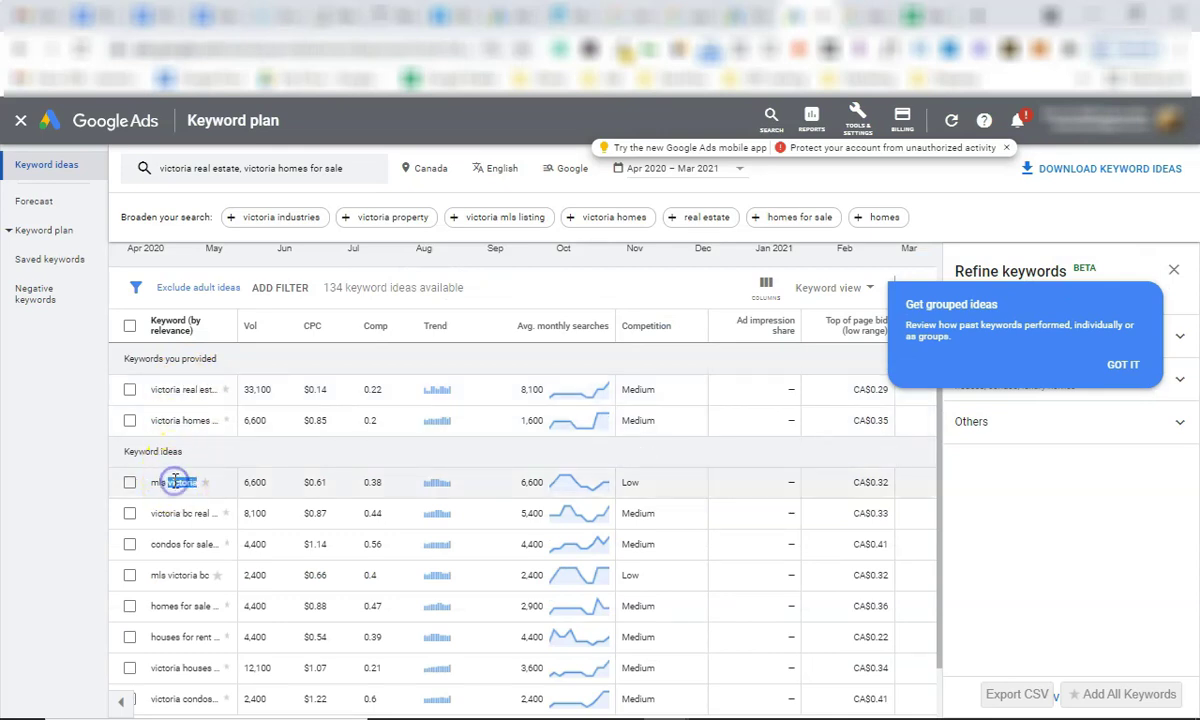
# Highlight mls victoria's 6,600 and the next idea's 5,400 monthly searches.
pyautogui.click(189, 416)
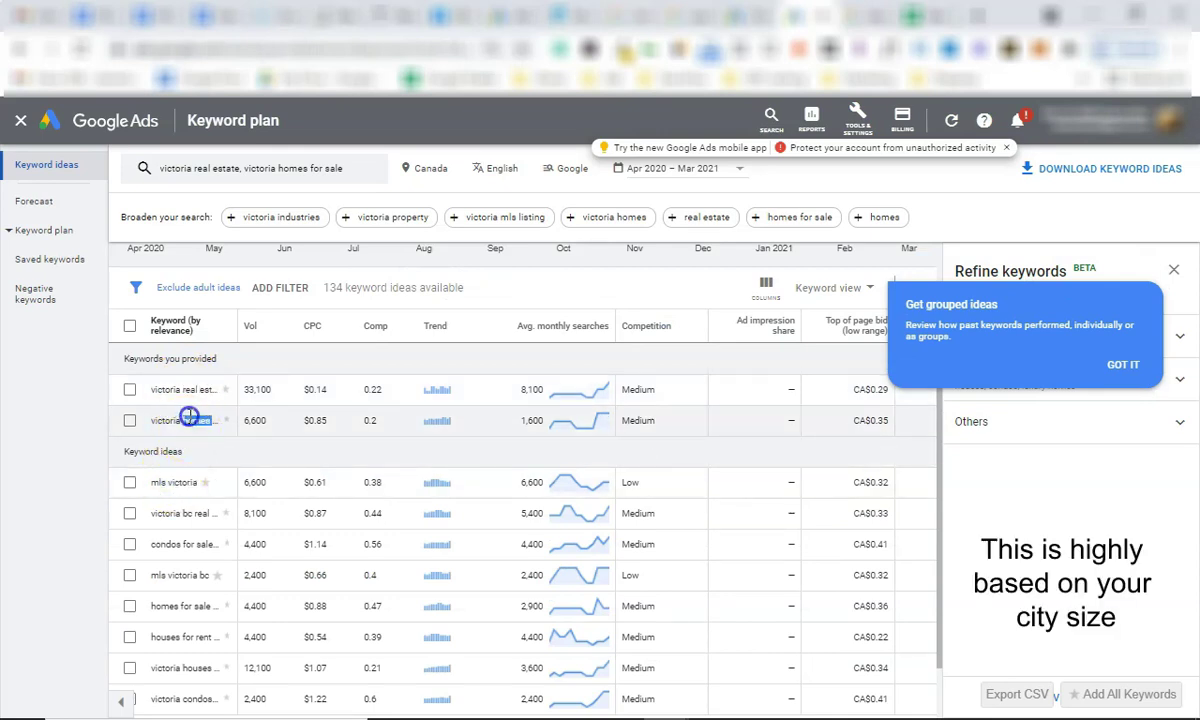
pyautogui.tripleClick(189, 416)
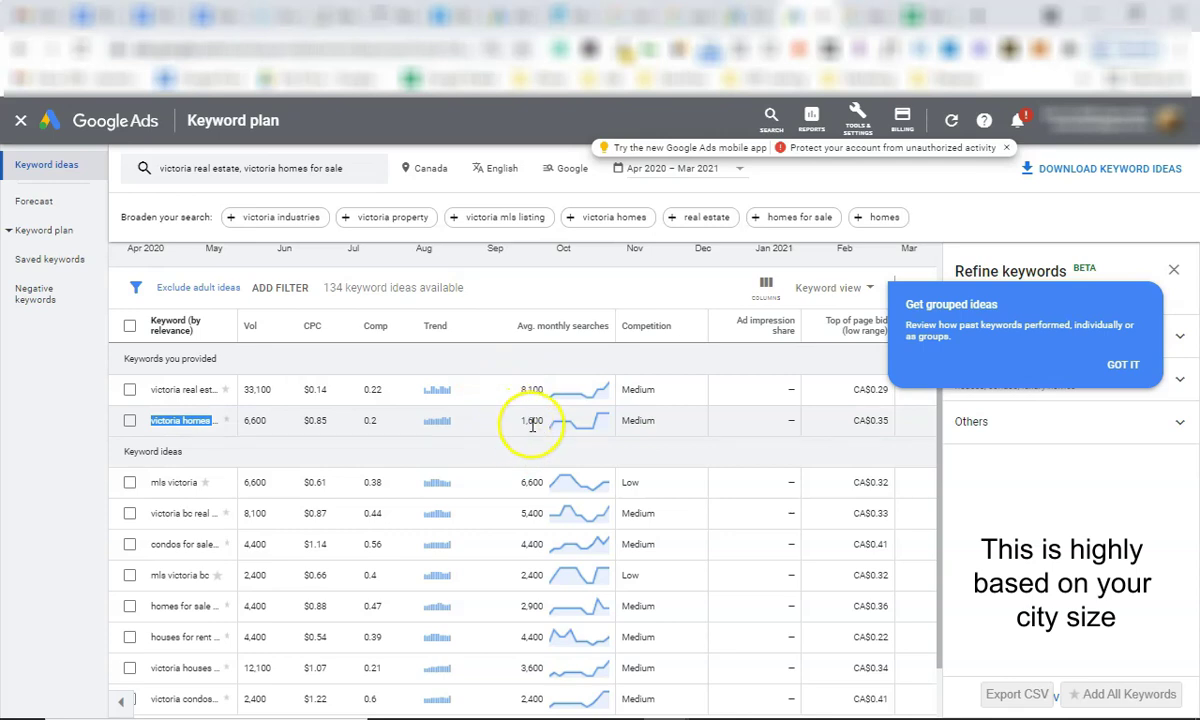
pyautogui.tripleClick(166, 389)
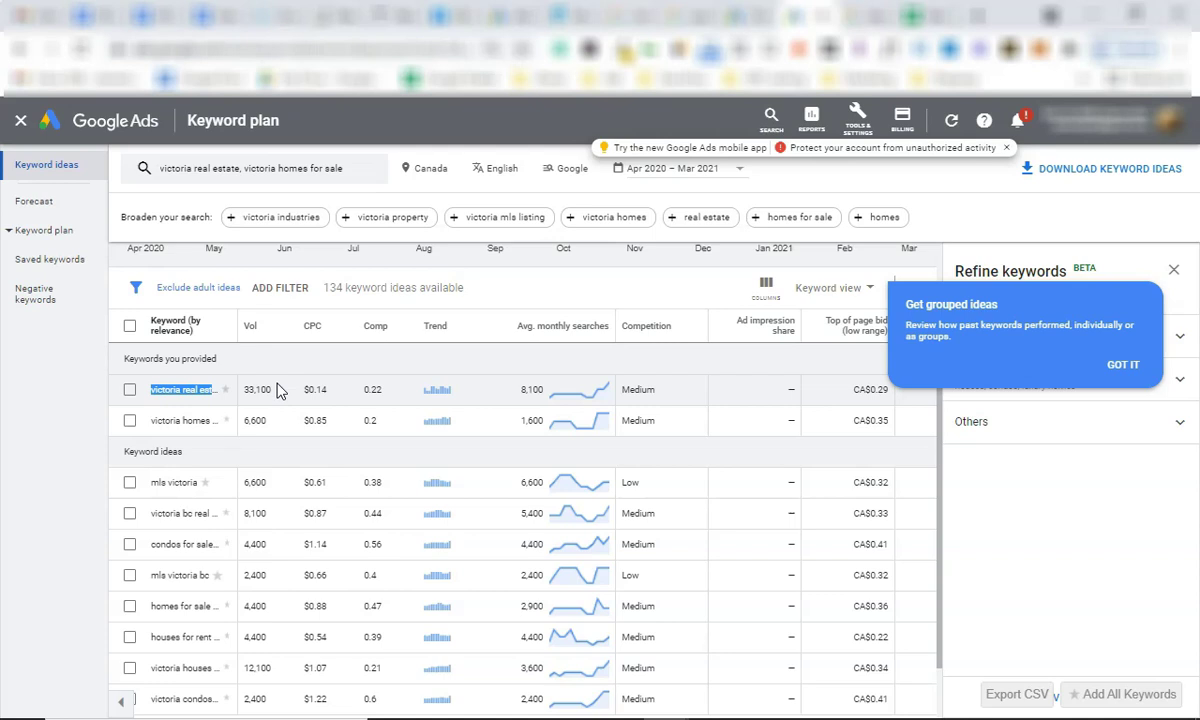
pyautogui.tripleClick(194, 390)
pyautogui.click(177, 482)
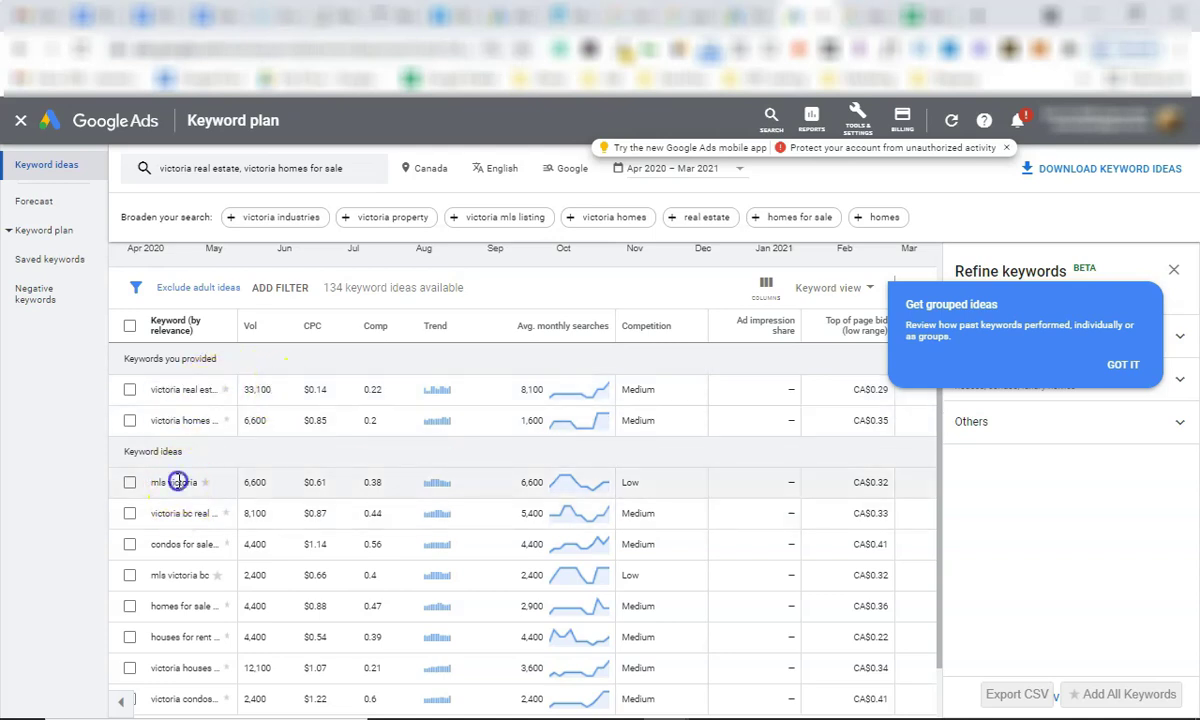
pyautogui.doubleClick(528, 482)
pyautogui.click(528, 517)
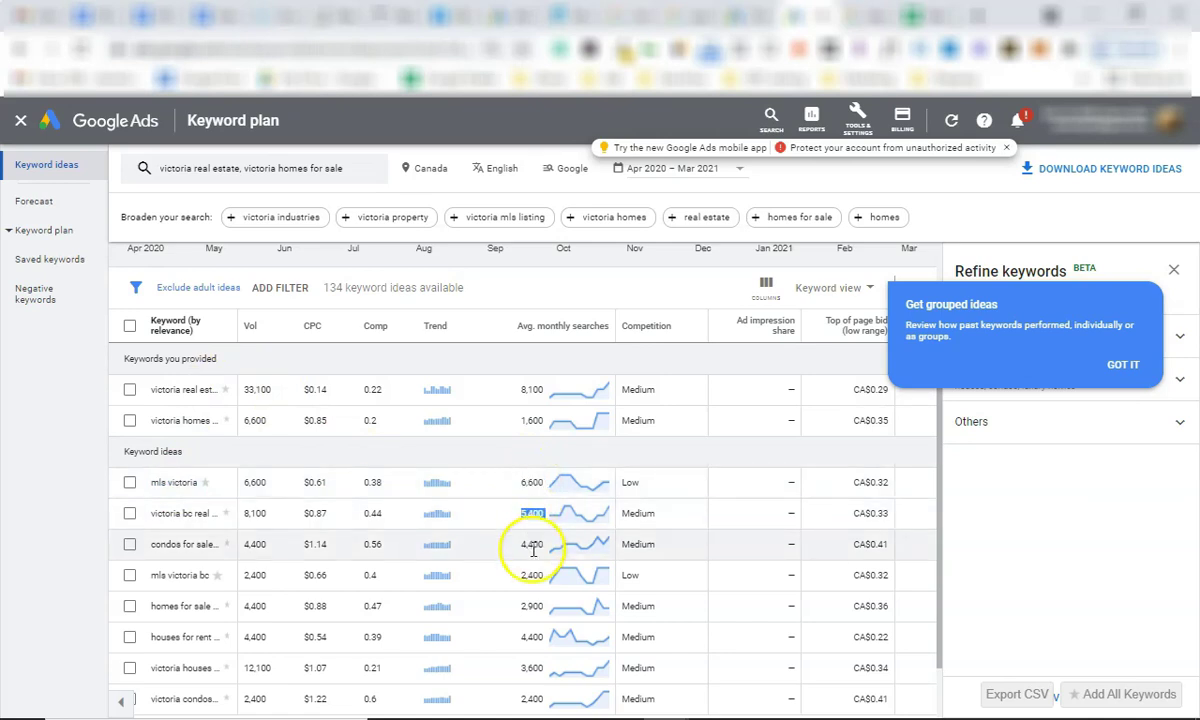
pyautogui.click(189, 390)
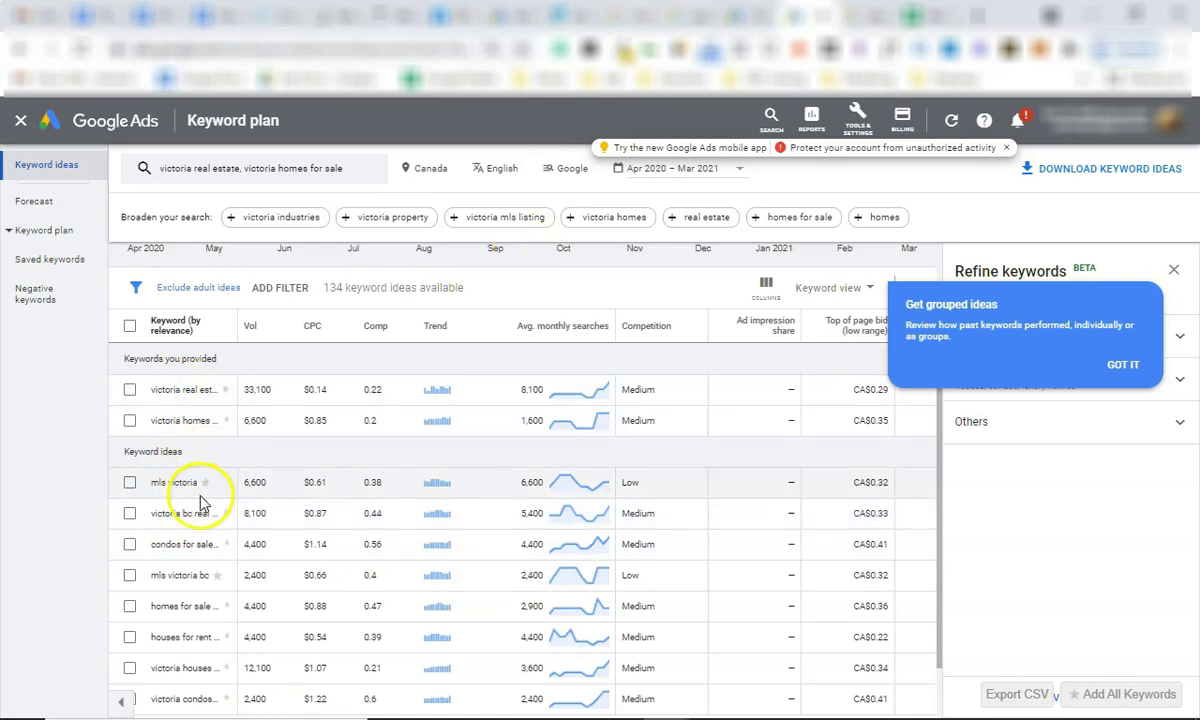
pyautogui.scroll(-1, 195, 480)
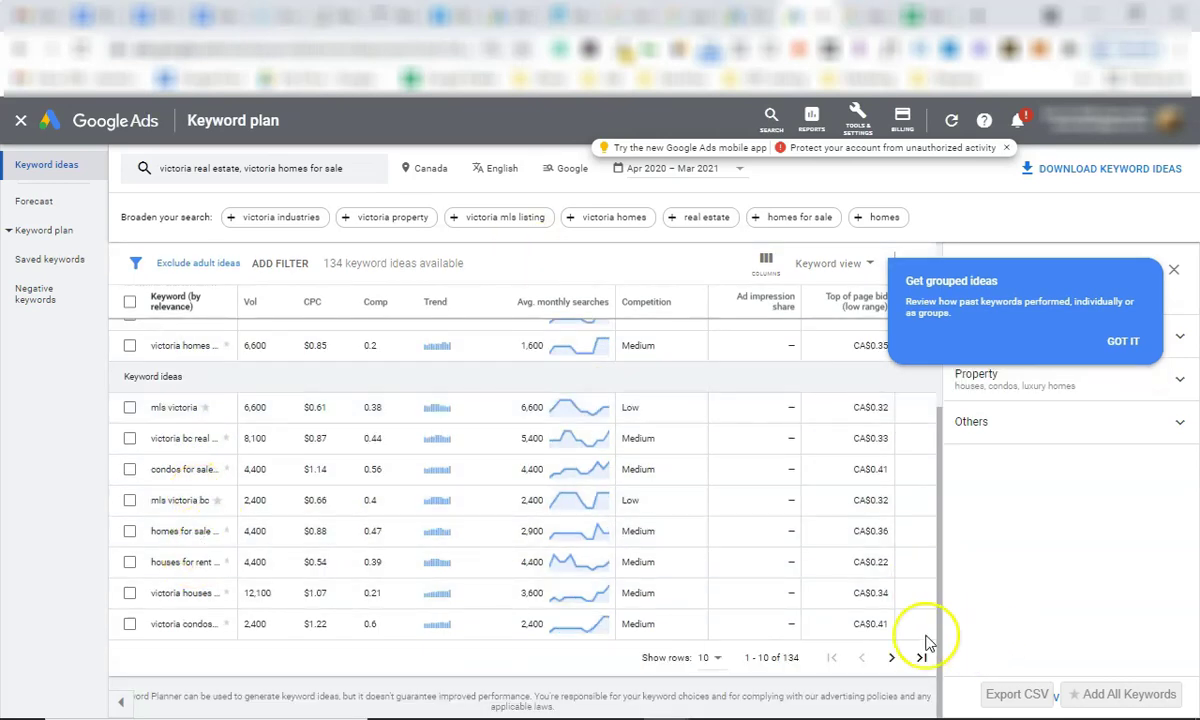
# Page to keyword ideas 11–20 and select the zillow victoria bc keyword.
pyautogui.click(891, 657)
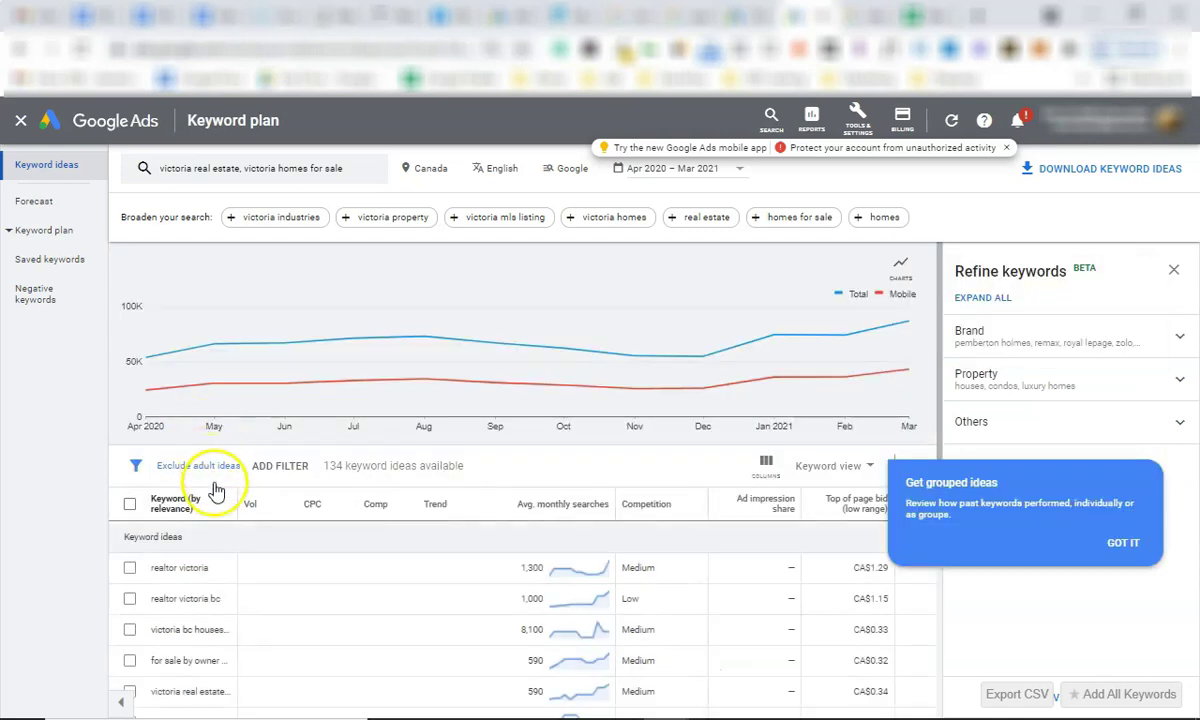
pyautogui.scroll(-2, 214, 478)
pyautogui.scroll(-1, 227, 500)
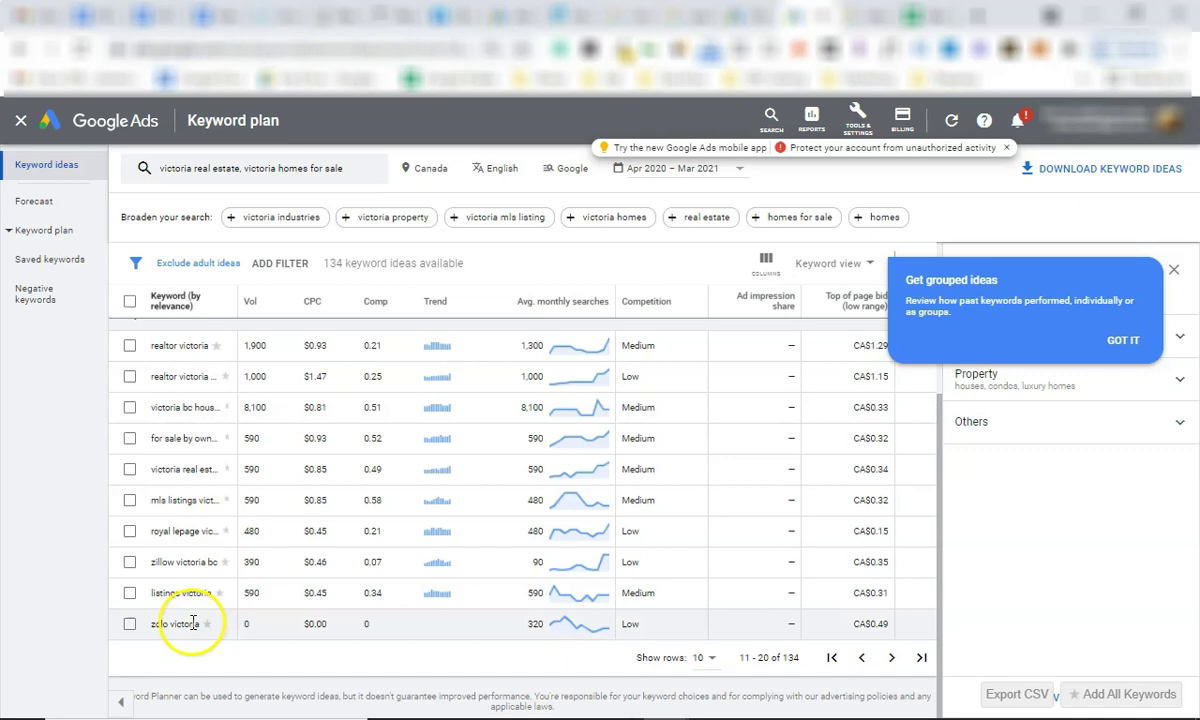
pyautogui.click(189, 561)
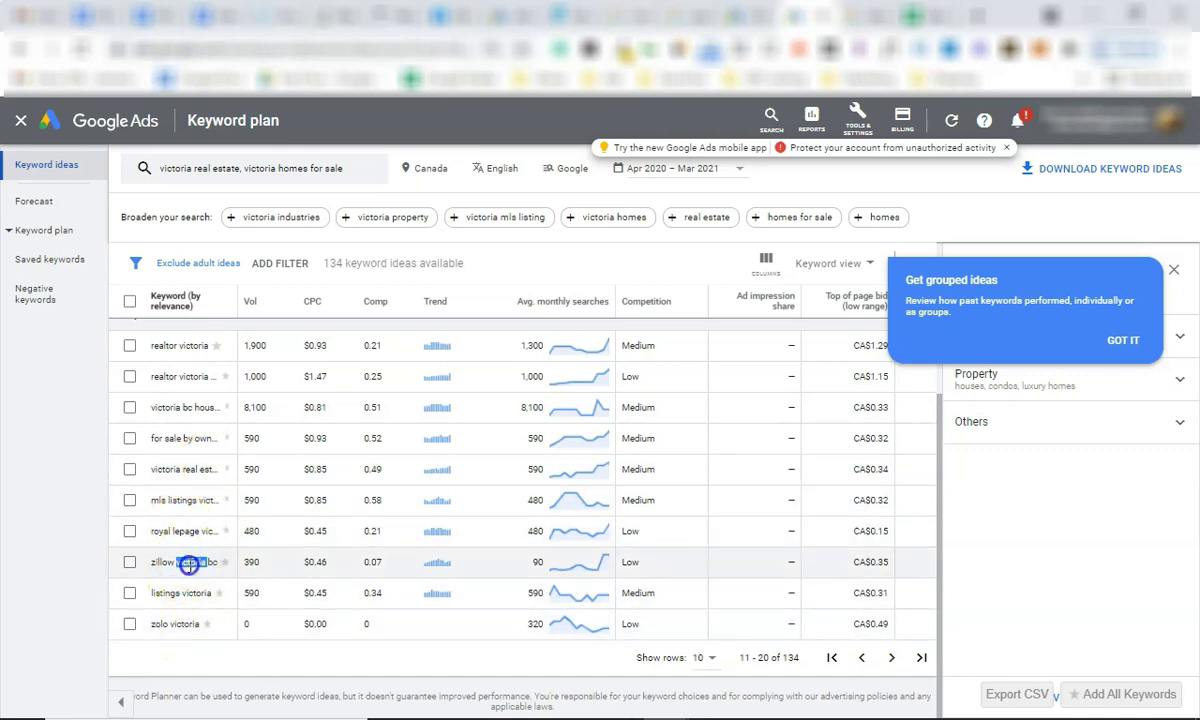
pyautogui.scroll(1, 193, 509)
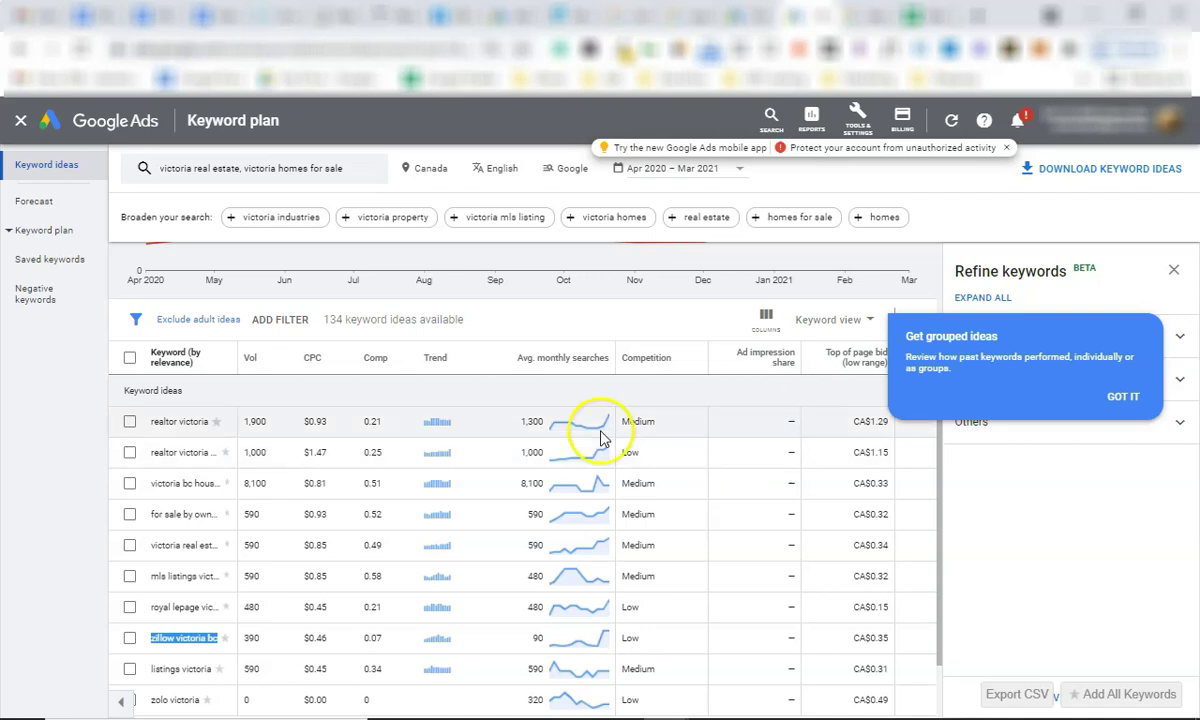
pyautogui.scroll(-2, 203, 470)
# Search 'victoria real estate' and highlight its 33,100/mo volume, $0.14 CPC and 0.22 competition.
pyautogui.hotkey('ctrl', 'Tab')
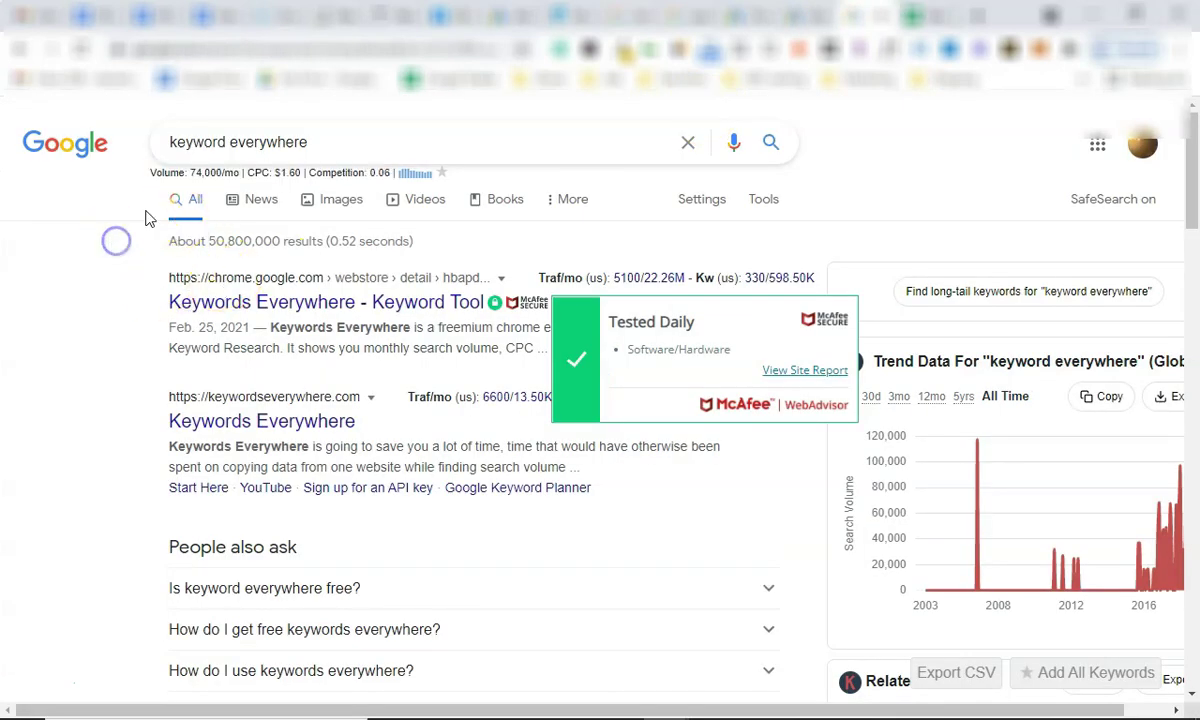
pyautogui.click(273, 133)
pyautogui.write('vict')
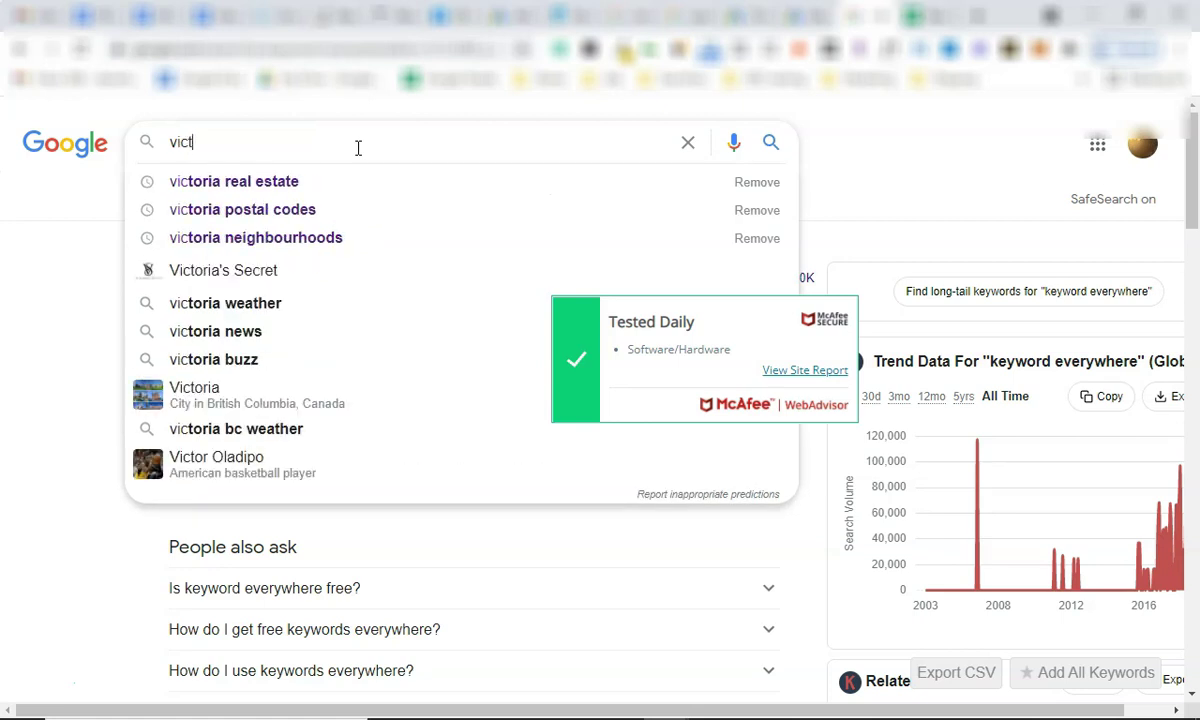
pyautogui.write('oria real estate')
pyautogui.press('Return')
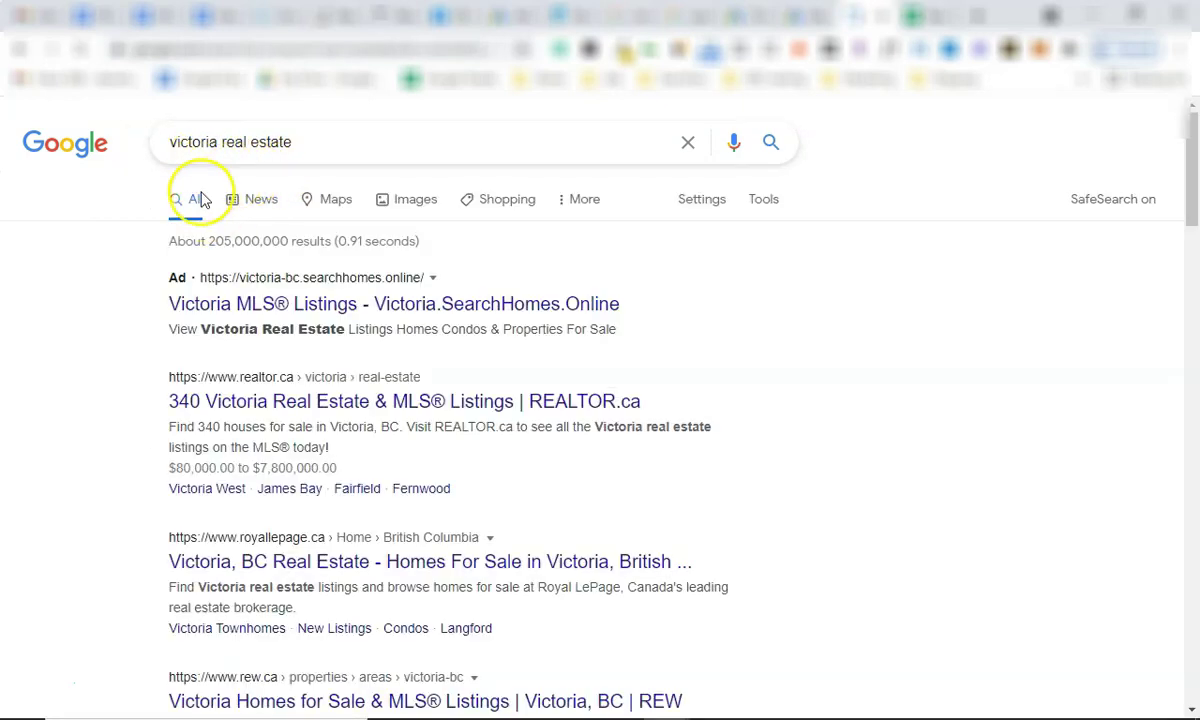
pyautogui.doubleClick(205, 172)
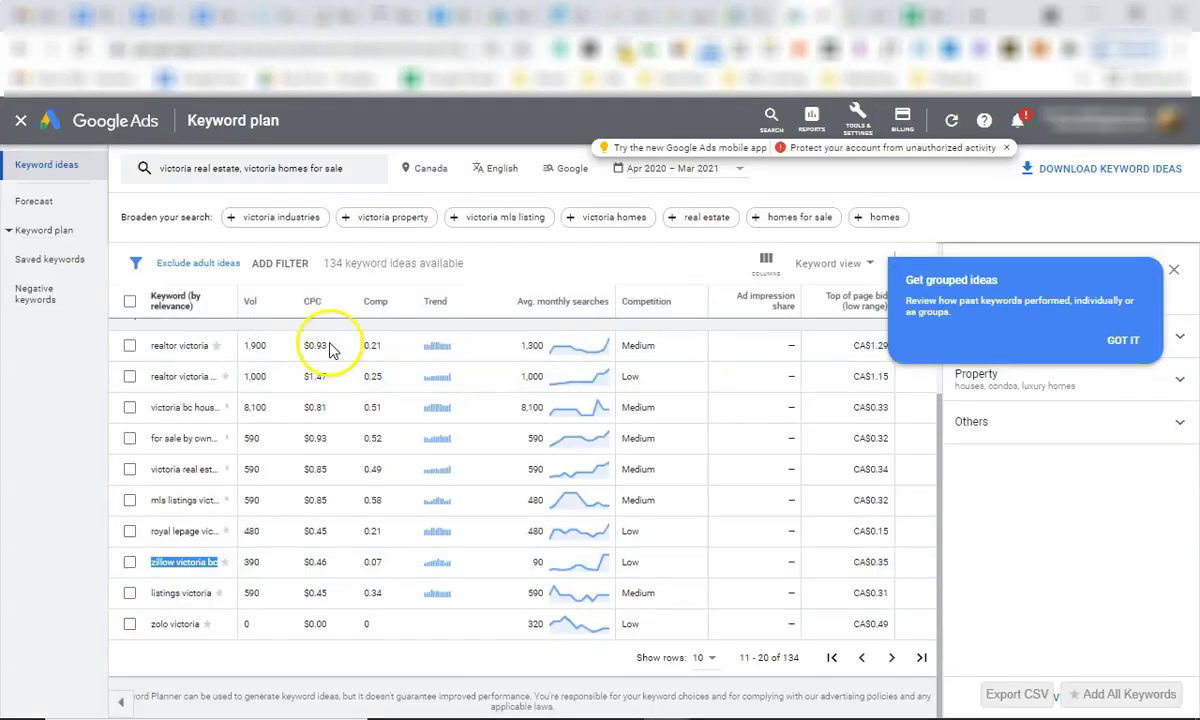
pyautogui.scroll(2, 736, 436)
pyautogui.scroll(-1, 727, 484)
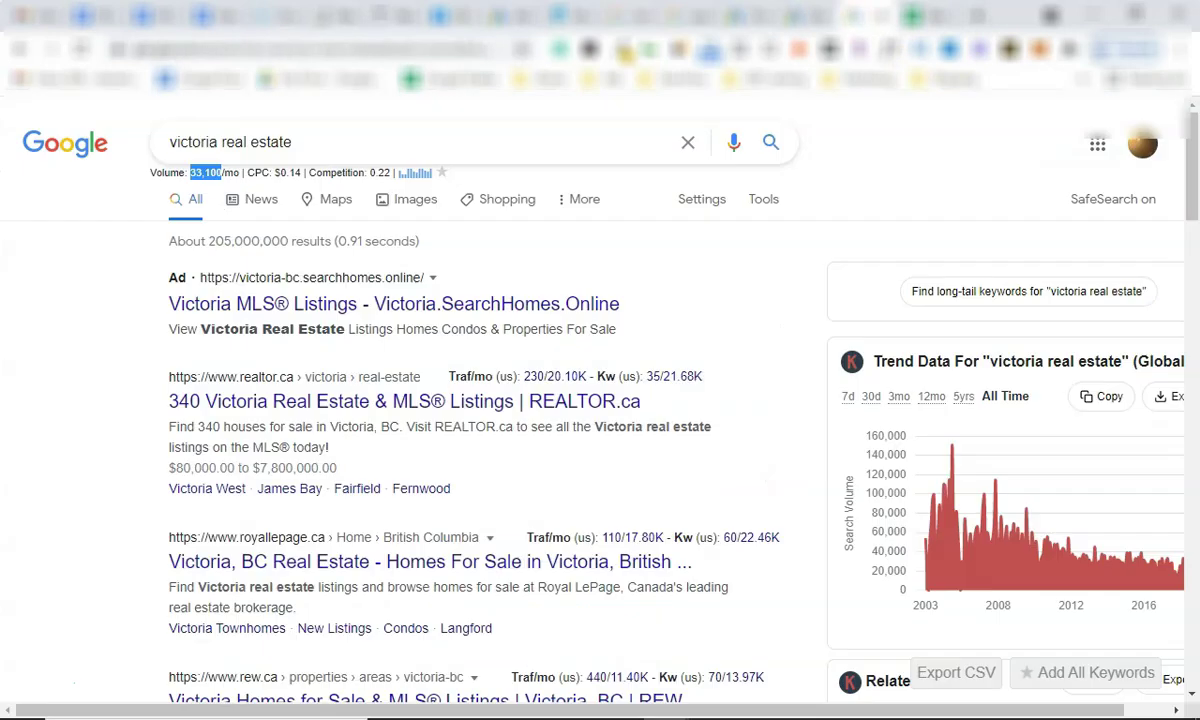
pyautogui.click(810, 14)
pyautogui.click(318, 142)
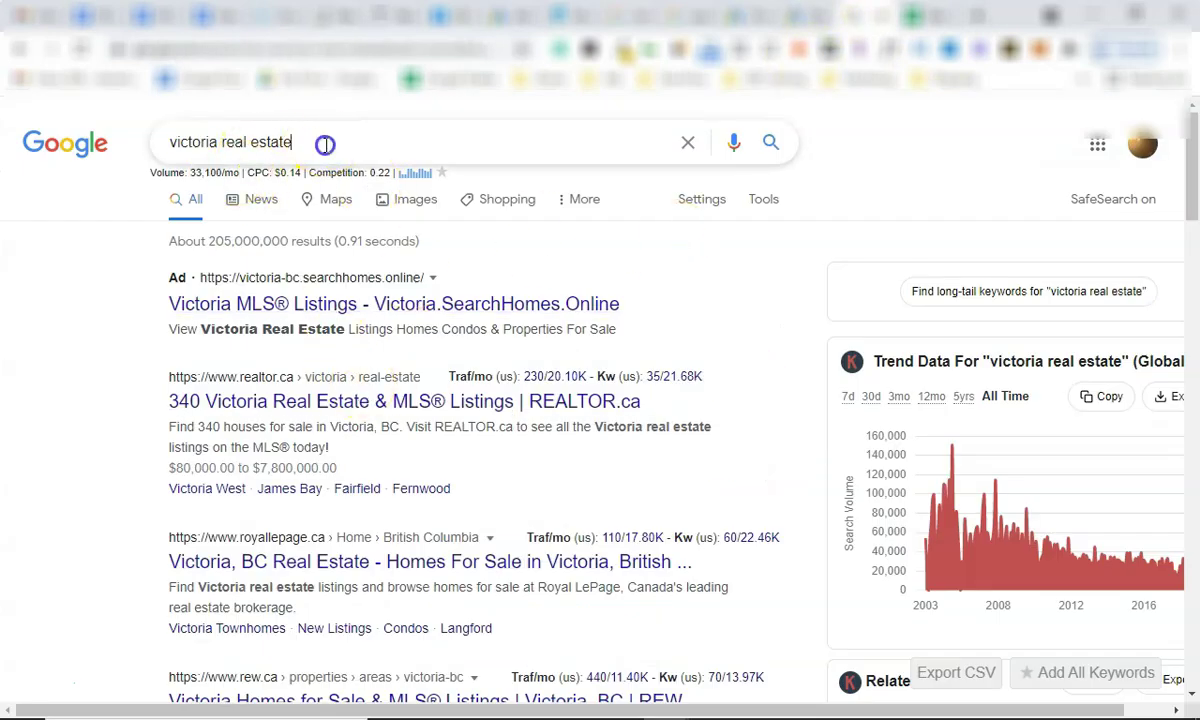
pyautogui.click(66, 210)
pyautogui.moveTo(189, 172); pyautogui.dragTo(753, 305)
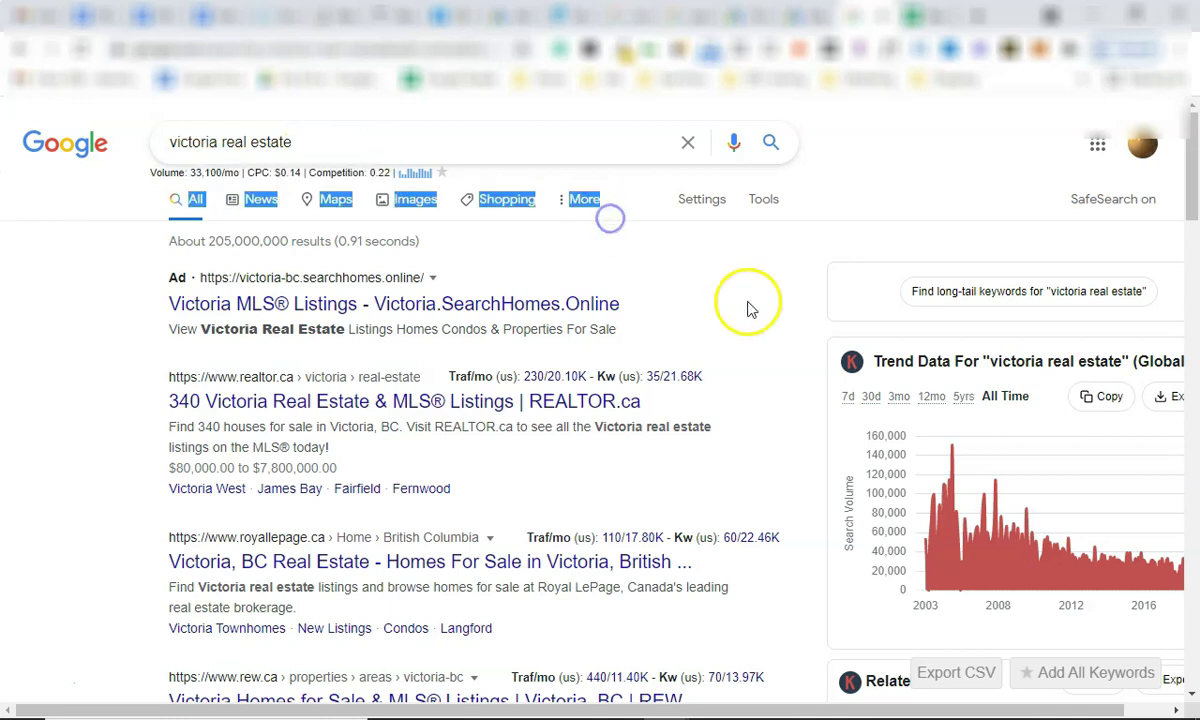
# Export the Related Keywords panel as a CSV file.
pyautogui.scroll(-4, 808, 313)
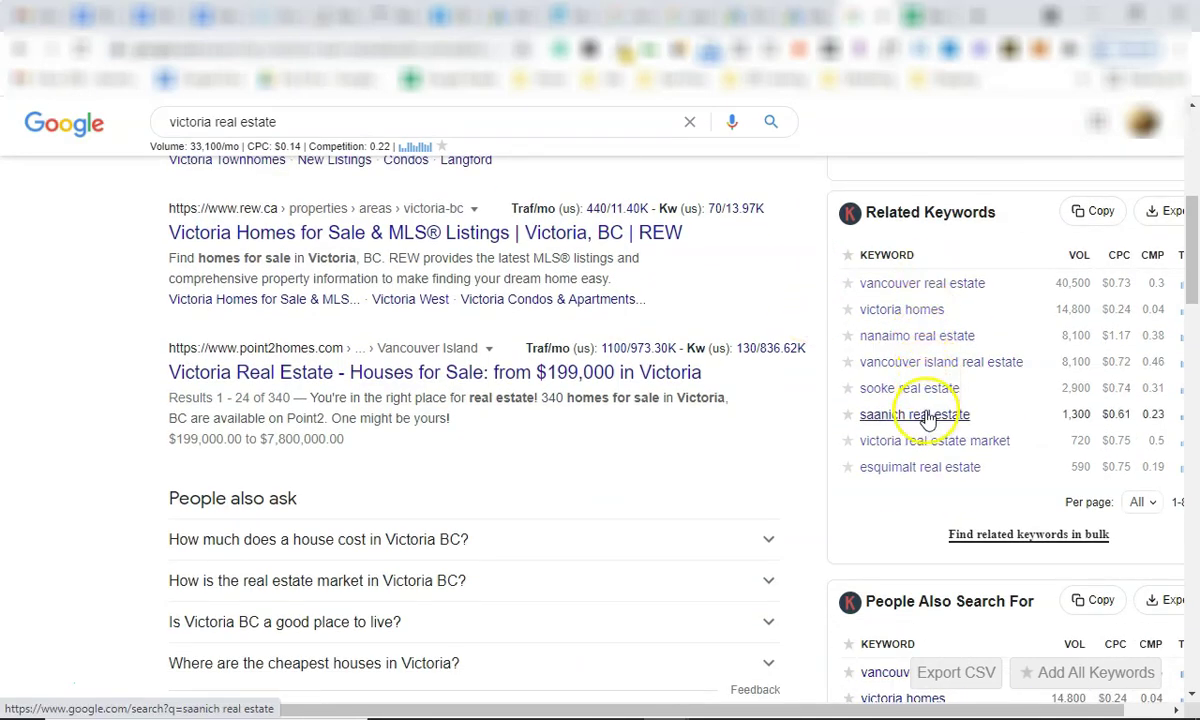
pyautogui.scroll(-1, 921, 463)
pyautogui.scroll(-3, 915, 385)
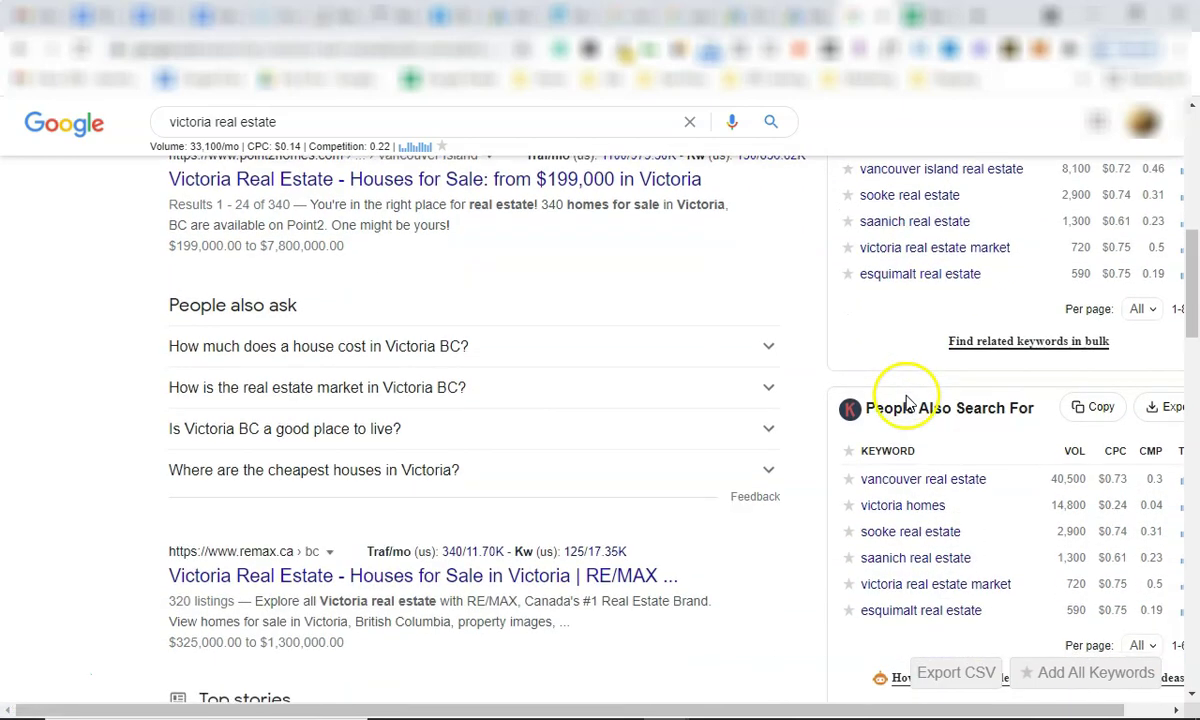
pyautogui.scroll(-5, 927, 400)
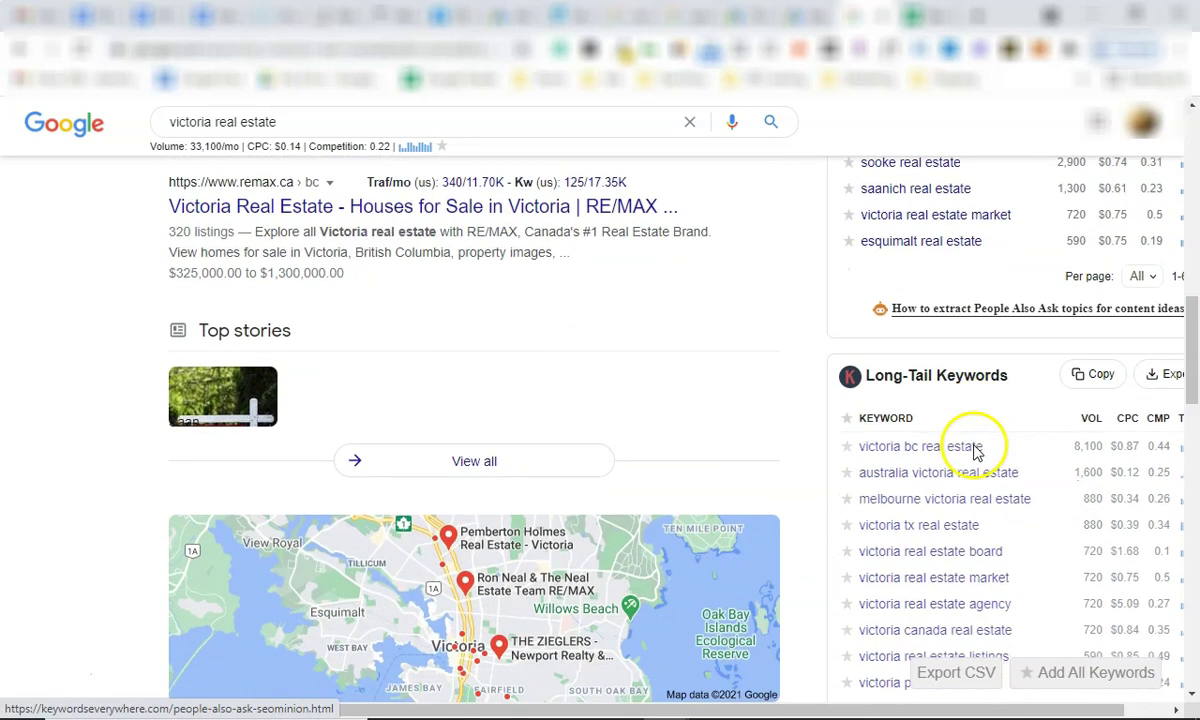
pyautogui.scroll(10, 1000, 430)
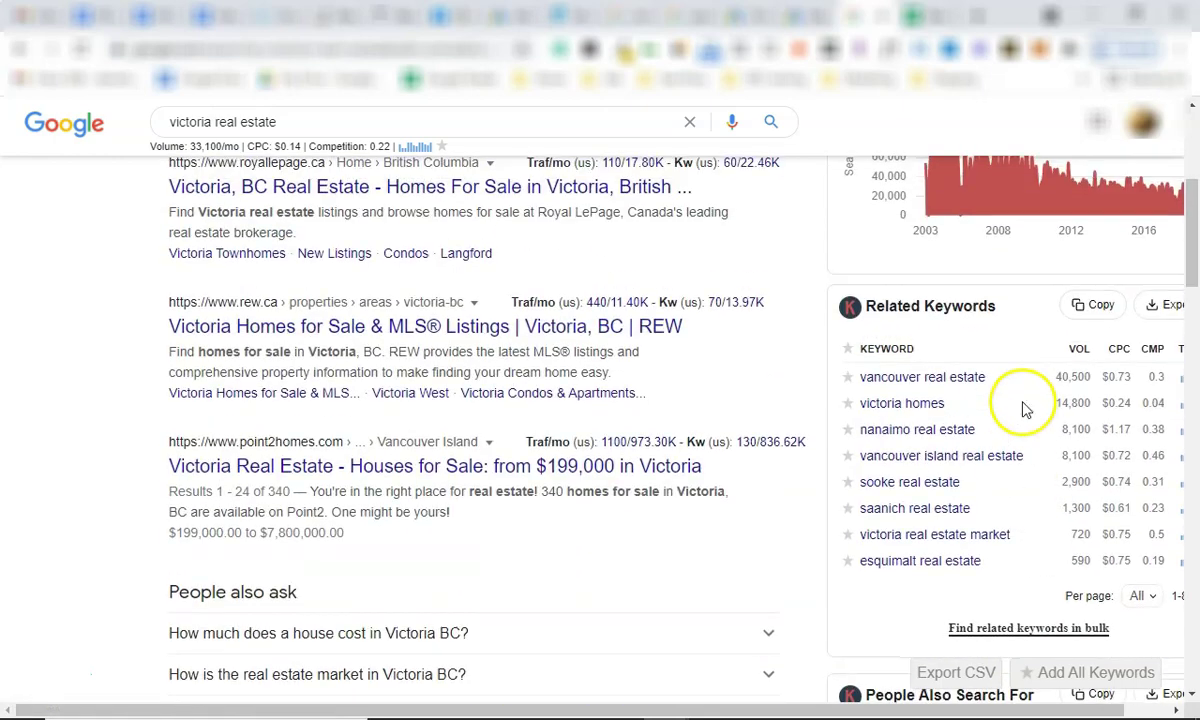
pyautogui.click(1166, 305)
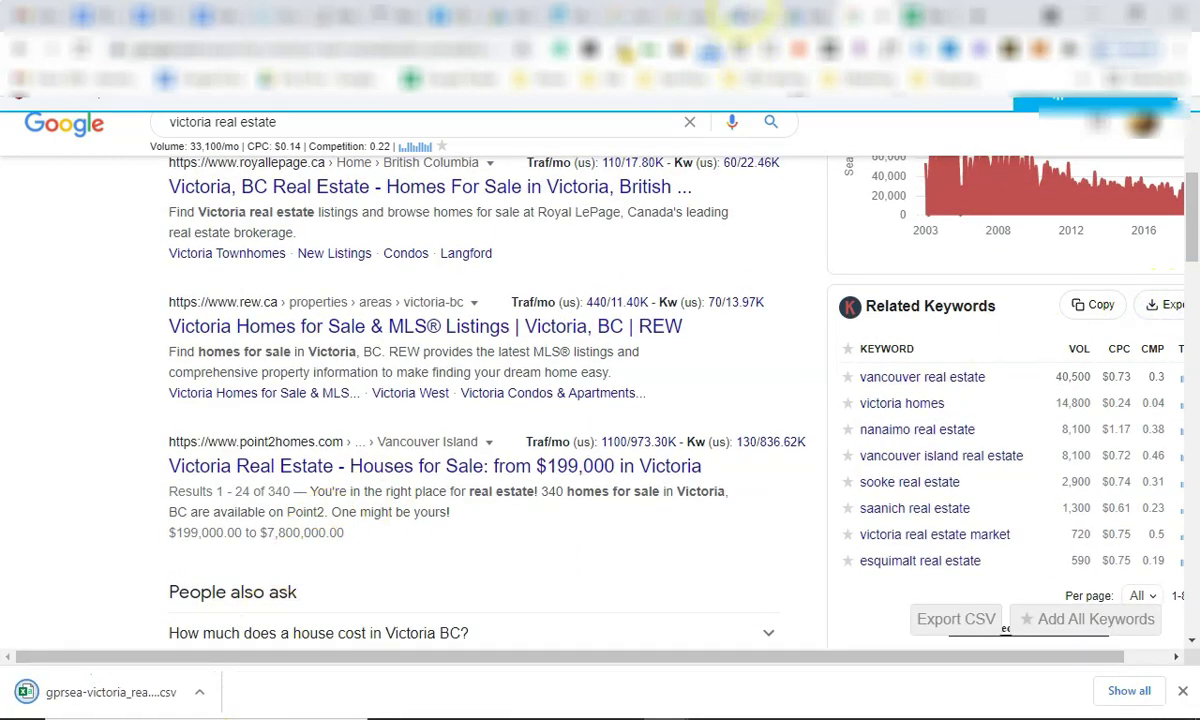
# Import the downloaded related-keywords CSV, appending it to the current sheet.
pyautogui.click(745, 15)
pyautogui.click(93, 330)
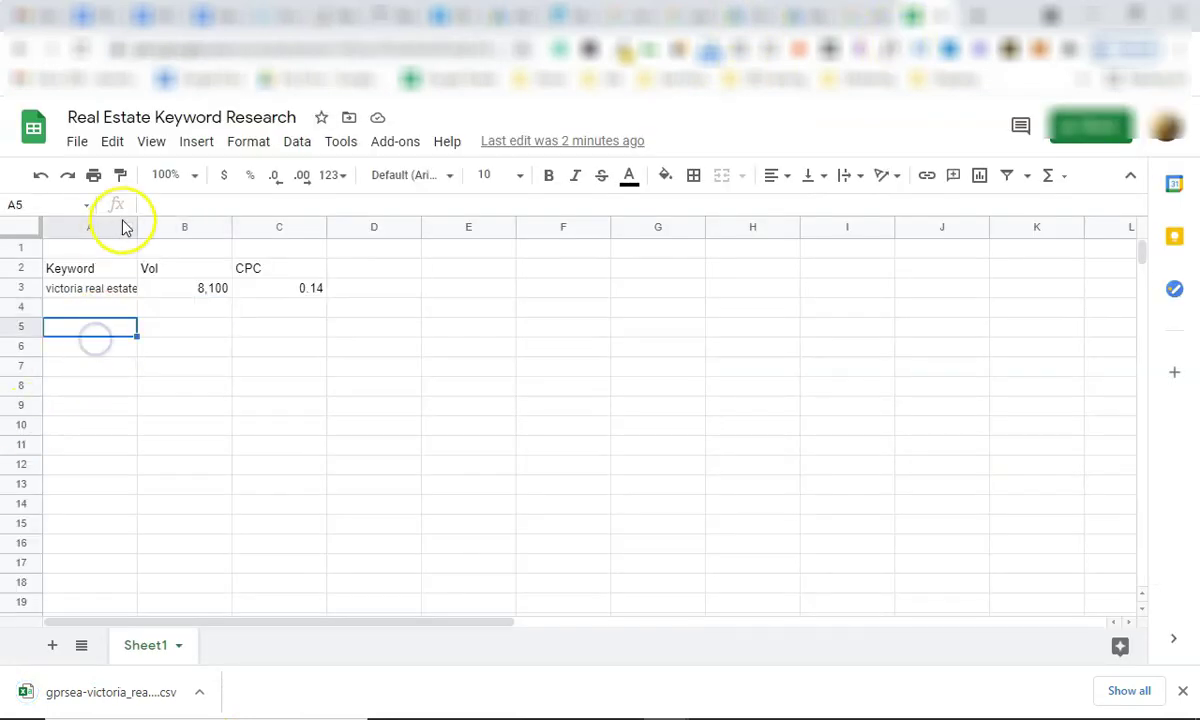
pyautogui.click(80, 141)
pyautogui.click(166, 289)
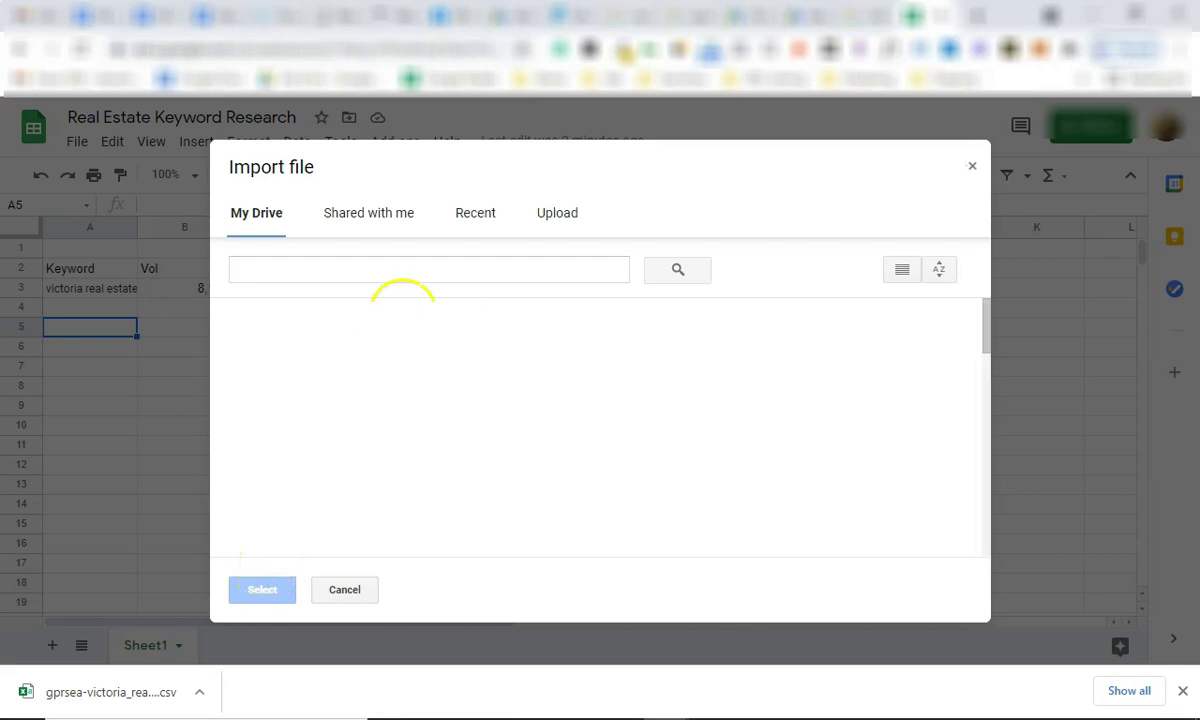
pyautogui.click(552, 207)
pyautogui.moveTo(139, 686); pyautogui.dragTo(503, 412)
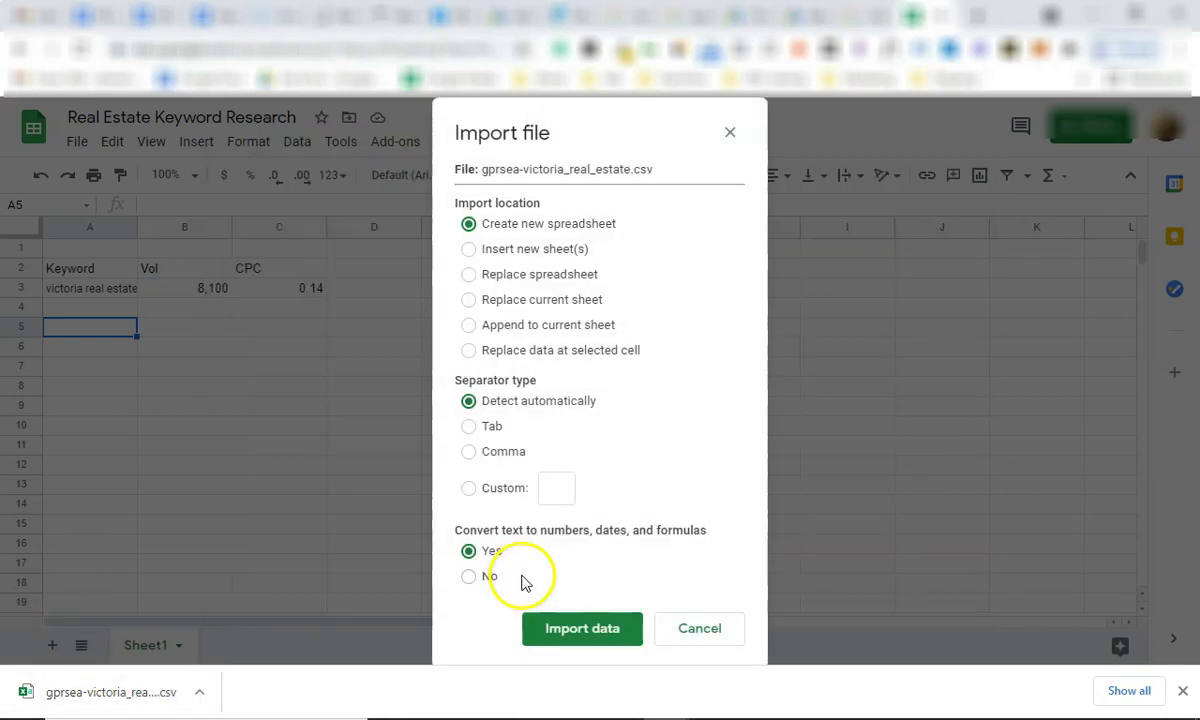
pyautogui.click(472, 251)
pyautogui.click(470, 325)
pyautogui.click(600, 620)
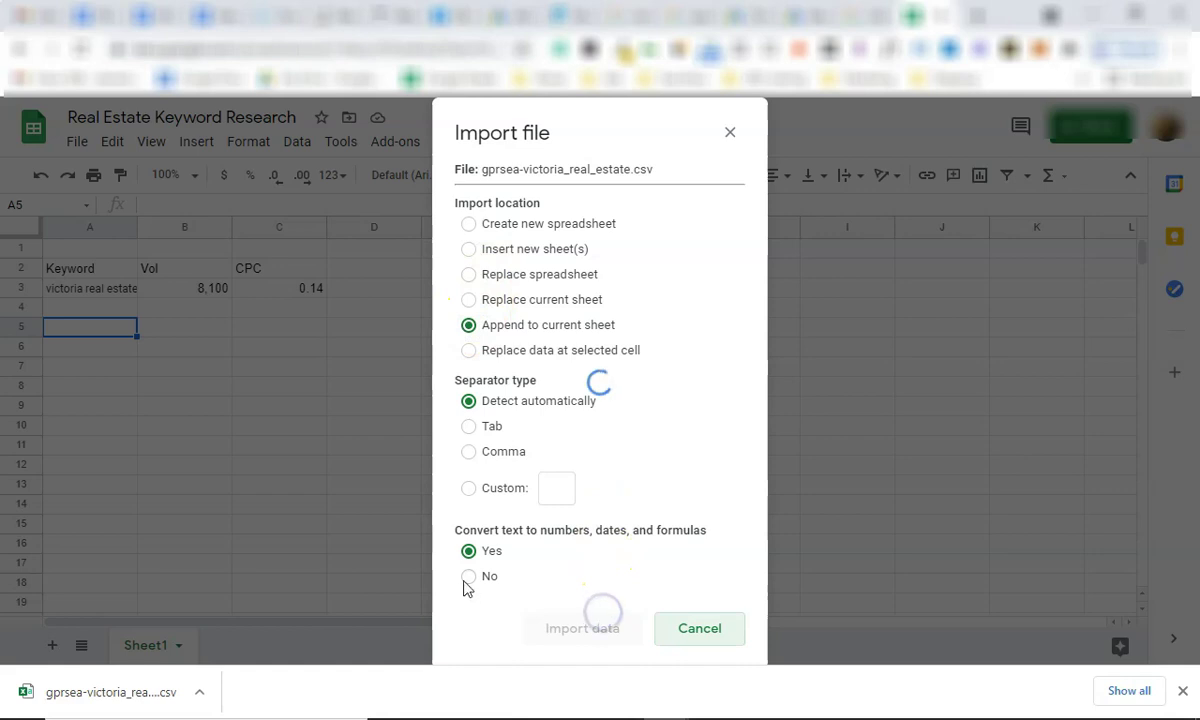
# Check the imported rows, selecting the keywords in column A from A3 down to A29.
pyautogui.click(302, 485)
pyautogui.click(116, 490)
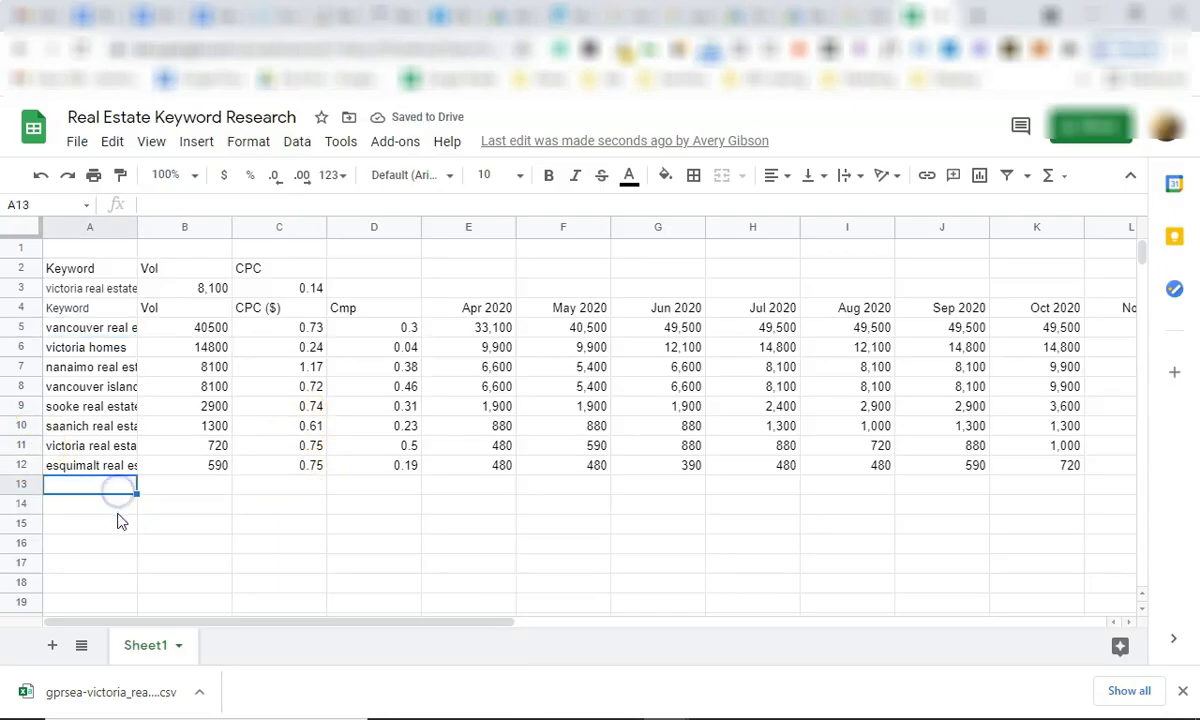
pyautogui.click(110, 564)
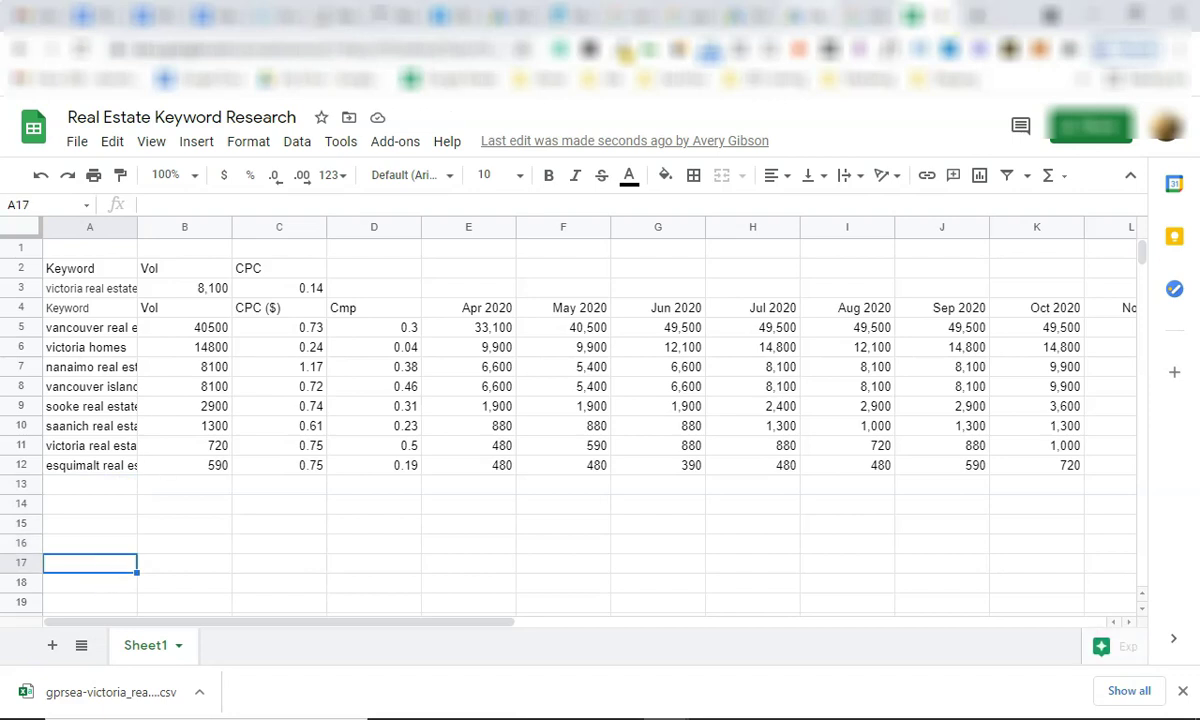
pyautogui.click(110, 486)
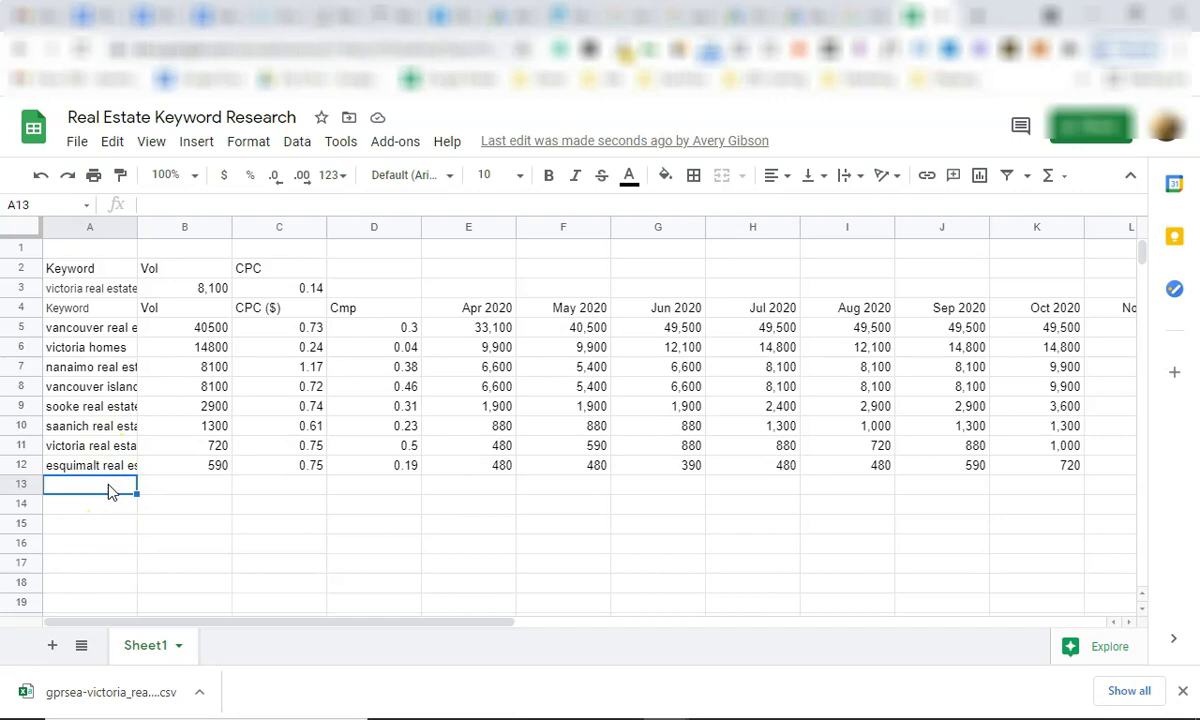
pyautogui.click(116, 496)
pyautogui.click(130, 492)
pyautogui.moveTo(108, 288); pyautogui.dragTo(110, 388)
pyautogui.click(110, 388)
pyautogui.scroll(7, 265, 460)
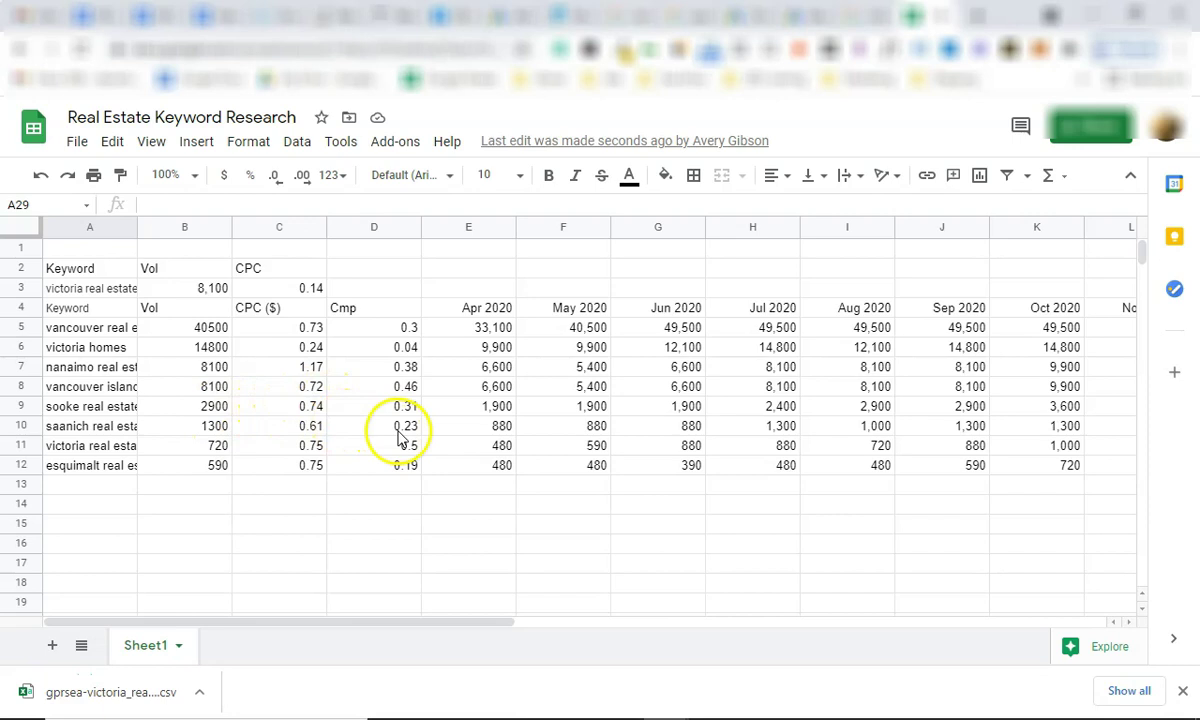
# Move between the Keyword plan and Keyword Planner tabs, ending on the campaign's ads page.
pyautogui.click(775, 15)
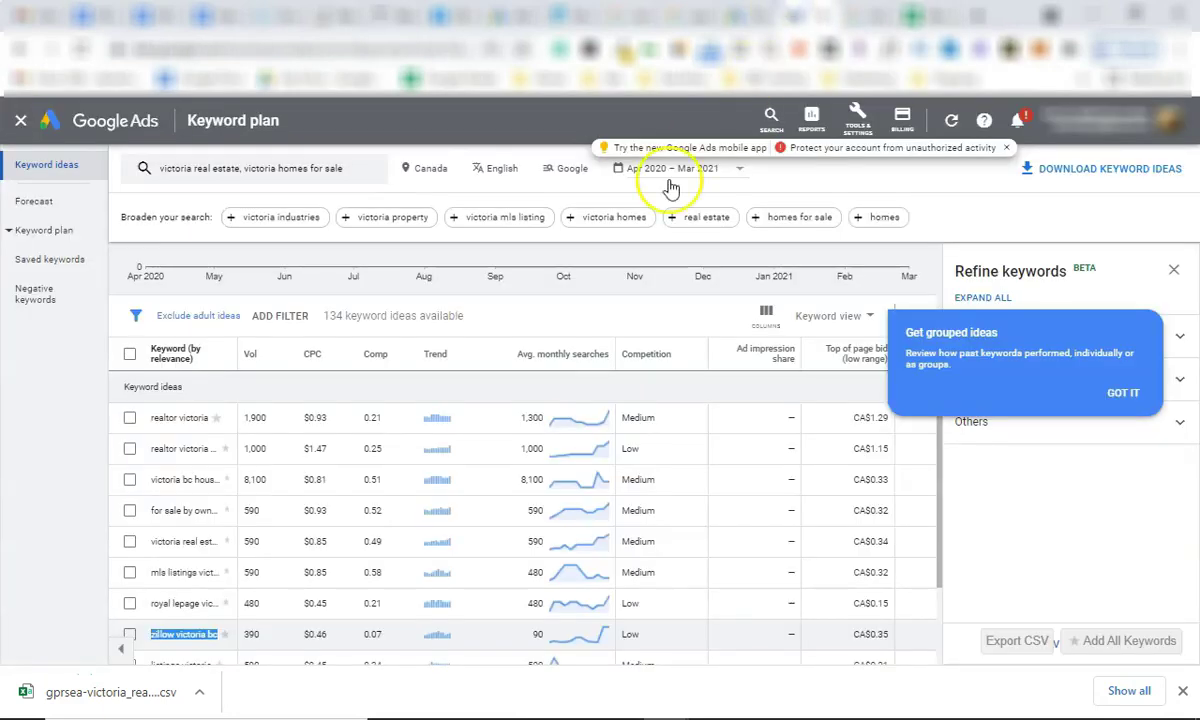
pyautogui.click(715, 15)
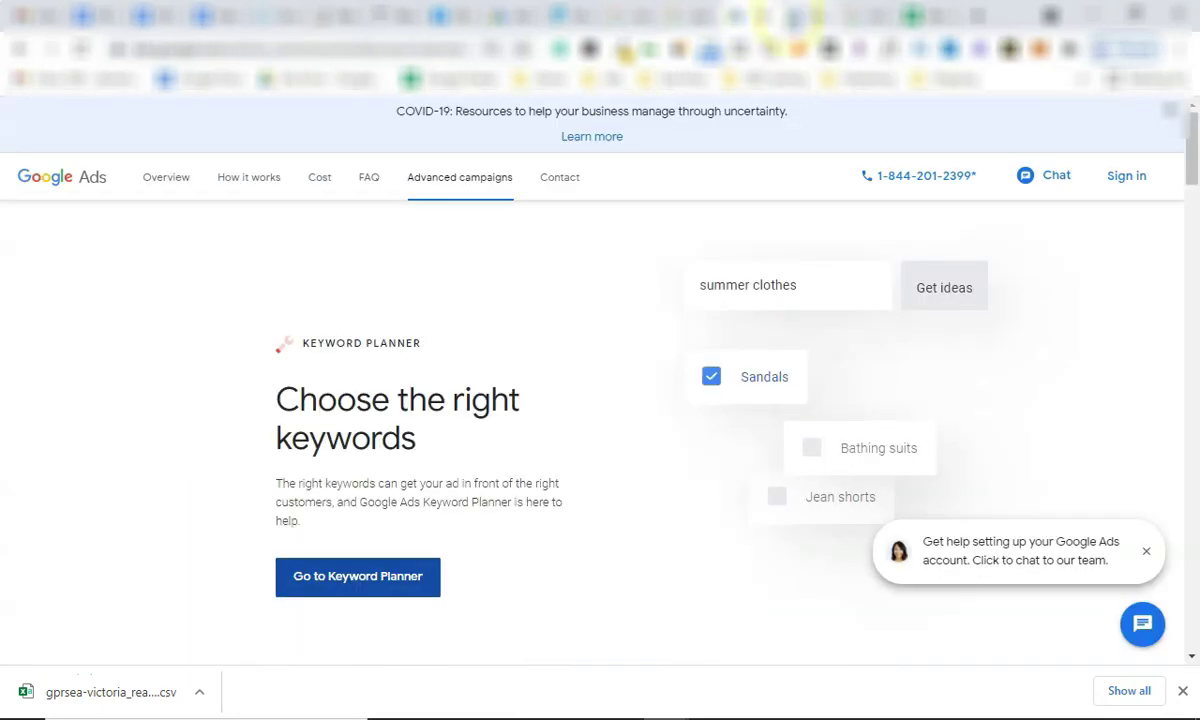
pyautogui.click(775, 15)
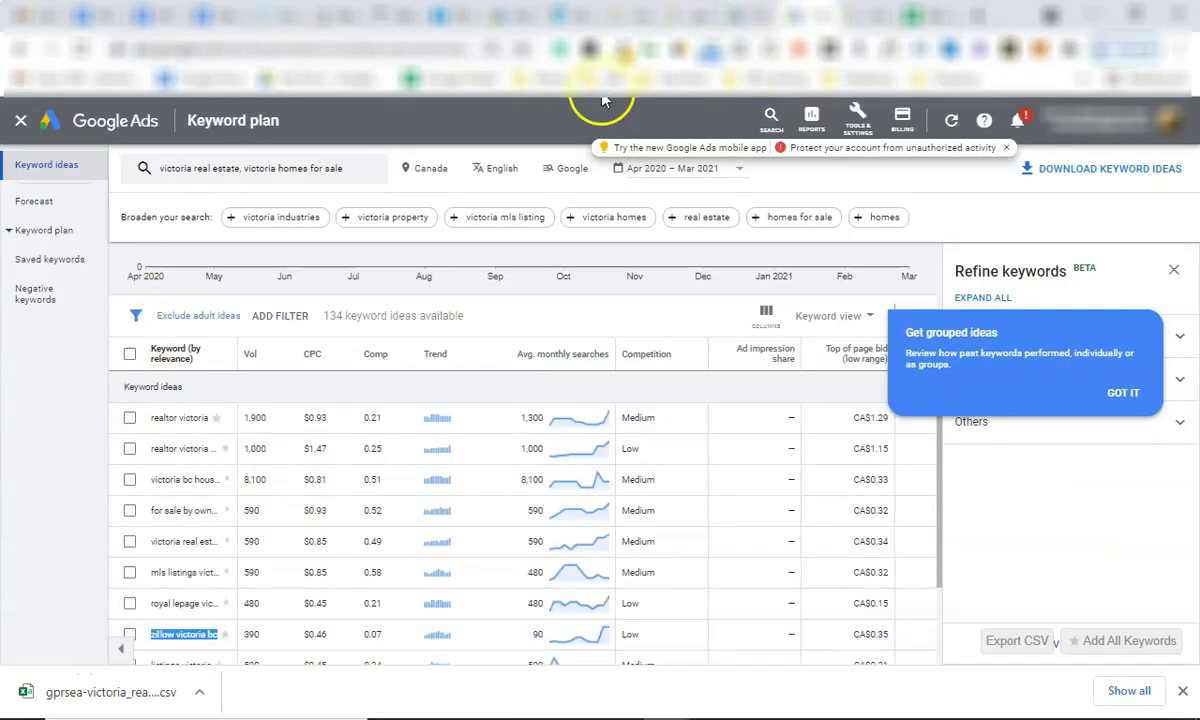
pyautogui.click(715, 15)
pyautogui.click(565, 15)
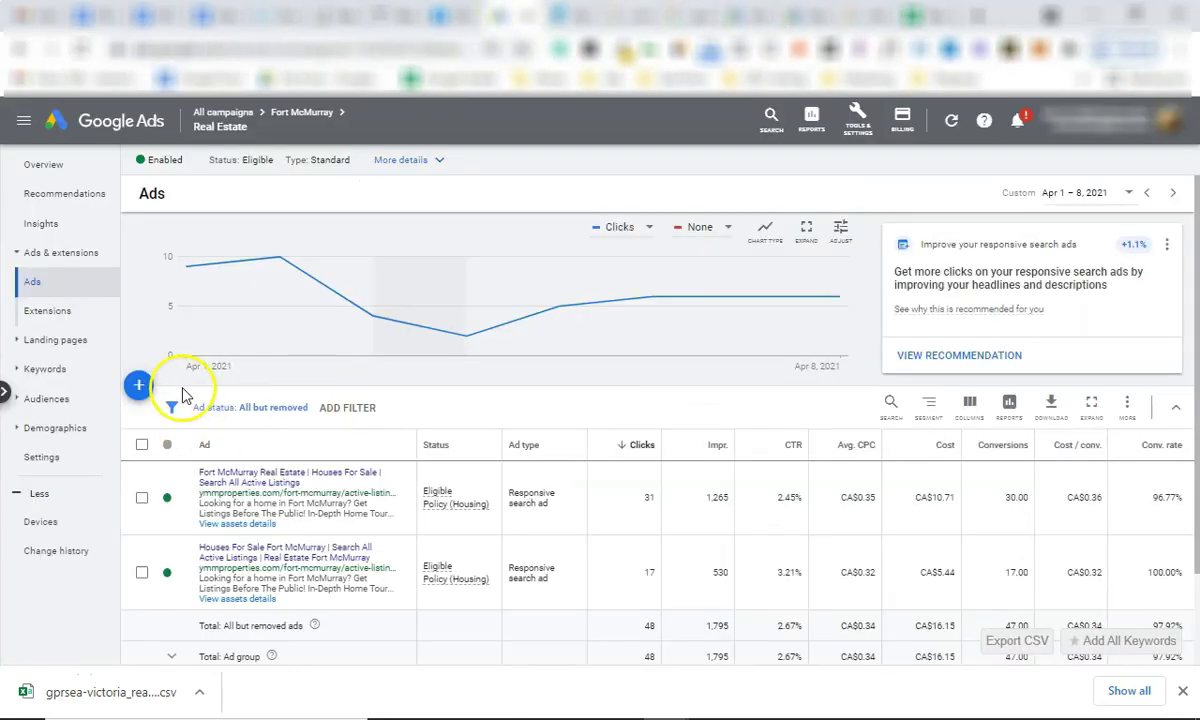
# Go up to All campaigns, open Fort McMurray's ad groups, and start Notepad from the taskbar.
pyautogui.click(239, 113)
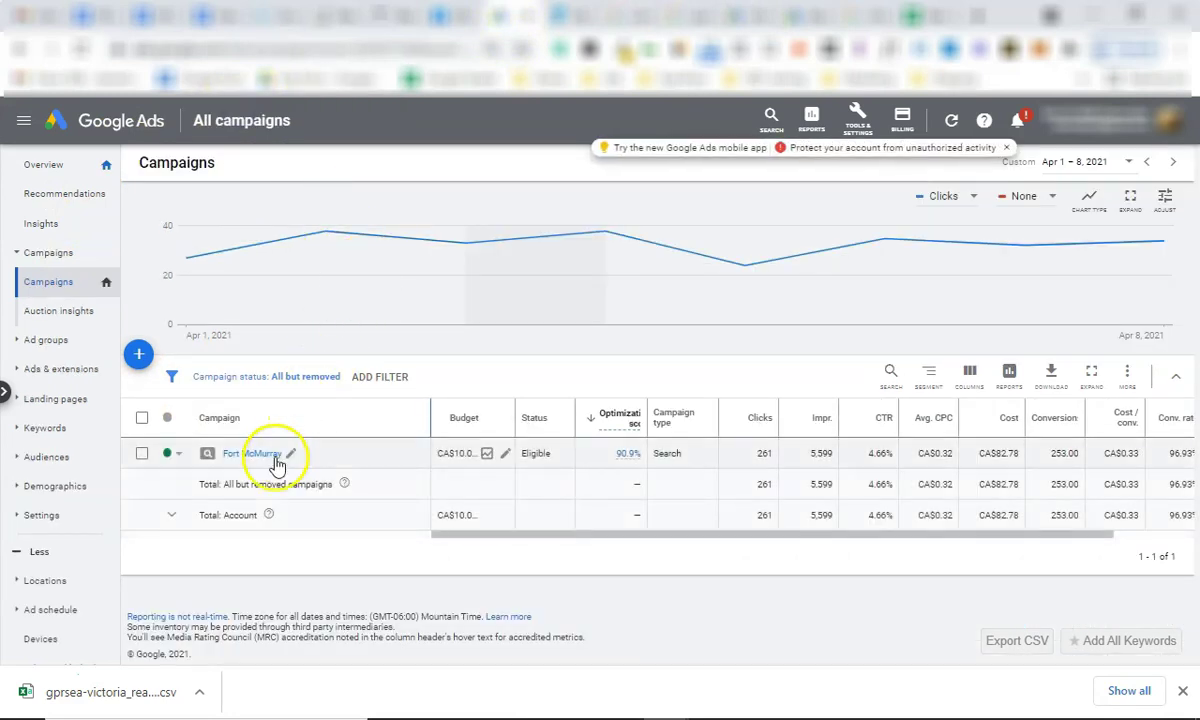
pyautogui.click(258, 455)
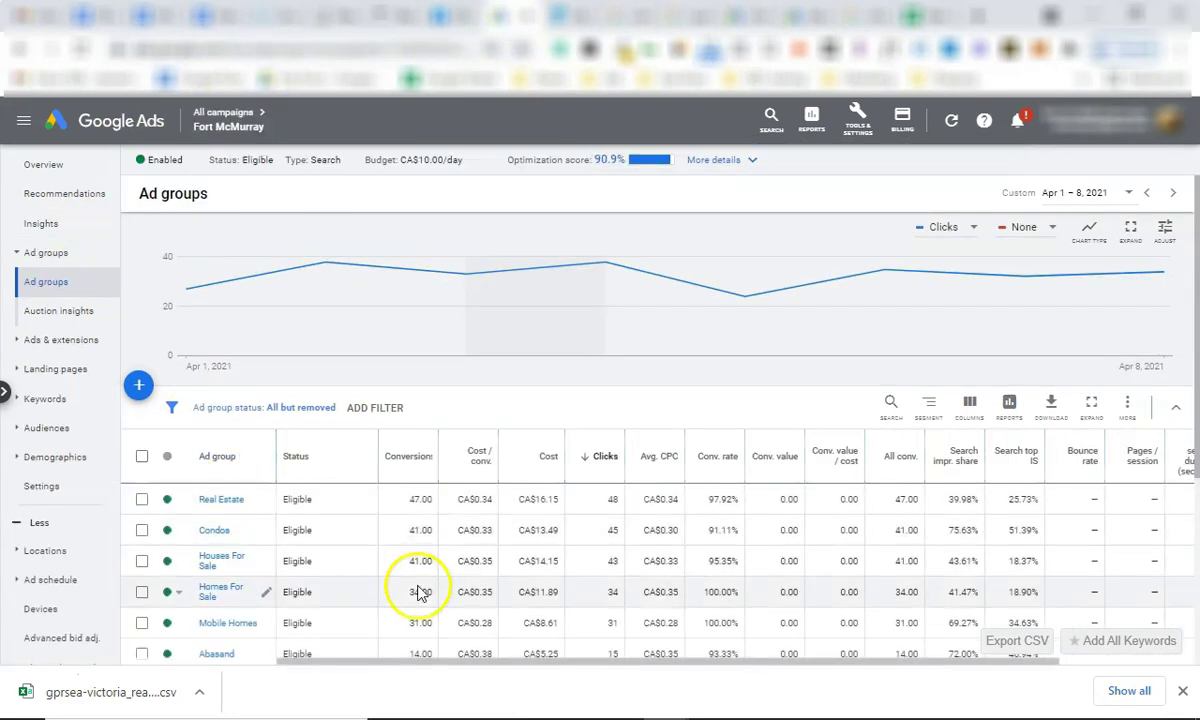
pyautogui.scroll(-2, 320, 428)
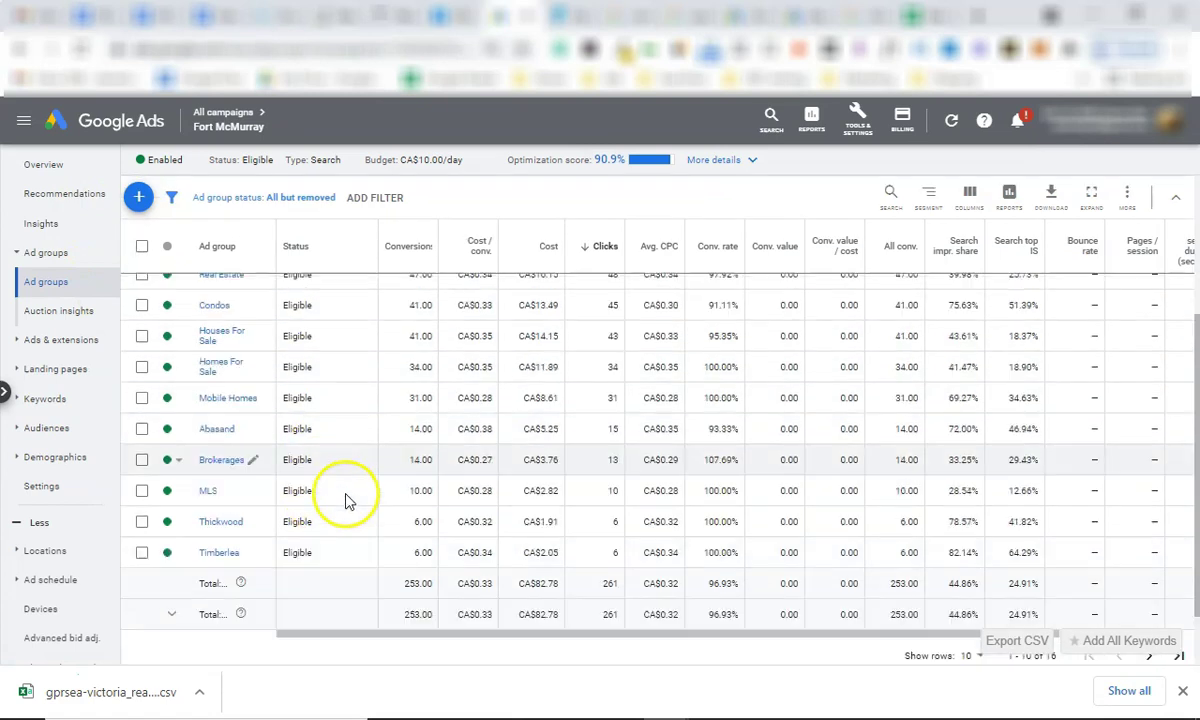
pyautogui.scroll(4, 348, 495)
pyautogui.scroll(-2, 632, 622)
pyautogui.scroll(-1, 632, 622)
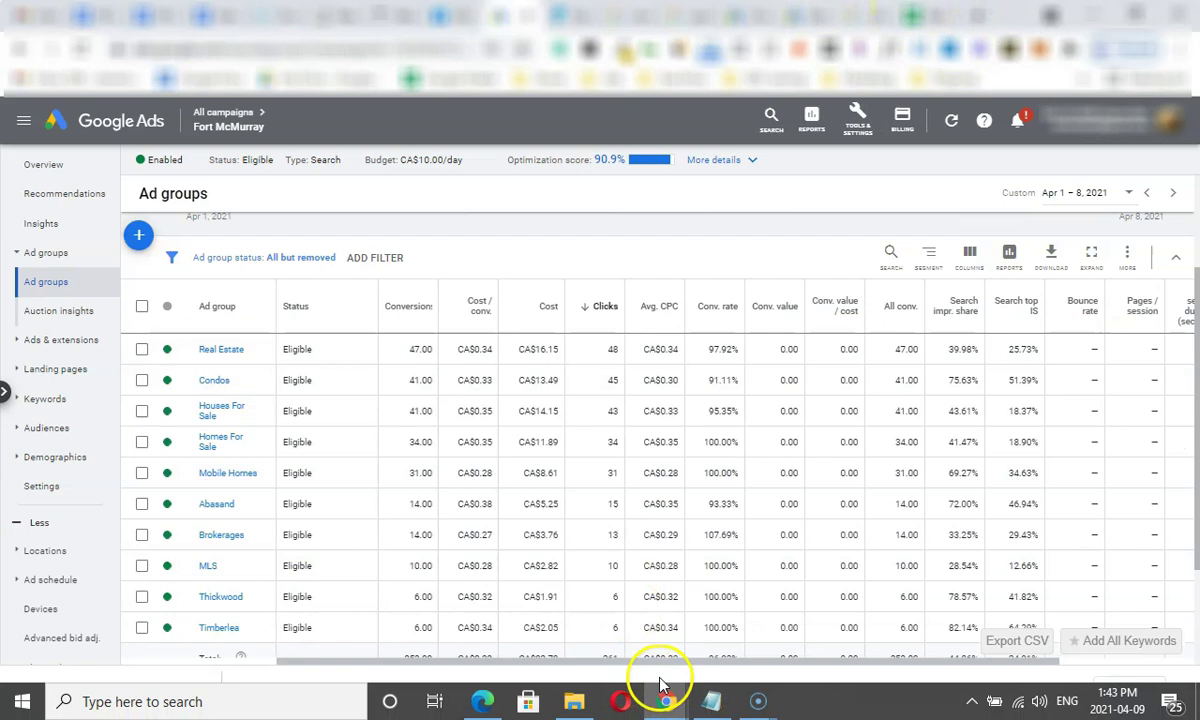
pyautogui.click(710, 701)
pyautogui.rightClick(712, 702)
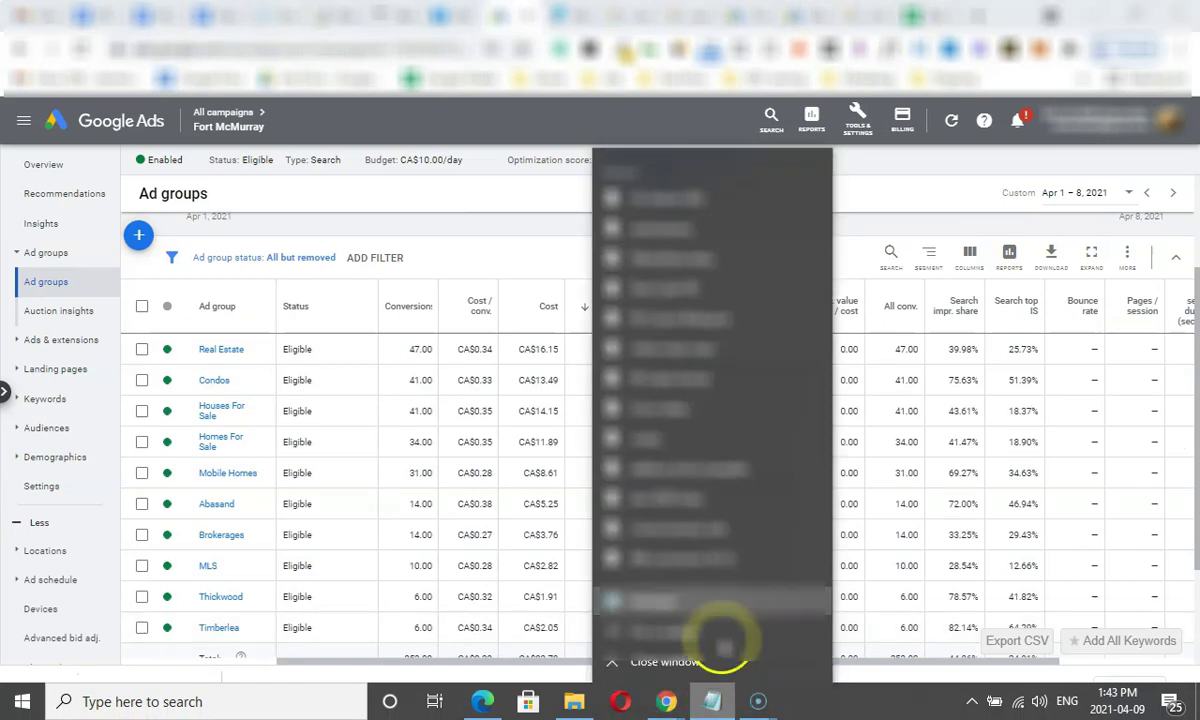
# In a new Notepad document, list 'Ad Groups' with '- Houses or homes for sale' and '- Condos for sale'.
pyautogui.click(702, 596)
pyautogui.write('Ad Groups')
pyautogui.press('Return')
pyautogui.press('Return')
pyautogui.write('- Houses or s')
pyautogui.press('BackSpace')
pyautogui.write('hoe')
pyautogui.press('BackSpace')
pyautogui.write('me')
pyautogui.press('BackSpace')
pyautogui.press('BackSpace')
pyautogui.press('BackSpace')
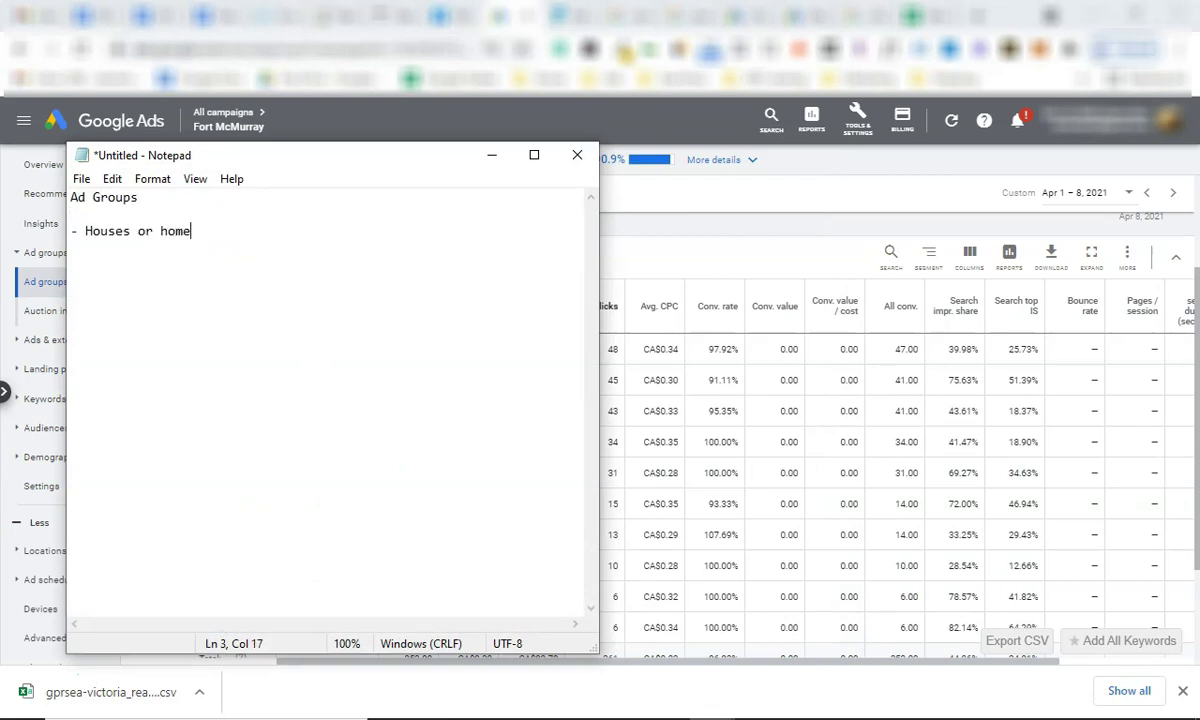
pyautogui.write('mes for sale')
pyautogui.press('Return')
pyautogui.write('- Condos for sale')
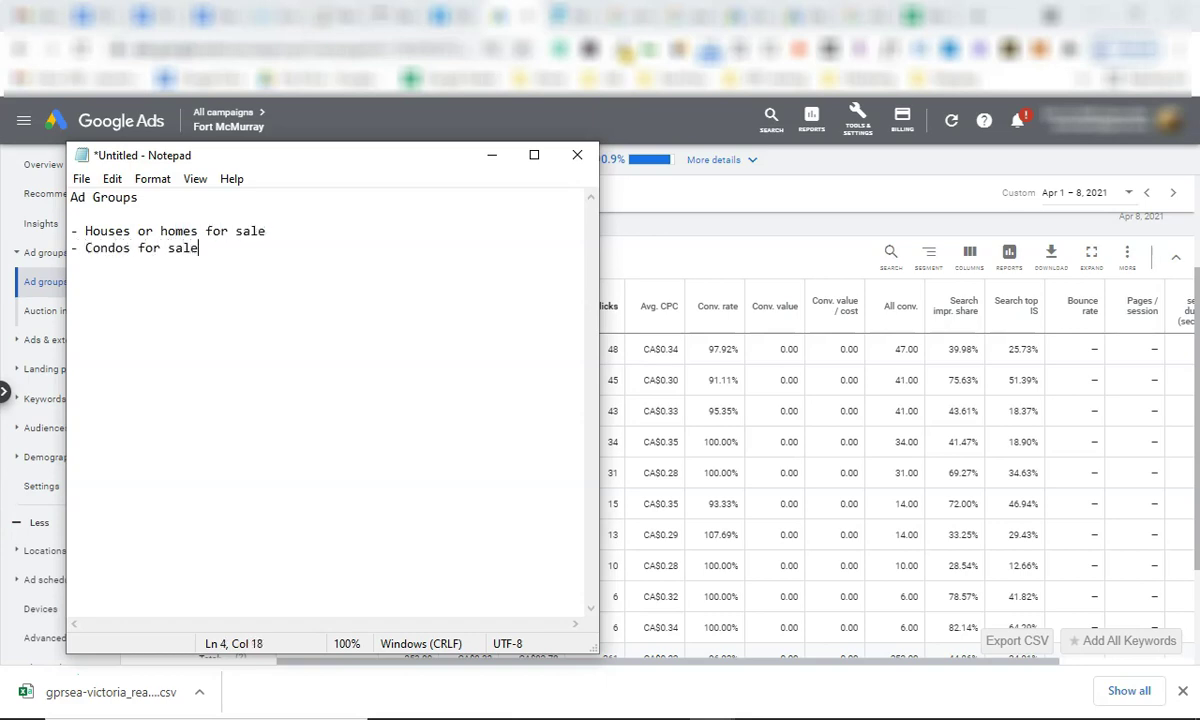
pyautogui.press('Return')
# Add homes with suites, townhomes for sale and '- duplexes for sale', then bring Google Ads forward.
pyautogui.write('homes ')
pyautogui.write('with suites nanaimo')
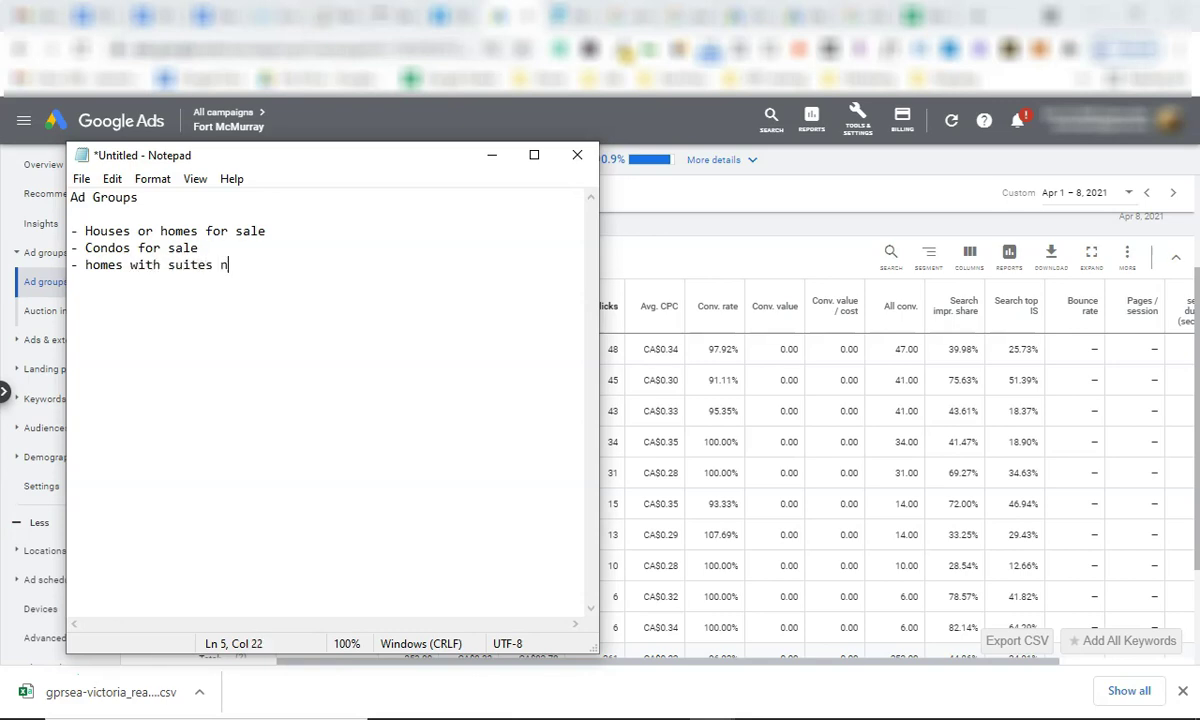
pyautogui.press('BackSpace')
pyautogui.press('BackSpace')
pyautogui.press('BackSpace')
pyautogui.press('BackSpace')
pyautogui.press('BackSpace')
pyautogui.press('BackSpace')
pyautogui.press('BackSpace')
pyautogui.write('townhomes fo')
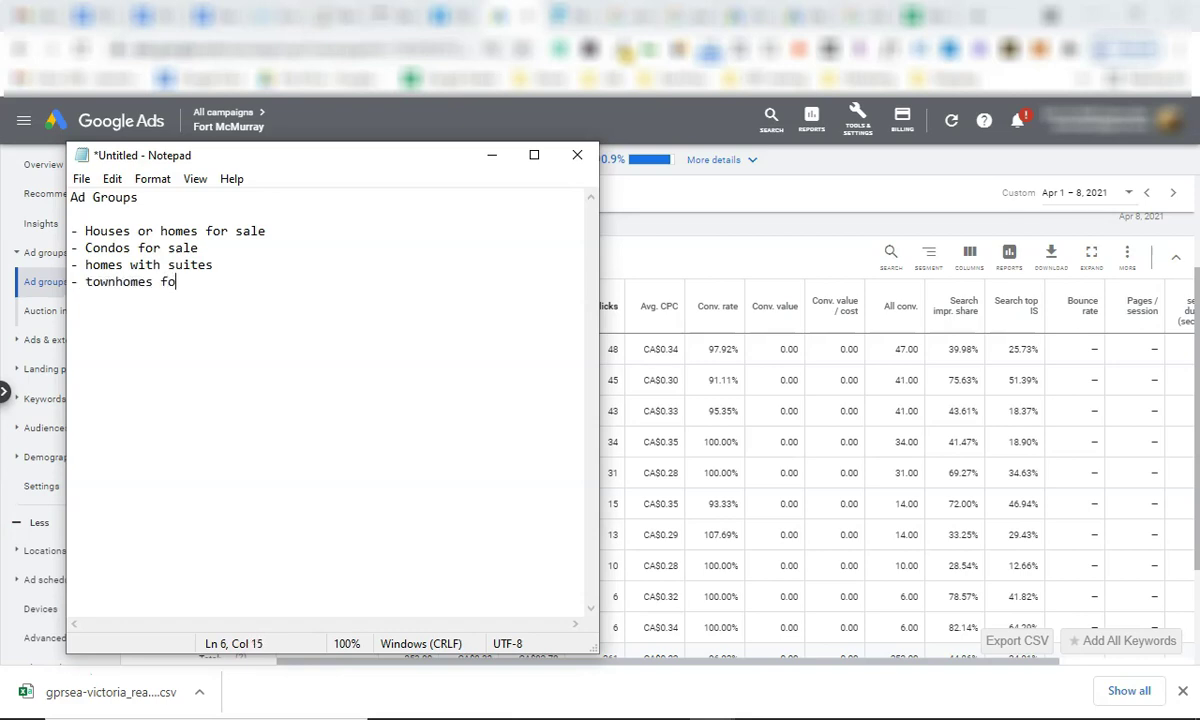
pyautogui.press('BackSpace')
pyautogui.write('or sale')
pyautogui.press('Return')
pyautogui.write('- duplexes for sale')
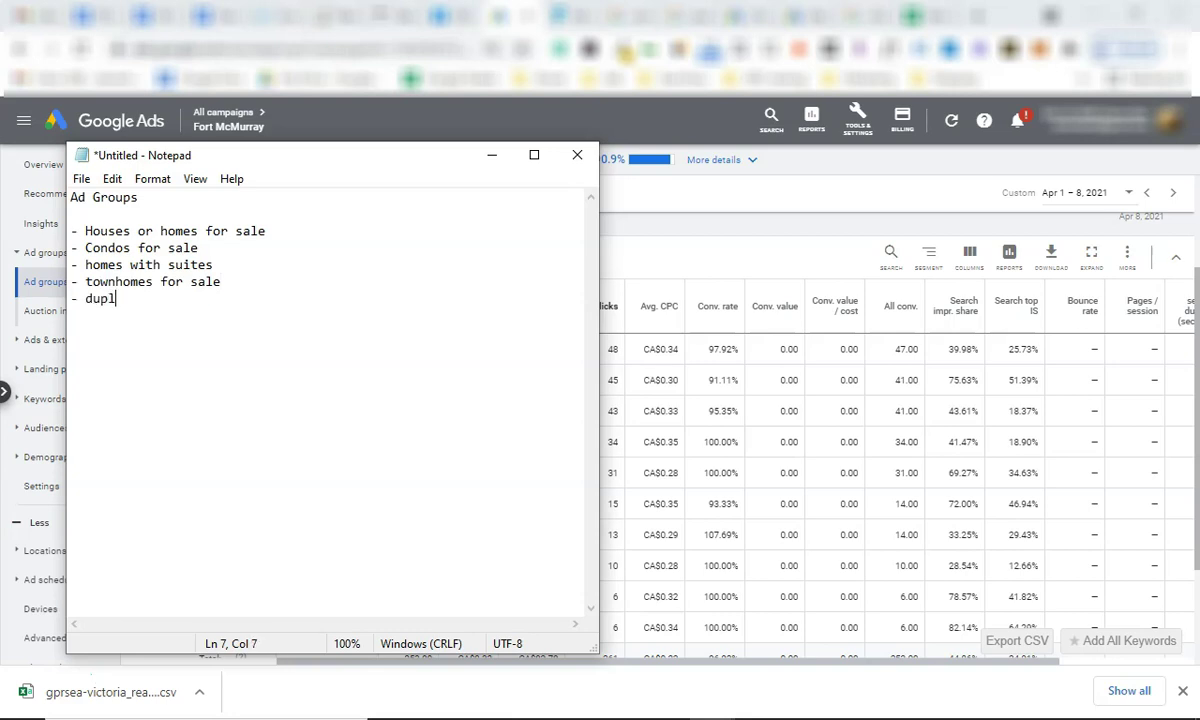
pyautogui.press('Return')
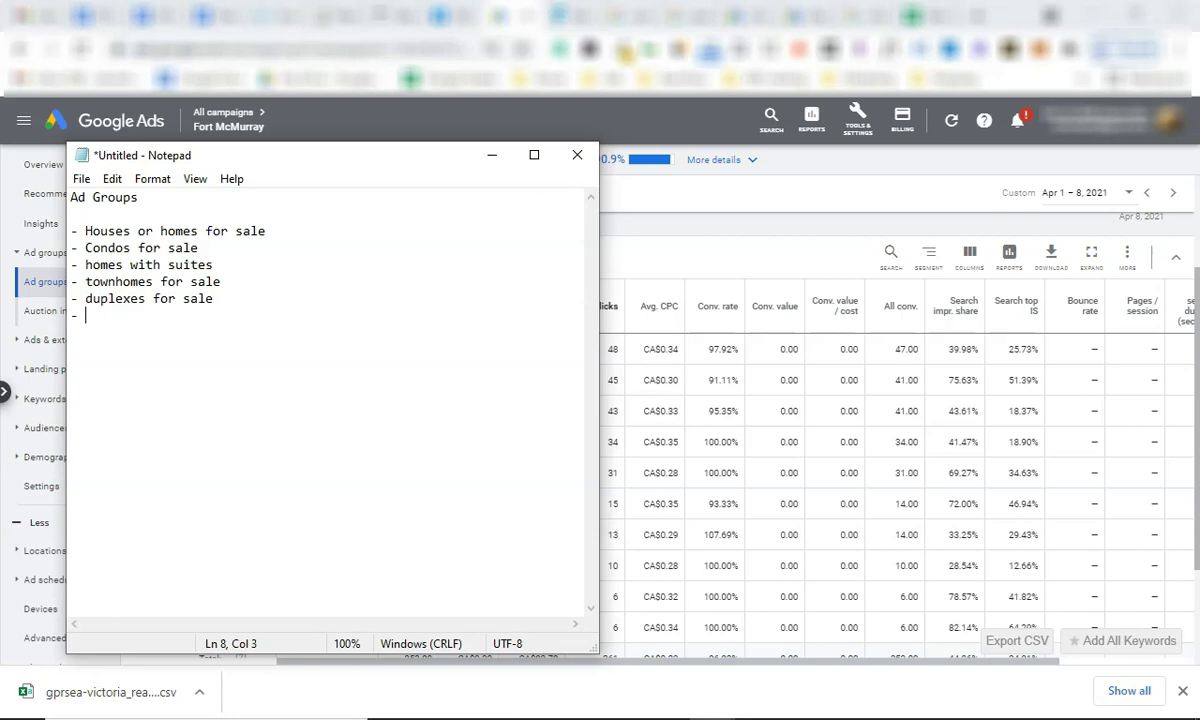
pyautogui.click(501, 14)
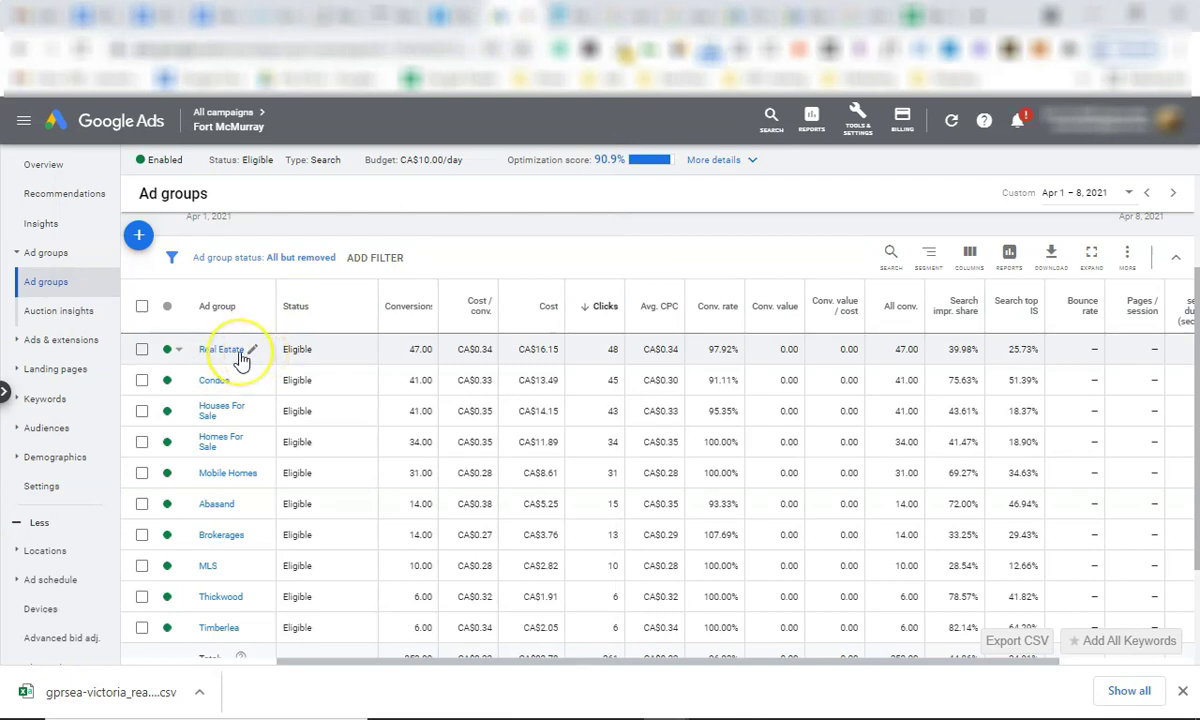
pyautogui.click(231, 355)
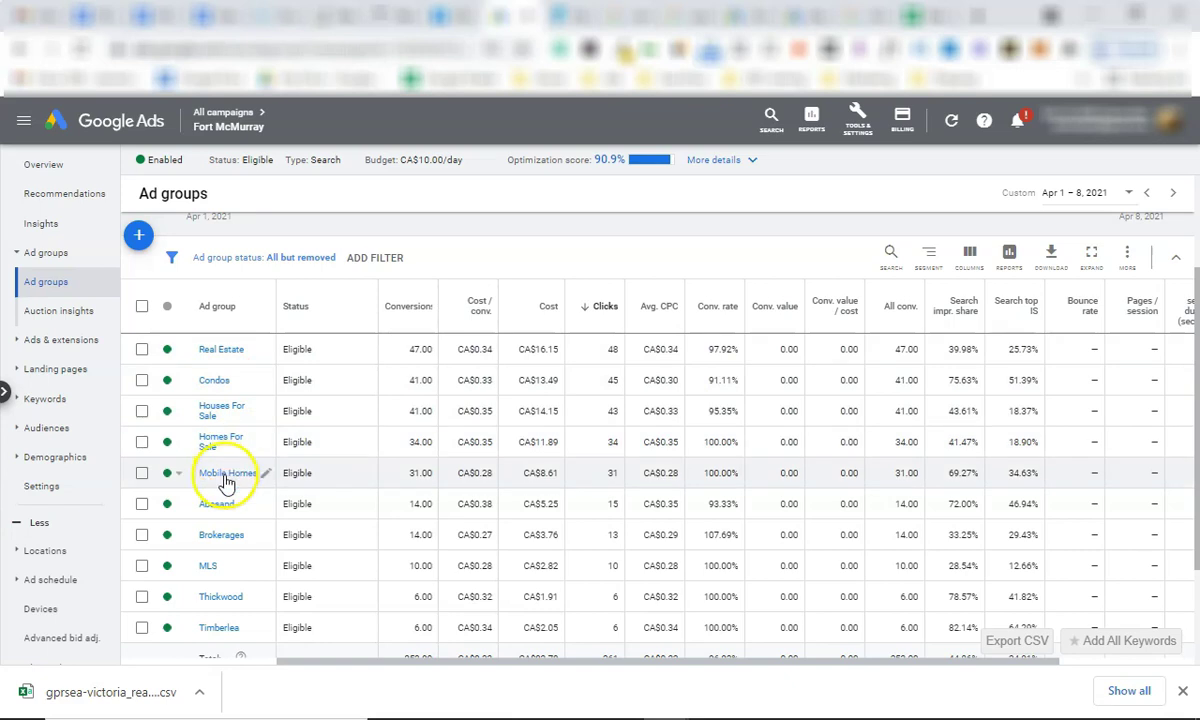
pyautogui.scroll(-3, 265, 508)
pyautogui.scroll(1, 265, 510)
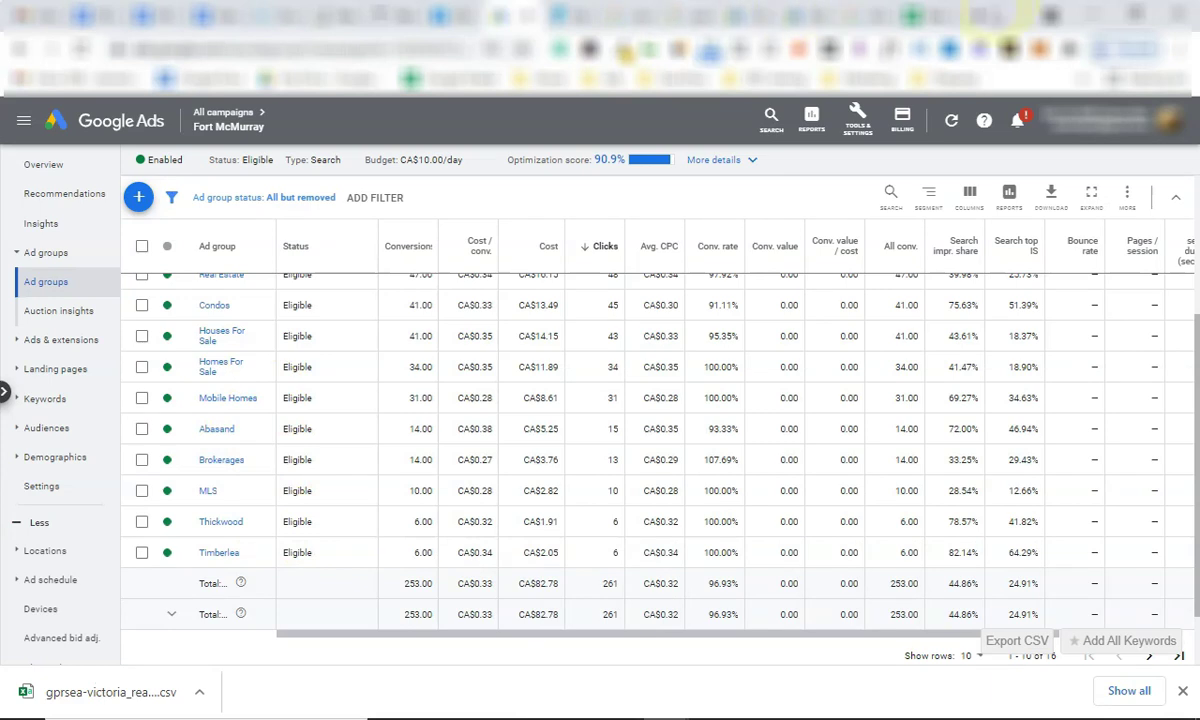
# Search 'fort mcmurray neighbourhoods' and open the realty site's Local Neighbourhoods lists.
pyautogui.hotkey('ctrl', 't')
pyautogui.write('fort mcm')
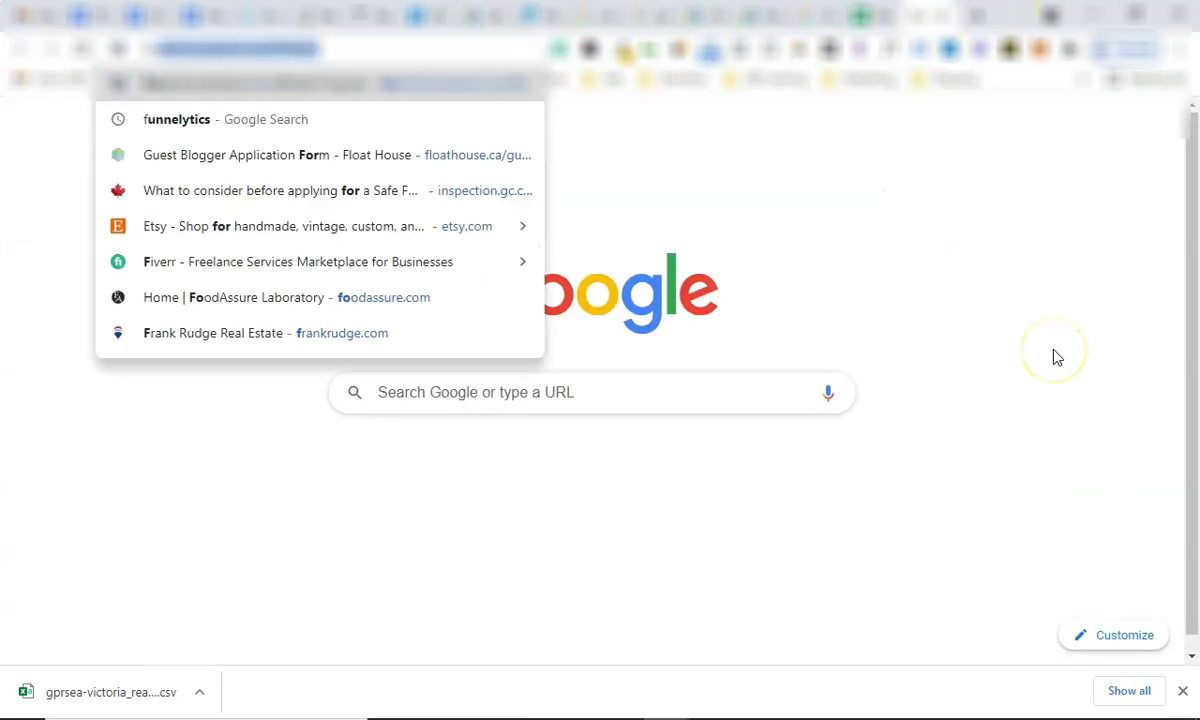
pyautogui.write('urray neigh')
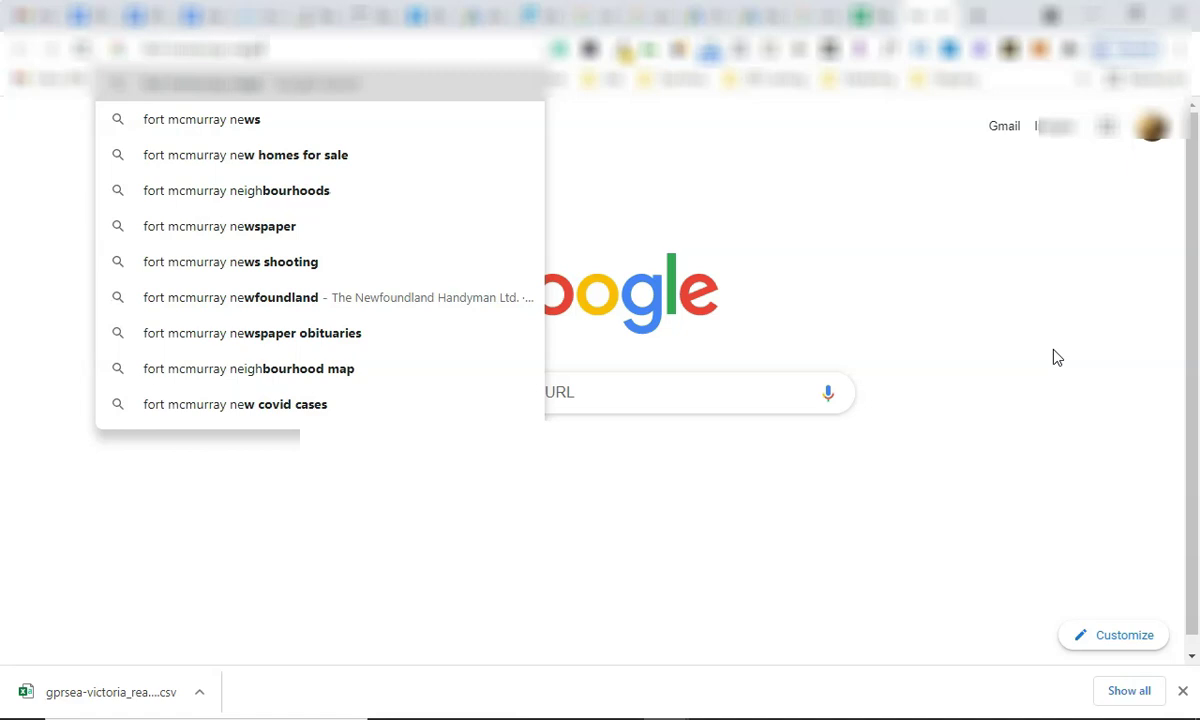
pyautogui.write('bourhoods')
pyautogui.press('Return')
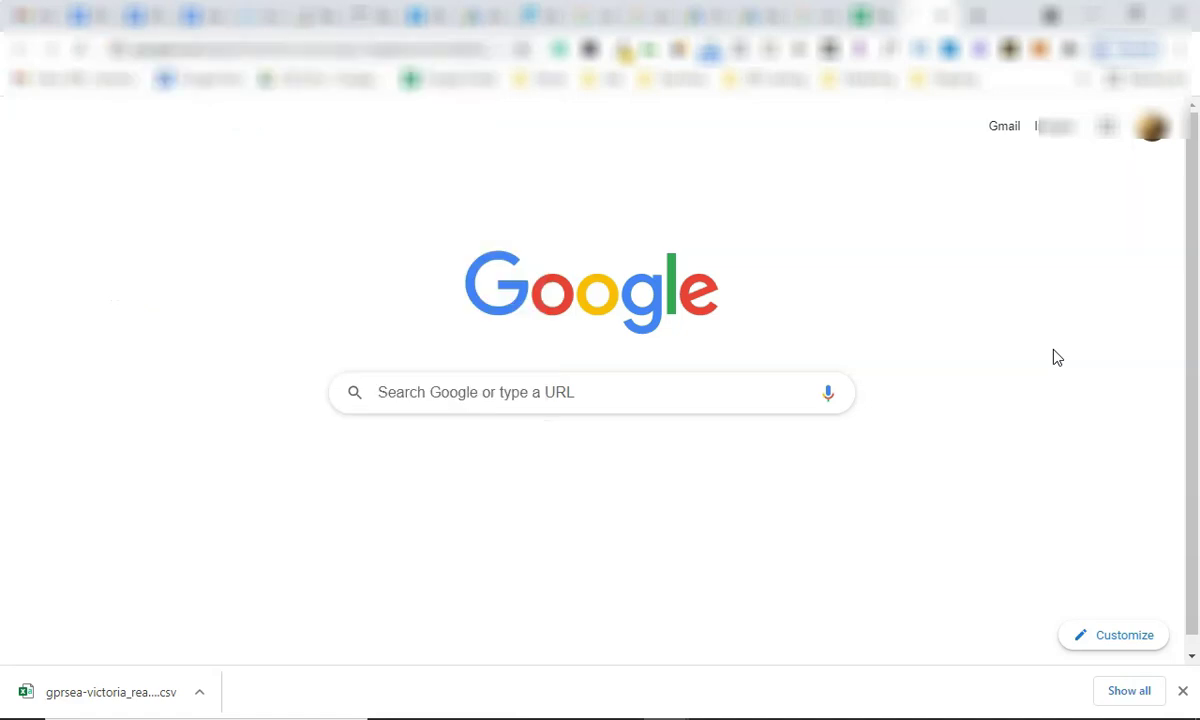
pyautogui.scroll(-4, 300, 440)
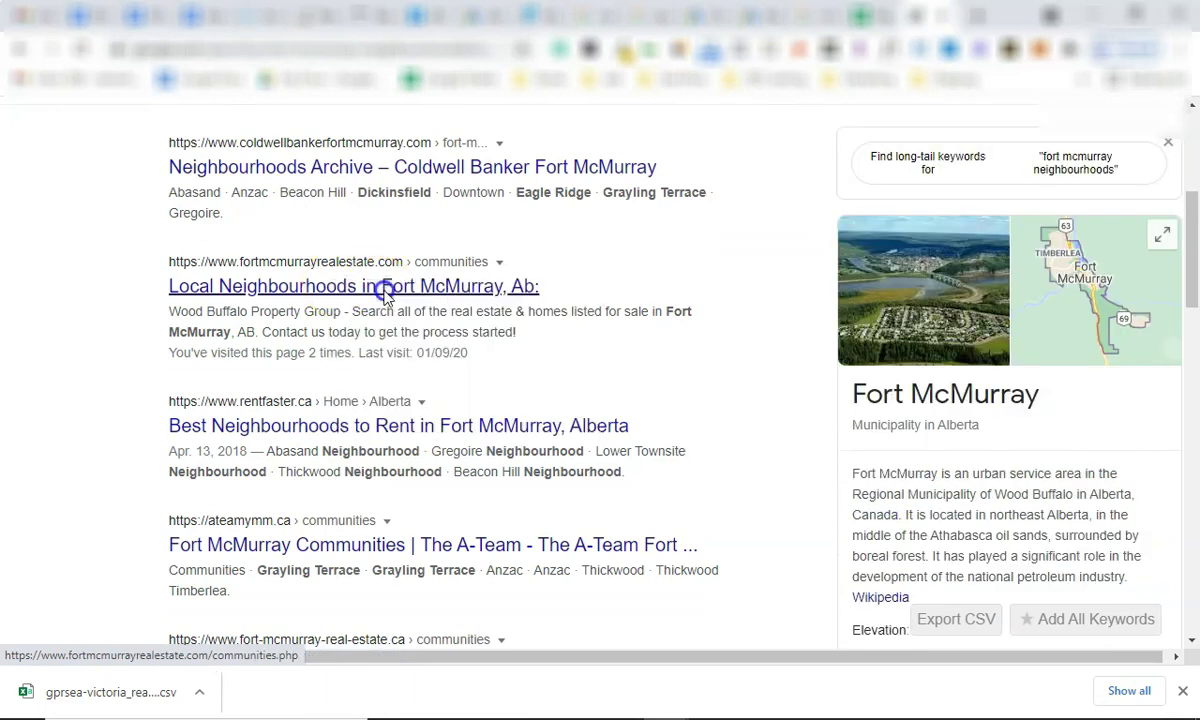
pyautogui.click(470, 287)
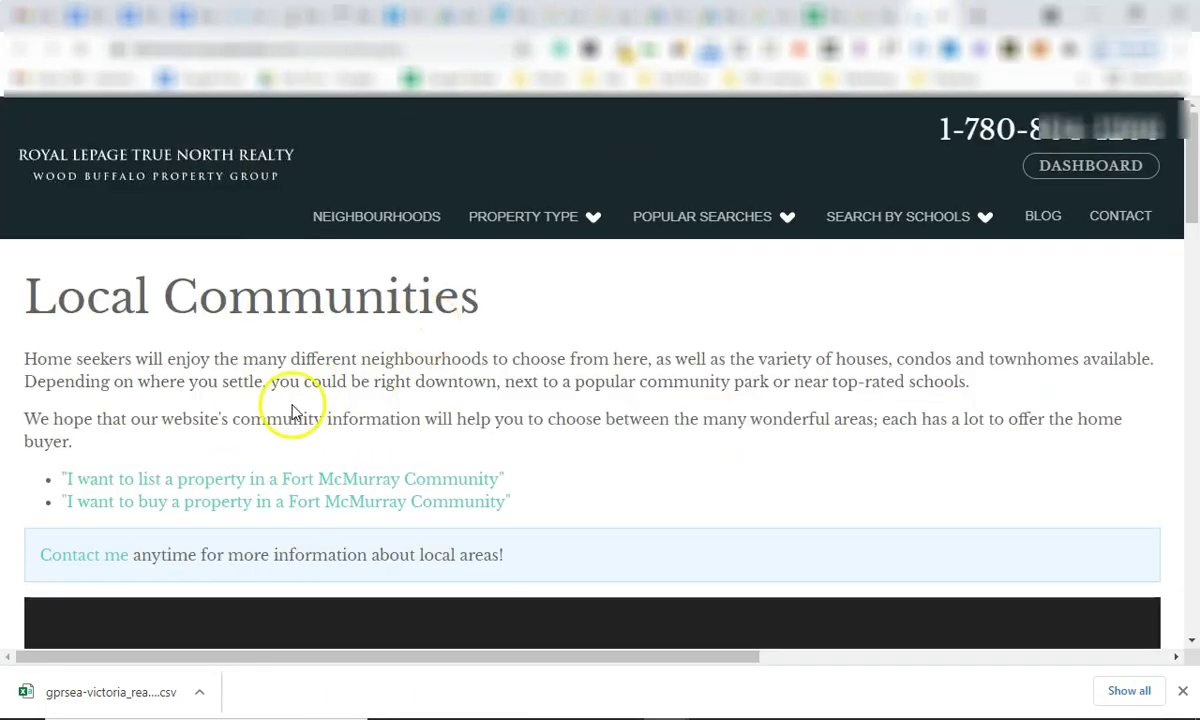
pyautogui.scroll(-6, 448, 416)
pyautogui.scroll(-5, 290, 470)
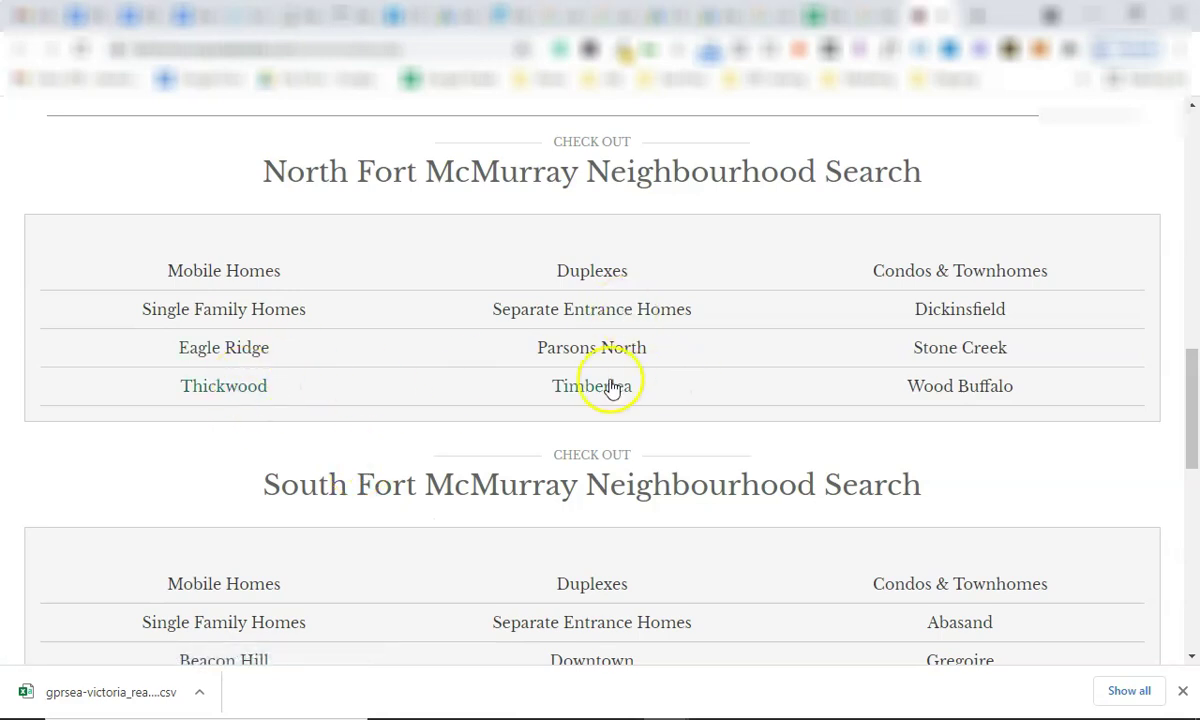
pyautogui.hotkey('ctrl', 't')
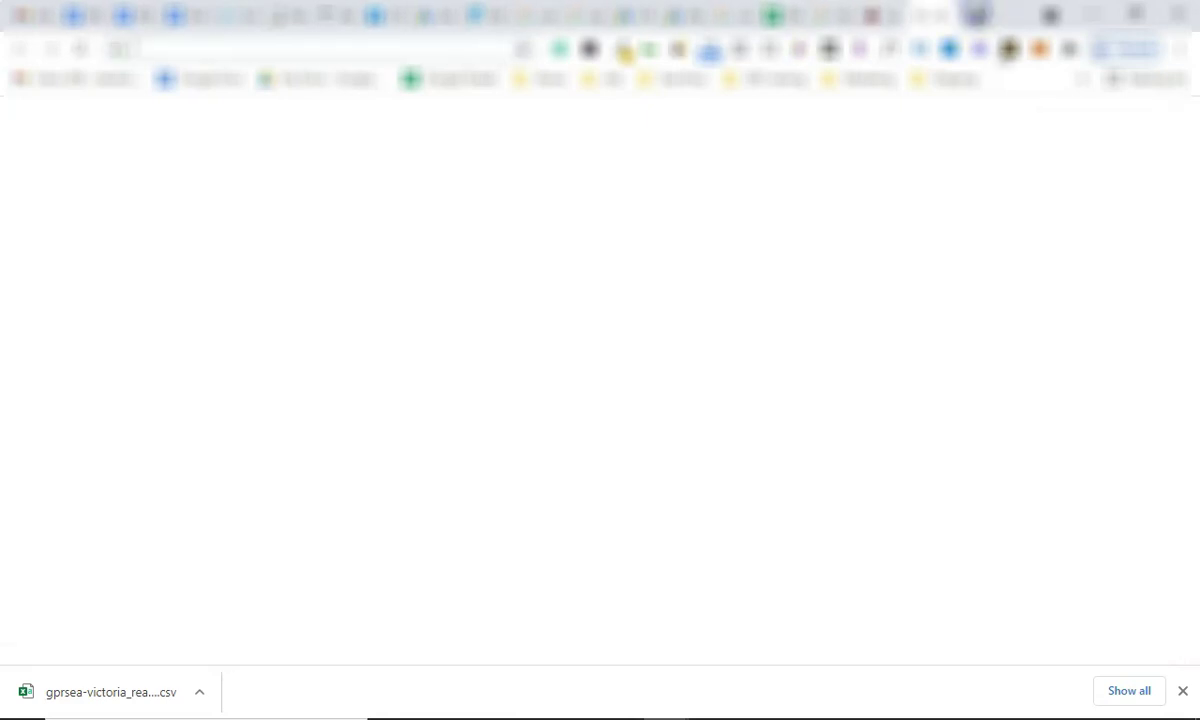
# Search 'timberlea homes for sale', check its 210/mo volume metrics, then return to the Google Ads keyword plan.
pyautogui.write('timer')
pyautogui.press('BackSpace')
pyautogui.write('berlea for')
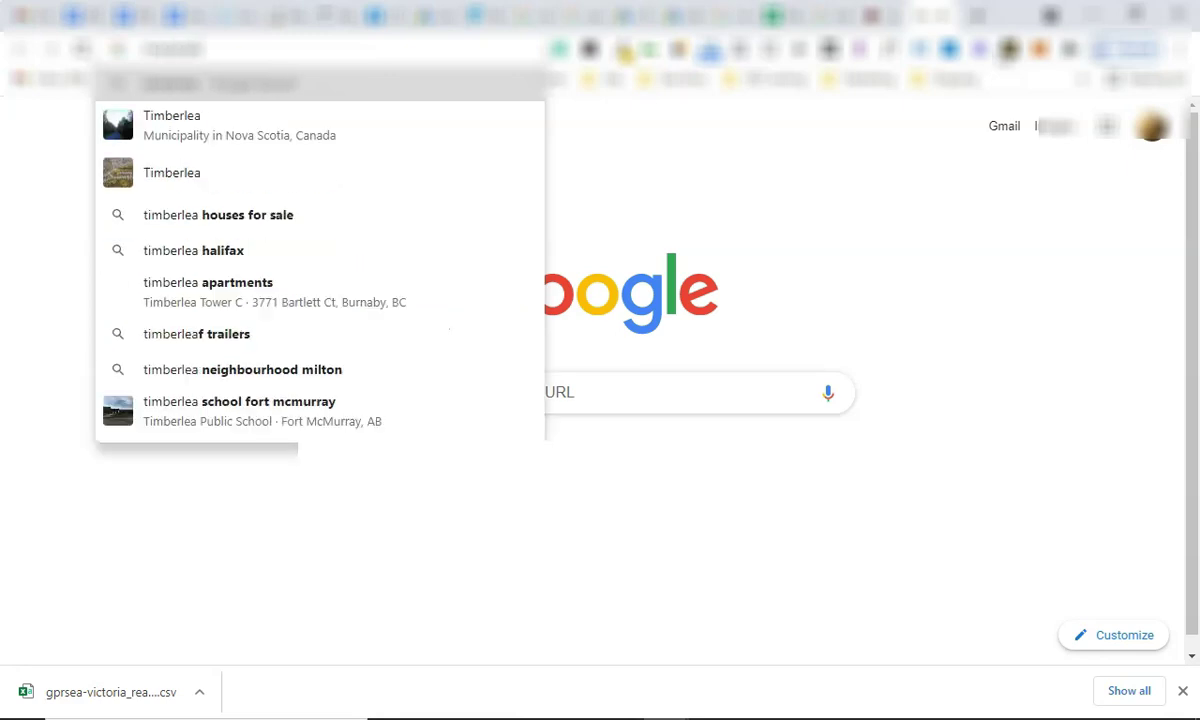
pyautogui.press('BackSpace')
pyautogui.press('BackSpace')
pyautogui.press('BackSpace')
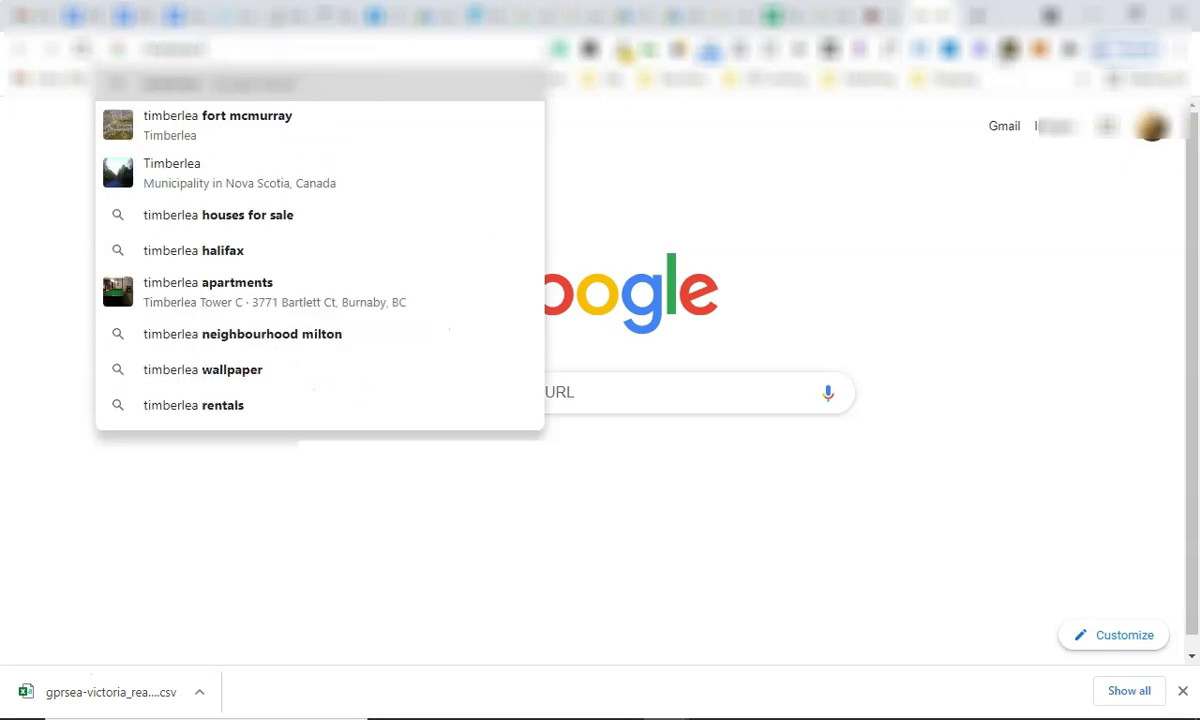
pyautogui.write('homes for sal')
pyautogui.write('e')
pyautogui.press('Return')
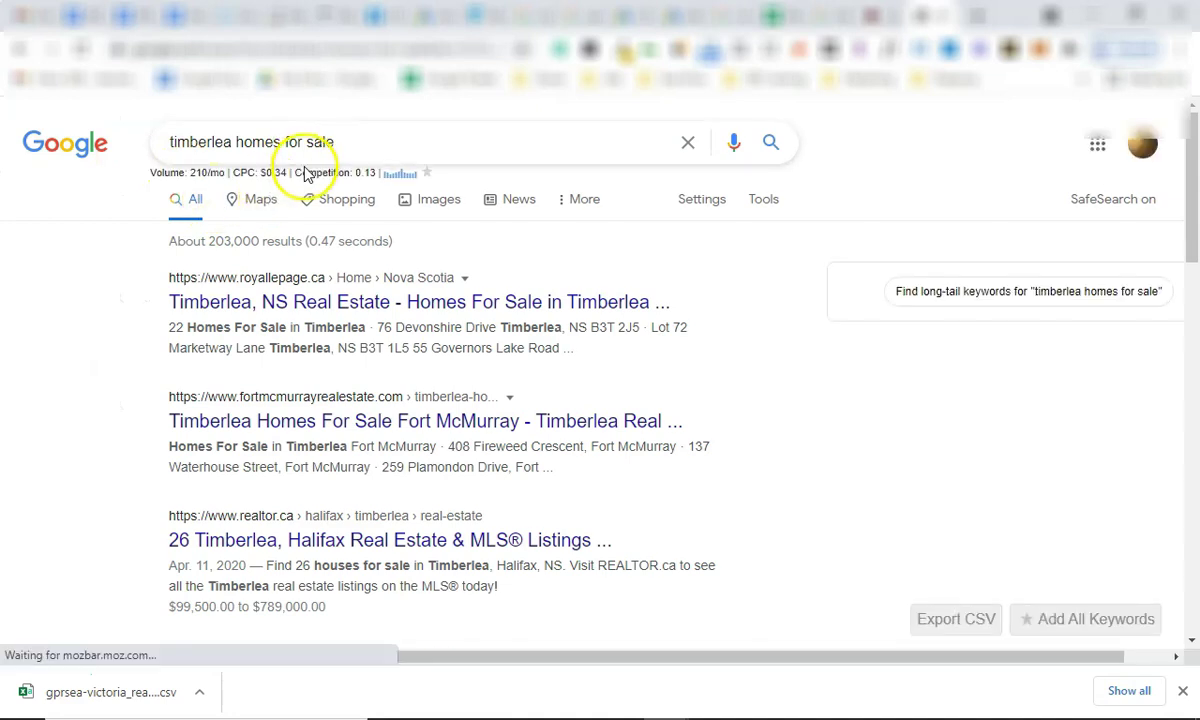
pyautogui.tripleClick(297, 176)
pyautogui.click(268, 174)
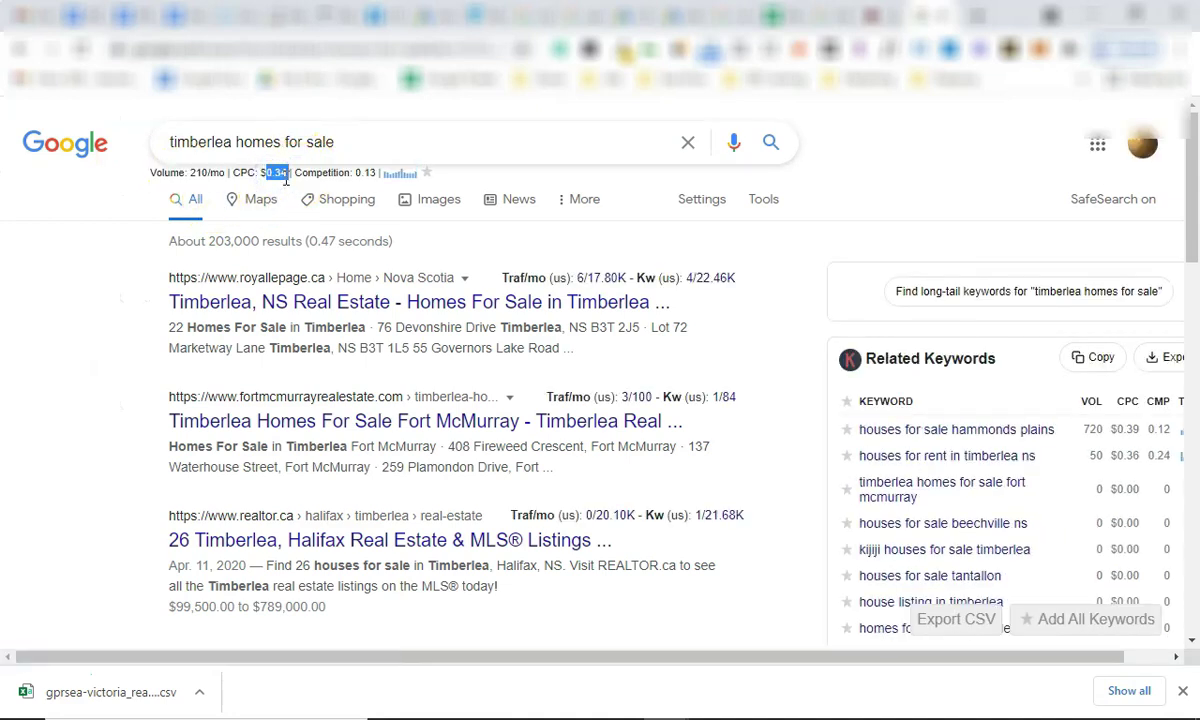
pyautogui.scroll(-15, 233, 314)
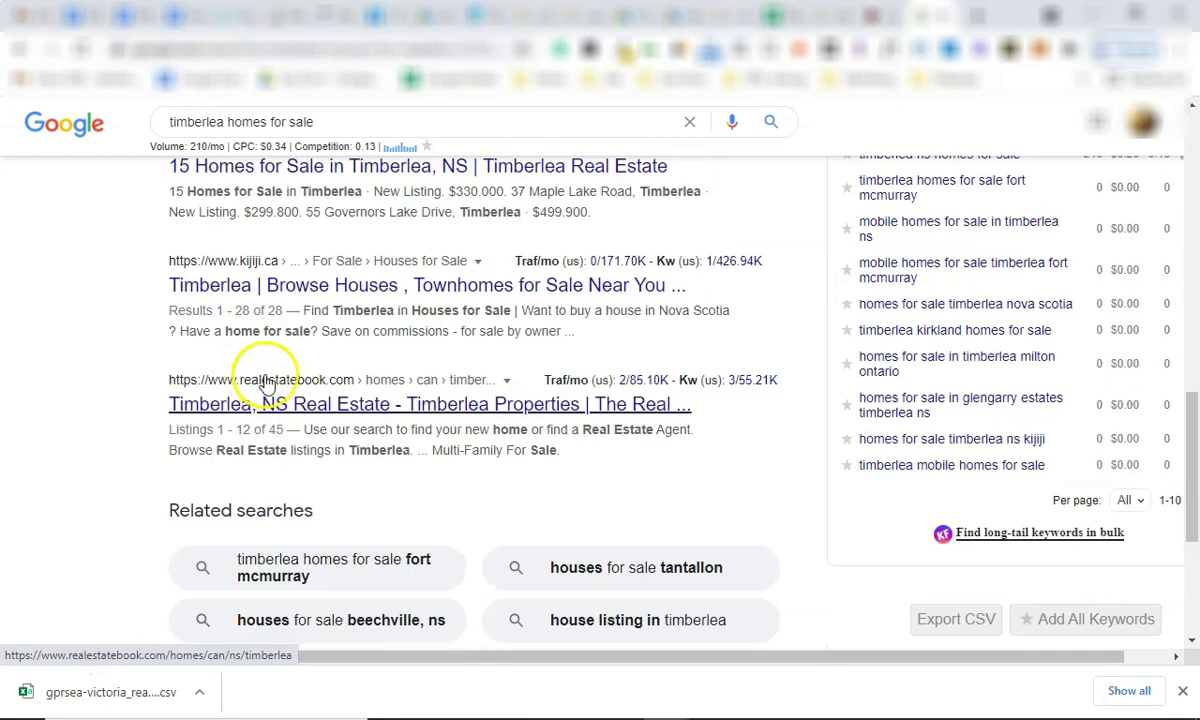
pyautogui.scroll(15, 183, 420)
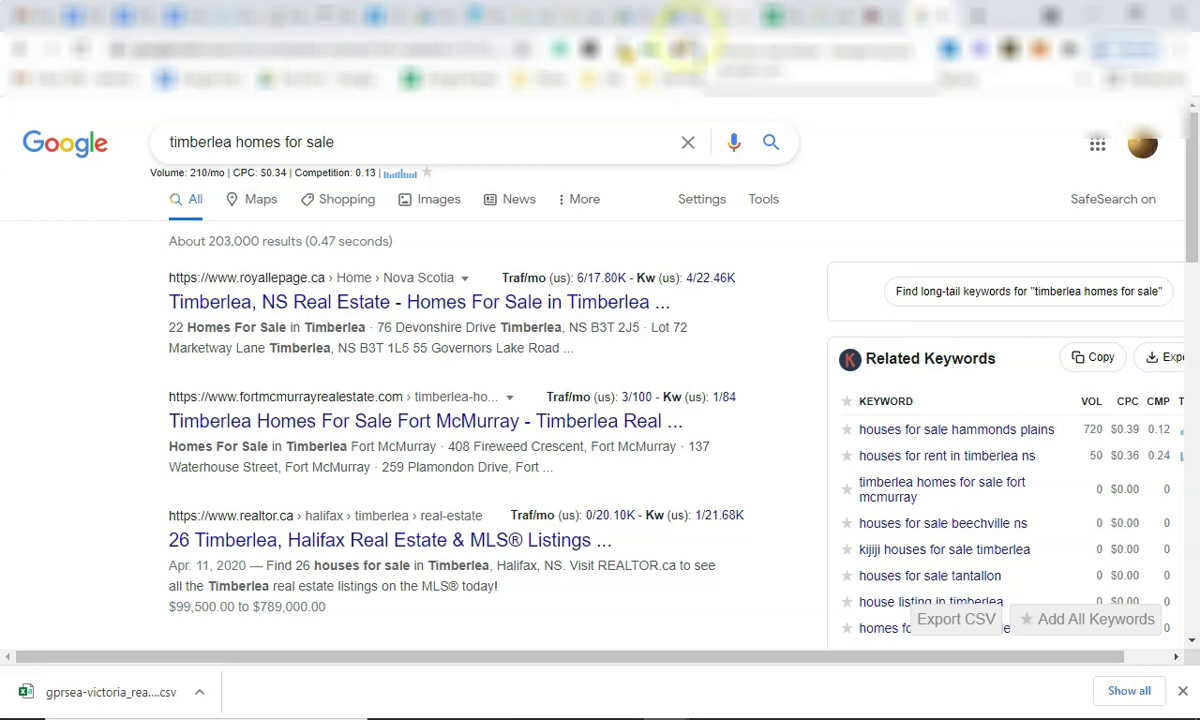
pyautogui.click(391, 145)
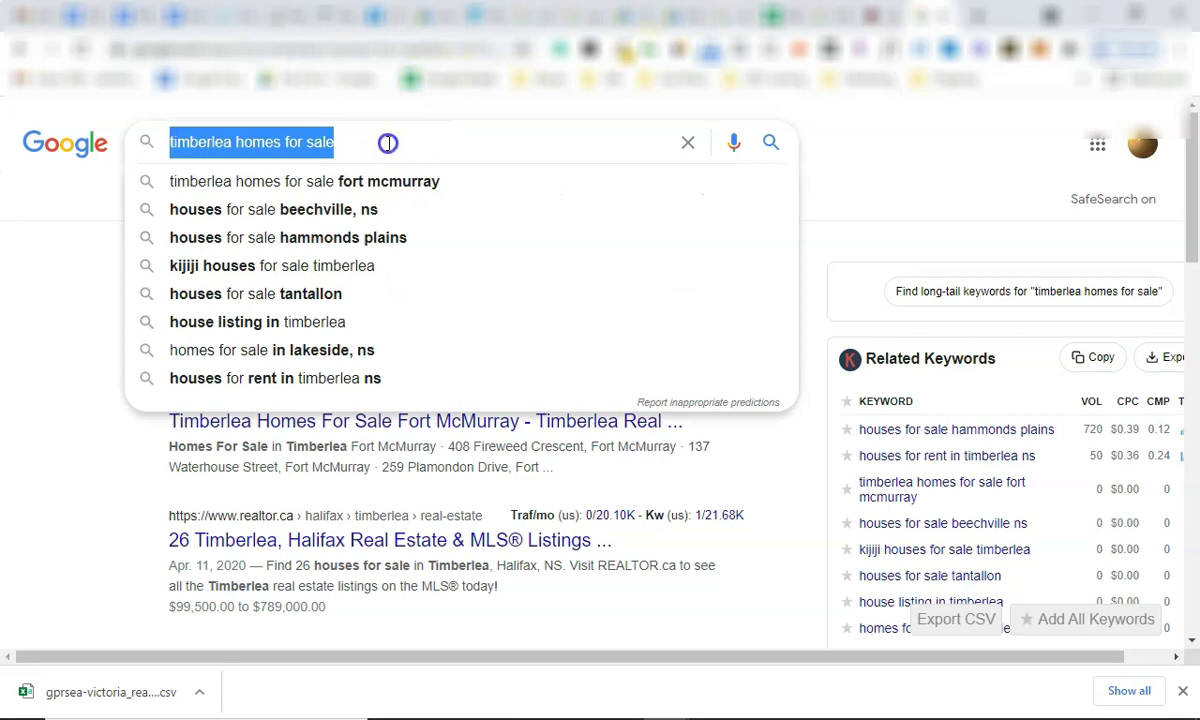
pyautogui.click(951, 151)
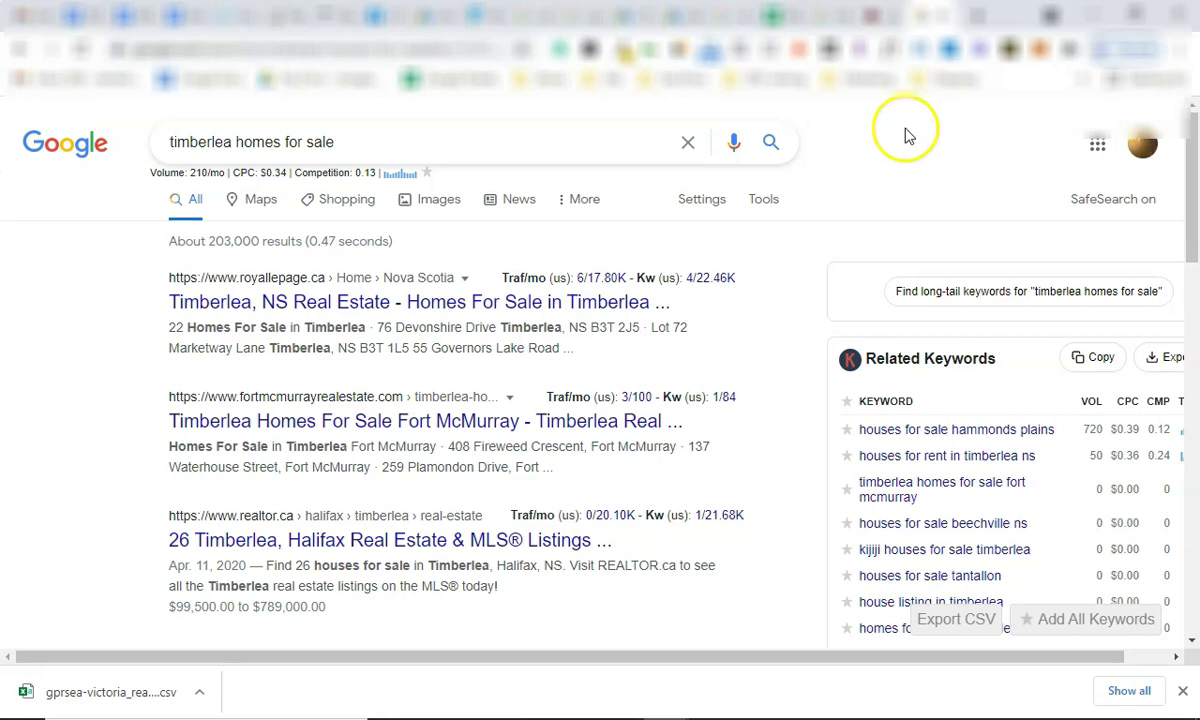
pyautogui.click(668, 15)
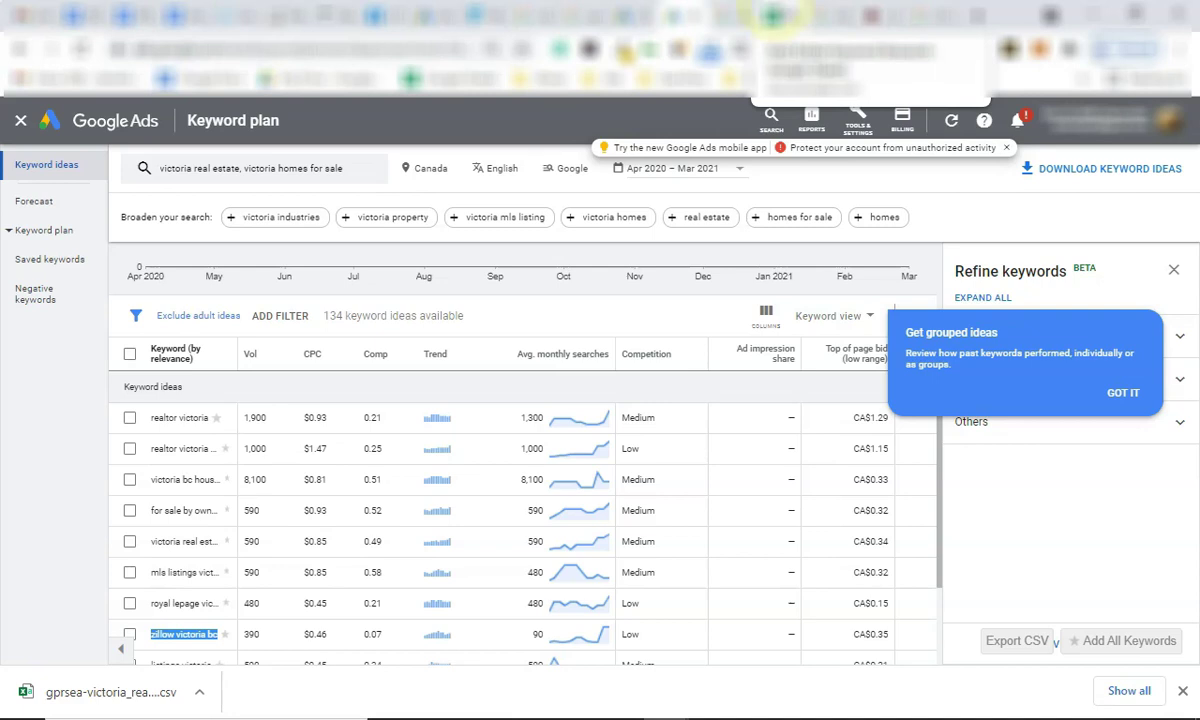
# Glance at the Real Estate Keyword Research sheet, then return to the 'timberlea homes for sale' results.
pyautogui.click(773, 17)
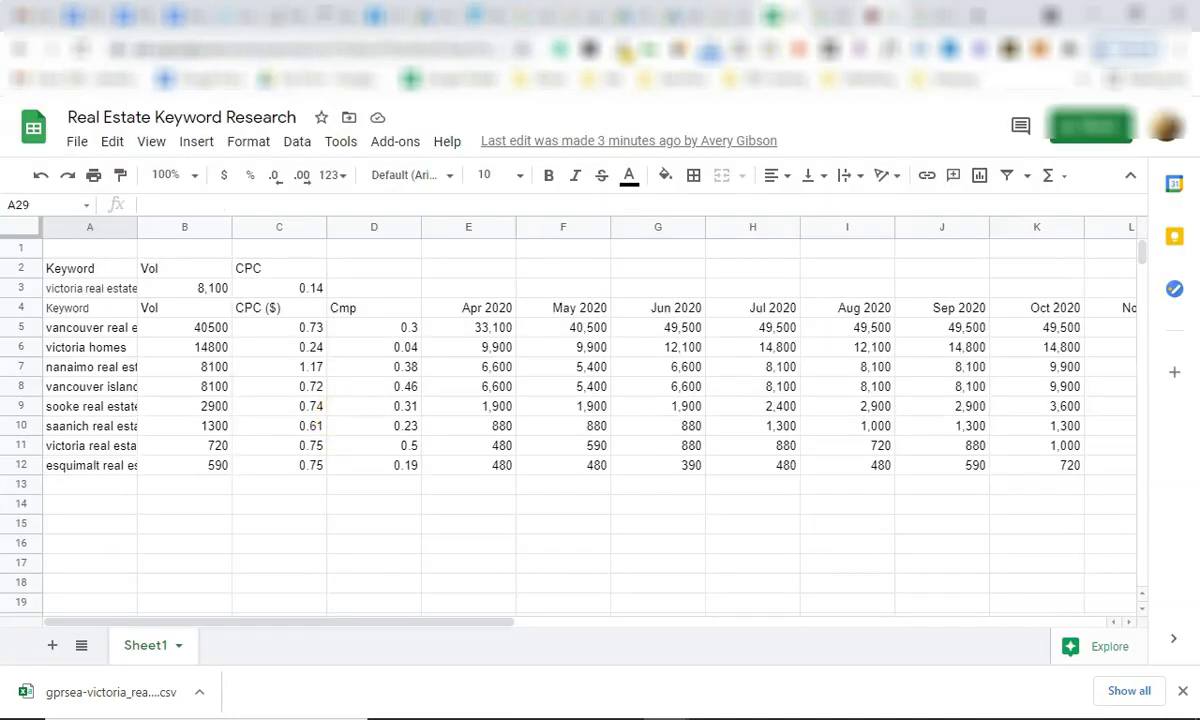
pyautogui.click(835, 15)
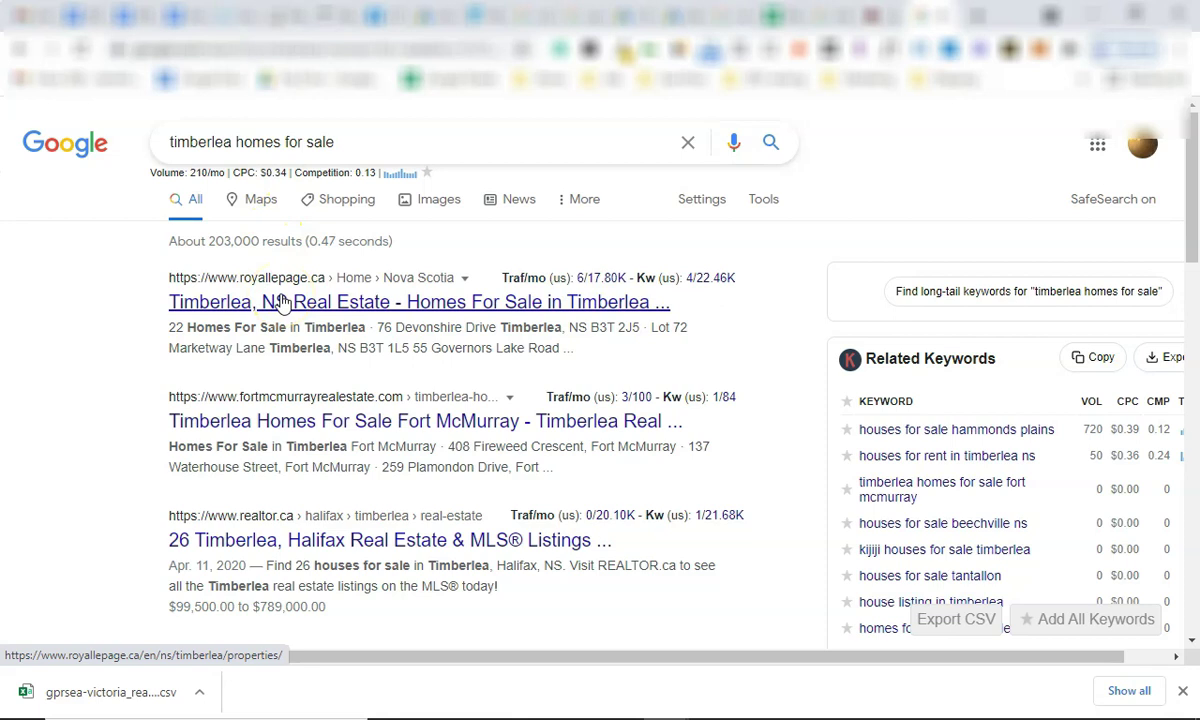
pyautogui.tripleClick(262, 171)
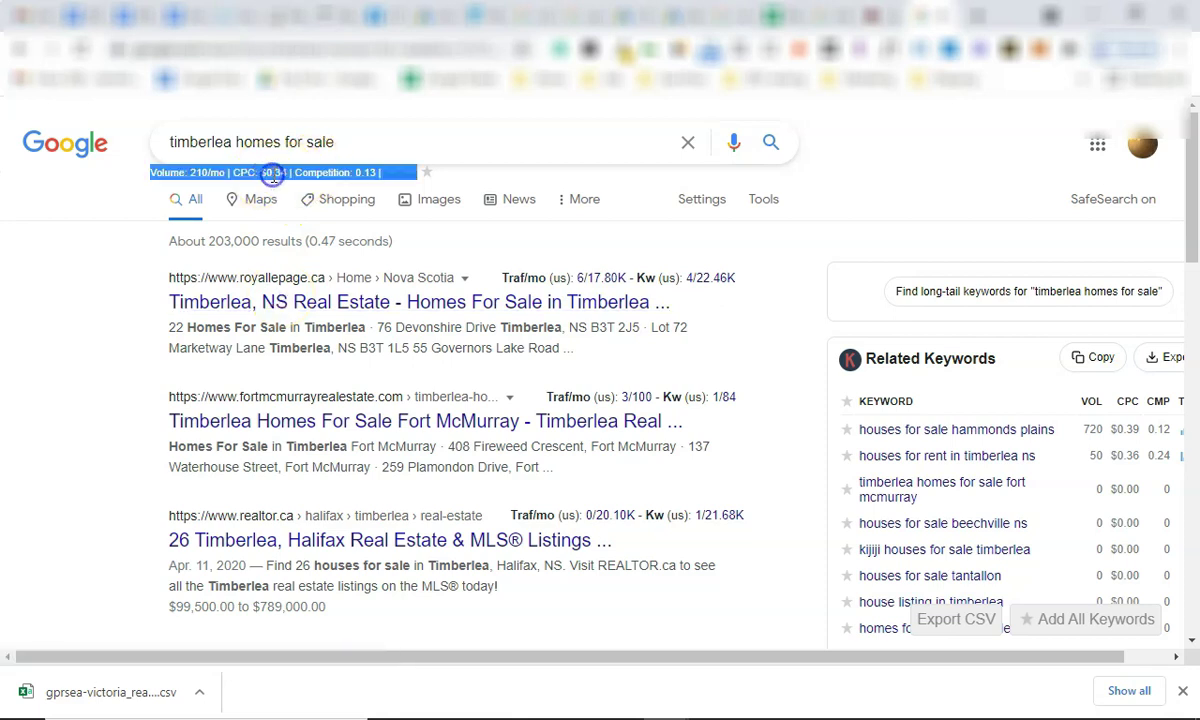
pyautogui.click(272, 173)
pyautogui.doubleClick(212, 172)
pyautogui.moveTo(212, 172); pyautogui.dragTo(262, 172)
pyautogui.tripleClick(268, 172)
pyautogui.click(272, 172)
pyautogui.tripleClick(212, 172)
pyautogui.click(213, 168)
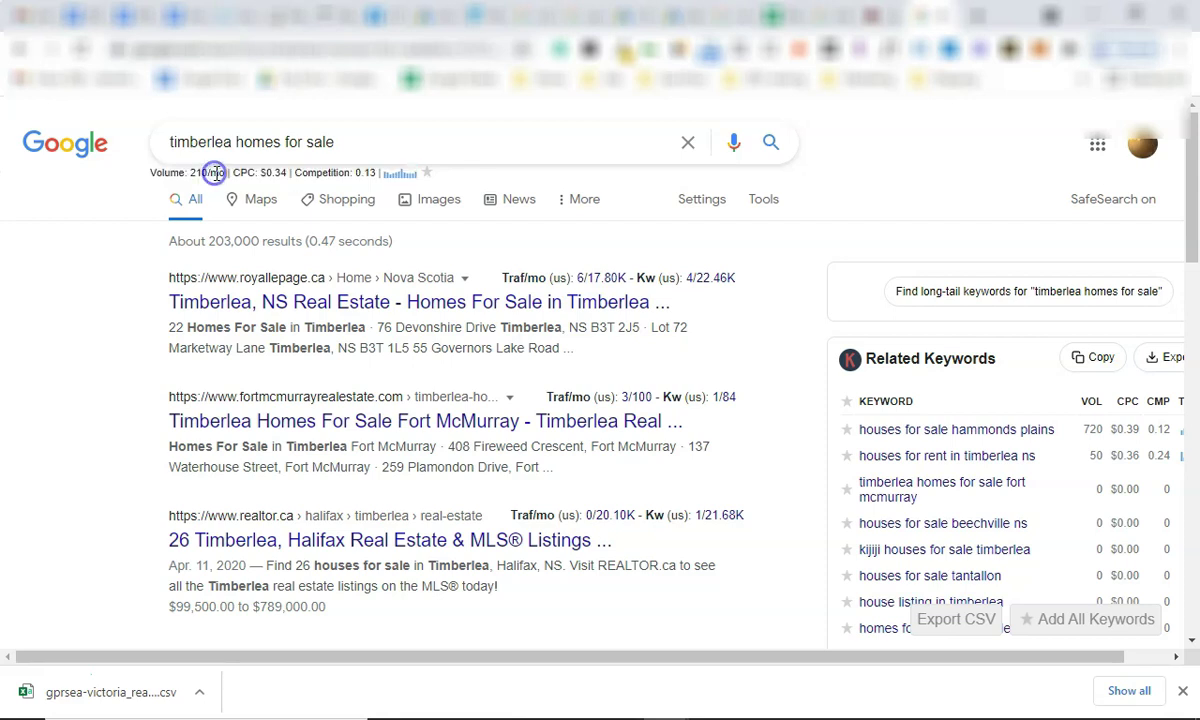
pyautogui.click(125, 289)
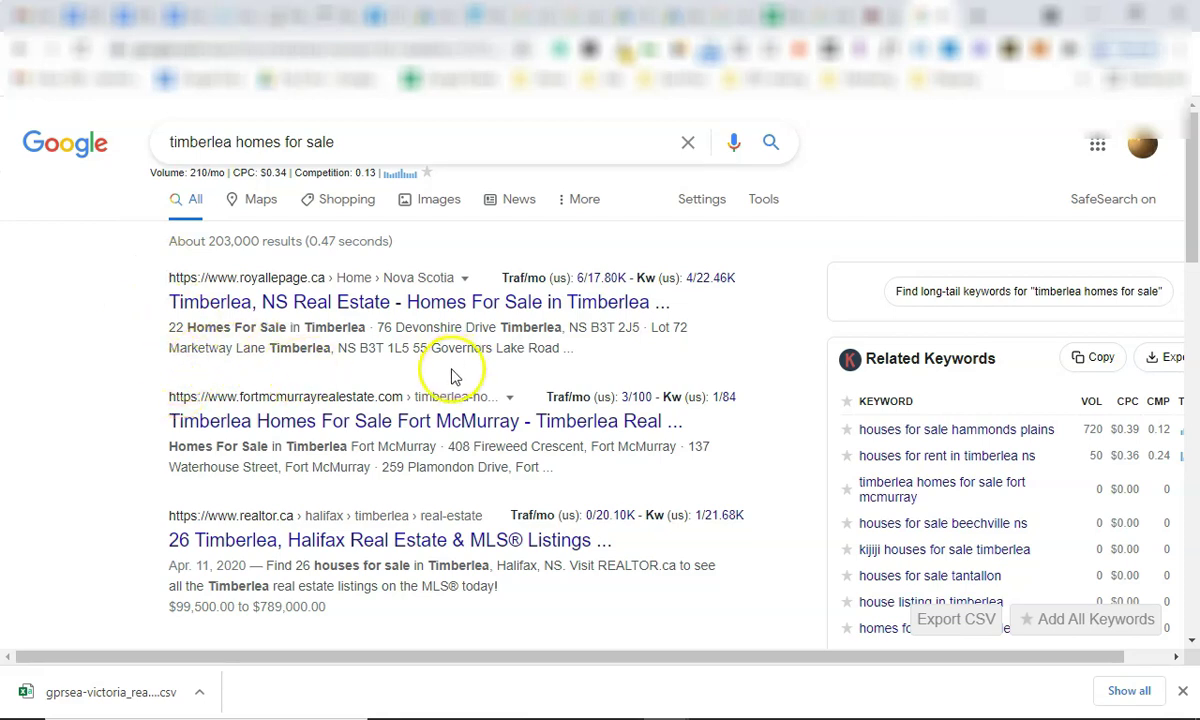
pyautogui.scroll(-3, 765, 360)
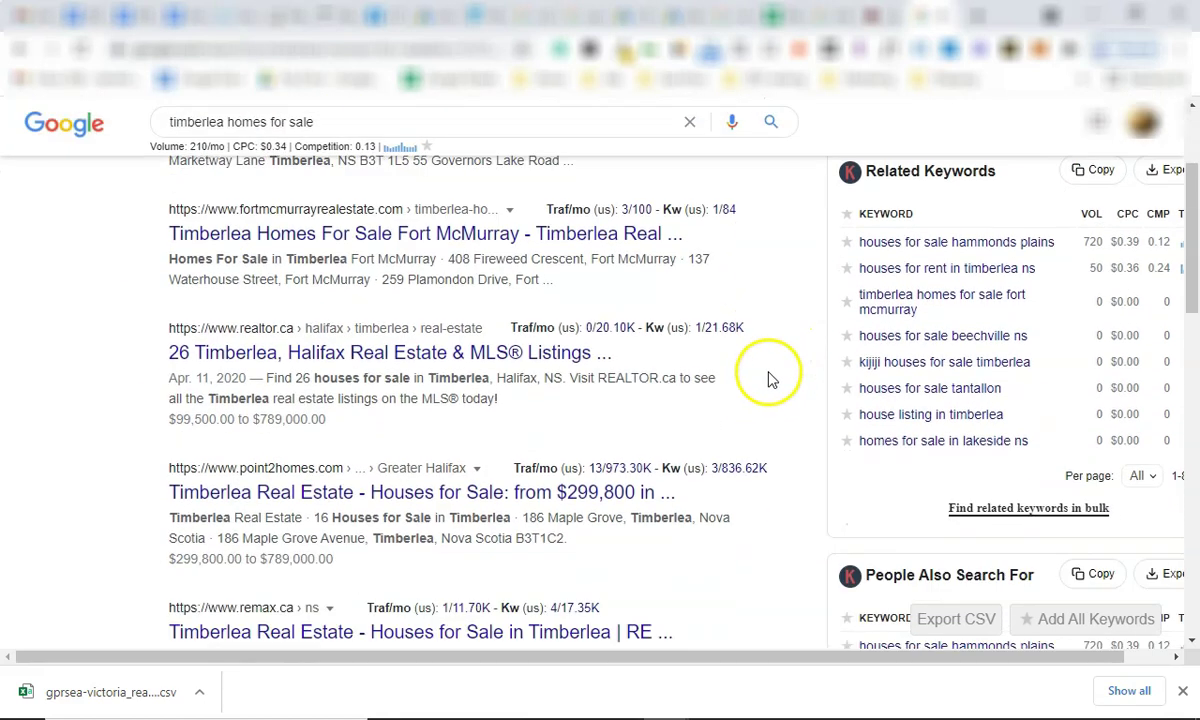
pyautogui.scroll(3, 769, 300)
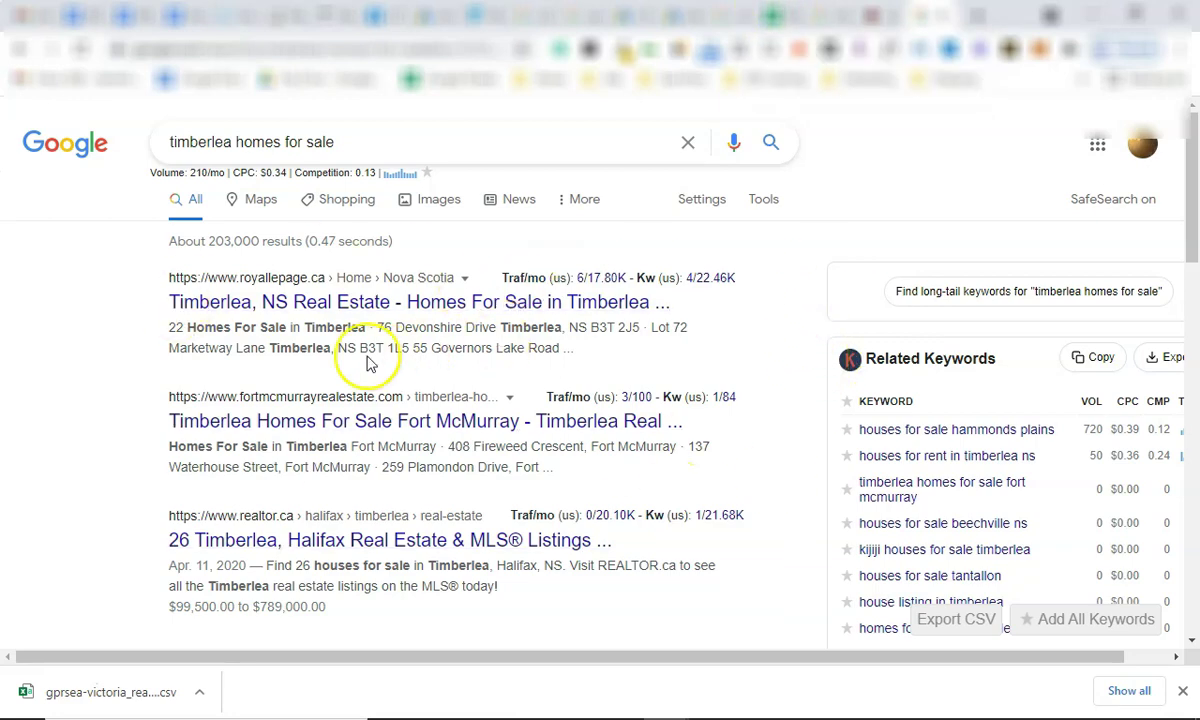
pyautogui.scroll(-3, 430, 375)
pyautogui.scroll(3, 600, 410)
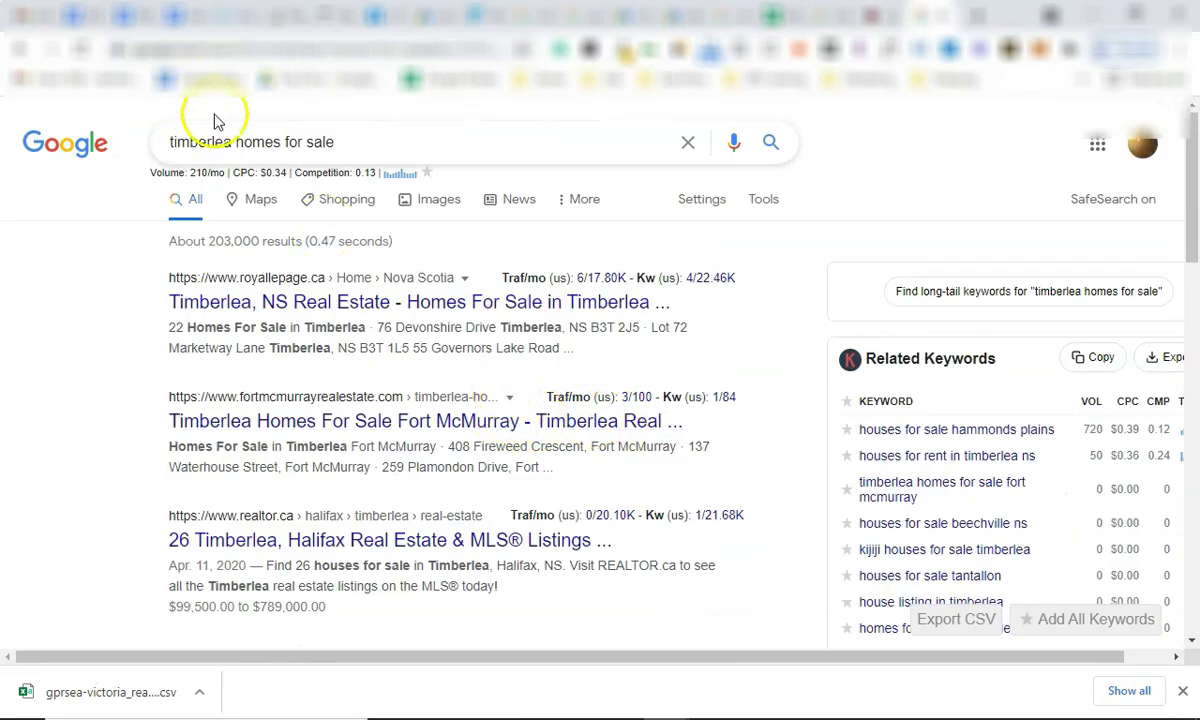
pyautogui.click(235, 140)
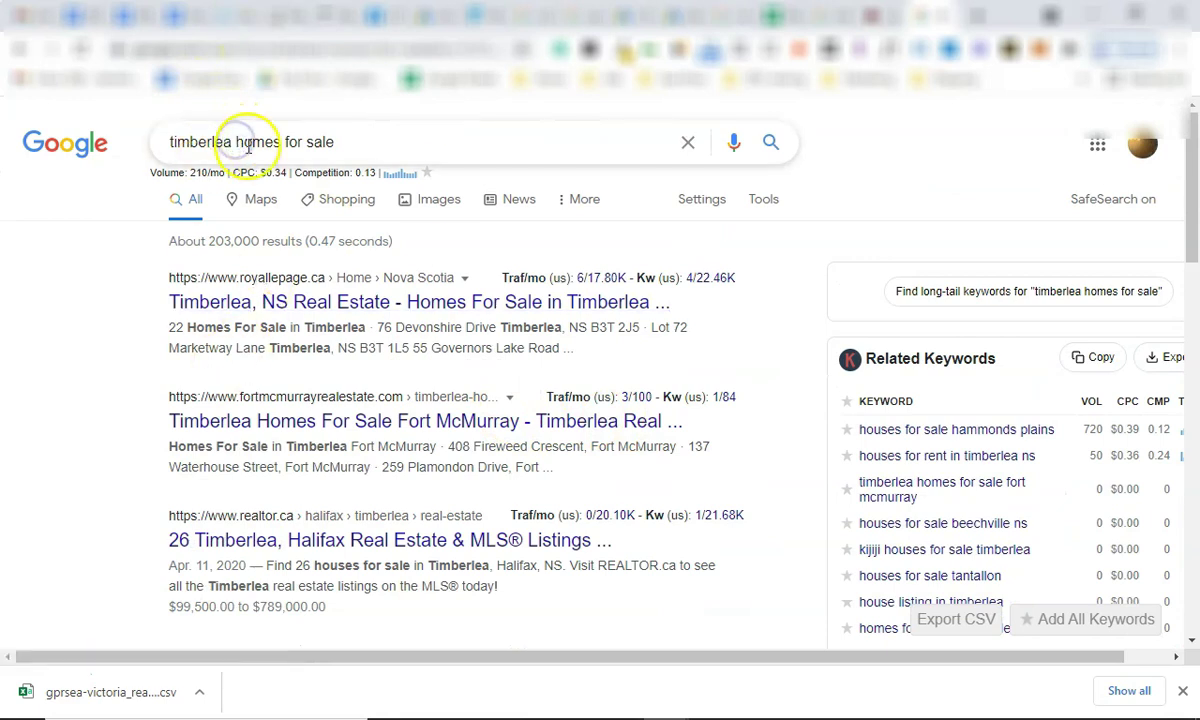
pyautogui.moveTo(336, 140); pyautogui.dragTo(254, 142)
pyautogui.click(233, 142)
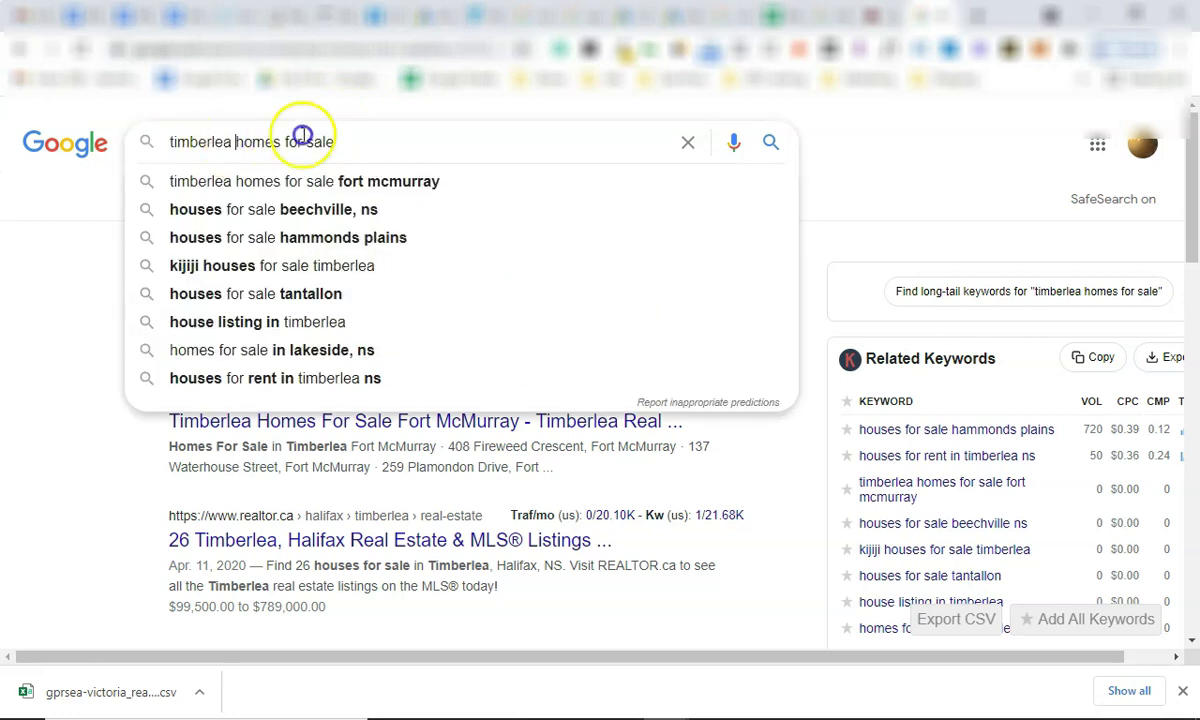
pyautogui.click(950, 160)
pyautogui.moveTo(404, 152); pyautogui.dragTo(238, 147)
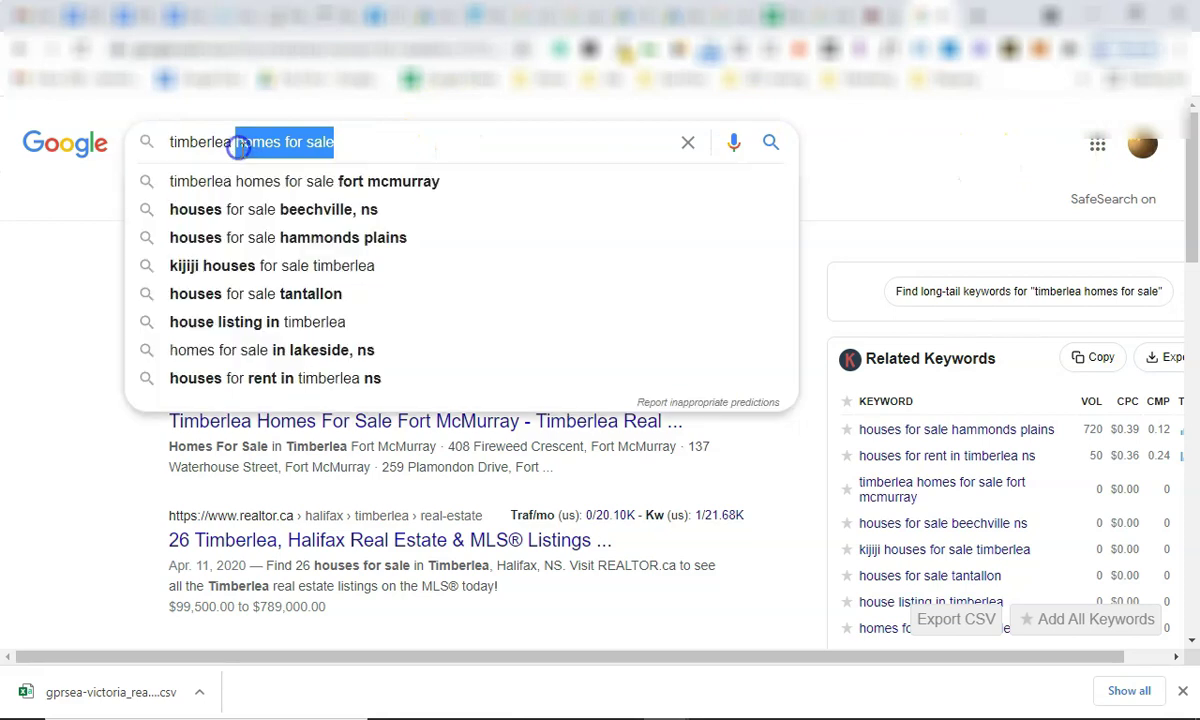
# Search 'timberlea condos for sale', review its keyword volume line, then open a new tab.
pyautogui.write('condos for sale')
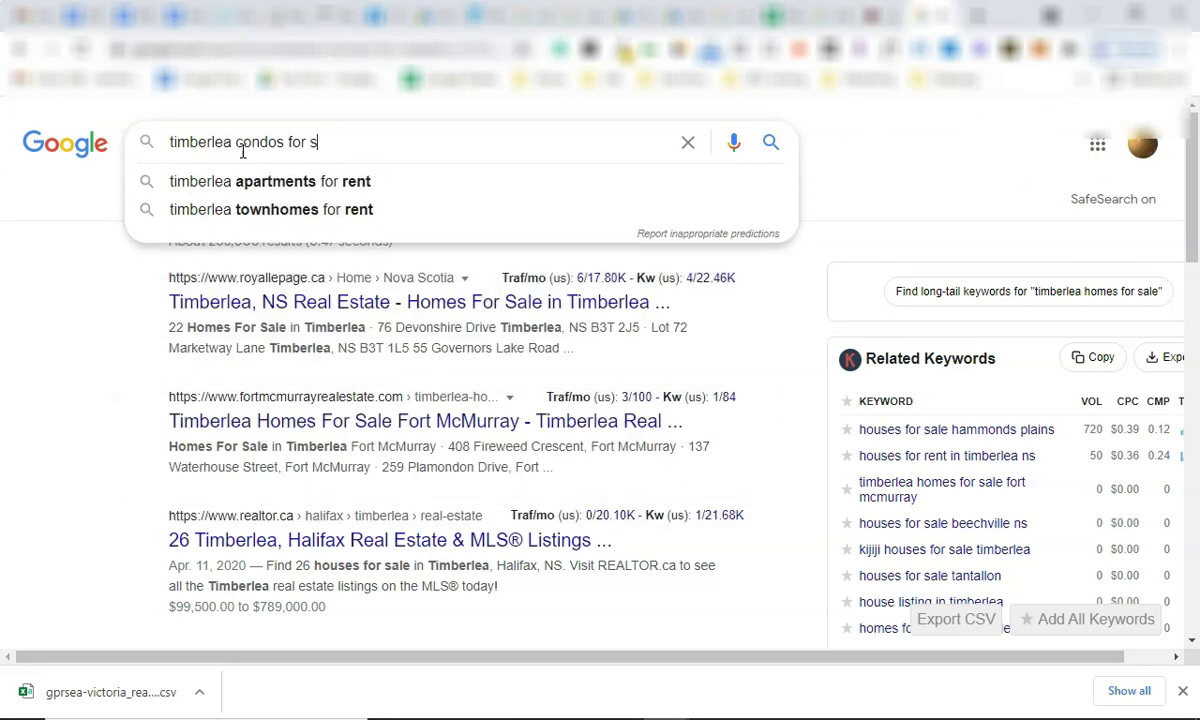
pyautogui.press('Return')
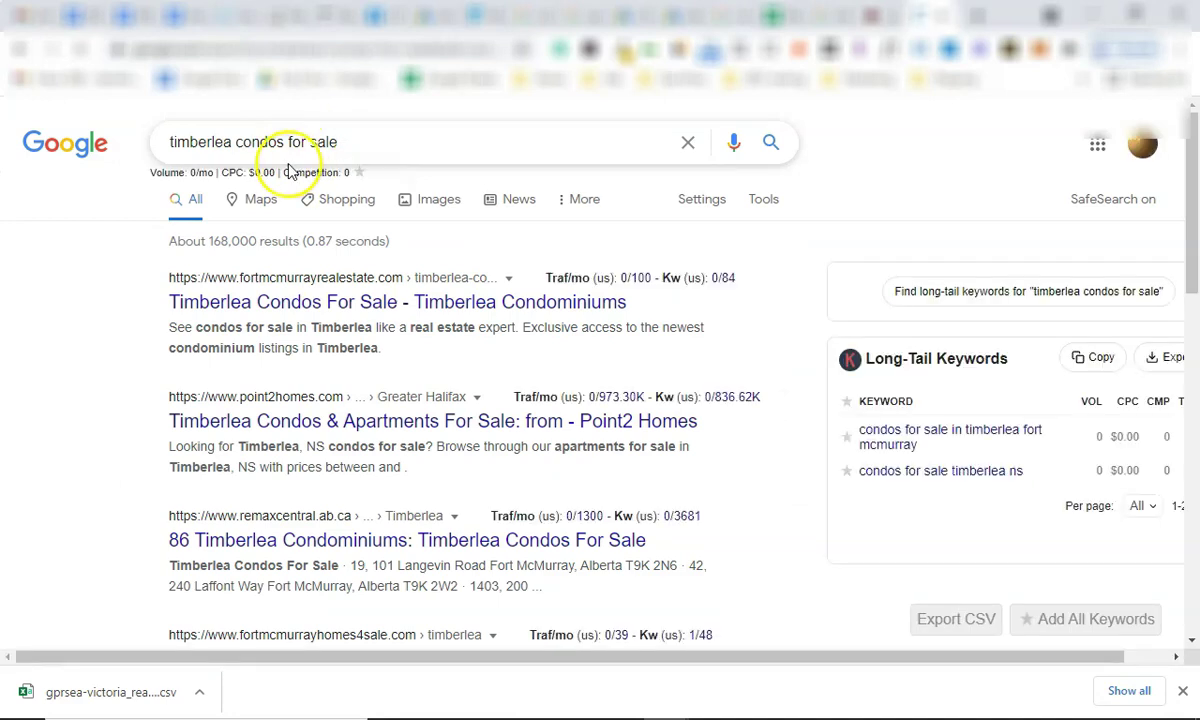
pyautogui.tripleClick(262, 170)
pyautogui.click(396, 180)
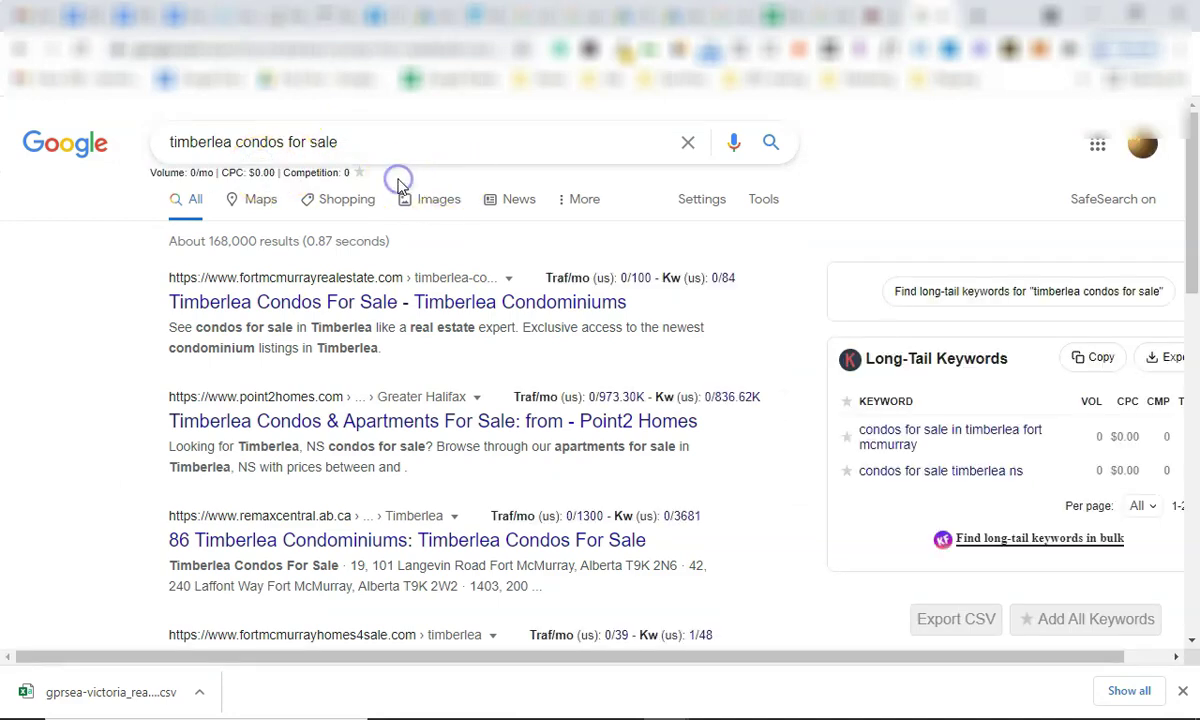
pyautogui.scroll(-2, 835, 372)
pyautogui.scroll(2, 830, 354)
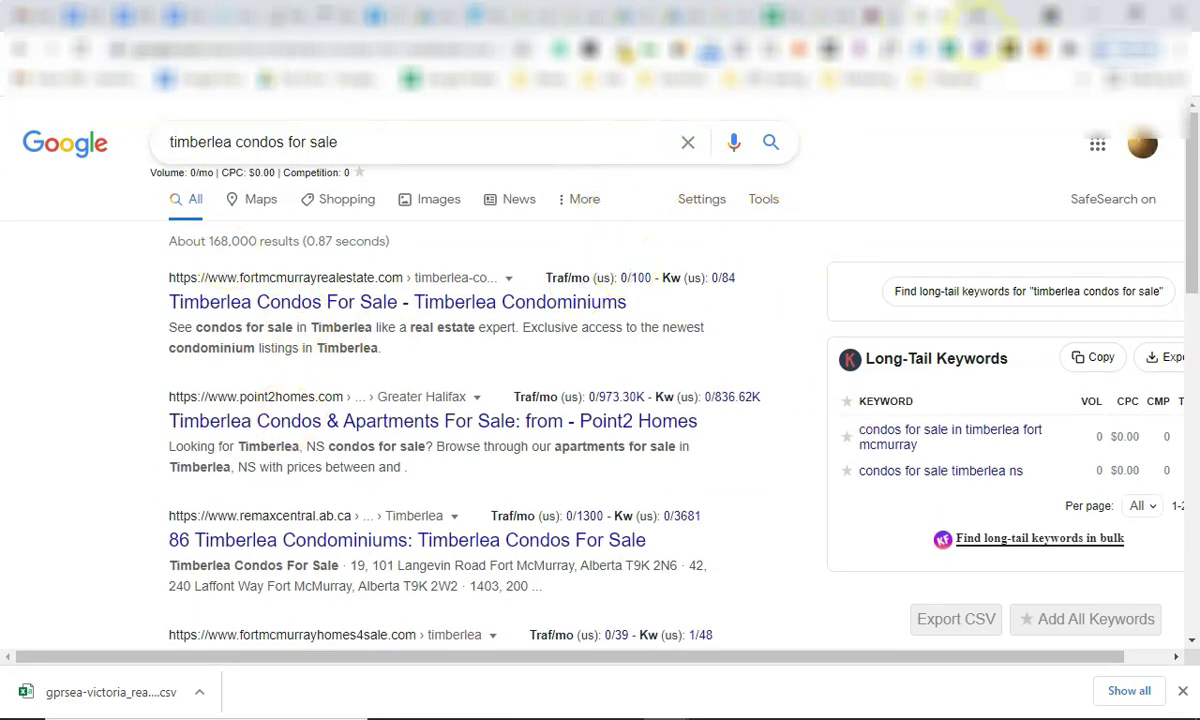
pyautogui.click(982, 16)
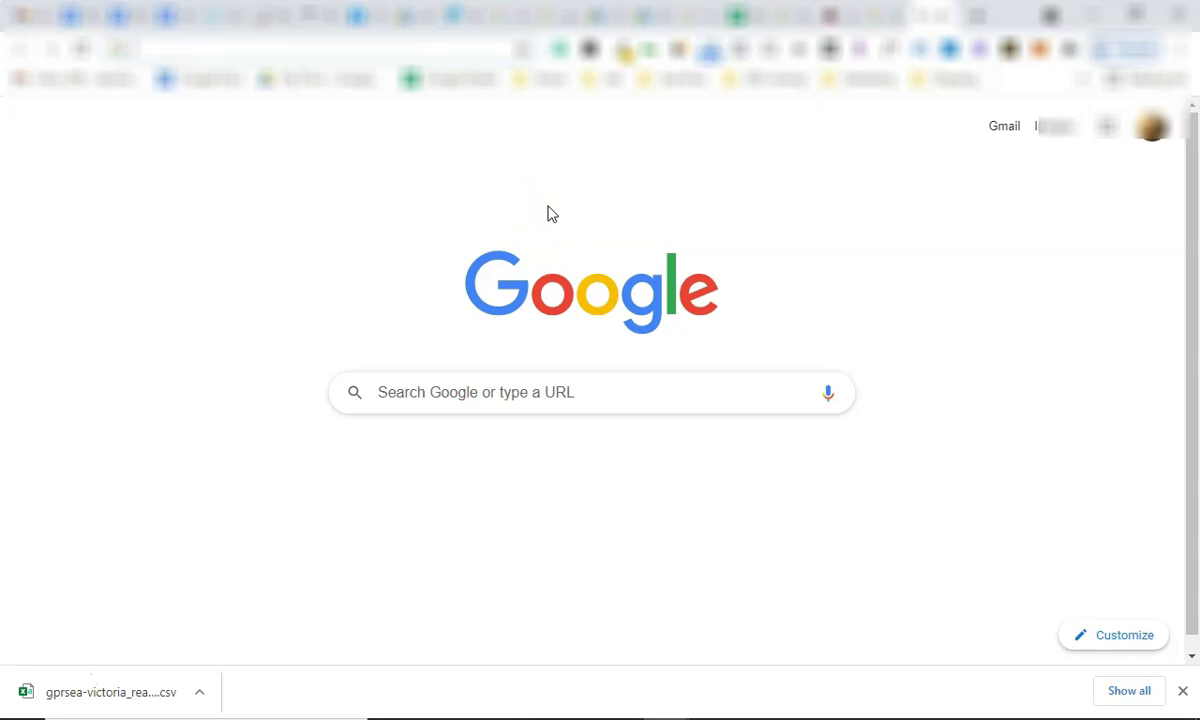
# Search 'homes for sale saanich' and select its volume, CPC and competition figures.
pyautogui.write('homes for sale')
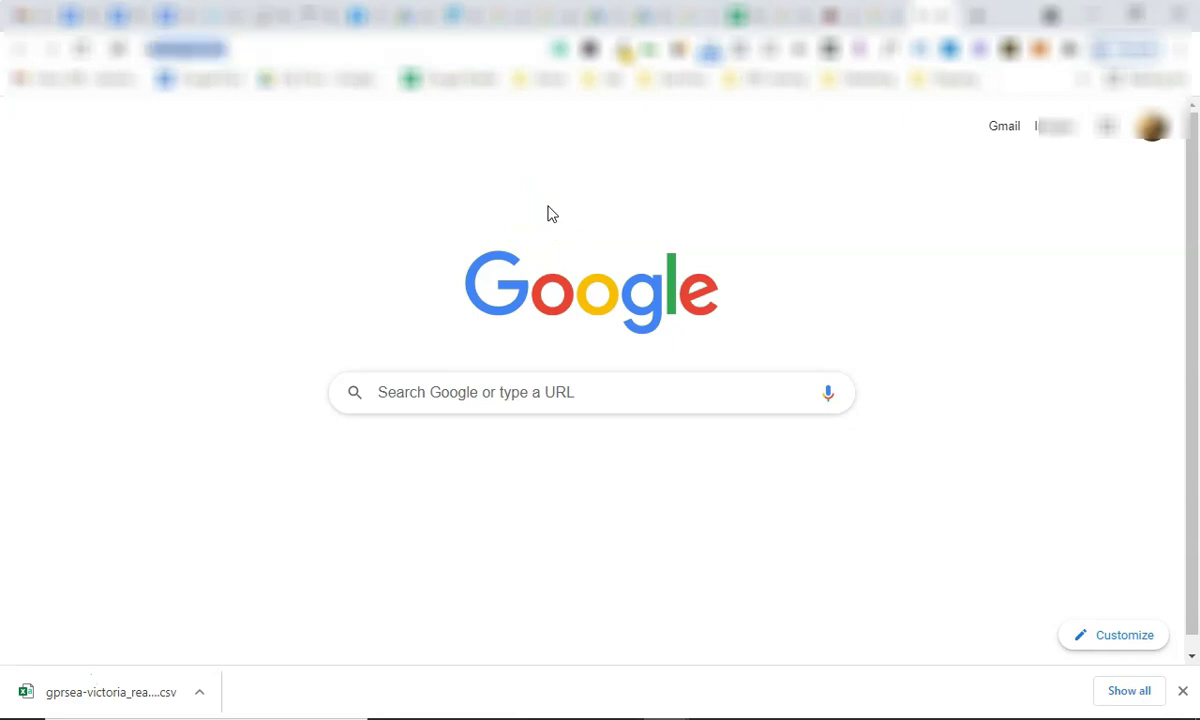
pyautogui.write(' saanich')
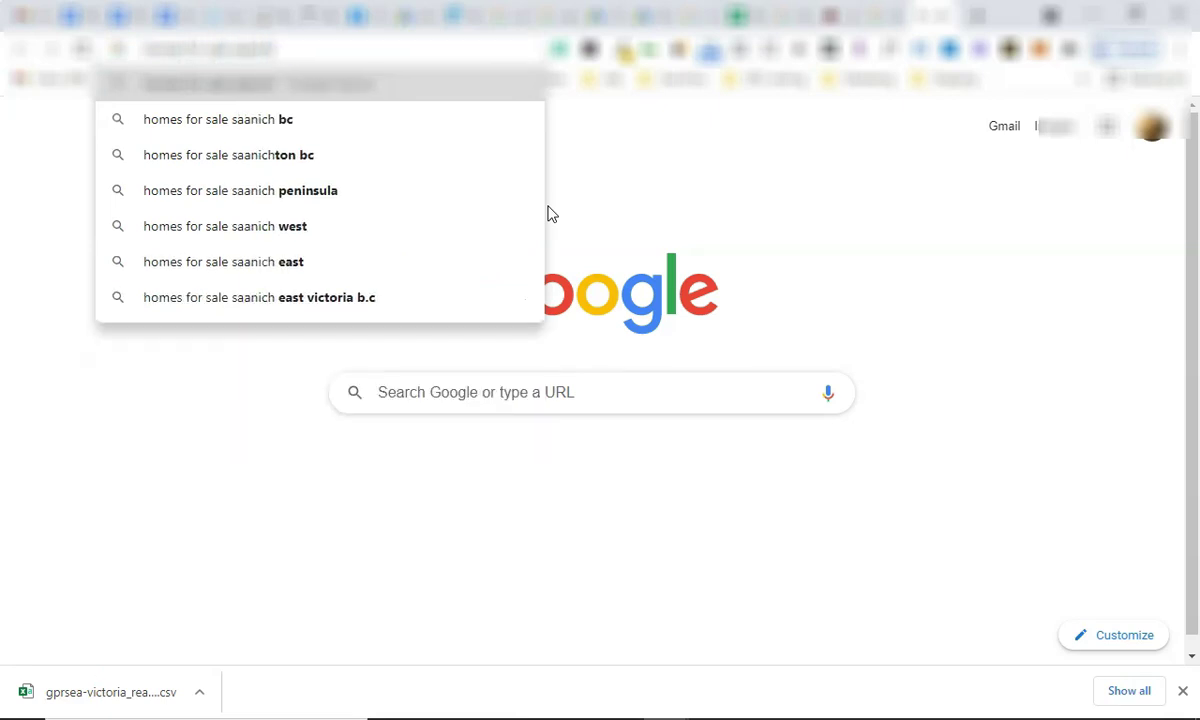
pyautogui.press('Return')
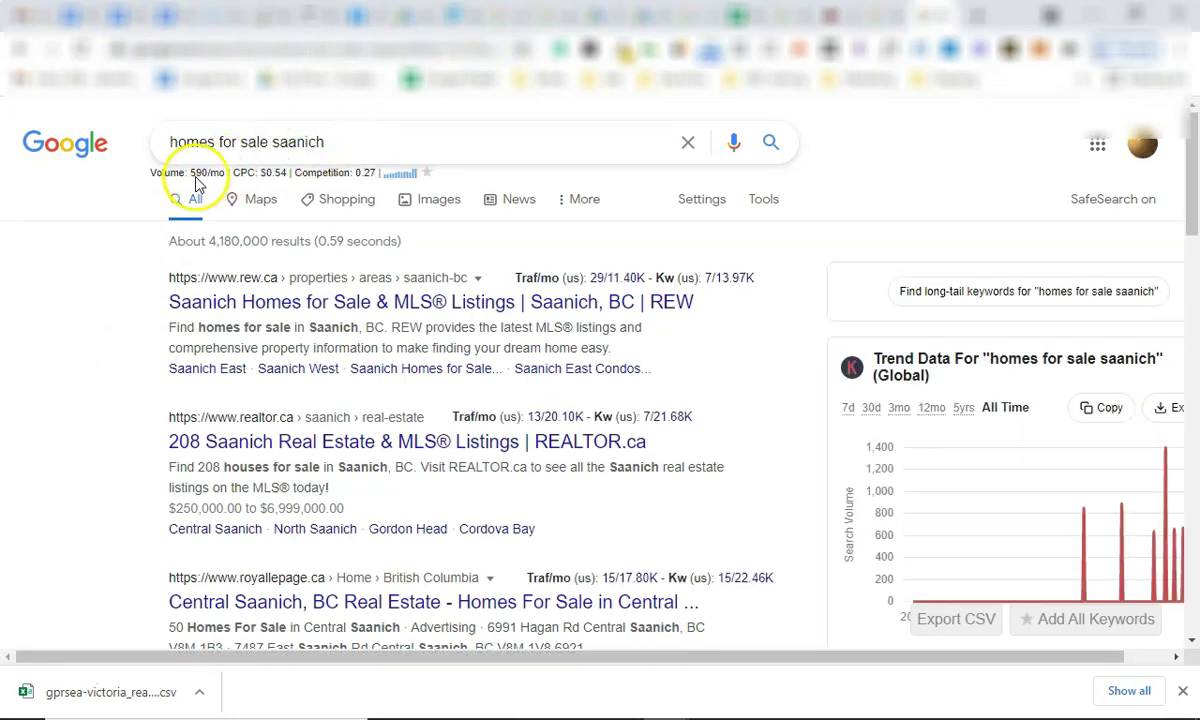
pyautogui.moveTo(172, 142); pyautogui.dragTo(396, 140)
pyautogui.click(531, 108)
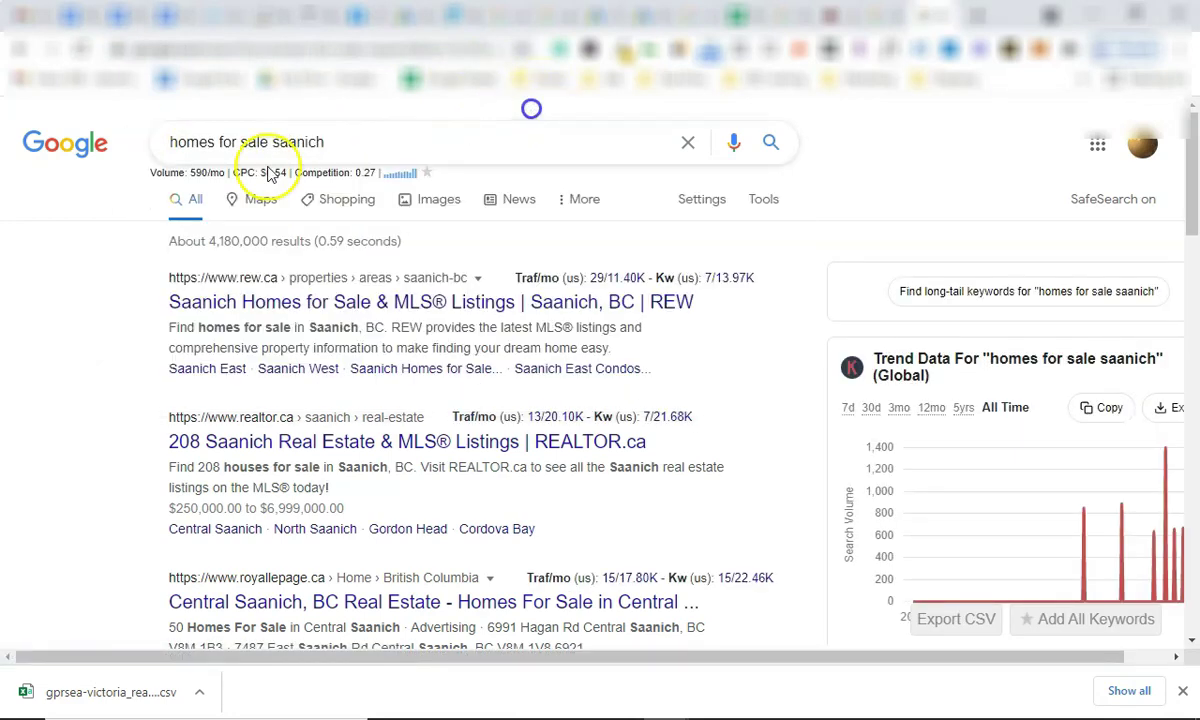
pyautogui.moveTo(188, 172); pyautogui.dragTo(379, 172)
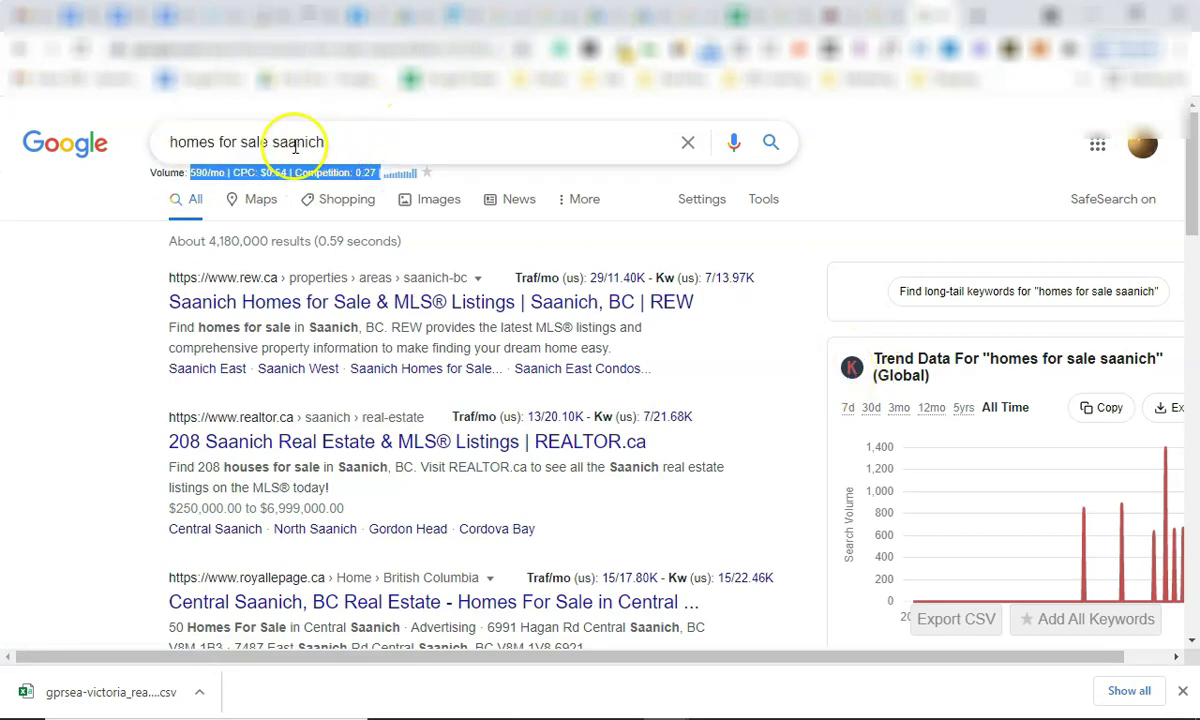
# Change the query to 'condos for sale saanich', then open related search 'condos for sale sidney bc'.
pyautogui.click(209, 144)
pyautogui.doubleClick(205, 145)
pyautogui.write('condos')
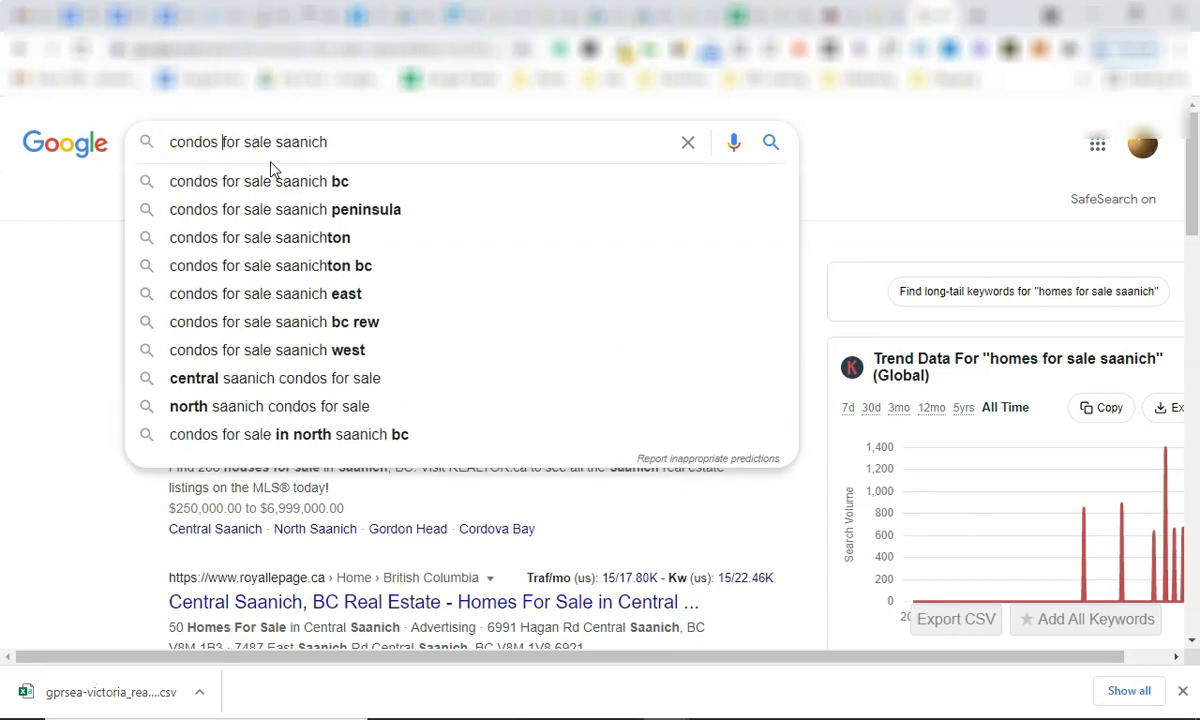
pyautogui.press('Return')
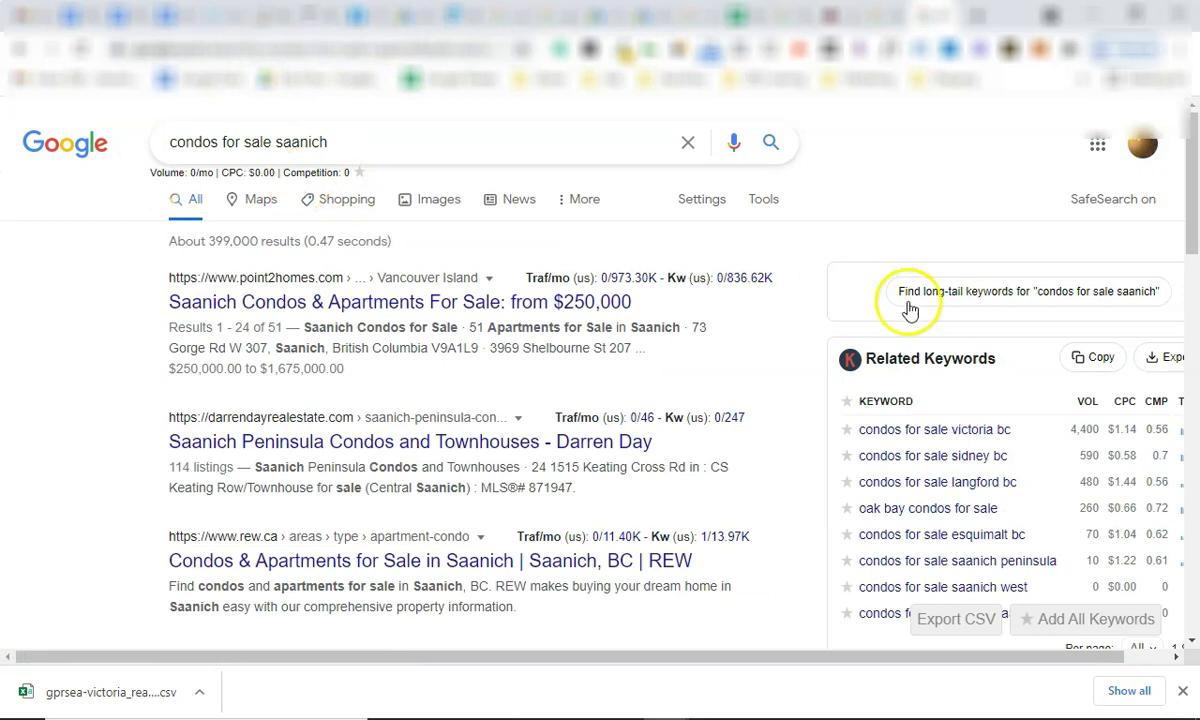
pyautogui.scroll(-1, 830, 316)
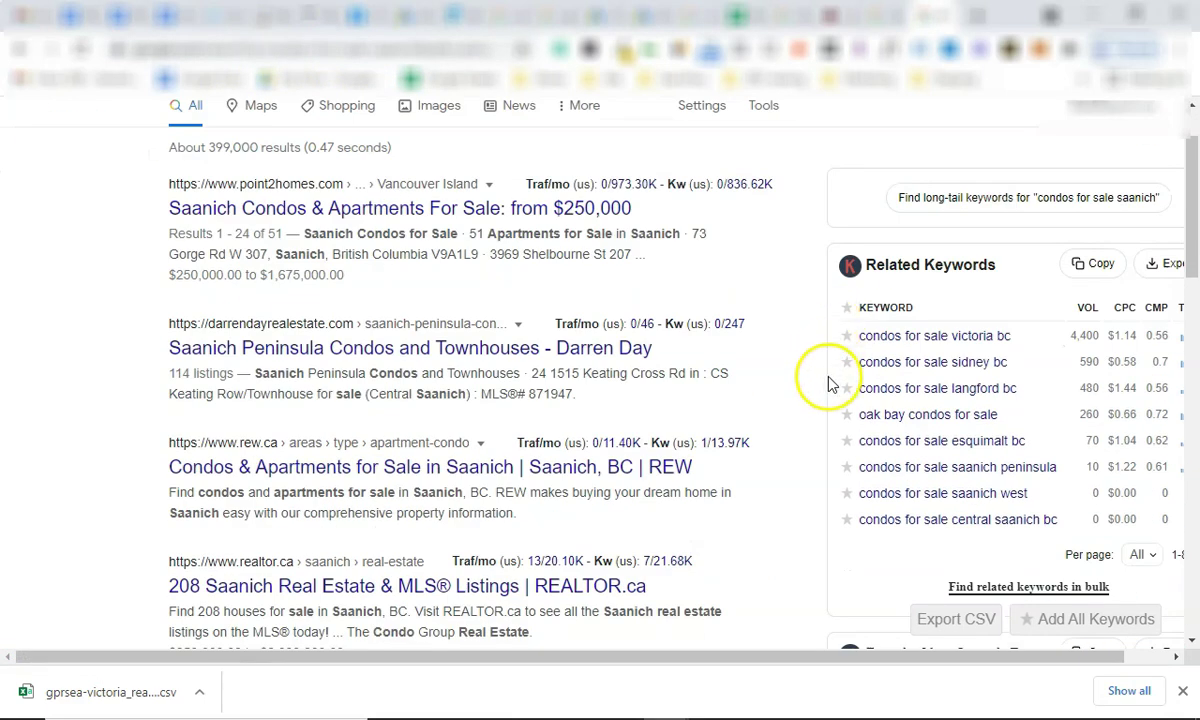
pyautogui.scroll(-1, 828, 384)
pyautogui.click(928, 275)
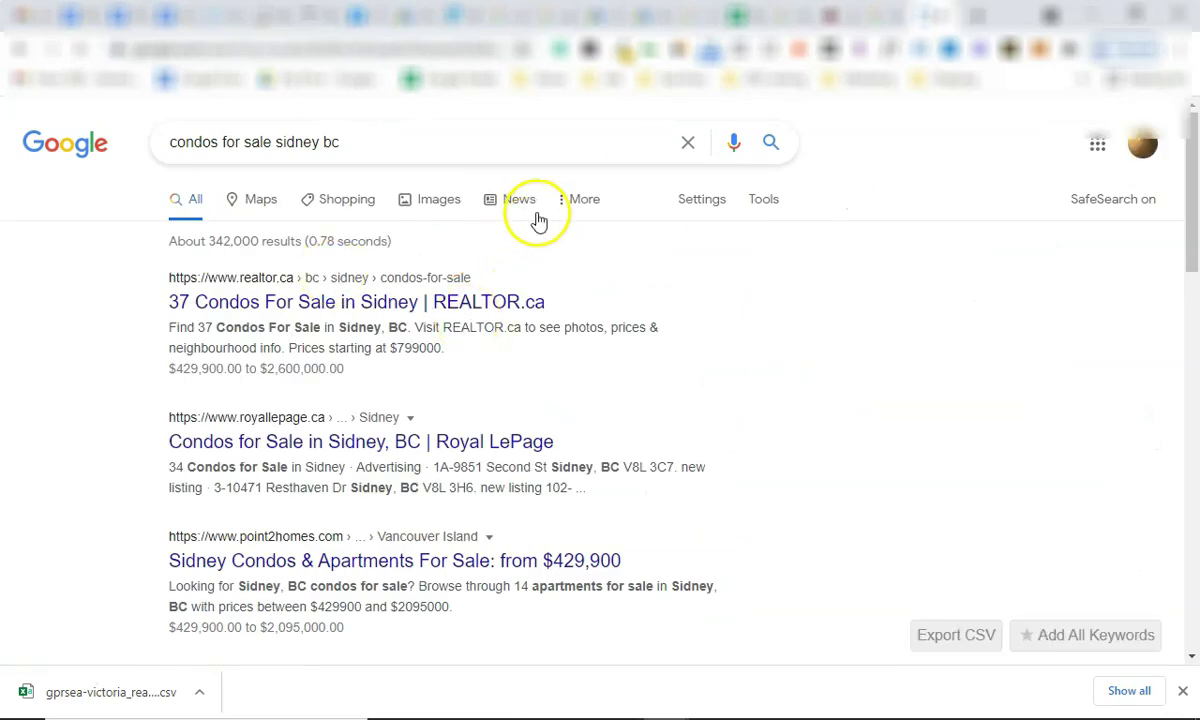
# Examine the 'condos for sale sidney bc' metrics (590/mo, $0.58 CPC, 0.7 competition) and query text.
pyautogui.tripleClick(205, 175)
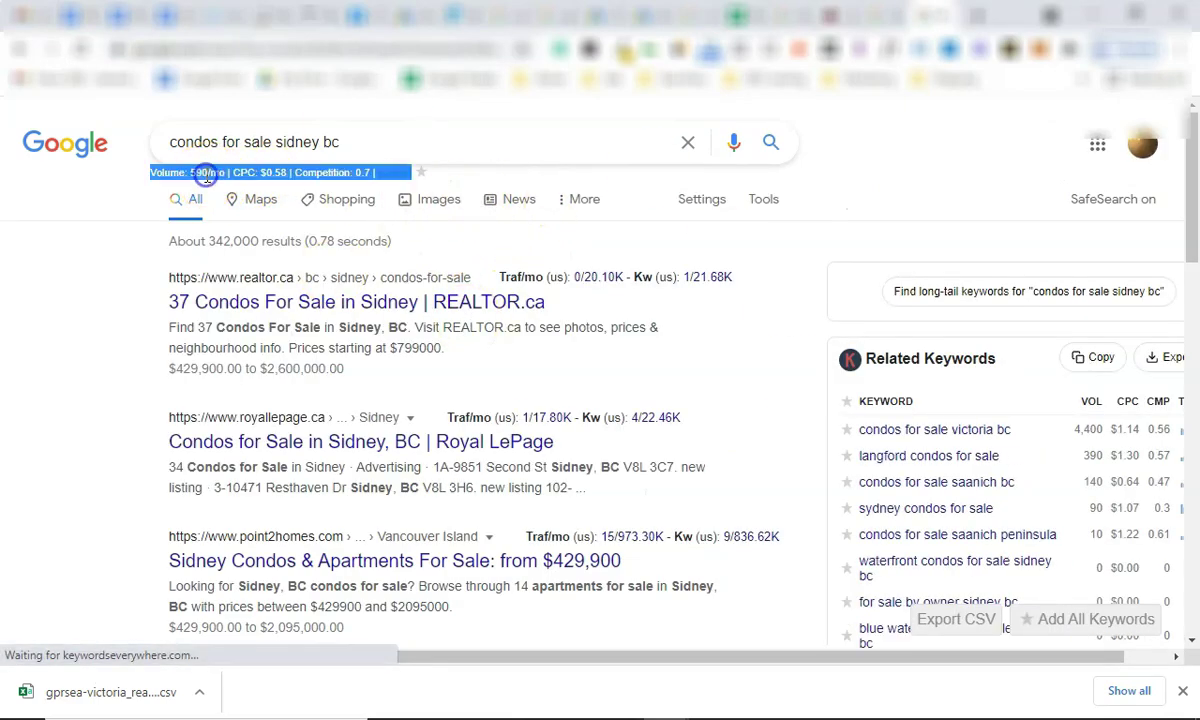
pyautogui.tripleClick(205, 175)
pyautogui.click(207, 177)
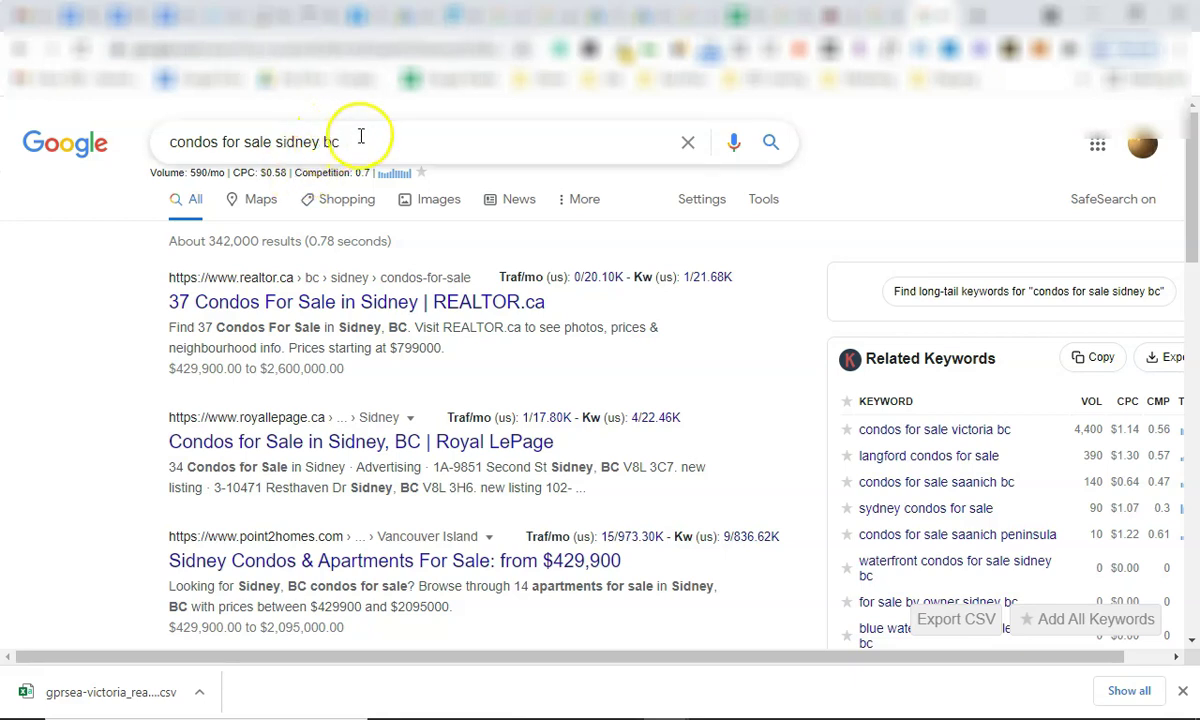
pyautogui.moveTo(361, 139); pyautogui.dragTo(175, 140)
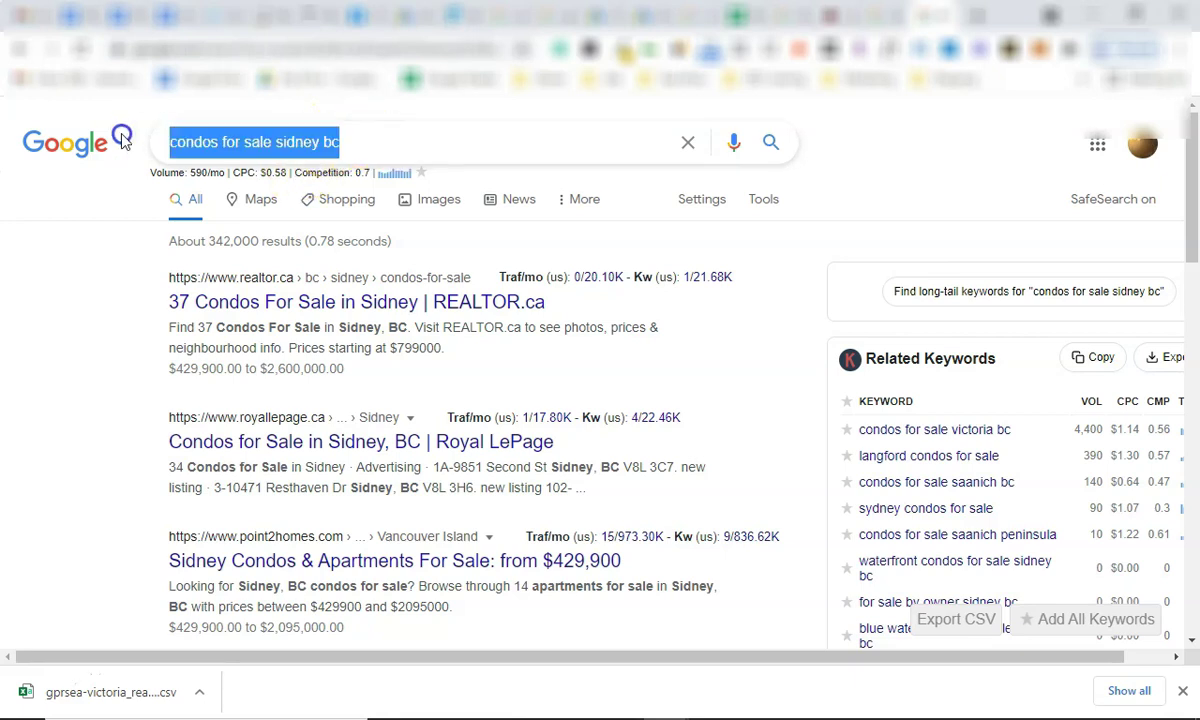
pyautogui.doubleClick(257, 142)
pyautogui.click(276, 143)
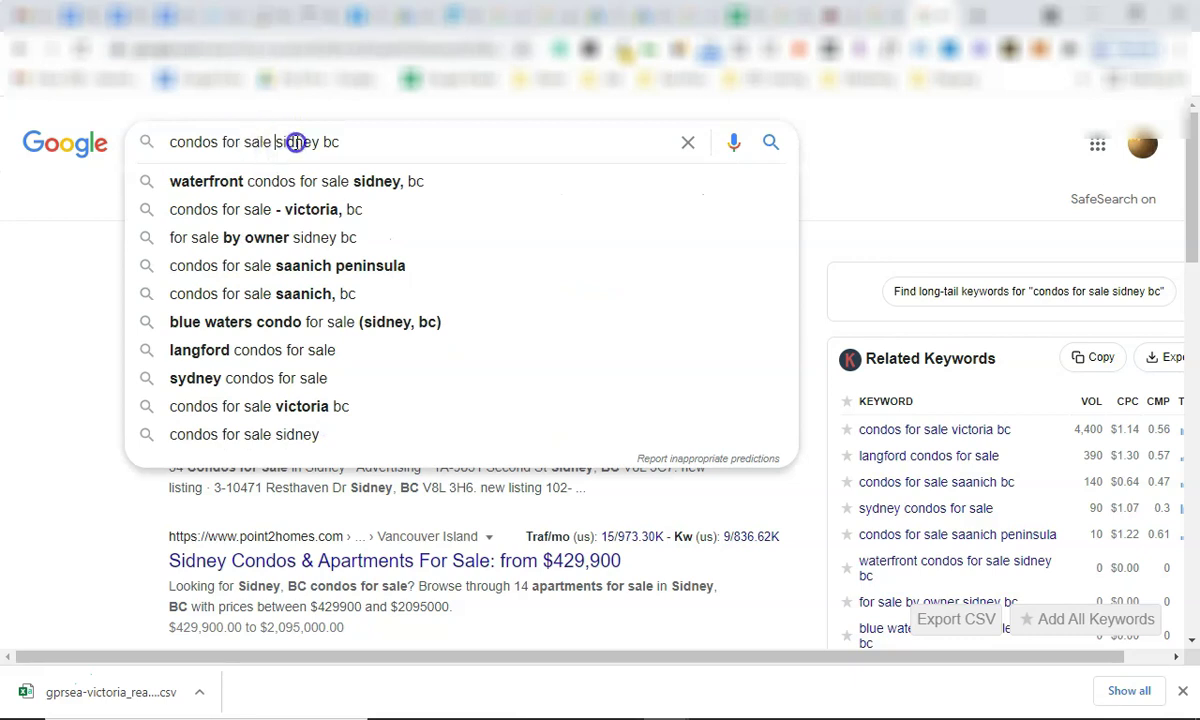
pyautogui.keyDown('shift'); pyautogui.click(365, 130); pyautogui.keyUp('shift')
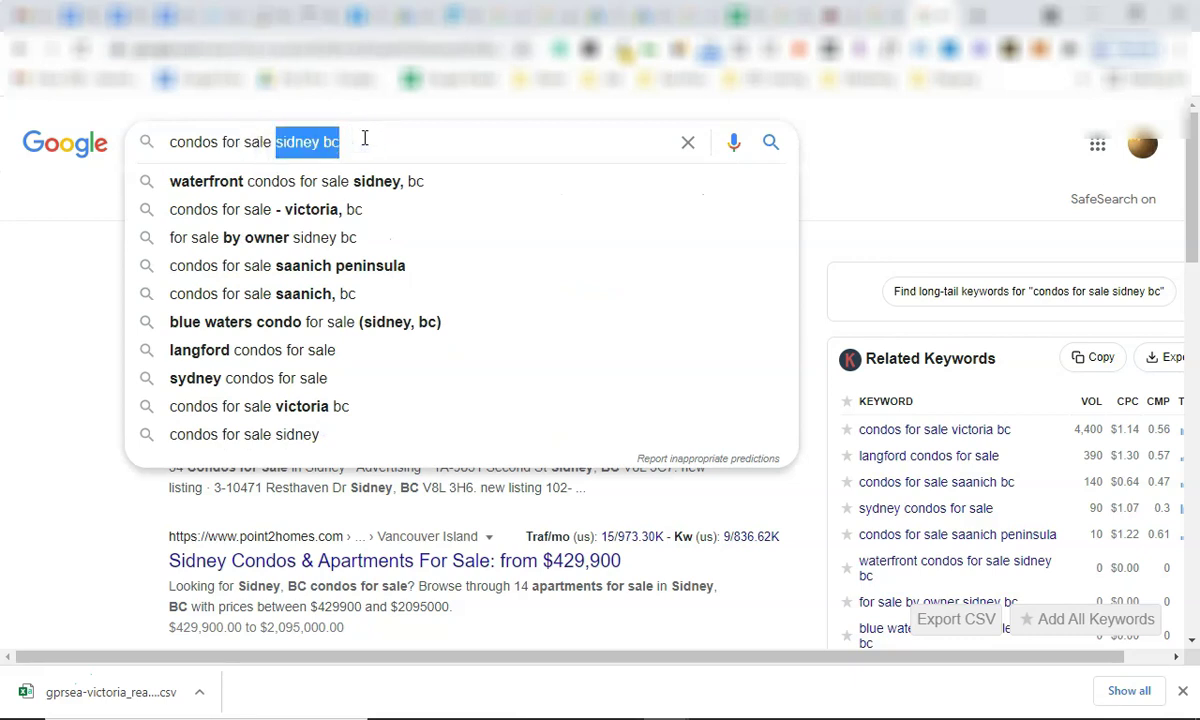
pyautogui.click(365, 138)
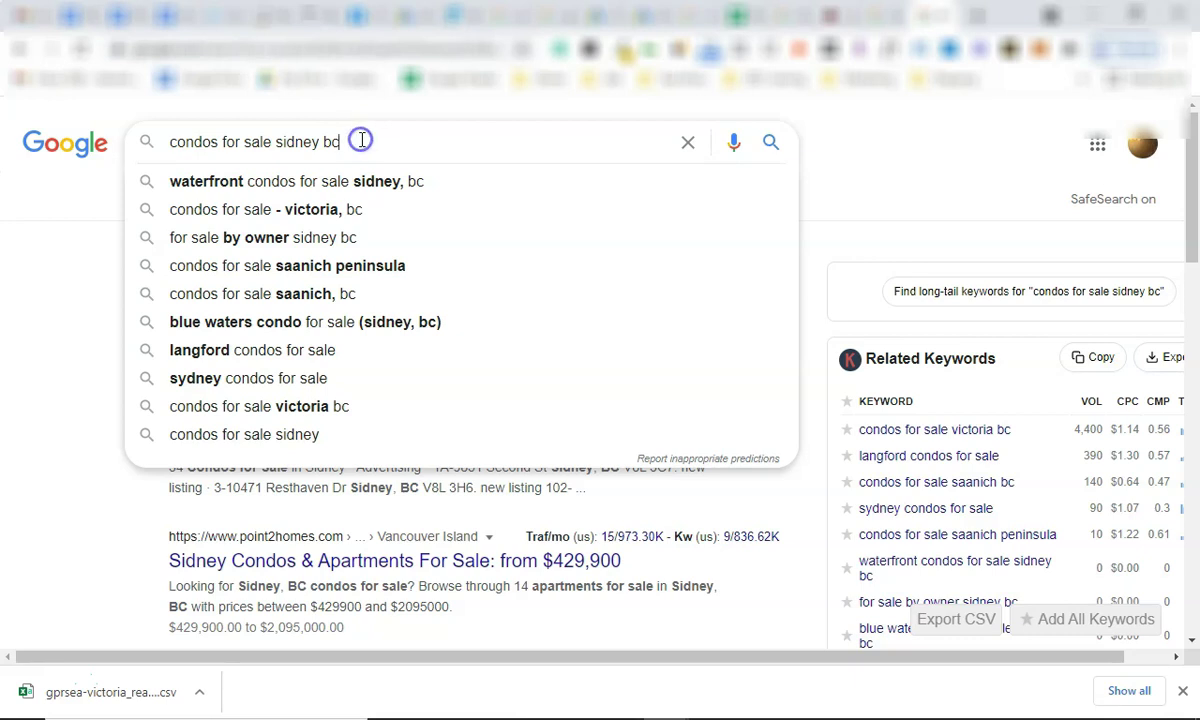
pyautogui.moveTo(360, 138); pyautogui.dragTo(143, 163)
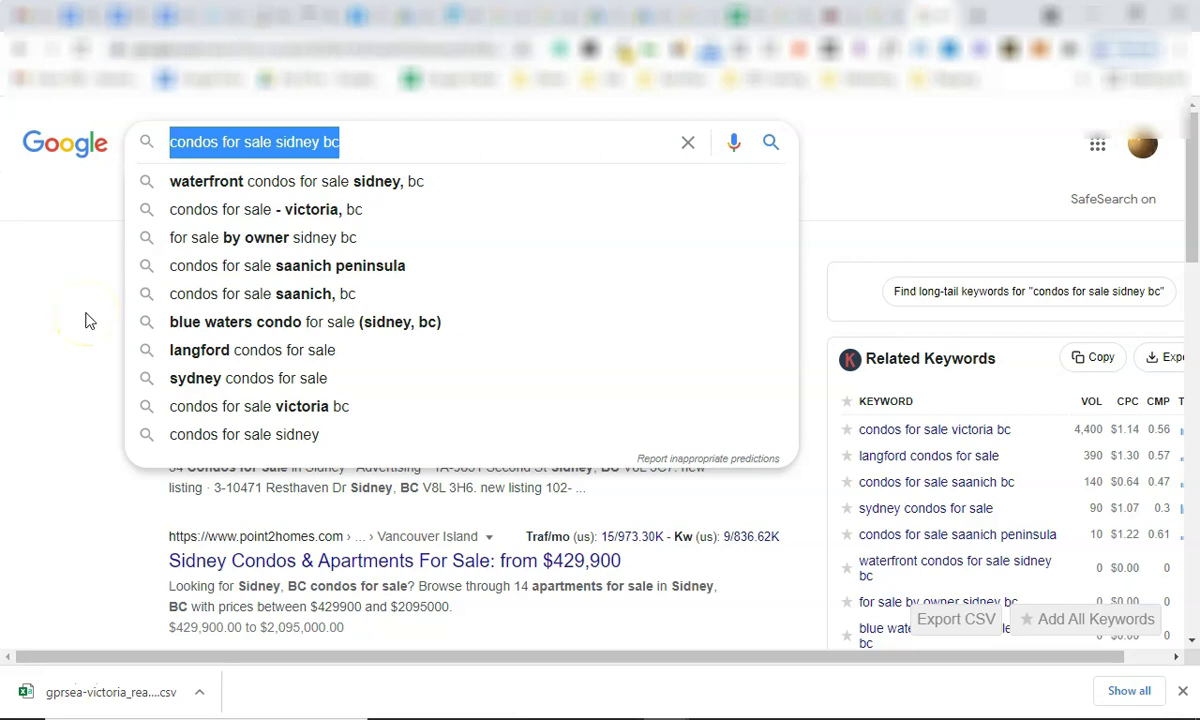
pyautogui.click(88, 278)
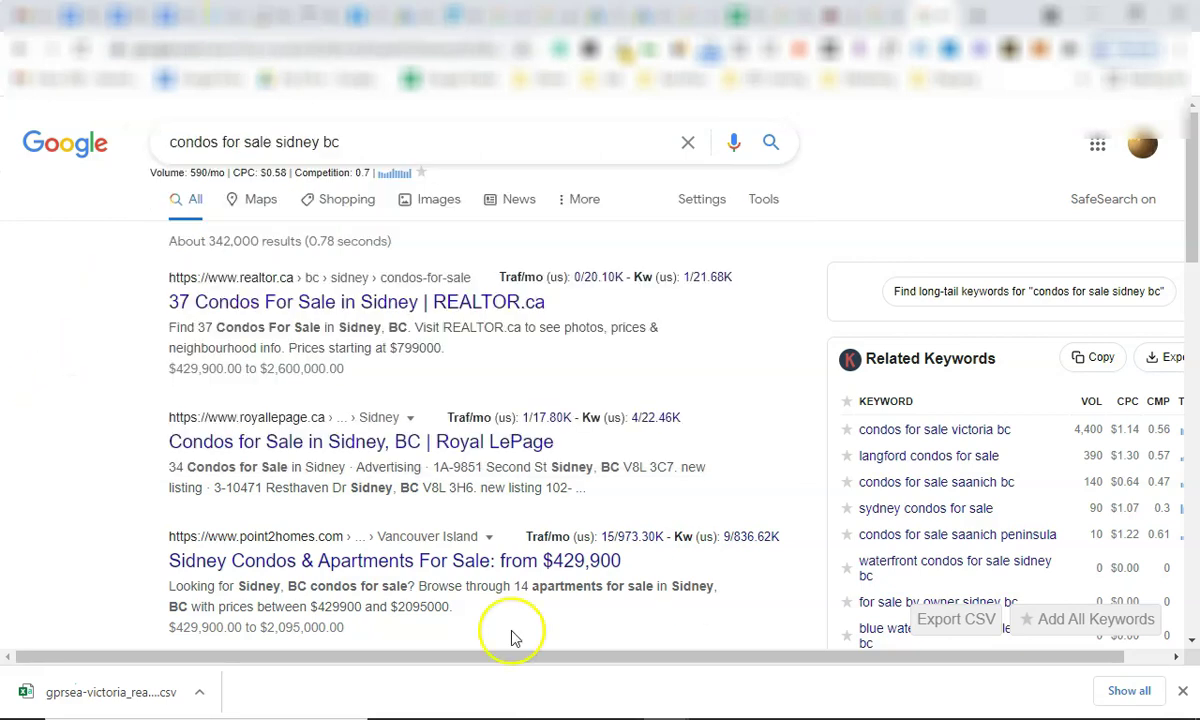
pyautogui.doubleClick(332, 140)
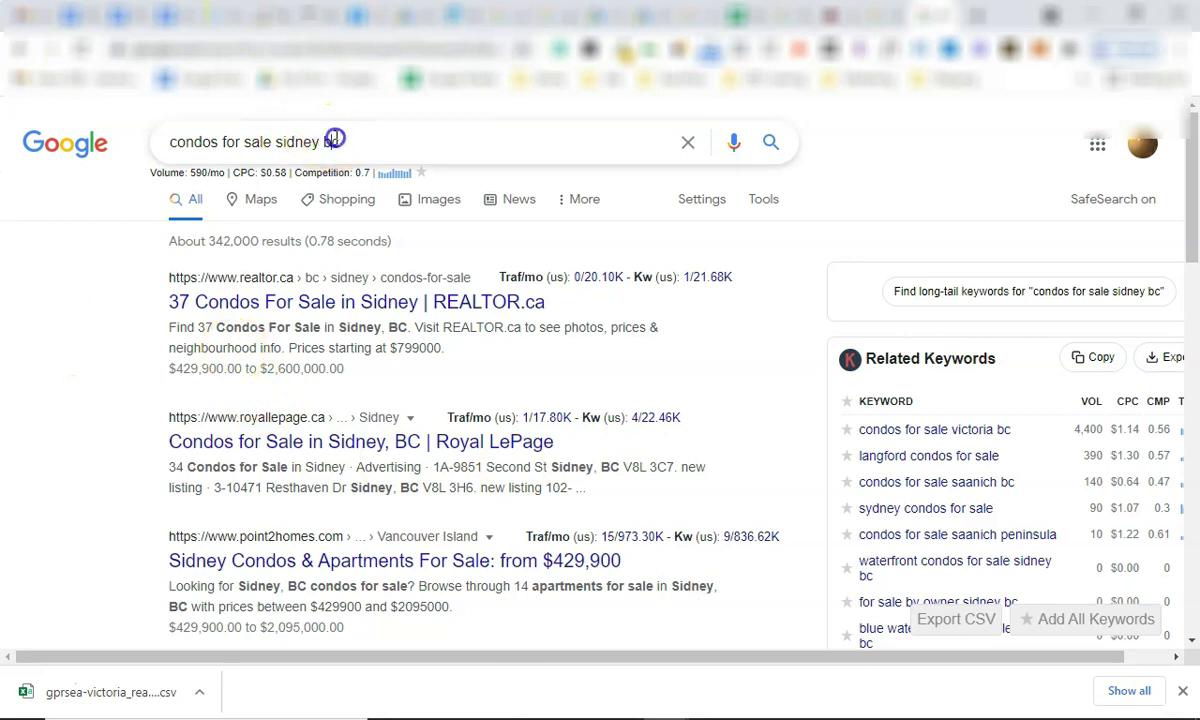
pyautogui.click(332, 140)
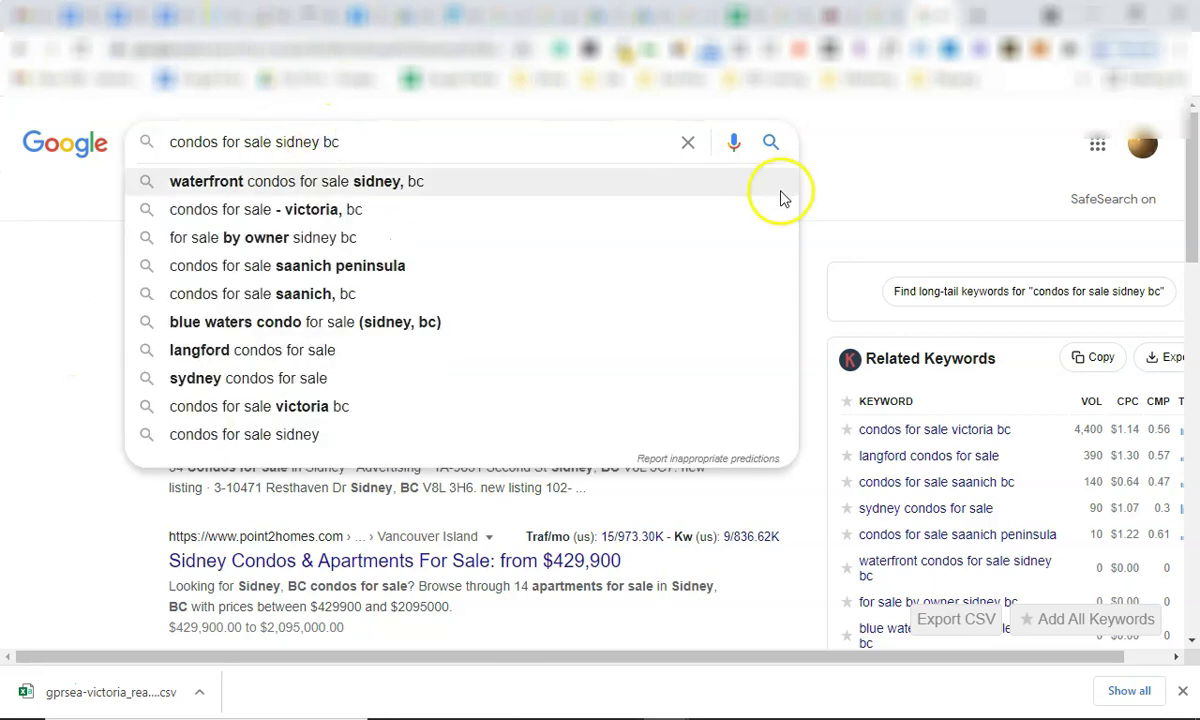
pyautogui.click(848, 160)
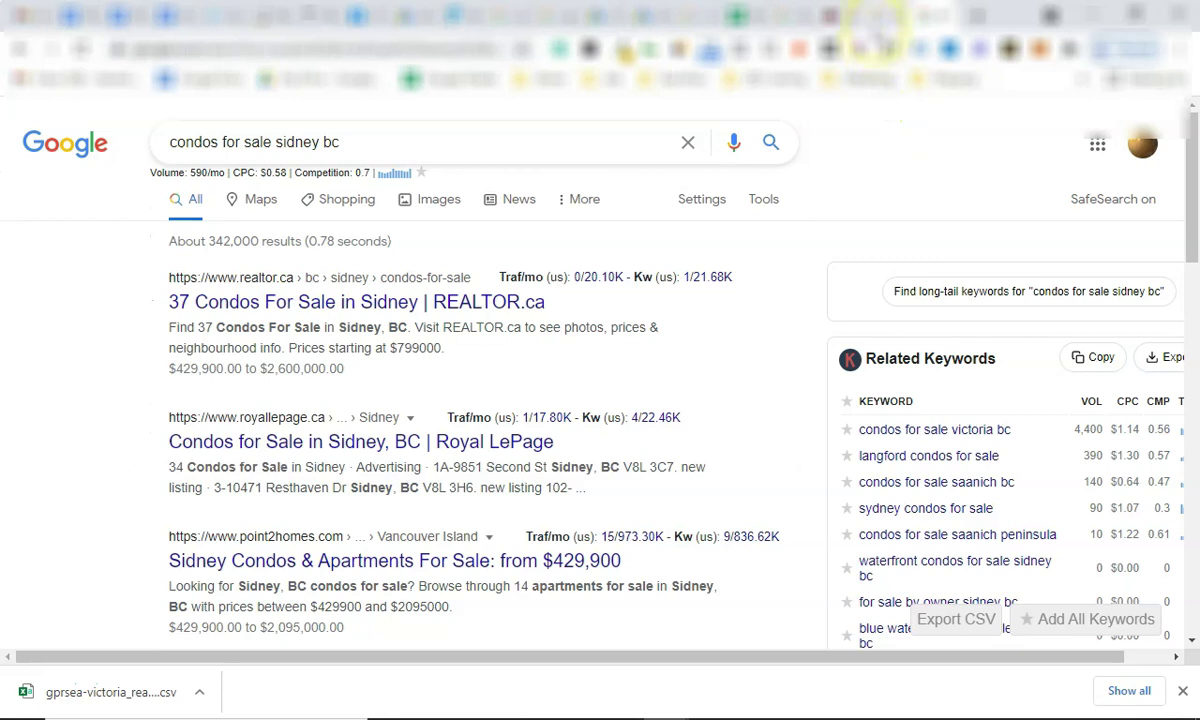
# Review the column A keywords and cells B2, B8 and A13, then go to Google Docs in a new tab.
pyautogui.click(745, 15)
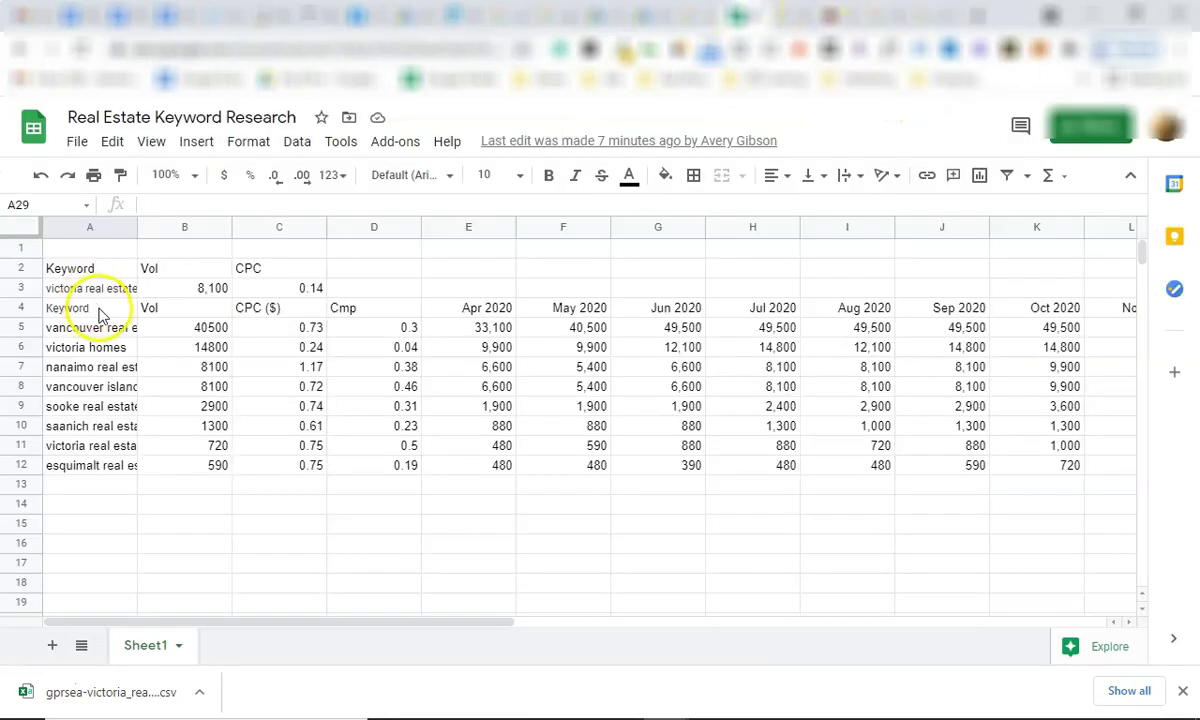
pyautogui.moveTo(105, 287); pyautogui.dragTo(118, 600)
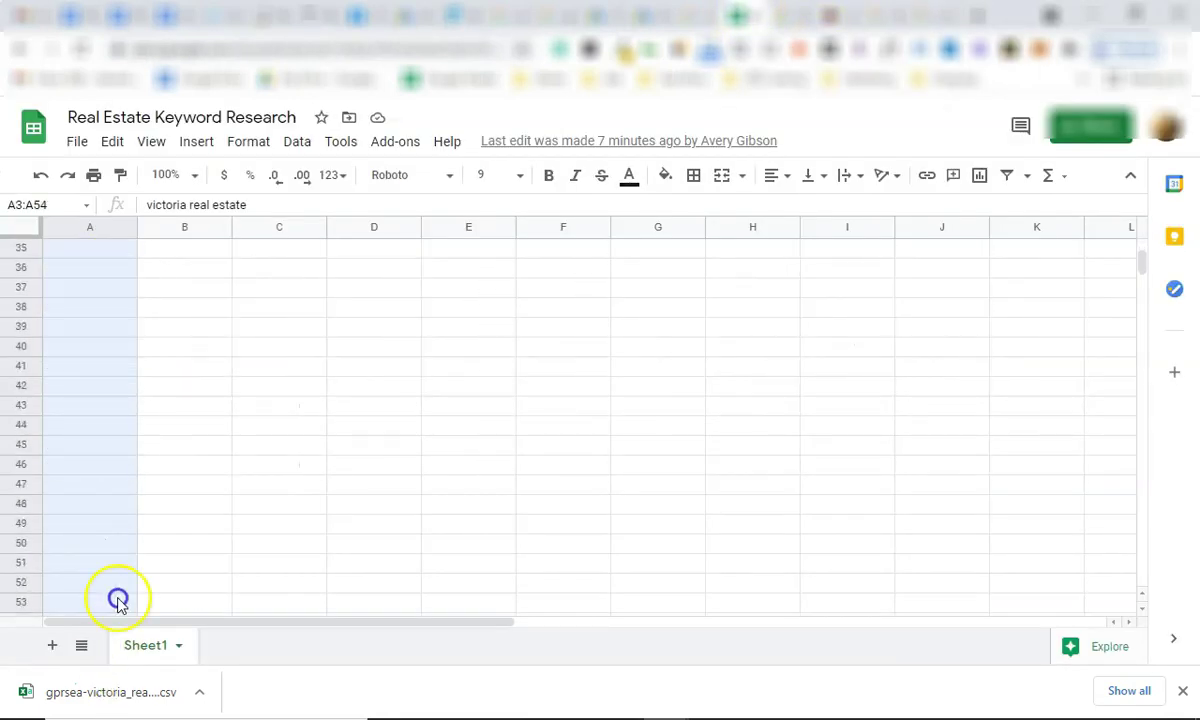
pyautogui.click(421, 350)
pyautogui.scroll(10, 265, 420)
pyautogui.click(211, 278)
pyautogui.click(214, 388)
pyautogui.click(108, 488)
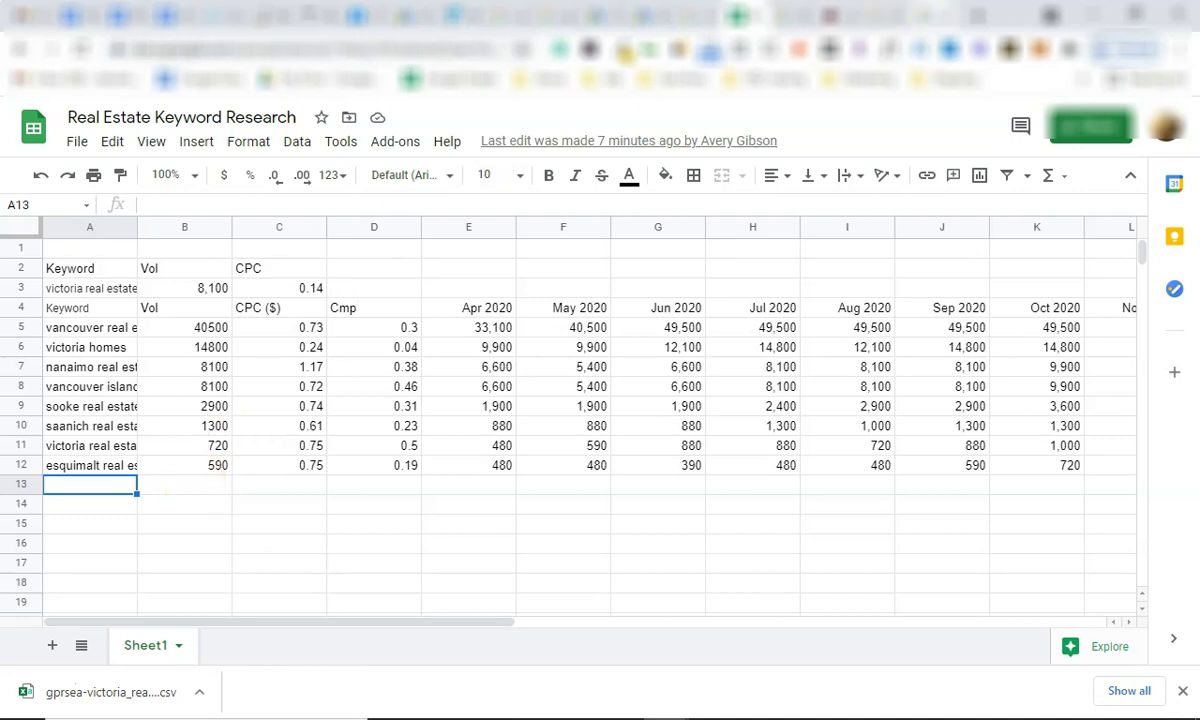
pyautogui.click(305, 88)
pyautogui.click(205, 79)
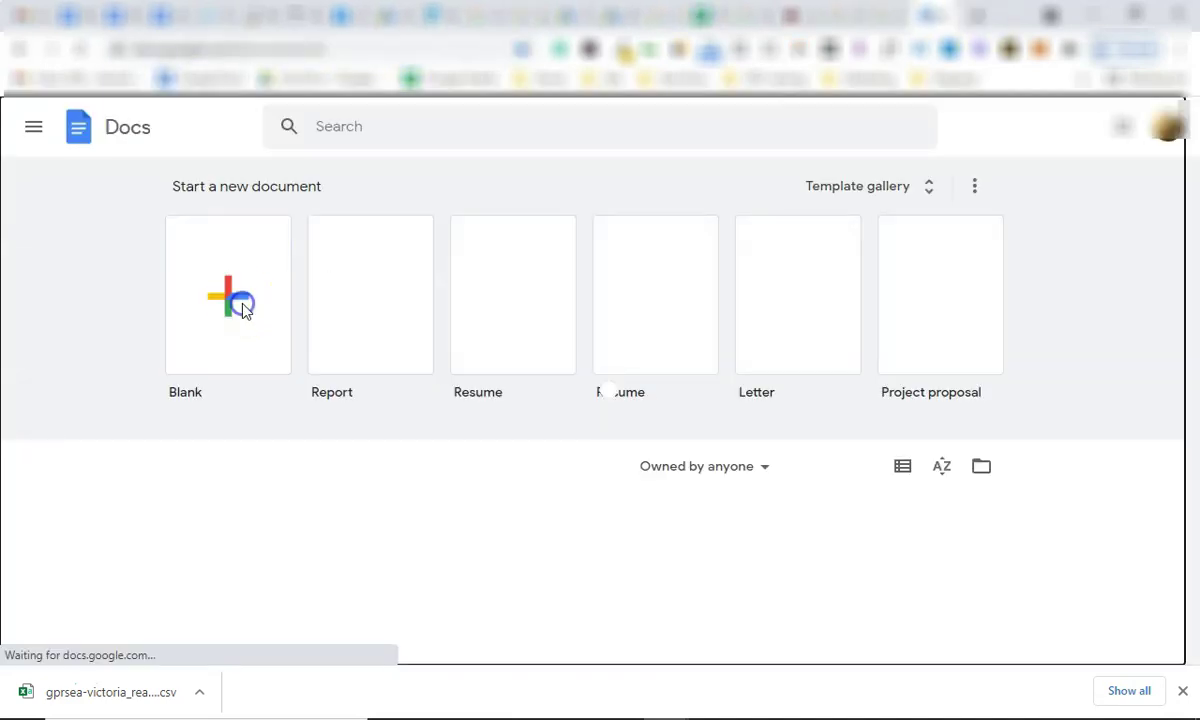
# Start a blank Google Doc with the line 'Campaign - Fort Mac' and begin typing 'Mobile homes for s'.
pyautogui.click(248, 318)
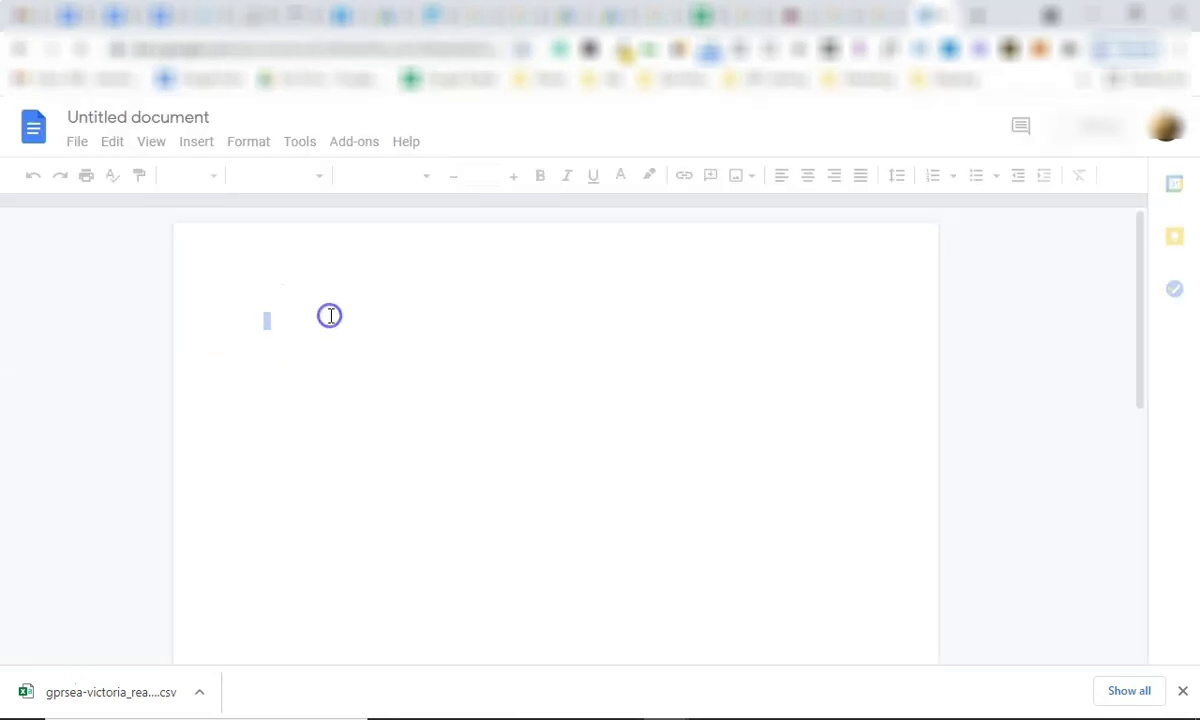
pyautogui.write('Campaign - Fort Mac')
pyautogui.press('Return')
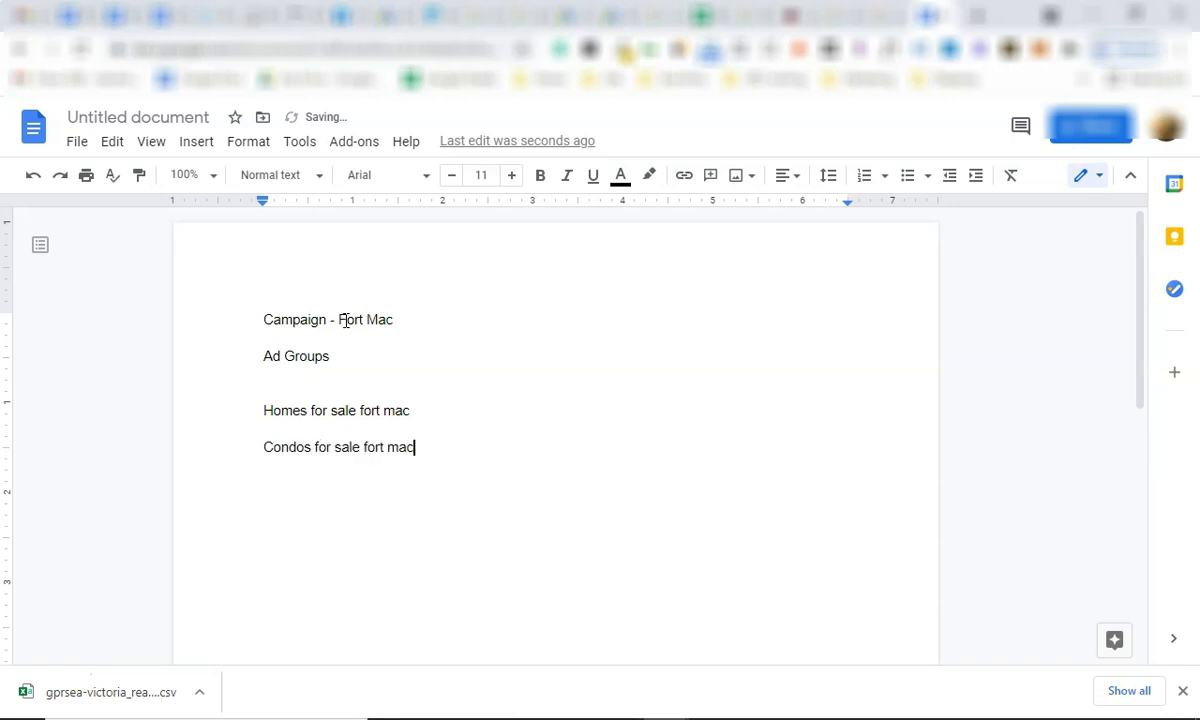
pyautogui.write('Mobile')
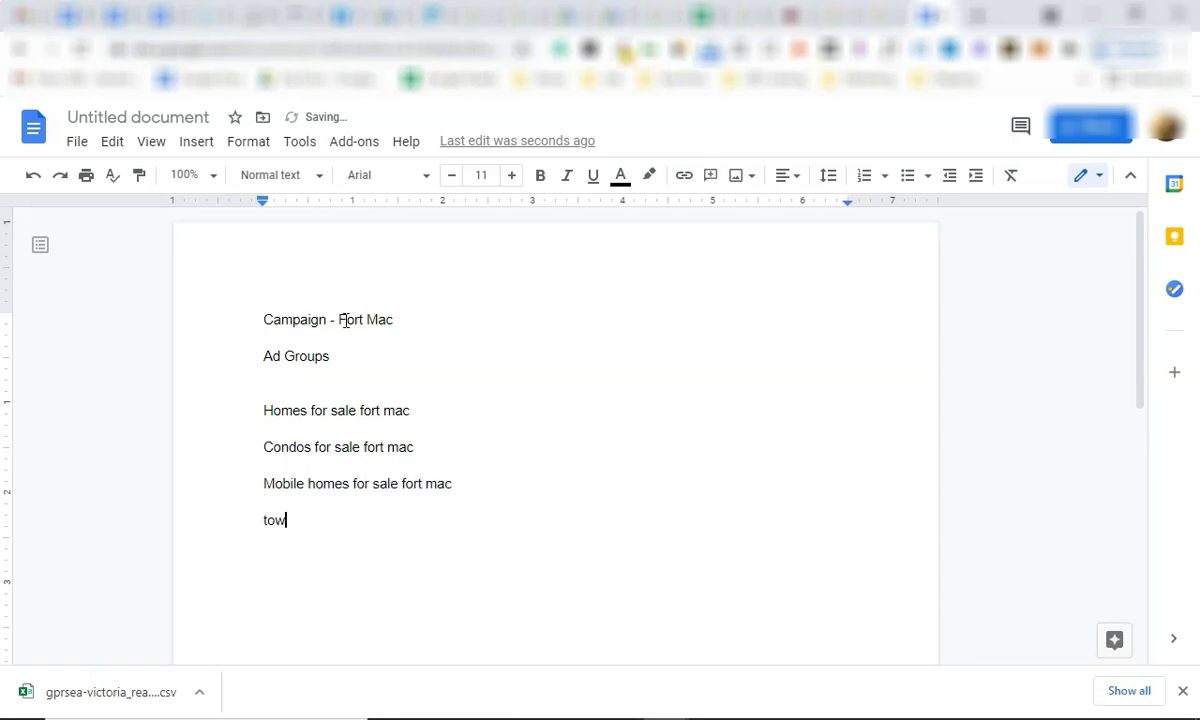
pyautogui.write(' homes for sale')
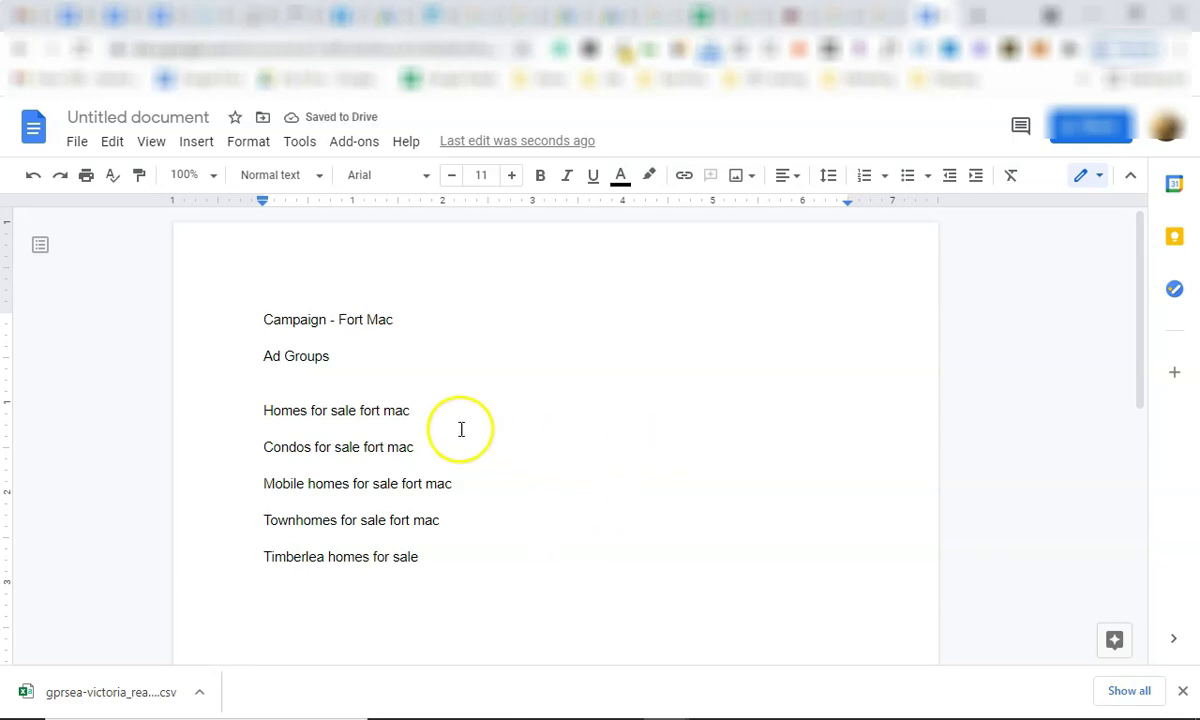
# Delete the blank line under Ad Groups, bold 'Ad Groups' and 'Campaign', and add a line after 'Homes for sale fort mac'.
pyautogui.click(367, 352)
pyautogui.click(343, 389)
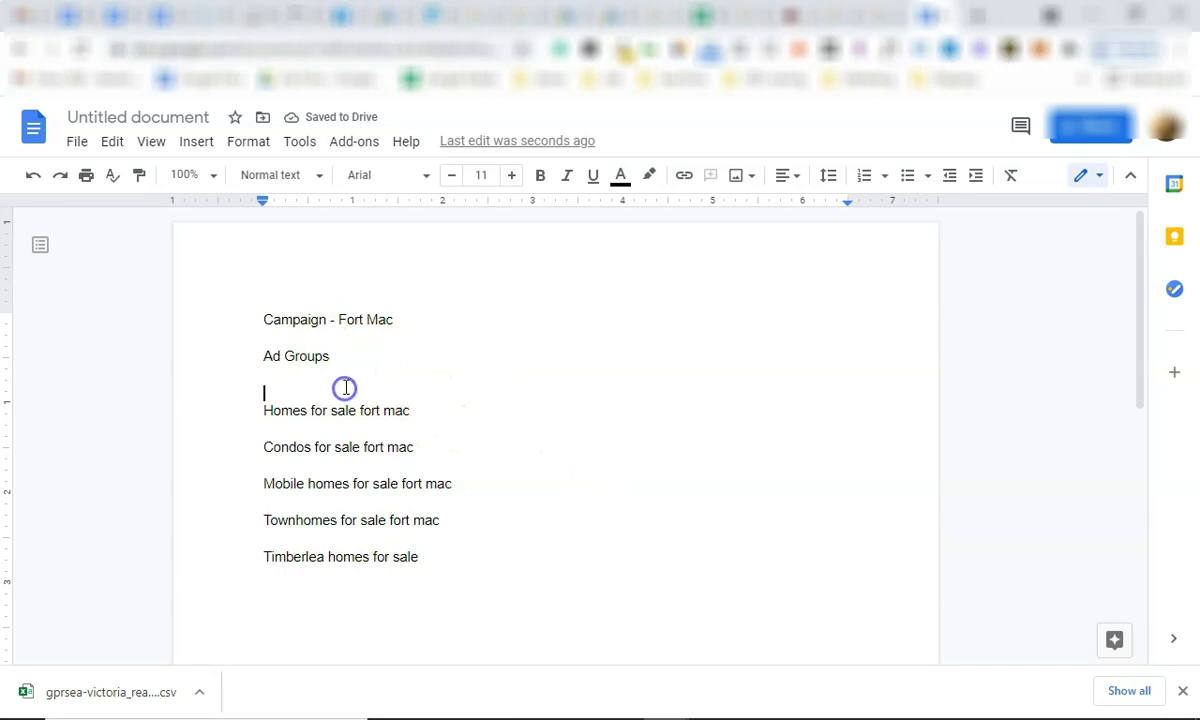
pyautogui.press('Delete')
pyautogui.moveTo(340, 362); pyautogui.dragTo(247, 362)
pyautogui.hotkey('ctrl', 'b')
pyautogui.moveTo(326, 320); pyautogui.dragTo(222, 311)
pyautogui.hotkey('ctrl', 'b')
pyautogui.click(443, 394)
pyautogui.press('Return')
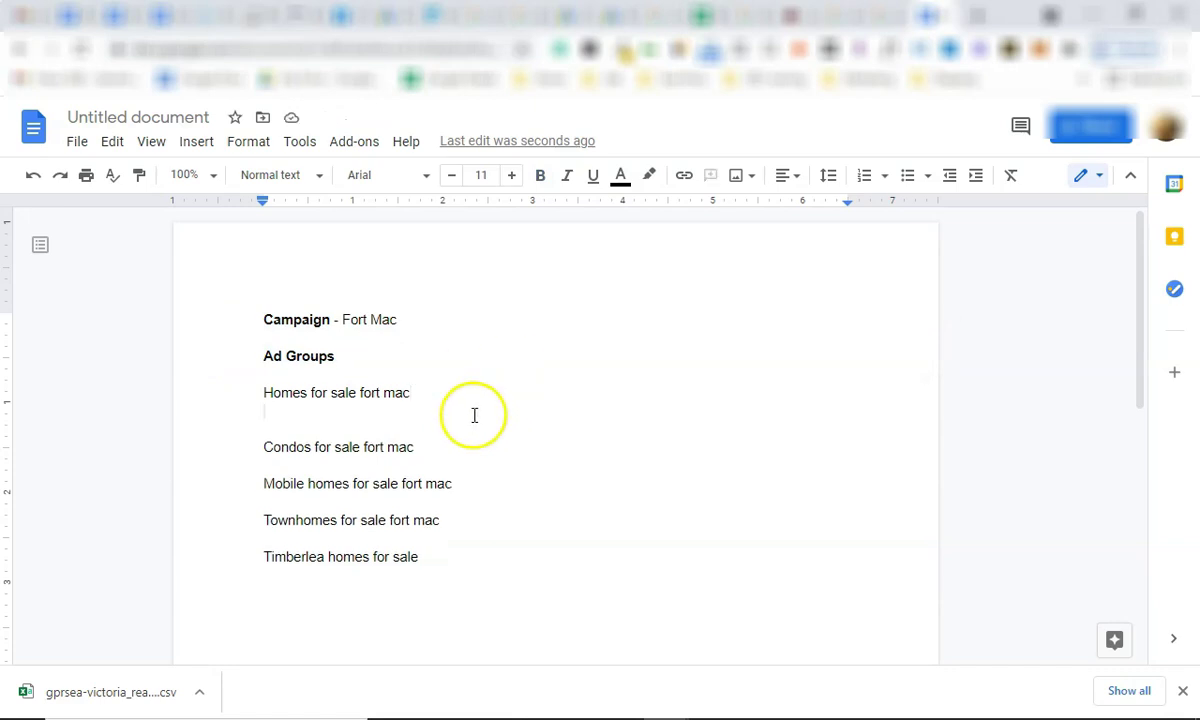
pyautogui.click(469, 414)
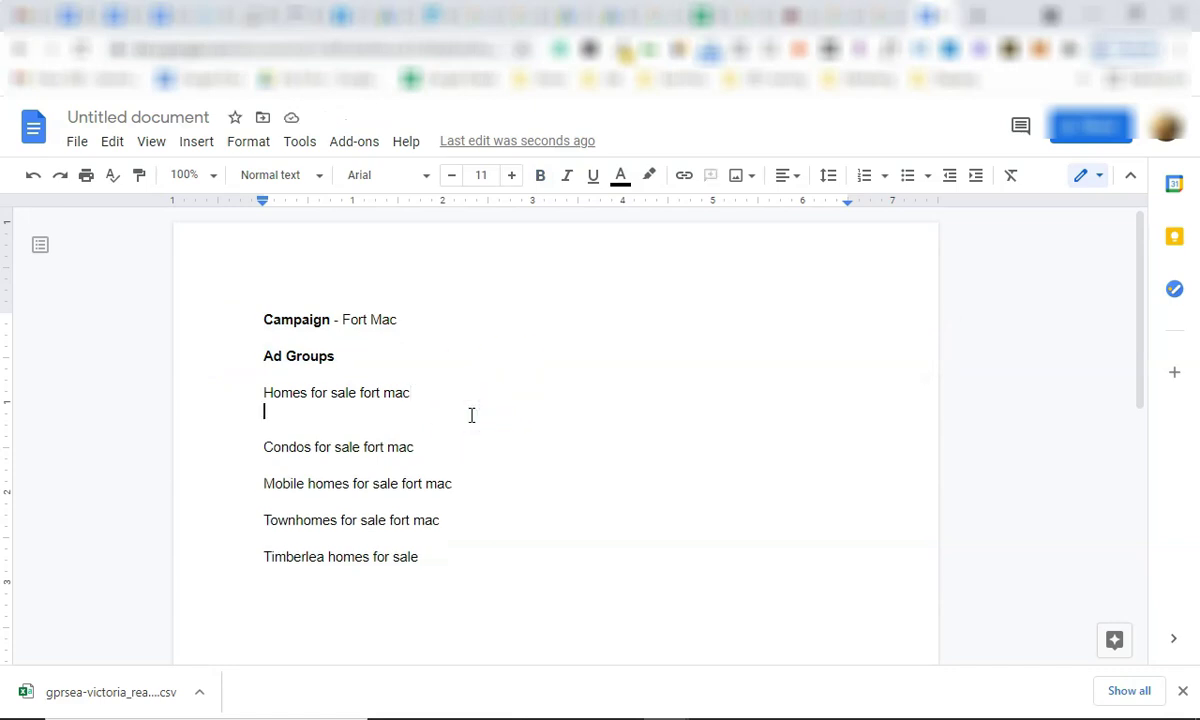
# From the Keyword Planner, return to the Fort McMurray ad groups list and open Mobile Homes.
pyautogui.click(576, 15)
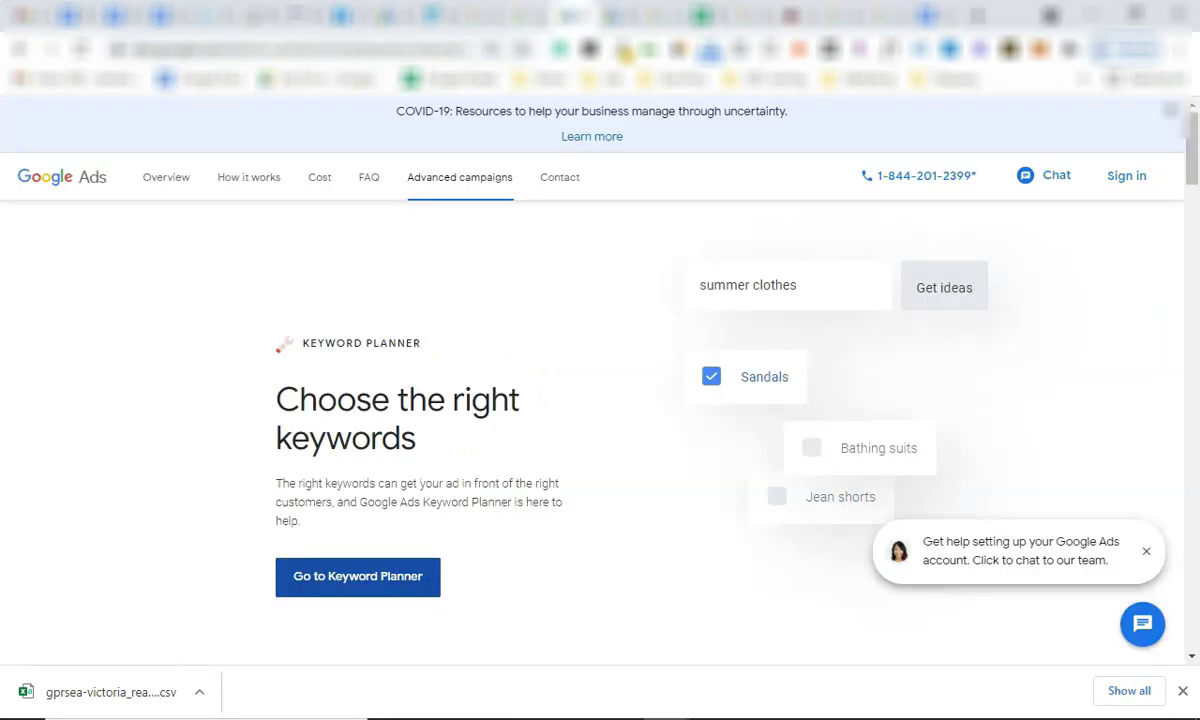
pyautogui.click(390, 15)
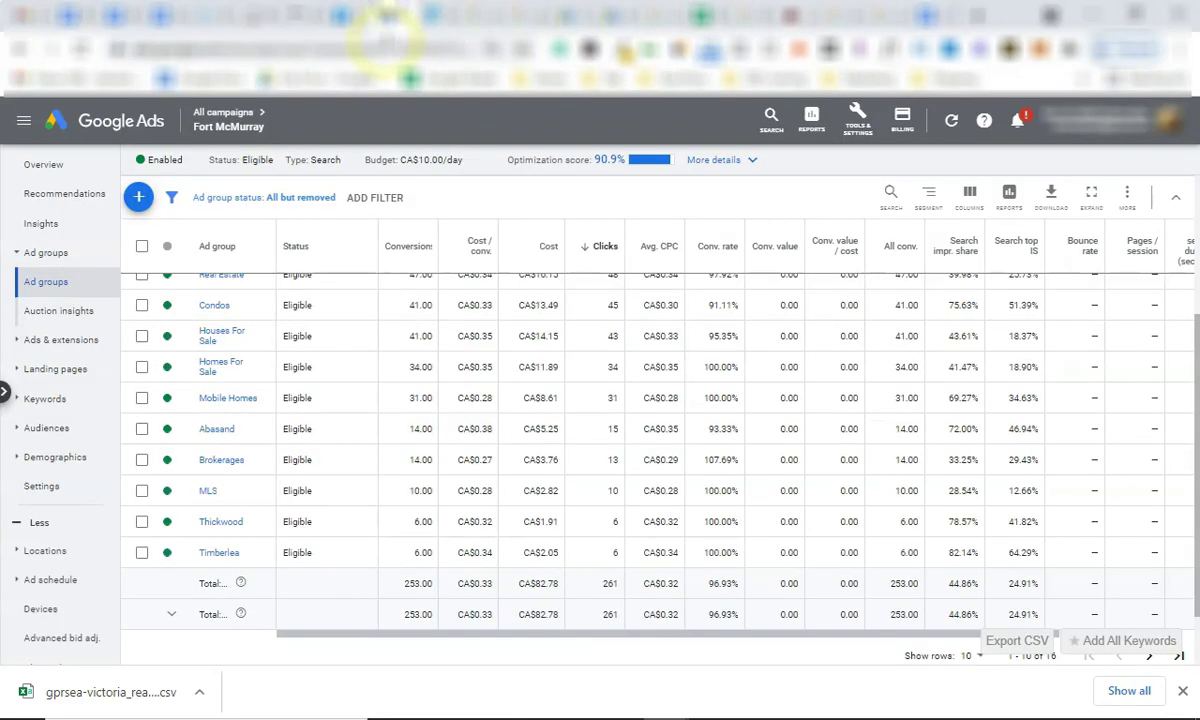
pyautogui.scroll(2, 222, 405)
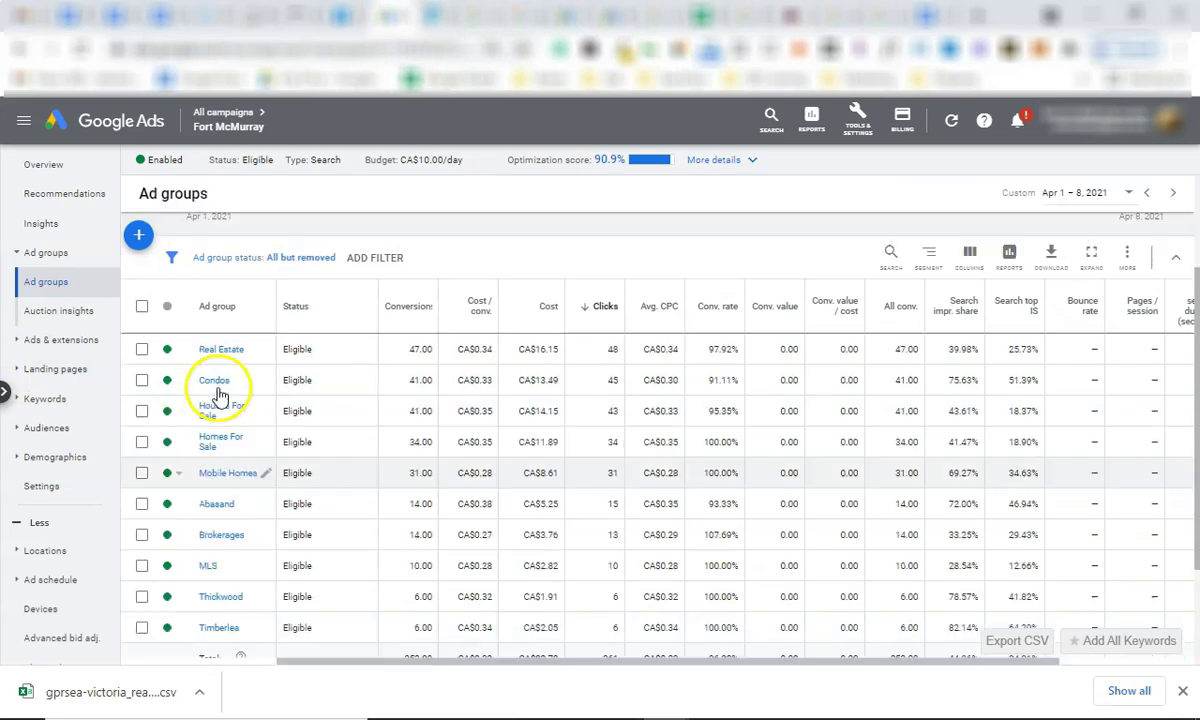
pyautogui.scroll(-1, 231, 455)
pyautogui.click(232, 472)
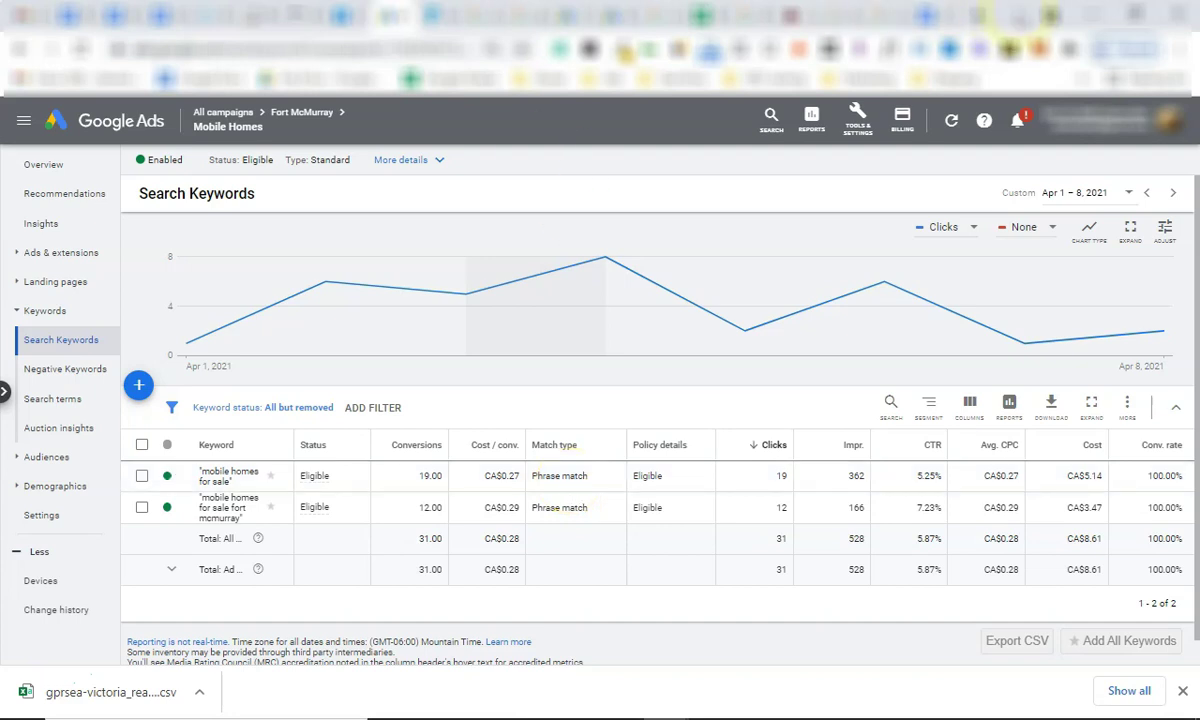
# Search 'google ads match types', preview the Store Growers match-types chart in Images, then return to the Fort Mac doc.
pyautogui.write('google')
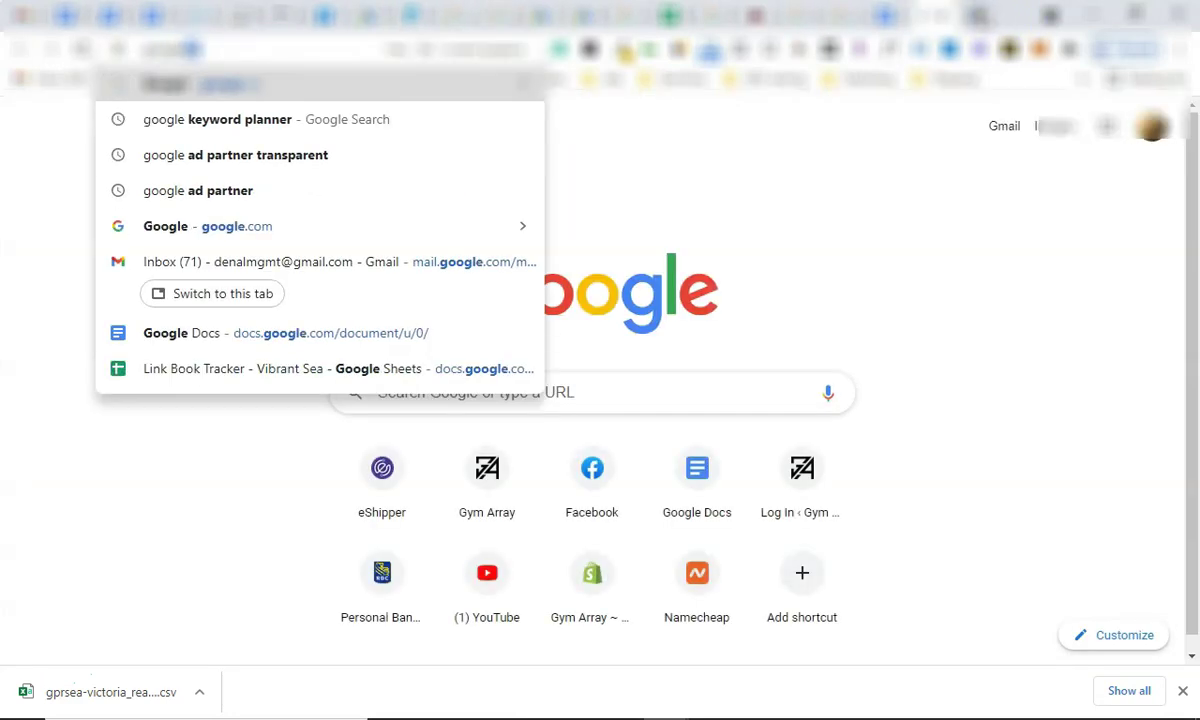
pyautogui.write(' ads match types')
pyautogui.press('Return')
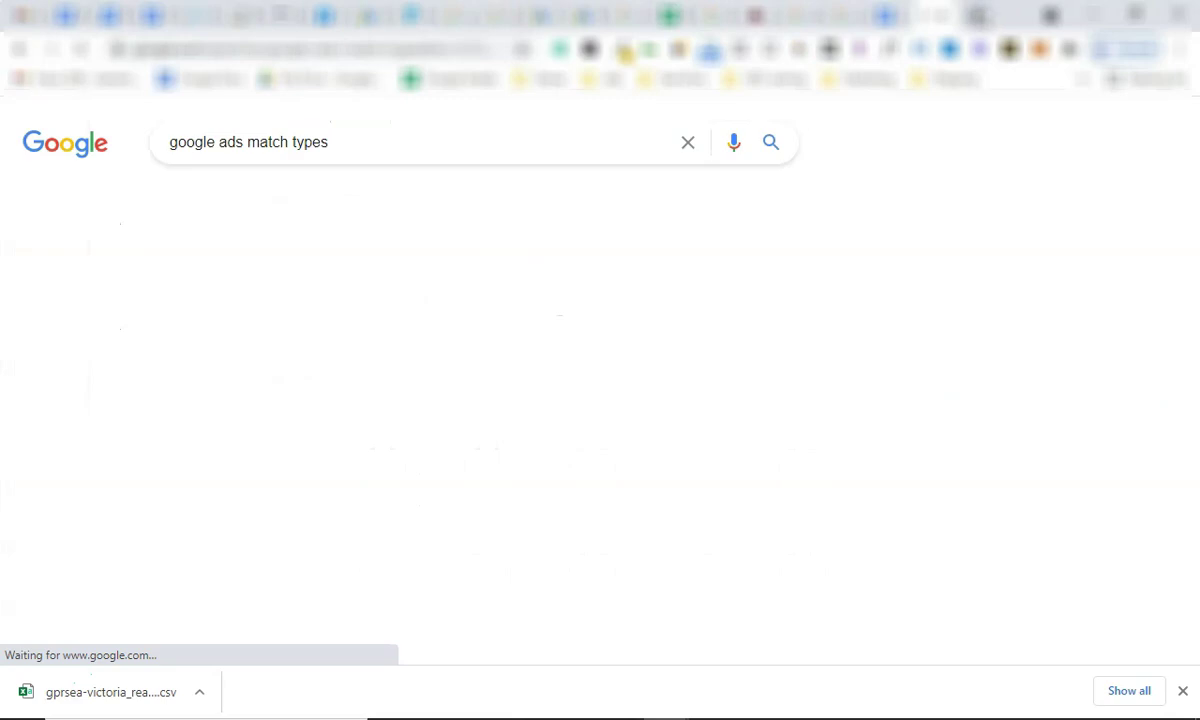
pyautogui.click(372, 193)
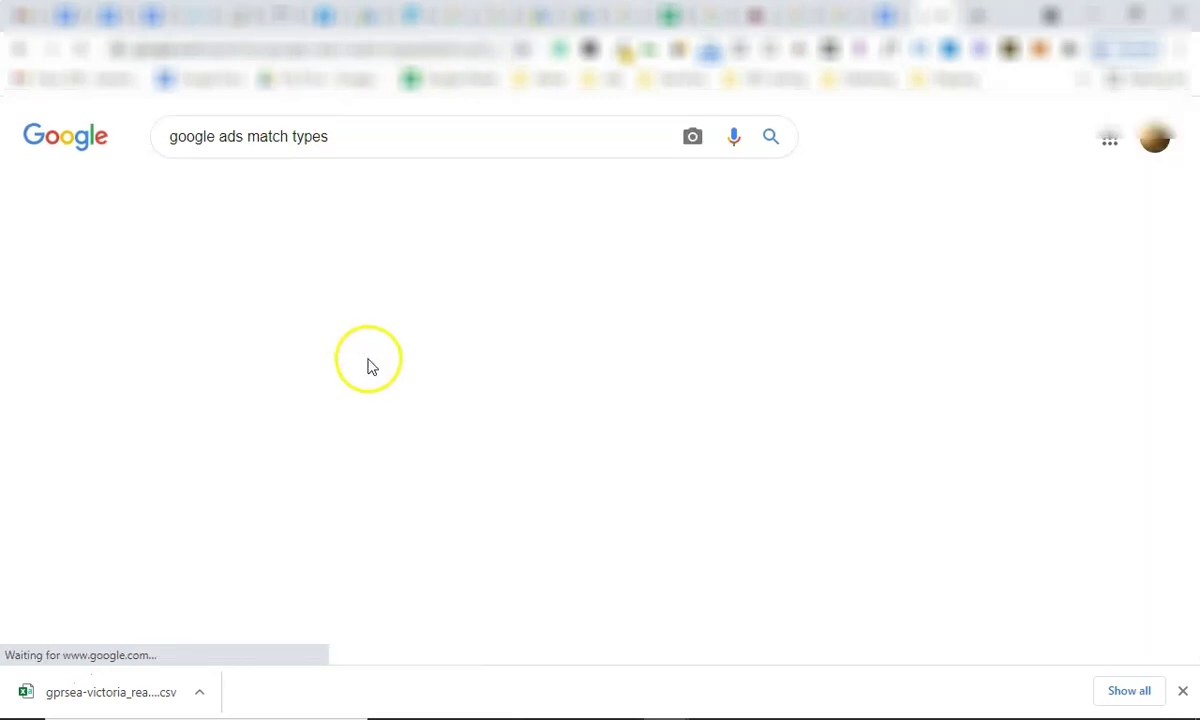
pyautogui.click(355, 367)
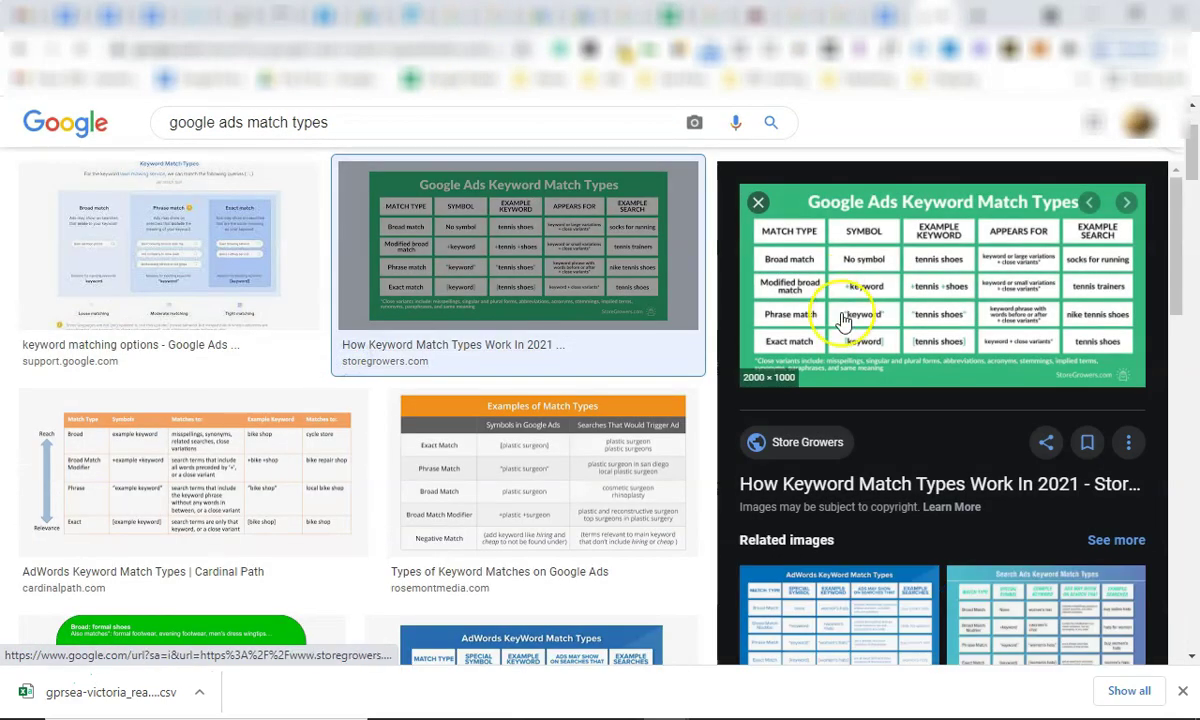
pyautogui.click(766, 263)
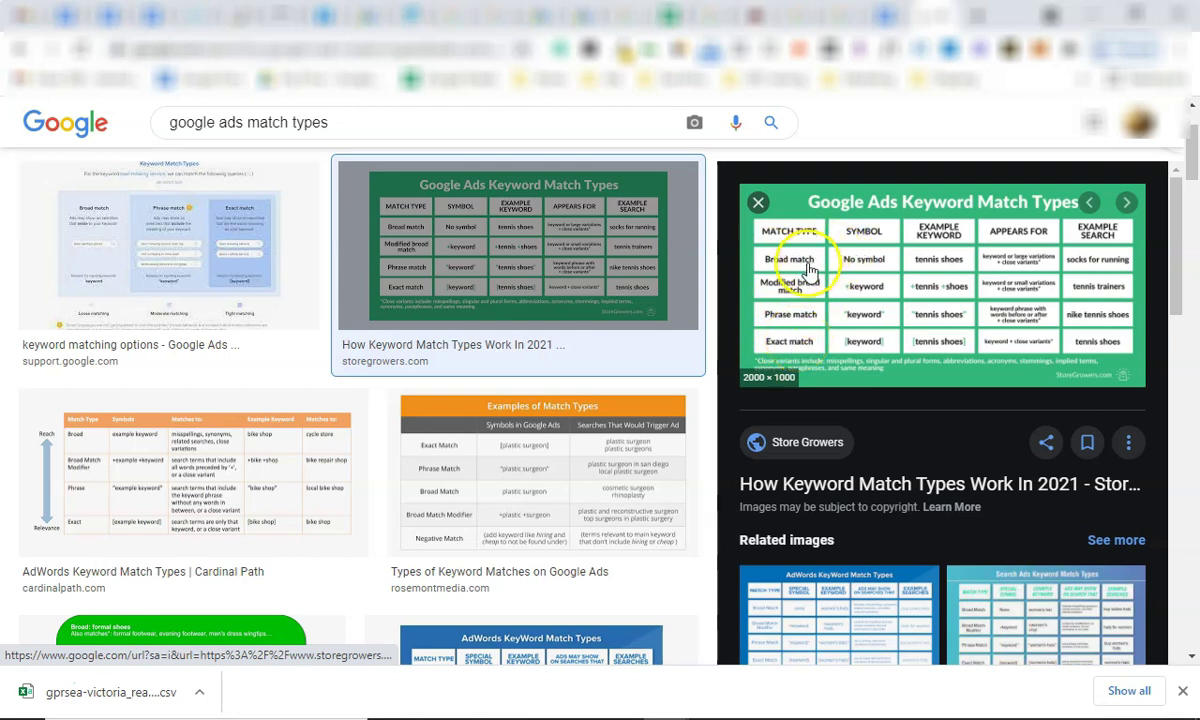
pyautogui.click(885, 15)
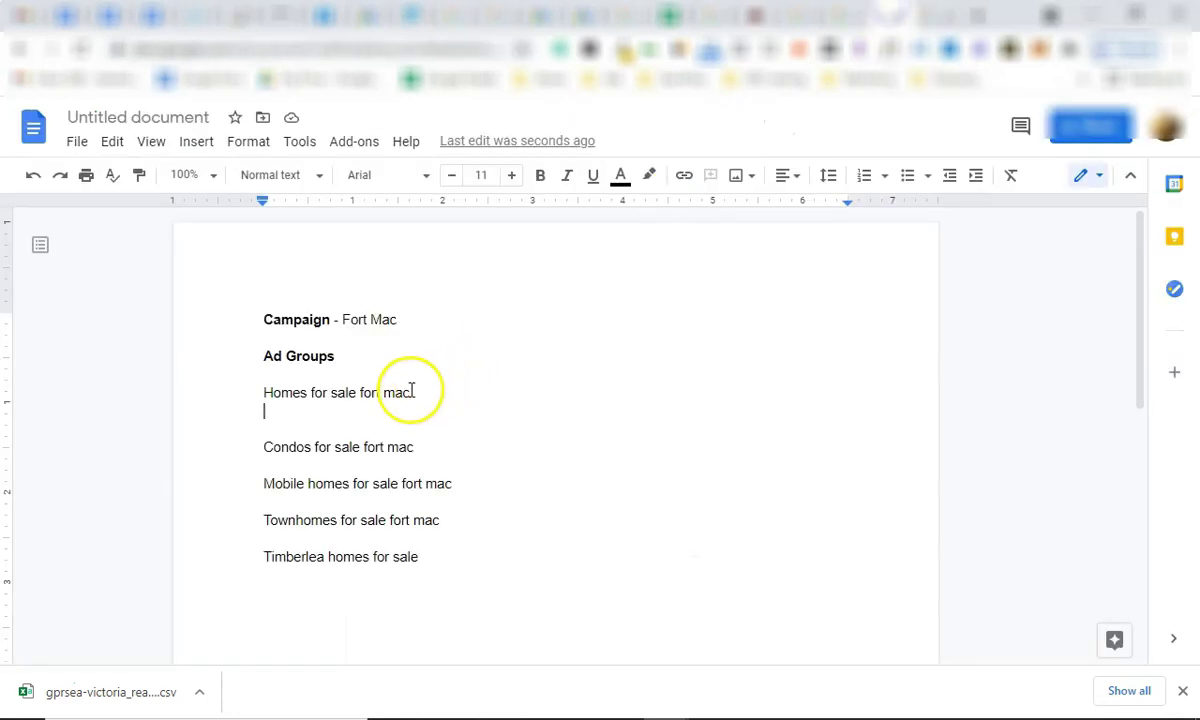
# Type a second 'Homes for sale fort mac' line and select its word Homes to check it.
pyautogui.write('hom')
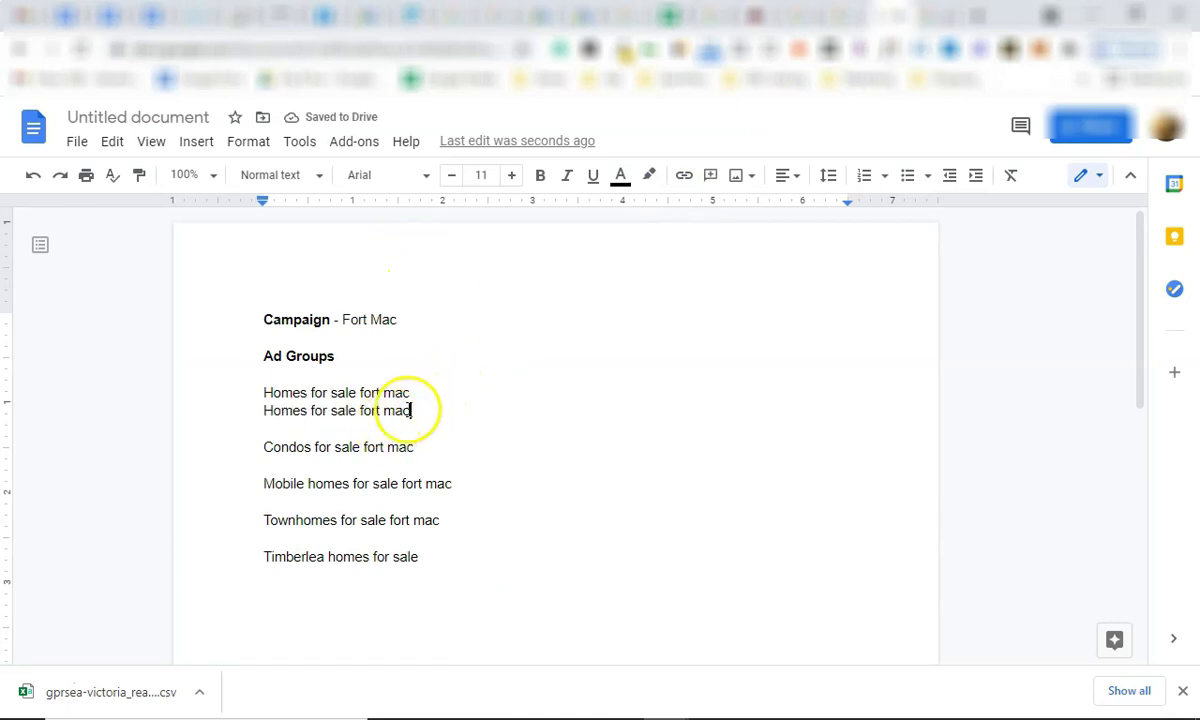
pyautogui.moveTo(410, 410); pyautogui.dragTo(267, 408)
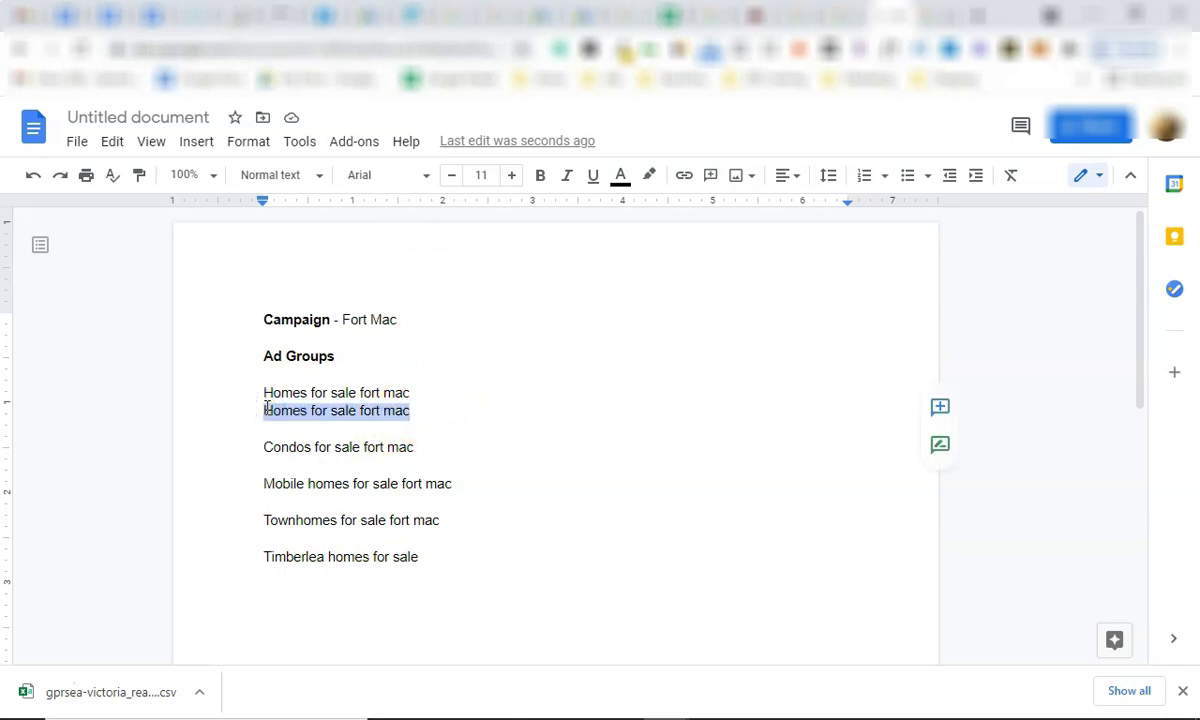
pyautogui.doubleClick(276, 410)
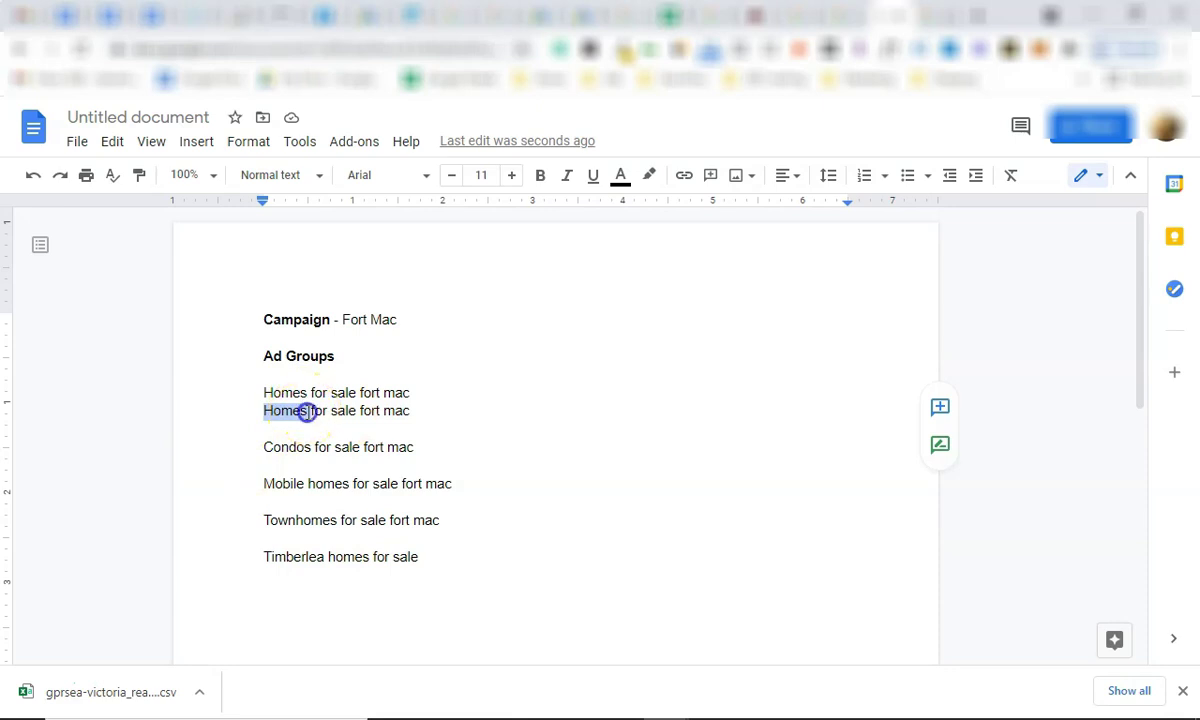
pyautogui.click(308, 411)
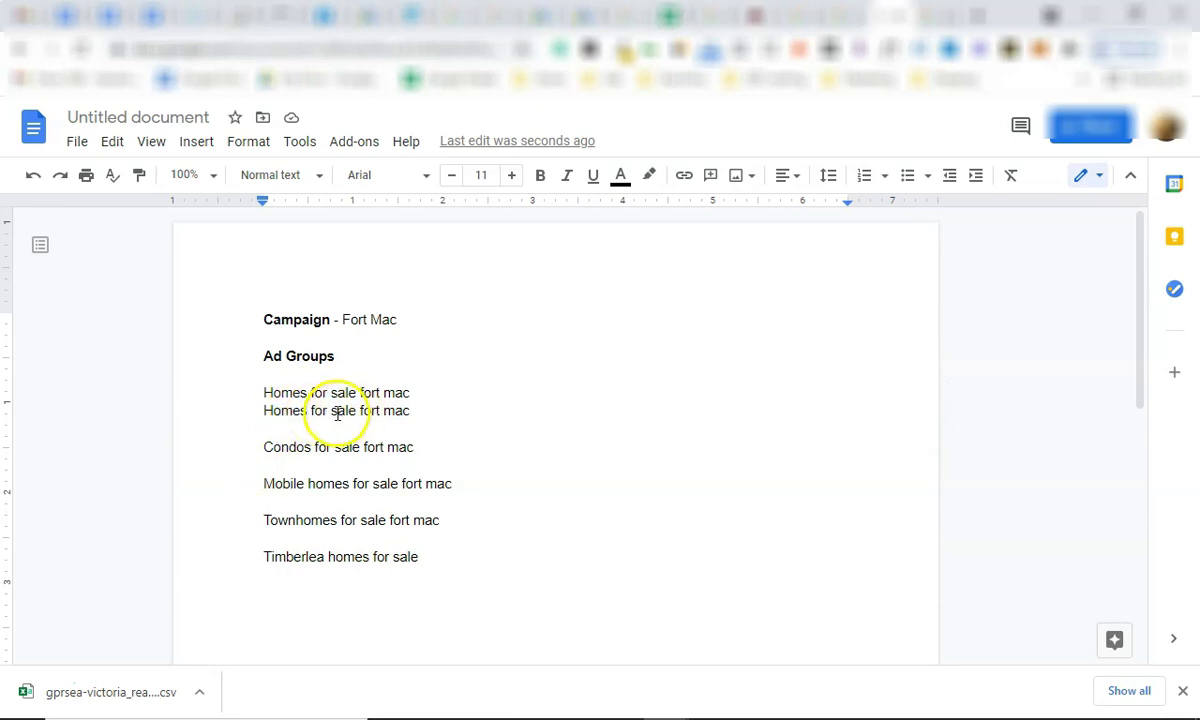
pyautogui.moveTo(334, 411); pyautogui.dragTo(272, 410)
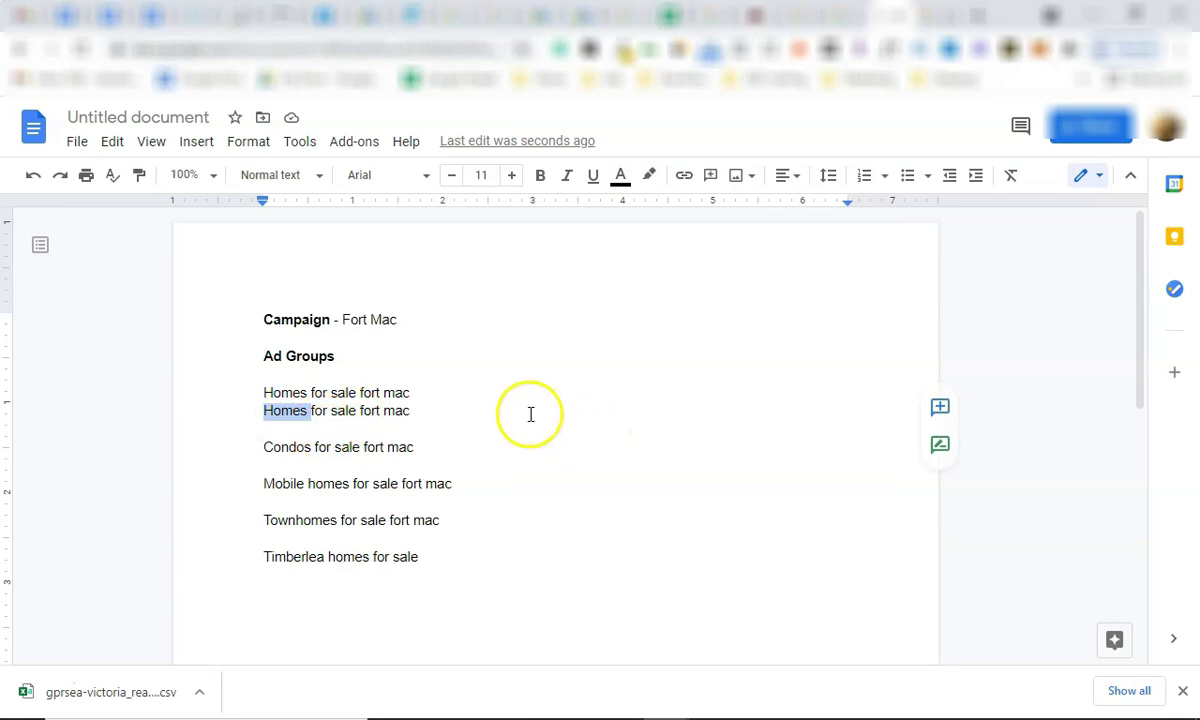
pyautogui.click(471, 418)
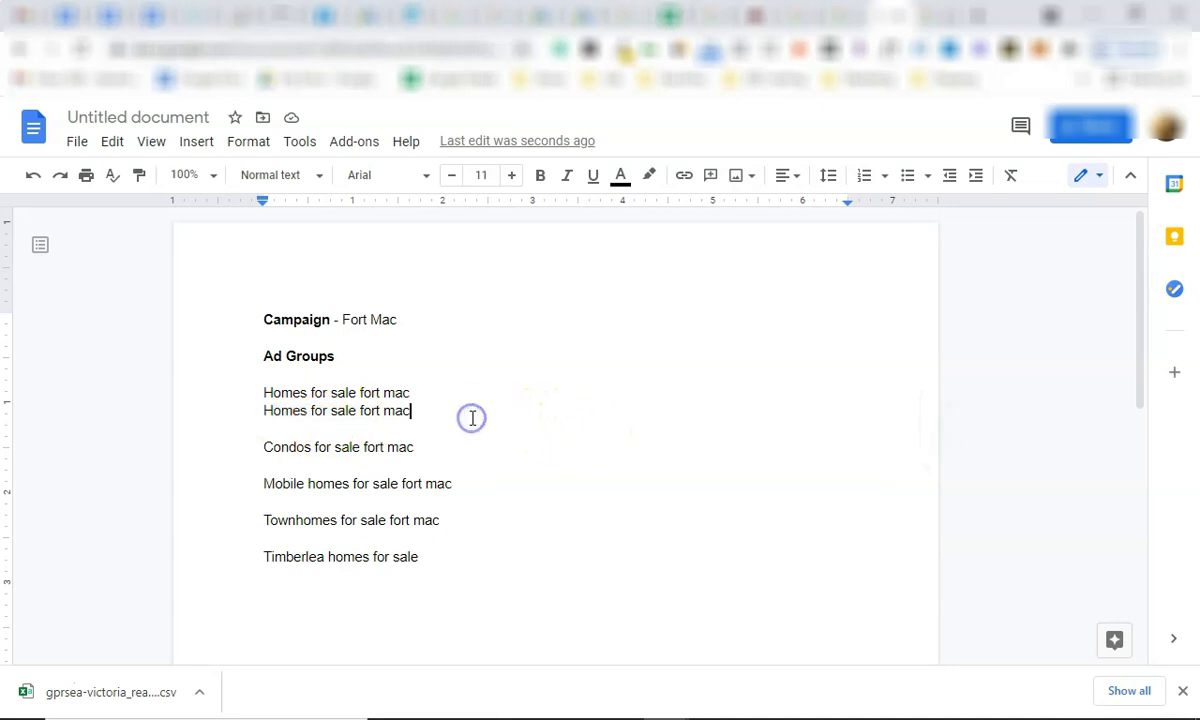
pyautogui.click(421, 414)
# Select the whole second Homes line to check it, then bring back the match-types chart.
pyautogui.keyDown('shift'); pyautogui.click(265, 415); pyautogui.keyUp('shift')
pyautogui.click(267, 415)
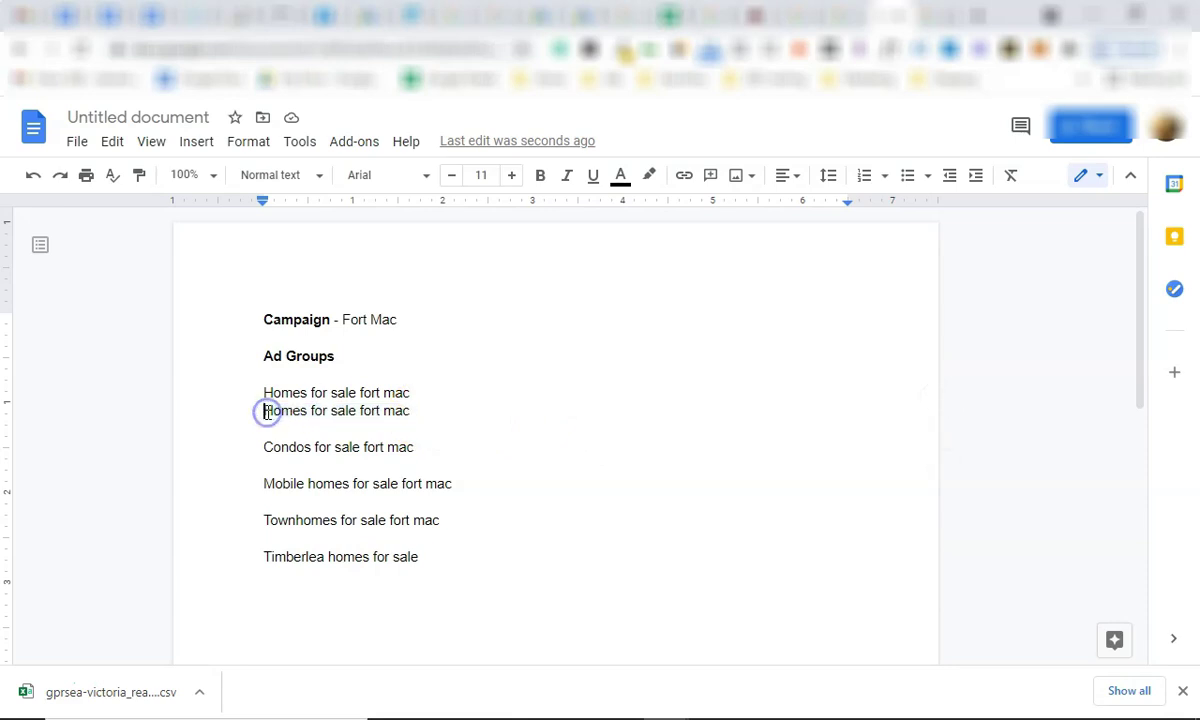
pyautogui.moveTo(266, 413); pyautogui.dragTo(424, 409)
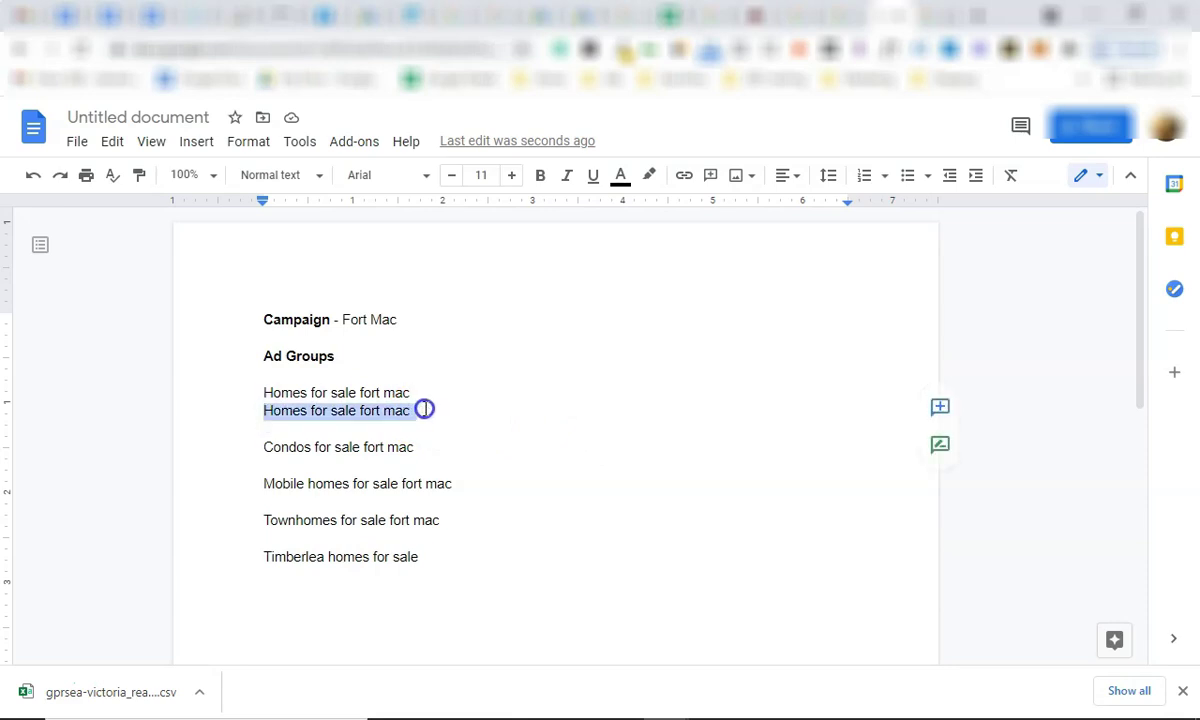
pyautogui.click(426, 409)
pyautogui.click(426, 409)
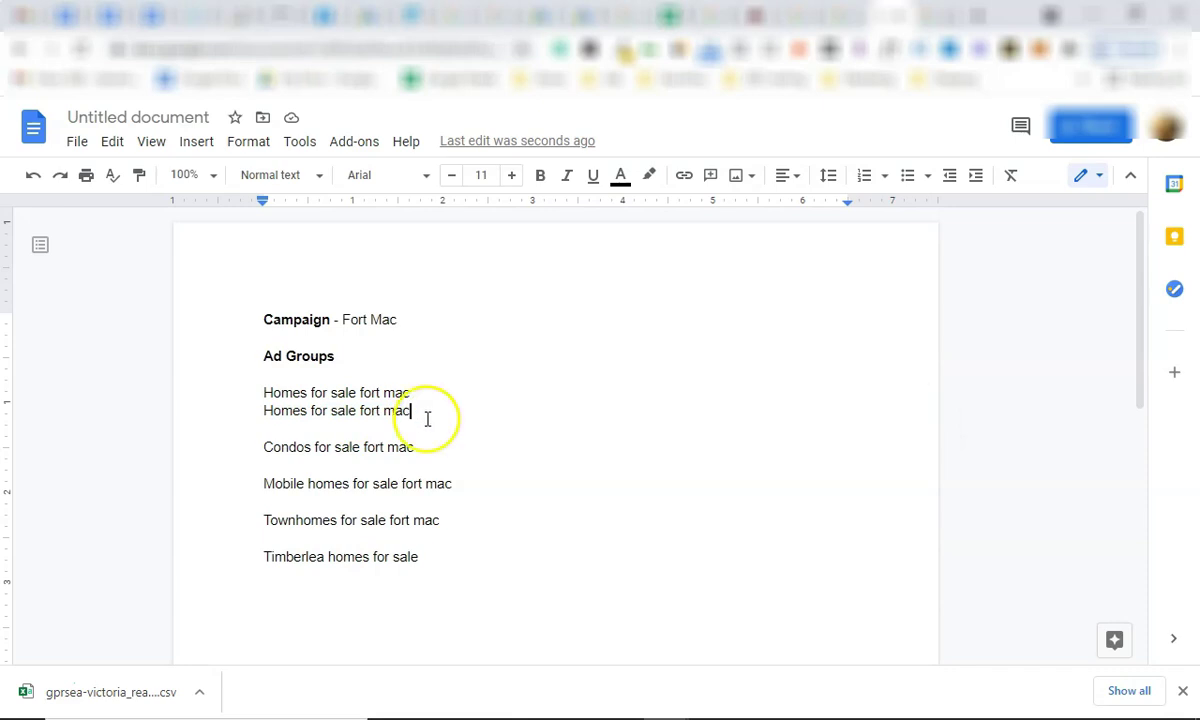
pyautogui.click(933, 15)
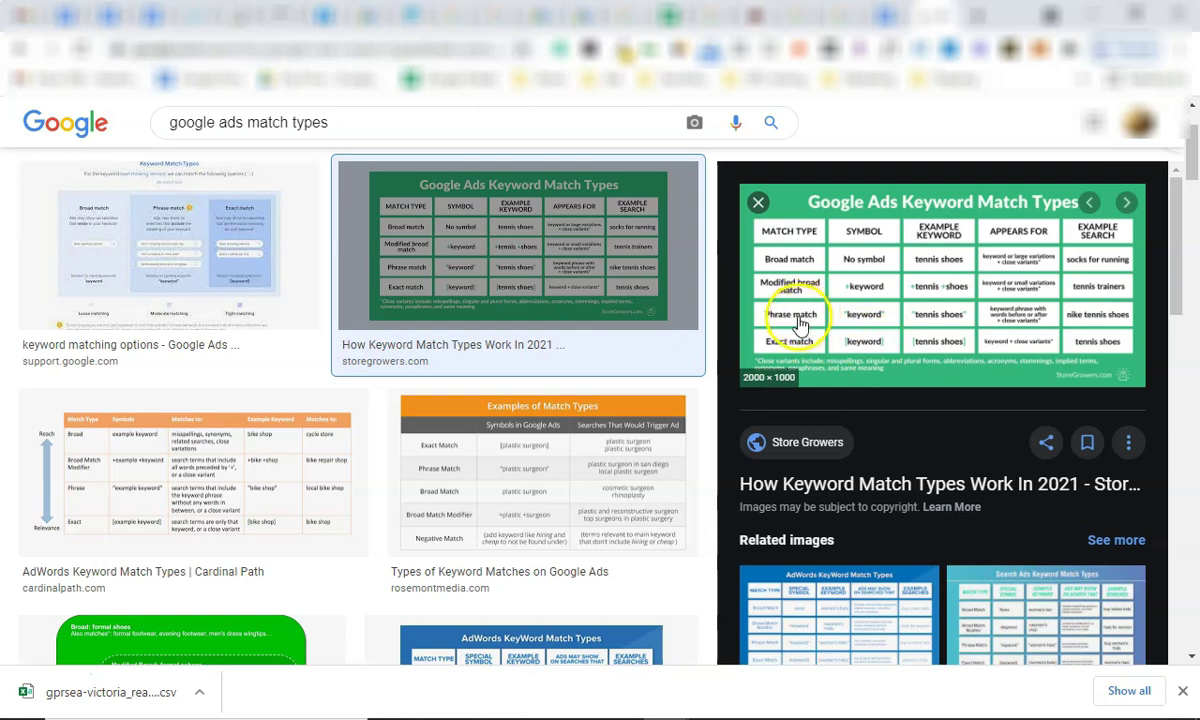
# Glance at the Keyword Planner and Mobile Homes keyword list, then come back to the Fort Mac document.
pyautogui.click(820, 15)
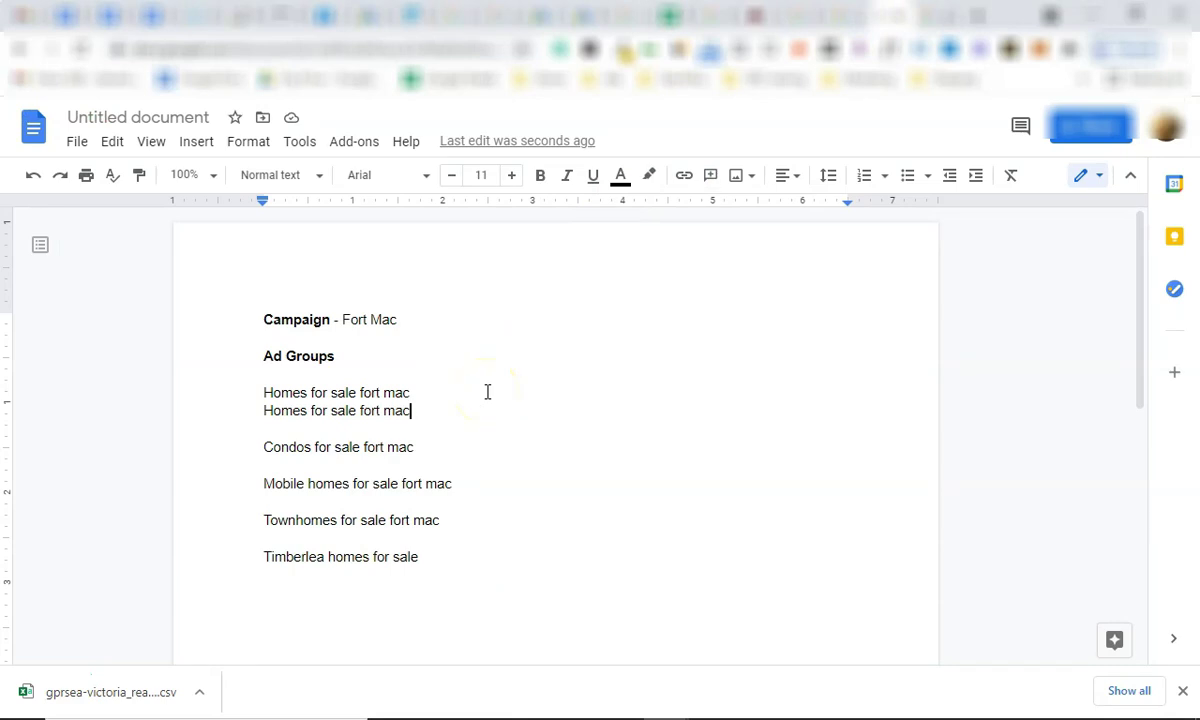
pyautogui.click(555, 14)
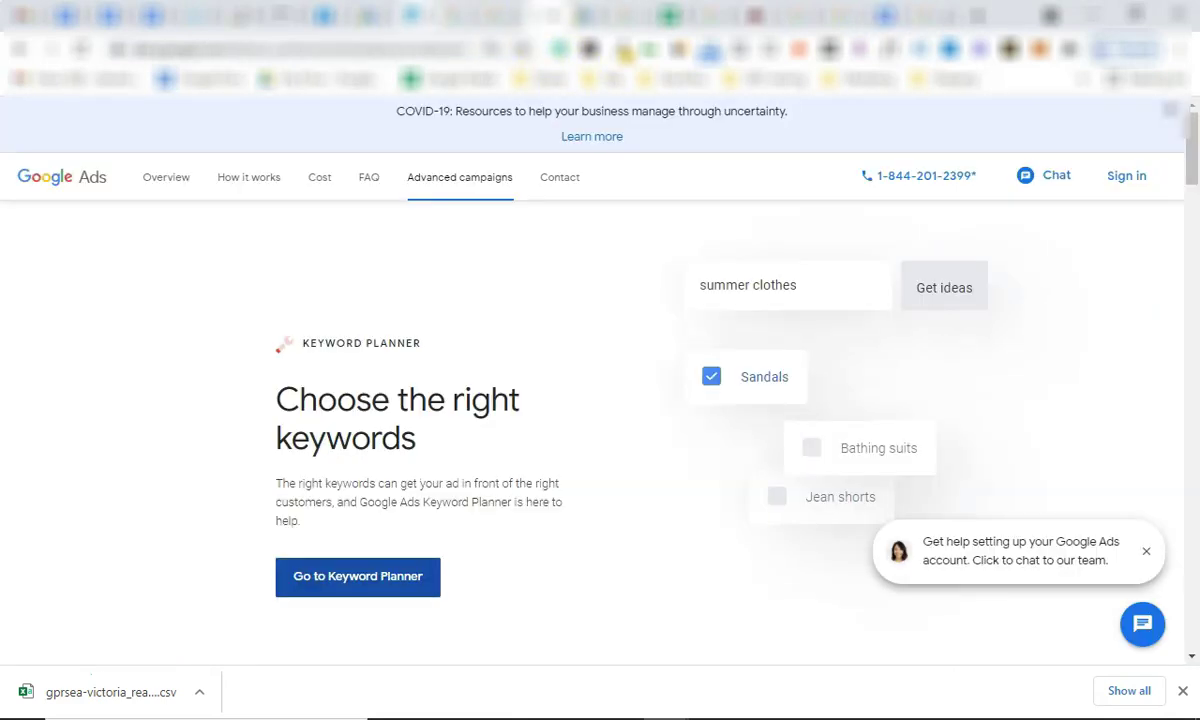
pyautogui.click(350, 14)
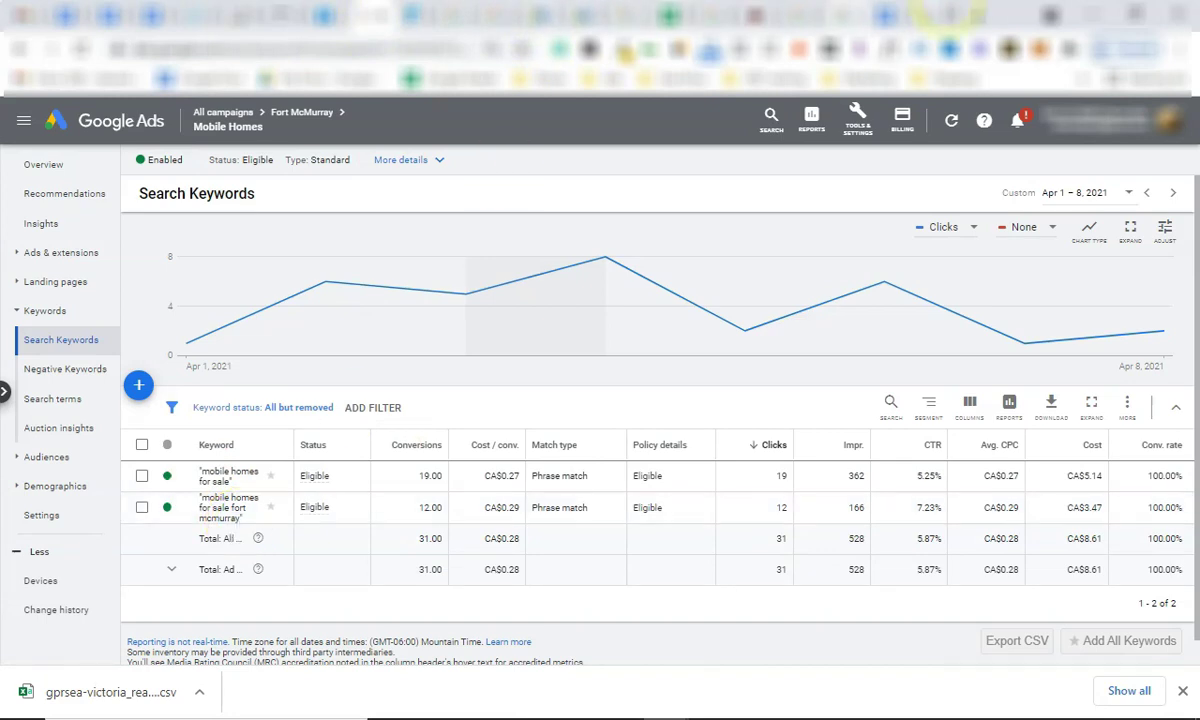
pyautogui.click(878, 14)
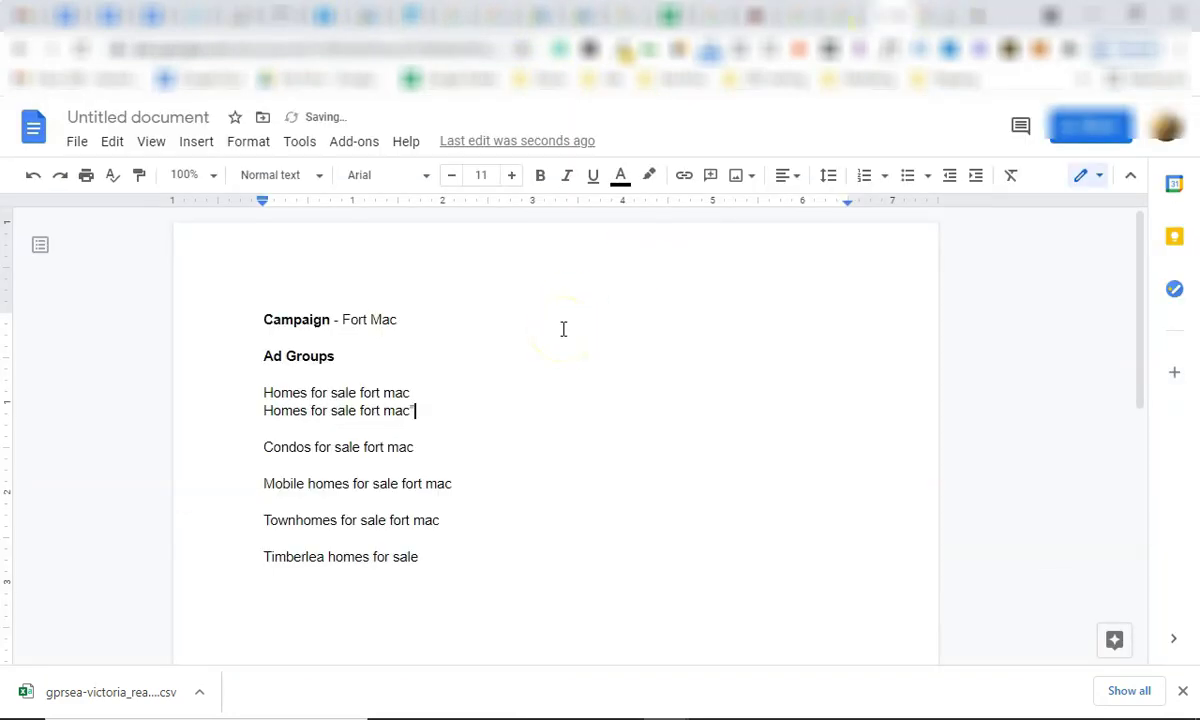
# Wrap the second 'Homes for sale fort mac' line in quotation marks for phrase match.
pyautogui.press('Home')
pyautogui.write('"')
pyautogui.click(498, 420)
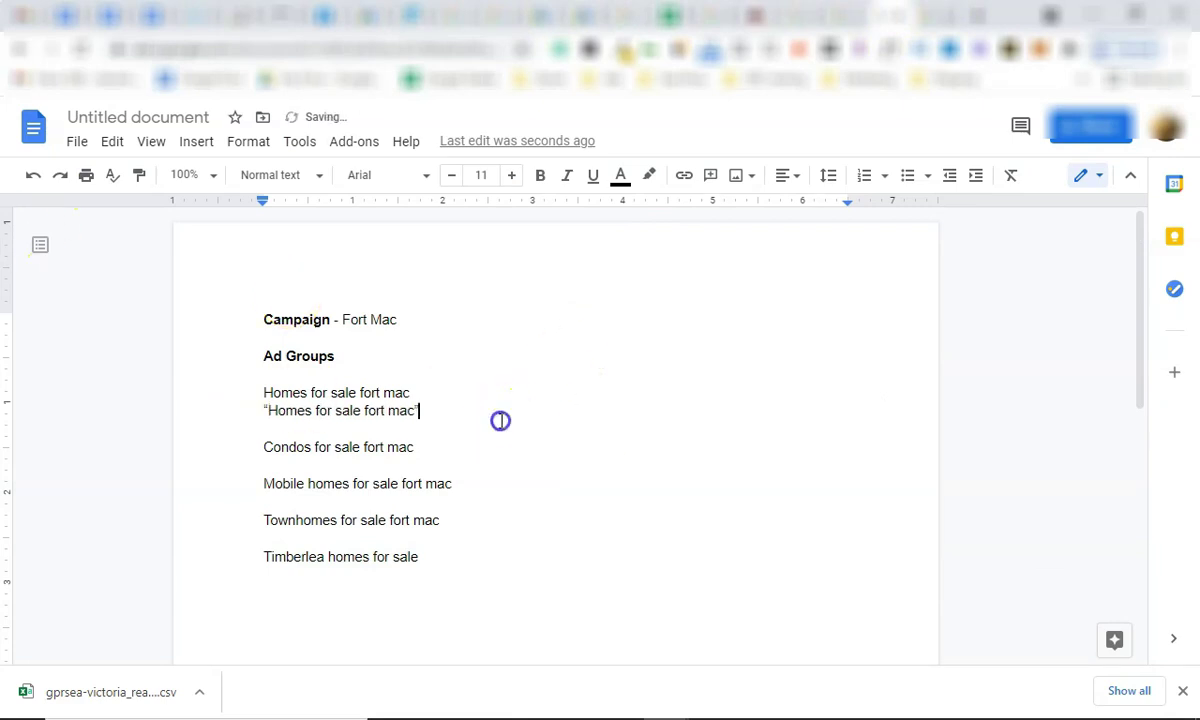
pyautogui.click(453, 401)
pyautogui.click(436, 411)
pyautogui.moveTo(436, 411); pyautogui.dragTo(265, 413)
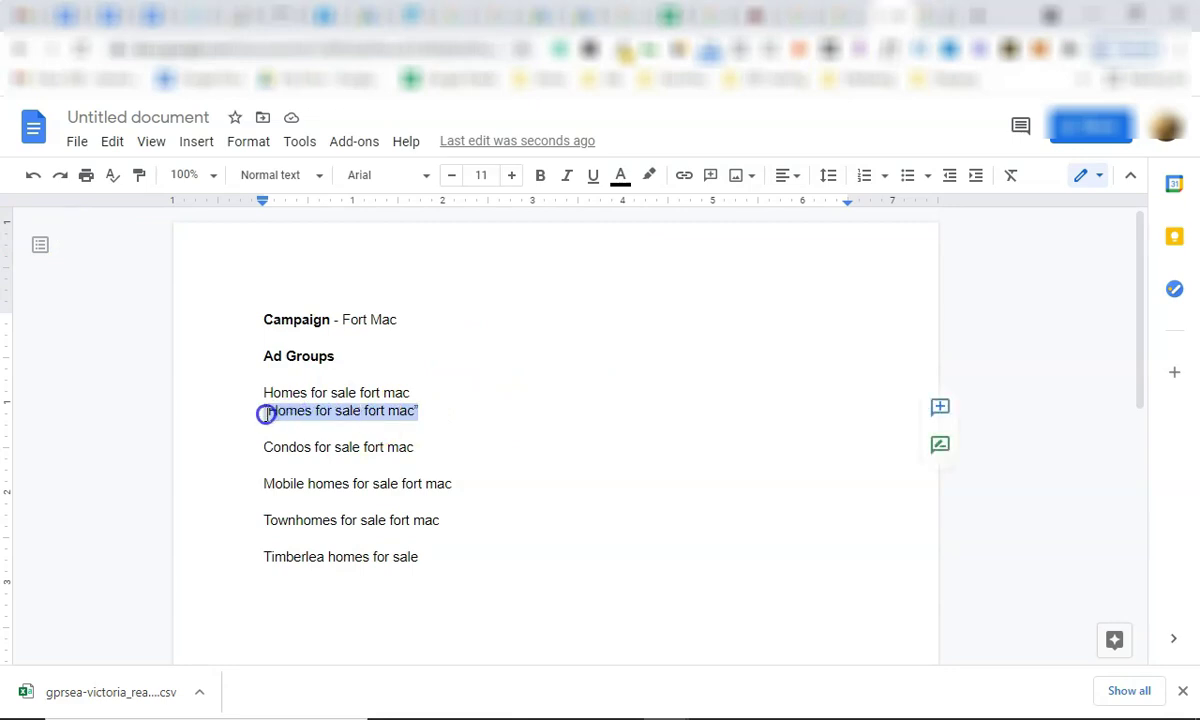
pyautogui.click(266, 412)
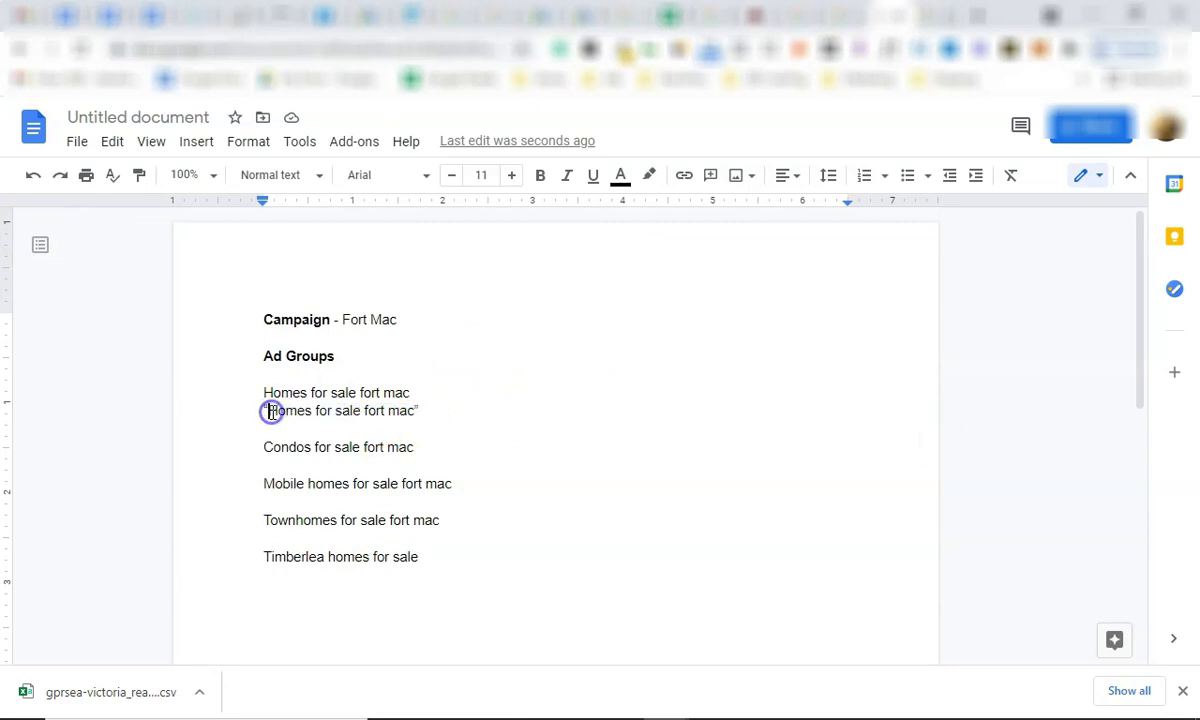
pyautogui.hotkey('shift', 'Right')
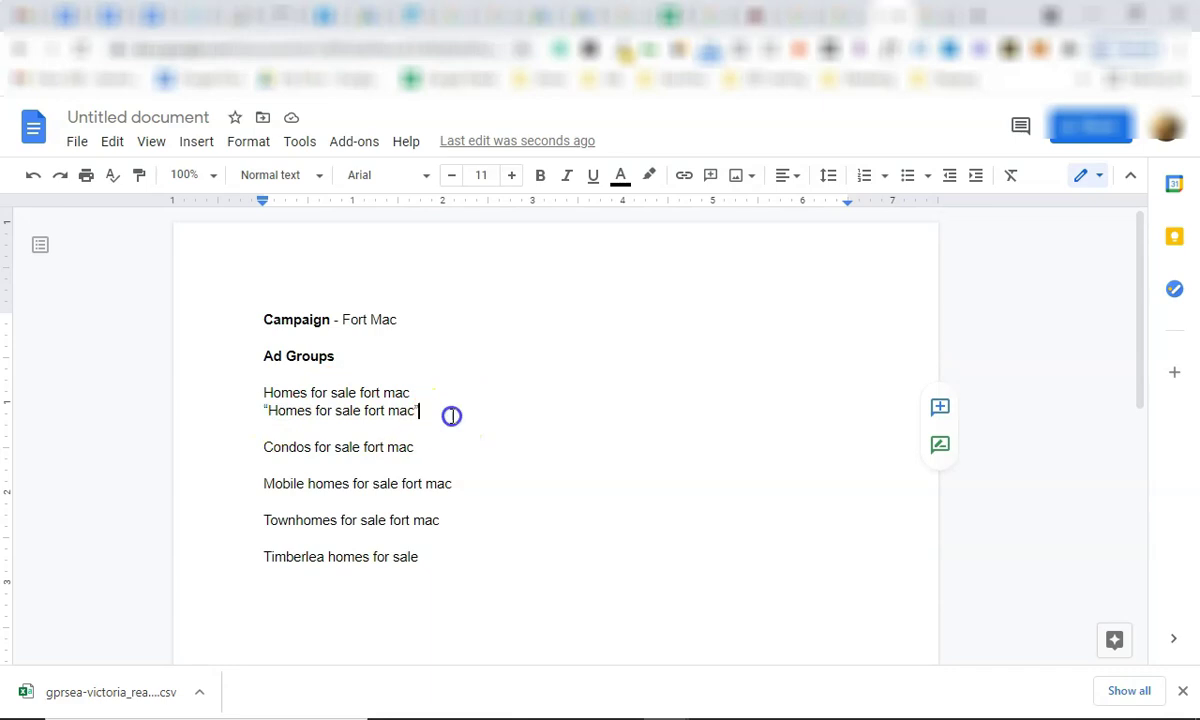
pyautogui.click(451, 416)
pyautogui.click(268, 410)
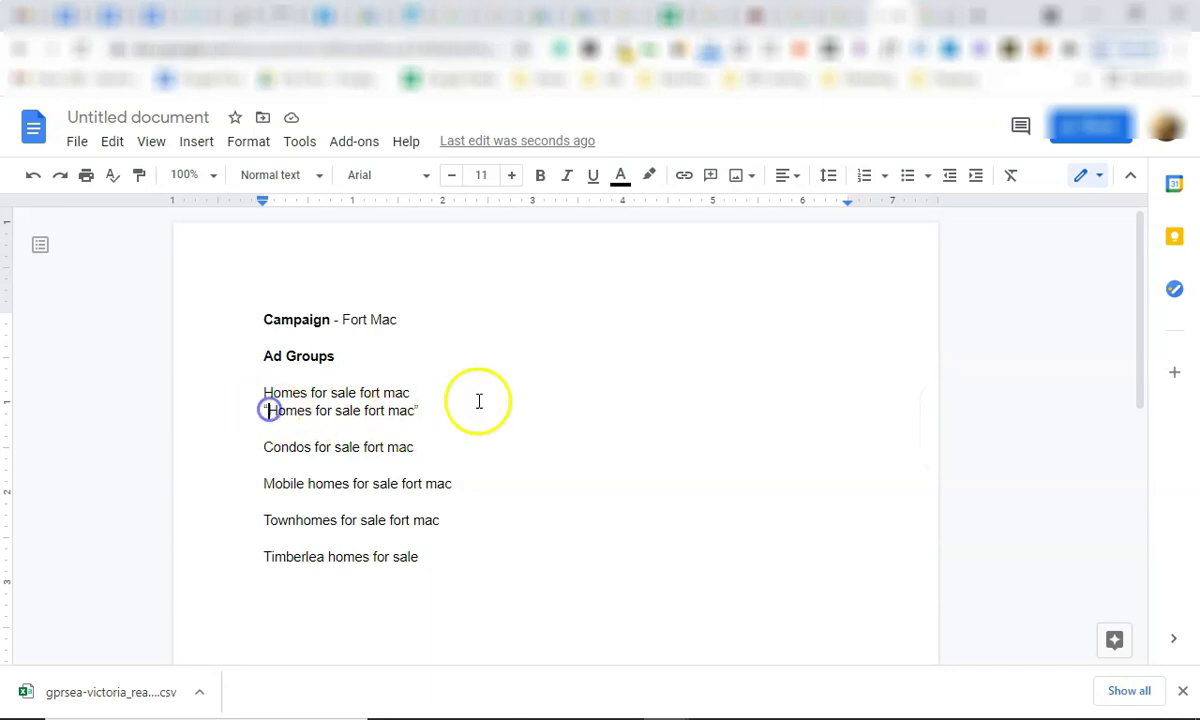
# Remove trial words like 'Best' and 'below 300K' from the quoted line, then start a new line below.
pyautogui.write('Best')
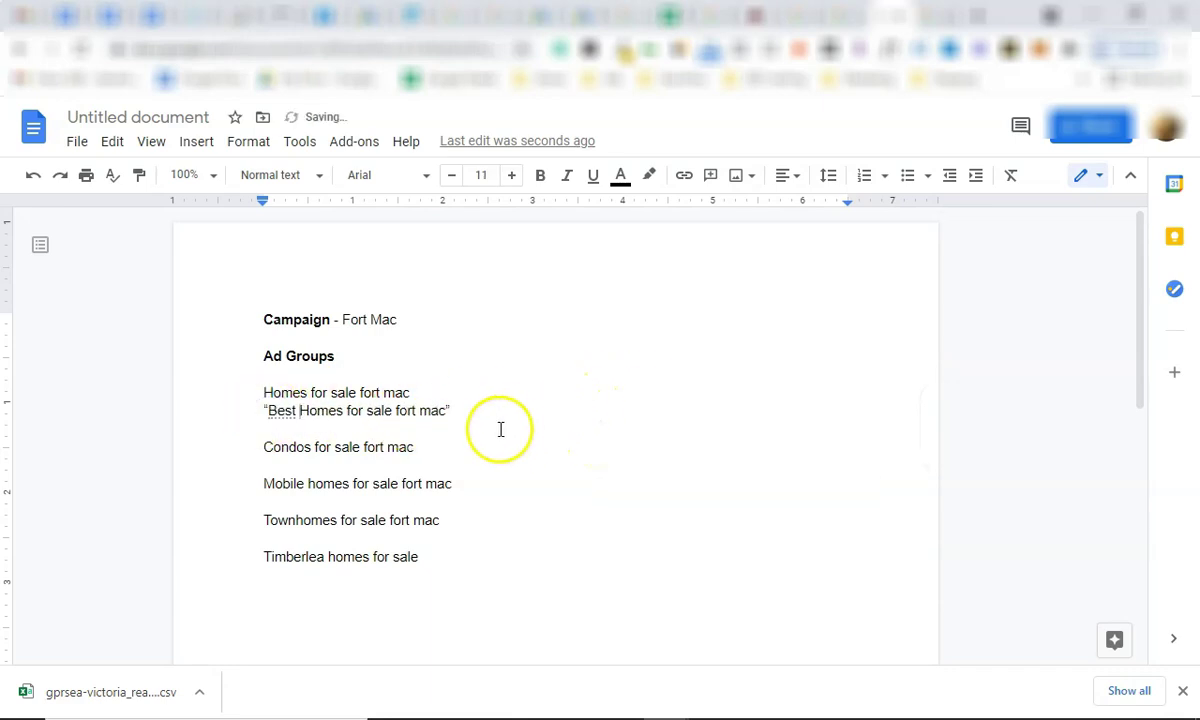
pyautogui.press('BackSpace')
pyautogui.press('BackSpace')
pyautogui.press('BackSpace')
pyautogui.press('BackSpace')
pyautogui.press('BackSpace')
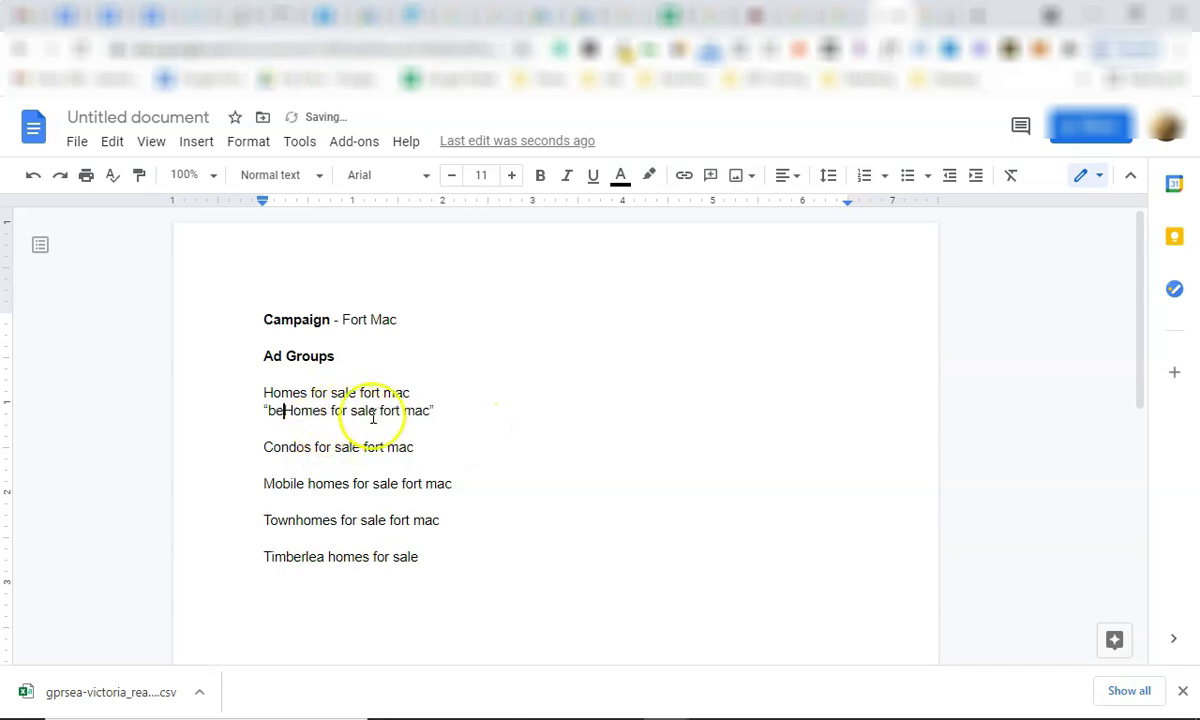
pyautogui.click(415, 411)
pyautogui.press('BackSpace')
pyautogui.press('BackSpace')
pyautogui.write('below 300K')
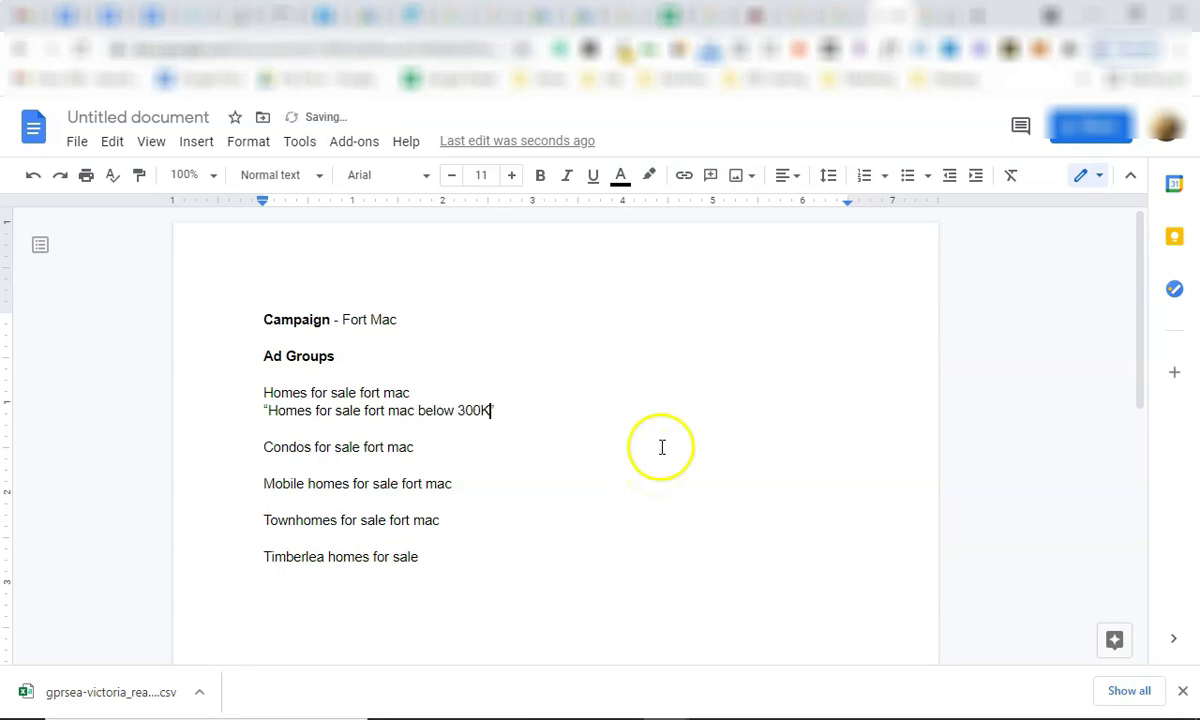
pyautogui.moveTo(492, 411); pyautogui.dragTo(430, 416)
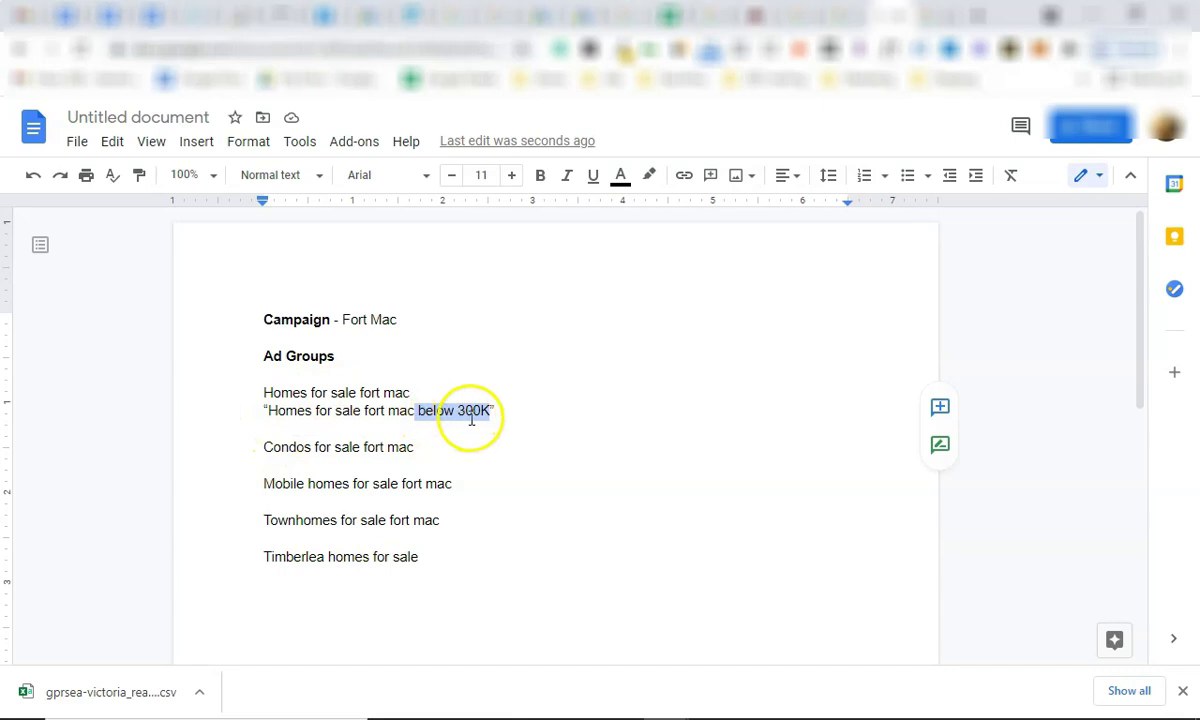
pyautogui.press('BackSpace')
pyautogui.click(434, 413)
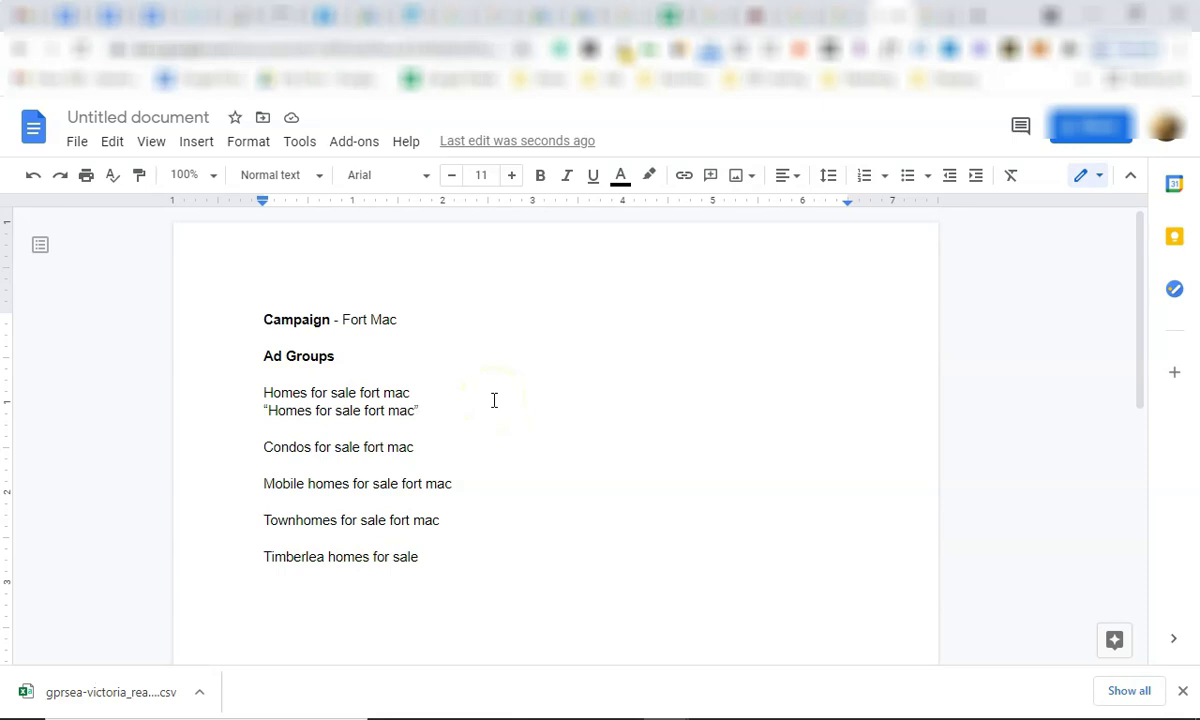
pyautogui.press('Return')
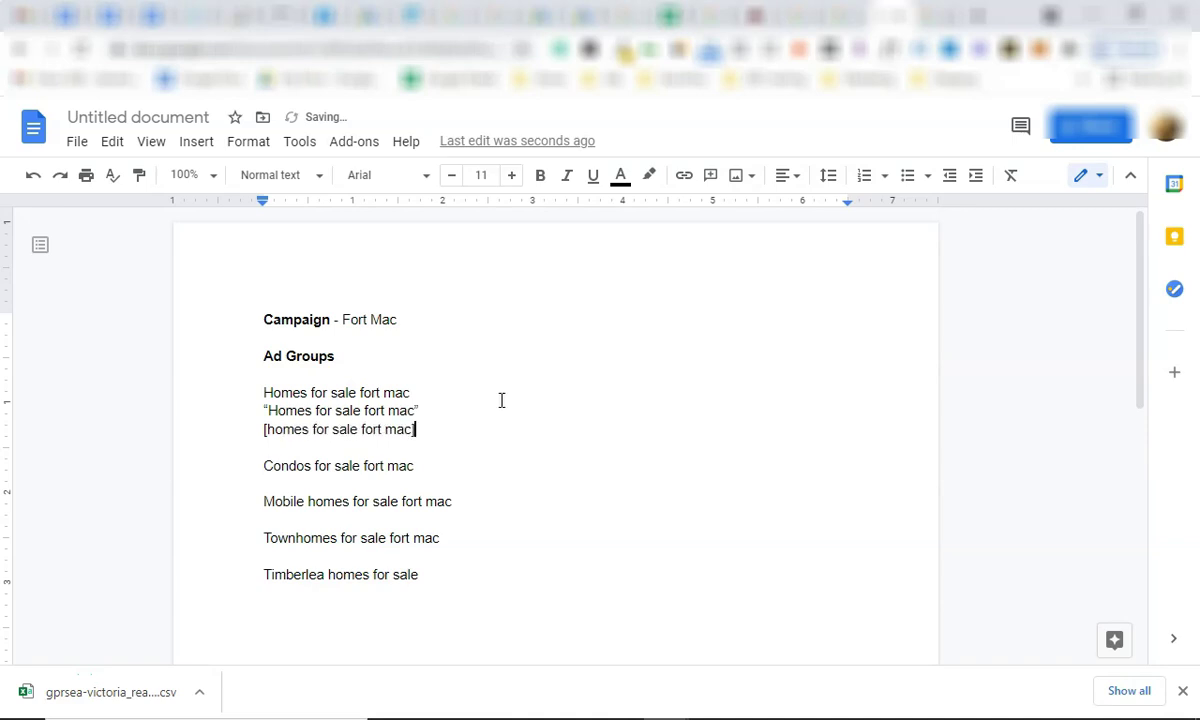
# Check the new [homes for sale fort mac] line by selecting it with the quoted Homes line.
pyautogui.moveTo(440, 430); pyautogui.dragTo(268, 433)
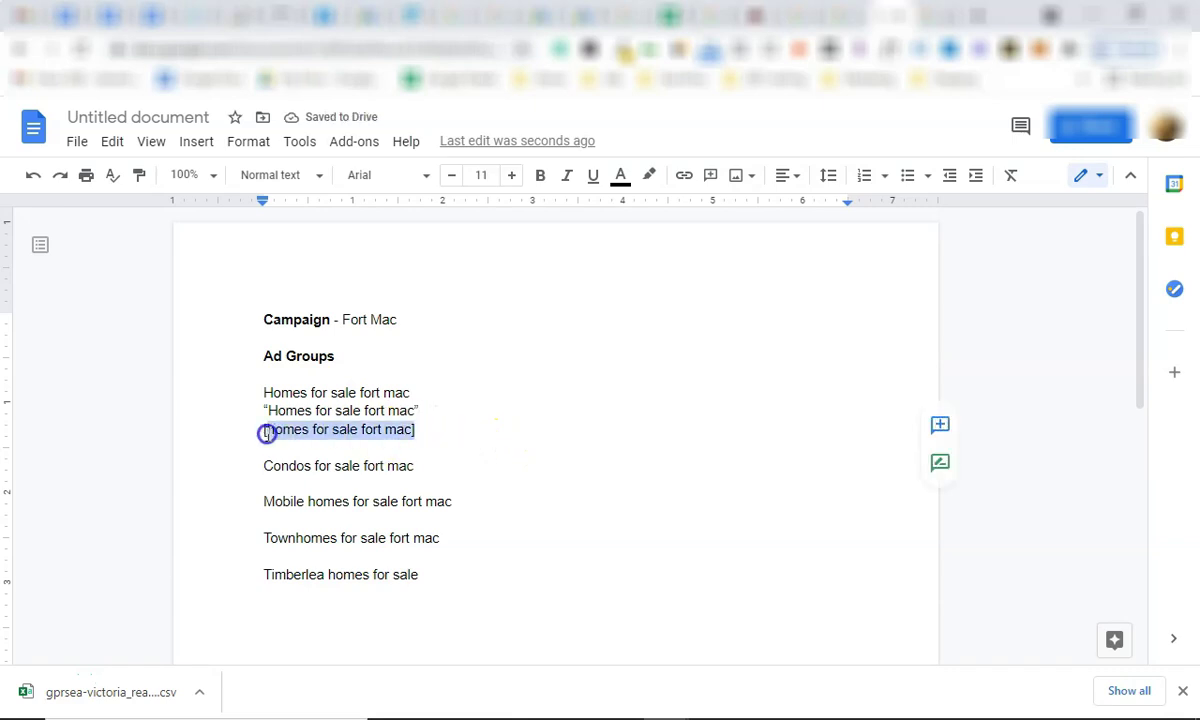
pyautogui.click(266, 432)
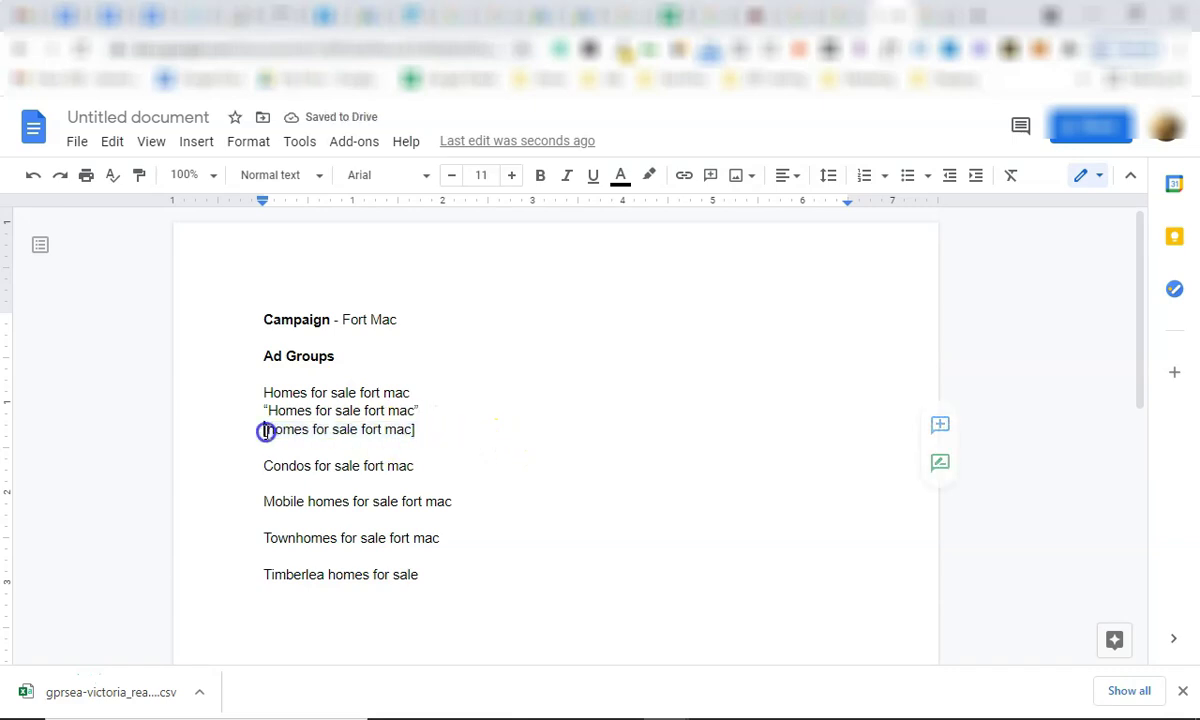
pyautogui.click(409, 428)
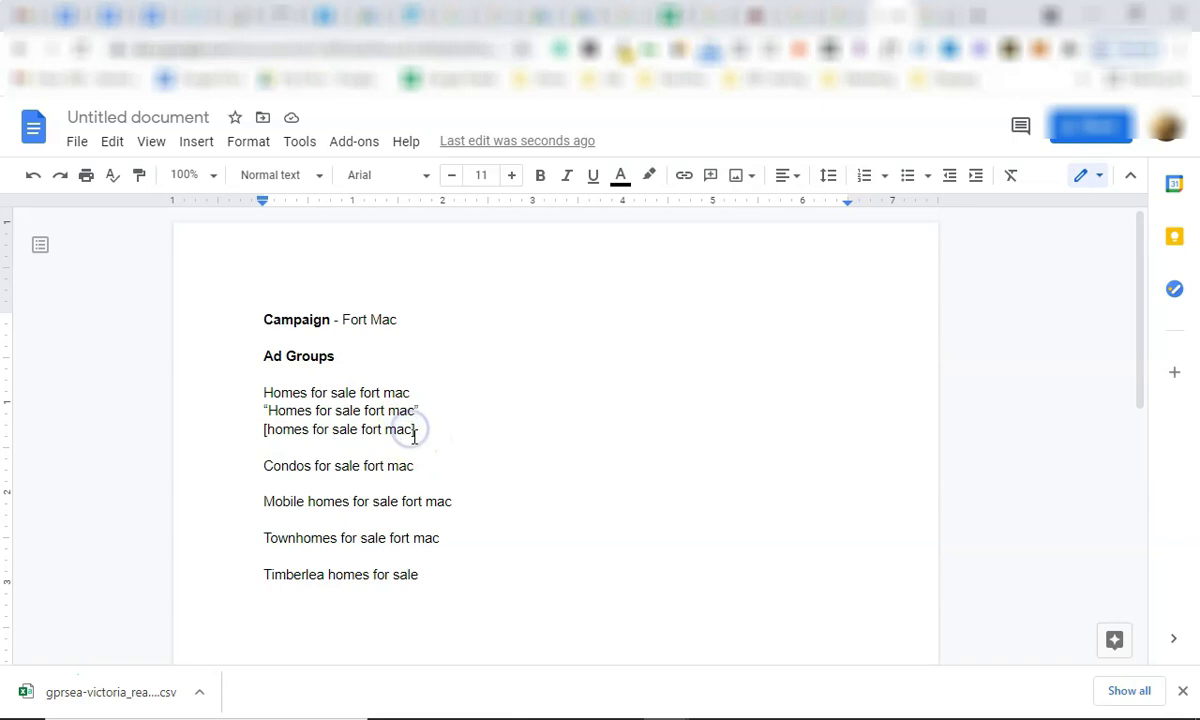
pyautogui.moveTo(418, 428); pyautogui.dragTo(469, 427)
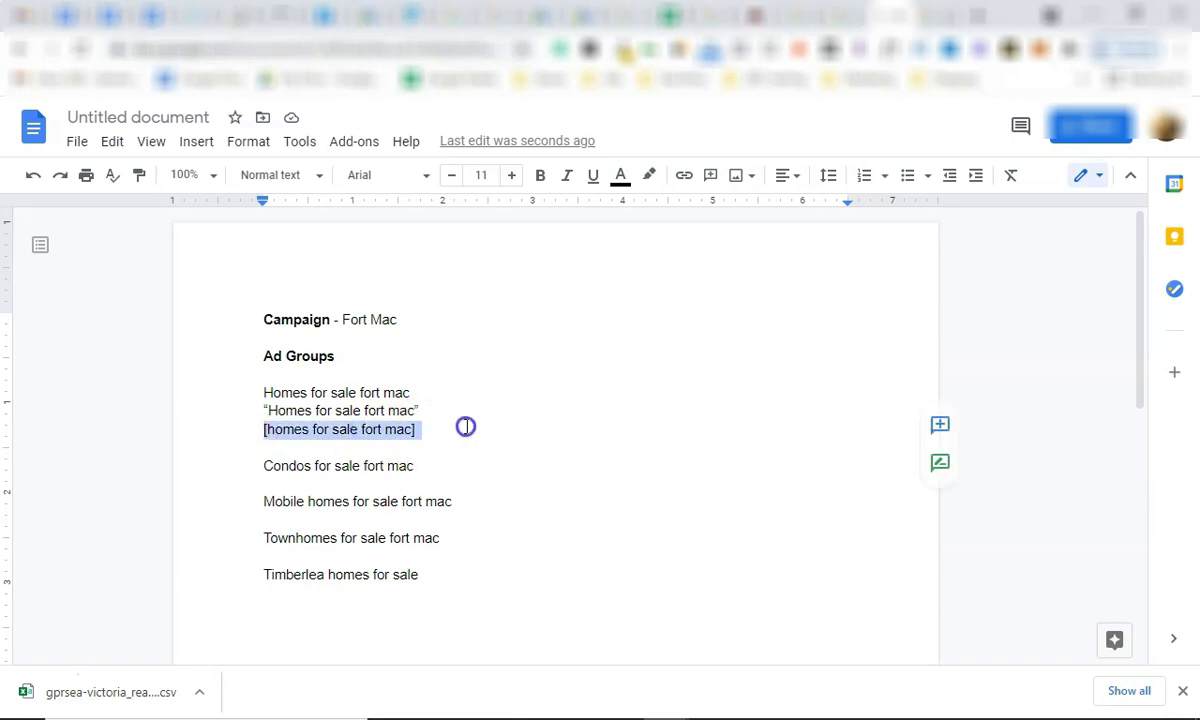
pyautogui.click(465, 429)
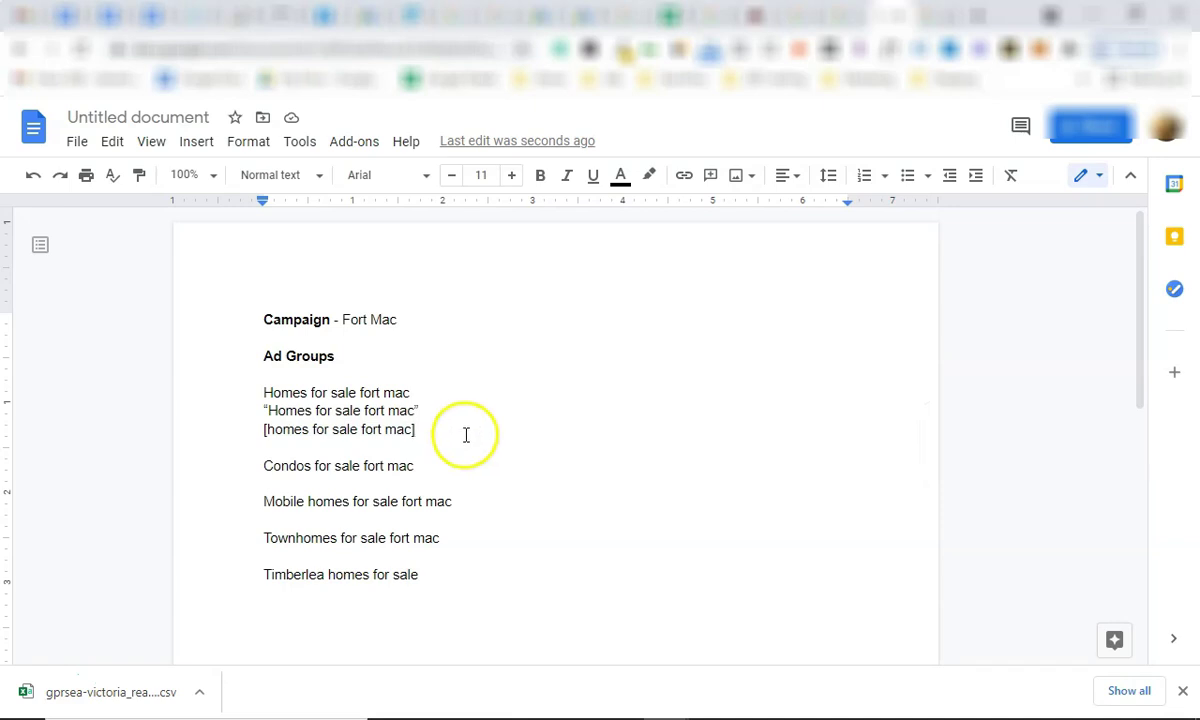
pyautogui.moveTo(452, 436); pyautogui.dragTo(212, 410)
pyautogui.click(452, 423)
pyautogui.click(879, 13)
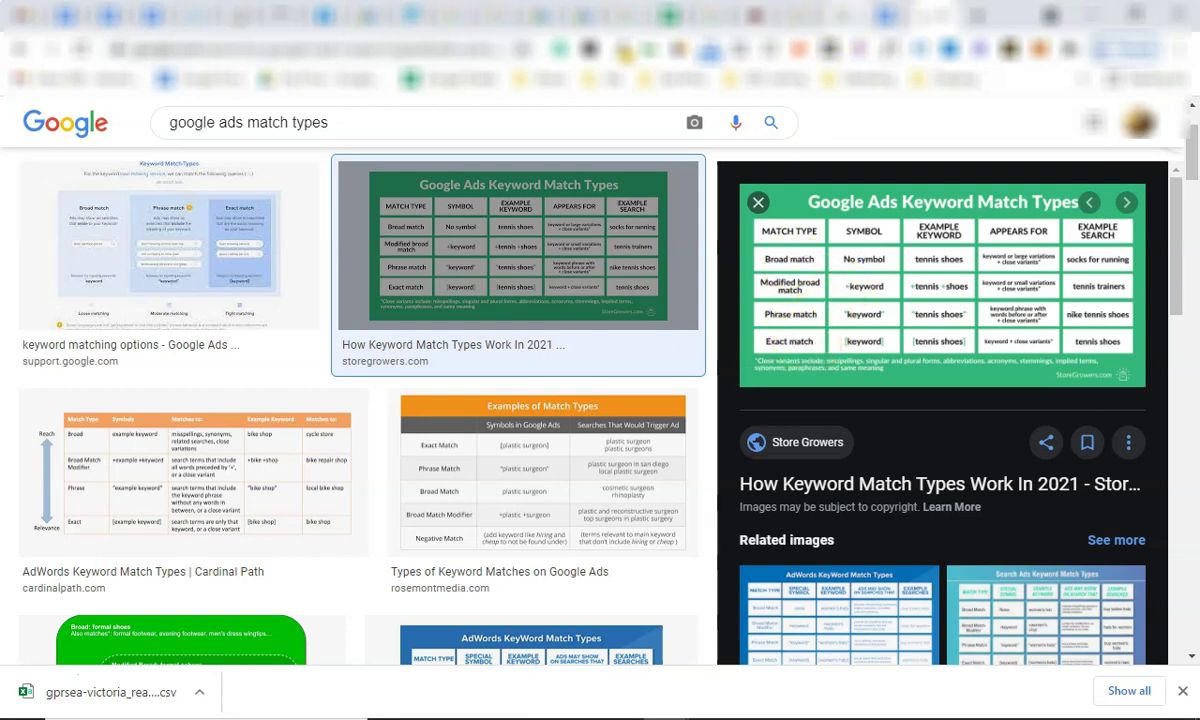
pyautogui.click(838, 15)
pyautogui.click(430, 409)
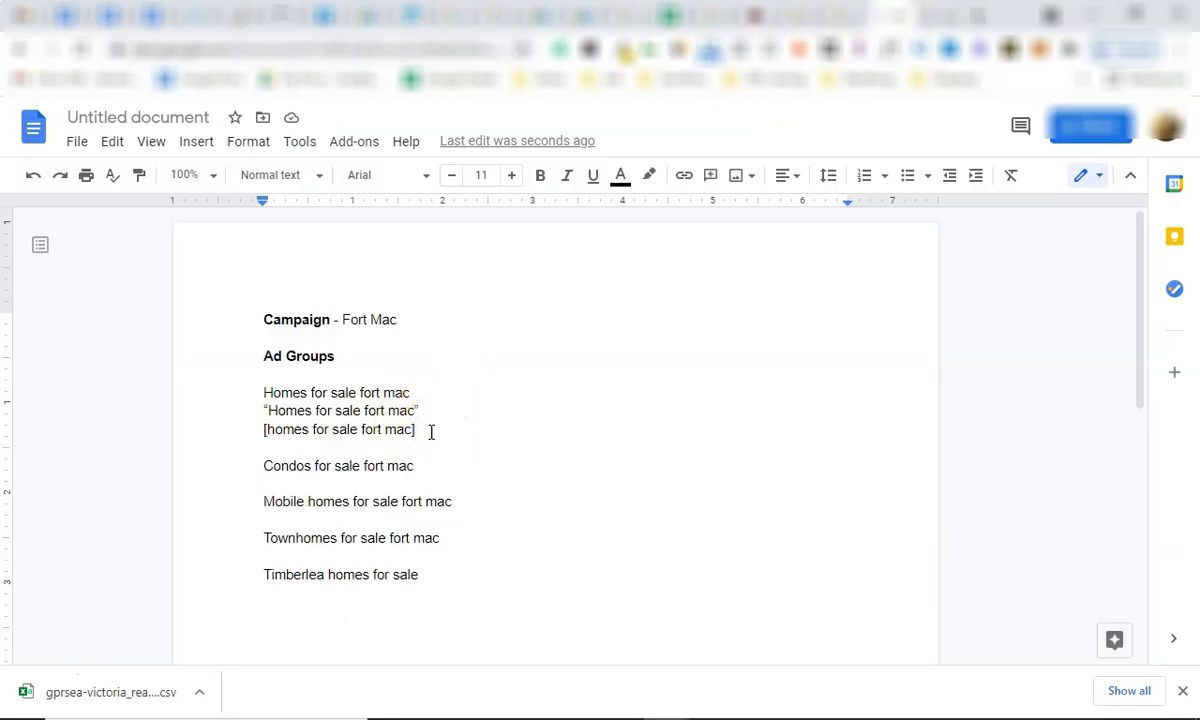
# Add a quoted "Condos for sale fort mac" line beneath the Condos ad group line.
pyautogui.click(444, 464)
pyautogui.press('Return')
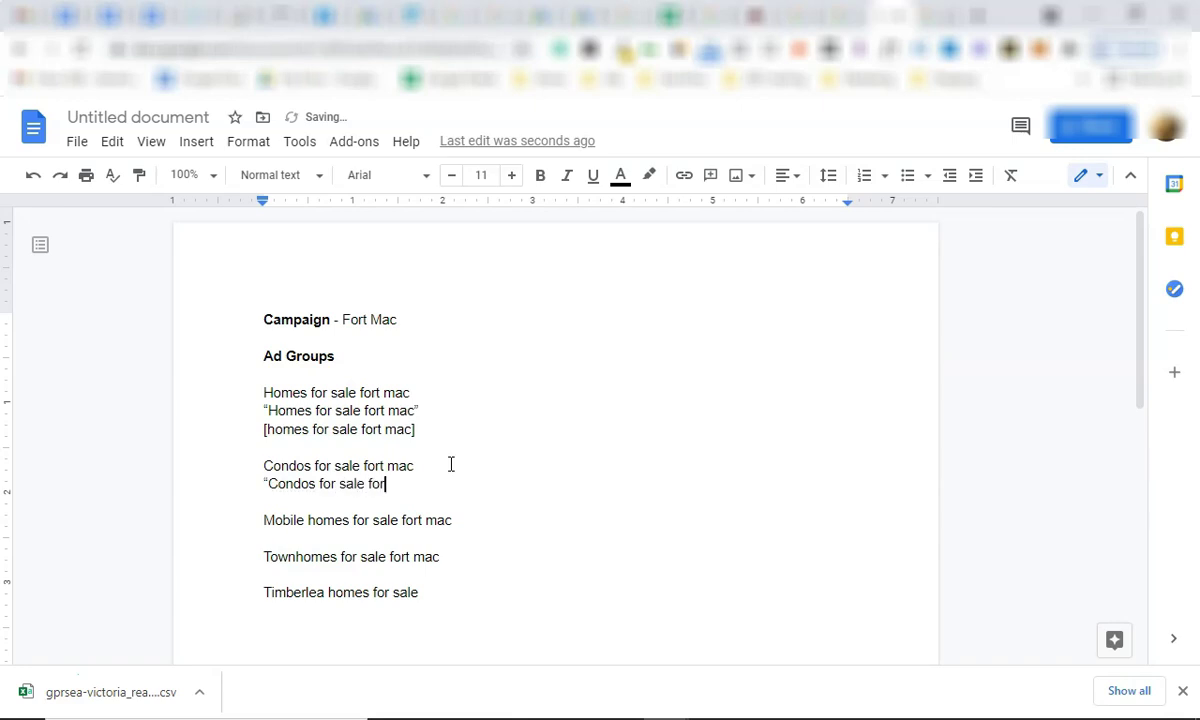
pyautogui.write('"')
pyautogui.press('Return')
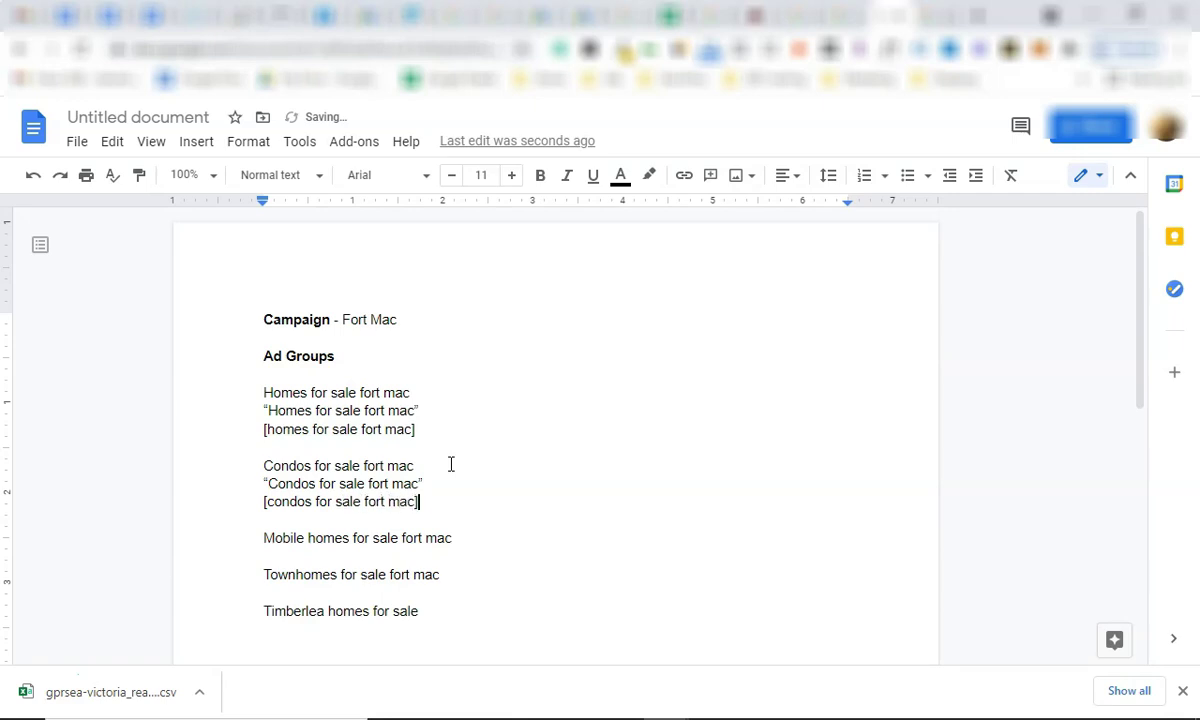
# Add [condos for sale fort mac], "Condos for sale" and [condos for sale] lines, removing a stray empty line.
pyautogui.scroll(-1, 458, 515)
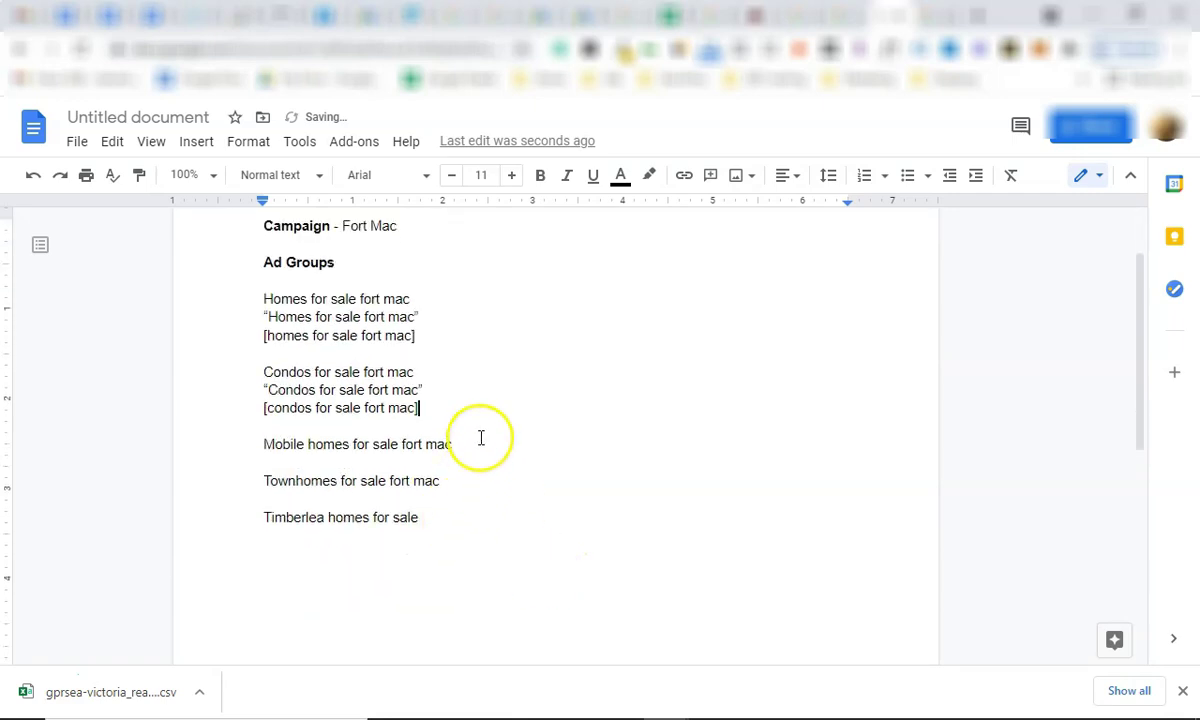
pyautogui.click(479, 433)
pyautogui.press('Return')
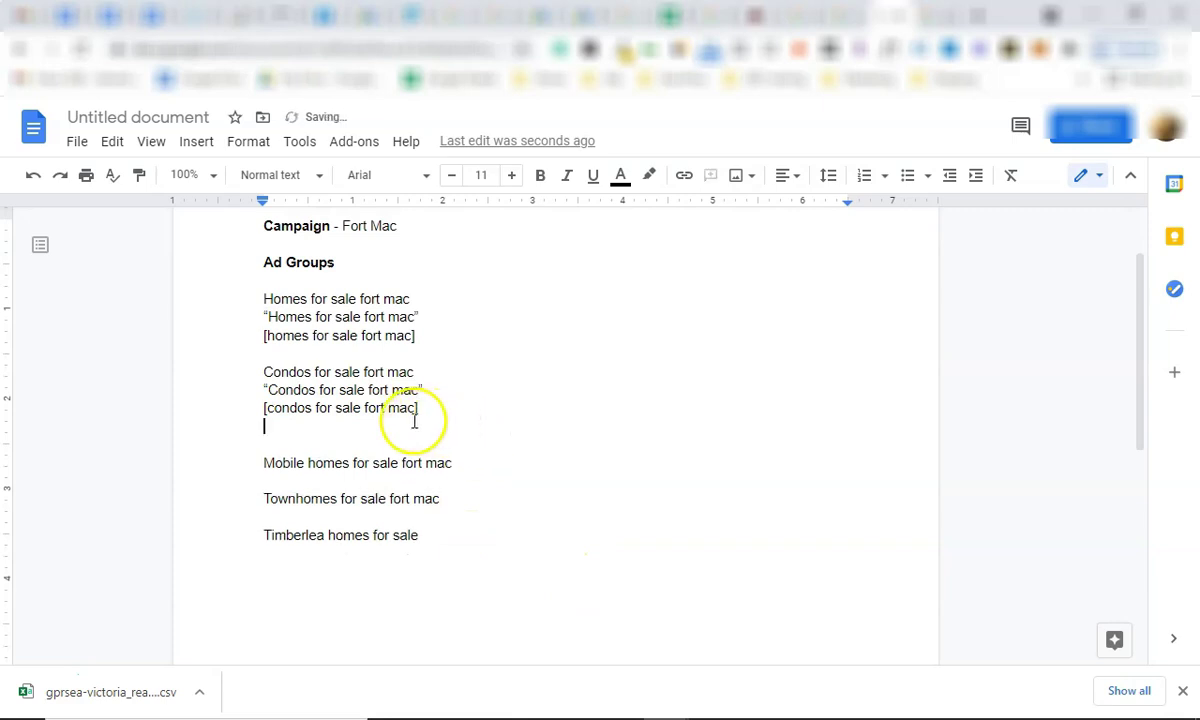
pyautogui.moveTo(362, 429); pyautogui.dragTo(461, 426)
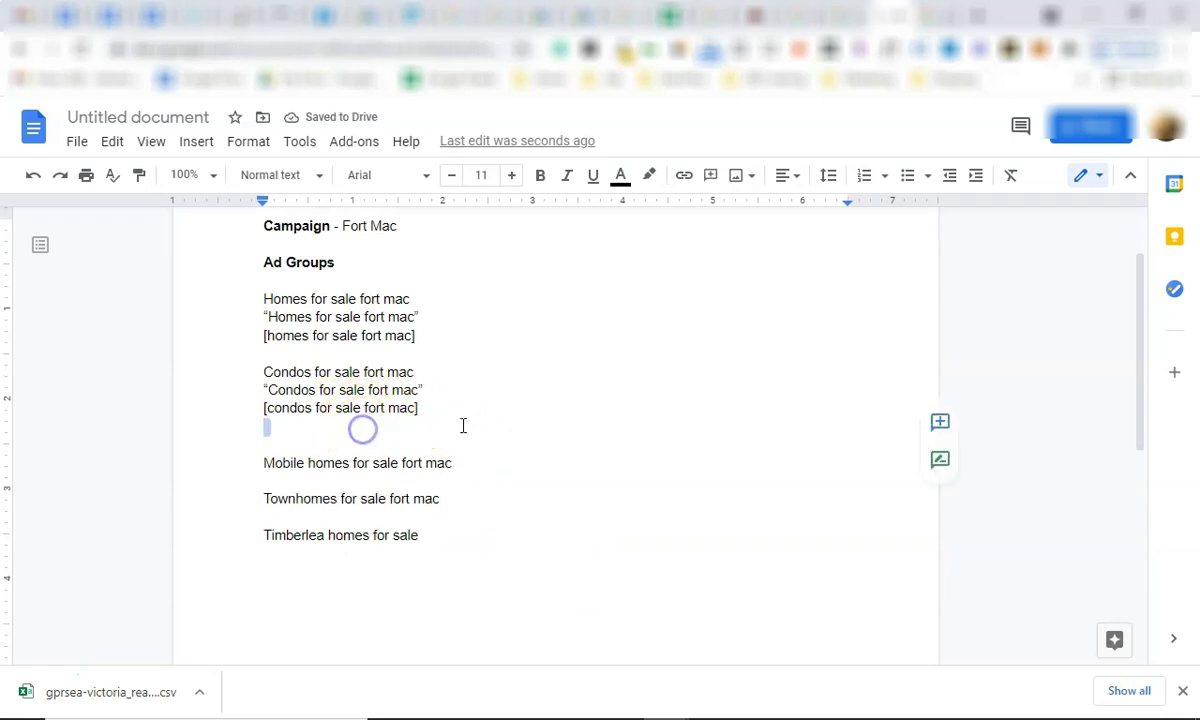
pyautogui.press('BackSpace')
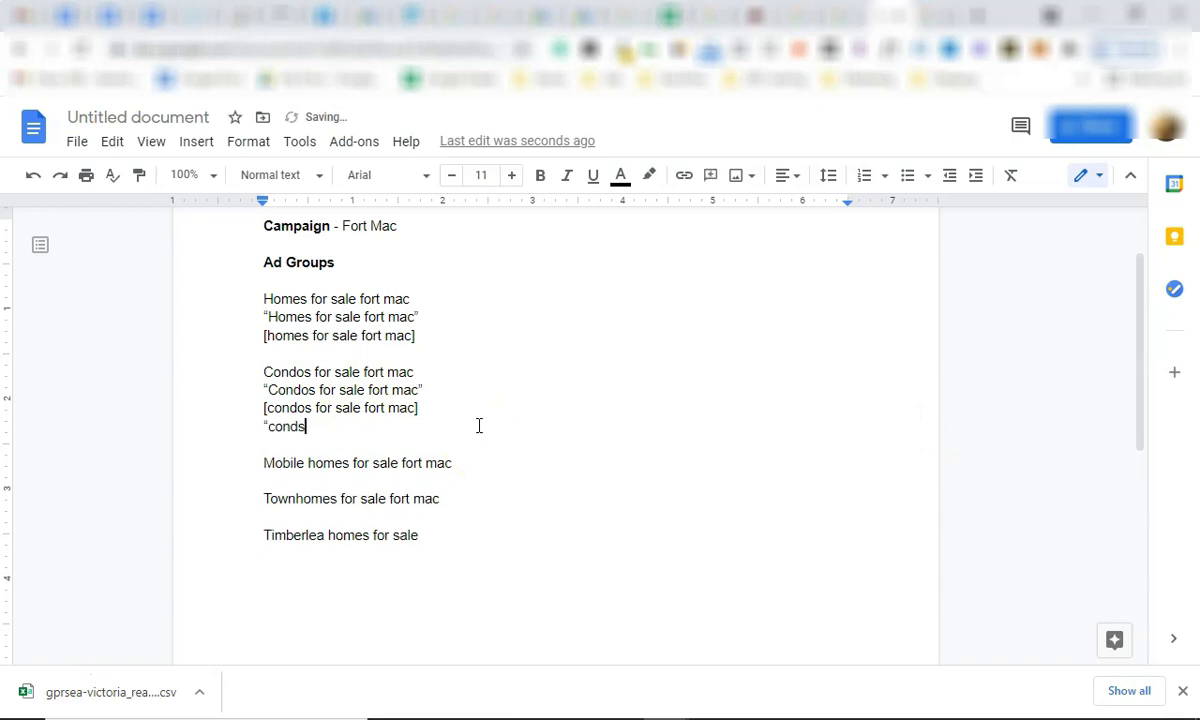
pyautogui.write('"')
pyautogui.press('Return')
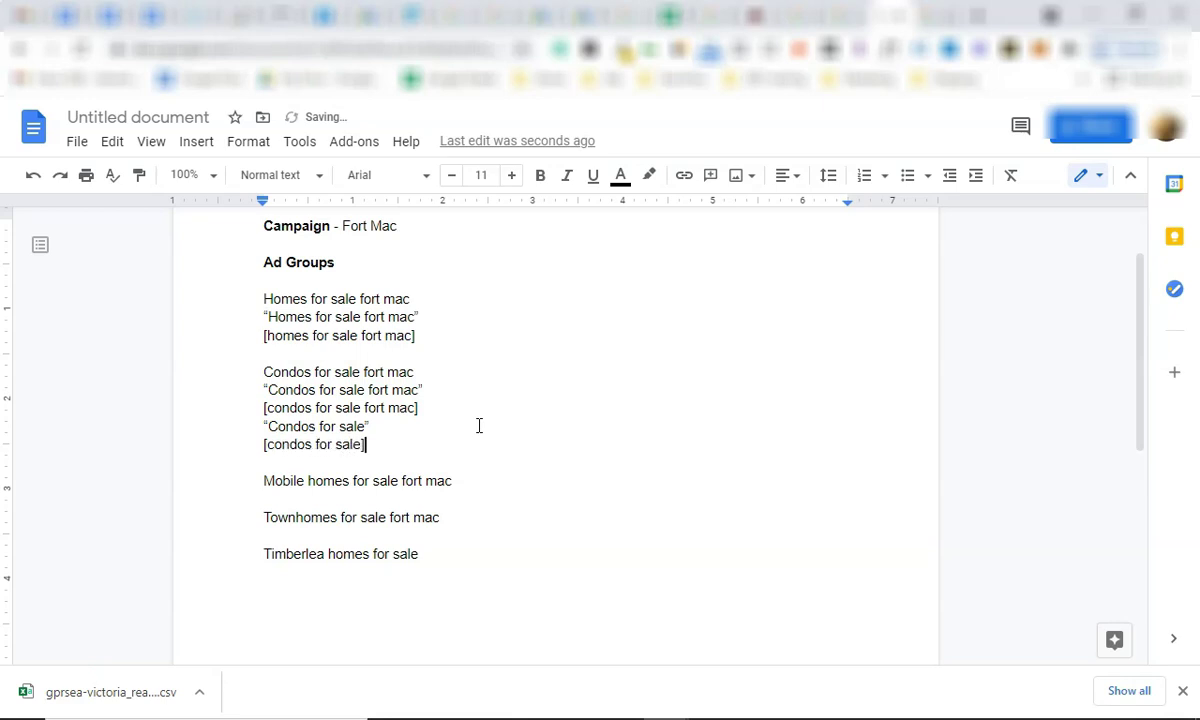
pyautogui.click(415, 455)
pyautogui.doubleClick(485, 490)
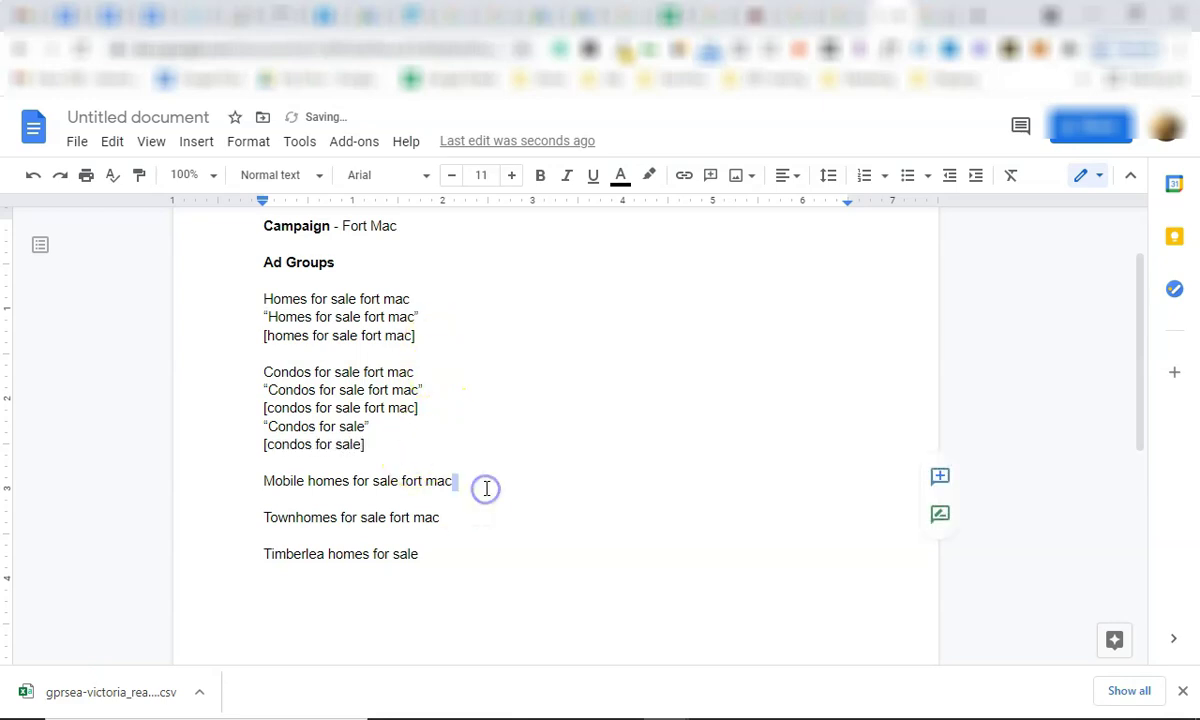
pyautogui.click(475, 534)
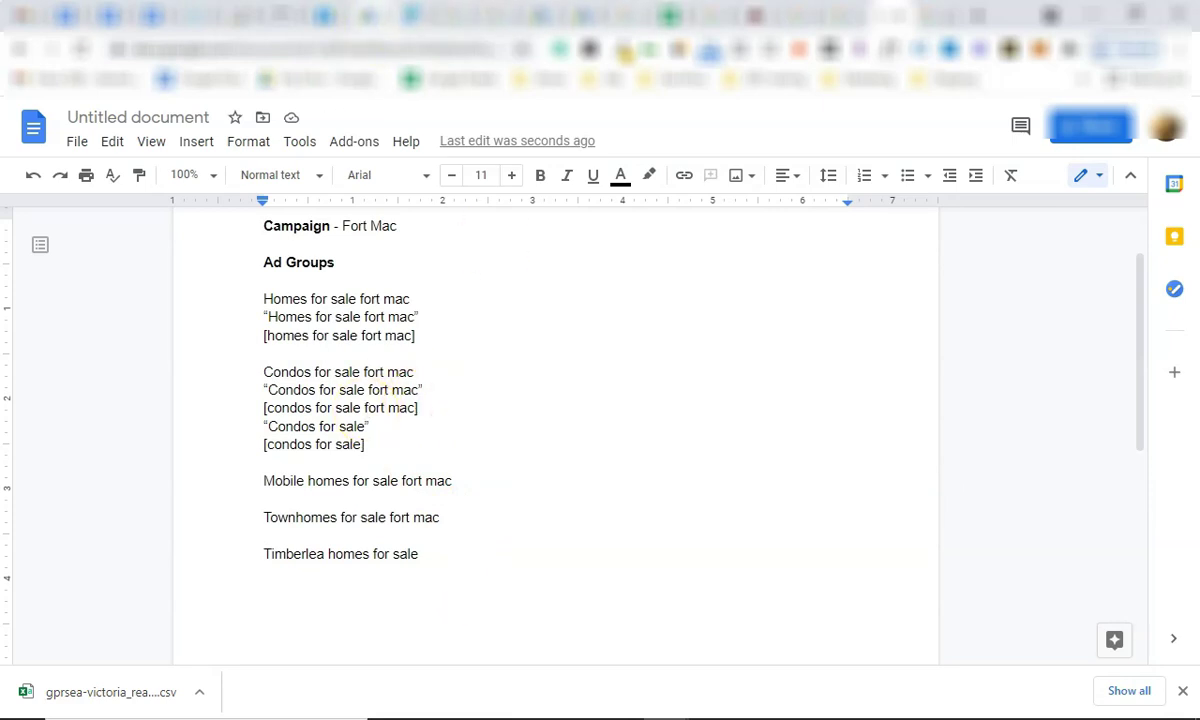
# Go to the Fort McMurray campaign, apply the Mar 1–31, 2021 date range, and open the Condos ad group.
pyautogui.click(375, 16)
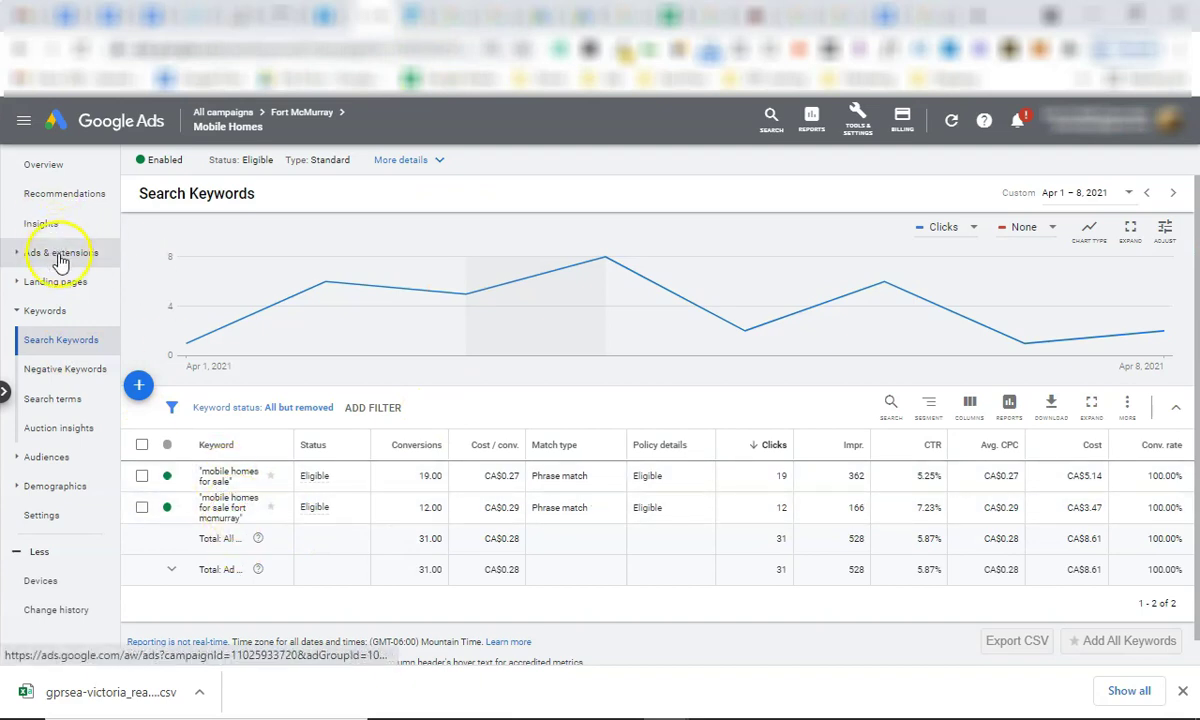
pyautogui.moveTo(287, 116)
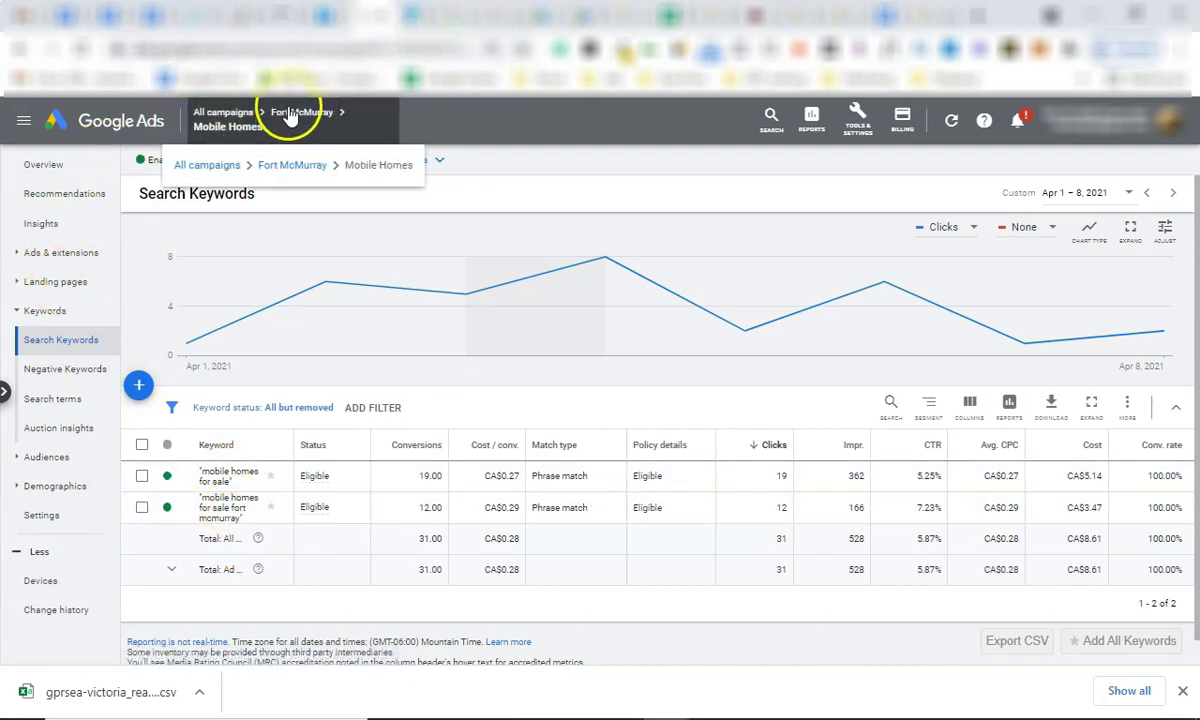
pyautogui.click(298, 113)
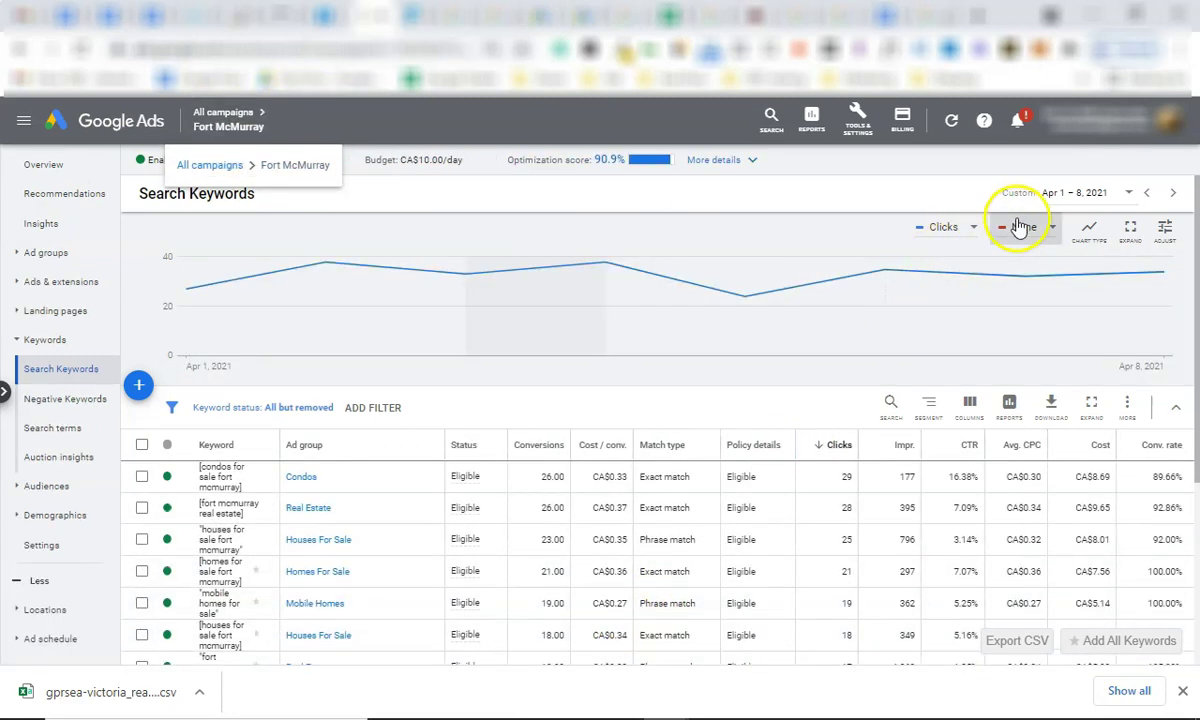
pyautogui.click(1074, 194)
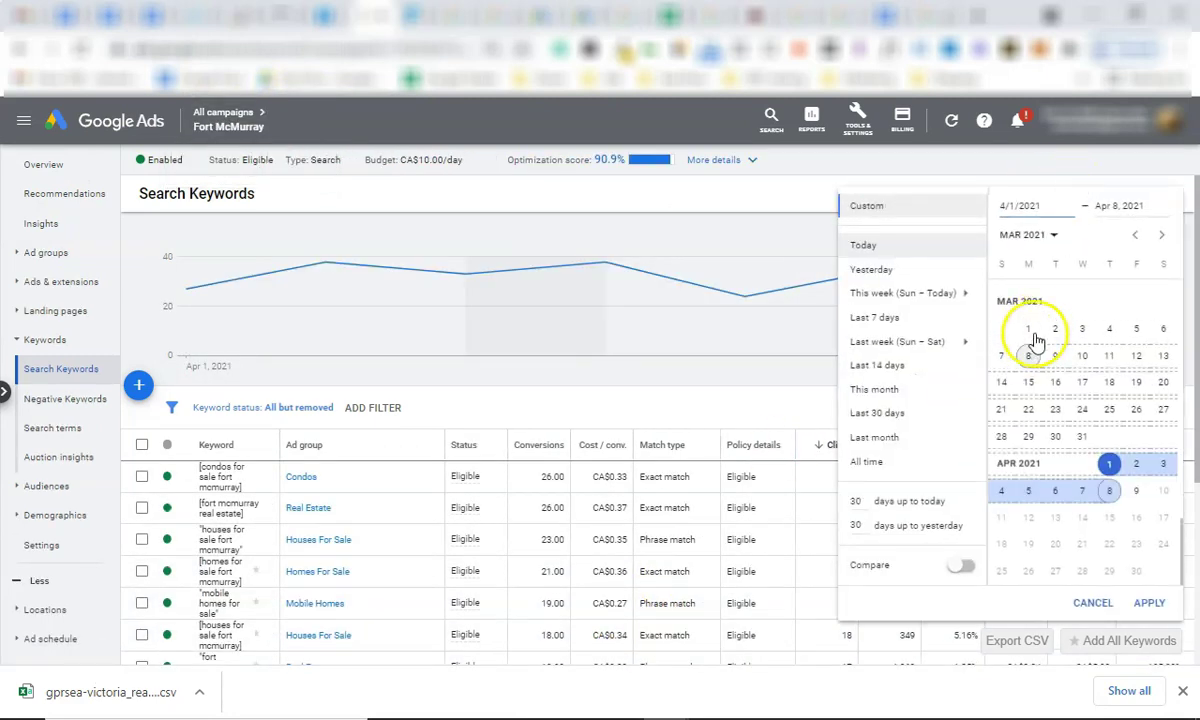
pyautogui.click(1028, 328)
pyautogui.click(1082, 436)
pyautogui.click(1148, 603)
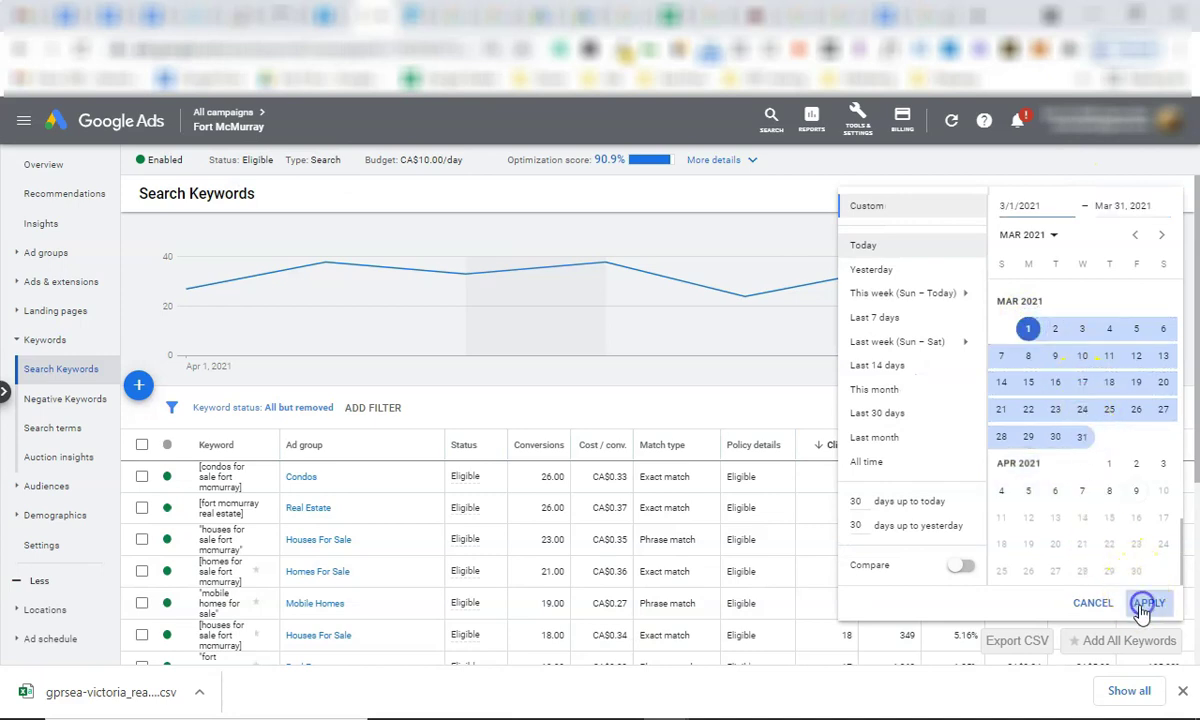
pyautogui.scroll(-1, 702, 498)
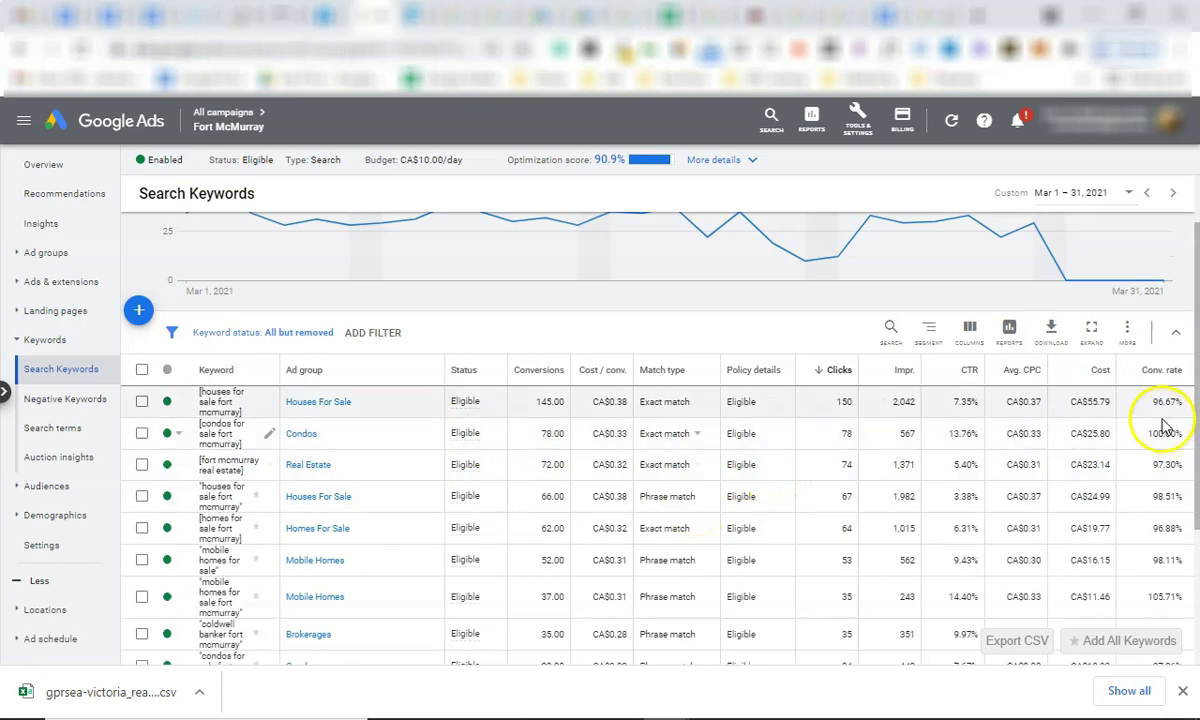
pyautogui.click(301, 434)
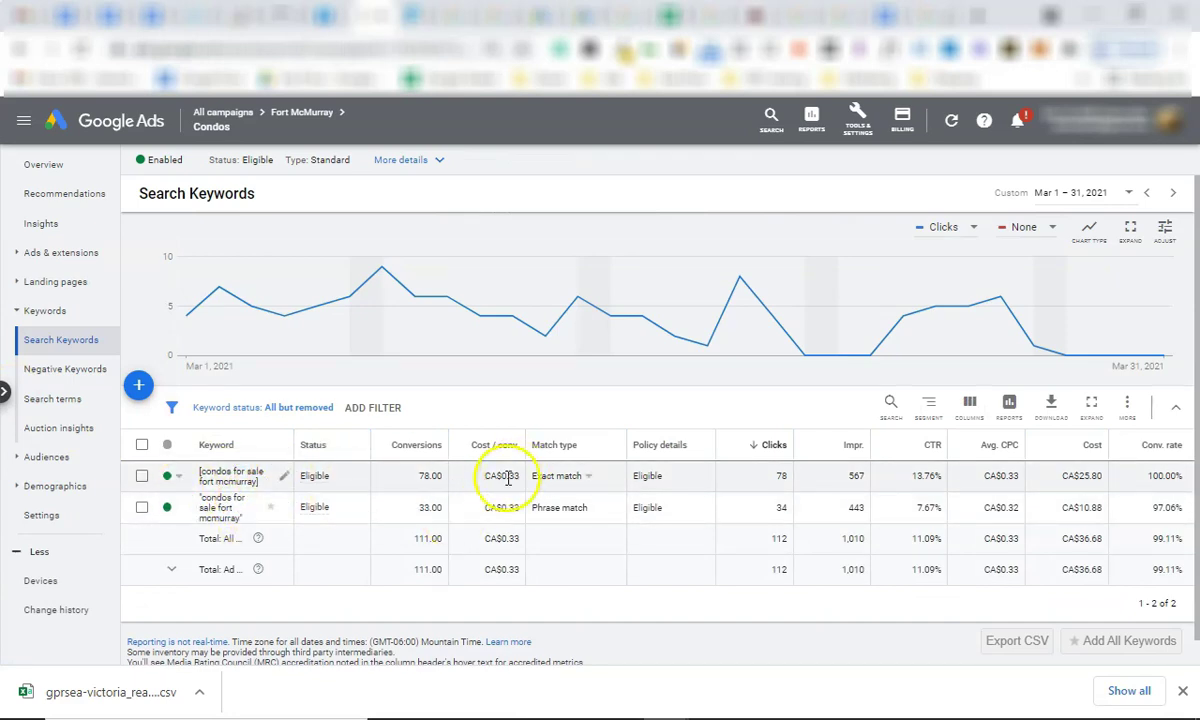
# Open the Condos search terms report and select terms like 'condo for sale in fort mcmurray'.
pyautogui.click(50, 398)
pyautogui.scroll(-1, 265, 480)
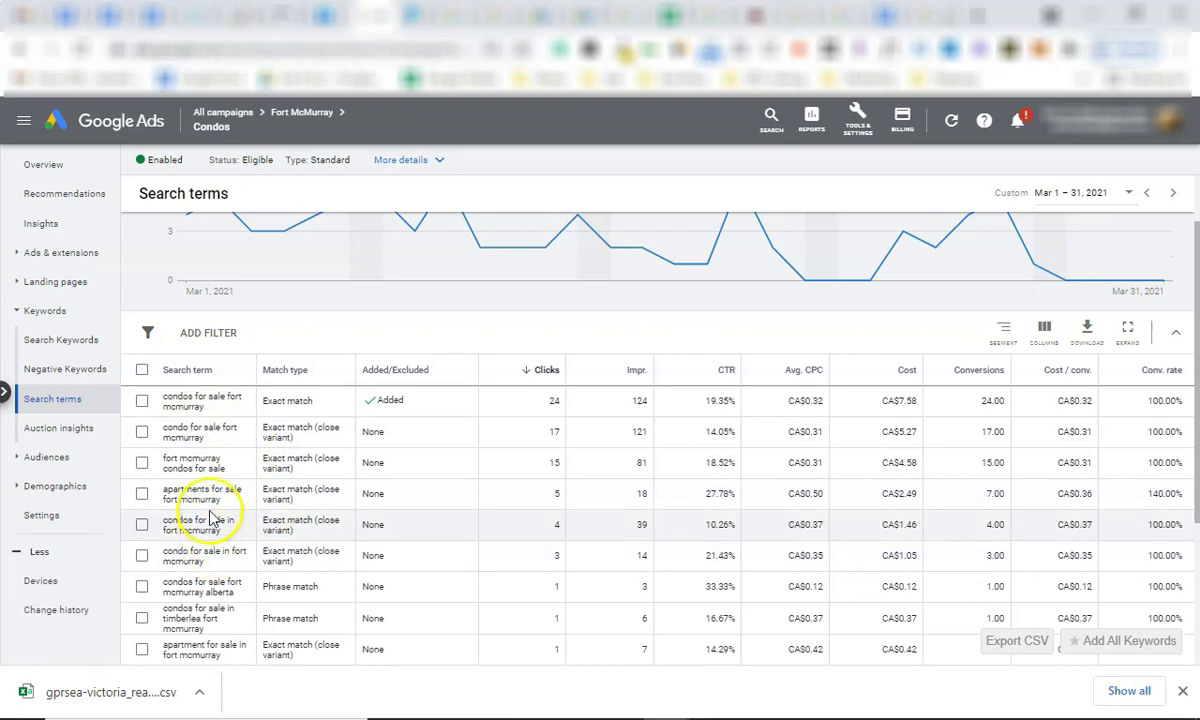
pyautogui.tripleClick(203, 462)
pyautogui.tripleClick(201, 427)
pyautogui.click(209, 400)
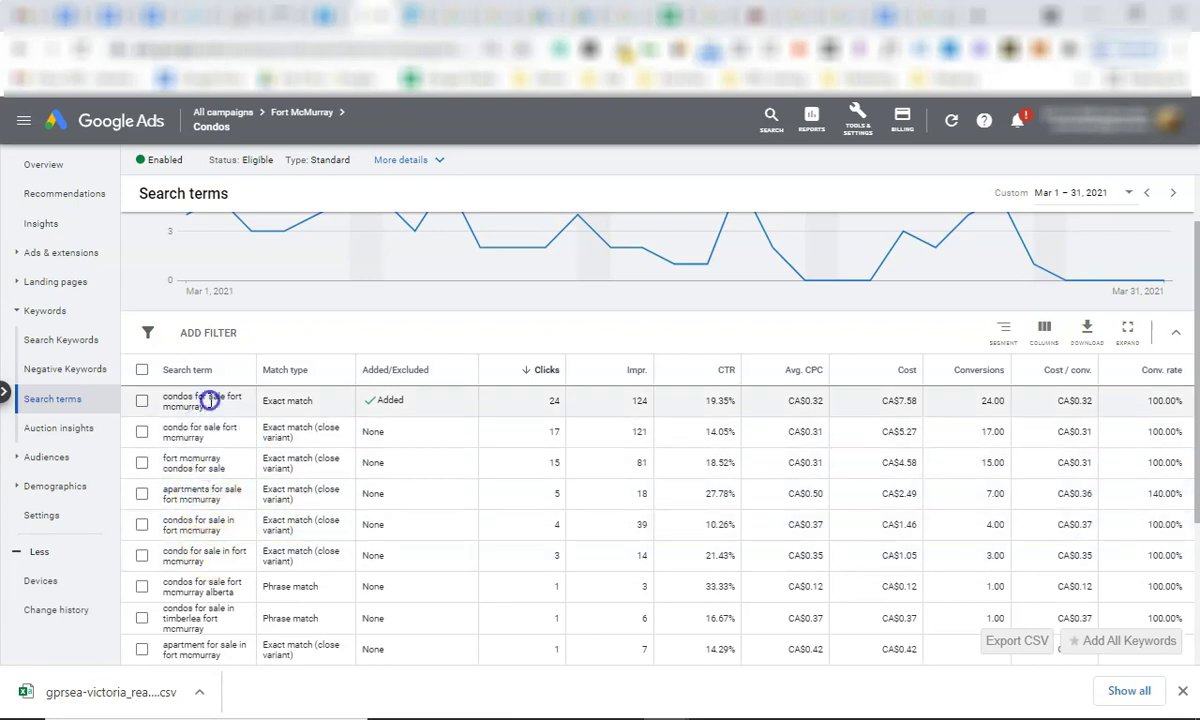
pyautogui.scroll(-2, 228, 495)
pyautogui.click(207, 521)
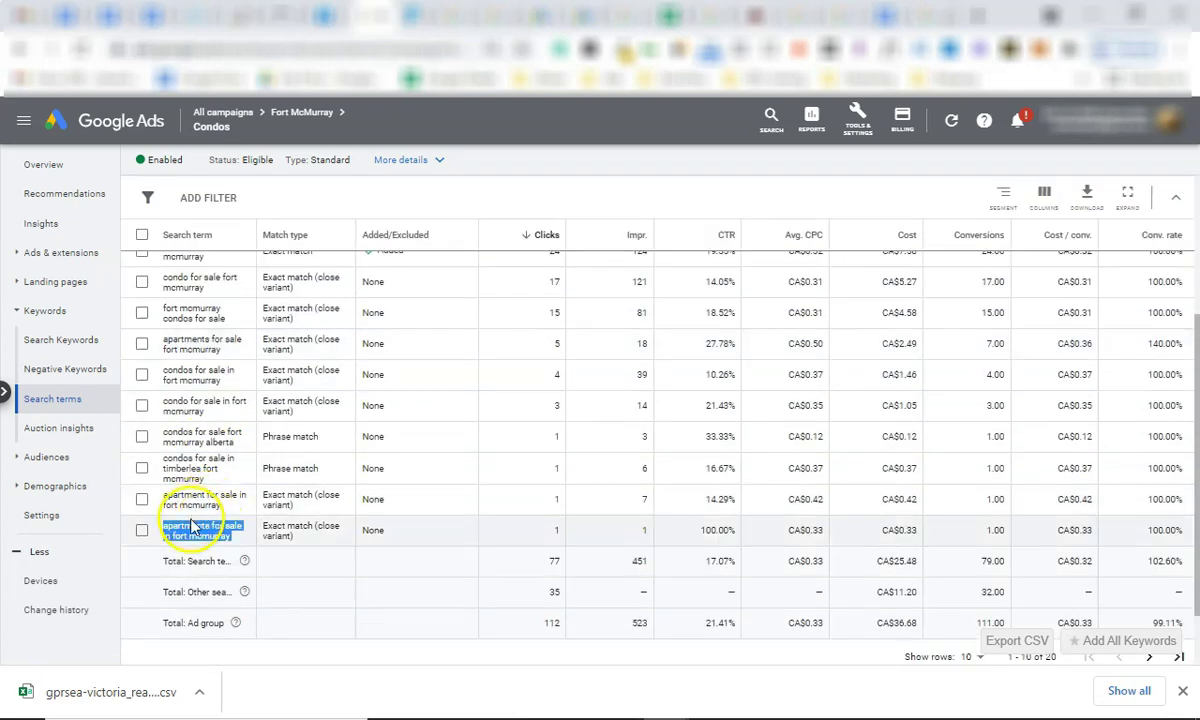
pyautogui.click(201, 490)
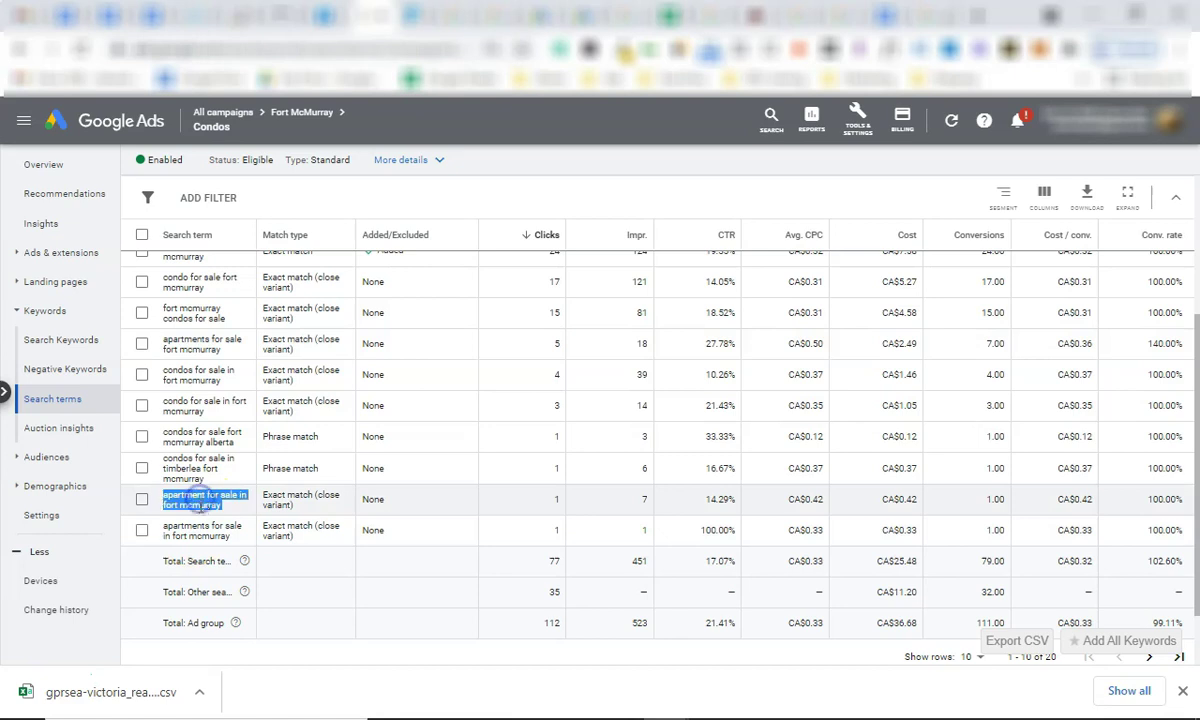
pyautogui.click(203, 512)
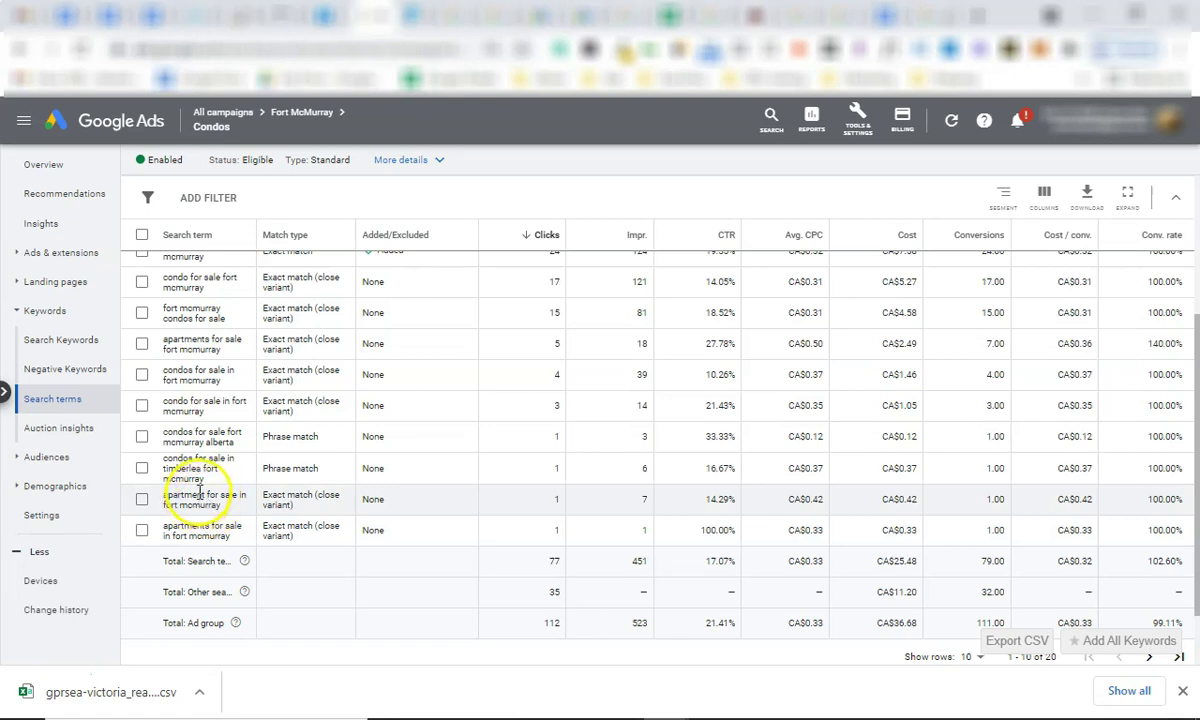
pyautogui.tripleClick(200, 405)
# Page on to search terms 11–20 and scroll through them.
pyautogui.scroll(-2, 1150, 600)
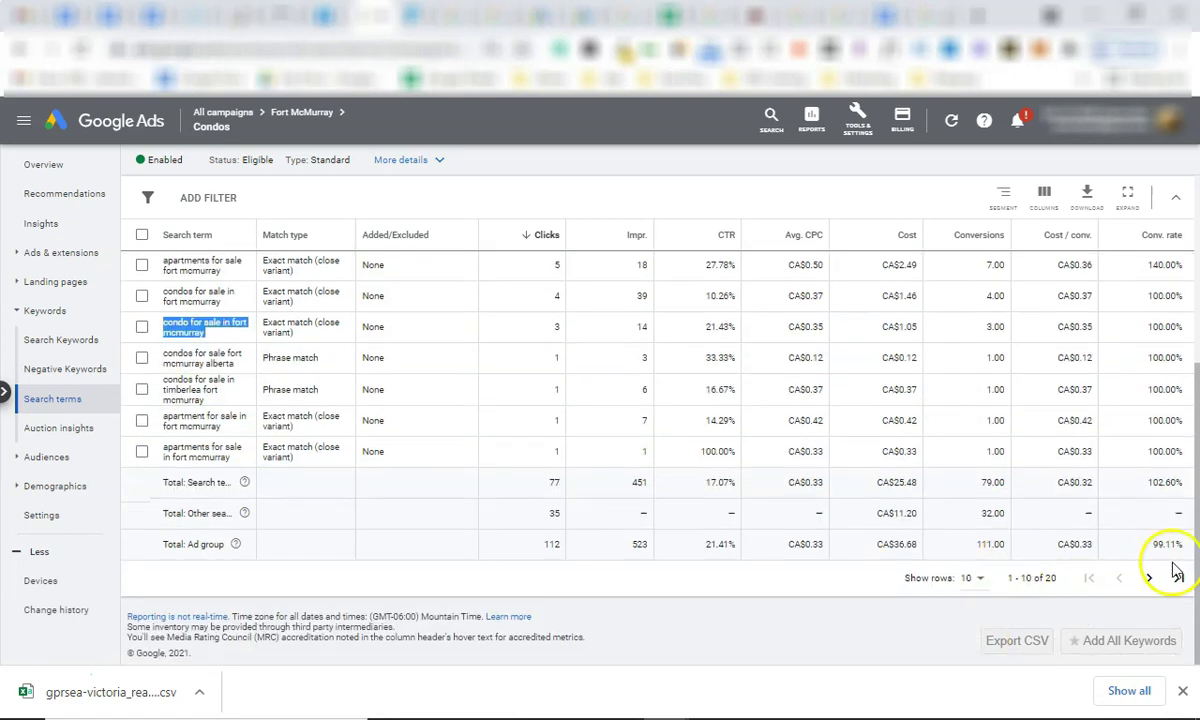
pyautogui.click(1175, 574)
pyautogui.scroll(-1, 270, 462)
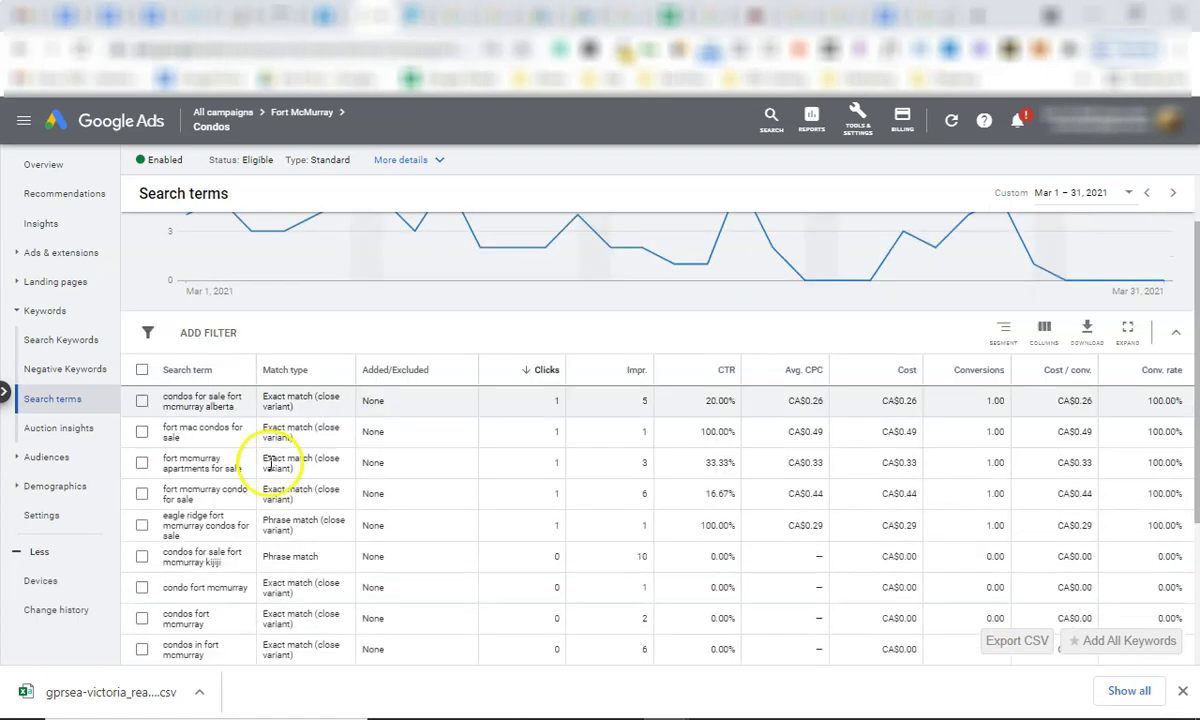
pyautogui.scroll(-1, 268, 465)
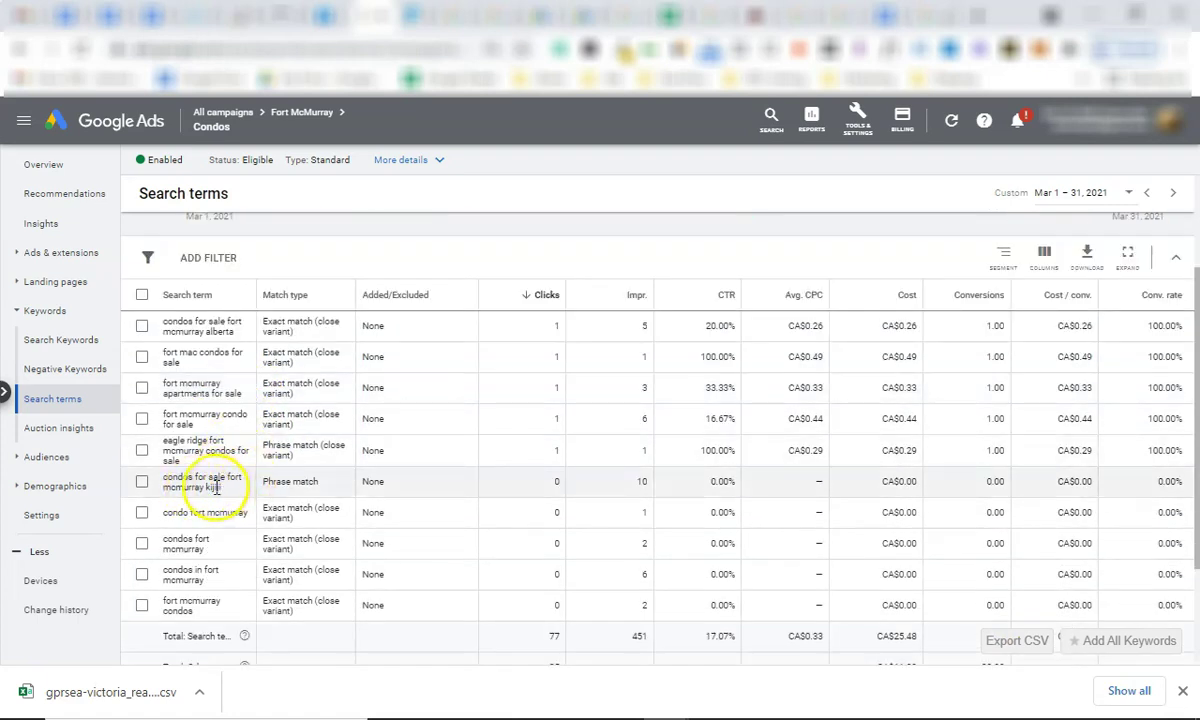
pyautogui.scroll(-1, 226, 492)
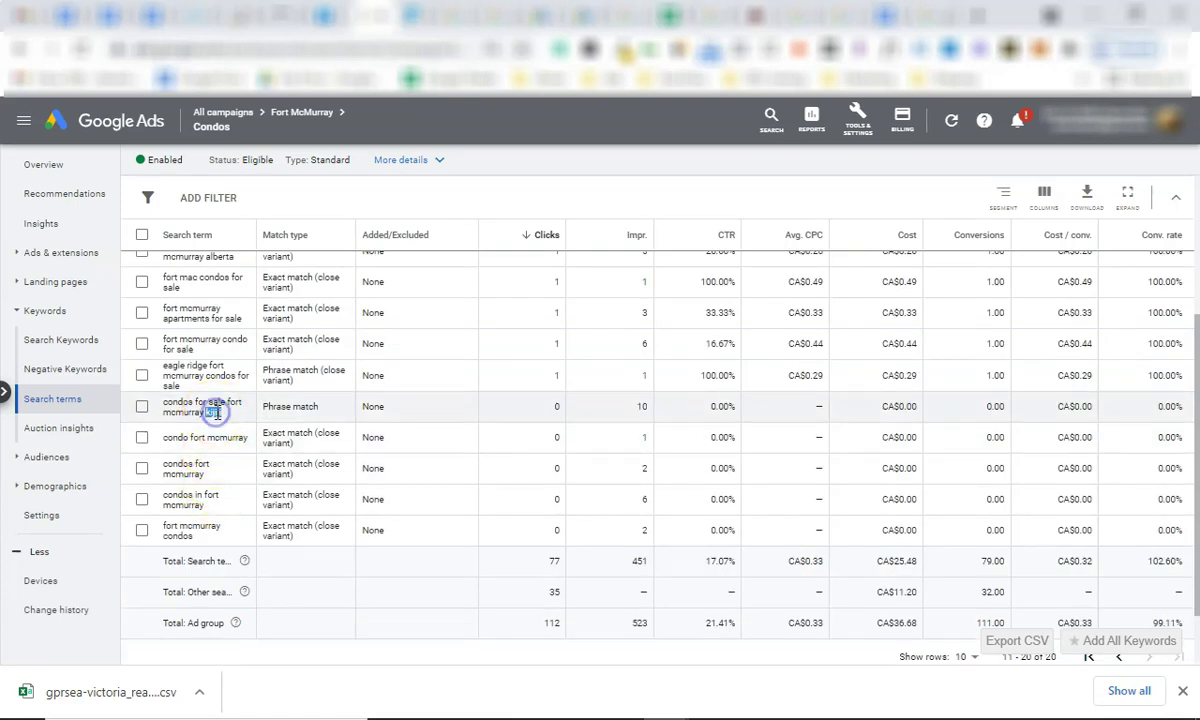
pyautogui.scroll(-1, 228, 482)
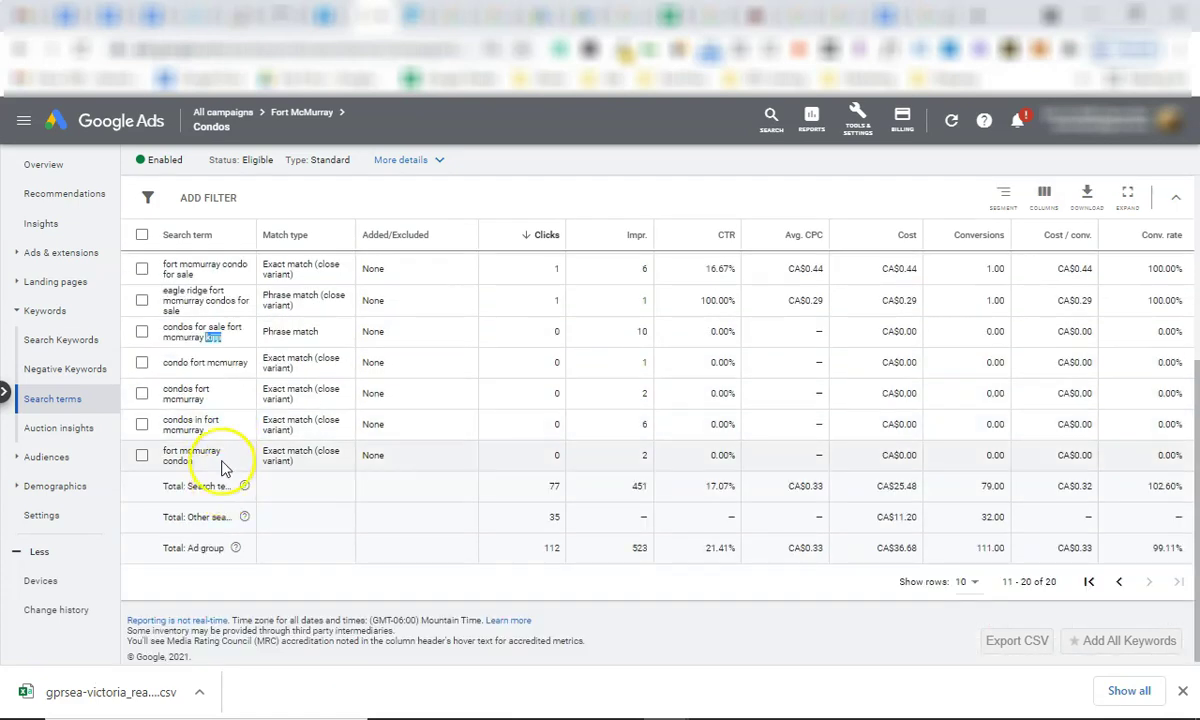
pyautogui.scroll(3, 225, 461)
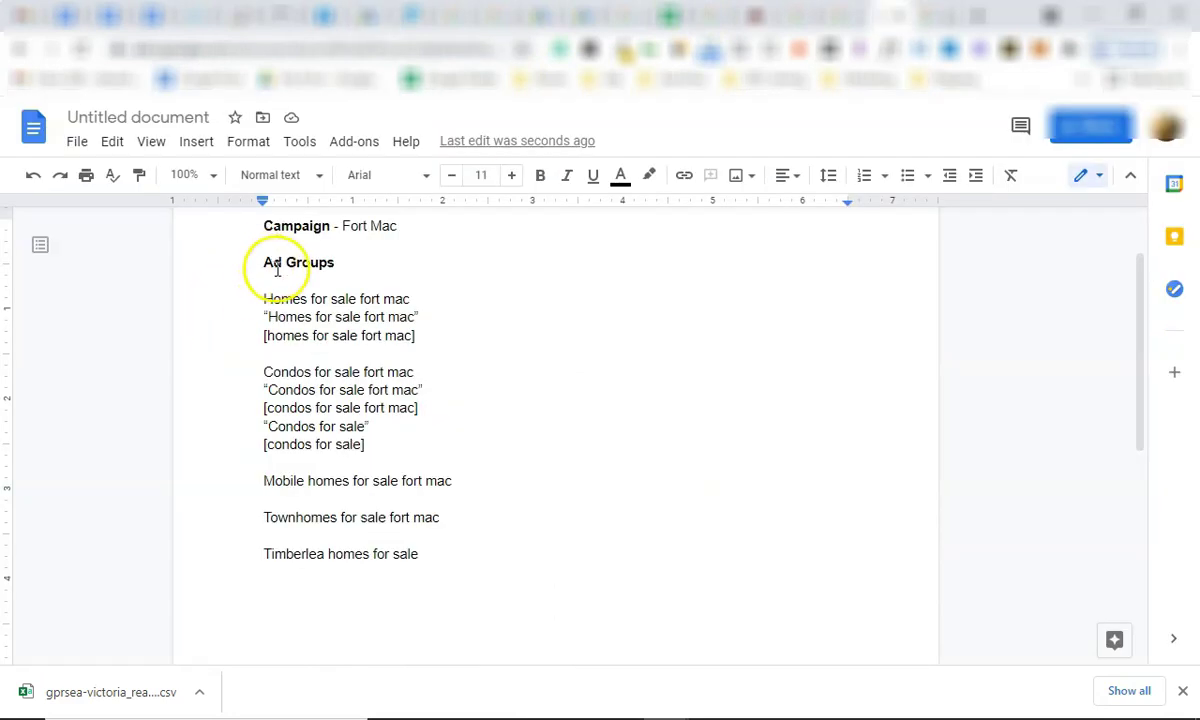
pyautogui.scroll(1, 300, 290)
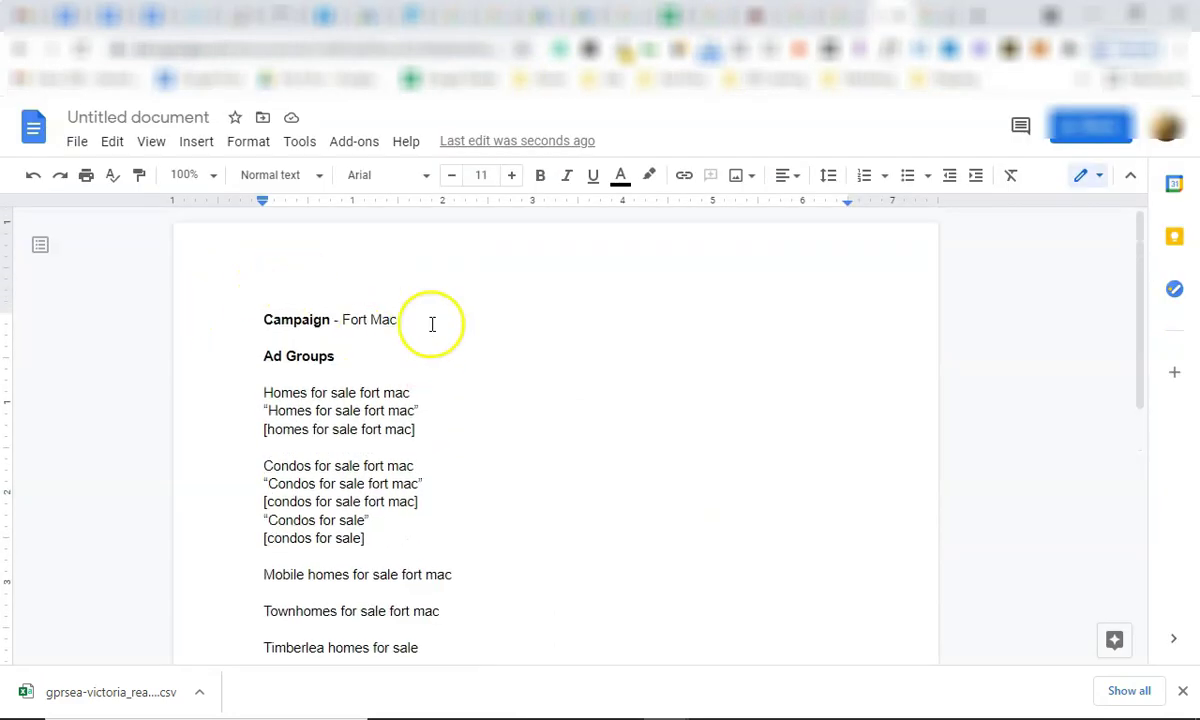
# Title the untitled document 'Campaign - Fort Mac'.
pyautogui.click(343, 356)
pyautogui.click(181, 117)
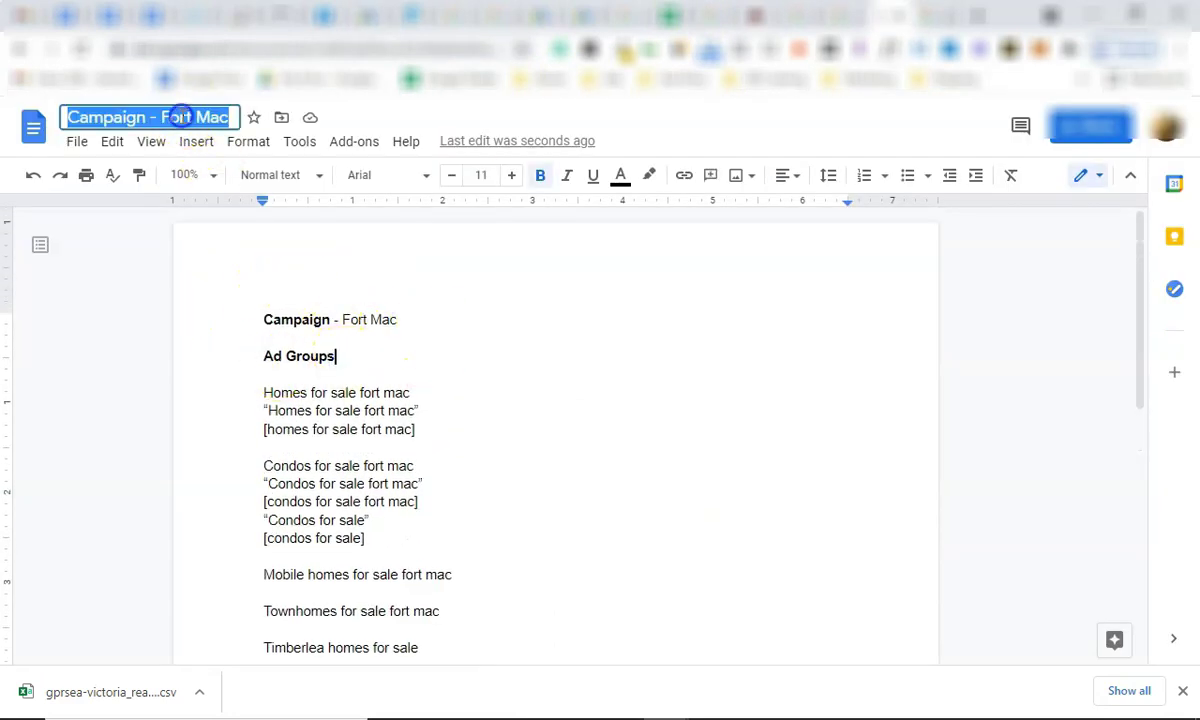
pyautogui.click(386, 354)
# Bold the Homes, Condos and Mobile homes for sale fort mac ad group headings.
pyautogui.moveTo(420, 394); pyautogui.dragTo(142, 378)
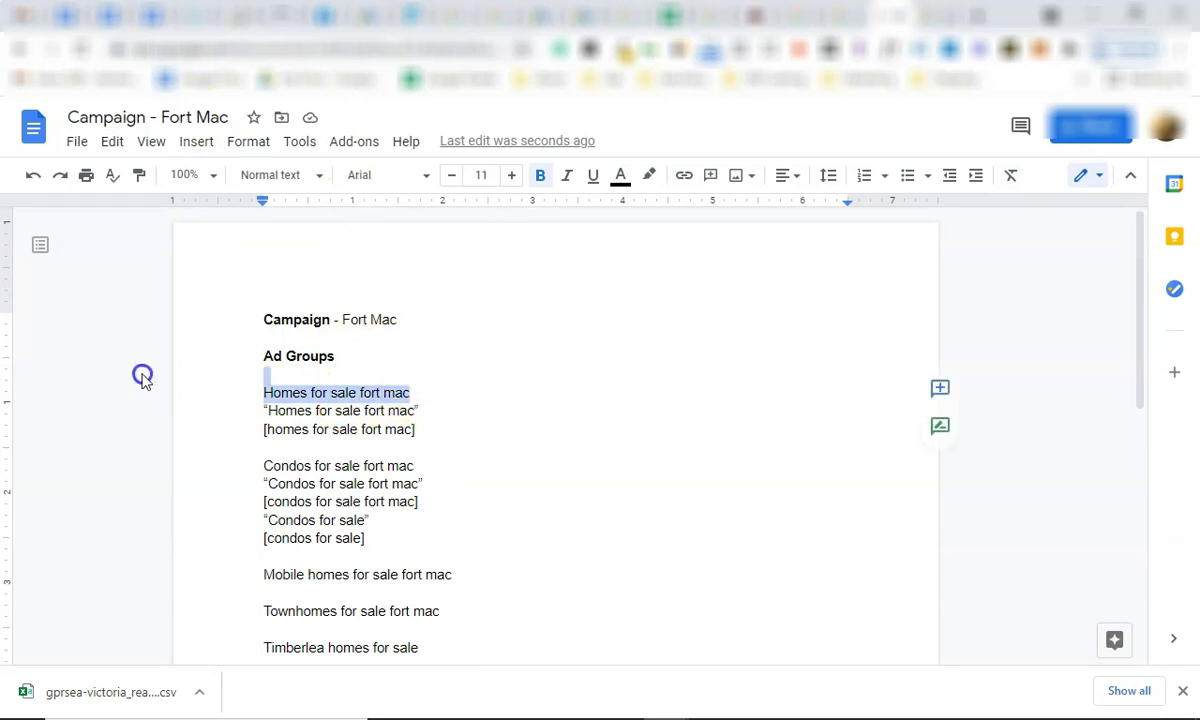
pyautogui.hotkey('ctrl', 'b')
pyautogui.moveTo(416, 466); pyautogui.dragTo(264, 458)
pyautogui.hotkey('ctrl', 'b')
pyautogui.moveTo(466, 575); pyautogui.dragTo(258, 574)
pyautogui.hotkey('ctrl', 'b')
pyautogui.click(490, 567)
pyautogui.scroll(-1, 340, 430)
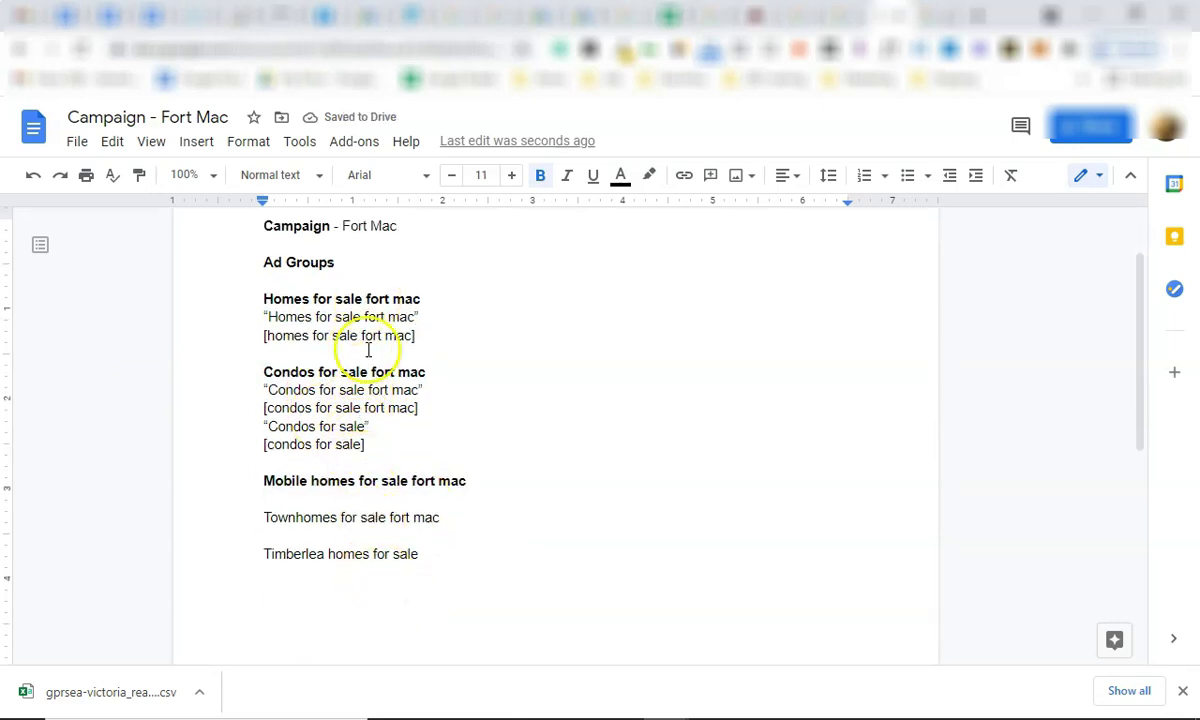
pyautogui.scroll(-4, 373, 410)
pyautogui.scroll(5, 375, 542)
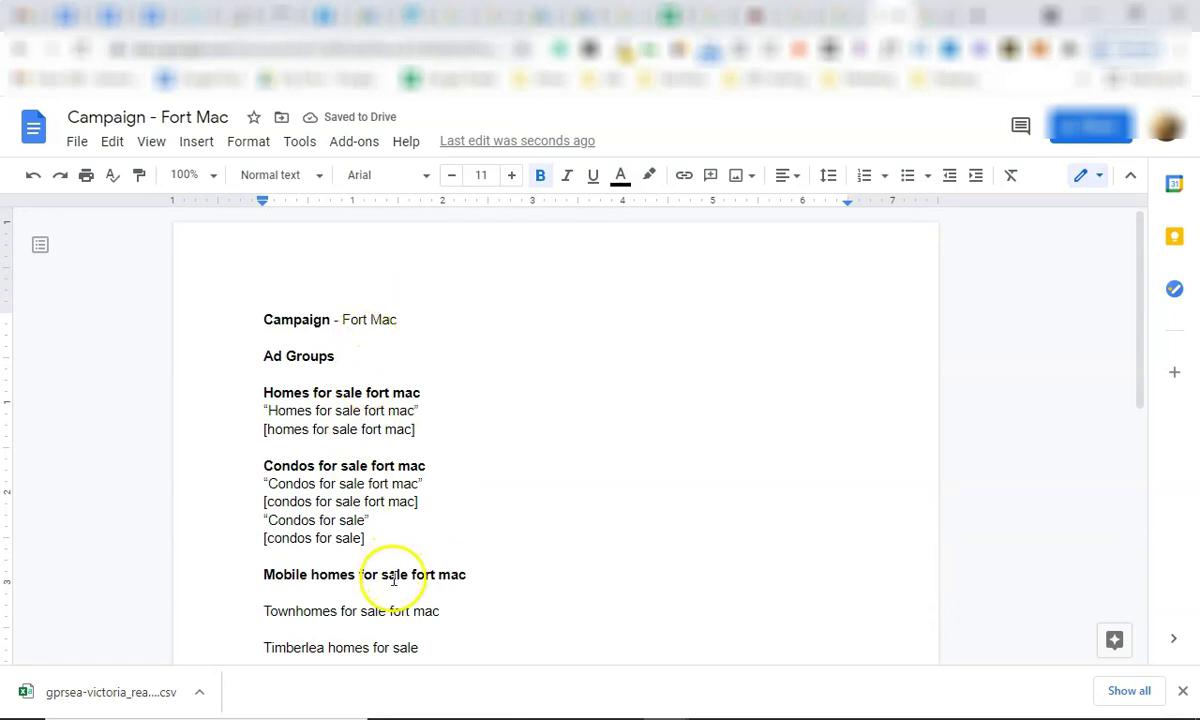
pyautogui.scroll(-1, 390, 430)
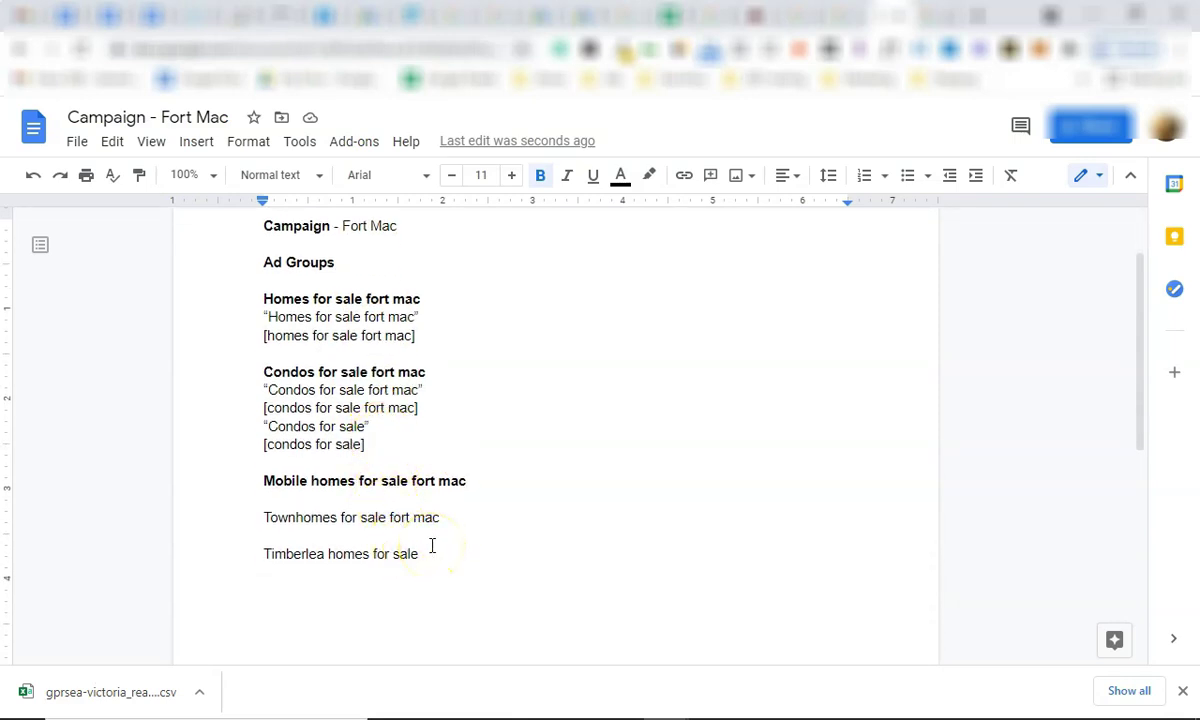
# In Google Ads, view the account-wide ads and search keywords under All campaigns.
pyautogui.click(370, 14)
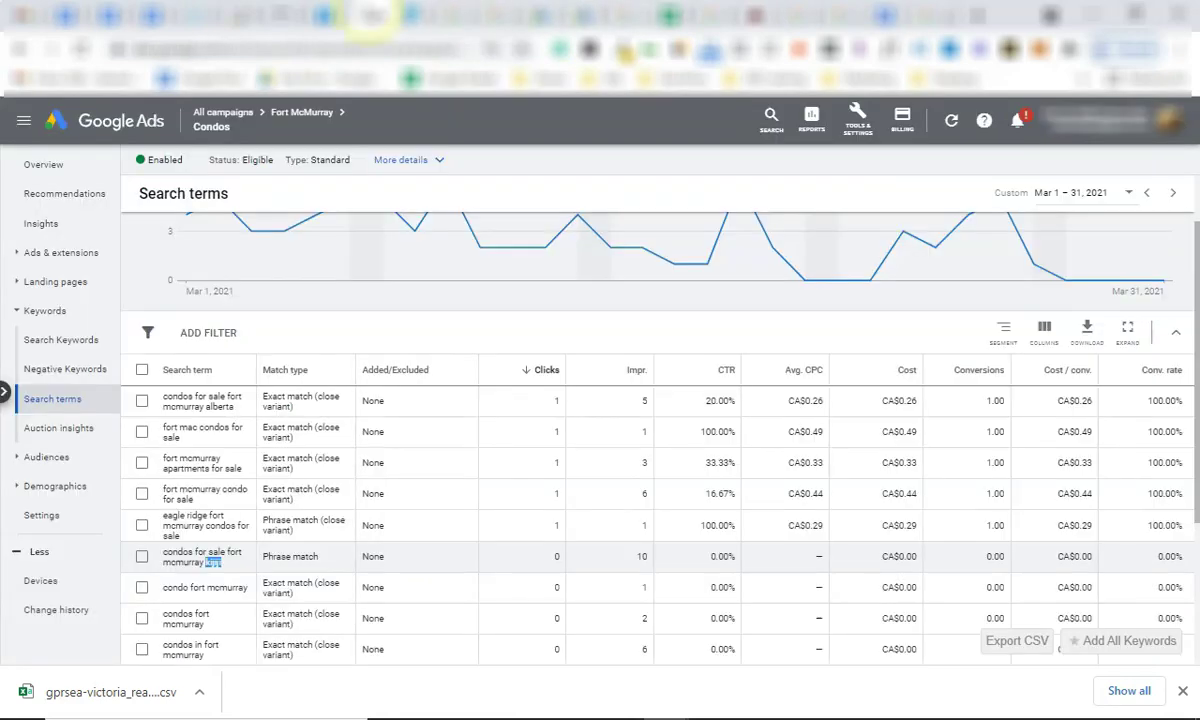
pyautogui.click(222, 112)
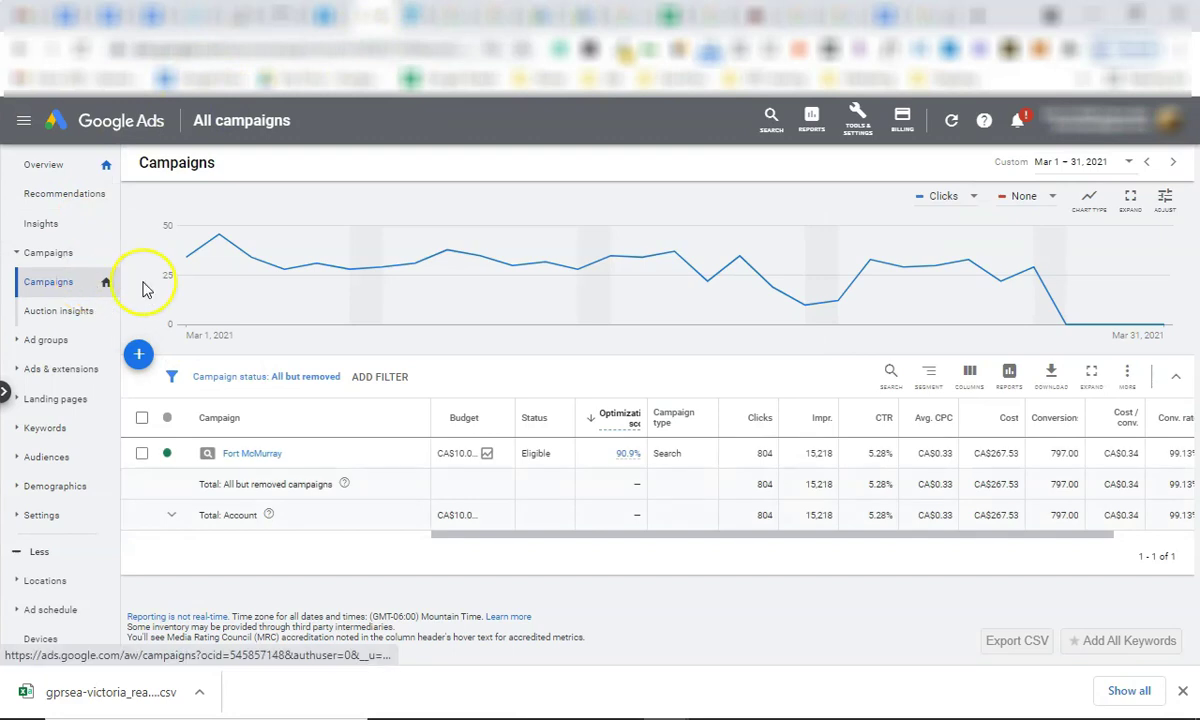
pyautogui.click(82, 370)
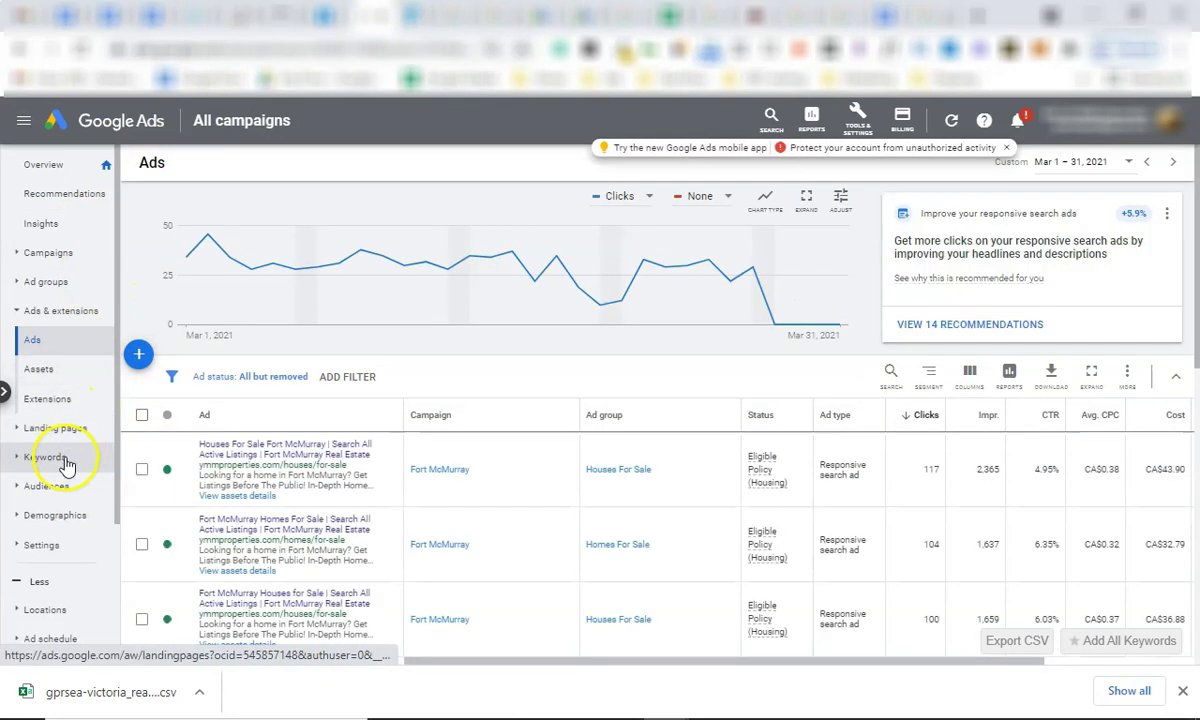
pyautogui.click(70, 458)
pyautogui.scroll(-2, 72, 470)
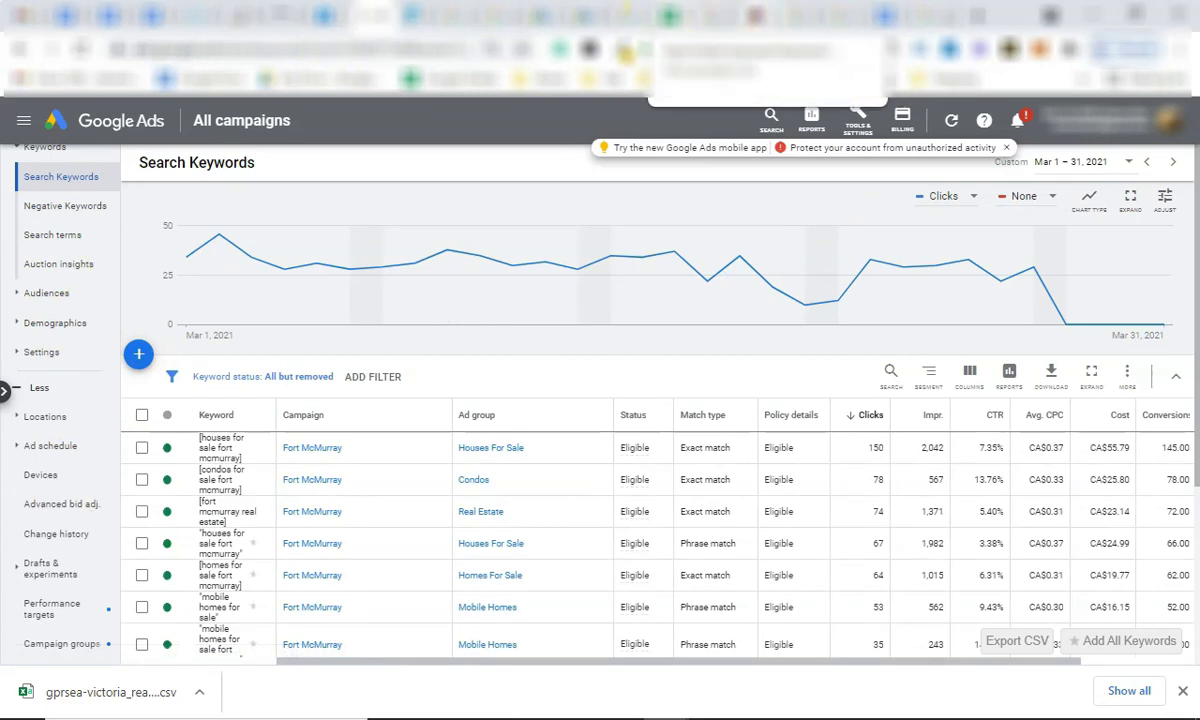
# Review the Keyword Planner ideas for victoria real estate and victoria homes for sale.
pyautogui.click(556, 15)
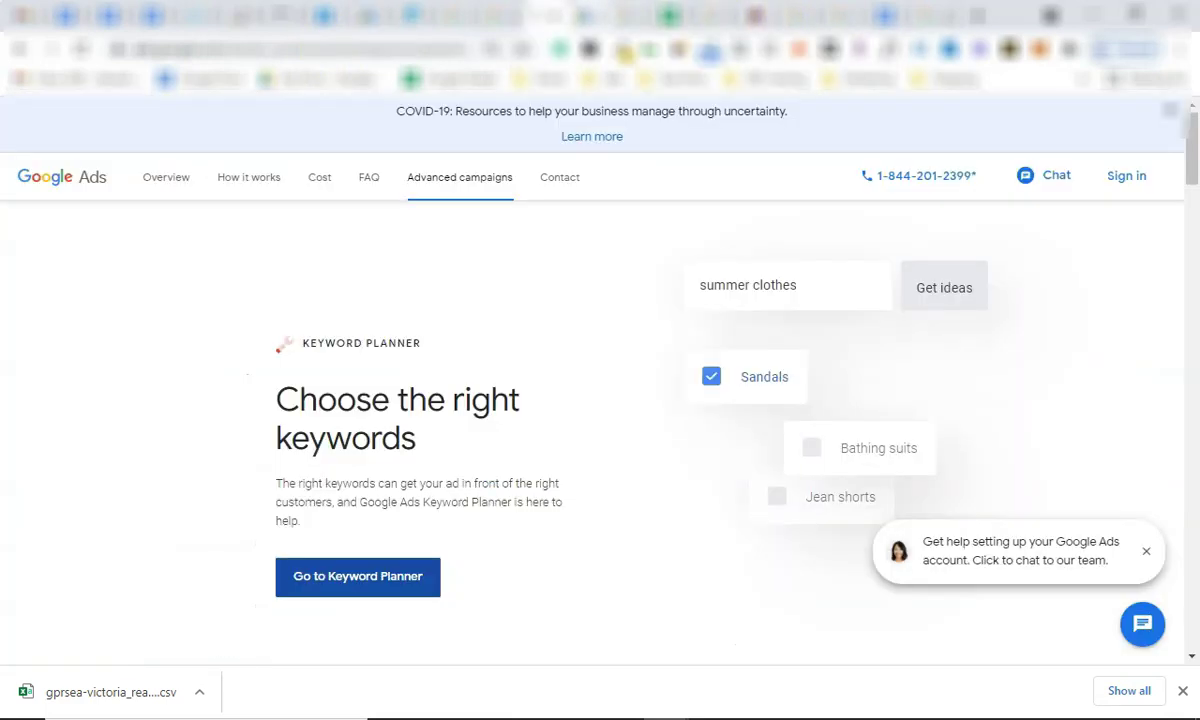
pyautogui.click(590, 15)
pyautogui.scroll(-2, 214, 402)
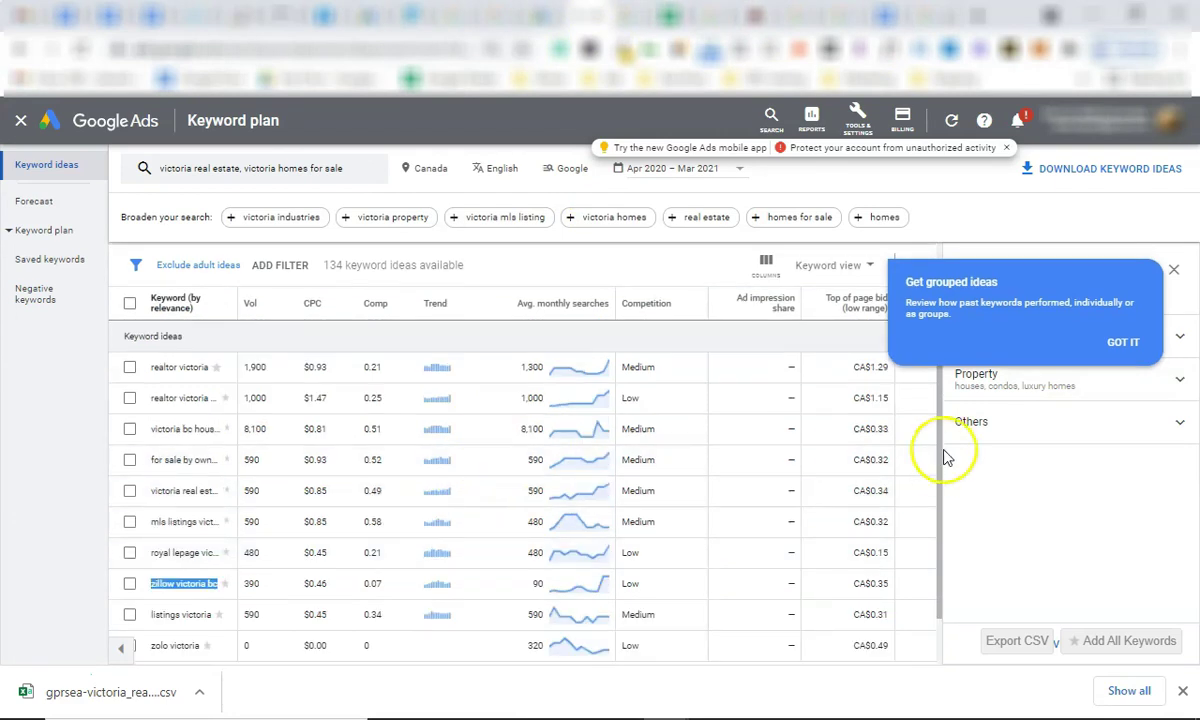
pyautogui.scroll(2, 335, 375)
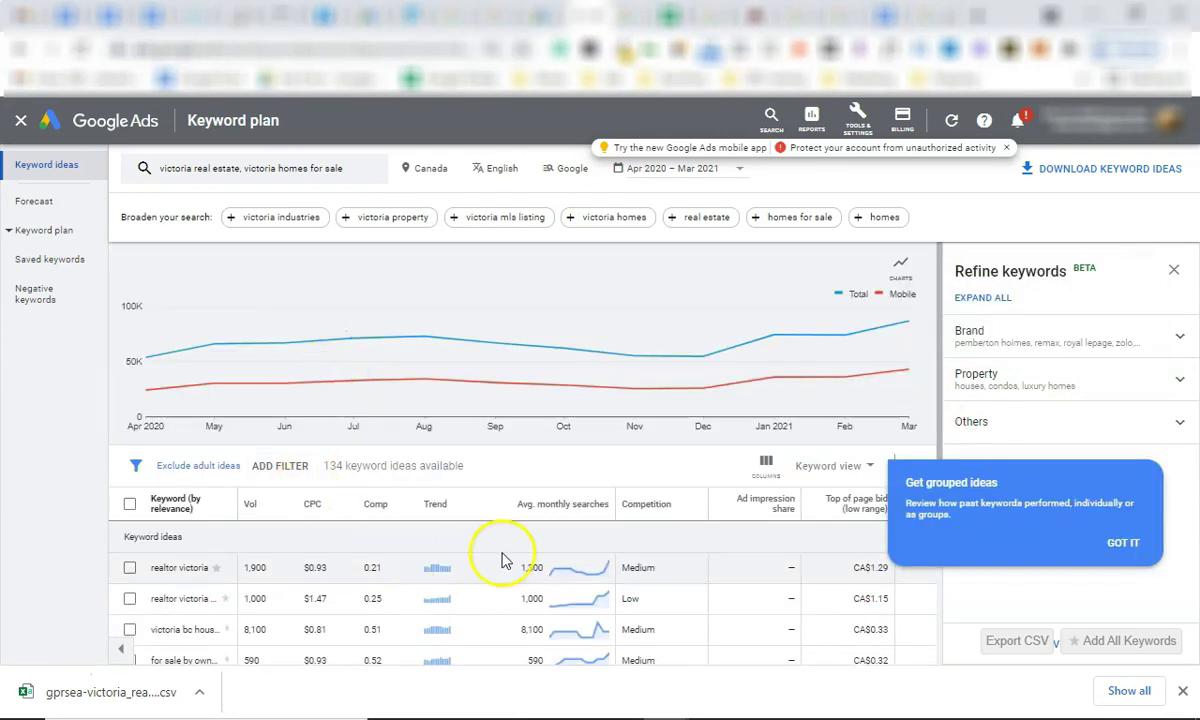
pyautogui.scroll(-2, 523, 568)
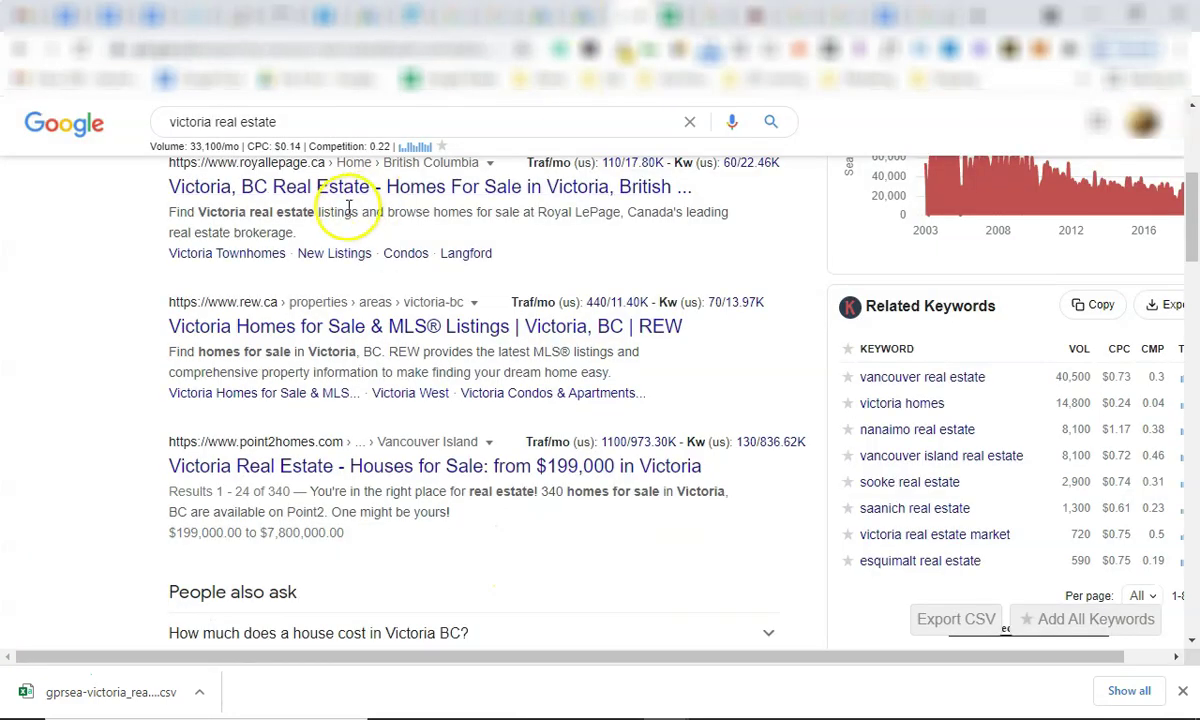
pyautogui.scroll(4, 348, 209)
pyautogui.tripleClick(222, 170)
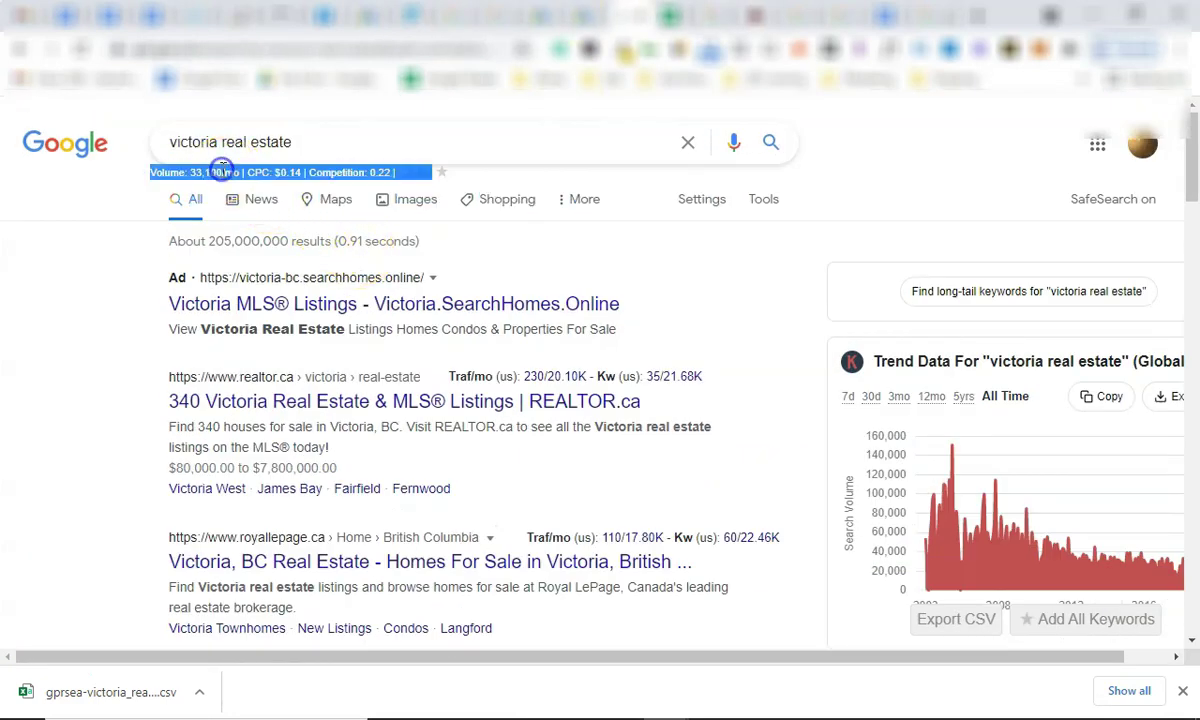
pyautogui.doubleClick(231, 172)
pyautogui.moveTo(206, 172)
pyautogui.mouseDown()
pyautogui.moveTo(158, 171)
pyautogui.moveTo(195, 170)
pyautogui.mouseUp()
pyautogui.tripleClick(233, 172)
pyautogui.tripleClick(244, 170)
pyautogui.scroll(-7, 826, 324)
pyautogui.scroll(-3, 962, 395)
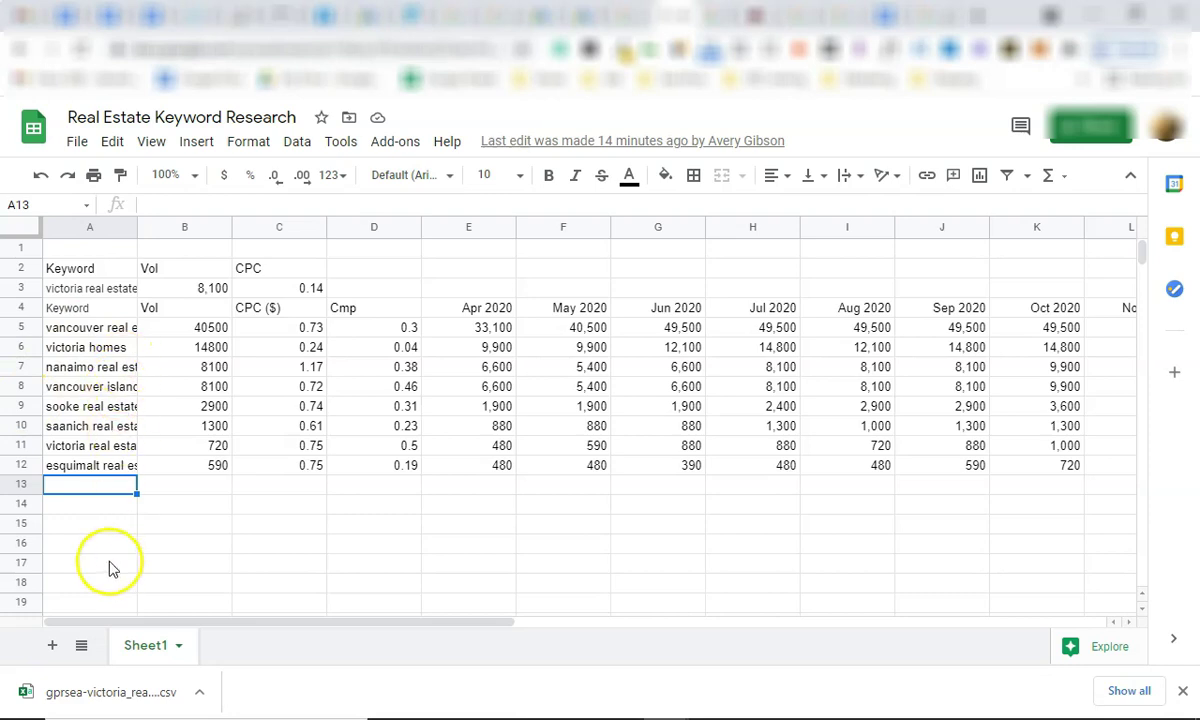
pyautogui.scroll(-2, 112, 570)
pyautogui.click(112, 543)
pyautogui.scroll(1, 112, 549)
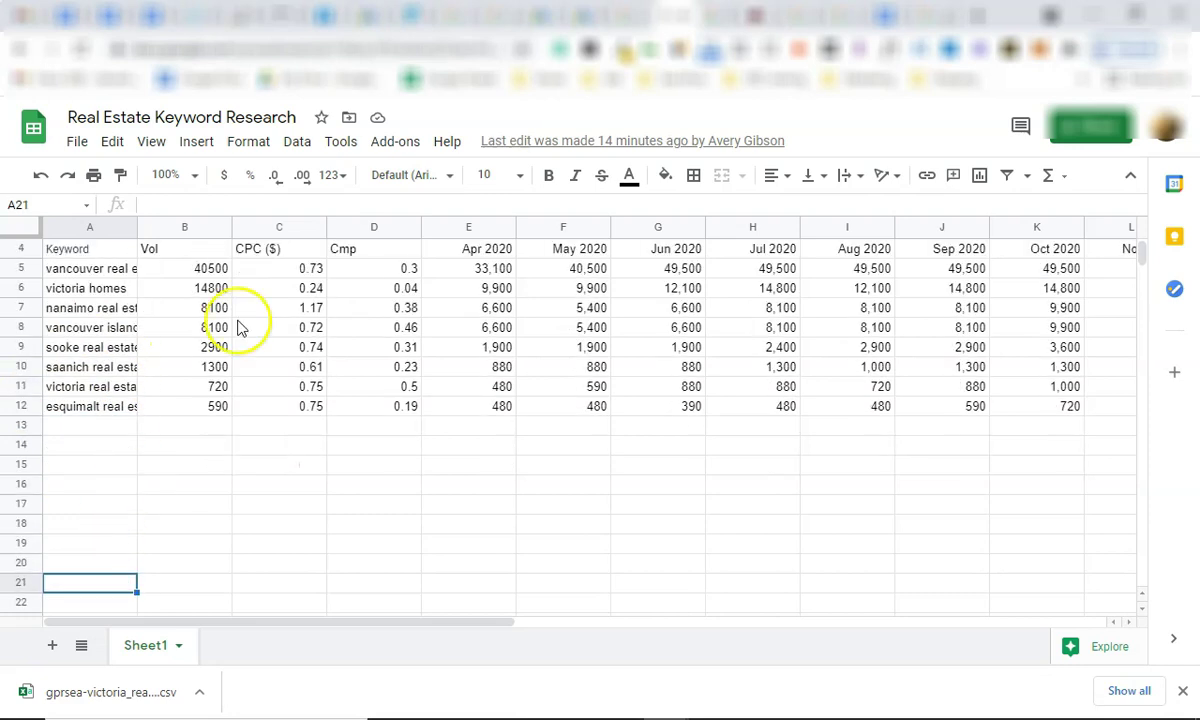
pyautogui.click(281, 269)
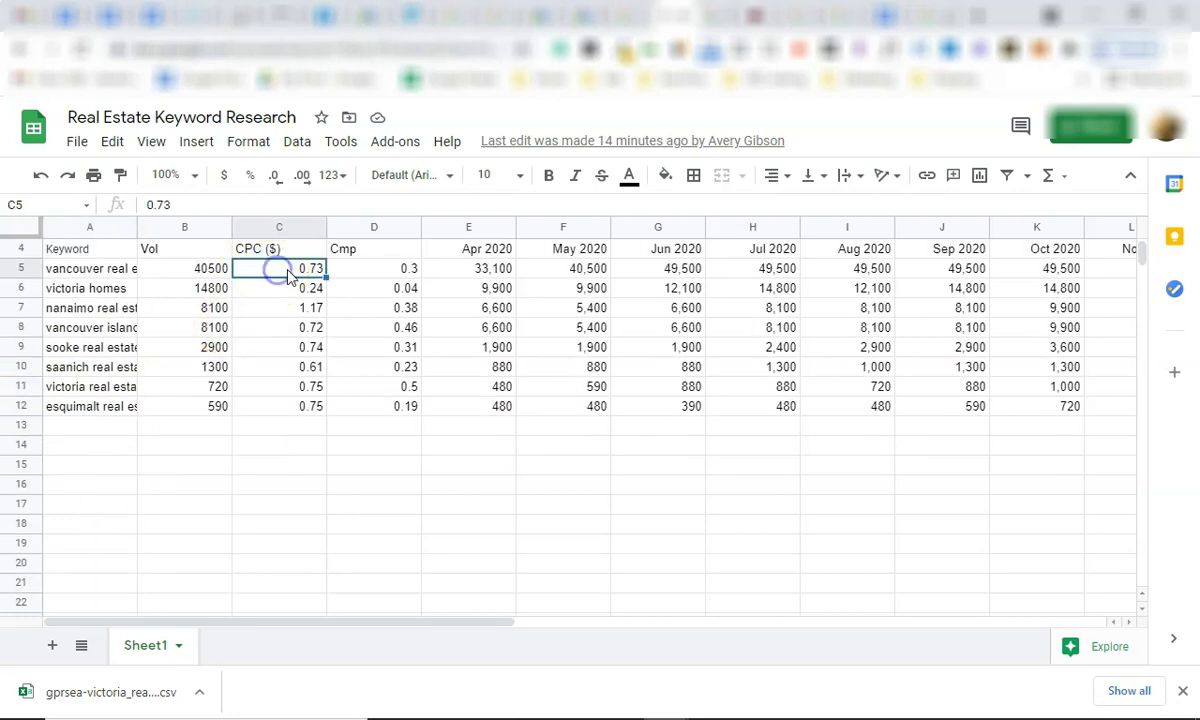
pyautogui.click(300, 290)
pyautogui.click(301, 310)
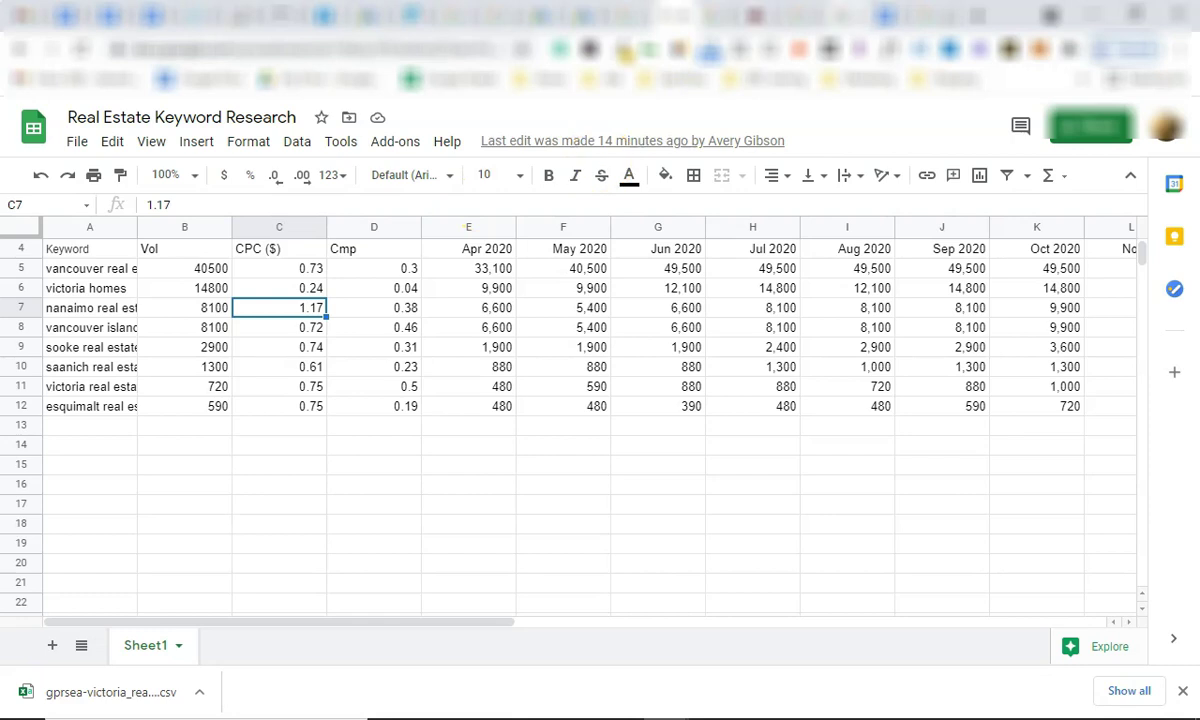
pyautogui.scroll(-3, 125, 483)
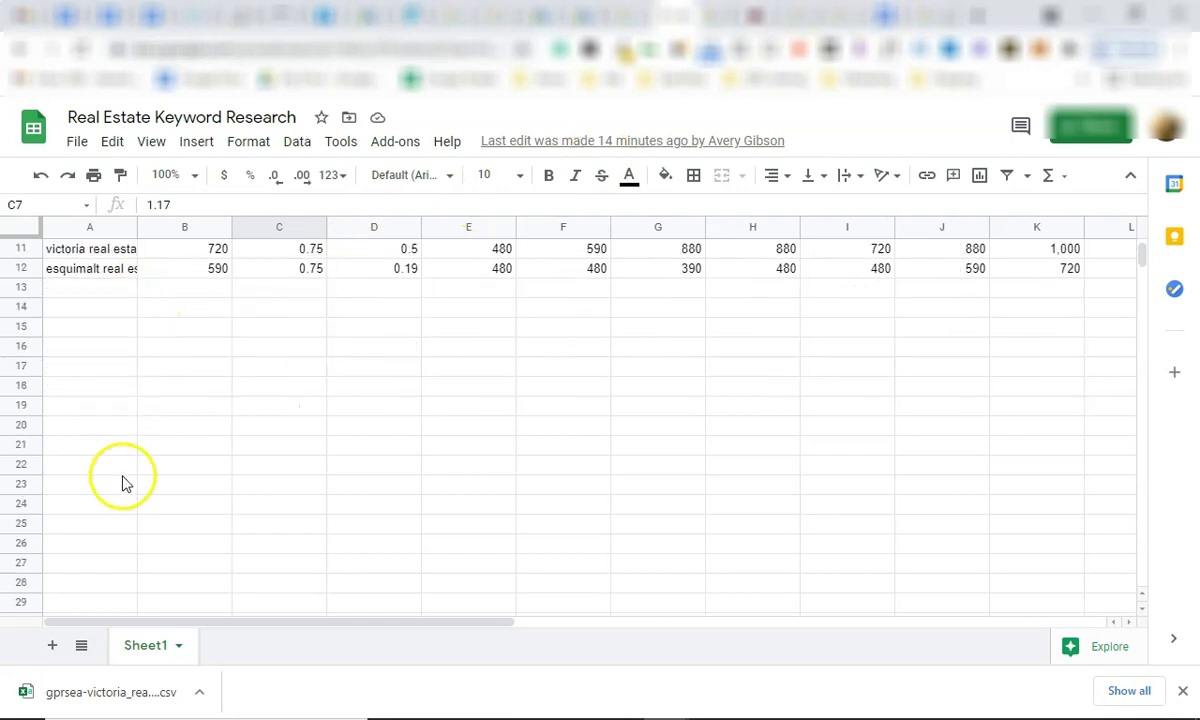
pyautogui.scroll(3, 125, 483)
# Review the 'Campaign - Fort Mac' plan in Google Docs, selecting its title line and scanning the ad groups.
pyautogui.click(840, 14)
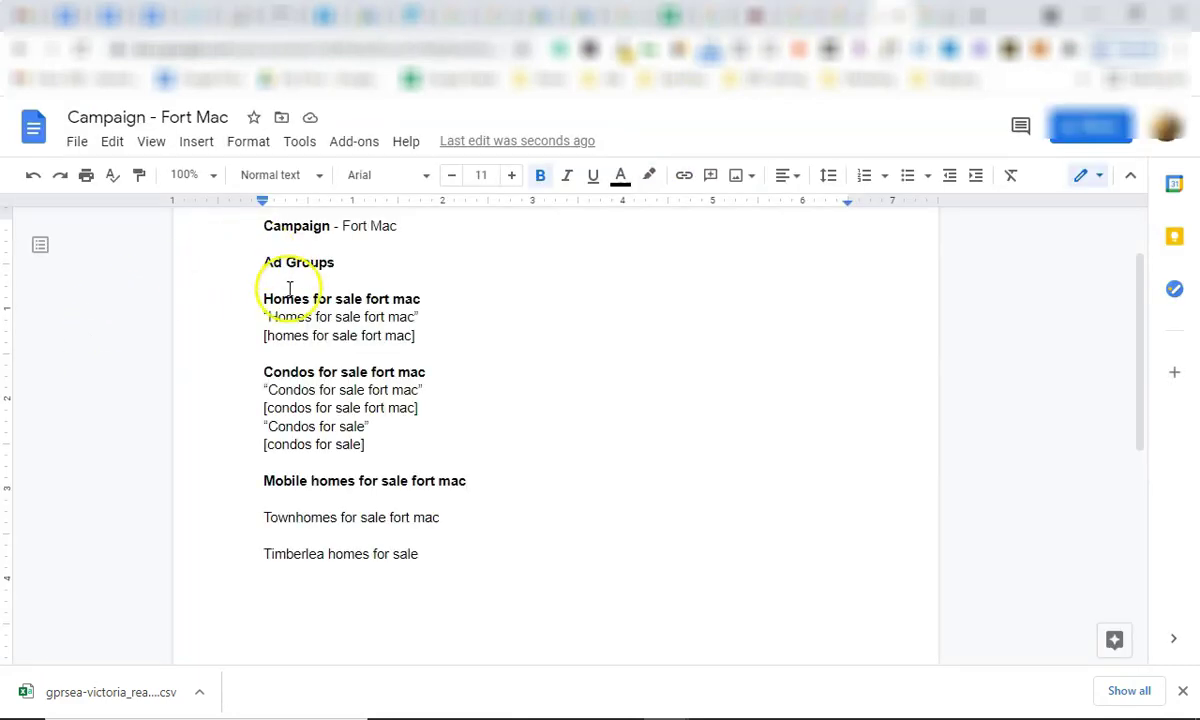
pyautogui.moveTo(264, 320); pyautogui.dragTo(431, 327)
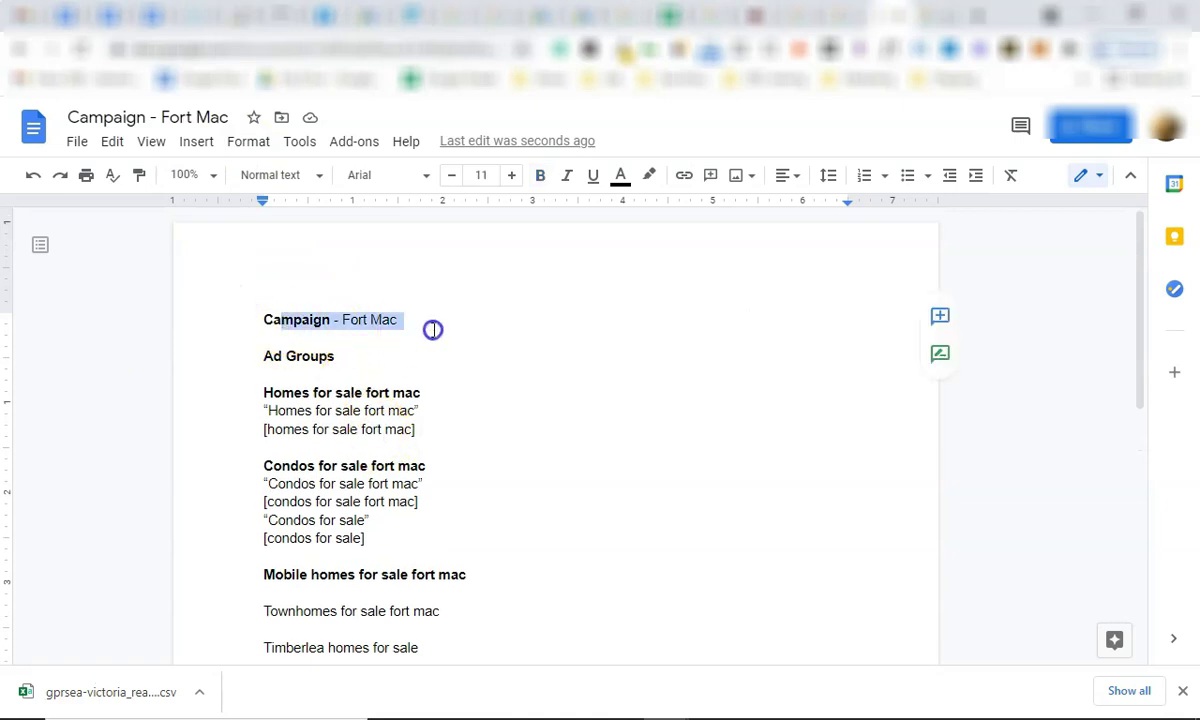
pyautogui.doubleClick(388, 367)
pyautogui.scroll(-6, 385, 425)
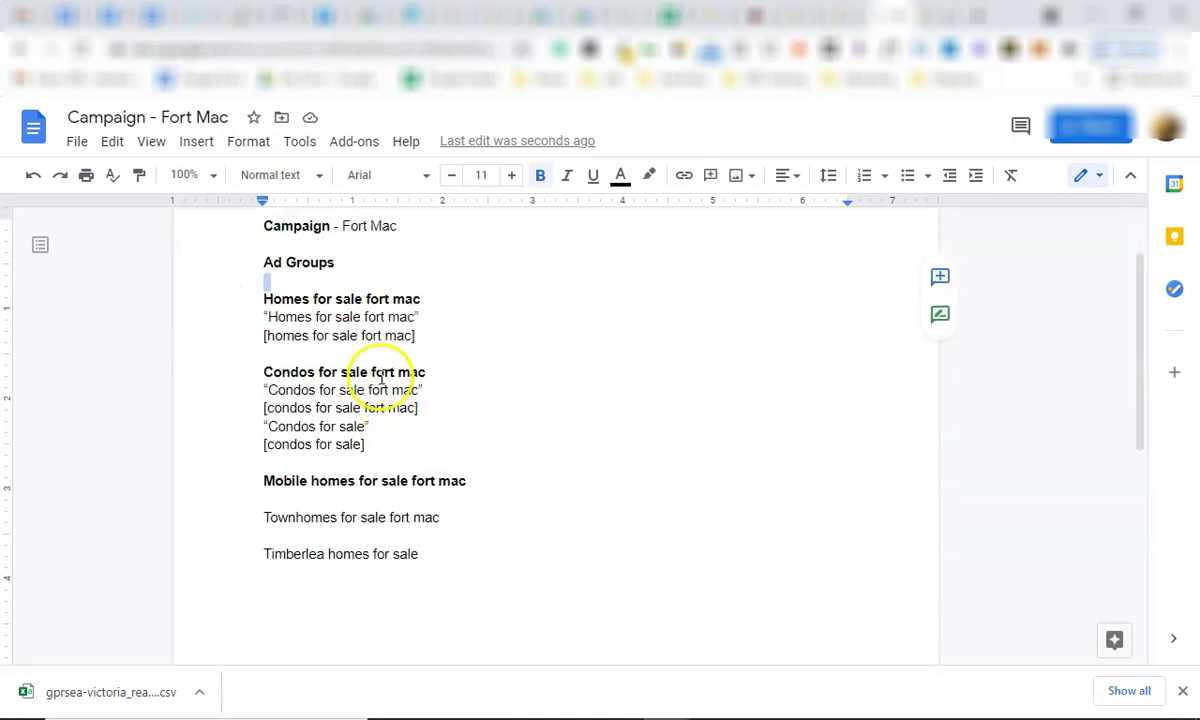
pyautogui.scroll(3, 360, 560)
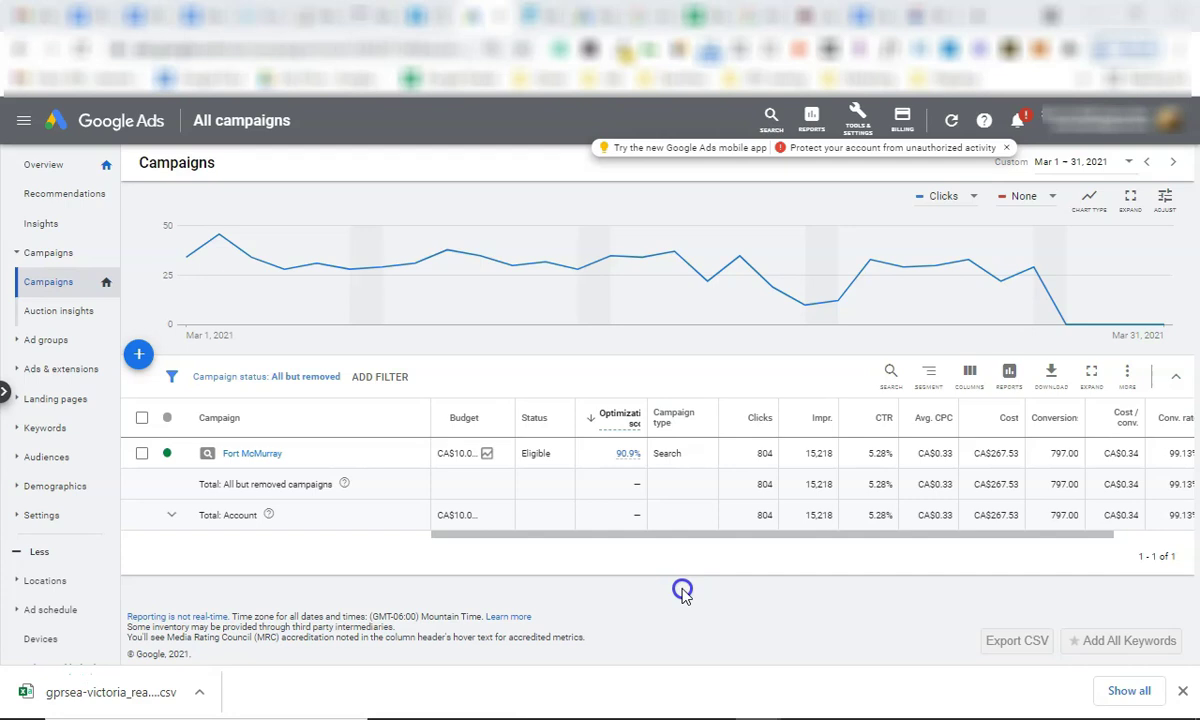
pyautogui.moveTo(833, 668)
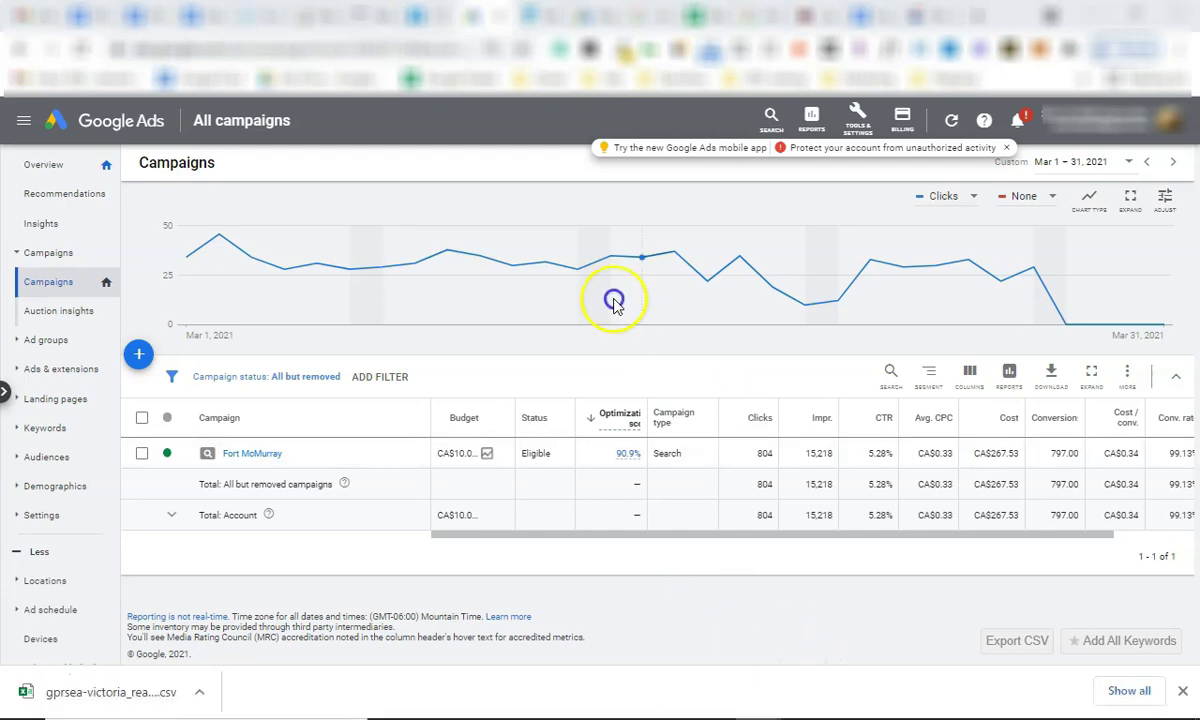
pyautogui.click(700, 16)
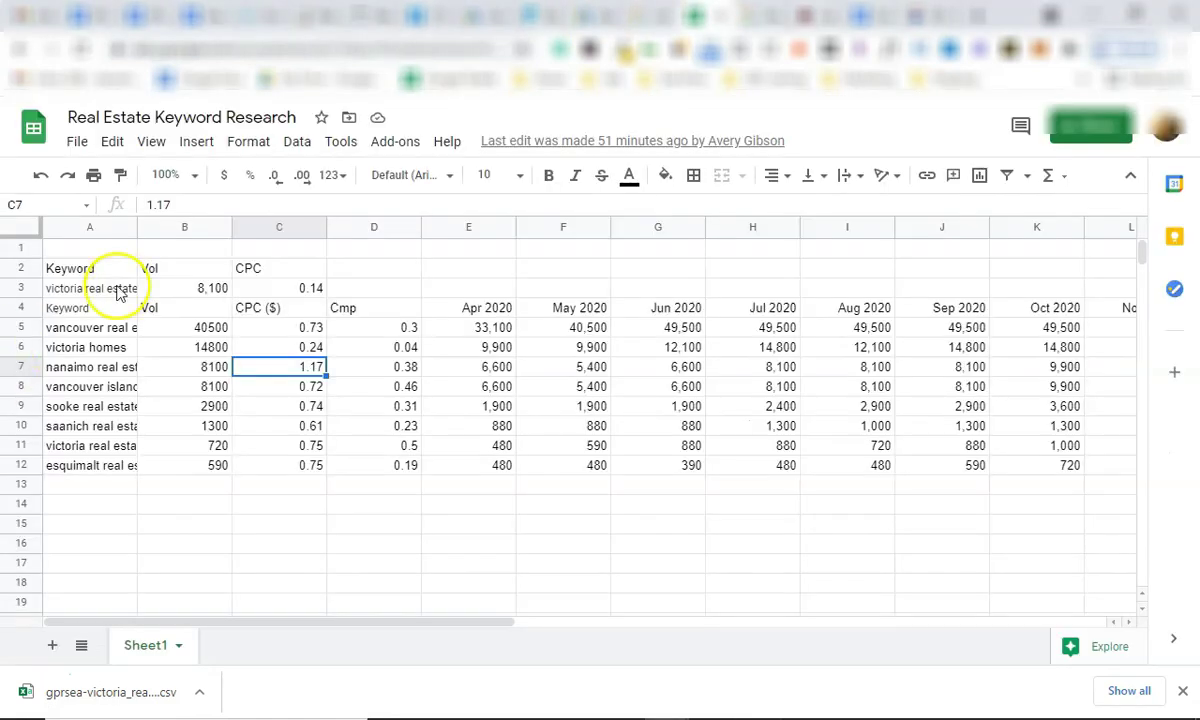
pyautogui.moveTo(114, 300); pyautogui.dragTo(45, 704)
pyautogui.click(153, 388)
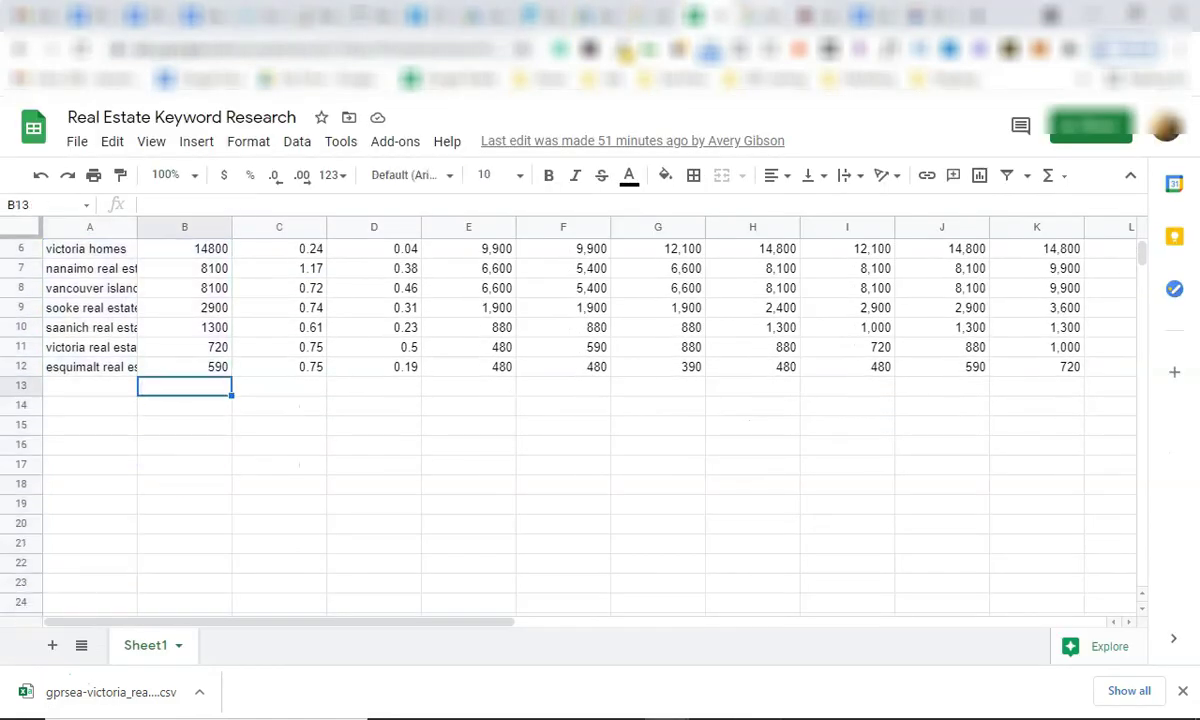
pyautogui.click(860, 16)
pyautogui.scroll(3, 352, 463)
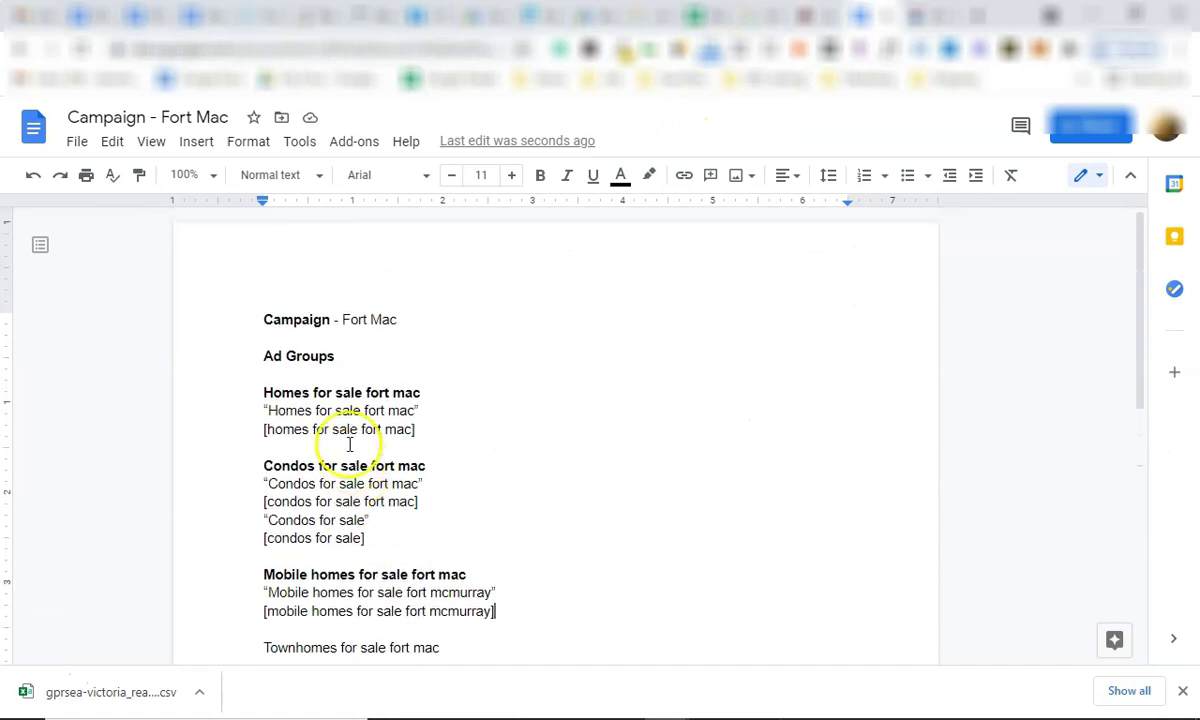
pyautogui.click(266, 393)
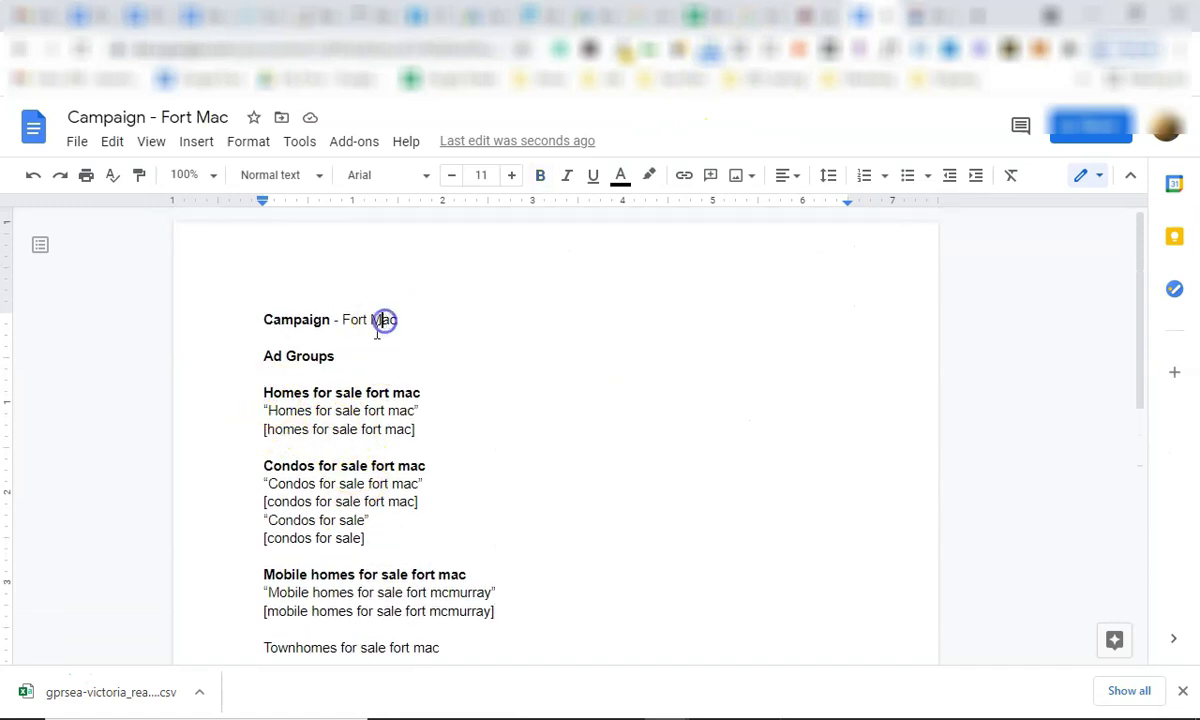
pyautogui.moveTo(262, 392); pyautogui.dragTo(451, 433)
pyautogui.click(451, 433)
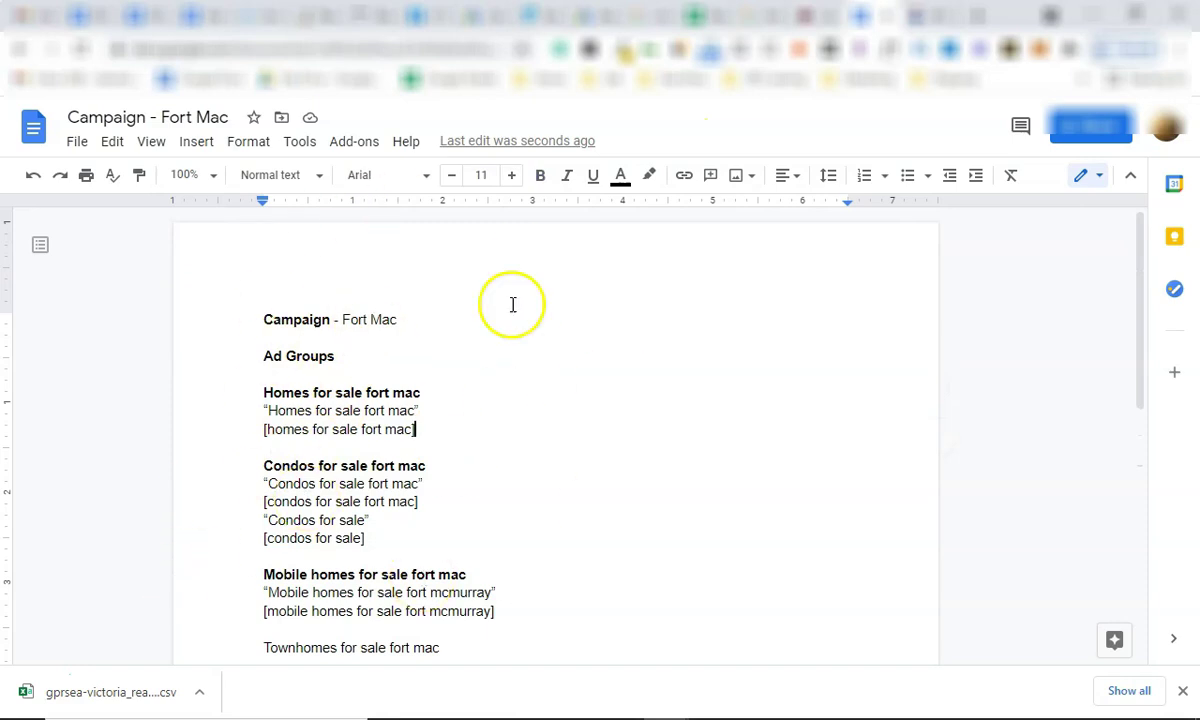
pyautogui.click(820, 15)
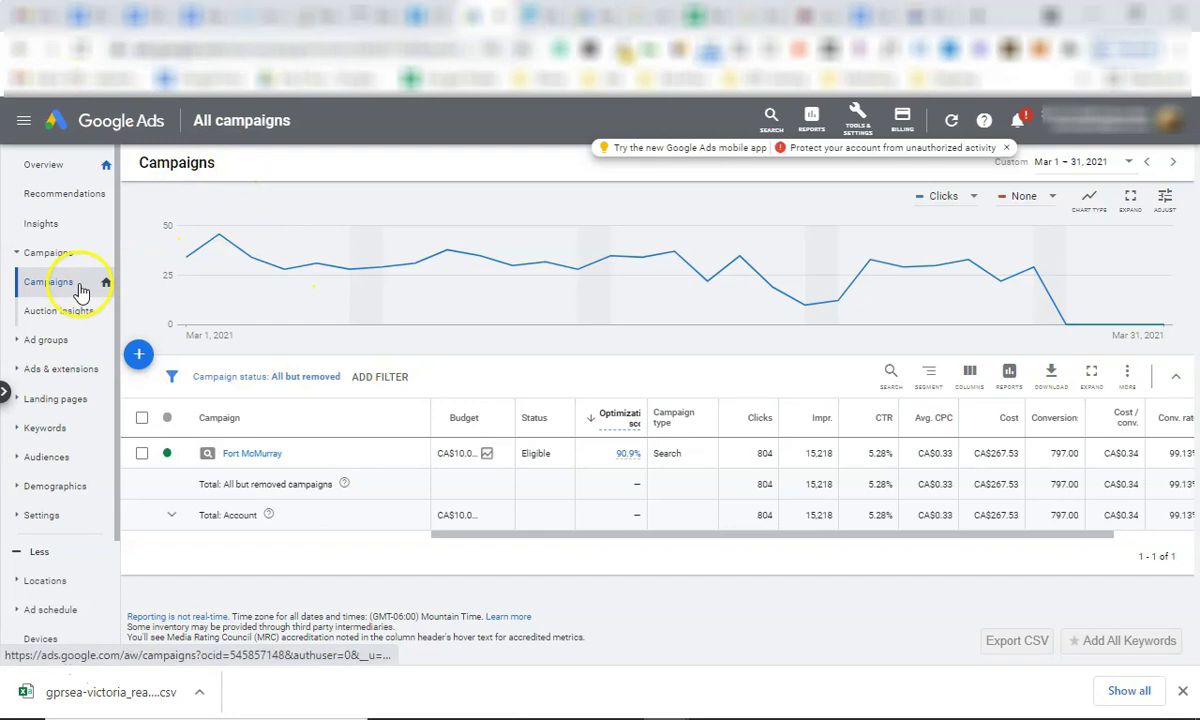
# Create a new Search campaign with a Leads goal aimed at website visits to the business site.
pyautogui.click(141, 355)
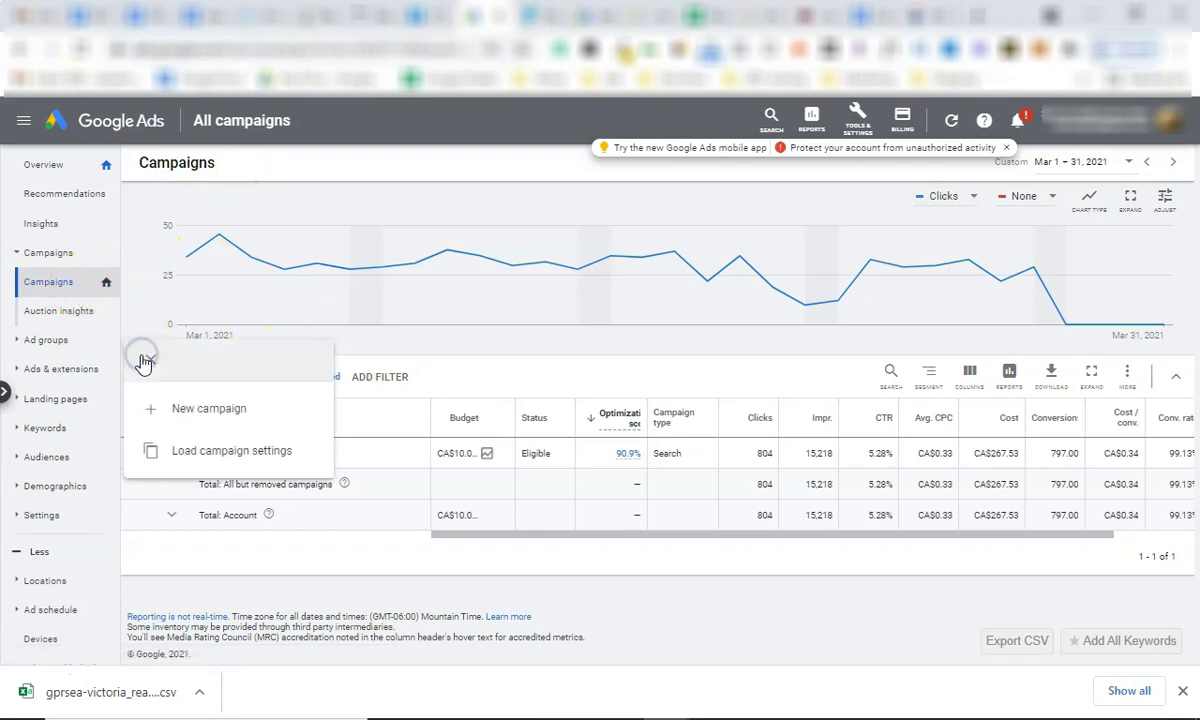
pyautogui.click(240, 406)
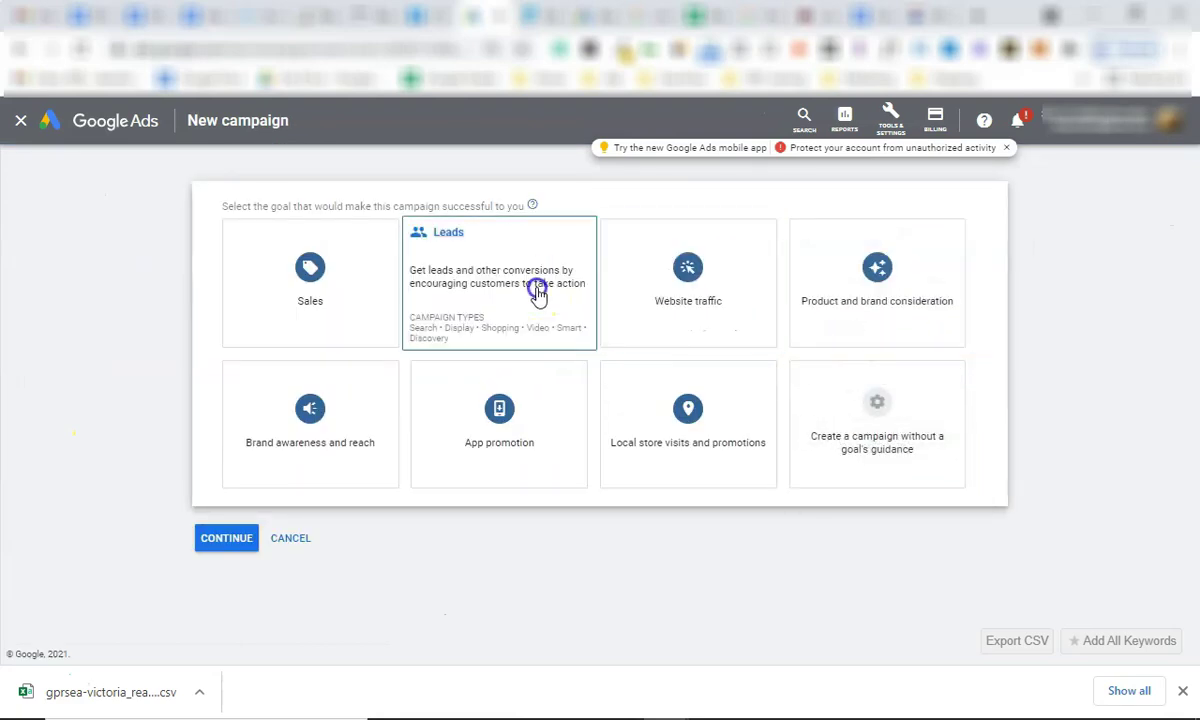
pyautogui.click(536, 294)
pyautogui.click(320, 318)
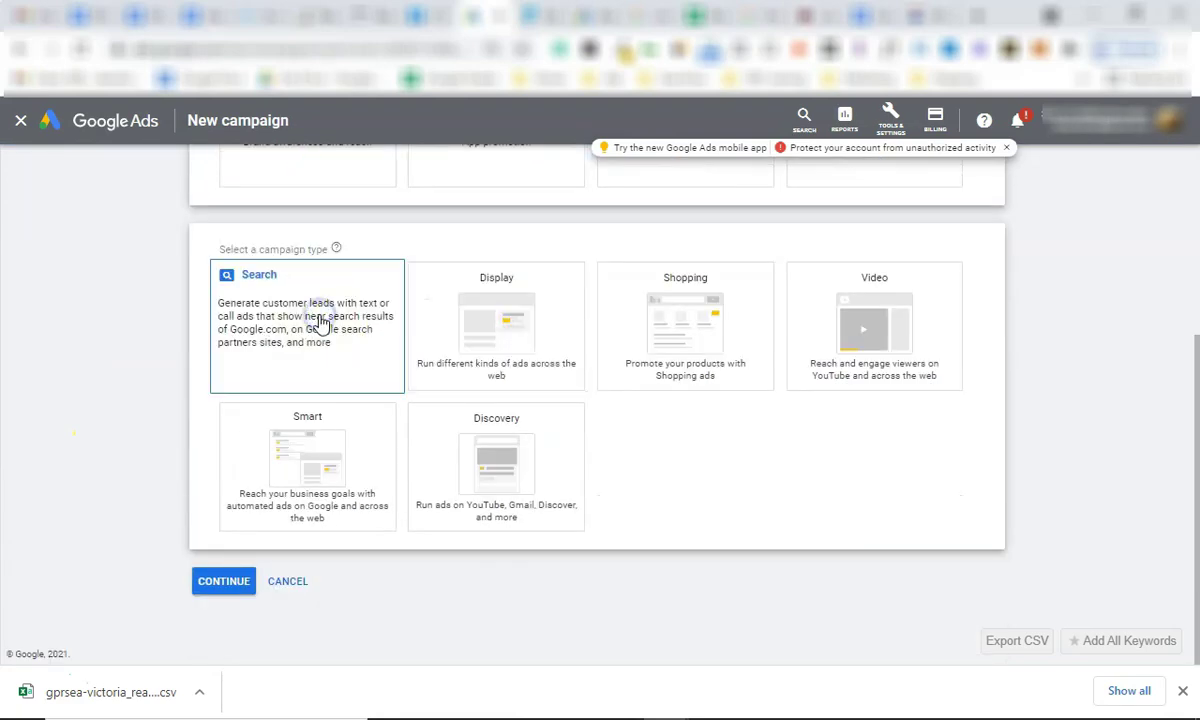
pyautogui.click(303, 410)
pyautogui.click(329, 435)
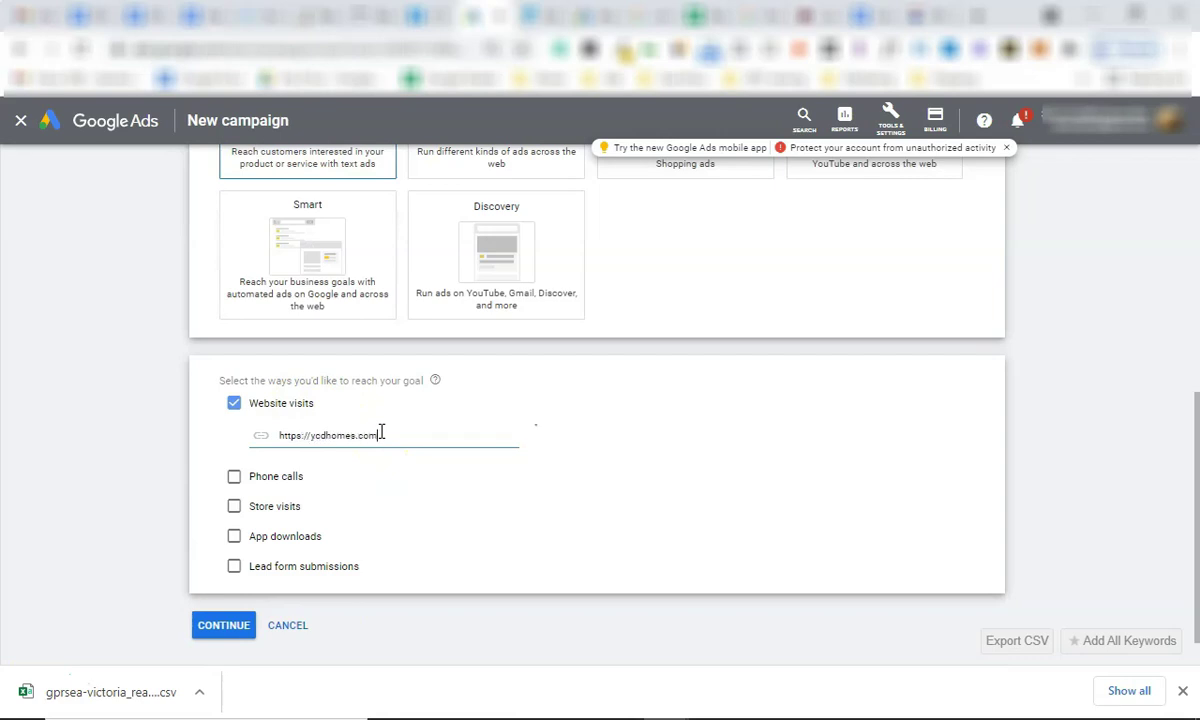
pyautogui.click(245, 624)
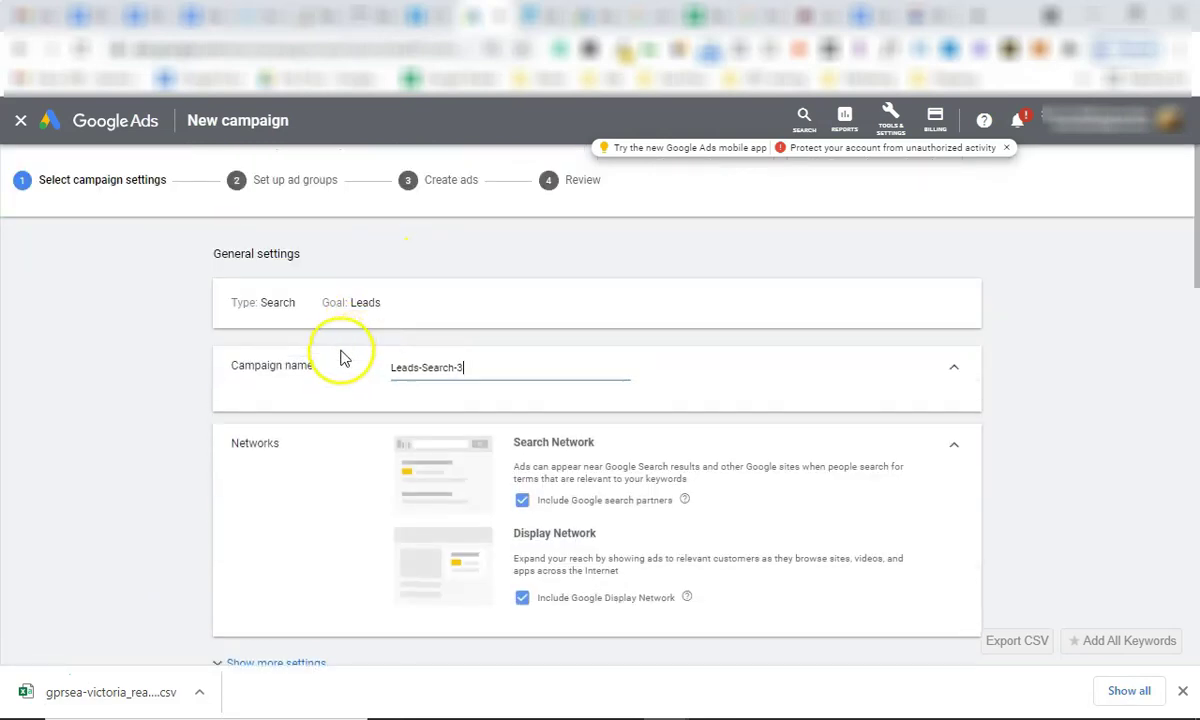
# Rename the campaign to 'Fort Mac' and exclude the Google Display Network.
pyautogui.tripleClick(490, 362)
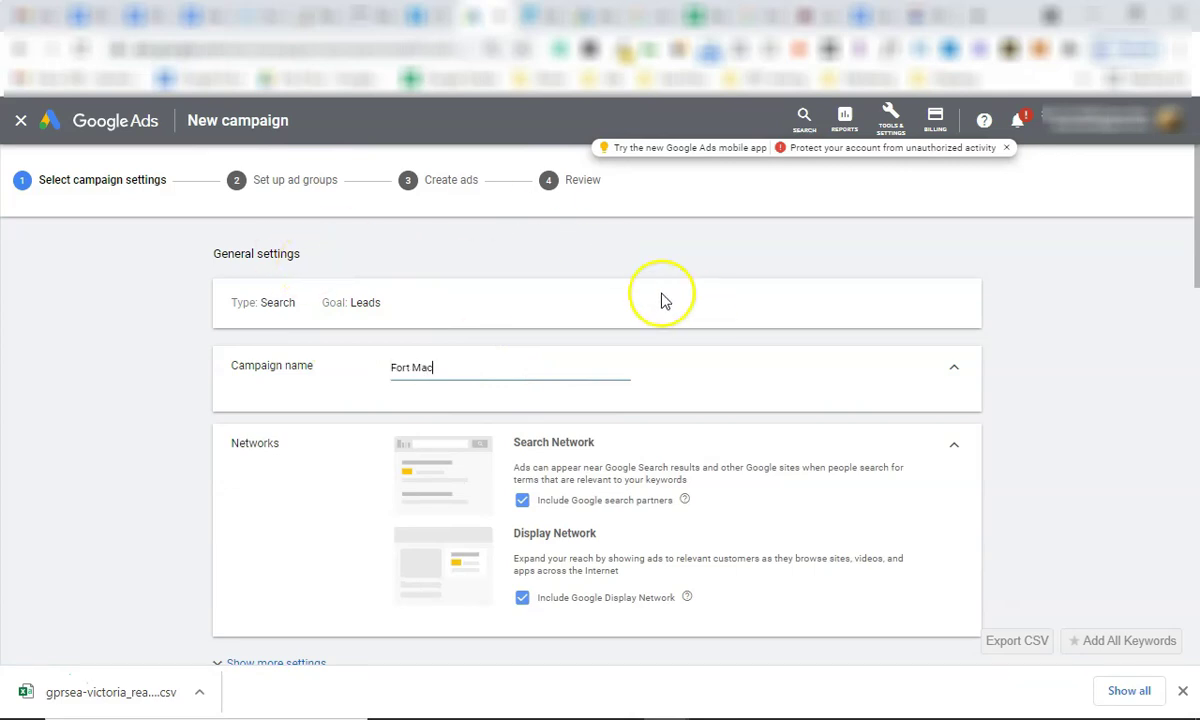
pyautogui.scroll(-3, 595, 343)
pyautogui.scroll(1, 536, 440)
pyautogui.click(522, 448)
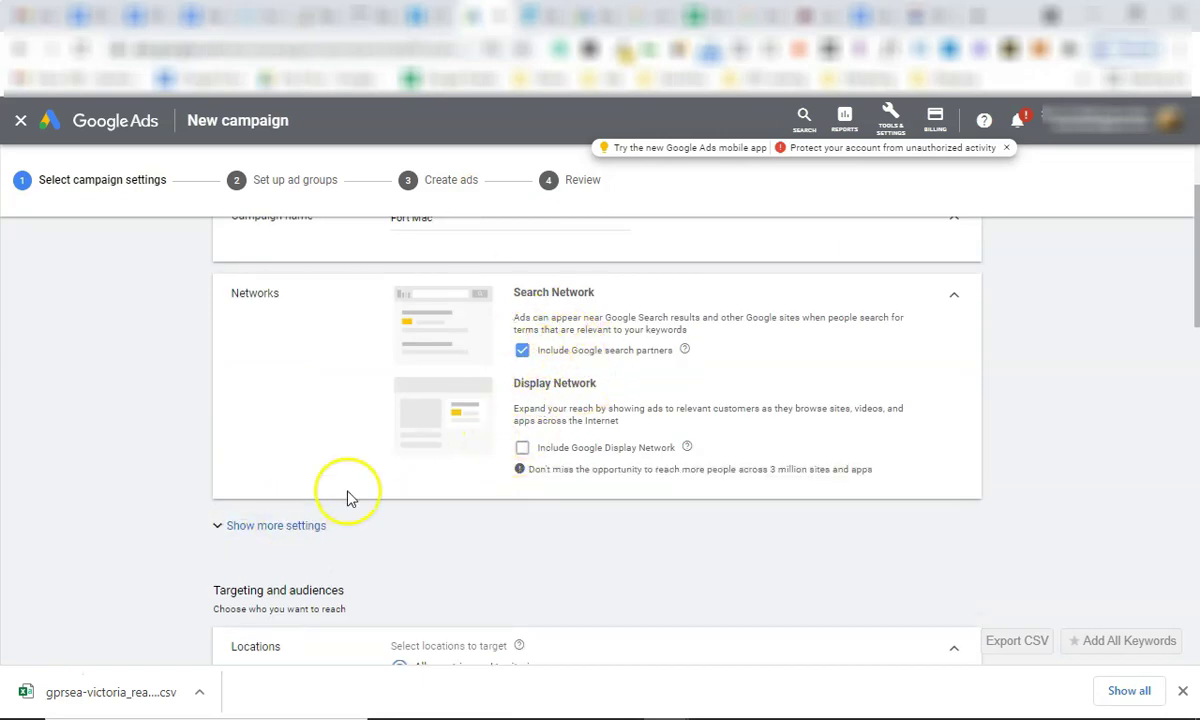
# Target Fort McMurray, Alberta as the campaign's only location.
pyautogui.scroll(-3, 410, 410)
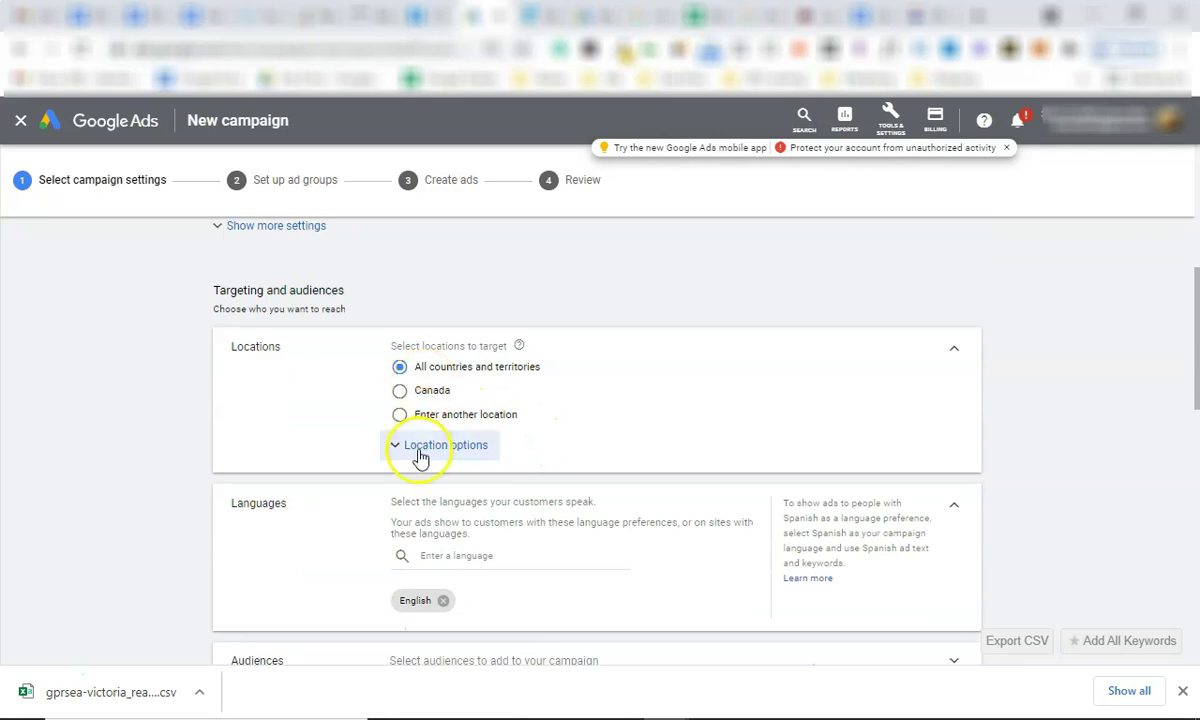
pyautogui.click(400, 414)
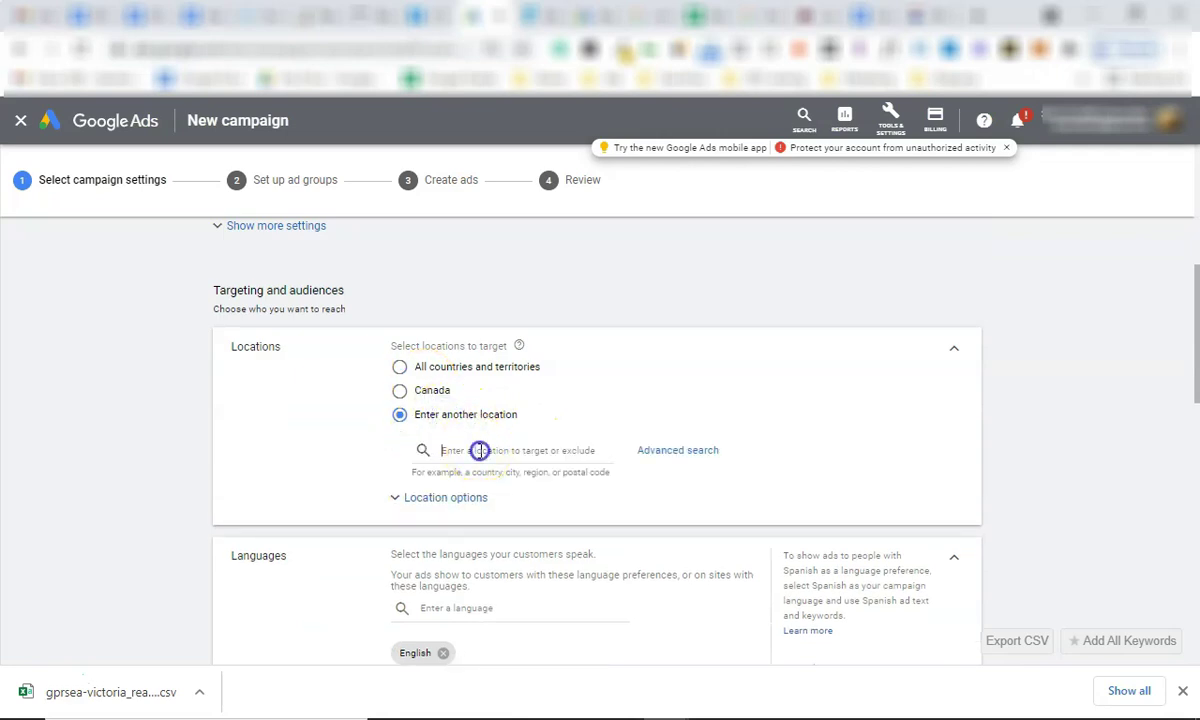
pyautogui.write('fort mcmurray')
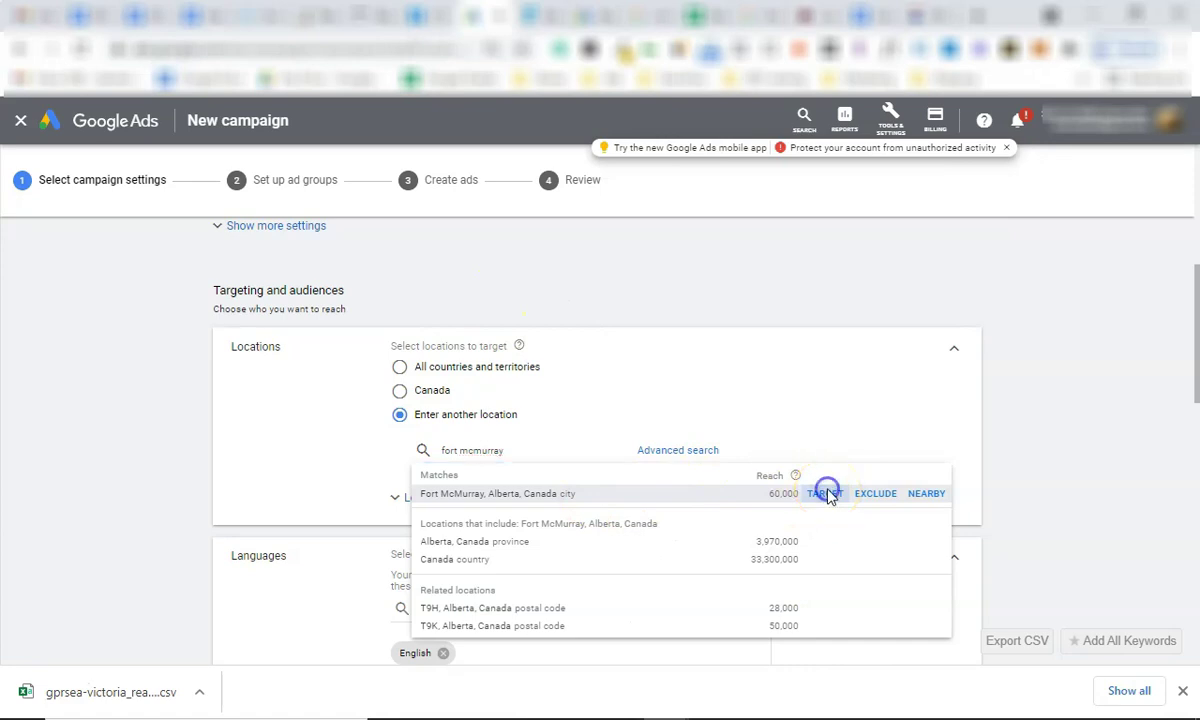
pyautogui.click(826, 494)
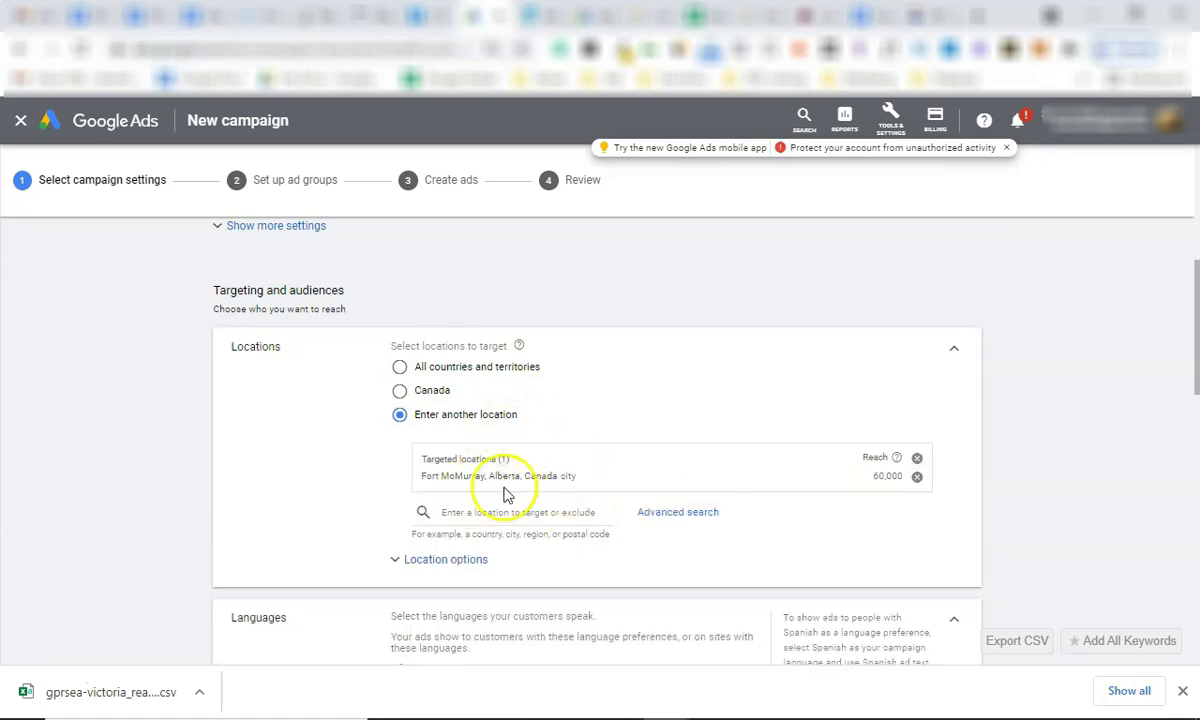
pyautogui.scroll(-2, 504, 474)
# Keep Presence or interest location targeting and remove French, leaving English as the only language.
pyautogui.click(477, 424)
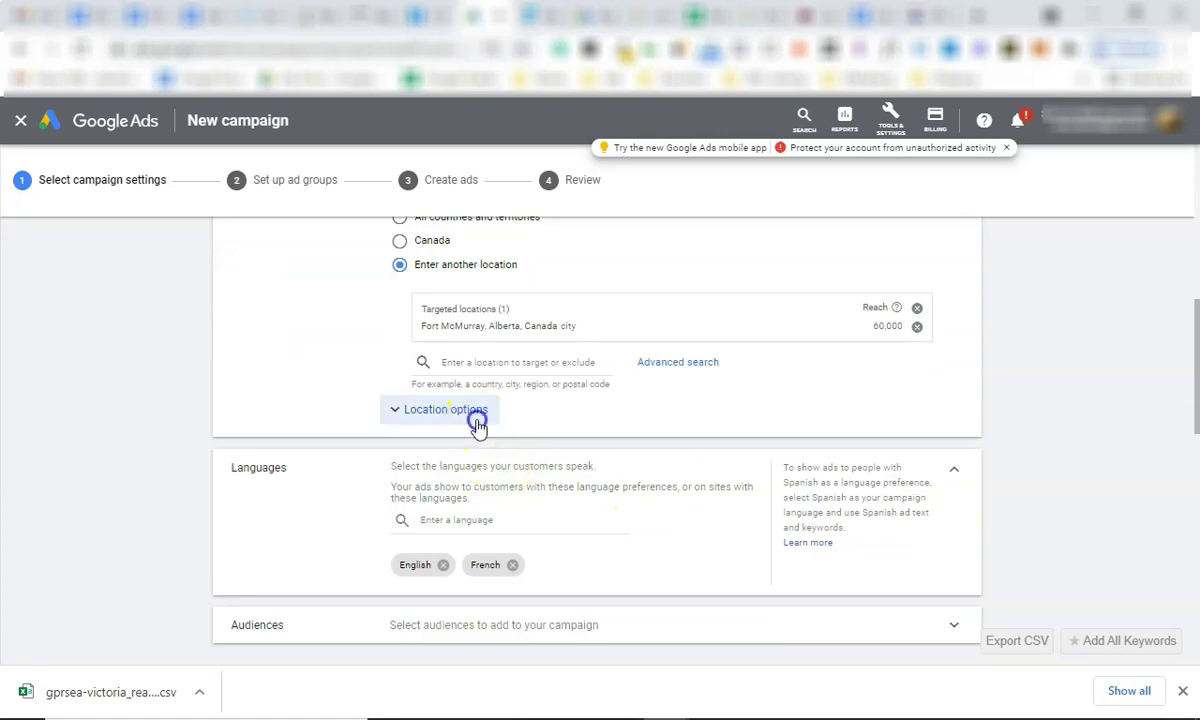
pyautogui.scroll(-1, 496, 463)
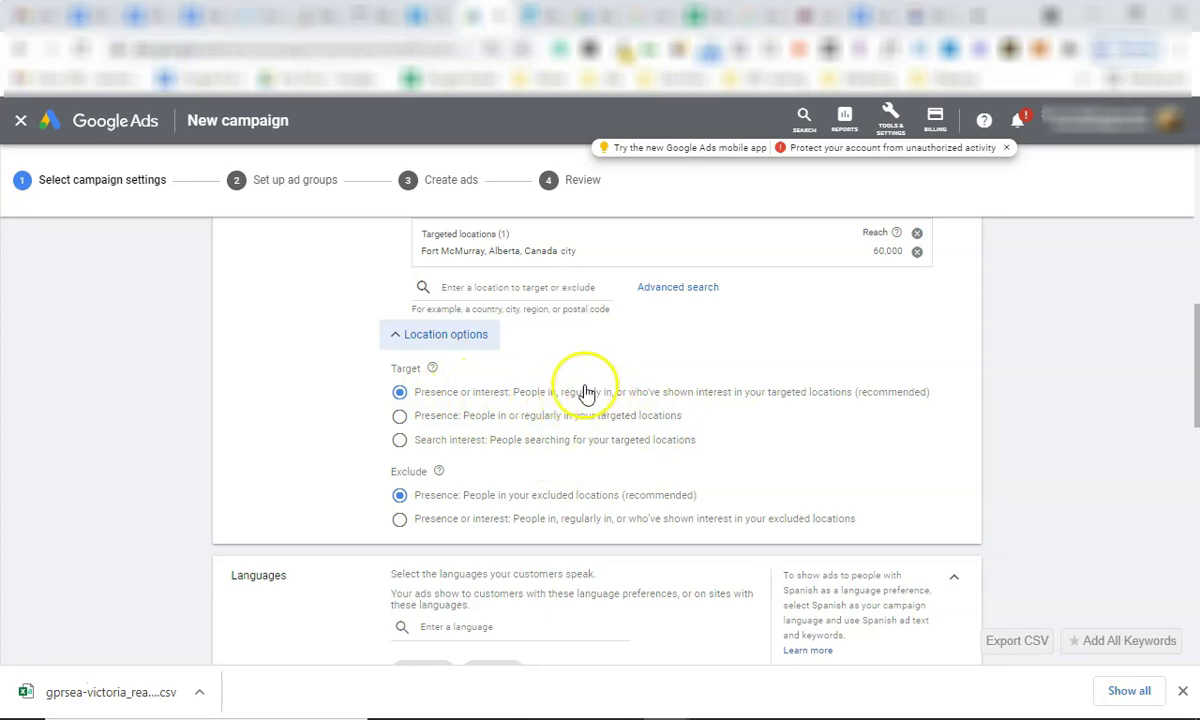
pyautogui.click(465, 424)
pyautogui.click(447, 397)
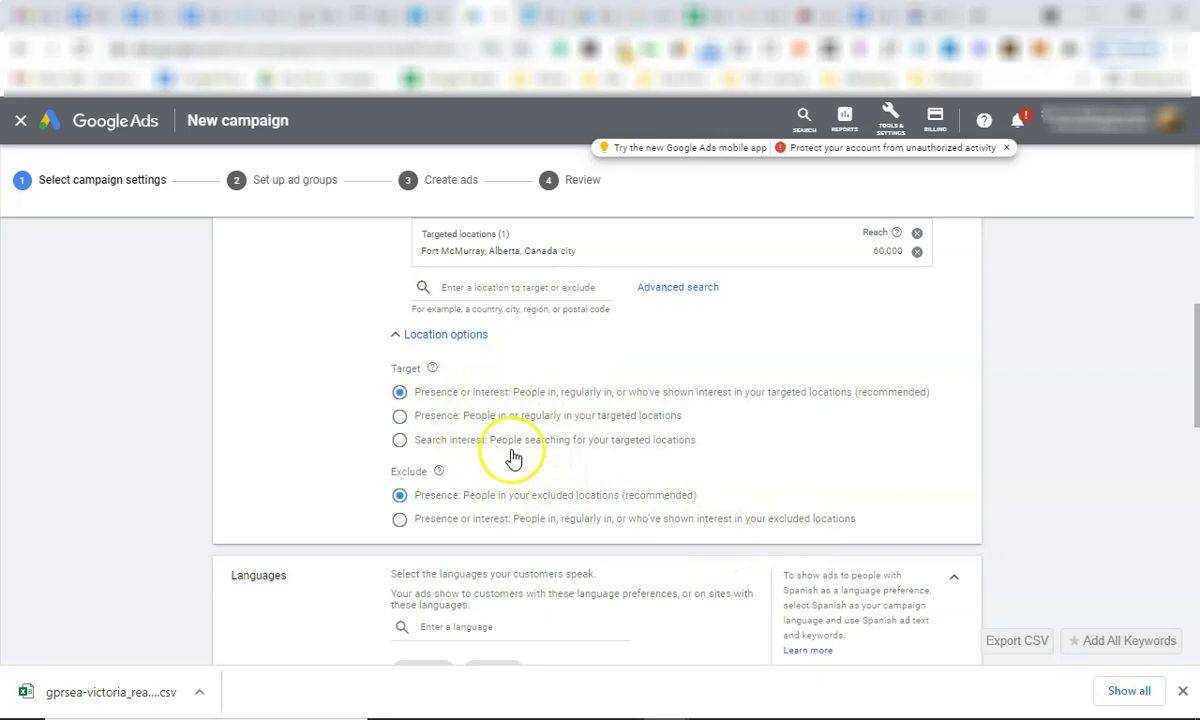
pyautogui.scroll(-3, 520, 447)
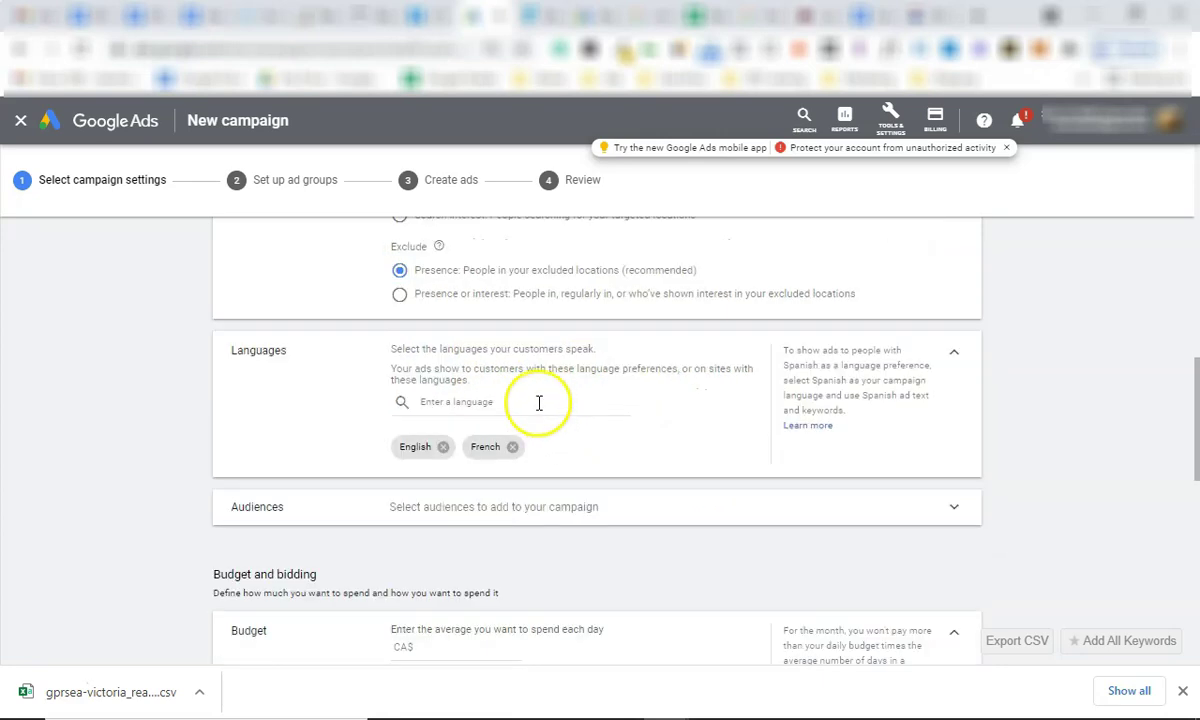
pyautogui.click(512, 447)
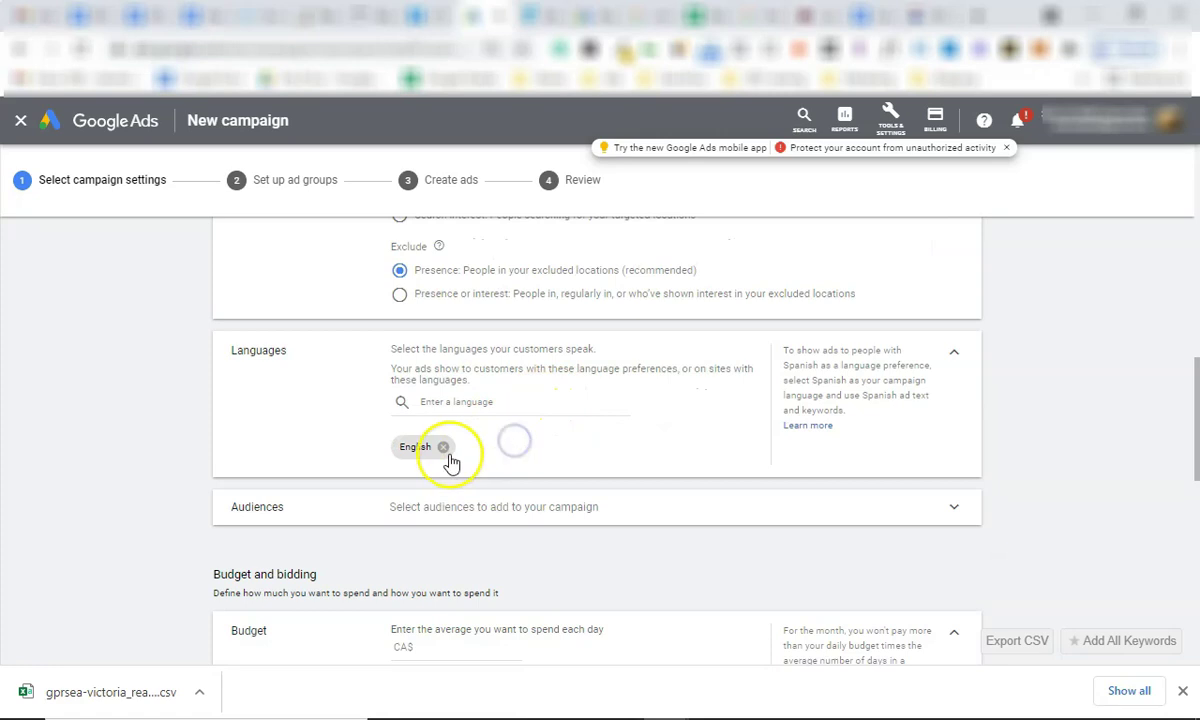
pyautogui.scroll(-4, 595, 434)
# Set the campaign's daily budget to CA$15.00.
pyautogui.click(488, 361)
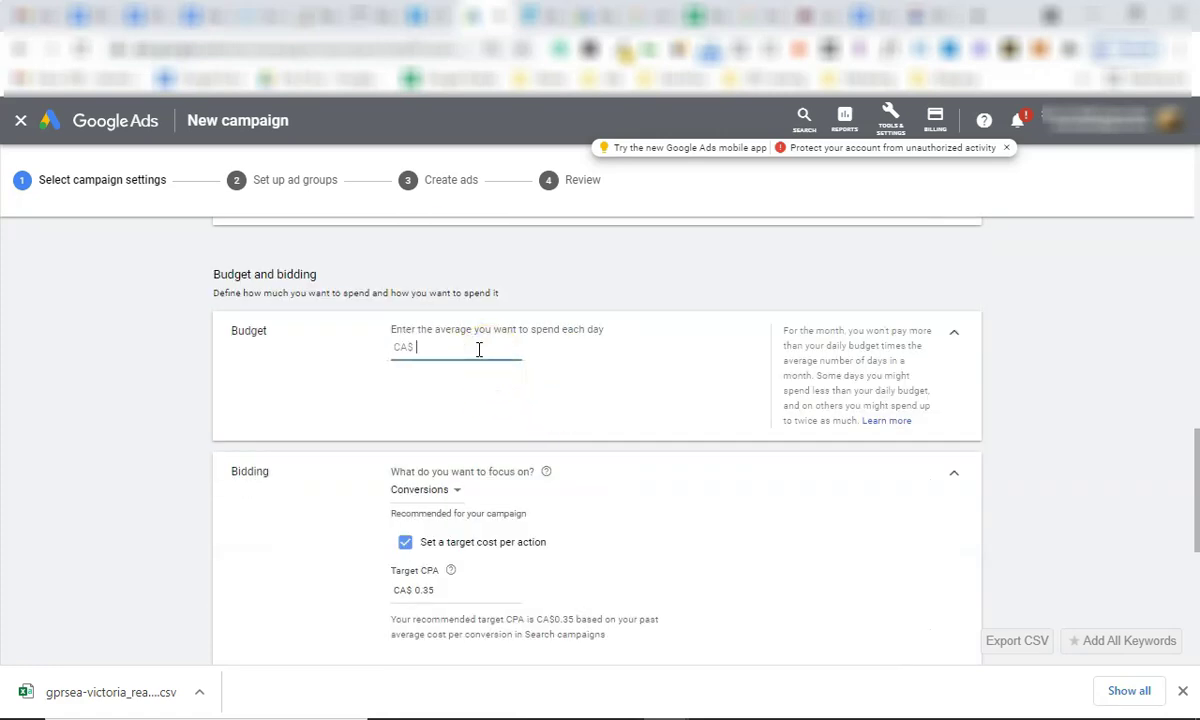
pyautogui.write('15')
pyautogui.click(578, 392)
pyautogui.scroll(-3, 550, 407)
pyautogui.scroll(2, 548, 404)
pyautogui.click(469, 272)
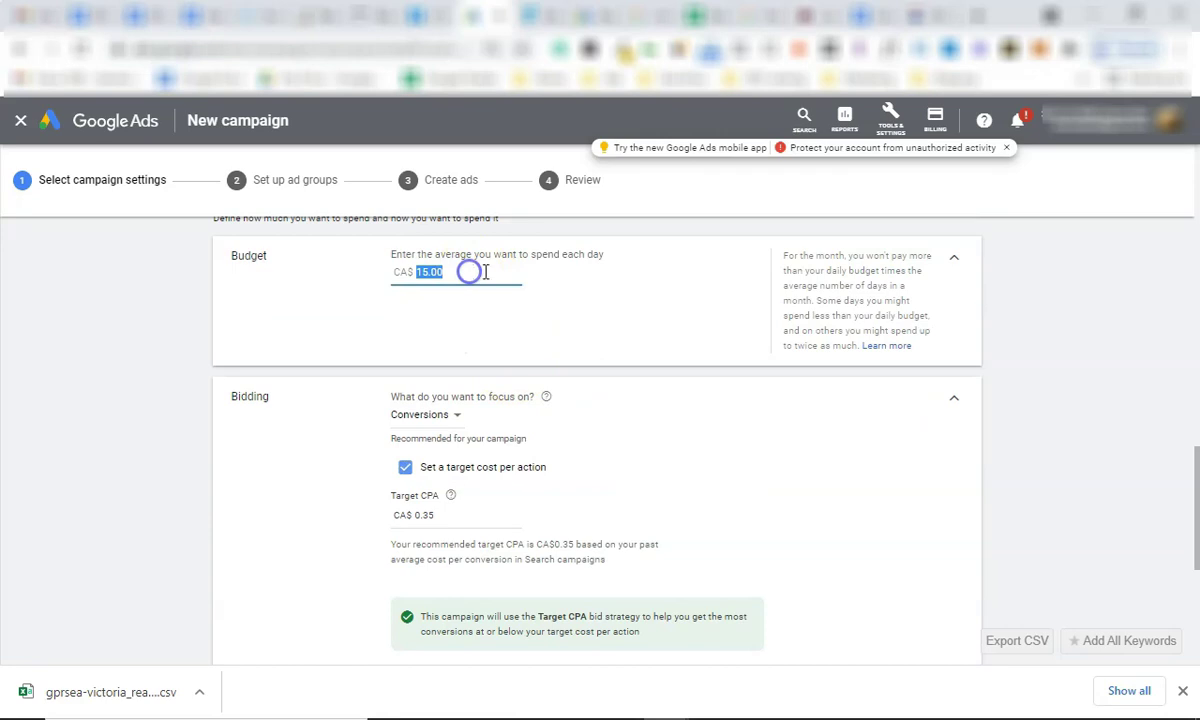
pyautogui.click(532, 300)
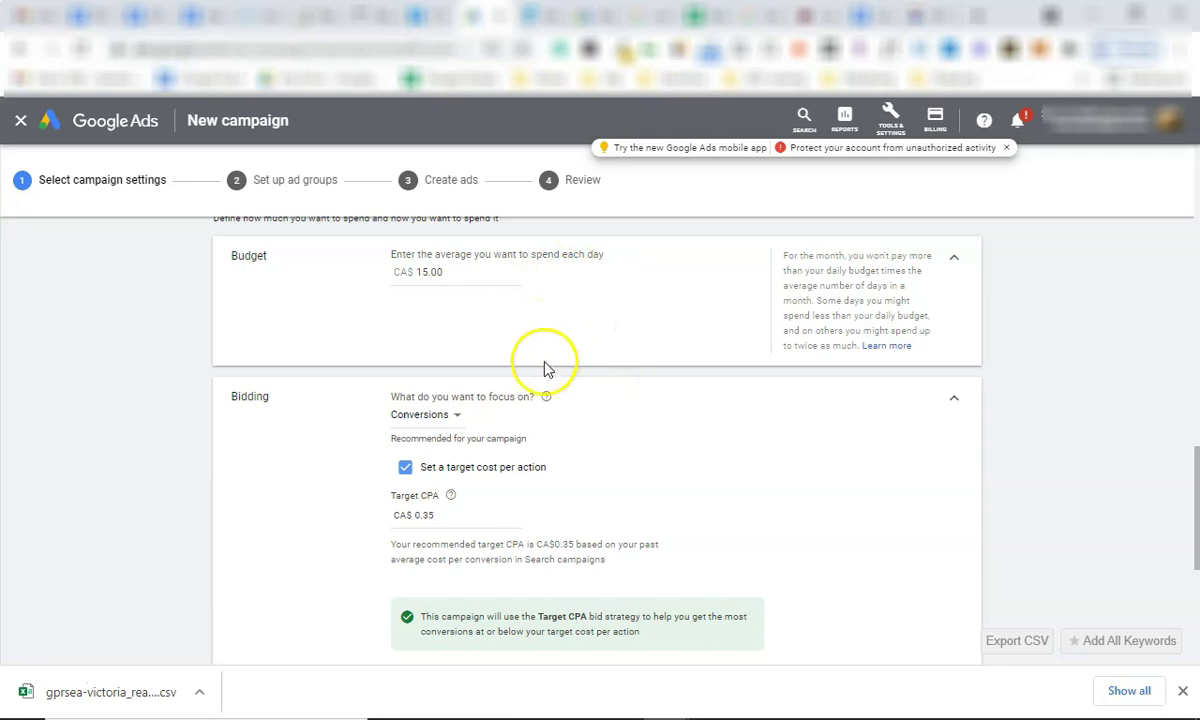
# Keep Conversions as the bidding focus and turn off the target cost per action.
pyautogui.scroll(-1, 545, 365)
pyautogui.click(436, 340)
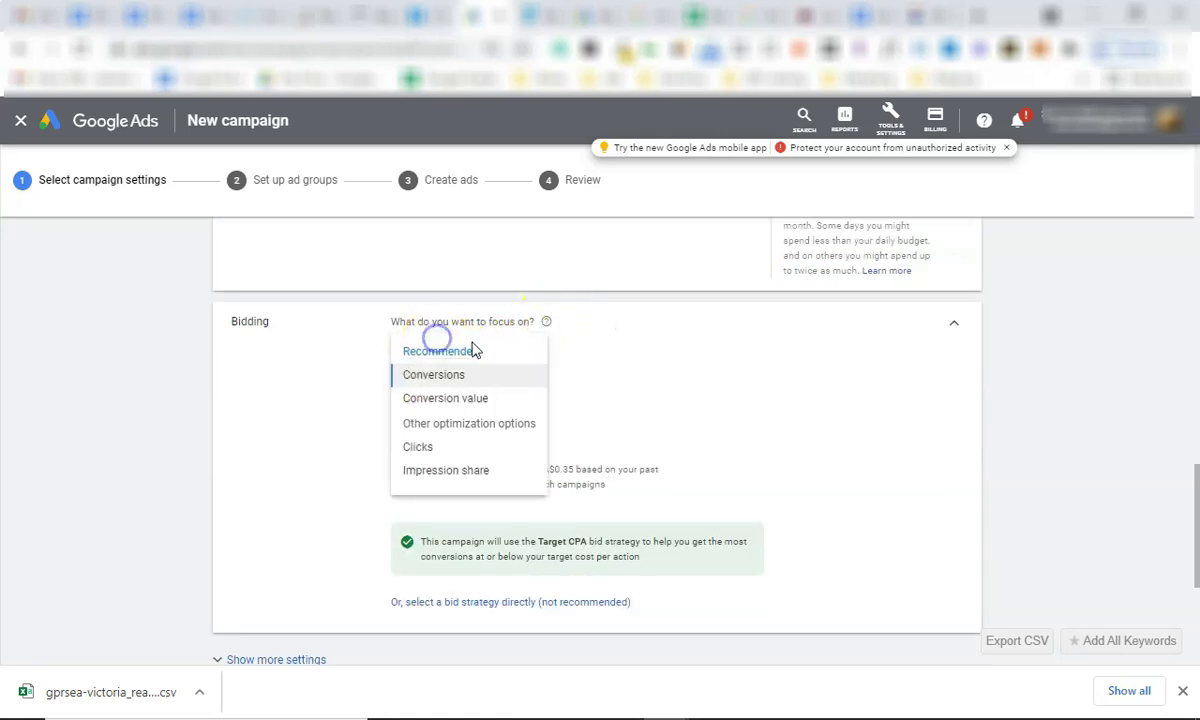
pyautogui.click(455, 375)
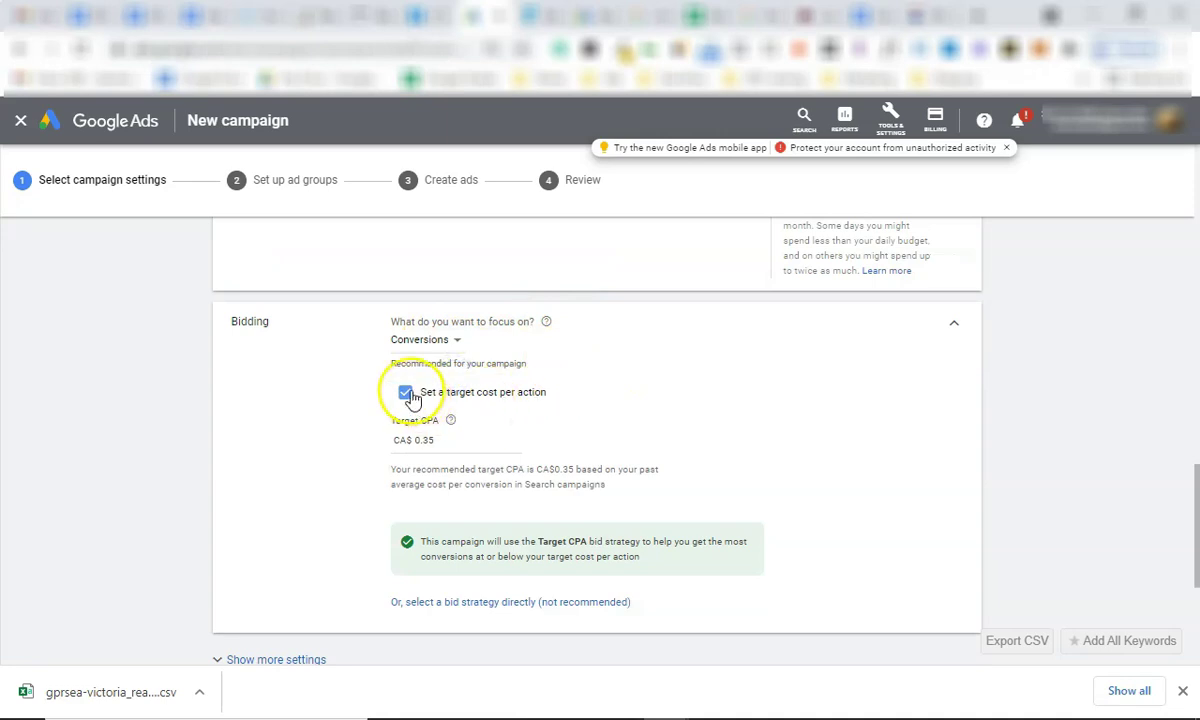
pyautogui.click(406, 393)
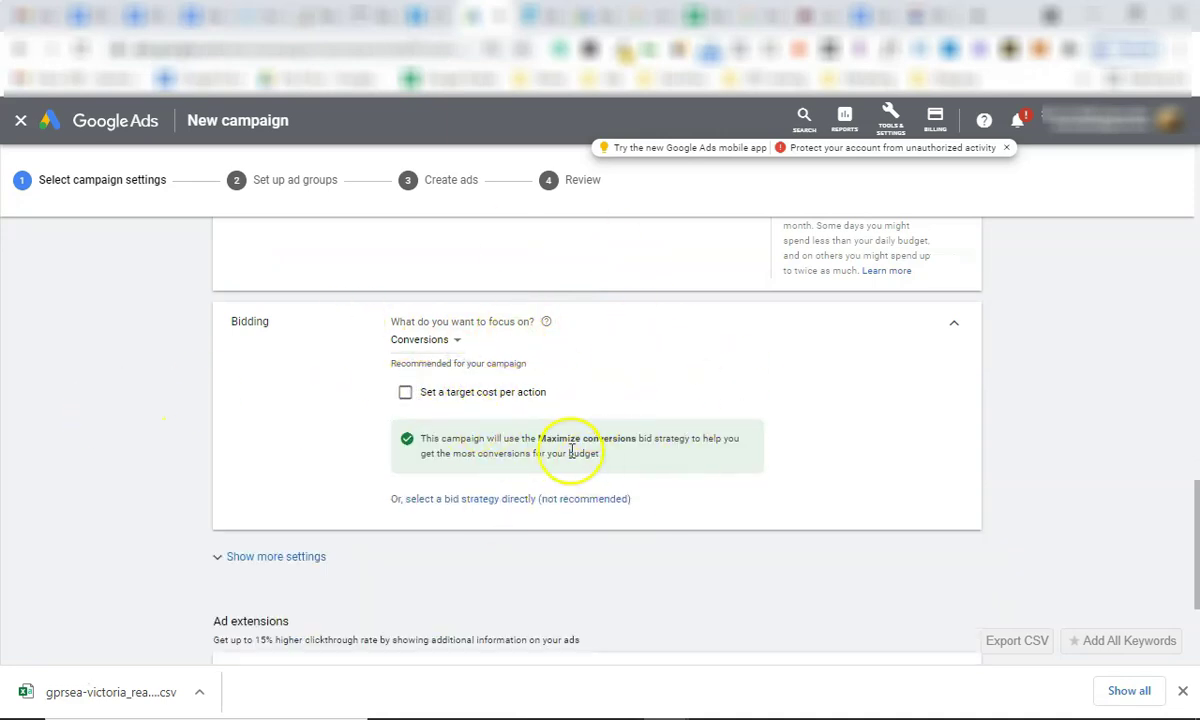
# Highlight the ad extensions explanation line below the bidding settings.
pyautogui.scroll(-2, 545, 375)
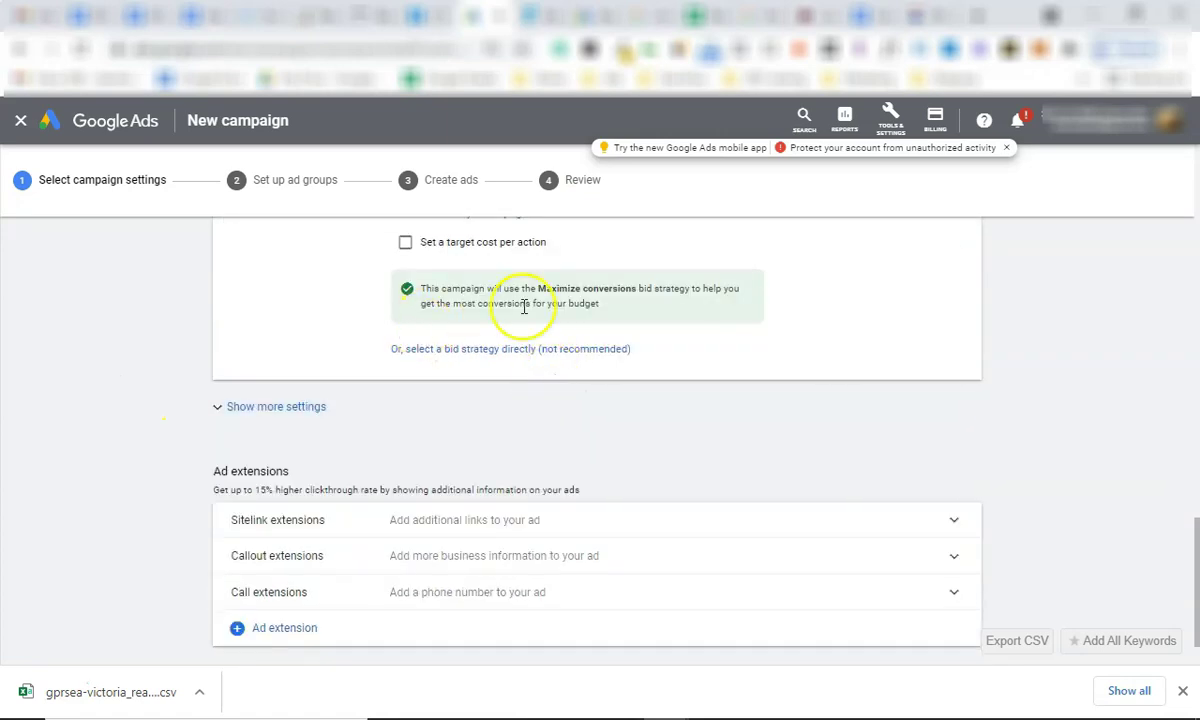
pyautogui.scroll(1, 430, 324)
pyautogui.scroll(-2, 445, 345)
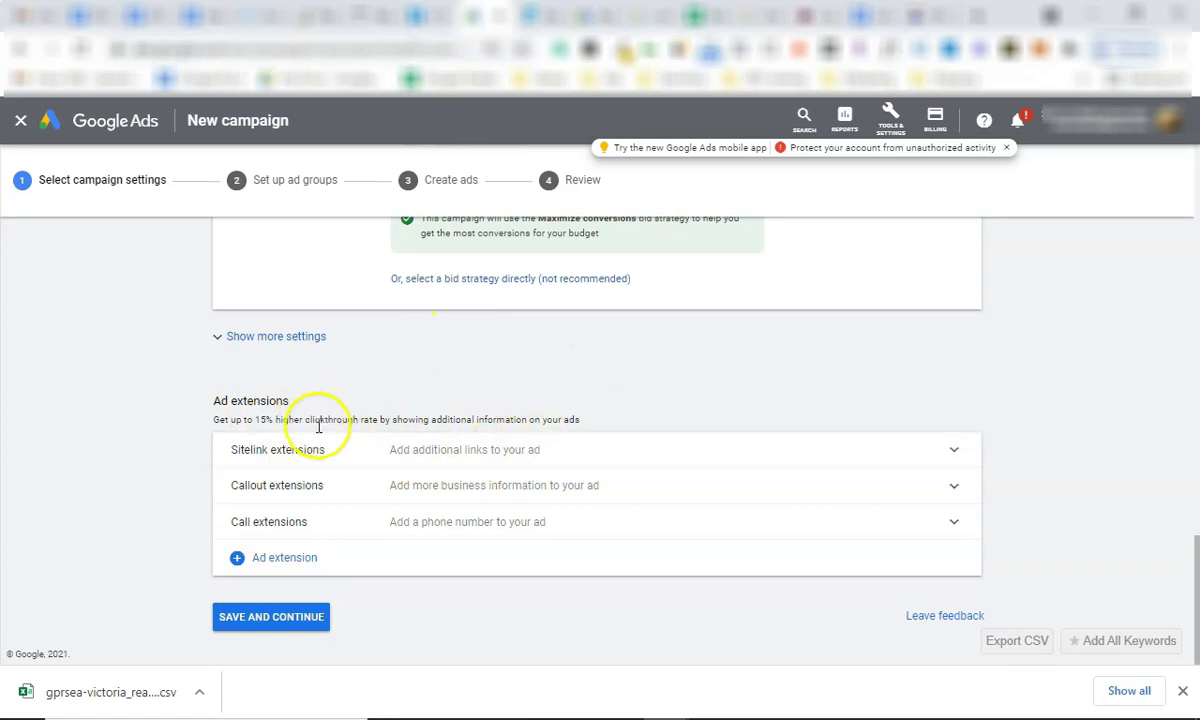
pyautogui.tripleClick(338, 421)
pyautogui.tripleClick(345, 421)
pyautogui.tripleClick(343, 420)
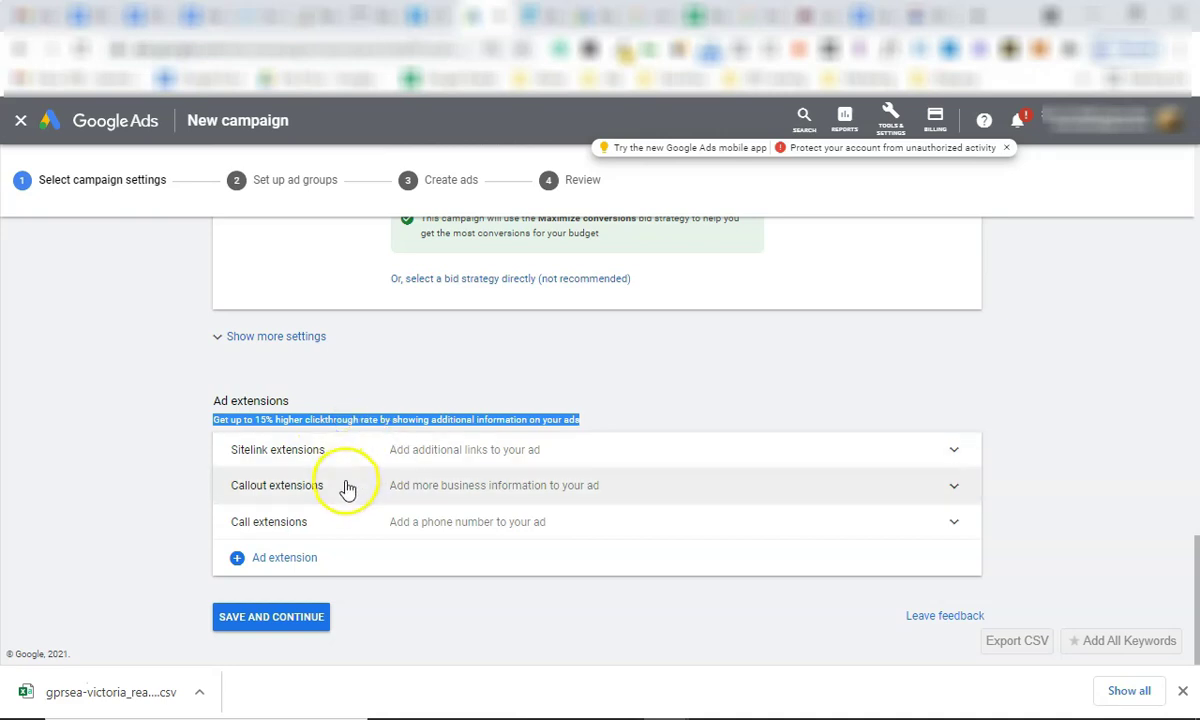
# Expand Call extensions, start a new call extension with its country list, then cancel it.
pyautogui.click(425, 521)
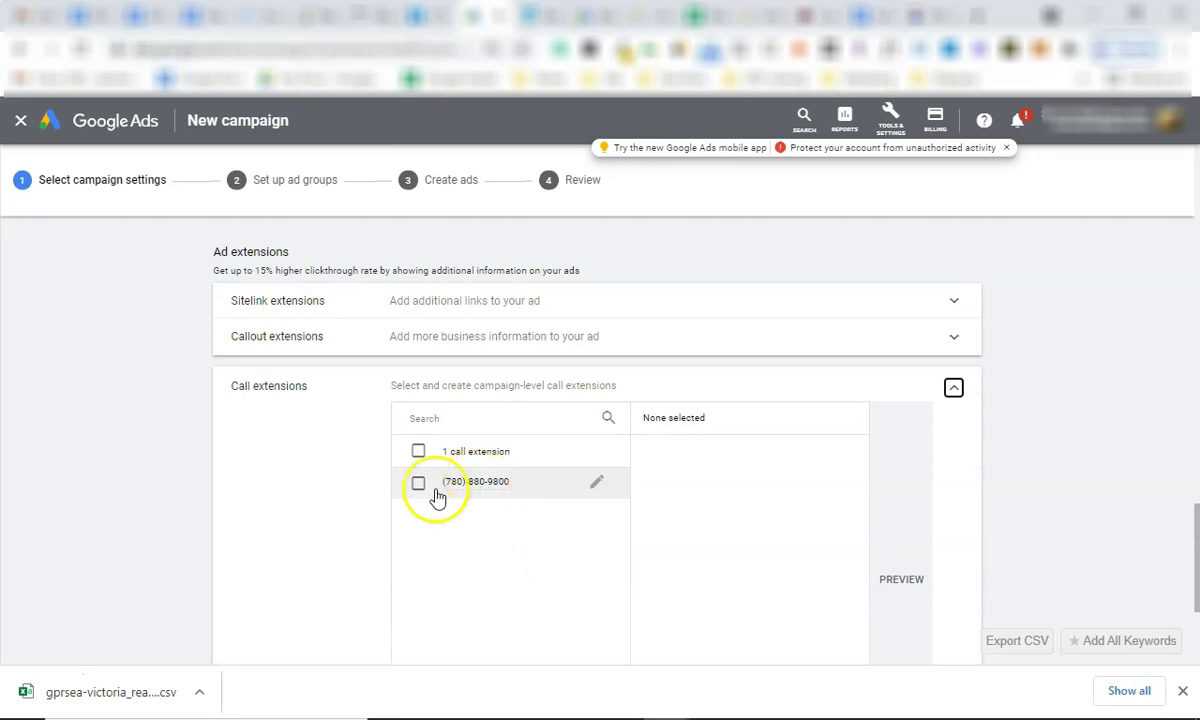
pyautogui.scroll(-3, 477, 490)
pyautogui.click(489, 524)
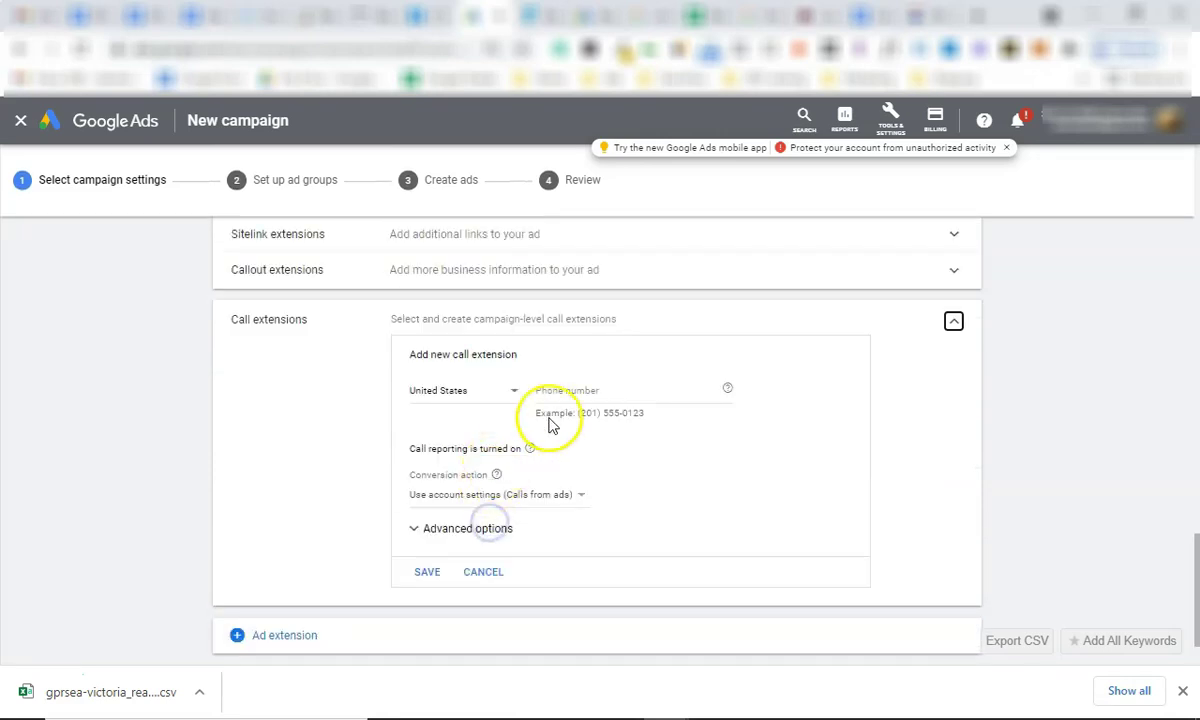
pyautogui.click(488, 391)
pyautogui.click(710, 430)
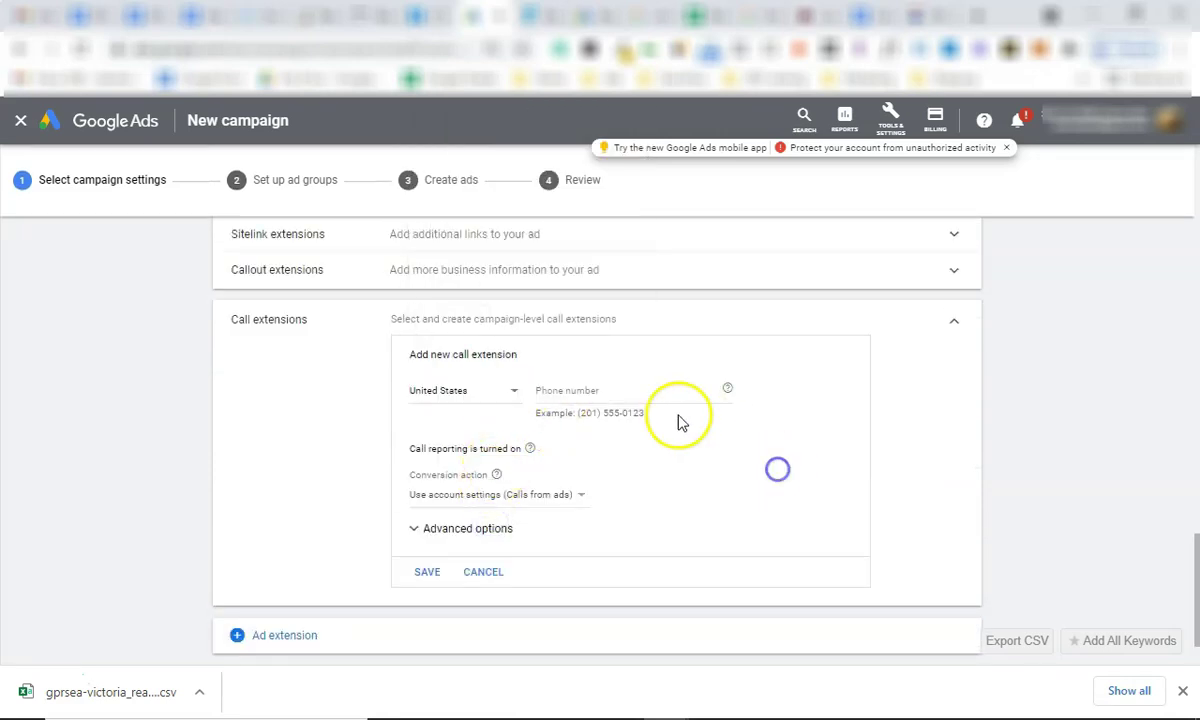
pyautogui.click(503, 568)
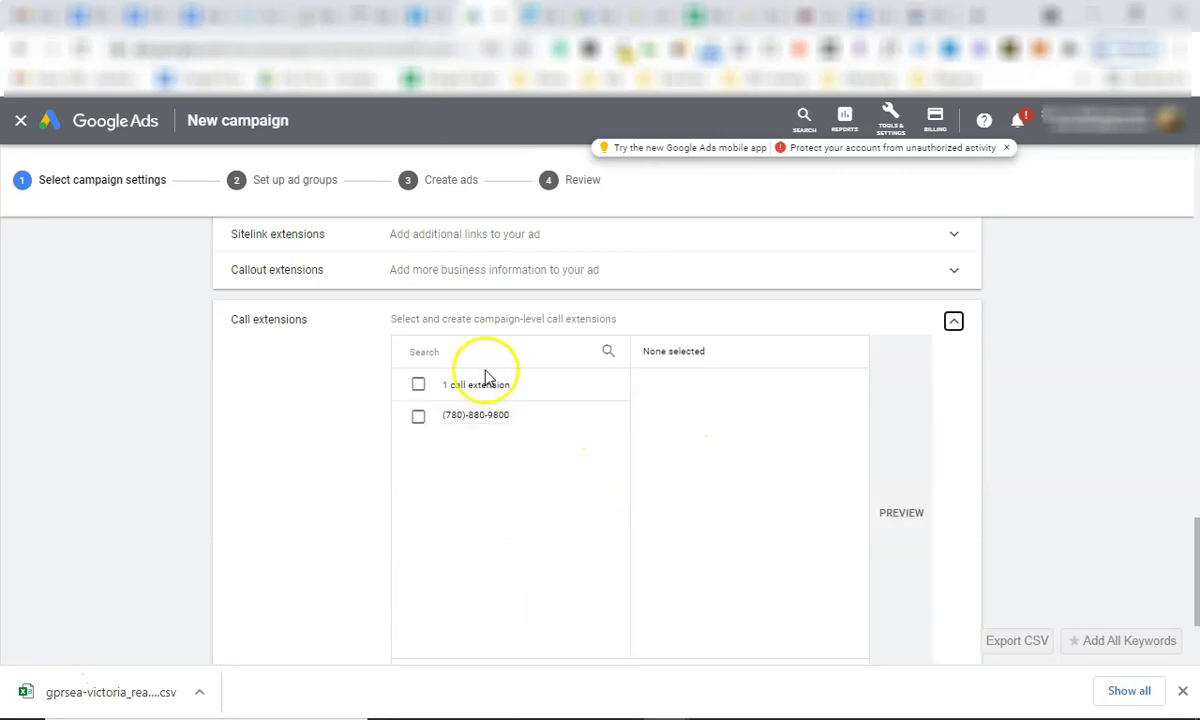
# Expand and collapse Callout extensions, then expand Sitelink extensions to show the three sitelinks.
pyautogui.scroll(2, 515, 428)
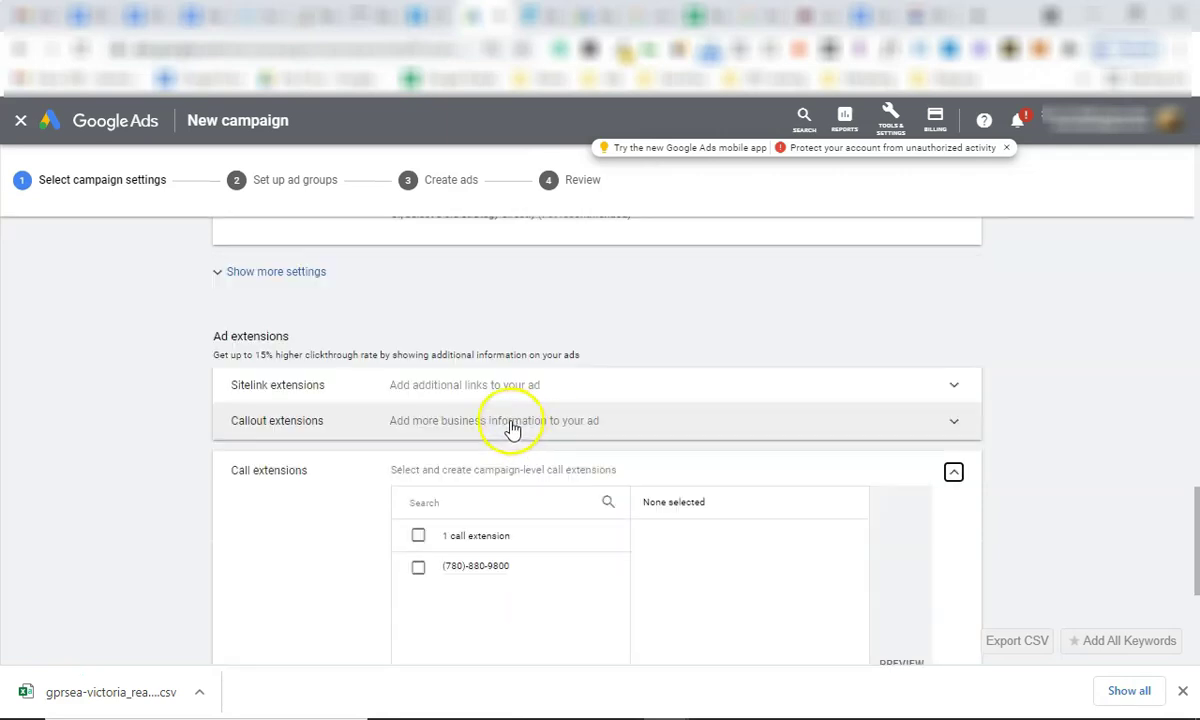
pyautogui.click(442, 426)
pyautogui.scroll(-1, 503, 511)
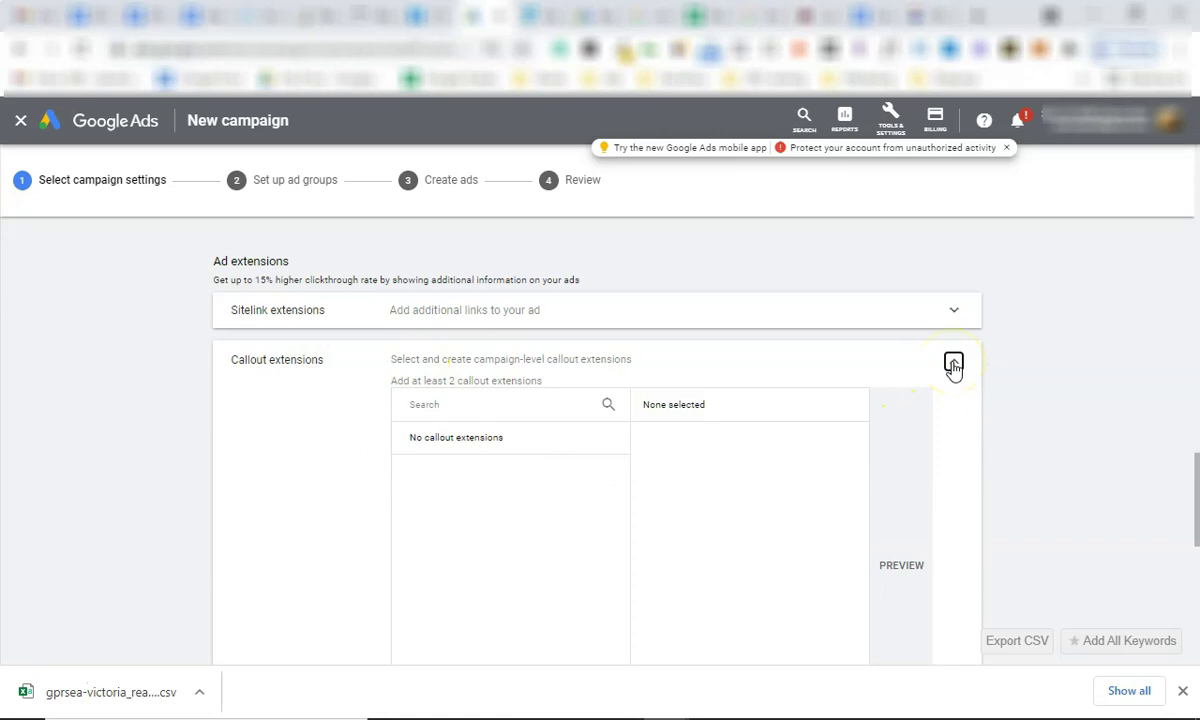
pyautogui.click(953, 366)
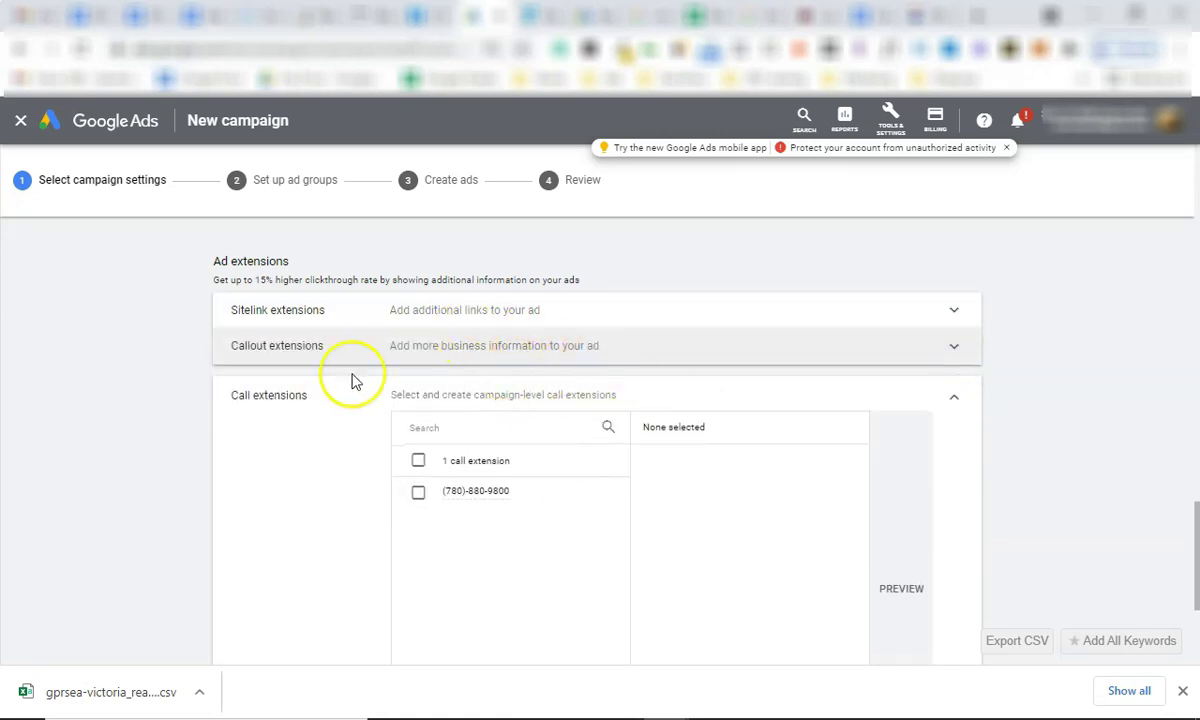
pyautogui.click(465, 313)
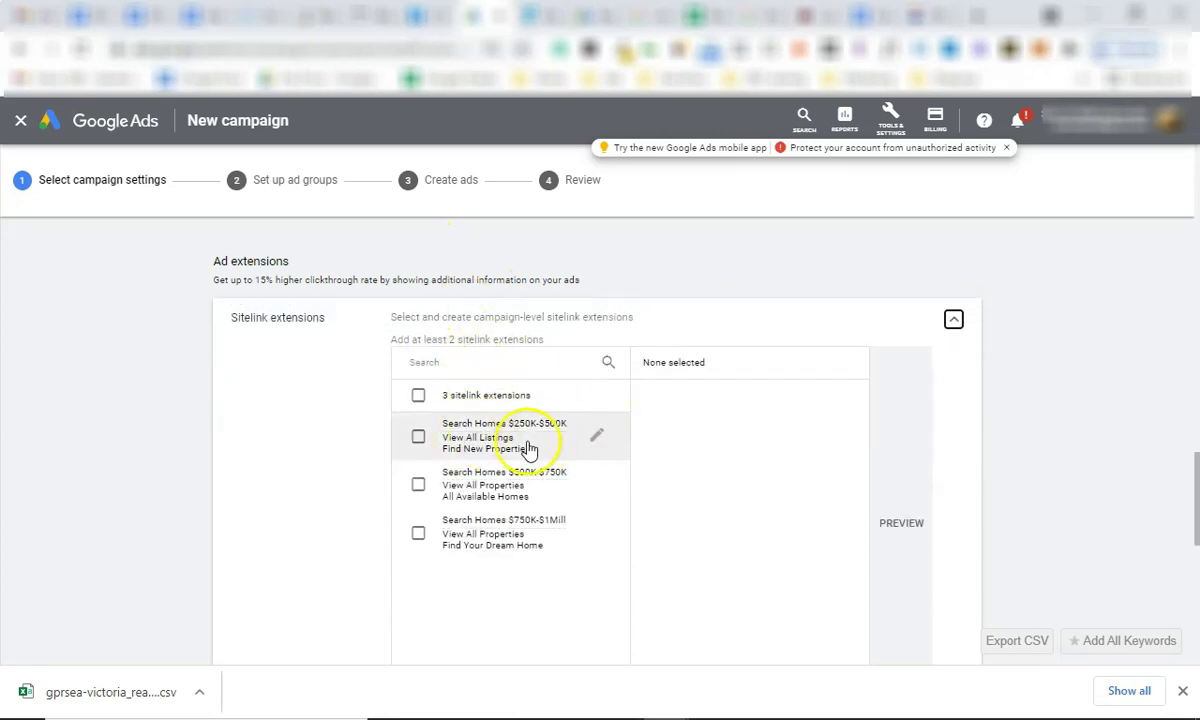
pyautogui.scroll(-1, 528, 455)
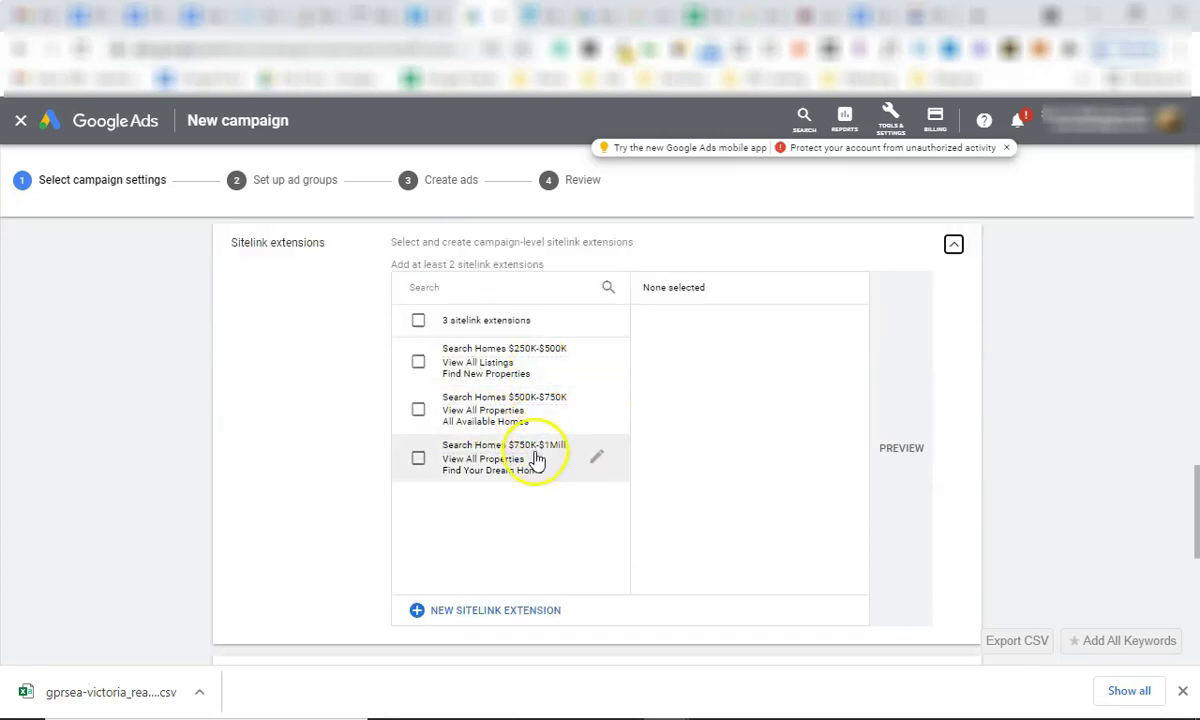
pyautogui.moveTo(537, 458)
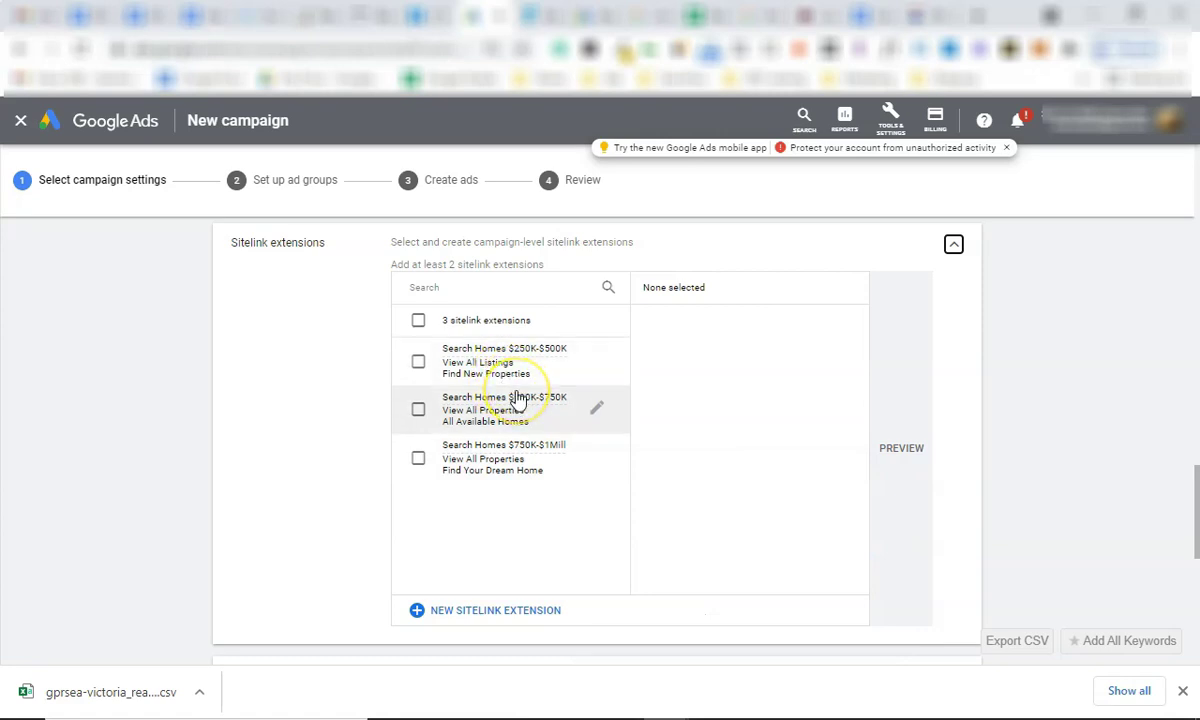
pyautogui.moveTo(517, 399)
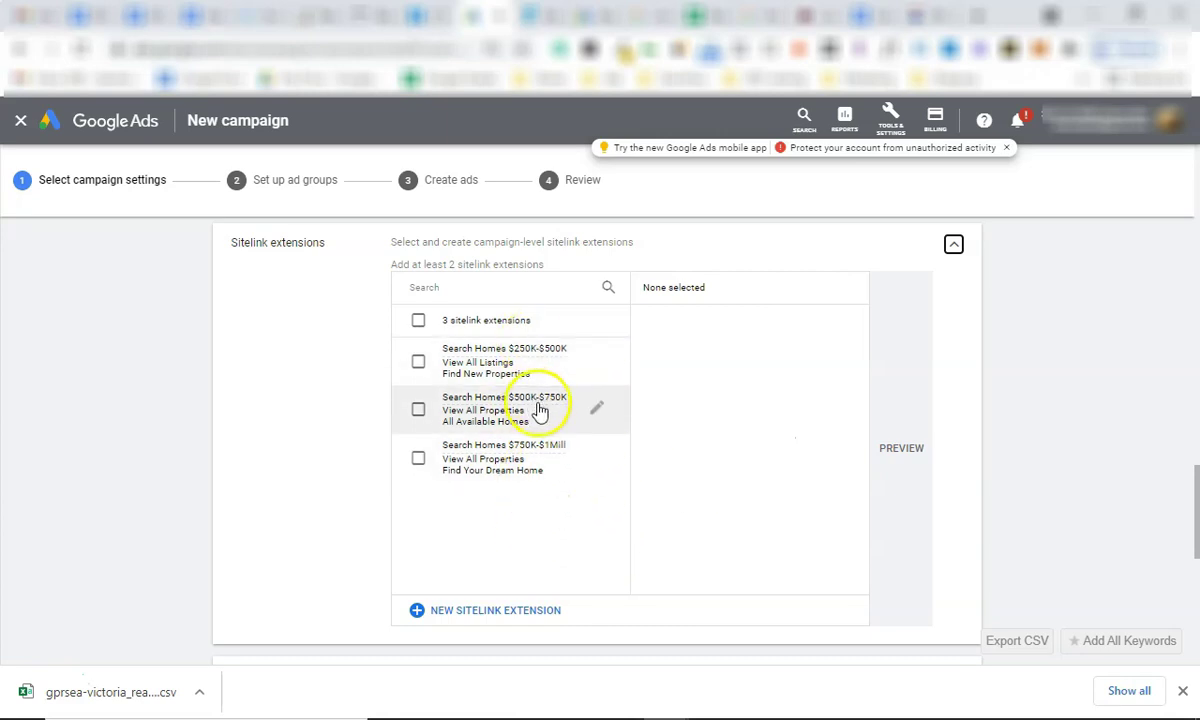
pyautogui.click(474, 620)
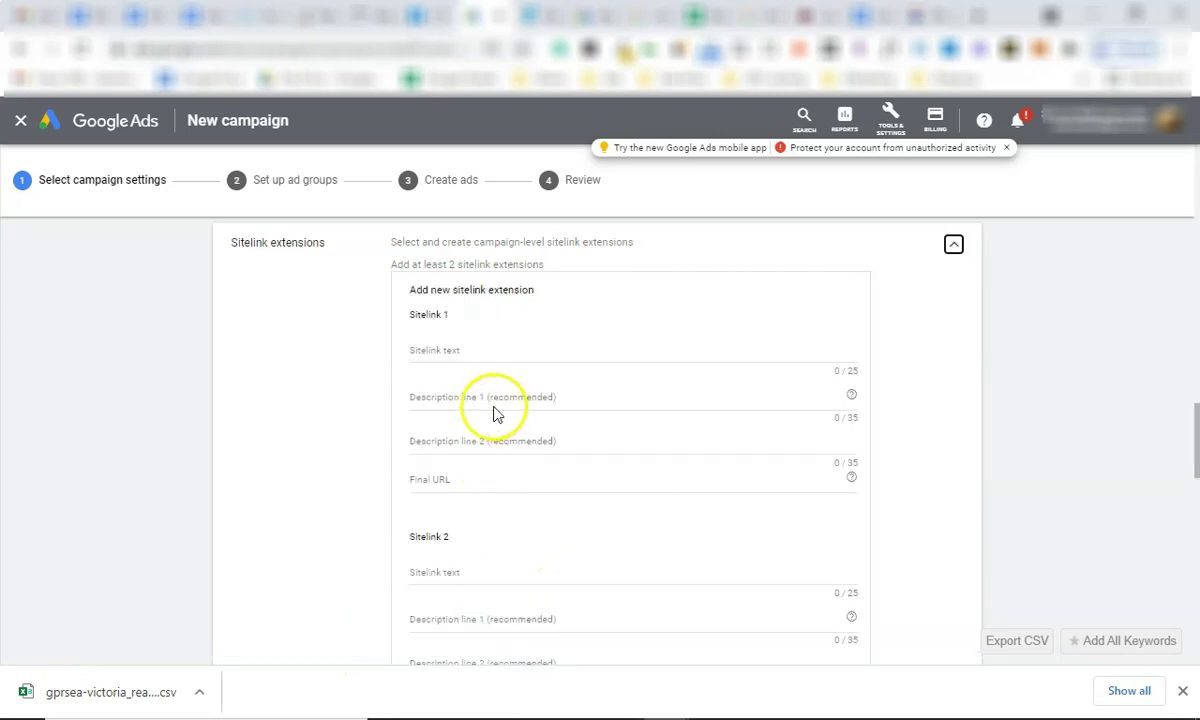
pyautogui.click(489, 354)
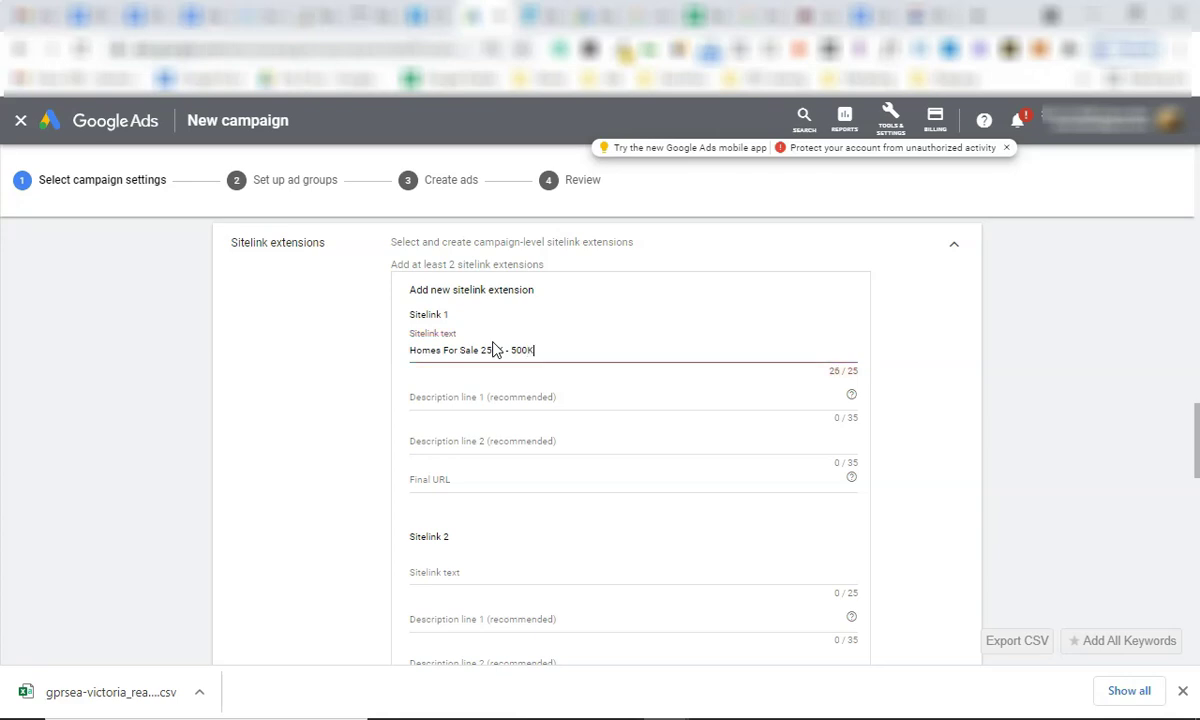
pyautogui.click(546, 351)
pyautogui.click(556, 398)
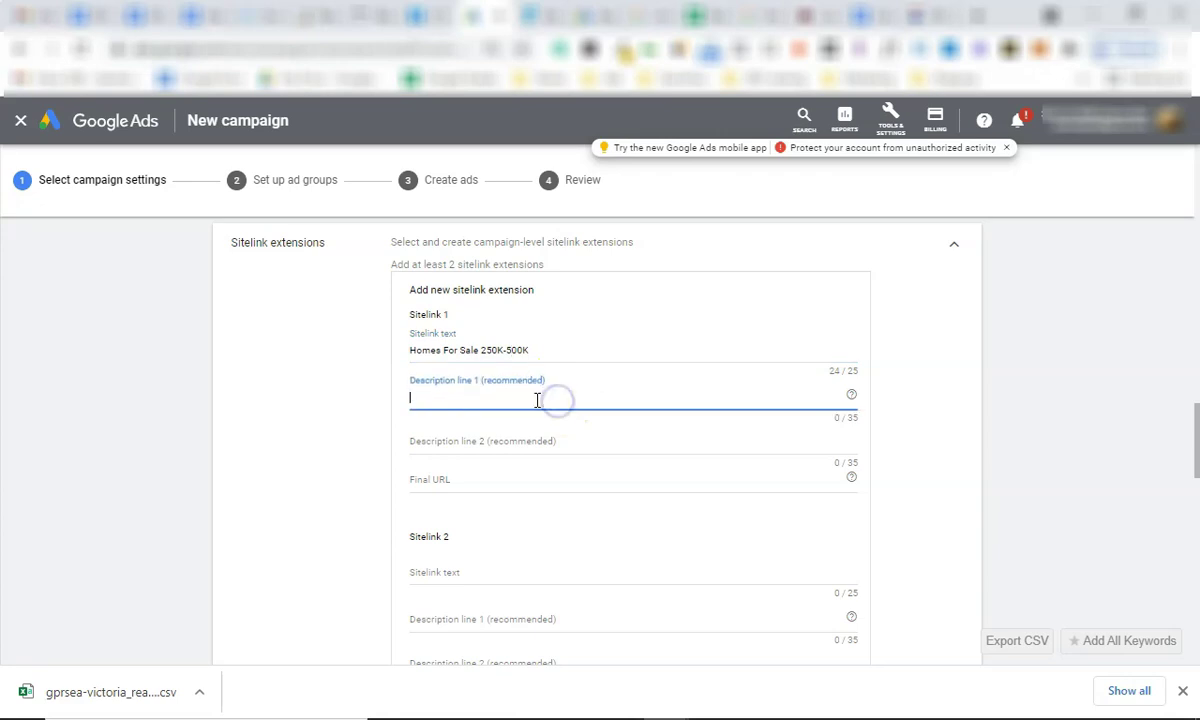
pyautogui.click(466, 478)
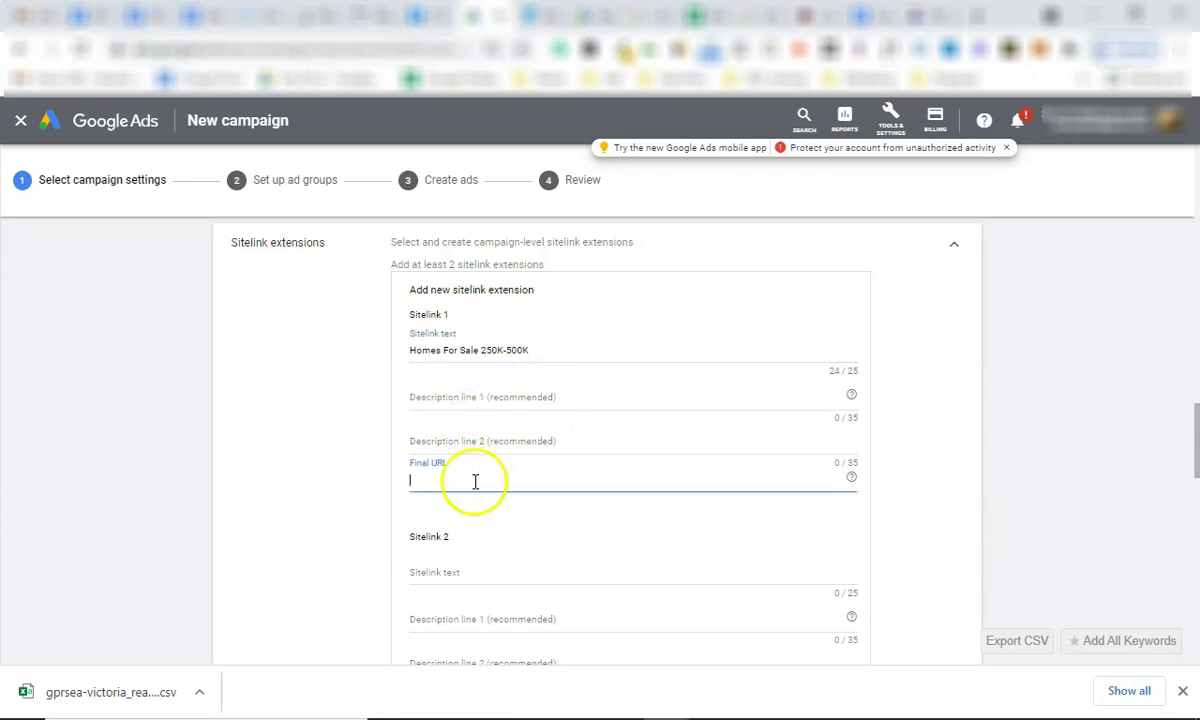
pyautogui.scroll(2, 337, 328)
pyautogui.scroll(-12, 337, 328)
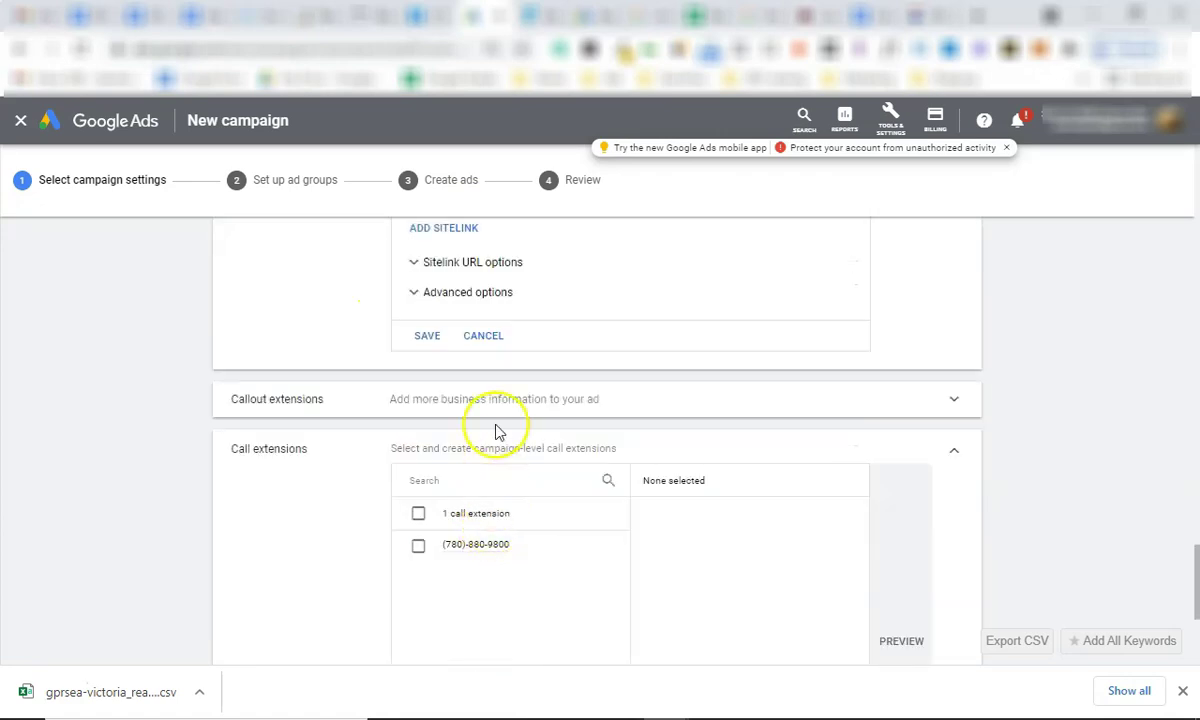
pyautogui.click(483, 336)
pyautogui.scroll(3, 540, 350)
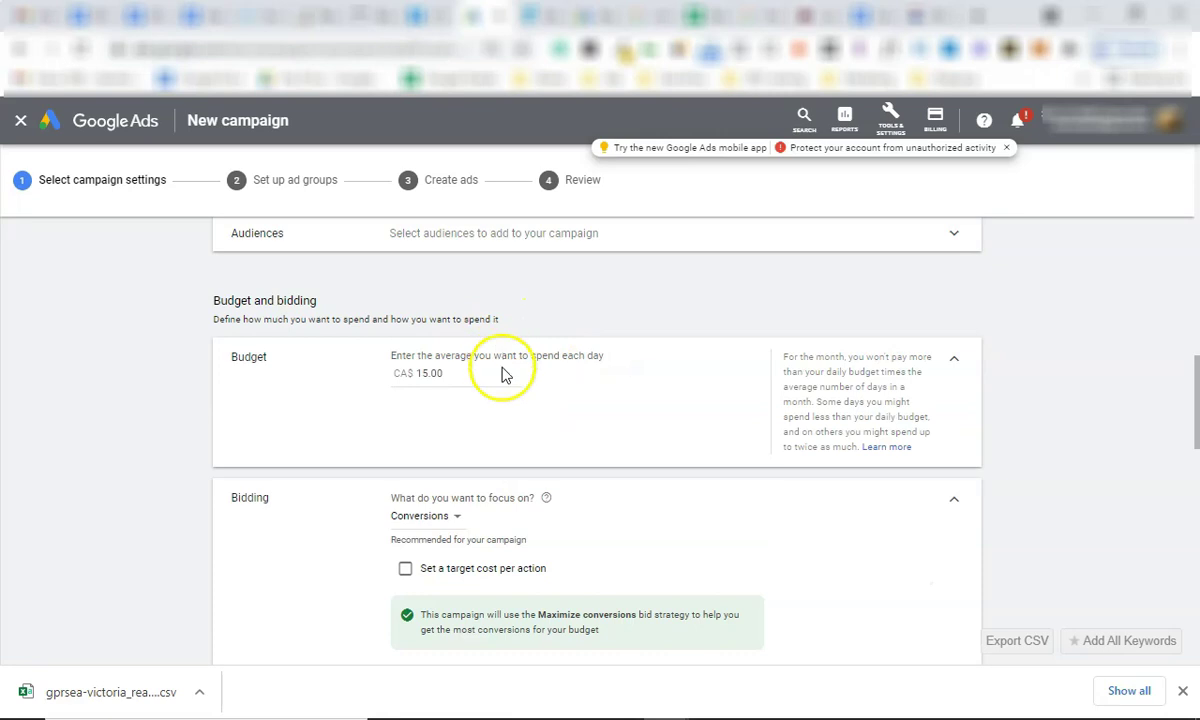
pyautogui.scroll(-6, 503, 374)
# Open the Search Homes $250K-$500K sitelink and review its 'View All Listings' and 'Properties' description lines.
pyautogui.click(594, 449)
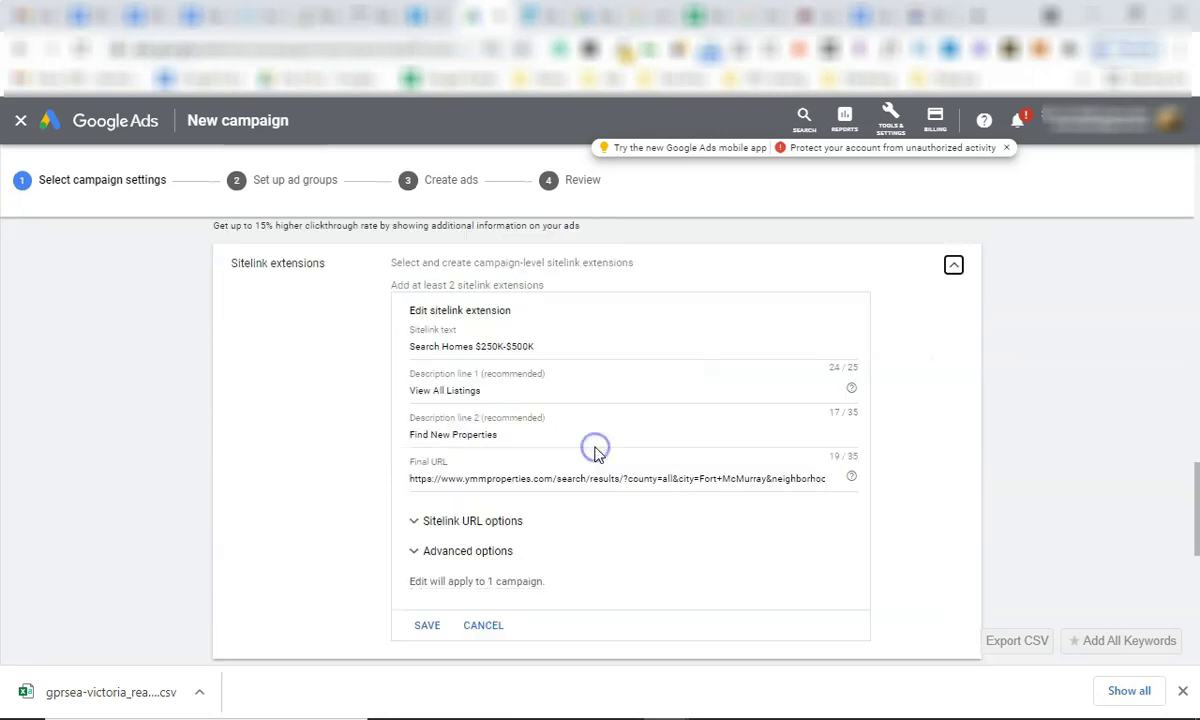
pyautogui.click(497, 388)
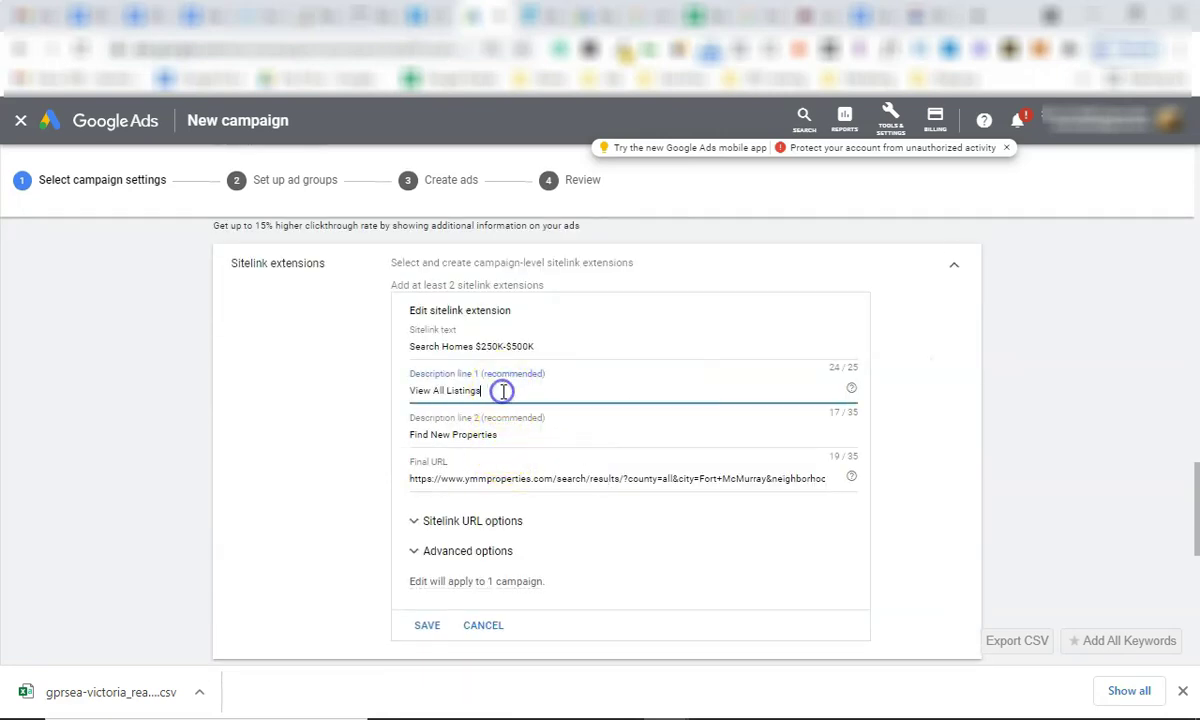
pyautogui.click(488, 620)
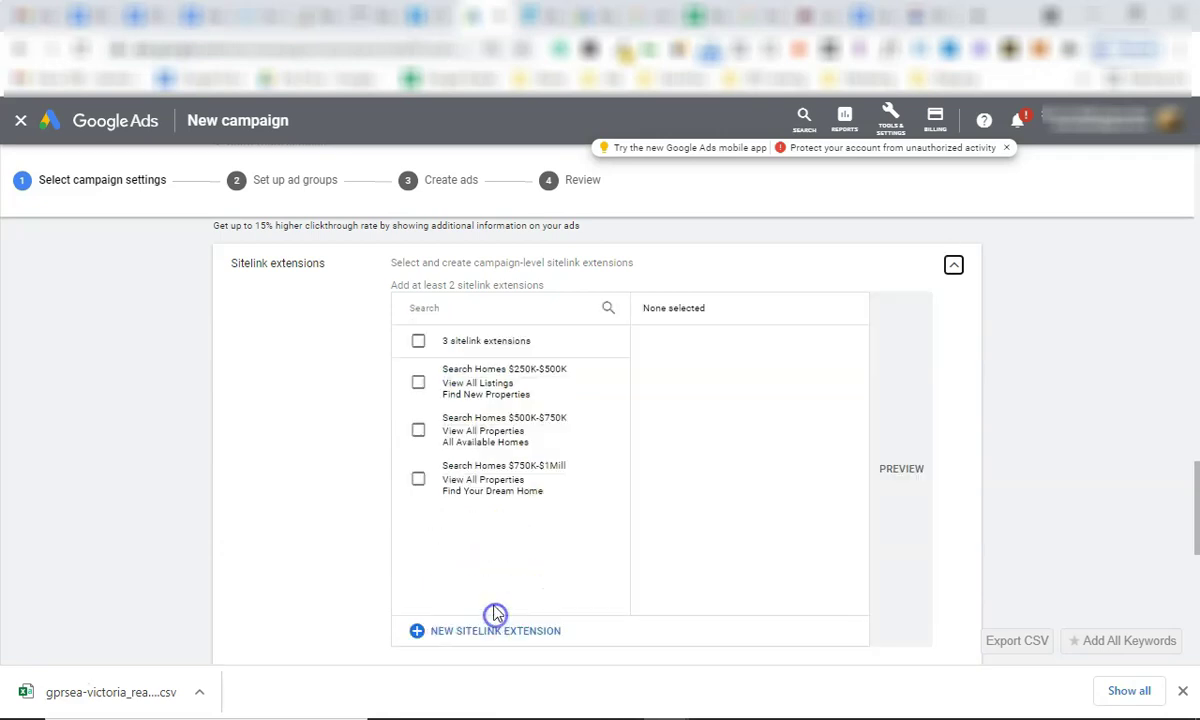
pyautogui.click(590, 377)
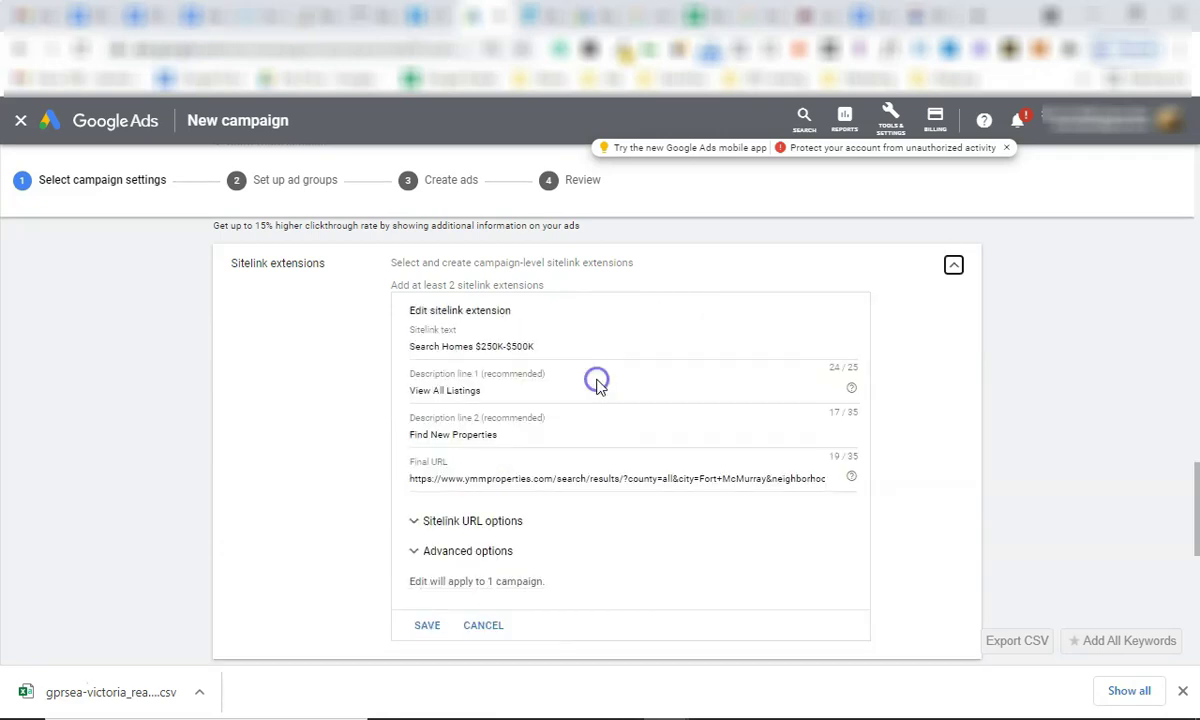
pyautogui.click(497, 436)
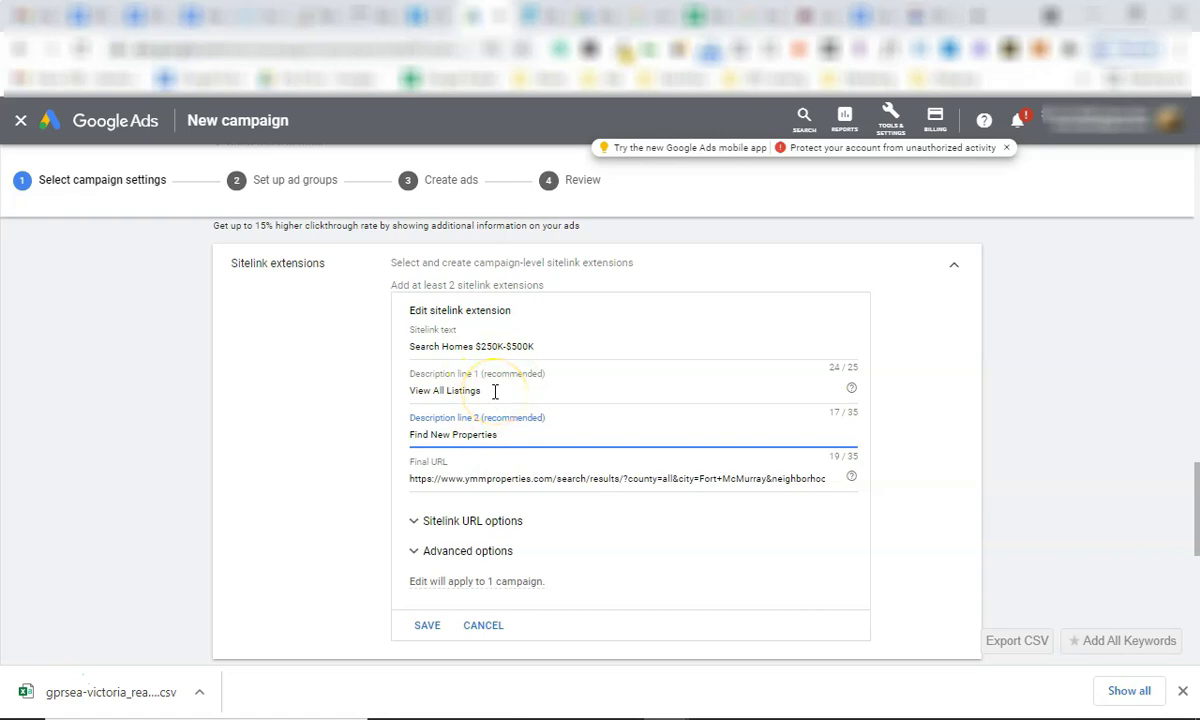
pyautogui.tripleClick(478, 392)
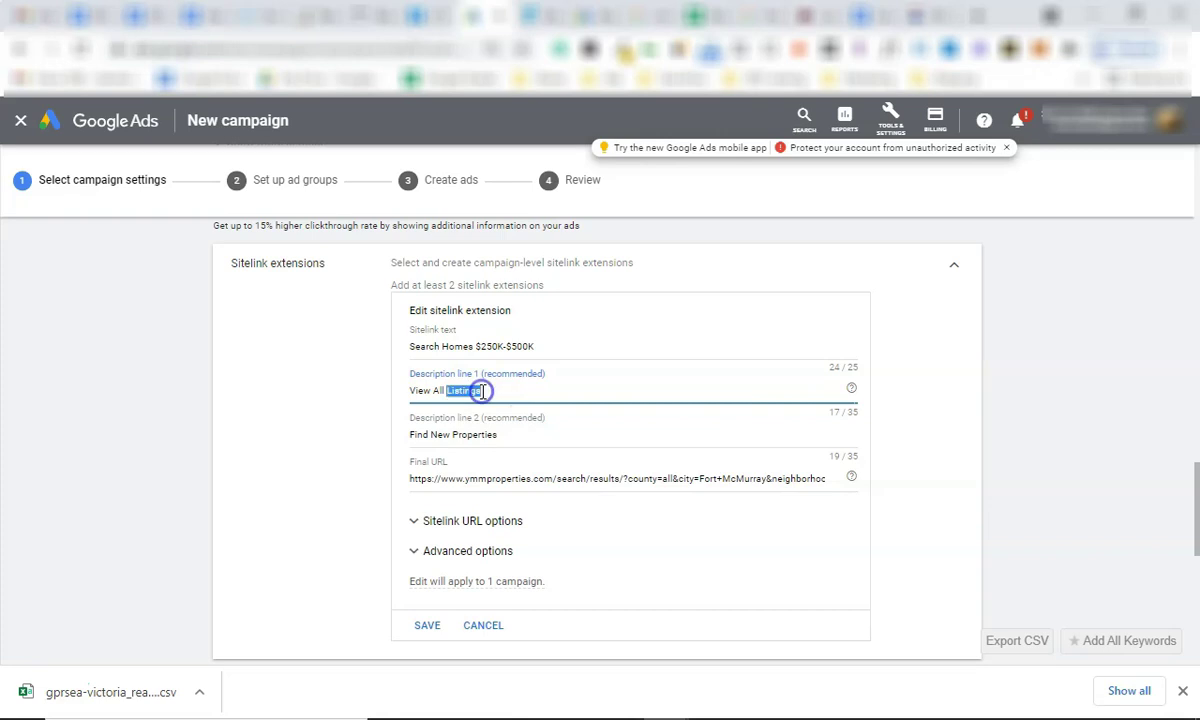
pyautogui.doubleClick(493, 436)
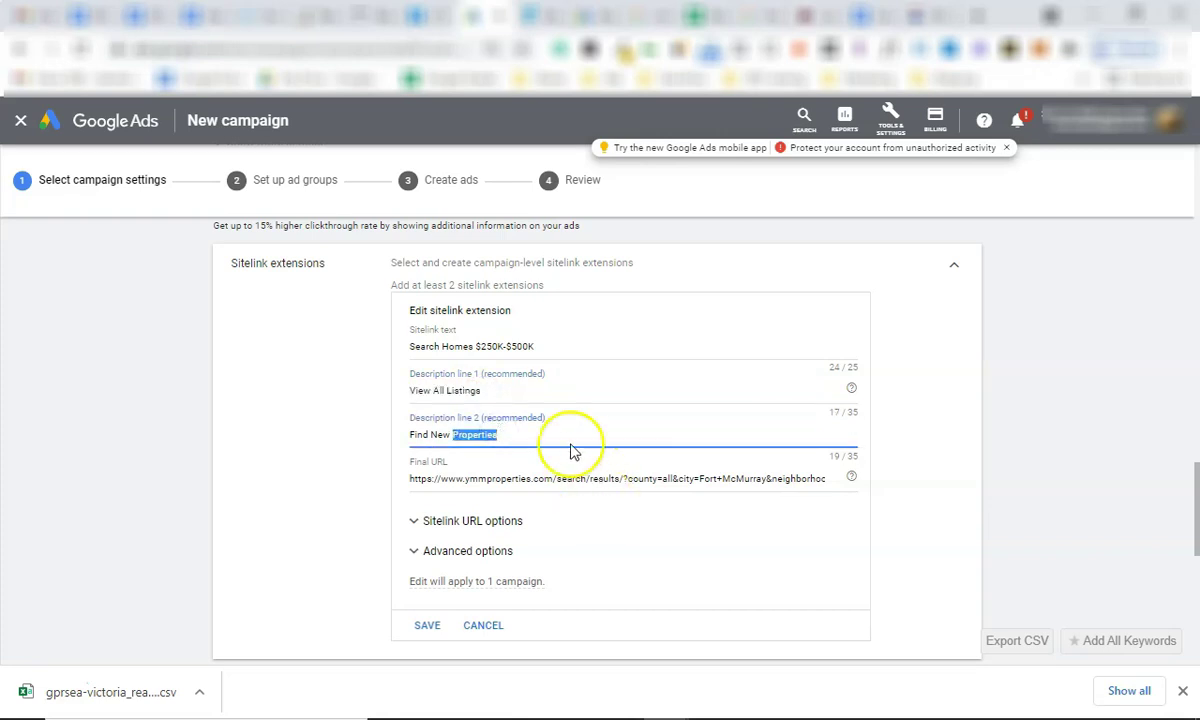
# Check the sitelink's Final URL, then bring up the ycdhomes Nanaimo Real Estate Search site.
pyautogui.scroll(-3, 504, 407)
pyautogui.scroll(2, 493, 343)
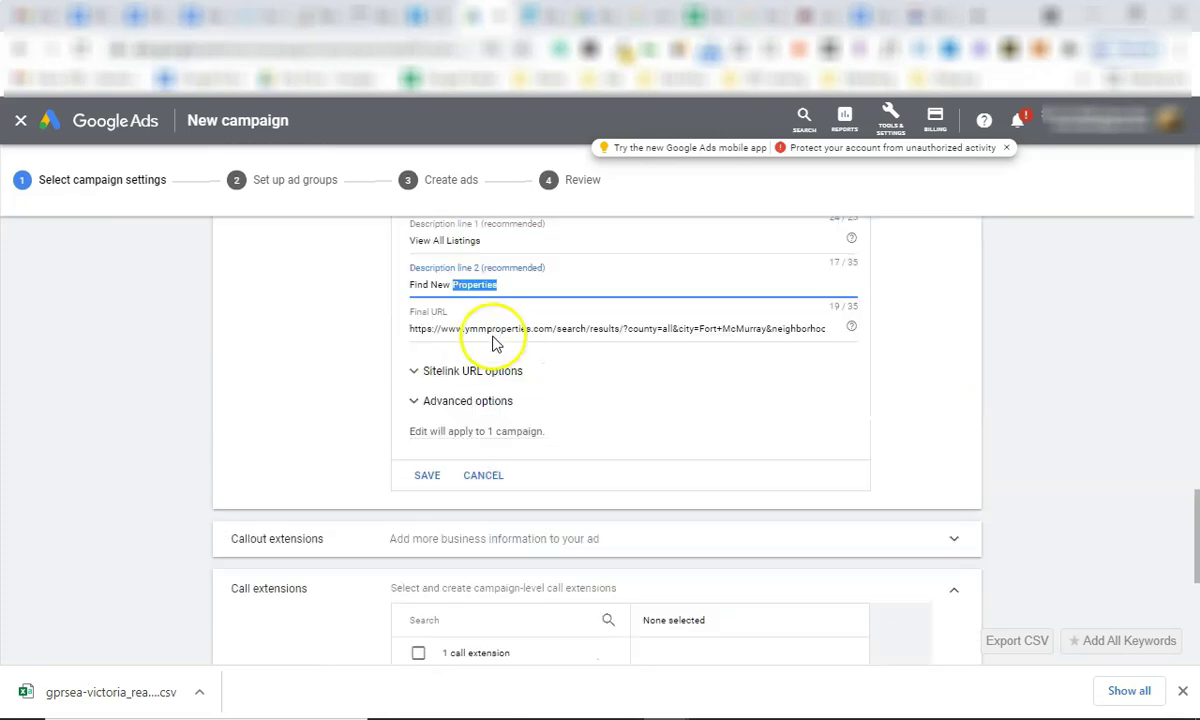
pyautogui.scroll(3, 600, 430)
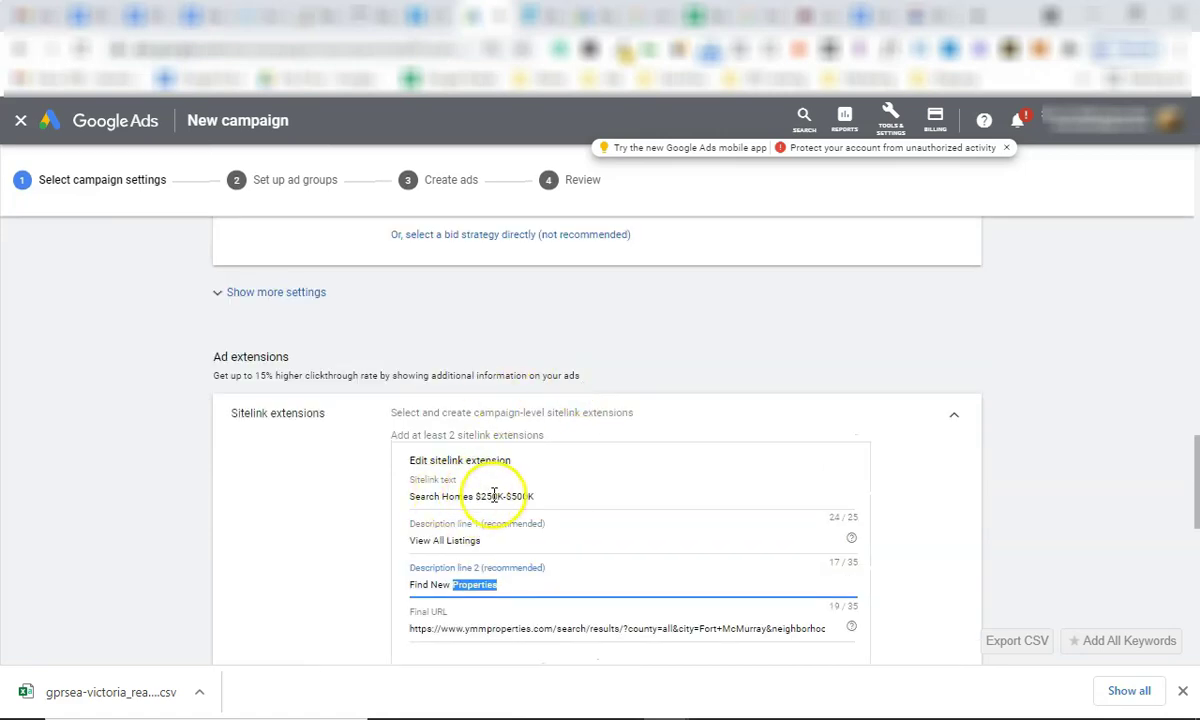
pyautogui.scroll(-1, 509, 490)
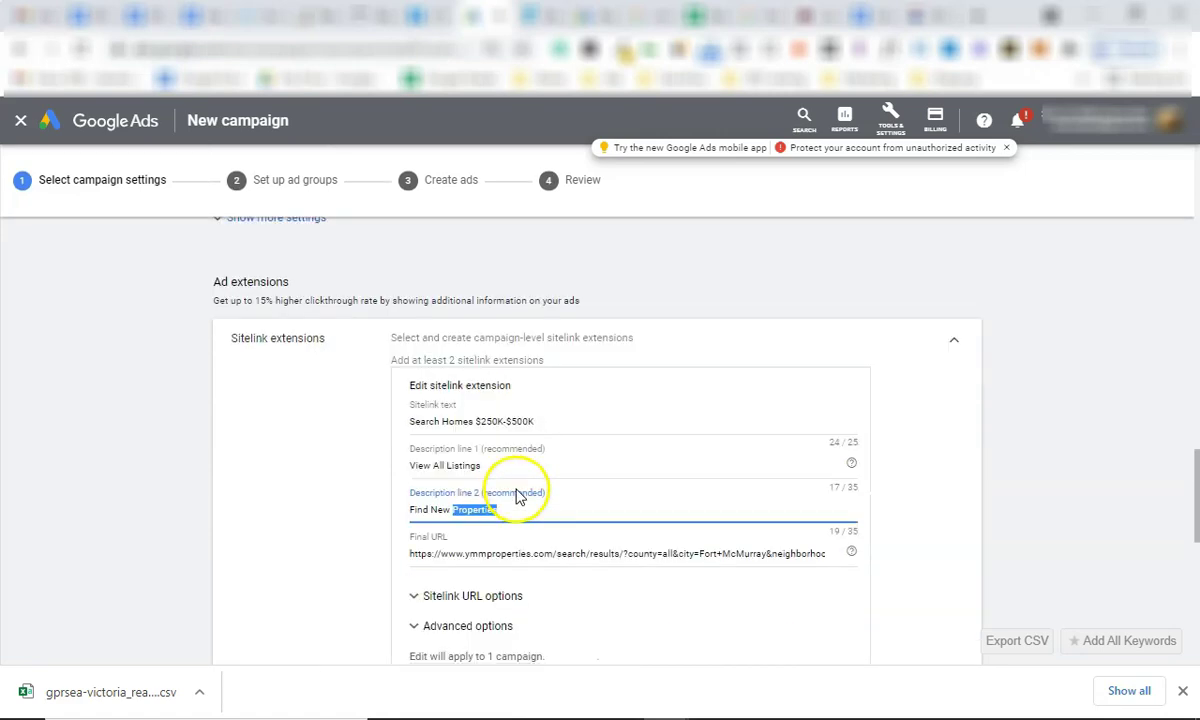
pyautogui.tripleClick(525, 553)
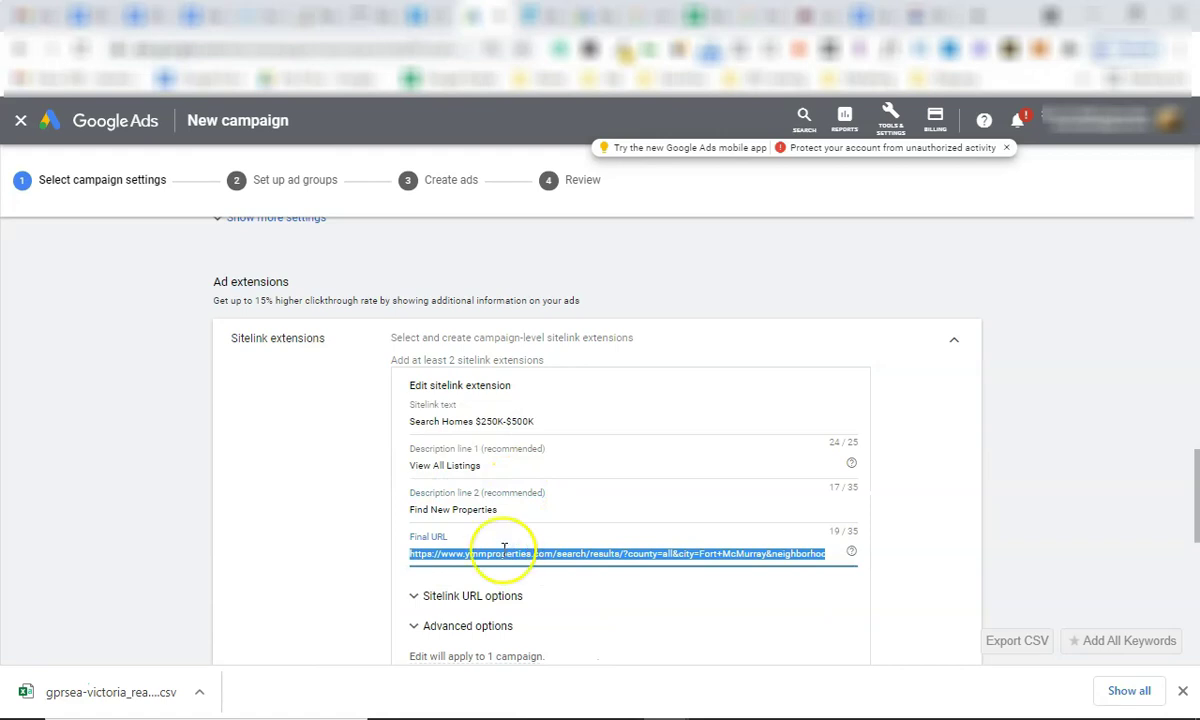
pyautogui.click(307, 540)
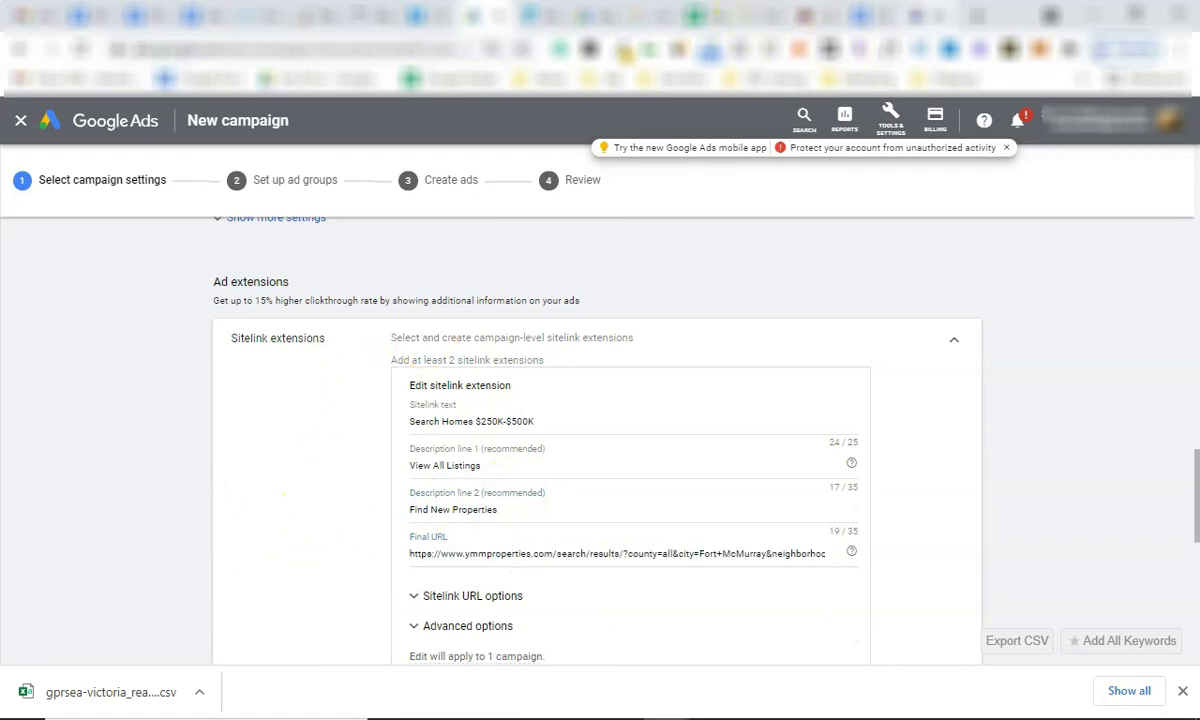
pyautogui.click(617, 68)
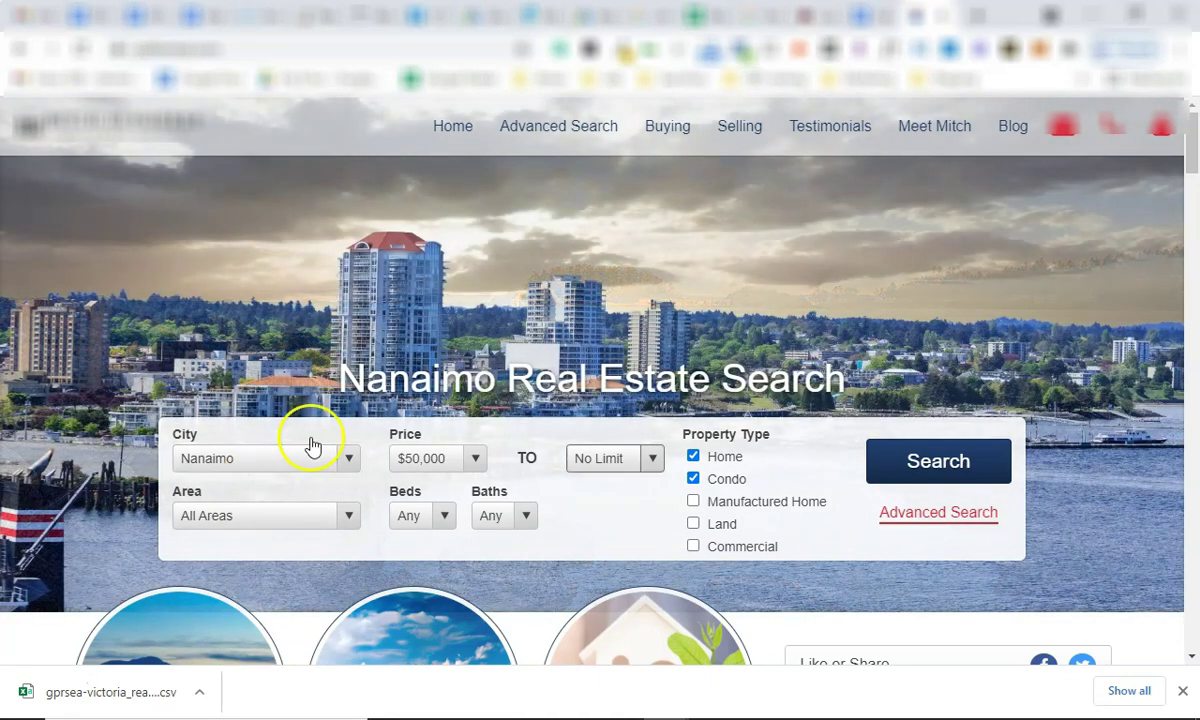
# Search Nanaimo properties in All Areas priced $250,000 to $500,000.
pyautogui.scroll(-1, 316, 429)
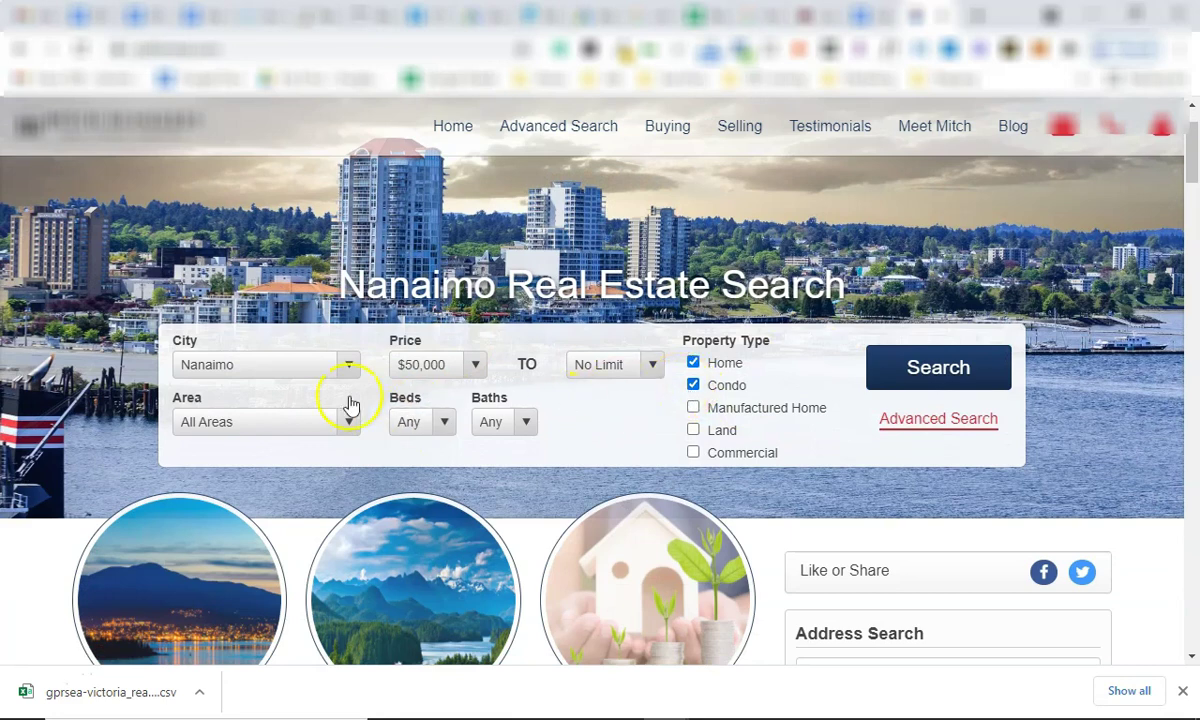
pyautogui.click(320, 366)
pyautogui.click(308, 442)
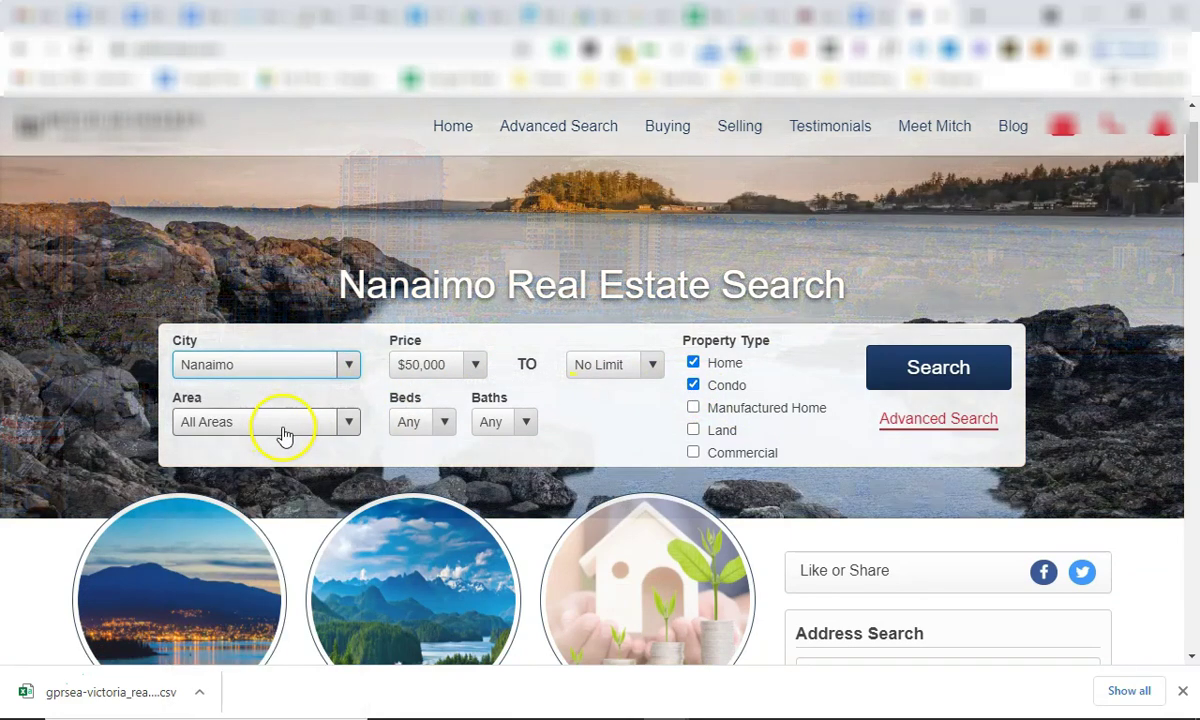
pyautogui.click(283, 428)
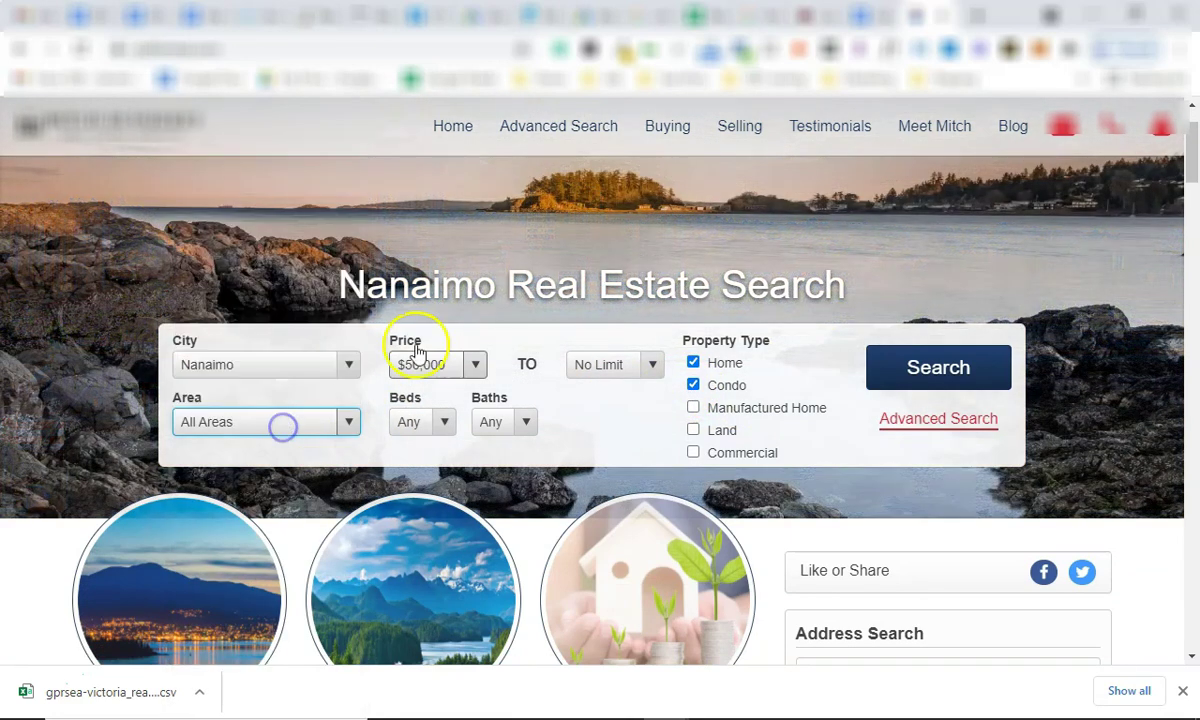
pyautogui.click(447, 362)
pyautogui.click(458, 470)
pyautogui.click(590, 365)
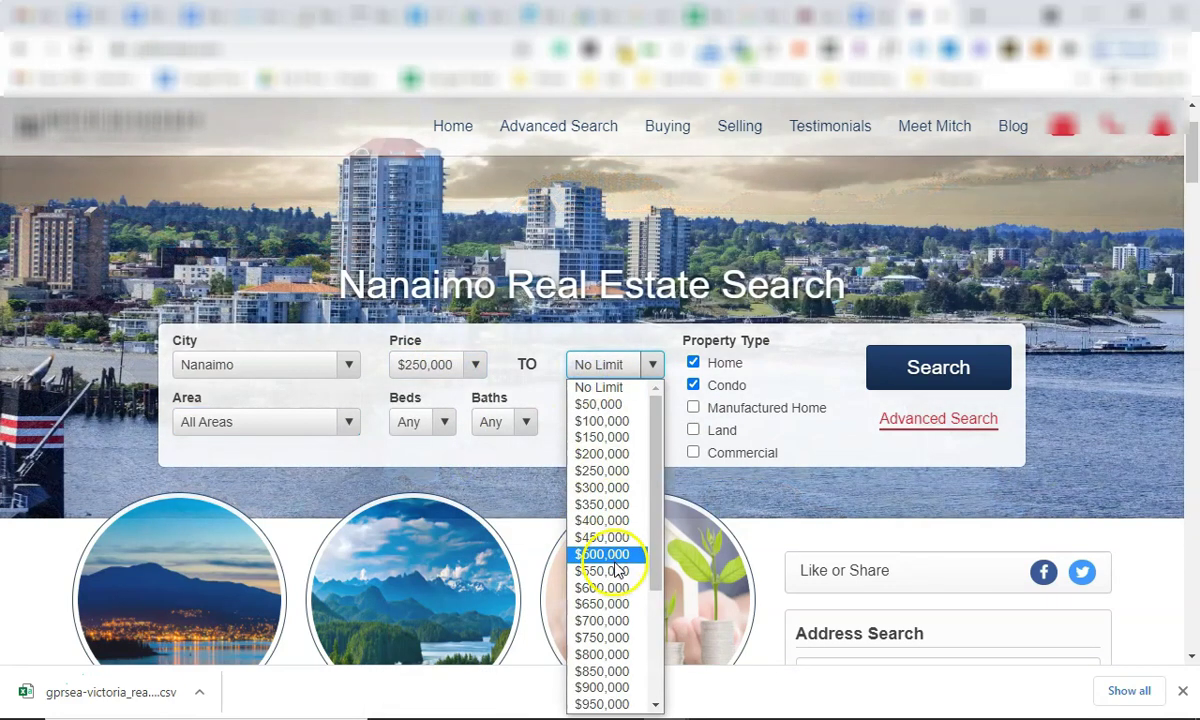
pyautogui.click(603, 553)
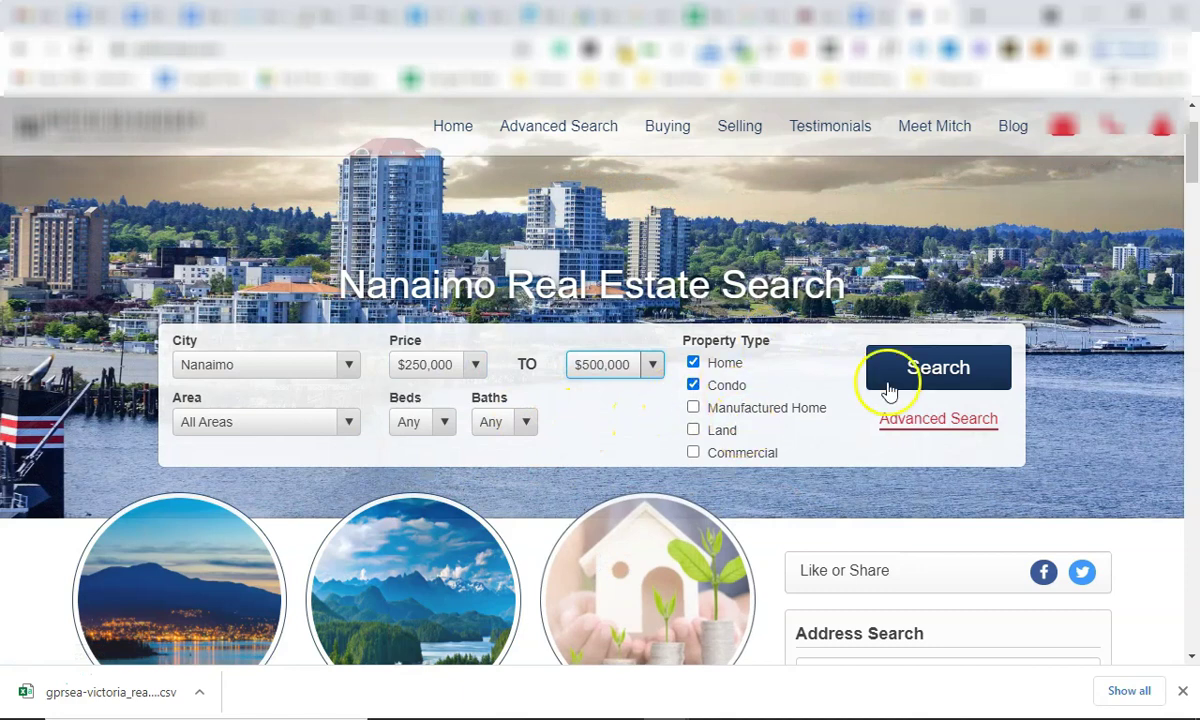
pyautogui.click(919, 367)
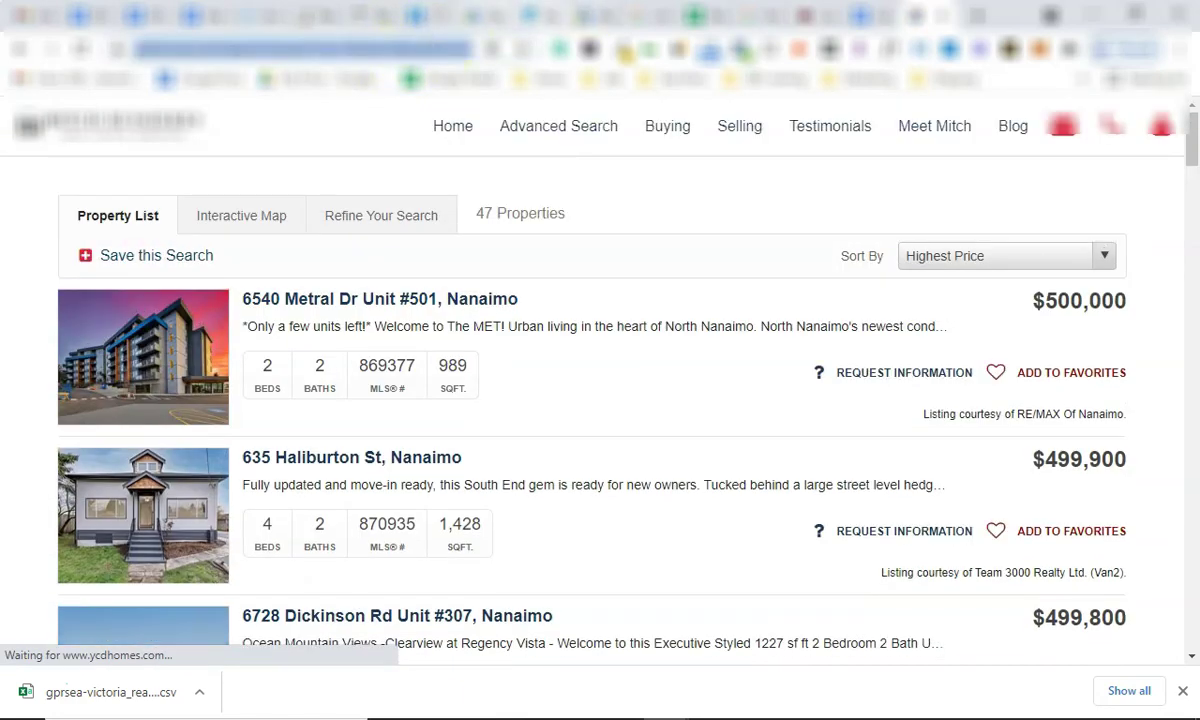
# Compare the sitelink's Final URL with the 47-property Nanaimo search results.
pyautogui.hotkey('ctrl', 'Tab')
pyautogui.tripleClick(524, 480)
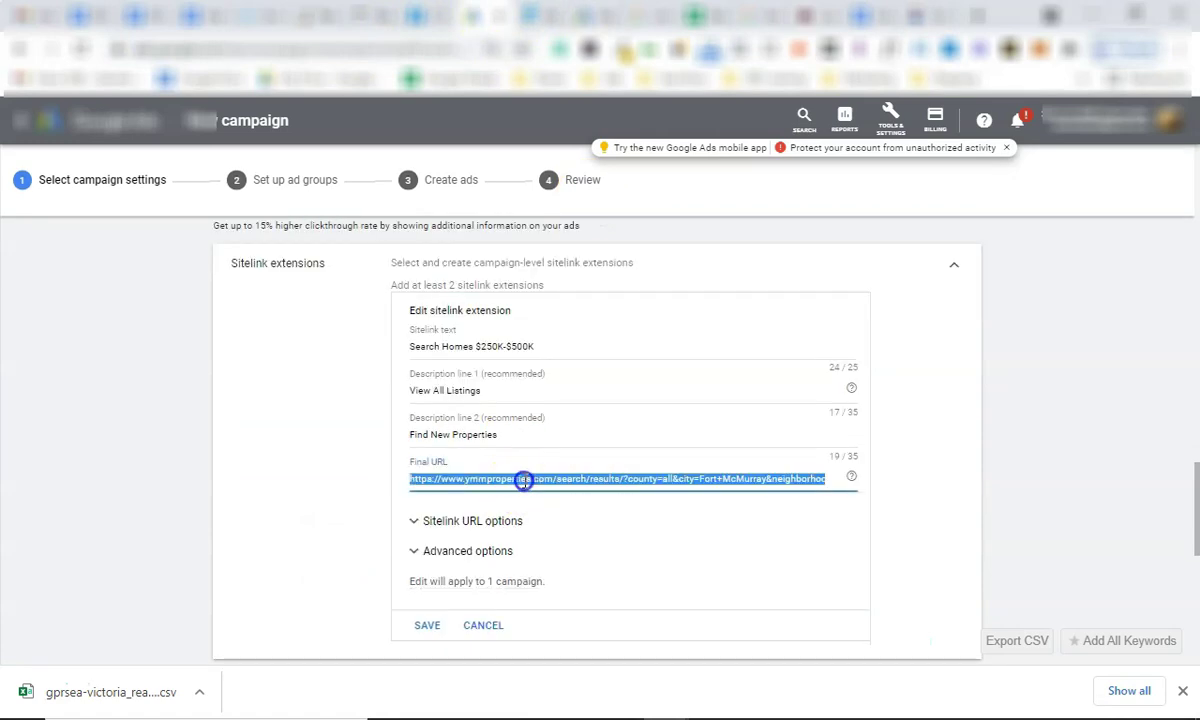
pyautogui.click(312, 455)
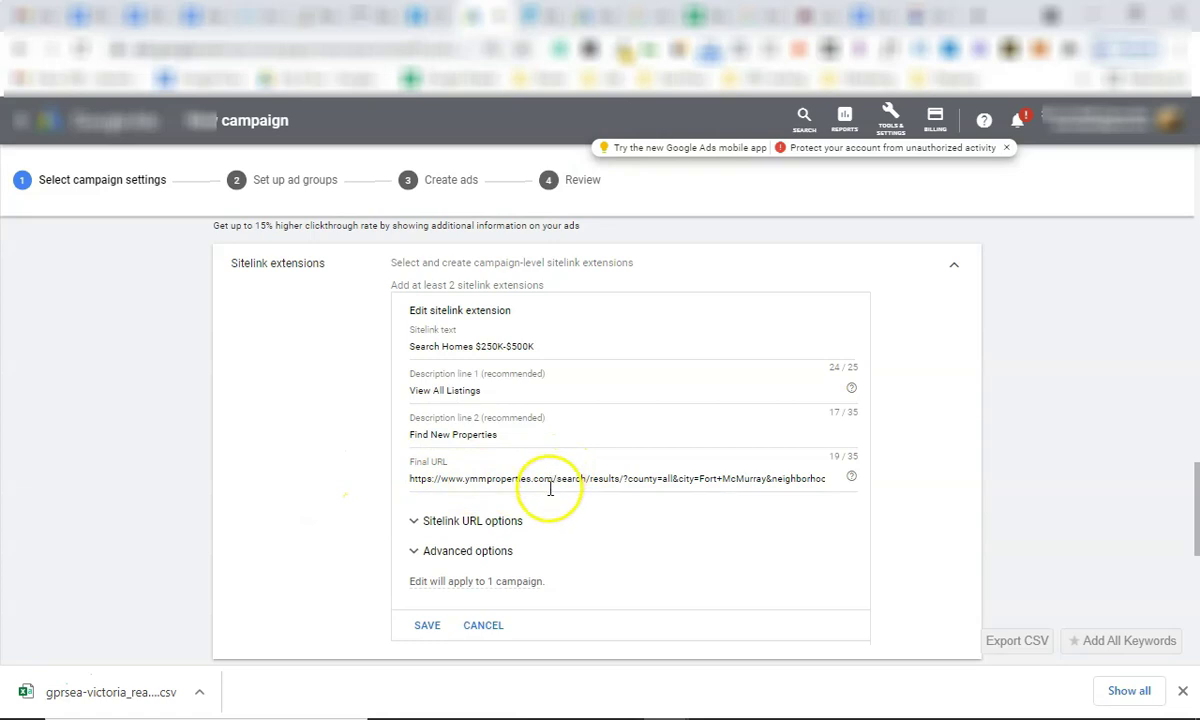
pyautogui.click(917, 15)
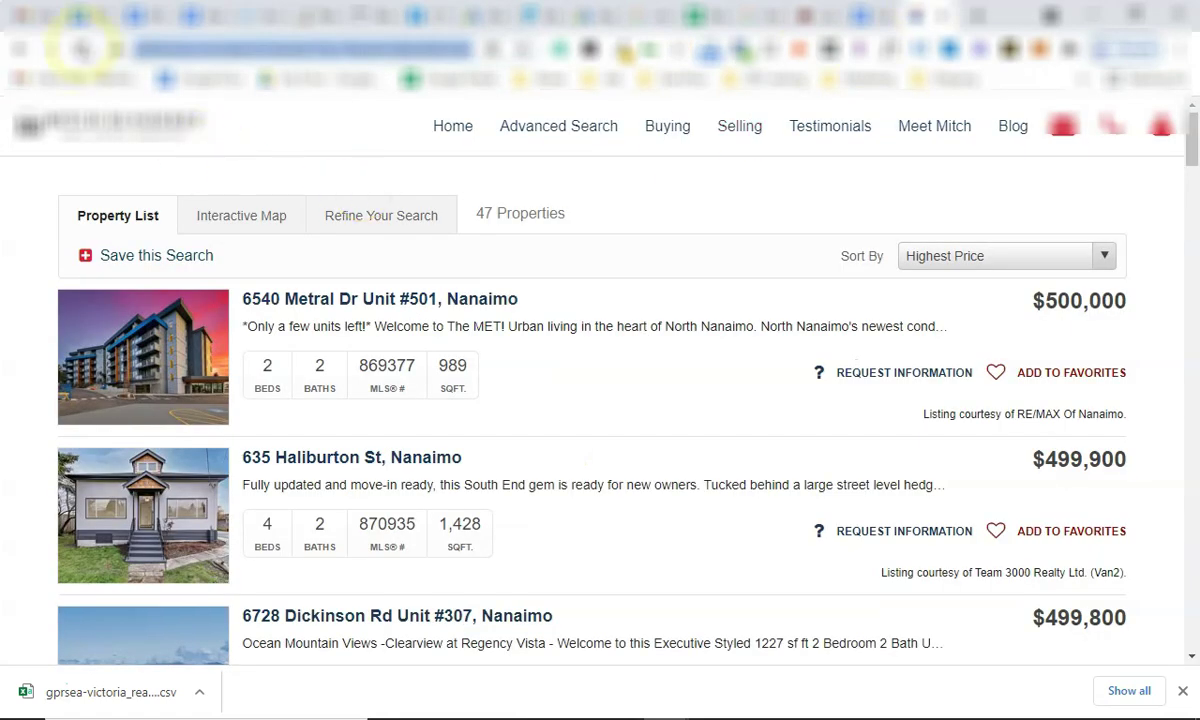
pyautogui.click(517, 214)
pyautogui.tripleClick(517, 214)
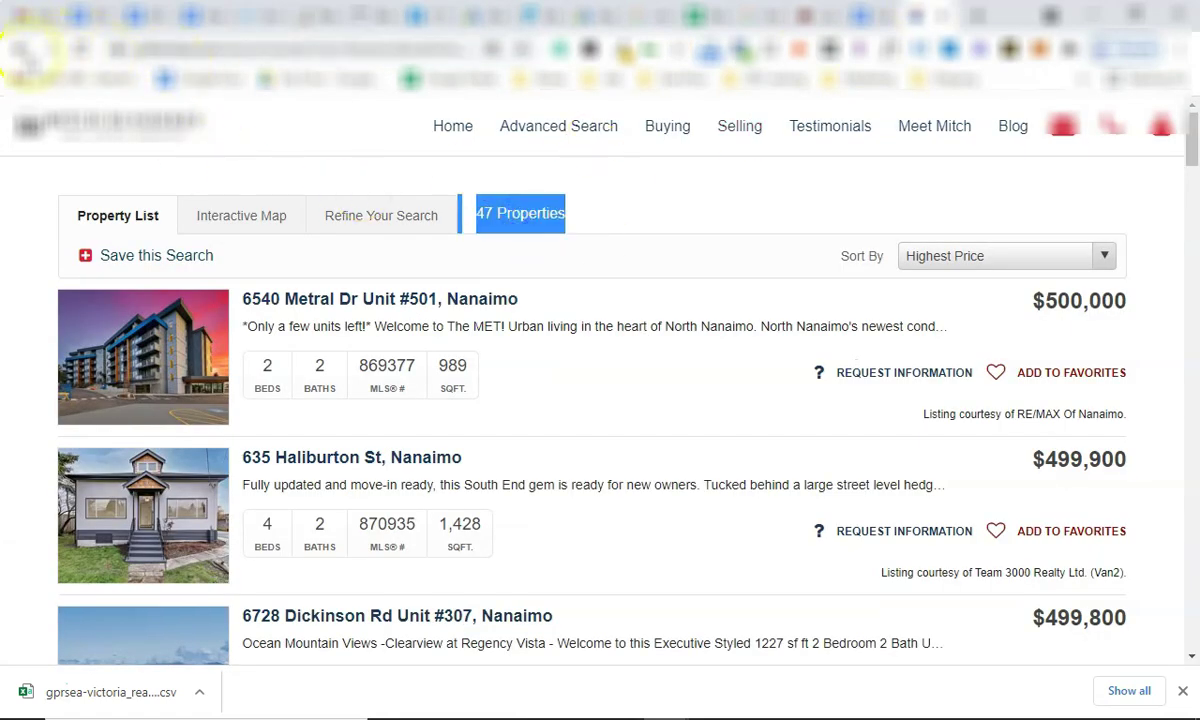
# Go back and run a new Nanaimo search priced $500,000 to $750,000.
pyautogui.hotkey('alt', 'Left')
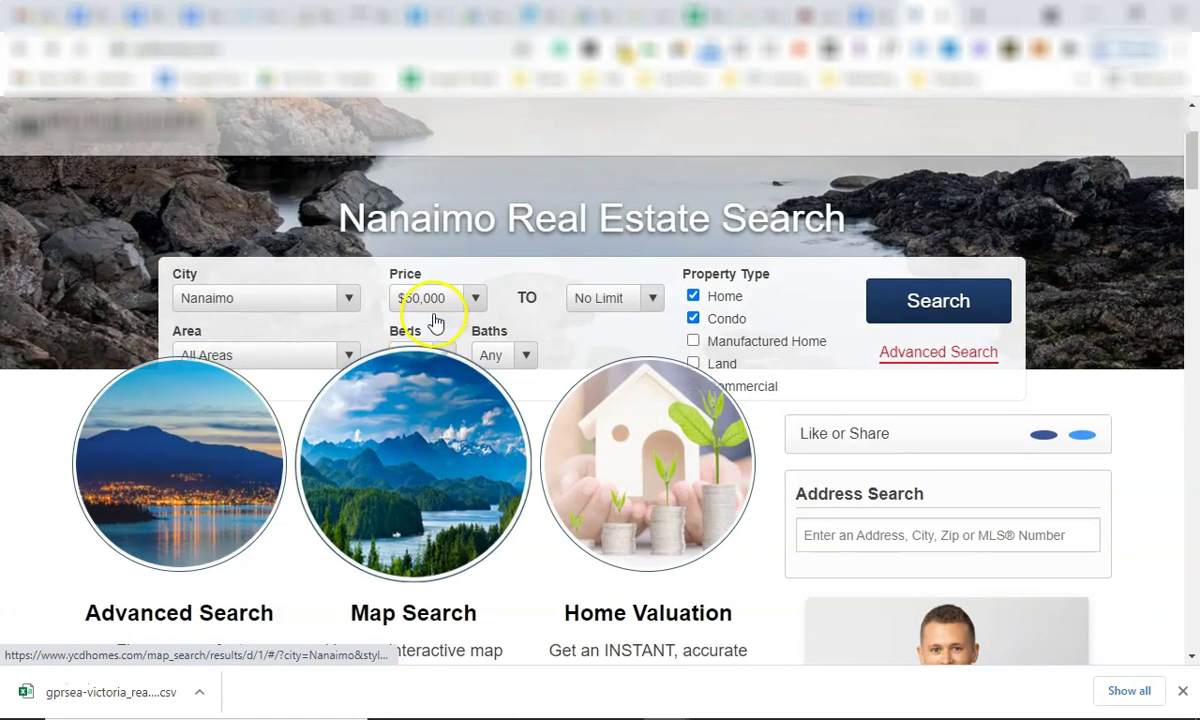
pyautogui.click(474, 295)
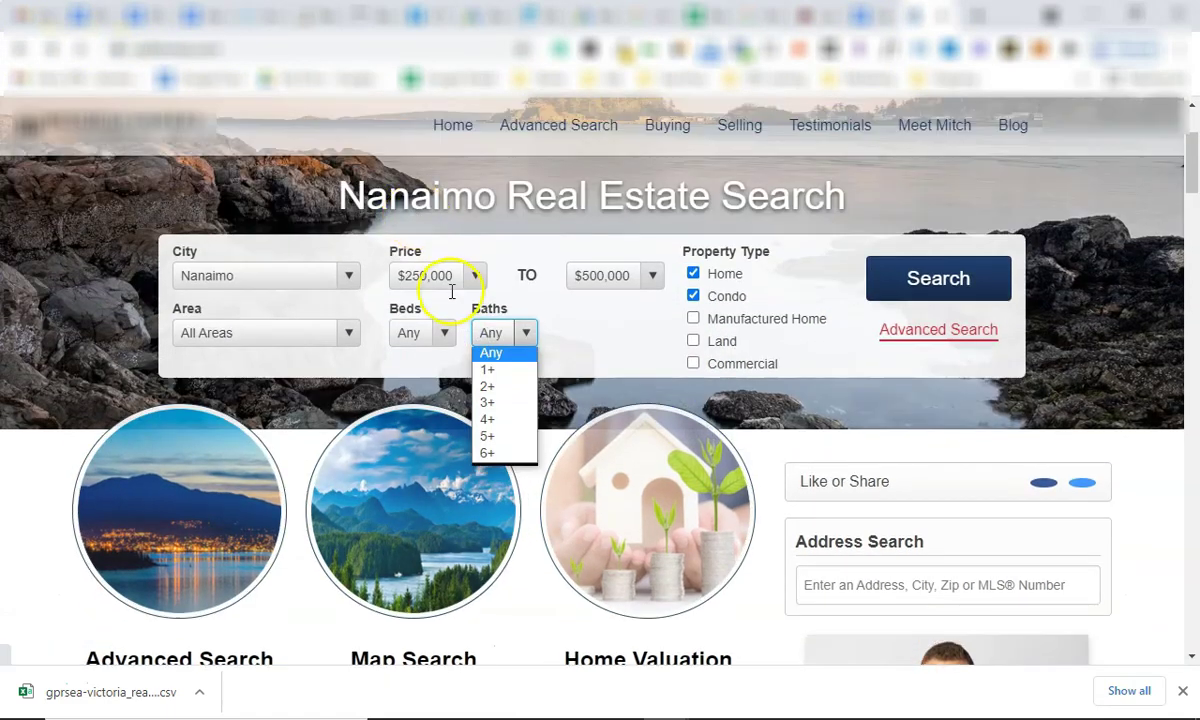
pyautogui.click(452, 291)
pyautogui.click(447, 275)
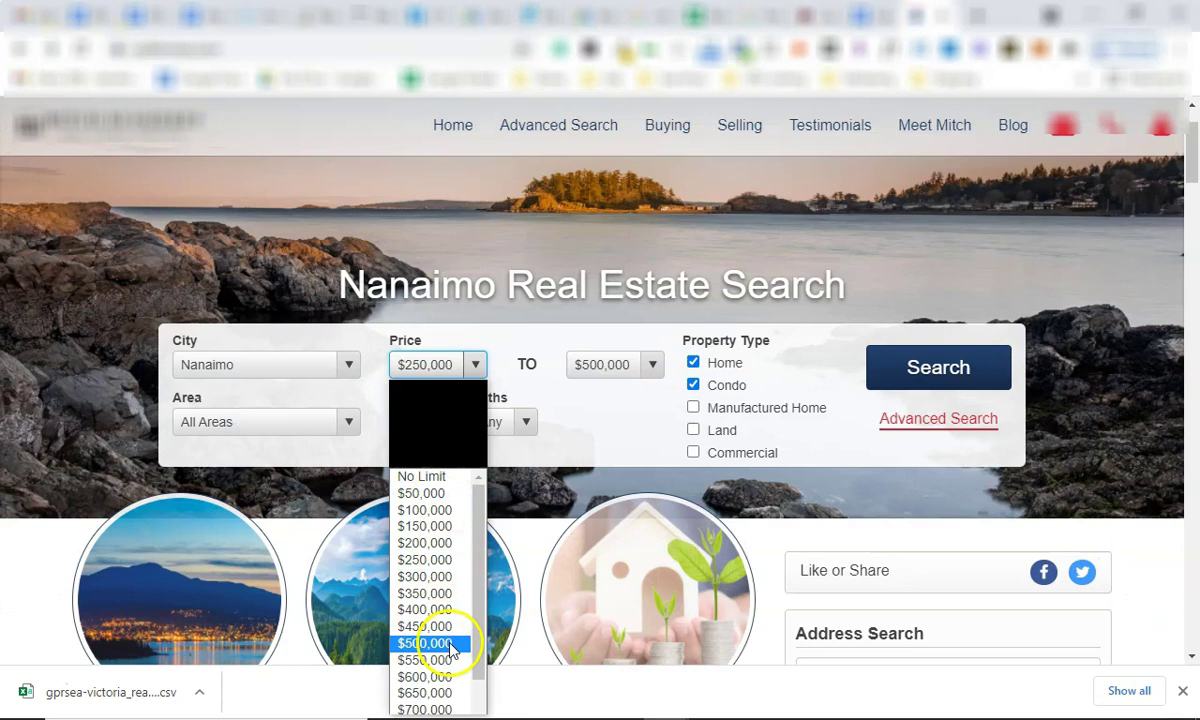
pyautogui.click(450, 648)
pyautogui.click(624, 367)
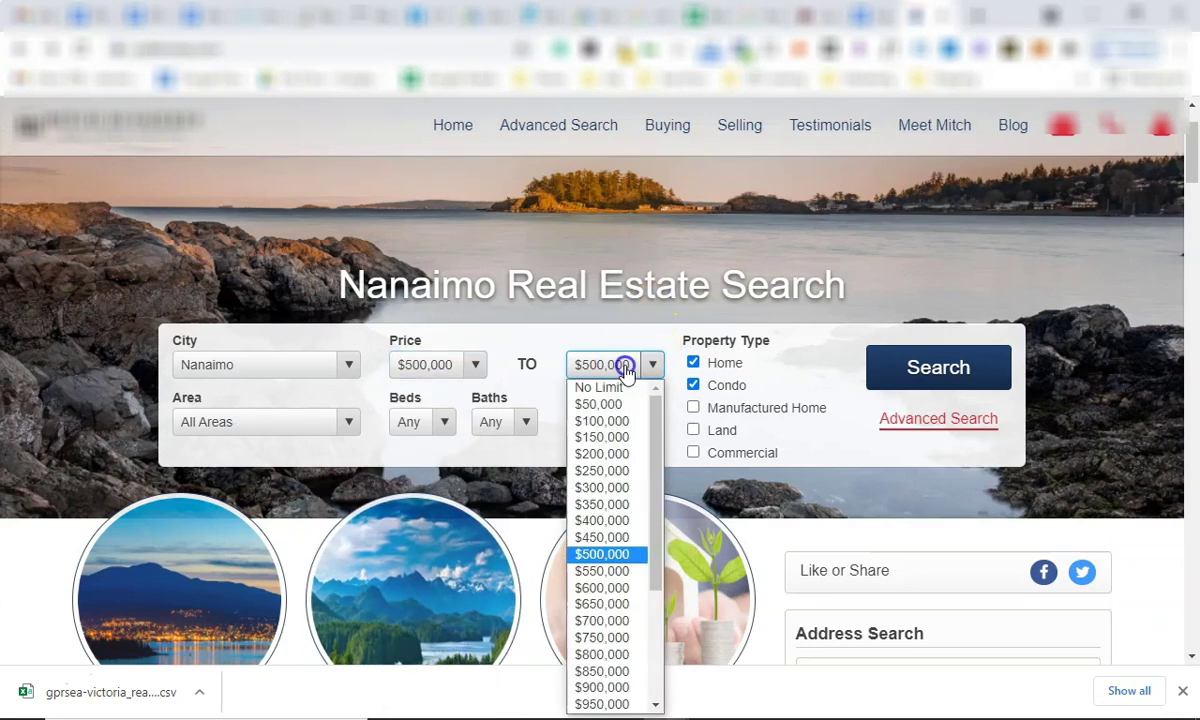
pyautogui.click(620, 639)
pyautogui.click(922, 374)
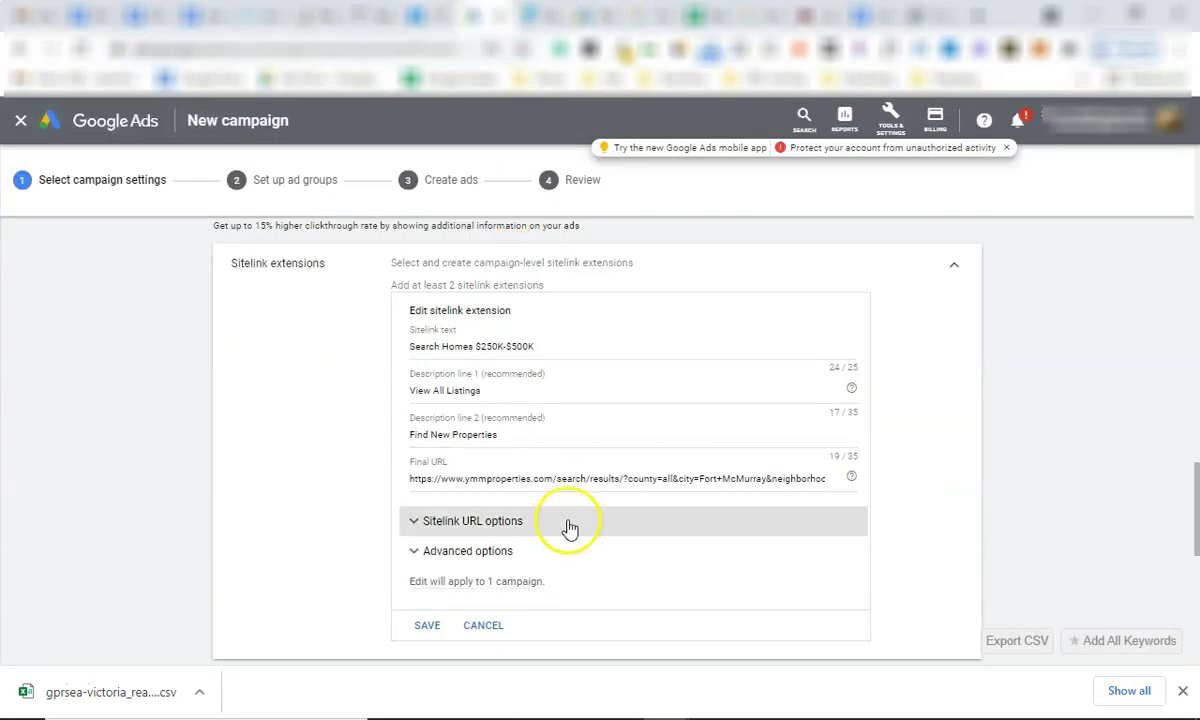
# Cancel the sitelink edit, collapse Sitelink extensions, and save the campaign settings to reach ad groups.
pyautogui.click(483, 625)
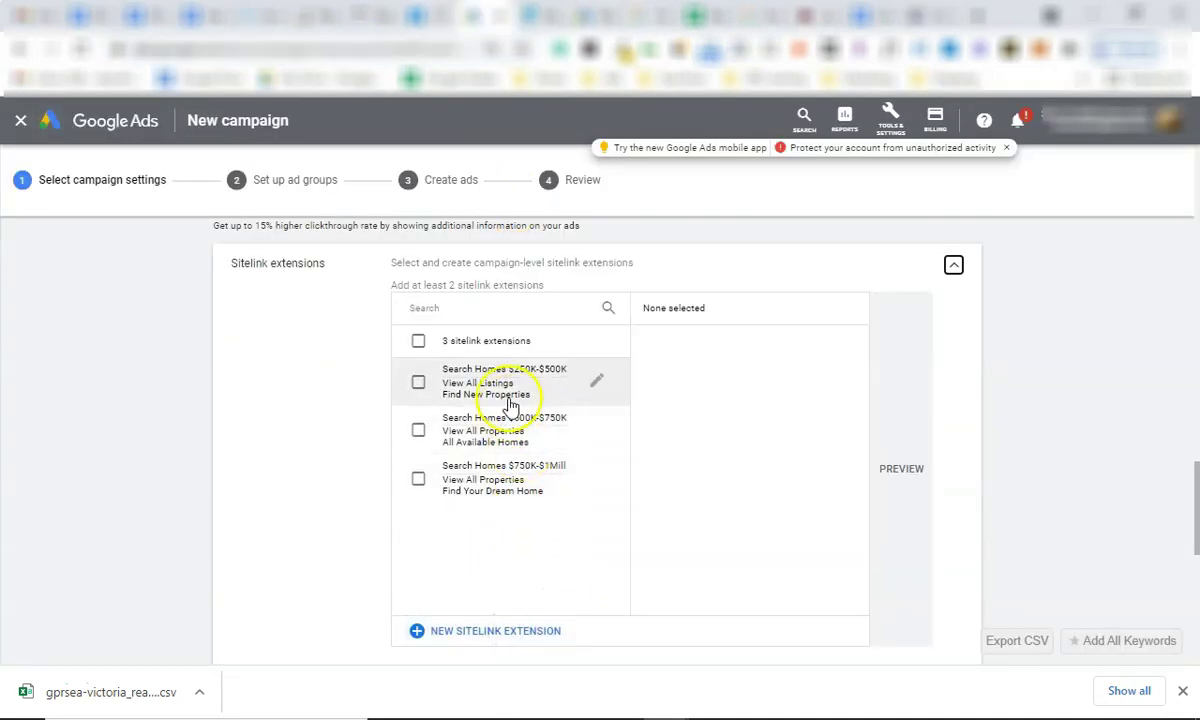
pyautogui.moveTo(503, 478)
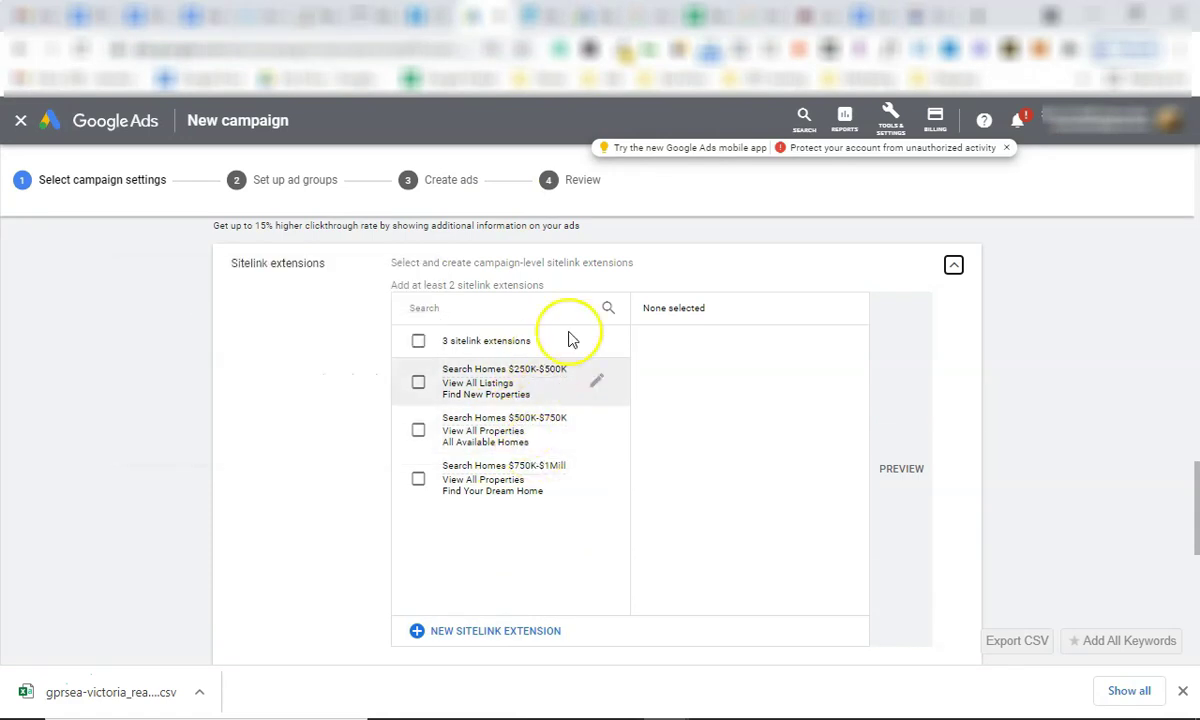
pyautogui.click(953, 264)
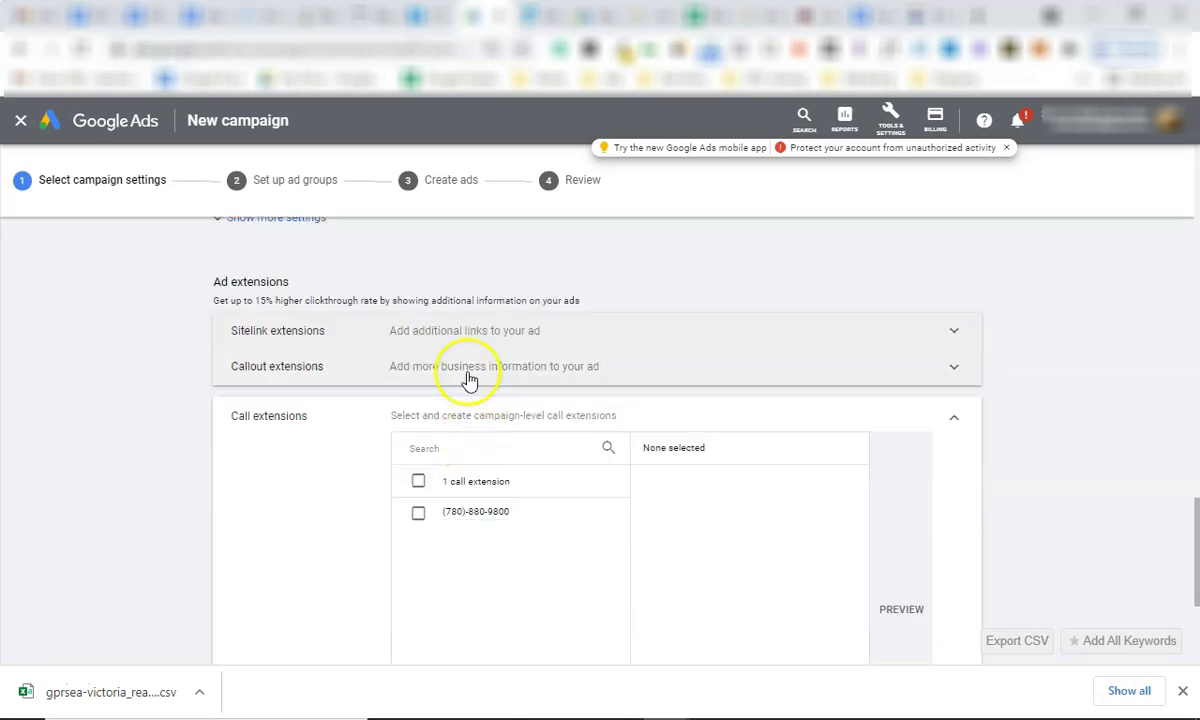
pyautogui.scroll(-3, 471, 479)
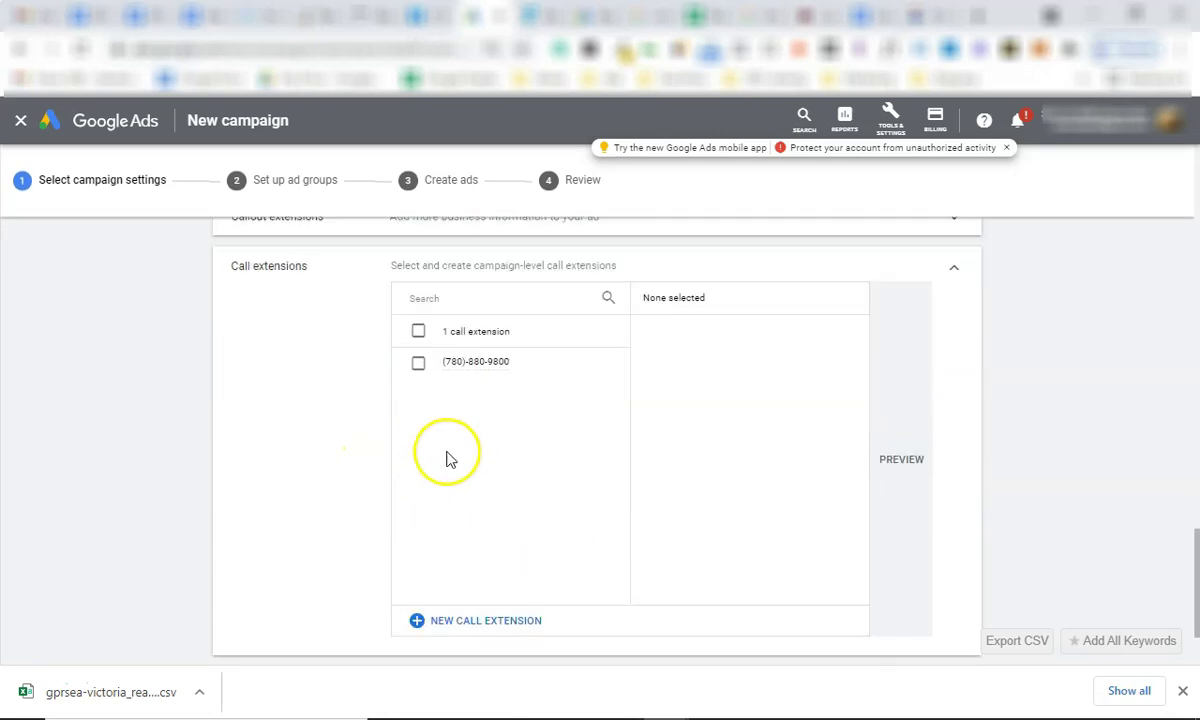
pyautogui.click(298, 622)
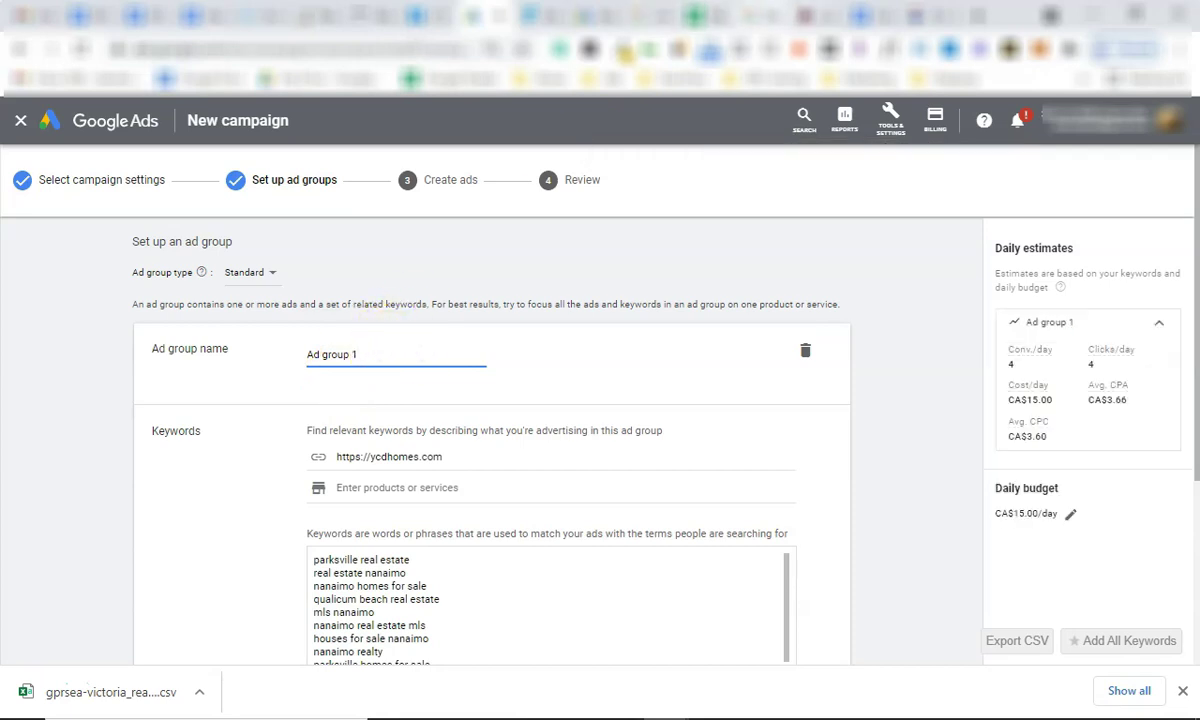
# Rename the first ad group to 'Homes for sale' using the heading copied from the notes.
pyautogui.hotkey('ctrl', 'Tab')
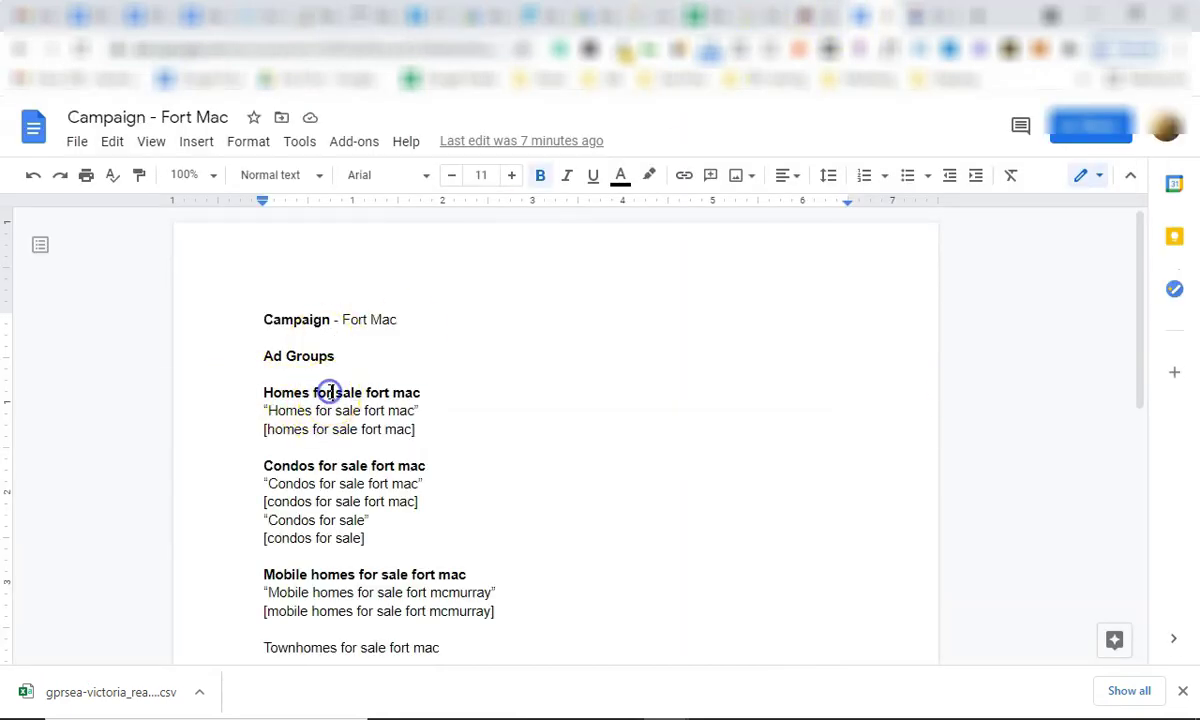
pyautogui.tripleClick(330, 392)
pyautogui.hotkey('ctrl', 'c')
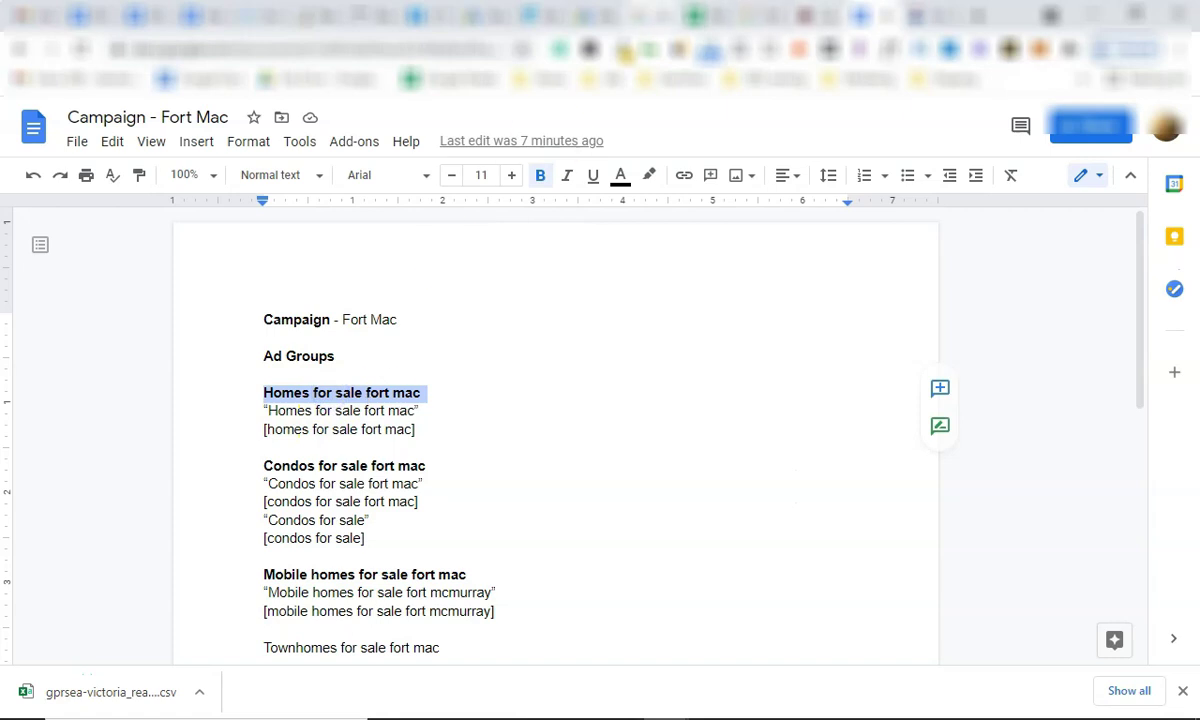
pyautogui.click(587, 15)
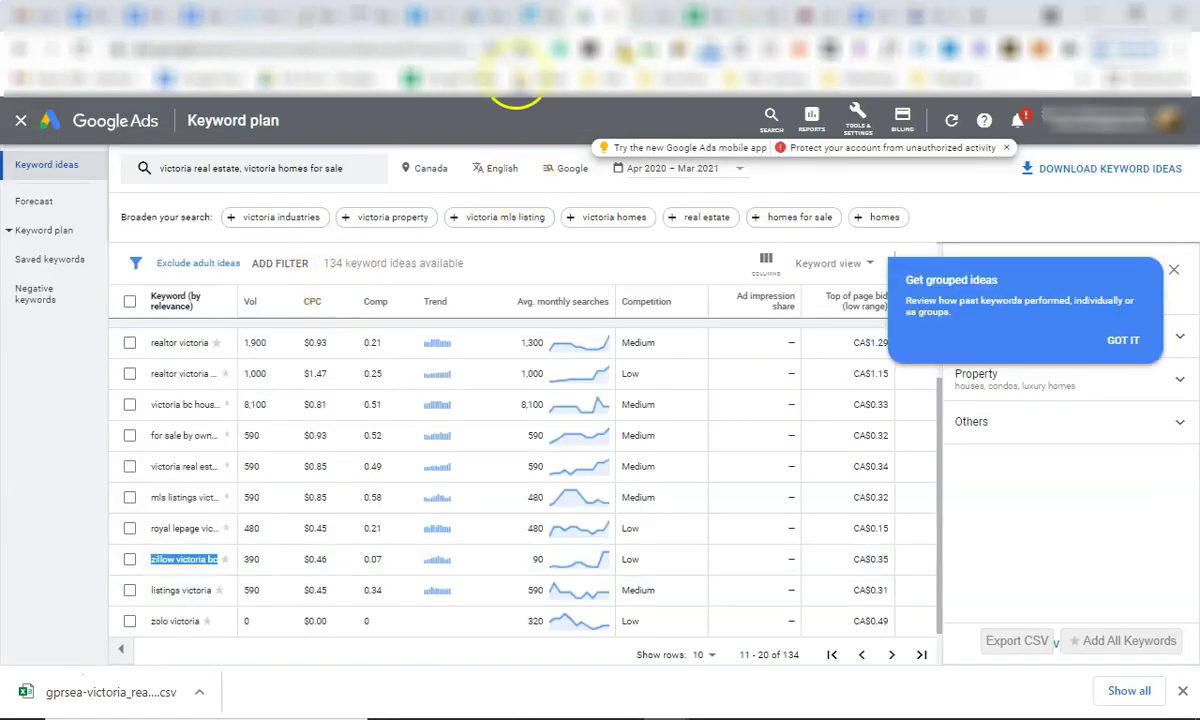
pyautogui.click(457, 20)
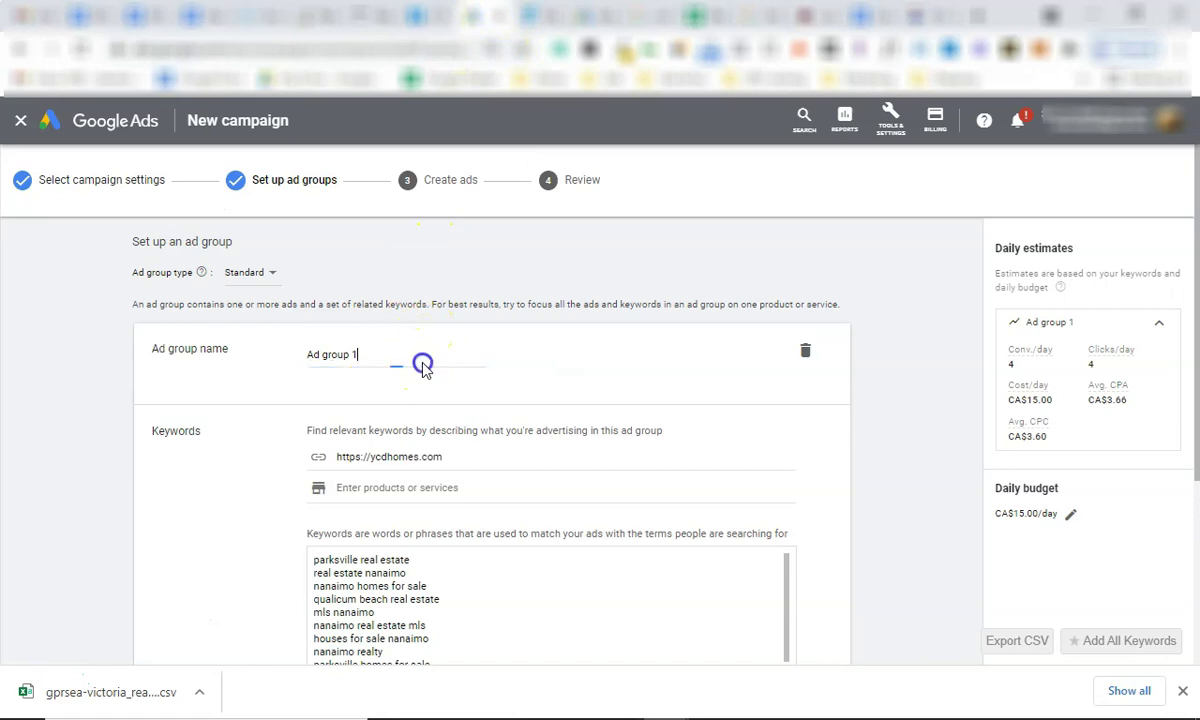
pyautogui.hotkey('ctrl', 'v')
pyautogui.press('BackSpace')
pyautogui.press('BackSpace')
pyautogui.press('BackSpace')
pyautogui.press('BackSpace')
pyautogui.press('BackSpace')
pyautogui.click(482, 345)
# Replace the suggested keywords with the two homes for sale fort mac lines from the notes.
pyautogui.scroll(-1, 477, 376)
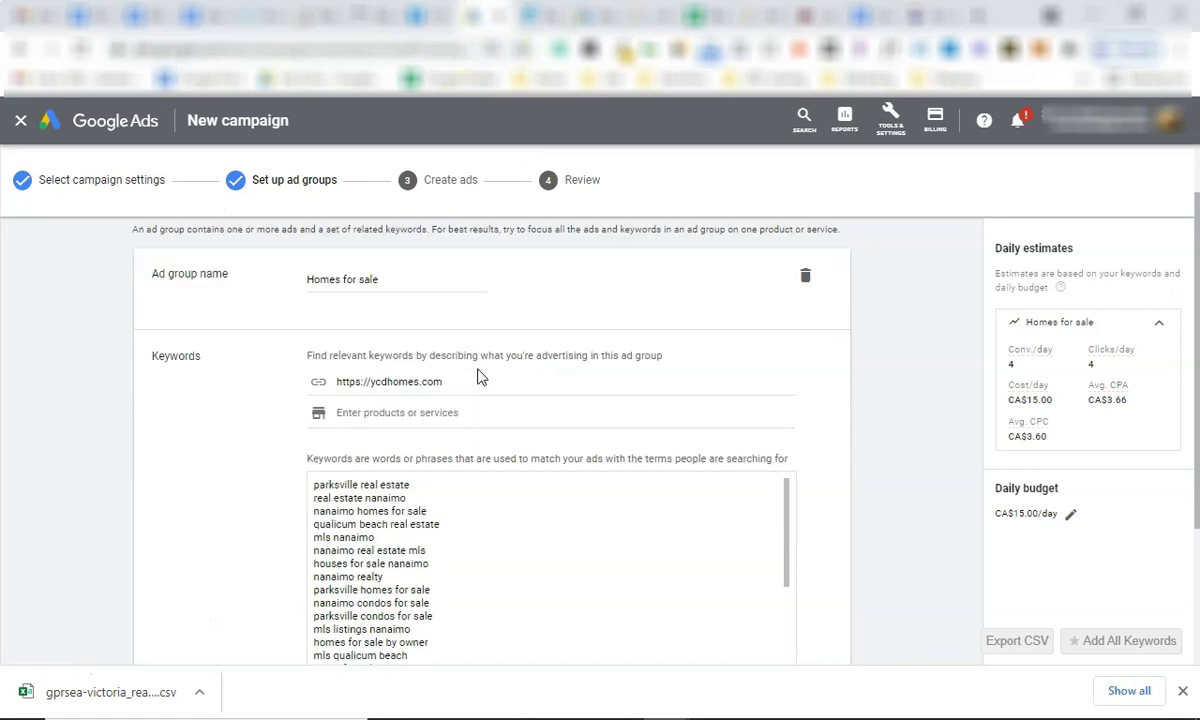
pyautogui.scroll(-1, 477, 376)
pyautogui.click(830, 15)
pyautogui.moveTo(440, 431); pyautogui.dragTo(265, 411)
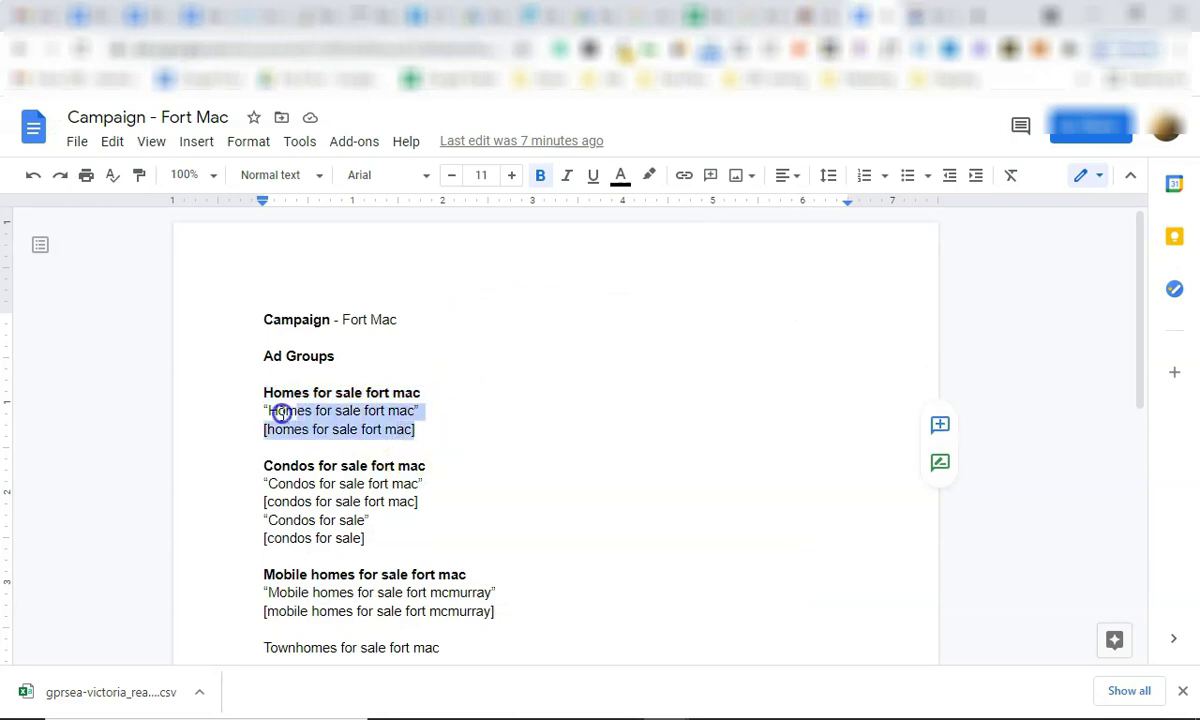
pyautogui.click(477, 14)
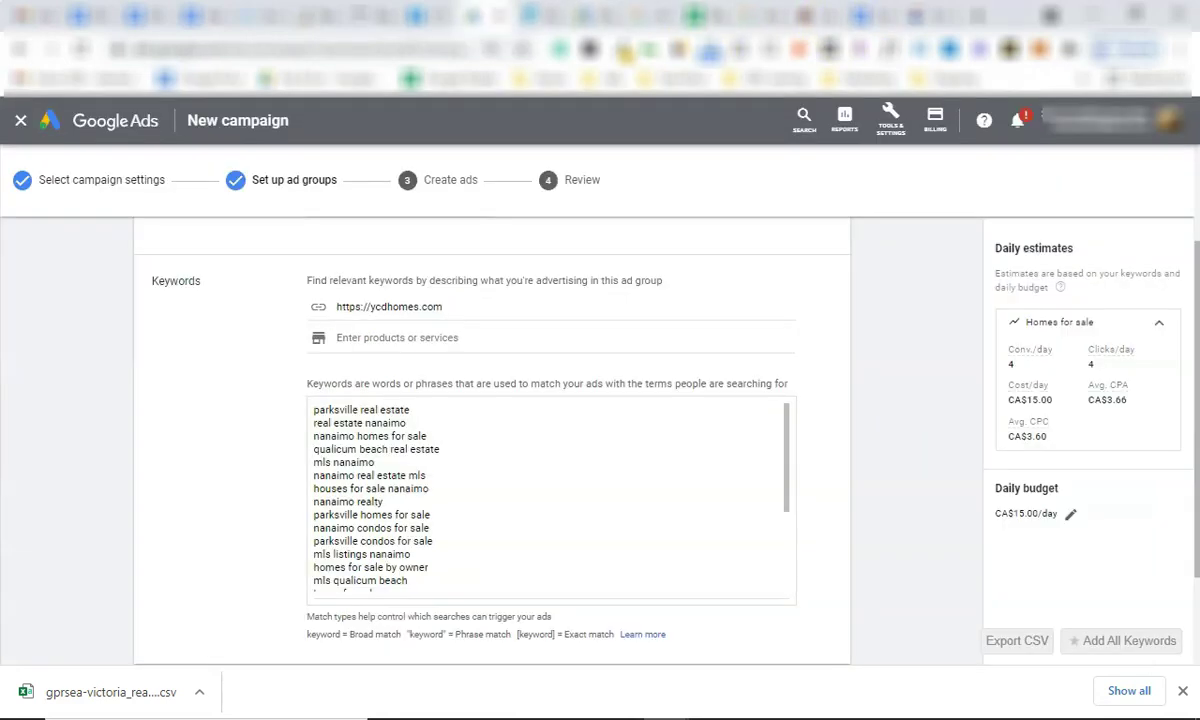
pyautogui.moveTo(429, 578); pyautogui.dragTo(241, 357)
pyautogui.write('"Homes for sale fort mac" [homes for sale fort mac]  home for sale cheap houses for sale cheap homes for sale houses for sale by owner real estate agents townhomes for sale nanaimo real estate for sale real estate listings townhouses for sale condos for sale real estate website')
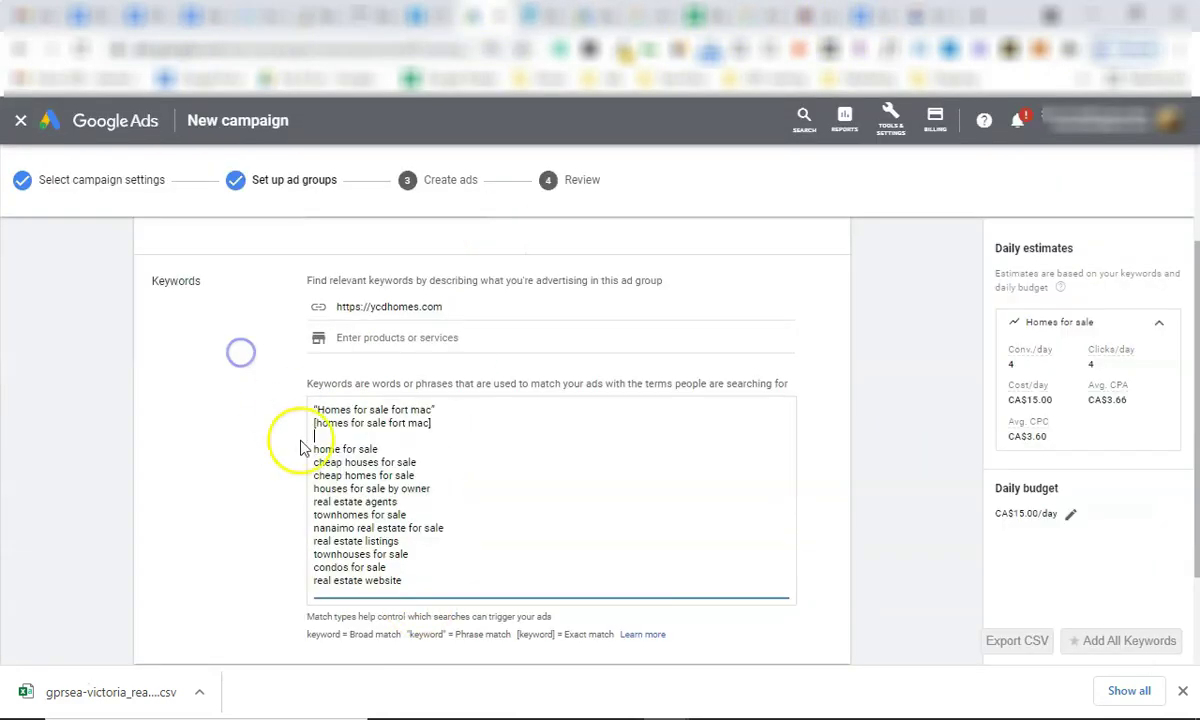
pyautogui.moveTo(429, 577); pyautogui.dragTo(313, 436)
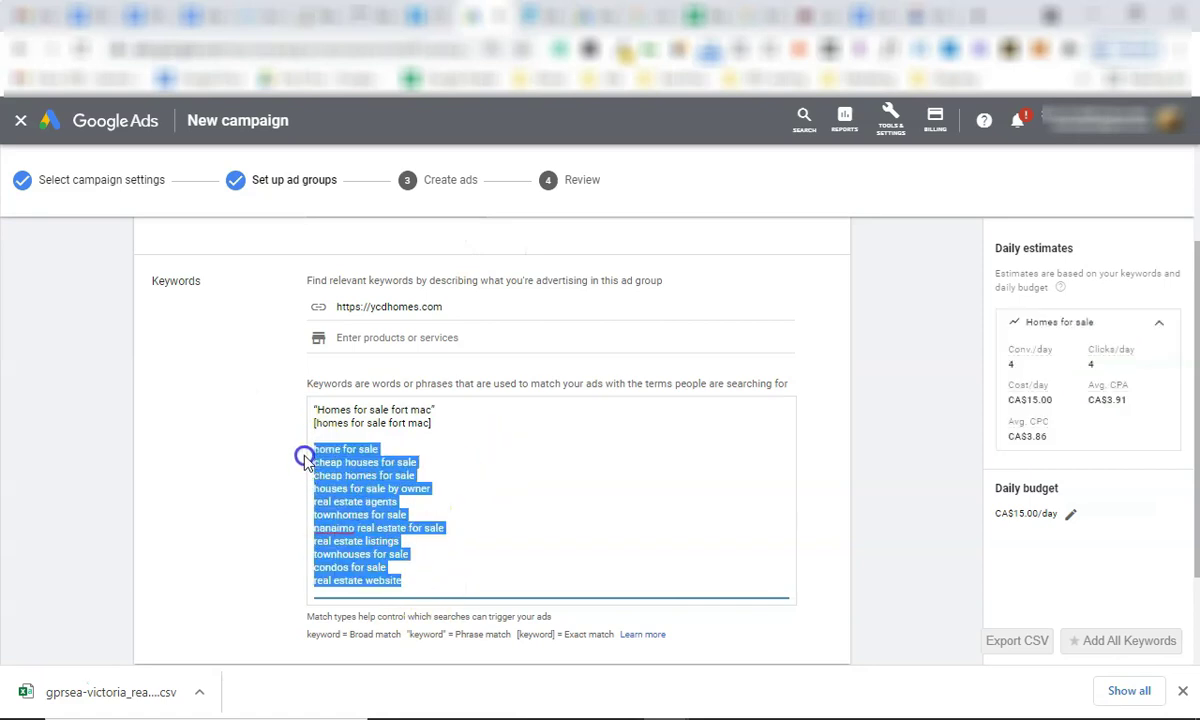
pyautogui.press('BackSpace')
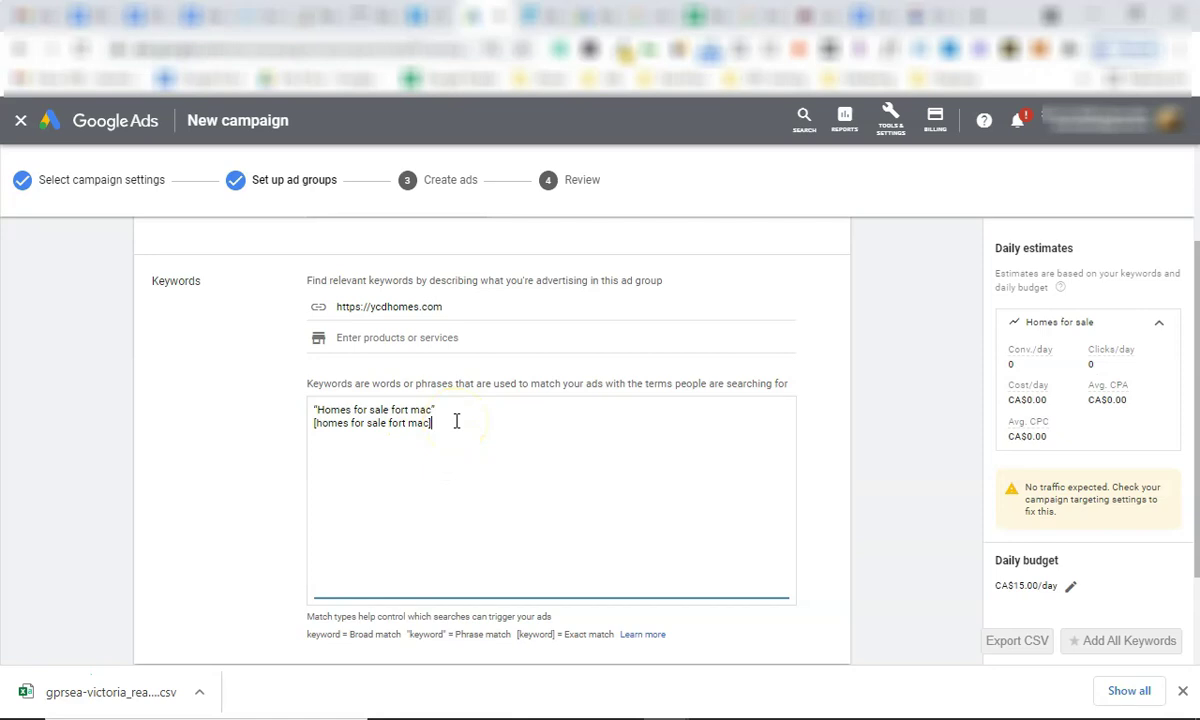
# Fix the keyword match-type brackets and delete the duplicate keyword lines.
pyautogui.moveTo(403, 416); pyautogui.dragTo(290, 408)
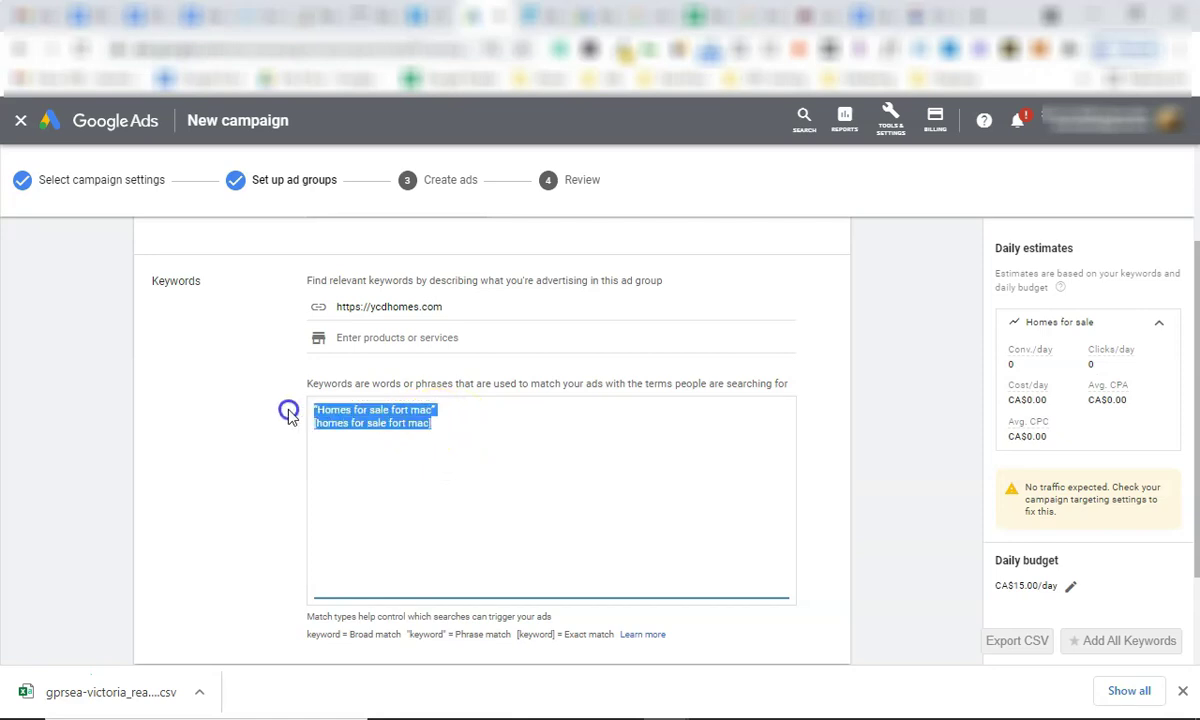
pyautogui.click(616, 415)
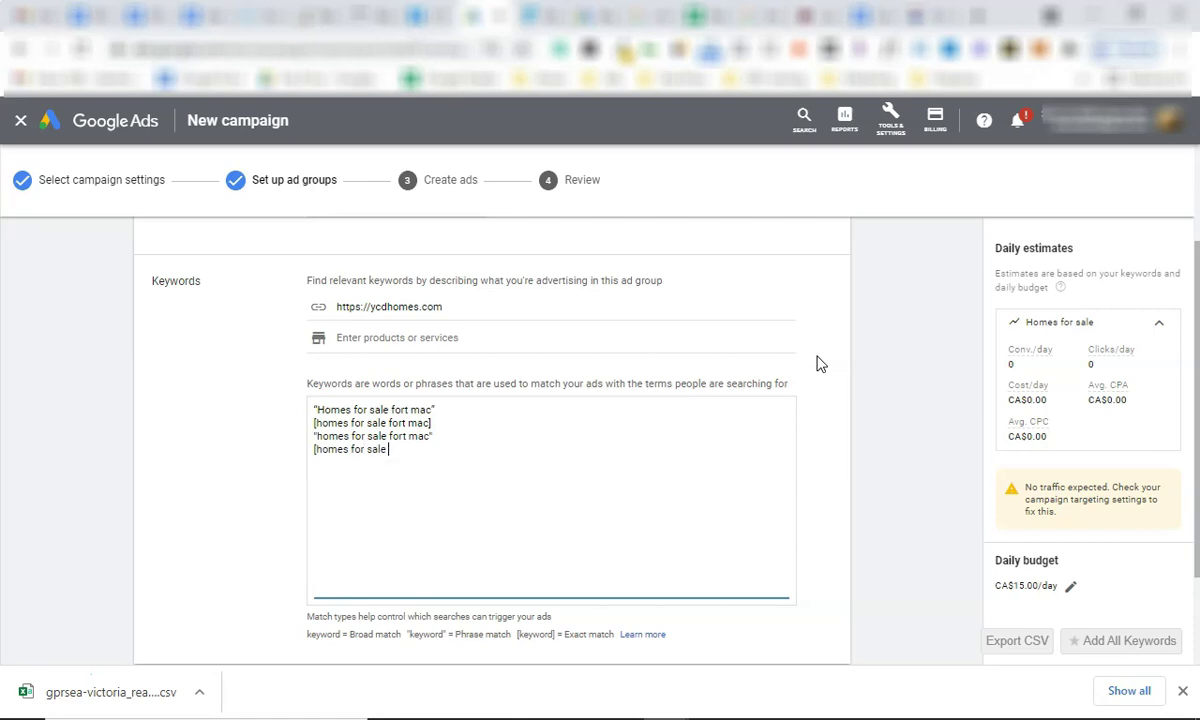
pyautogui.press('Home')
pyautogui.press('BackSpace')
pyautogui.press('Delete')
pyautogui.press('Return')
pyautogui.write('[')
pyautogui.click(576, 428)
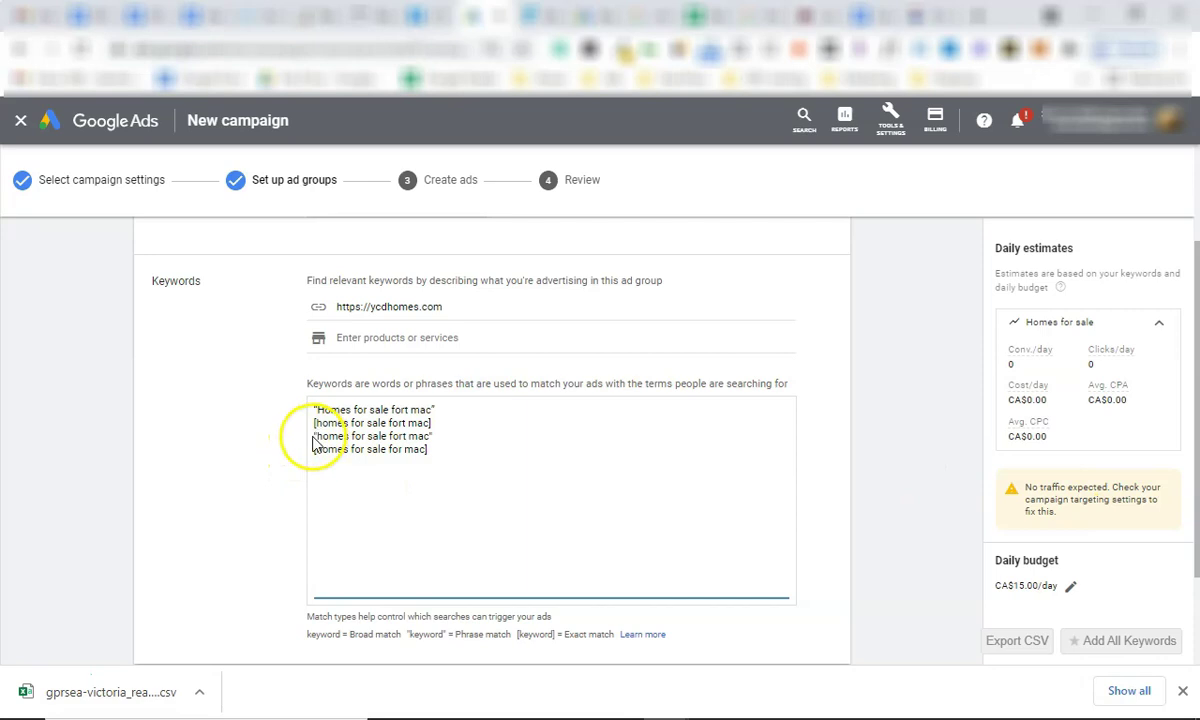
pyautogui.moveTo(315, 436); pyautogui.dragTo(274, 400)
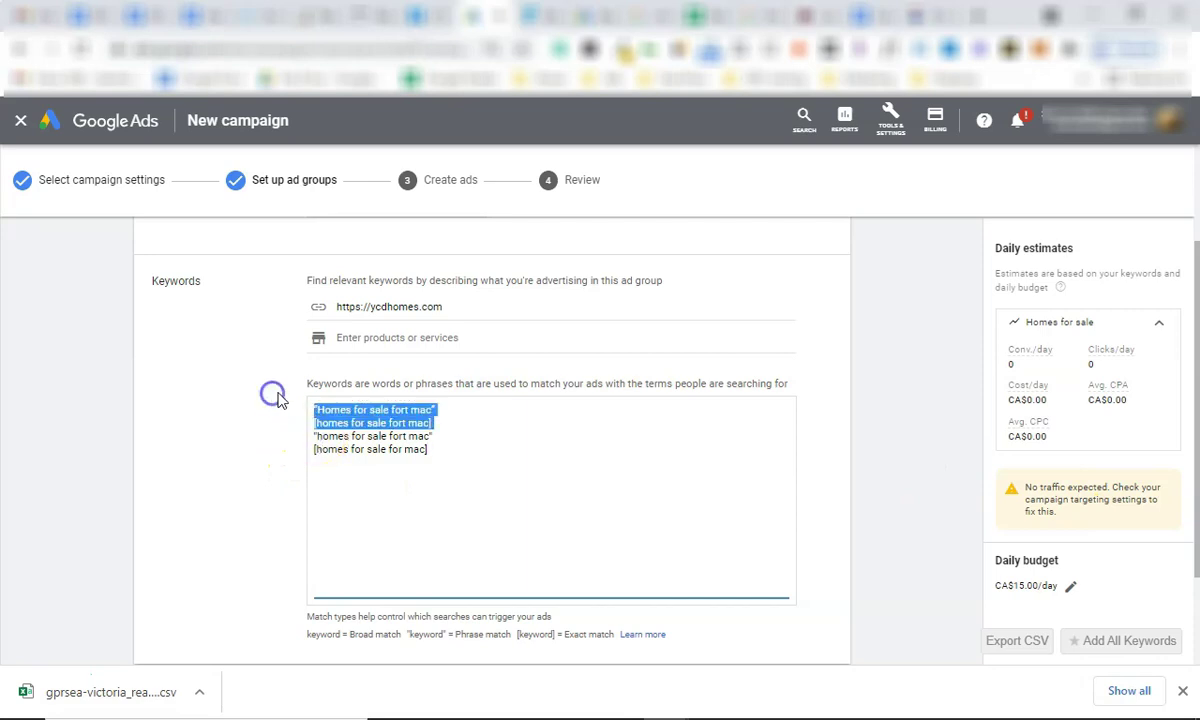
pyautogui.press('BackSpace')
pyautogui.moveTo(475, 413); pyautogui.dragTo(388, 425)
pyautogui.click(474, 415)
pyautogui.scroll(1, 413, 370)
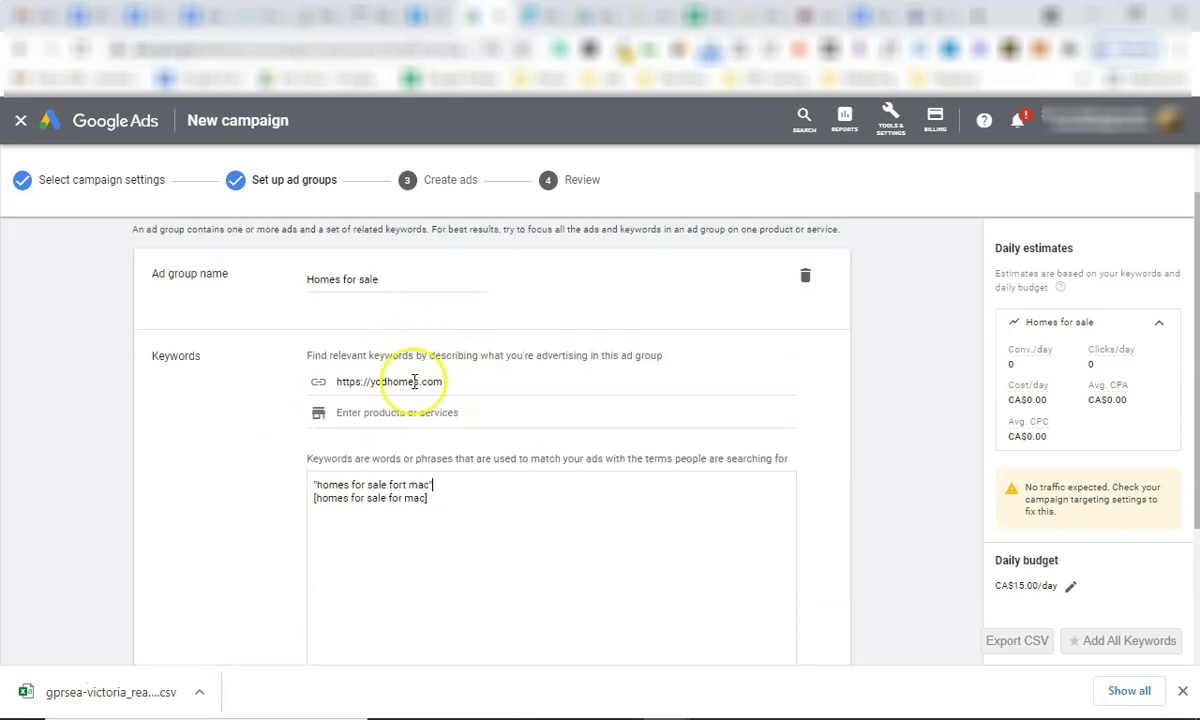
pyautogui.scroll(-3, 450, 430)
# Add a second ad group and start renaming it to Condos For Sale.
pyautogui.click(320, 553)
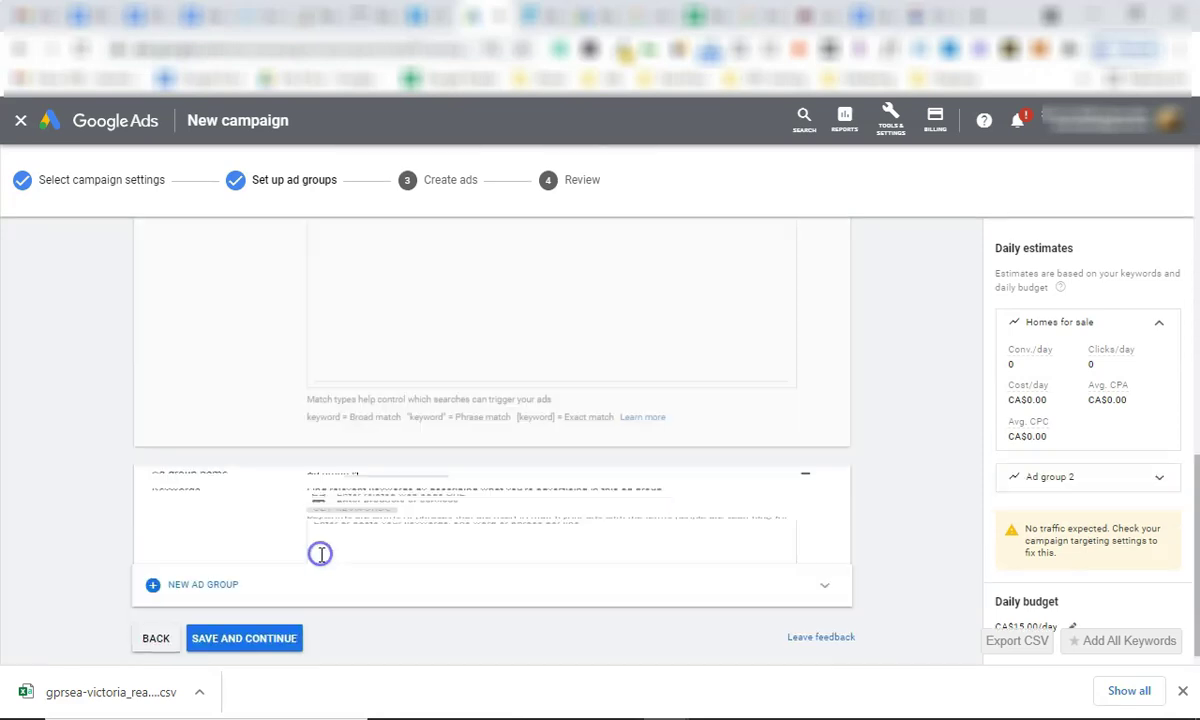
pyautogui.click(388, 292)
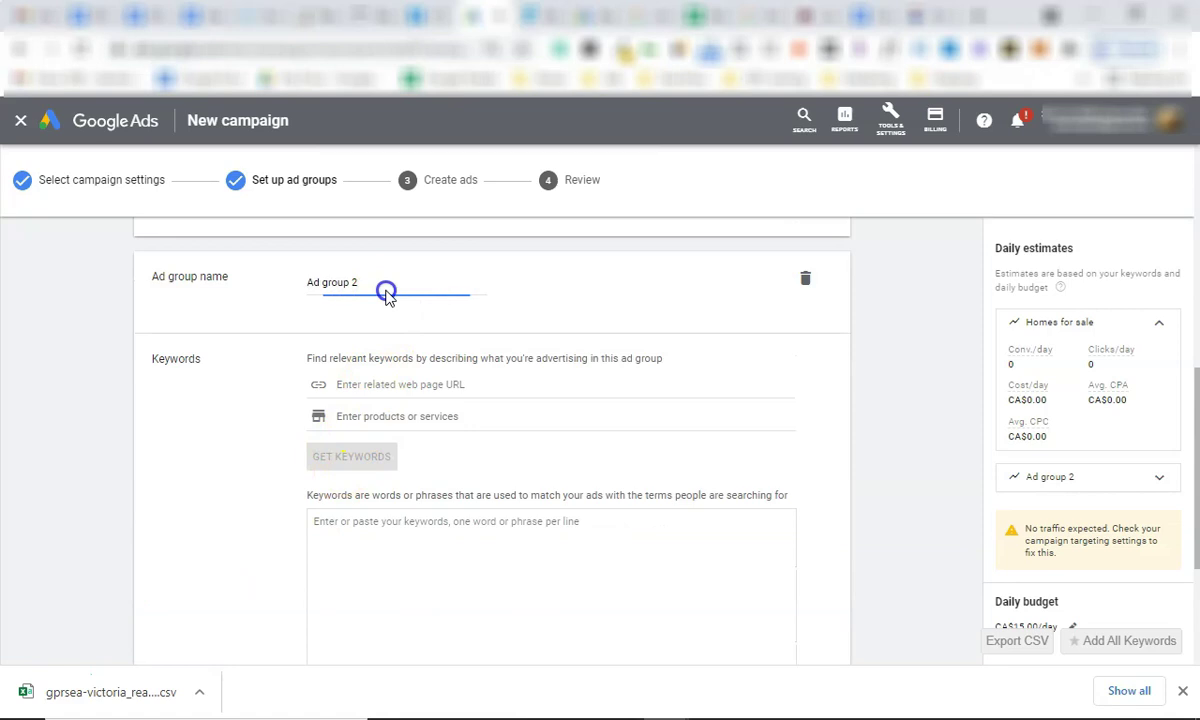
pyautogui.tripleClick(430, 281)
pyautogui.write('Cor')
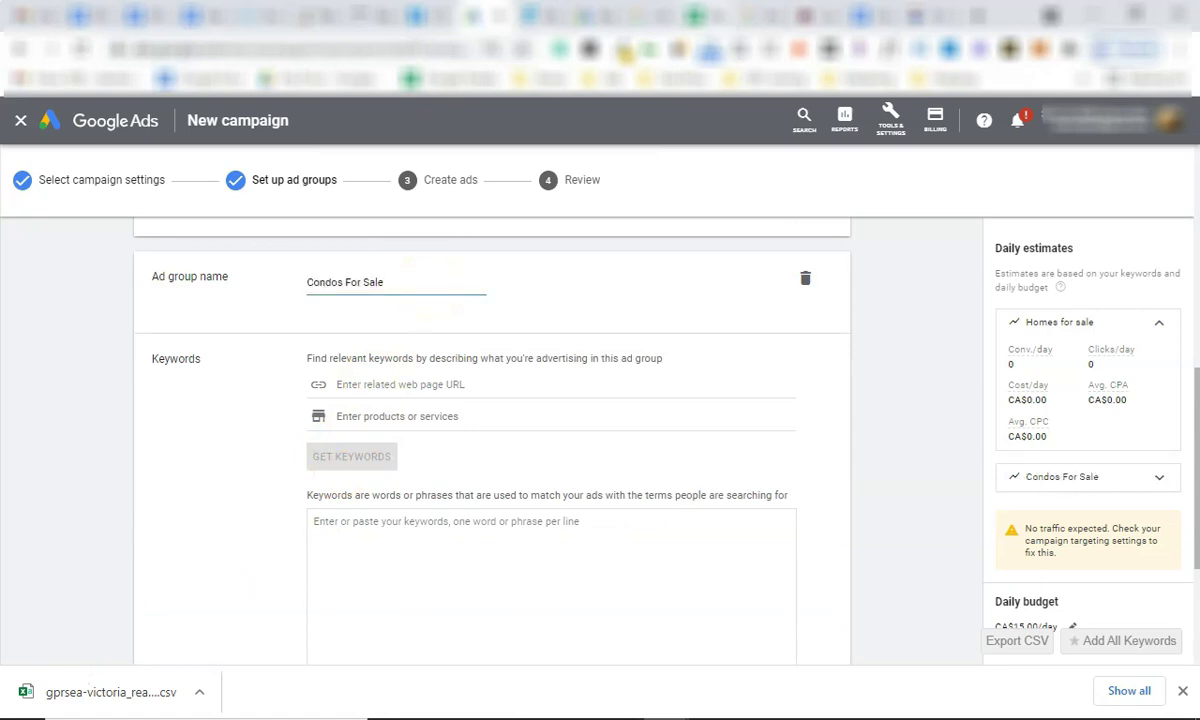
# Paste the four Condos keywords from the notes, add "condos for sale fort mac", and add a third ad group.
pyautogui.click(870, 16)
pyautogui.moveTo(386, 541); pyautogui.dragTo(233, 479)
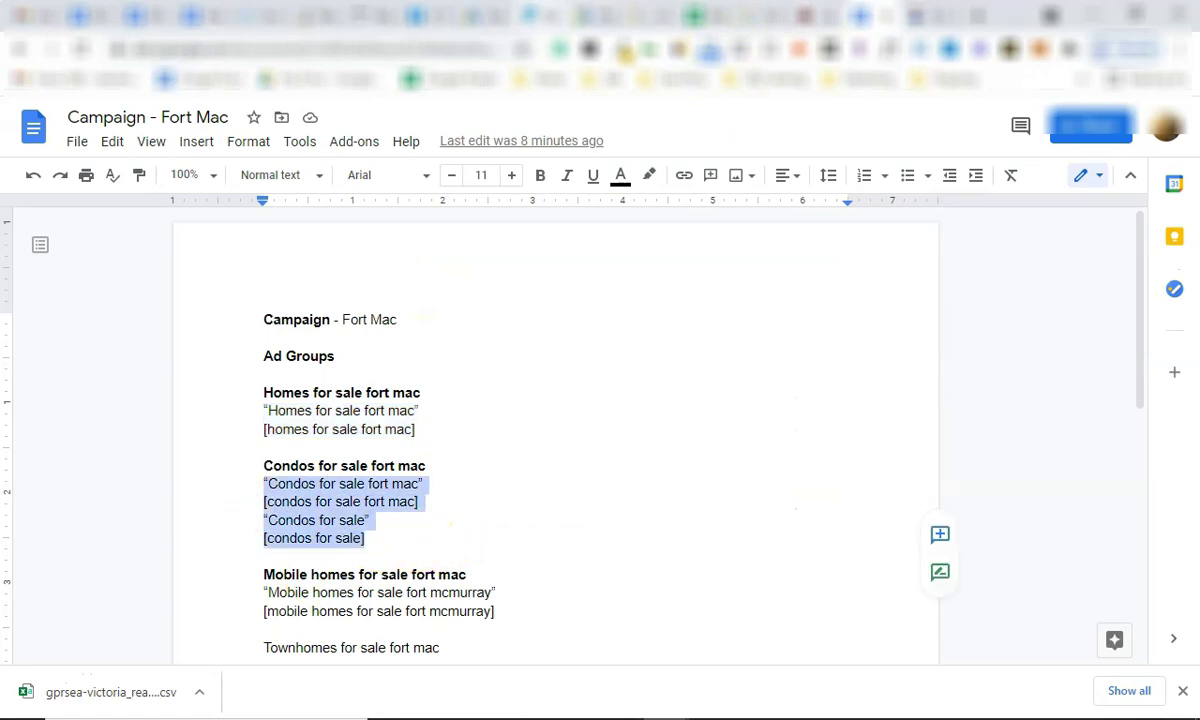
pyautogui.hotkey('ctrl', 'c')
pyautogui.click(473, 16)
pyautogui.click(386, 510)
pyautogui.hotkey('ctrl', 'v')
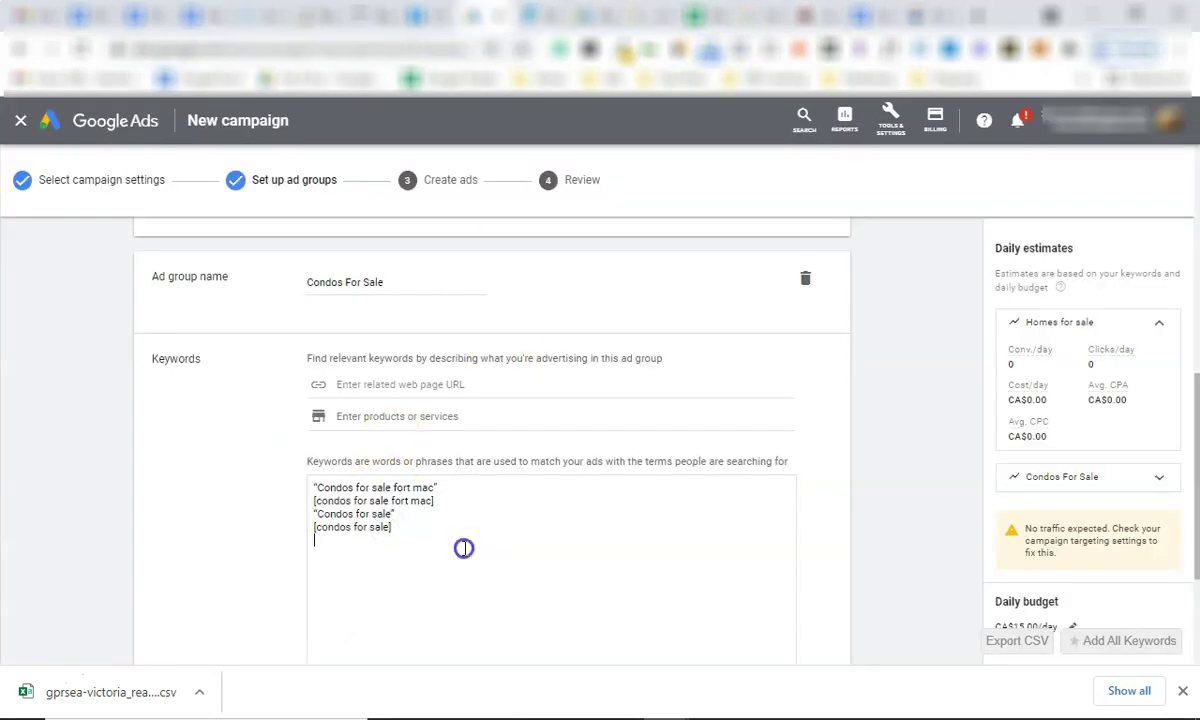
pyautogui.write('"condos')
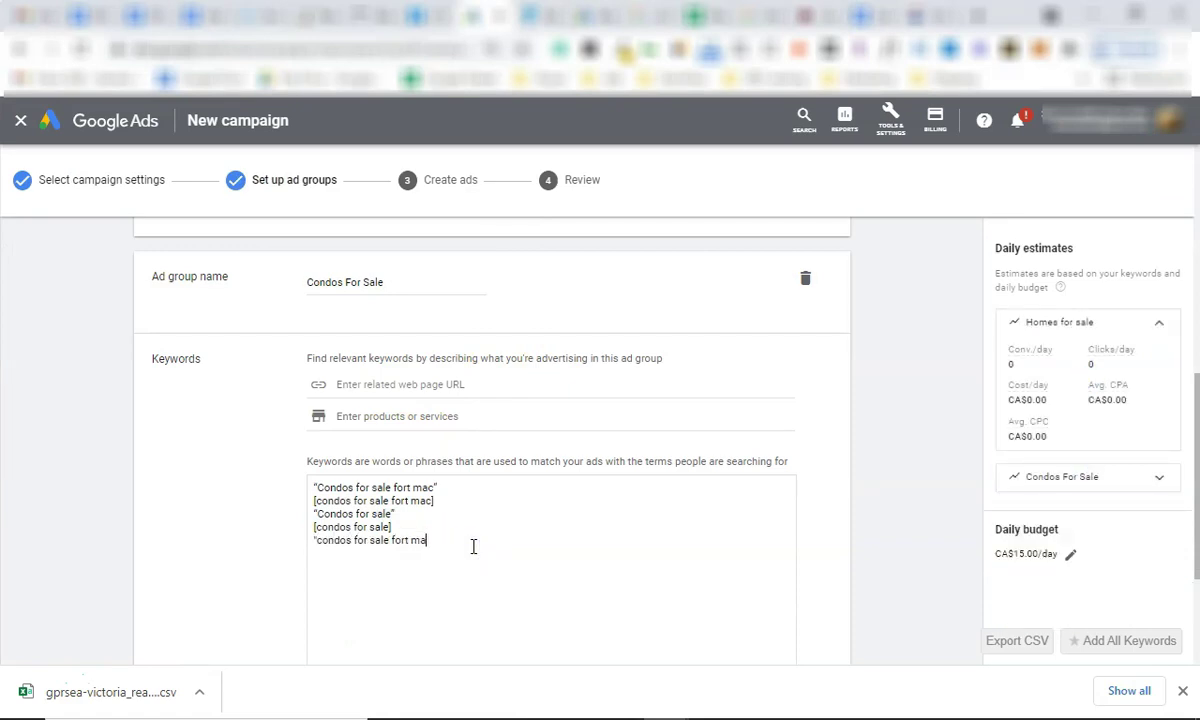
pyautogui.write(' for sale fort  mac"')
pyautogui.press('Return')
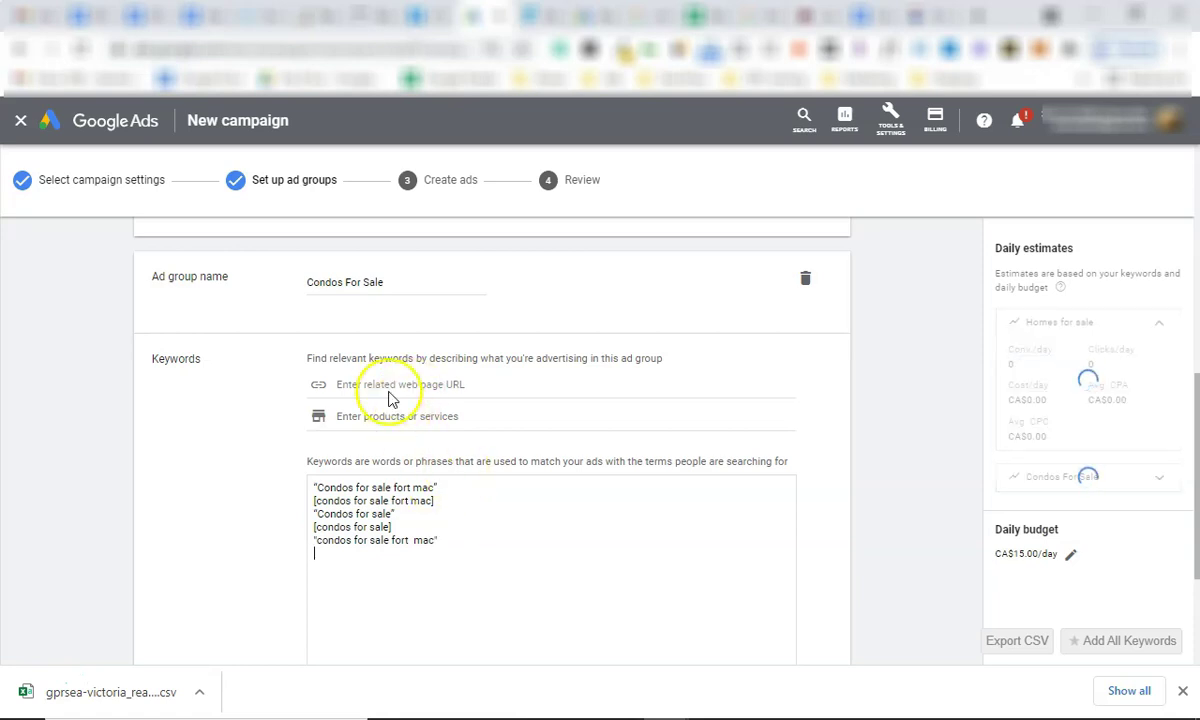
pyautogui.scroll(-2, 425, 430)
pyautogui.click(230, 628)
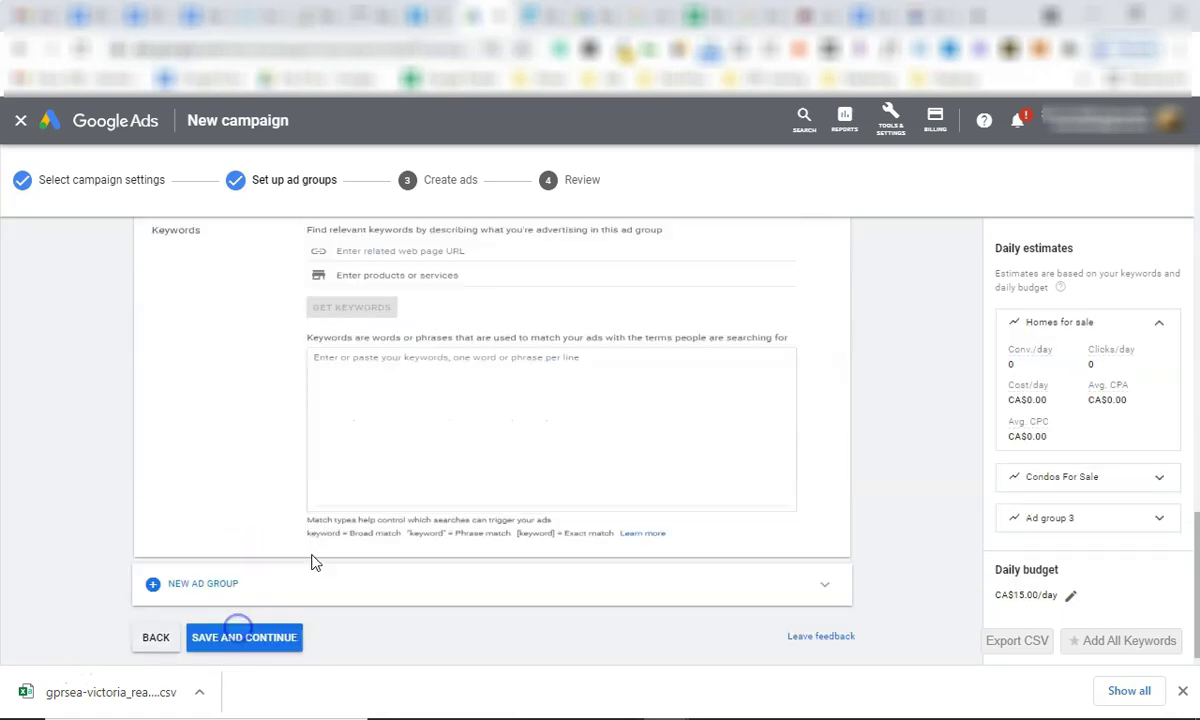
# Name the third ad group 'Mobile homes for sale fort mac' from the notes heading.
pyautogui.hotkey('ctrl', 'Tab')
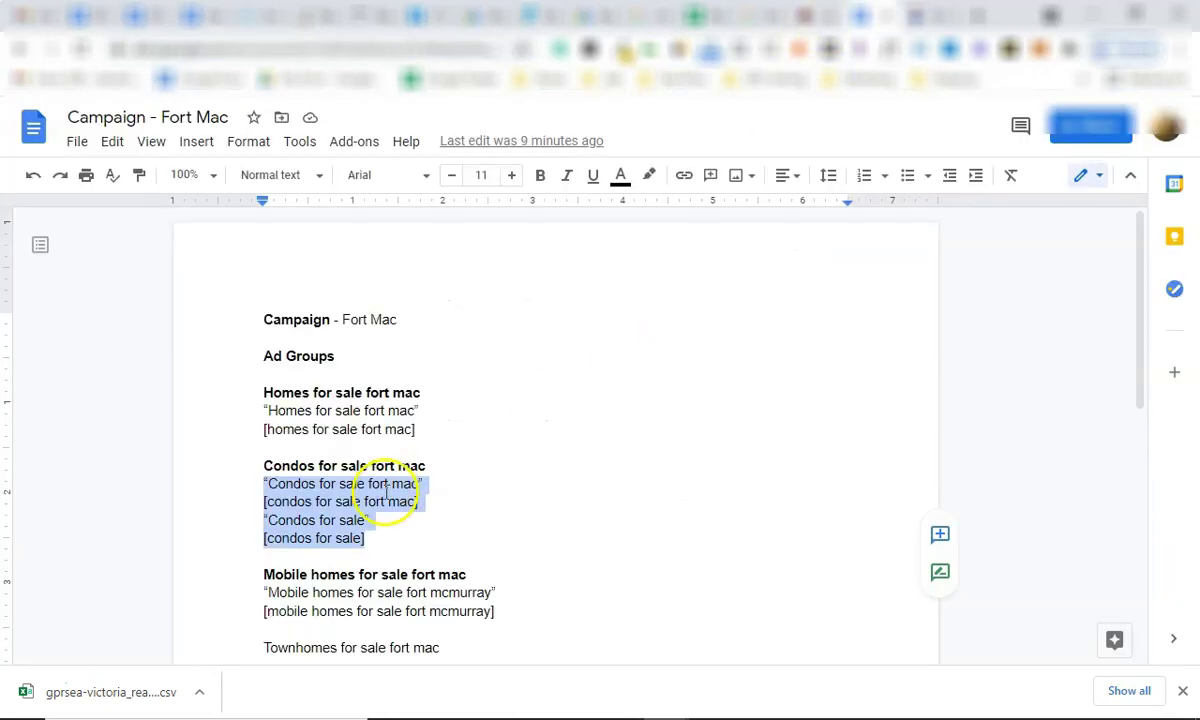
pyautogui.tripleClick(400, 575)
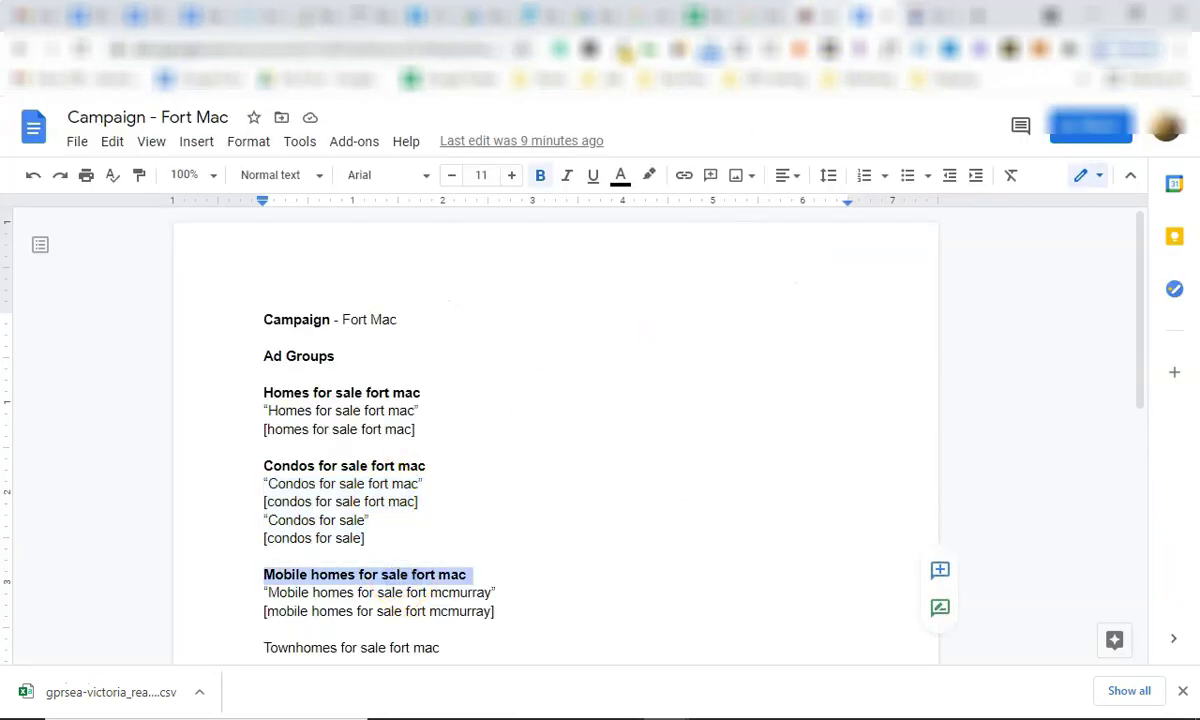
pyautogui.click(764, 15)
pyautogui.click(460, 15)
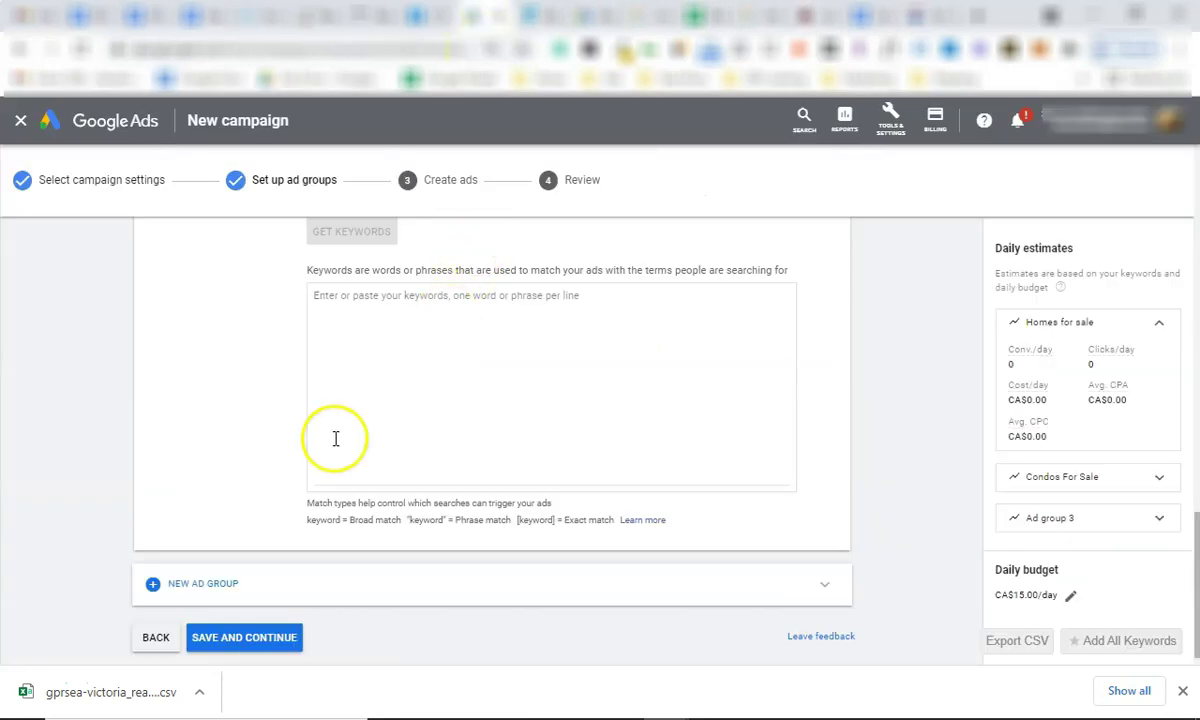
pyautogui.scroll(2, 426, 249)
pyautogui.scroll(2, 400, 320)
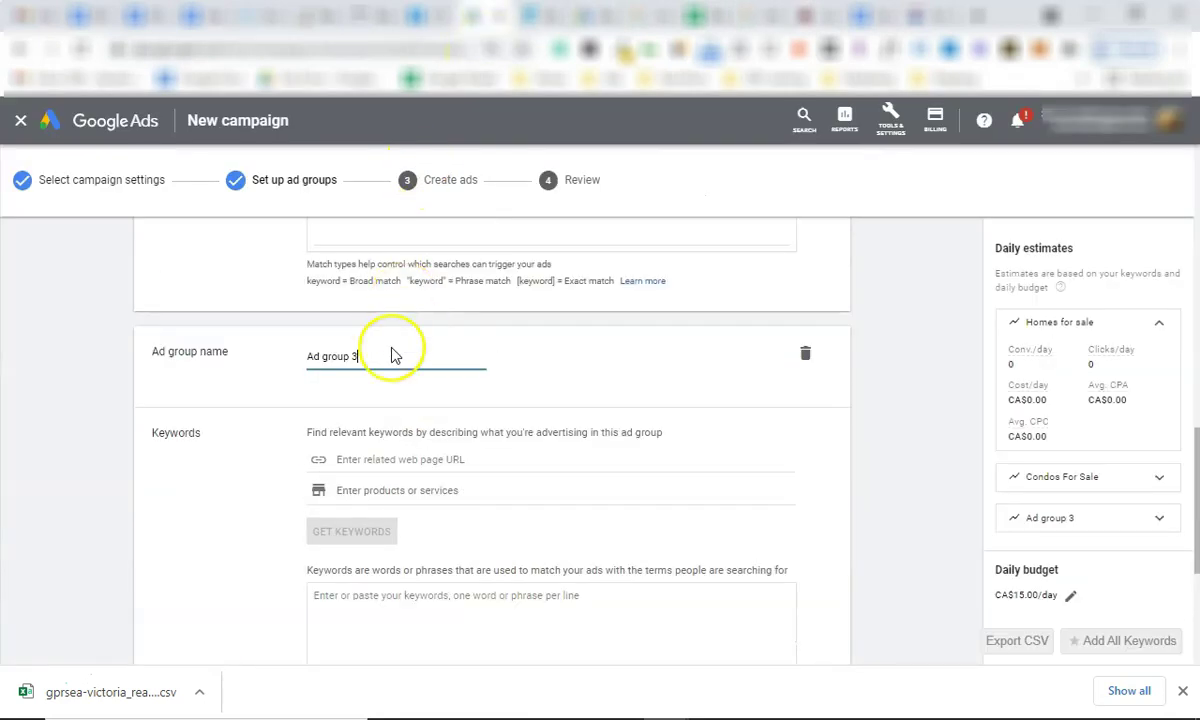
pyautogui.tripleClick(394, 358)
pyautogui.hotkey('ctrl', 'v')
# Enter the phrase keyword "mobile homes fort mac" for this ad group.
pyautogui.scroll(-1, 453, 608)
pyautogui.click(431, 604)
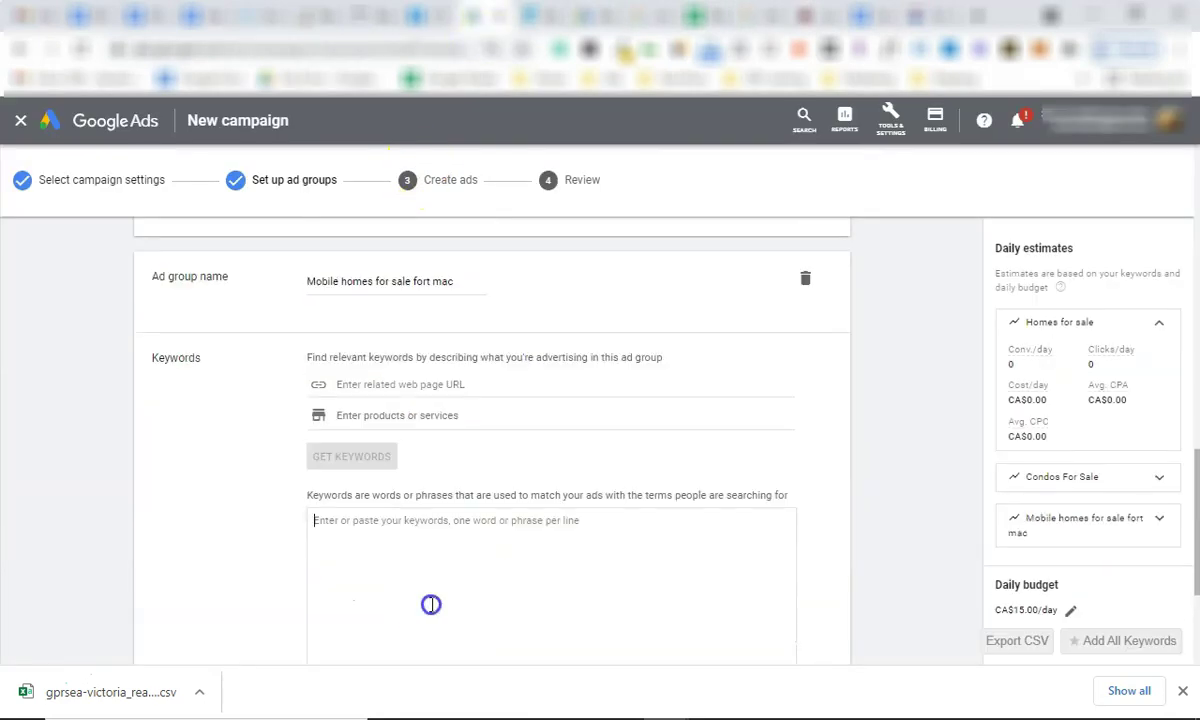
pyautogui.write('"mobile homes fort mac')
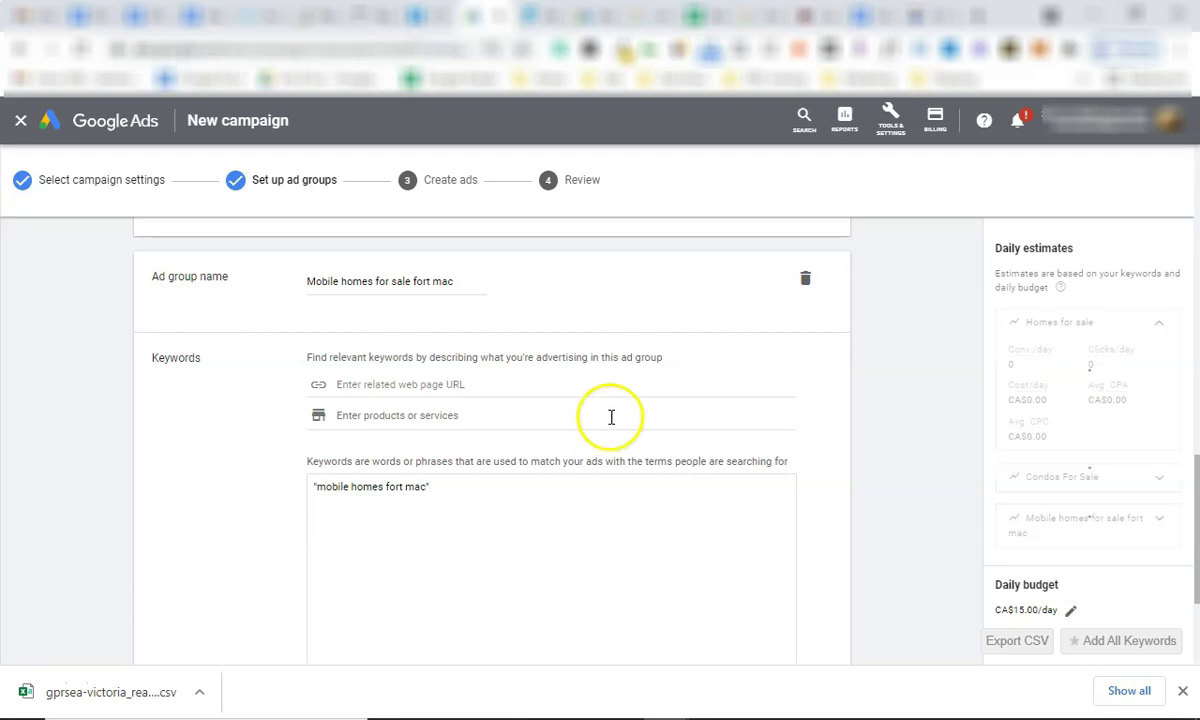
pyautogui.scroll(-2, 285, 430)
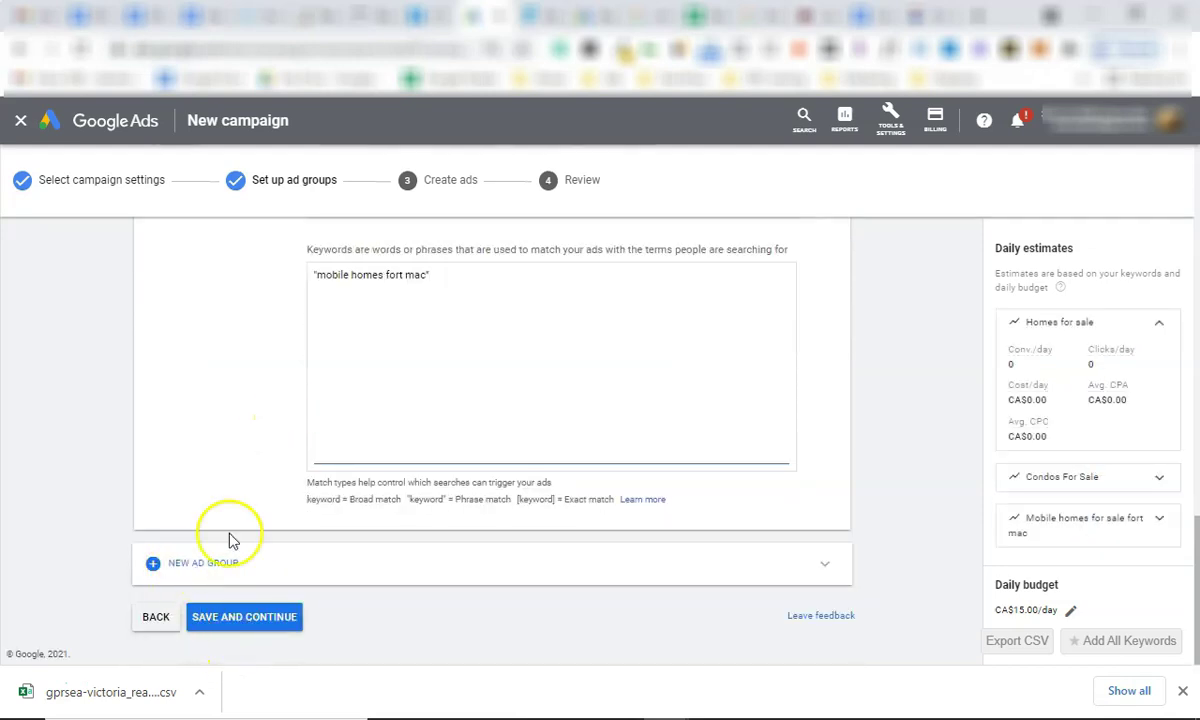
pyautogui.click(700, 15)
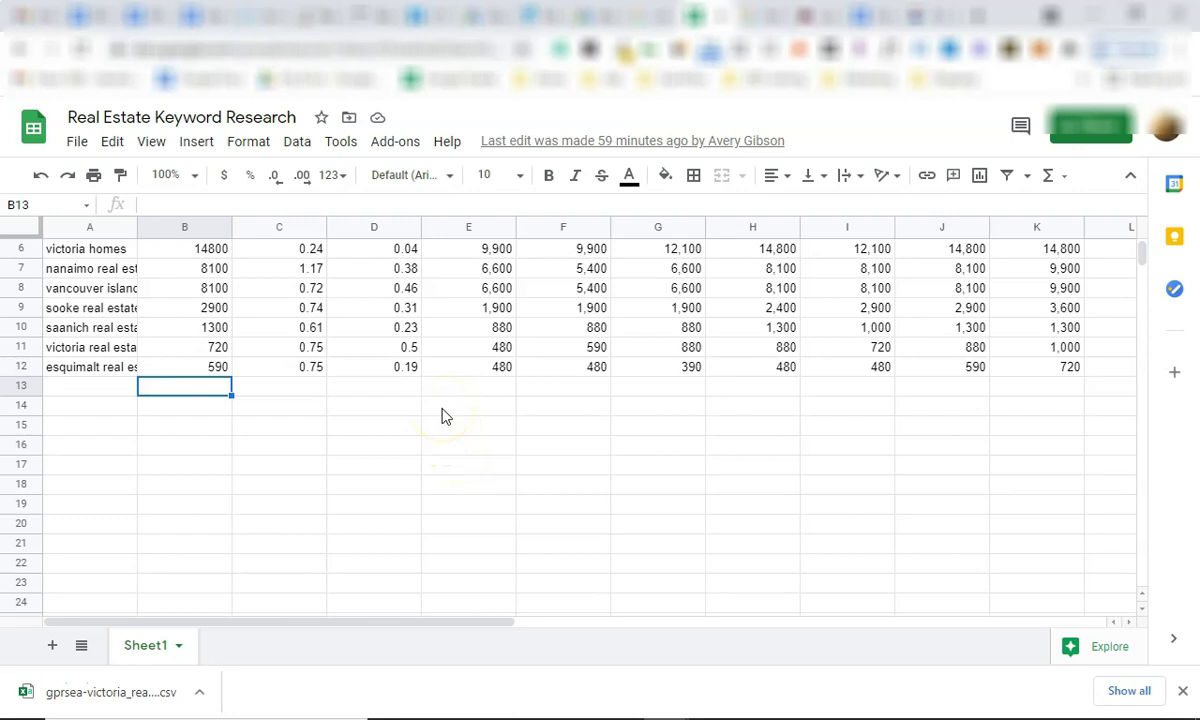
pyautogui.click(560, 15)
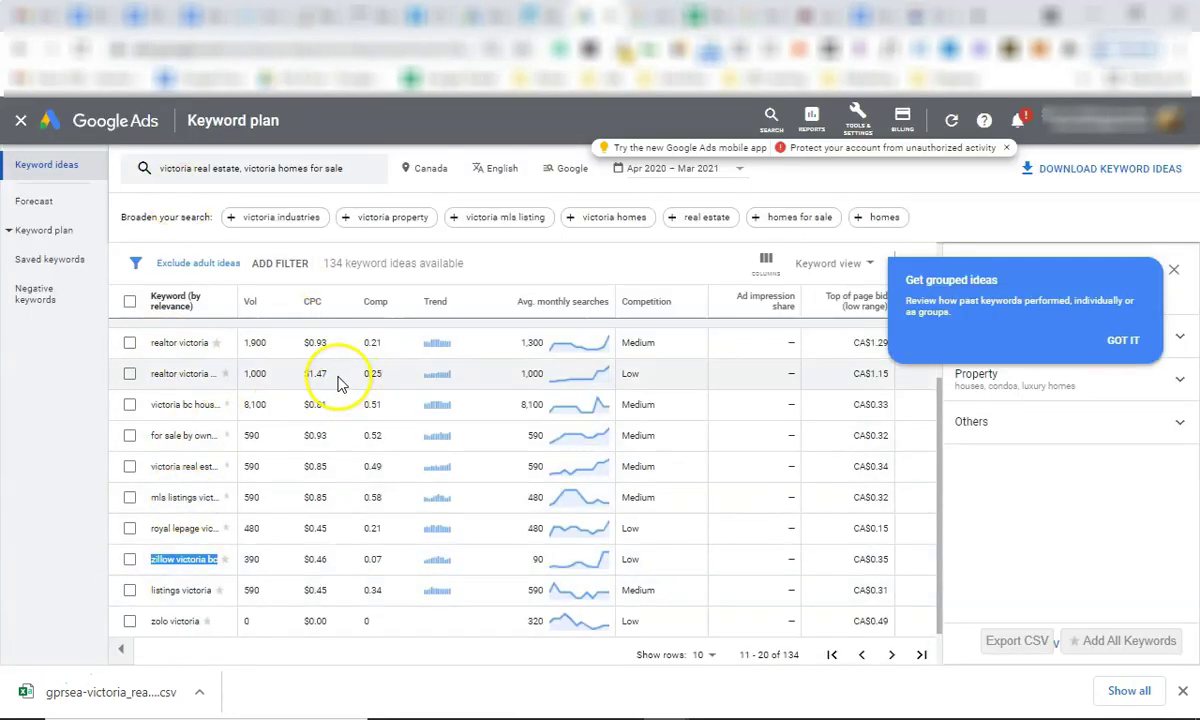
pyautogui.click(478, 15)
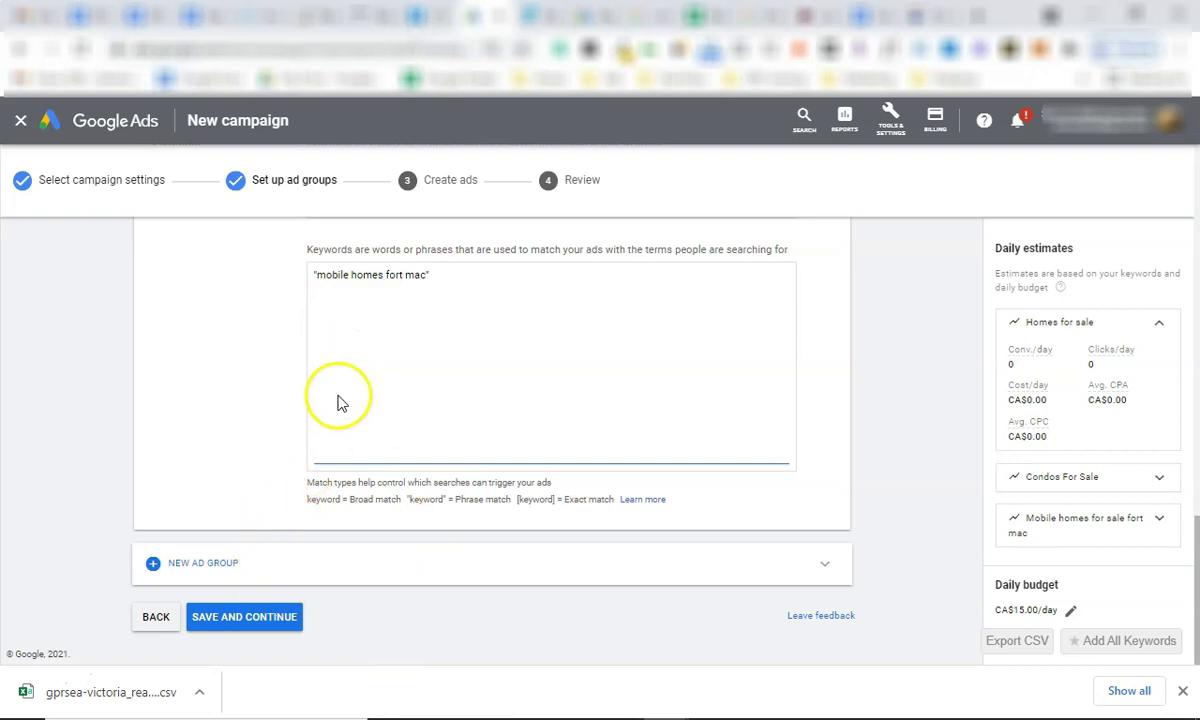
# Try saving the ad groups, then choose Fix errors to correct the flagged keywords.
pyautogui.scroll(2, 322, 413)
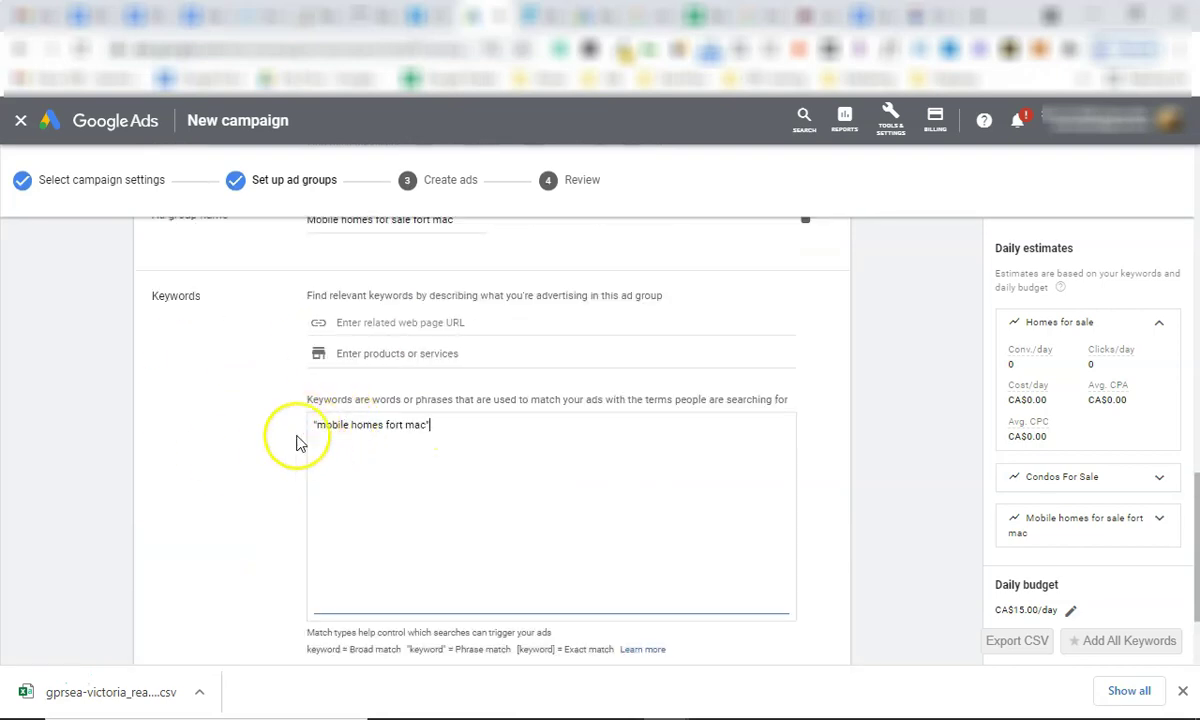
pyautogui.scroll(-3, 303, 442)
pyautogui.click(254, 618)
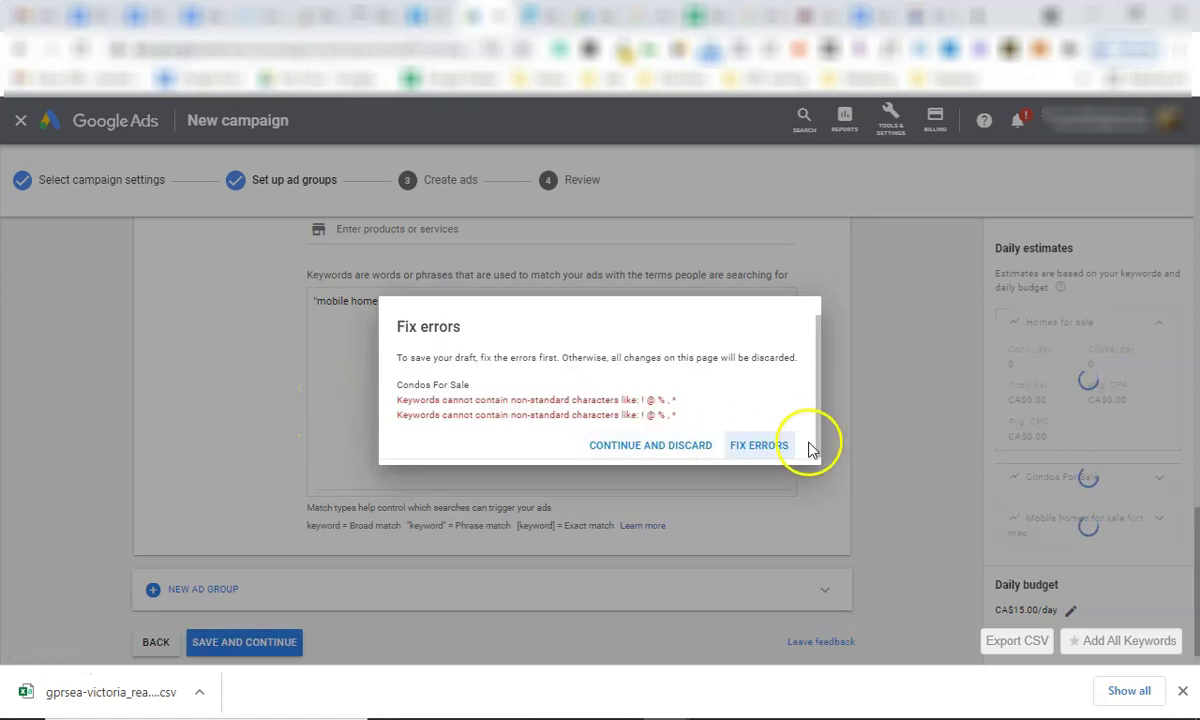
pyautogui.click(740, 445)
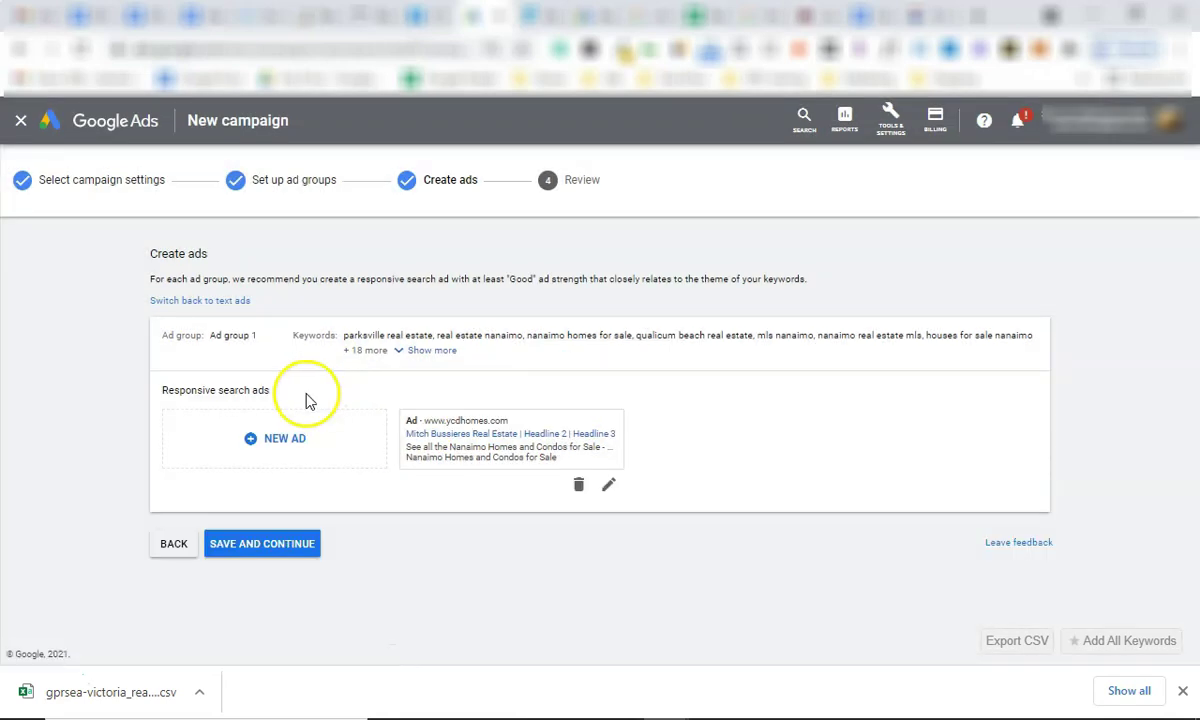
# Open the existing ad and set its display path to homes-for-sale/fortmac.
pyautogui.tripleClick(256, 337)
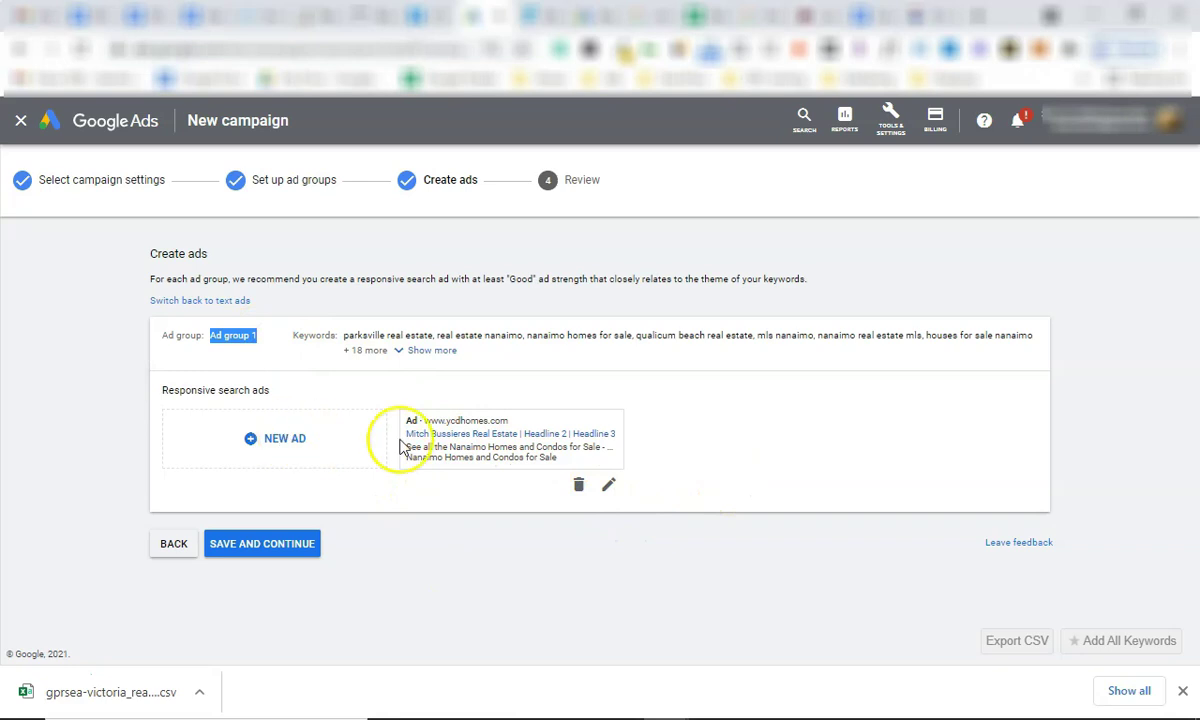
pyautogui.click(611, 486)
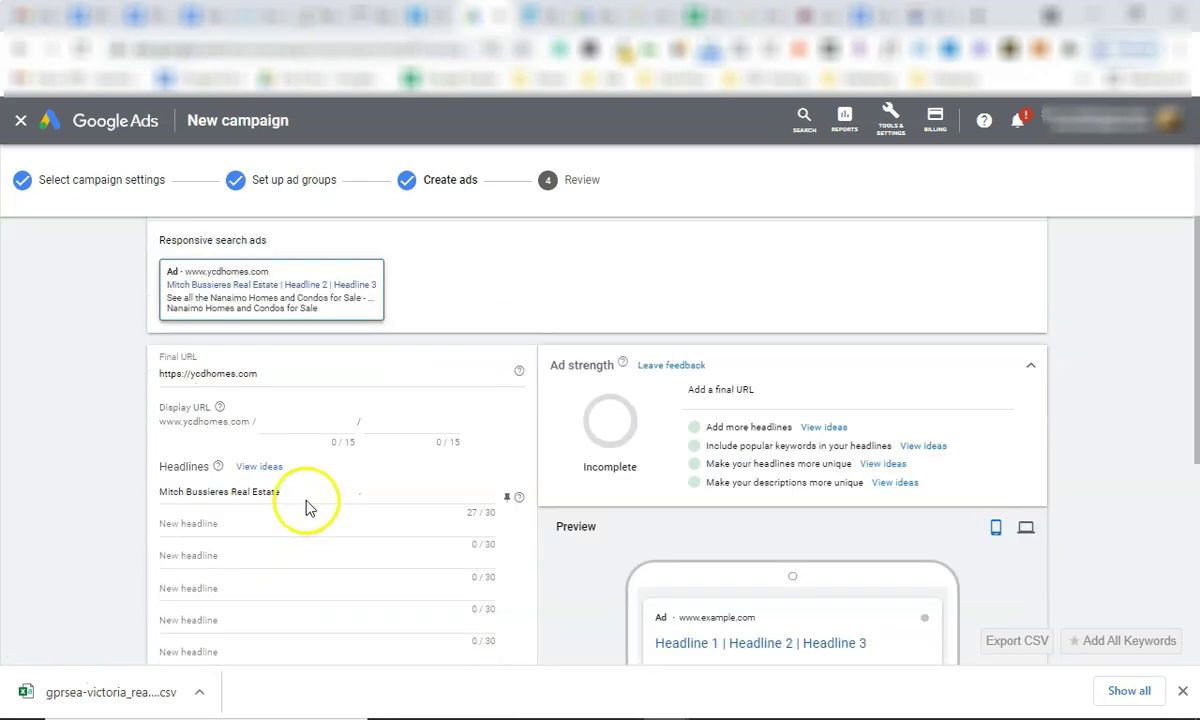
pyautogui.click(280, 424)
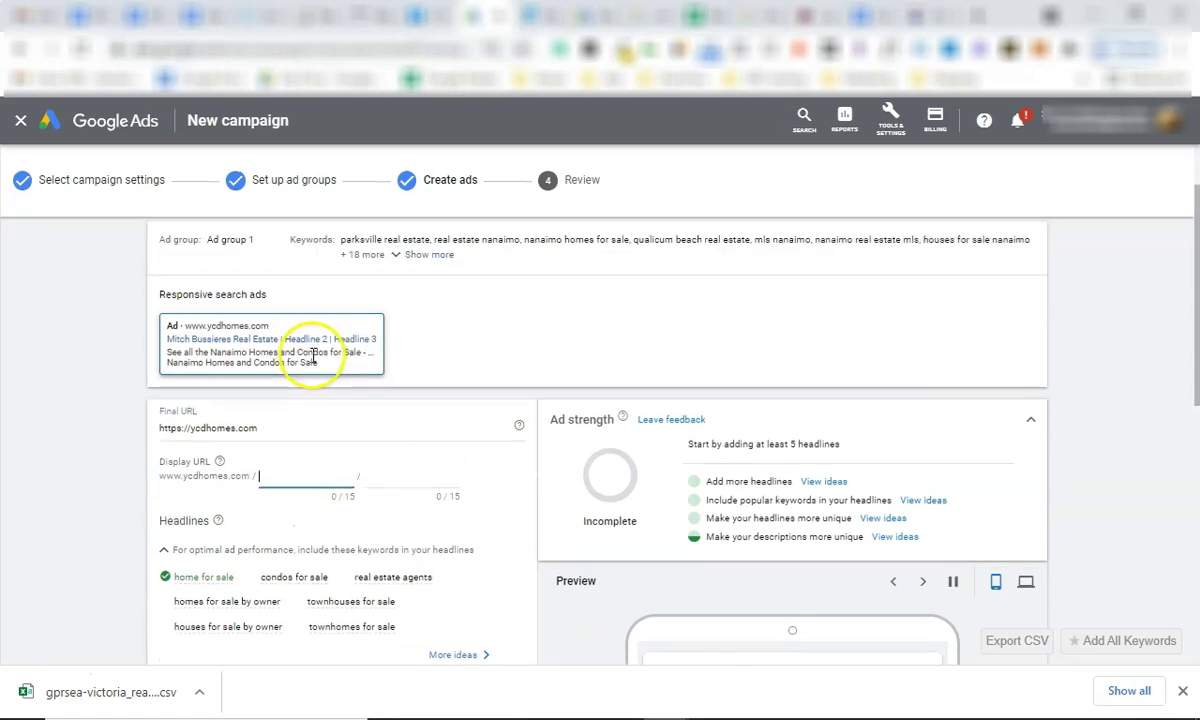
pyautogui.scroll(-1, 316, 358)
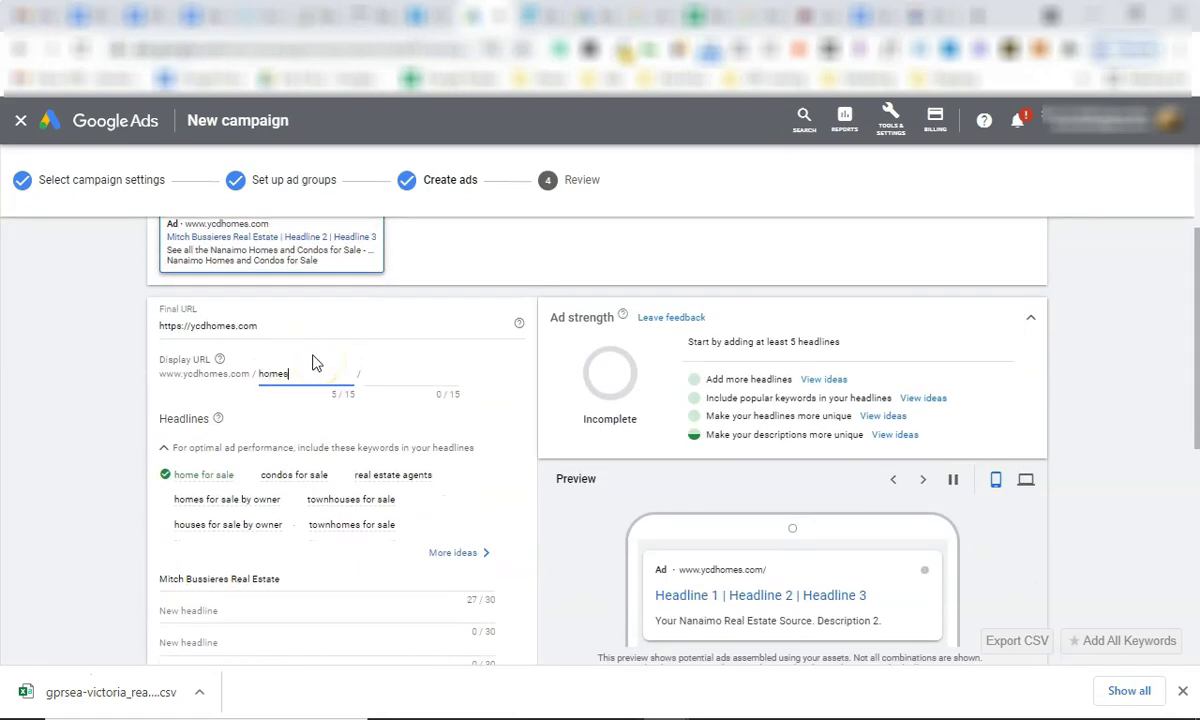
pyautogui.click(388, 377)
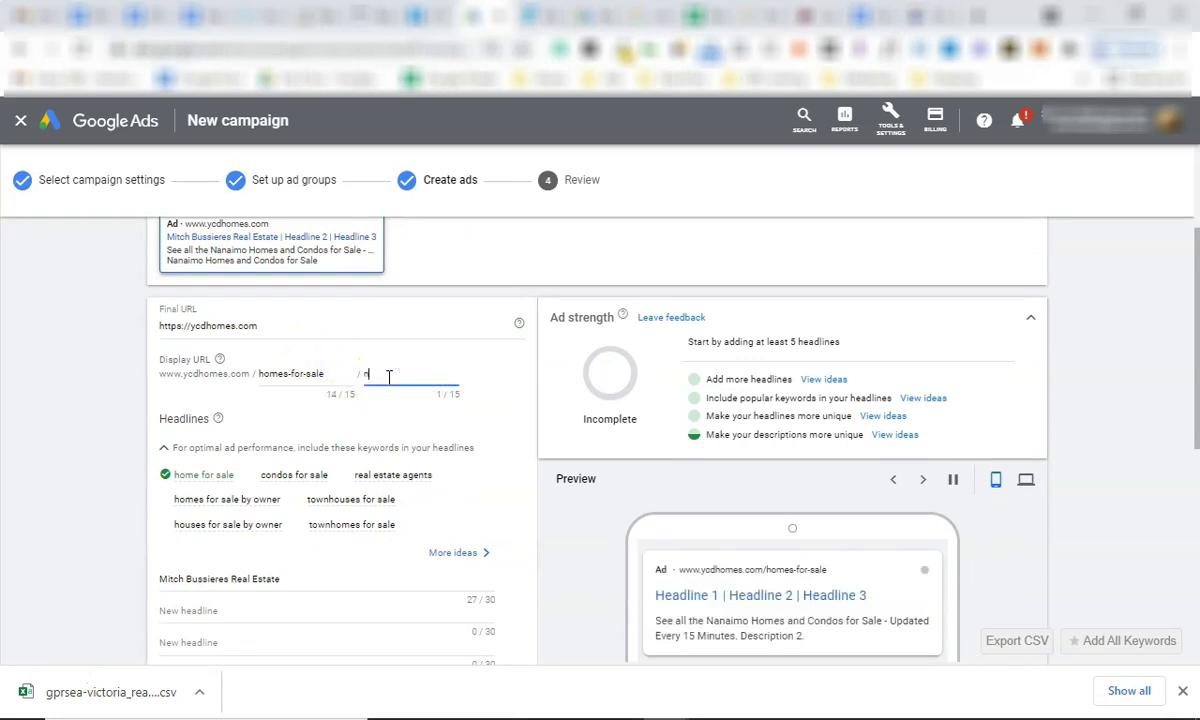
pyautogui.write('nanaimo')
pyautogui.press('BackSpace')
pyautogui.press('BackSpace')
pyautogui.press('BackSpace')
pyautogui.press('BackSpace')
pyautogui.write('fort m')
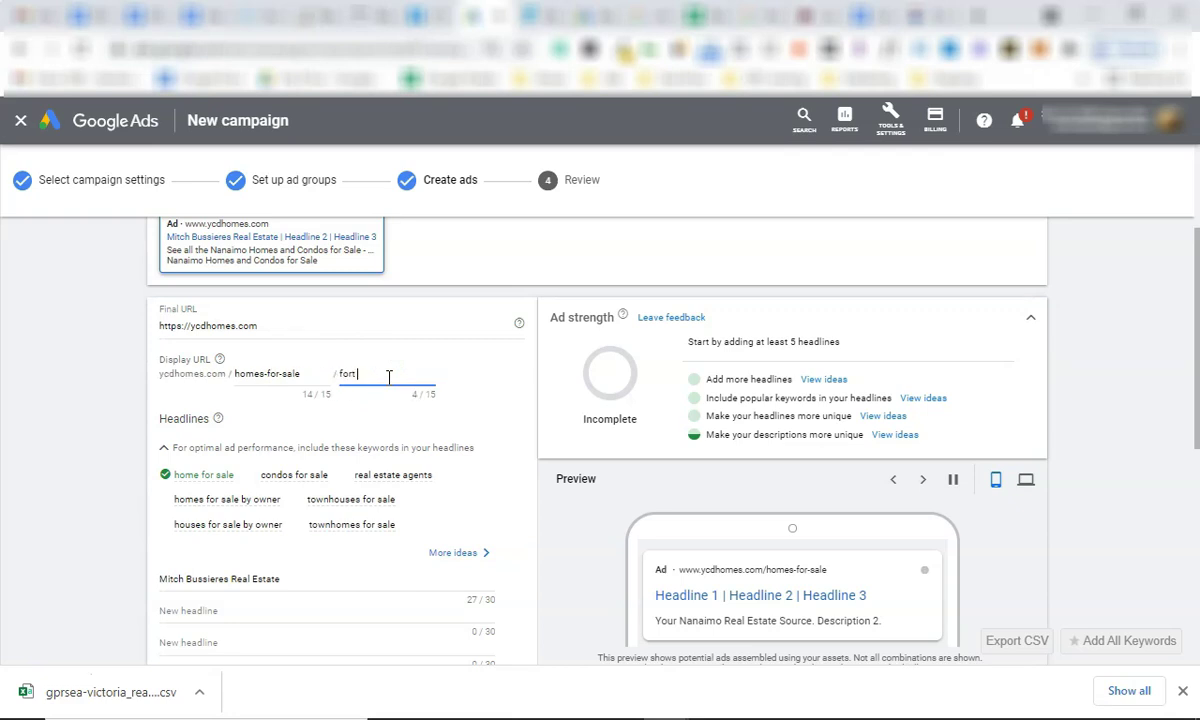
pyautogui.press('BackSpace')
pyautogui.press('BackSpace')
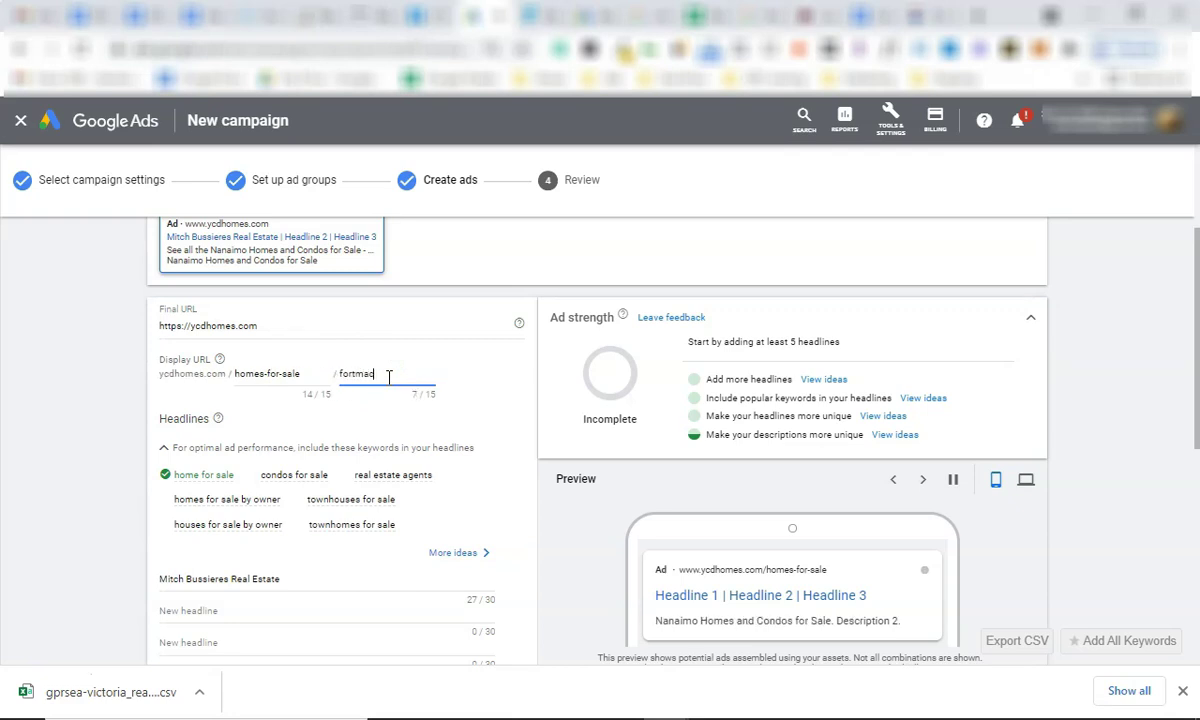
pyautogui.click(322, 378)
# Replace the headlines with 'Homes For Sale Fort McMurray' and 'View All available properties'.
pyautogui.scroll(-1, 323, 420)
pyautogui.scroll(-1, 323, 427)
pyautogui.tripleClick(280, 428)
pyautogui.click(359, 420)
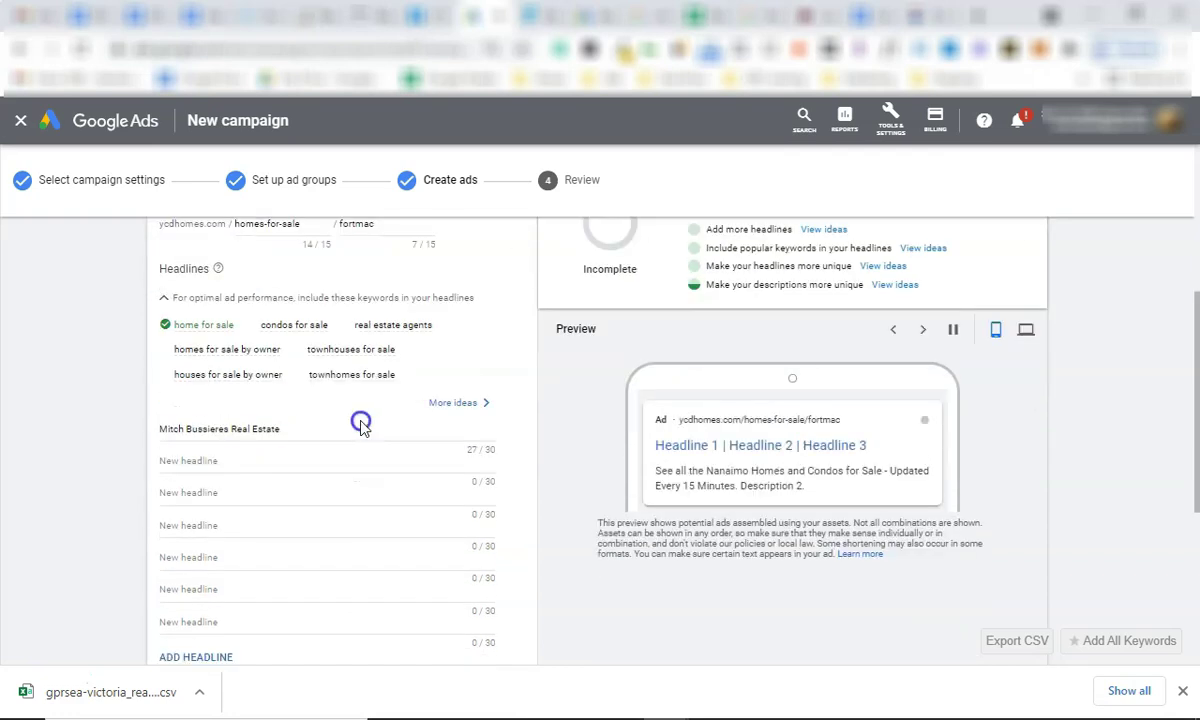
pyautogui.tripleClick(308, 426)
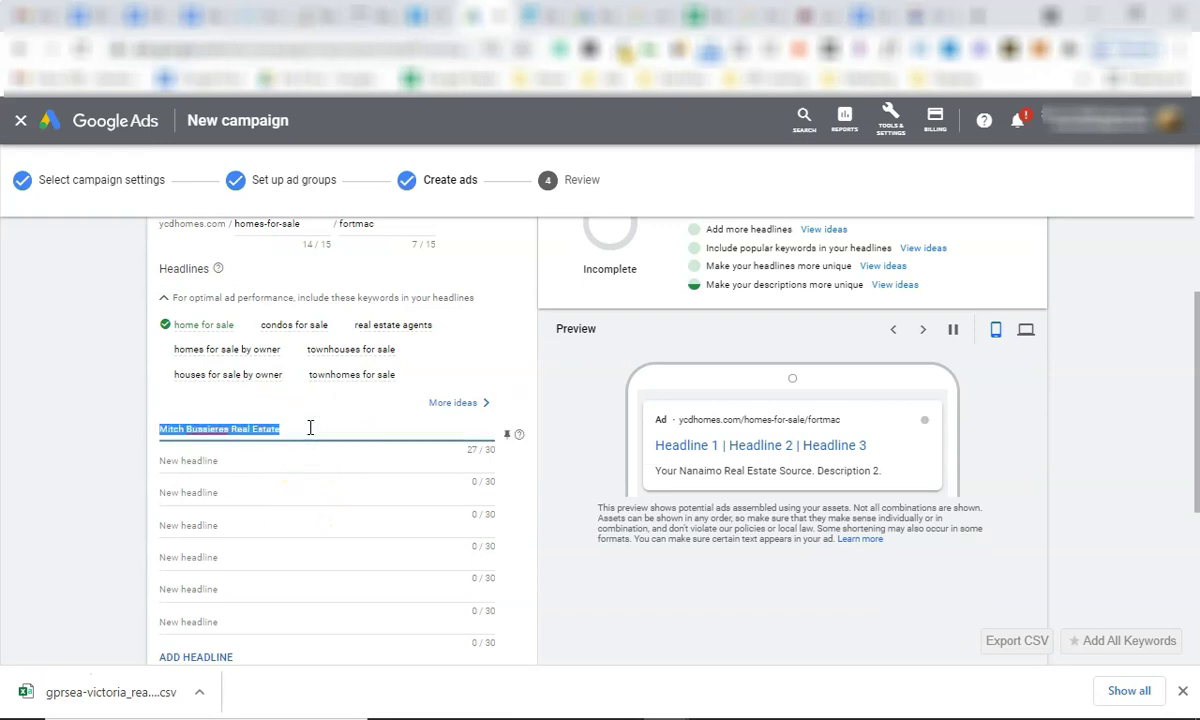
pyautogui.write('Homes For Sale Fort McMurray')
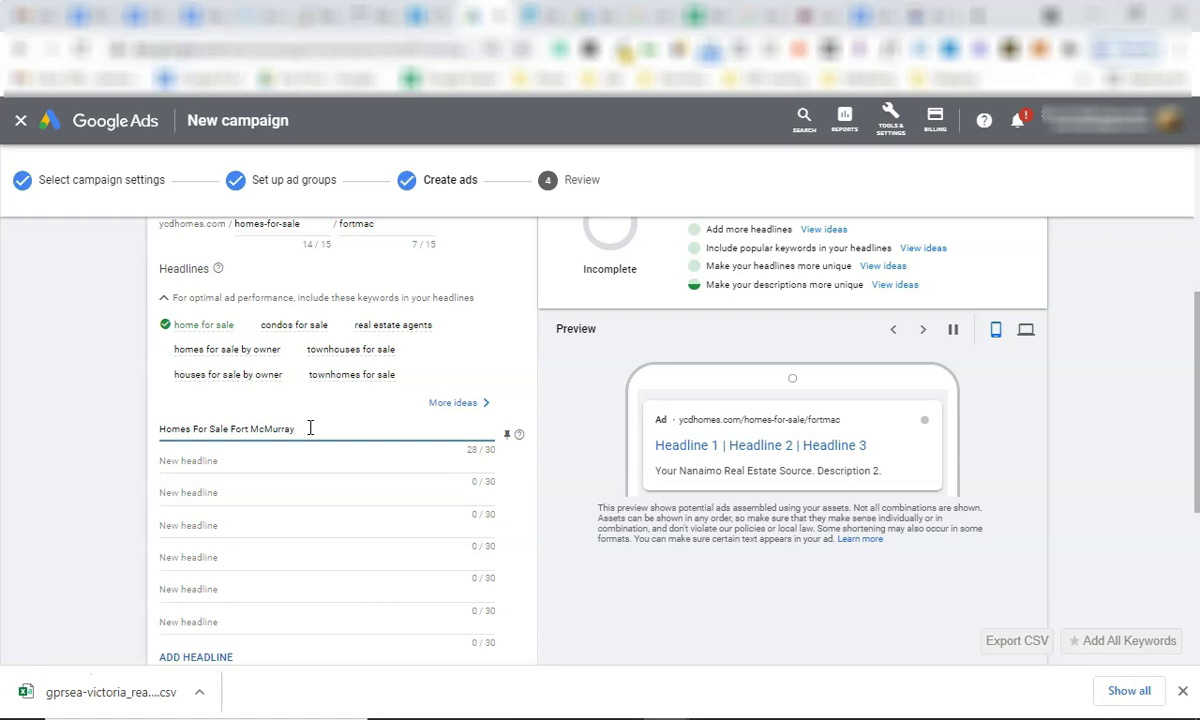
pyautogui.click(286, 459)
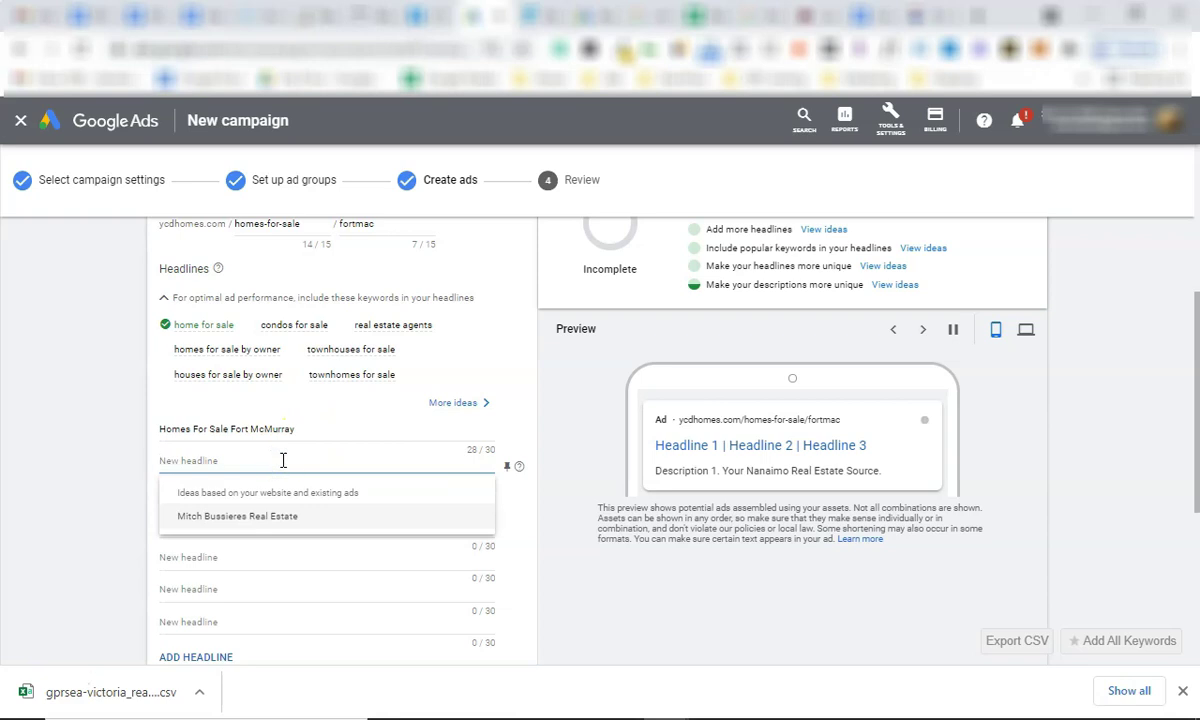
pyautogui.write('View All availab')
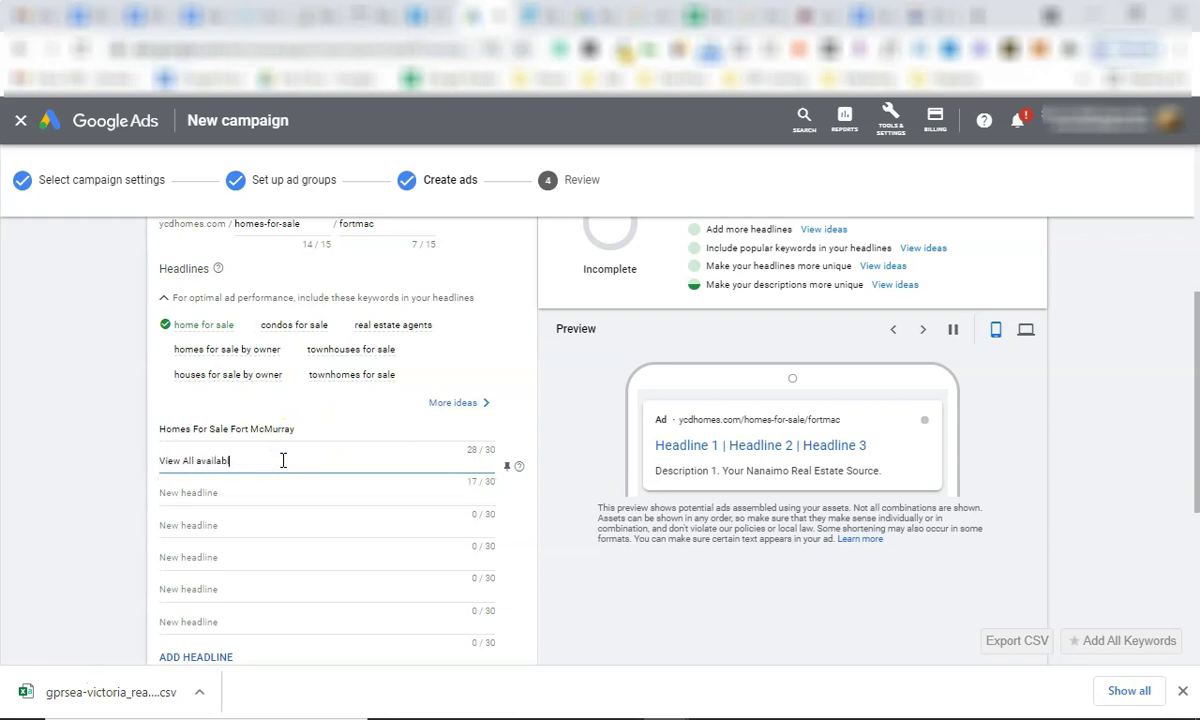
pyautogui.write('le properties')
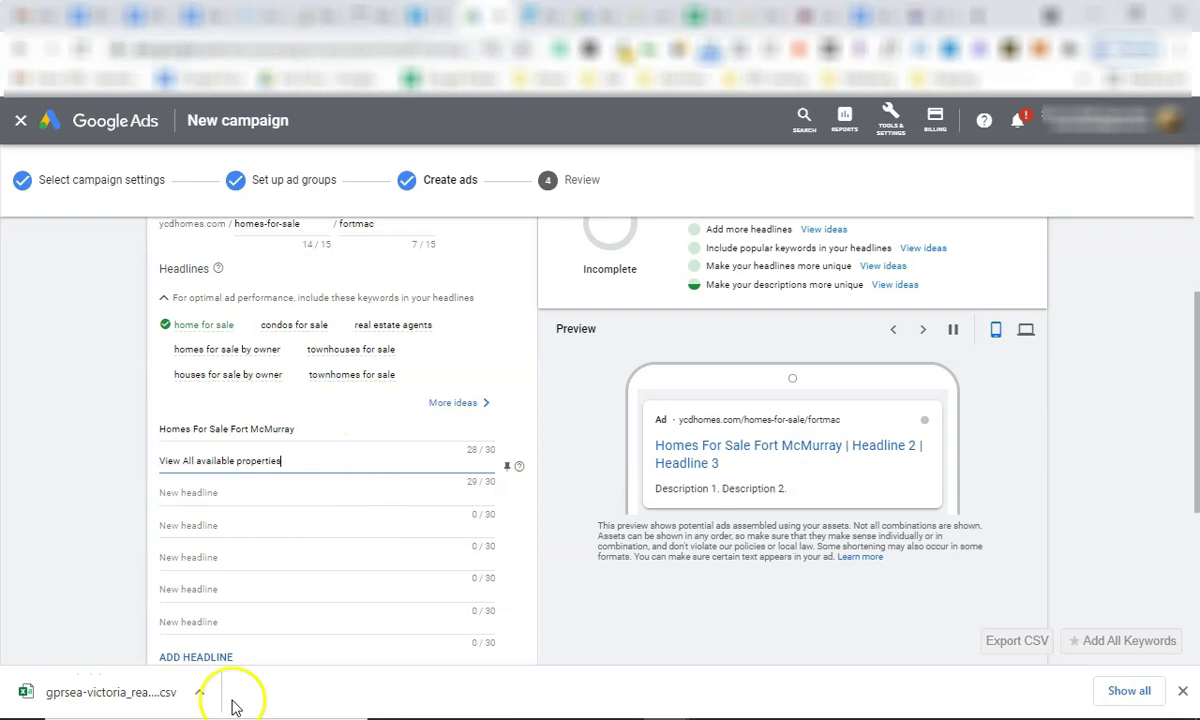
pyautogui.scroll(-3, 281, 514)
pyautogui.tripleClick(275, 494)
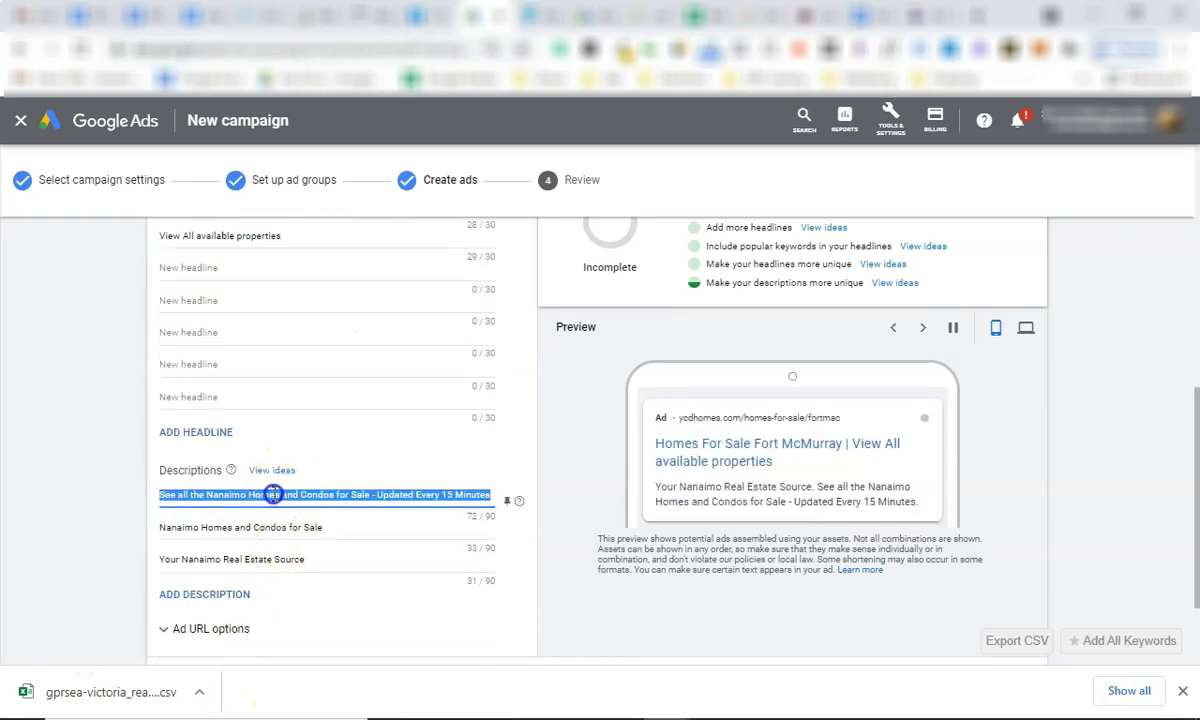
# Delete the third description, 'Your Nanaimo Real Estate Source'.
pyautogui.tripleClick(279, 528)
pyautogui.click(286, 560)
pyautogui.tripleClick(286, 560)
pyautogui.press('BackSpace')
pyautogui.click(544, 622)
pyautogui.scroll(-2, 440, 560)
pyautogui.scroll(5, 415, 528)
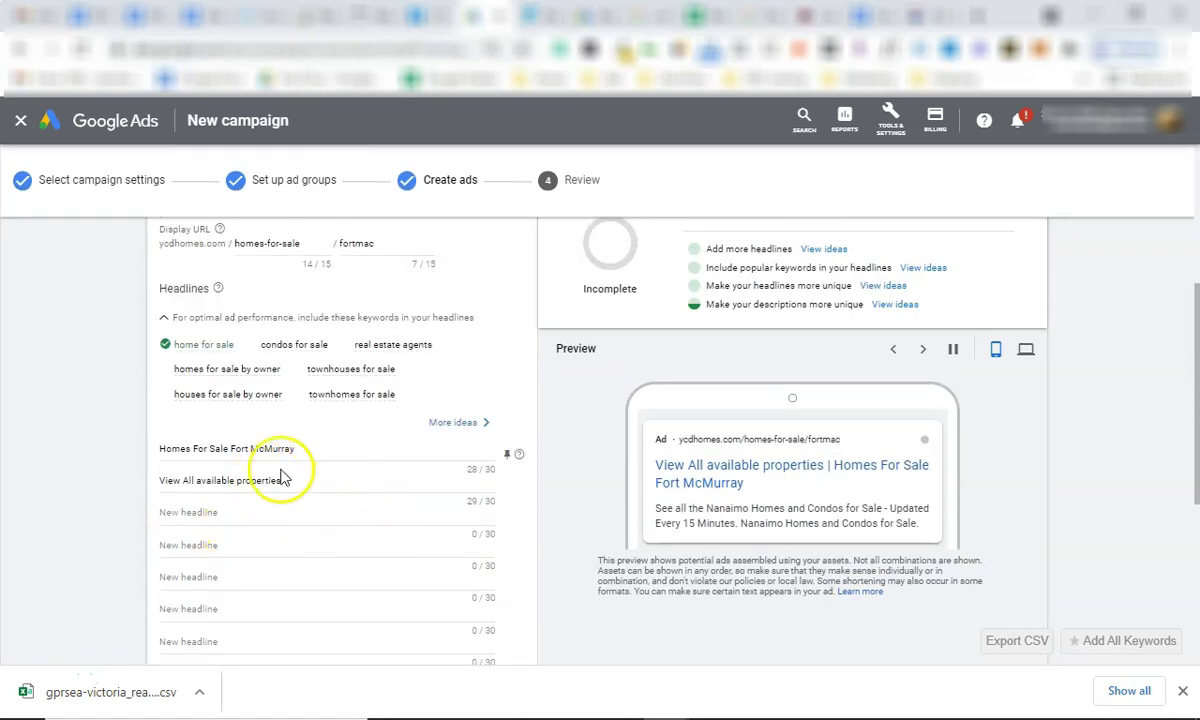
# Add 'Fort Mac Real Estate' as the third headline.
pyautogui.tripleClick(262, 448)
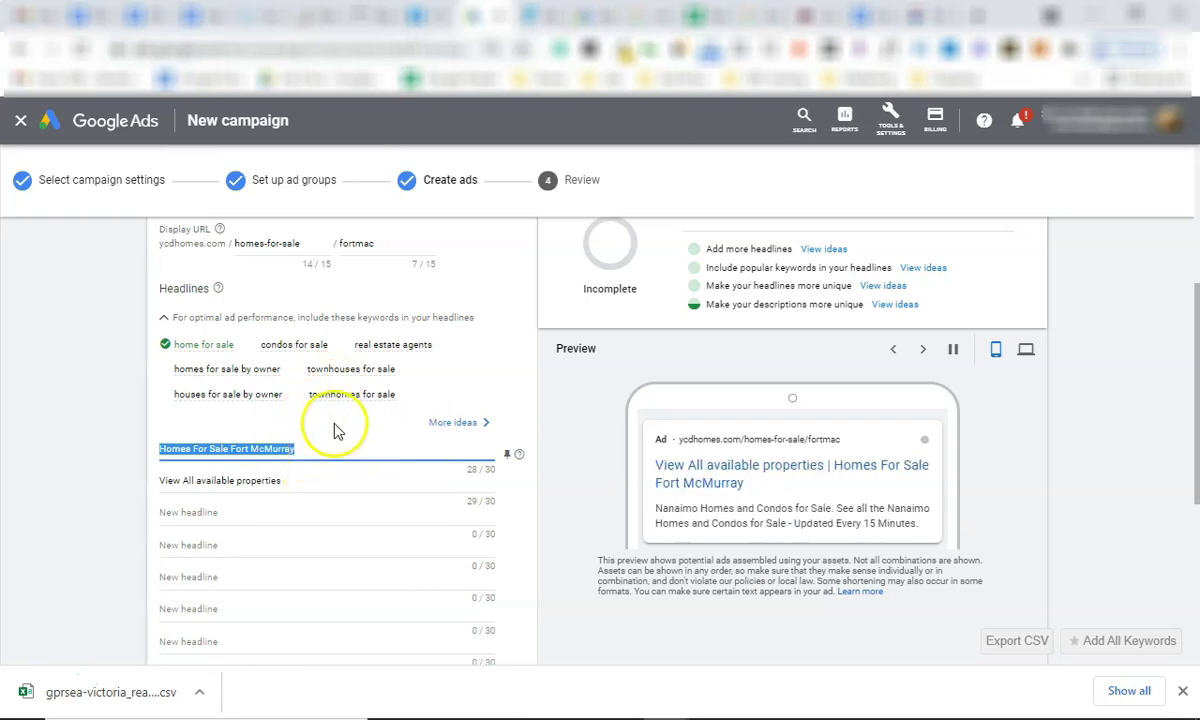
pyautogui.click(307, 450)
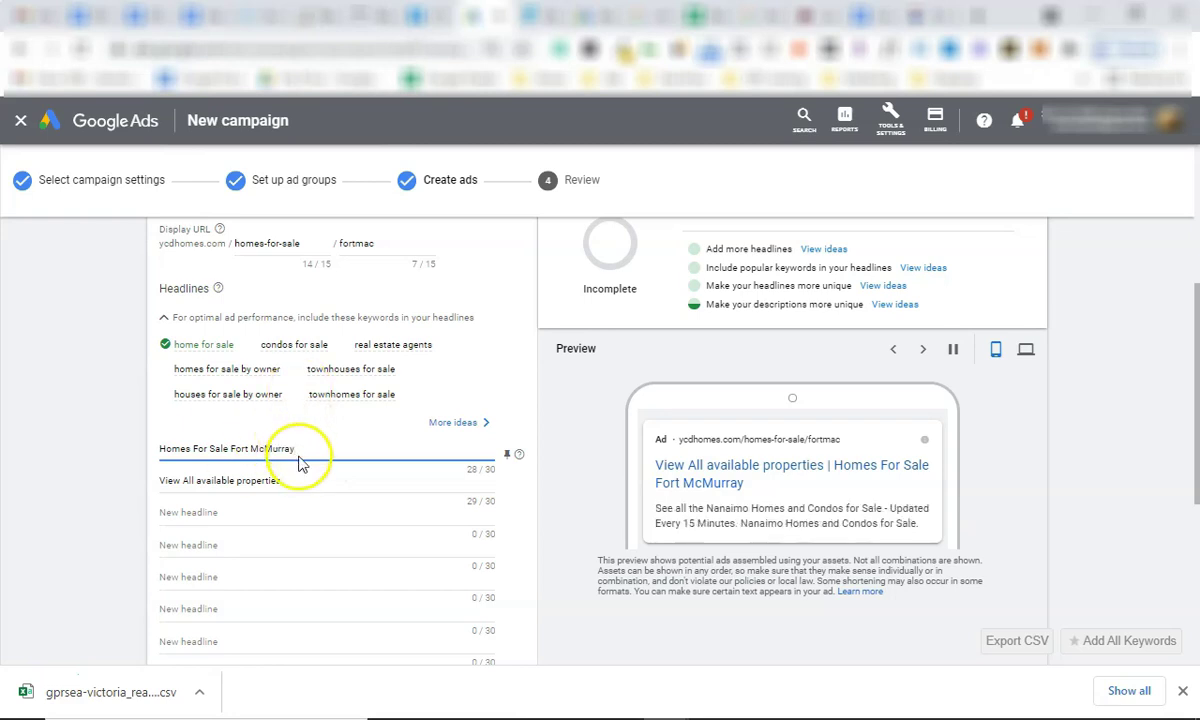
pyautogui.scroll(-1, 245, 490)
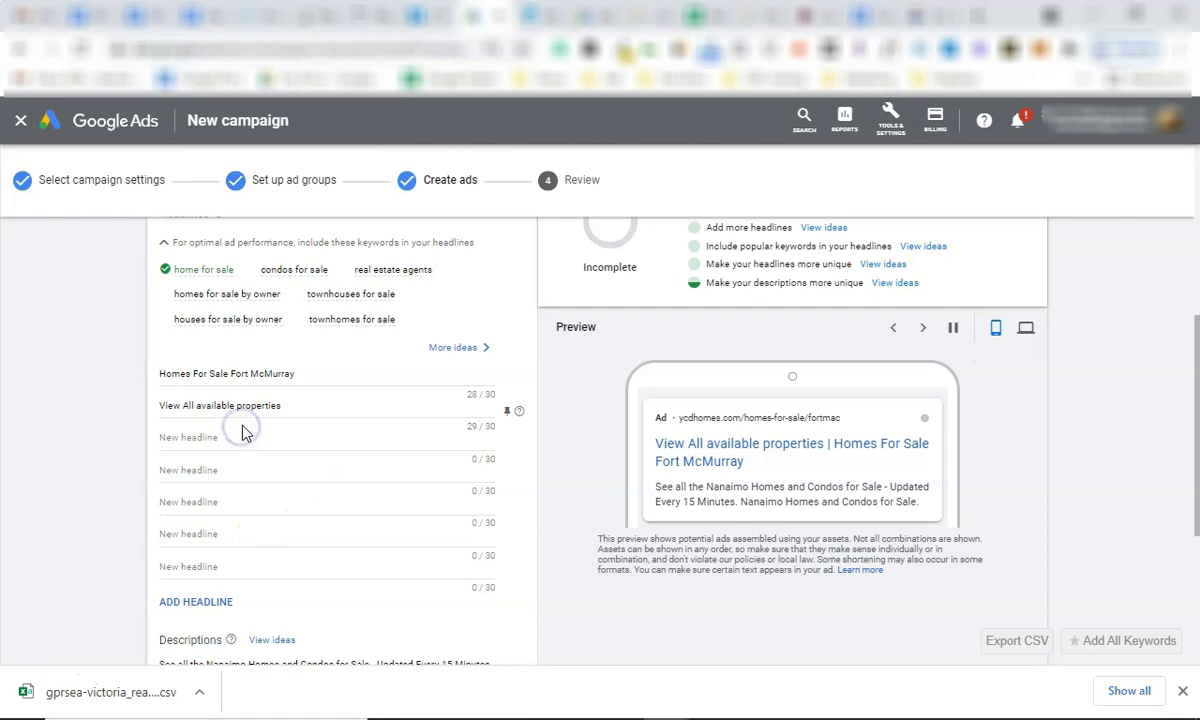
pyautogui.click(250, 432)
pyautogui.write('Fort Mac Real Estate')
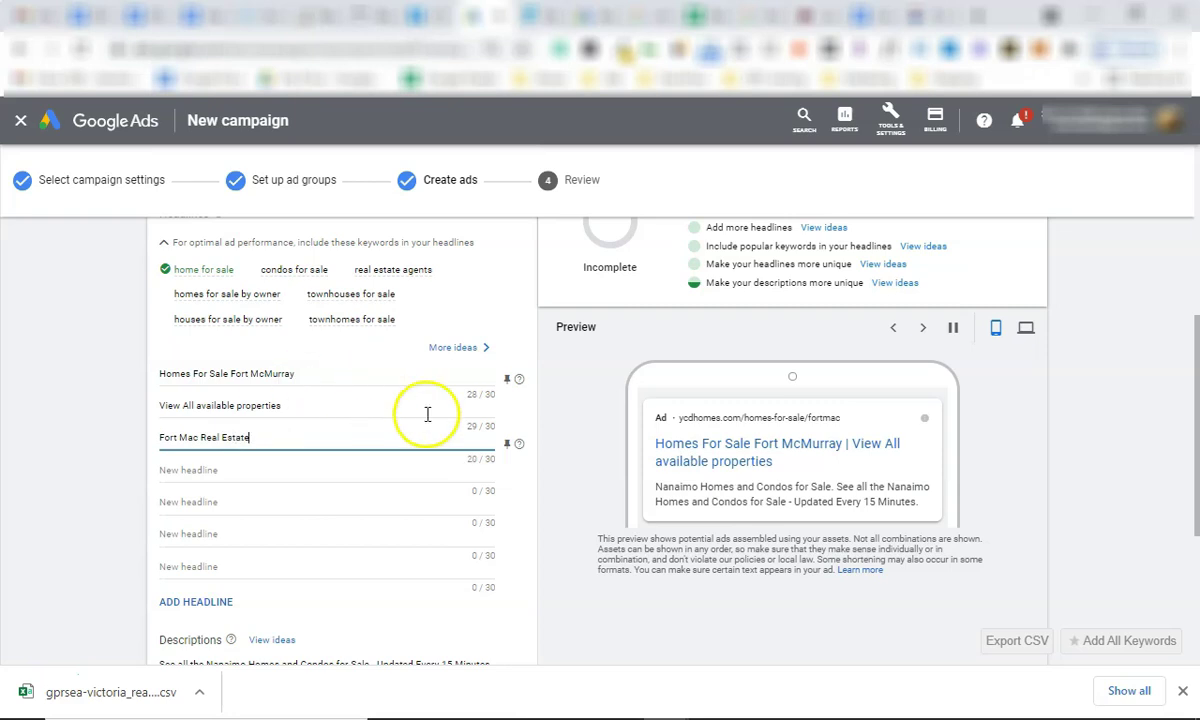
# Pin 'Homes For Sale Fort McMurray' to position 1 and save the ad into Ad group 1.
pyautogui.click(507, 378)
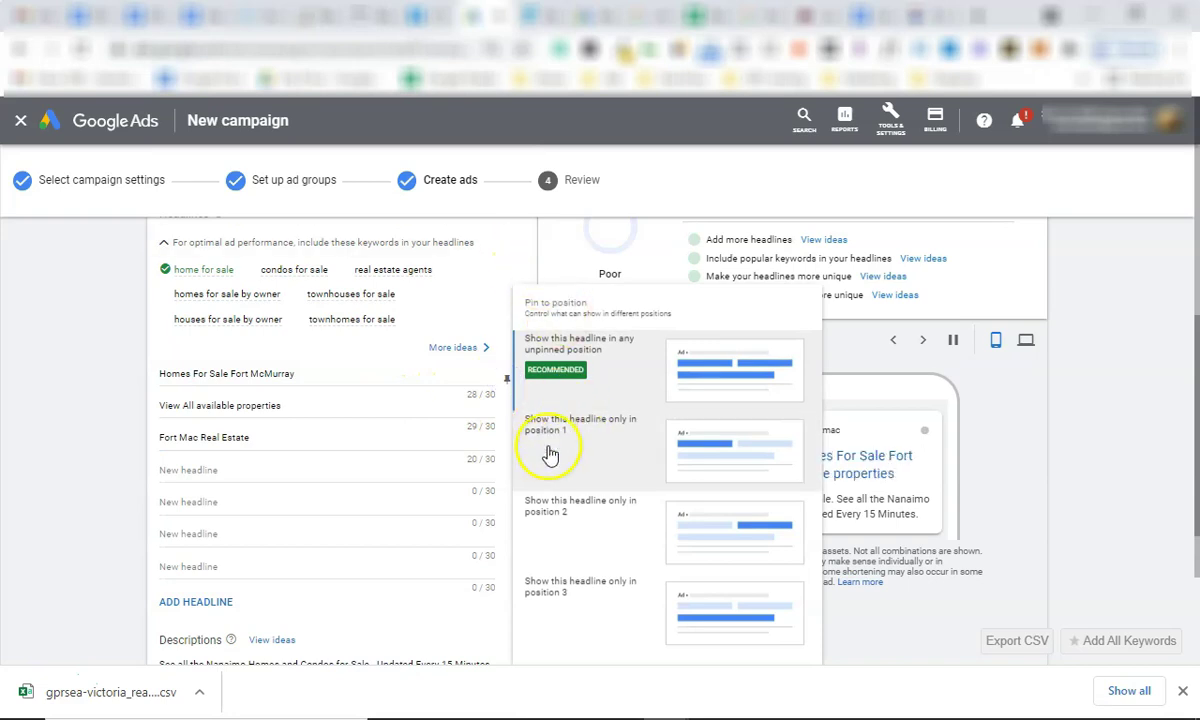
pyautogui.click(548, 451)
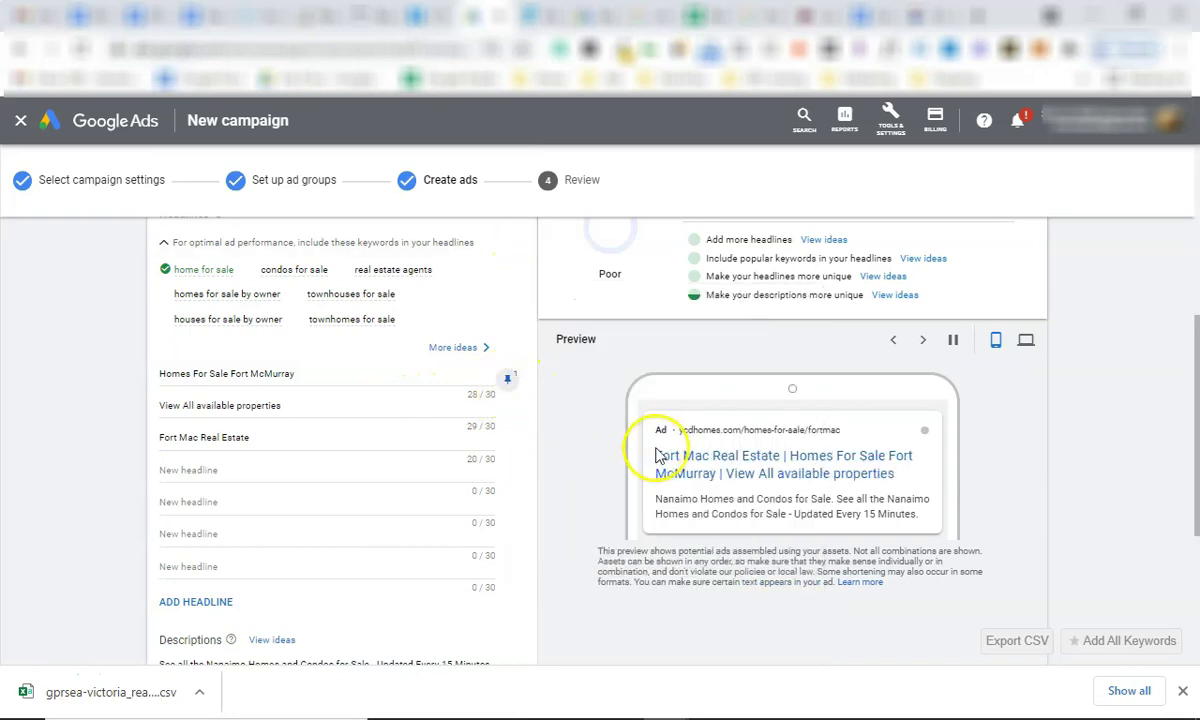
pyautogui.moveTo(231, 372); pyautogui.dragTo(312, 372)
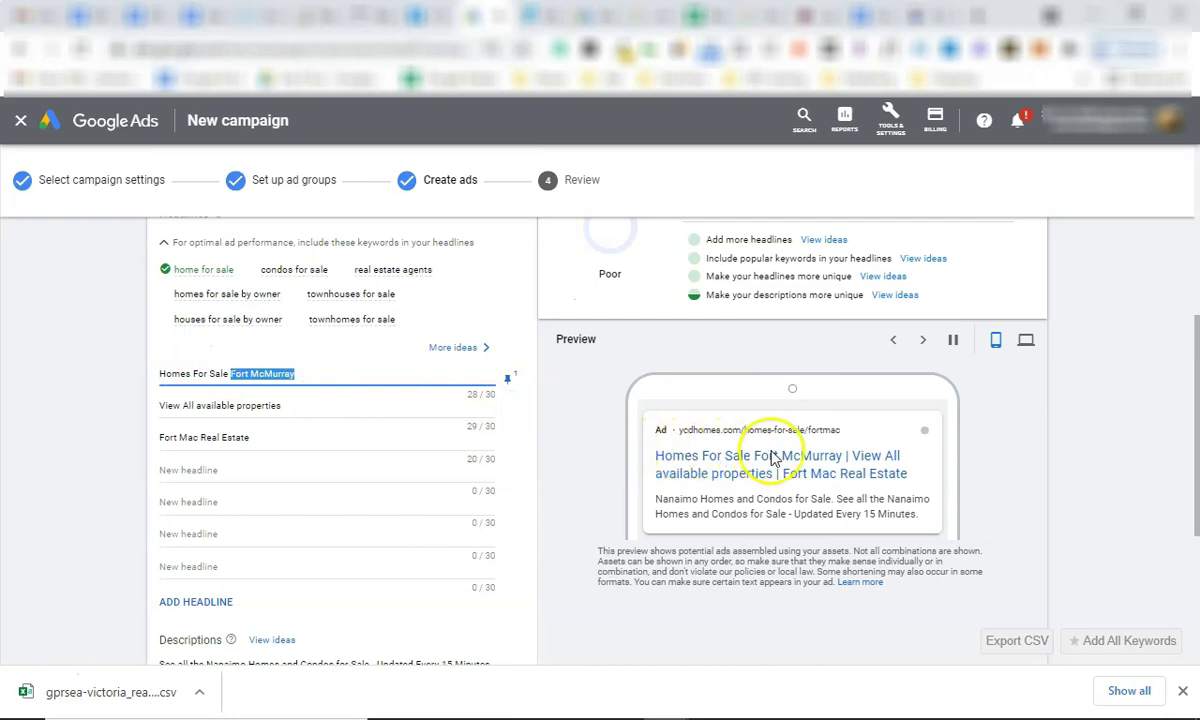
pyautogui.tripleClick(278, 405)
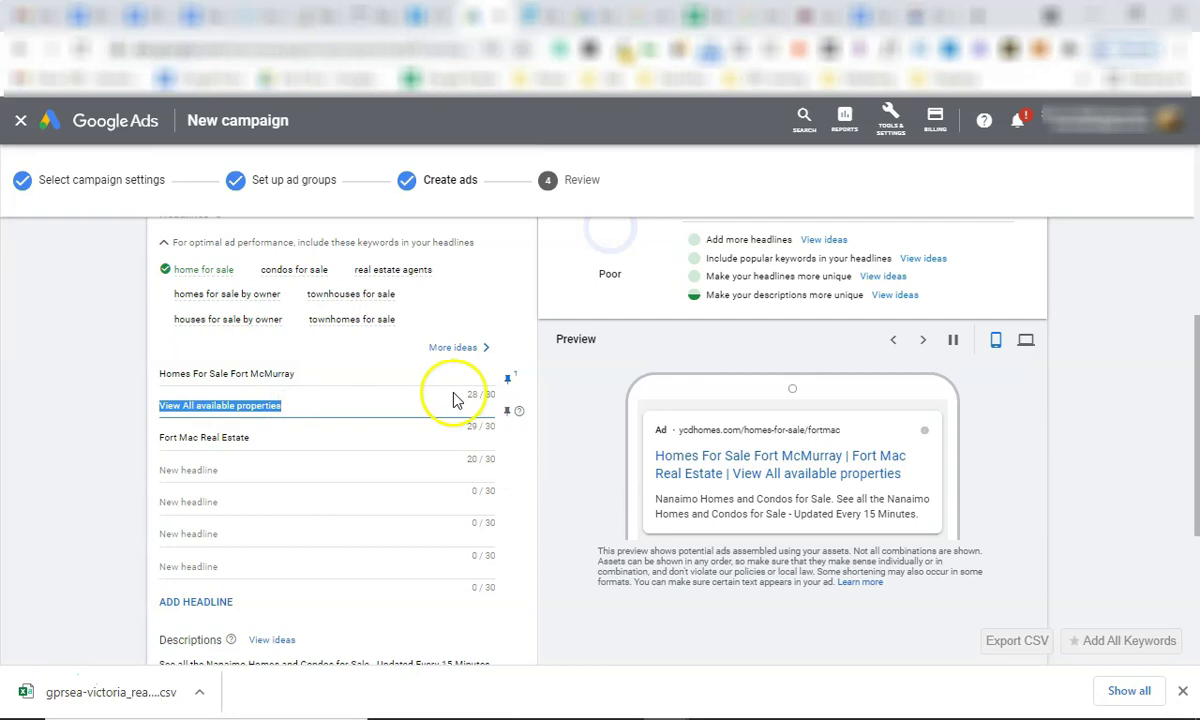
pyautogui.doubleClick(266, 374)
pyautogui.click(335, 407)
pyautogui.click(289, 435)
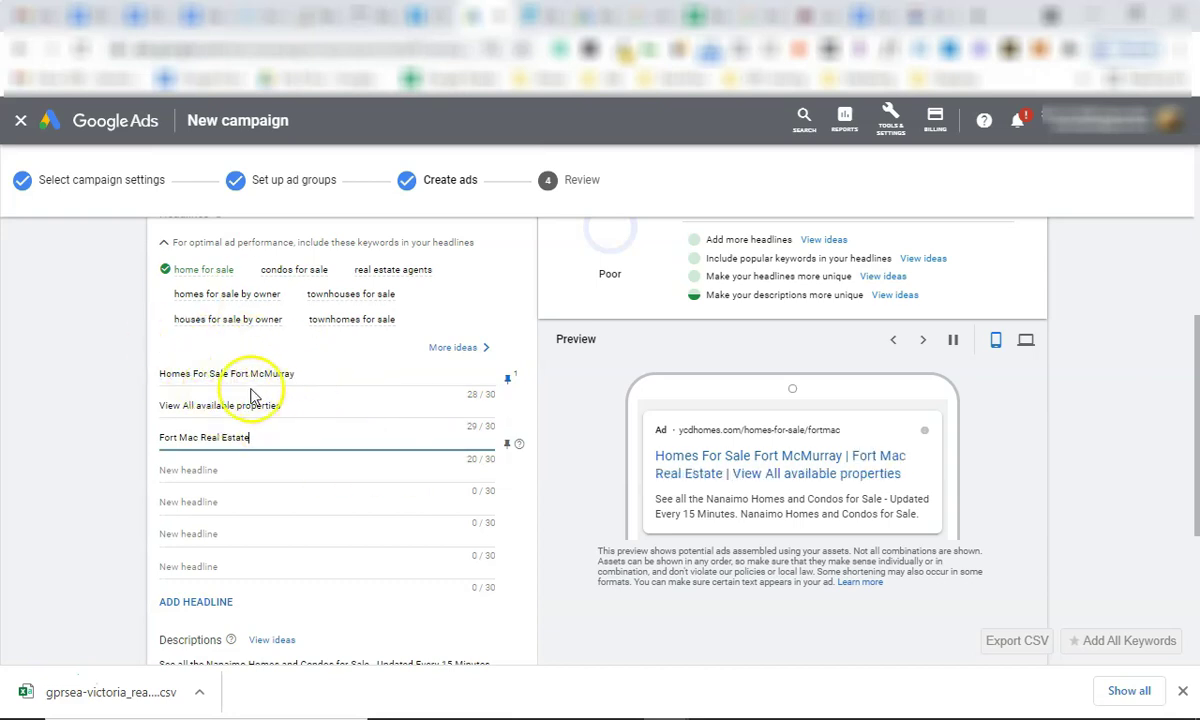
pyautogui.doubleClick(282, 404)
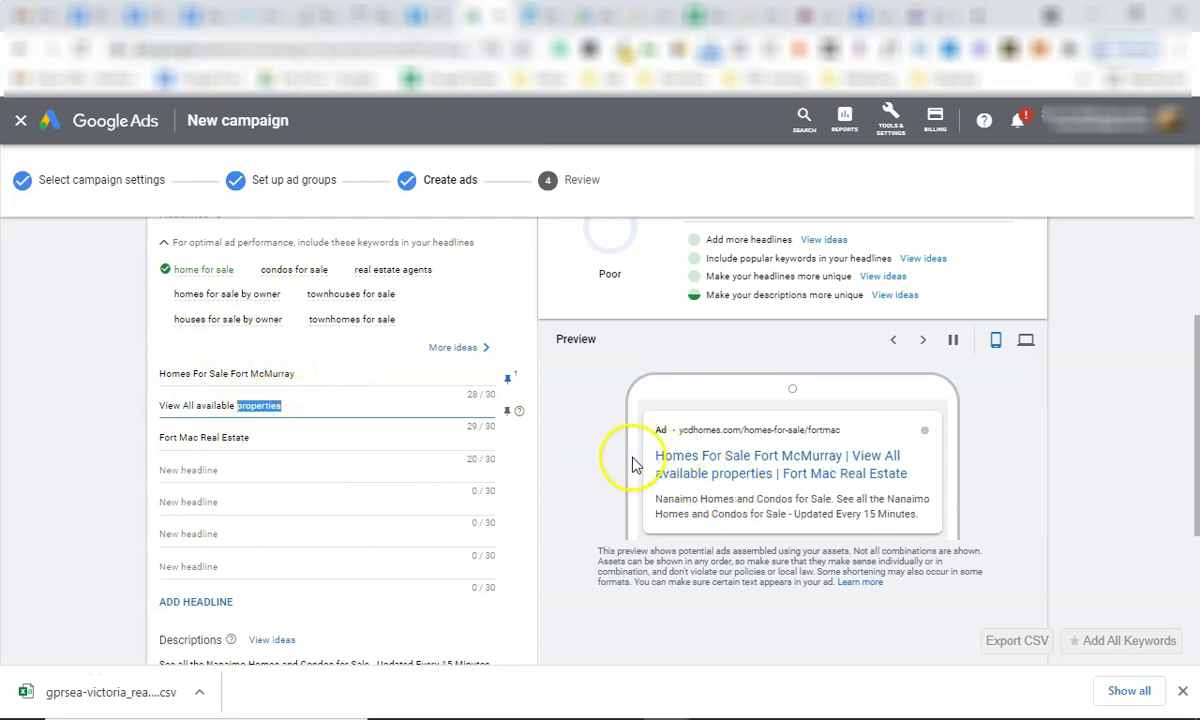
pyautogui.scroll(-3, 348, 415)
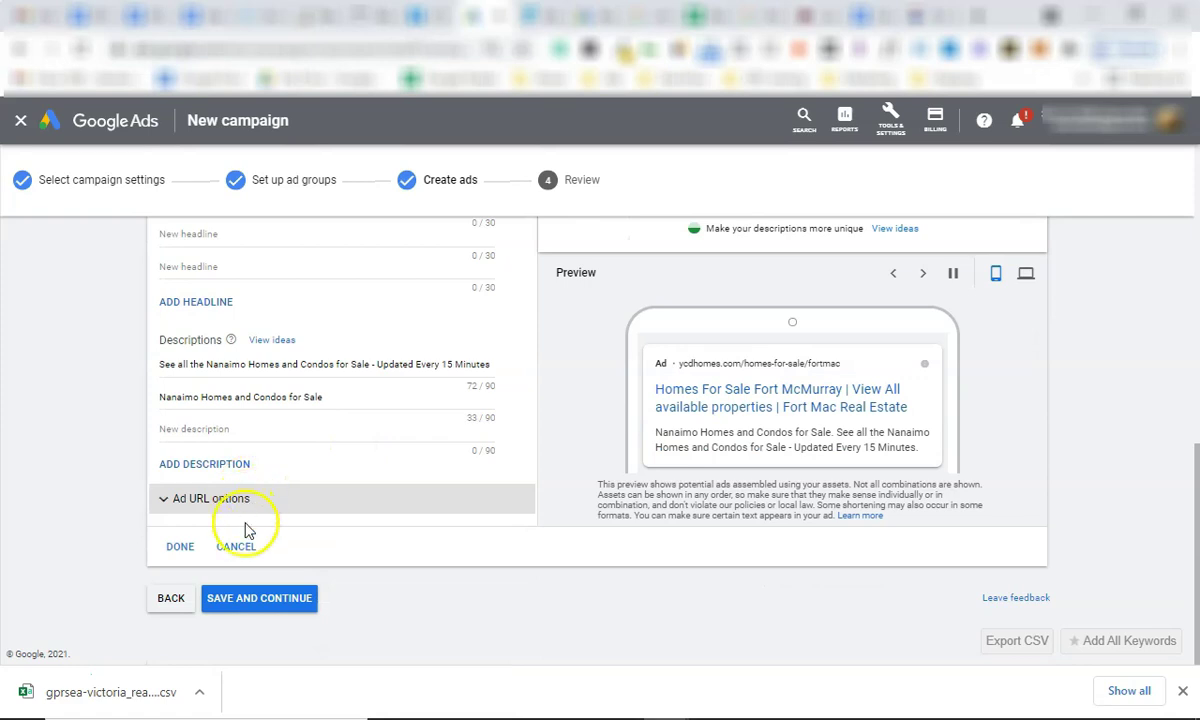
pyautogui.click(253, 600)
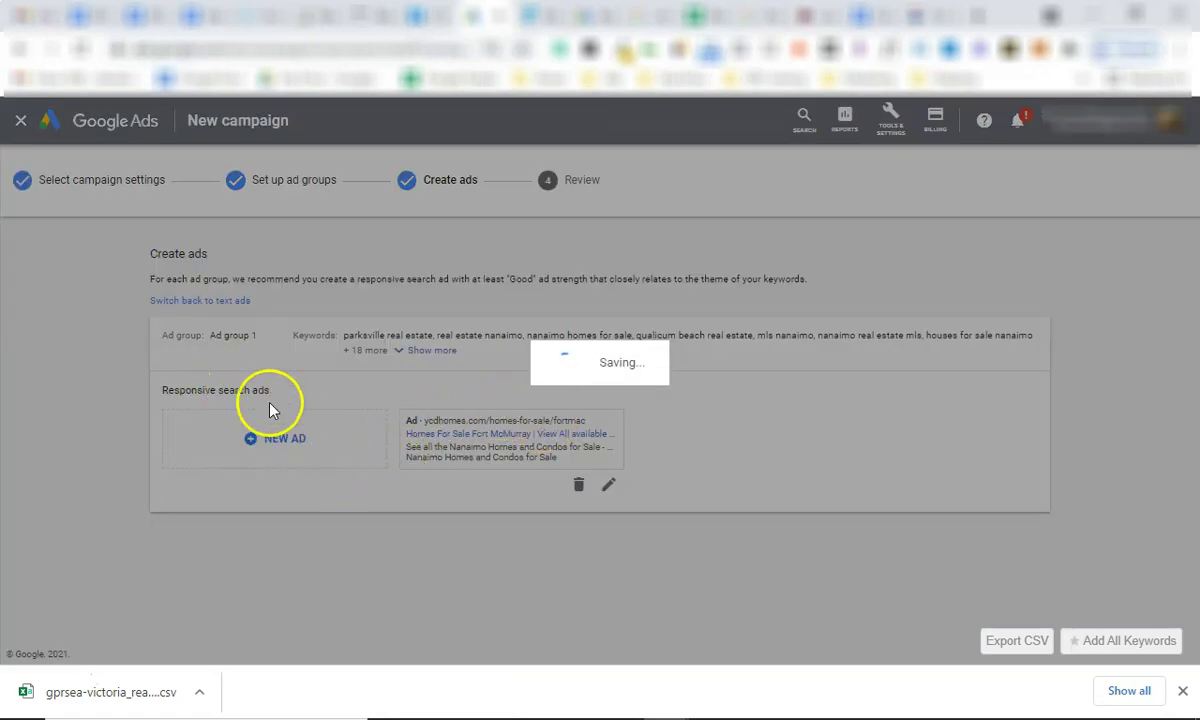
# Return to Create ads and begin a blank new ad, ready to enter the first headline.
pyautogui.scroll(-1, 300, 500)
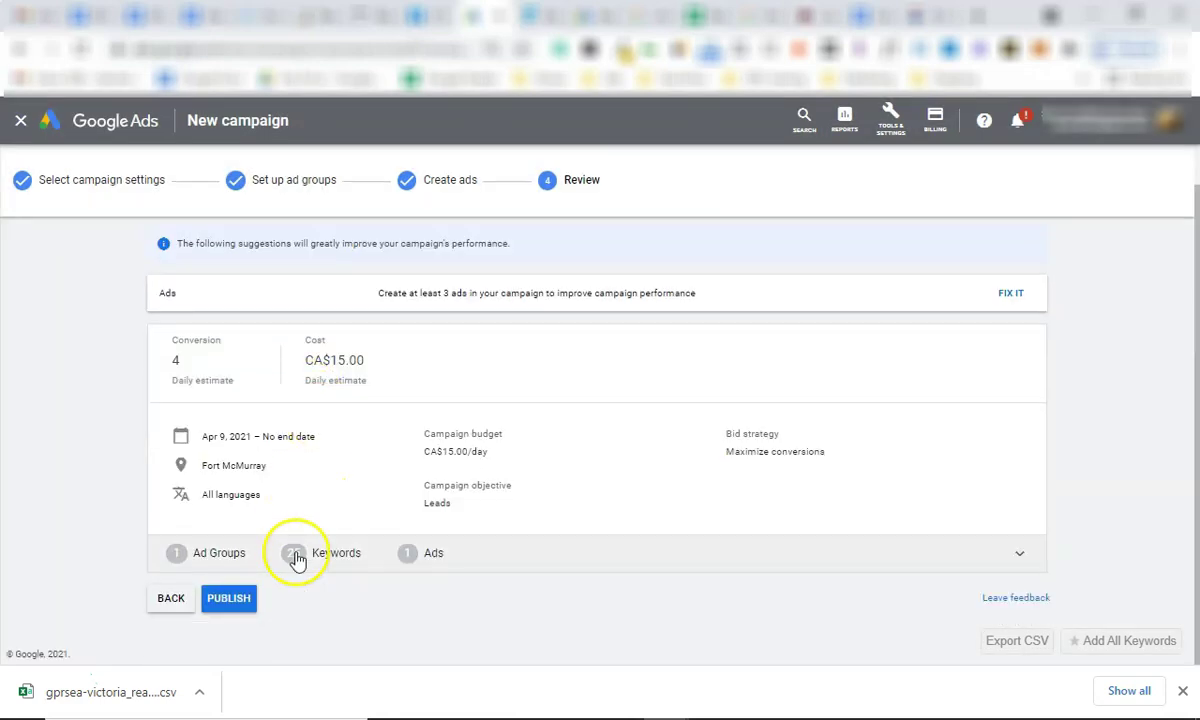
pyautogui.click(172, 596)
pyautogui.click(290, 442)
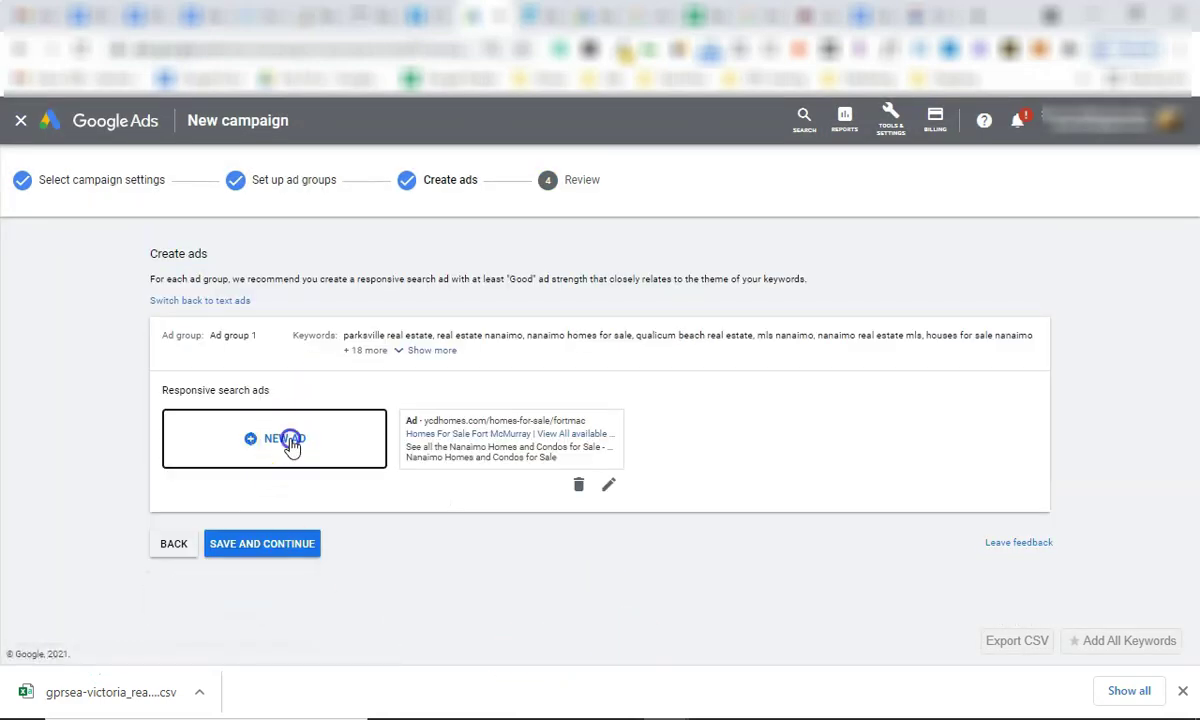
pyautogui.scroll(-3, 294, 480)
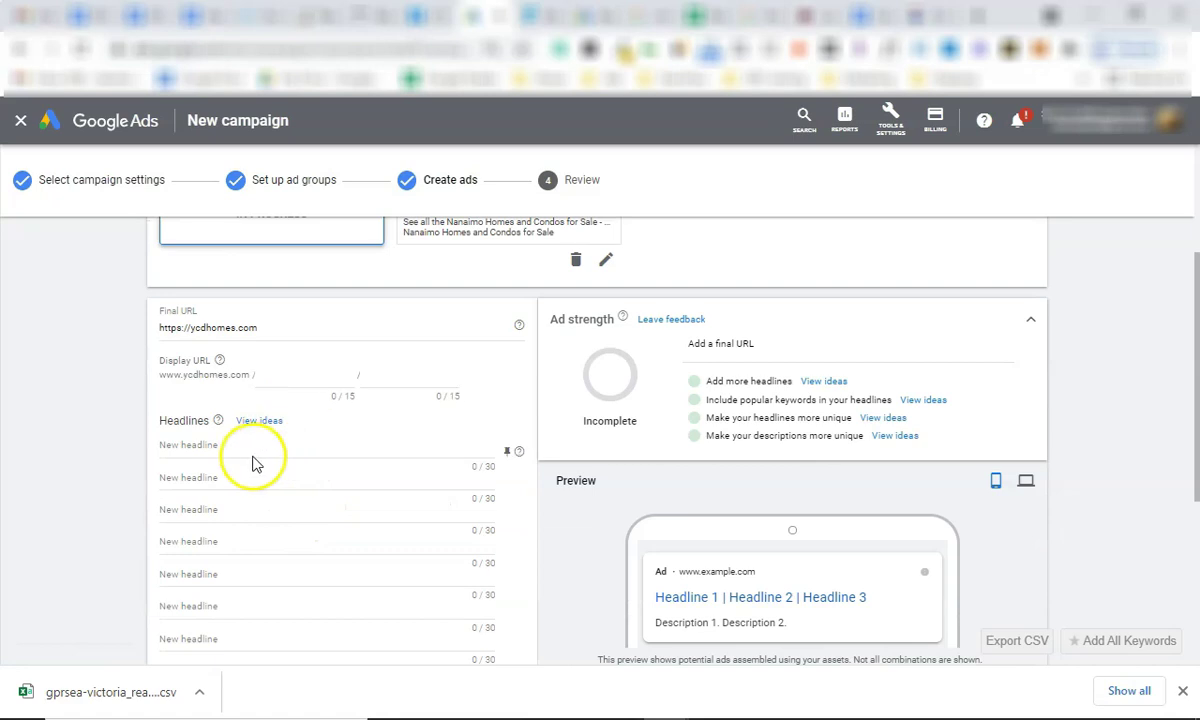
pyautogui.click(228, 474)
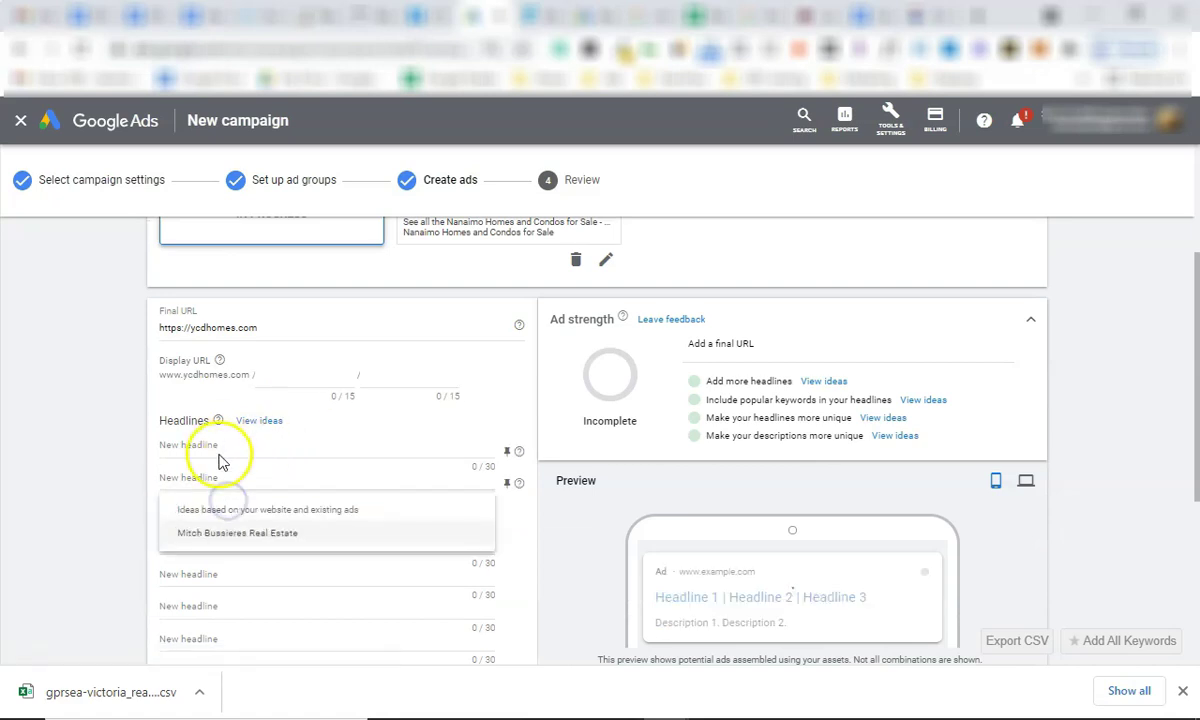
pyautogui.click(220, 452)
pyautogui.click(222, 448)
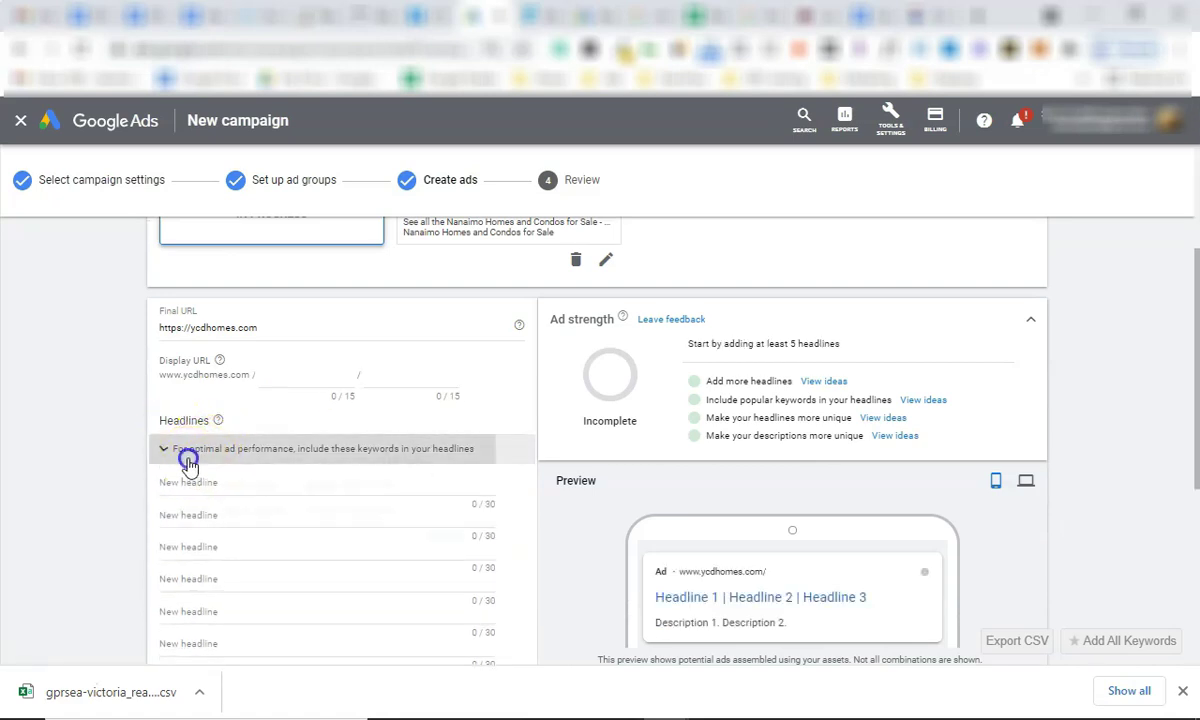
pyautogui.click(201, 482)
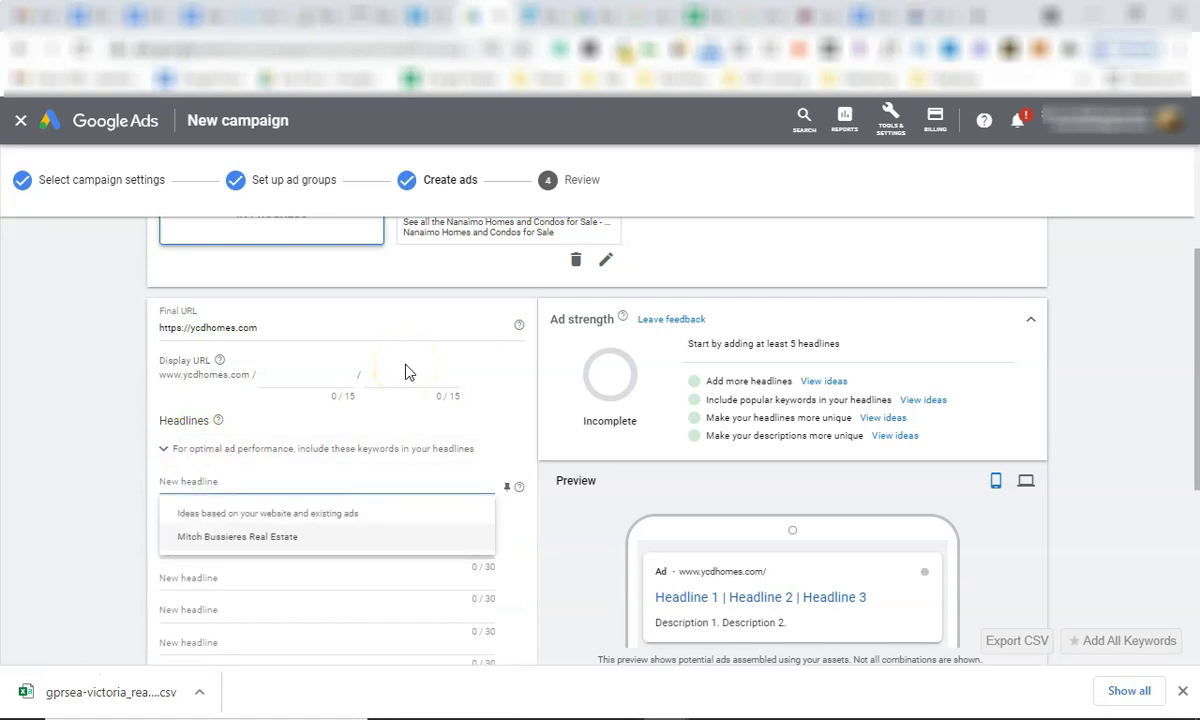
# Make the first headline {Keyword:Homes For Sale Fort Mac} using keyword insertion with sentence case.
pyautogui.write('{')
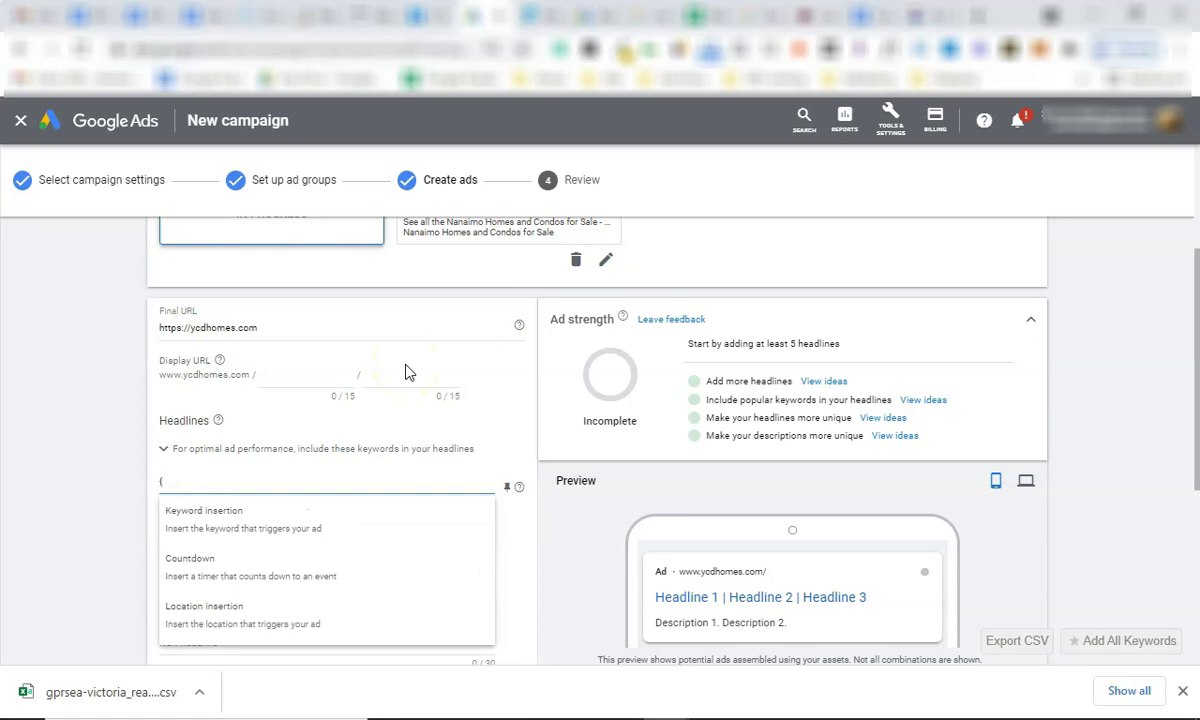
pyautogui.click(285, 522)
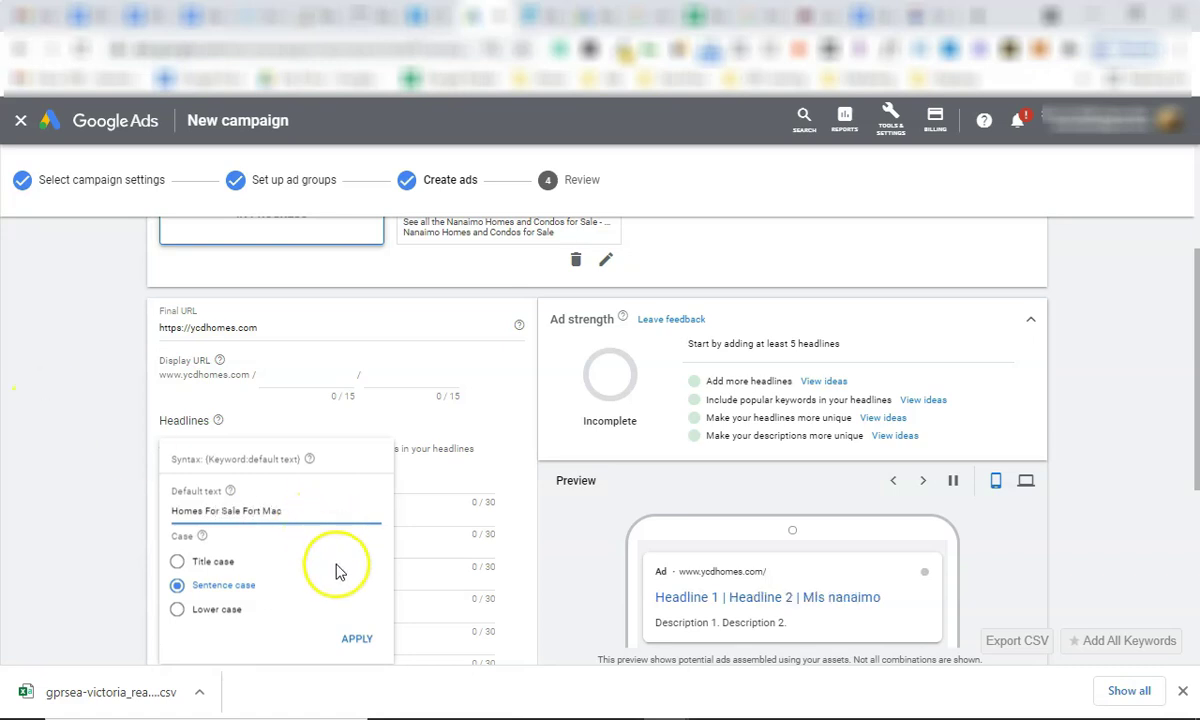
pyautogui.click(357, 639)
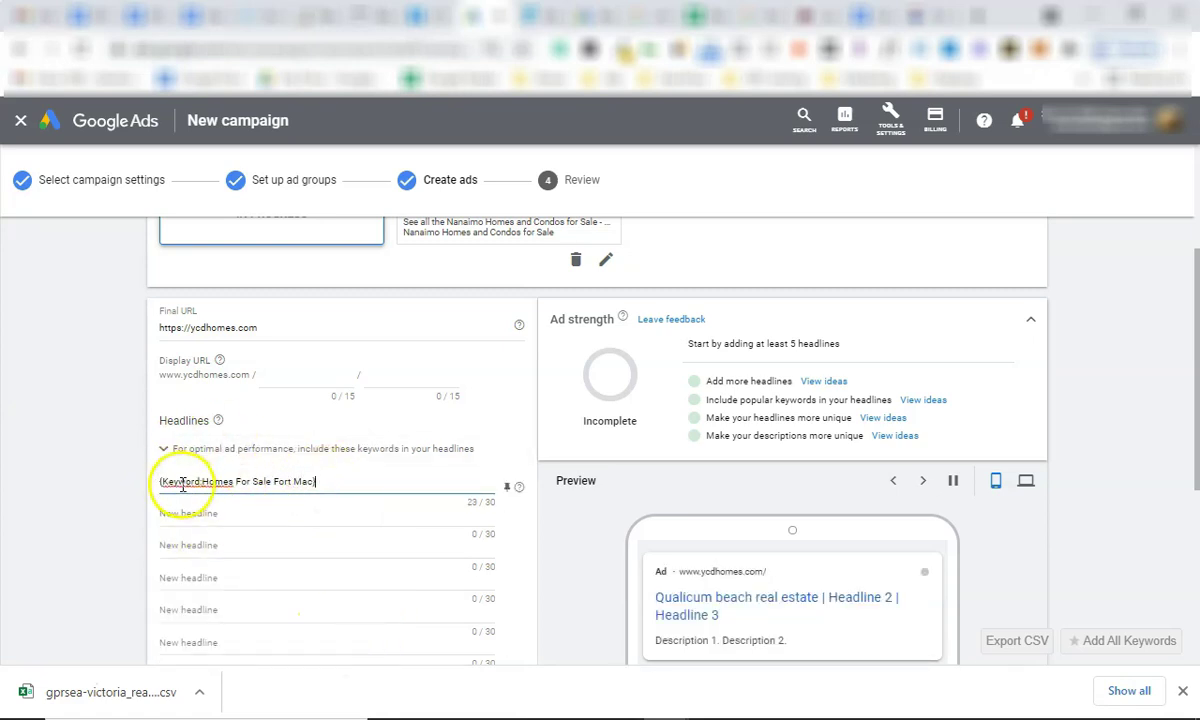
pyautogui.moveTo(322, 483); pyautogui.dragTo(322, 483)
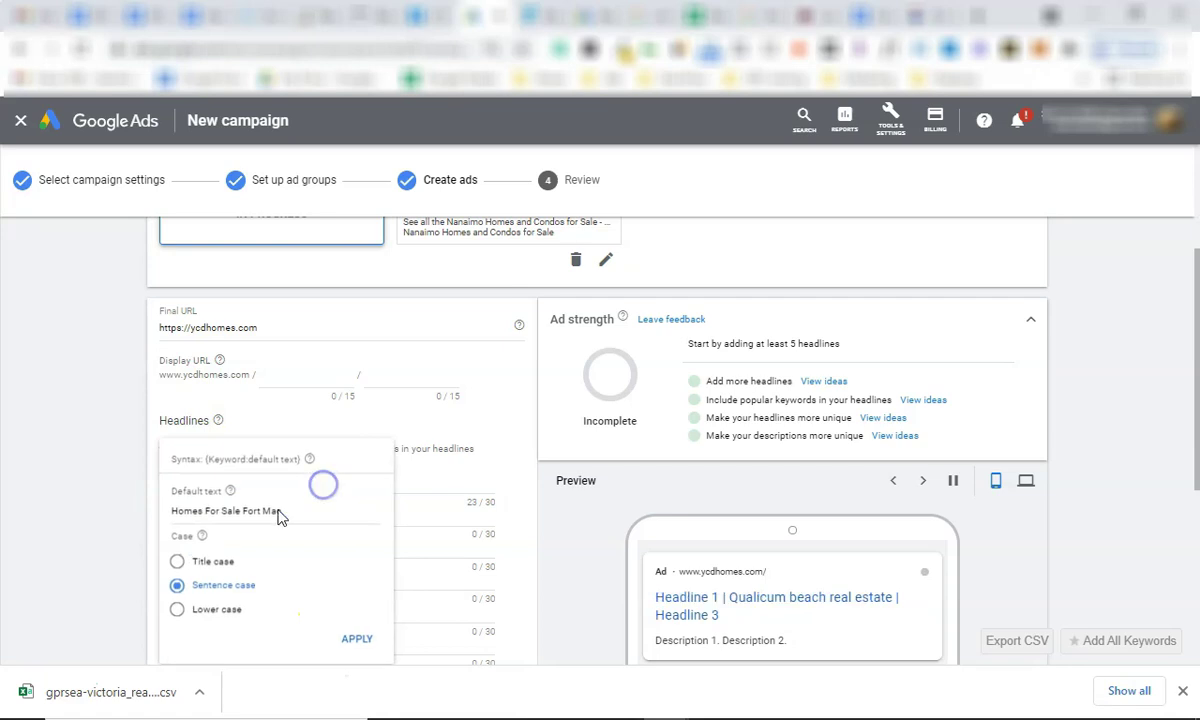
pyautogui.click(403, 510)
# Review the first headline's keyword insertion settings and its default text.
pyautogui.scroll(2, 402, 268)
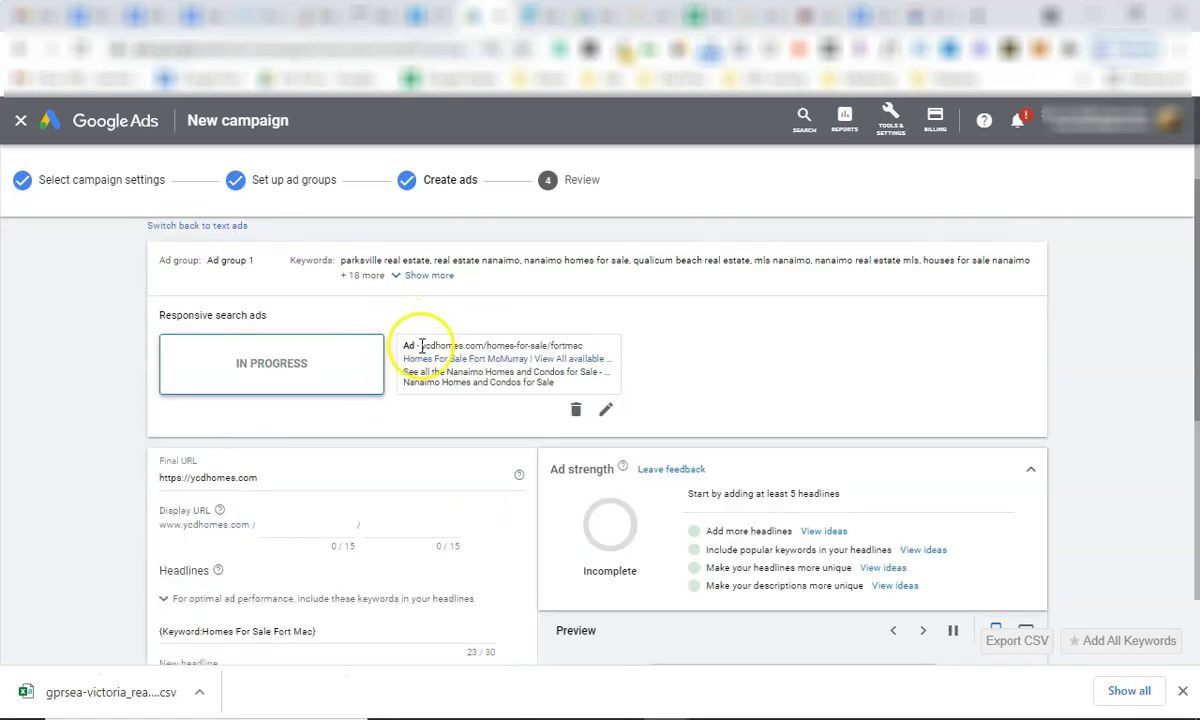
pyautogui.scroll(-1, 248, 530)
pyautogui.scroll(-1, 248, 530)
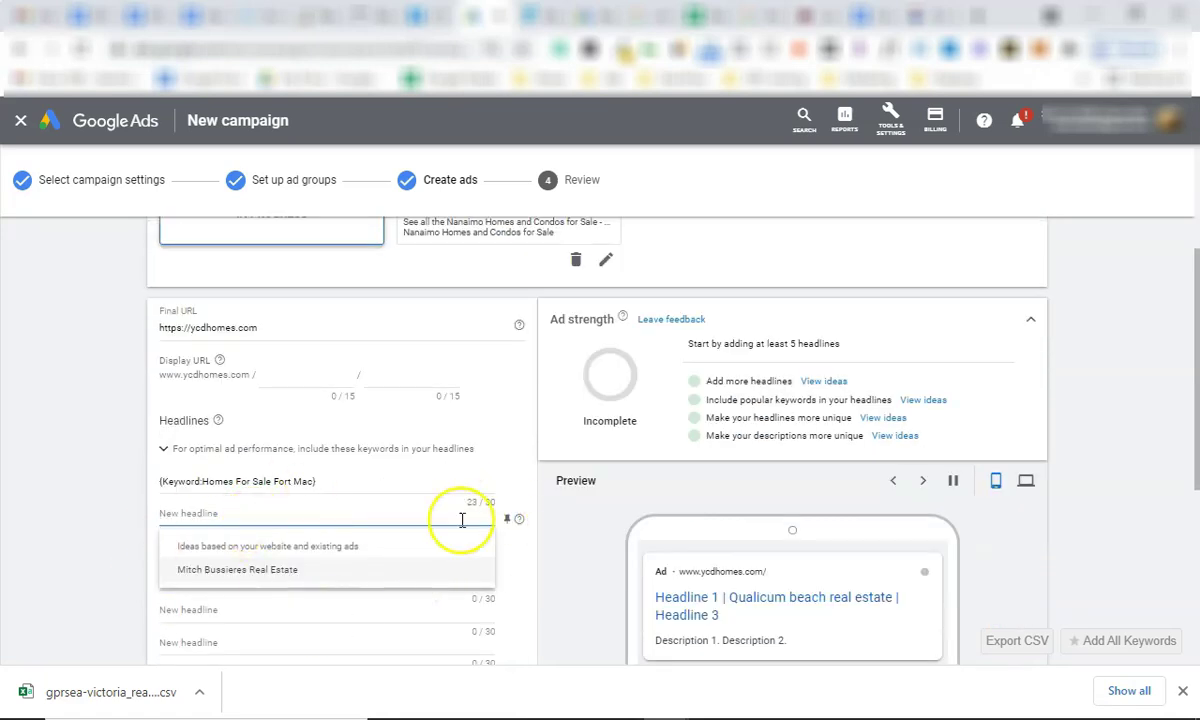
pyautogui.click(343, 512)
pyautogui.click(236, 482)
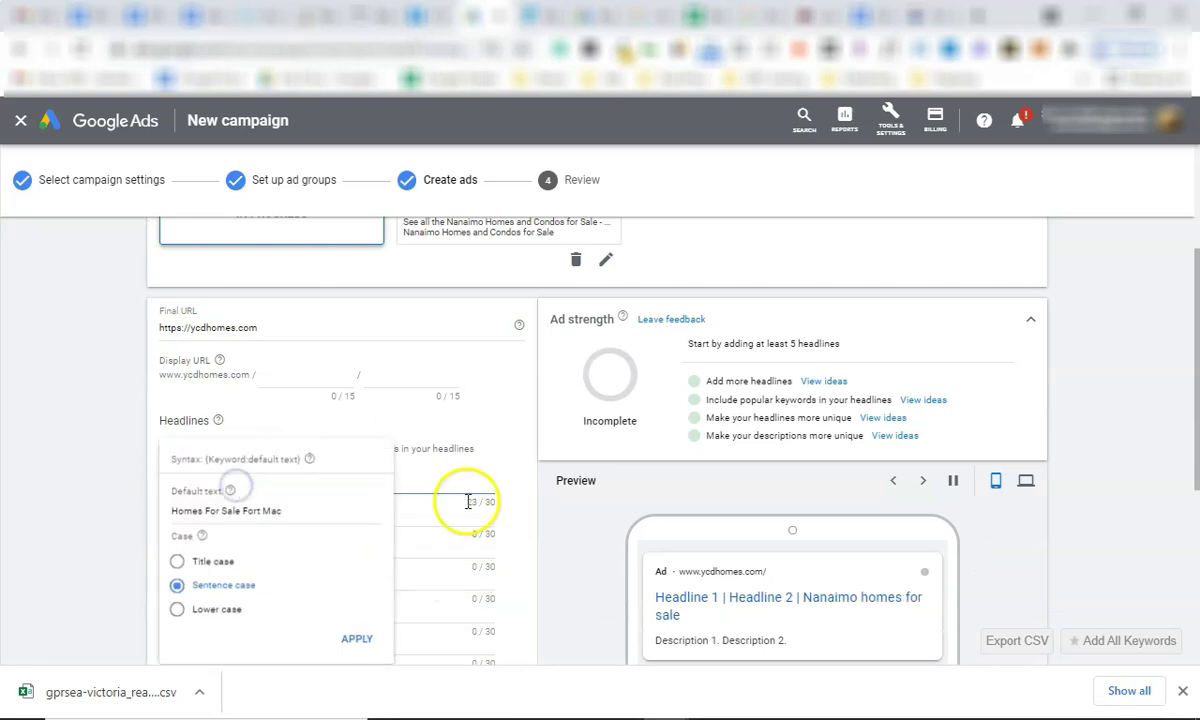
pyautogui.click(406, 516)
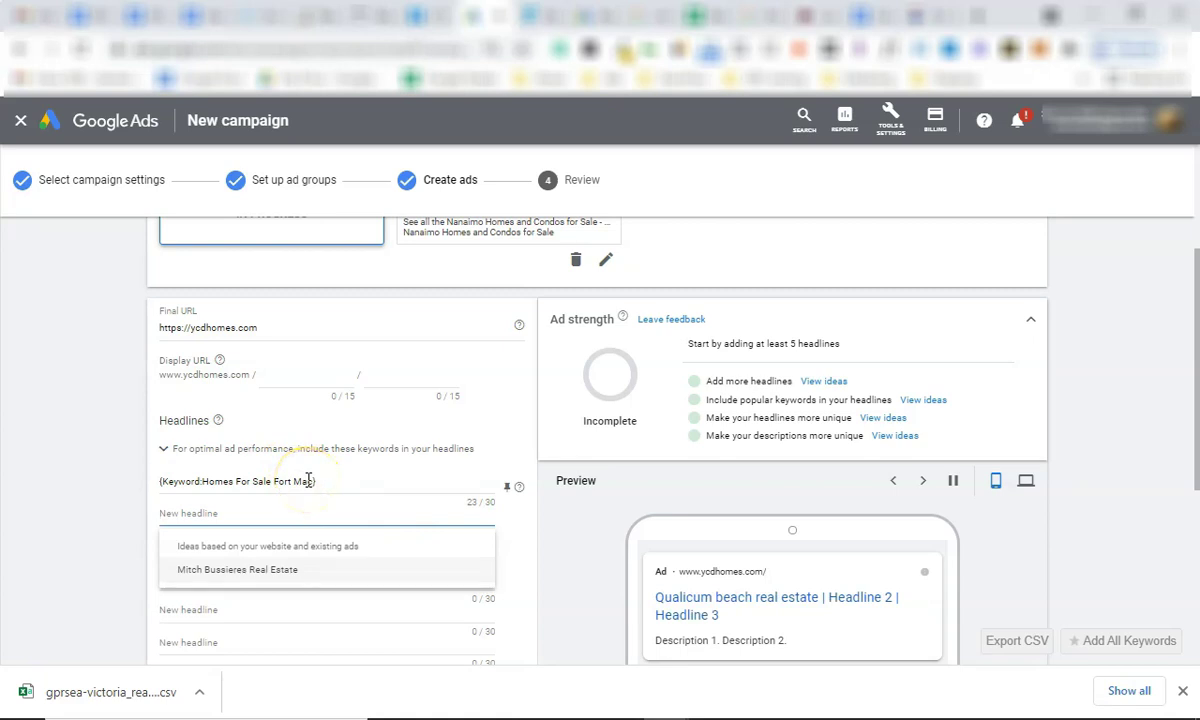
pyautogui.click(194, 480)
pyautogui.moveTo(203, 483); pyautogui.dragTo(311, 485)
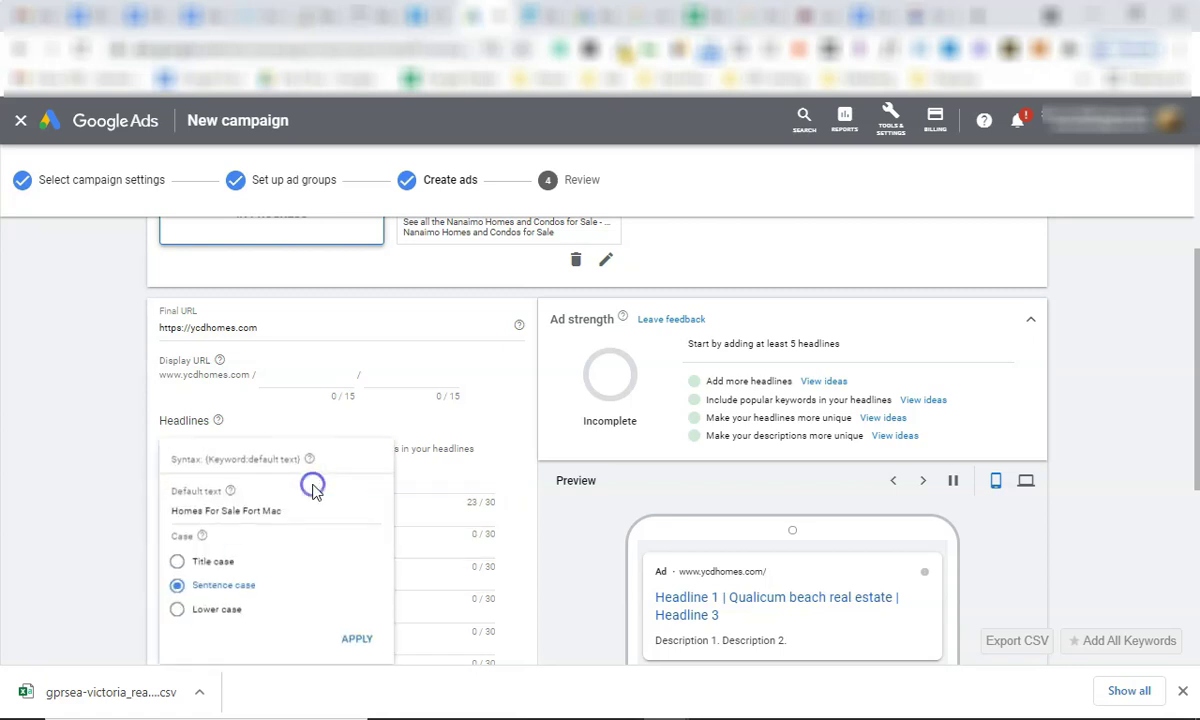
pyautogui.click(565, 508)
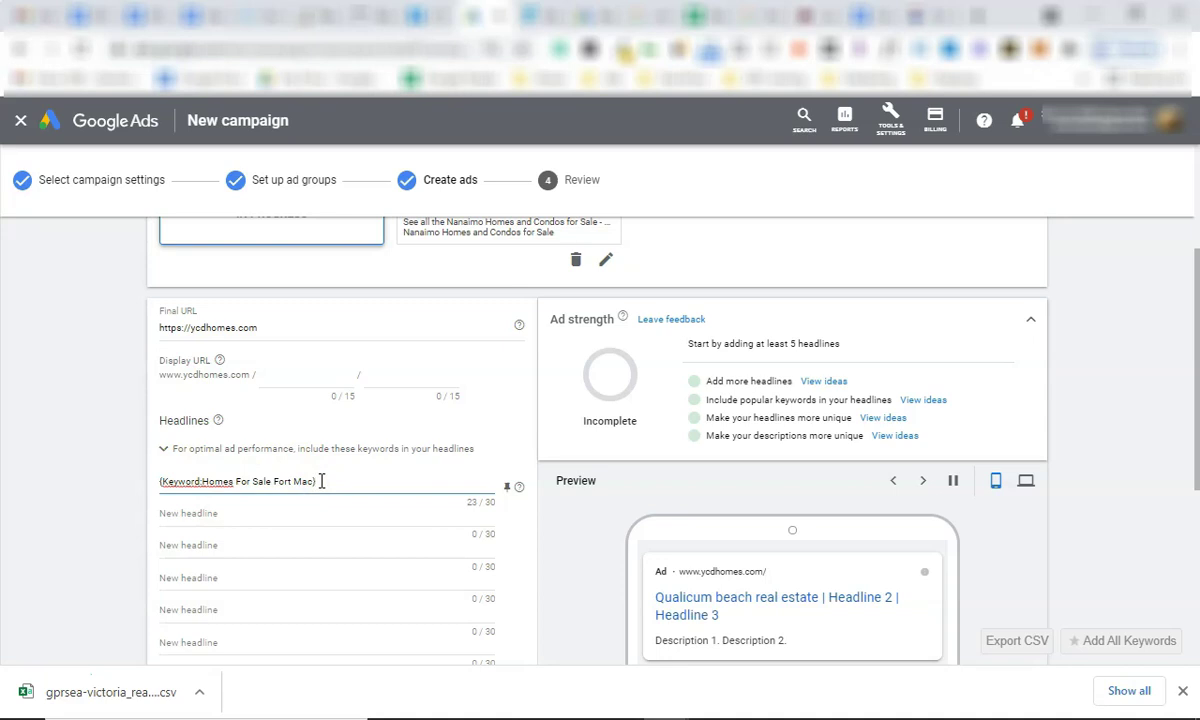
# Recheck the first headline's keyword insertion default text 'Homes For Sale Fort Mac'.
pyautogui.click(208, 481)
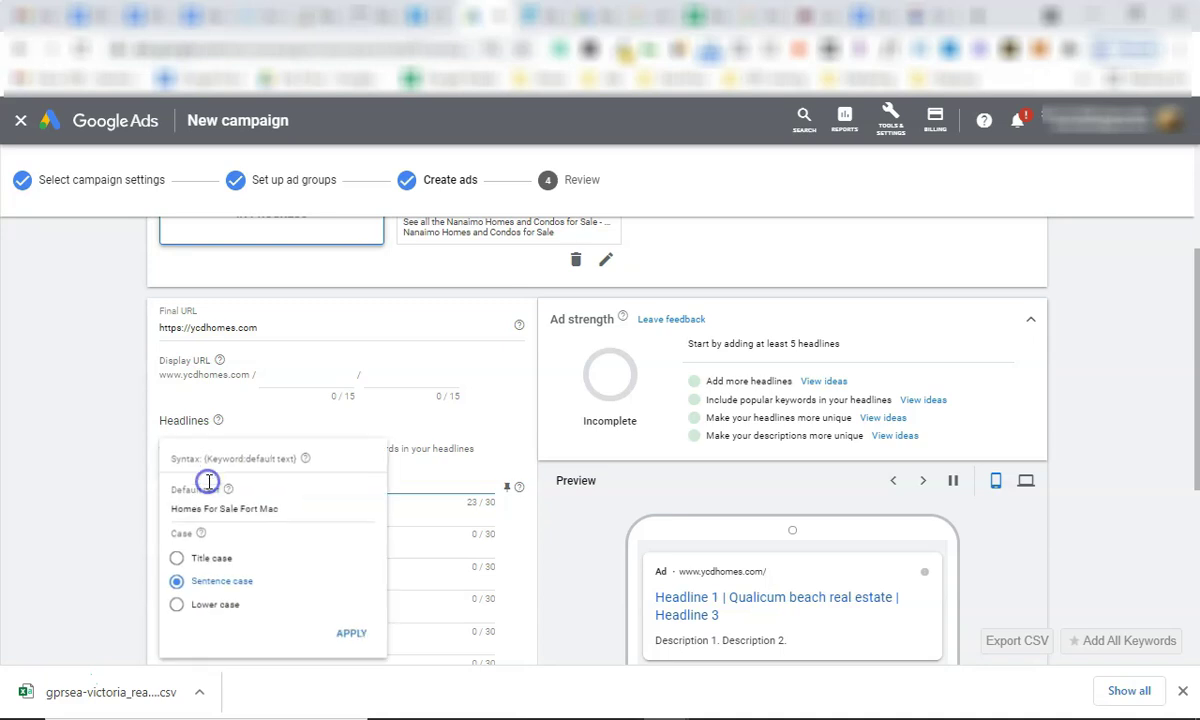
pyautogui.click(122, 478)
pyautogui.click(232, 490)
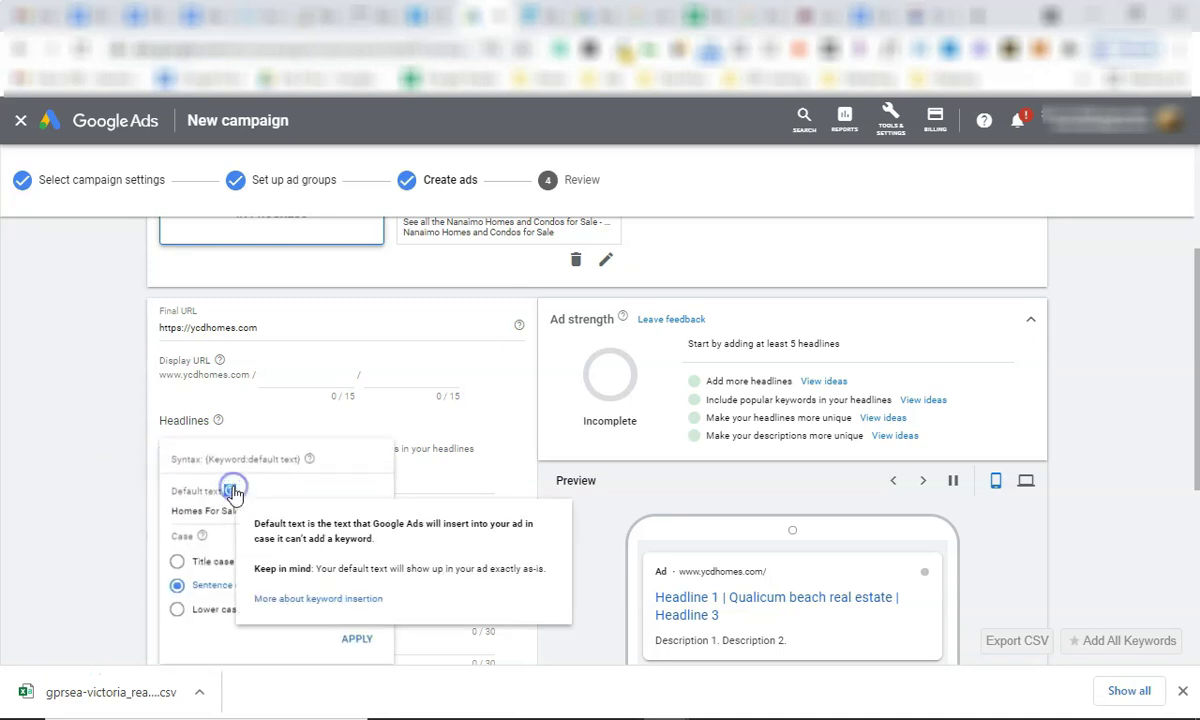
pyautogui.click(142, 485)
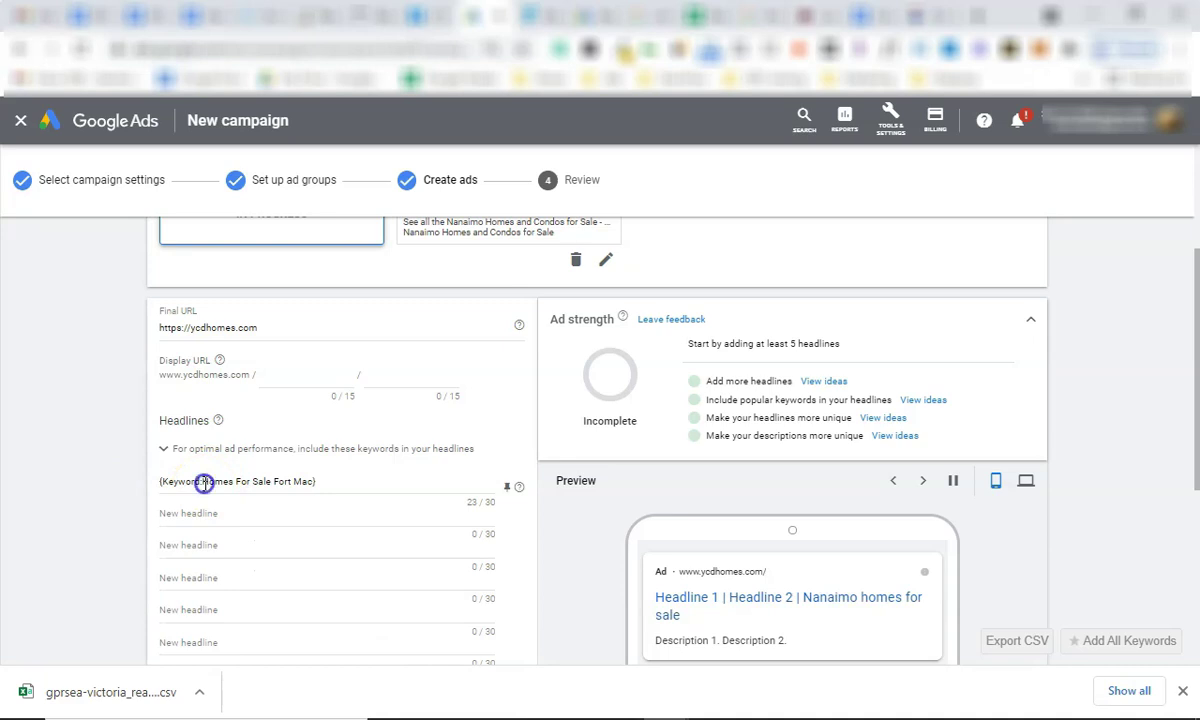
pyautogui.moveTo(204, 483); pyautogui.dragTo(397, 497)
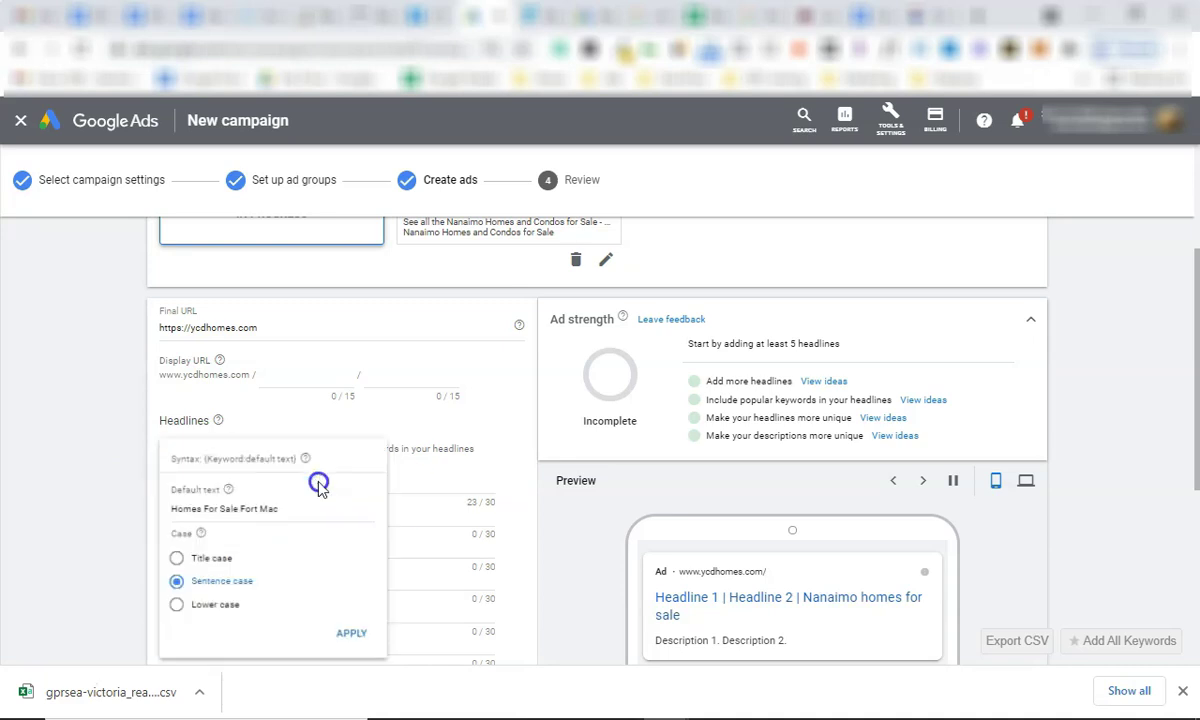
pyautogui.click(542, 490)
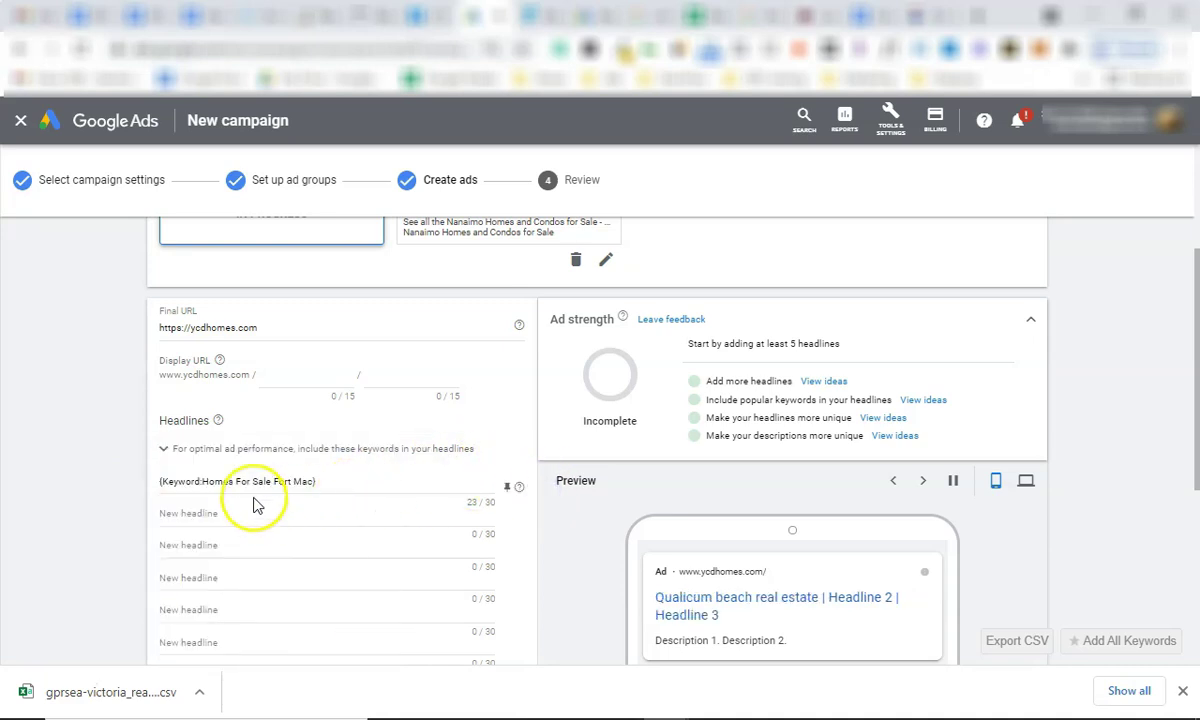
pyautogui.moveTo(204, 483); pyautogui.dragTo(303, 481)
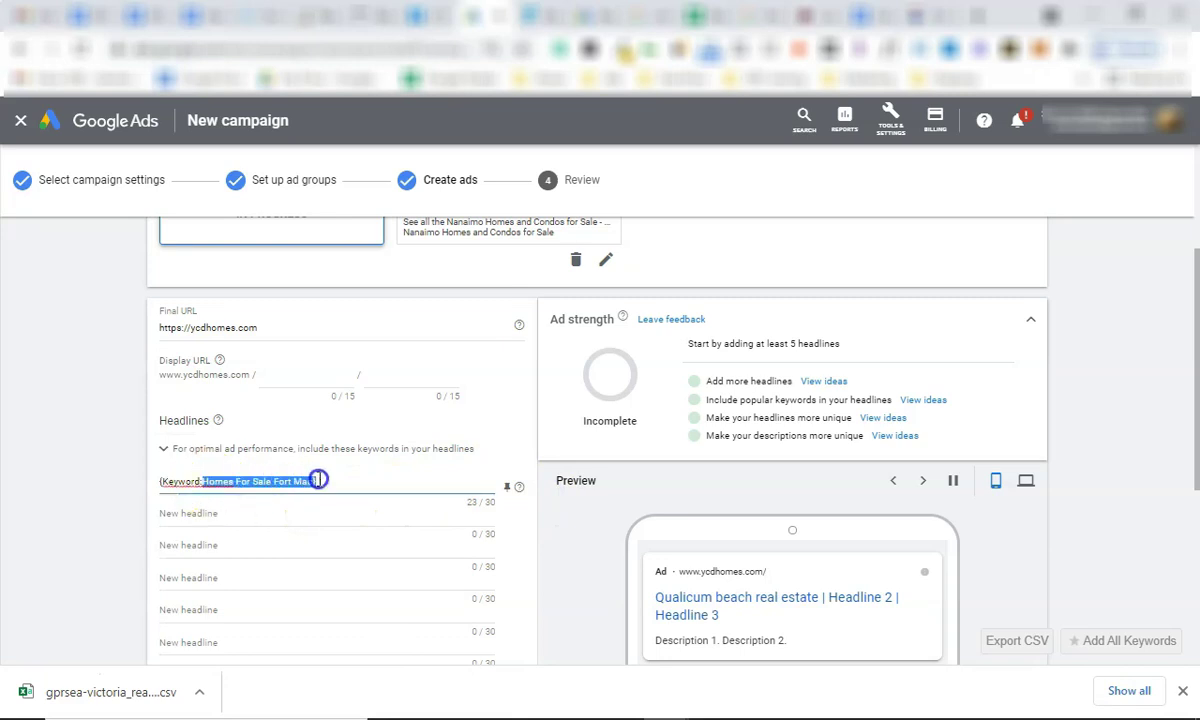
pyautogui.click(37, 432)
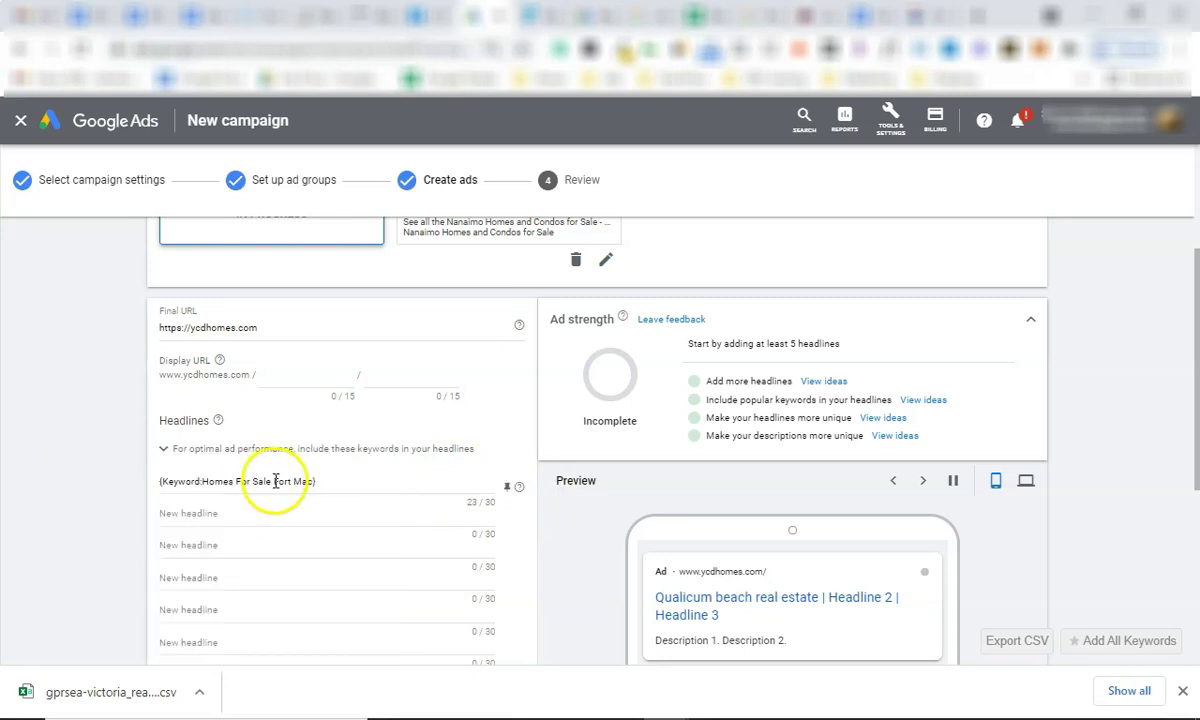
pyautogui.click(275, 481)
pyautogui.click(71, 452)
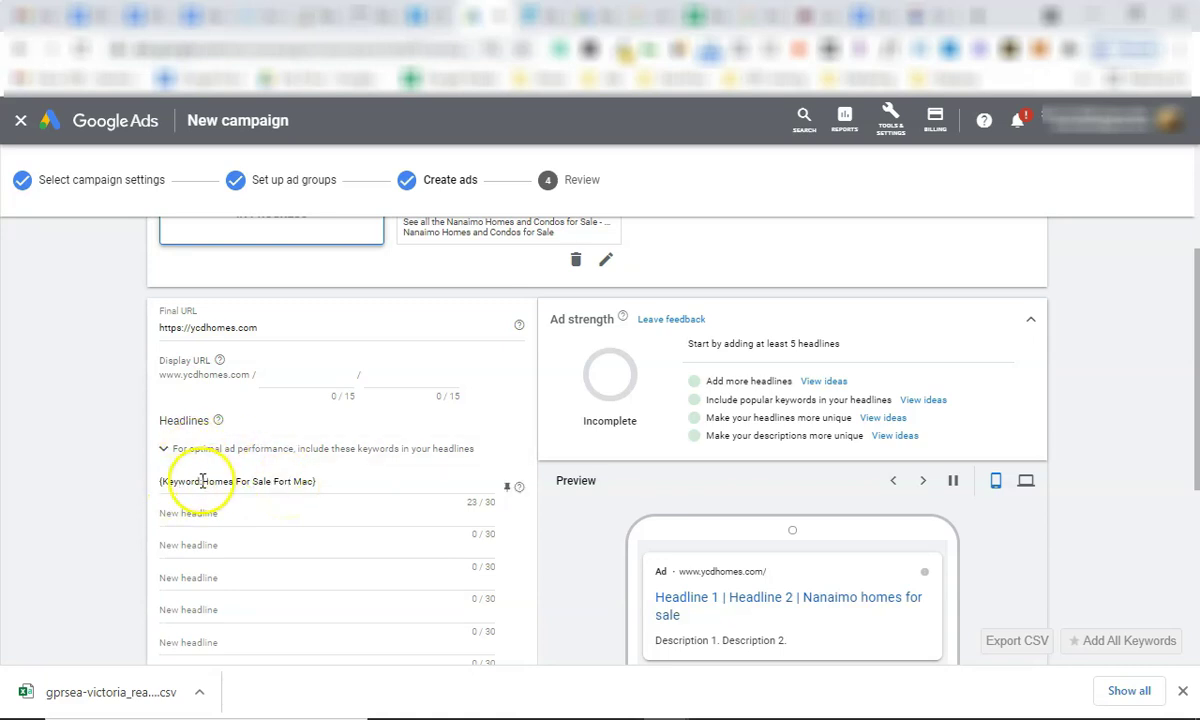
pyautogui.moveTo(205, 484); pyautogui.dragTo(314, 483)
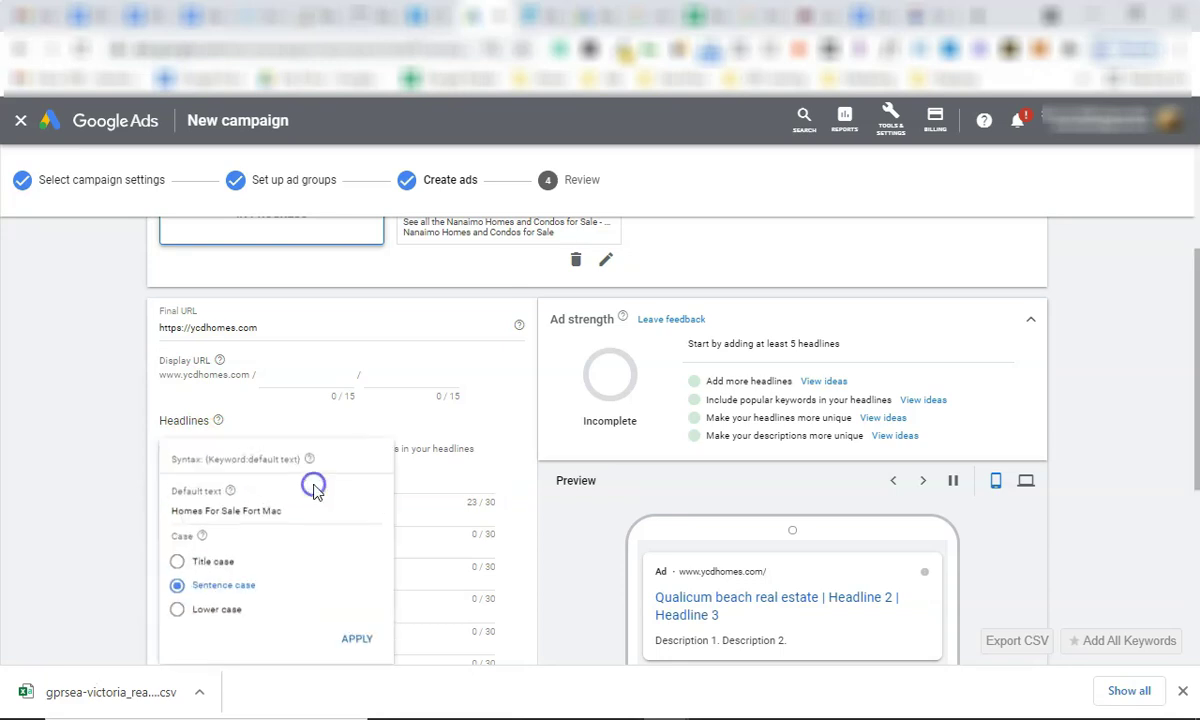
pyautogui.click(545, 497)
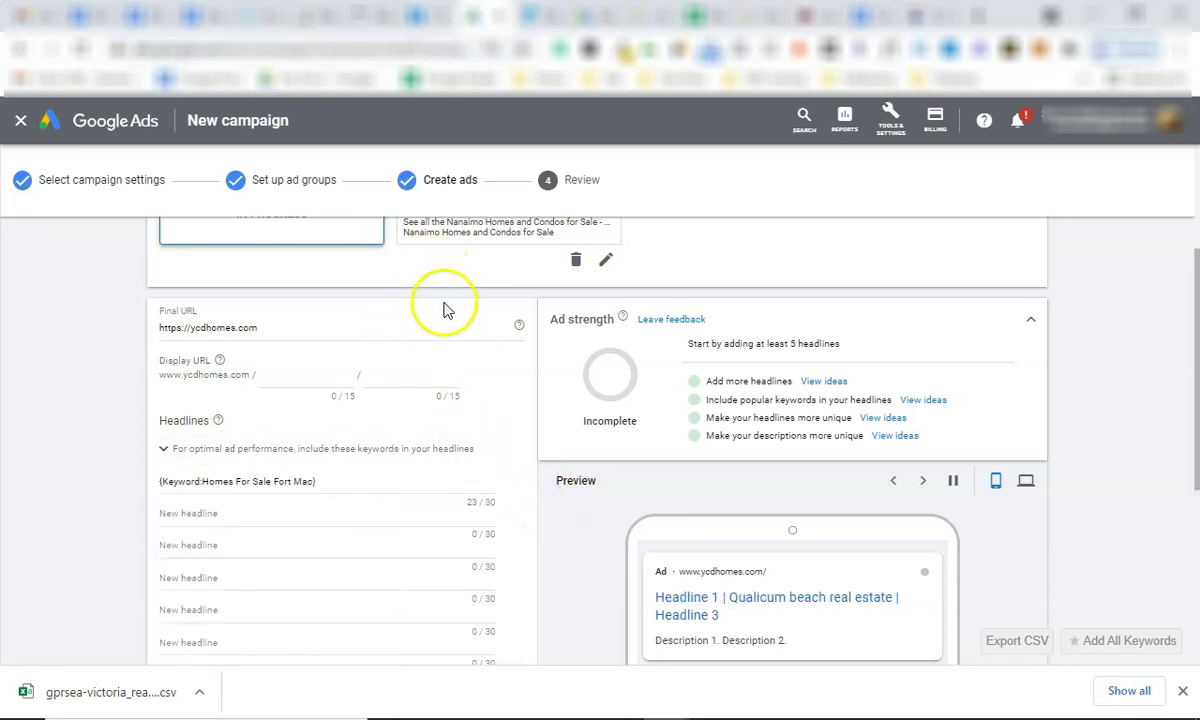
pyautogui.click(300, 483)
# Finish the first headline as {Keyword:Homes For Sale Fort Mac} with the closing brace.
pyautogui.click(118, 490)
pyautogui.scroll(2, 460, 330)
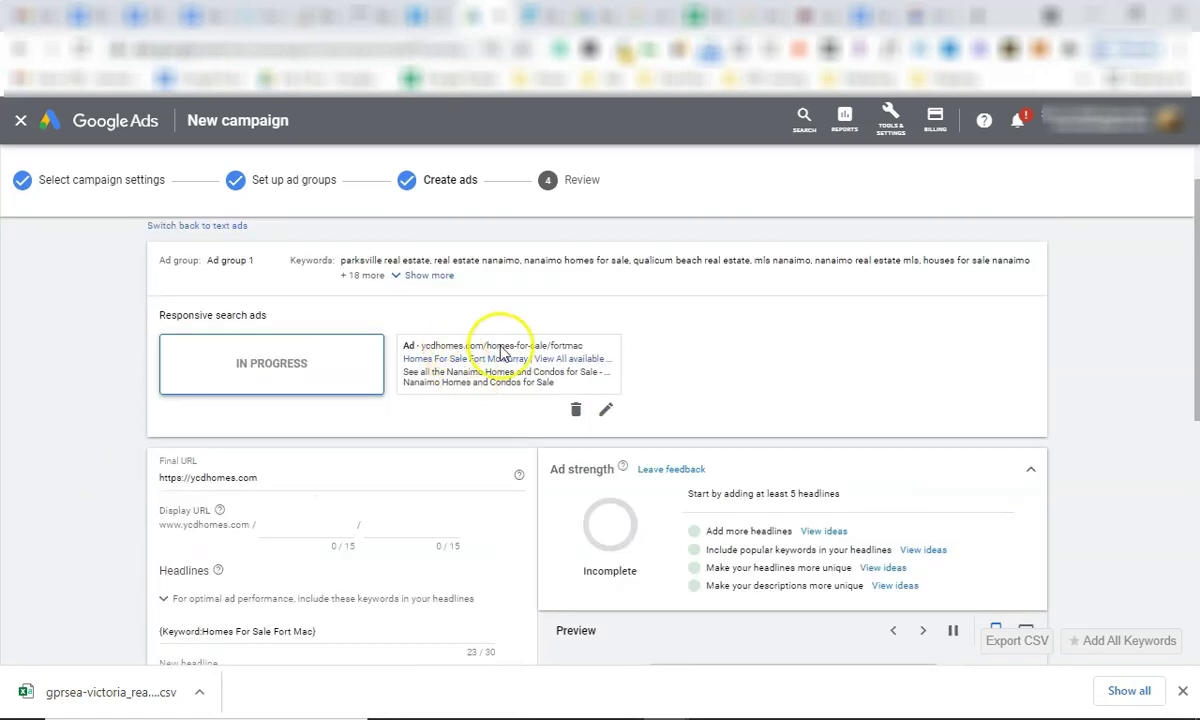
pyautogui.scroll(-2, 285, 500)
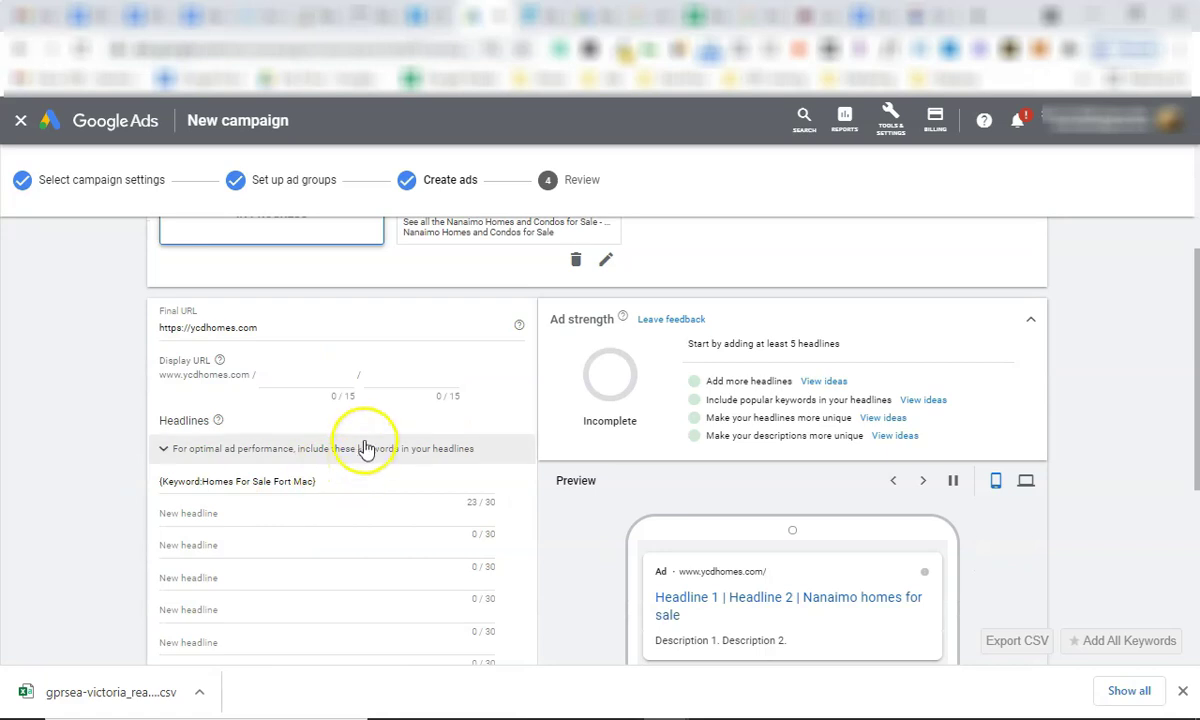
pyautogui.scroll(2, 469, 257)
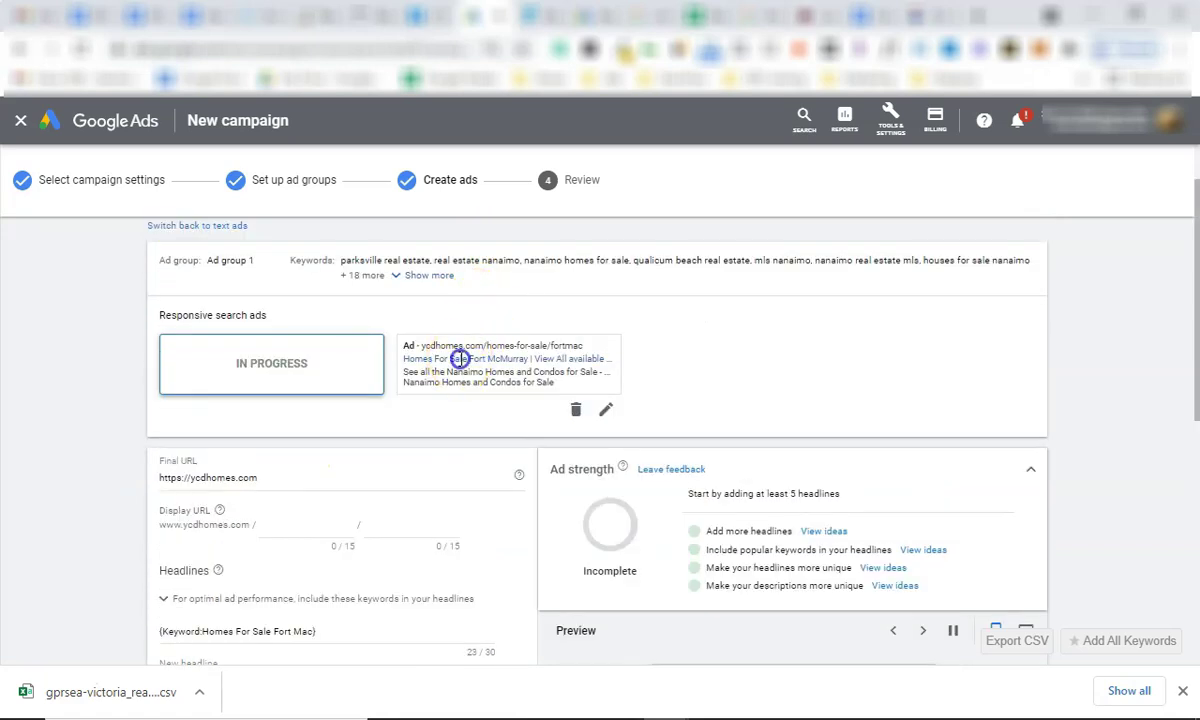
pyautogui.moveTo(603, 358); pyautogui.dragTo(616, 342)
pyautogui.click(97, 400)
pyautogui.scroll(-2, 287, 450)
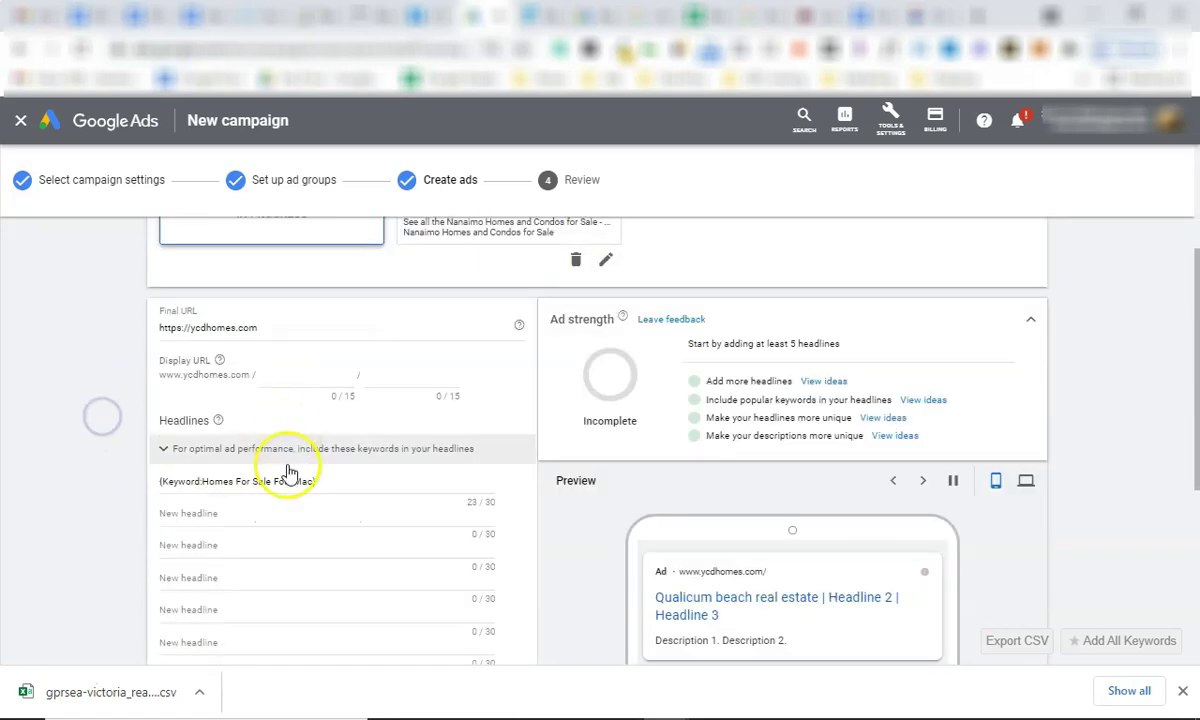
pyautogui.write('}')
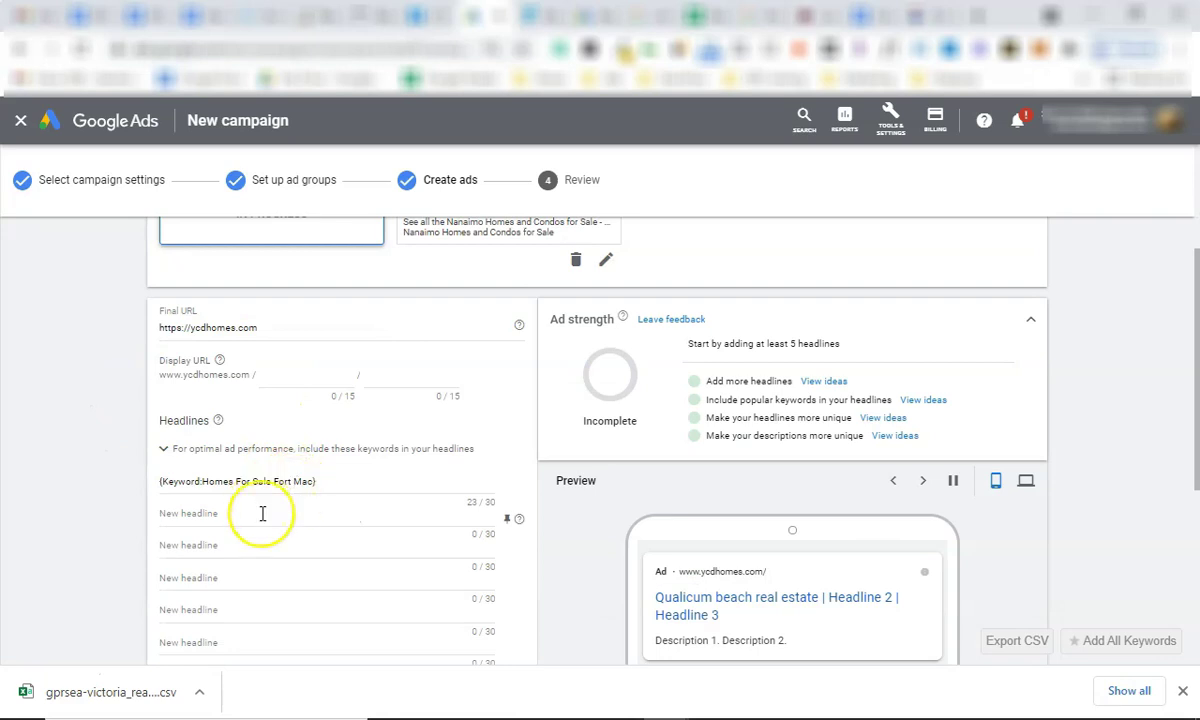
pyautogui.scroll(1, 455, 471)
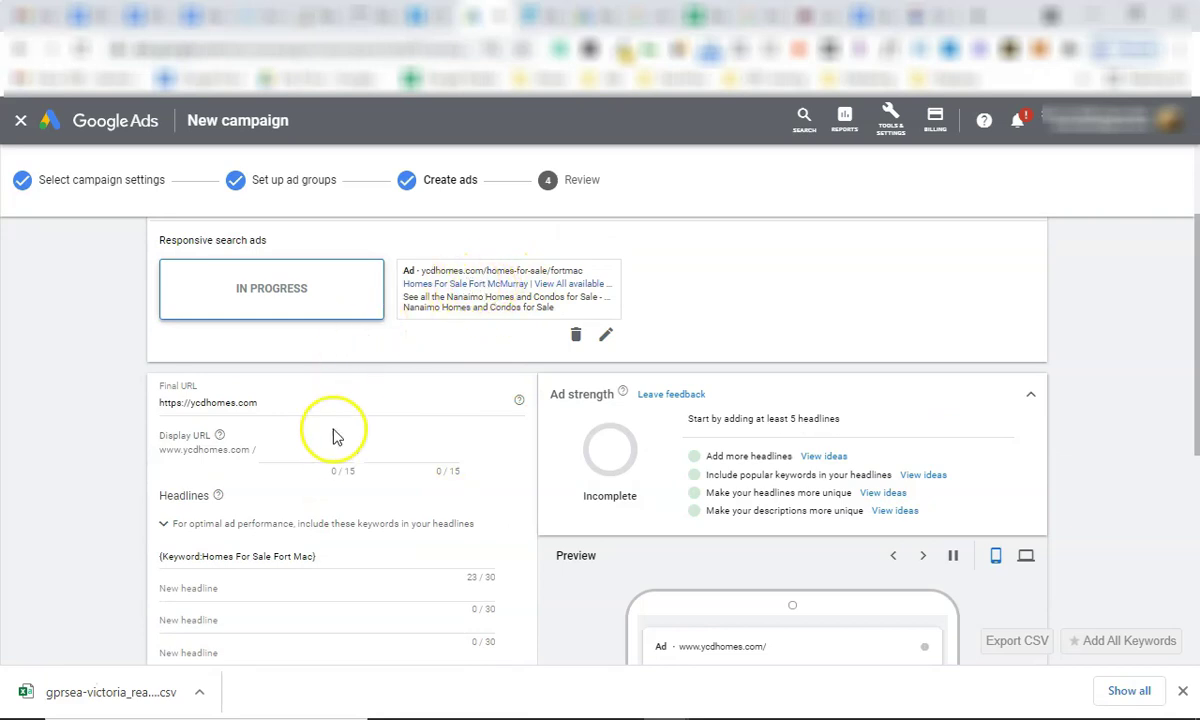
pyautogui.scroll(-1, 330, 440)
pyautogui.scroll(-2, 288, 375)
# Enter 'View All properties' as the second headline.
pyautogui.click(279, 360)
pyautogui.write('vi')
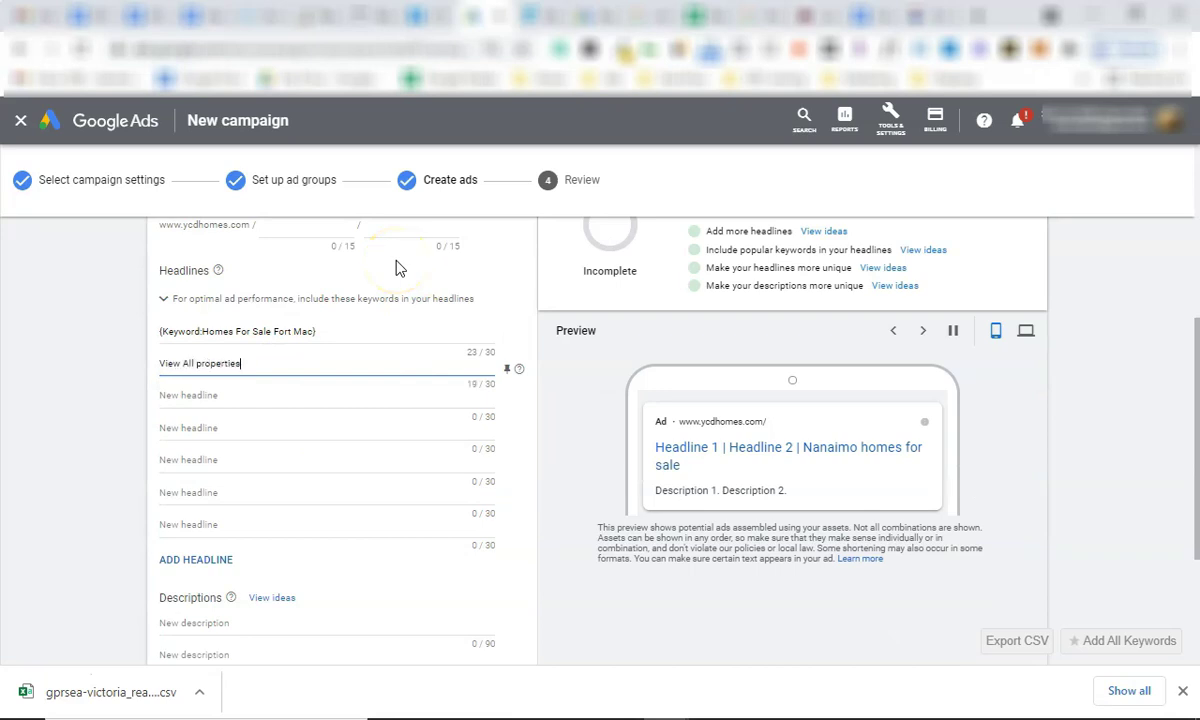
pyautogui.scroll(-3, 396, 426)
pyautogui.scroll(4, 214, 500)
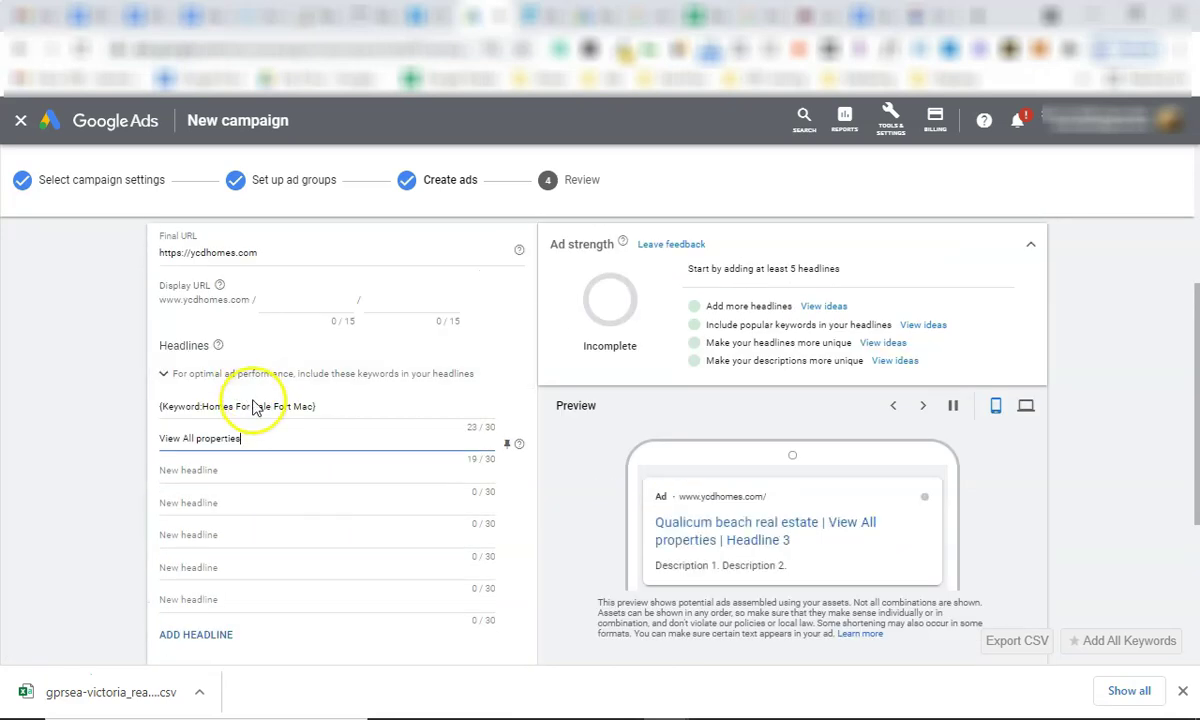
pyautogui.scroll(2, 270, 420)
pyautogui.doubleClick(292, 402)
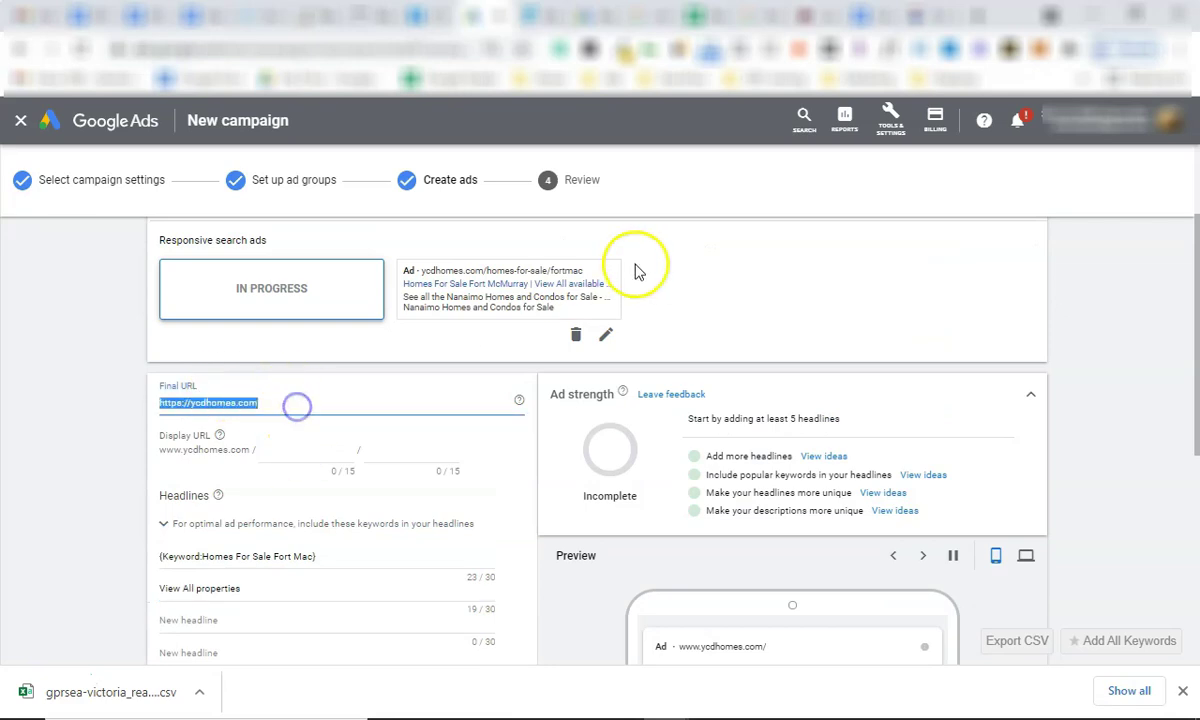
pyautogui.click(267, 400)
pyautogui.click(268, 403)
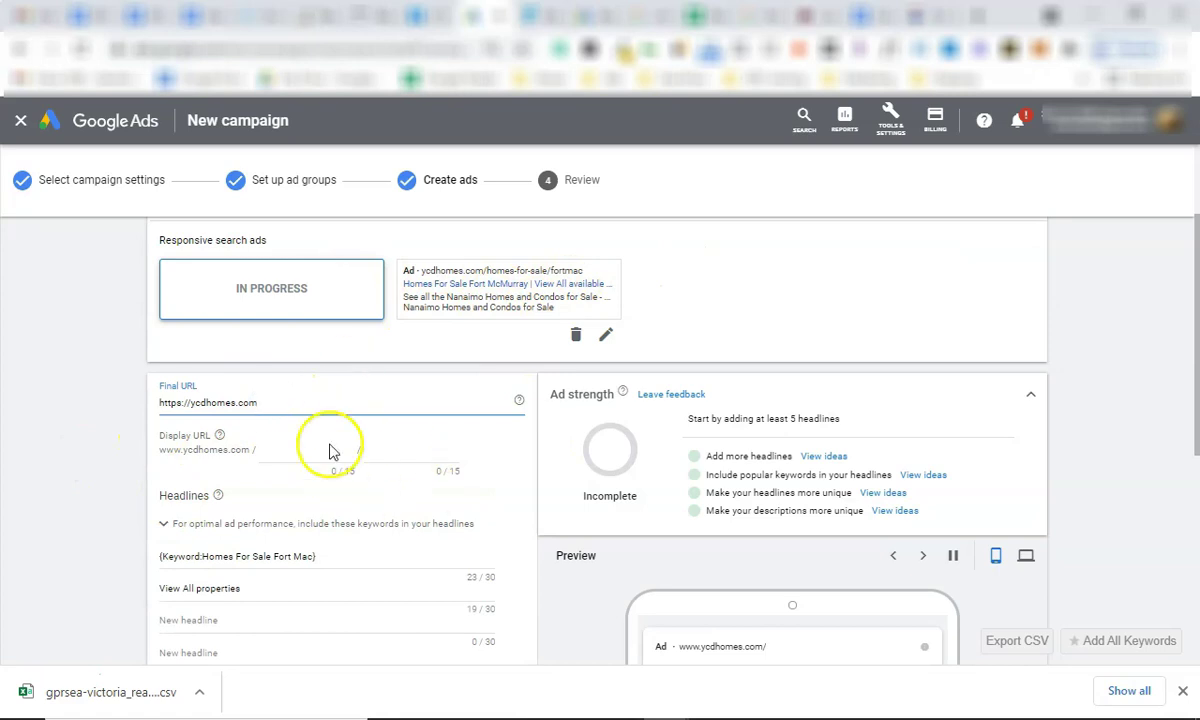
pyautogui.scroll(2, 330, 440)
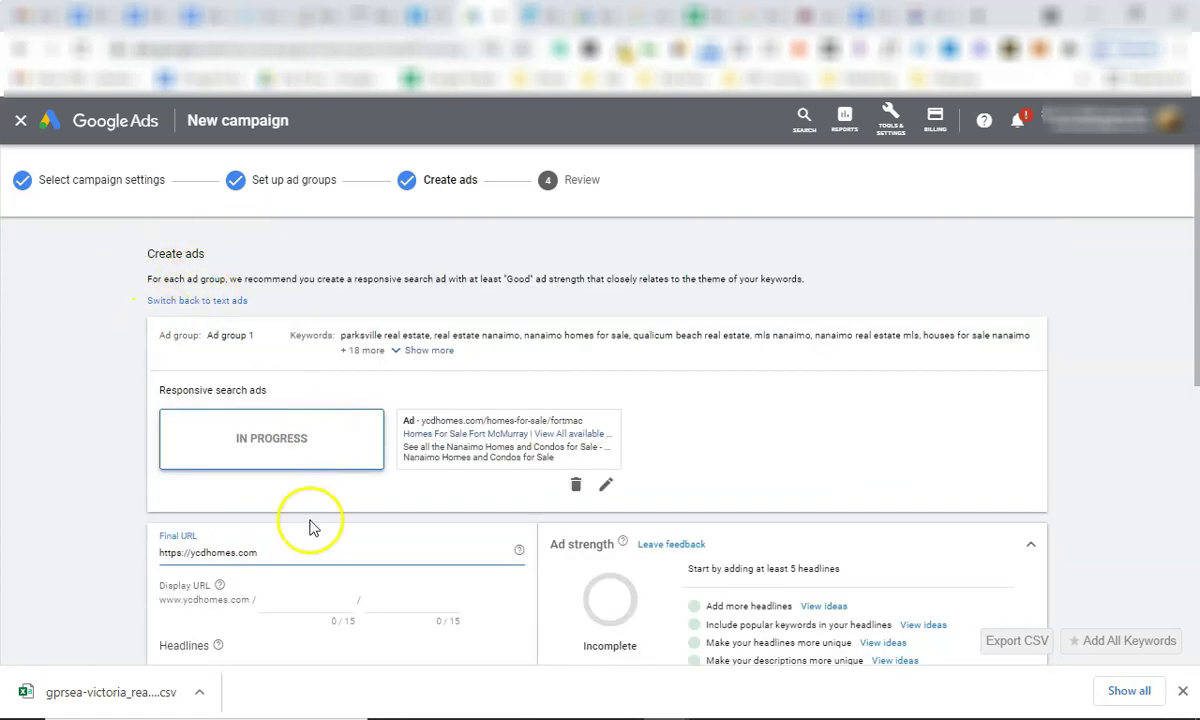
pyautogui.scroll(-1, 320, 500)
pyautogui.click(915, 15)
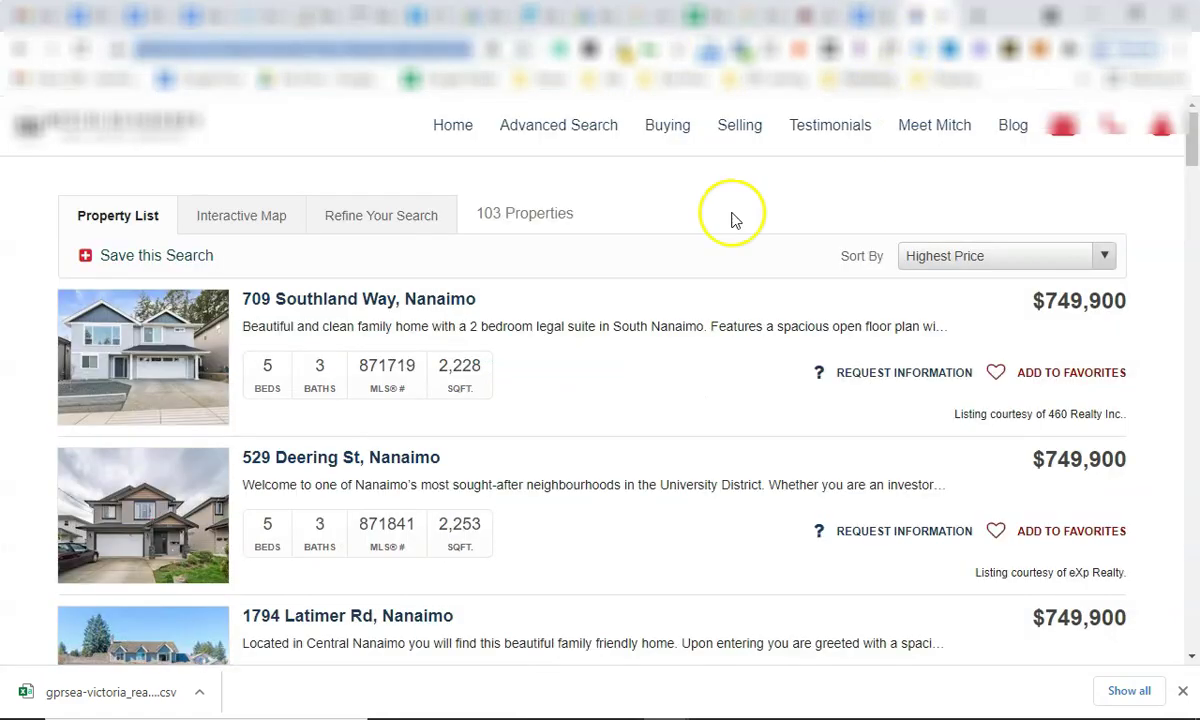
# Run an advanced ycdhomes search for Nanaimo properties with Condo unchecked.
pyautogui.click(300, 218)
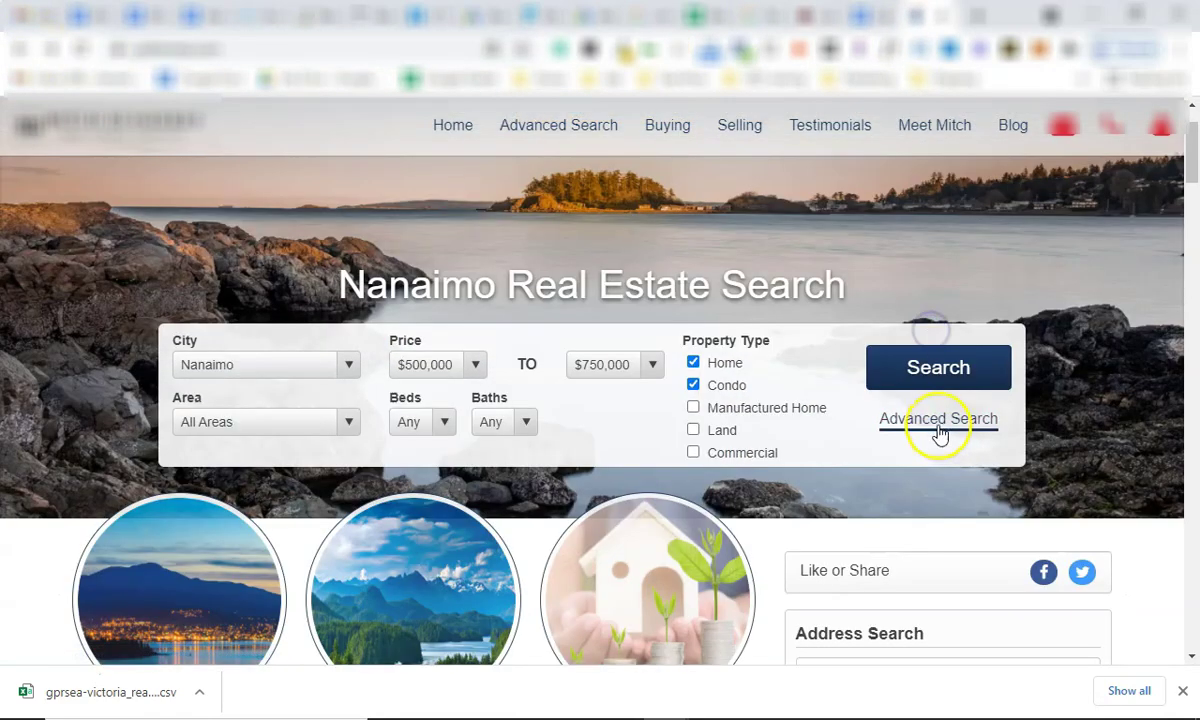
pyautogui.click(939, 420)
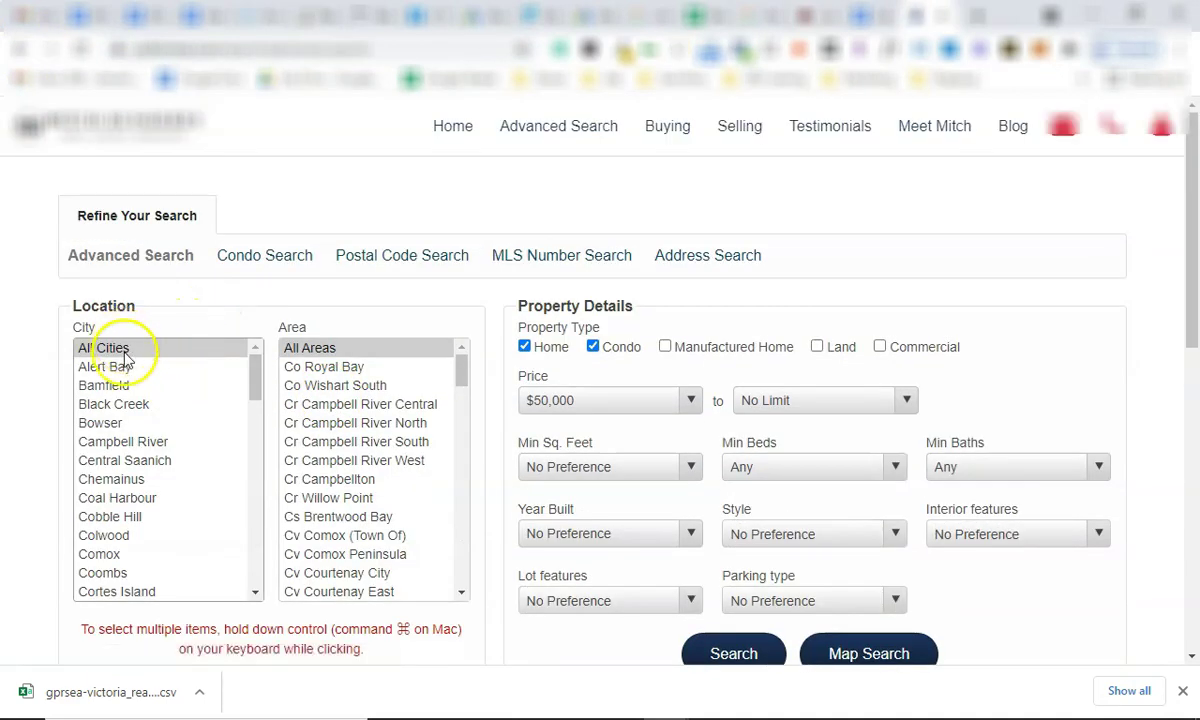
pyautogui.scroll(-8, 172, 465)
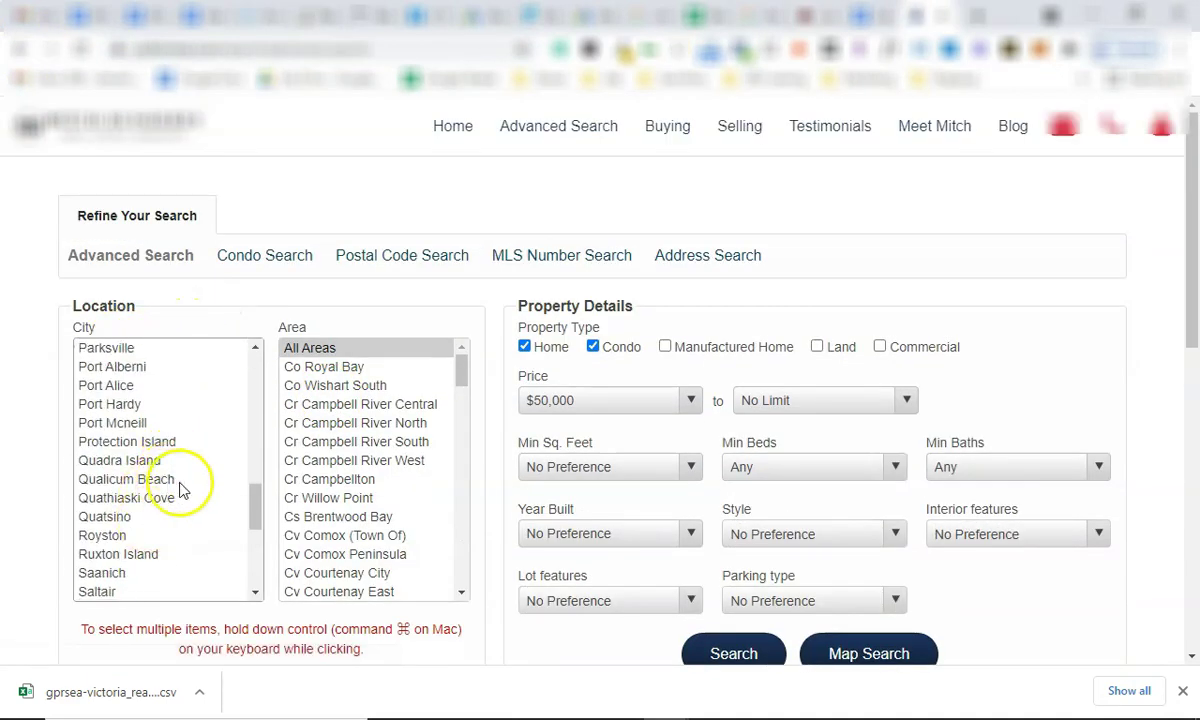
pyautogui.scroll(-3, 140, 482)
pyautogui.scroll(-4, 140, 522)
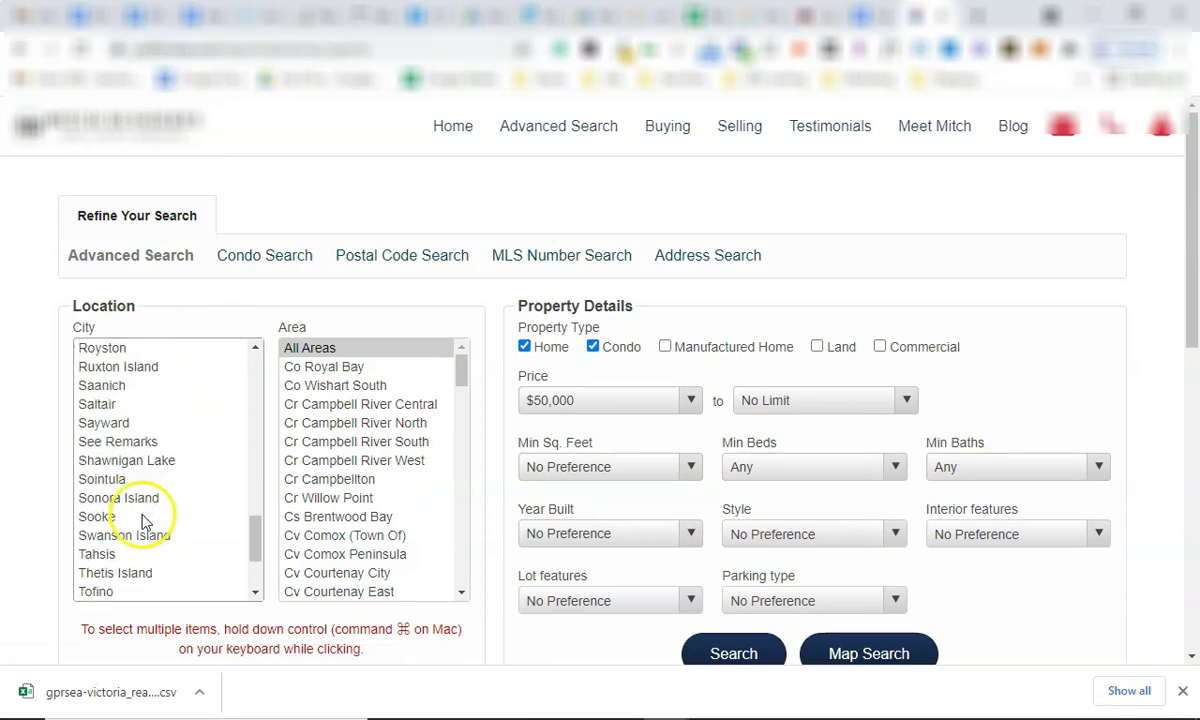
pyautogui.scroll(8, 147, 509)
pyautogui.click(115, 441)
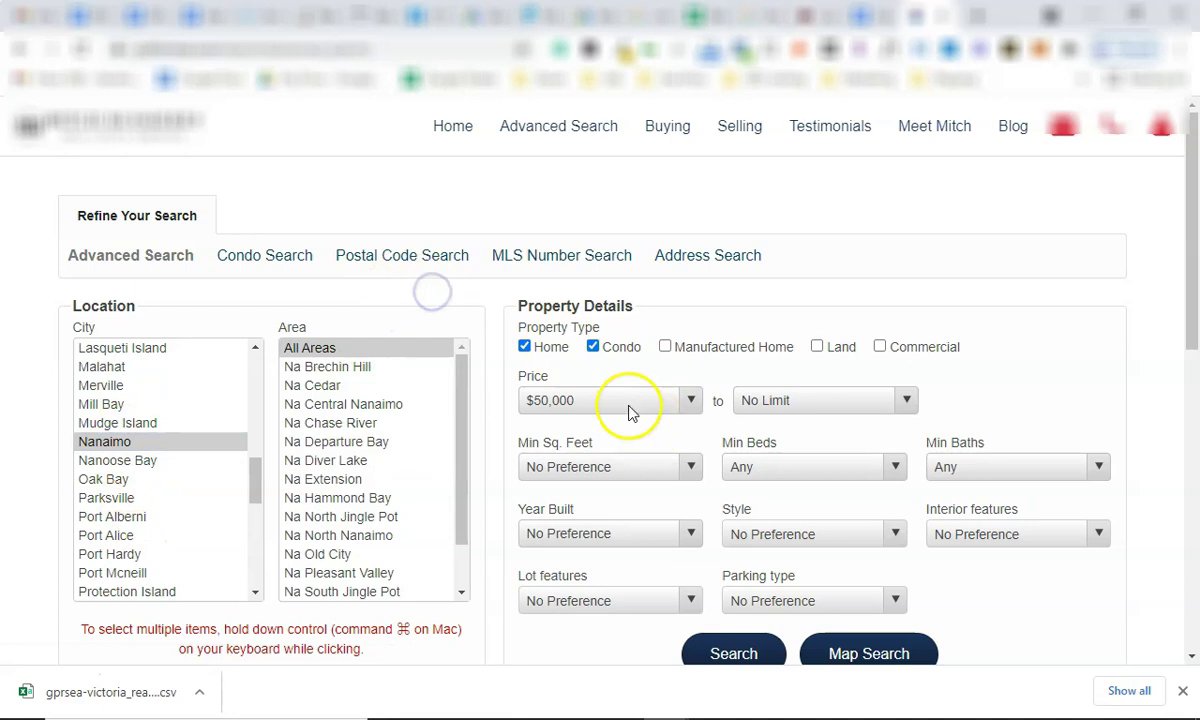
pyautogui.click(593, 346)
pyautogui.scroll(-2, 667, 387)
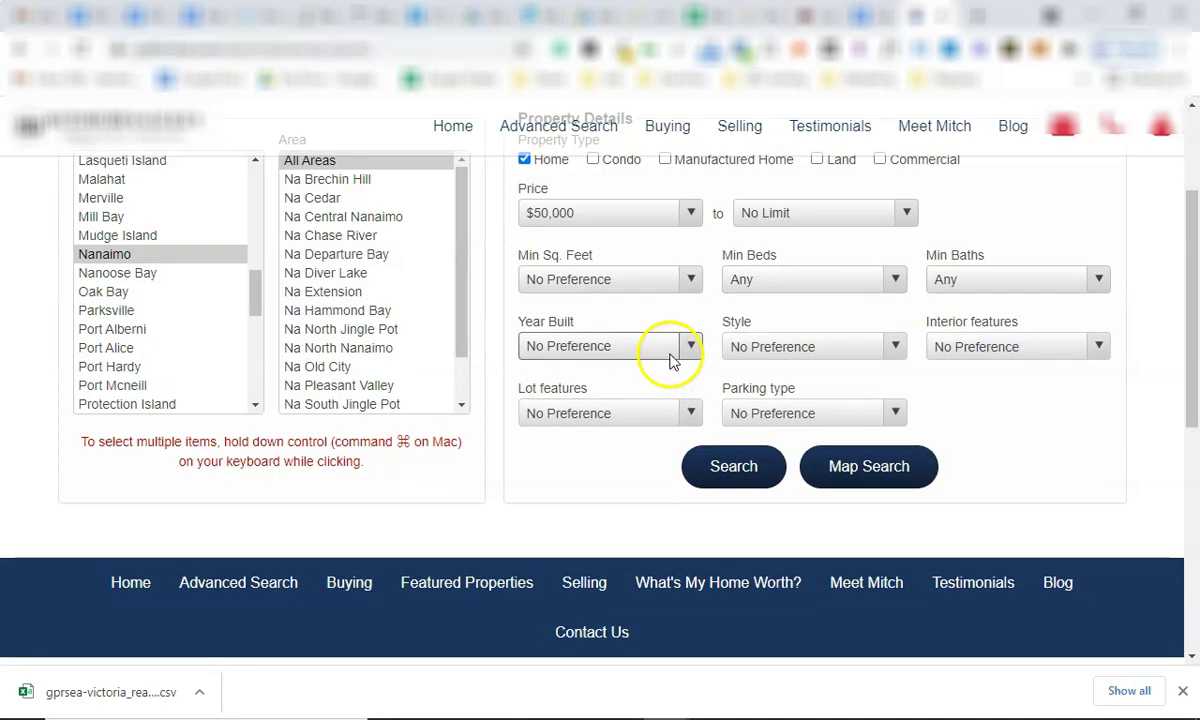
pyautogui.click(771, 475)
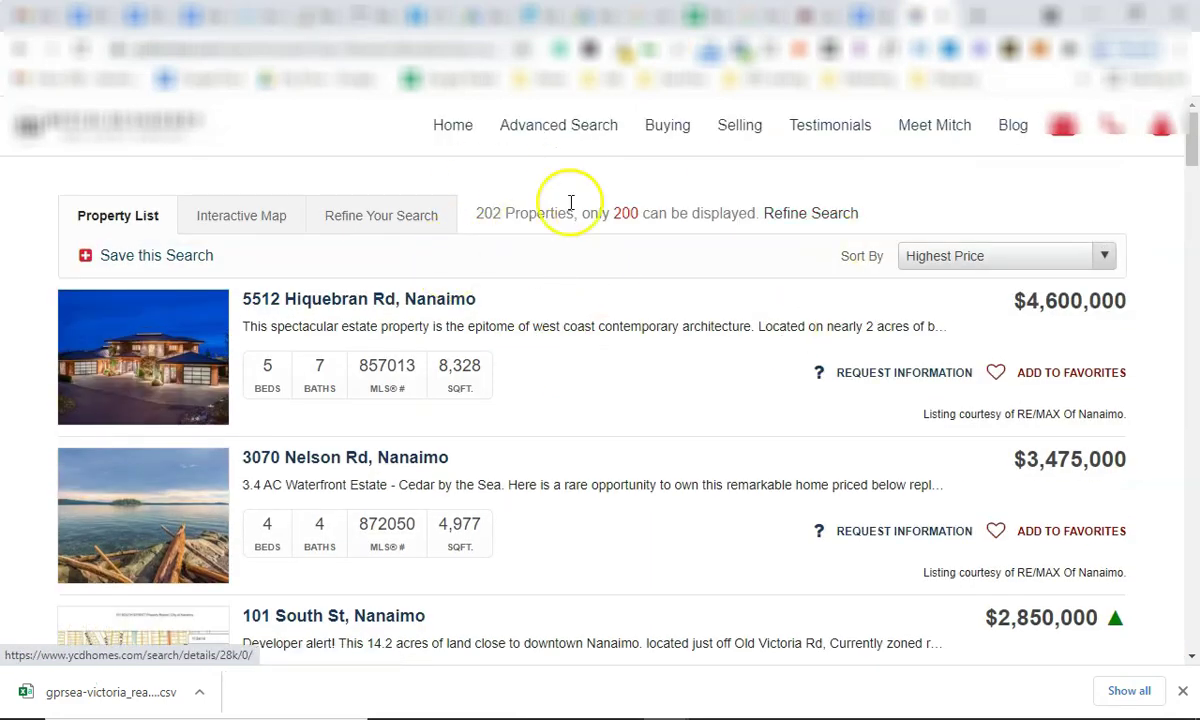
# Sort the results by Newest, copy the results URL, and go back to Google Ads.
pyautogui.click(395, 48)
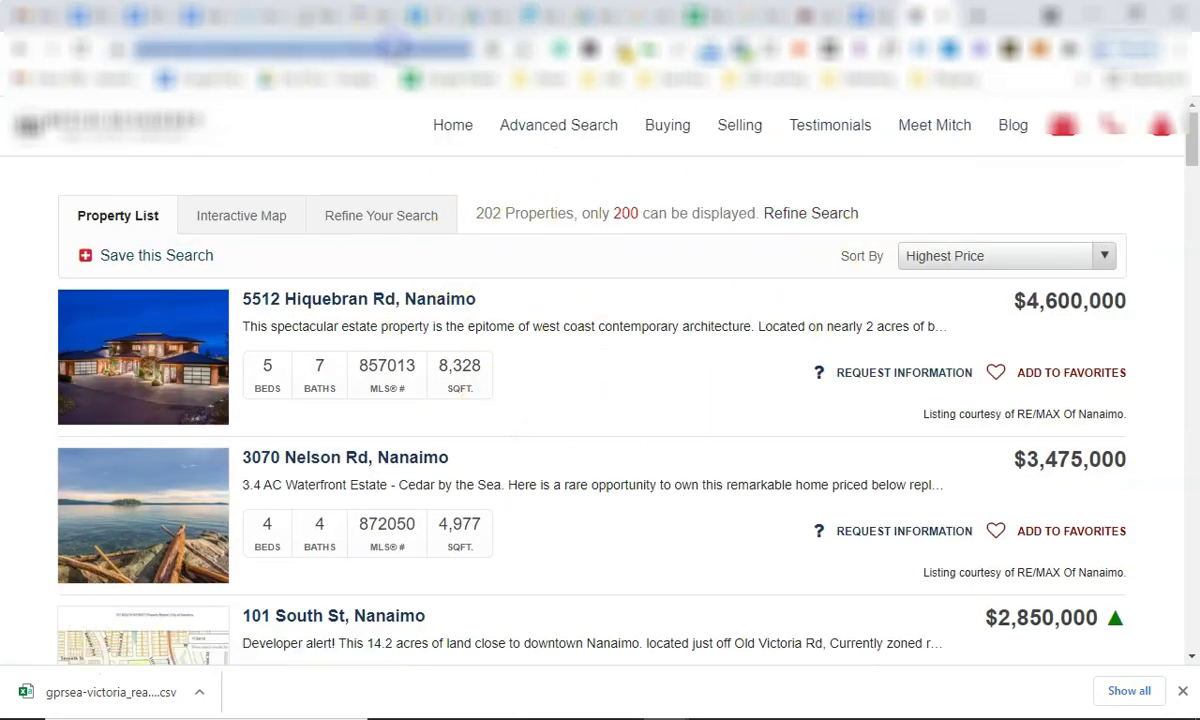
pyautogui.click(985, 158)
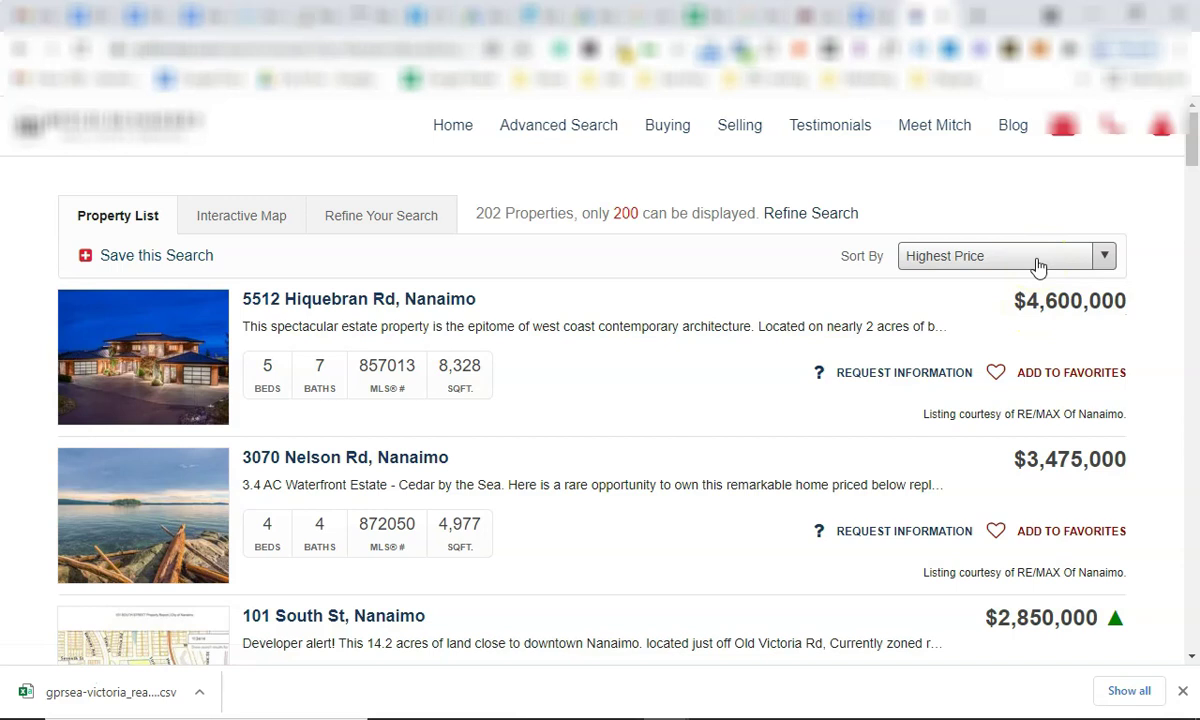
pyautogui.click(1037, 257)
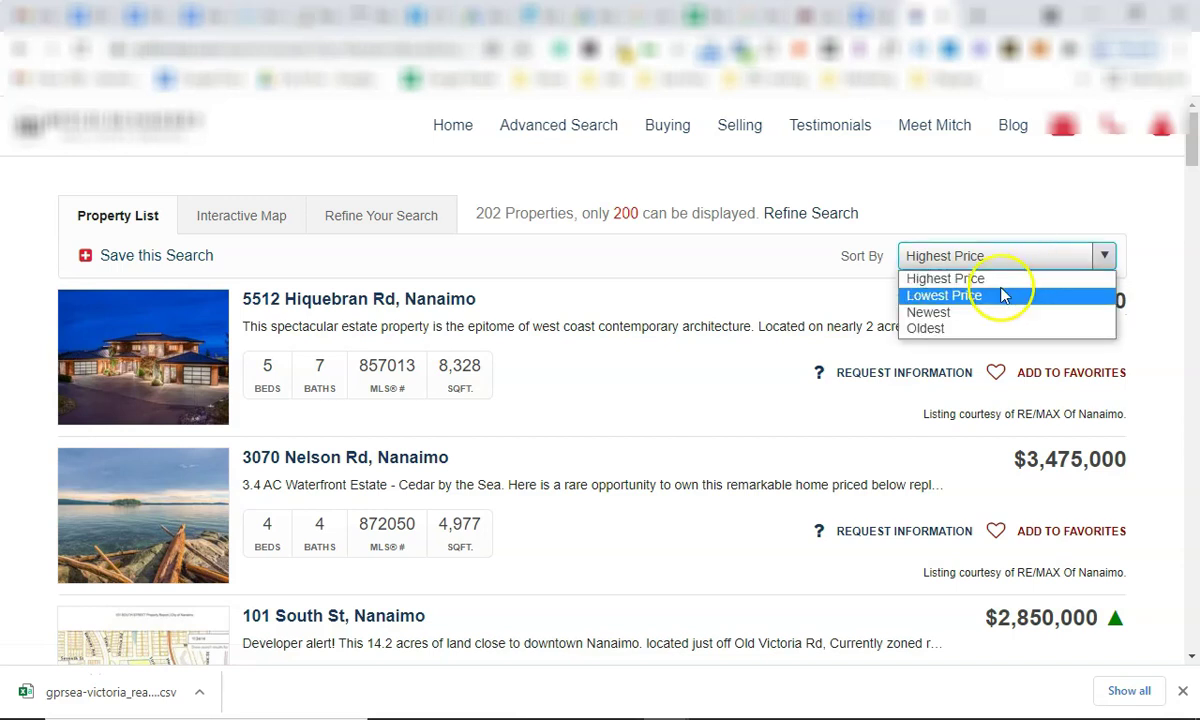
pyautogui.click(928, 312)
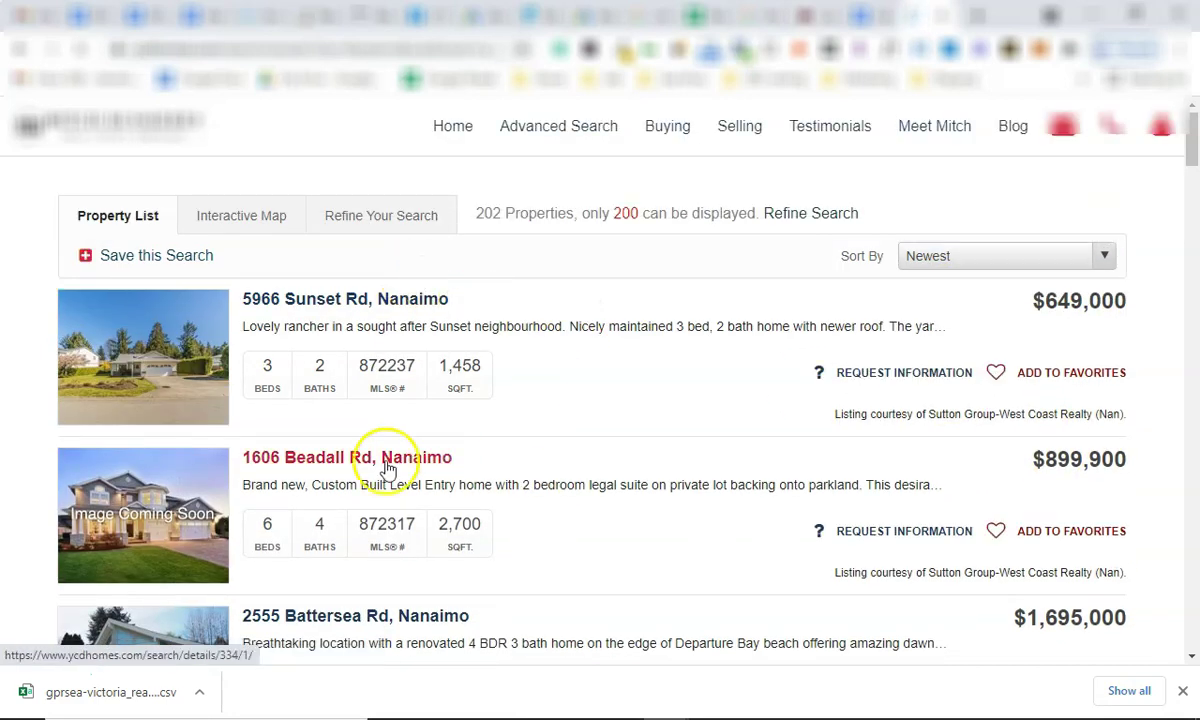
pyautogui.click(397, 47)
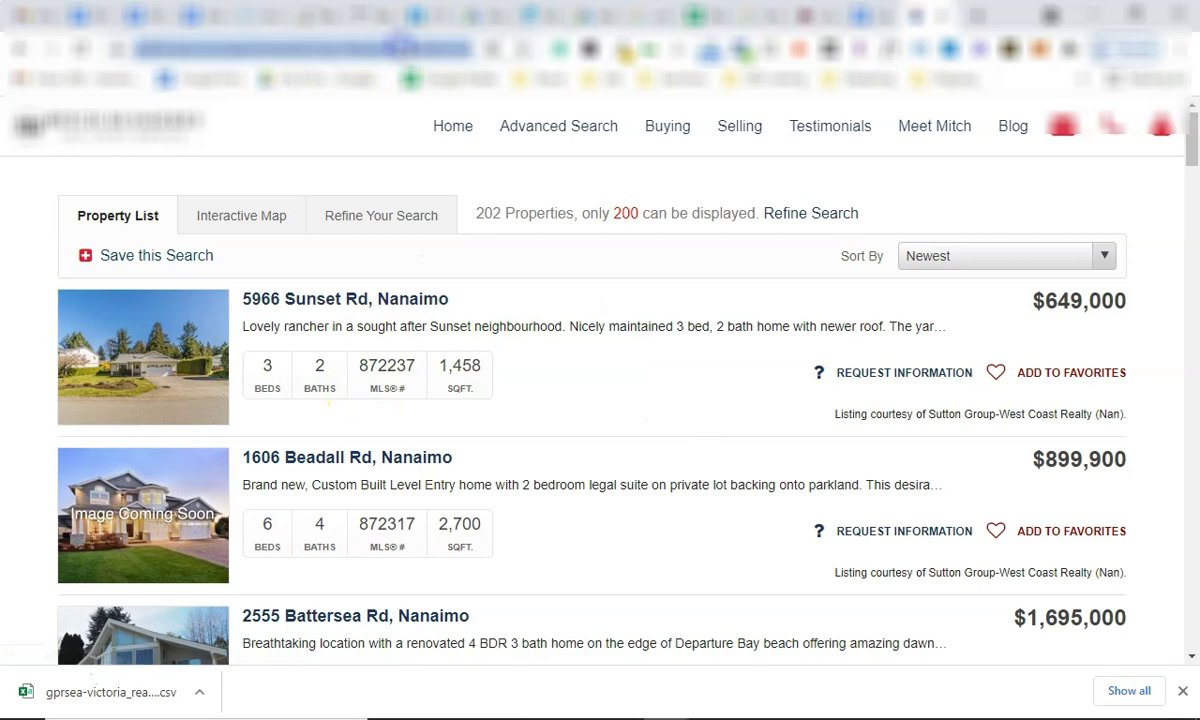
pyautogui.click(478, 17)
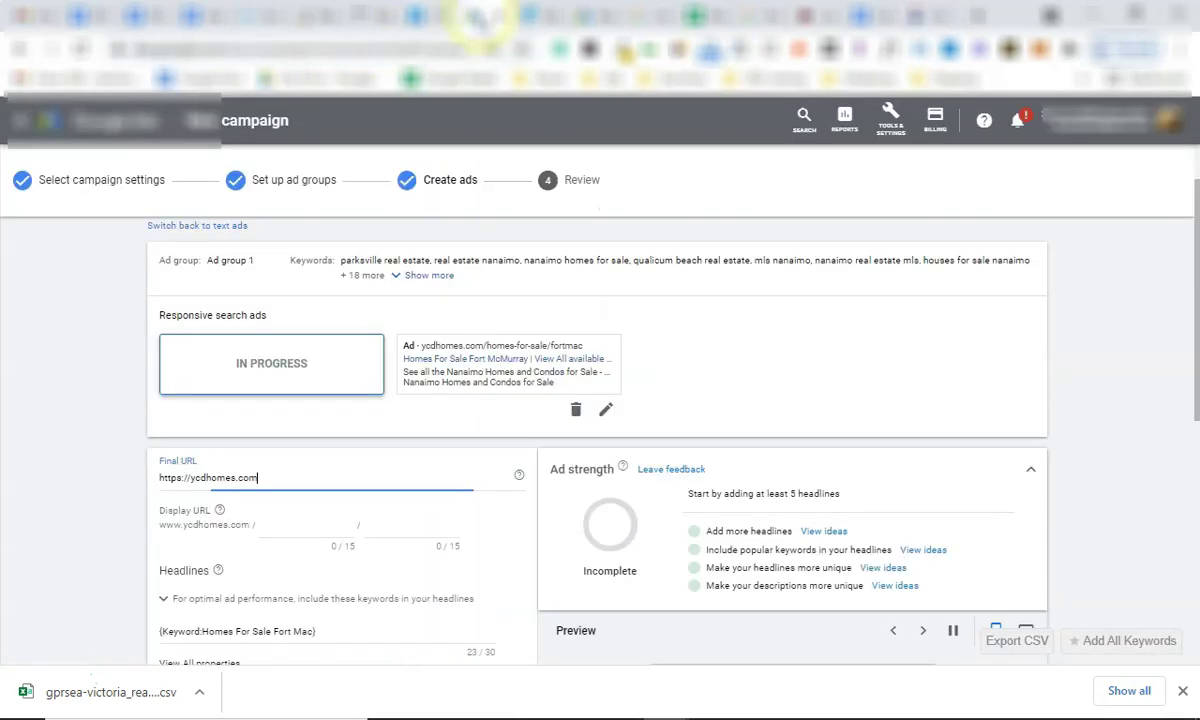
# Paste the ycdhomes Nanaimo search results URL as the ad's Final URL, then return to the listings.
pyautogui.hotkey('ctrl', 'v')
pyautogui.hotkey('ctrl', 'a')
pyautogui.hotkey('ctrl', 'v')
pyautogui.click(49, 482)
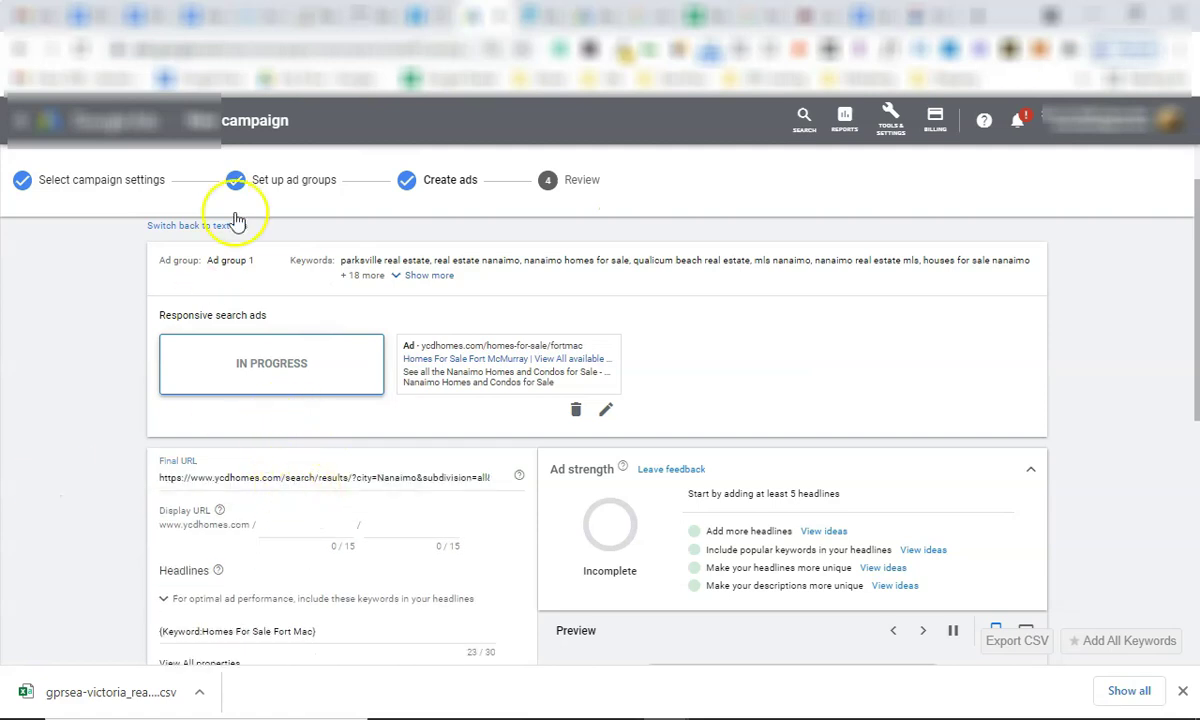
pyautogui.scroll(-4, 310, 450)
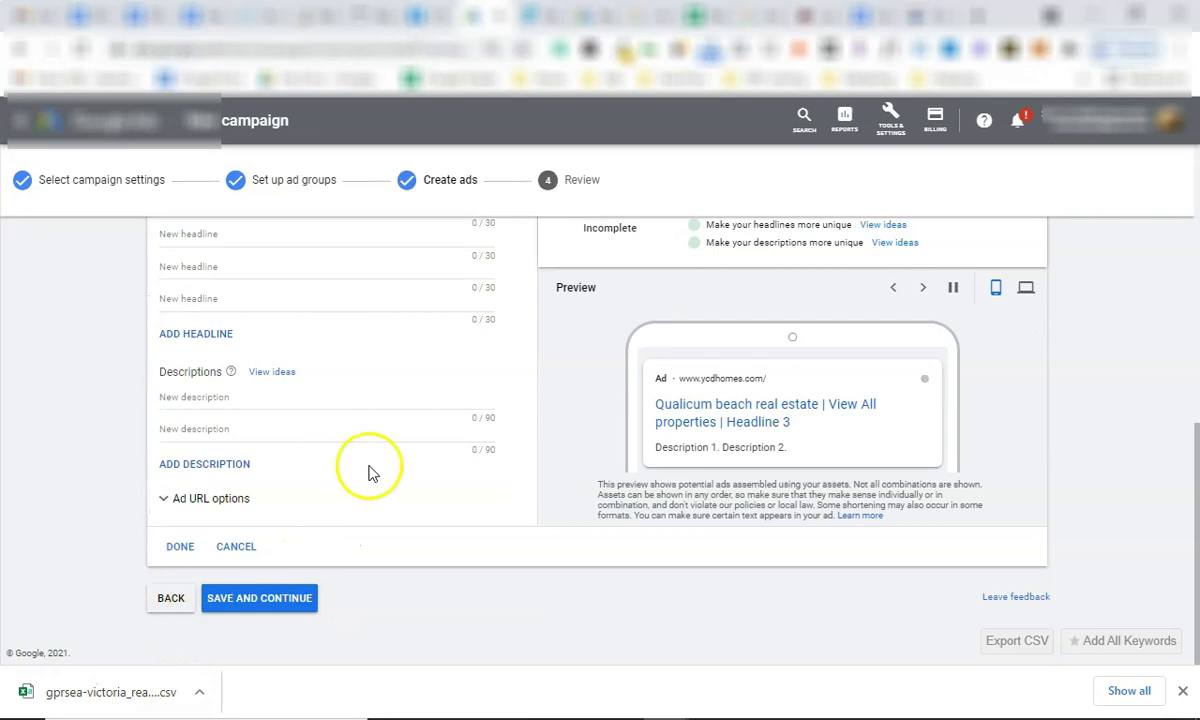
pyautogui.scroll(5, 368, 440)
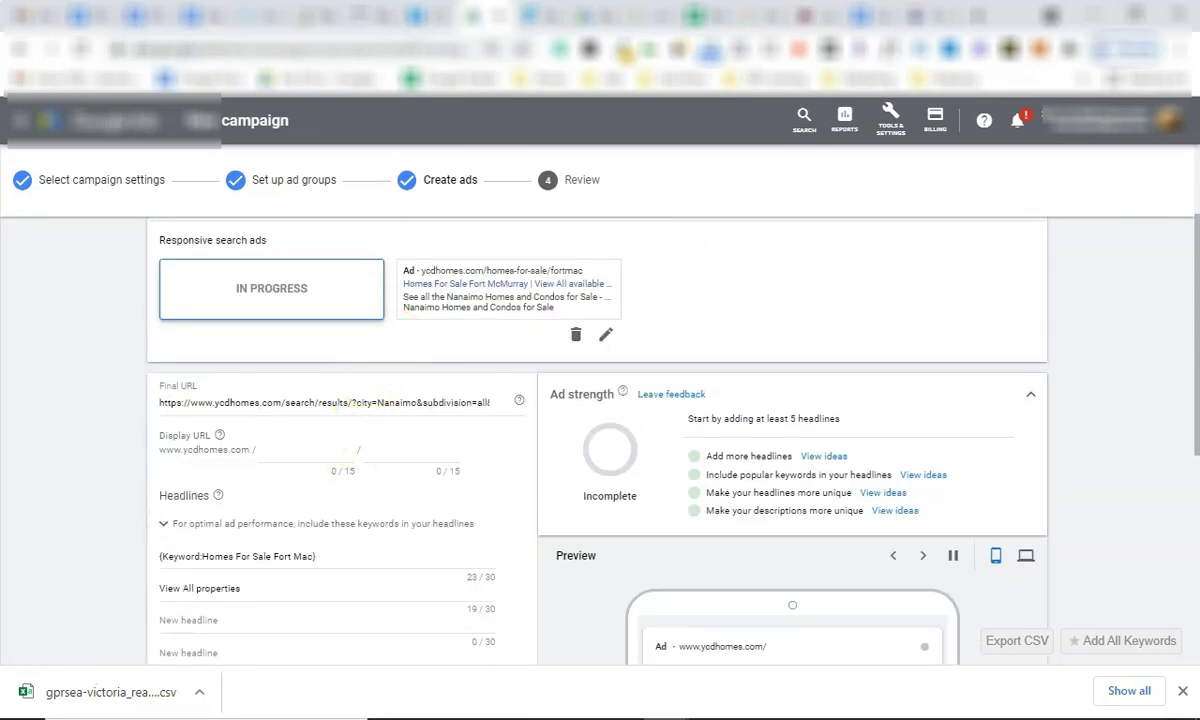
pyautogui.click(930, 15)
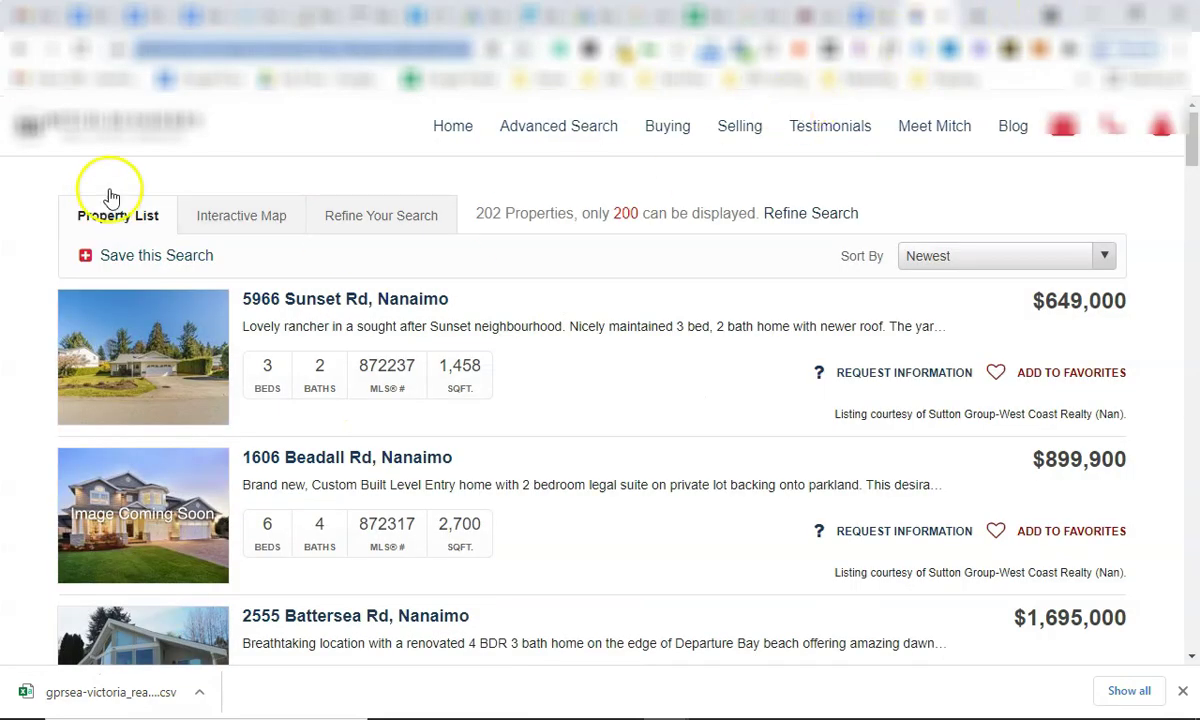
# Refine the search to Nanaimo condos only by clearing the Home property type.
pyautogui.click(383, 214)
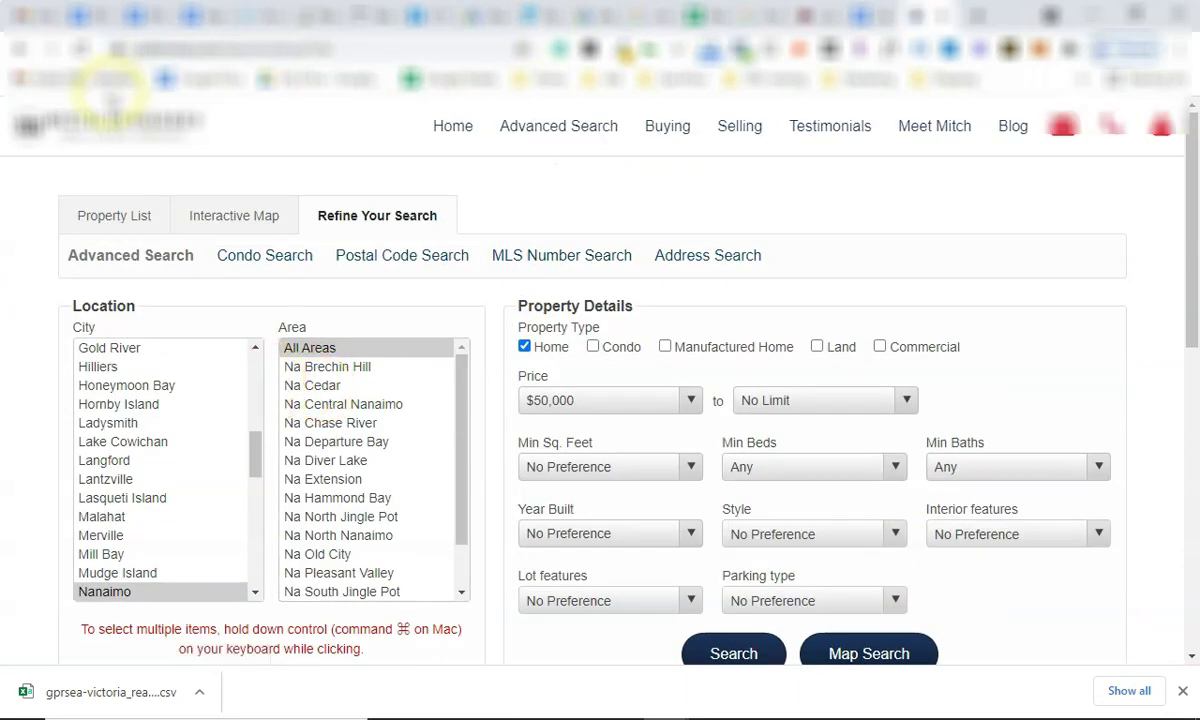
pyautogui.click(22, 47)
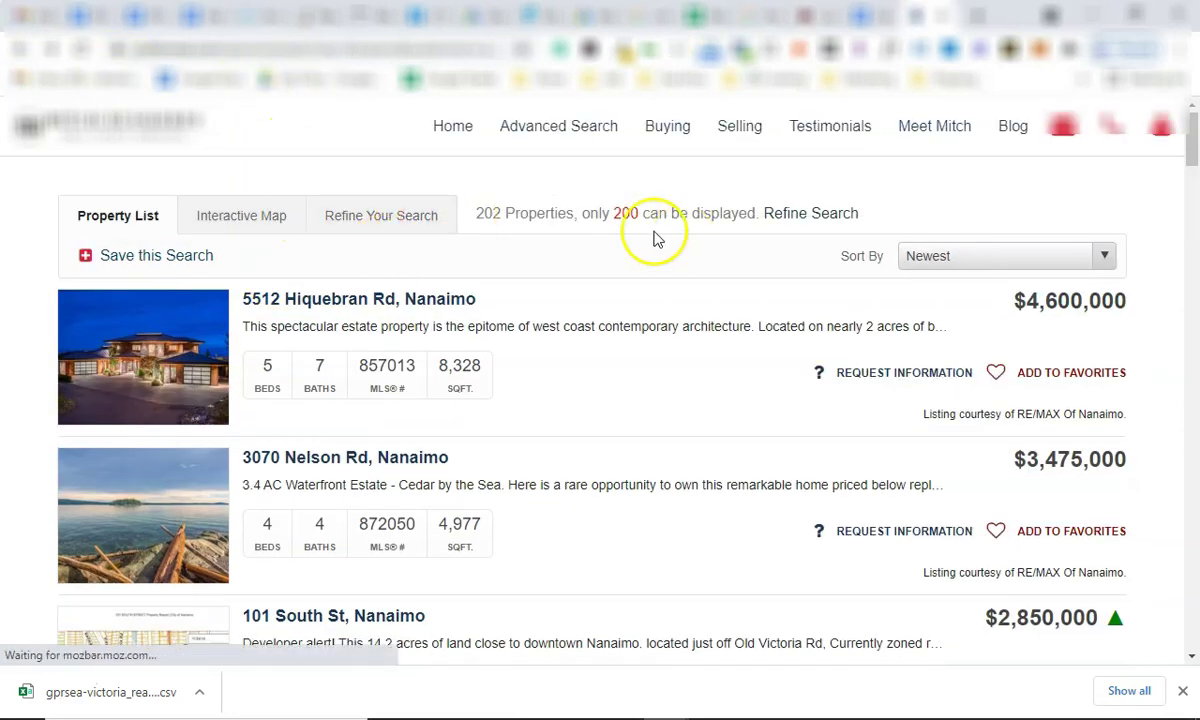
pyautogui.click(380, 216)
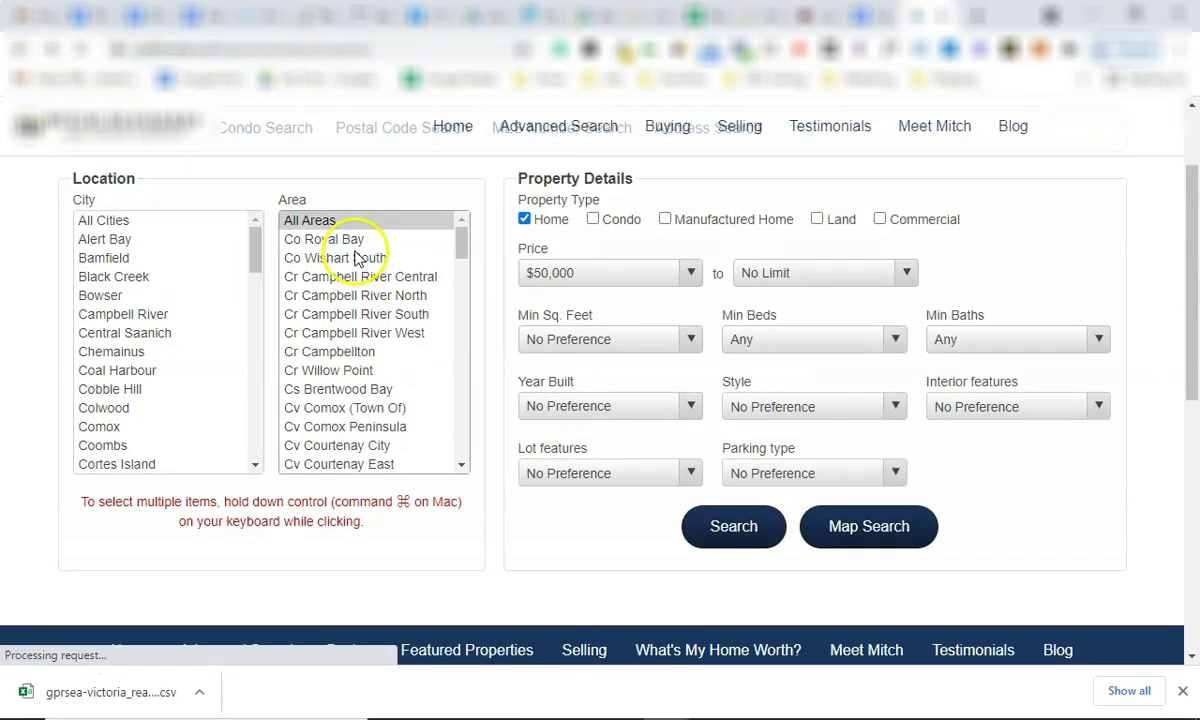
pyautogui.click(524, 160)
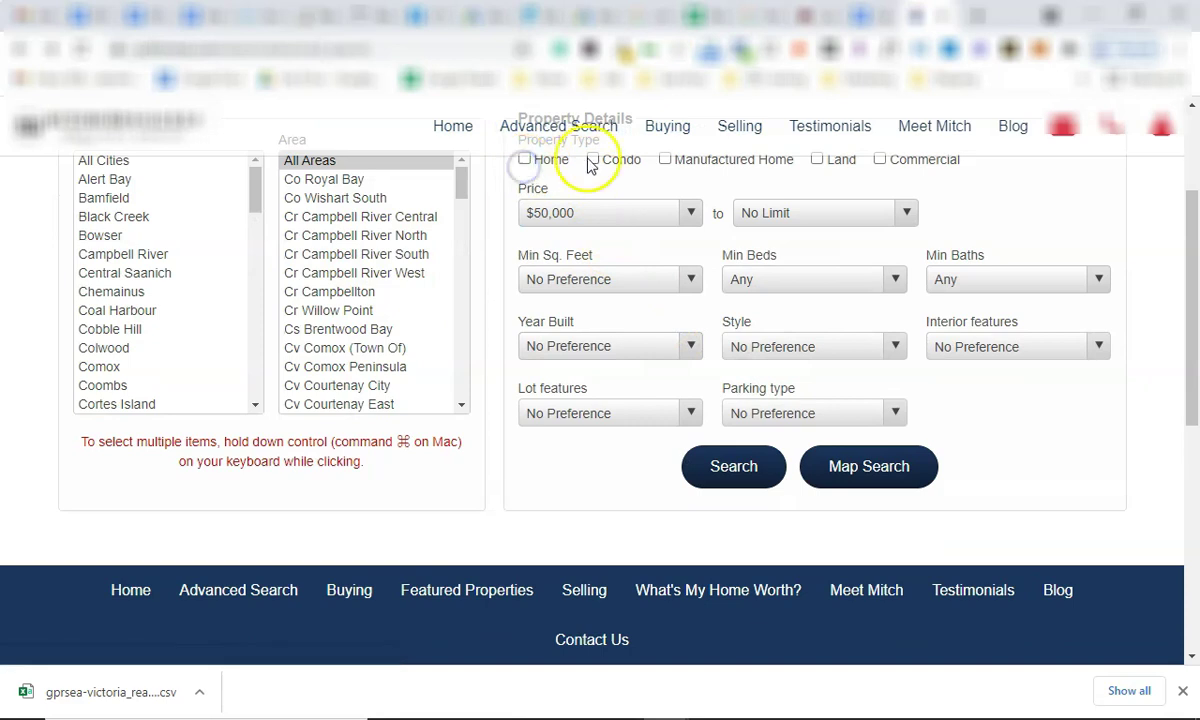
pyautogui.scroll(-8, 188, 313)
pyautogui.scroll(2, 193, 335)
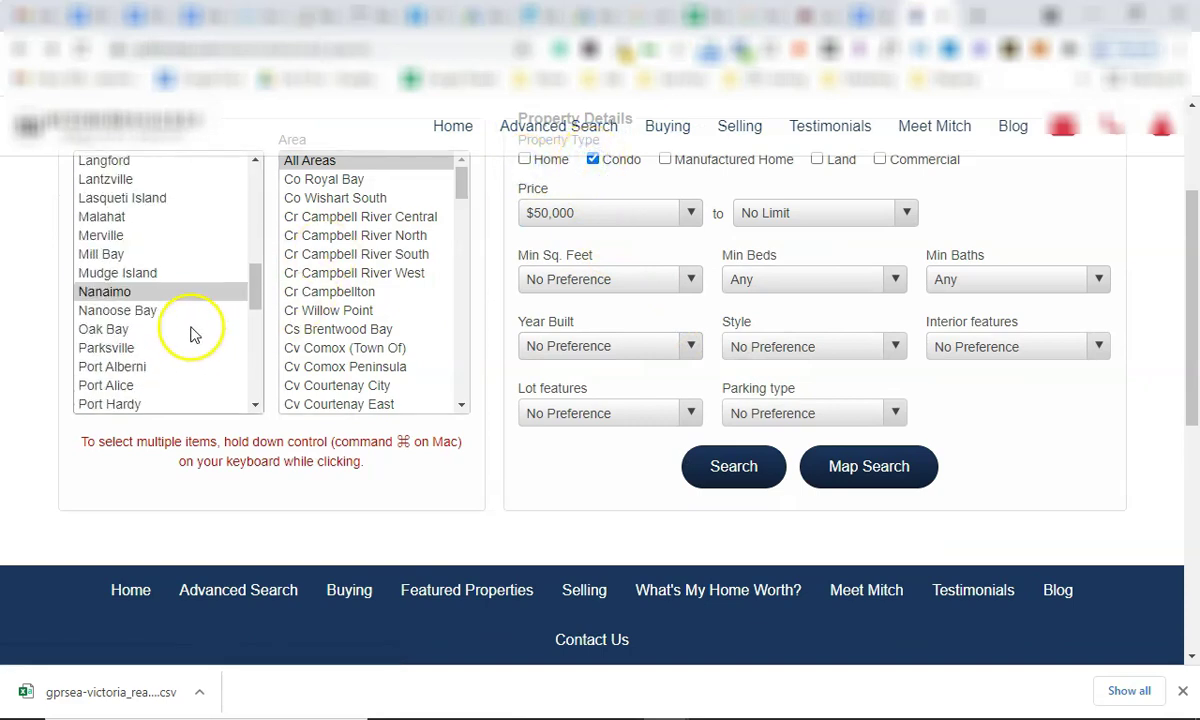
pyautogui.click(720, 474)
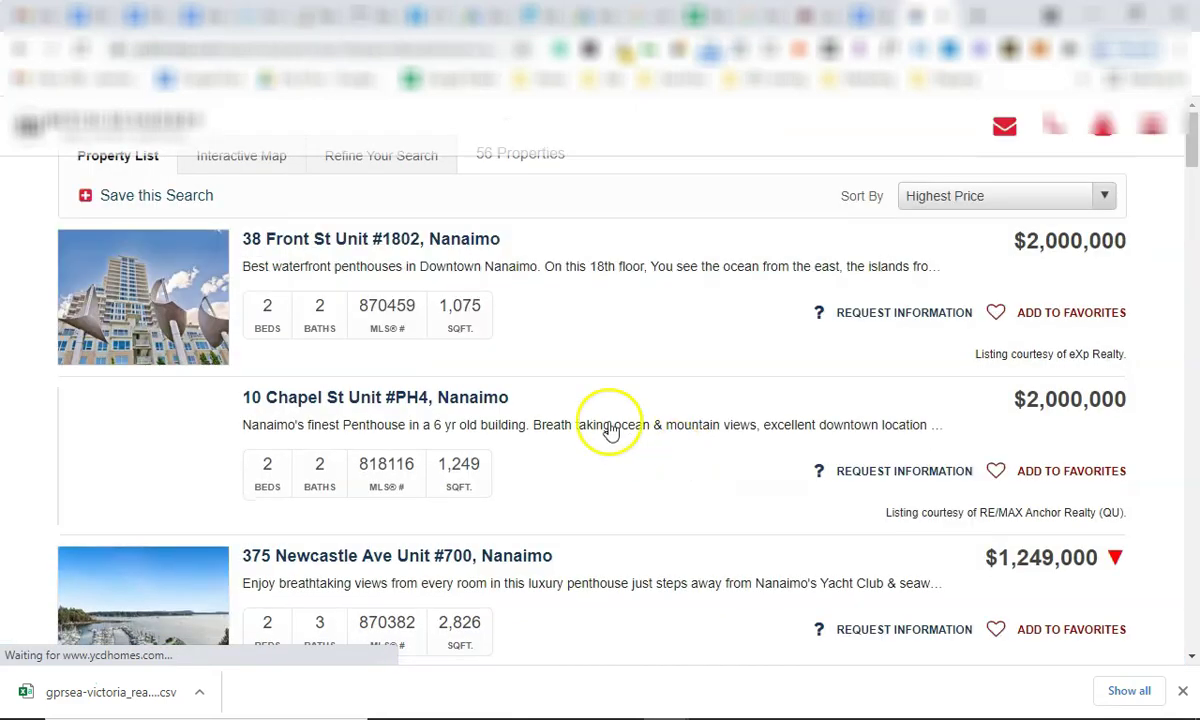
# Sort the Nanaimo listings newest first, then by highest price.
pyautogui.click(1042, 257)
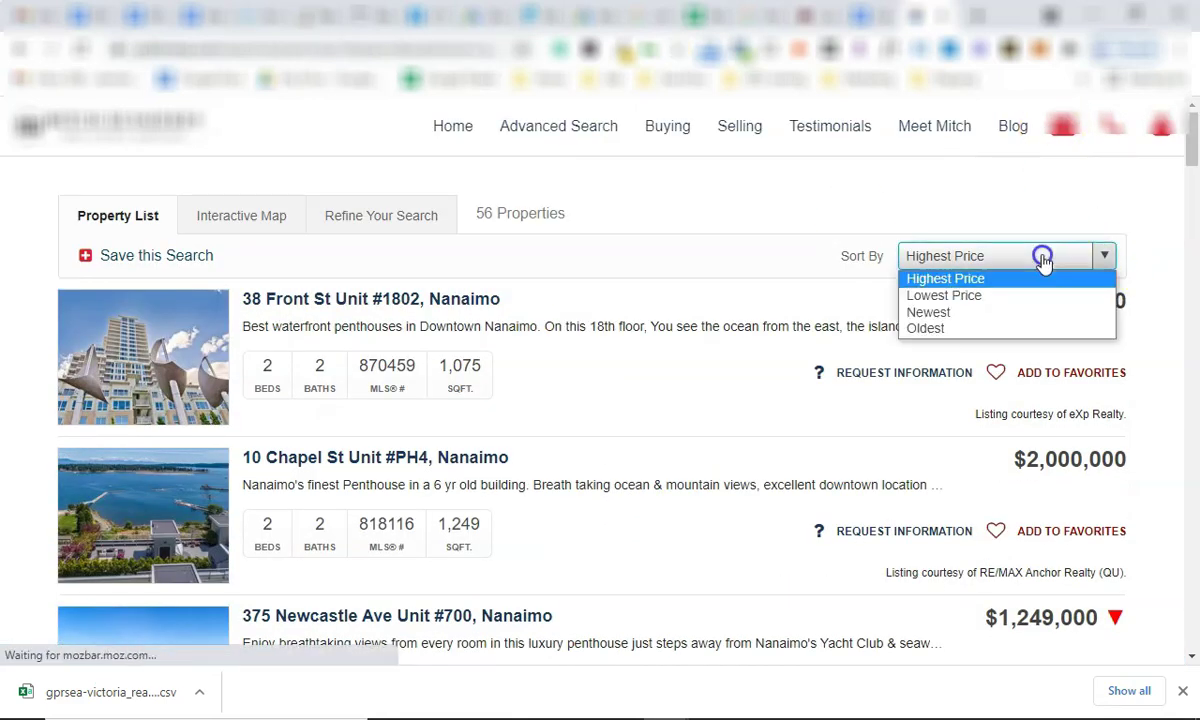
pyautogui.click(995, 314)
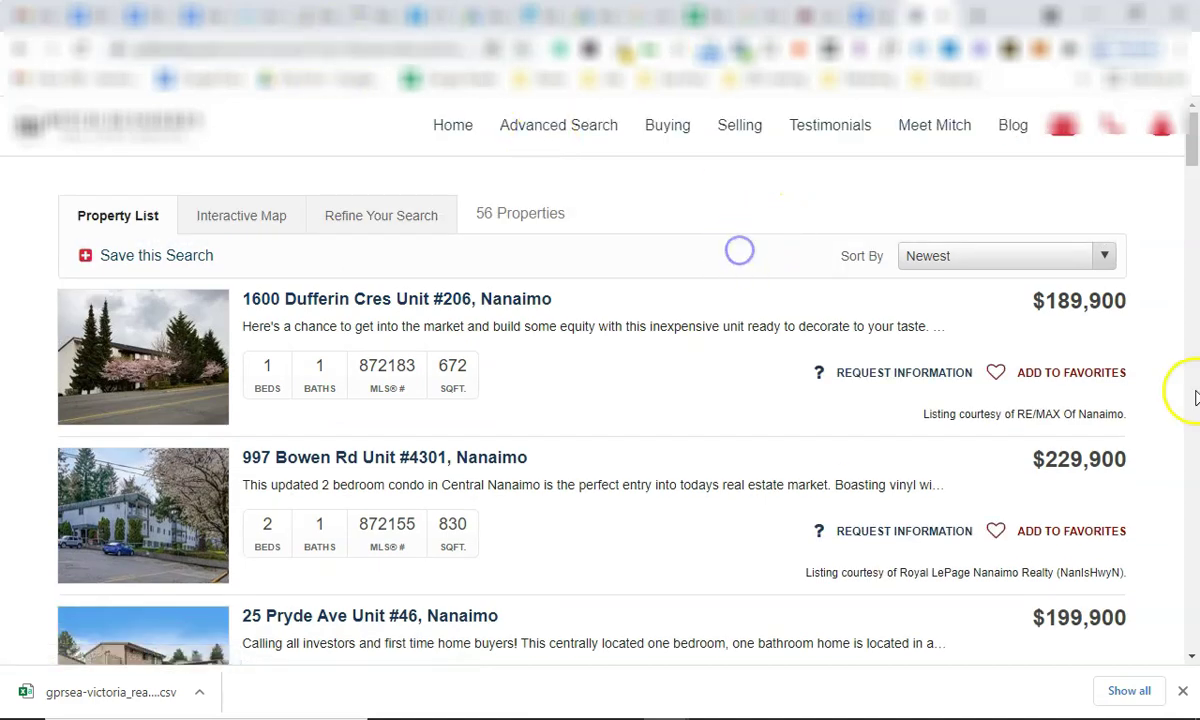
pyautogui.scroll(-4, 1055, 330)
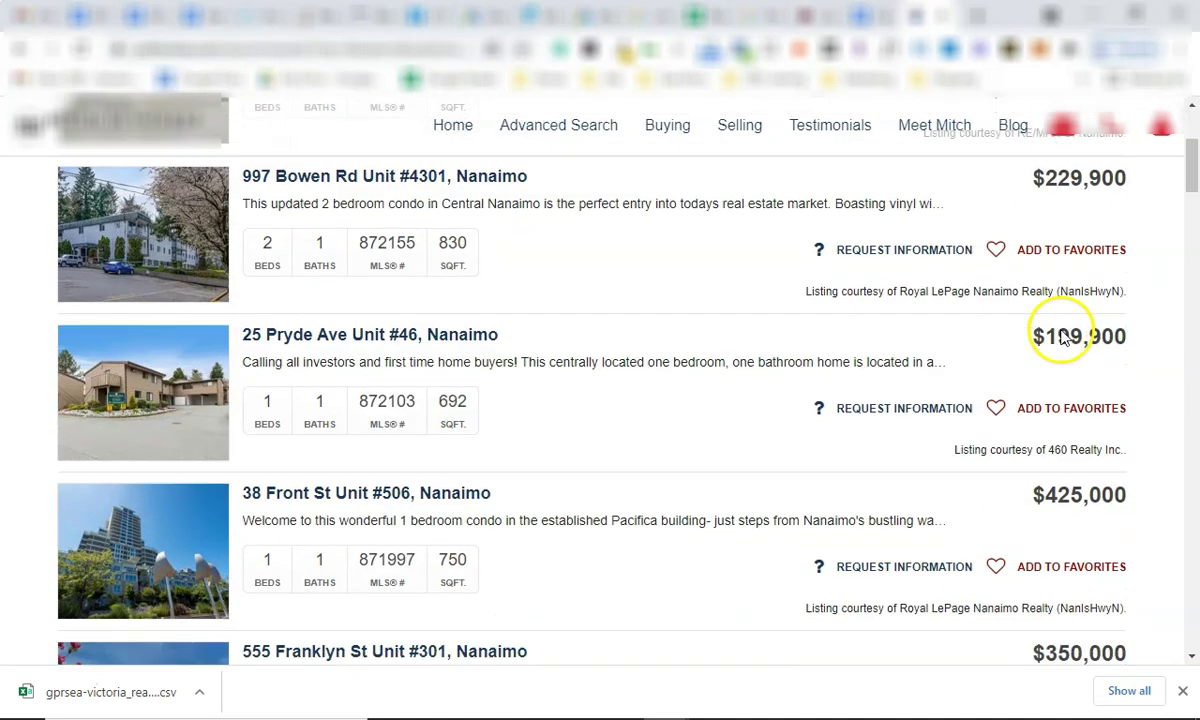
pyautogui.scroll(4, 1058, 348)
pyautogui.click(970, 255)
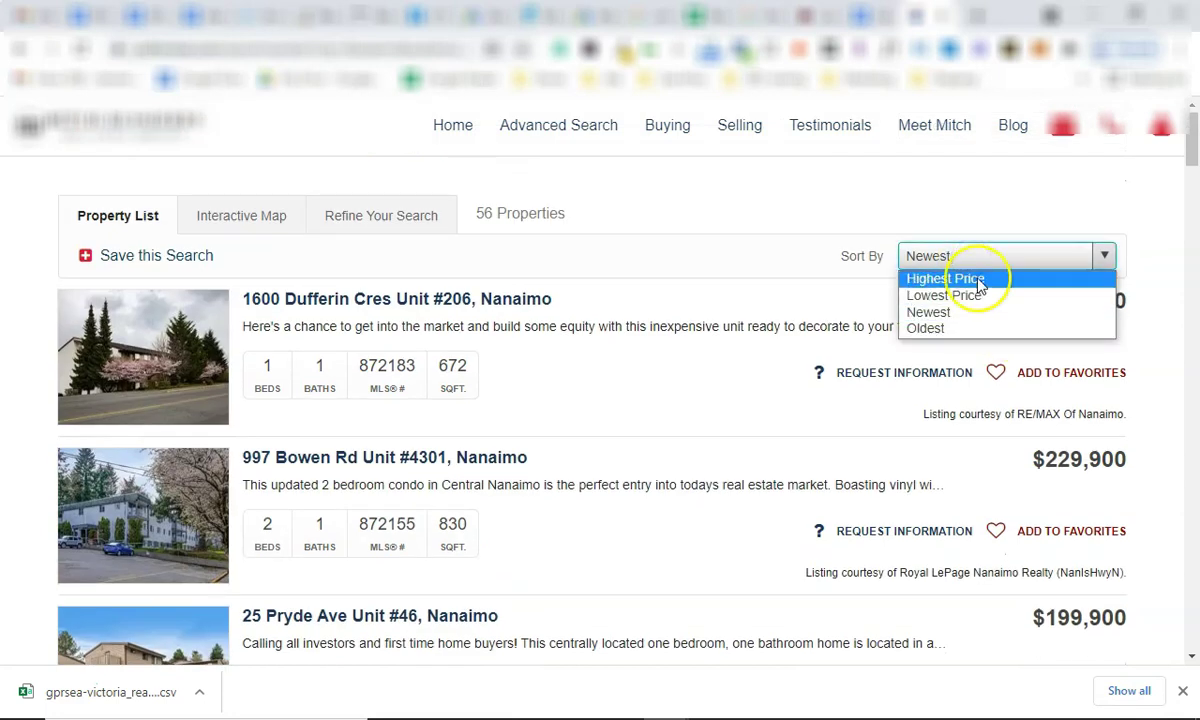
pyautogui.click(968, 280)
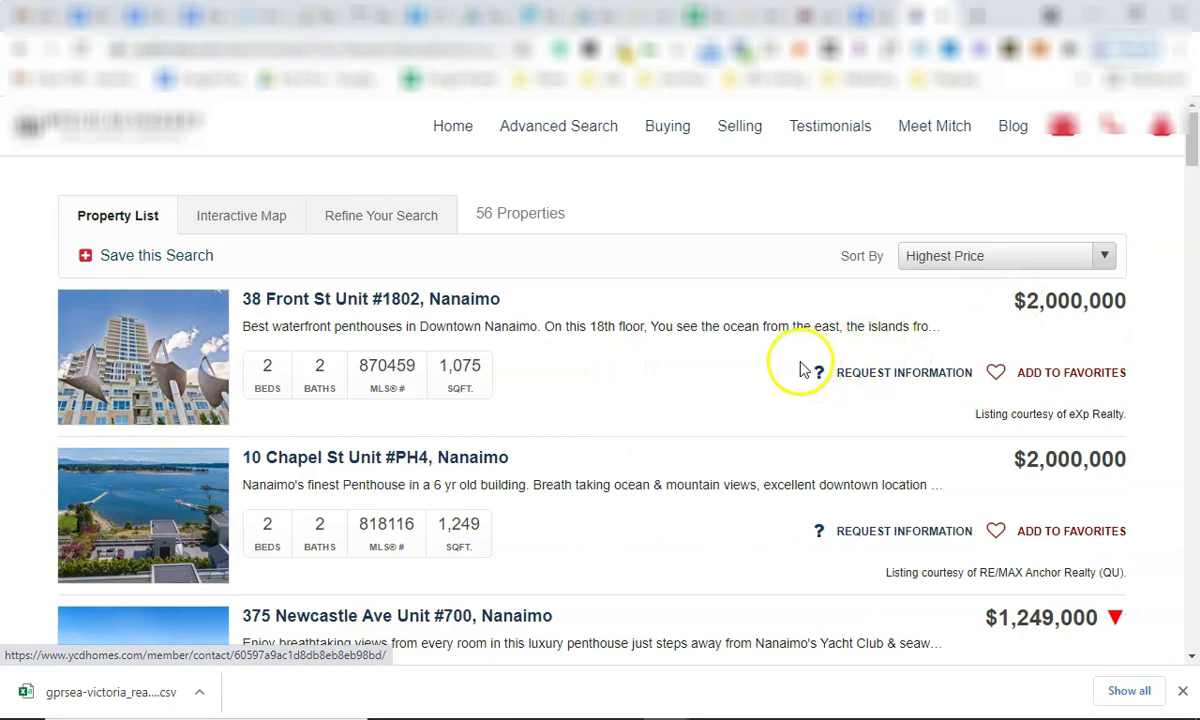
# Re-sort the Nanaimo listings newest first and scan the results.
pyautogui.scroll(-1, 800, 368)
pyautogui.scroll(-5, 736, 350)
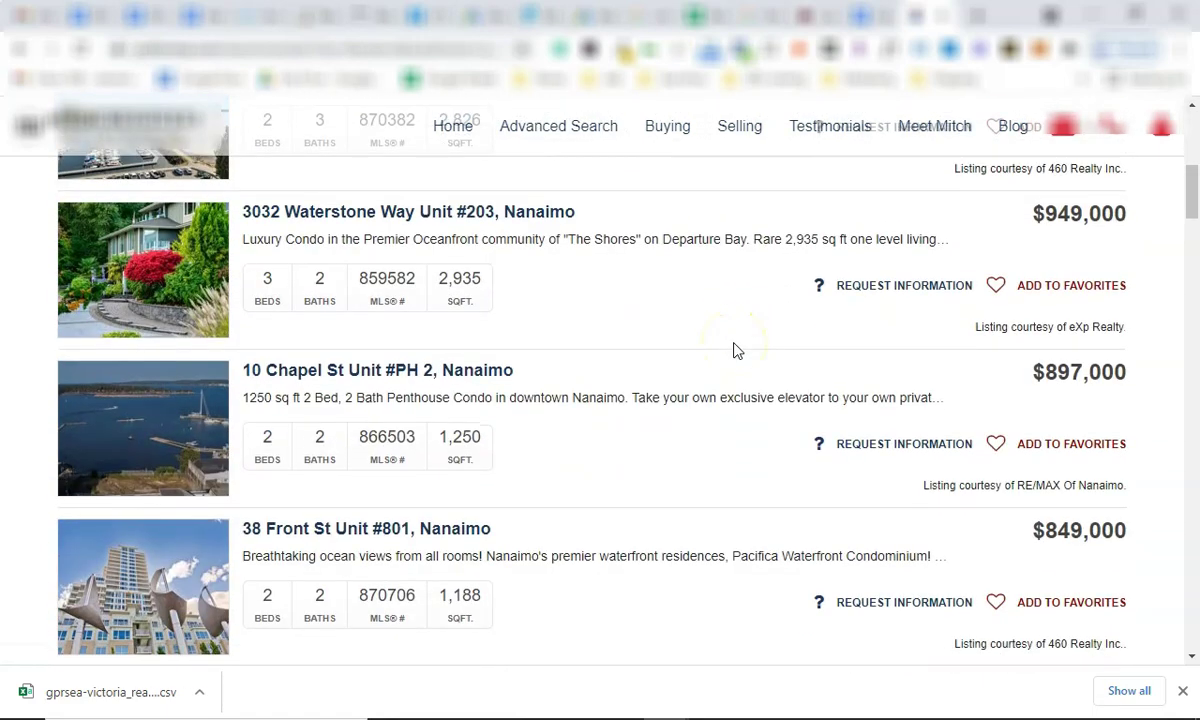
pyautogui.scroll(6, 690, 430)
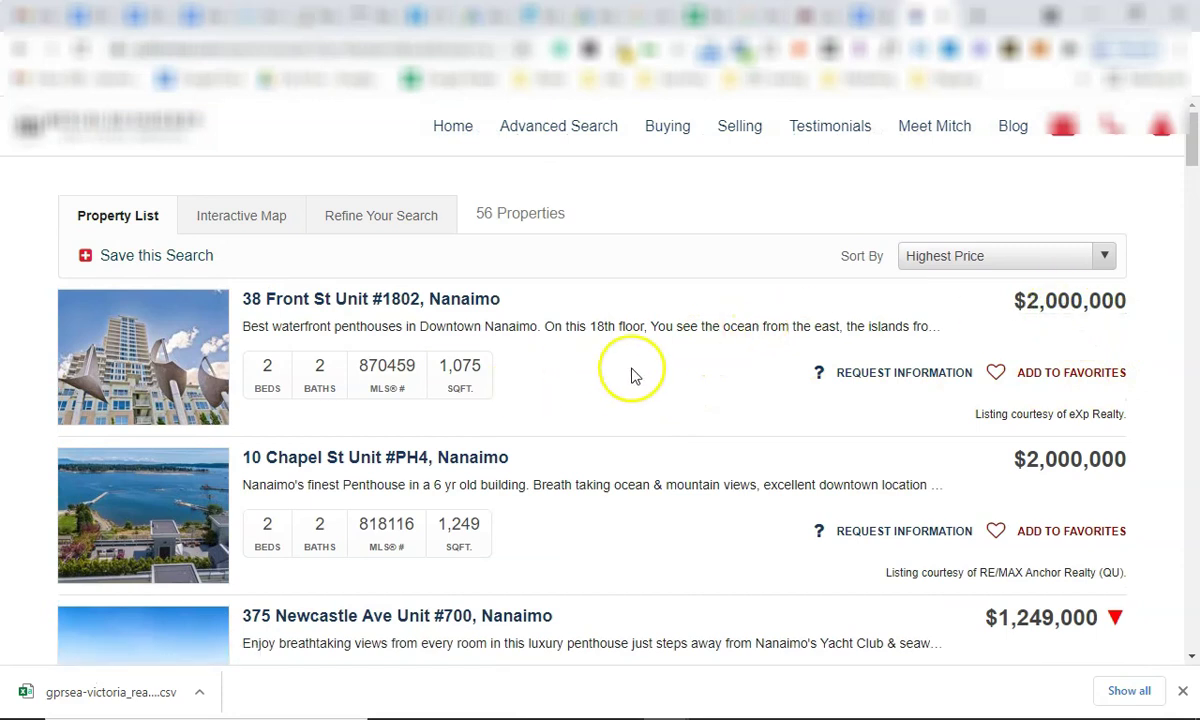
pyautogui.click(922, 256)
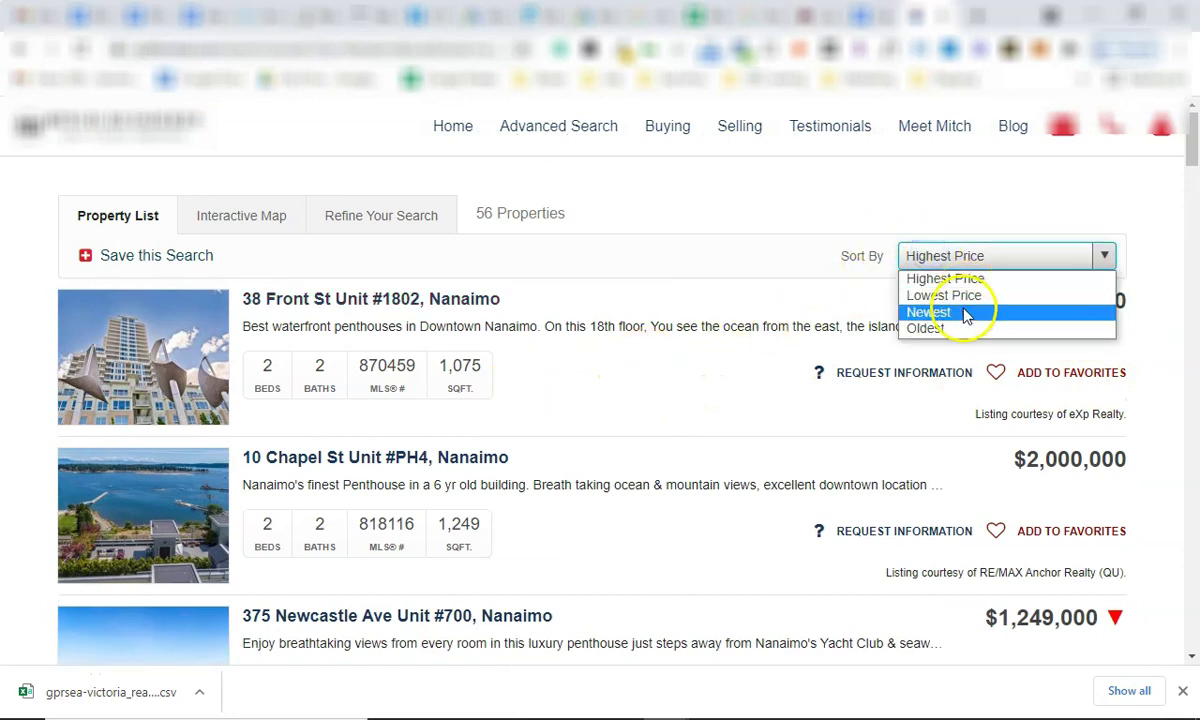
pyautogui.click(952, 313)
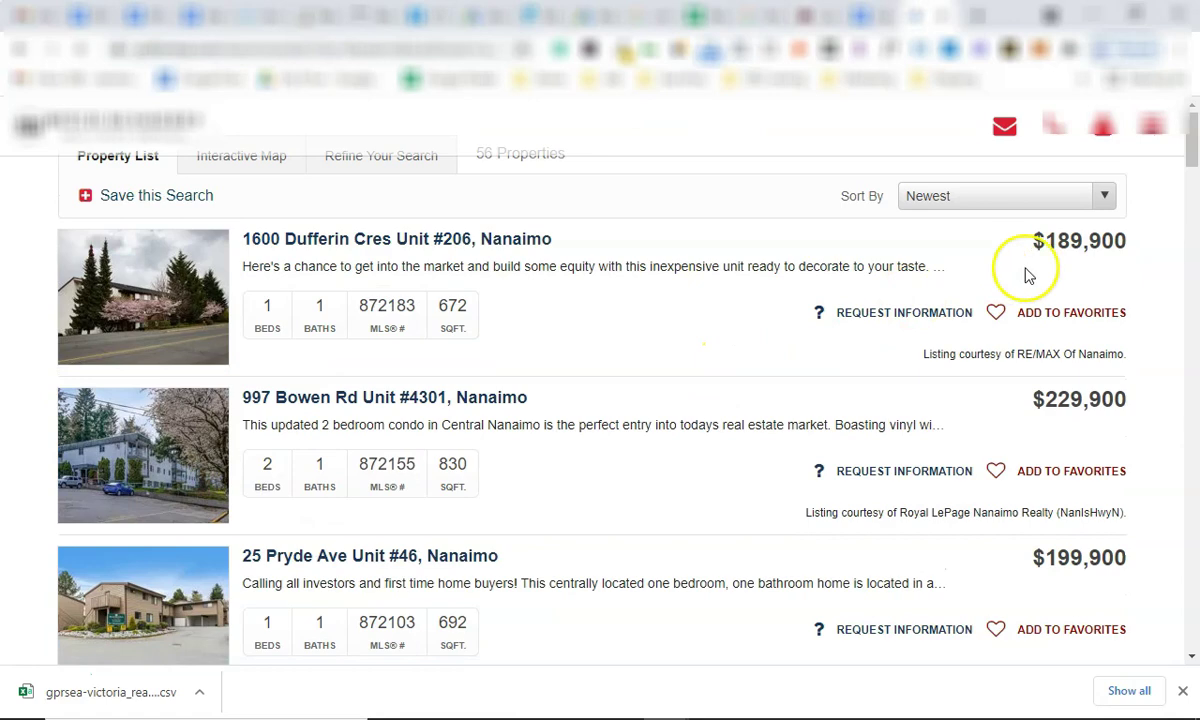
pyautogui.scroll(-5, 1068, 375)
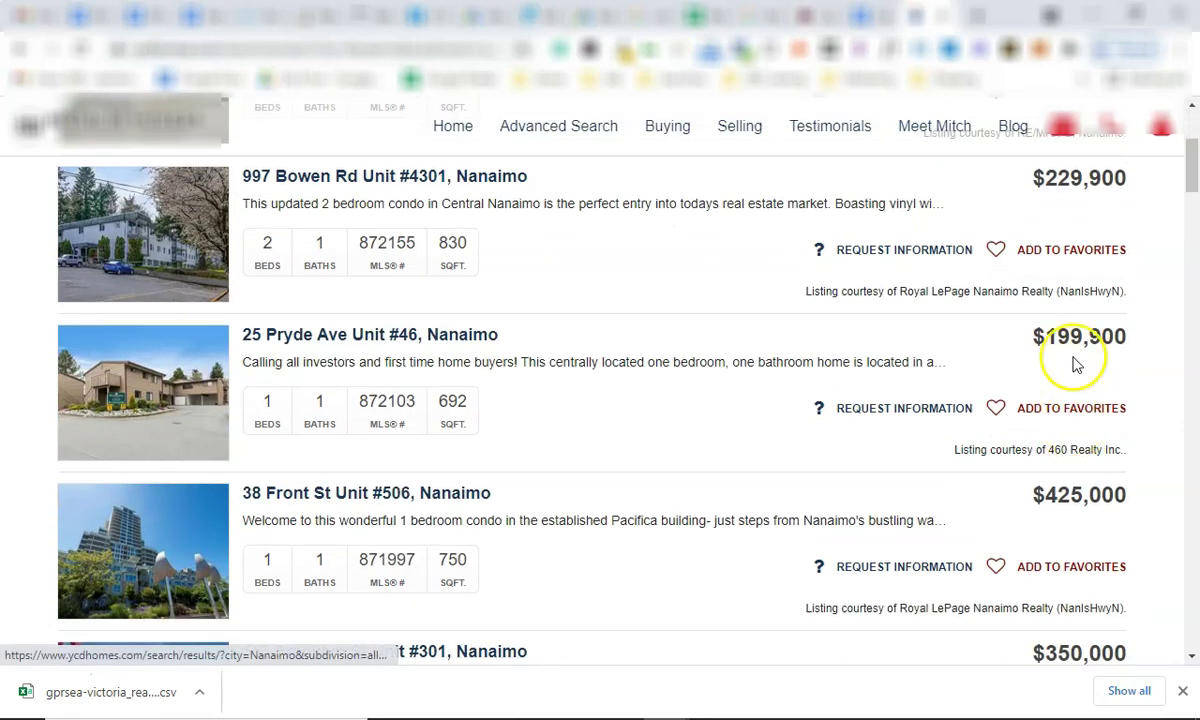
pyautogui.scroll(-2, 1078, 330)
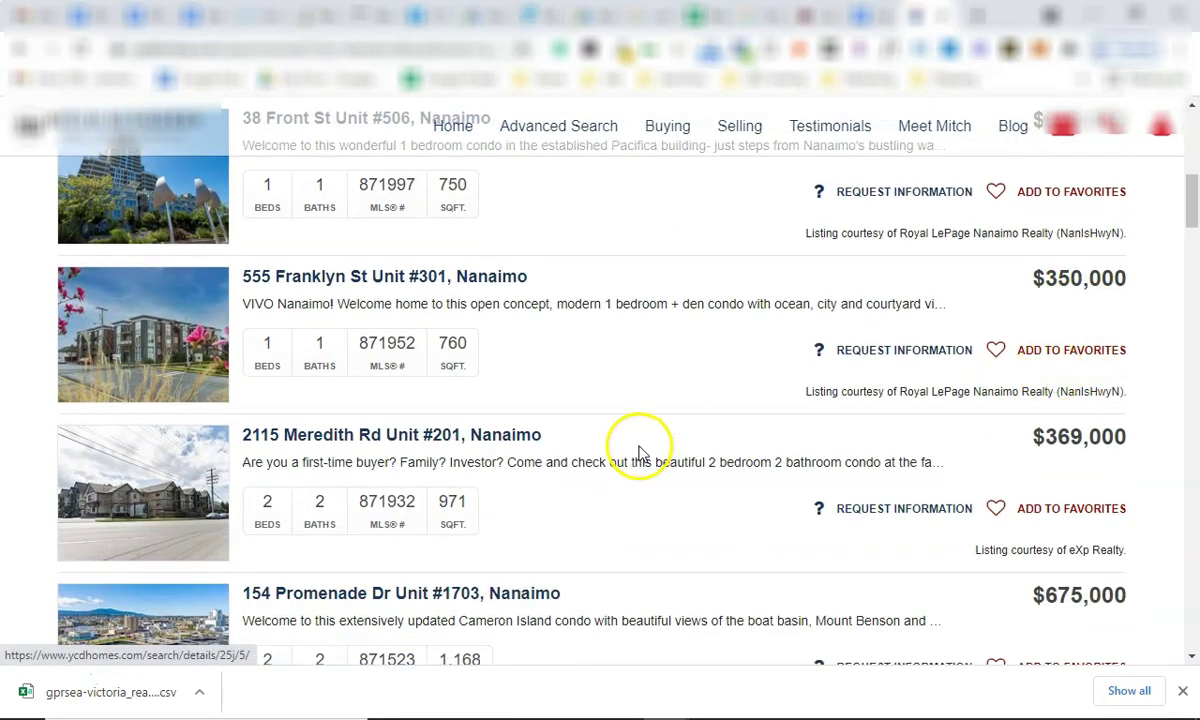
pyautogui.scroll(7, 629, 449)
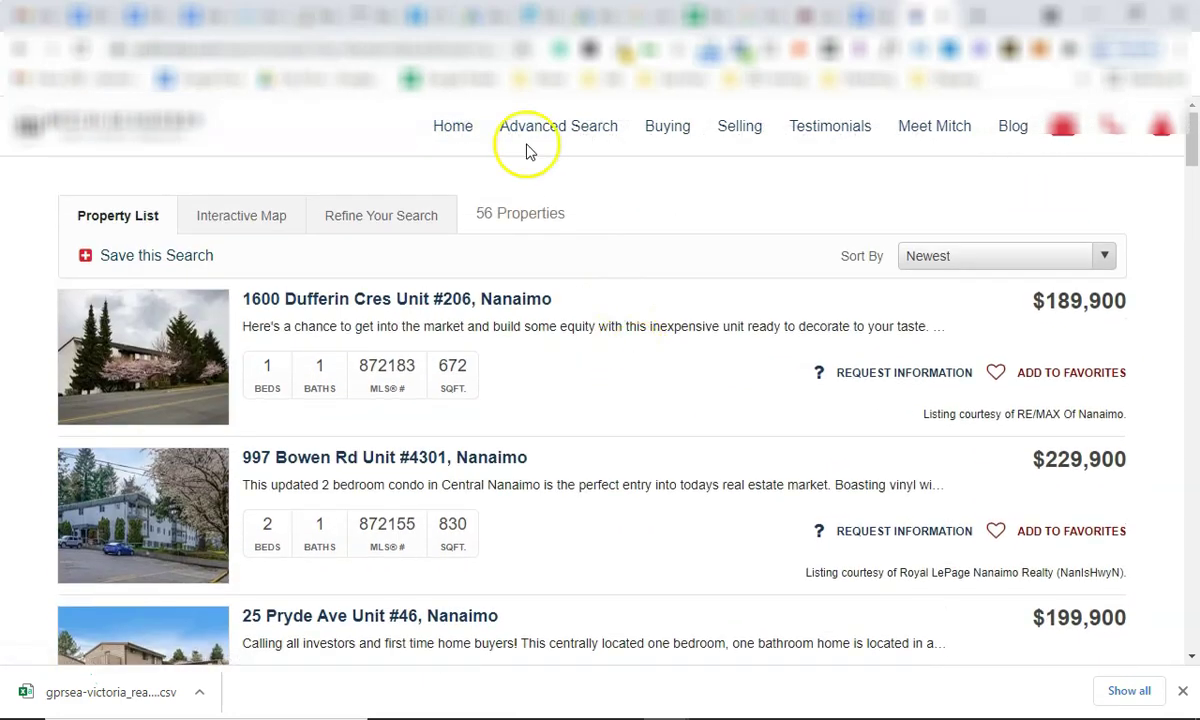
# In the advanced property search form, choose Nanaimo as the city.
pyautogui.click(412, 47)
pyautogui.click(23, 46)
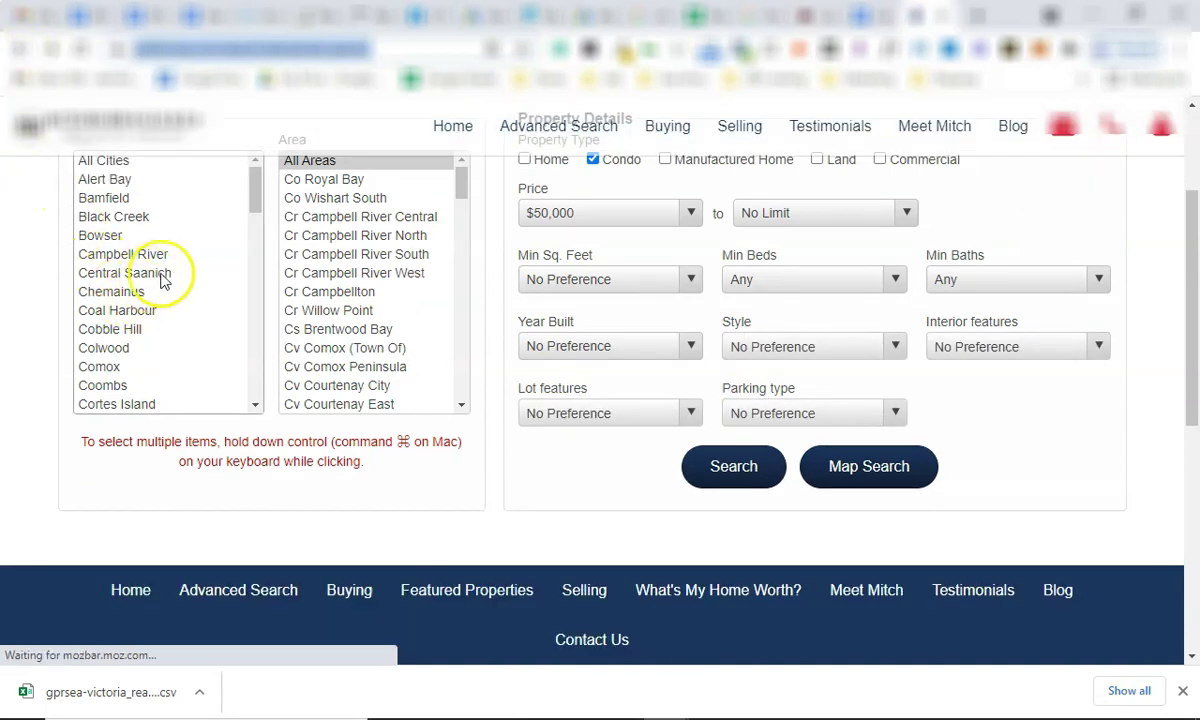
pyautogui.scroll(-5, 193, 285)
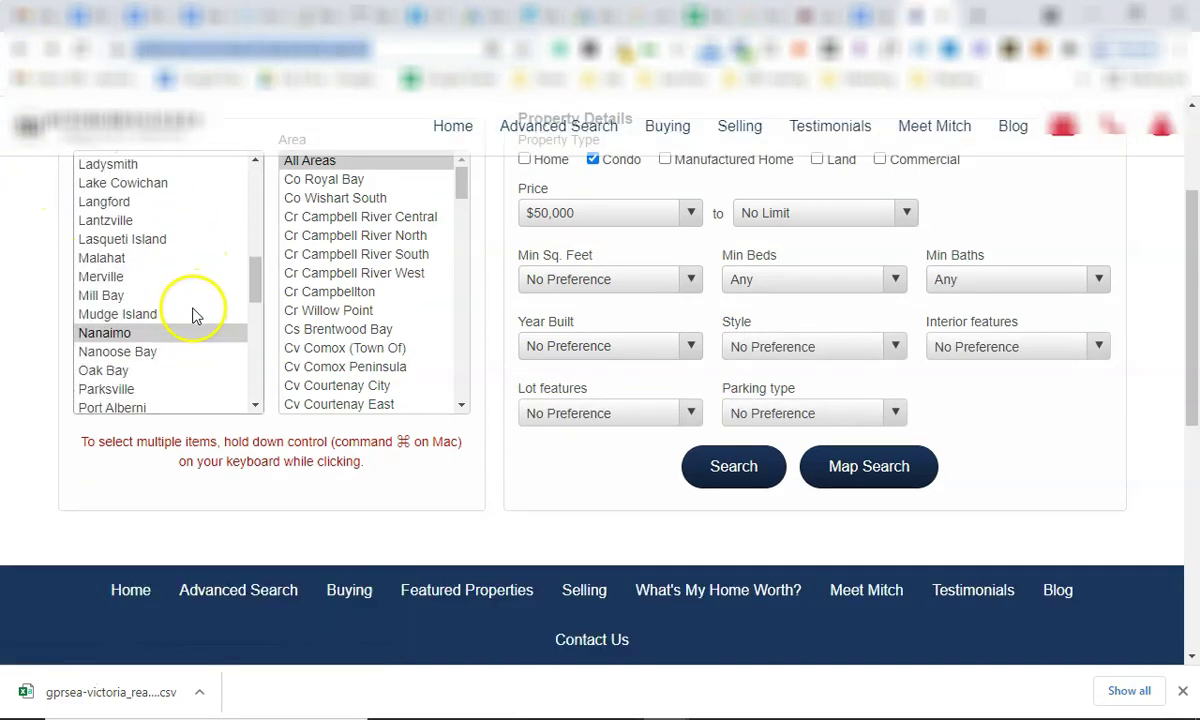
pyautogui.scroll(-1, 195, 315)
pyautogui.click(177, 295)
pyautogui.scroll(-10, 430, 298)
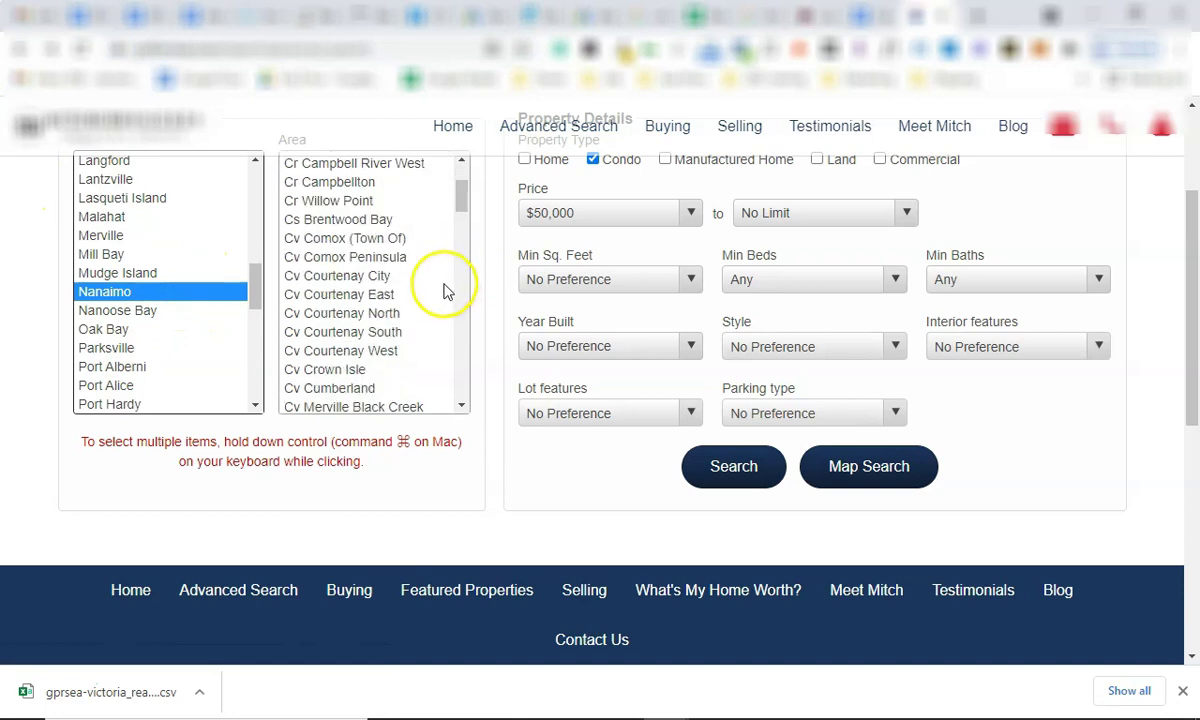
pyautogui.scroll(-3, 405, 320)
pyautogui.scroll(3, 400, 340)
pyautogui.scroll(1, 375, 320)
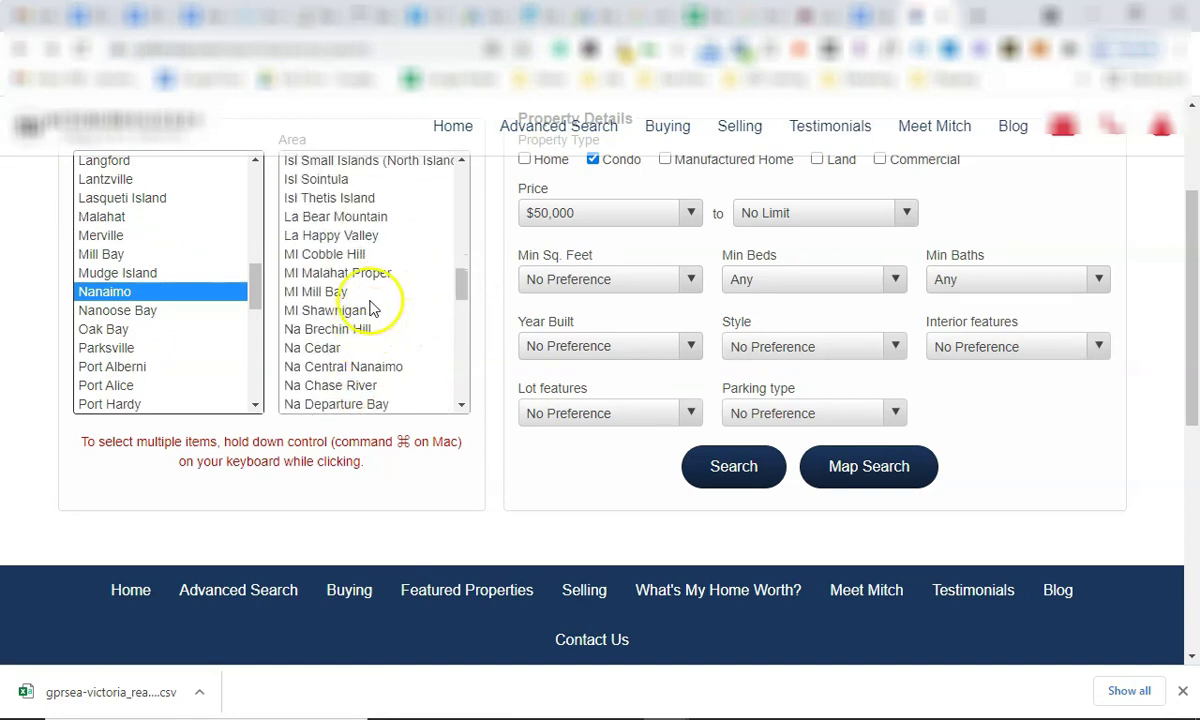
# Set the area to Na Cedar and tick the Home and Condo property types.
pyautogui.click(377, 368)
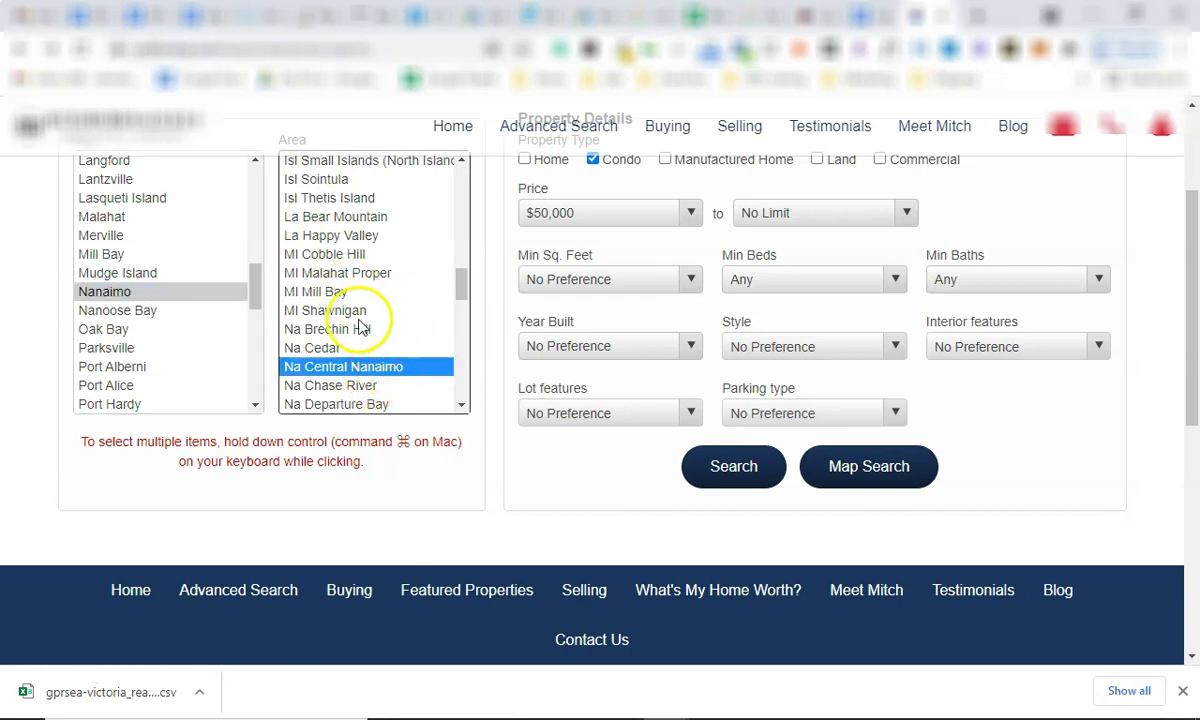
pyautogui.click(338, 349)
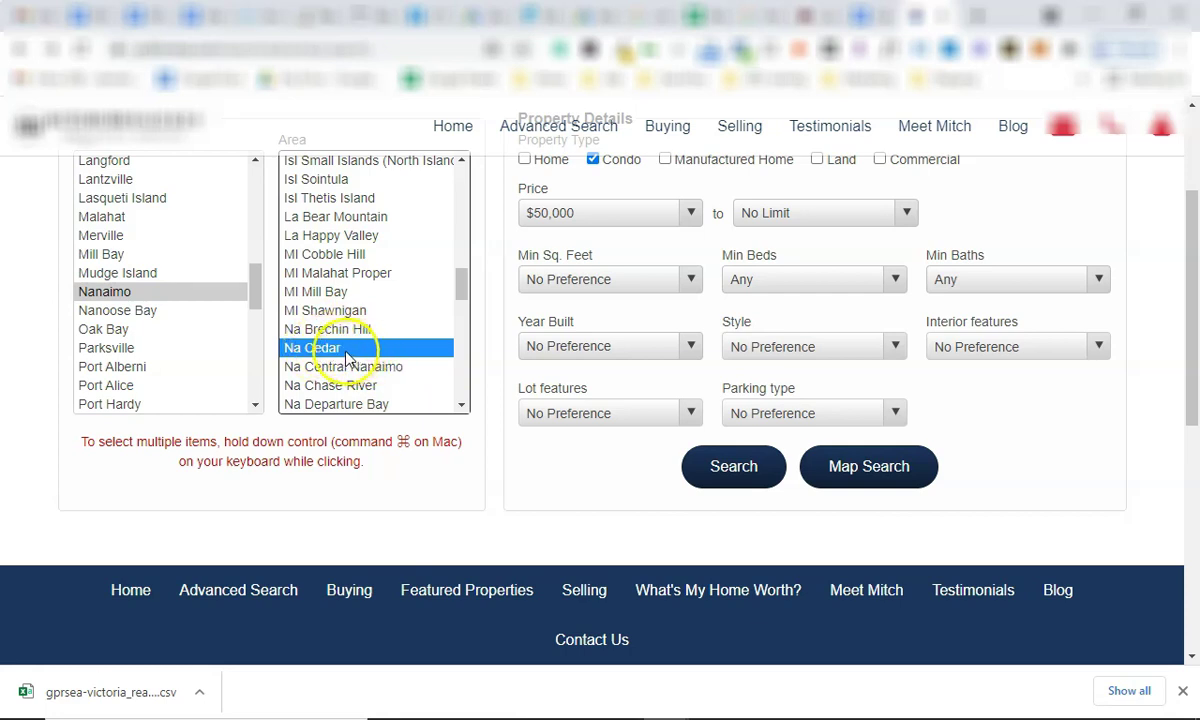
pyautogui.click(526, 160)
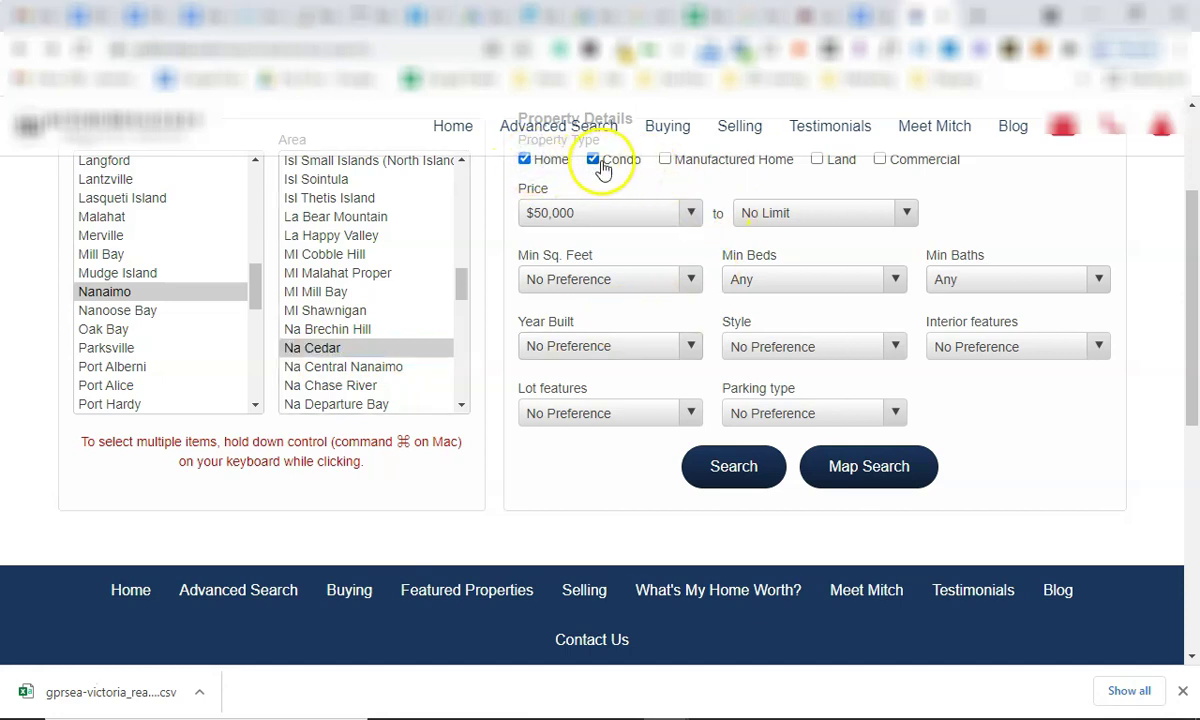
pyautogui.scroll(1, 603, 170)
pyautogui.click(595, 255)
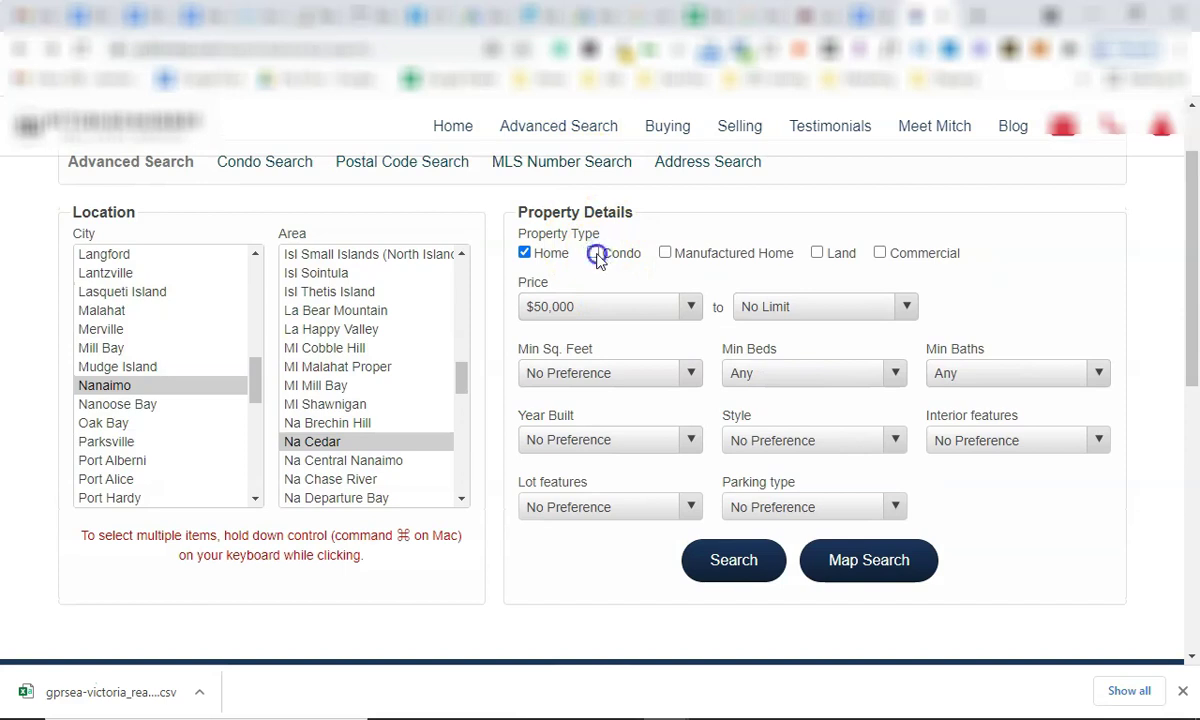
# Run the Na Cedar search and sort its results newest first.
pyautogui.click(749, 565)
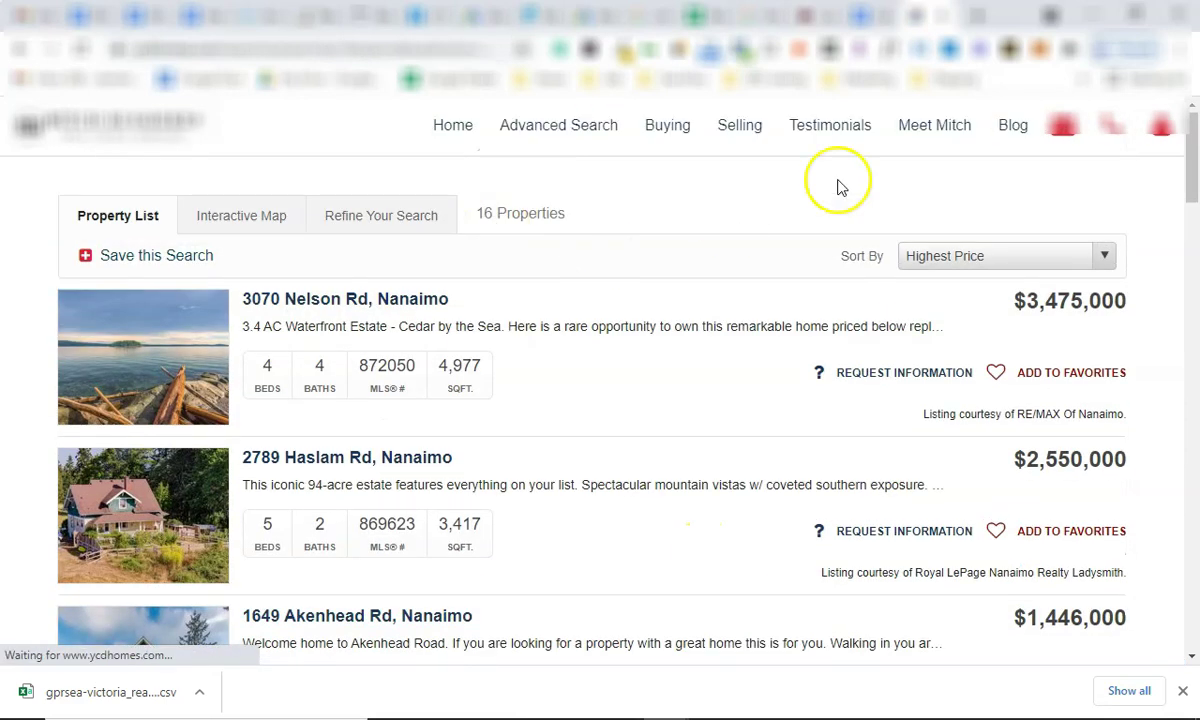
pyautogui.click(1040, 264)
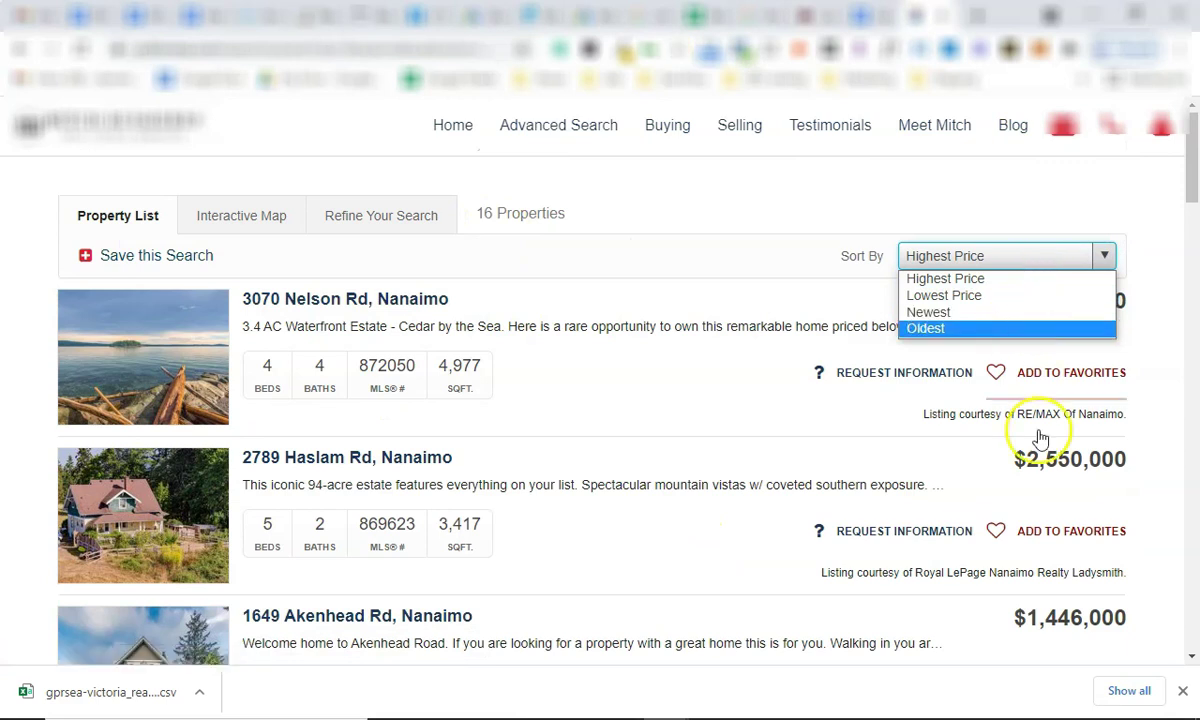
pyautogui.click(969, 316)
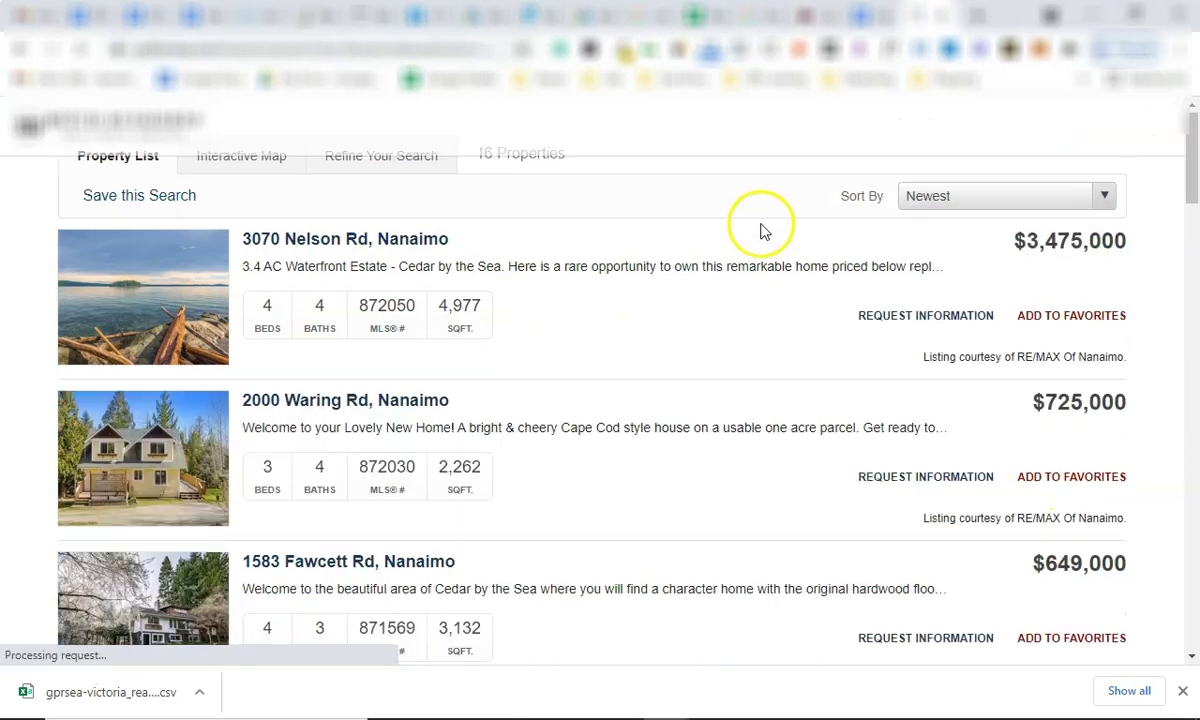
pyautogui.scroll(-7, 774, 356)
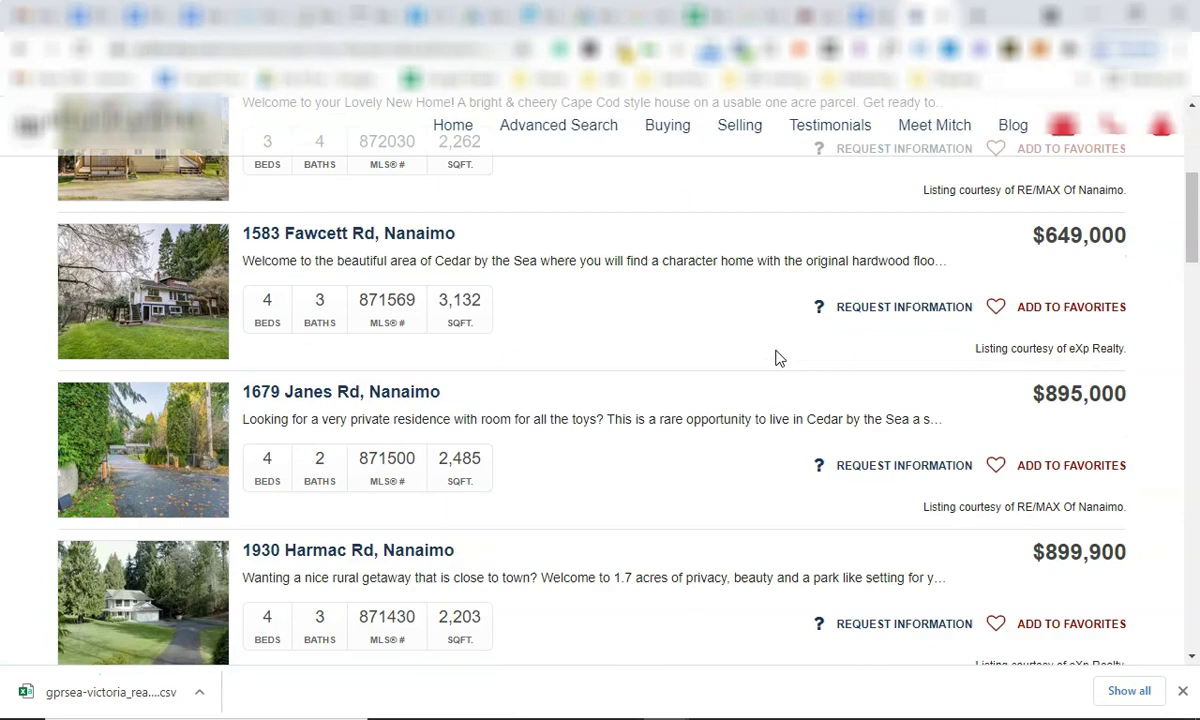
pyautogui.scroll(3, 769, 391)
pyautogui.scroll(5, 757, 338)
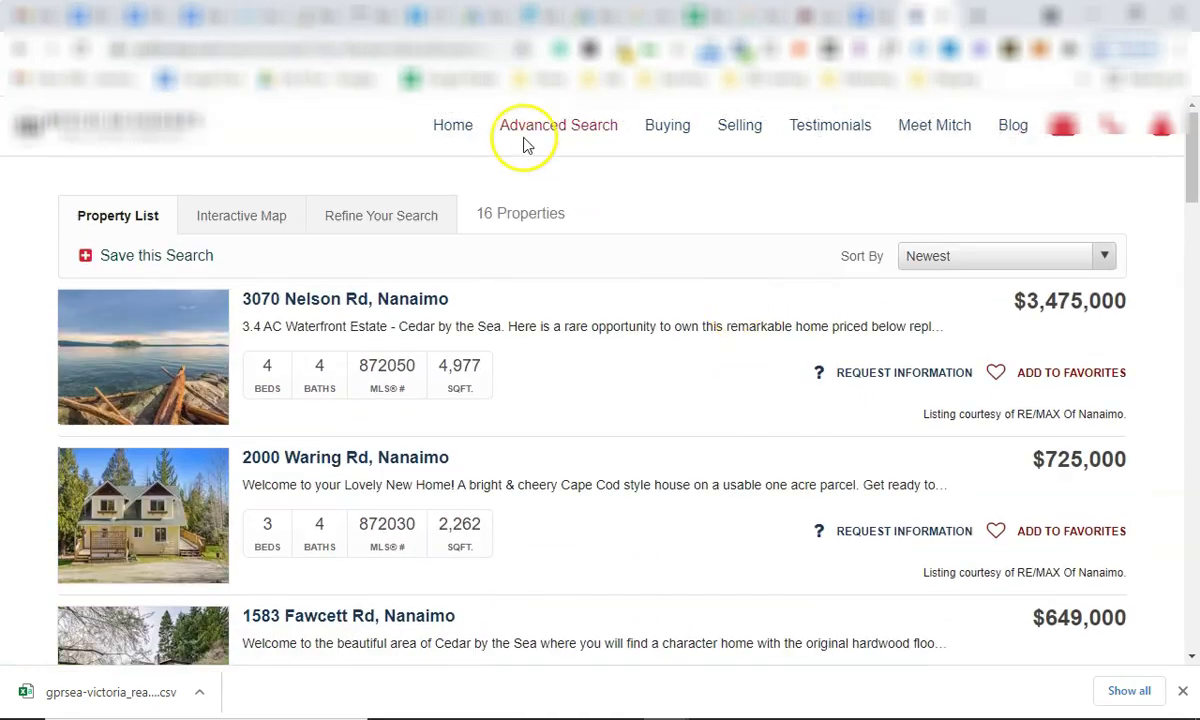
# Return to the advanced search form and choose Nanaimo with all areas included.
pyautogui.click(350, 49)
pyautogui.click(578, 160)
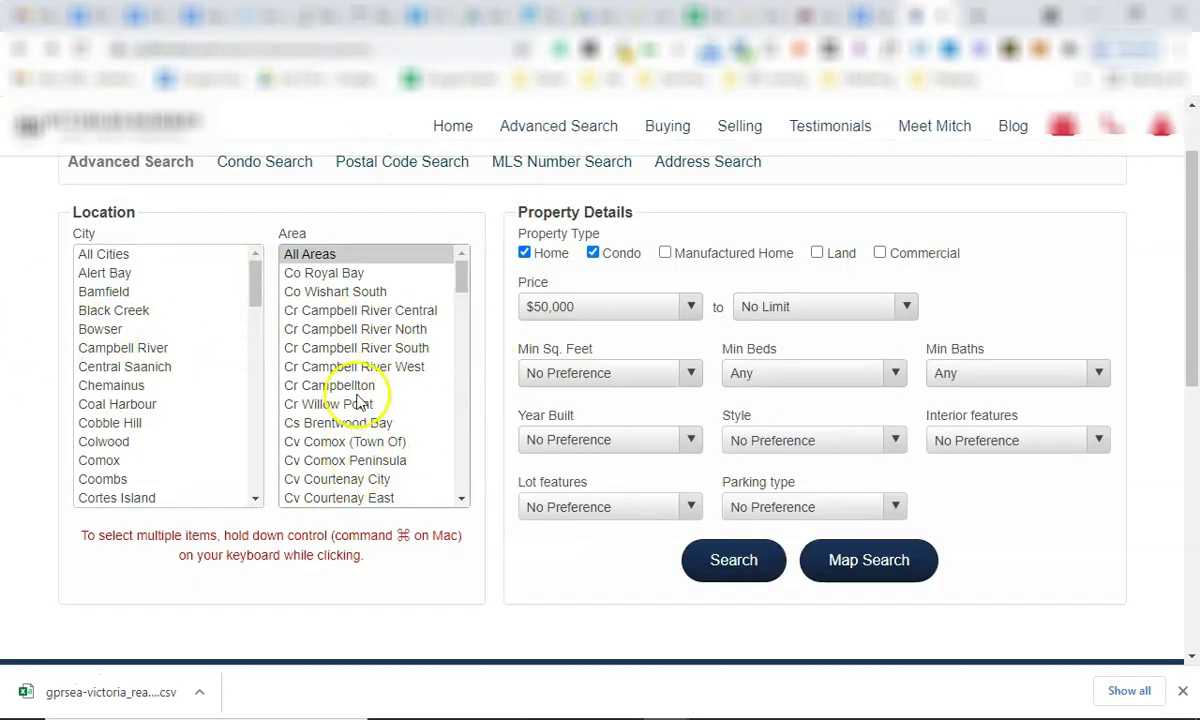
pyautogui.scroll(-2, 203, 413)
pyautogui.scroll(-5, 203, 413)
pyautogui.click(200, 388)
pyautogui.click(378, 256)
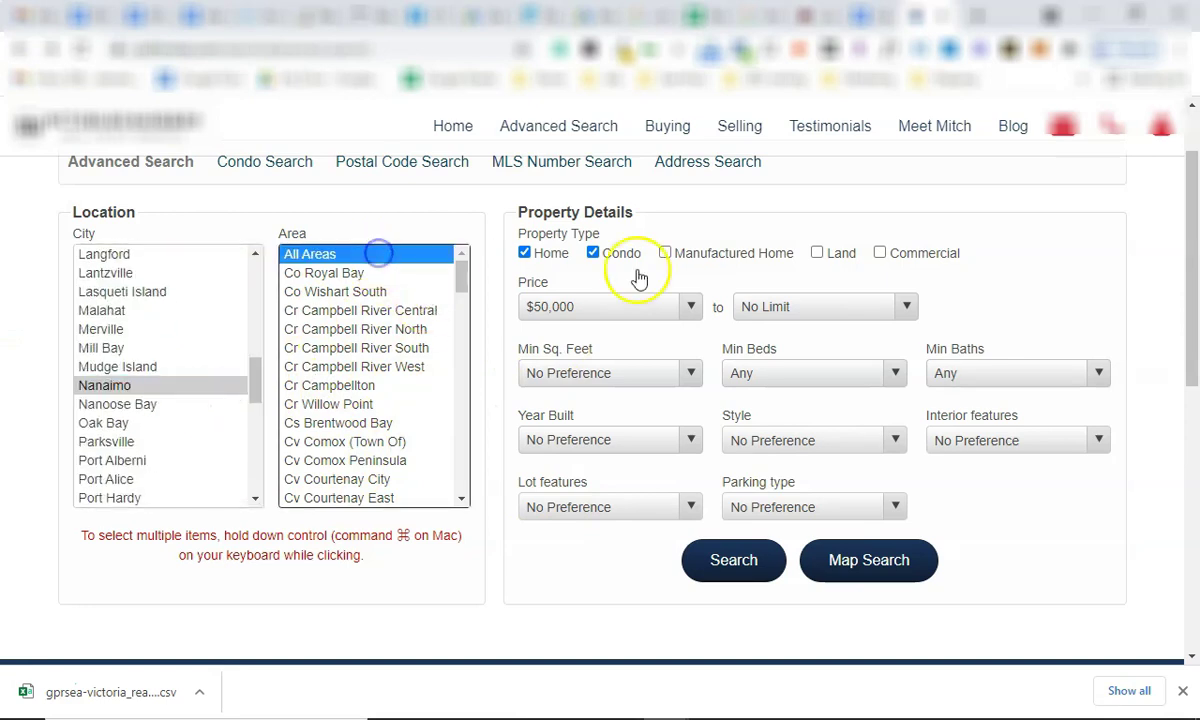
# Set the home style to Rancher and run the search, listing 30 properties.
pyautogui.click(815, 448)
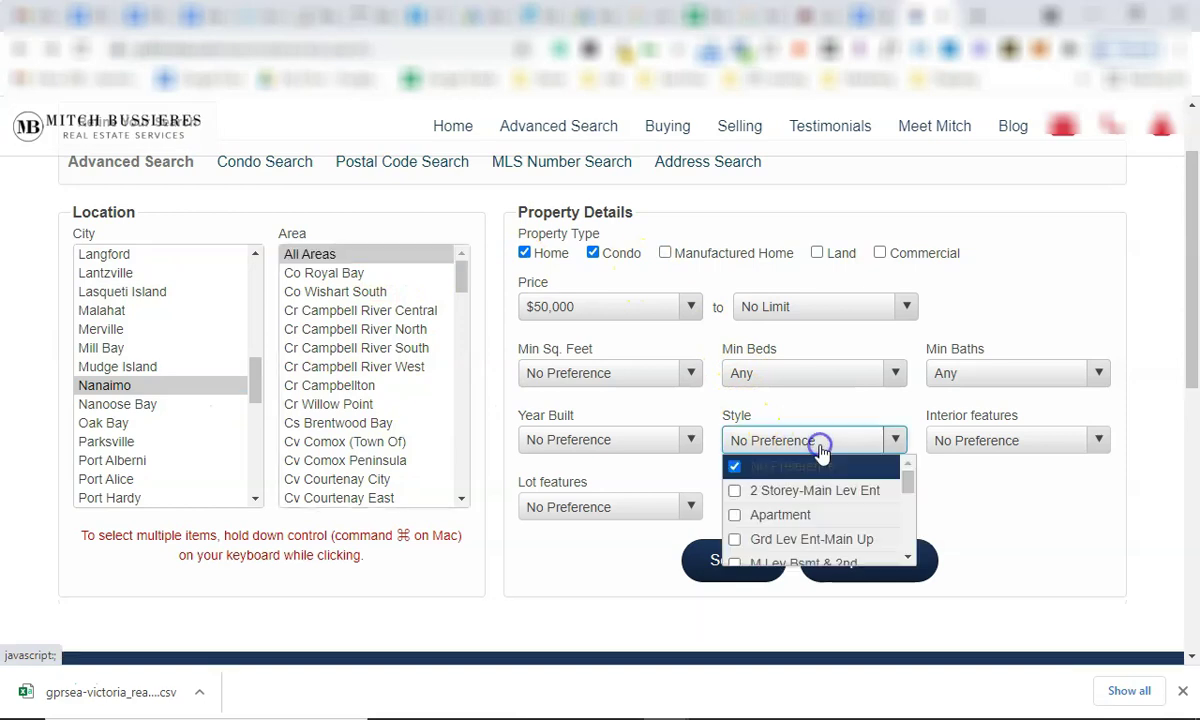
pyautogui.scroll(-2, 812, 509)
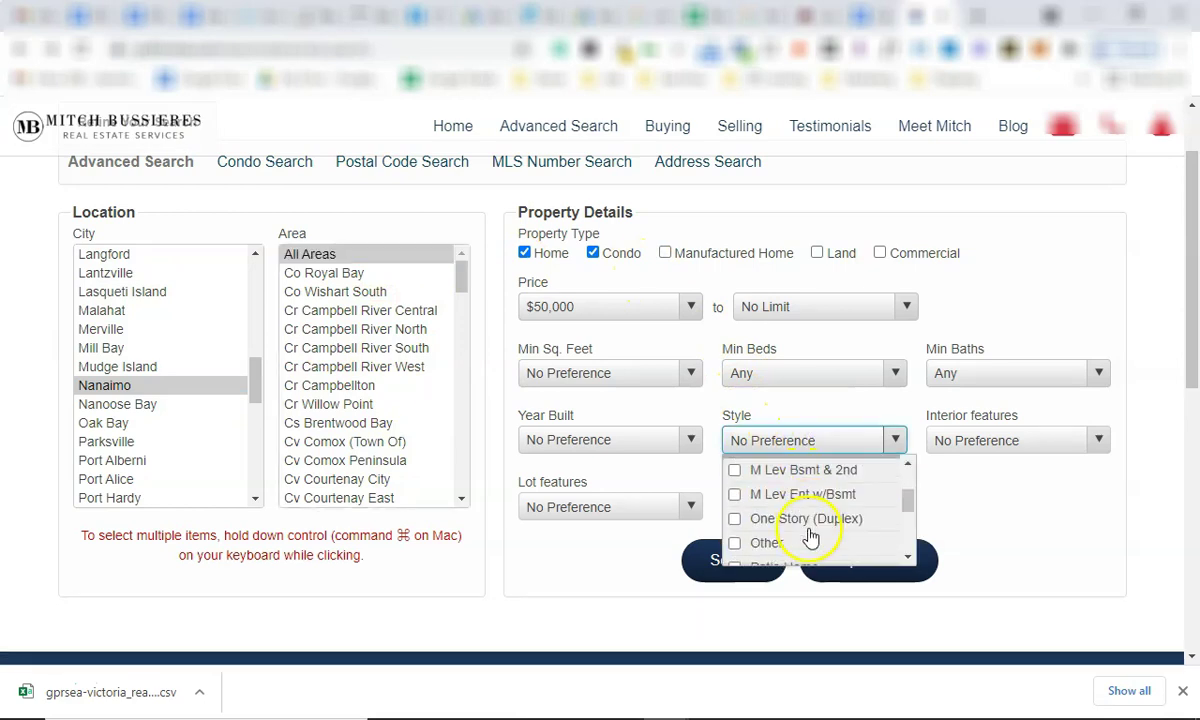
pyautogui.scroll(-2, 808, 528)
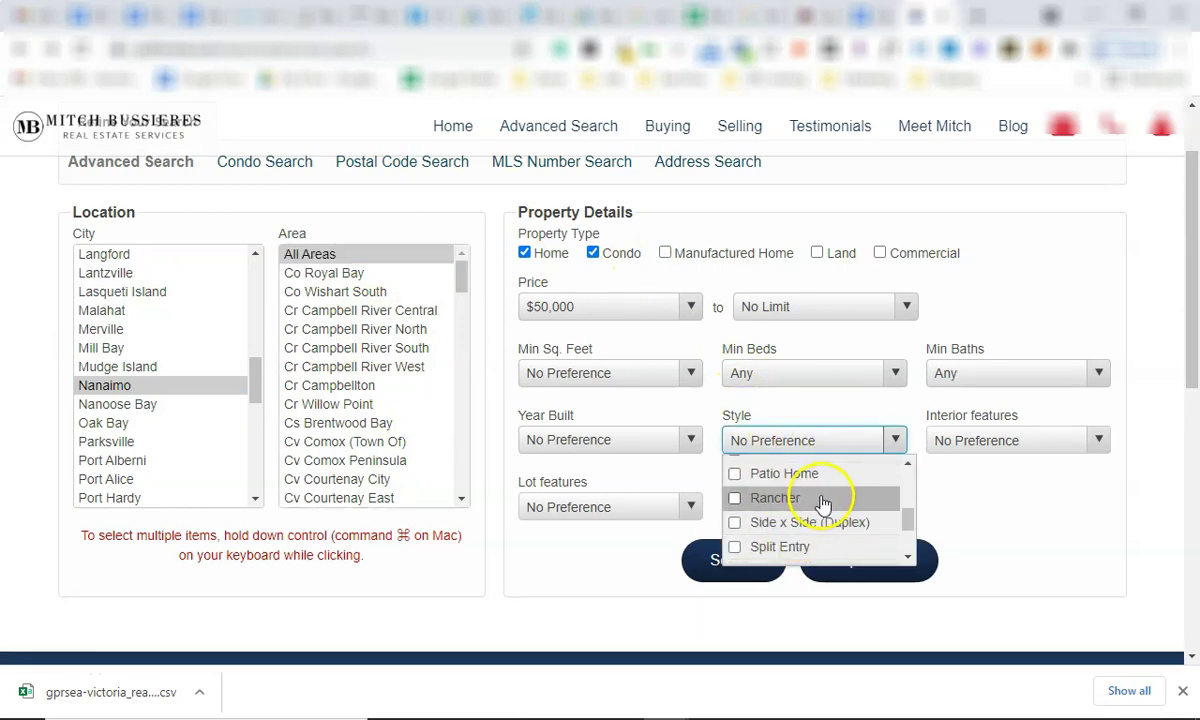
pyautogui.scroll(-3, 814, 557)
pyautogui.scroll(2, 824, 448)
pyautogui.click(815, 407)
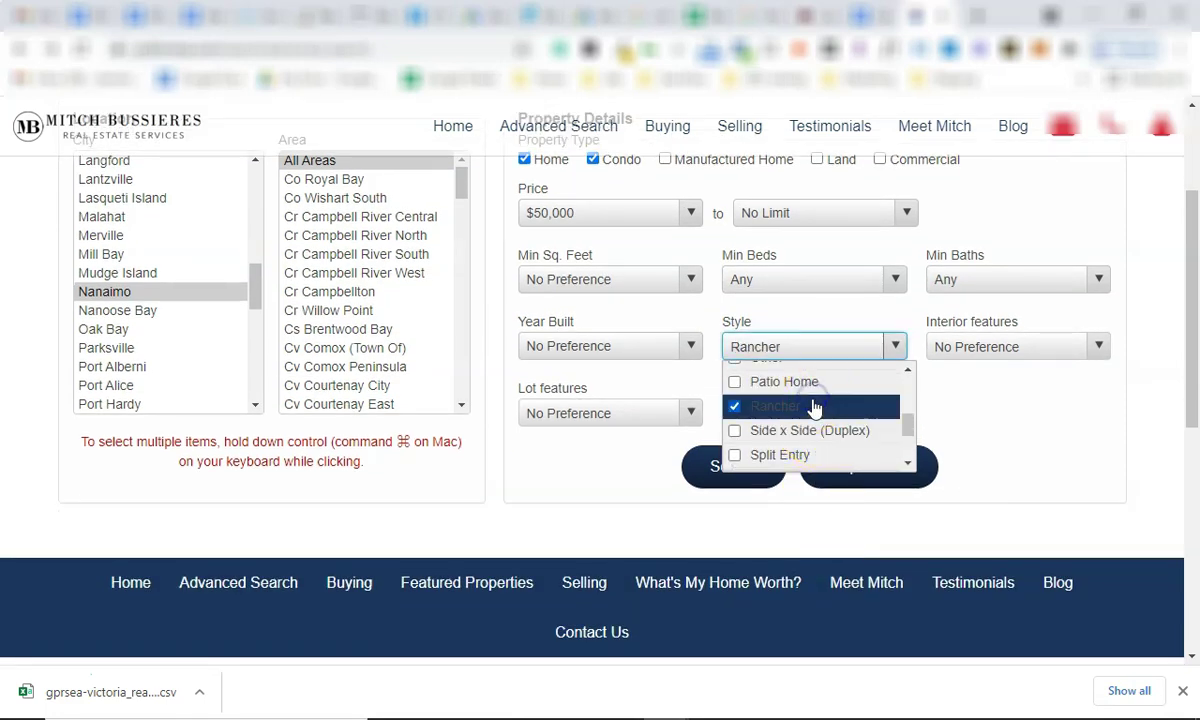
pyautogui.click(635, 459)
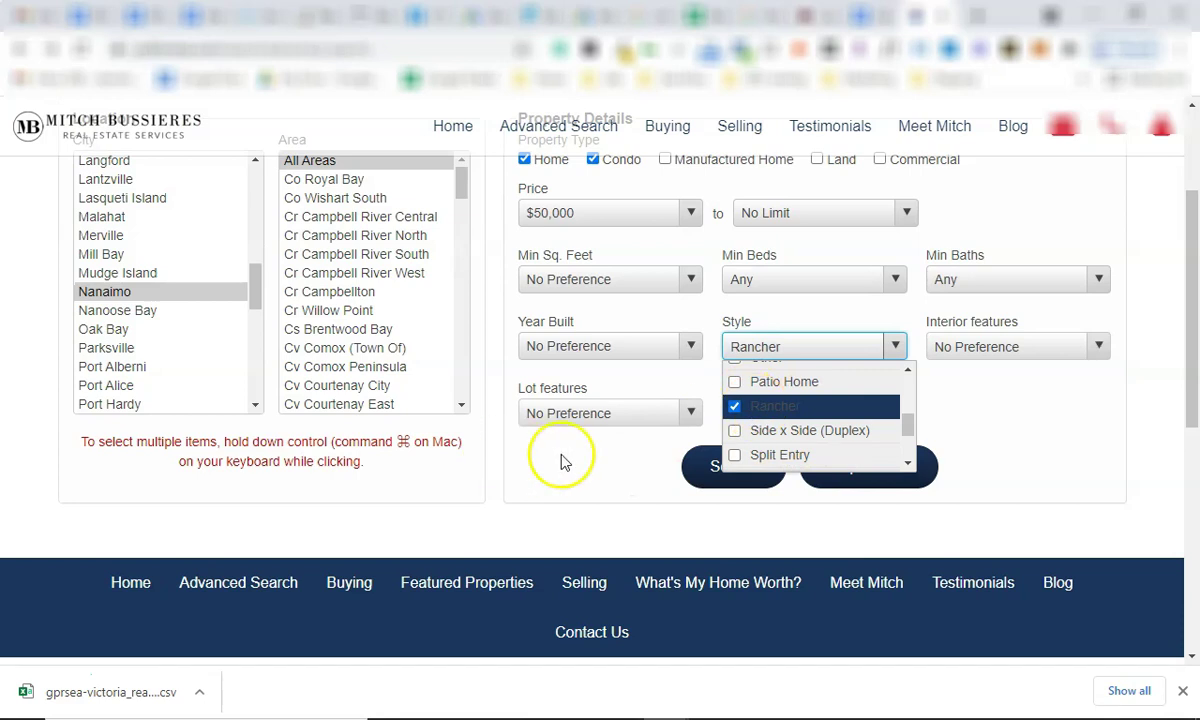
pyautogui.click(600, 460)
pyautogui.scroll(1, 643, 303)
pyautogui.scroll(-1, 688, 487)
pyautogui.click(743, 560)
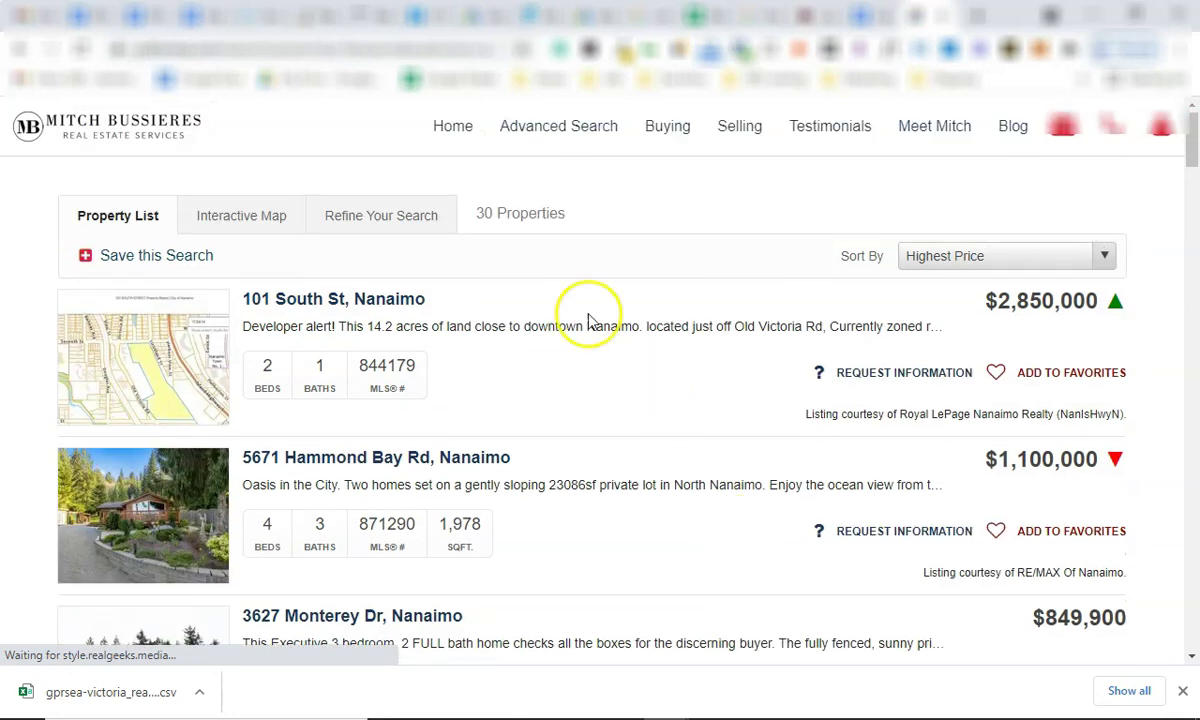
# Sort the 30 Nanaimo Rancher results by Newest and scan the listings.
pyautogui.click(962, 256)
pyautogui.click(940, 312)
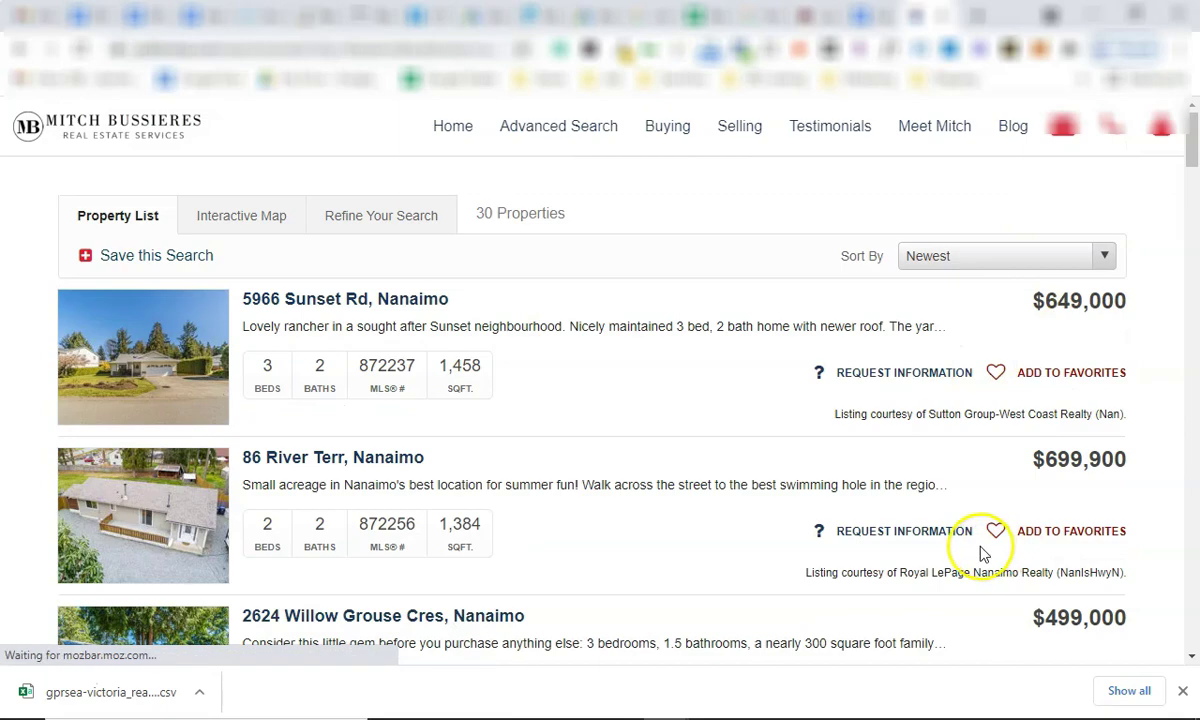
pyautogui.scroll(-4, 983, 549)
pyautogui.scroll(-6, 980, 546)
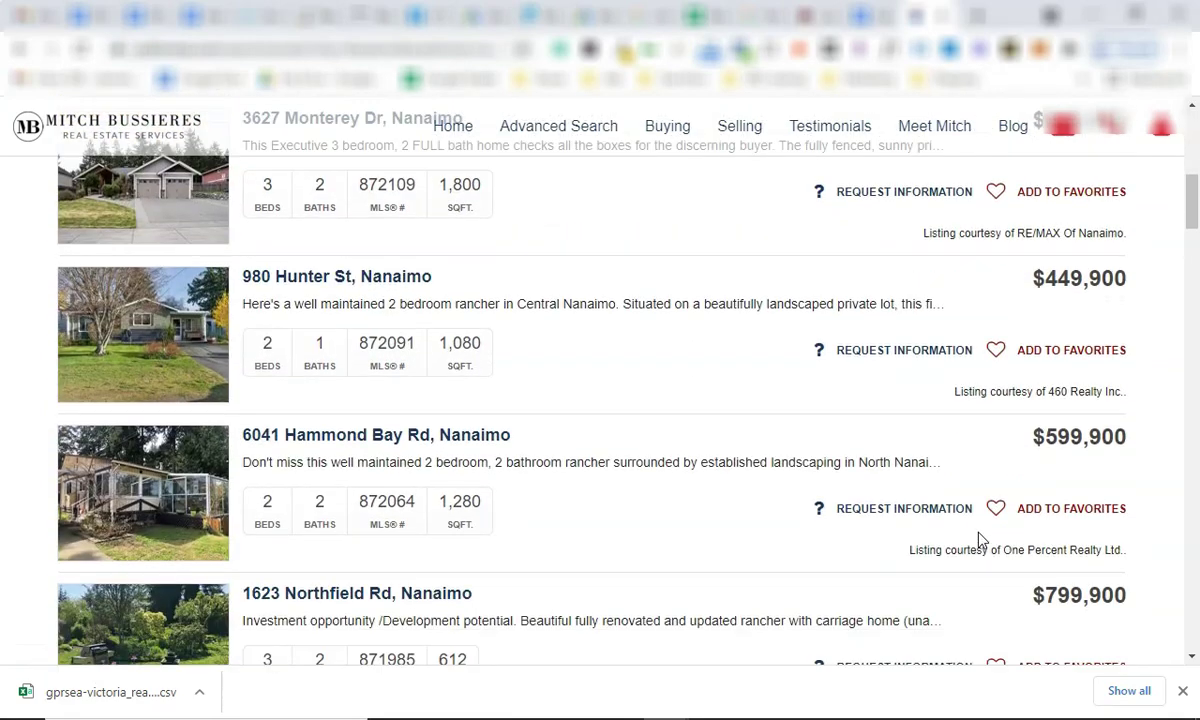
pyautogui.scroll(10, 980, 539)
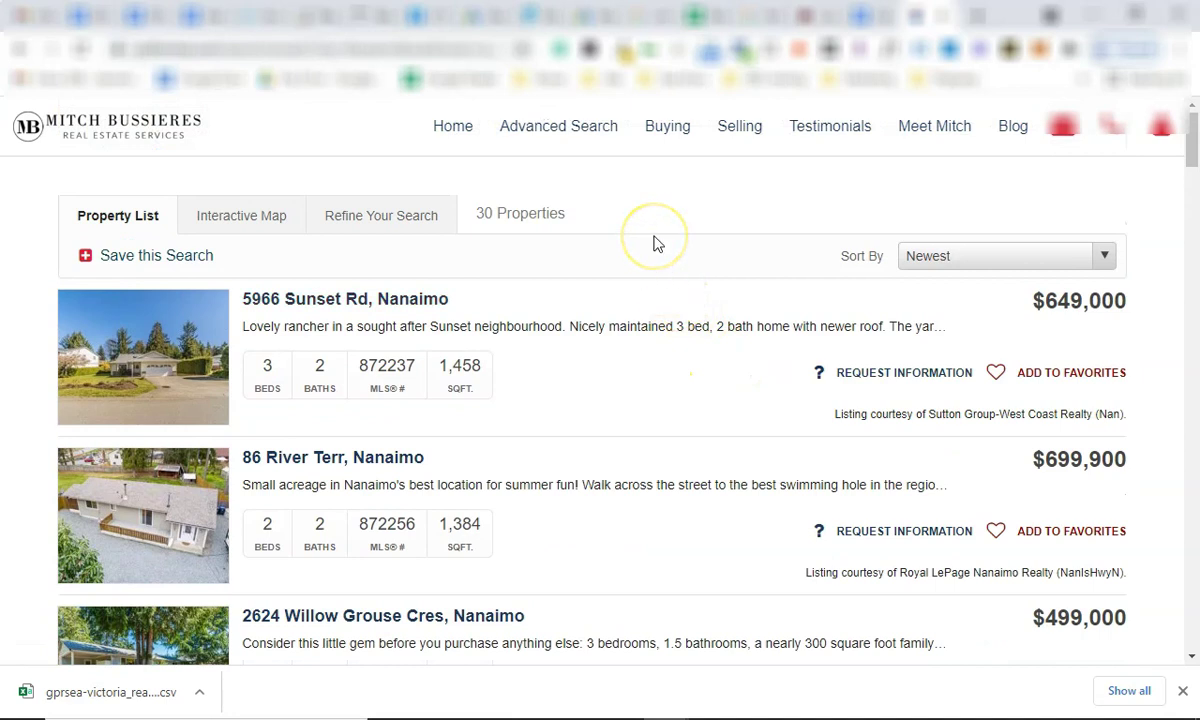
pyautogui.click(963, 257)
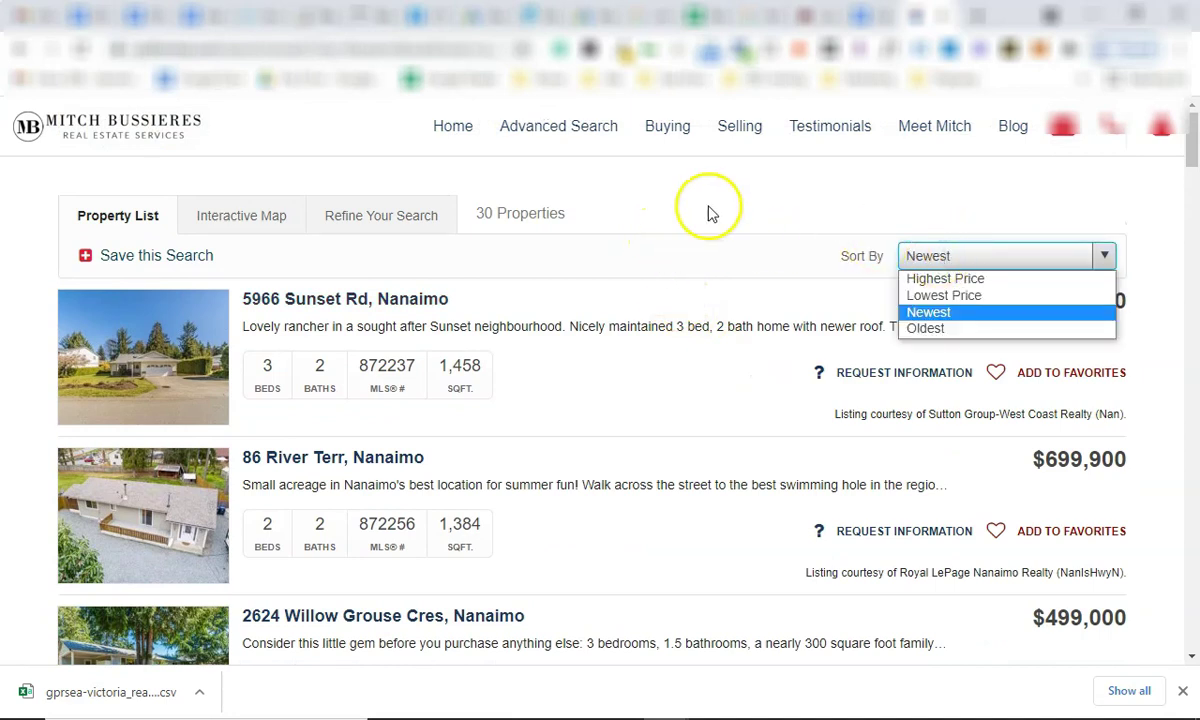
pyautogui.click(650, 233)
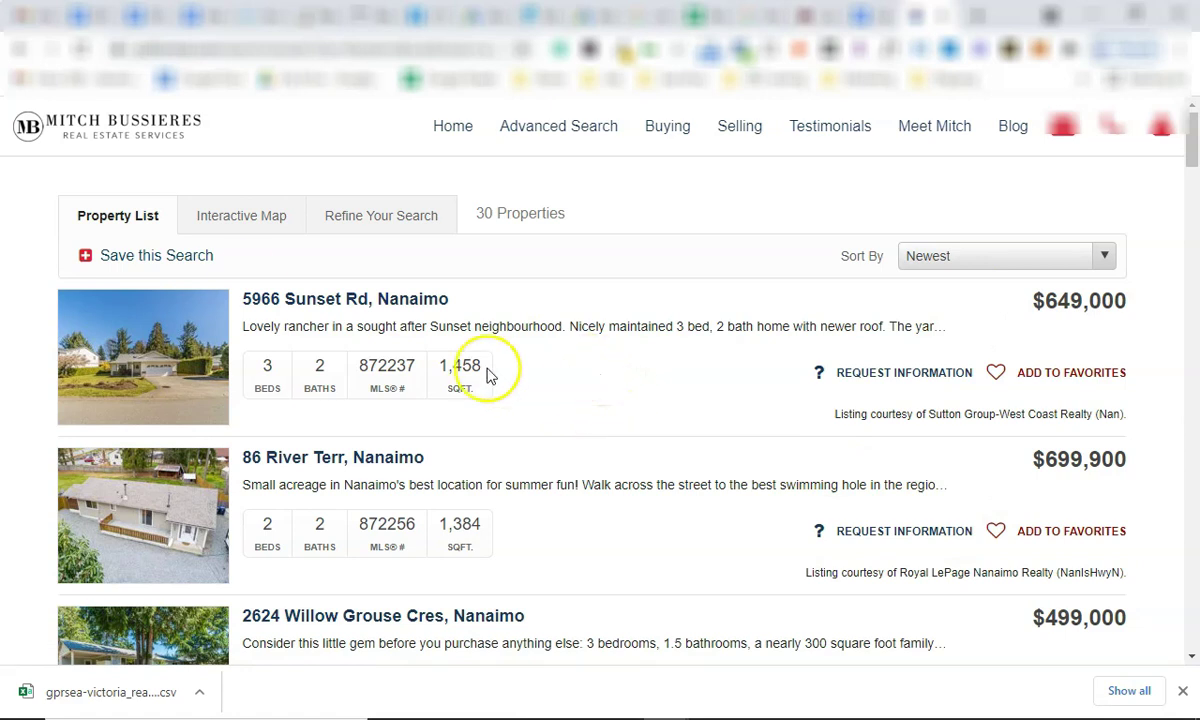
pyautogui.click(265, 299)
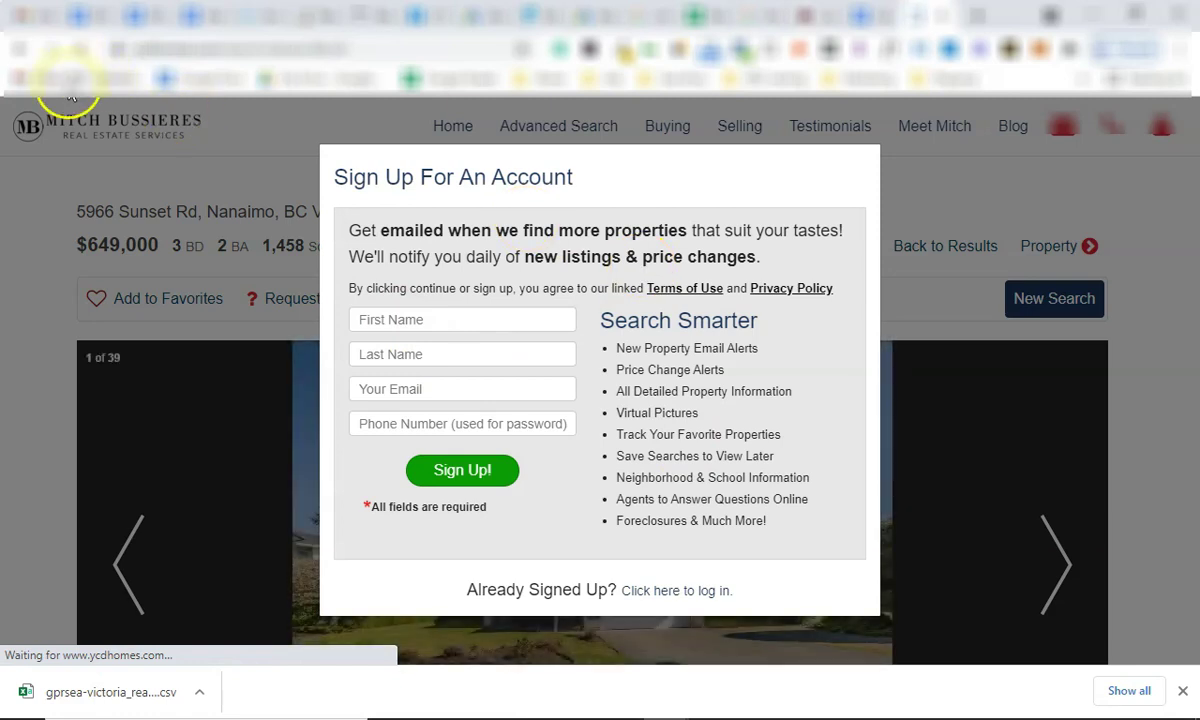
pyautogui.click(19, 48)
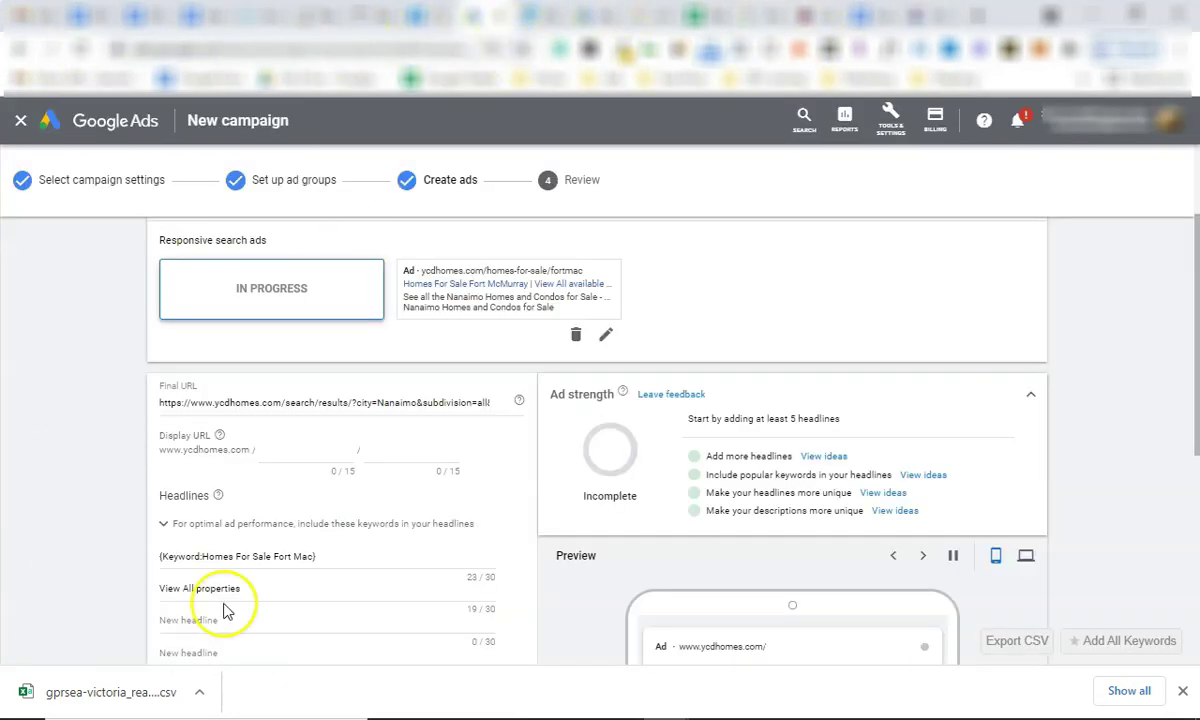
# Save and continue the responsive search ad, then exit the campaign setup to All campaigns.
pyautogui.scroll(-5, 240, 578)
pyautogui.scroll(-2, 240, 578)
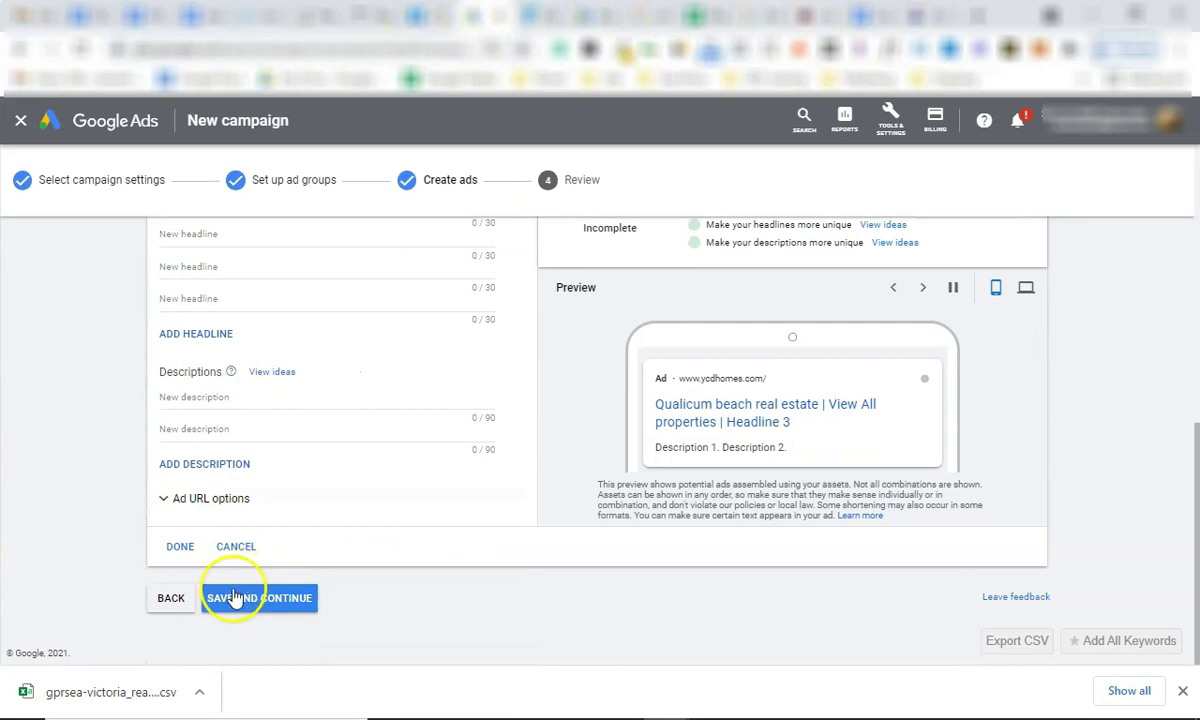
pyautogui.click(238, 600)
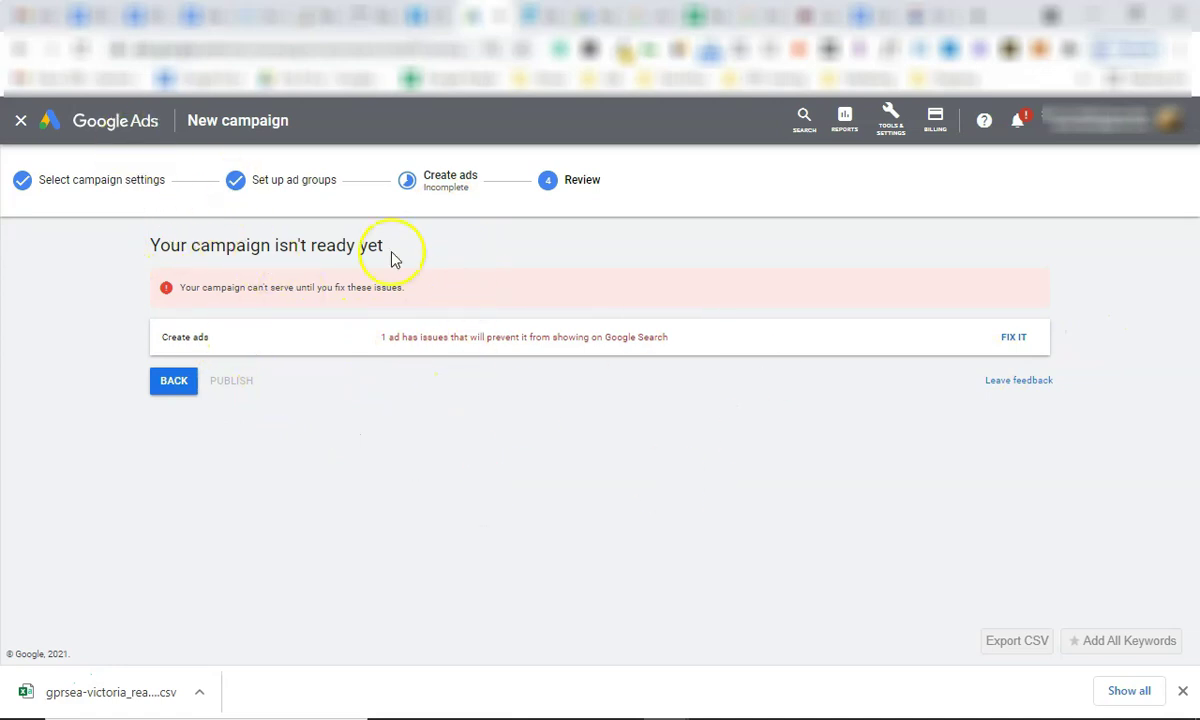
pyautogui.click(120, 127)
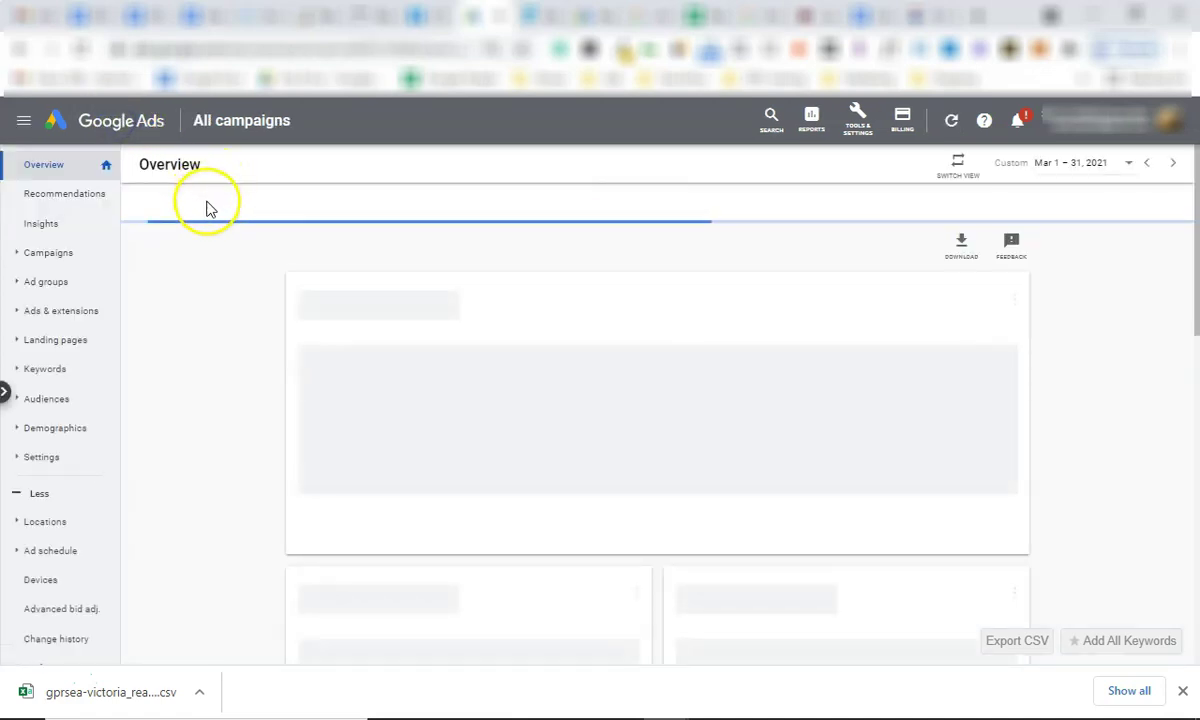
# Open the Campaigns list showing Draft: Fort Mac and check it against the Campaign - Fort Mac document.
pyautogui.click(48, 252)
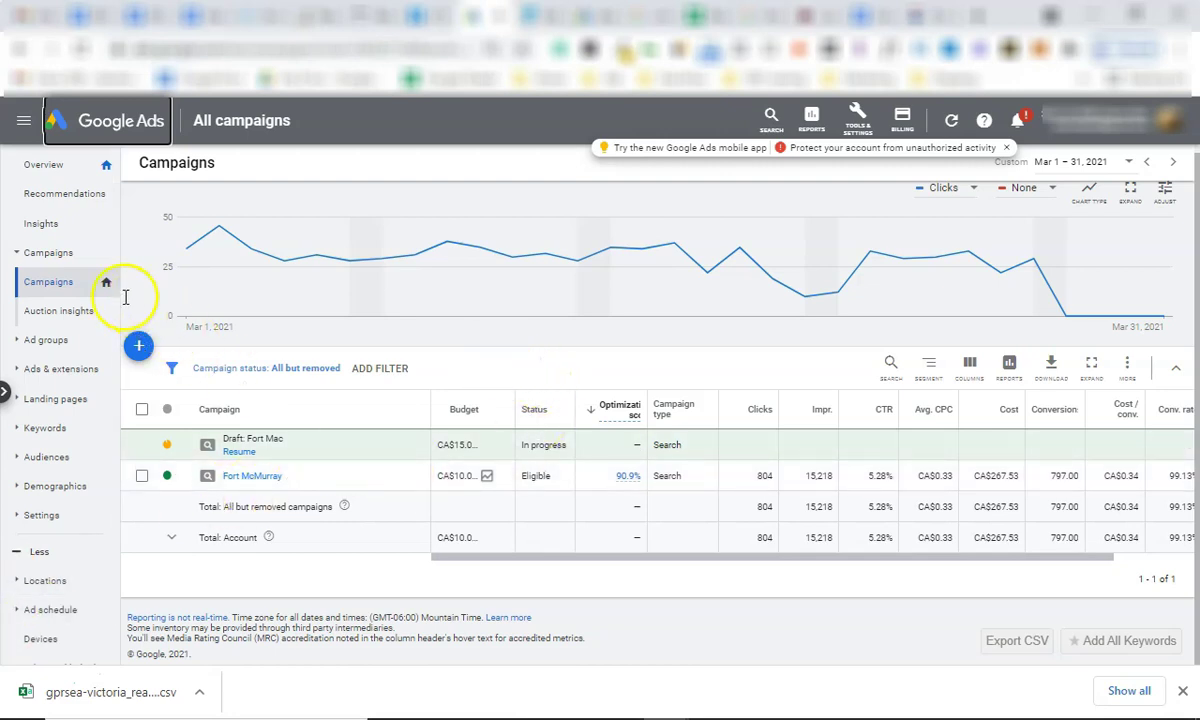
pyautogui.click(708, 16)
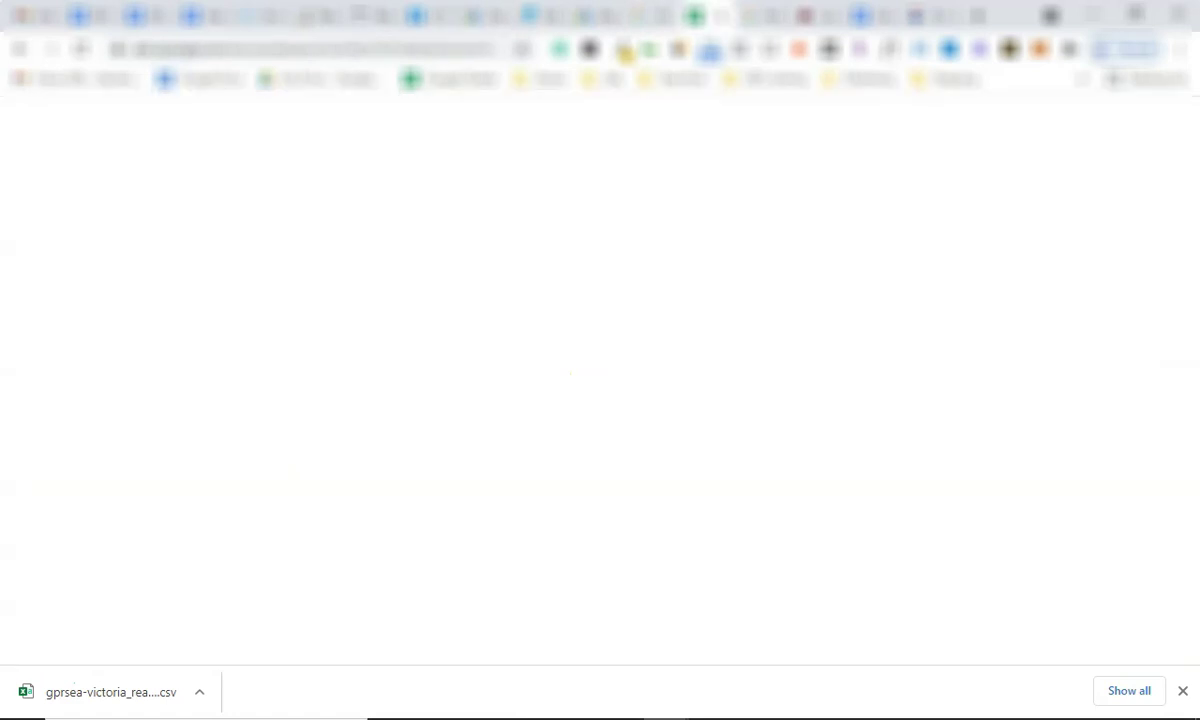
pyautogui.click(868, 16)
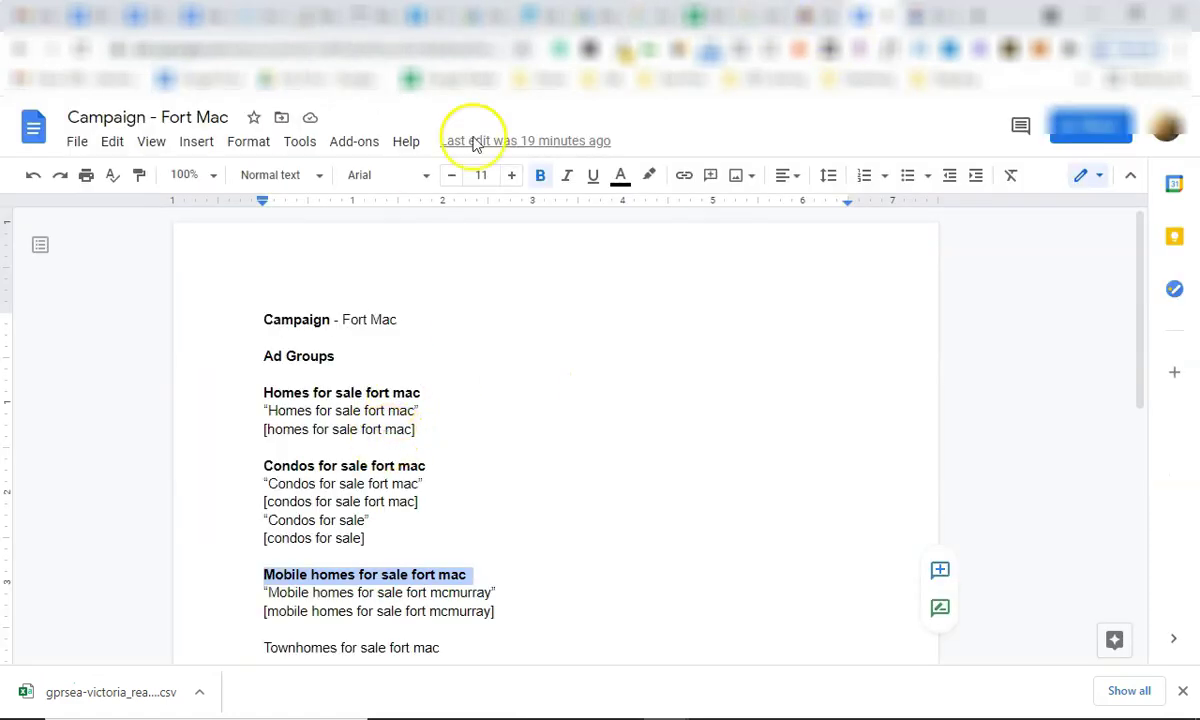
pyautogui.click(460, 16)
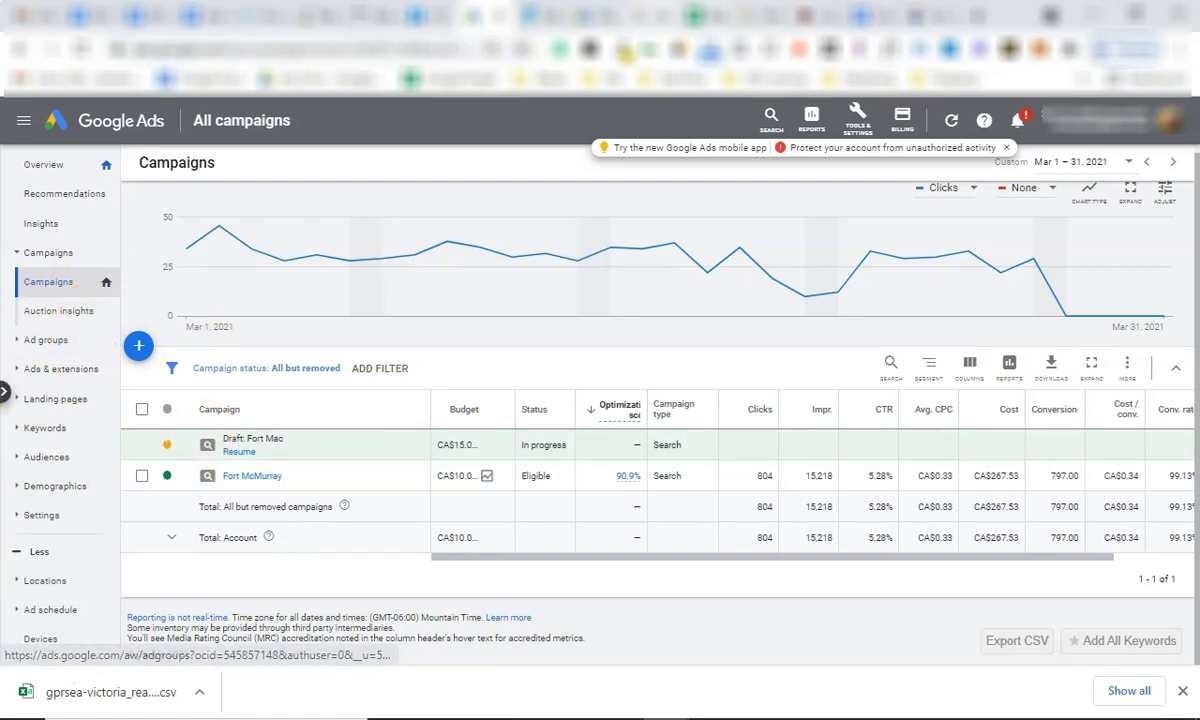
# Cross-check the Campaign - Fort Mac document with the keyword plan, then go to the Nanaimo property results.
pyautogui.click(868, 16)
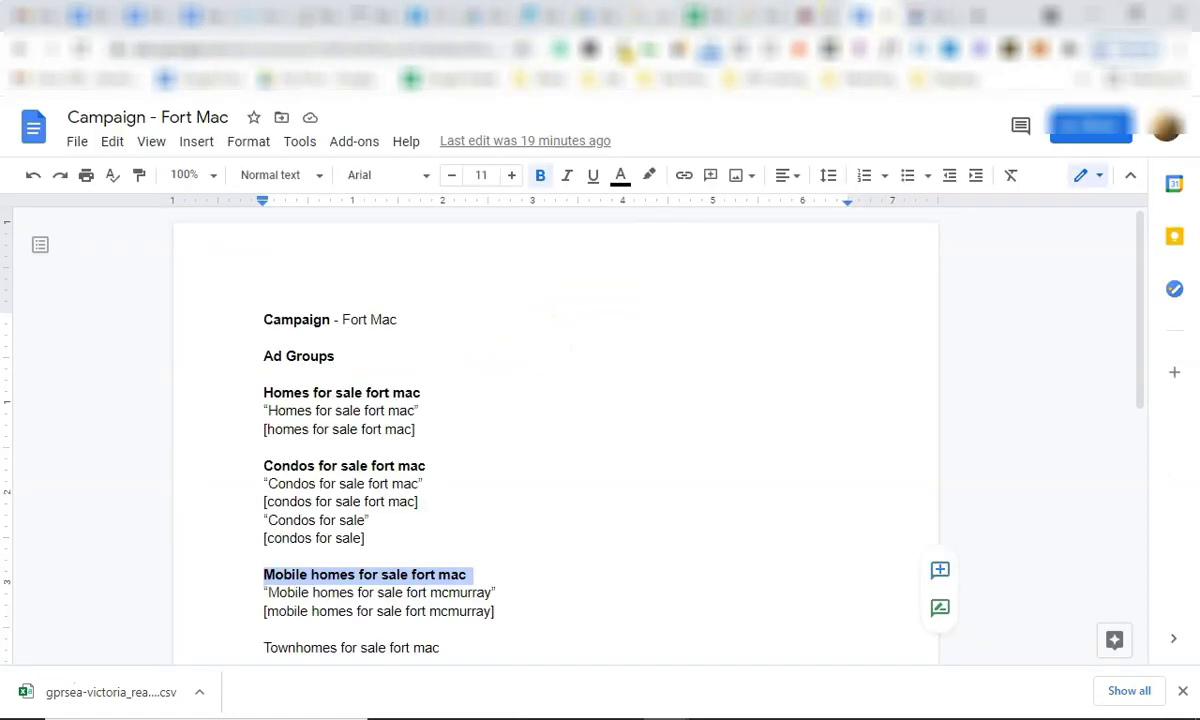
pyautogui.click(587, 14)
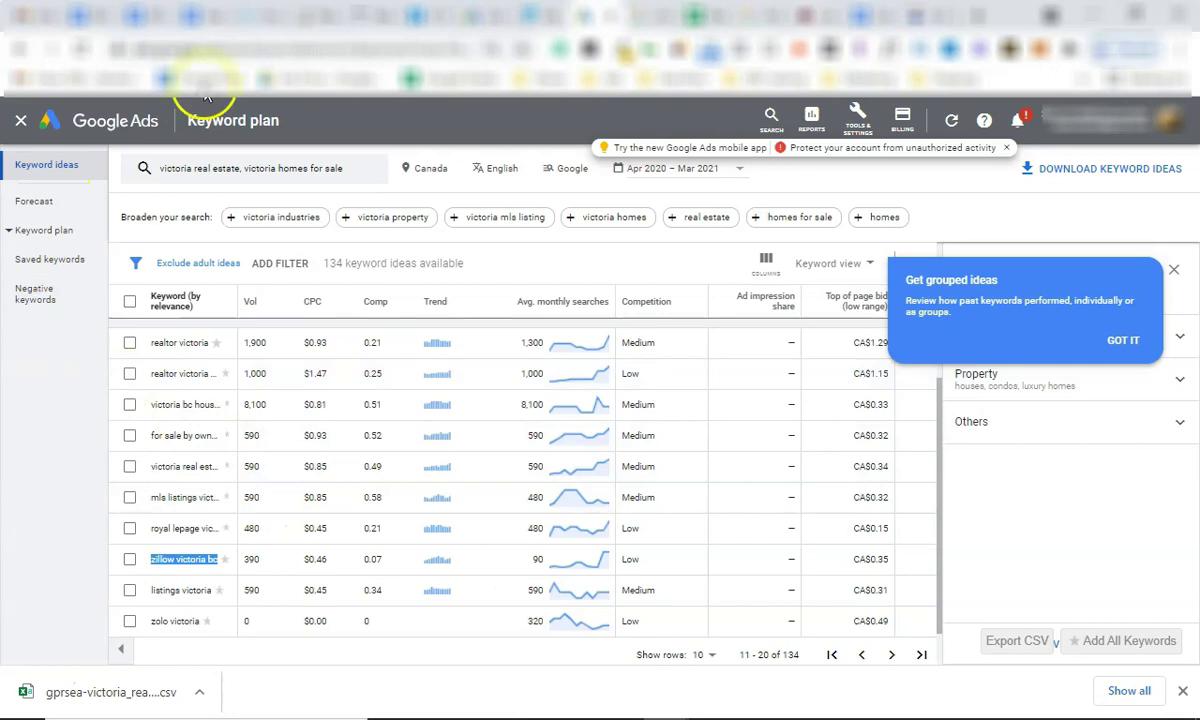
pyautogui.click(868, 16)
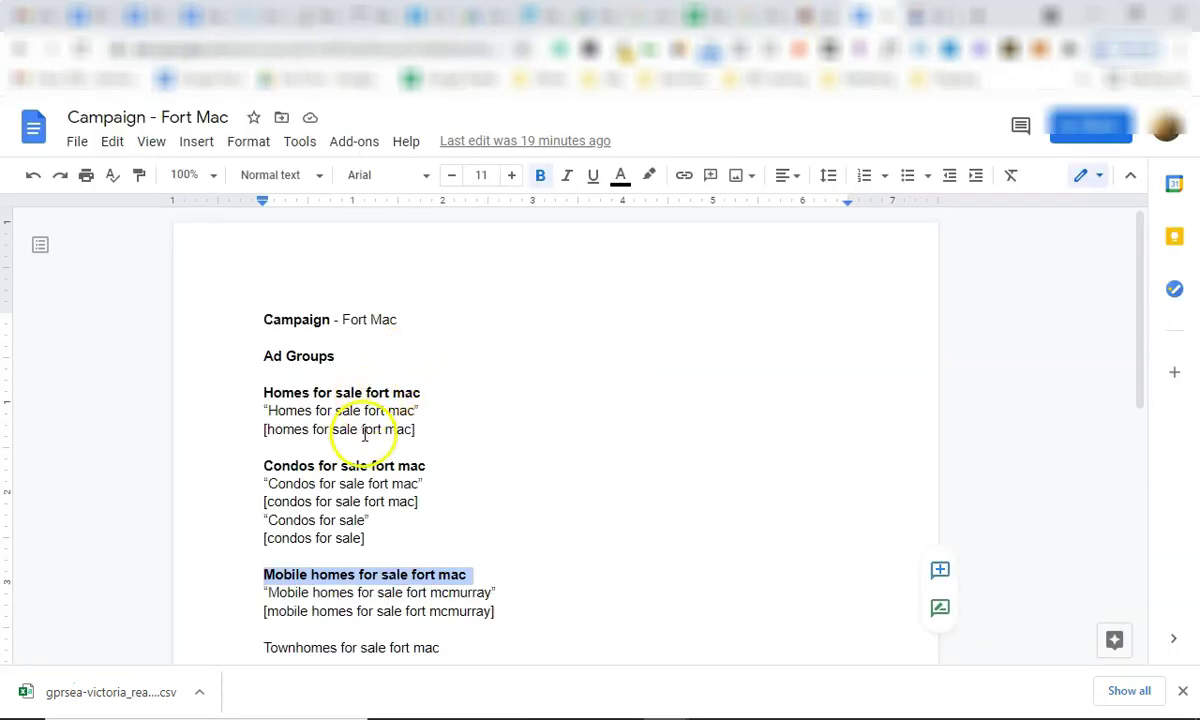
pyautogui.click(820, 16)
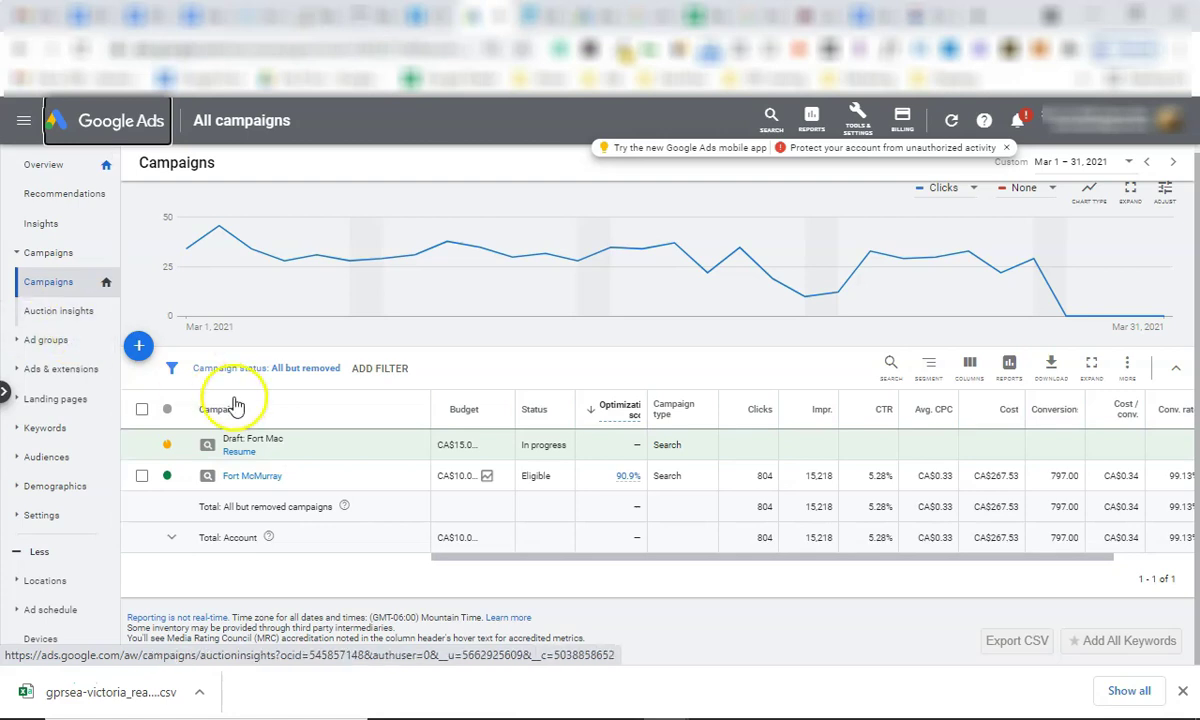
pyautogui.click(914, 16)
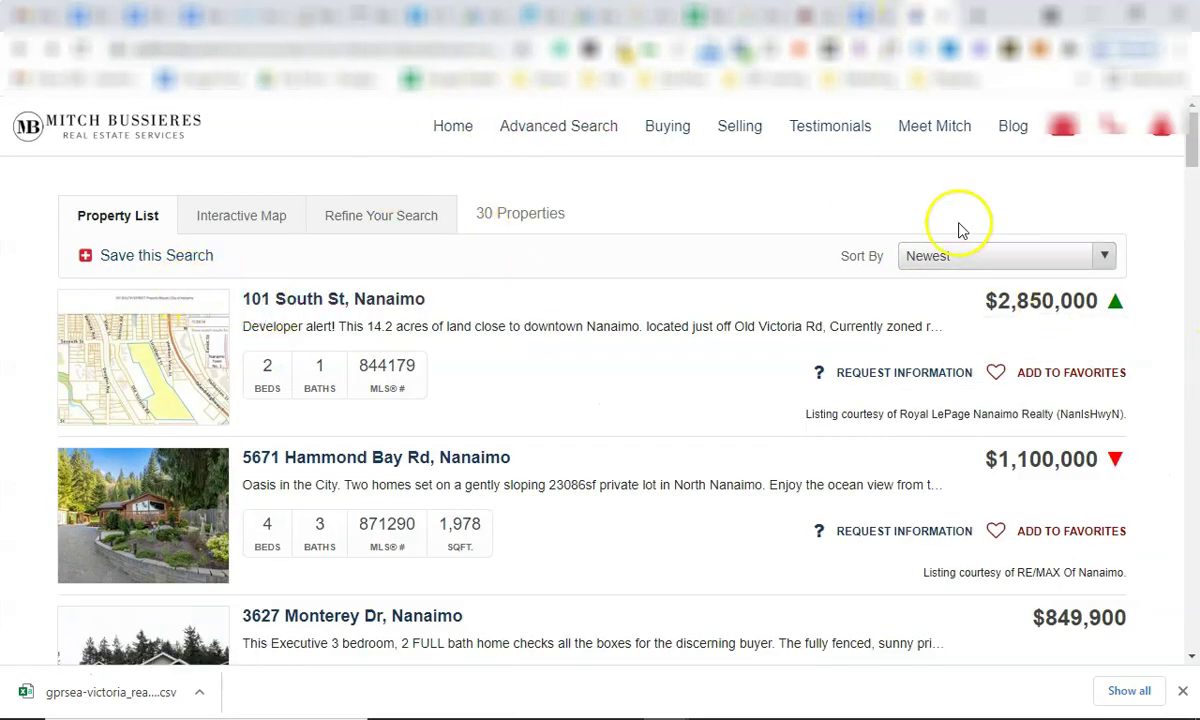
# Go back to the Google Ads campaigns list where Draft: Fort Mac shows In progress.
pyautogui.click(465, 16)
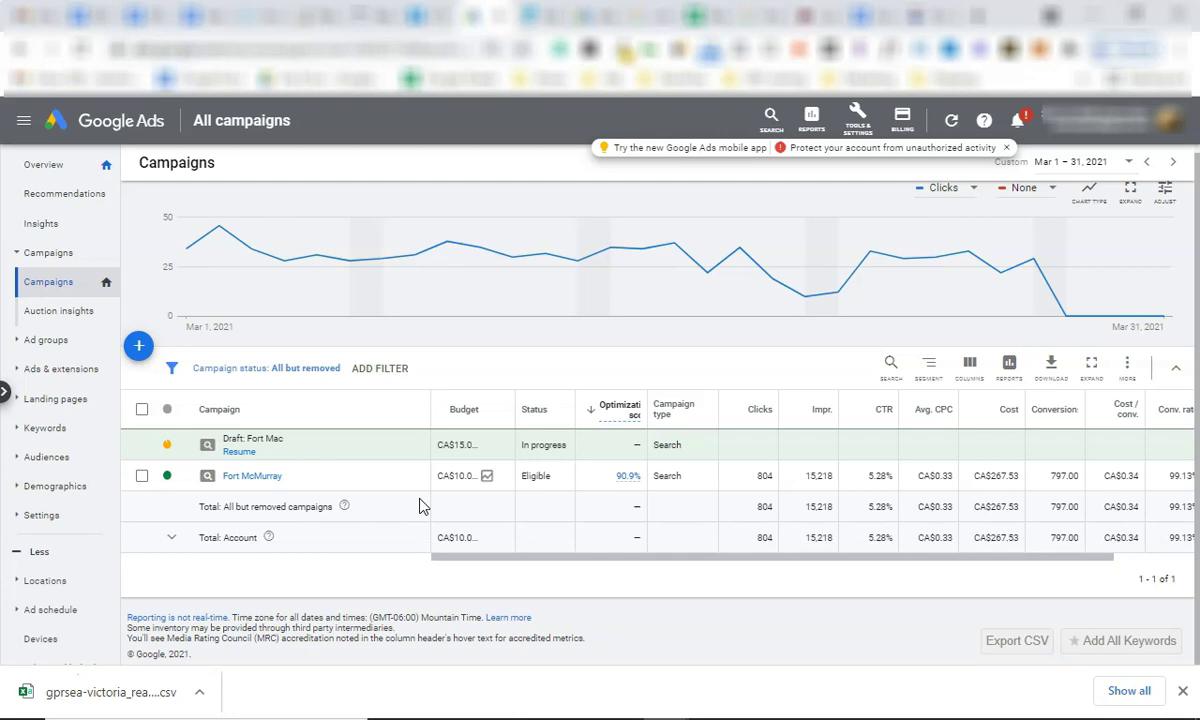
pyautogui.click(333, 437)
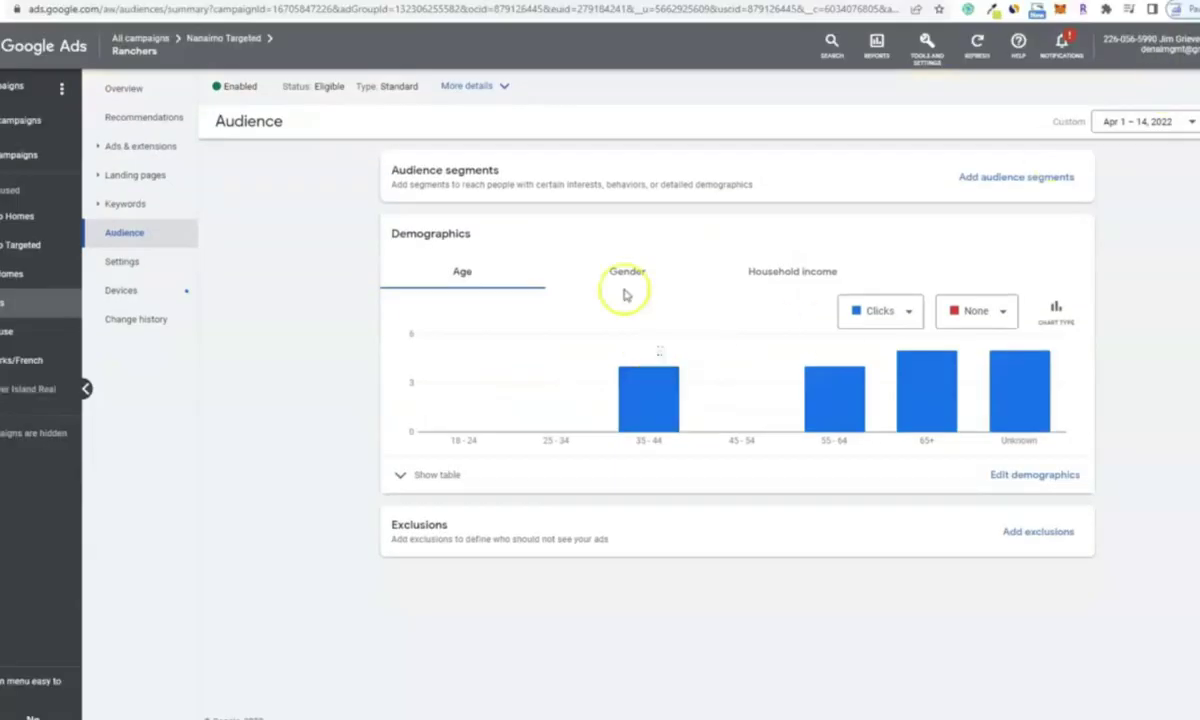
# Show the audience demographics broken down by household income.
pyautogui.click(792, 271)
pyautogui.click(969, 311)
pyautogui.click(997, 450)
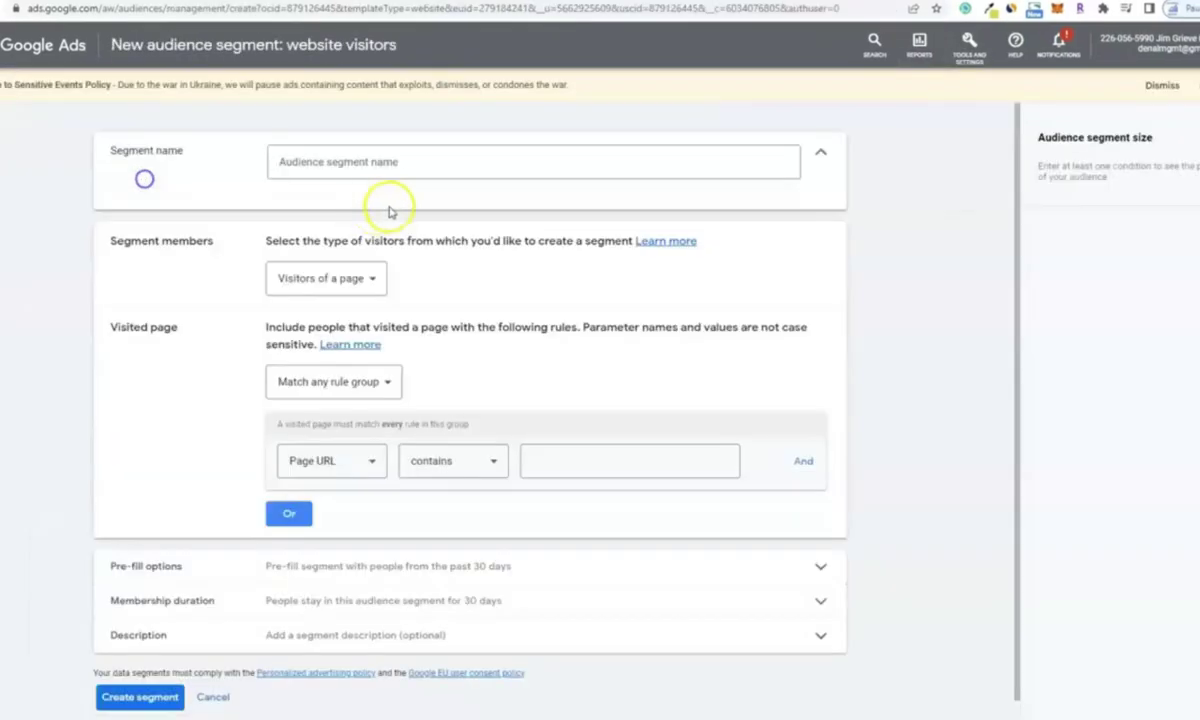
# Start a website-visitors segment named 'Visitors' with a page URL rule containing 'audiences'.
pyautogui.click(375, 166)
pyautogui.write('Visitors')
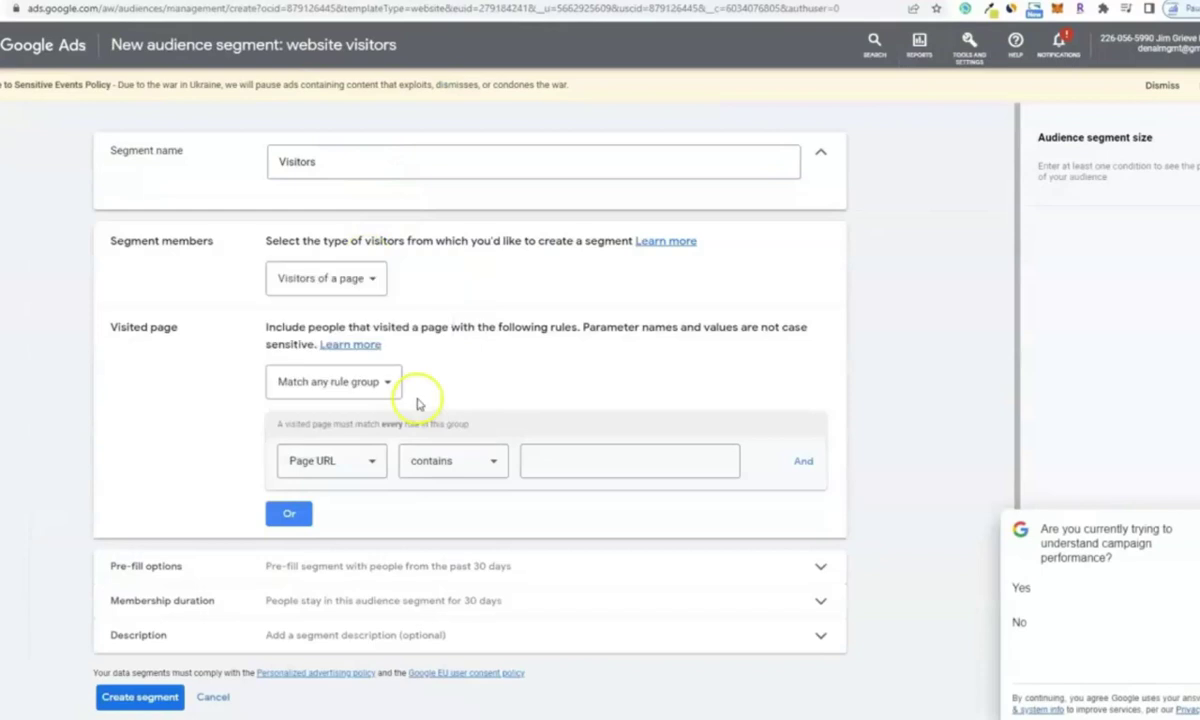
pyautogui.click(584, 467)
pyautogui.write('audiences')
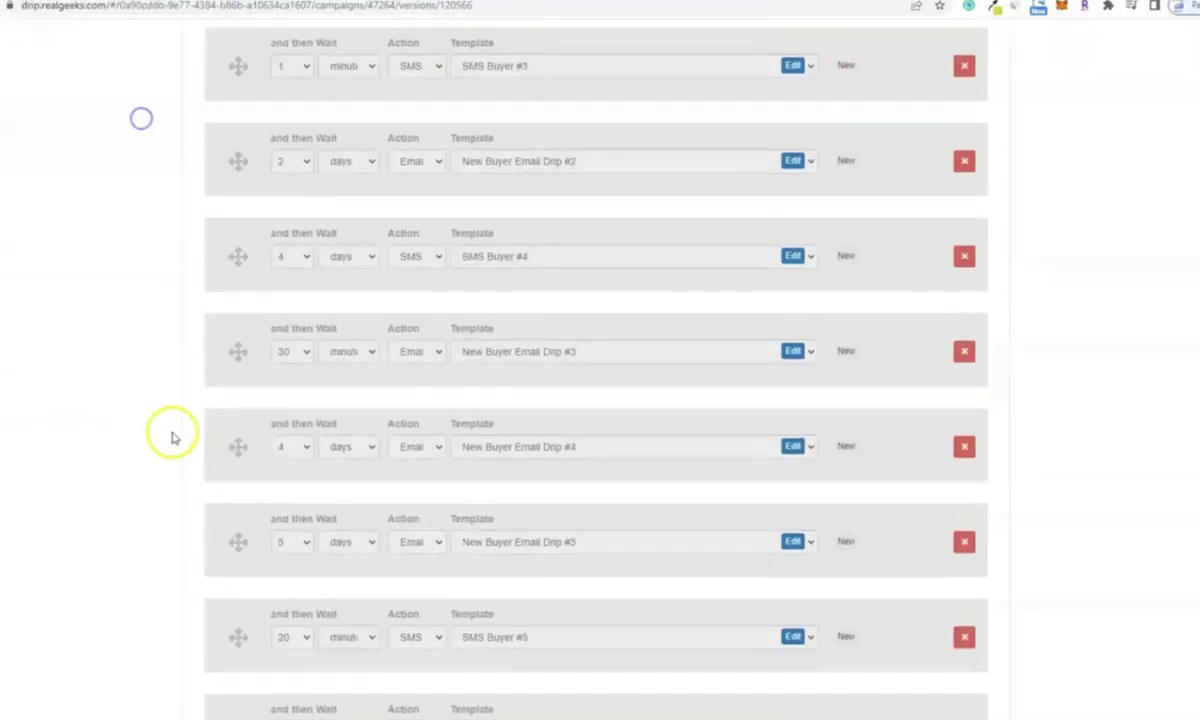
pyautogui.scroll(-5, 217, 463)
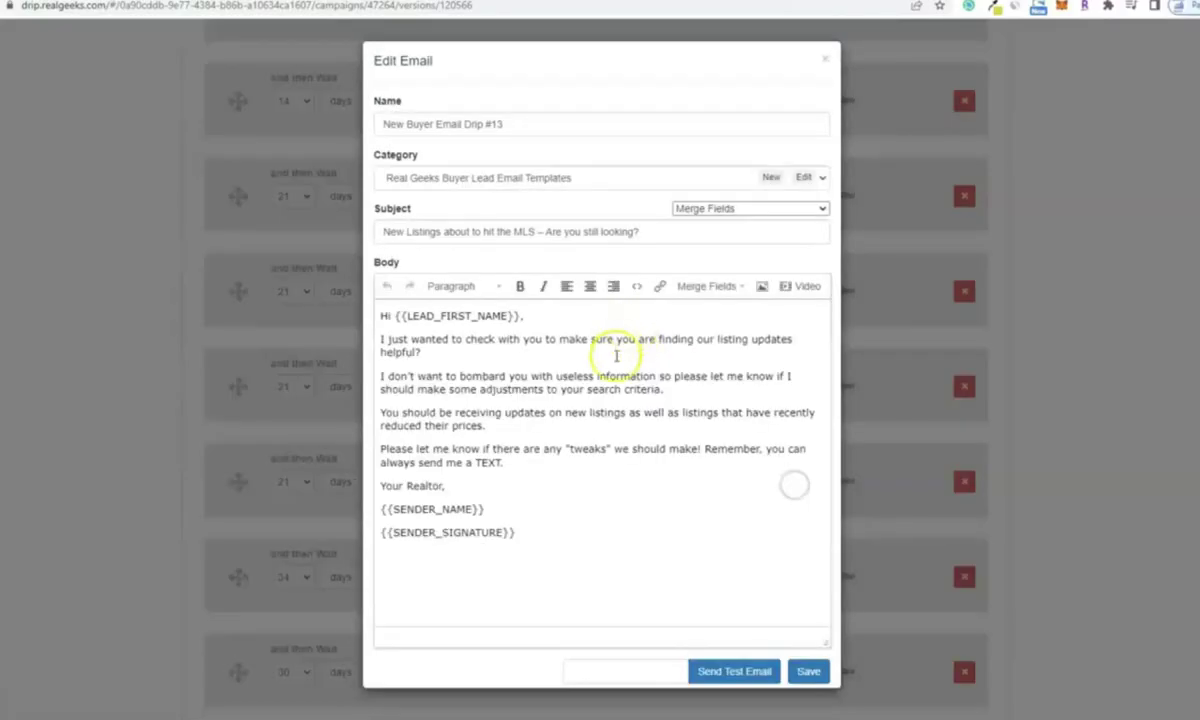